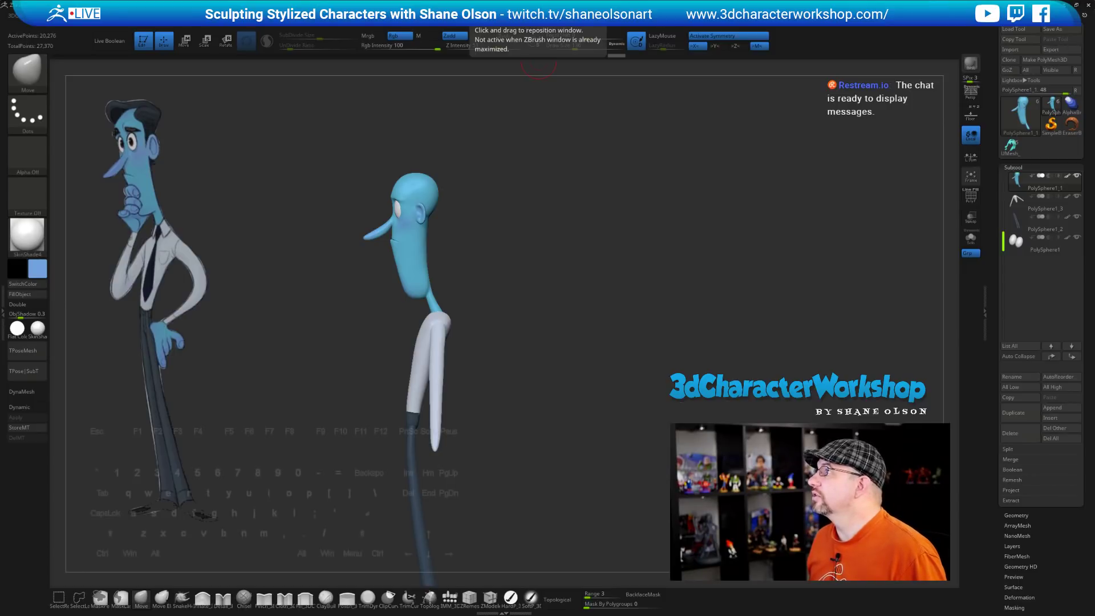
# Make the white shirt subtool active, framed from the front
pyautogui.press('t')
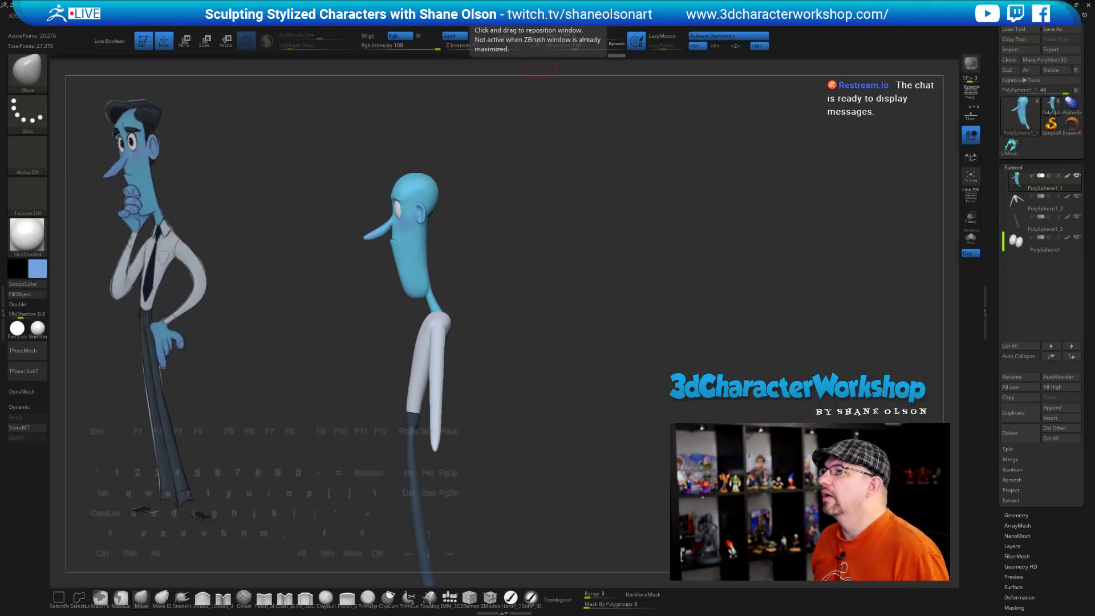
pyautogui.hotkey('ctrl', 's')
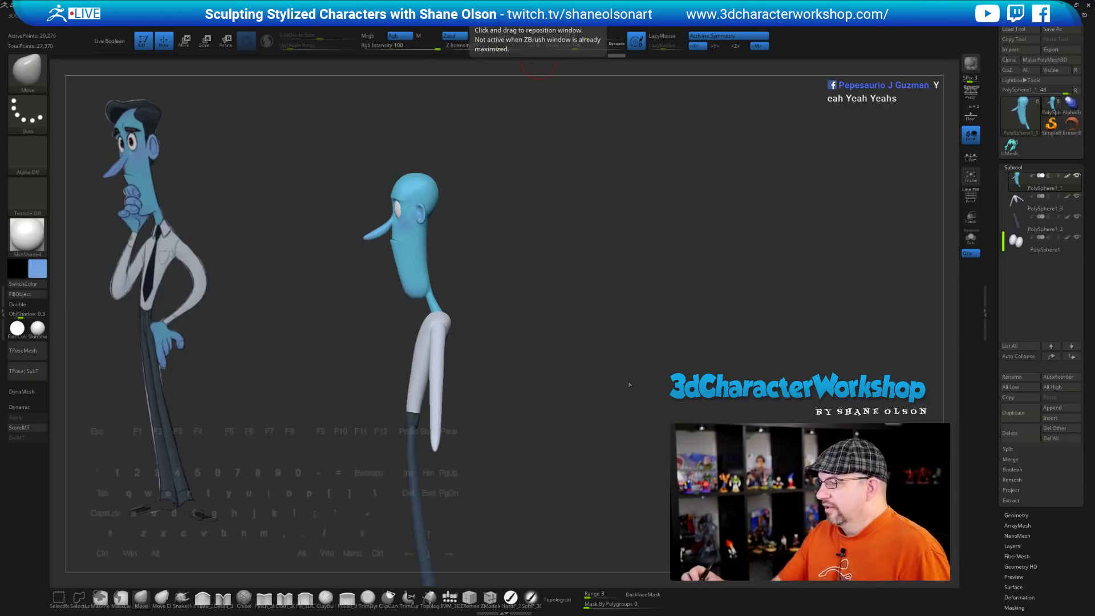
pyautogui.moveTo(629, 371); pyautogui.dragTo(552, 367)
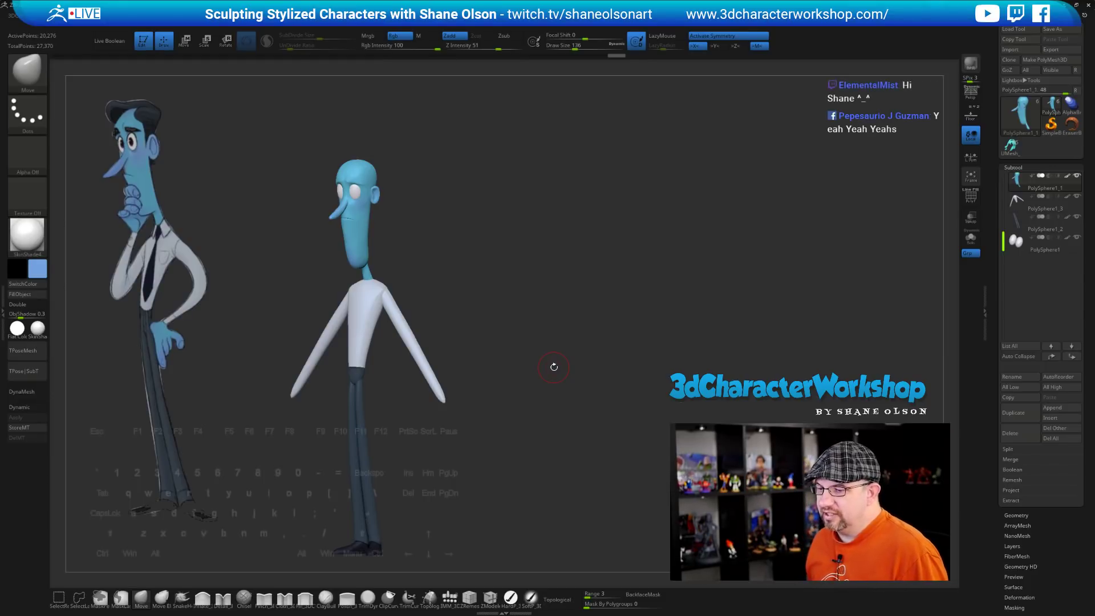
pyautogui.moveTo(528, 450)
pyautogui.mouseDown()
pyautogui.moveTo(543, 421)
pyautogui.moveTo(524, 440)
pyautogui.moveTo(536, 444)
pyautogui.mouseUp()
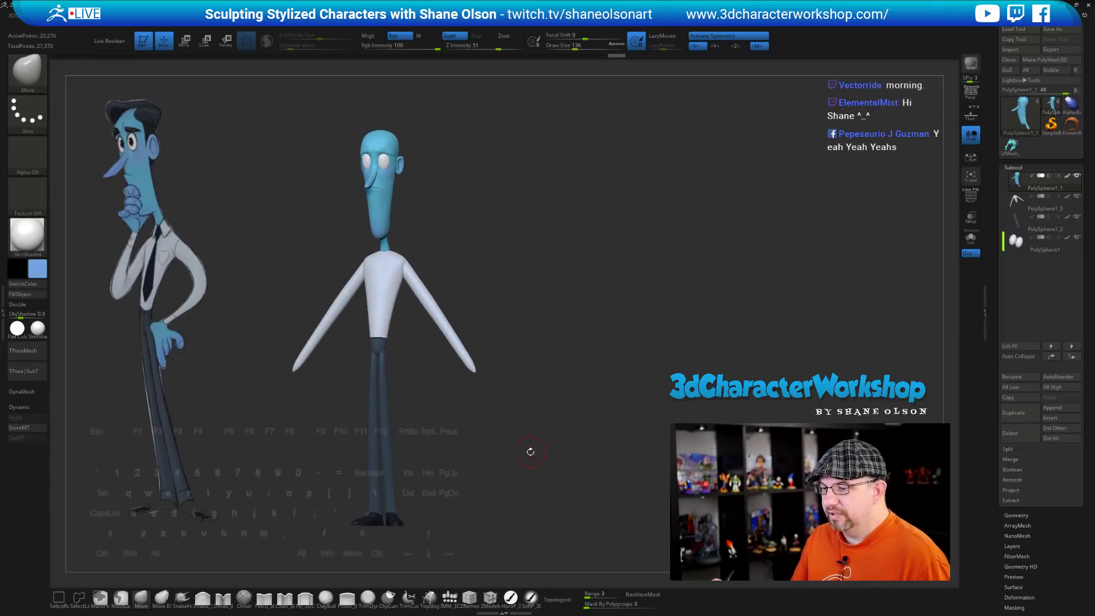
pyautogui.keyDown('alt'); pyautogui.moveTo(528, 450); pyautogui.dragTo(542, 335); pyautogui.keyUp('alt')
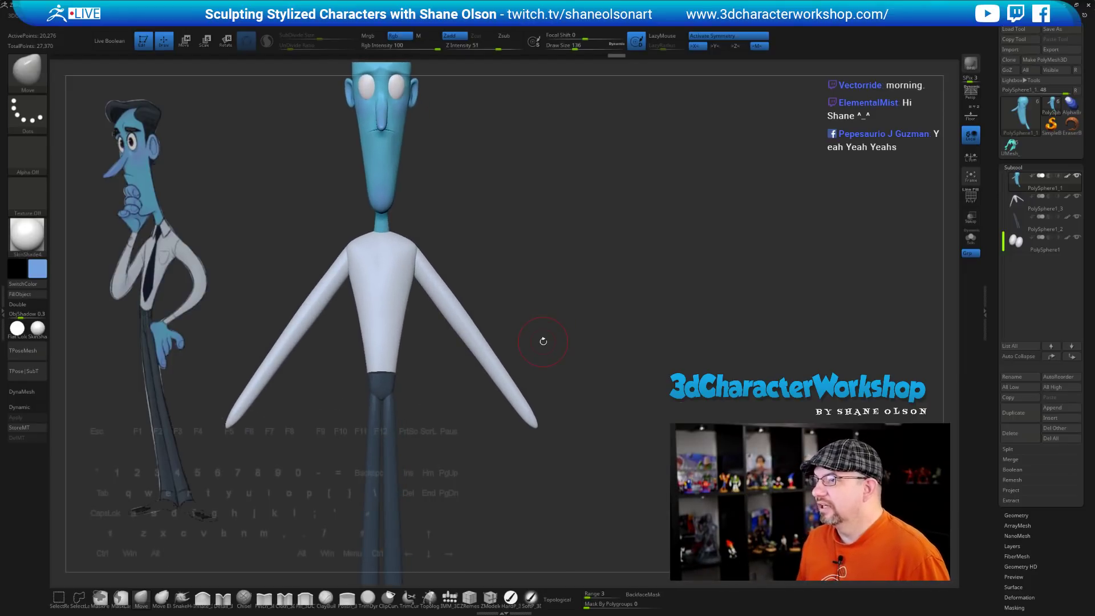
pyautogui.keyDown('alt'); pyautogui.moveTo(427, 388); pyautogui.dragTo(403, 375); pyautogui.keyUp('alt')
pyautogui.keyDown('alt'); pyautogui.click(402, 376); pyautogui.keyUp('alt')
pyautogui.keyDown('alt'); pyautogui.moveTo(459, 497); pyautogui.dragTo(468, 441); pyautogui.keyUp('alt')
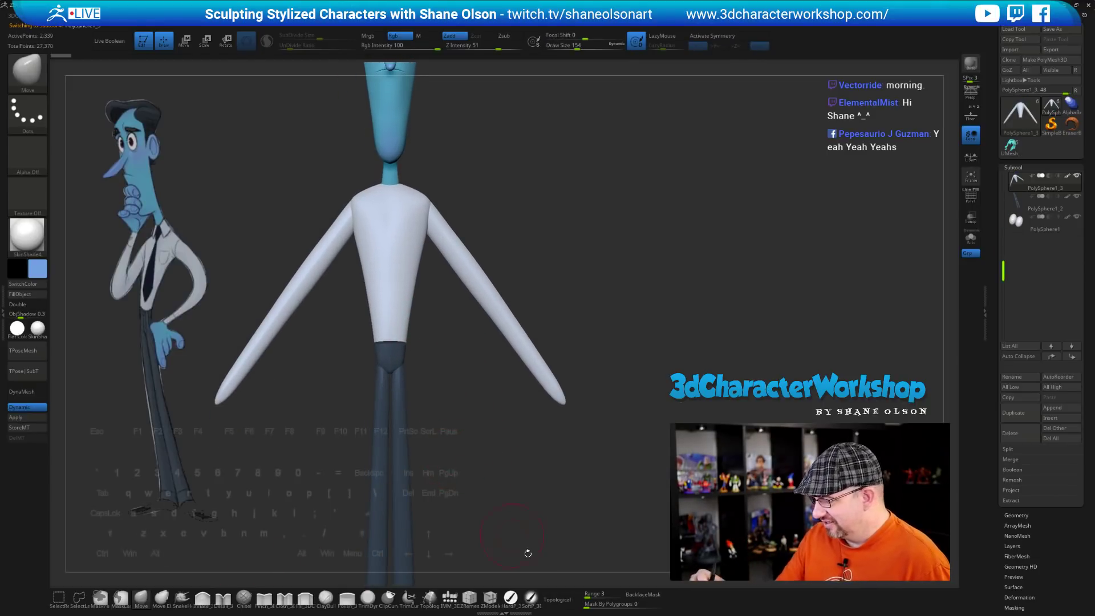
# Turn on Topological masking for the Move brush, activate X symmetry and set Draw Size to 101
pyautogui.press('shift')
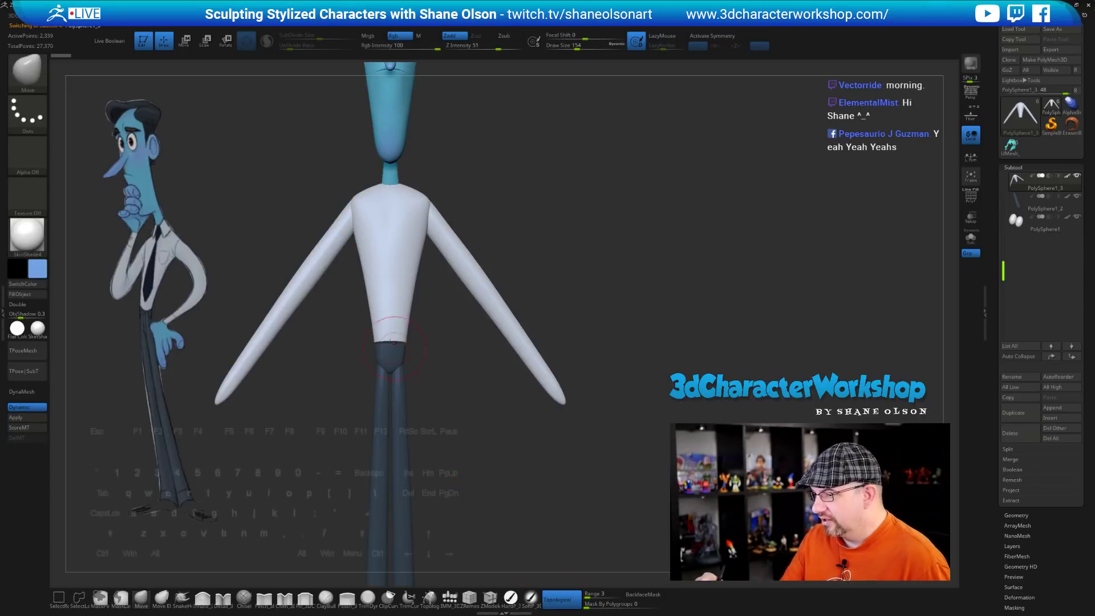
pyautogui.moveTo(435, 380)
pyautogui.mouseDown()
pyautogui.moveTo(460, 433)
pyautogui.moveTo(422, 429)
pyautogui.mouseUp()
pyautogui.moveTo(450, 349); pyautogui.dragTo(433, 354)
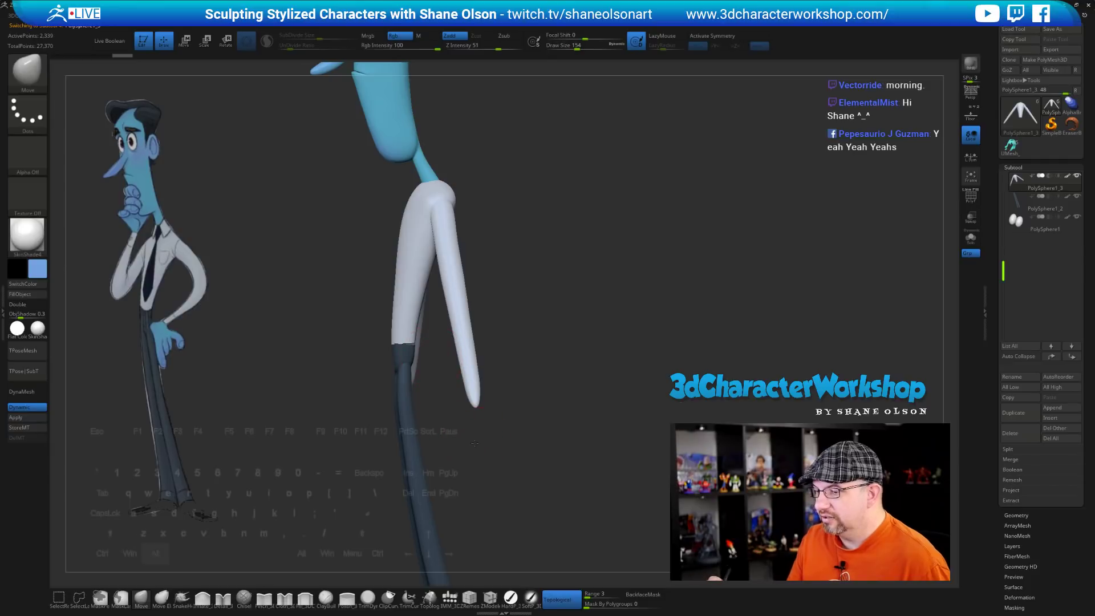
pyautogui.moveTo(451, 417)
pyautogui.mouseDown()
pyautogui.moveTo(508, 474)
pyautogui.moveTo(463, 482)
pyautogui.moveTo(449, 393)
pyautogui.moveTo(463, 410)
pyautogui.moveTo(492, 388)
pyautogui.moveTo(513, 391)
pyautogui.moveTo(496, 348)
pyautogui.moveTo(482, 363)
pyautogui.mouseUp()
pyautogui.press('s')
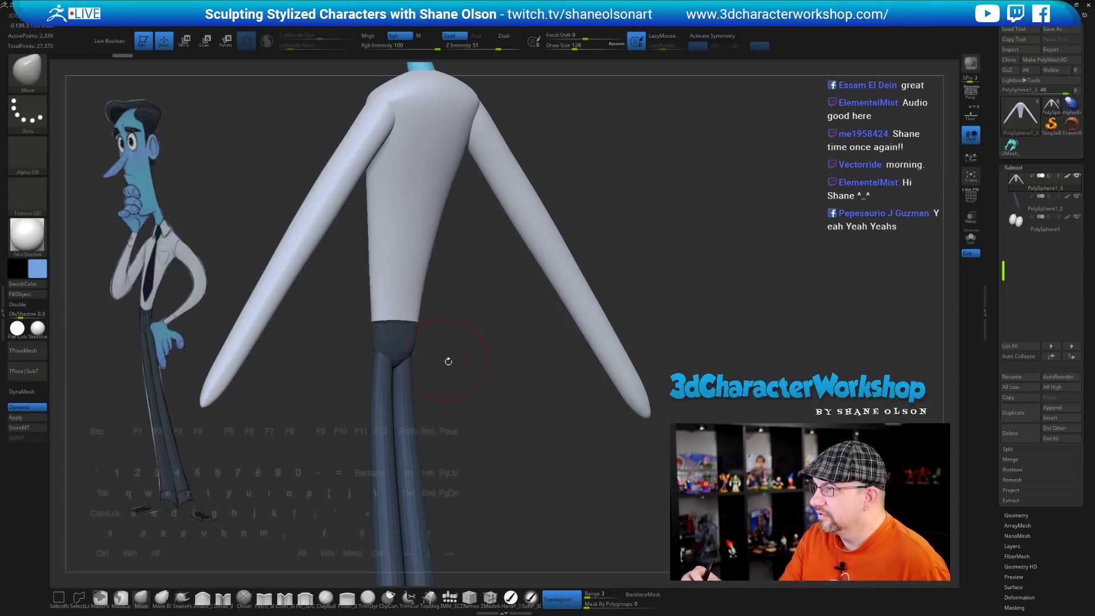
pyautogui.moveTo(486, 390)
pyautogui.mouseDown()
pyautogui.moveTo(467, 393)
pyautogui.moveTo(467, 409)
pyautogui.moveTo(484, 372)
pyautogui.mouseUp()
pyautogui.press('x')
pyautogui.press('s')
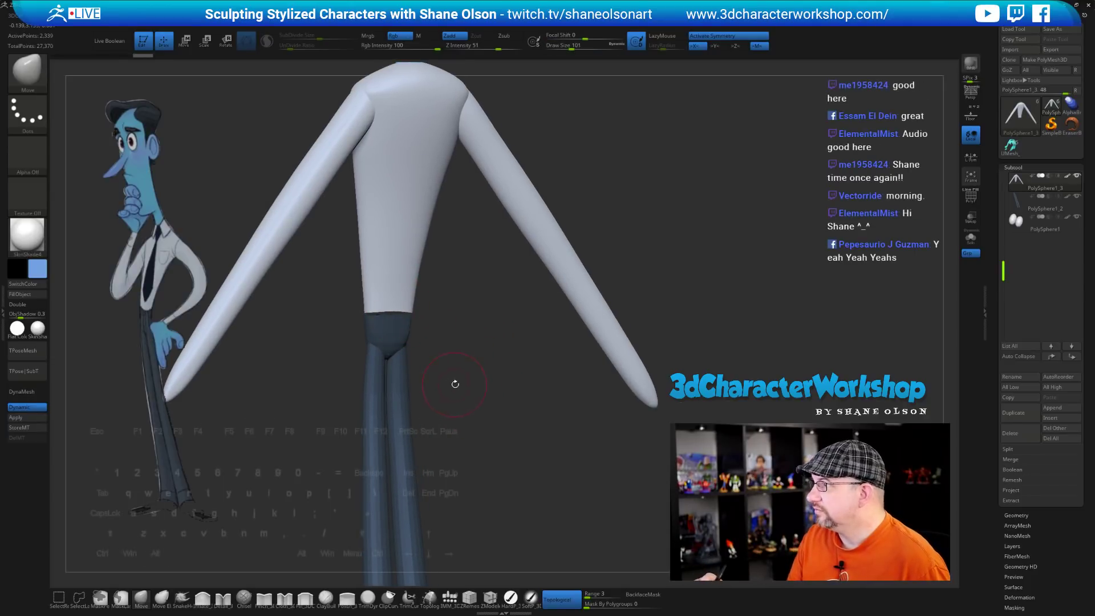
# Try to mirror and weld the shirt mesh
pyautogui.moveTo(455, 384); pyautogui.dragTo(505, 409)
pyautogui.moveTo(502, 415); pyautogui.dragTo(472, 427, button='right')
pyautogui.press('`')
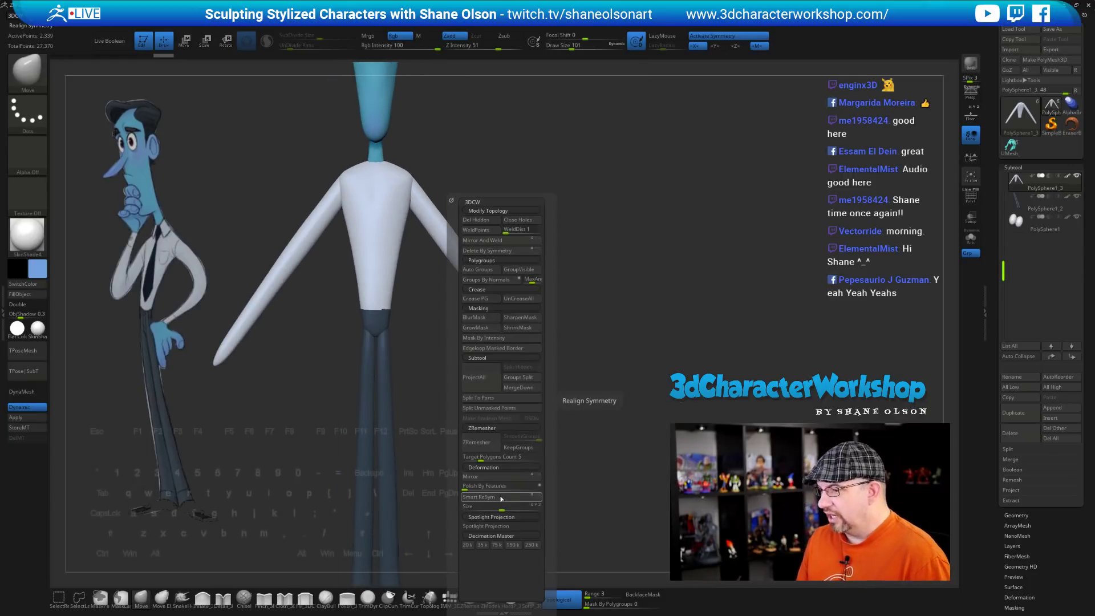
pyautogui.click(493, 243)
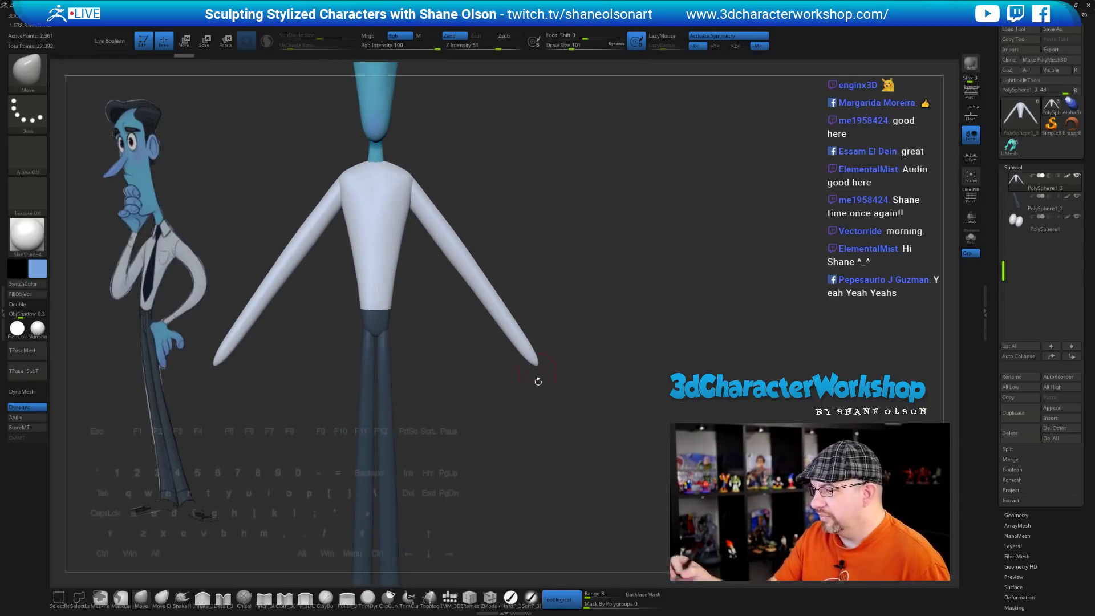
# Show the polyframe wireframe on the shirt and undo the Mirror And Weld
pyautogui.moveTo(540, 439); pyautogui.dragTo(523, 425)
pyautogui.keyDown('ctrl'); pyautogui.moveTo(523, 425); pyautogui.dragTo(520, 447, button='right'); pyautogui.keyUp('ctrl')
pyautogui.hotkey('shift', 'f')
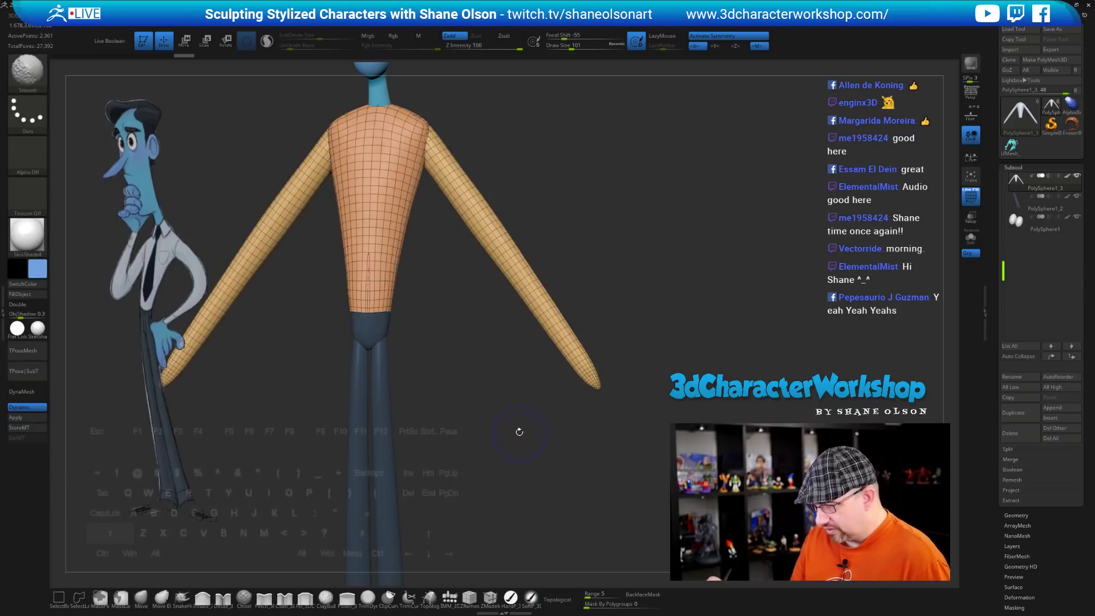
pyautogui.keyDown('ctrl'); pyautogui.moveTo(518, 398); pyautogui.dragTo(537, 420, button='right'); pyautogui.keyUp('ctrl')
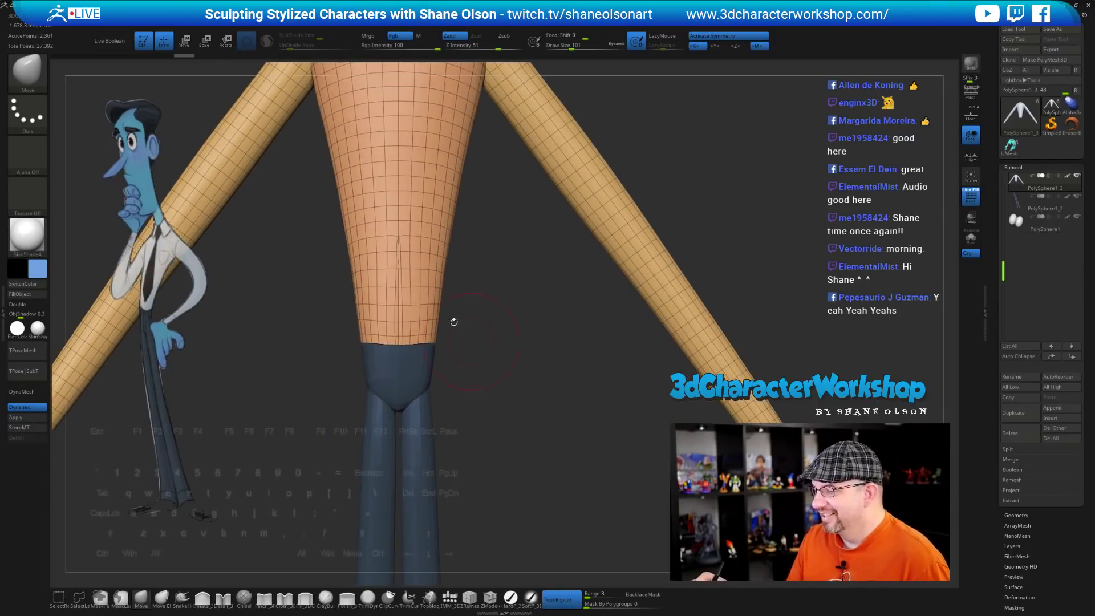
pyautogui.hotkey('ctrl', 'z')
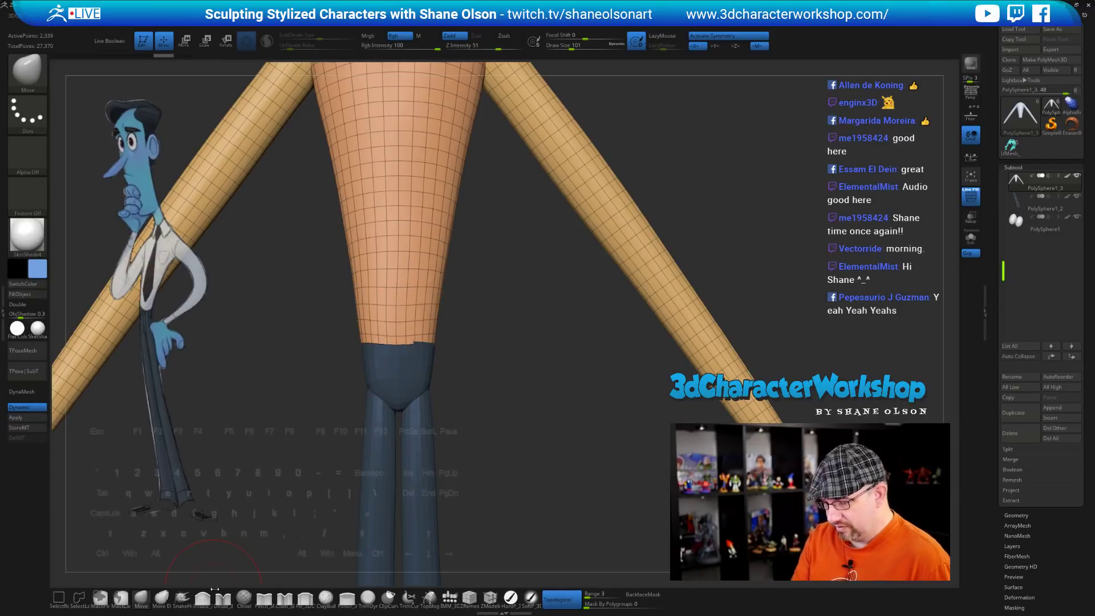
# With X symmetry off, straighten the shirt's front hem with the Move brush, and mirror and weld the mesh
pyautogui.press('x')
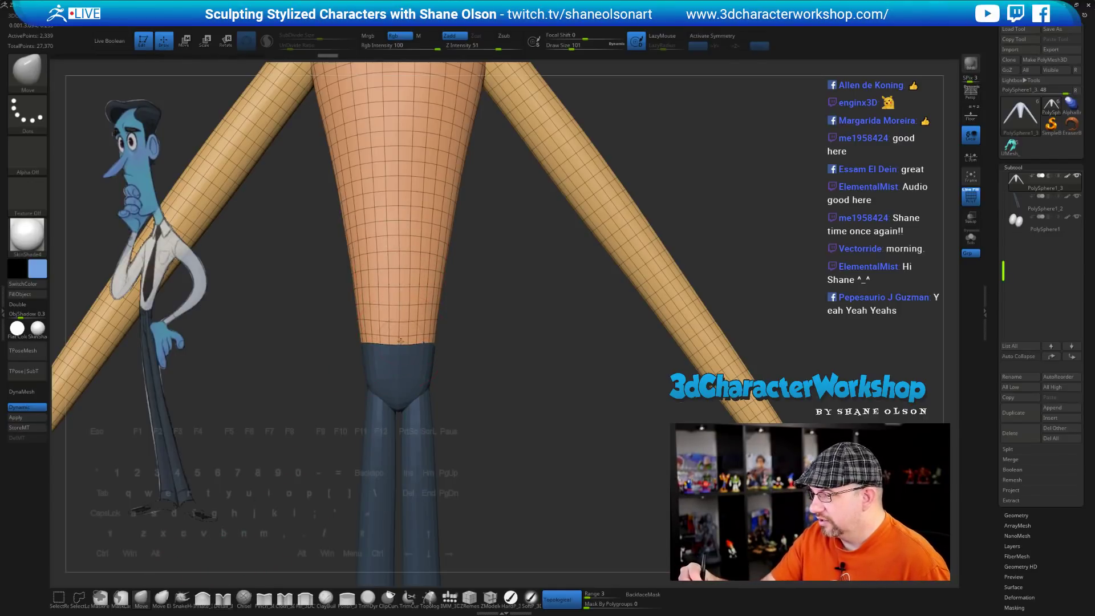
pyautogui.press('space')
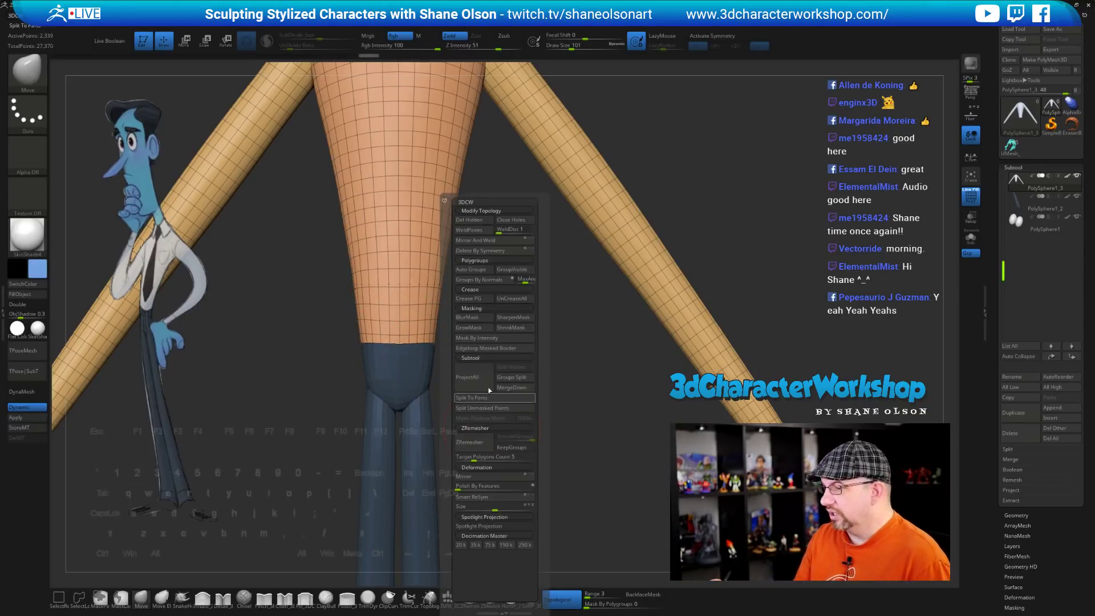
pyautogui.click(484, 241)
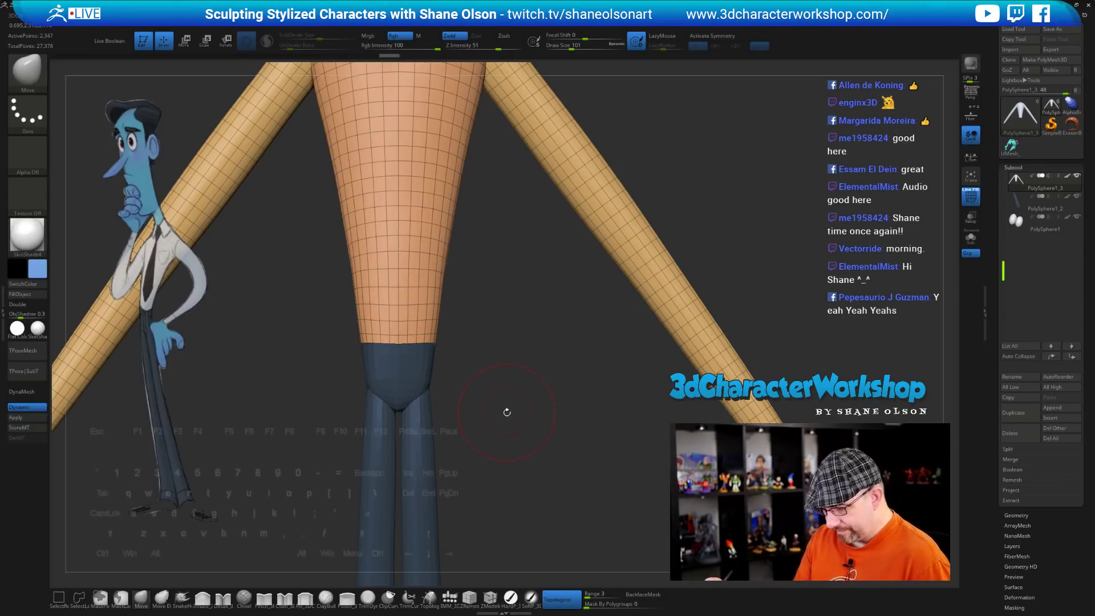
pyautogui.keyDown('alt'); pyautogui.moveTo(501, 435); pyautogui.dragTo(519, 456); pyautogui.keyUp('alt')
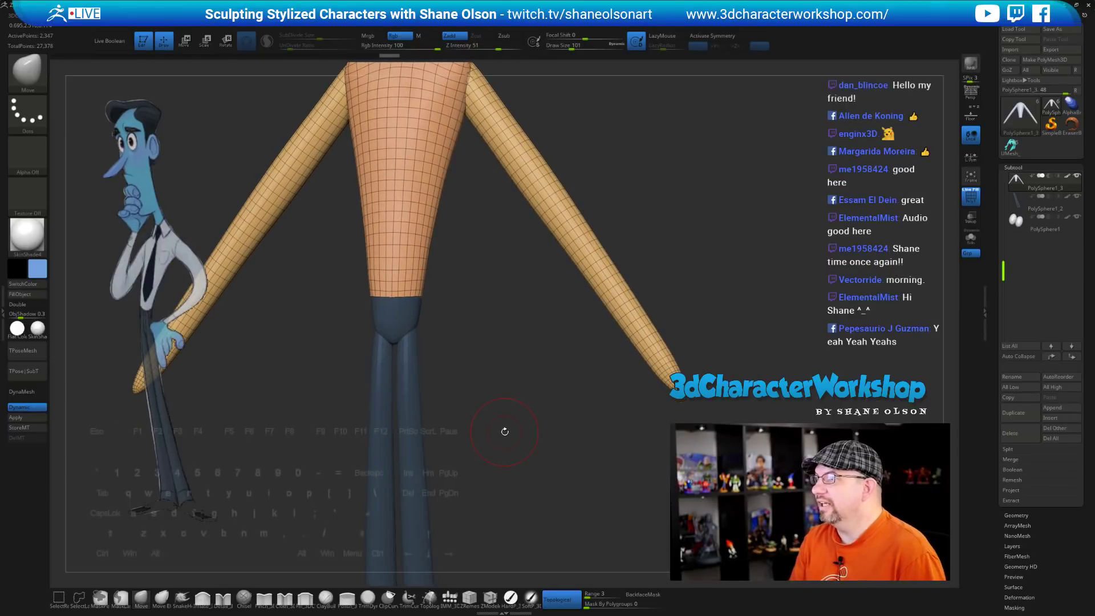
pyautogui.keyDown('alt'); pyautogui.moveTo(508, 393); pyautogui.dragTo(552, 457); pyautogui.keyUp('alt')
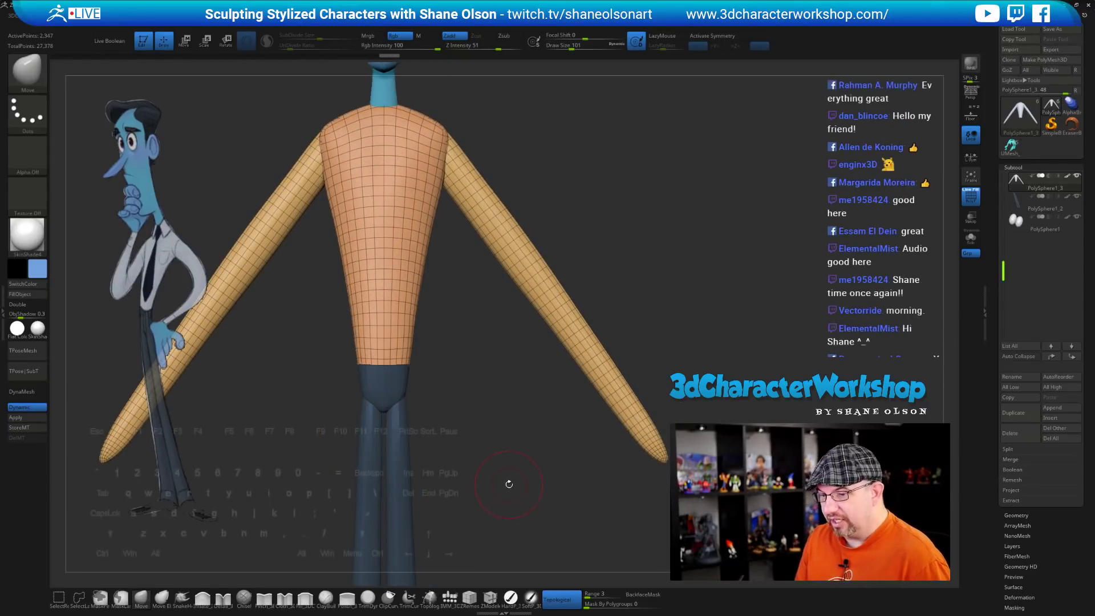
# Make the trousers subtool active and adjust the waistline beneath the shirt hem with the Move brush
pyautogui.moveTo(509, 478); pyautogui.dragTo(423, 397)
pyautogui.keyDown('alt'); pyautogui.click(450, 408); pyautogui.keyUp('alt')
pyautogui.moveTo(477, 443); pyautogui.dragTo(487, 417)
pyautogui.keyDown('alt'); pyautogui.click(450, 341); pyautogui.keyUp('alt')
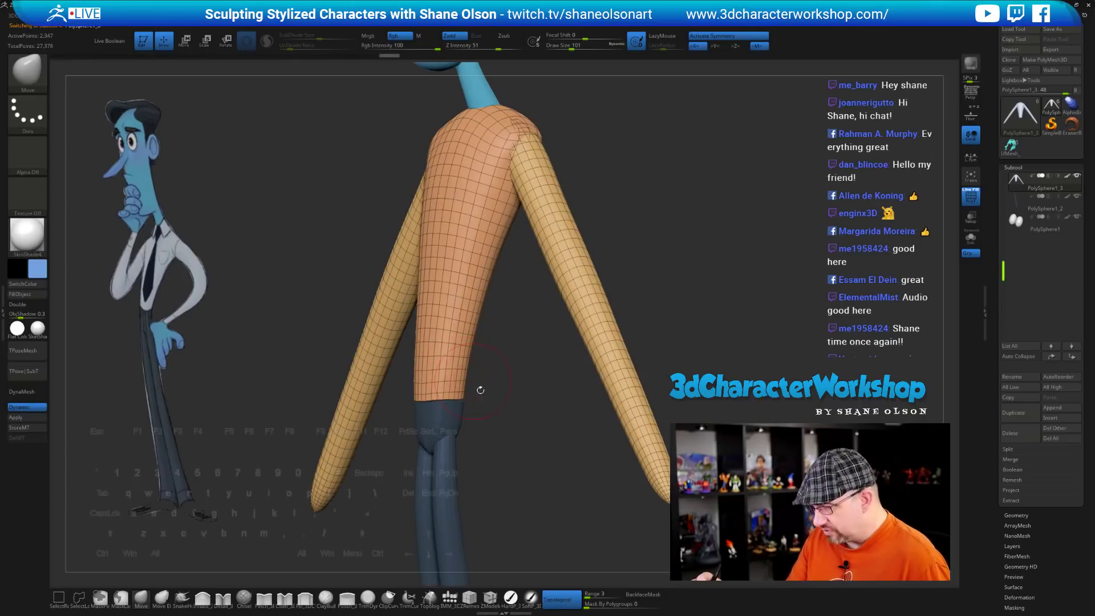
pyautogui.keyDown('alt'); pyautogui.click(448, 412); pyautogui.keyUp('alt')
pyautogui.moveTo(496, 440); pyautogui.dragTo(432, 389)
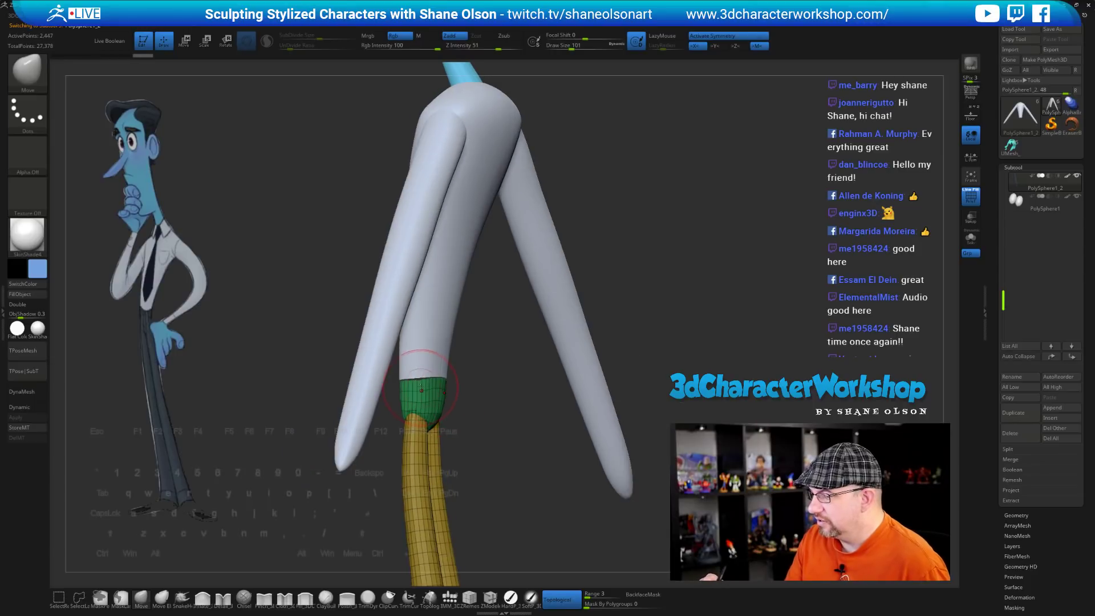
pyautogui.moveTo(484, 435); pyautogui.dragTo(448, 430)
pyautogui.keyDown('shift'); pyautogui.moveTo(457, 349); pyautogui.dragTo(465, 371); pyautogui.keyUp('shift')
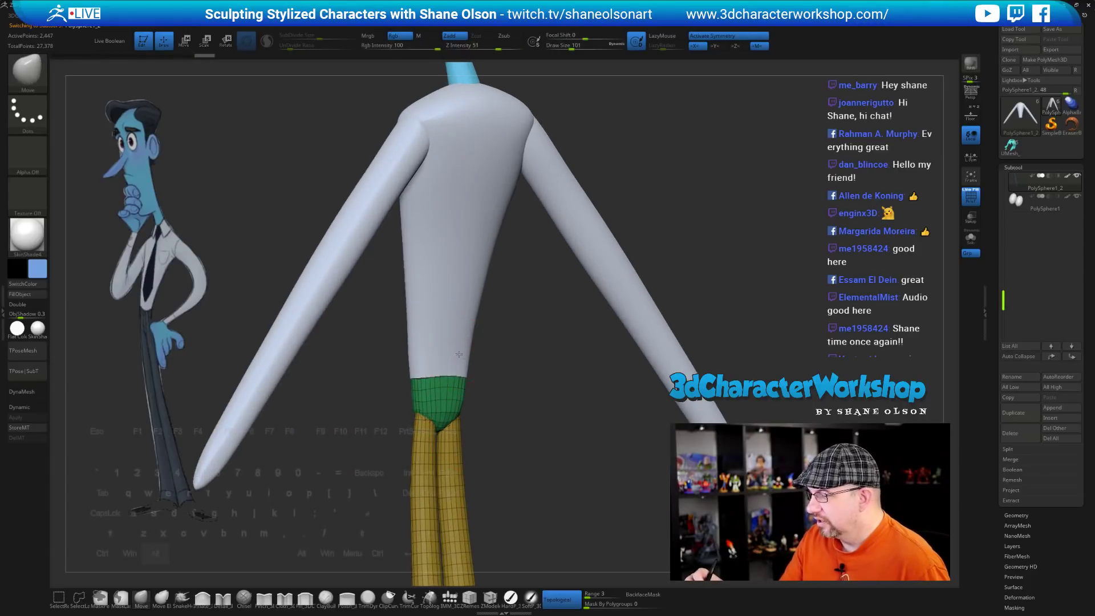
pyautogui.moveTo(514, 415); pyautogui.dragTo(494, 424)
pyautogui.moveTo(508, 387); pyautogui.dragTo(501, 370)
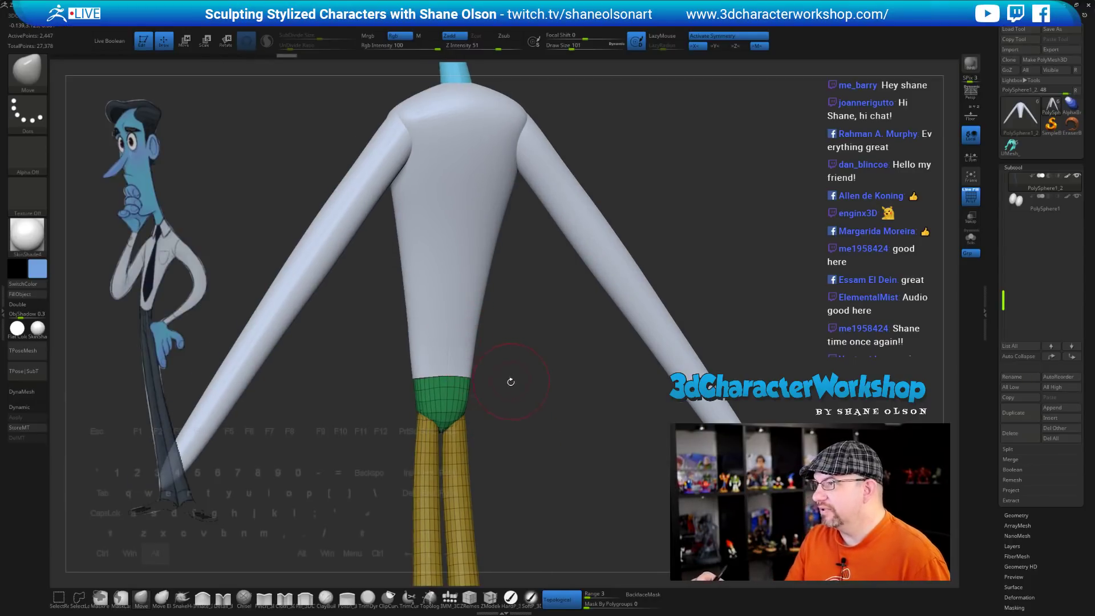
# Reselect the shirt subtool, frame its lower back, turn off X symmetry and set Draw Size to 56
pyautogui.keyDown('alt'); pyautogui.click(447, 340); pyautogui.keyUp('alt')
pyautogui.moveTo(501, 410); pyautogui.dragTo(465, 384)
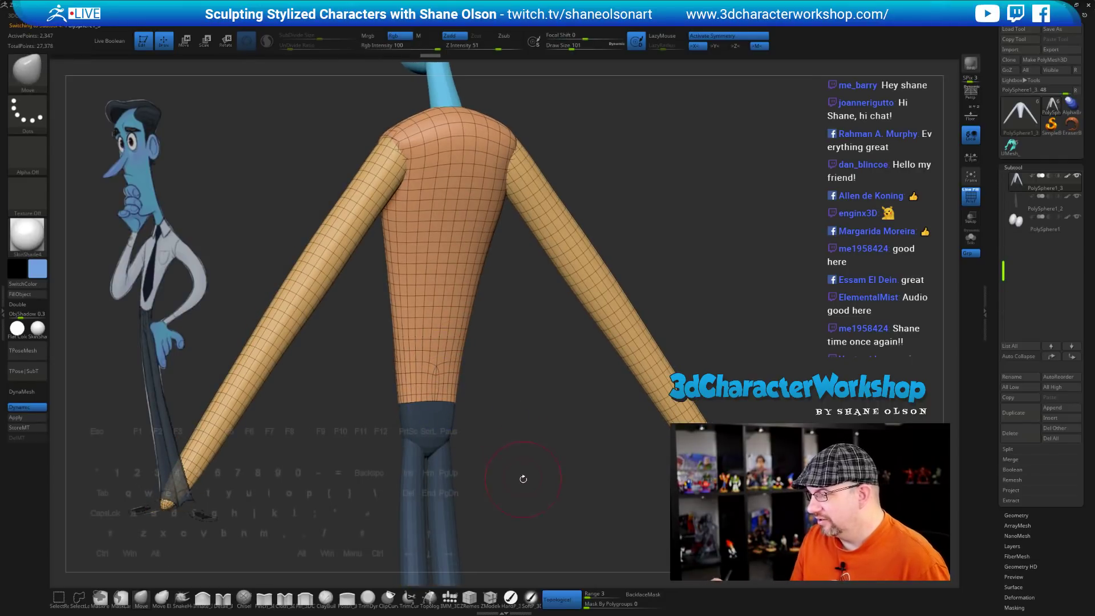
pyautogui.moveTo(523, 479)
pyautogui.keyDown('shift'); pyautogui.mouseDown()
pyautogui.moveTo(523, 456)
pyautogui.moveTo(531, 463)
pyautogui.mouseUp(); pyautogui.keyUp('shift')
pyautogui.keyDown('alt'); pyautogui.moveTo(537, 410); pyautogui.dragTo(538, 380); pyautogui.keyUp('alt')
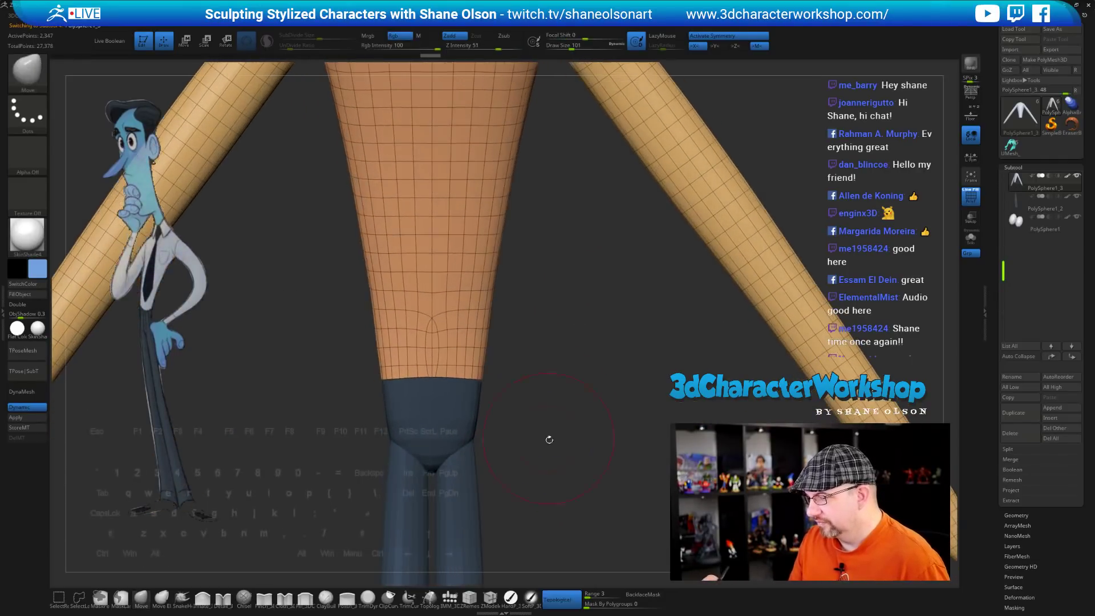
pyautogui.press('x')
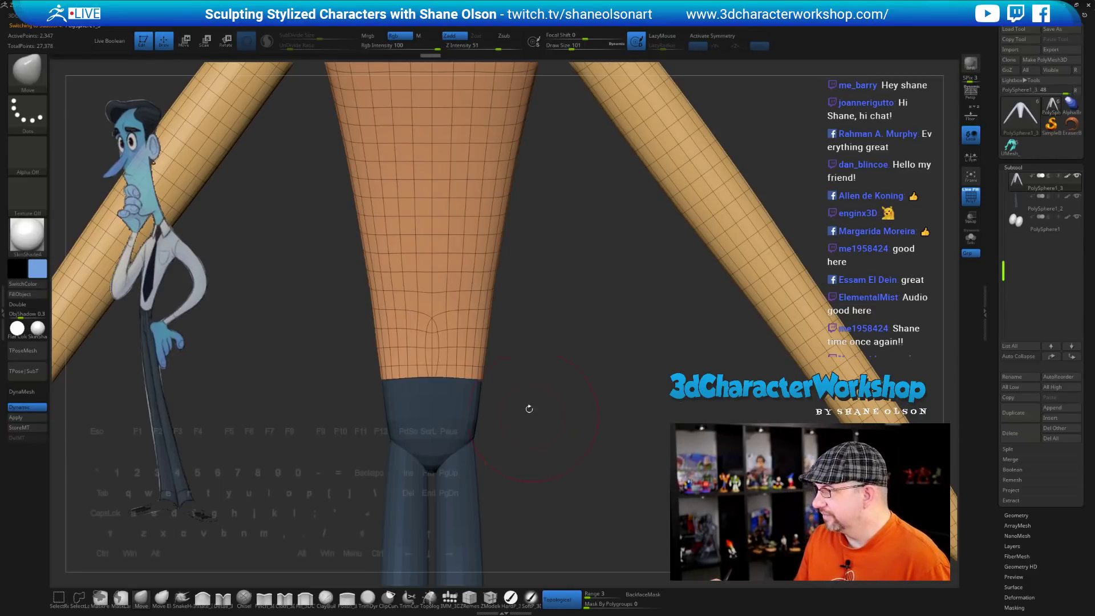
pyautogui.press('s')
# Try to shift the centre vertices above the shirt's back hem, and mirror and weld the mesh
pyautogui.moveTo(439, 354)
pyautogui.mouseDown()
pyautogui.moveTo(431, 349)
pyautogui.moveTo(440, 368)
pyautogui.moveTo(440, 355)
pyautogui.moveTo(421, 349)
pyautogui.mouseUp()
pyautogui.press('3')
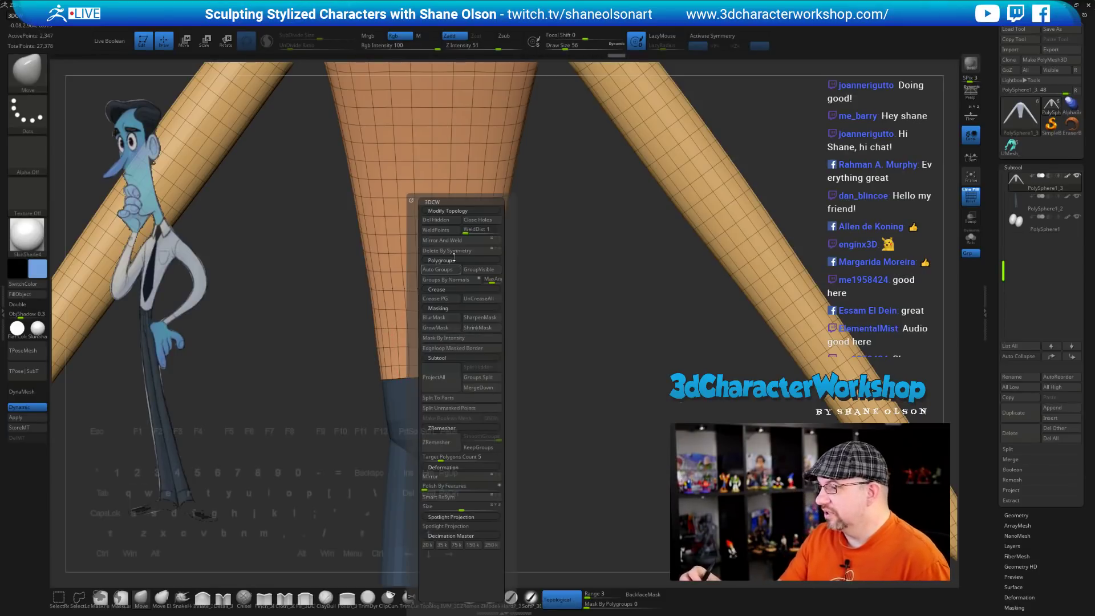
pyautogui.click(443, 240)
# Undo the Mirror And Weld and step back through the recent vertex moves on the shirt's lower back
pyautogui.press('ctrl')
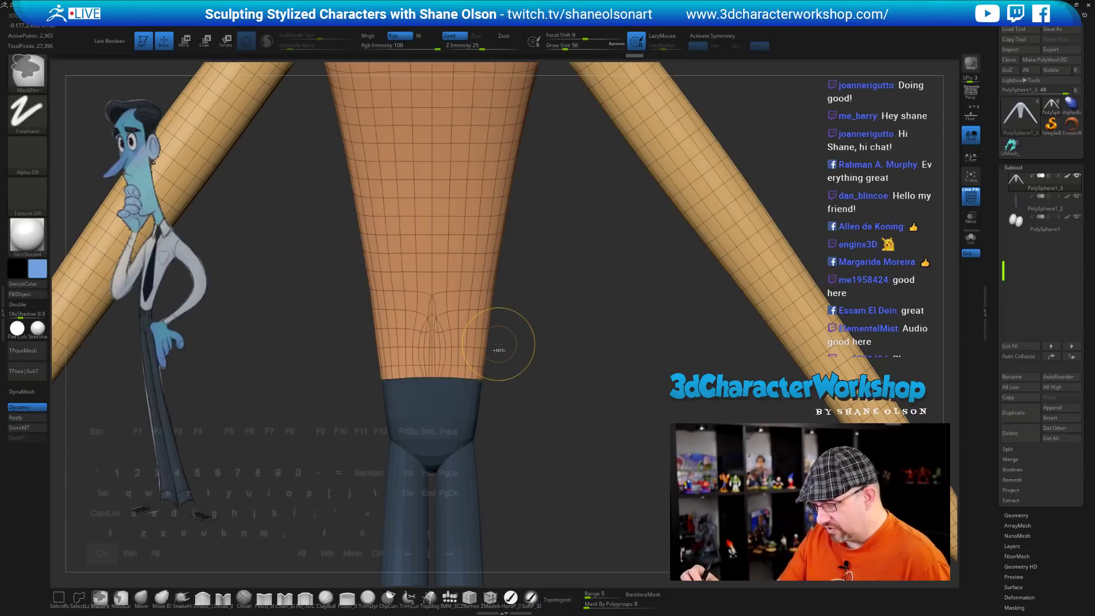
pyautogui.press('ctrl')
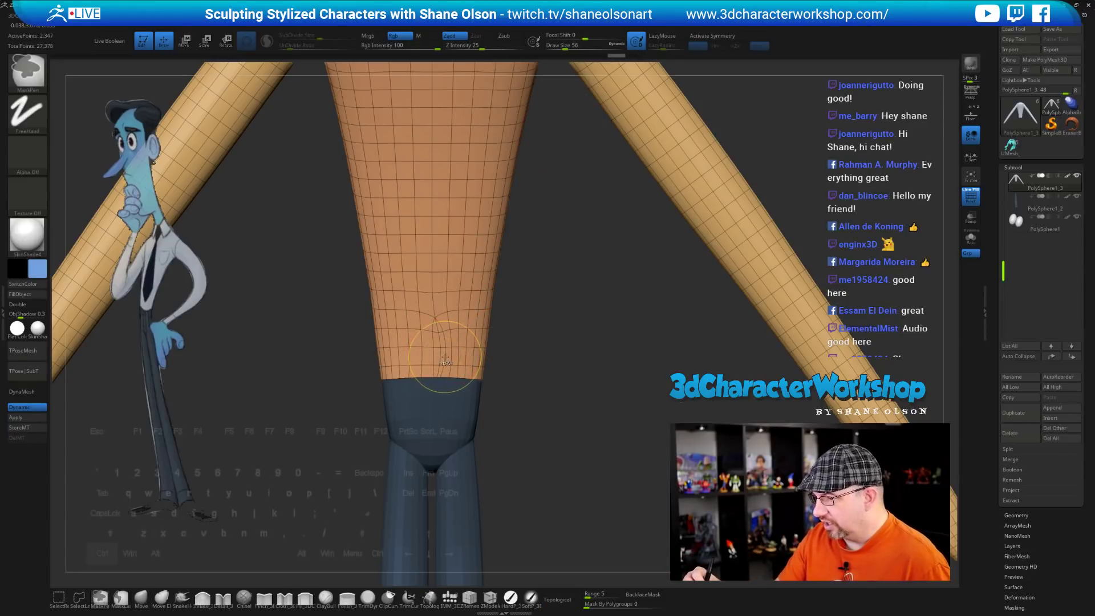
pyautogui.hotkey('ctrl', 'z')
pyautogui.hotkey('ctrl', 'z')
pyautogui.hotkey('ctrl', 'z')
pyautogui.hotkey('ctrl', 'z')
pyautogui.hotkey('ctrl', 'z')
pyautogui.hotkey('ctrl', 'z')
pyautogui.hotkey('ctrl', 'z')
pyautogui.hotkey('ctrl', 'z')
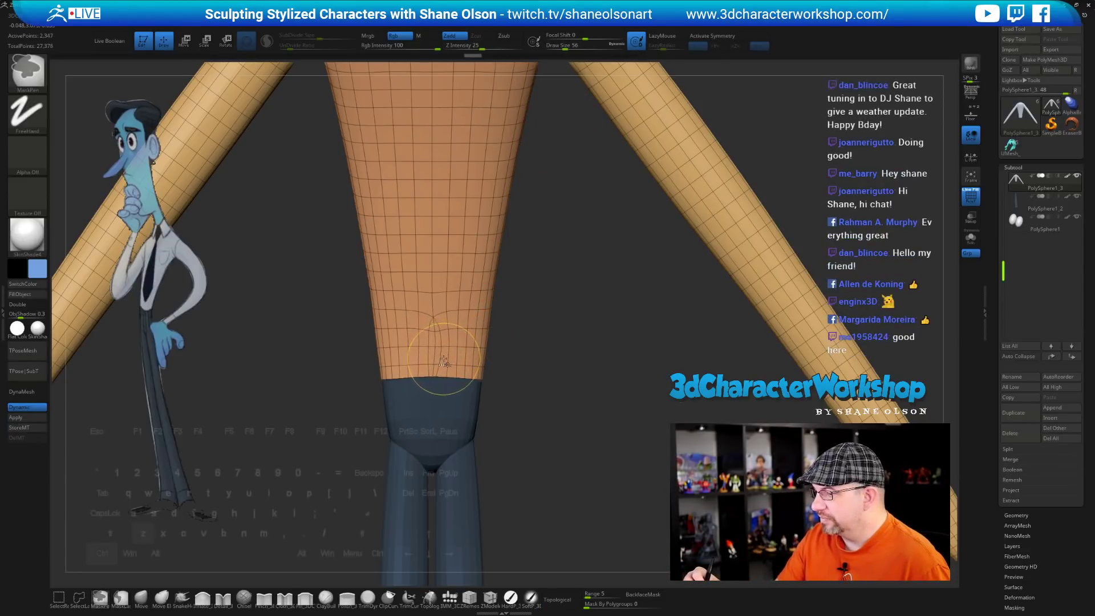
pyautogui.hotkey('ctrl', 'z')
pyautogui.hotkey('ctrl', 'z')
pyautogui.hotkey('ctrl', 'shift', 'z')
pyautogui.hotkey('ctrl', 'shift', 'z')
pyautogui.hotkey('ctrl', 'shift', 'z')
pyautogui.hotkey('ctrl', 'shift', 'z')
# Shift the centre vertices above the shirt's back hem with the Move brush and apply Mirror And Weld to the mesh
pyautogui.keyDown('alt'); pyautogui.moveTo(440, 328); pyautogui.dragTo(431, 340, button='right'); pyautogui.keyUp('alt')
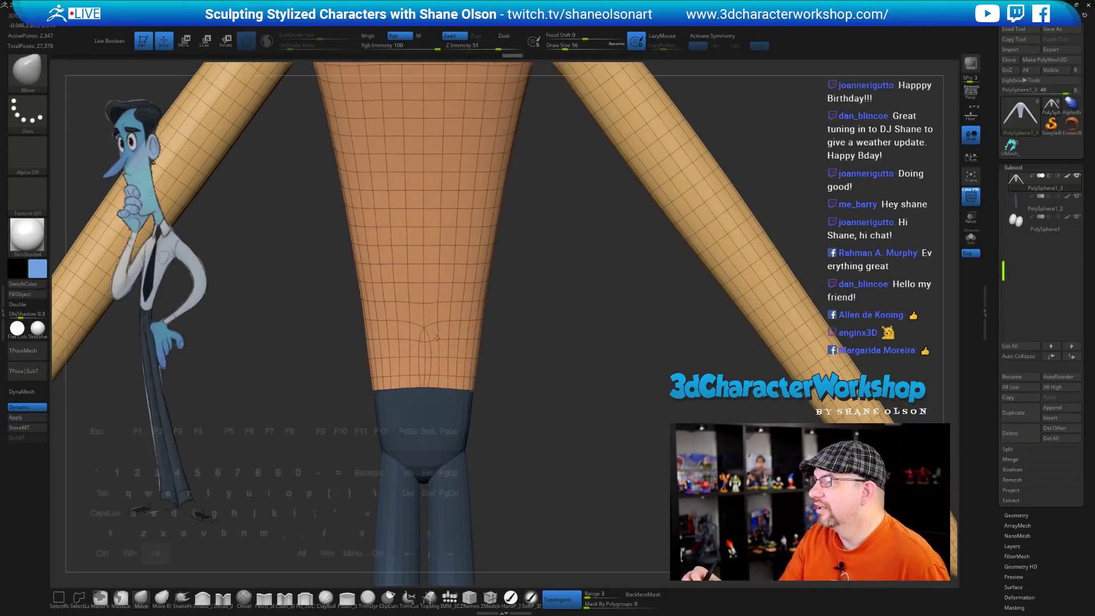
pyautogui.keyDown('alt'); pyautogui.moveTo(438, 302); pyautogui.dragTo(430, 323, button='right'); pyautogui.keyUp('alt')
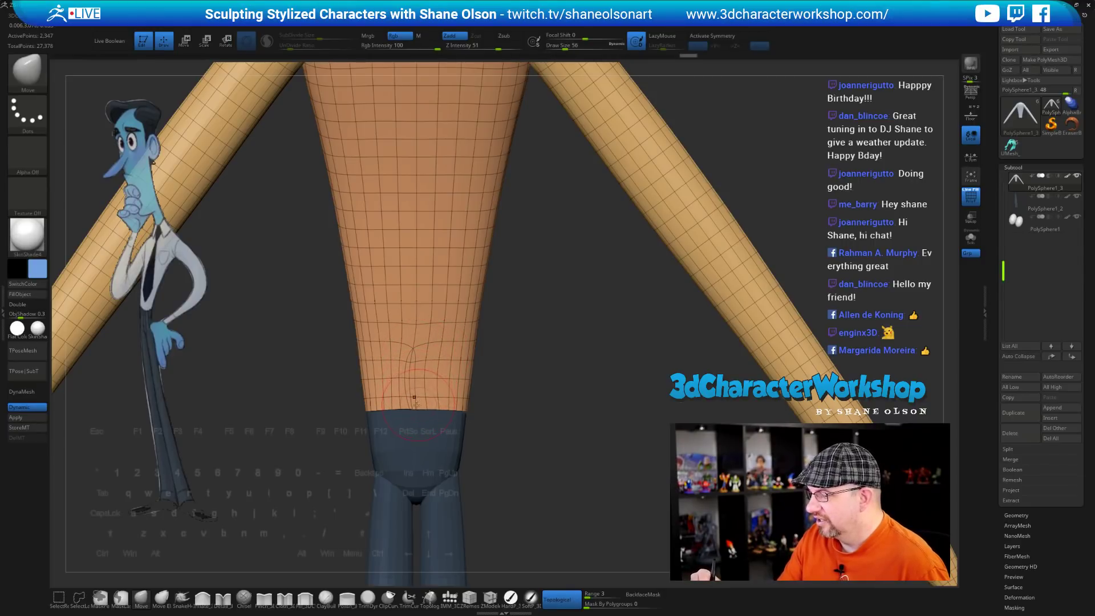
pyautogui.moveTo(417, 371); pyautogui.dragTo(420, 368)
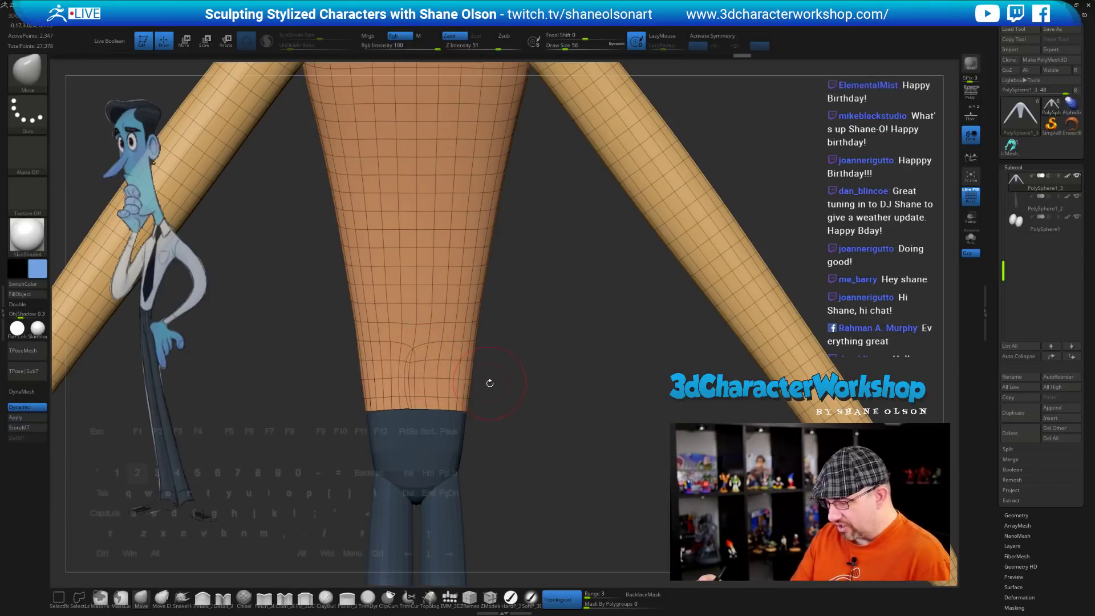
pyautogui.press('space')
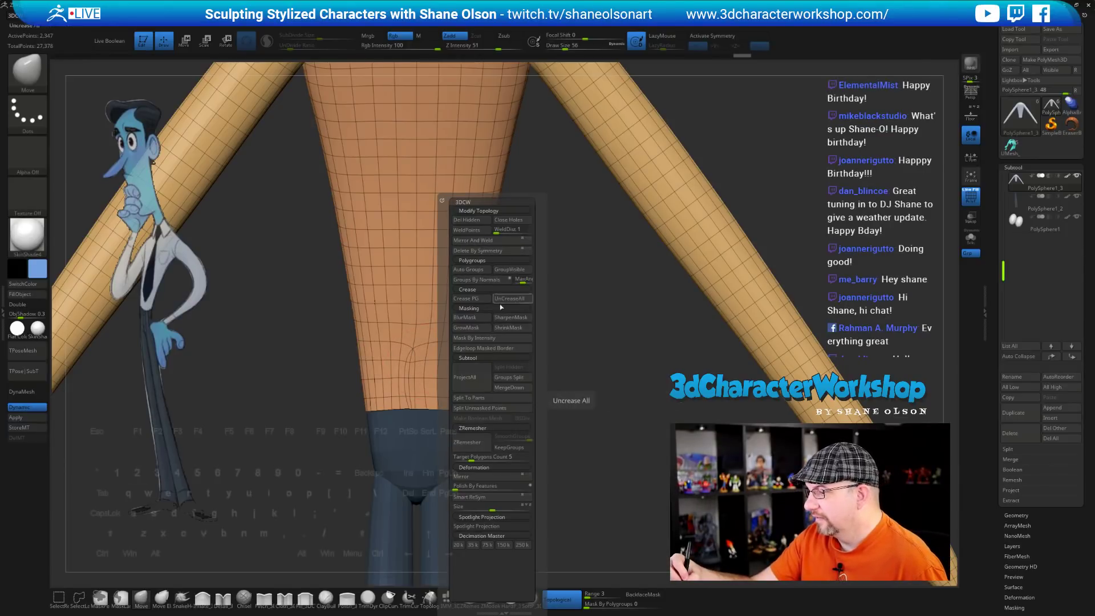
pyautogui.click(493, 241)
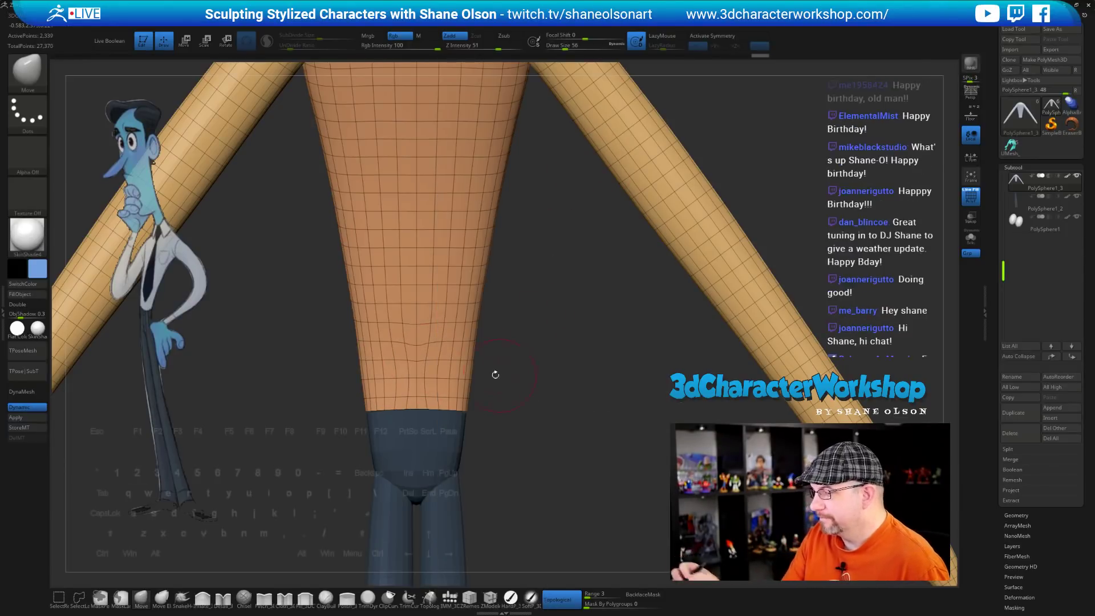
# Smooth the mirrored centre topology above the shirt's back hem and turn on X symmetry
pyautogui.keyDown('shift'); pyautogui.moveTo(419, 345); pyautogui.dragTo(424, 359); pyautogui.keyUp('shift')
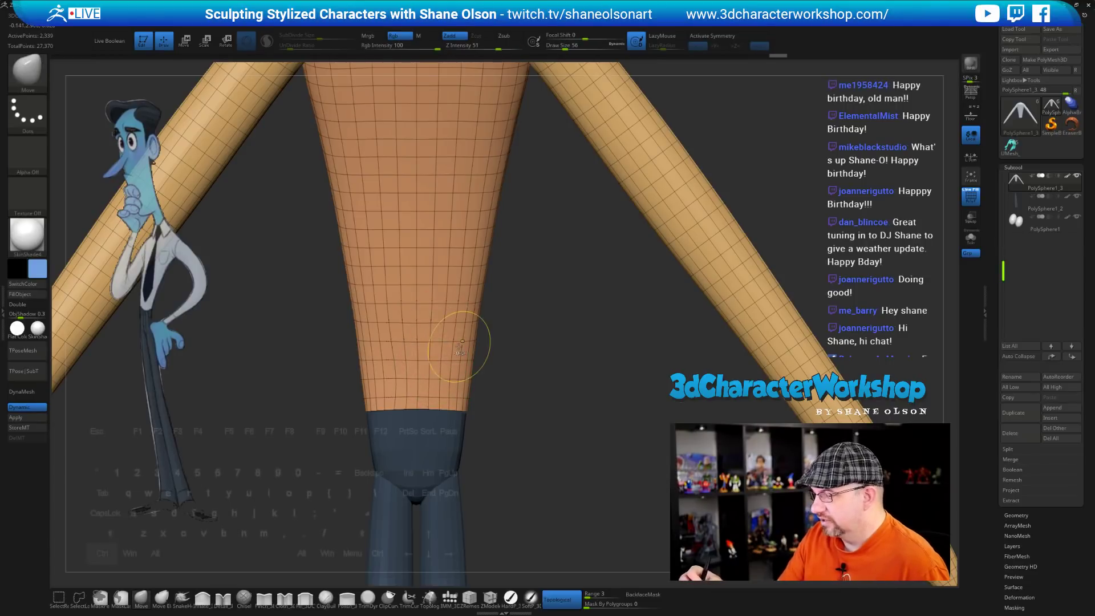
pyautogui.press('x')
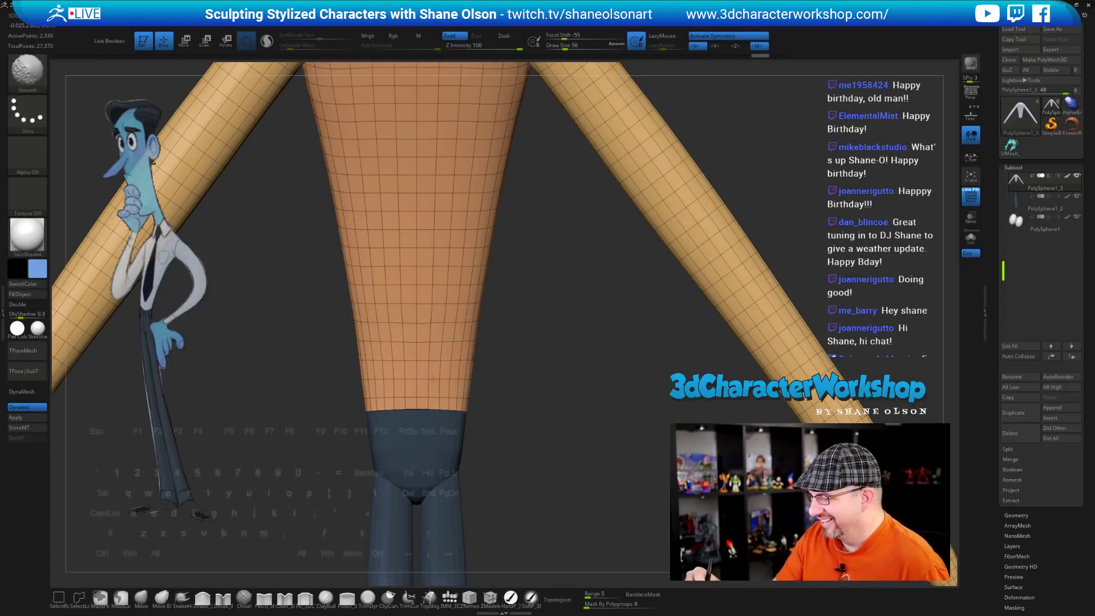
pyautogui.moveTo(528, 410)
pyautogui.mouseDown()
pyautogui.moveTo(527, 385)
pyautogui.moveTo(534, 401)
pyautogui.moveTo(396, 280)
pyautogui.moveTo(481, 361)
pyautogui.moveTo(550, 380)
pyautogui.moveTo(521, 429)
pyautogui.moveTo(515, 418)
pyautogui.mouseUp()
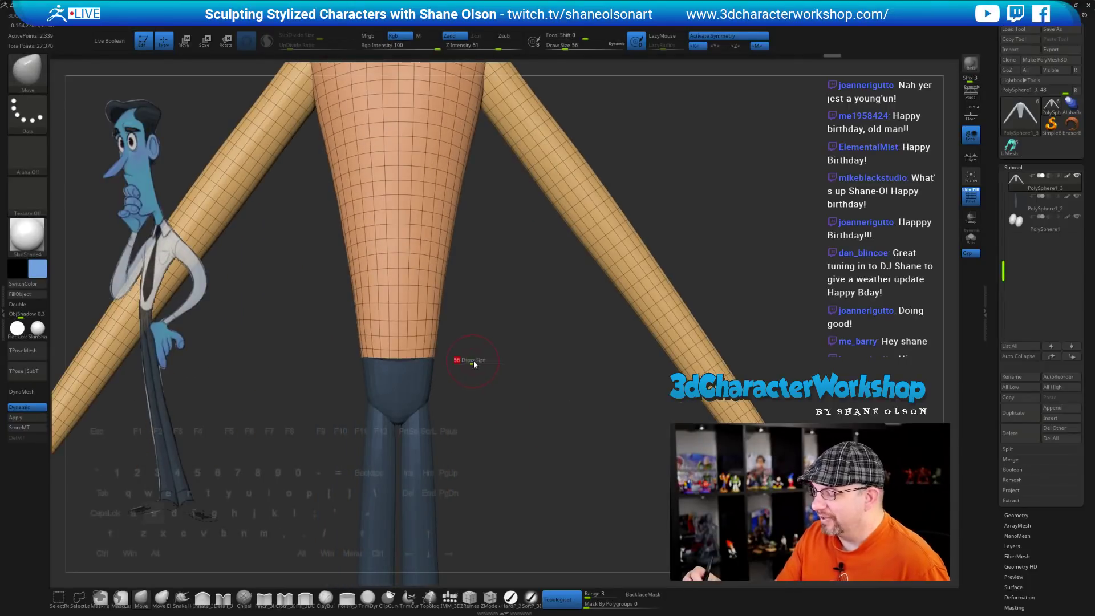
pyautogui.moveTo(493, 455); pyautogui.dragTo(437, 457)
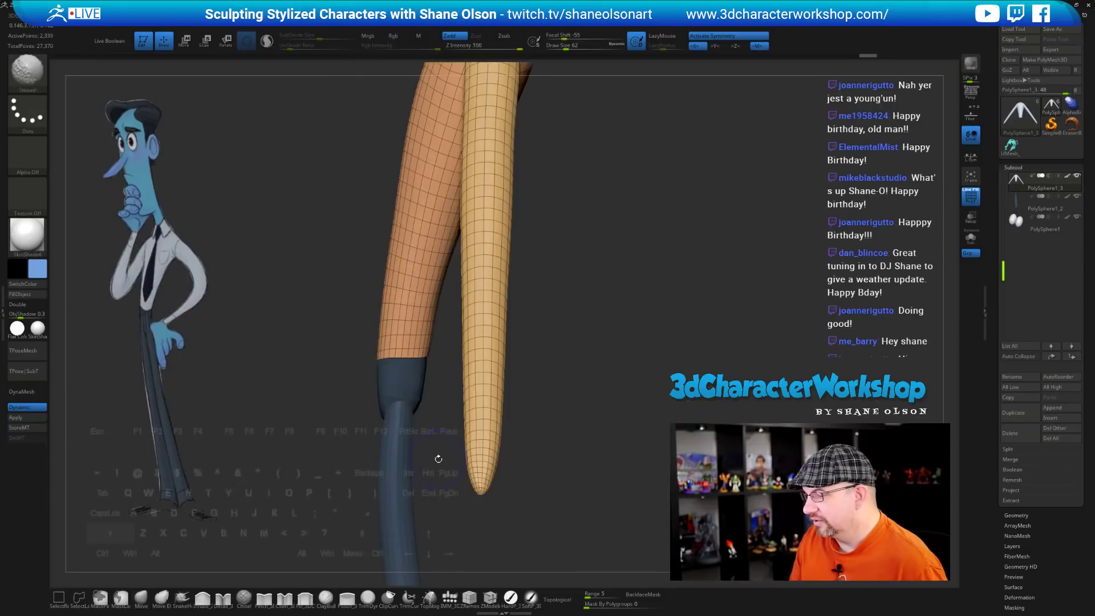
# Make the trousers subtool active and set Draw Size to 94
pyautogui.keyDown('alt'); pyautogui.click(402, 378); pyautogui.keyUp('alt')
pyautogui.moveTo(557, 491); pyautogui.dragTo(511, 482)
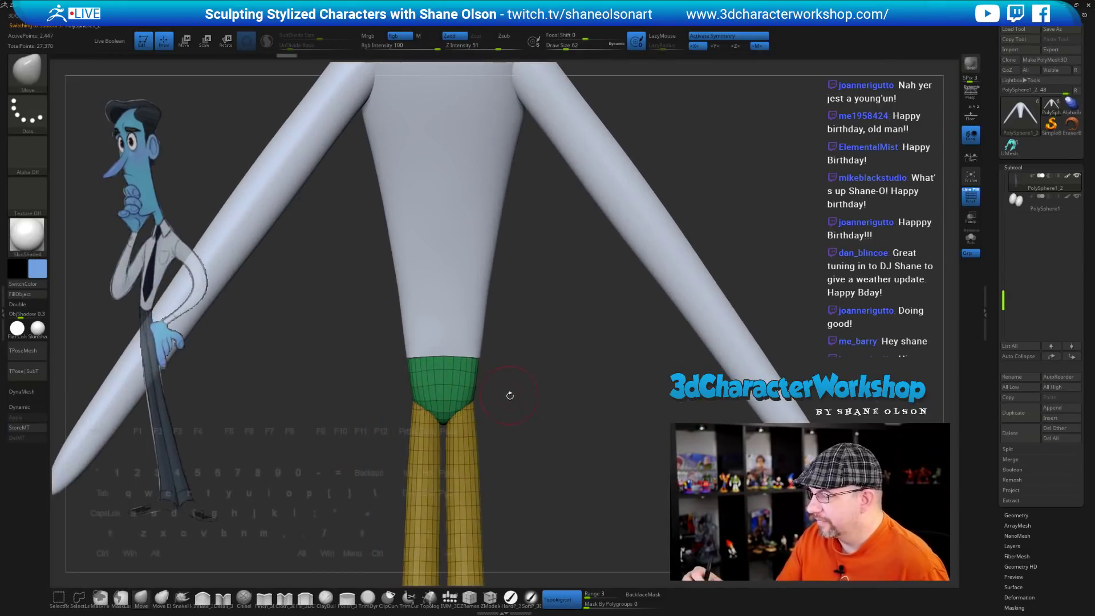
pyautogui.moveTo(510, 396); pyautogui.dragTo(471, 357)
pyautogui.moveTo(509, 407); pyautogui.dragTo(476, 388)
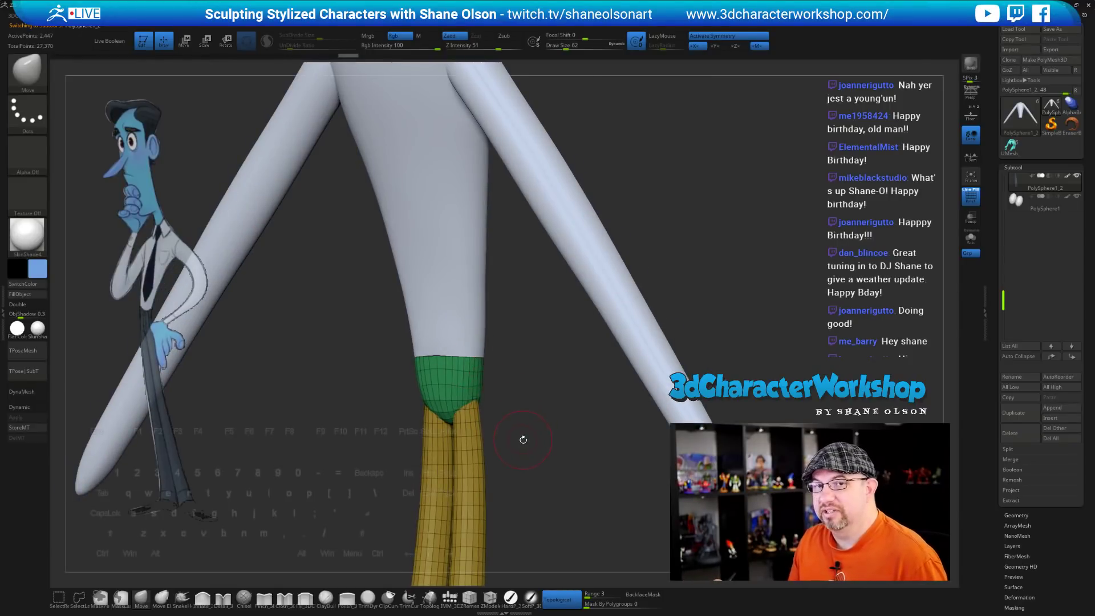
pyautogui.moveTo(523, 440)
pyautogui.mouseDown()
pyautogui.moveTo(537, 409)
pyautogui.moveTo(510, 388)
pyautogui.moveTo(527, 410)
pyautogui.moveTo(521, 379)
pyautogui.moveTo(598, 404)
pyautogui.moveTo(445, 323)
pyautogui.mouseUp()
pyautogui.press('s')
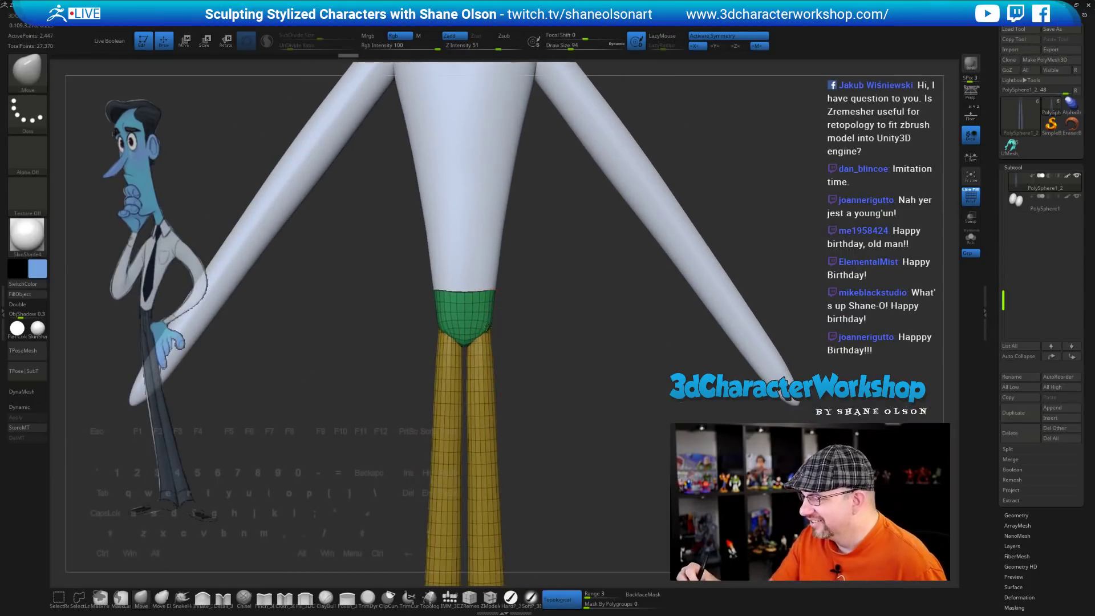
# Refine the trousers' waist and crotch area beneath the shirt hem with small Move brush strokes from several angles
pyautogui.moveTo(520, 348)
pyautogui.mouseDown()
pyautogui.moveTo(478, 320)
pyautogui.moveTo(476, 339)
pyautogui.mouseUp()
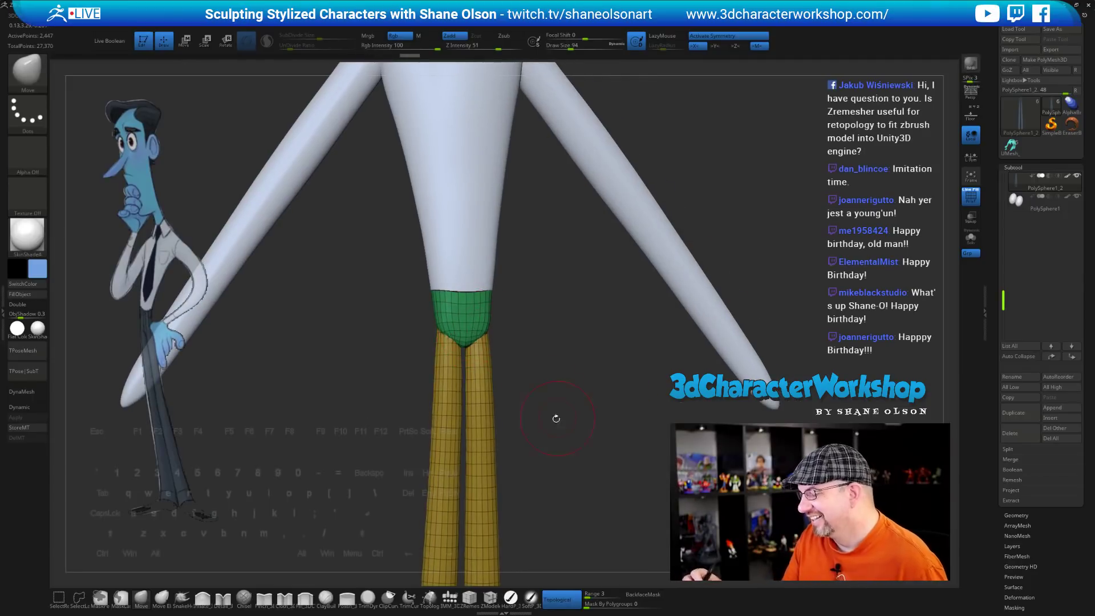
pyautogui.moveTo(555, 418)
pyautogui.mouseDown()
pyautogui.moveTo(508, 394)
pyautogui.moveTo(523, 360)
pyautogui.mouseUp()
pyautogui.moveTo(463, 310); pyautogui.dragTo(468, 309)
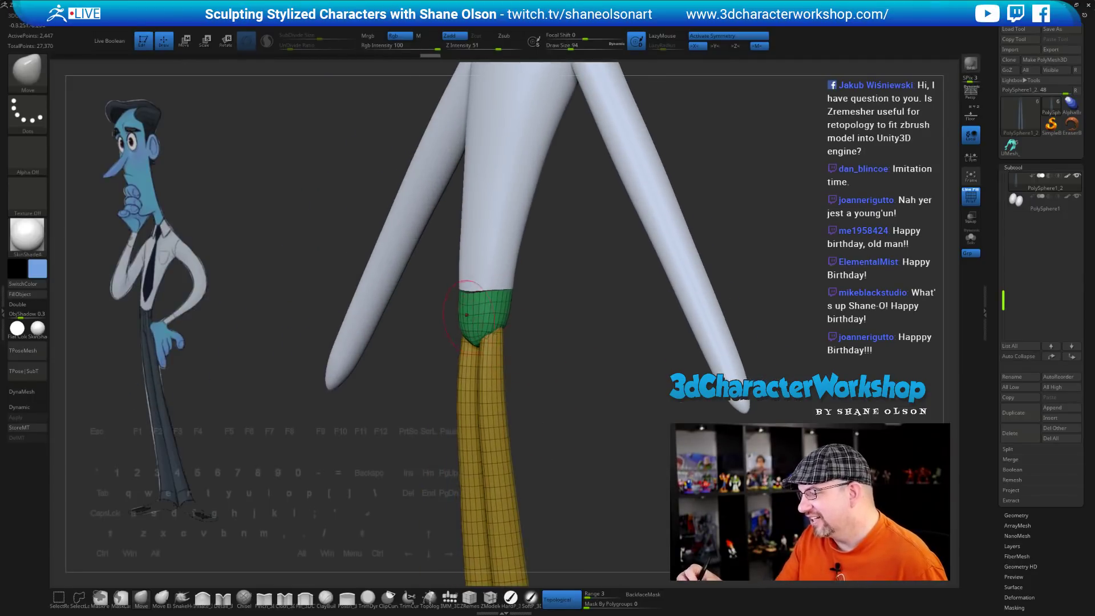
pyautogui.moveTo(541, 365); pyautogui.dragTo(518, 360)
pyautogui.moveTo(470, 315); pyautogui.dragTo(473, 314)
pyautogui.moveTo(533, 360)
pyautogui.mouseDown()
pyautogui.moveTo(603, 368)
pyautogui.moveTo(524, 377)
pyautogui.mouseUp()
pyautogui.moveTo(472, 336); pyautogui.dragTo(473, 332)
pyautogui.moveTo(390, 450); pyautogui.dragTo(468, 412)
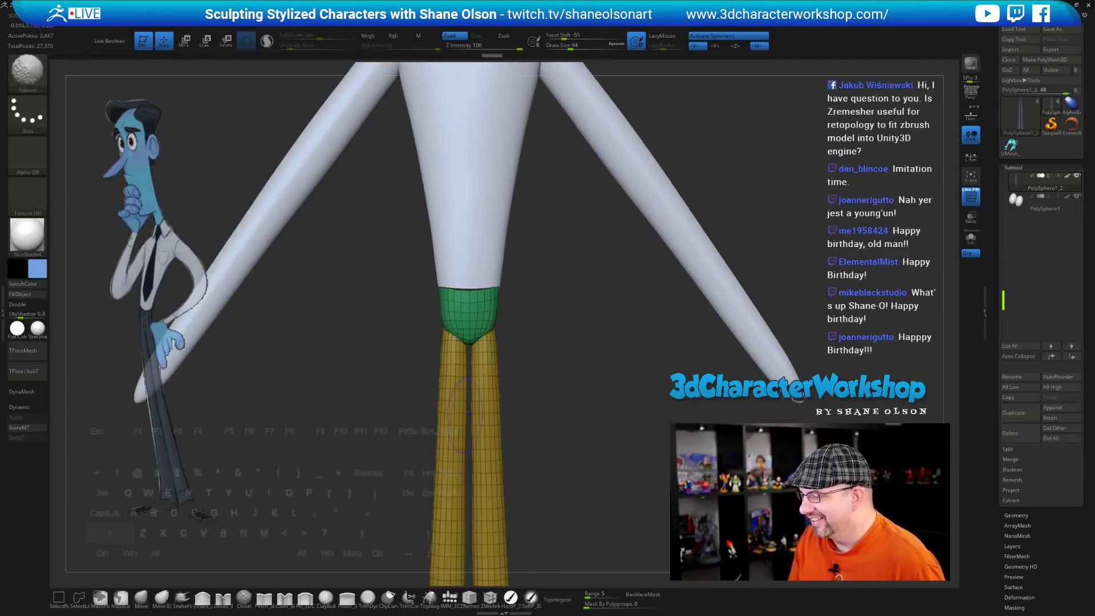
pyautogui.moveTo(477, 299); pyautogui.dragTo(479, 293)
# Turn on Dynamic Subdiv for the trousers, choosing the Always YES option
pyautogui.moveTo(561, 505)
pyautogui.keyDown('alt'); pyautogui.mouseDown()
pyautogui.moveTo(562, 447)
pyautogui.moveTo(544, 407)
pyautogui.mouseUp(); pyautogui.keyUp('alt')
pyautogui.press('d')
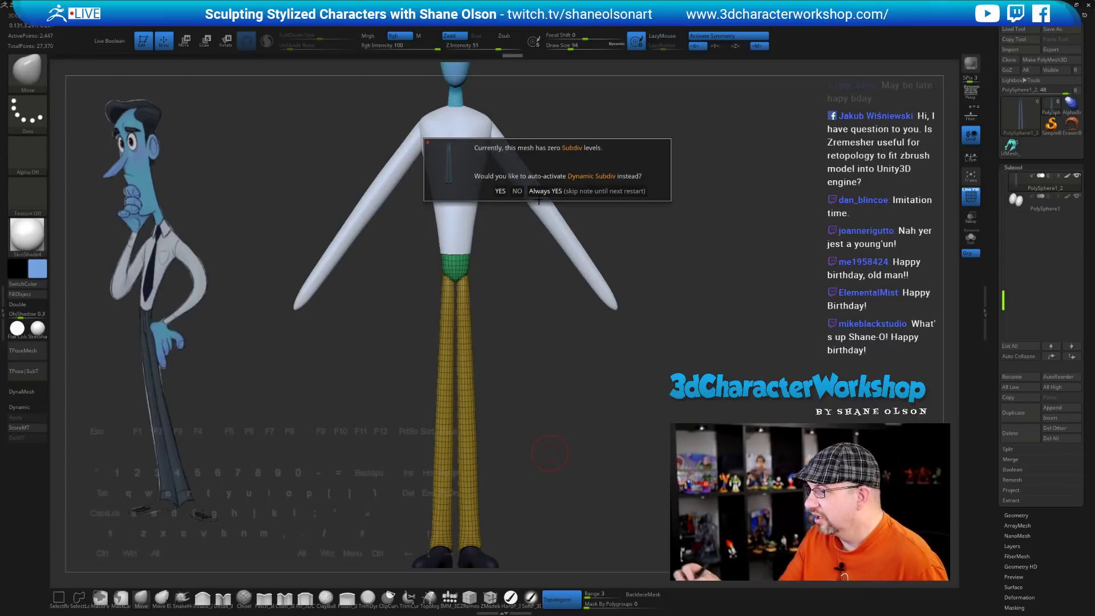
pyautogui.click(538, 193)
pyautogui.moveTo(544, 443)
pyautogui.keyDown('alt'); pyautogui.mouseDown()
pyautogui.moveTo(557, 381)
pyautogui.moveTo(542, 446)
pyautogui.mouseUp(); pyautogui.keyUp('alt')
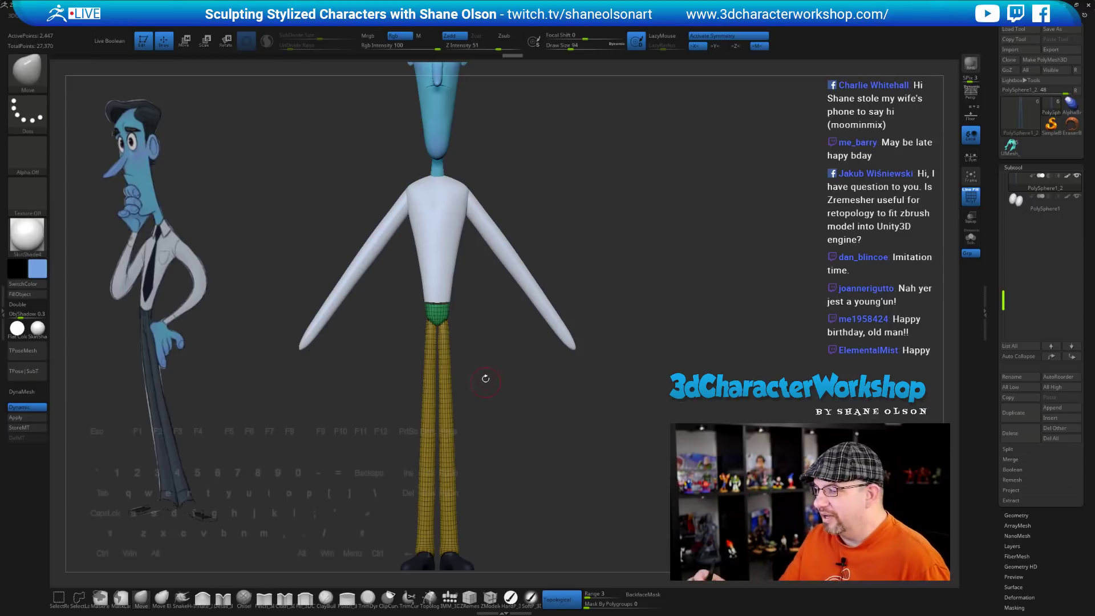
# Reselect the shirt subtool, frame the torso and set Draw Size to 192
pyautogui.keyDown('ctrl'); pyautogui.moveTo(497, 380); pyautogui.dragTo(494, 392, button='right'); pyautogui.keyUp('ctrl')
pyautogui.keyDown('alt'); pyautogui.click(440, 288); pyautogui.keyUp('alt')
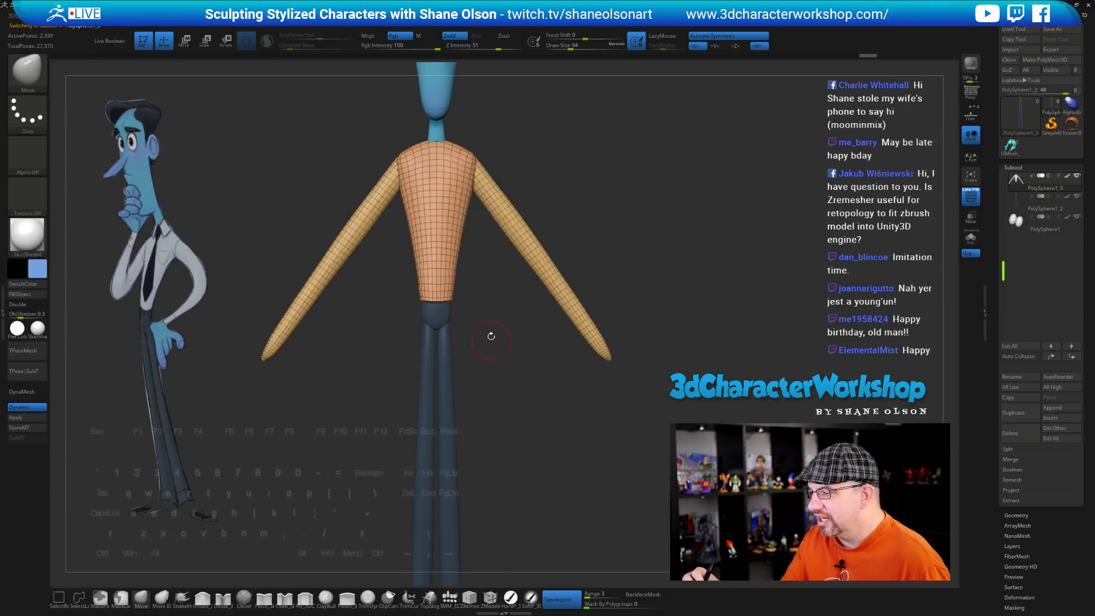
pyautogui.press('s')
pyautogui.moveTo(489, 358); pyautogui.dragTo(484, 347)
pyautogui.keyDown('alt'); pyautogui.moveTo(495, 420); pyautogui.dragTo(493, 375); pyautogui.keyUp('alt')
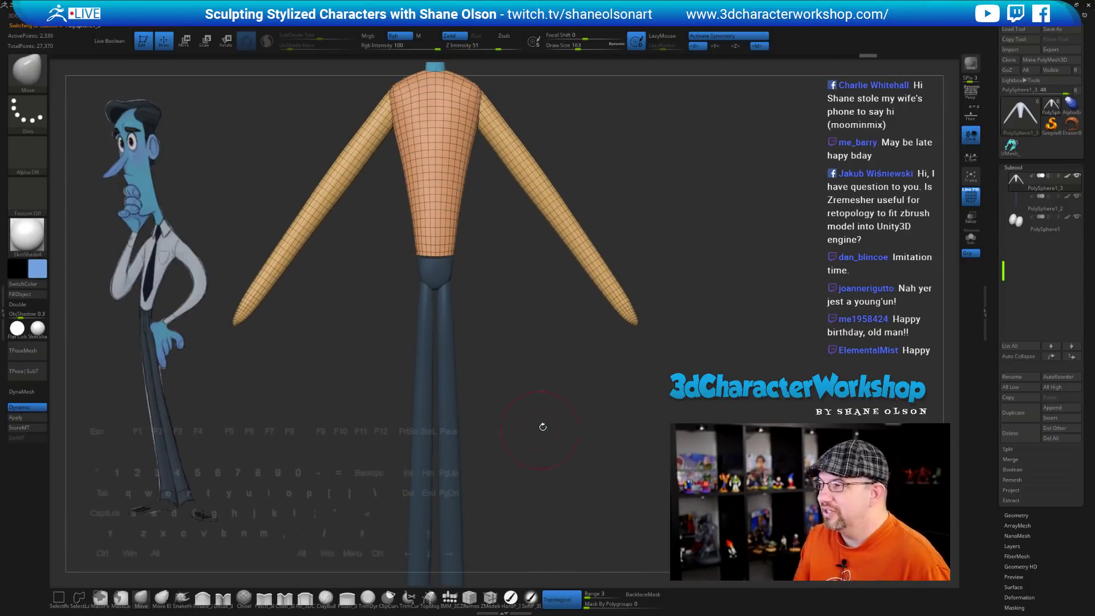
pyautogui.moveTo(543, 427)
pyautogui.mouseDown()
pyautogui.moveTo(519, 386)
pyautogui.moveTo(521, 362)
pyautogui.mouseUp()
pyautogui.press('s')
# Pull the lower sides of the shirt inward with the Move brush to narrow its waist and hem
pyautogui.keyDown('alt'); pyautogui.moveTo(497, 328); pyautogui.dragTo(530, 345); pyautogui.keyUp('alt')
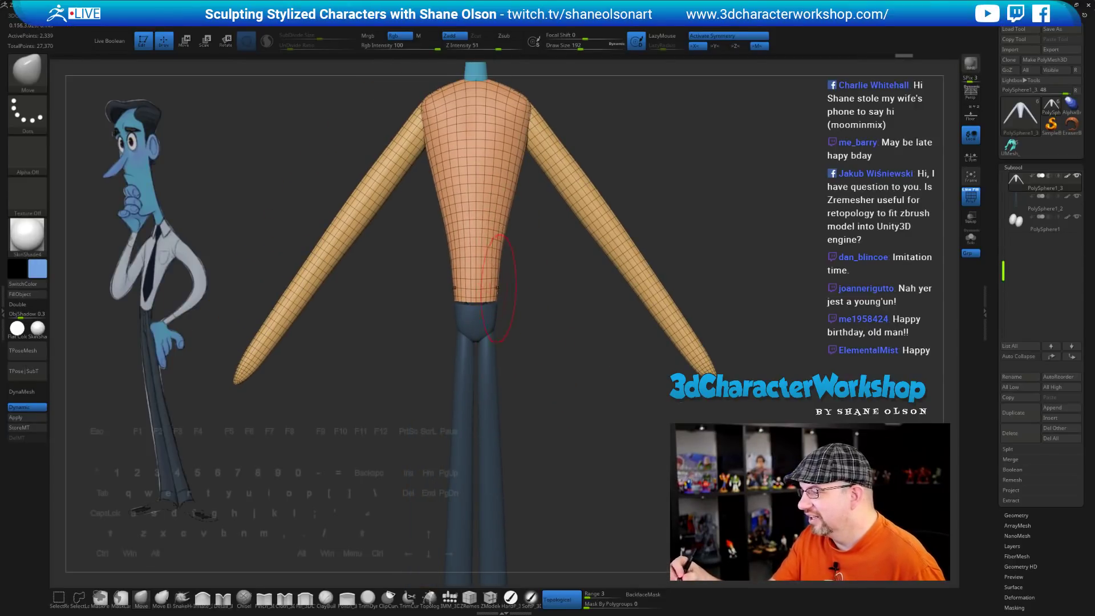
pyautogui.moveTo(526, 322)
pyautogui.mouseDown()
pyautogui.moveTo(541, 323)
pyautogui.moveTo(505, 295)
pyautogui.mouseUp()
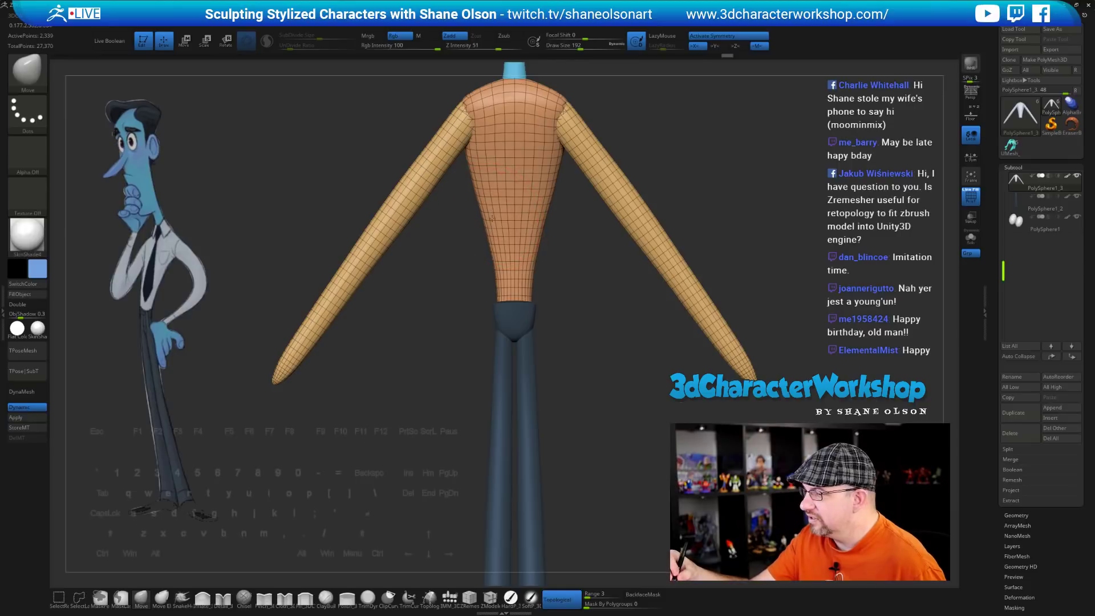
pyautogui.moveTo(570, 344); pyautogui.dragTo(658, 355)
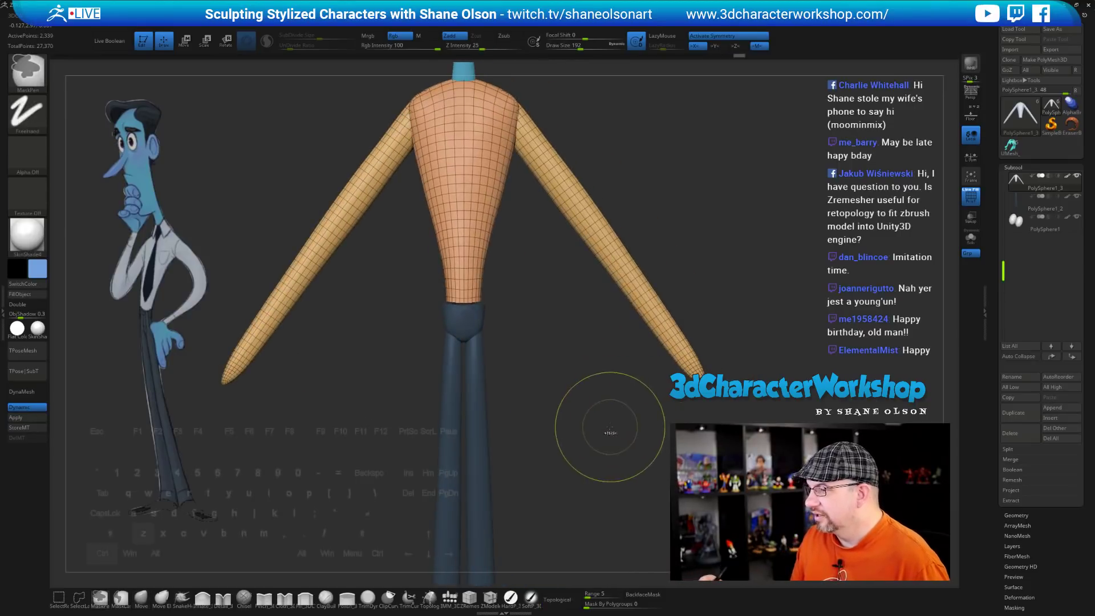
# Unlock the transform gizmo, reset its orientation and scale the shirt narrower along X
pyautogui.moveTo(599, 429)
pyautogui.keyDown('alt'); pyautogui.mouseDown()
pyautogui.moveTo(557, 424)
pyautogui.moveTo(571, 445)
pyautogui.mouseUp(); pyautogui.keyUp('alt')
pyautogui.press('w')
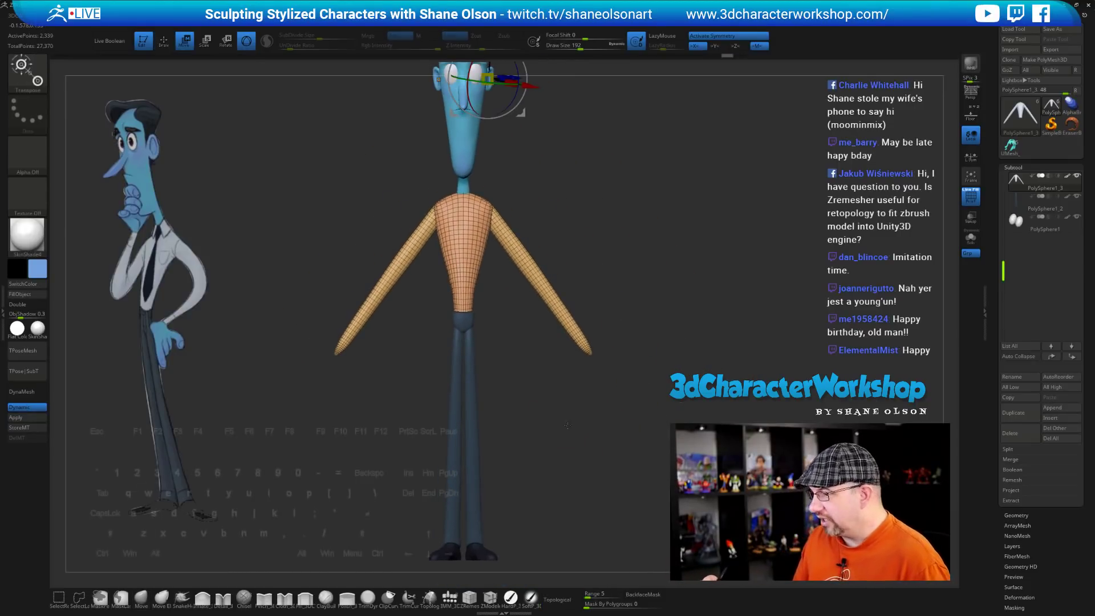
pyautogui.click(483, 81)
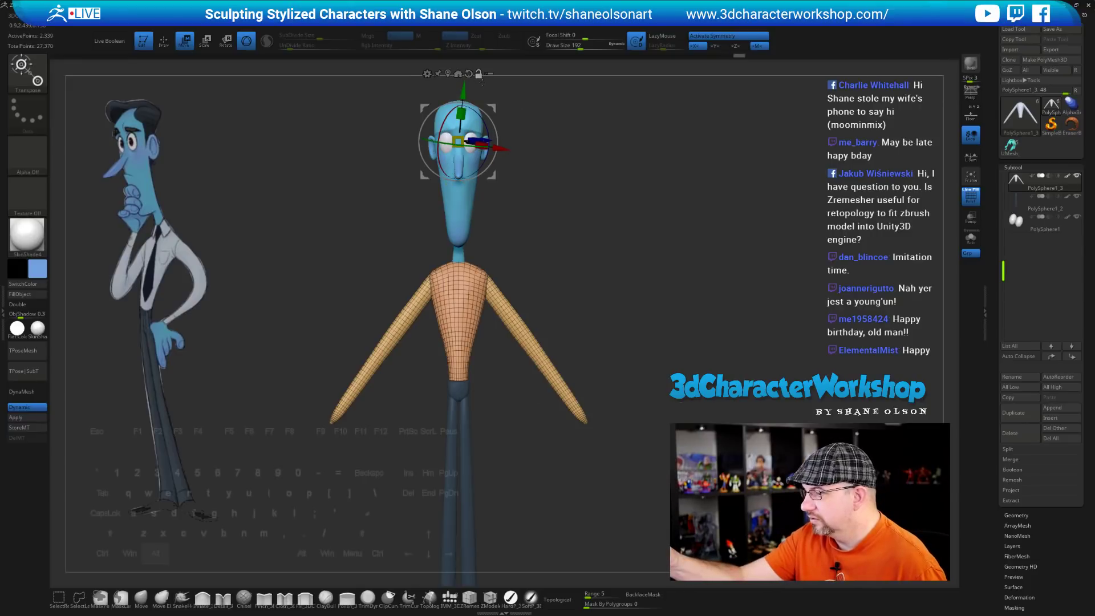
pyautogui.click(468, 72)
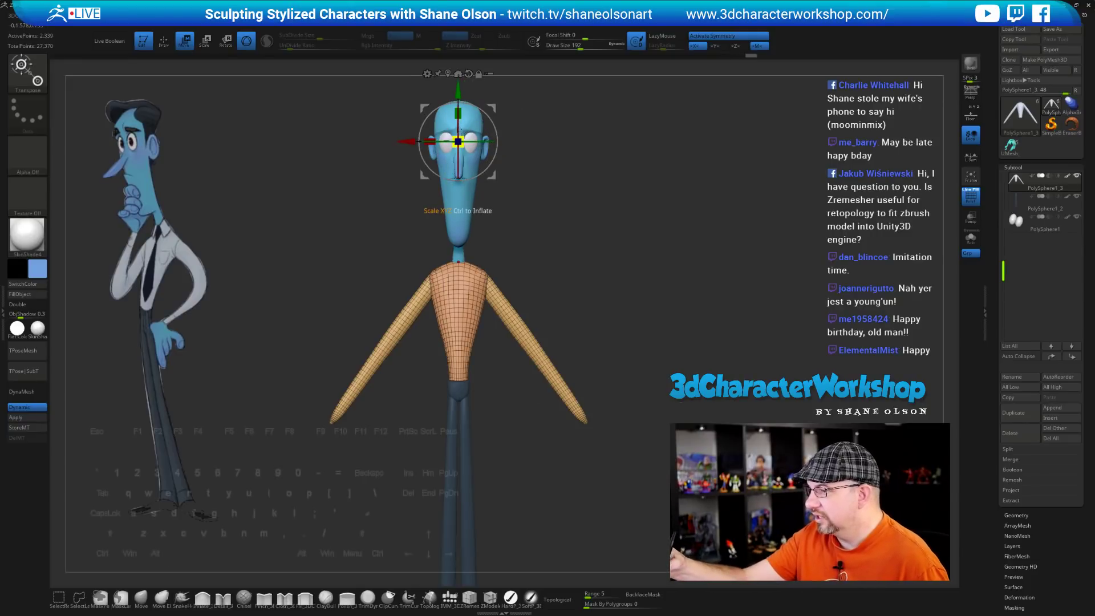
pyautogui.moveTo(431, 139); pyautogui.dragTo(444, 137)
pyautogui.keyDown('alt'); pyautogui.moveTo(485, 393); pyautogui.dragTo(485, 358); pyautogui.keyUp('alt')
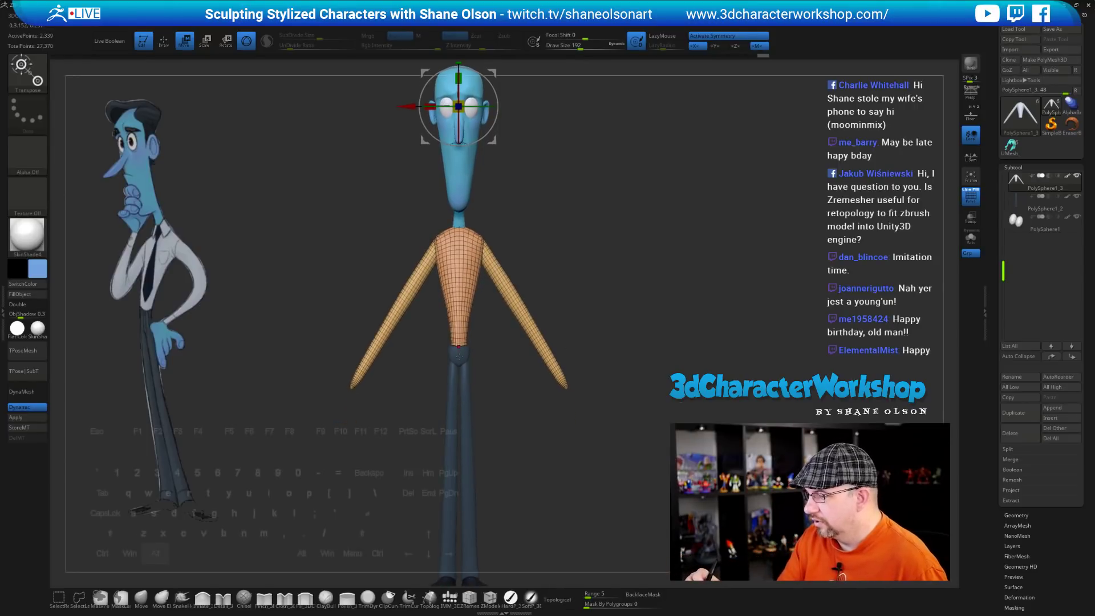
# Make the trousers subtool active, reset the gizmo's orientation and scale the trousers narrower along X
pyautogui.keyDown('alt'); pyautogui.click(458, 356); pyautogui.keyUp('alt')
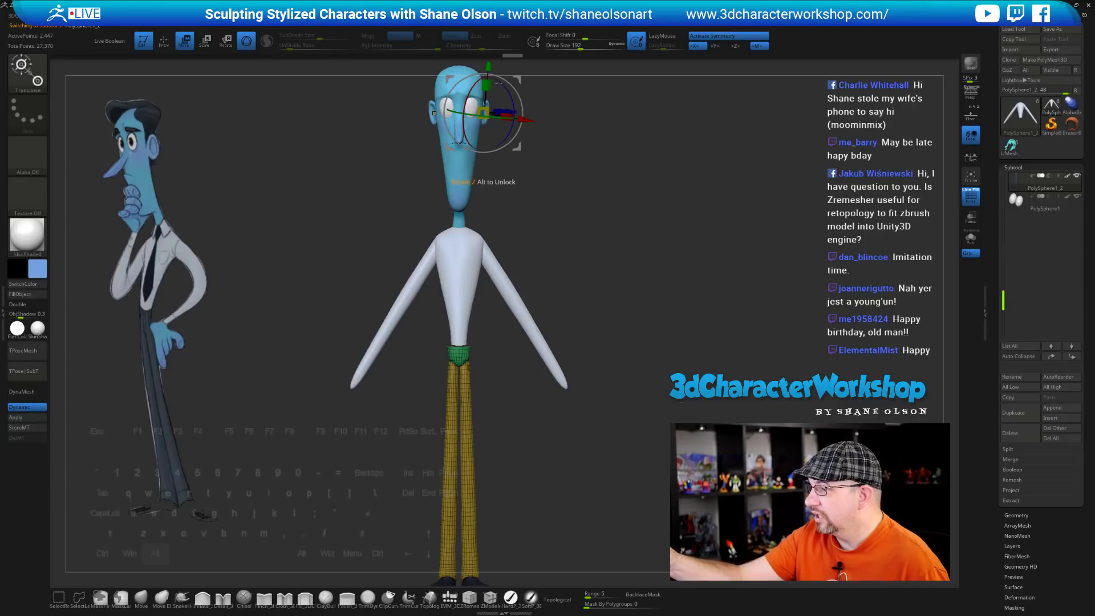
pyautogui.keyDown('alt'); pyautogui.moveTo(579, 198); pyautogui.dragTo(569, 247); pyautogui.keyUp('alt')
pyautogui.keyDown('alt'); pyautogui.click(471, 90); pyautogui.keyUp('alt')
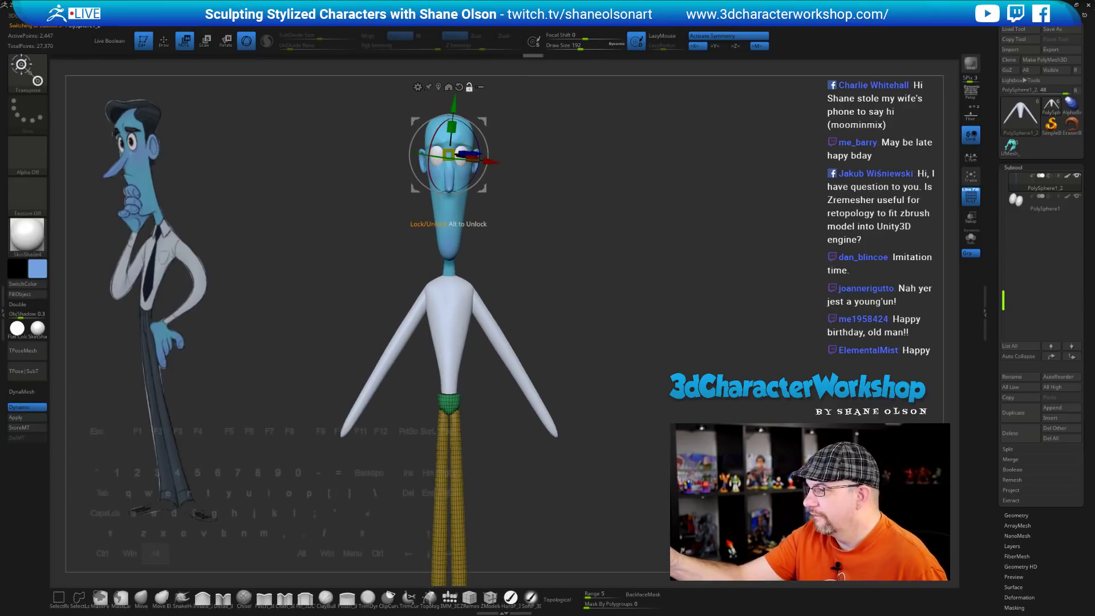
pyautogui.keyDown('alt'); pyautogui.click(459, 88); pyautogui.keyUp('alt')
pyautogui.moveTo(421, 153); pyautogui.dragTo(438, 153)
pyautogui.keyDown('alt'); pyautogui.moveTo(562, 365); pyautogui.dragTo(562, 302); pyautogui.keyUp('alt')
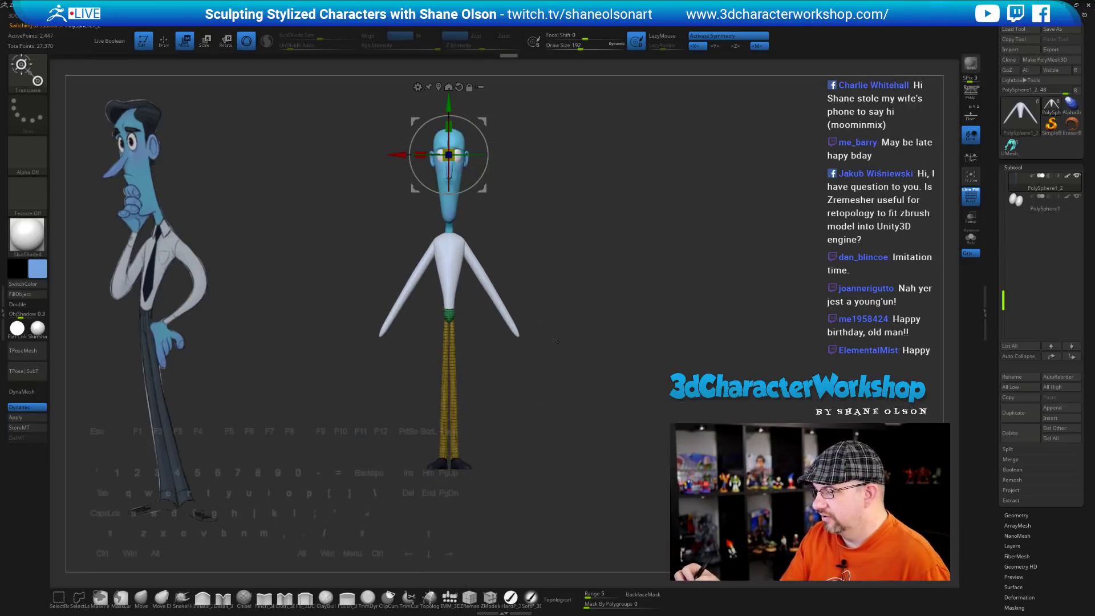
# Return to Draw mode and examine the slimmed figure's proportions from the front and at an angle against the reference drawing
pyautogui.moveTo(610, 388)
pyautogui.mouseDown()
pyautogui.moveTo(511, 396)
pyautogui.moveTo(599, 394)
pyautogui.moveTo(568, 418)
pyautogui.moveTo(582, 364)
pyautogui.mouseUp()
pyautogui.press('q')
pyautogui.moveTo(592, 410)
pyautogui.keyDown('alt'); pyautogui.mouseDown()
pyautogui.moveTo(566, 406)
pyautogui.moveTo(579, 401)
pyautogui.moveTo(575, 411)
pyautogui.moveTo(579, 377)
pyautogui.mouseUp(); pyautogui.keyUp('alt')
pyautogui.keyDown('alt'); pyautogui.moveTo(577, 439); pyautogui.dragTo(572, 438); pyautogui.keyUp('alt')
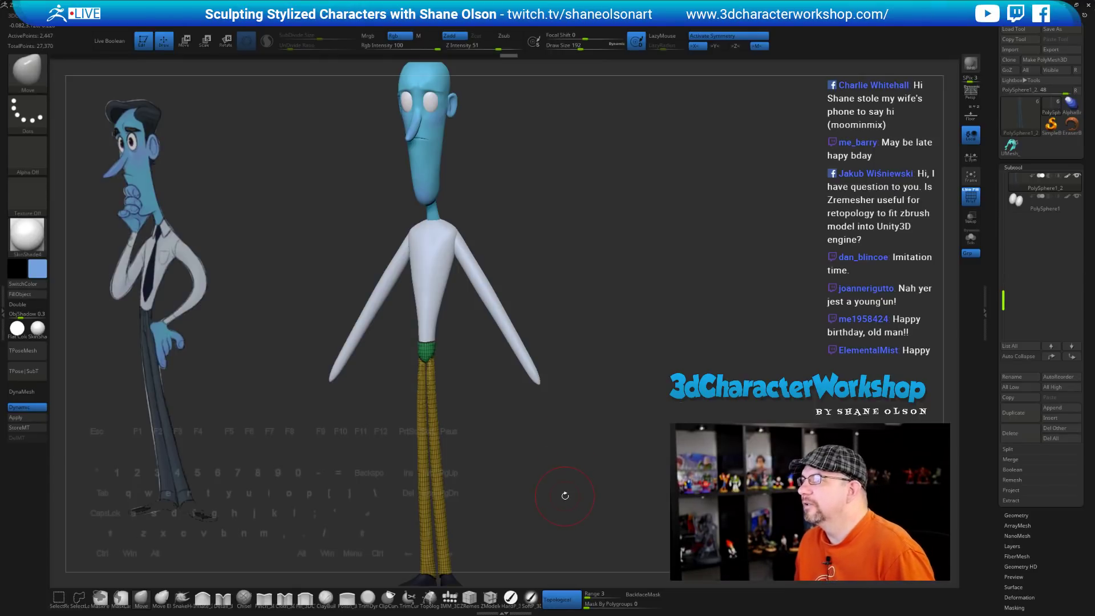
pyautogui.moveTo(607, 306); pyautogui.dragTo(587, 328)
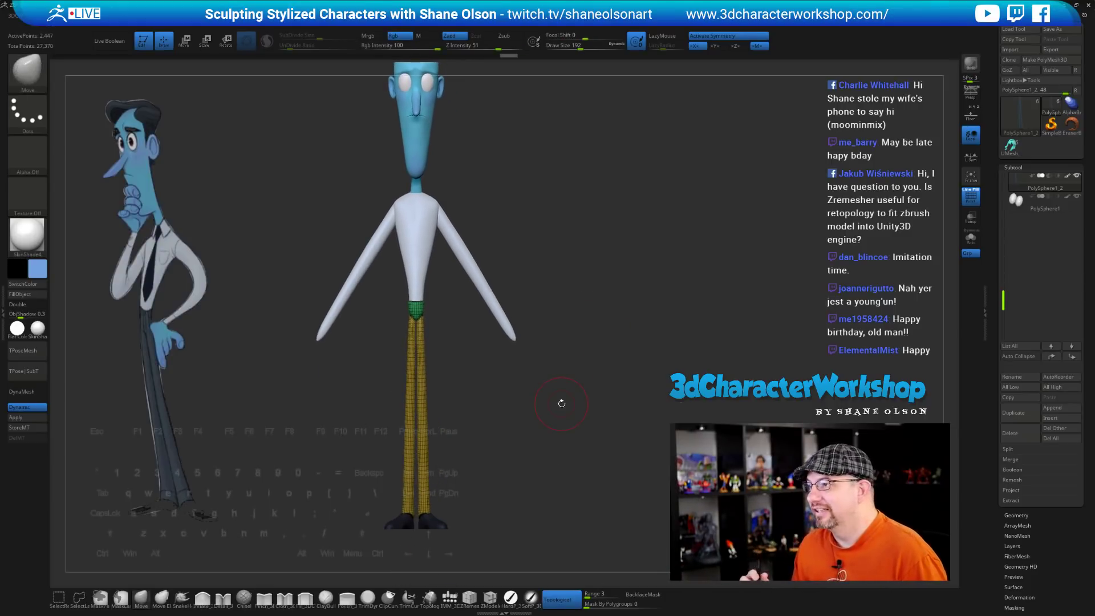
pyautogui.keyDown('alt'); pyautogui.moveTo(558, 401); pyautogui.dragTo(567, 303); pyautogui.keyUp('alt')
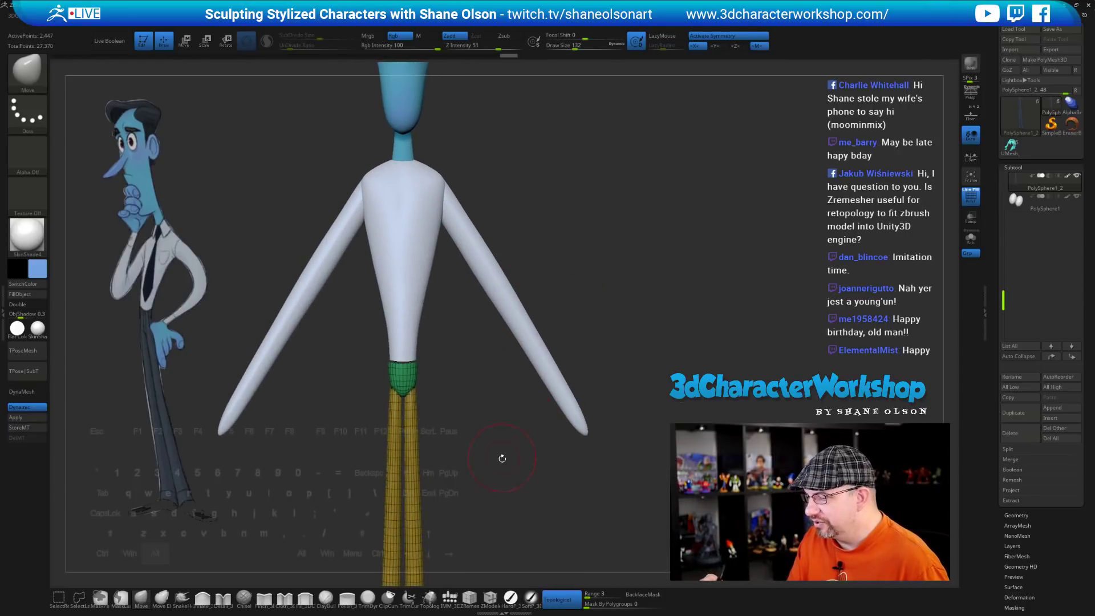
pyautogui.keyDown('alt'); pyautogui.moveTo(501, 459); pyautogui.dragTo(514, 486); pyautogui.keyUp('alt')
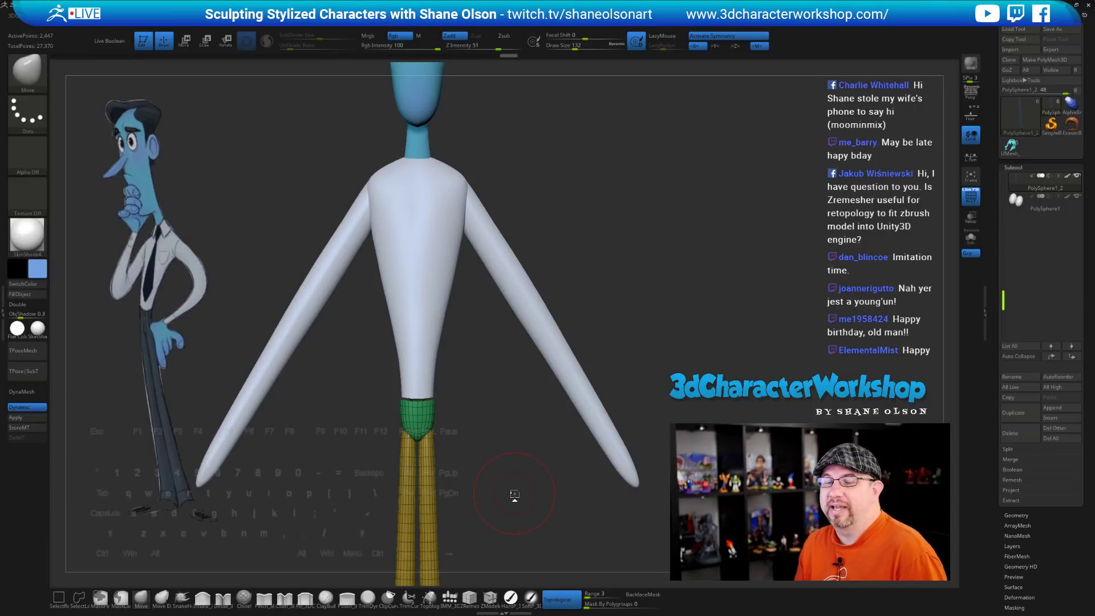
# Pull the side of the trousers' waist slightly with the Move brush to fit it under the shirt hem
pyautogui.keyDown('alt'); pyautogui.moveTo(488, 444); pyautogui.dragTo(490, 410); pyautogui.keyUp('alt')
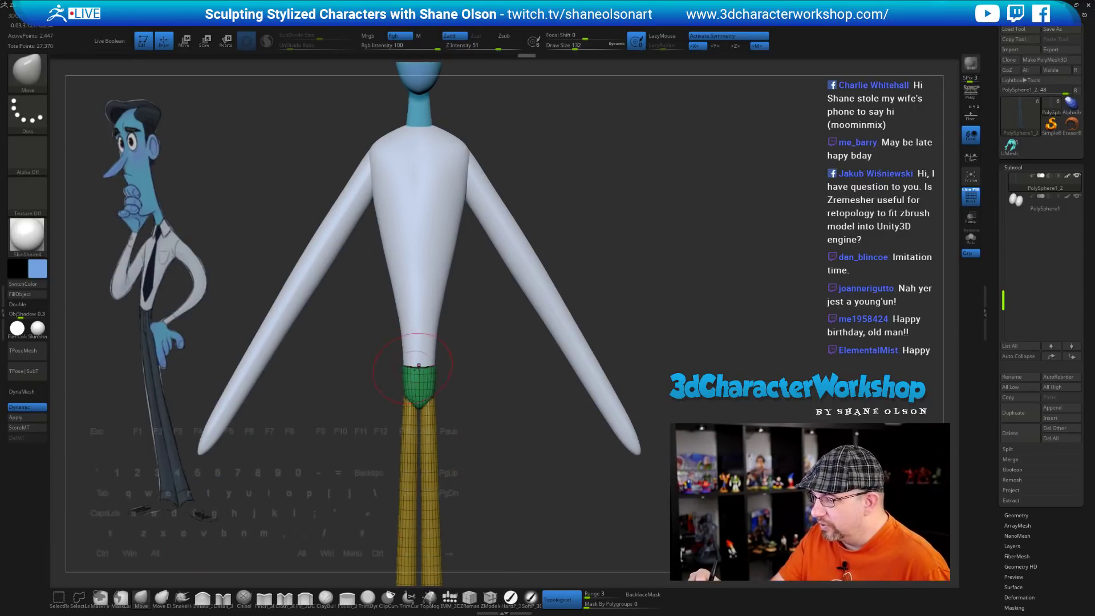
pyautogui.moveTo(462, 393)
pyautogui.mouseDown()
pyautogui.moveTo(460, 379)
pyautogui.moveTo(473, 410)
pyautogui.mouseUp()
pyautogui.press('s')
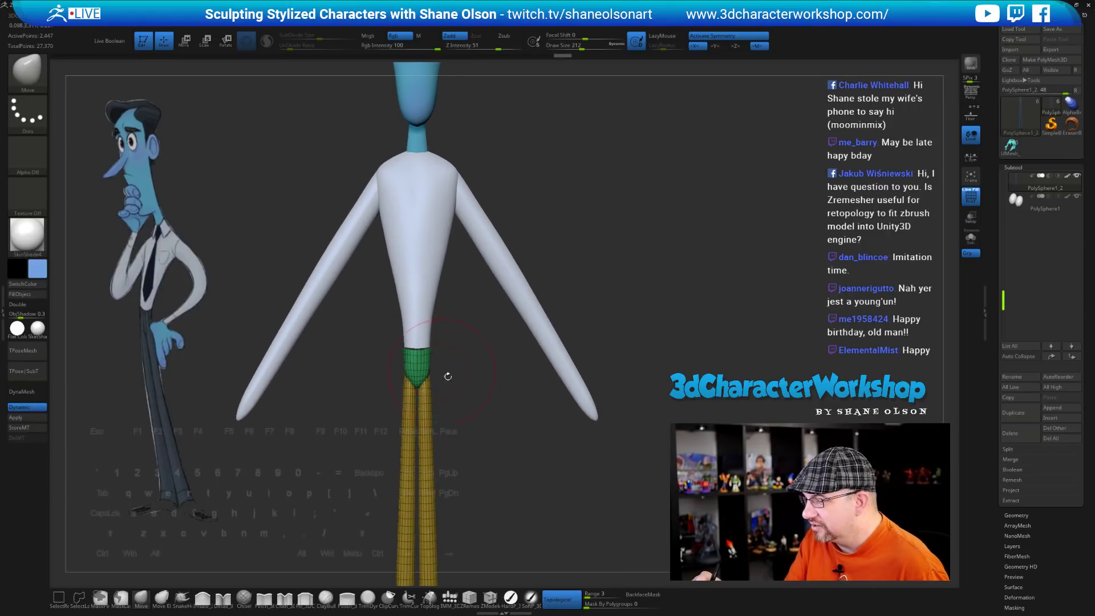
pyautogui.moveTo(445, 374)
pyautogui.mouseDown()
pyautogui.moveTo(438, 408)
pyautogui.moveTo(482, 432)
pyautogui.mouseUp()
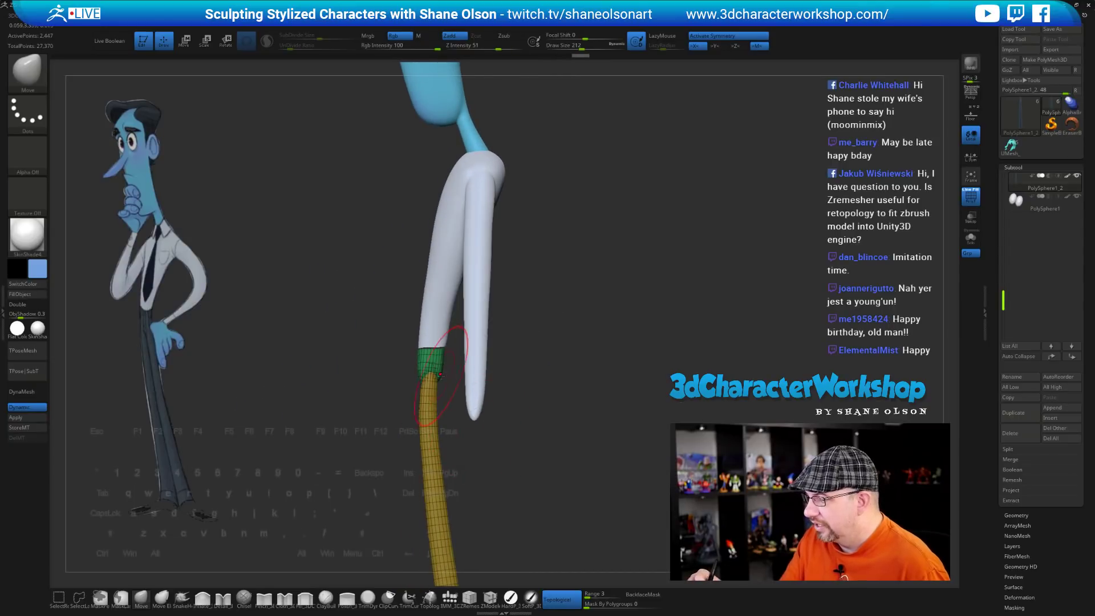
pyautogui.moveTo(474, 440); pyautogui.dragTo(522, 457)
pyautogui.keyDown('alt'); pyautogui.moveTo(503, 412); pyautogui.dragTo(498, 439); pyautogui.keyUp('alt')
pyautogui.press('s')
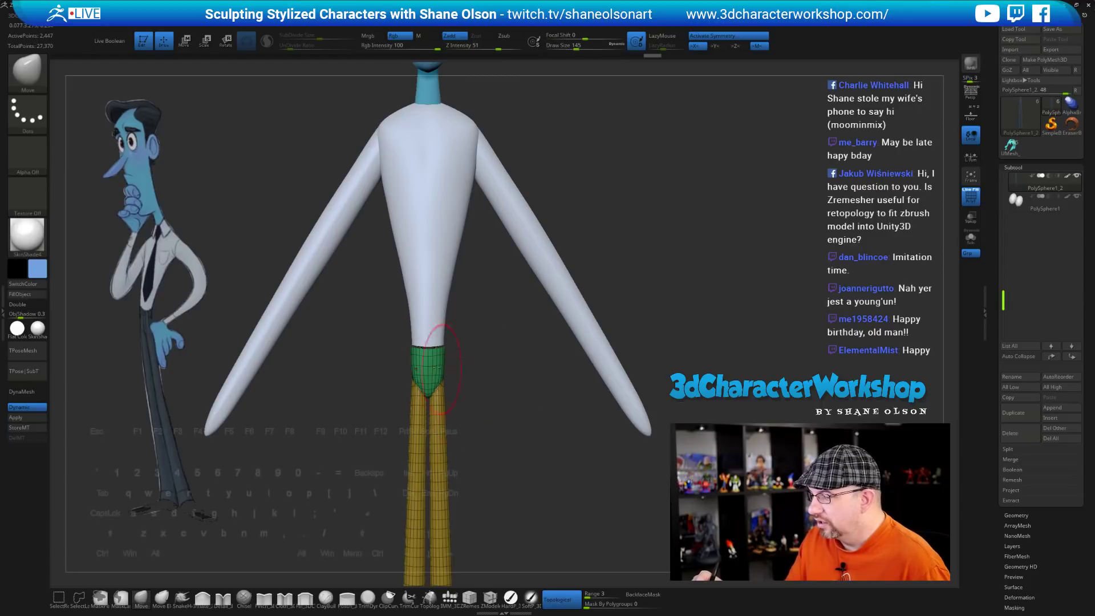
pyautogui.press('s')
pyautogui.moveTo(414, 353); pyautogui.dragTo(411, 353)
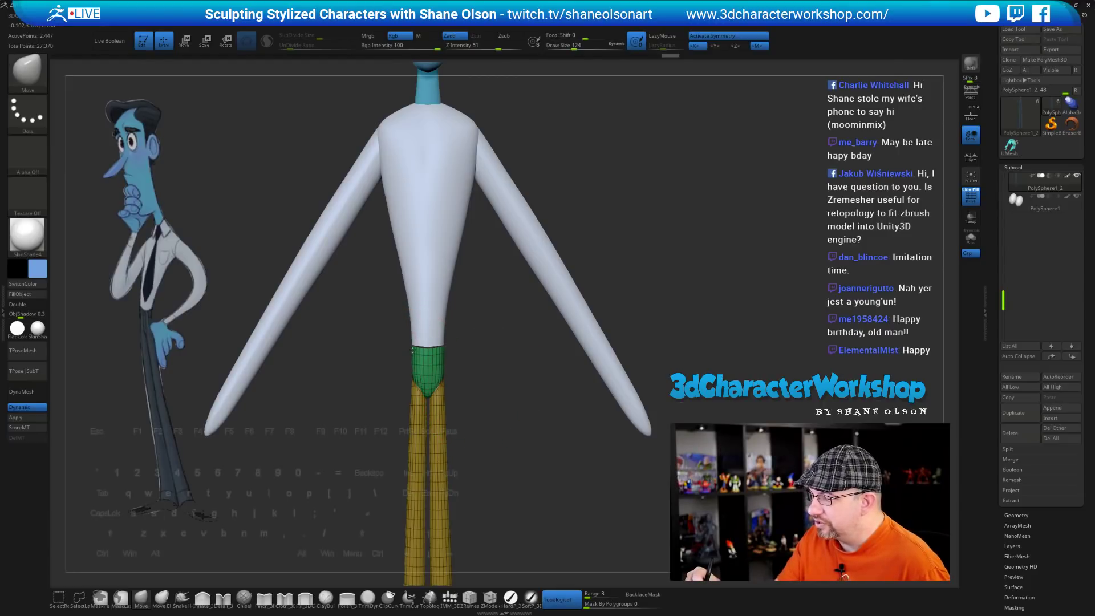
# Inspect the trousers' waist at an angle and from the front, reducing the Move brush's draw size to 68
pyautogui.moveTo(473, 396); pyautogui.dragTo(406, 350)
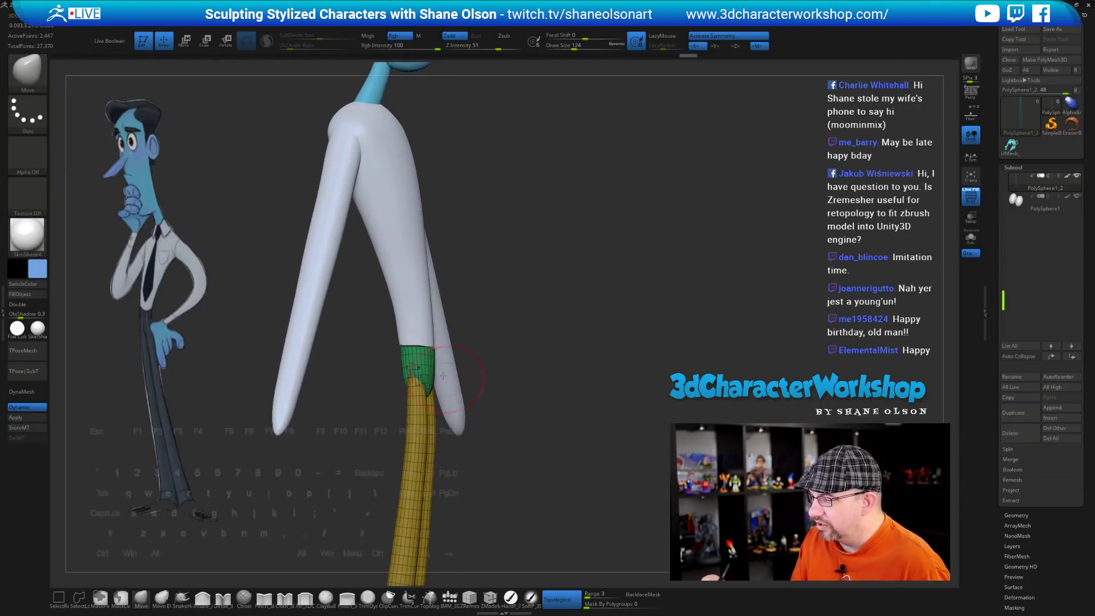
pyautogui.moveTo(546, 443); pyautogui.dragTo(523, 454)
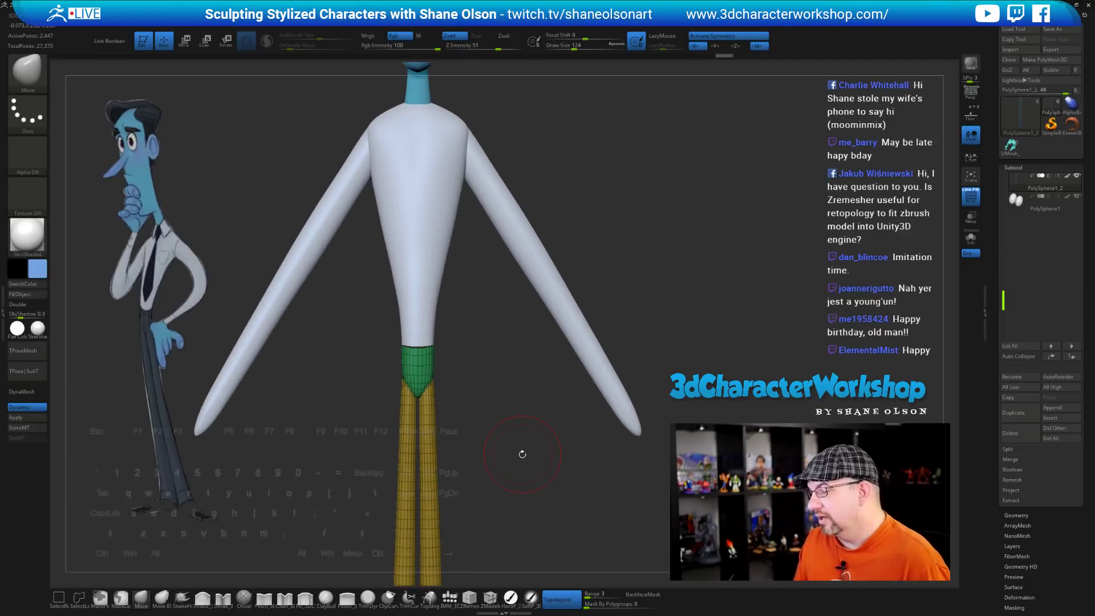
pyautogui.press('s')
pyautogui.moveTo(492, 416); pyautogui.dragTo(488, 416)
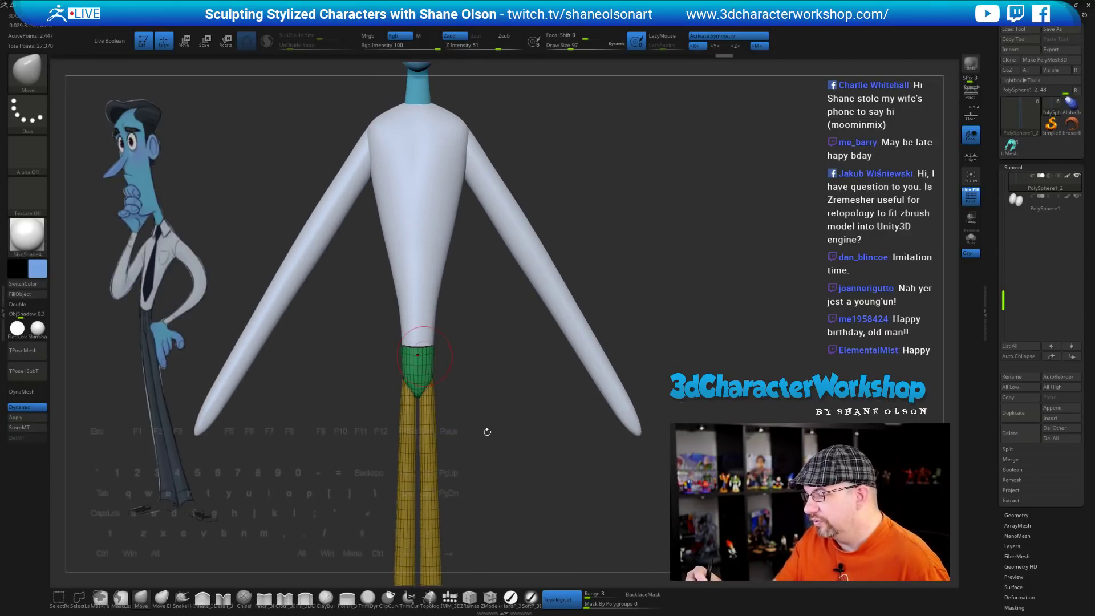
pyautogui.keyDown('alt'); pyautogui.moveTo(512, 470); pyautogui.dragTo(522, 478); pyautogui.keyUp('alt')
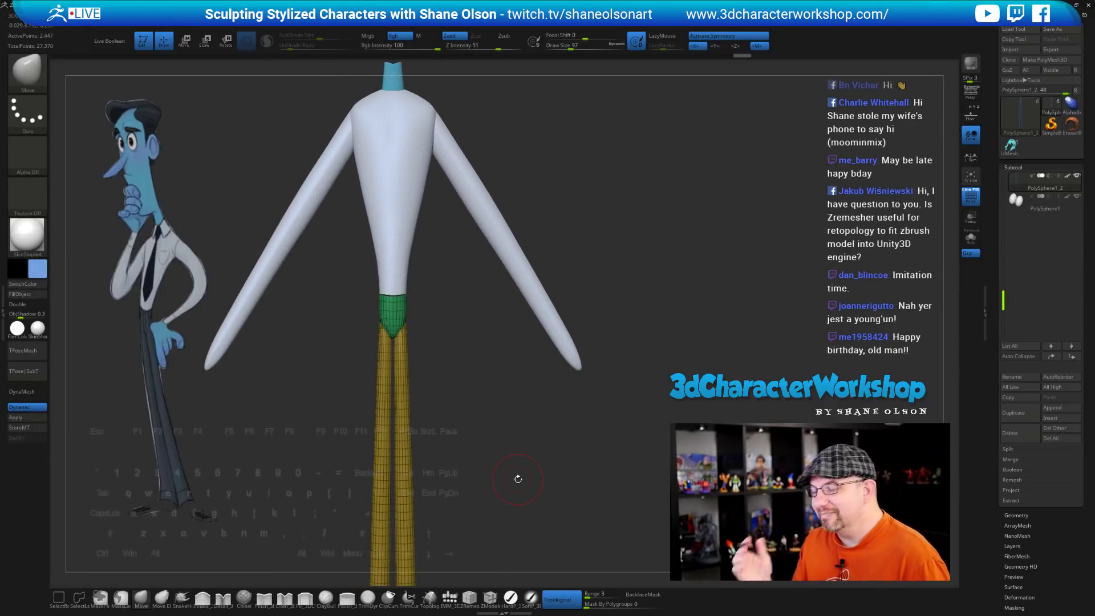
pyautogui.press('s')
pyautogui.moveTo(486, 449); pyautogui.dragTo(483, 450)
# Make the shoes subtool active, place the transform gizmo on a shoe and move the shoes slightly inward along X
pyautogui.moveTo(494, 435); pyautogui.dragTo(502, 455)
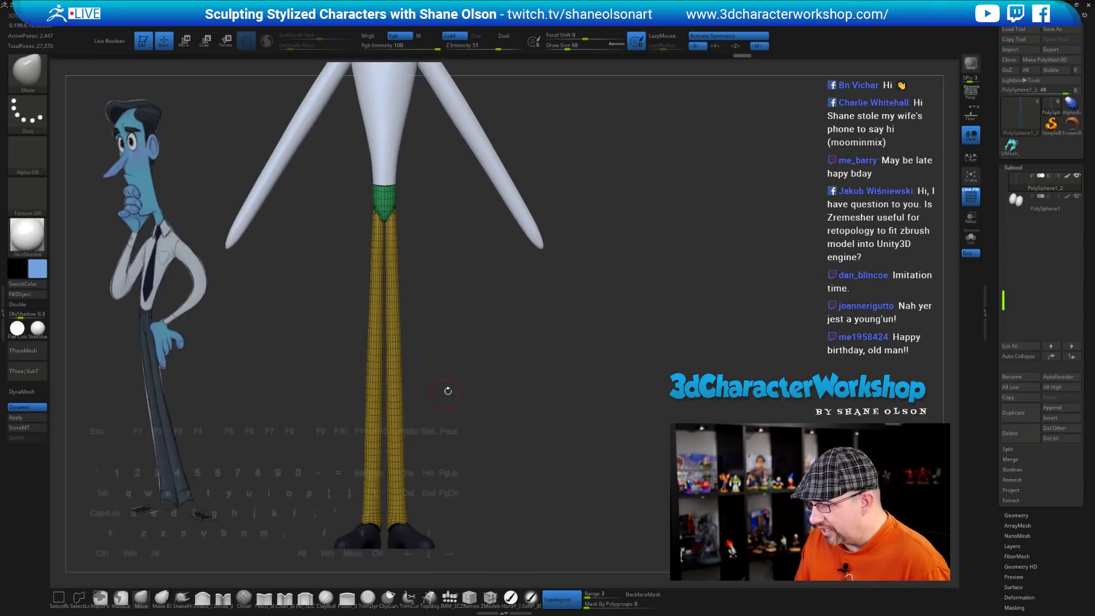
pyautogui.moveTo(451, 421); pyautogui.dragTo(461, 425)
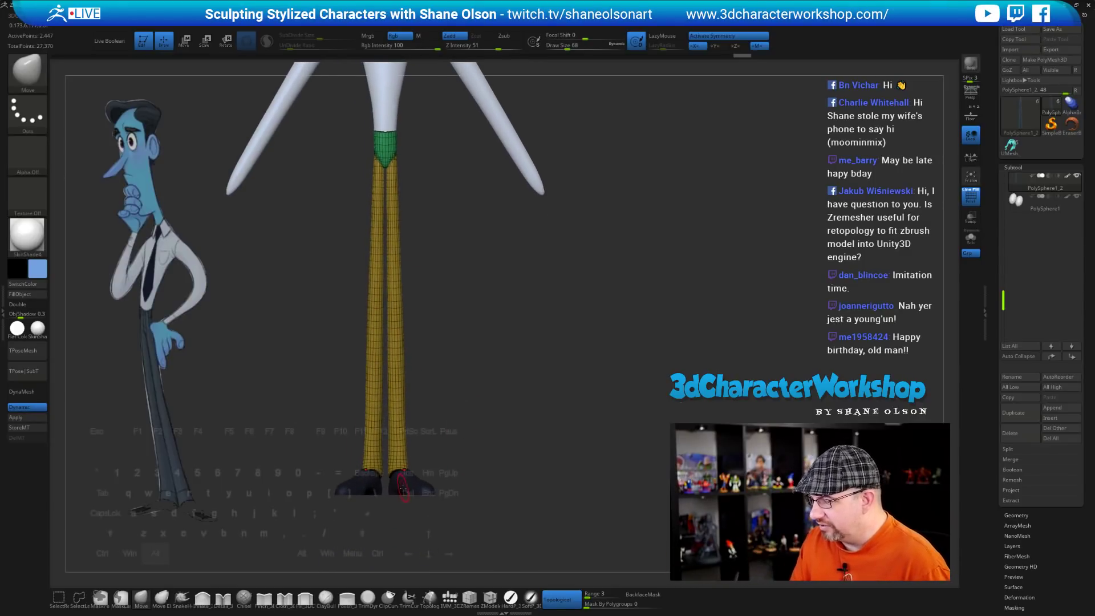
pyautogui.keyDown('alt'); pyautogui.click(403, 485); pyautogui.keyUp('alt')
pyautogui.press('w')
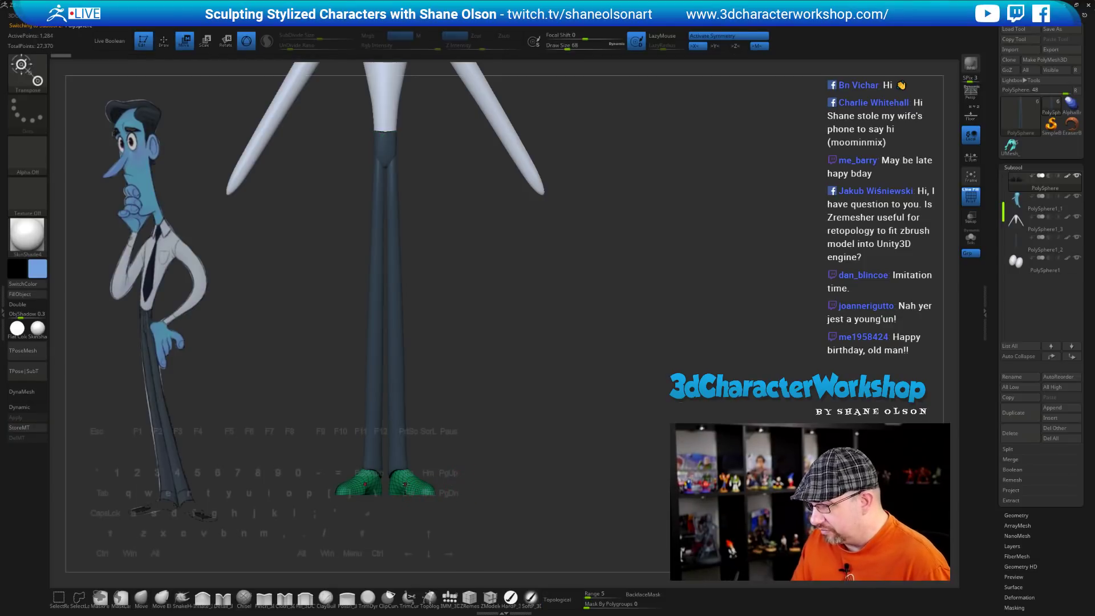
pyautogui.keyDown('alt'); pyautogui.click(415, 418); pyautogui.keyUp('alt')
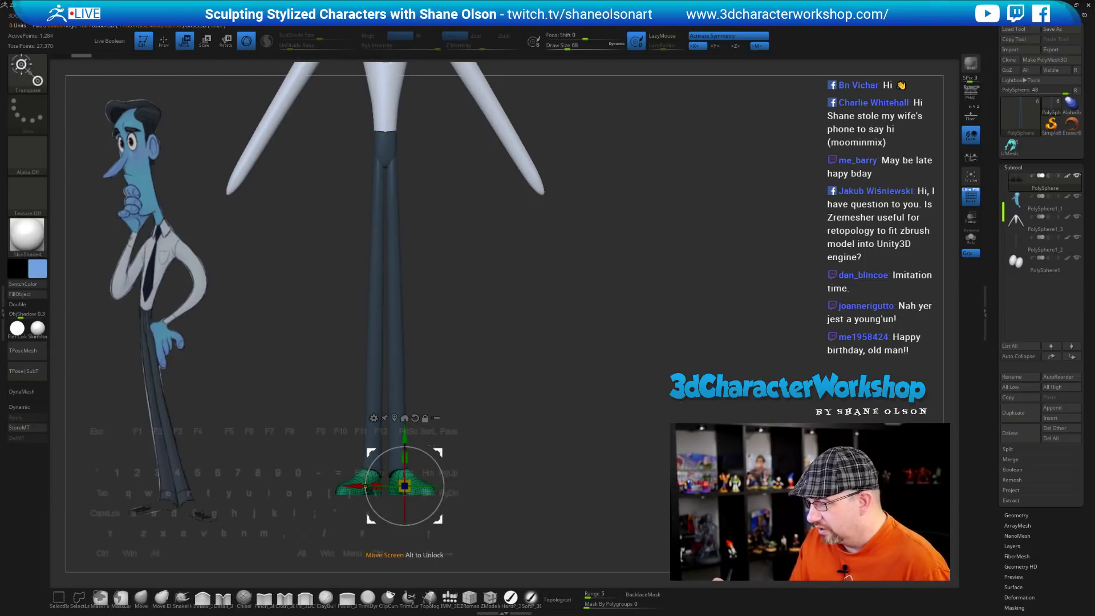
pyautogui.keyDown('alt'); pyautogui.click(366, 486); pyautogui.keyUp('alt')
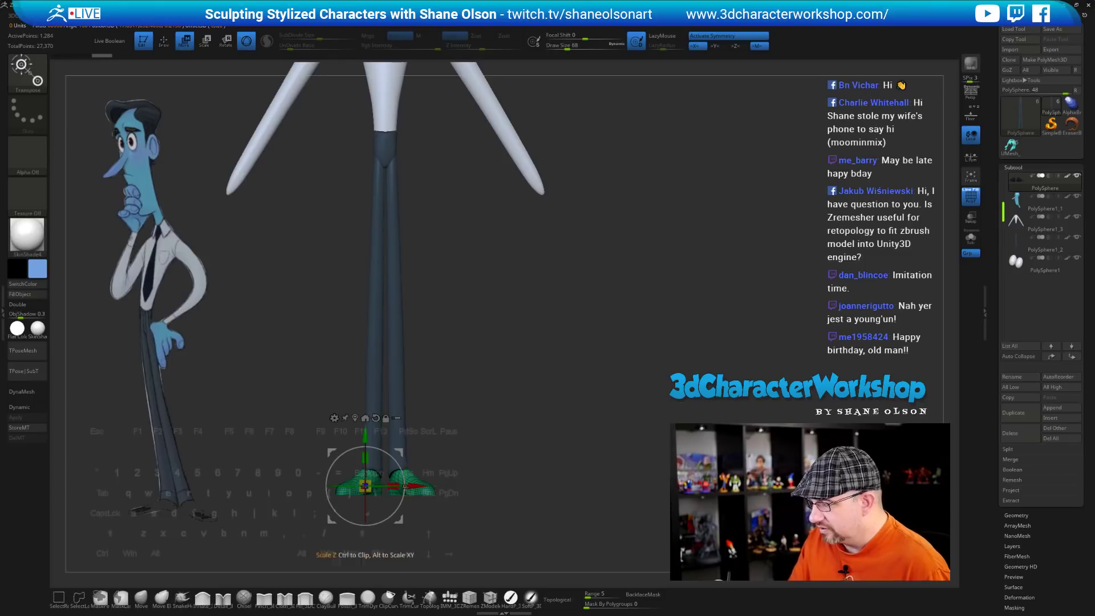
pyautogui.moveTo(412, 486); pyautogui.dragTo(427, 486)
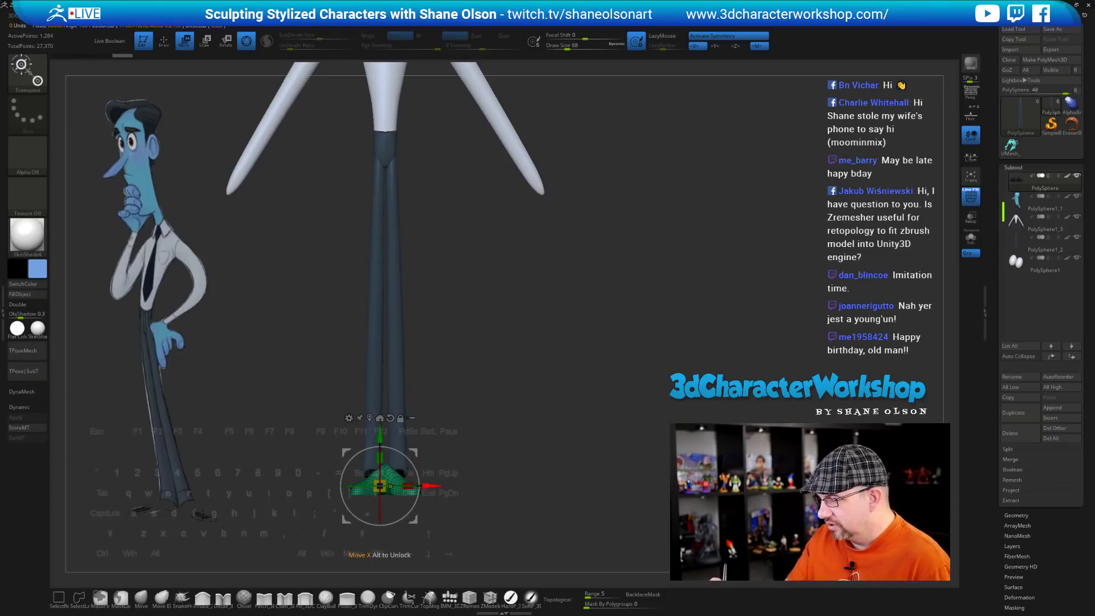
pyautogui.hotkey('ctrl', 'z')
pyautogui.moveTo(359, 487); pyautogui.dragTo(357, 487)
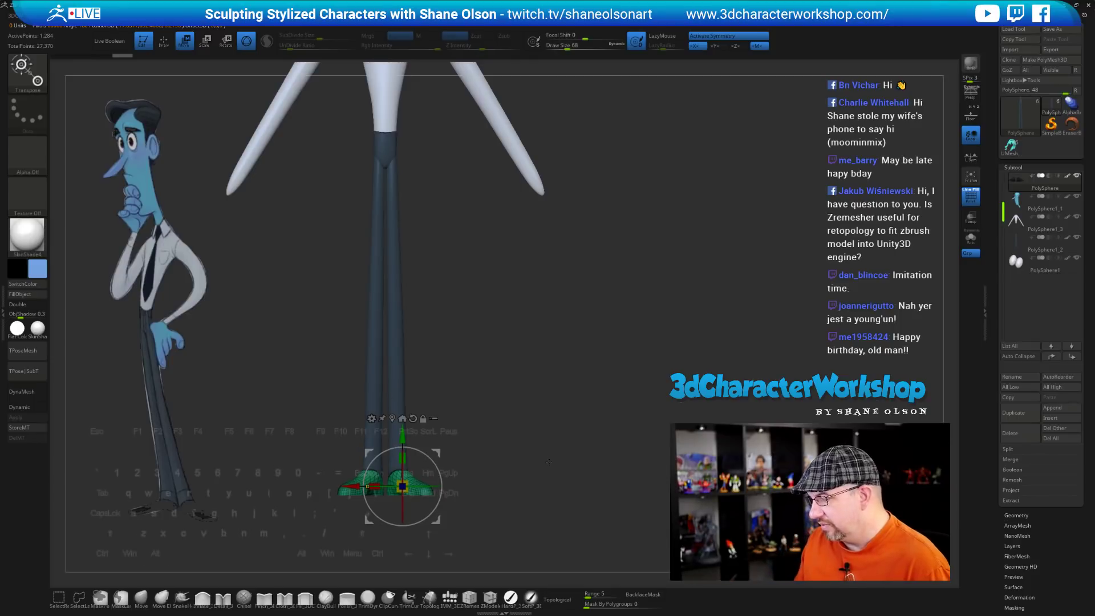
# Make the trousers subtool active, mask the waist and place the transform gizmo partway down the leg in side view
pyautogui.keyDown('alt'); pyautogui.moveTo(548, 463); pyautogui.dragTo(587, 478); pyautogui.keyUp('alt')
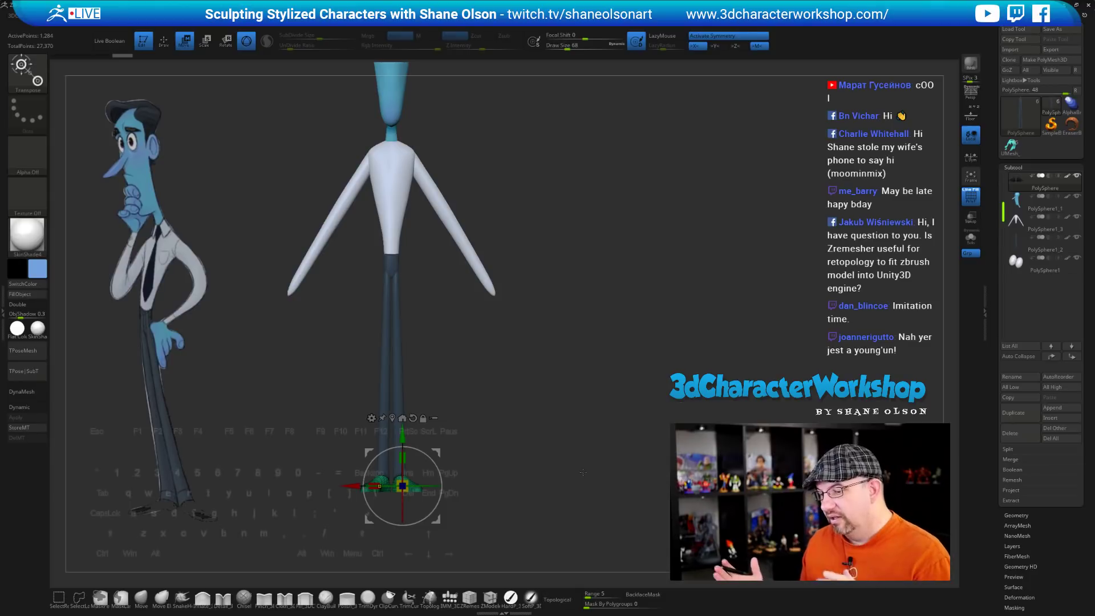
pyautogui.moveTo(539, 444); pyautogui.dragTo(488, 444)
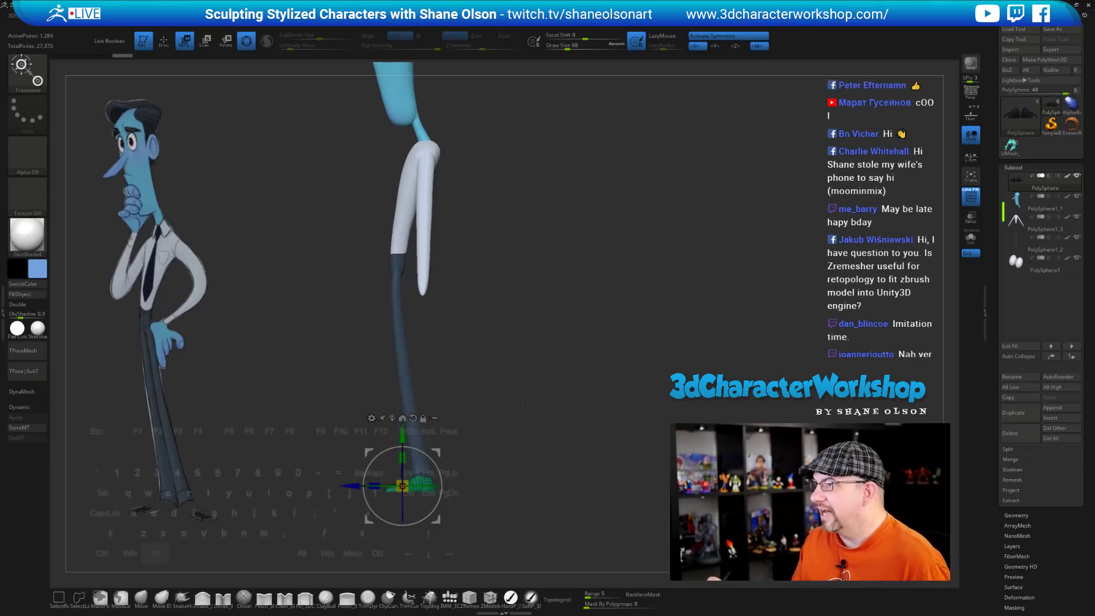
pyautogui.keyDown('alt'); pyautogui.moveTo(526, 402); pyautogui.dragTo(518, 379); pyautogui.keyUp('alt')
pyautogui.moveTo(482, 303)
pyautogui.keyDown('alt'); pyautogui.mouseDown()
pyautogui.moveTo(494, 291)
pyautogui.moveTo(497, 309)
pyautogui.mouseUp(); pyautogui.keyUp('alt')
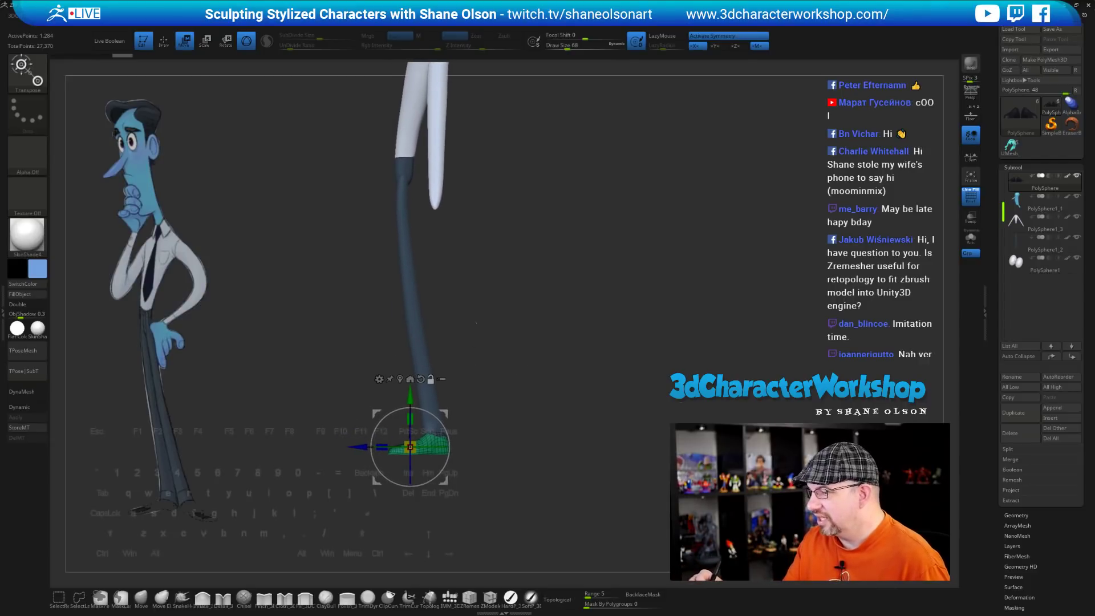
pyautogui.keyDown('alt'); pyautogui.click(410, 296); pyautogui.keyUp('alt')
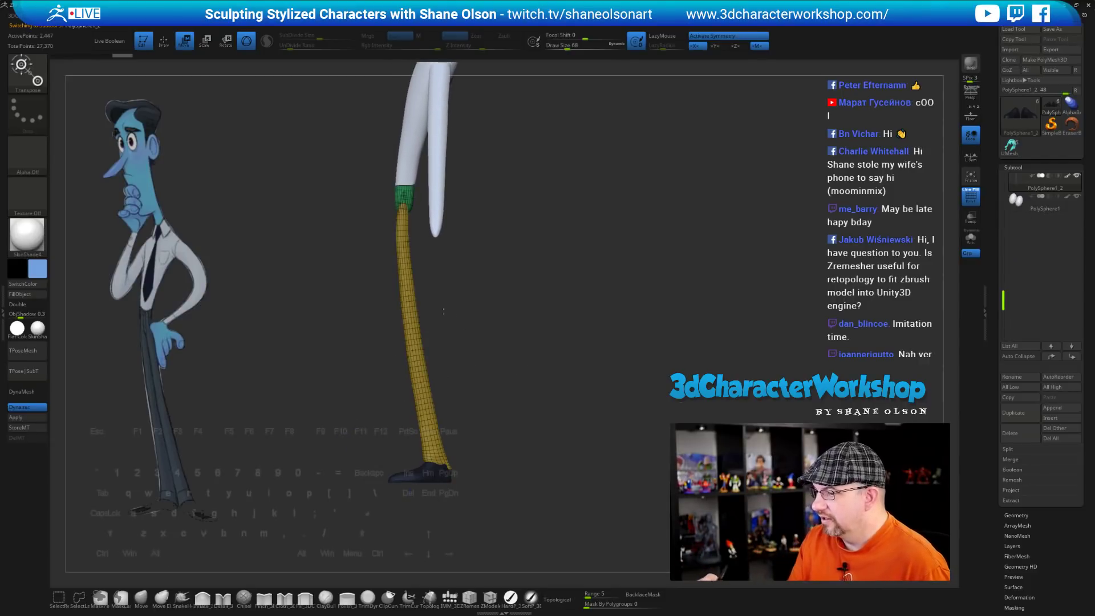
pyautogui.keyDown('alt'); pyautogui.moveTo(444, 310); pyautogui.dragTo(441, 332); pyautogui.keyUp('alt')
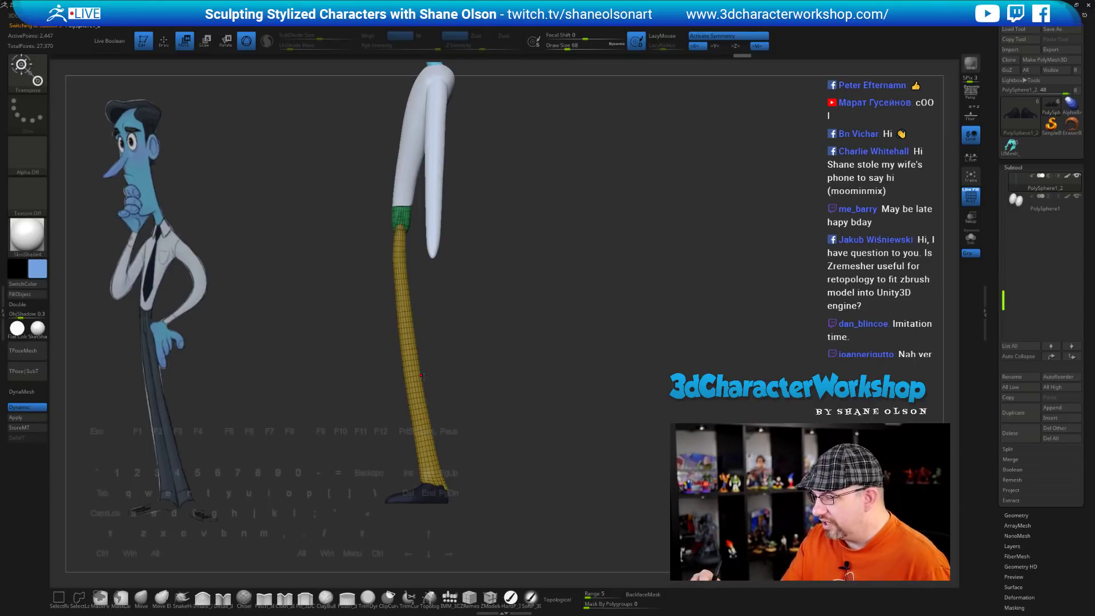
pyautogui.click(411, 360)
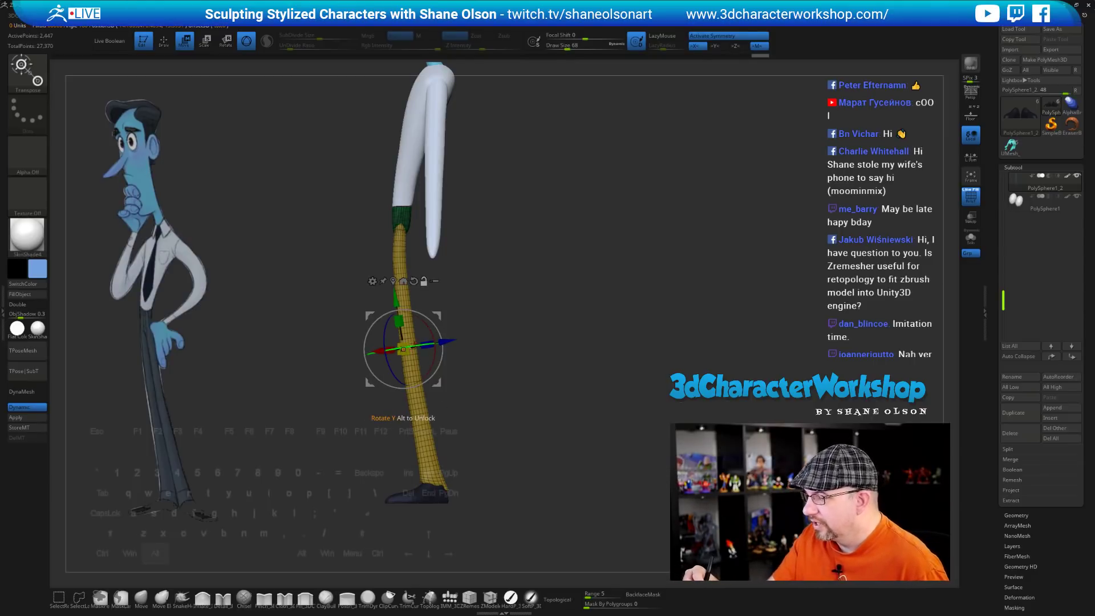
pyautogui.moveTo(414, 346)
pyautogui.keyDown('alt'); pyautogui.mouseDown()
pyautogui.moveTo(460, 340)
pyautogui.moveTo(440, 326)
pyautogui.moveTo(427, 345)
pyautogui.mouseUp(); pyautogui.keyUp('alt')
pyautogui.moveTo(485, 393); pyautogui.dragTo(537, 391)
pyautogui.press('q')
# Examine the whole figure from the side, above and front, comparing its proportions with the reference drawing
pyautogui.moveTo(530, 485); pyautogui.dragTo(464, 503)
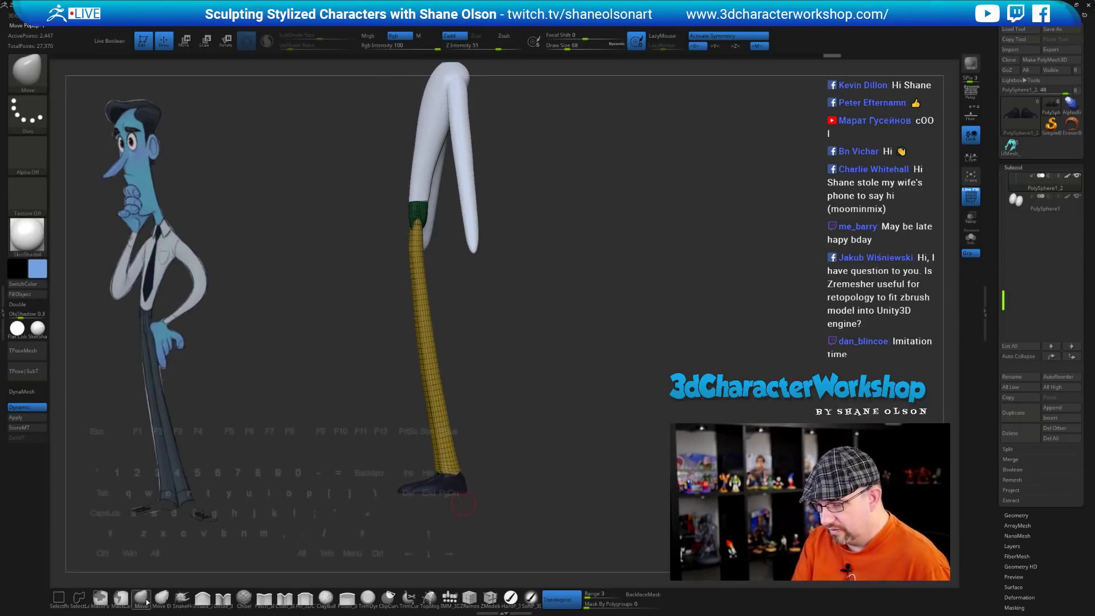
pyautogui.moveTo(556, 423)
pyautogui.keyDown('alt'); pyautogui.mouseDown()
pyautogui.moveTo(544, 374)
pyautogui.moveTo(561, 431)
pyautogui.moveTo(550, 429)
pyautogui.moveTo(564, 431)
pyautogui.moveTo(502, 430)
pyautogui.moveTo(501, 446)
pyautogui.moveTo(467, 449)
pyautogui.moveTo(500, 506)
pyautogui.moveTo(514, 489)
pyautogui.moveTo(451, 433)
pyautogui.mouseUp(); pyautogui.keyUp('alt')
pyautogui.moveTo(492, 478); pyautogui.dragTo(422, 440)
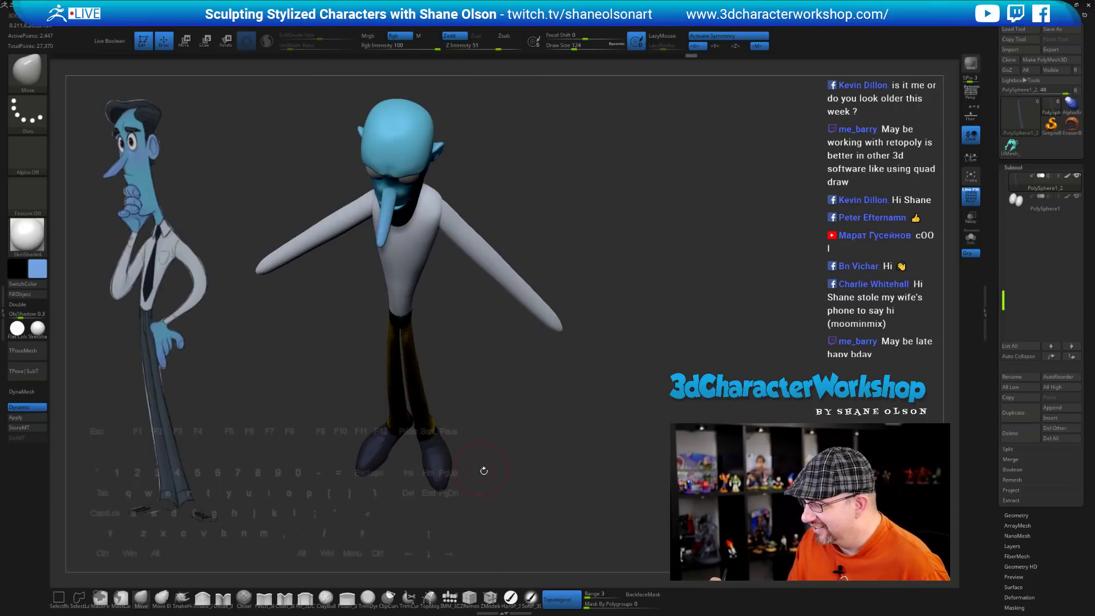
pyautogui.moveTo(484, 470); pyautogui.dragTo(513, 437)
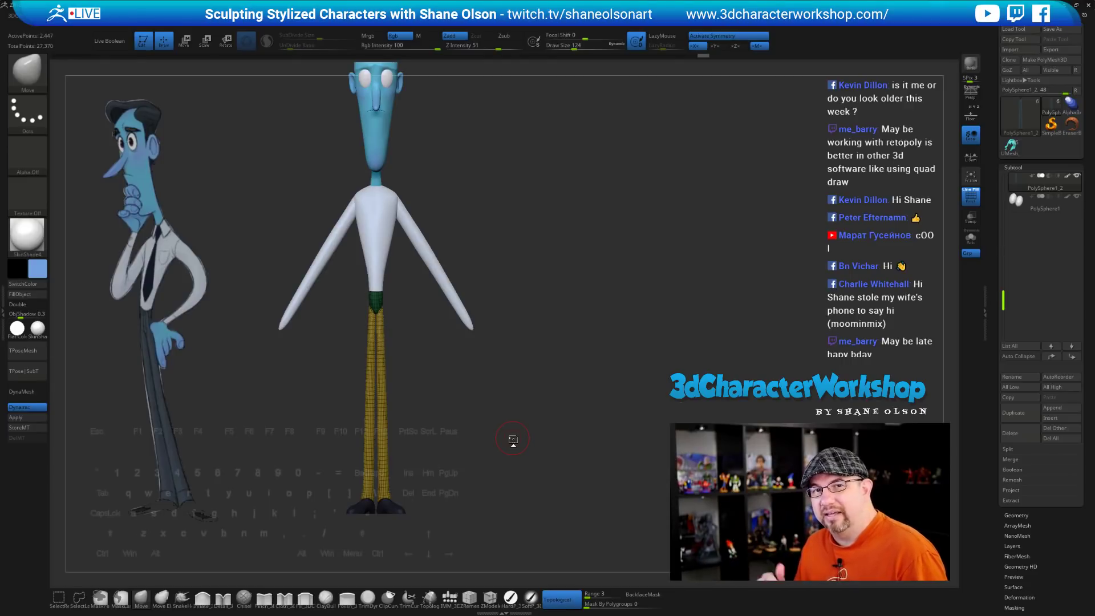
# Hide the polyframe, set the draw size to 74 and refine the lower trouser legs against the reference drawing
pyautogui.moveTo(513, 439)
pyautogui.mouseDown()
pyautogui.moveTo(488, 445)
pyautogui.moveTo(527, 463)
pyautogui.moveTo(523, 485)
pyautogui.moveTo(464, 487)
pyautogui.moveTo(473, 500)
pyautogui.moveTo(488, 462)
pyautogui.mouseUp()
pyautogui.press('s')
pyautogui.press('s')
pyautogui.moveTo(487, 463)
pyautogui.mouseDown()
pyautogui.moveTo(406, 453)
pyautogui.moveTo(405, 437)
pyautogui.mouseUp()
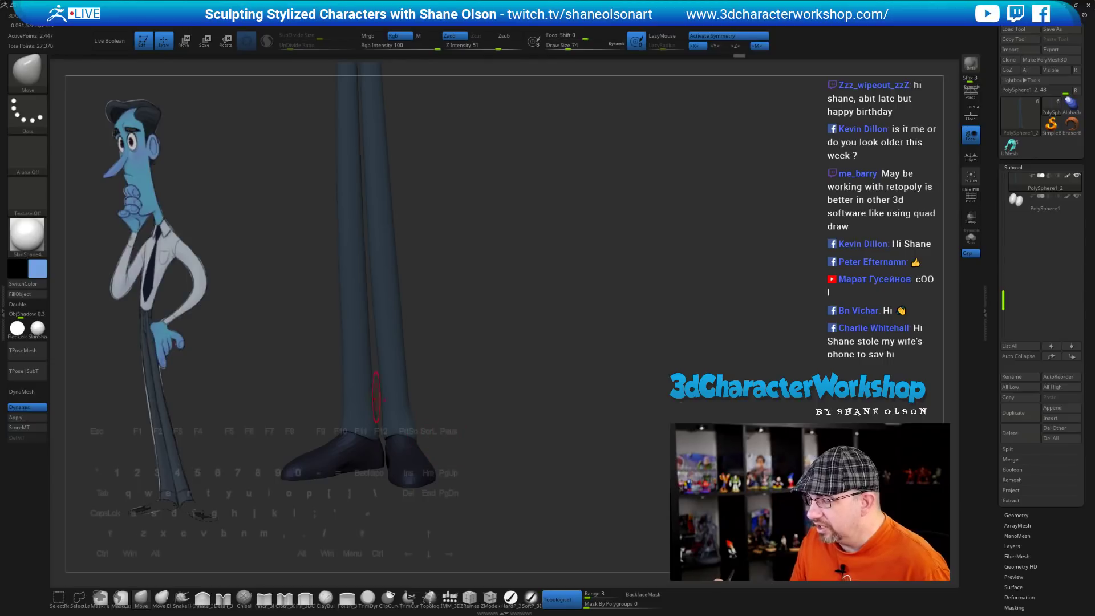
pyautogui.moveTo(199, 216); pyautogui.dragTo(170, 272)
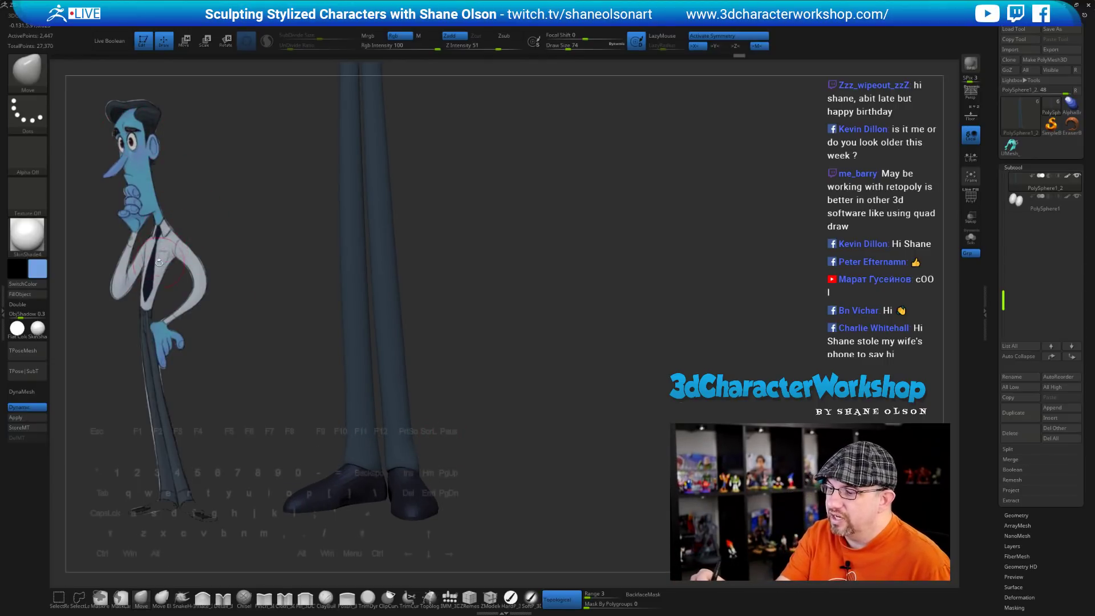
pyautogui.keyDown('alt'); pyautogui.moveTo(473, 400); pyautogui.dragTo(475, 415); pyautogui.keyUp('alt')
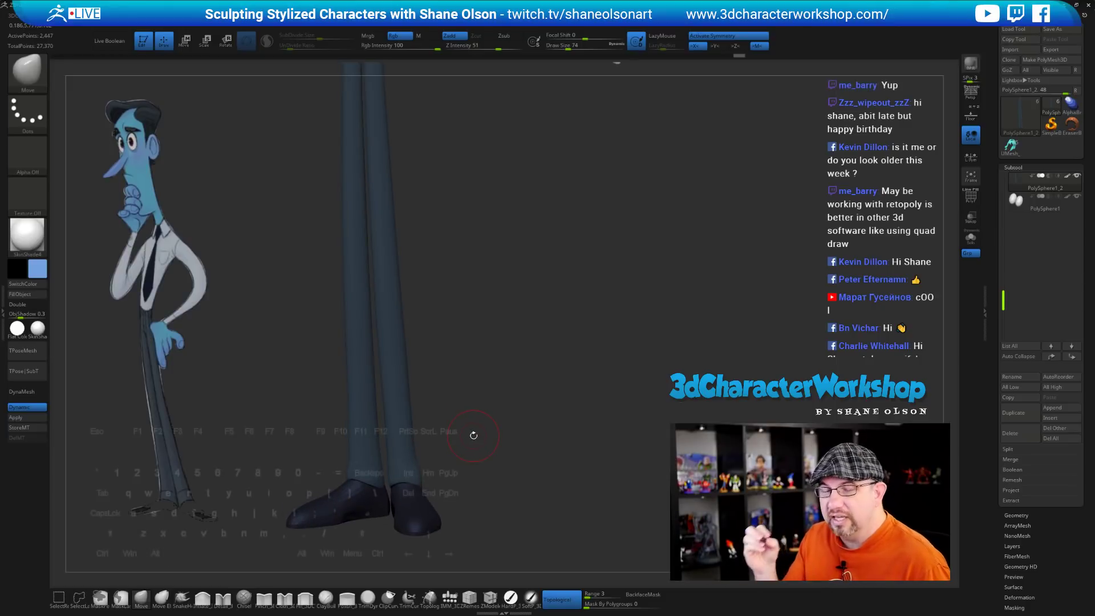
# Shape the trouser hems around the shoes with the Move brush at draw size 44, working from below
pyautogui.moveTo(487, 463)
pyautogui.mouseDown()
pyautogui.moveTo(411, 483)
pyautogui.moveTo(439, 475)
pyautogui.moveTo(440, 489)
pyautogui.moveTo(395, 488)
pyautogui.moveTo(471, 505)
pyautogui.moveTo(494, 498)
pyautogui.moveTo(502, 468)
pyautogui.moveTo(467, 417)
pyautogui.moveTo(462, 427)
pyautogui.moveTo(448, 416)
pyautogui.moveTo(393, 482)
pyautogui.moveTo(386, 470)
pyautogui.mouseUp()
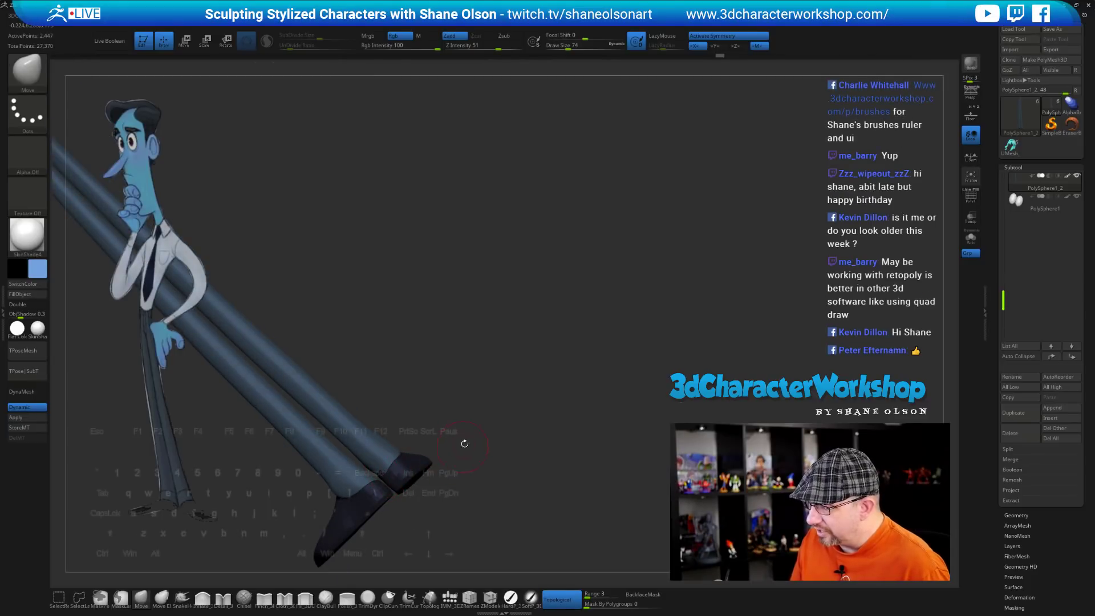
pyautogui.moveTo(465, 443)
pyautogui.mouseDown()
pyautogui.moveTo(509, 417)
pyautogui.moveTo(441, 445)
pyautogui.mouseUp()
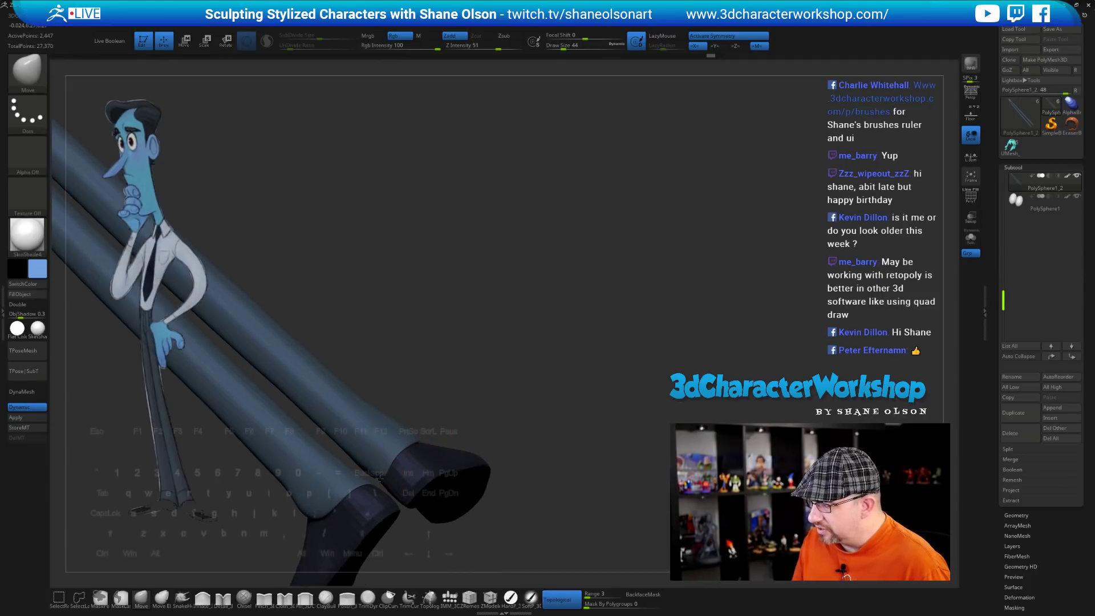
pyautogui.moveTo(444, 412); pyautogui.dragTo(383, 458)
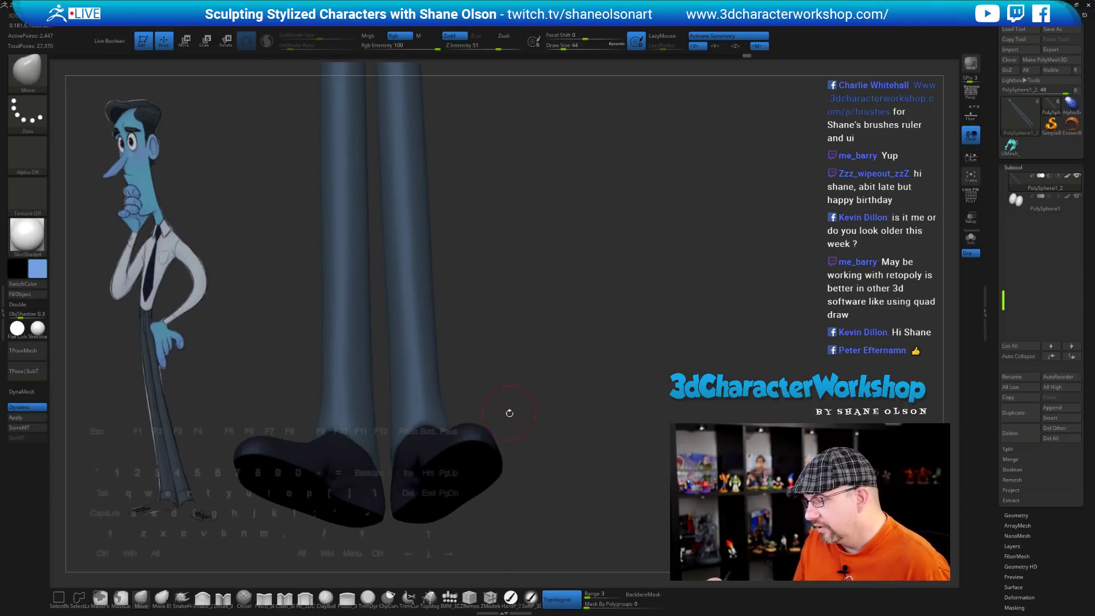
# Set the object shadow intensity to 0 and check the legs and full figure from the front
pyautogui.moveTo(510, 412); pyautogui.dragTo(511, 455)
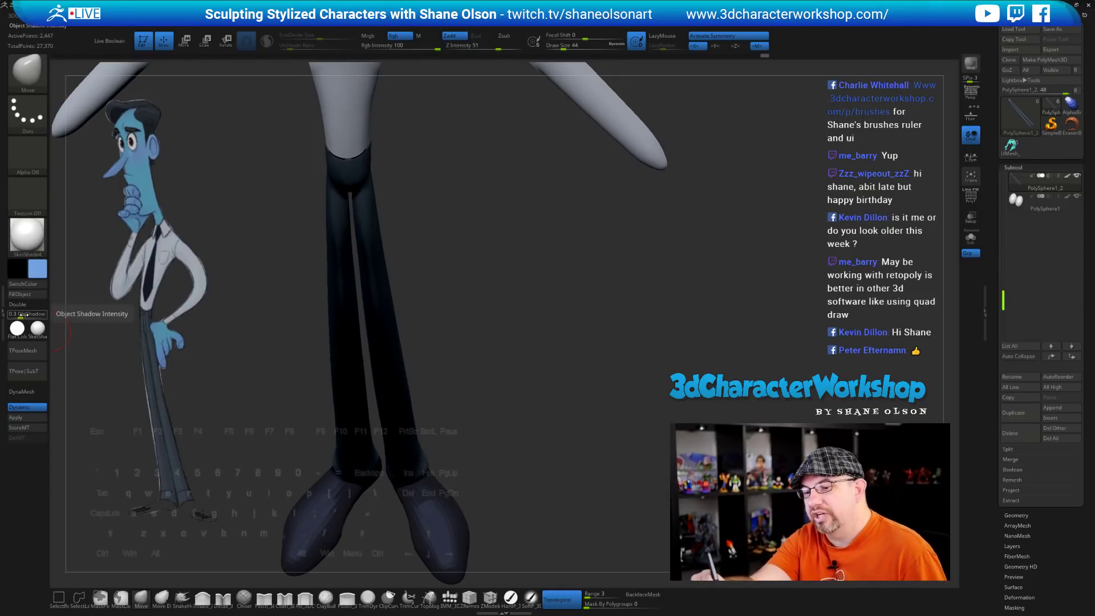
pyautogui.moveTo(23, 315); pyautogui.dragTo(4, 316)
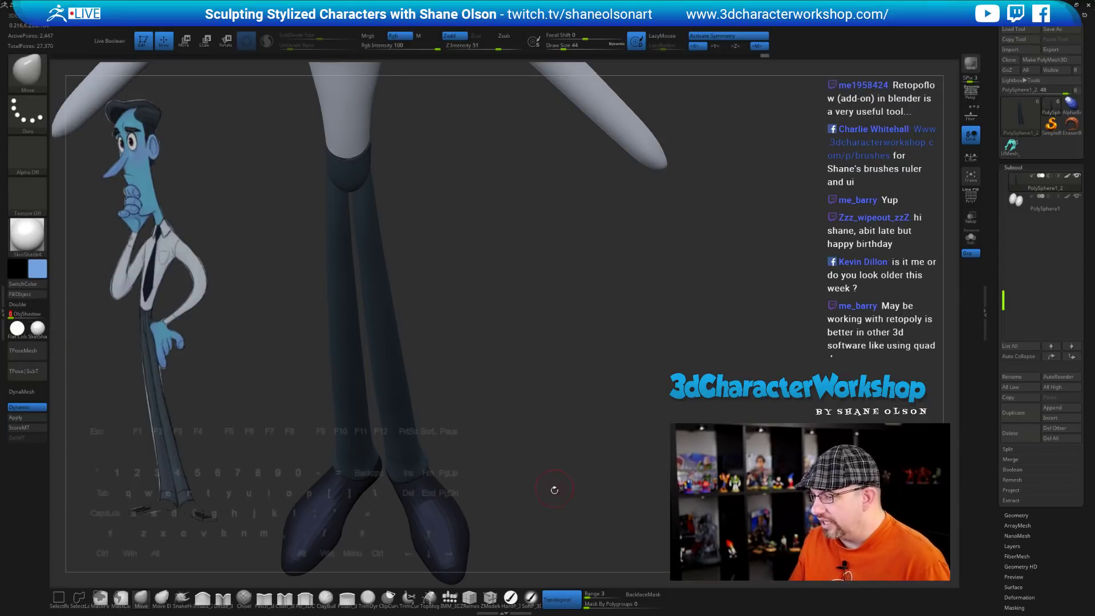
pyautogui.moveTo(554, 490); pyautogui.dragTo(557, 400)
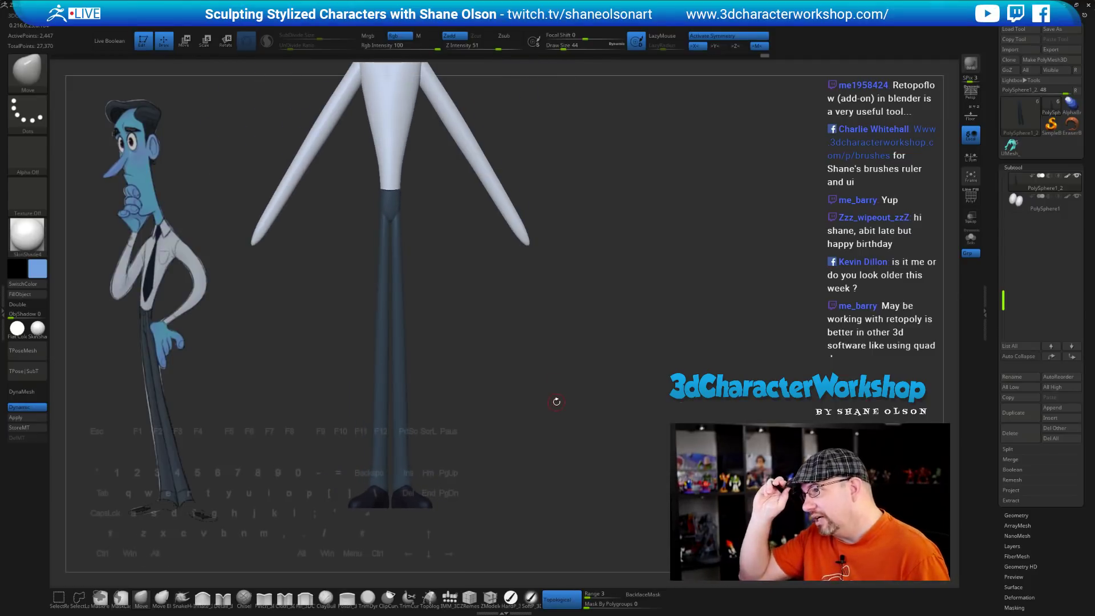
pyautogui.moveTo(513, 405); pyautogui.dragTo(478, 372)
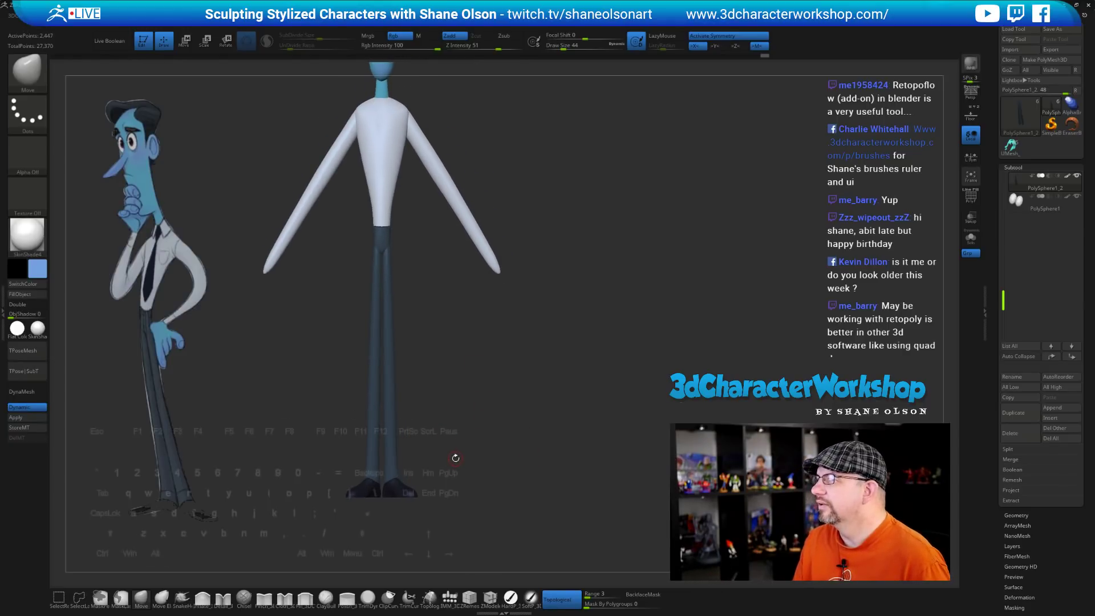
pyautogui.moveTo(463, 438); pyautogui.dragTo(473, 425)
pyautogui.moveTo(411, 346); pyautogui.dragTo(450, 435)
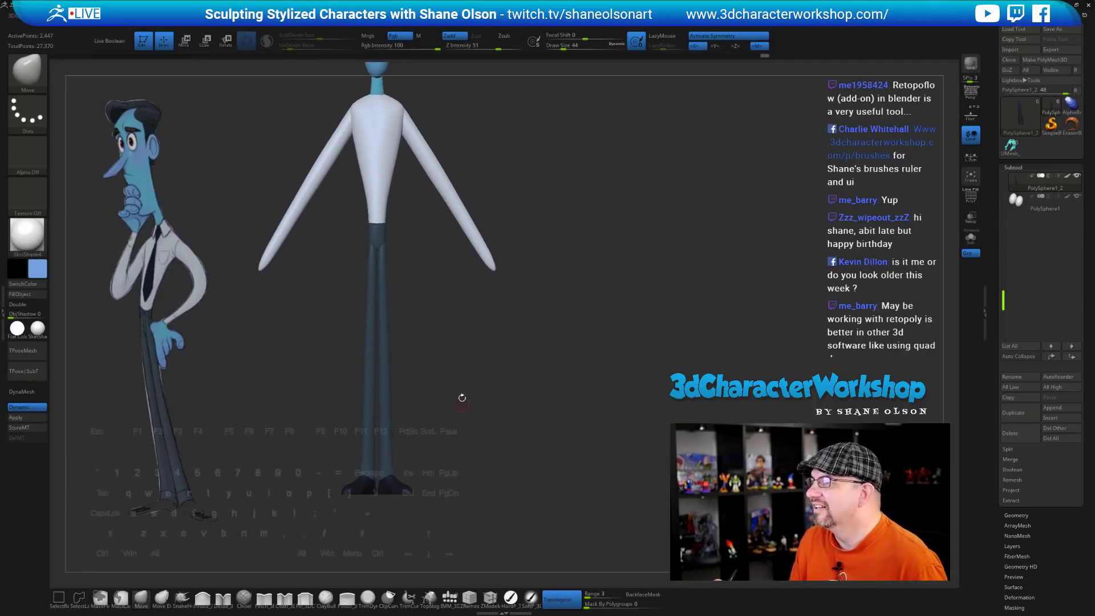
pyautogui.moveTo(423, 320); pyautogui.dragTo(423, 372)
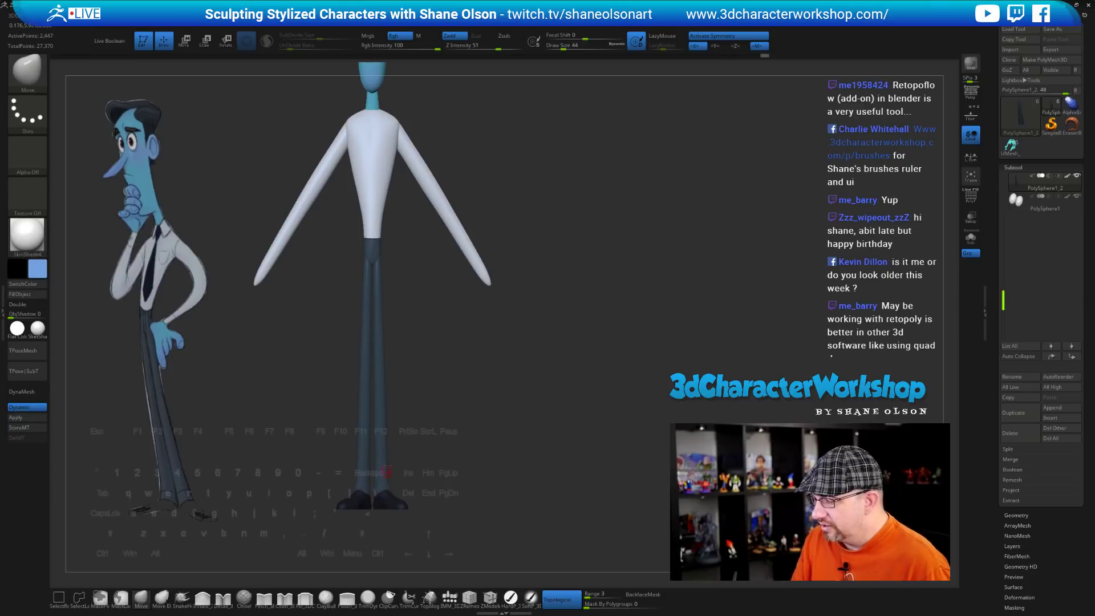
pyautogui.moveTo(459, 432); pyautogui.dragTo(483, 400)
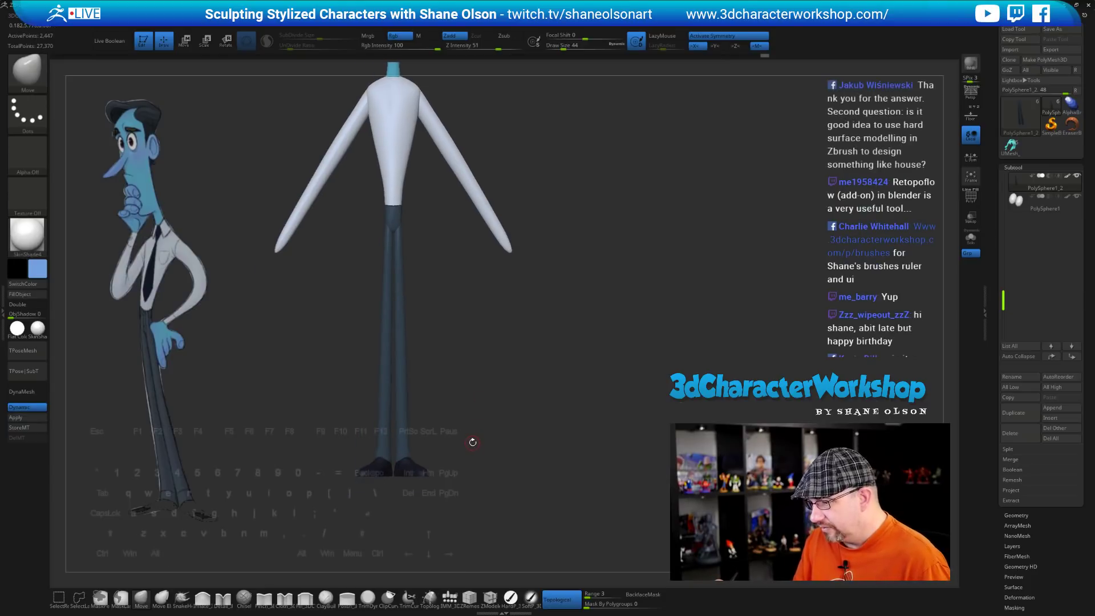
# Turn off symmetry, show the polyframe and isolate the two-leg polygroup of the trousers
pyautogui.keyDown('alt'); pyautogui.moveTo(472, 440); pyautogui.dragTo(469, 460); pyautogui.keyUp('alt')
pyautogui.keyDown('alt'); pyautogui.moveTo(488, 374); pyautogui.dragTo(474, 498); pyautogui.keyUp('alt')
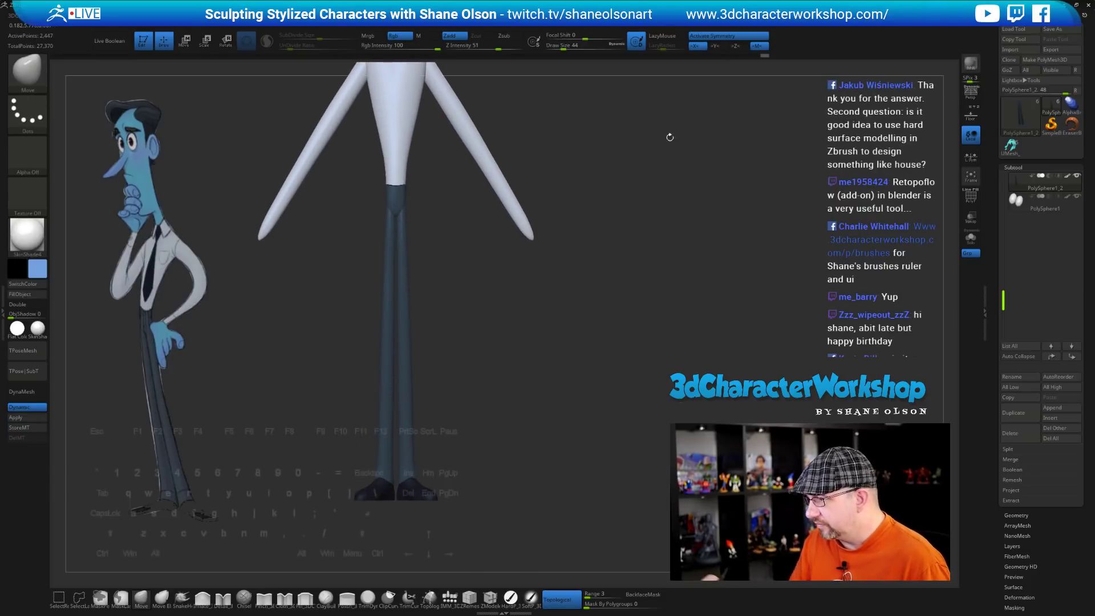
pyautogui.press('x')
pyautogui.hotkey('shift', 'f')
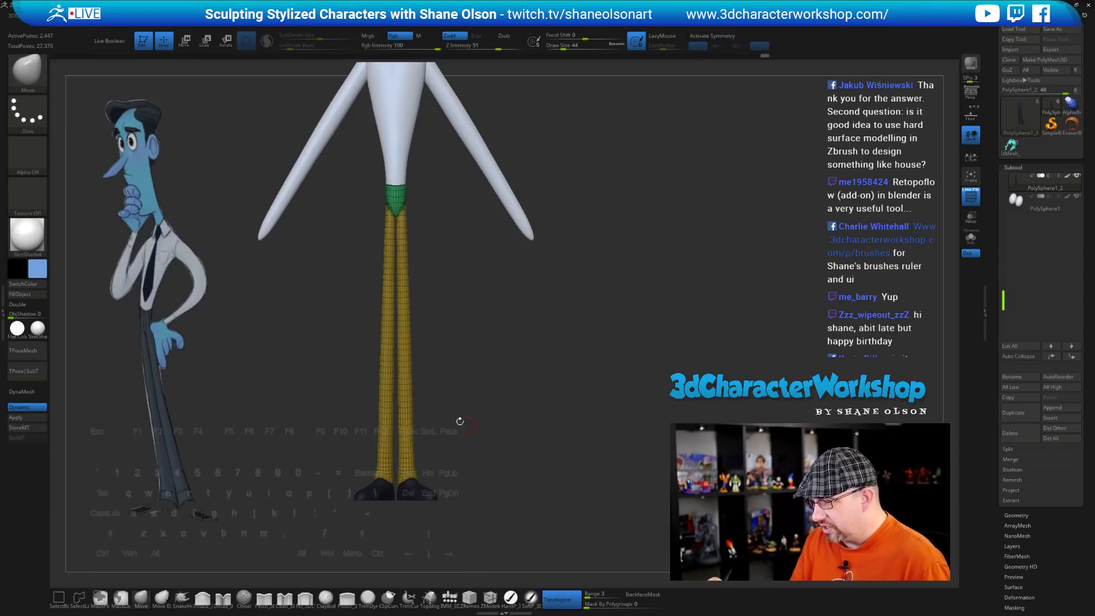
pyautogui.hotkey('ctrl', 'shift')
pyautogui.moveTo(453, 411); pyautogui.dragTo(454, 432)
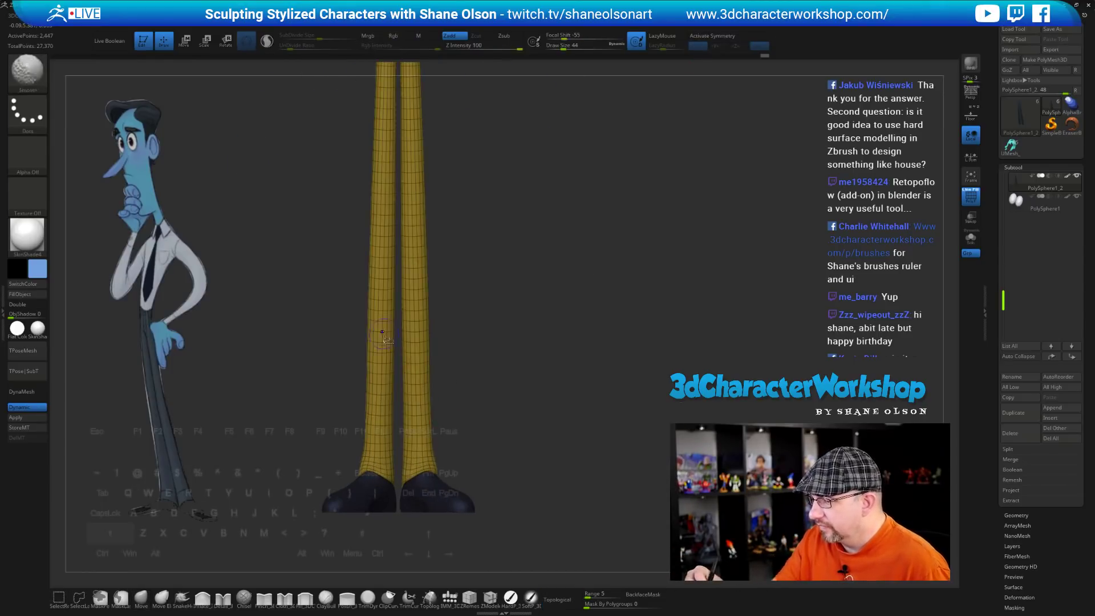
pyautogui.keyDown('ctrl'); pyautogui.keyDown('shift'); pyautogui.click(382, 334); pyautogui.keyUp('shift'); pyautogui.keyUp('ctrl')
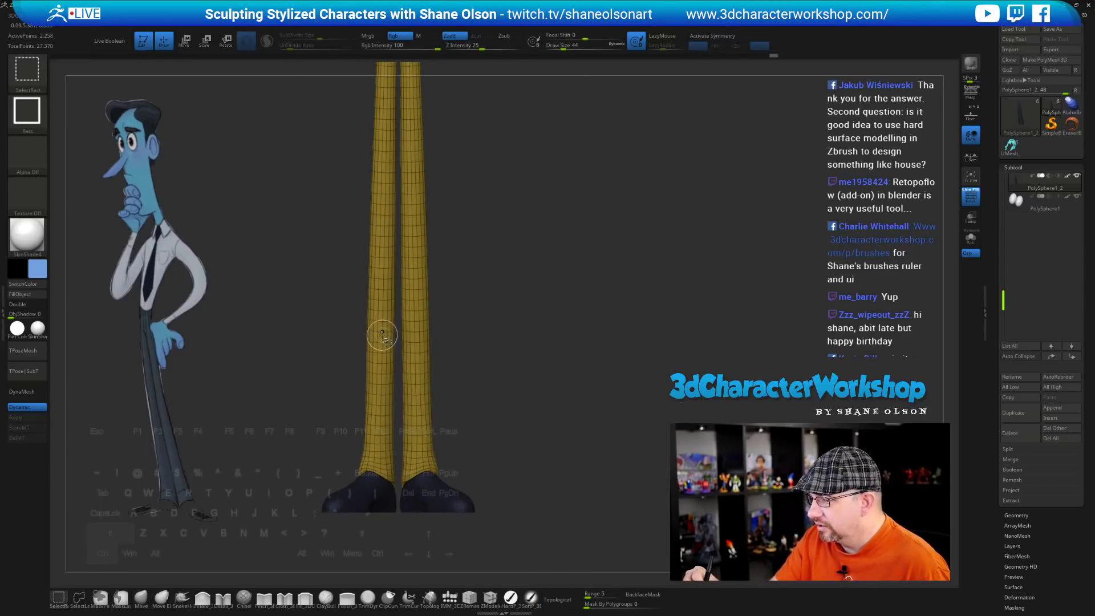
# Hide the character's left trouser leg, keeping the hips and right leg visible, and delete the hidden geometry
pyautogui.moveTo(442, 245)
pyautogui.keyDown('alt'); pyautogui.mouseDown()
pyautogui.moveTo(412, 95)
pyautogui.moveTo(407, 156)
pyautogui.mouseUp(); pyautogui.keyUp('alt')
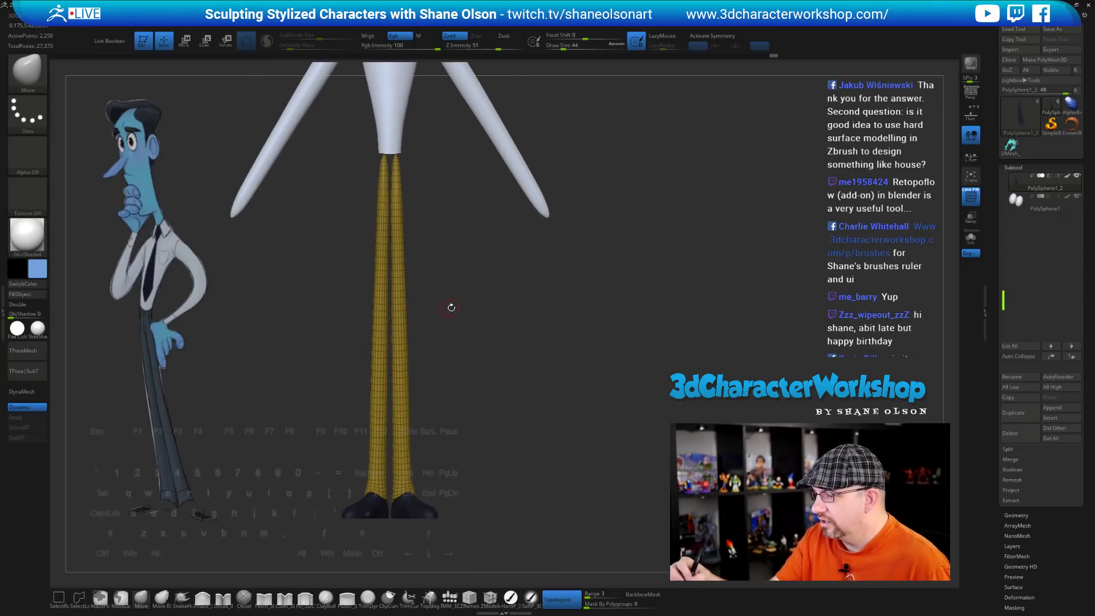
pyautogui.hotkey('ctrl', 'shift')
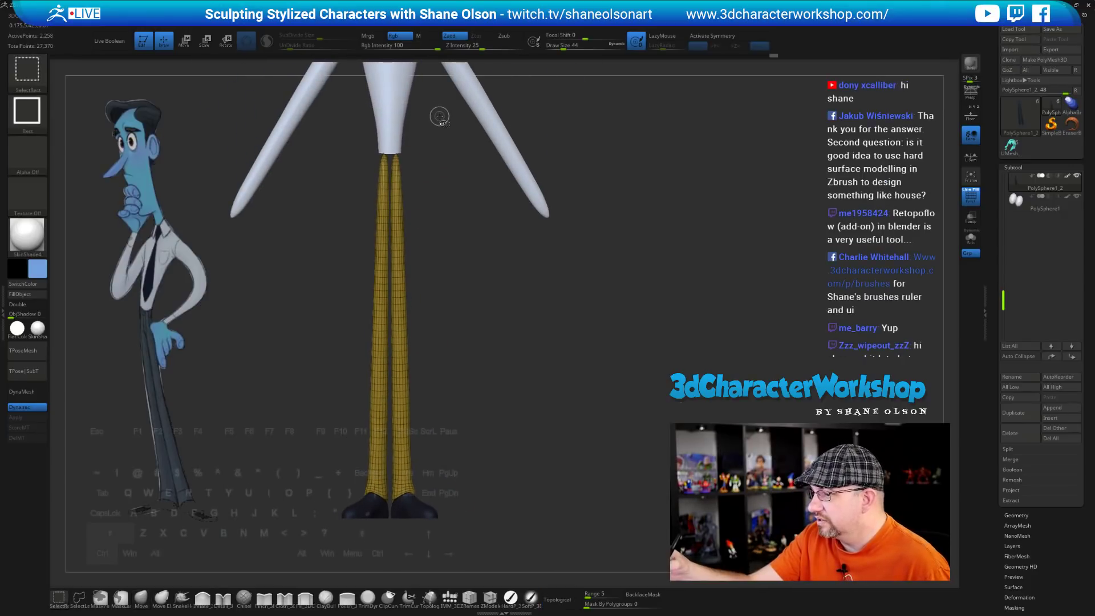
pyautogui.press('ctrl')
pyautogui.hotkey('ctrl', 'shift')
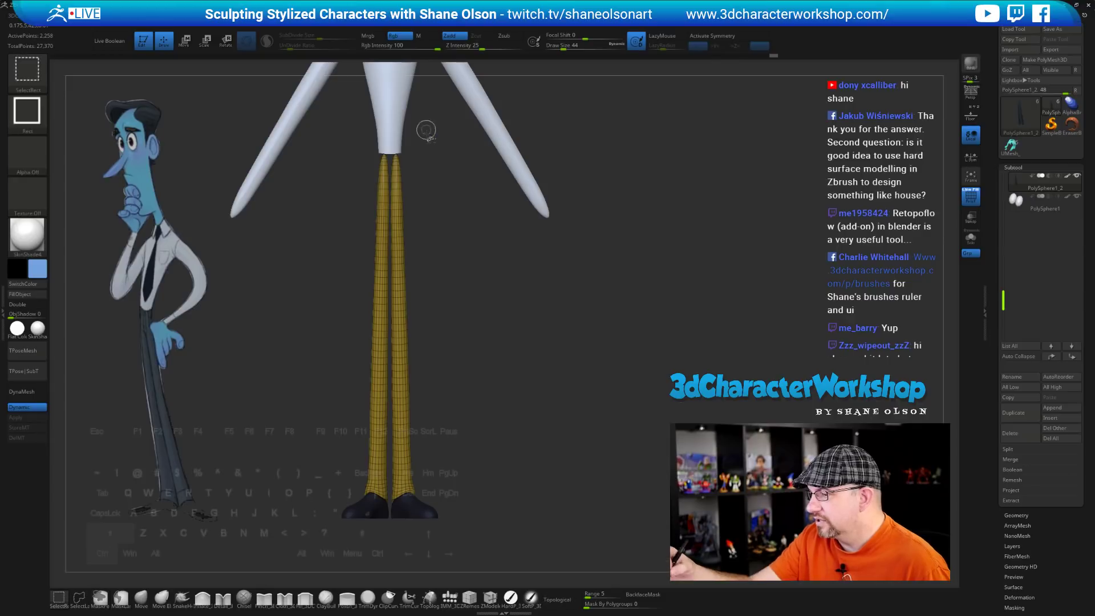
pyautogui.moveTo(316, 113)
pyautogui.keyDown('ctrl'); pyautogui.keyDown('shift'); pyautogui.mouseDown()
pyautogui.moveTo(366, 524)
pyautogui.moveTo(389, 546)
pyautogui.mouseUp(); pyautogui.keyUp('shift'); pyautogui.keyUp('ctrl')
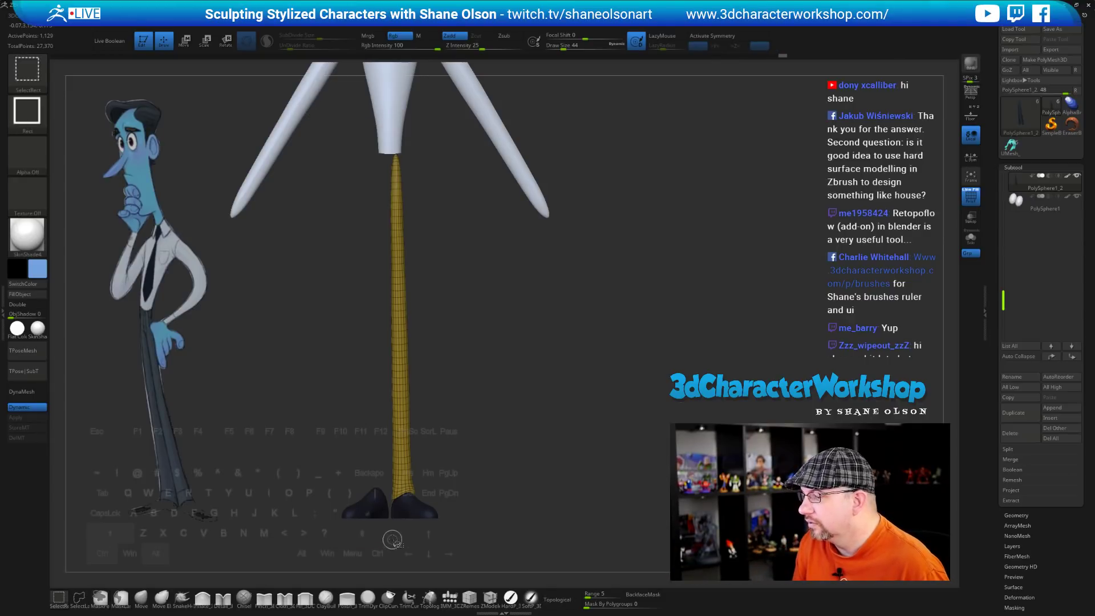
pyautogui.keyDown('ctrl'); pyautogui.keyDown('shift'); pyautogui.click(515, 345); pyautogui.keyUp('shift'); pyautogui.keyUp('ctrl')
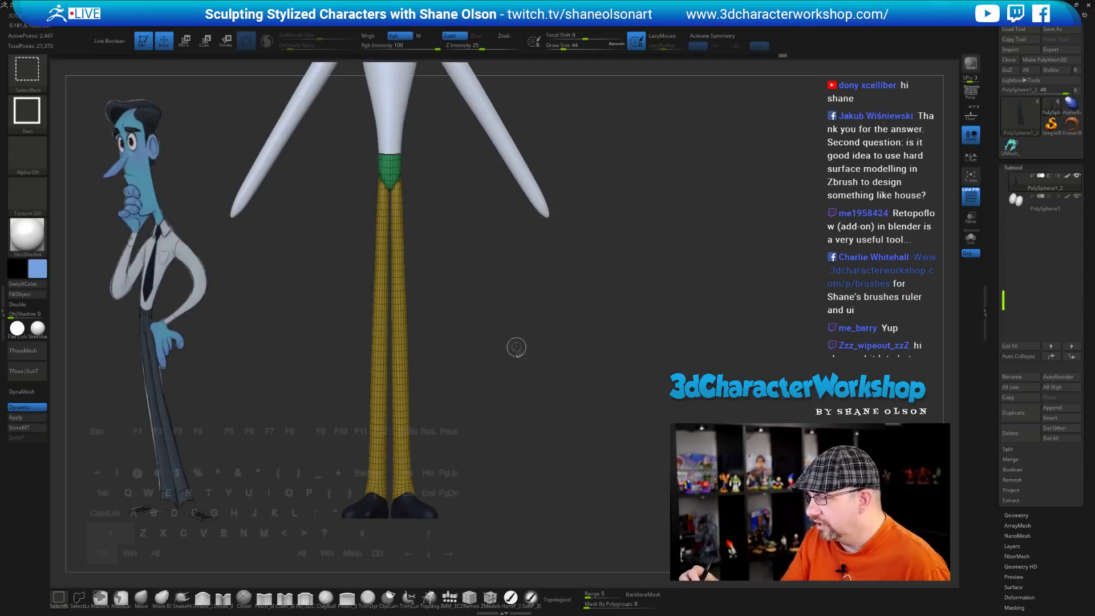
pyautogui.hotkey('ctrl', 'z')
pyautogui.keyDown('ctrl'); pyautogui.keyDown('shift'); pyautogui.moveTo(515, 340); pyautogui.dragTo(534, 392); pyautogui.keyUp('shift'); pyautogui.keyUp('ctrl')
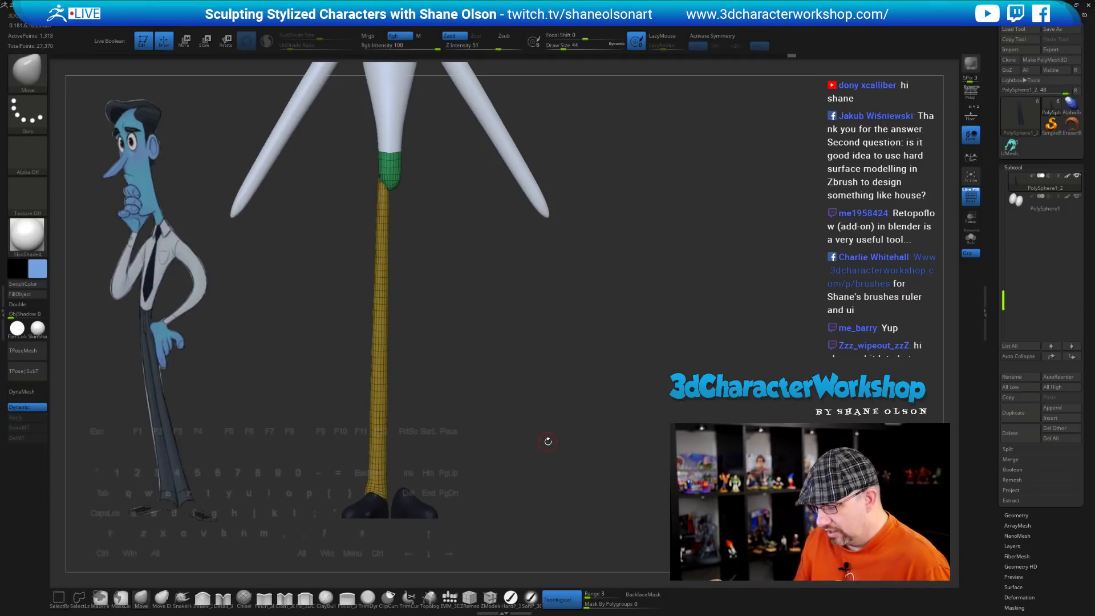
pyautogui.press('2')
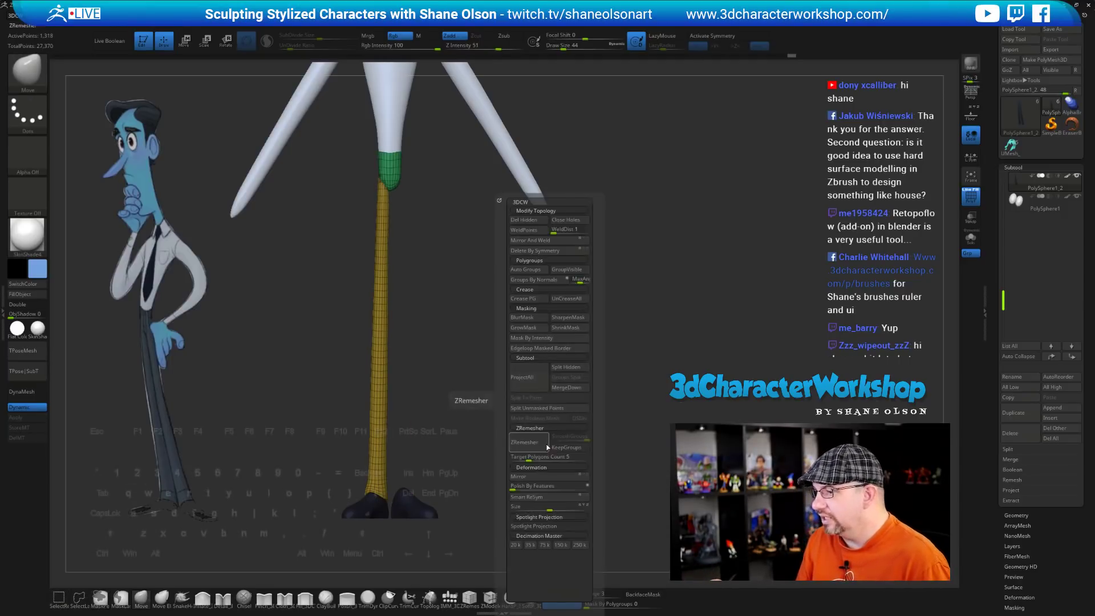
pyautogui.click(533, 221)
# Shape the remaining trouser hem around the heel and side of the shoe with the Move brush at draw size 44
pyautogui.moveTo(561, 365); pyautogui.dragTo(537, 296)
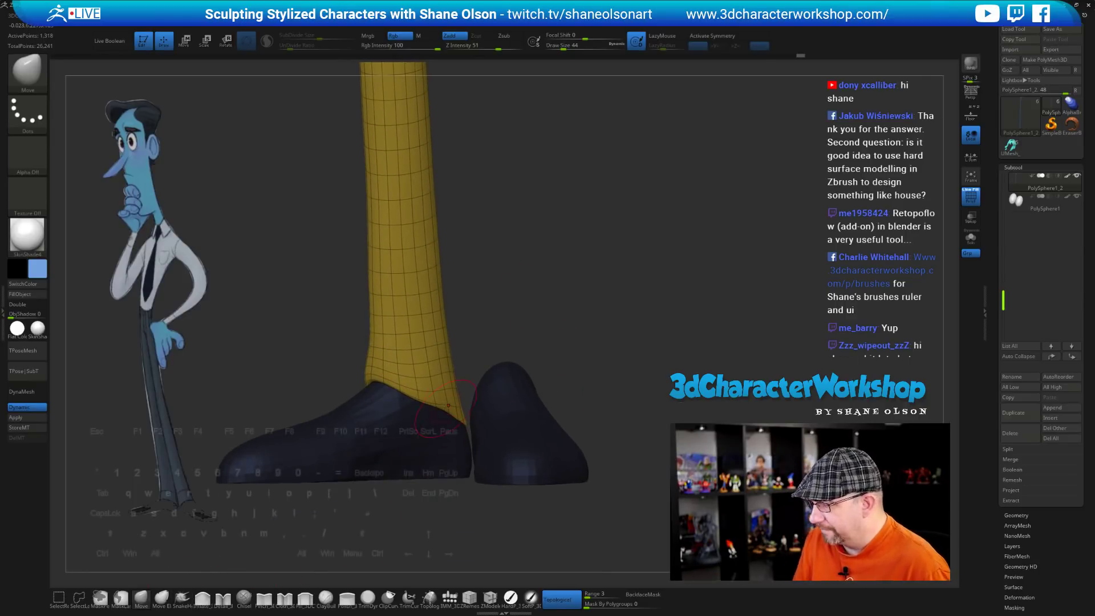
pyautogui.moveTo(437, 405); pyautogui.dragTo(440, 411)
pyautogui.moveTo(505, 320); pyautogui.dragTo(480, 372)
pyautogui.moveTo(447, 408); pyautogui.dragTo(449, 413)
pyautogui.moveTo(451, 415); pyautogui.dragTo(452, 420)
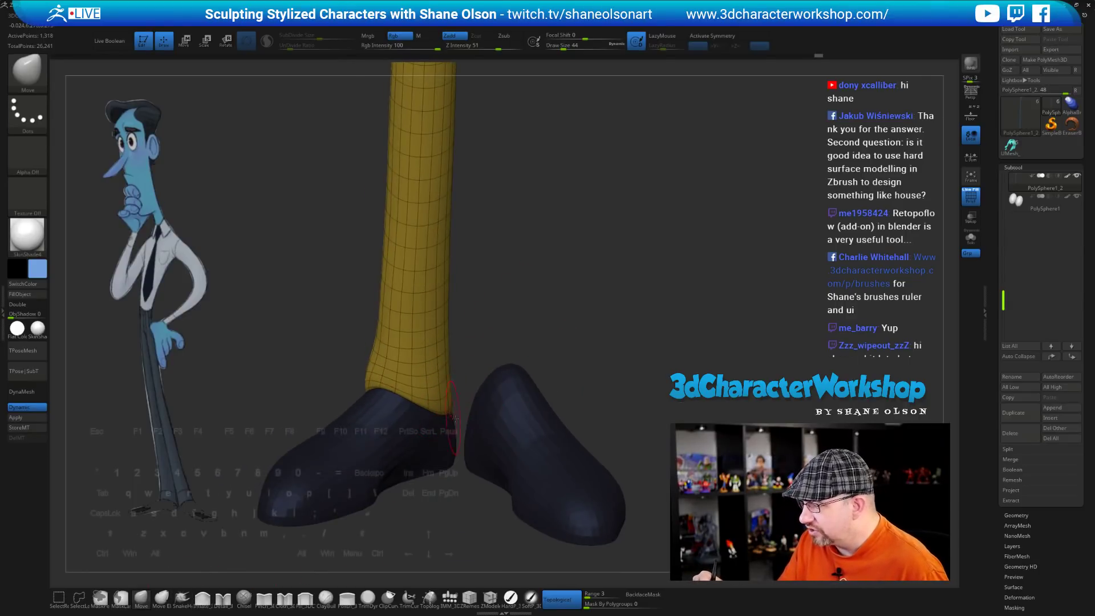
pyautogui.moveTo(469, 527); pyautogui.dragTo(470, 439)
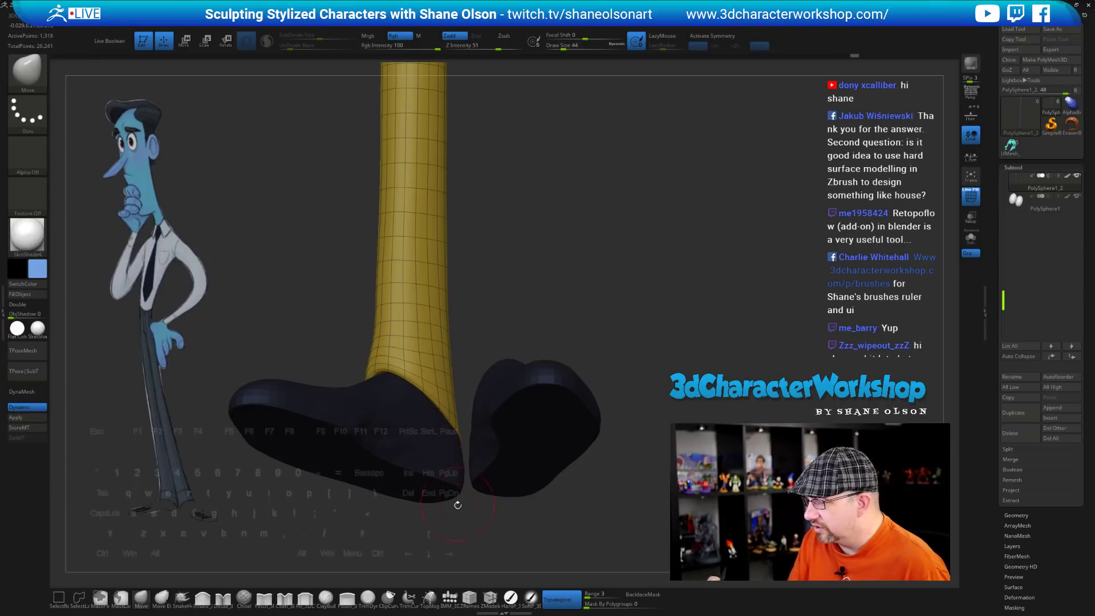
pyautogui.moveTo(457, 504); pyautogui.dragTo(459, 473)
pyautogui.moveTo(448, 408); pyautogui.dragTo(449, 407)
pyautogui.moveTo(475, 341); pyautogui.dragTo(479, 294)
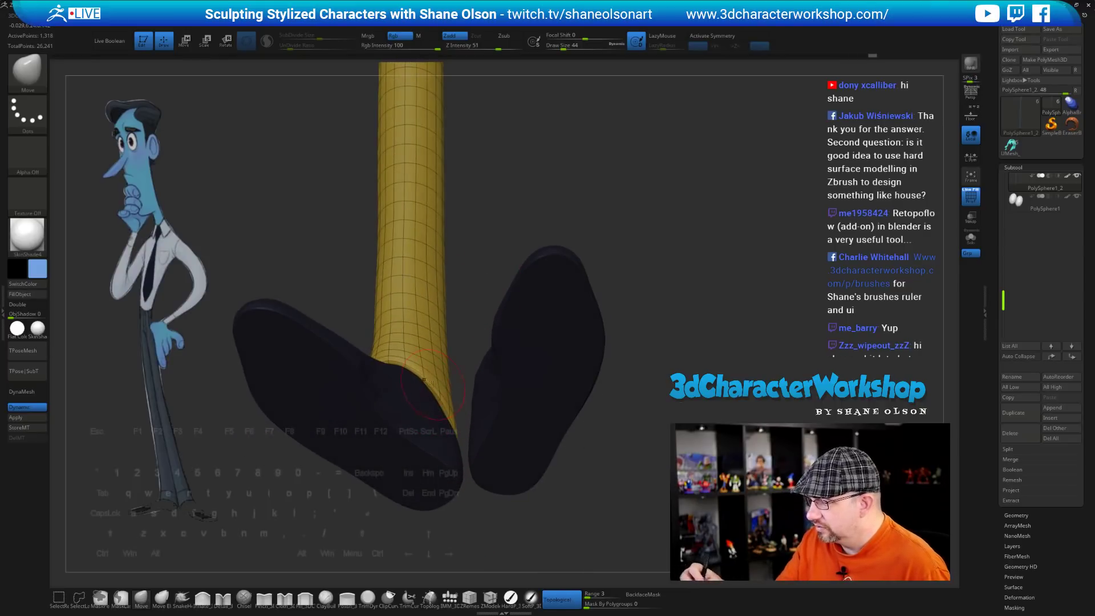
# Refine the hem's fit around the back of the shoe, working from below and behind
pyautogui.moveTo(517, 415); pyautogui.dragTo(454, 438)
pyautogui.moveTo(483, 505); pyautogui.dragTo(465, 463)
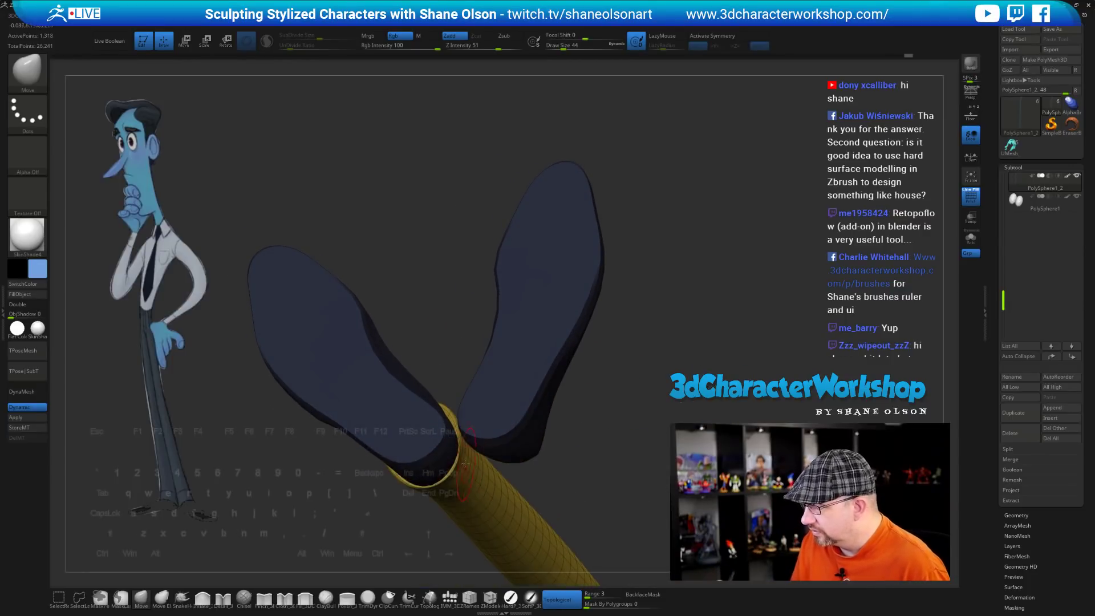
pyautogui.moveTo(445, 312); pyautogui.dragTo(450, 467)
pyautogui.moveTo(546, 339); pyautogui.dragTo(575, 377)
pyautogui.moveTo(485, 417); pyautogui.dragTo(480, 407)
pyautogui.moveTo(562, 359); pyautogui.dragTo(486, 305)
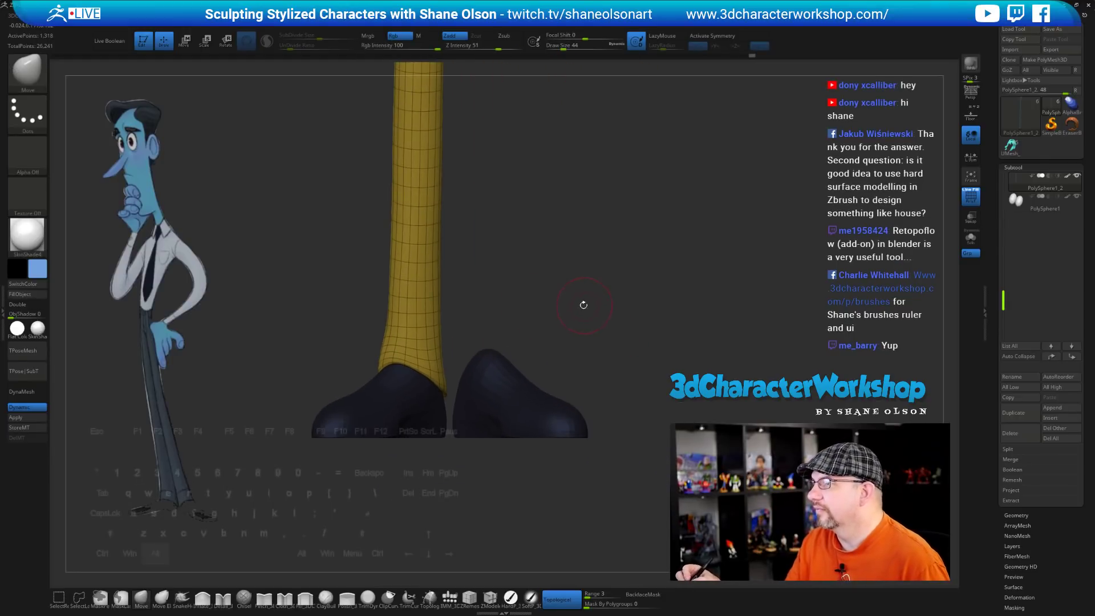
# Turn off the Move brush's Topological option and use Mirror And Weld to rebuild the missing trouser leg
pyautogui.moveTo(582, 306); pyautogui.dragTo(526, 432)
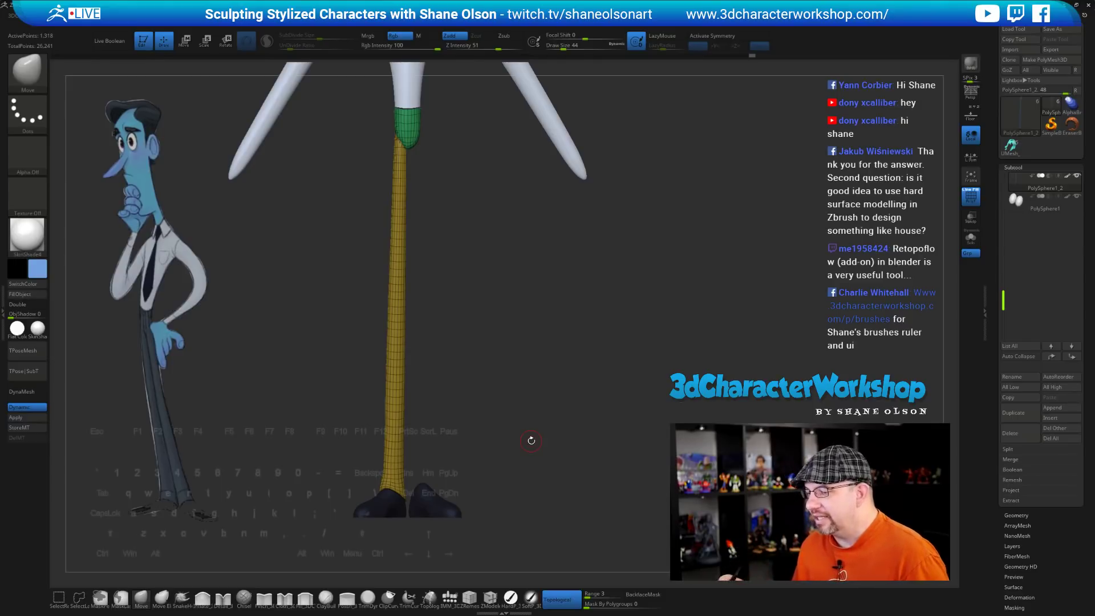
pyautogui.moveTo(545, 458); pyautogui.dragTo(508, 452)
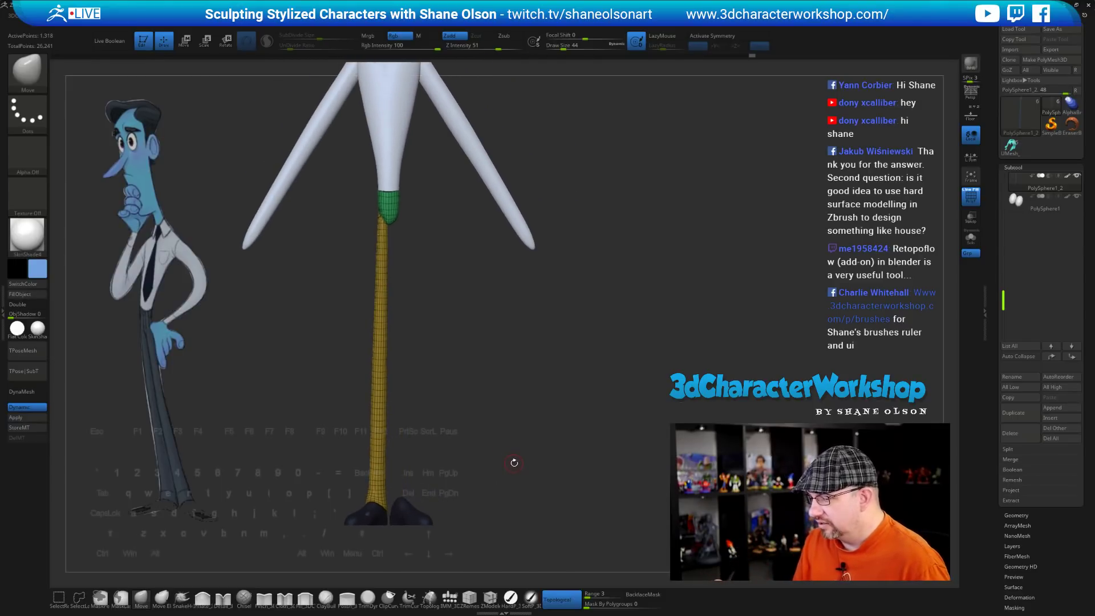
pyautogui.click(554, 602)
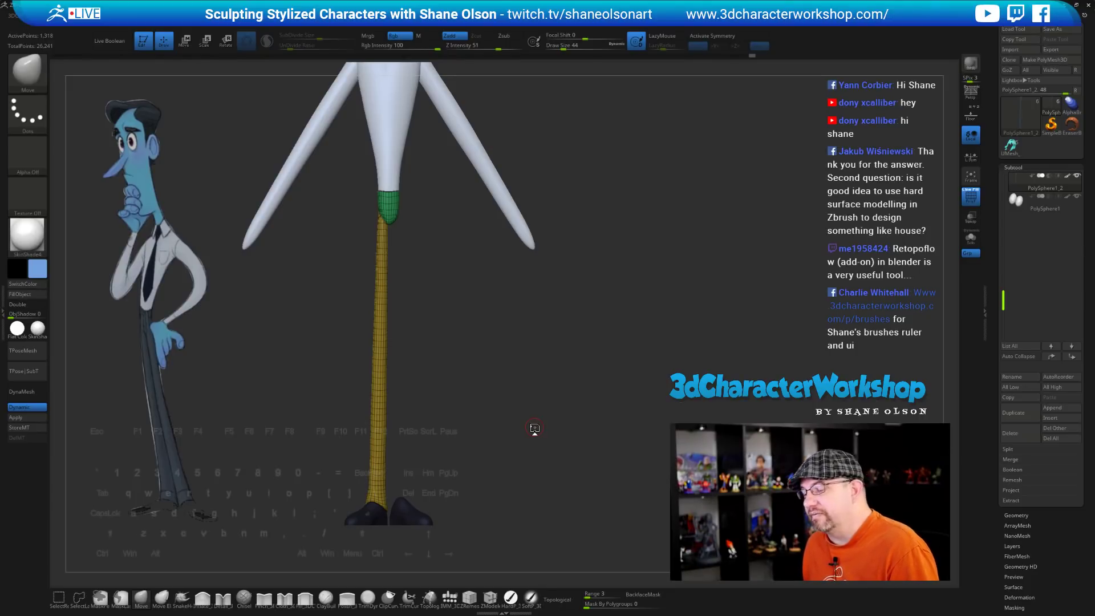
pyautogui.moveTo(534, 427); pyautogui.dragTo(548, 445)
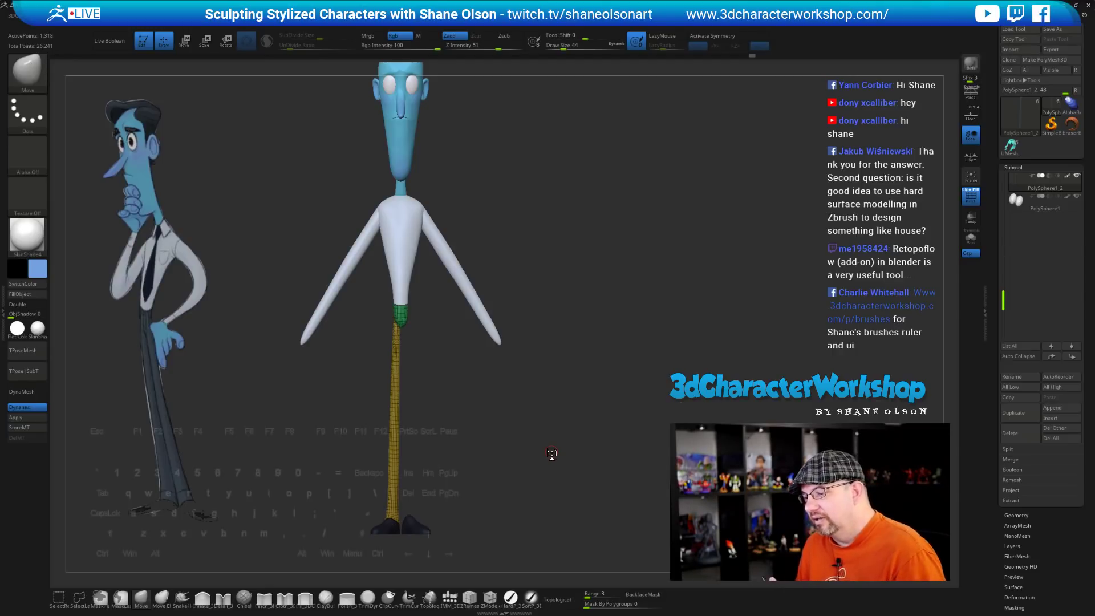
pyautogui.keyDown('alt'); pyautogui.moveTo(543, 416); pyautogui.dragTo(552, 405); pyautogui.keyUp('alt')
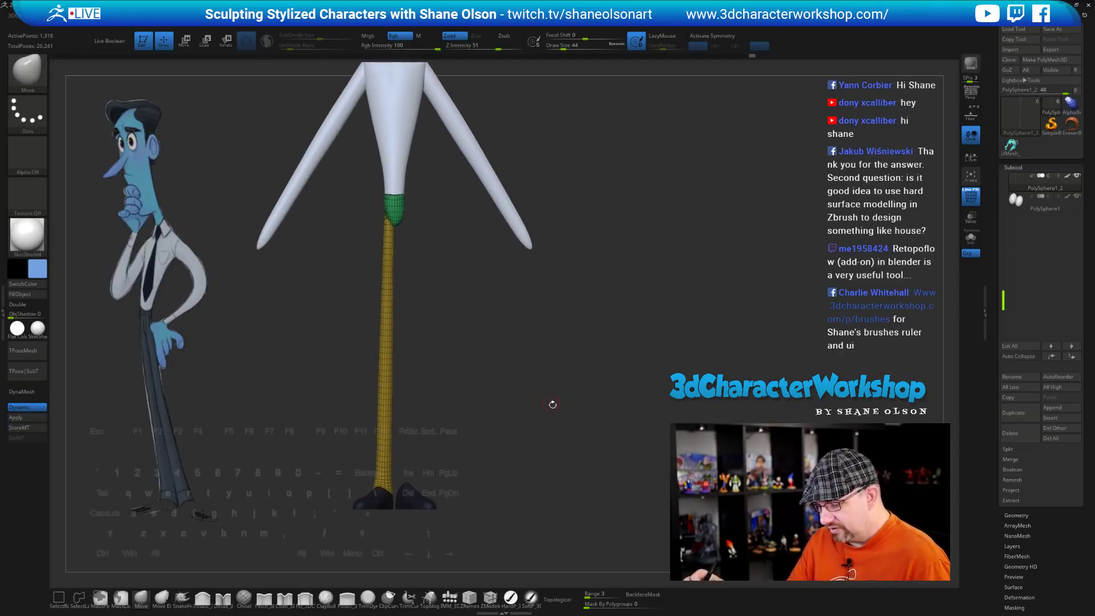
pyautogui.press('space')
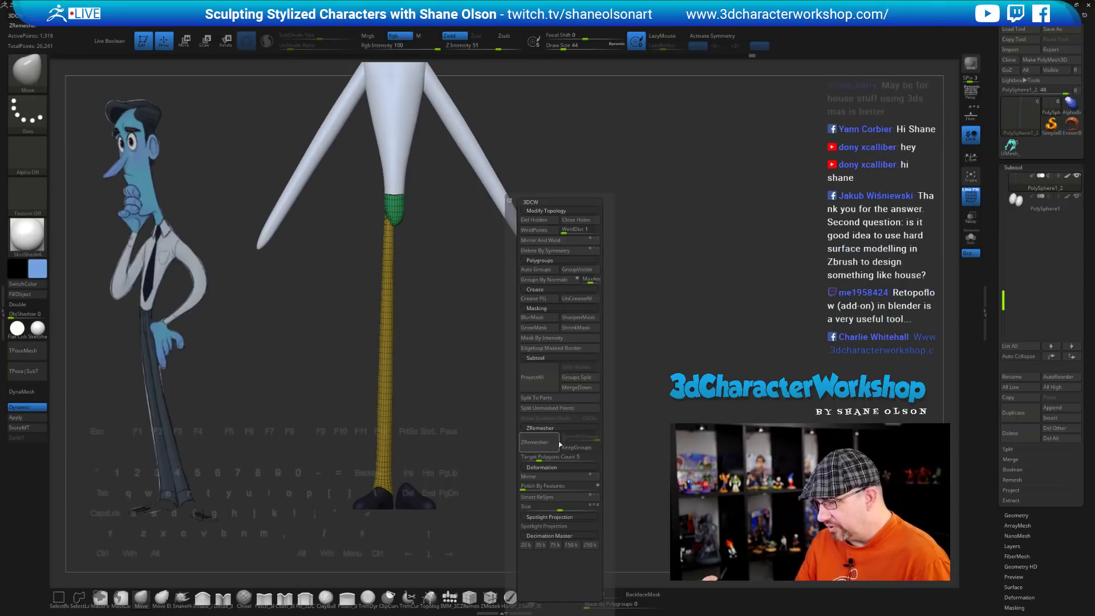
pyautogui.click(548, 242)
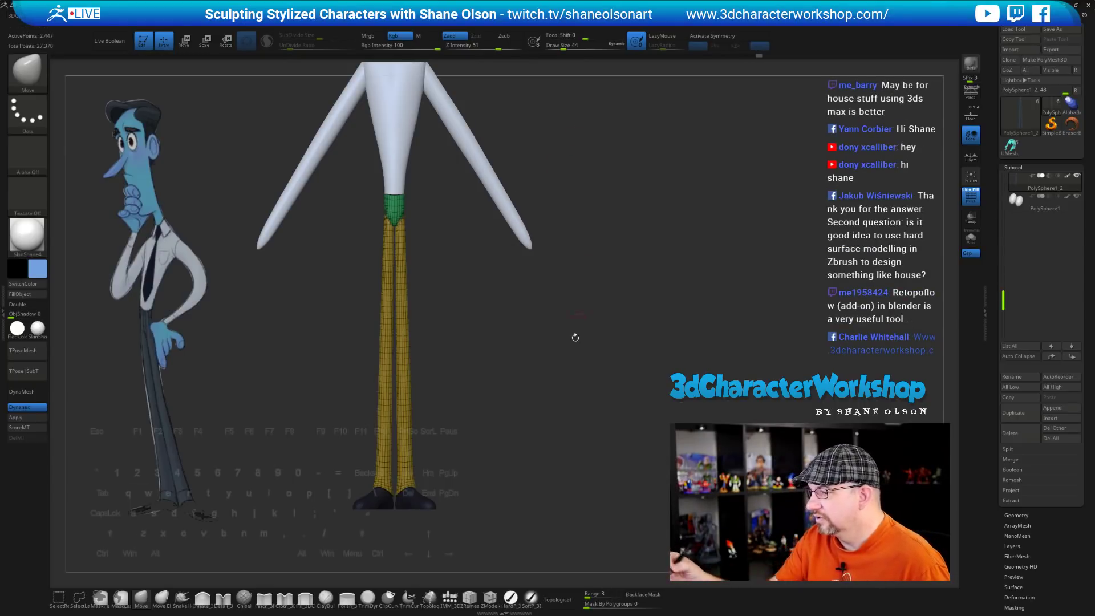
# Check the mirrored trouser legs at an angle, hide the polyframe and compare the full figure with the reference drawing
pyautogui.keyDown('alt'); pyautogui.moveTo(575, 336); pyautogui.dragTo(570, 425); pyautogui.keyUp('alt')
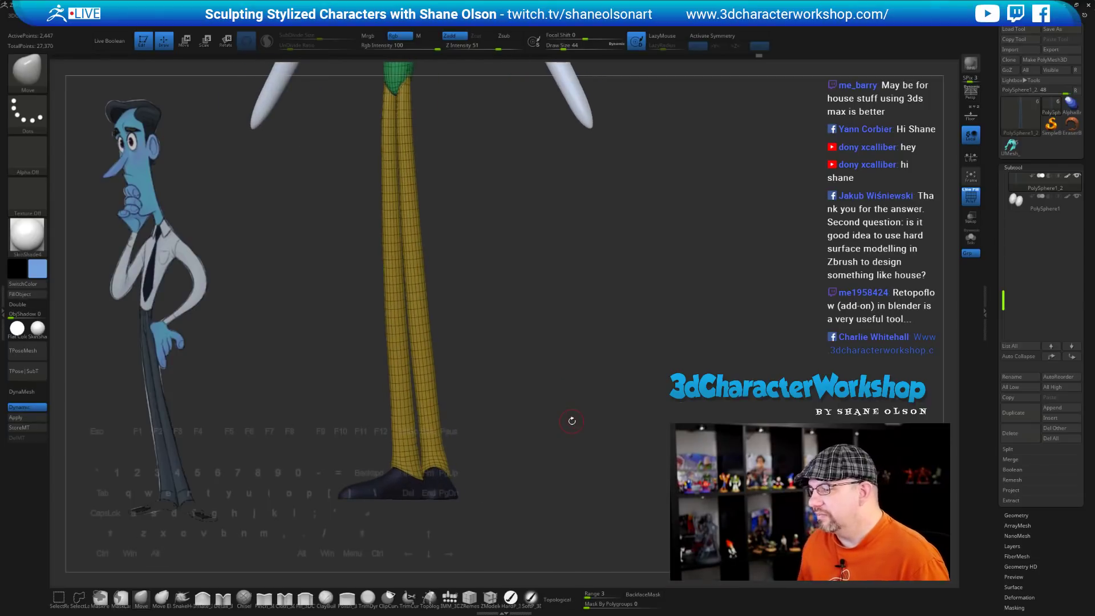
pyautogui.moveTo(540, 471); pyautogui.dragTo(539, 478)
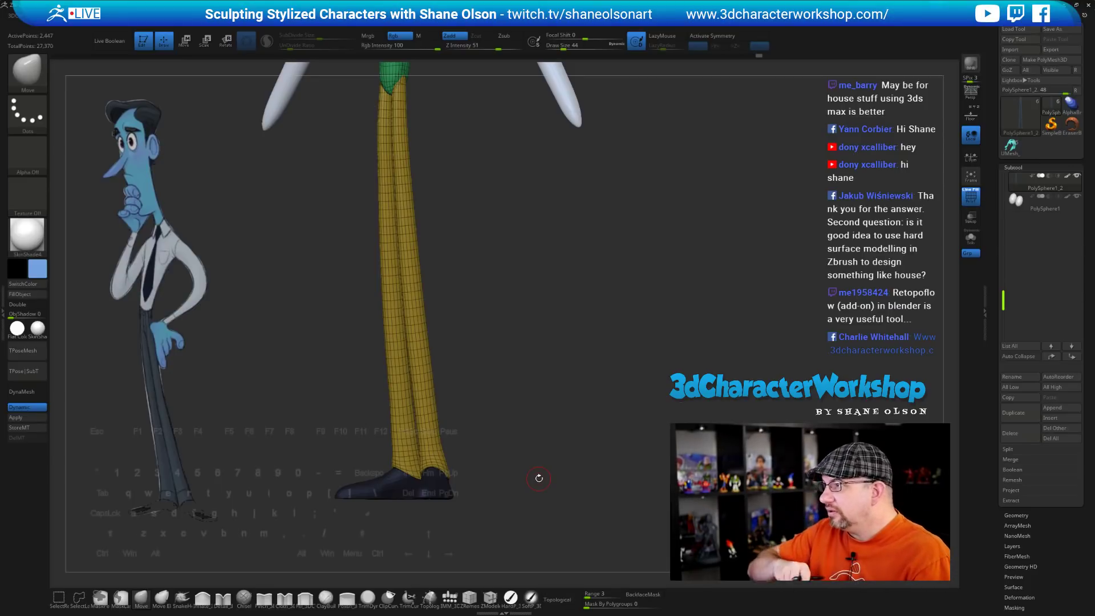
pyautogui.moveTo(539, 478); pyautogui.dragTo(565, 442)
pyautogui.hotkey('shift', 'f')
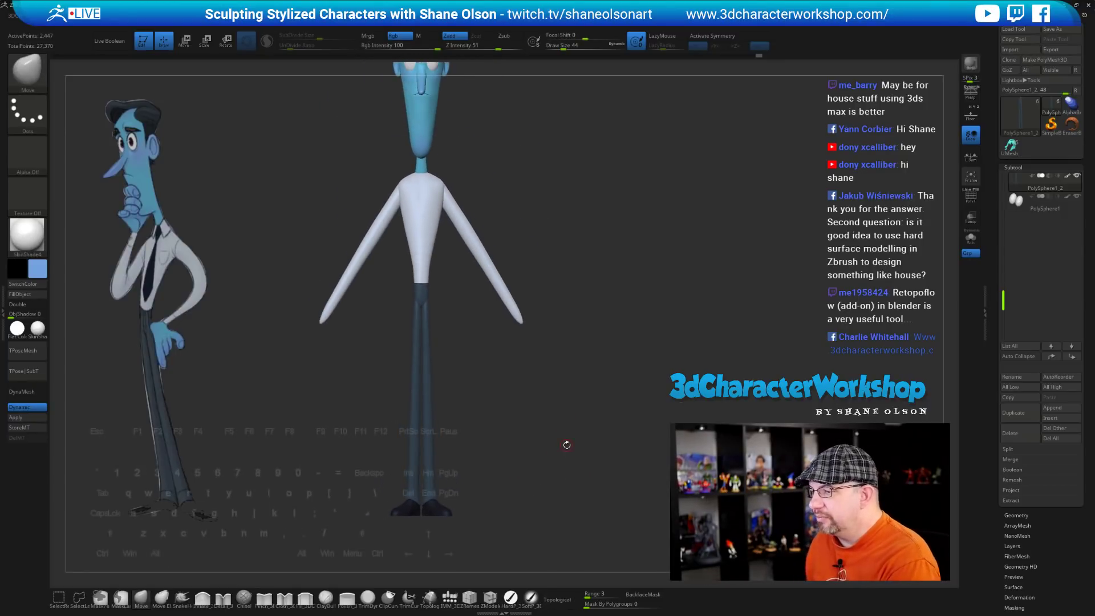
pyautogui.keyDown('alt'); pyautogui.moveTo(549, 428); pyautogui.dragTo(548, 454); pyautogui.keyUp('alt')
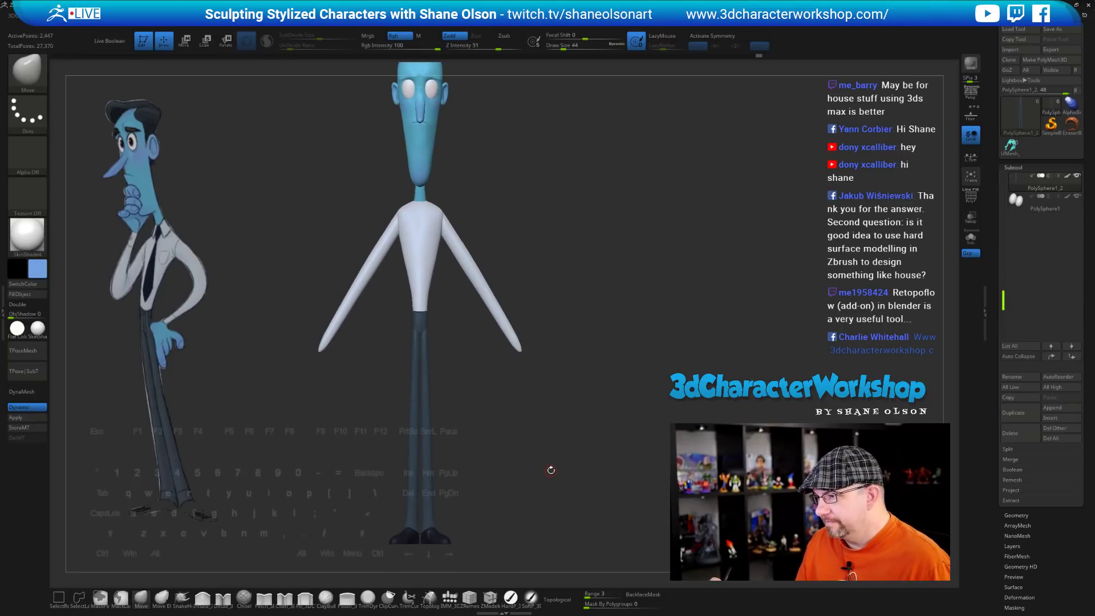
# Turn symmetry back on and make the shirt and arms subtool active
pyautogui.press('x')
pyautogui.moveTo(550, 455)
pyautogui.keyDown('alt'); pyautogui.mouseDown()
pyautogui.moveTo(543, 487)
pyautogui.moveTo(540, 385)
pyautogui.moveTo(546, 447)
pyautogui.mouseUp(); pyautogui.keyUp('alt')
pyautogui.keyDown('alt'); pyautogui.moveTo(546, 446); pyautogui.dragTo(551, 469); pyautogui.keyUp('alt')
pyautogui.keyDown('alt'); pyautogui.click(501, 327); pyautogui.keyUp('alt')
pyautogui.keyDown('alt'); pyautogui.moveTo(550, 325); pyautogui.dragTo(556, 412); pyautogui.keyUp('alt')
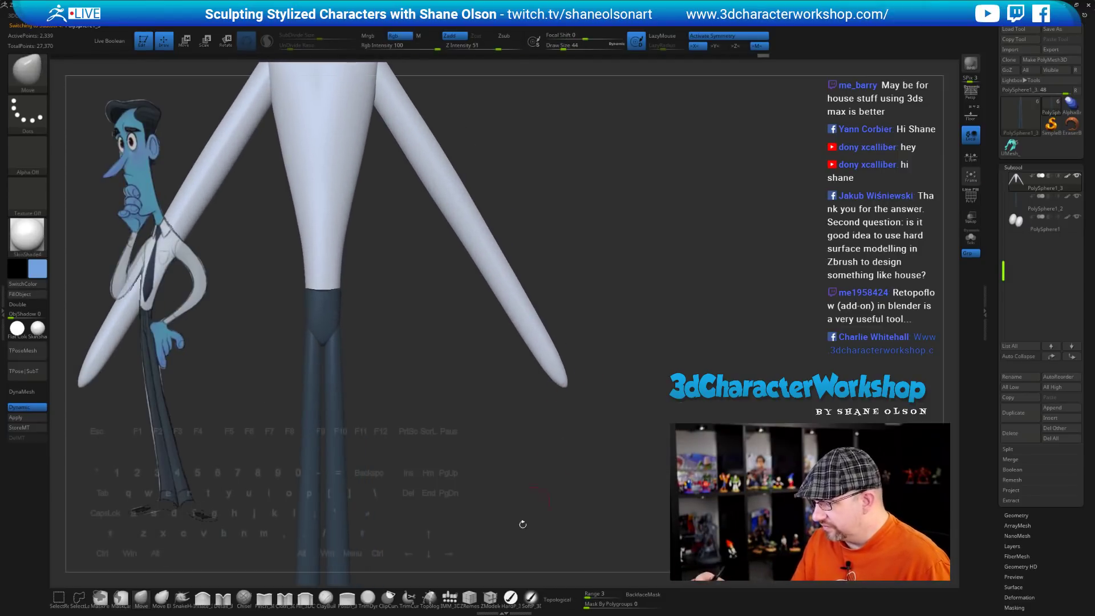
# Cut the rounded ends of both arms flat at the wrists with the ClipCurve brush and inspect the cut ends
pyautogui.click(389, 598)
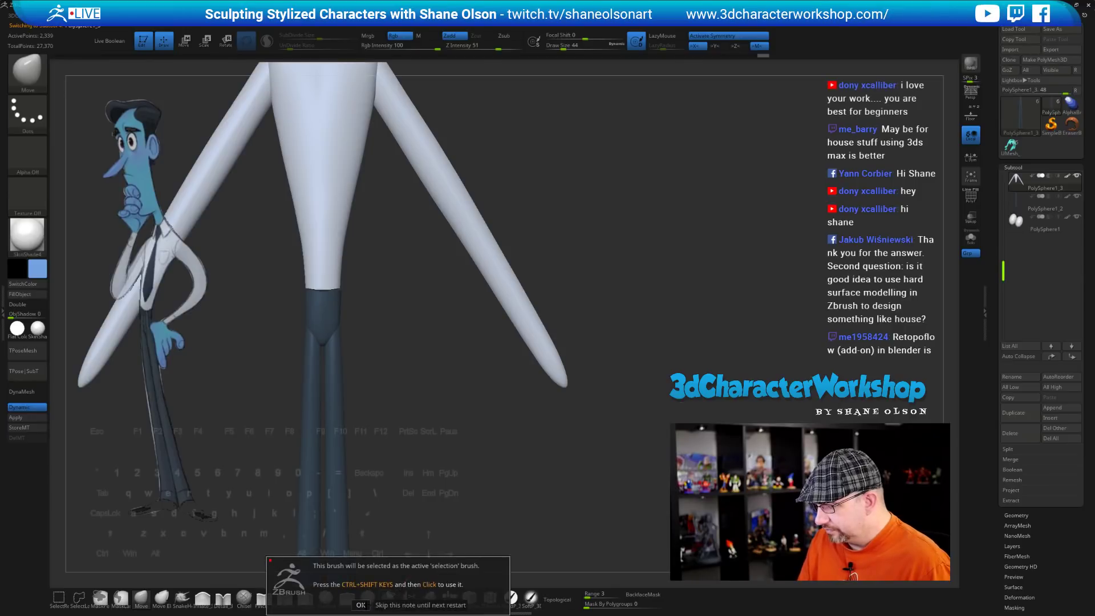
pyautogui.click(360, 604)
pyautogui.moveTo(629, 325)
pyautogui.keyDown('ctrl'); pyautogui.keyDown('shift'); pyautogui.mouseDown()
pyautogui.moveTo(481, 422)
pyautogui.moveTo(474, 406)
pyautogui.mouseUp(); pyautogui.keyUp('shift'); pyautogui.keyUp('ctrl')
pyautogui.moveTo(541, 471)
pyautogui.mouseDown()
pyautogui.moveTo(596, 463)
pyautogui.moveTo(528, 462)
pyautogui.moveTo(534, 429)
pyautogui.moveTo(541, 458)
pyautogui.moveTo(547, 439)
pyautogui.moveTo(544, 449)
pyautogui.moveTo(562, 379)
pyautogui.moveTo(575, 413)
pyautogui.moveTo(559, 450)
pyautogui.mouseUp()
pyautogui.hotkey('shift', 'f')
pyautogui.hotkey('shift', 'f')
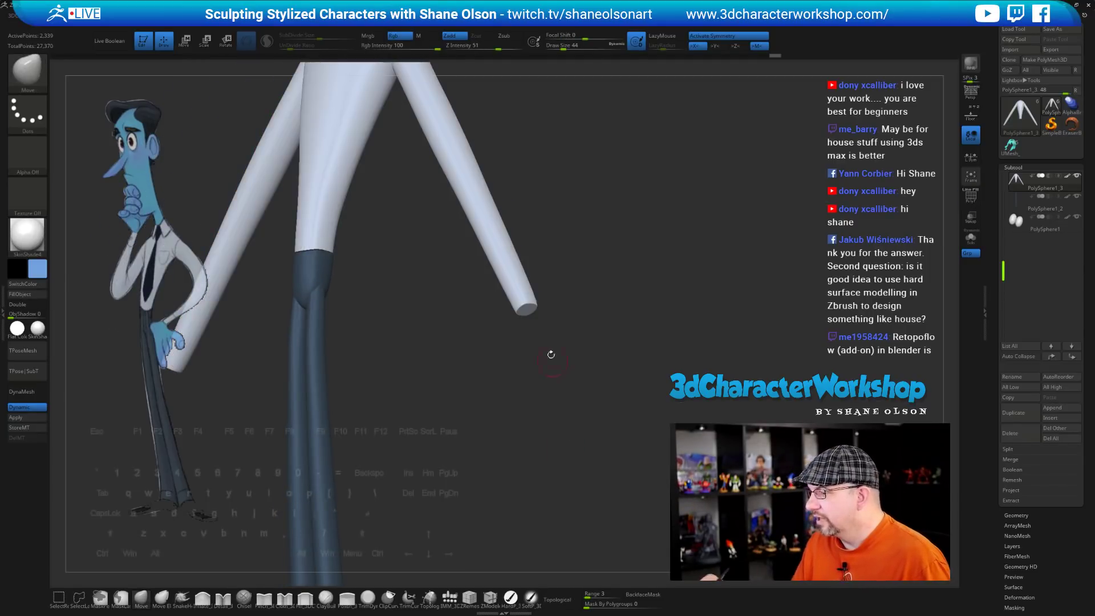
pyautogui.moveTo(558, 417); pyautogui.dragTo(577, 439)
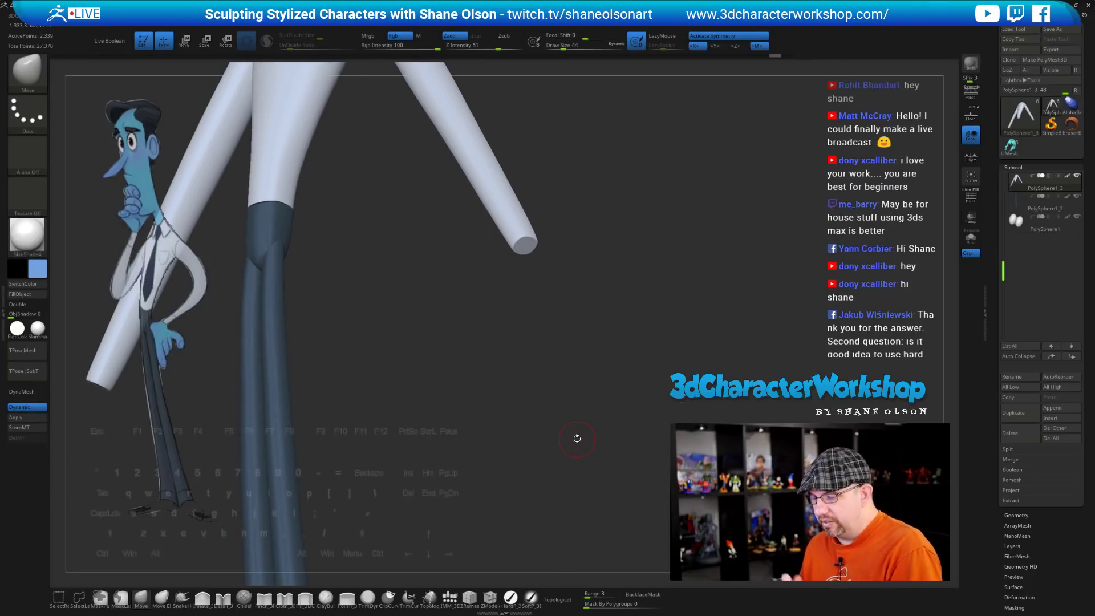
# Insert a QuadSphere-2 at the cut wrist ends of both arms as a hand base and show the polyframe
pyautogui.click(450, 598)
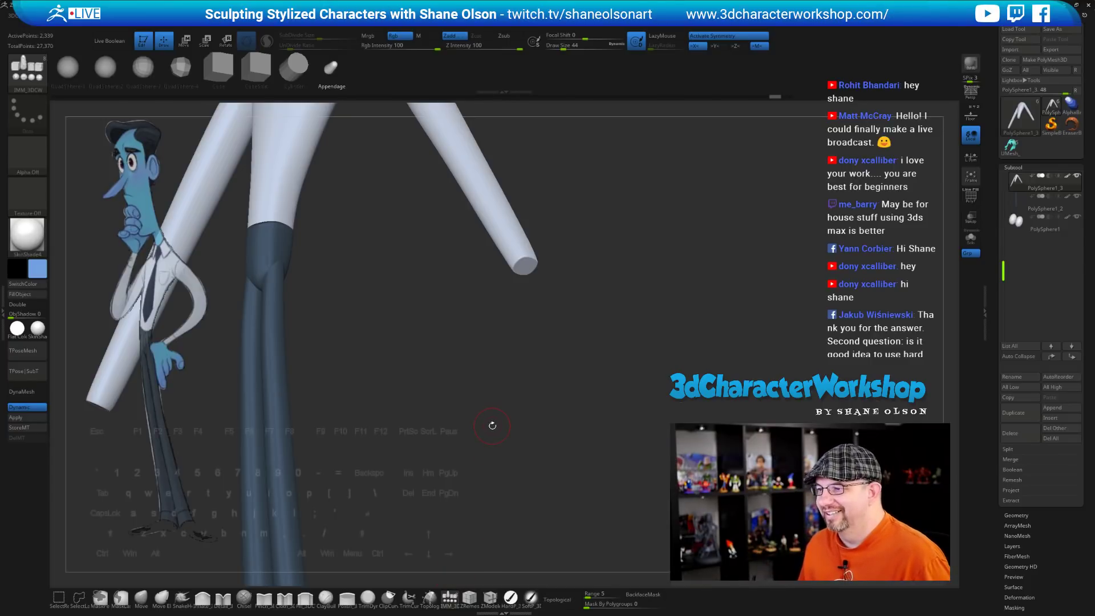
pyautogui.click(108, 71)
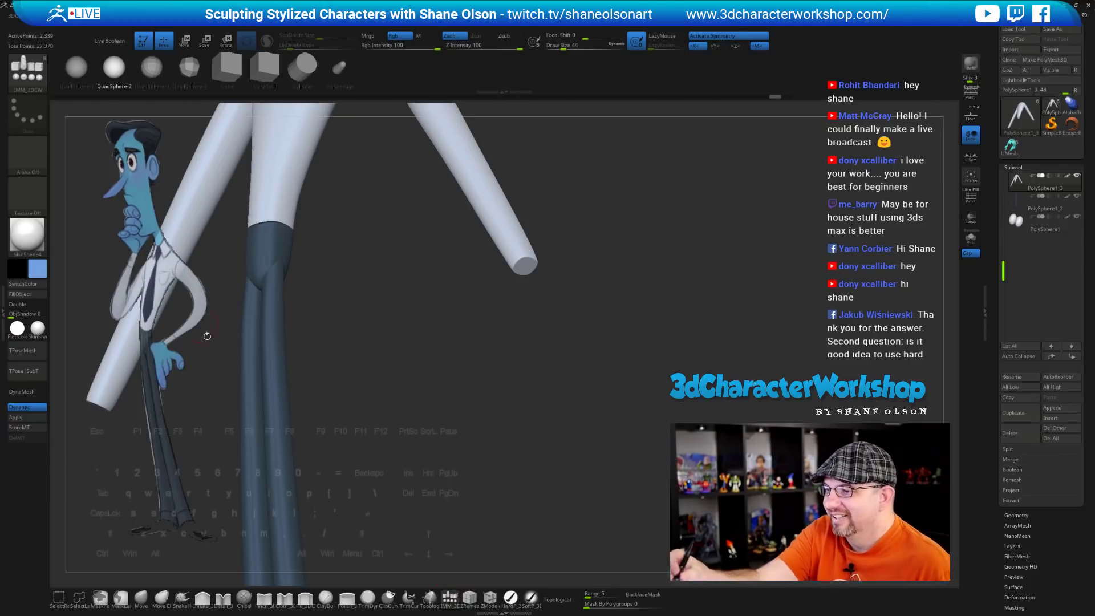
pyautogui.moveTo(594, 341)
pyautogui.mouseDown()
pyautogui.moveTo(607, 329)
pyautogui.moveTo(577, 344)
pyautogui.mouseUp()
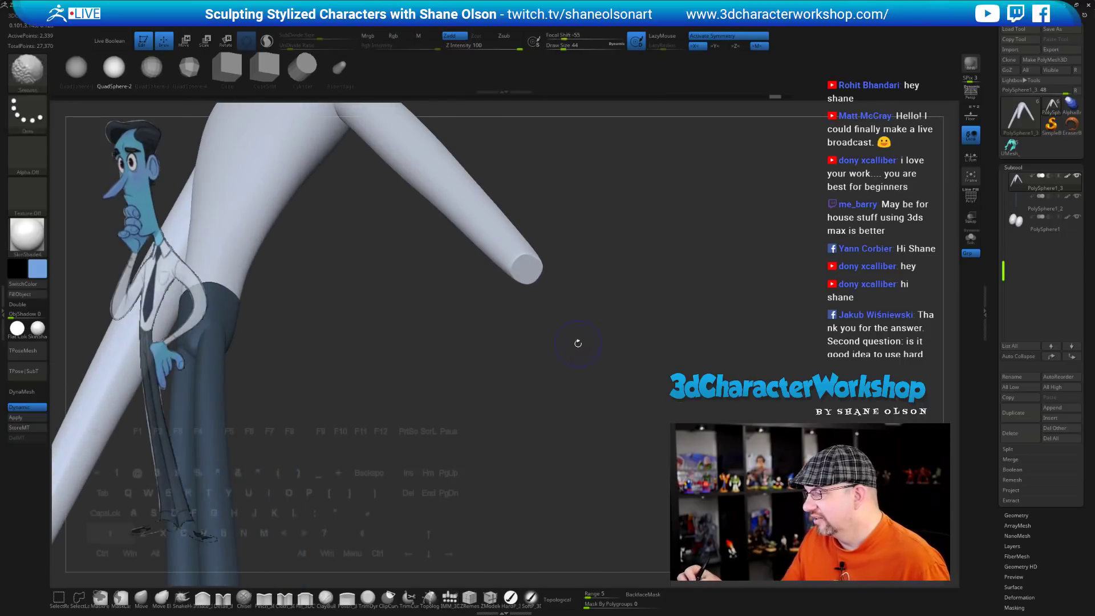
pyautogui.press('w')
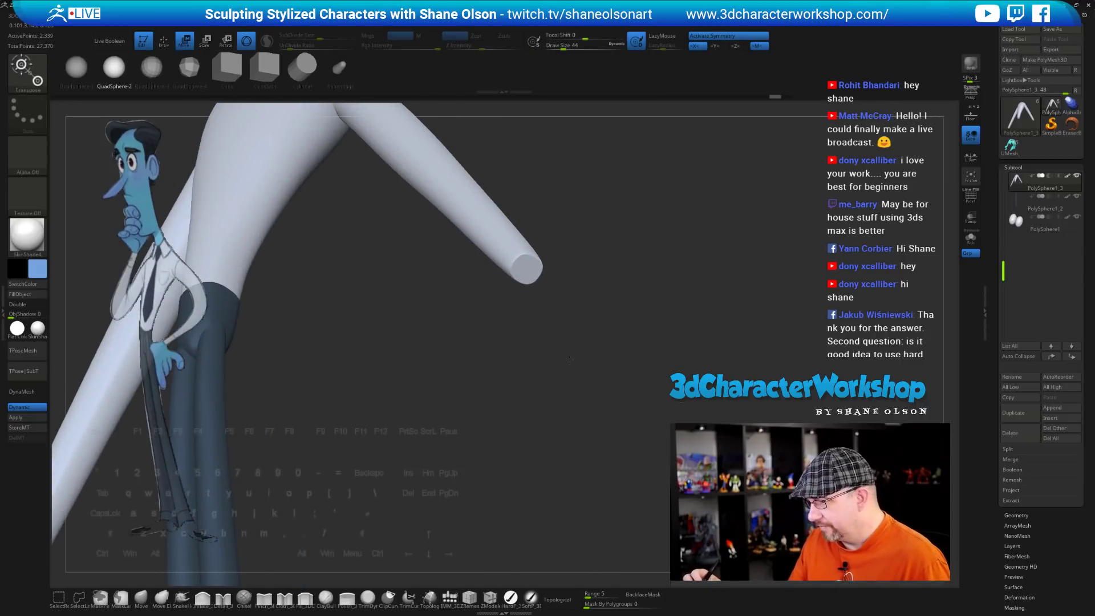
pyautogui.moveTo(580, 371); pyautogui.dragTo(592, 421)
pyautogui.press('q')
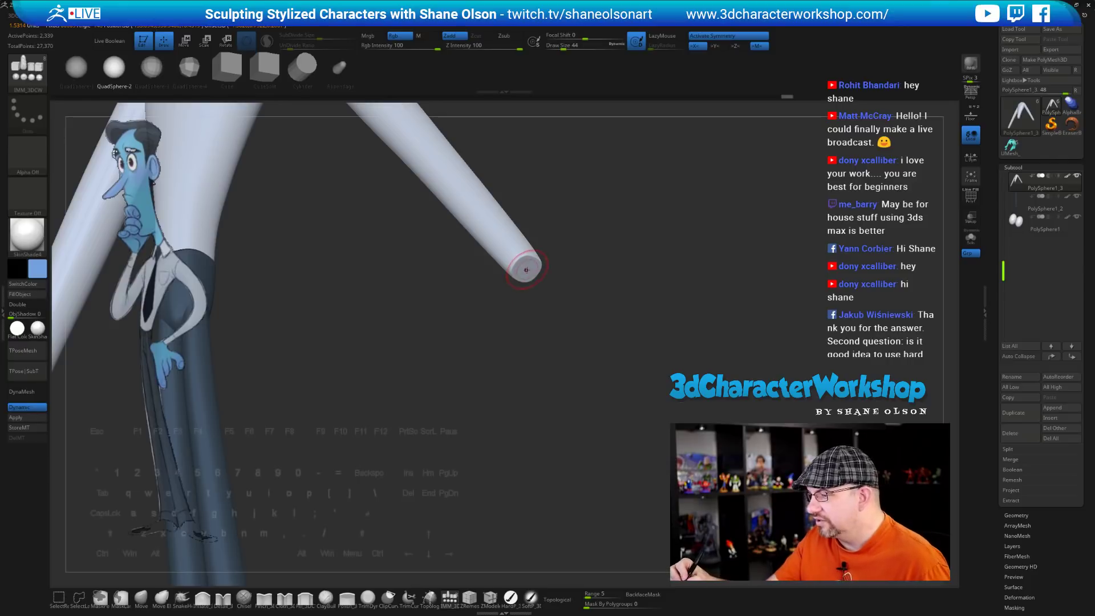
pyautogui.moveTo(526, 269); pyautogui.dragTo(533, 303)
pyautogui.moveTo(578, 416)
pyautogui.mouseDown()
pyautogui.moveTo(540, 449)
pyautogui.moveTo(592, 436)
pyautogui.moveTo(577, 456)
pyautogui.moveTo(598, 438)
pyautogui.mouseUp()
pyautogui.hotkey('shift', 'f')
# Try to scale and flatten the hand spheres with the gizmo, and undo the attempts
pyautogui.press('e')
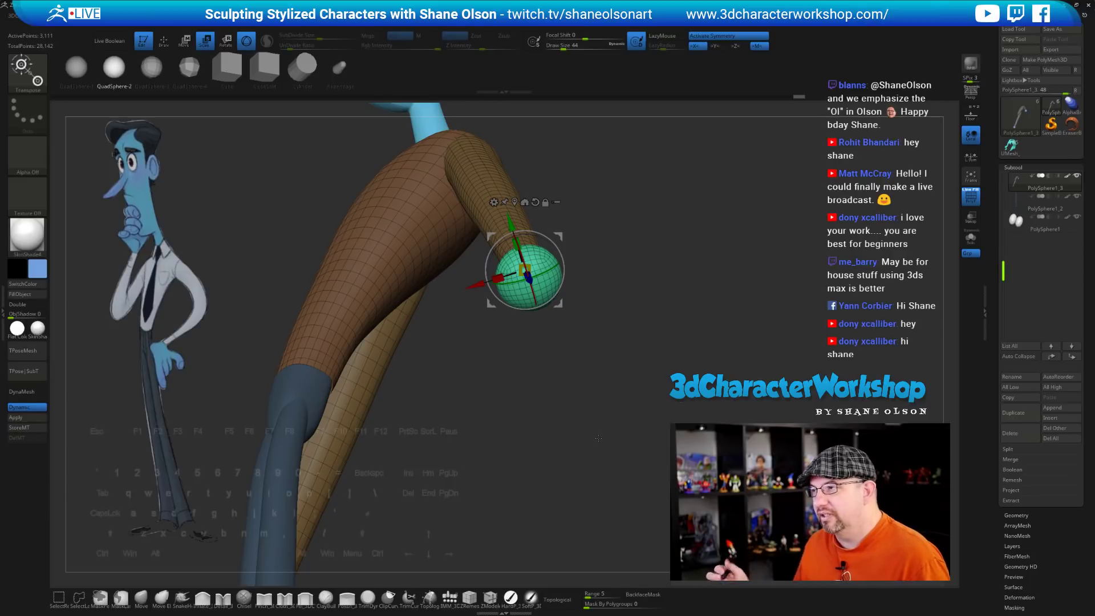
pyautogui.moveTo(599, 438); pyautogui.dragTo(542, 481)
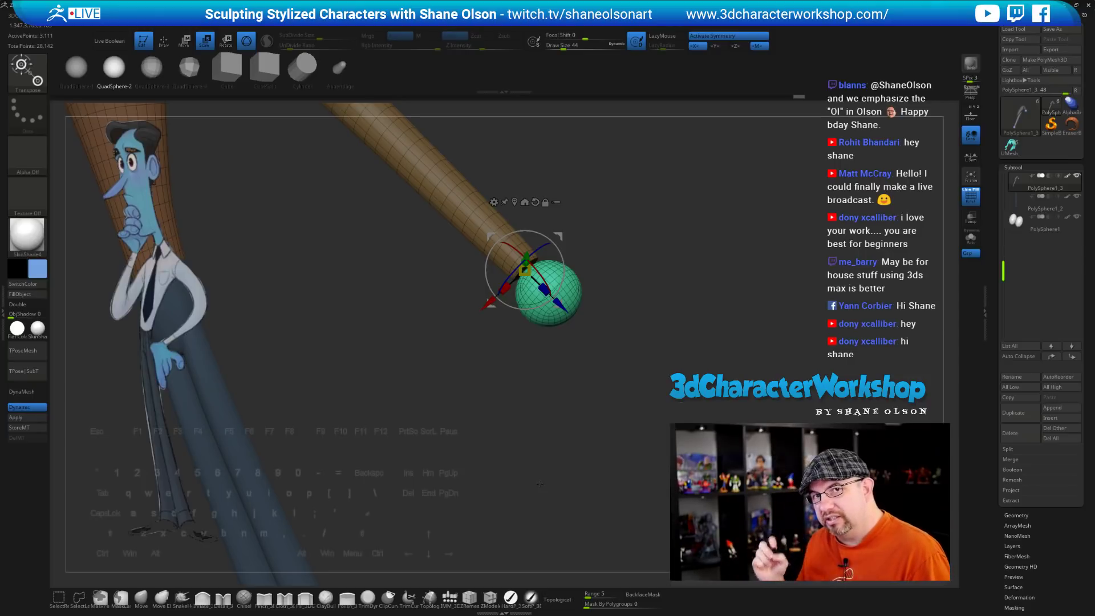
pyautogui.moveTo(539, 484); pyautogui.dragTo(597, 461)
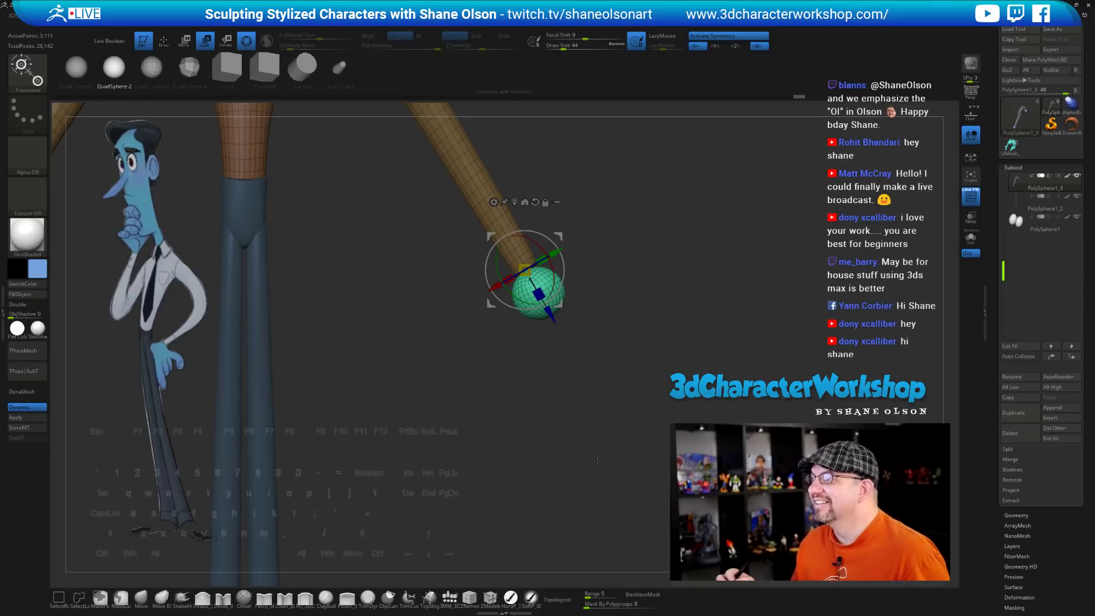
pyautogui.moveTo(563, 455)
pyautogui.mouseDown()
pyautogui.moveTo(558, 437)
pyautogui.moveTo(576, 423)
pyautogui.moveTo(576, 437)
pyautogui.mouseUp()
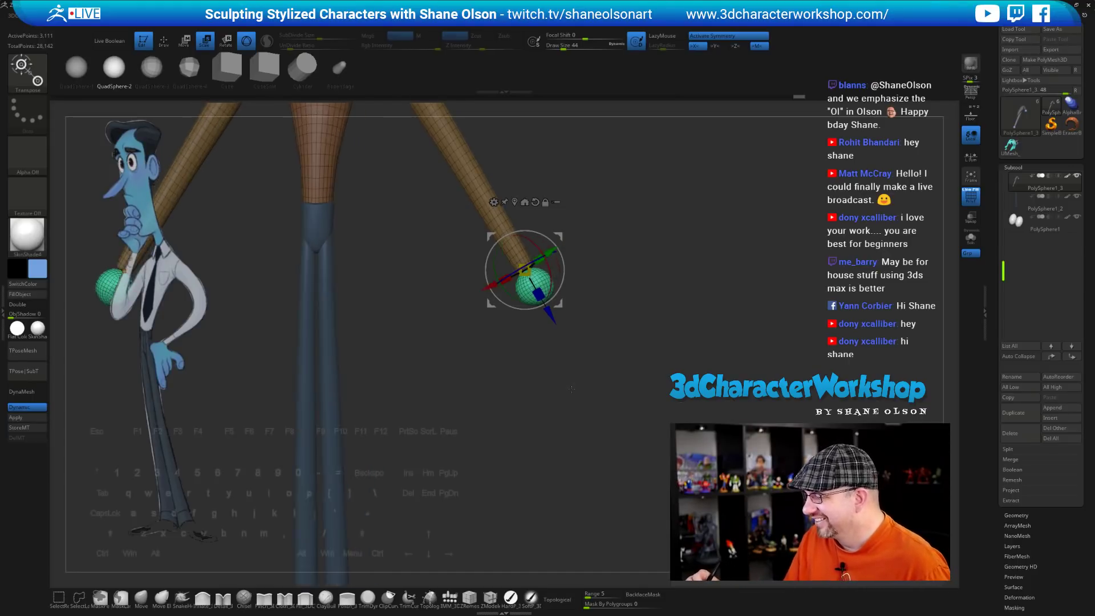
pyautogui.moveTo(525, 269)
pyautogui.mouseDown()
pyautogui.moveTo(557, 249)
pyautogui.moveTo(538, 261)
pyautogui.mouseUp()
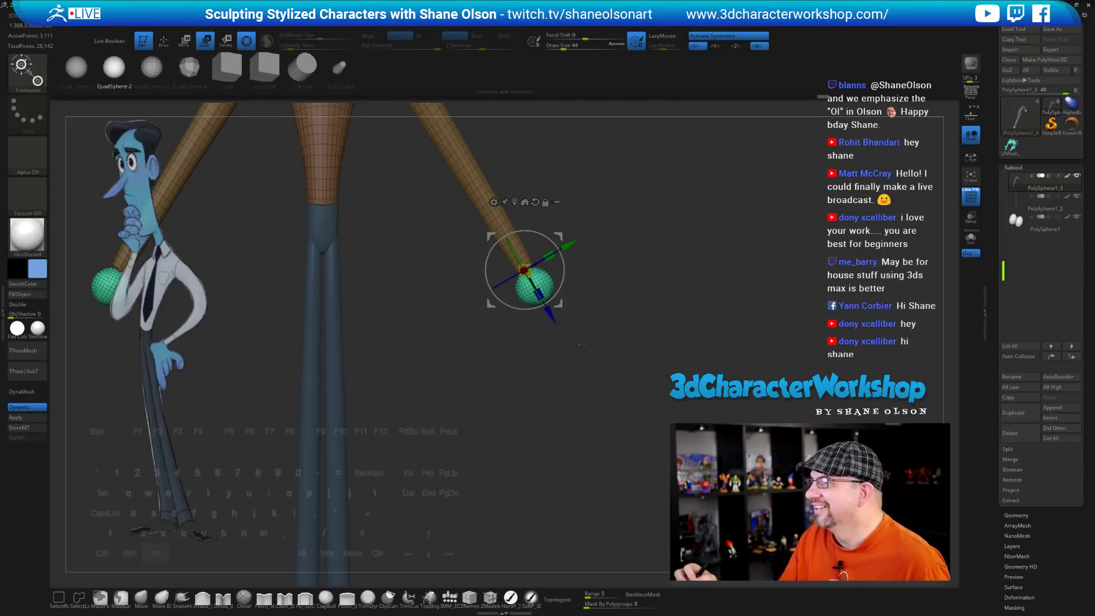
pyautogui.moveTo(582, 345); pyautogui.dragTo(583, 382)
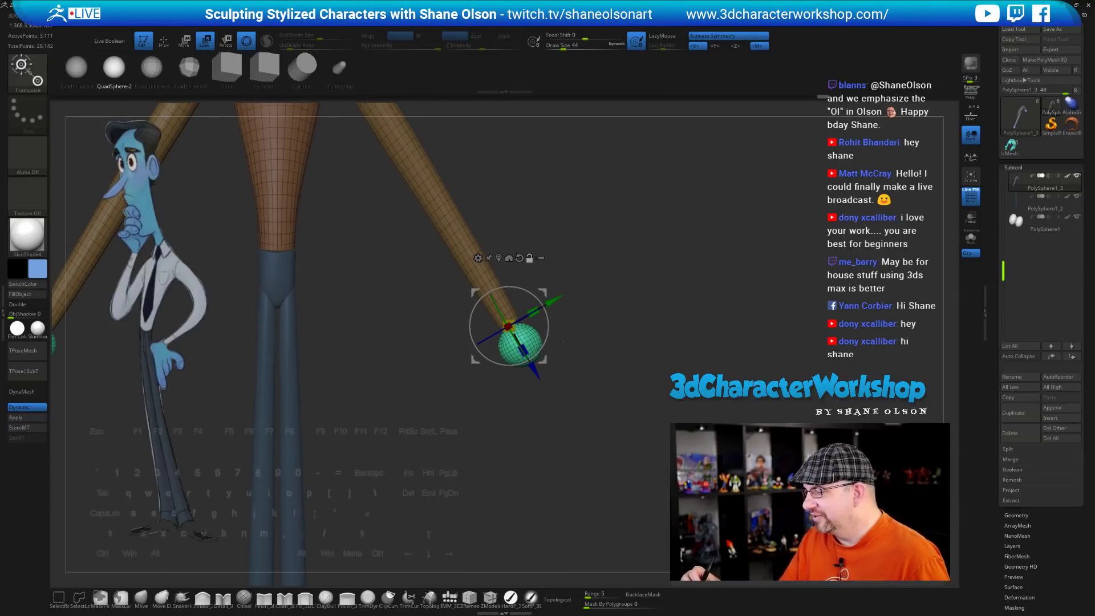
pyautogui.moveTo(535, 312); pyautogui.dragTo(529, 315)
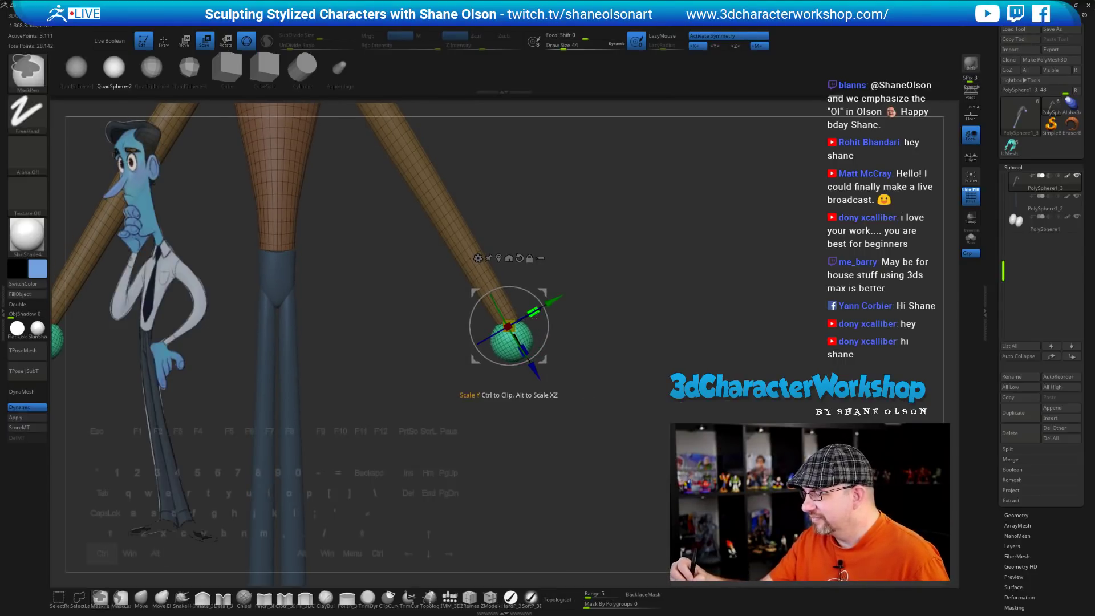
pyautogui.hotkey('ctrl', 'z')
pyautogui.keyDown('alt'); pyautogui.moveTo(563, 378); pyautogui.dragTo(563, 408); pyautogui.keyUp('alt')
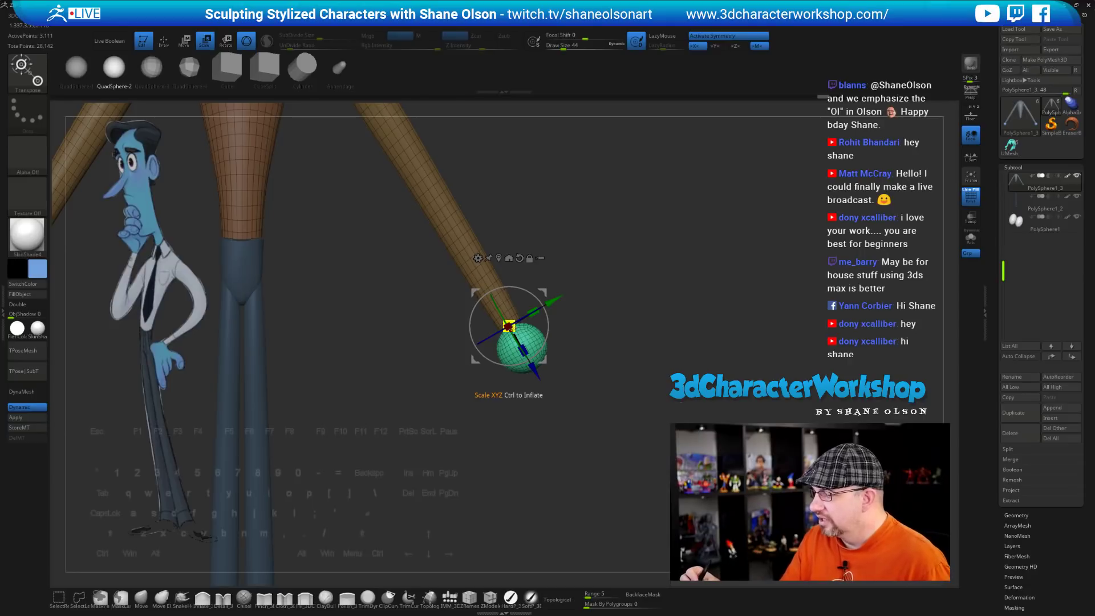
pyautogui.moveTo(533, 312); pyautogui.dragTo(557, 396)
pyautogui.hotkey('ctrl', 'z')
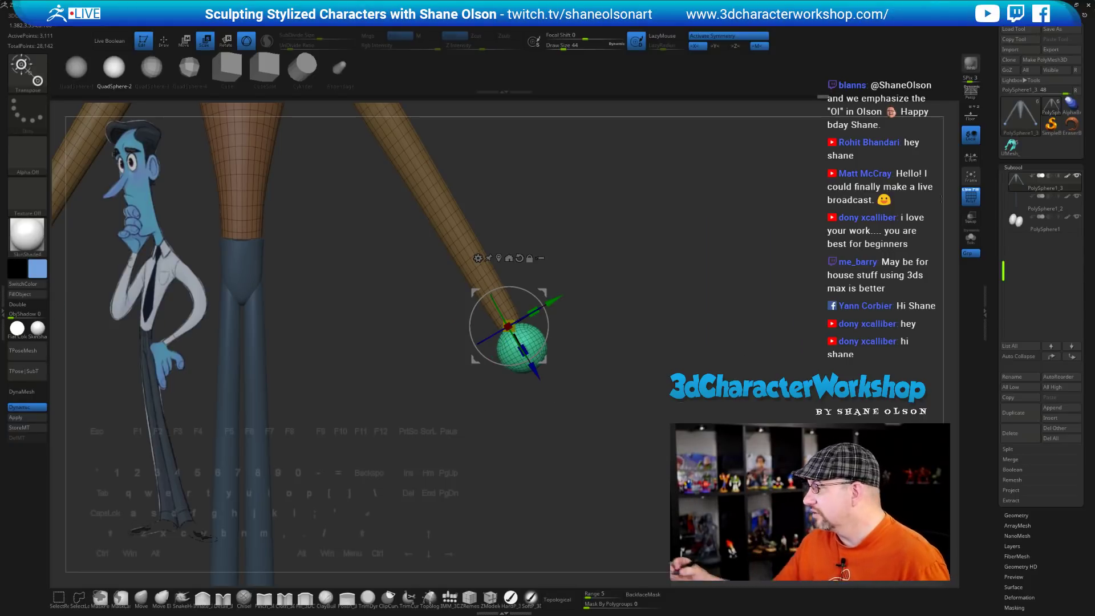
# Turn on Local Symmetry and flatten both hand spheres to about half their thickness along the gizmo's Y axis
pyautogui.click(972, 158)
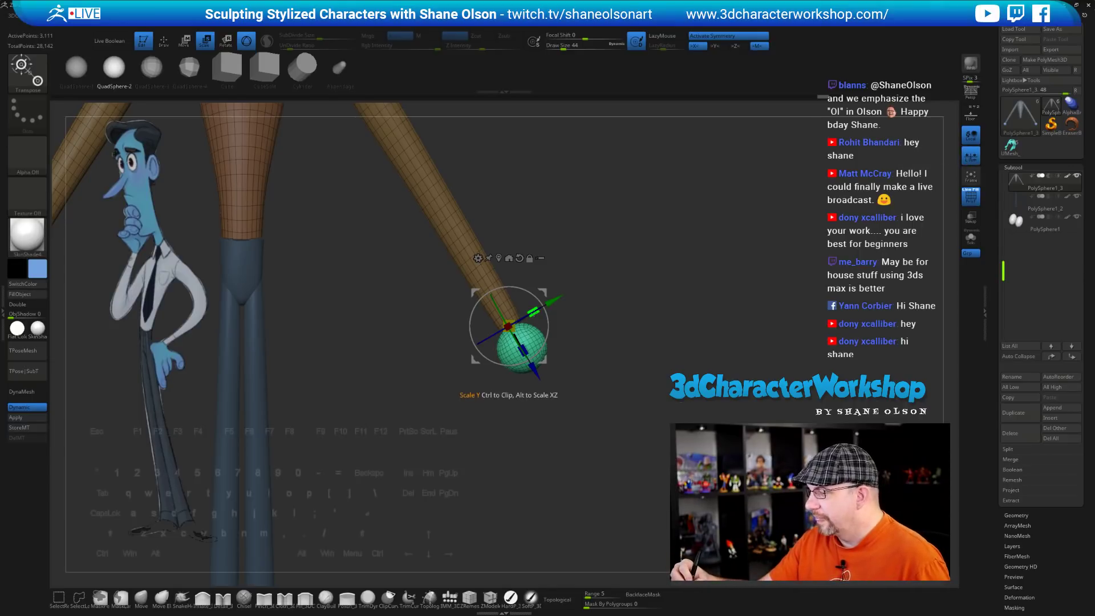
pyautogui.moveTo(533, 312); pyautogui.dragTo(442, 419)
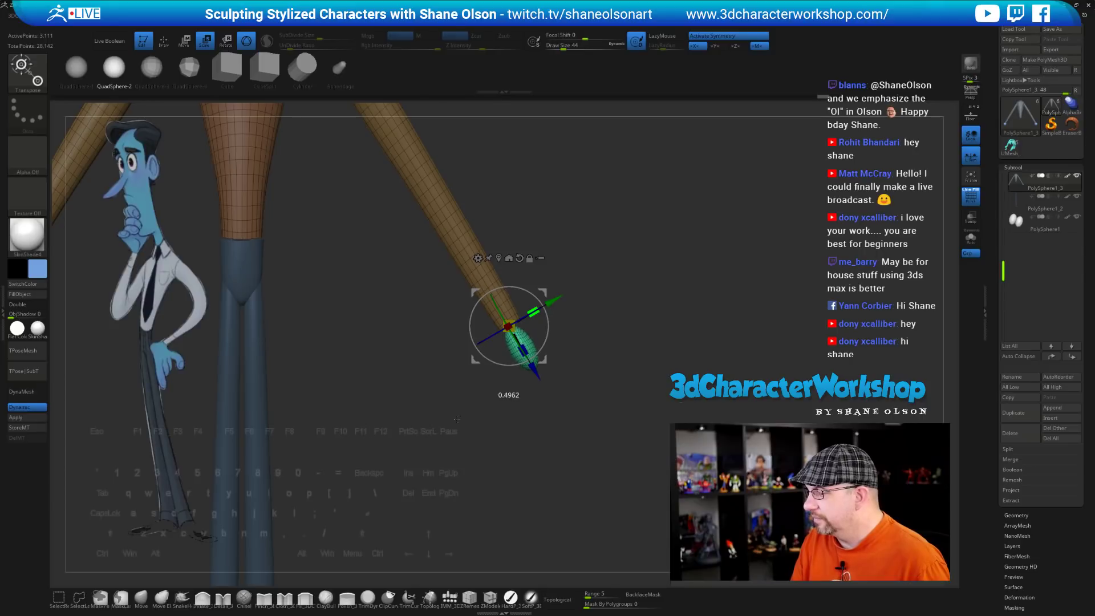
pyautogui.moveTo(551, 445)
pyautogui.mouseDown()
pyautogui.moveTo(436, 447)
pyautogui.moveTo(582, 450)
pyautogui.moveTo(485, 450)
pyautogui.moveTo(514, 454)
pyautogui.mouseUp()
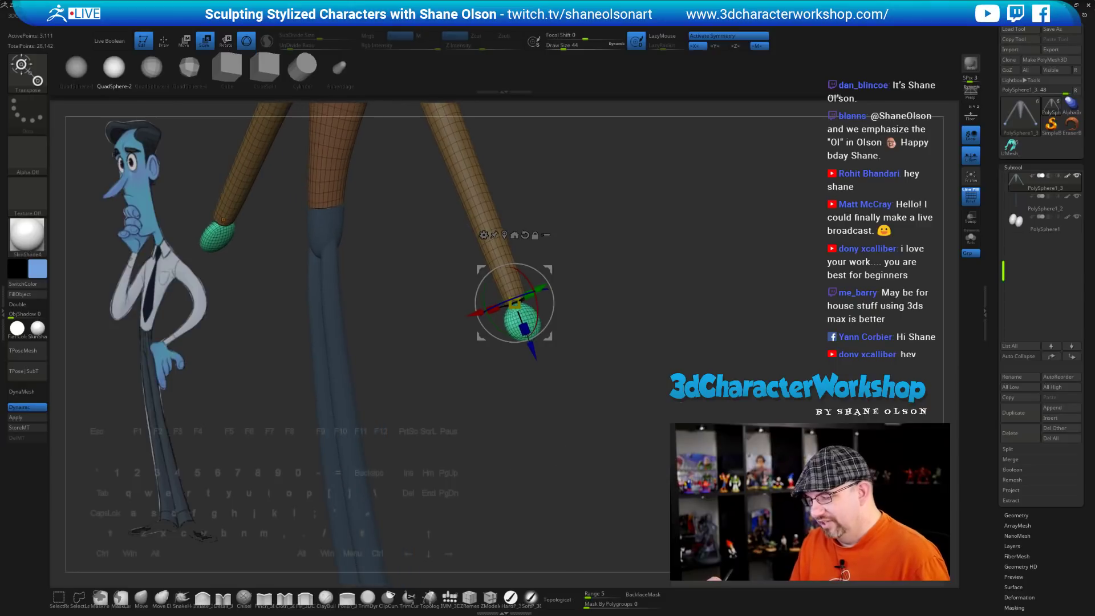
# Switch to the Move brush with a draw size of 149 and check the hands' proportions from several angles
pyautogui.click(142, 598)
pyautogui.press('s')
pyautogui.moveTo(567, 405); pyautogui.dragTo(575, 406)
pyautogui.keyDown('alt'); pyautogui.moveTo(597, 366); pyautogui.dragTo(550, 434); pyautogui.keyUp('alt')
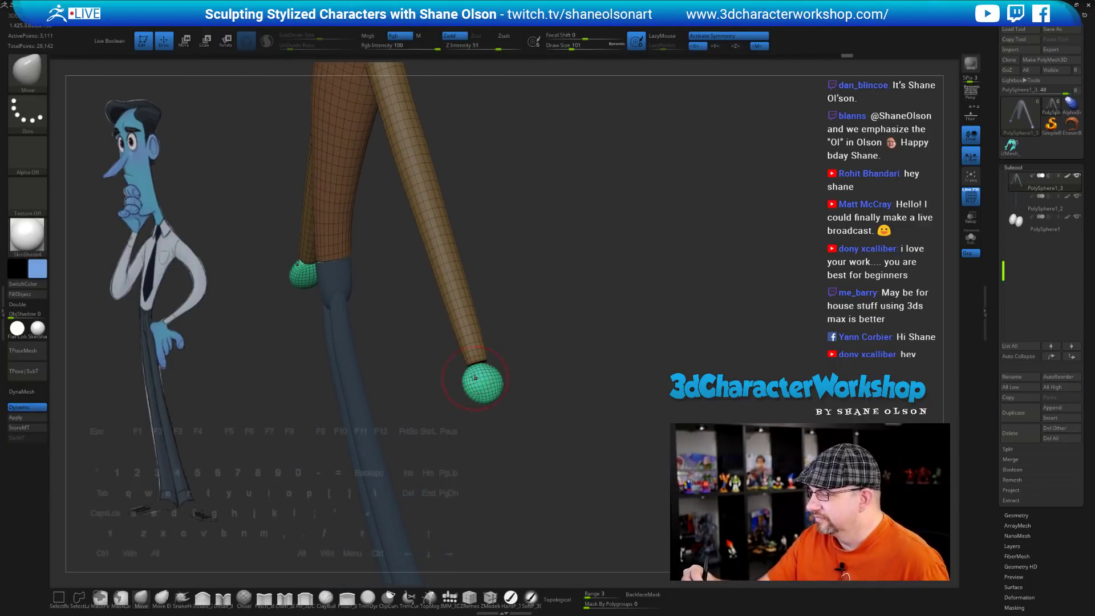
pyautogui.moveTo(520, 393); pyautogui.dragTo(543, 426)
pyautogui.moveTo(546, 385); pyautogui.dragTo(538, 391)
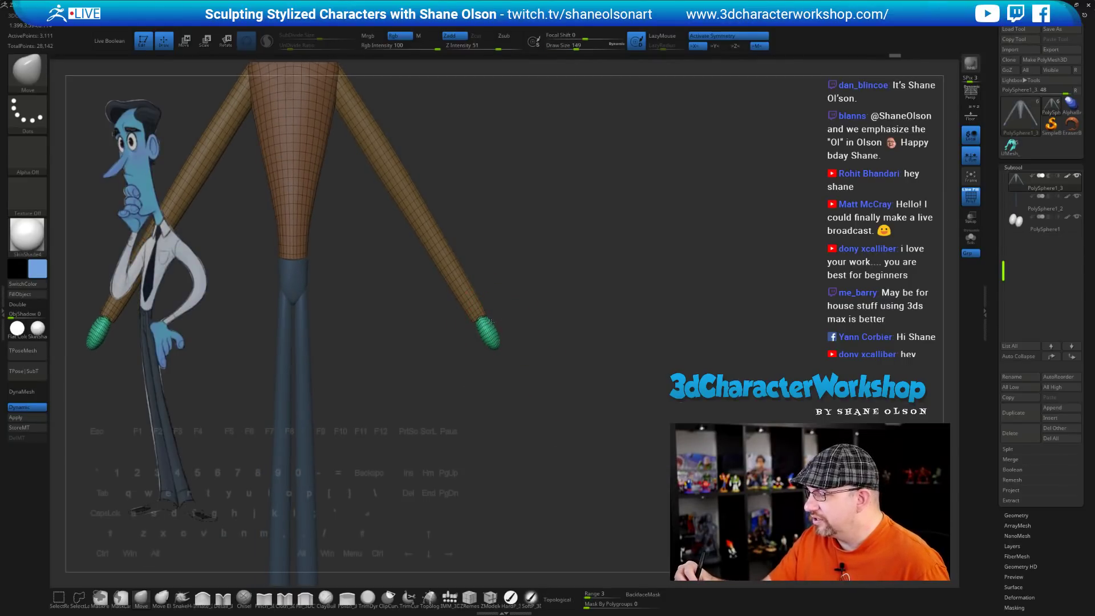
pyautogui.moveTo(538, 436); pyautogui.dragTo(538, 423)
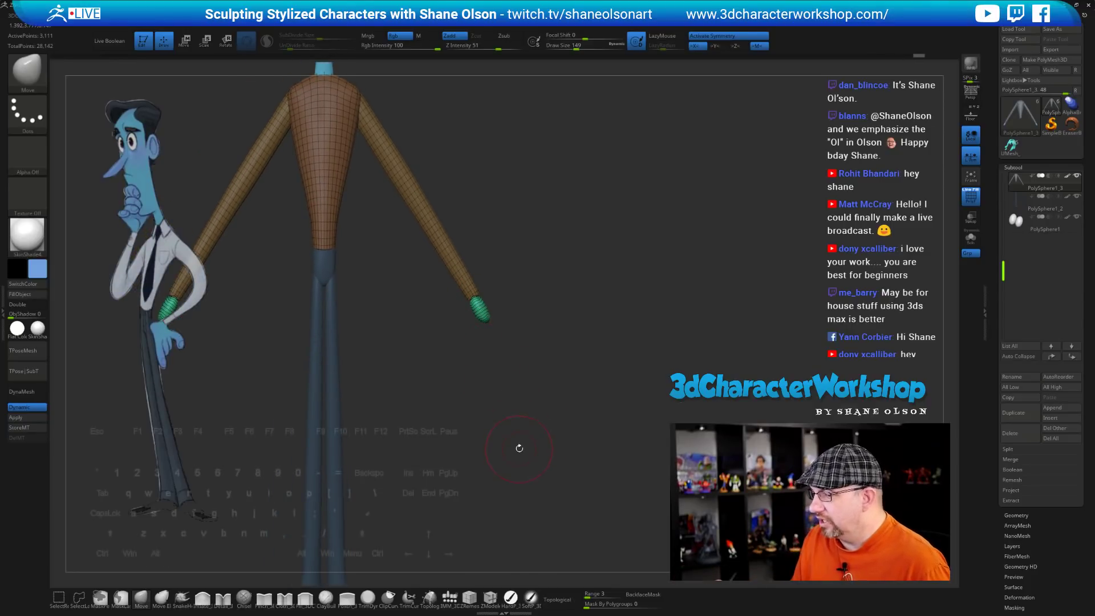
pyautogui.moveTo(521, 445); pyautogui.dragTo(542, 459)
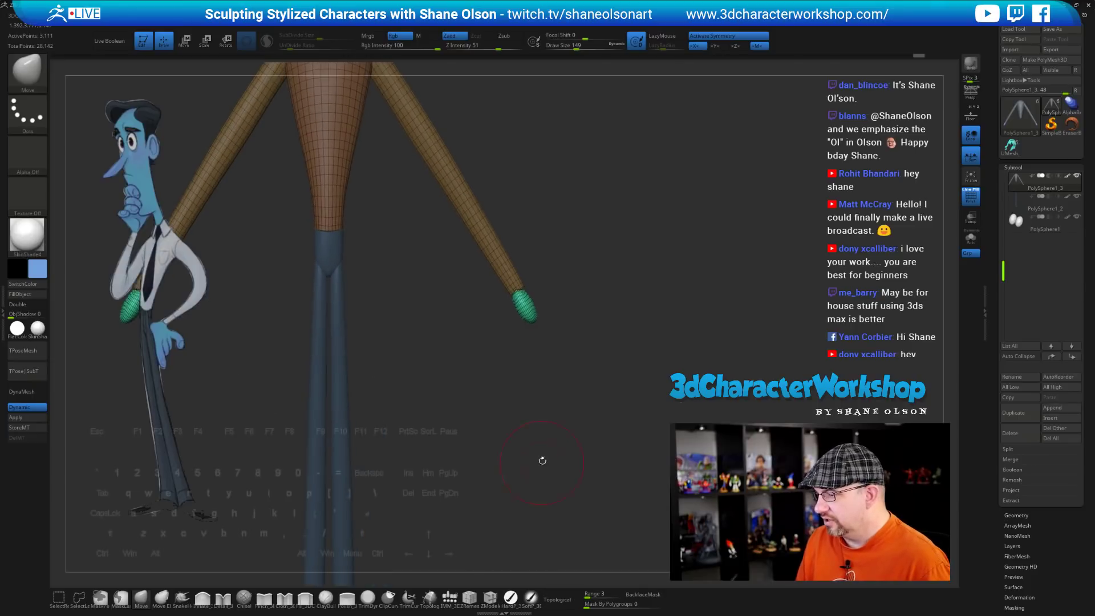
# Scale both flattened hands up uniformly to about 1.21 around the wrists and return to the Move brush
pyautogui.press('e')
pyautogui.moveTo(517, 292); pyautogui.dragTo(526, 266)
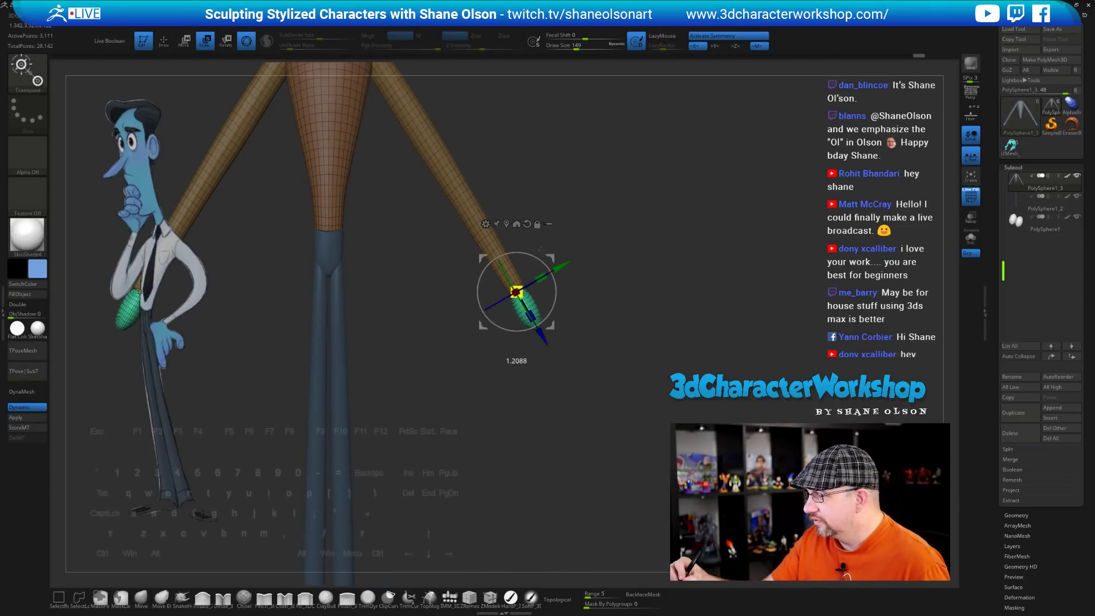
pyautogui.moveTo(598, 397); pyautogui.dragTo(565, 399)
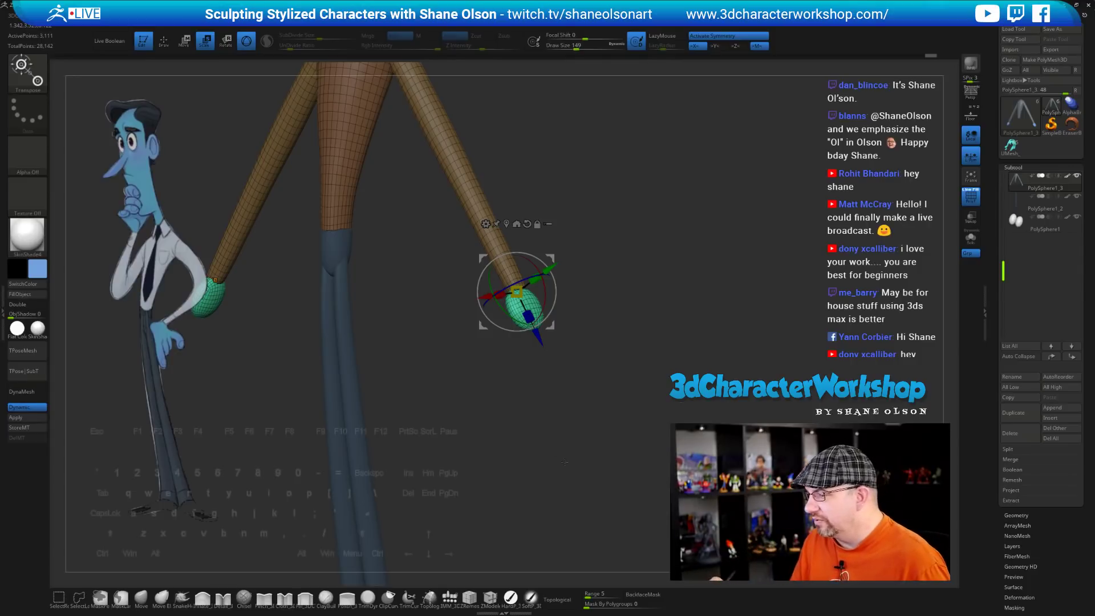
pyautogui.moveTo(576, 398); pyautogui.dragTo(570, 484)
pyautogui.moveTo(633, 426)
pyautogui.mouseDown()
pyautogui.moveTo(596, 446)
pyautogui.moveTo(608, 454)
pyautogui.moveTo(593, 461)
pyautogui.mouseUp()
pyautogui.press('q')
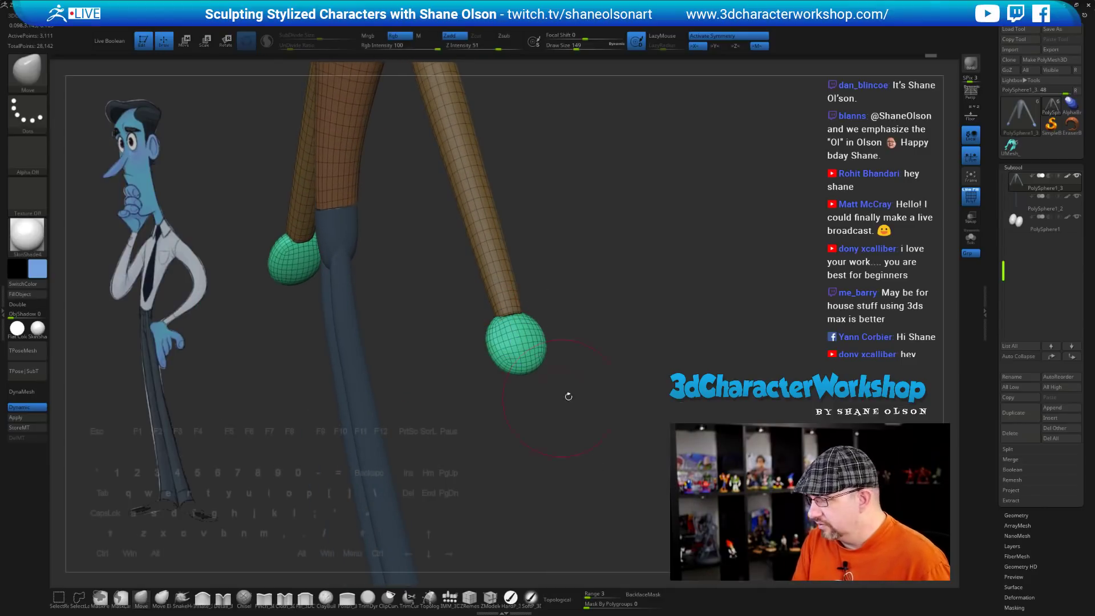
# Set the Move brush's draw size to 80 and adjust the wrist end of the hands where they meet the sleeves
pyautogui.moveTo(567, 395)
pyautogui.mouseDown()
pyautogui.moveTo(569, 417)
pyautogui.moveTo(502, 411)
pyautogui.moveTo(567, 403)
pyautogui.mouseUp()
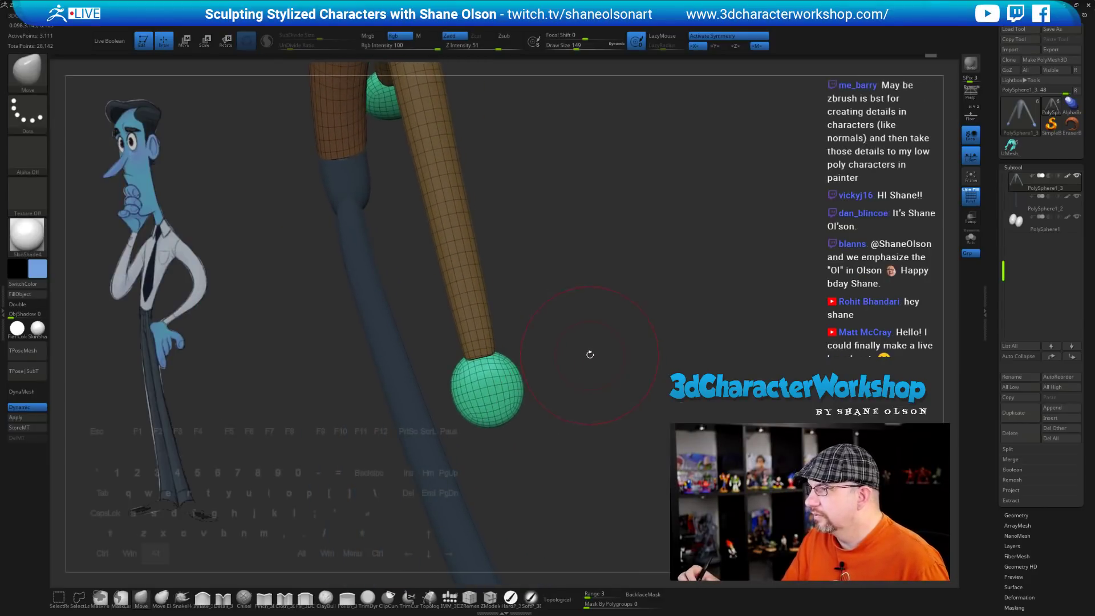
pyautogui.moveTo(587, 354); pyautogui.dragTo(548, 401)
pyautogui.press('s')
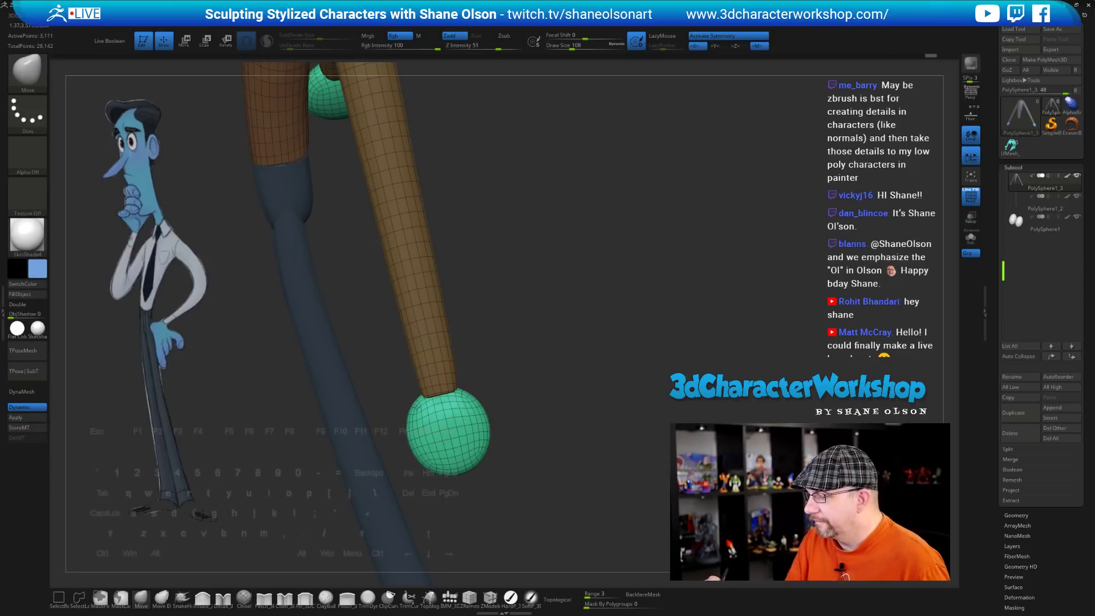
pyautogui.moveTo(537, 339)
pyautogui.mouseDown()
pyautogui.moveTo(514, 387)
pyautogui.moveTo(518, 374)
pyautogui.mouseUp()
pyautogui.press('s')
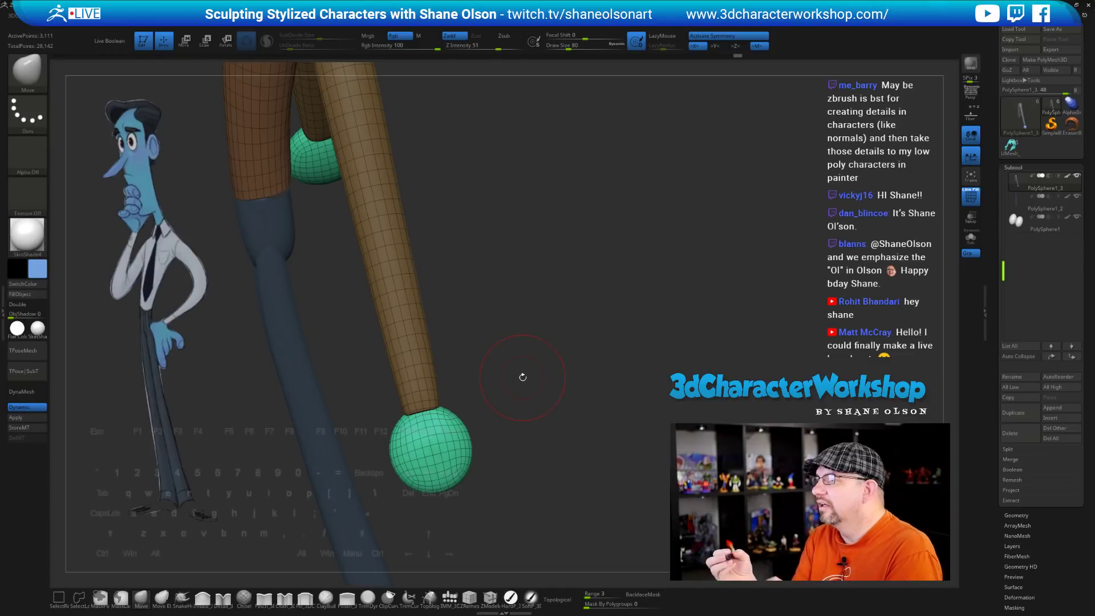
pyautogui.press('s')
pyautogui.moveTo(543, 367); pyautogui.dragTo(541, 369)
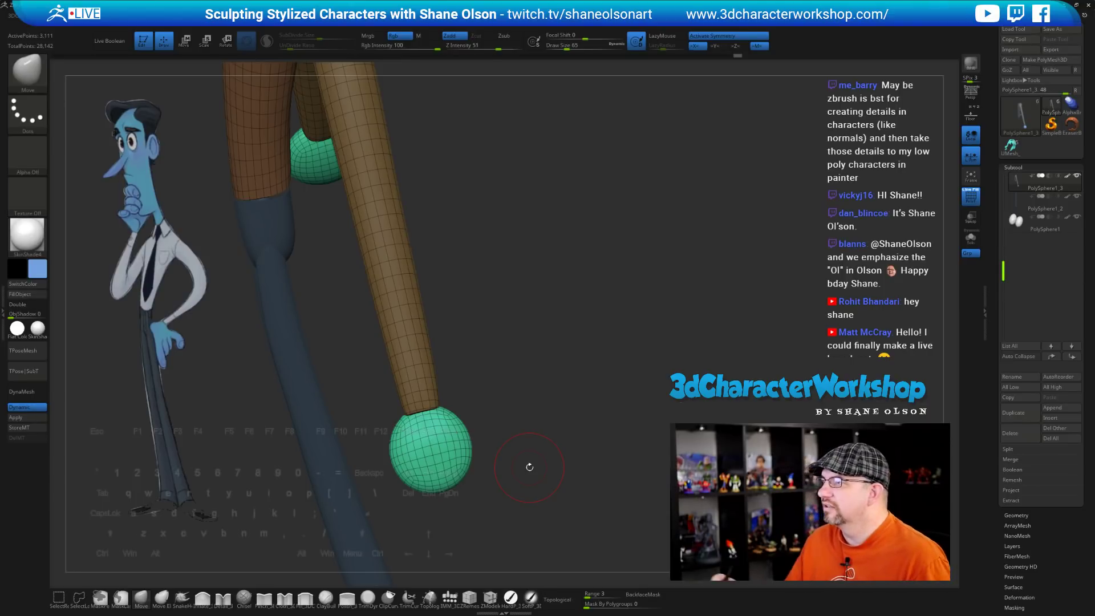
pyautogui.moveTo(476, 414)
pyautogui.keyDown('alt'); pyautogui.mouseDown()
pyautogui.moveTo(486, 395)
pyautogui.moveTo(633, 399)
pyautogui.mouseUp(); pyautogui.keyUp('alt')
pyautogui.moveTo(434, 410); pyautogui.dragTo(431, 397)
pyautogui.moveTo(520, 399)
pyautogui.mouseDown()
pyautogui.moveTo(484, 387)
pyautogui.moveTo(435, 391)
pyautogui.moveTo(541, 391)
pyautogui.mouseUp()
pyautogui.press('s')
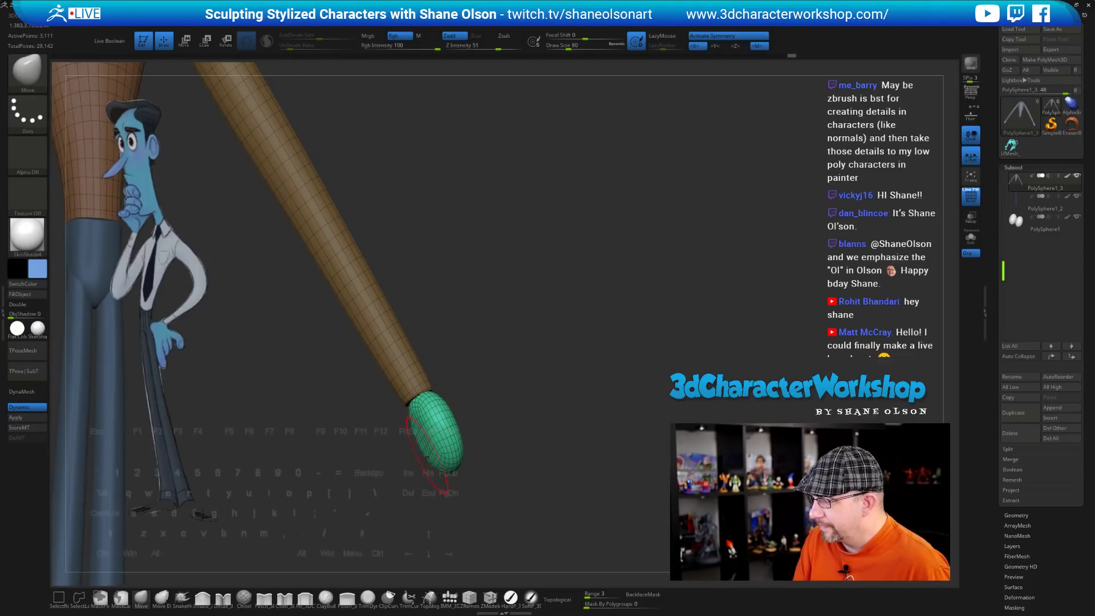
# Reshape the hands into squarer mitten forms using the Move brush at a draw size of 104, working from several angles
pyautogui.moveTo(515, 430); pyautogui.dragTo(495, 453)
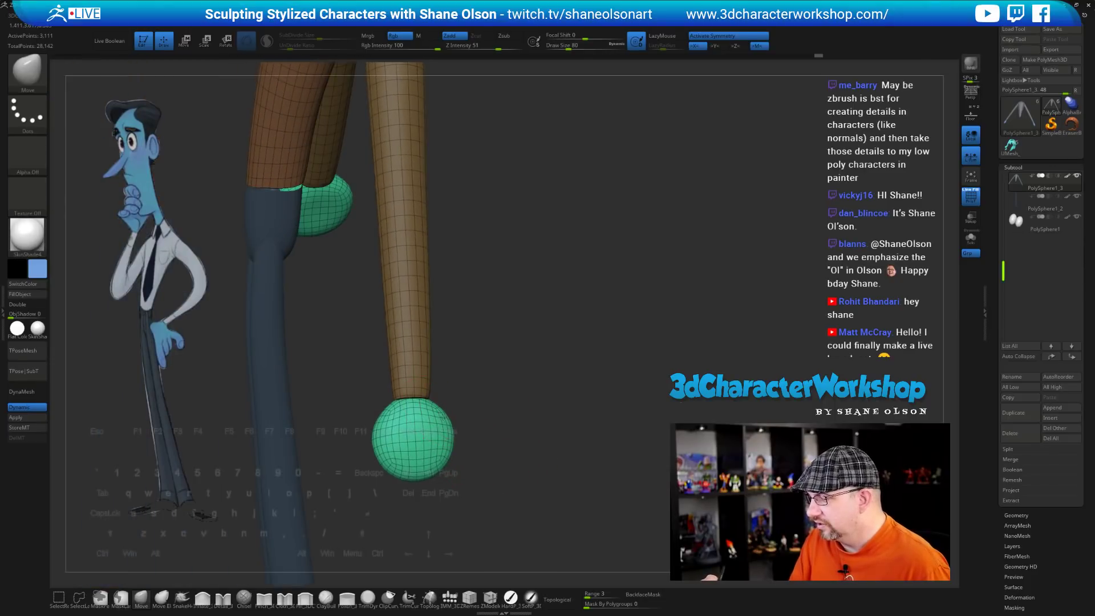
pyautogui.moveTo(449, 399)
pyautogui.mouseDown()
pyautogui.moveTo(458, 413)
pyautogui.moveTo(447, 459)
pyautogui.moveTo(391, 418)
pyautogui.moveTo(387, 442)
pyautogui.moveTo(496, 440)
pyautogui.moveTo(465, 404)
pyautogui.mouseUp()
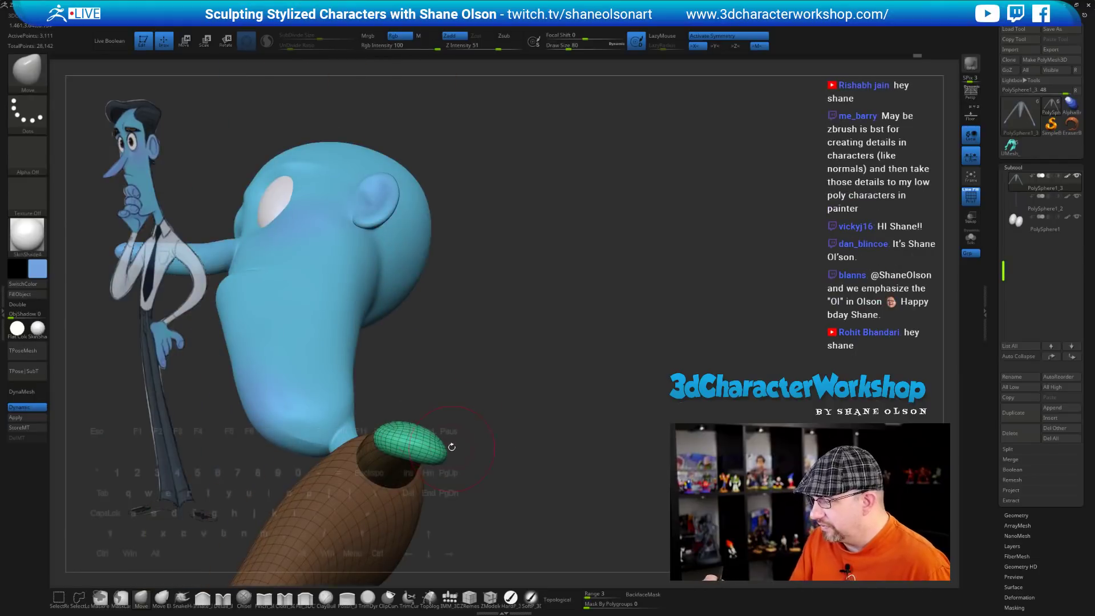
pyautogui.moveTo(452, 446); pyautogui.dragTo(399, 426)
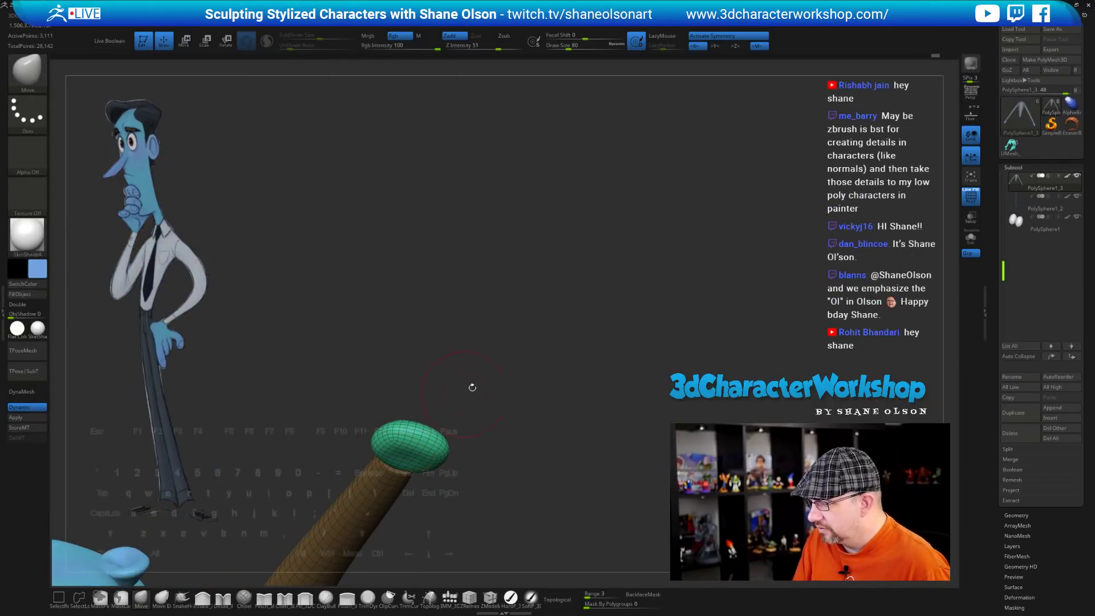
pyautogui.moveTo(473, 387)
pyautogui.keyDown('shift'); pyautogui.mouseDown()
pyautogui.moveTo(489, 449)
pyautogui.moveTo(520, 433)
pyautogui.moveTo(538, 456)
pyautogui.moveTo(535, 368)
pyautogui.mouseUp(); pyautogui.keyUp('shift')
pyautogui.moveTo(533, 438); pyautogui.dragTo(564, 413)
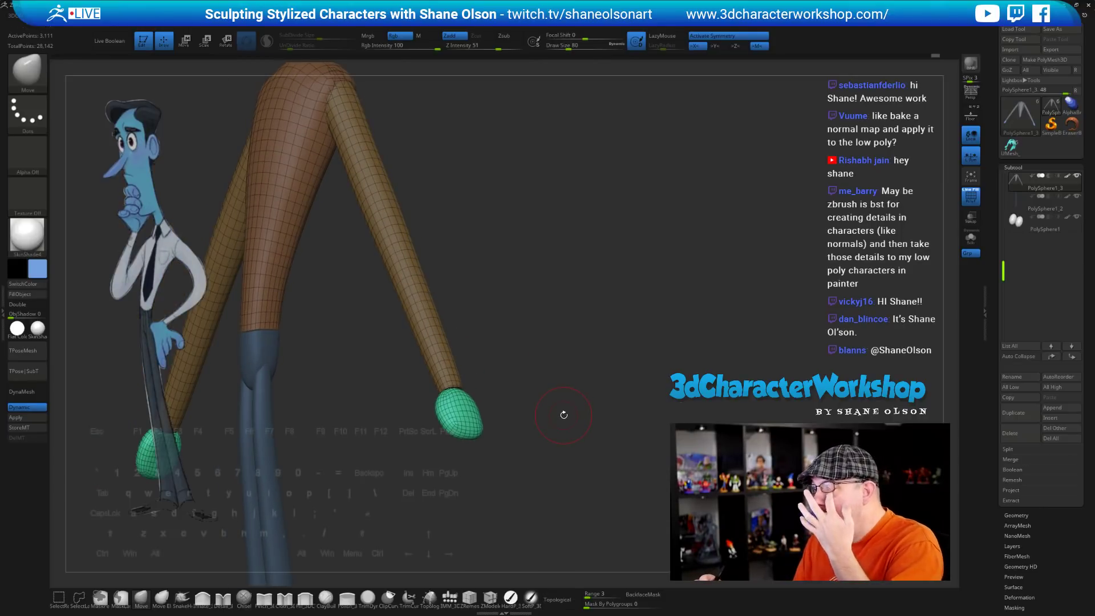
pyautogui.moveTo(525, 424)
pyautogui.mouseDown()
pyautogui.moveTo(536, 419)
pyautogui.moveTo(525, 461)
pyautogui.mouseUp()
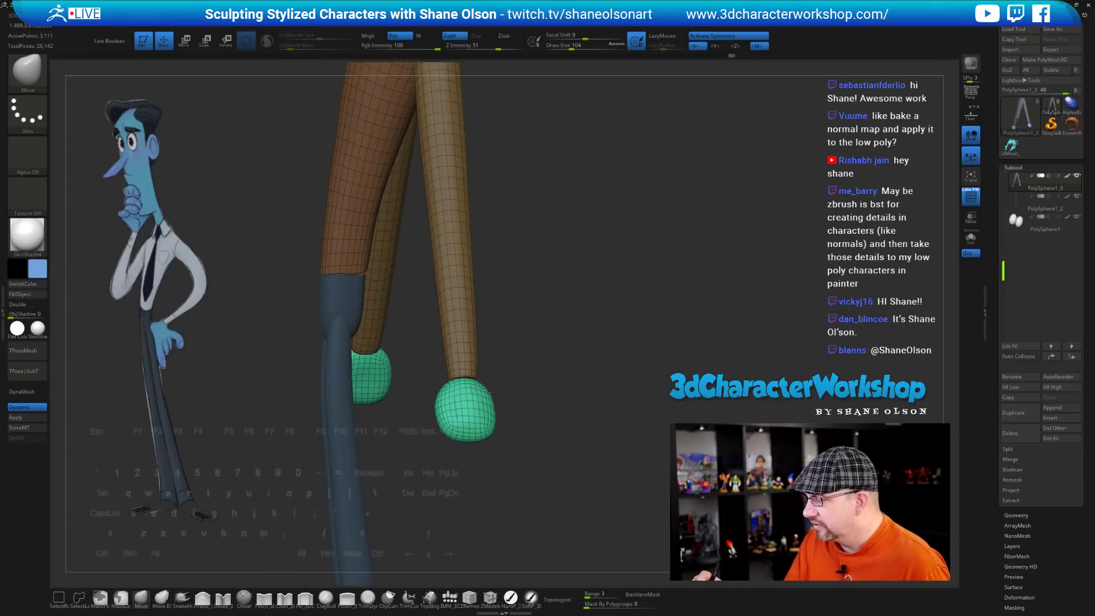
pyautogui.moveTo(488, 392); pyautogui.dragTo(521, 447)
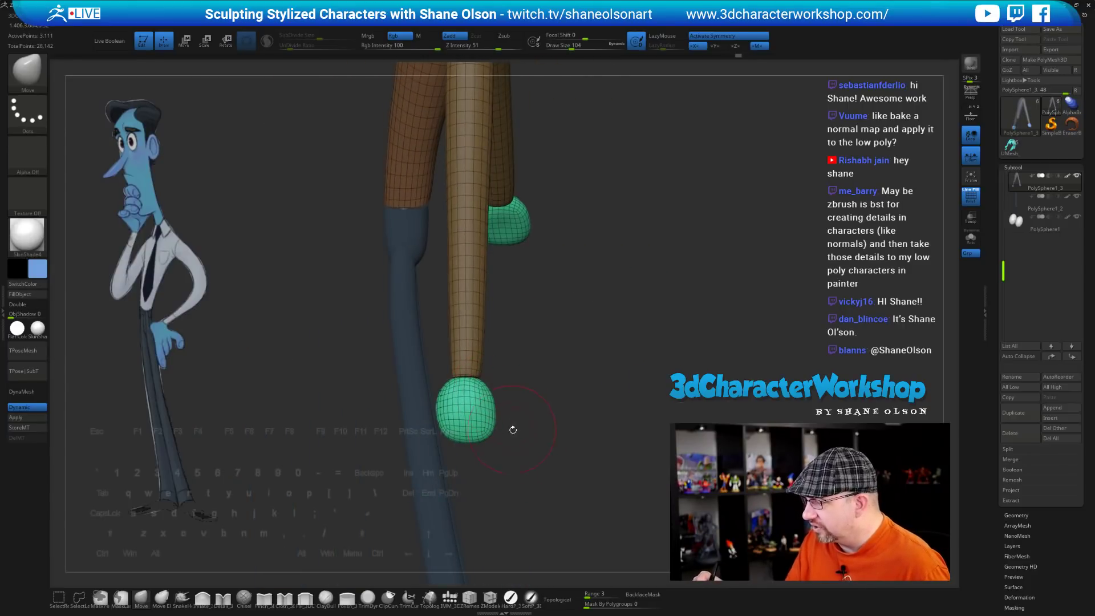
# Nudge the hands slightly along the gizmo's red axis to align them under the sleeves, and return to the Move brush
pyautogui.press('w')
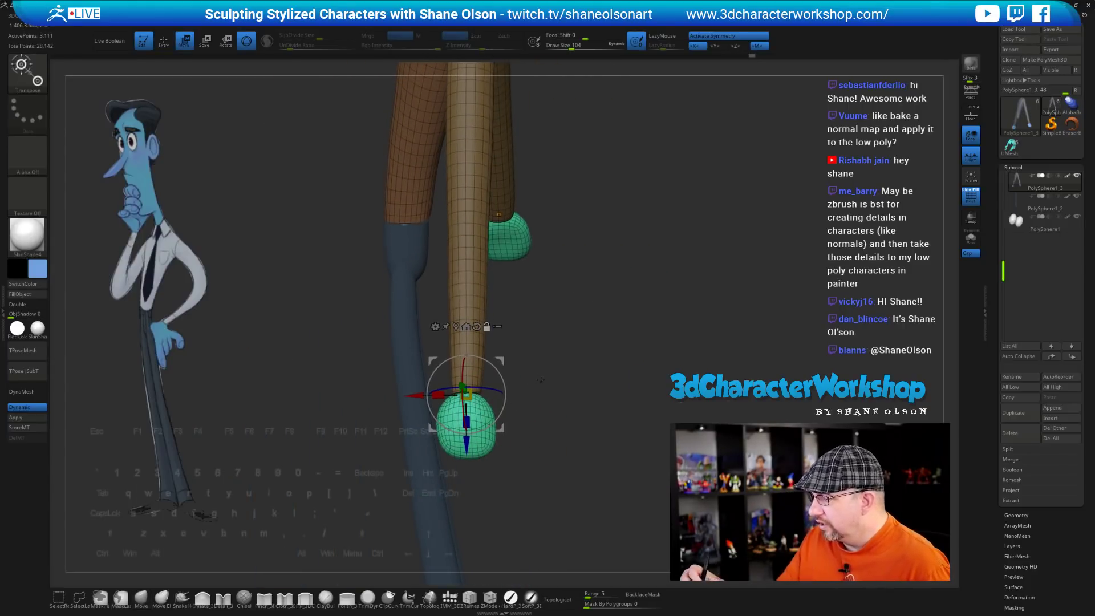
pyautogui.moveTo(540, 380); pyautogui.dragTo(558, 374)
pyautogui.moveTo(419, 395); pyautogui.dragTo(414, 395)
pyautogui.moveTo(534, 457); pyautogui.dragTo(546, 470)
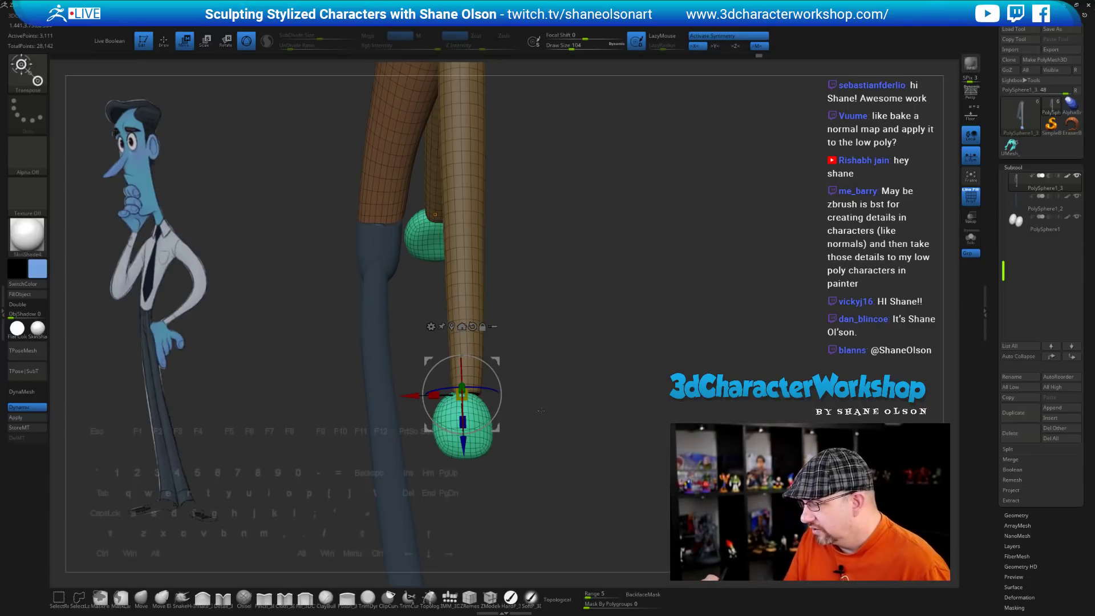
pyautogui.moveTo(541, 410); pyautogui.dragTo(554, 419)
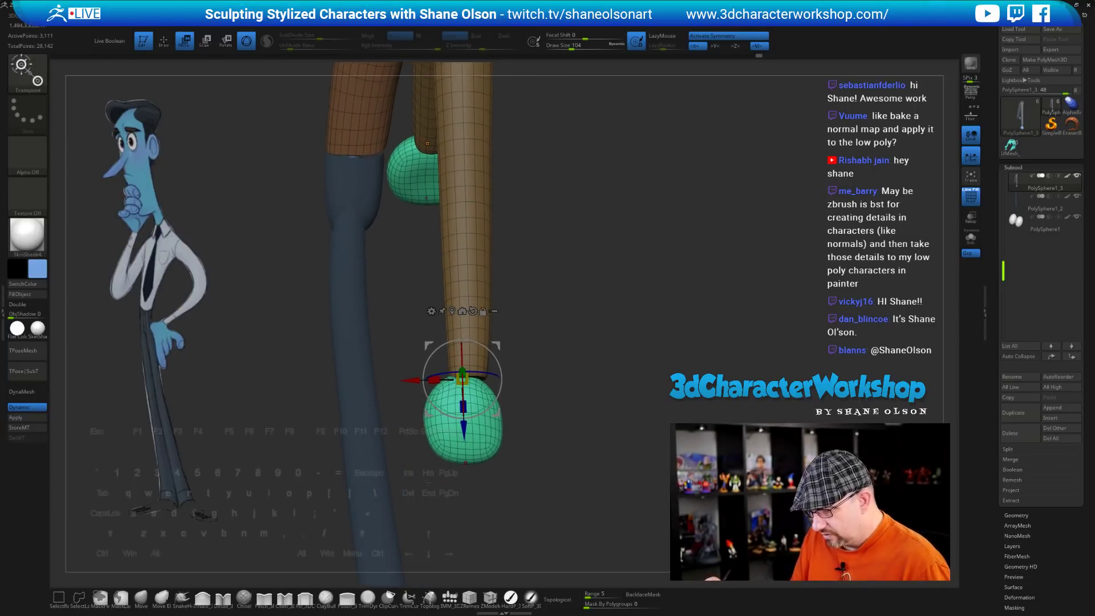
pyautogui.click(141, 597)
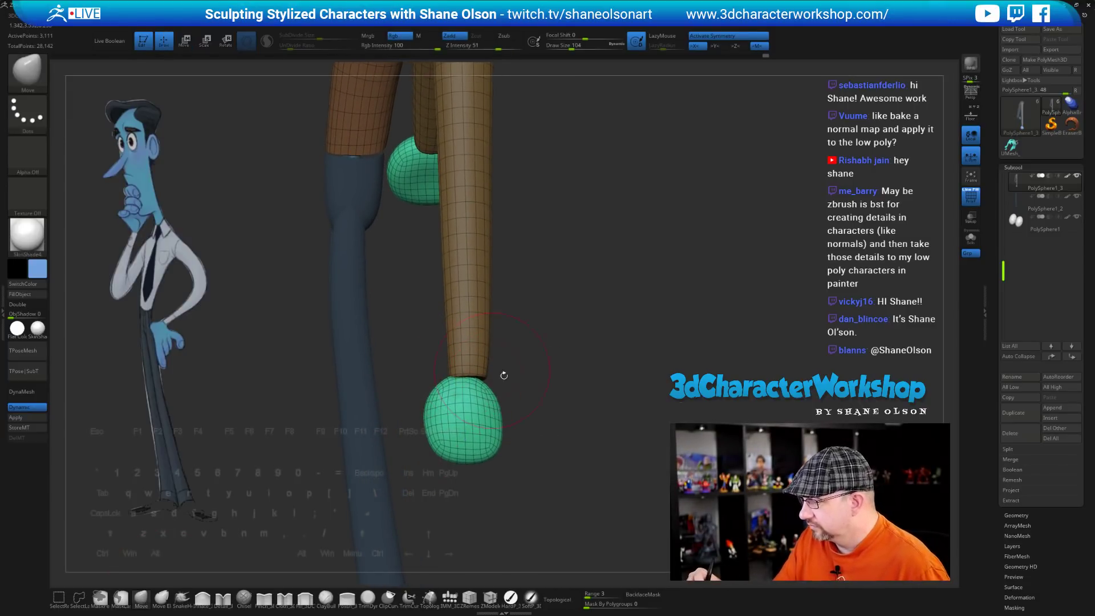
# Isolate the hand and refine its outline and wrist end using the Move brush at a draw size of 65
pyautogui.hotkey('ctrl', 'shift')
pyautogui.keyDown('ctrl'); pyautogui.keyDown('shift'); pyautogui.click(471, 402); pyautogui.keyUp('shift'); pyautogui.keyUp('ctrl')
pyautogui.moveTo(527, 399)
pyautogui.mouseDown()
pyautogui.moveTo(547, 388)
pyautogui.moveTo(527, 385)
pyautogui.mouseUp()
pyautogui.press('s')
pyautogui.moveTo(534, 402)
pyautogui.mouseDown()
pyautogui.moveTo(539, 412)
pyautogui.moveTo(522, 419)
pyautogui.mouseUp()
pyautogui.moveTo(528, 365); pyautogui.dragTo(493, 381)
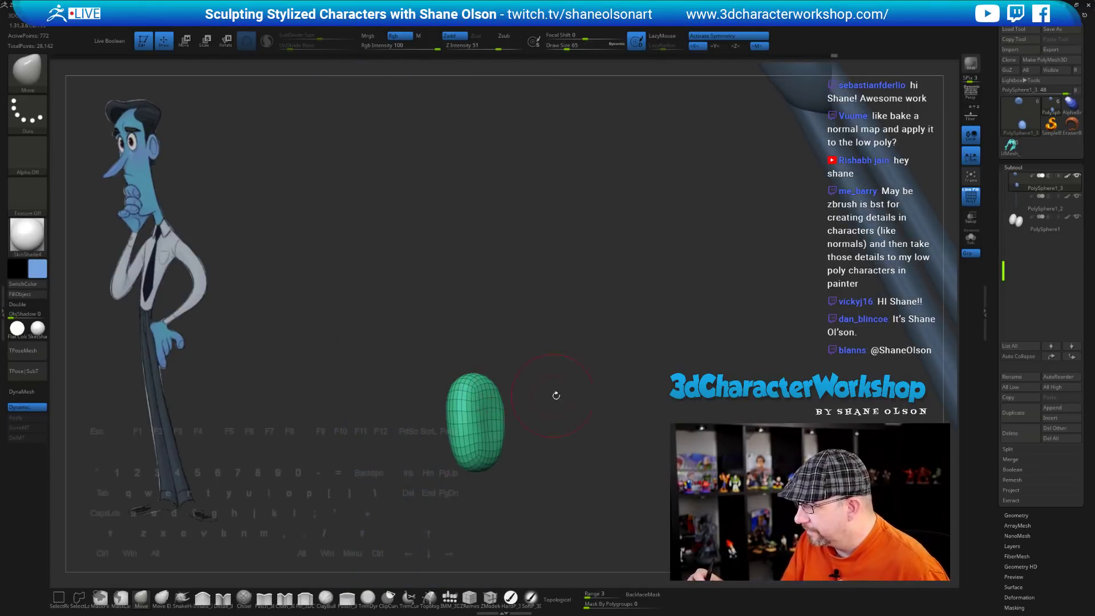
pyautogui.moveTo(556, 395)
pyautogui.mouseDown()
pyautogui.moveTo(631, 371)
pyautogui.moveTo(625, 325)
pyautogui.moveTo(594, 354)
pyautogui.moveTo(589, 406)
pyautogui.mouseUp()
# Adjust the position and scale of the hands at the sleeve ends with the transform gizmo
pyautogui.press('w')
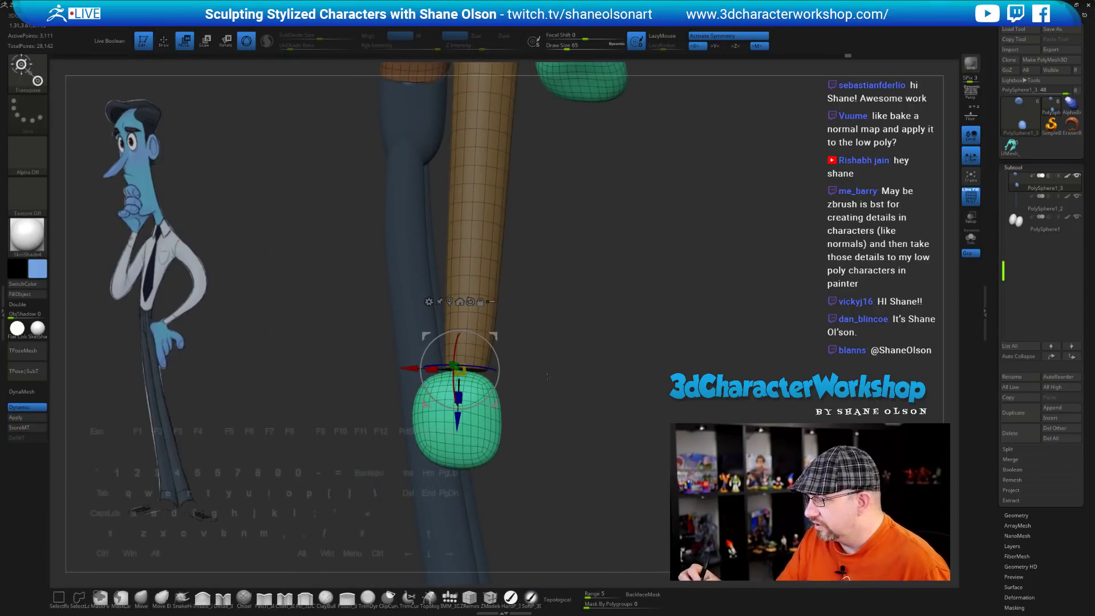
pyautogui.moveTo(547, 377); pyautogui.dragTo(570, 368)
pyautogui.moveTo(495, 336); pyautogui.dragTo(495, 329)
pyautogui.moveTo(538, 394)
pyautogui.mouseDown()
pyautogui.moveTo(607, 407)
pyautogui.moveTo(533, 394)
pyautogui.mouseUp()
pyautogui.moveTo(459, 365); pyautogui.dragTo(469, 384)
pyautogui.keyDown('alt'); pyautogui.moveTo(555, 442); pyautogui.dragTo(595, 393); pyautogui.keyUp('alt')
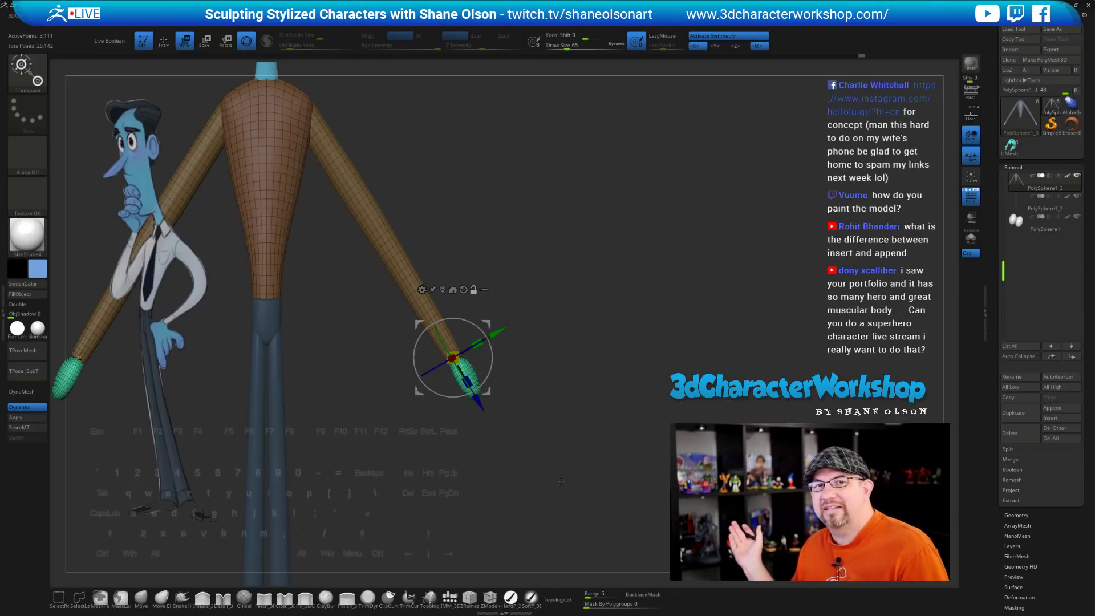
# Refine the shape of the hands with the Move brush at draw sizes of 97 and 44
pyautogui.moveTo(616, 464); pyautogui.dragTo(542, 463)
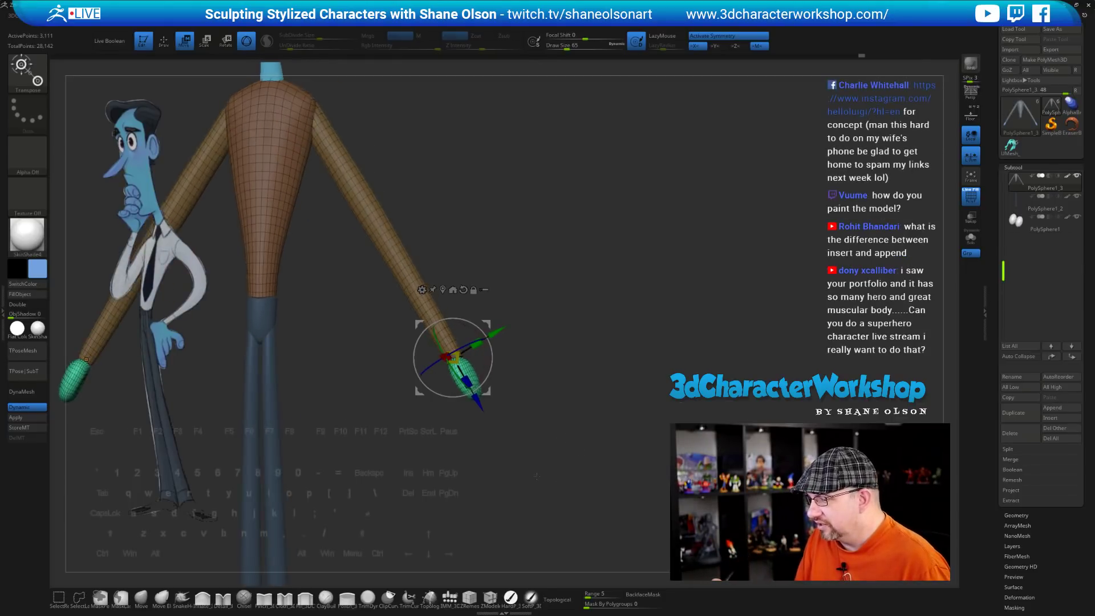
pyautogui.click(140, 597)
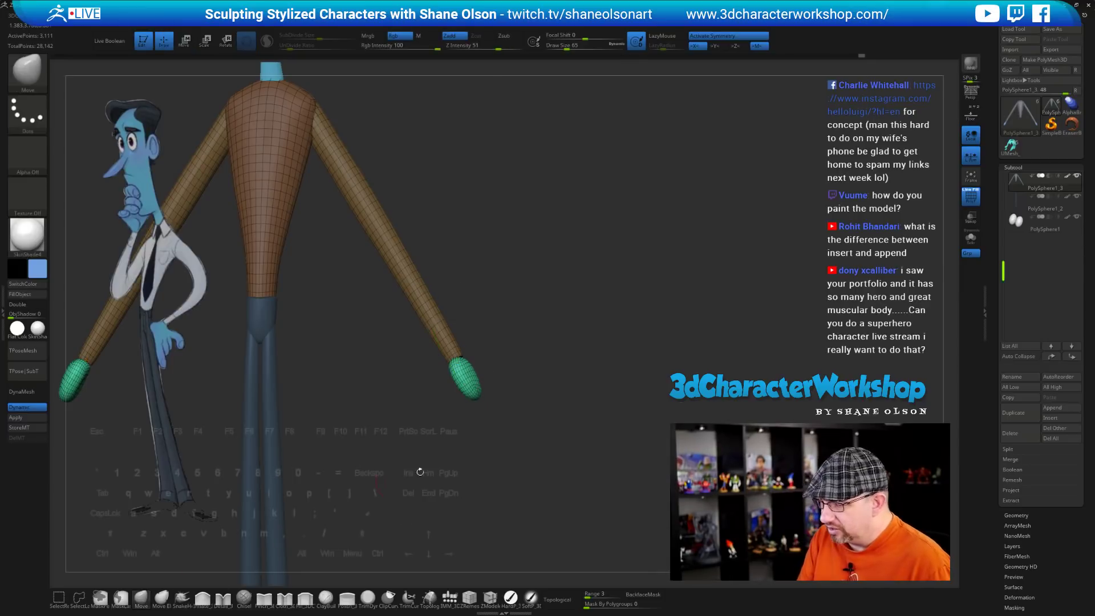
pyautogui.press('s')
pyautogui.click(524, 442)
pyautogui.keyDown('alt'); pyautogui.moveTo(516, 371); pyautogui.dragTo(550, 429); pyautogui.keyUp('alt')
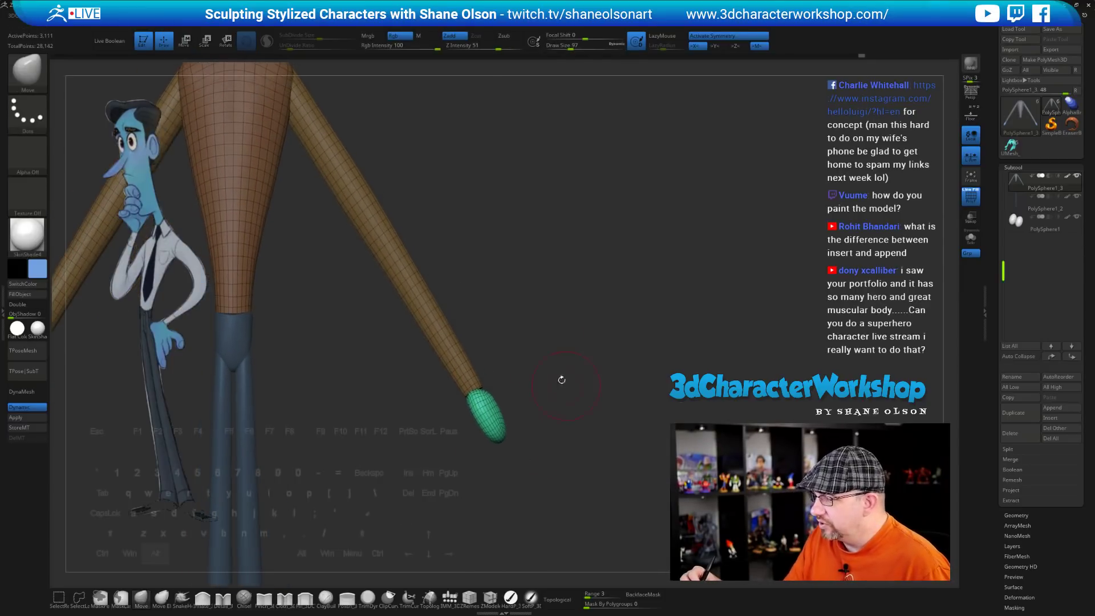
pyautogui.moveTo(562, 379)
pyautogui.mouseDown()
pyautogui.moveTo(510, 389)
pyautogui.moveTo(560, 399)
pyautogui.moveTo(567, 384)
pyautogui.mouseUp()
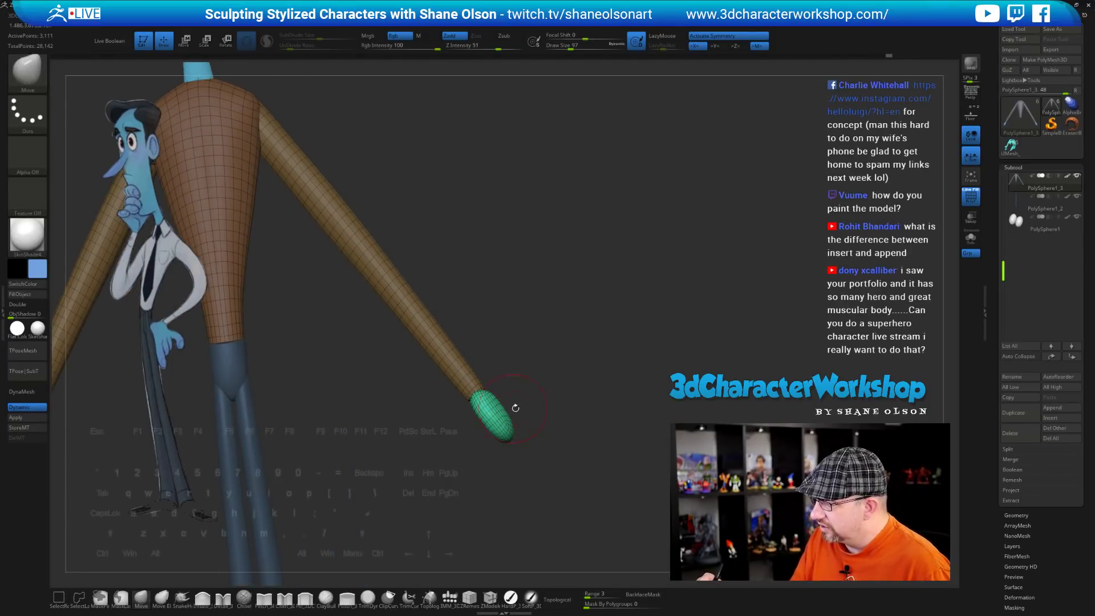
pyautogui.moveTo(557, 442)
pyautogui.mouseDown()
pyautogui.moveTo(526, 472)
pyautogui.moveTo(551, 463)
pyautogui.moveTo(509, 434)
pyautogui.moveTo(522, 455)
pyautogui.moveTo(513, 454)
pyautogui.moveTo(554, 416)
pyautogui.moveTo(513, 451)
pyautogui.moveTo(542, 349)
pyautogui.moveTo(555, 357)
pyautogui.mouseUp()
pyautogui.press('s')
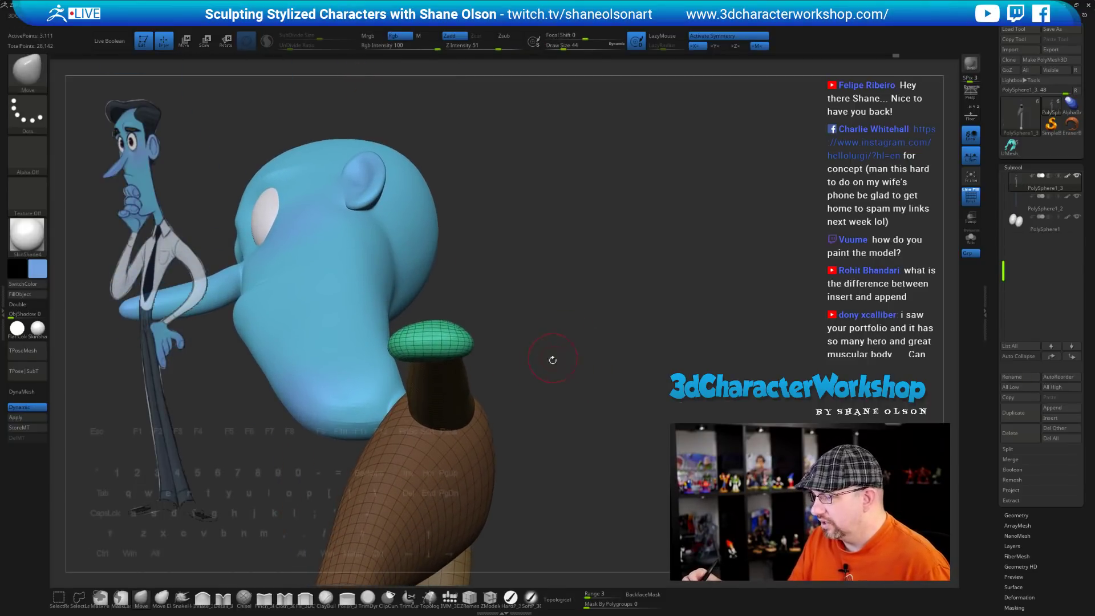
# Insert an Appendage primitive as a finger at the end of the hand using the insert mesh brush
pyautogui.click(469, 600)
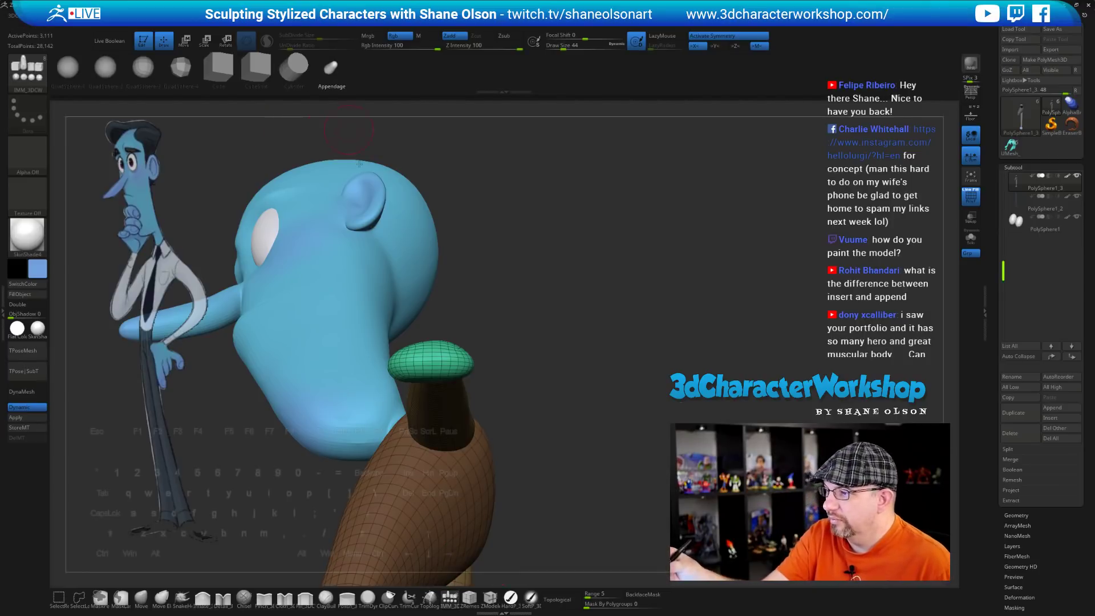
pyautogui.moveTo(518, 408); pyautogui.dragTo(550, 433)
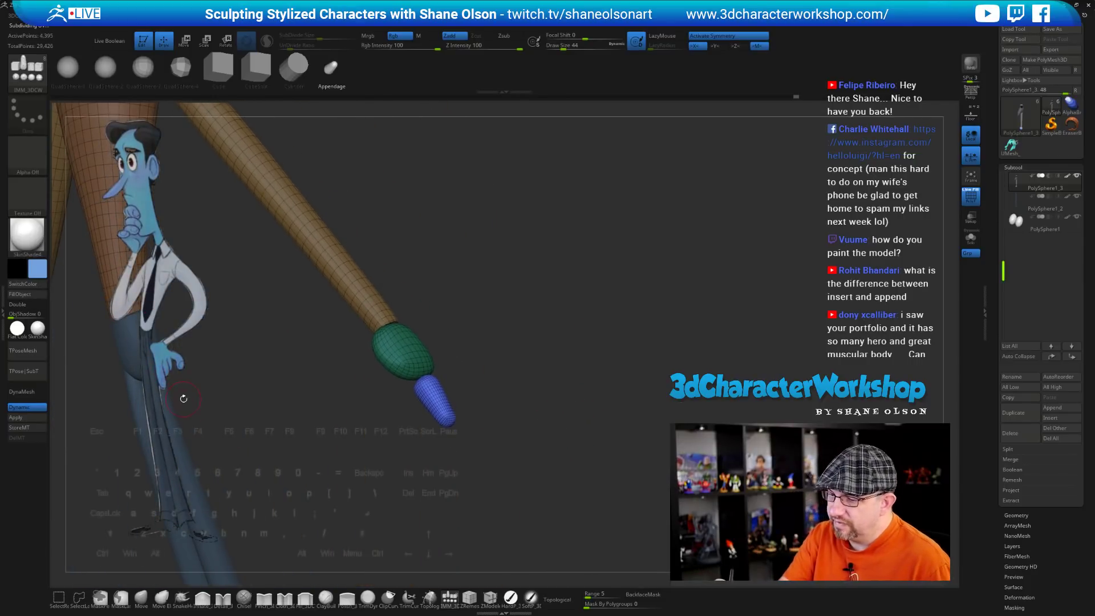
pyautogui.moveTo(540, 479); pyautogui.dragTo(538, 473)
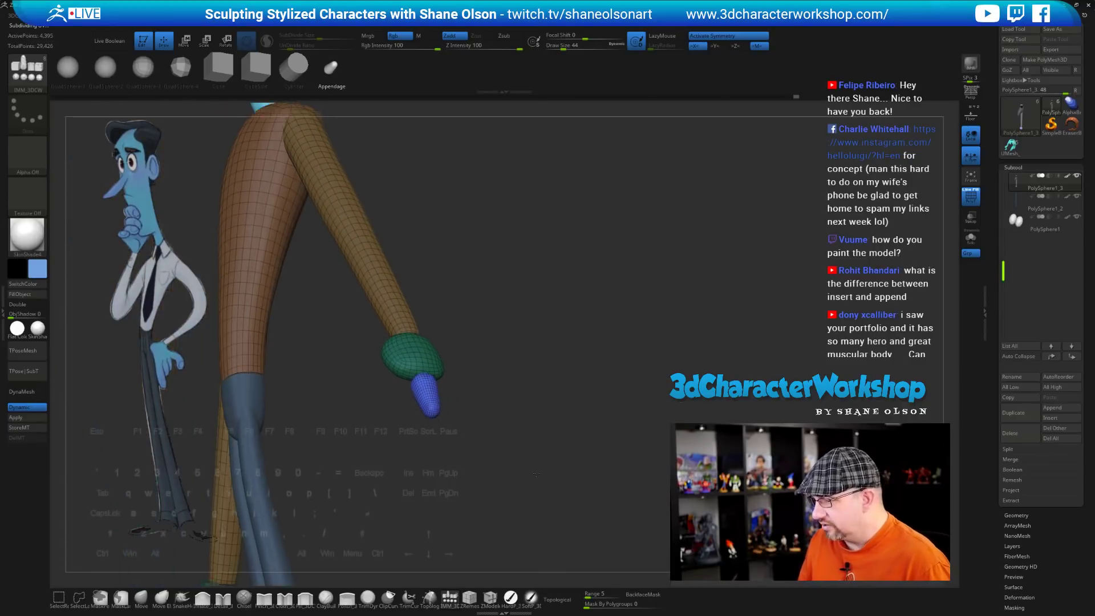
pyautogui.hotkey('ctrl', 'z')
pyautogui.moveTo(521, 417); pyautogui.dragTo(538, 436)
pyautogui.press('shift')
# Slim the inserted finger and rotate it into line with the hand using the transform gizmo
pyautogui.press('e')
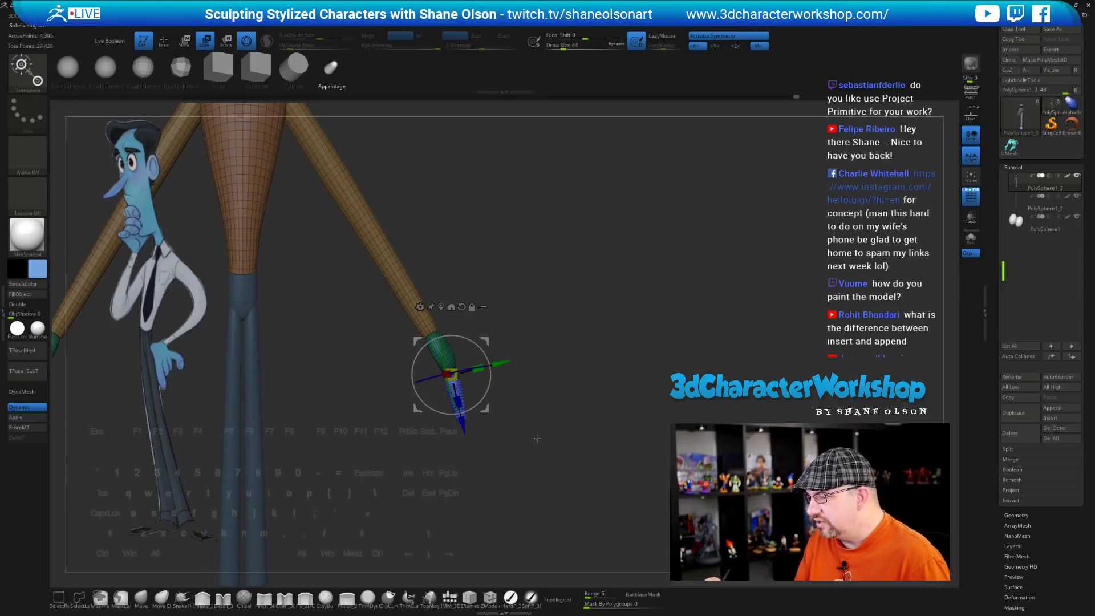
pyautogui.moveTo(478, 404); pyautogui.dragTo(414, 362)
pyautogui.moveTo(488, 342); pyautogui.dragTo(481, 409)
pyautogui.moveTo(633, 454); pyautogui.dragTo(521, 484)
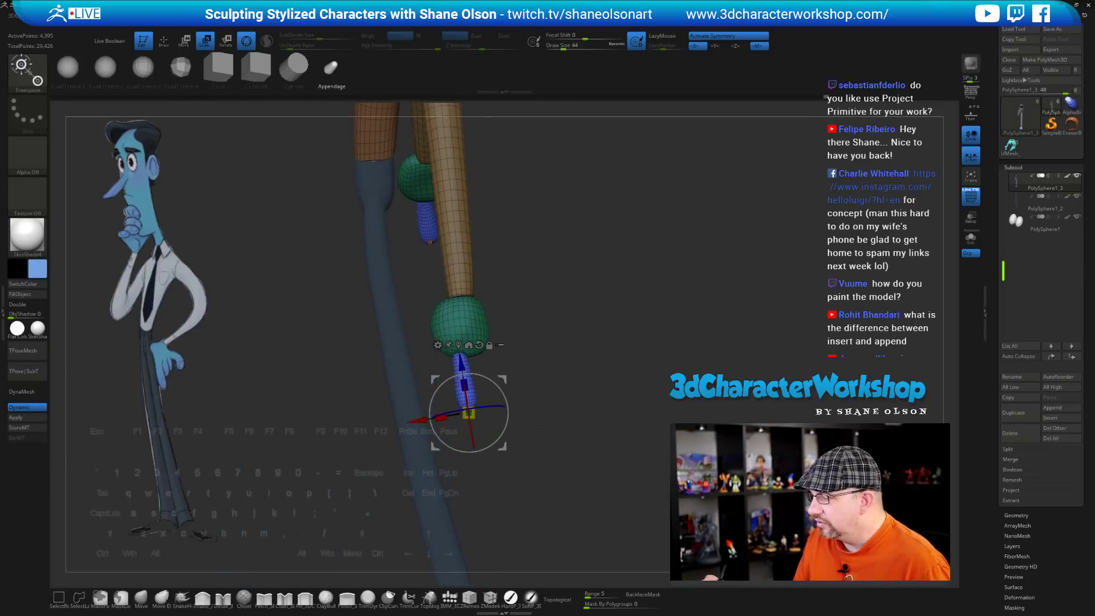
pyautogui.moveTo(498, 383); pyautogui.dragTo(501, 386)
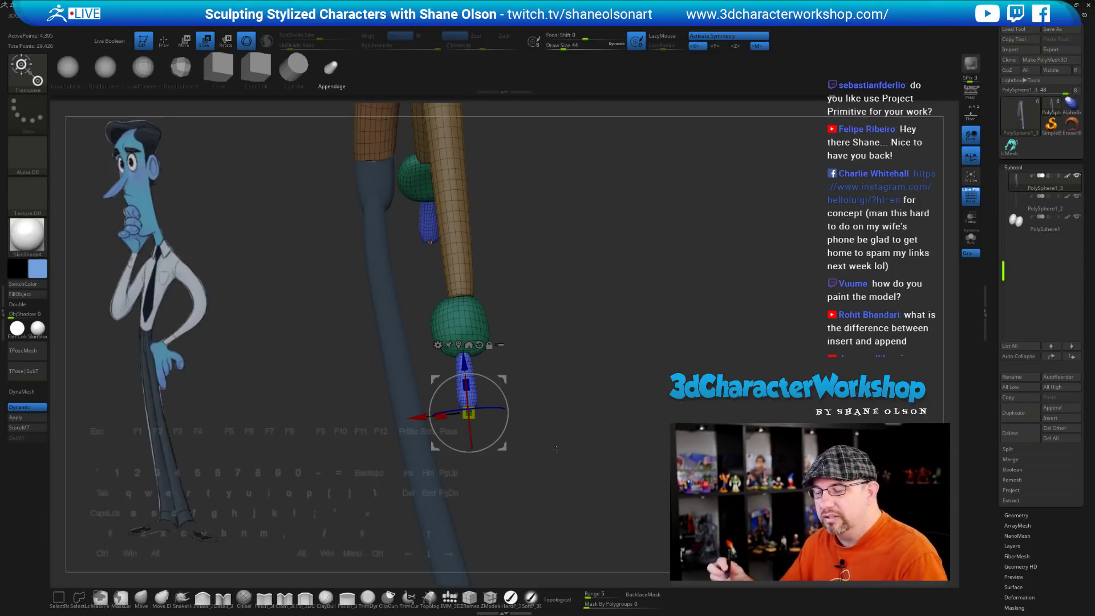
pyautogui.moveTo(583, 391)
pyautogui.keyDown('alt'); pyautogui.mouseDown()
pyautogui.moveTo(571, 357)
pyautogui.moveTo(585, 376)
pyautogui.mouseUp(); pyautogui.keyUp('alt')
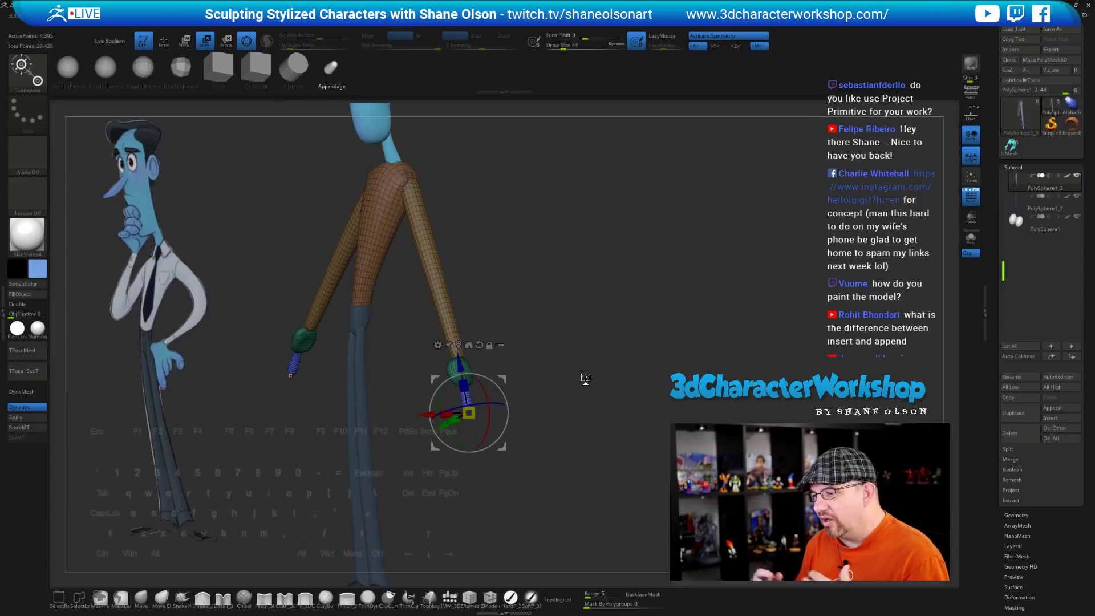
pyautogui.moveTo(549, 473); pyautogui.dragTo(566, 488)
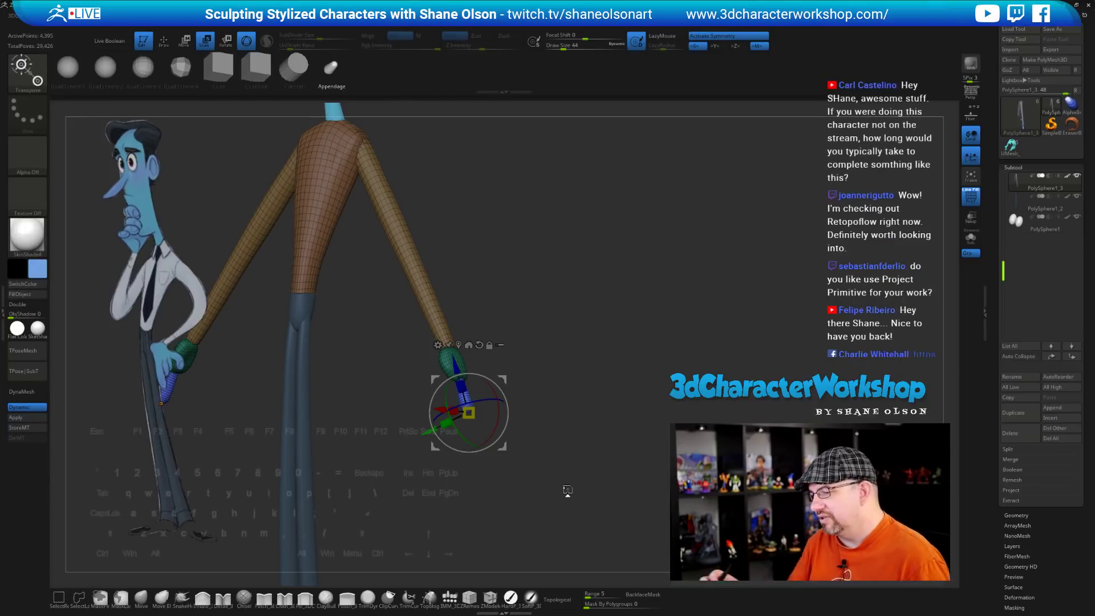
# Set the gizmo at the finger's base and fit the finger centrally against the end of the hand
pyautogui.moveTo(568, 490)
pyautogui.mouseDown()
pyautogui.moveTo(597, 384)
pyautogui.moveTo(592, 420)
pyautogui.moveTo(543, 402)
pyautogui.moveTo(544, 418)
pyautogui.moveTo(588, 424)
pyautogui.moveTo(568, 425)
pyautogui.moveTo(518, 379)
pyautogui.moveTo(501, 342)
pyautogui.mouseUp()
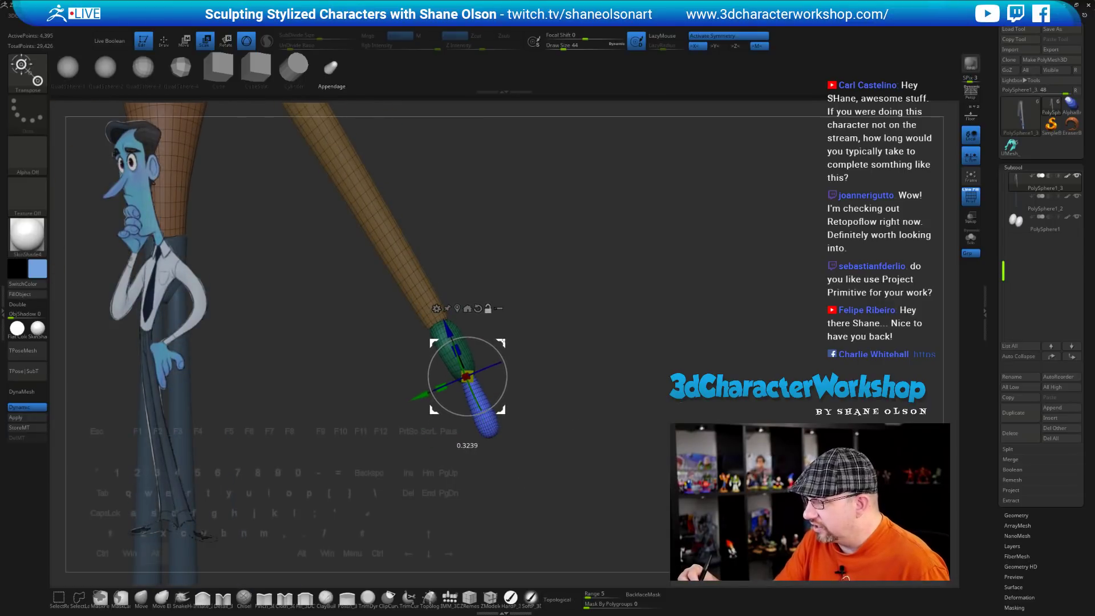
pyautogui.moveTo(468, 376); pyautogui.dragTo(448, 390)
pyautogui.keyDown('shift'); pyautogui.moveTo(502, 462); pyautogui.dragTo(558, 454); pyautogui.keyUp('shift')
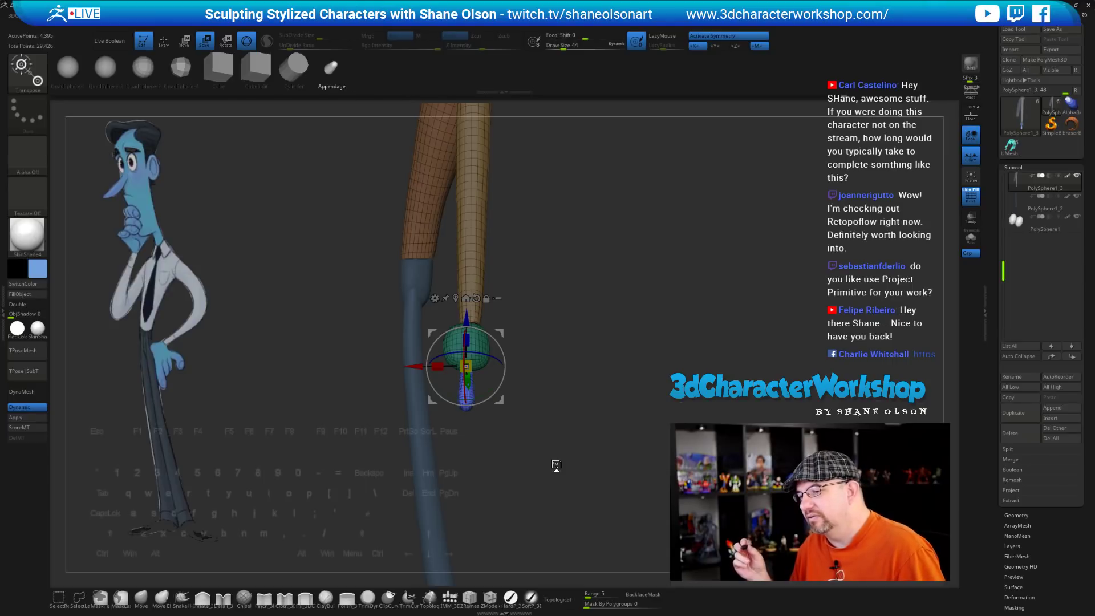
pyautogui.keyDown('alt'); pyautogui.moveTo(552, 403); pyautogui.dragTo(550, 424); pyautogui.keyUp('alt')
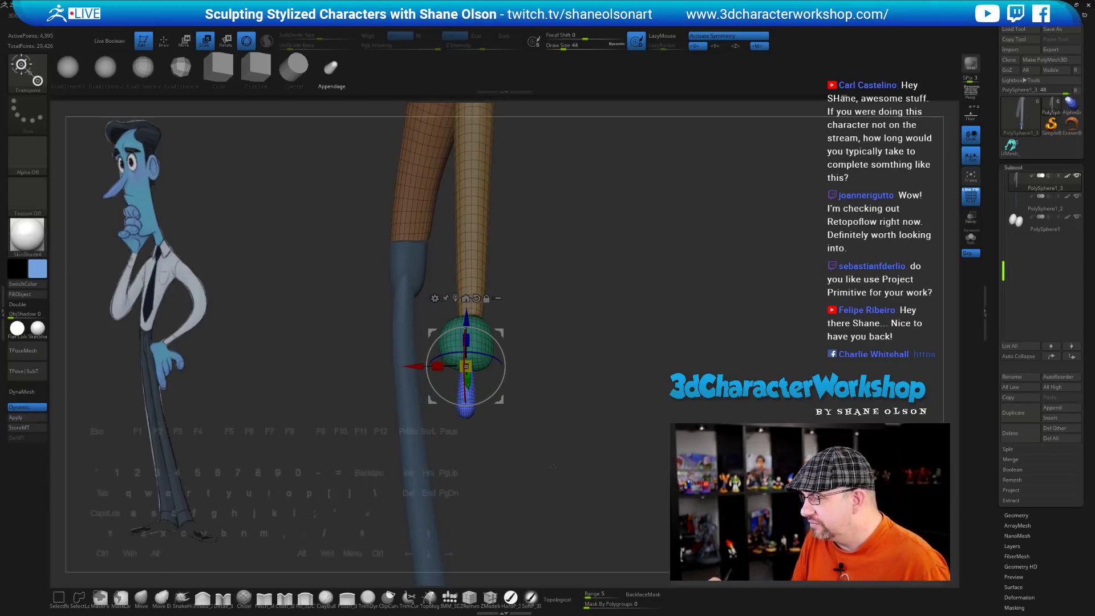
pyautogui.moveTo(552, 466)
pyautogui.keyDown('alt'); pyautogui.mouseDown()
pyautogui.moveTo(548, 482)
pyautogui.moveTo(567, 454)
pyautogui.mouseUp(); pyautogui.keyUp('alt')
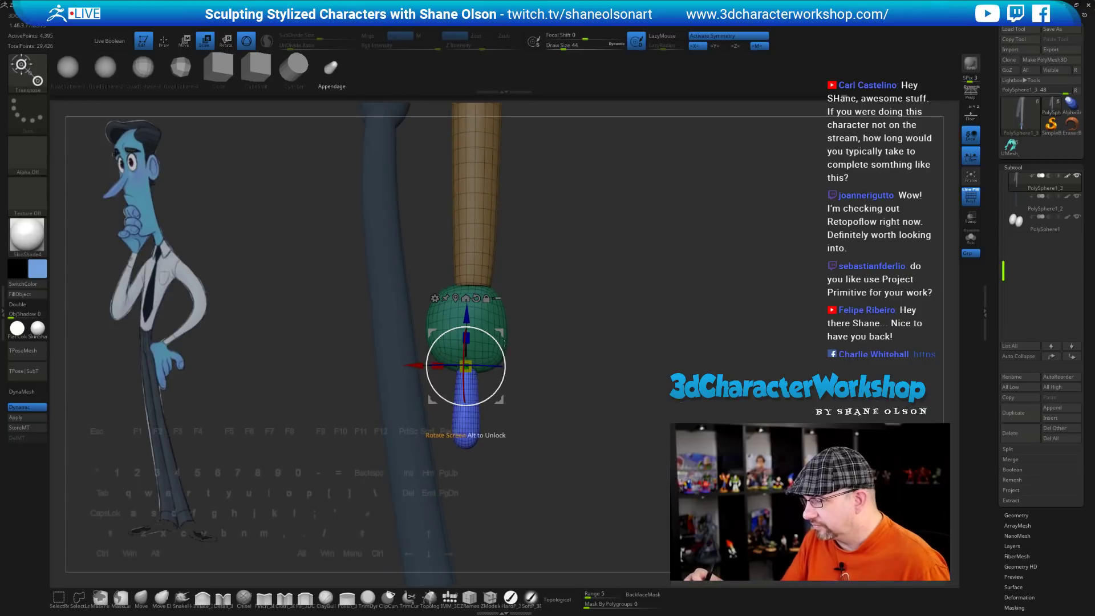
# Duplicate the finger and place the copy beside the first, angled slightly outward
pyautogui.keyDown('ctrl'); pyautogui.moveTo(466, 366); pyautogui.dragTo(520, 330); pyautogui.keyUp('ctrl')
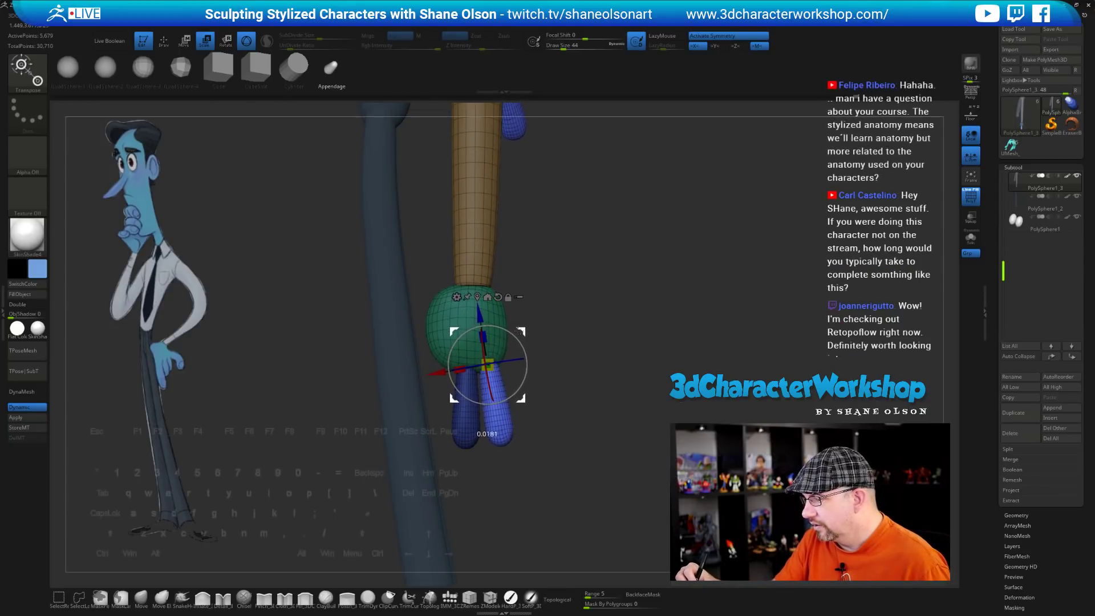
pyautogui.moveTo(488, 364); pyautogui.dragTo(472, 375)
pyautogui.moveTo(604, 421)
pyautogui.mouseDown()
pyautogui.moveTo(572, 424)
pyautogui.moveTo(566, 396)
pyautogui.moveTo(583, 441)
pyautogui.moveTo(589, 424)
pyautogui.mouseUp()
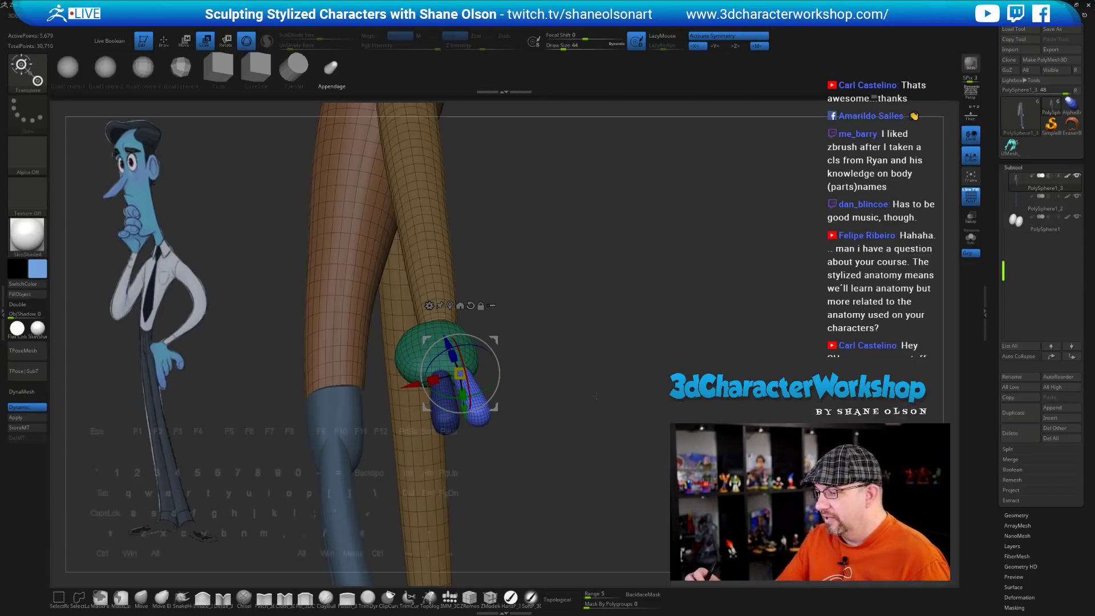
# Fine-tune the second finger's position at the end of the hand from below, behind and the side
pyautogui.moveTo(591, 387); pyautogui.dragTo(625, 245)
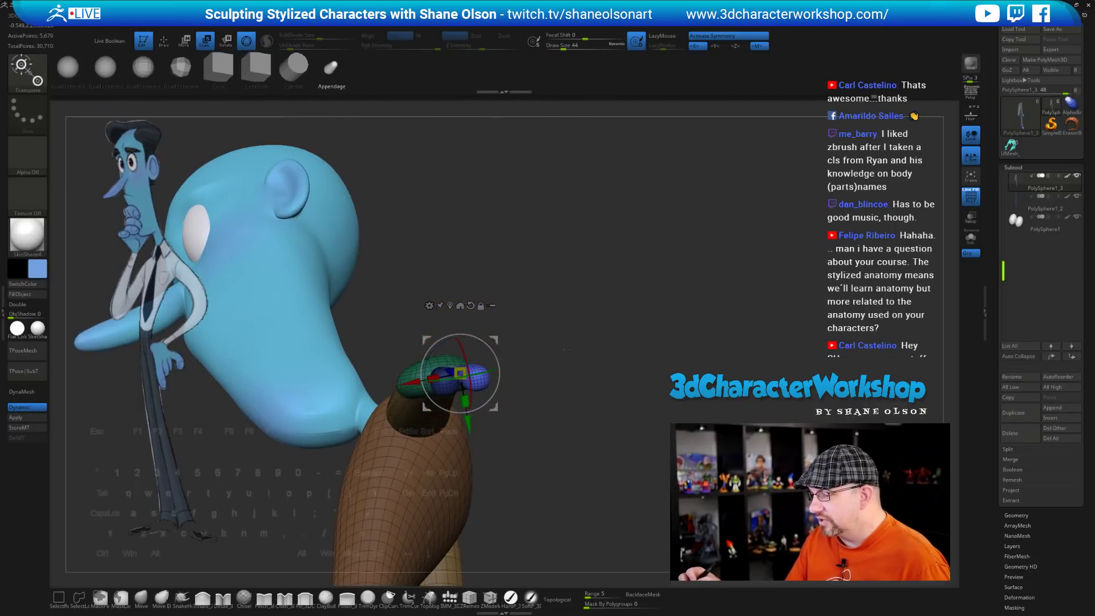
pyautogui.moveTo(495, 340); pyautogui.dragTo(496, 342)
pyautogui.moveTo(607, 337); pyautogui.dragTo(671, 299)
pyautogui.moveTo(495, 342); pyautogui.dragTo(497, 344)
pyautogui.moveTo(607, 337); pyautogui.dragTo(610, 371)
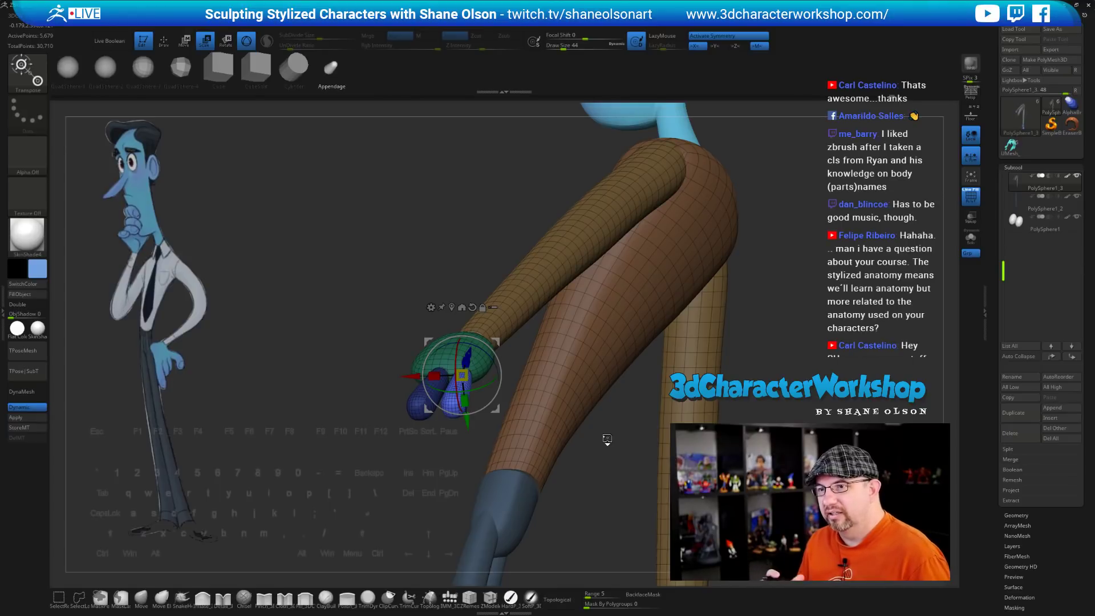
pyautogui.moveTo(598, 471); pyautogui.dragTo(465, 392)
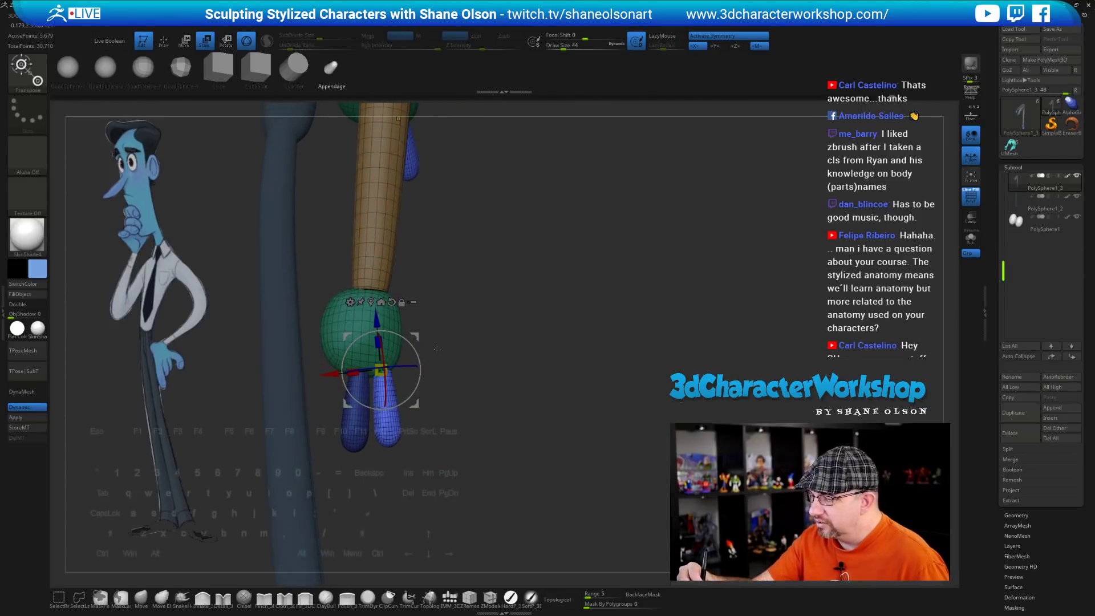
# Assign the second finger its own polygroup and clear the masking from the rest of the arm
pyautogui.moveTo(436, 348); pyautogui.dragTo(415, 338)
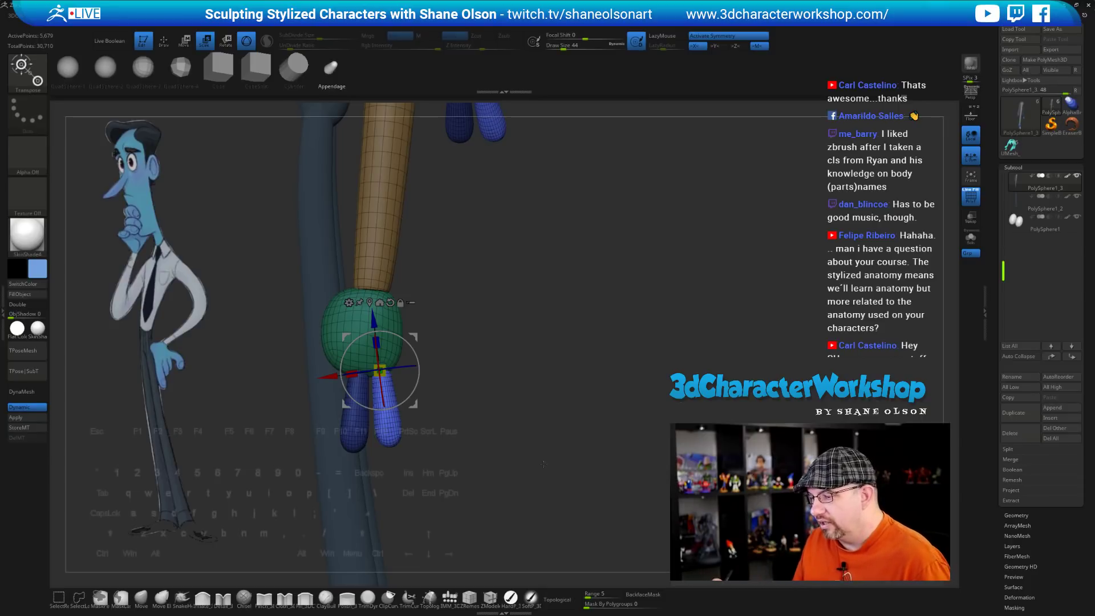
pyautogui.moveTo(543, 464); pyautogui.dragTo(526, 424)
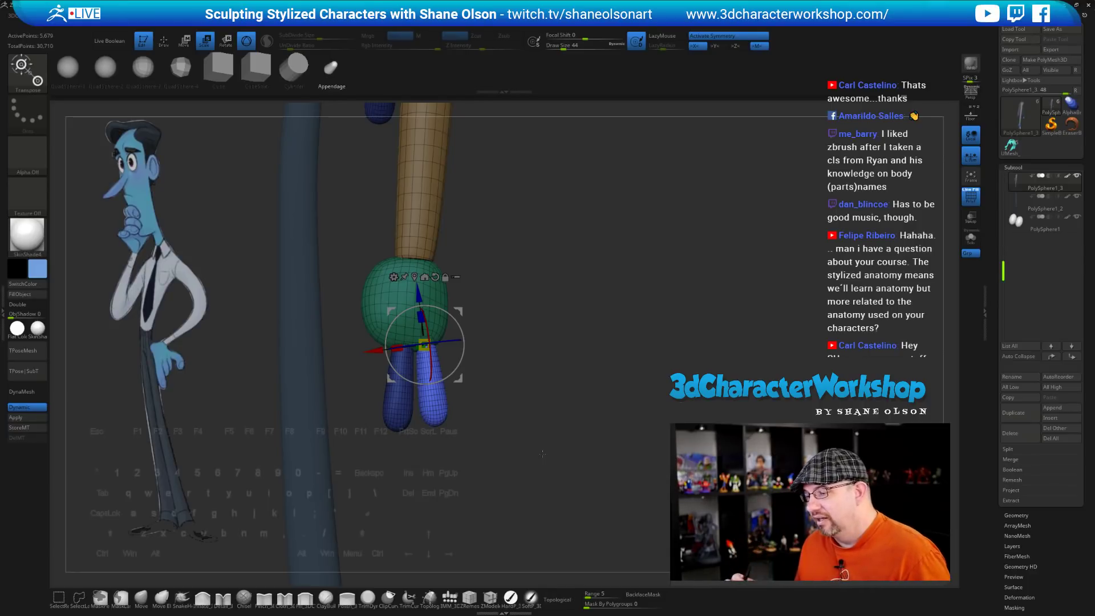
pyautogui.moveTo(543, 453)
pyautogui.mouseDown()
pyautogui.moveTo(589, 415)
pyautogui.moveTo(565, 410)
pyautogui.moveTo(559, 442)
pyautogui.mouseUp()
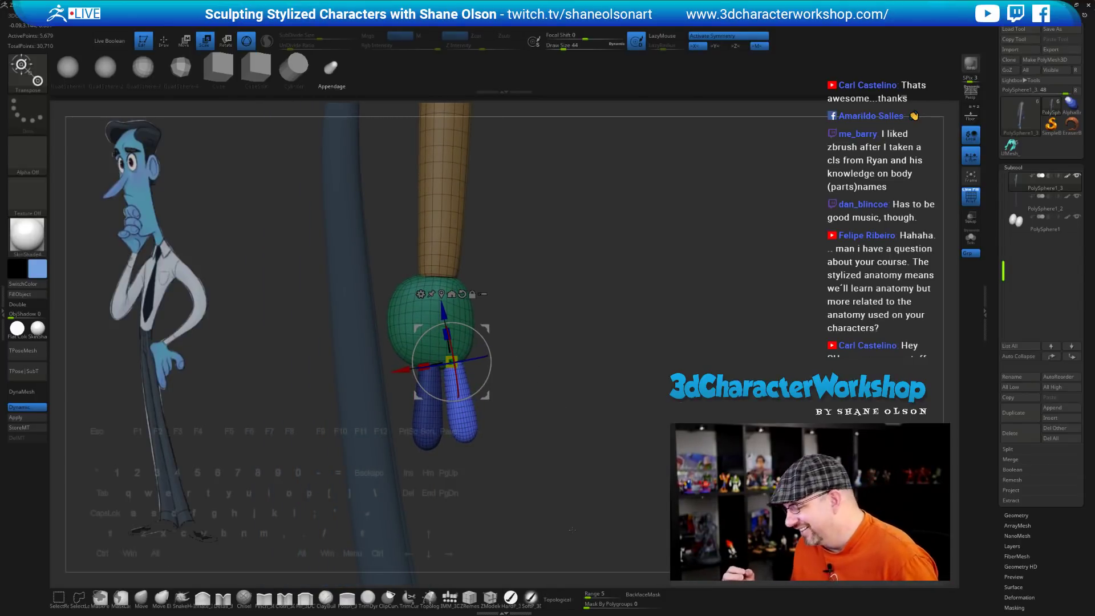
pyautogui.moveTo(572, 530); pyautogui.dragTo(568, 467)
pyautogui.hotkey('ctrl', 'w')
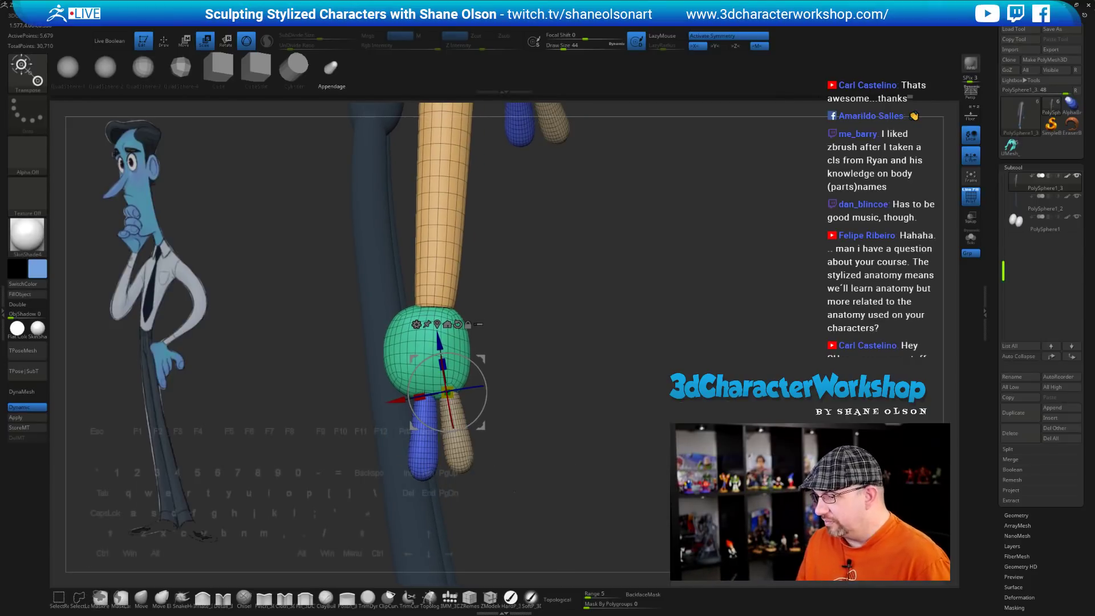
# Mask everything except the middle finger, duplicate it and place the copy on its free side, angled outward
pyautogui.moveTo(515, 492); pyautogui.dragTo(480, 502)
pyautogui.keyDown('alt'); pyautogui.moveTo(472, 368); pyautogui.dragTo(529, 314); pyautogui.keyUp('alt')
pyautogui.keyDown('ctrl'); pyautogui.click(411, 414); pyautogui.keyUp('ctrl')
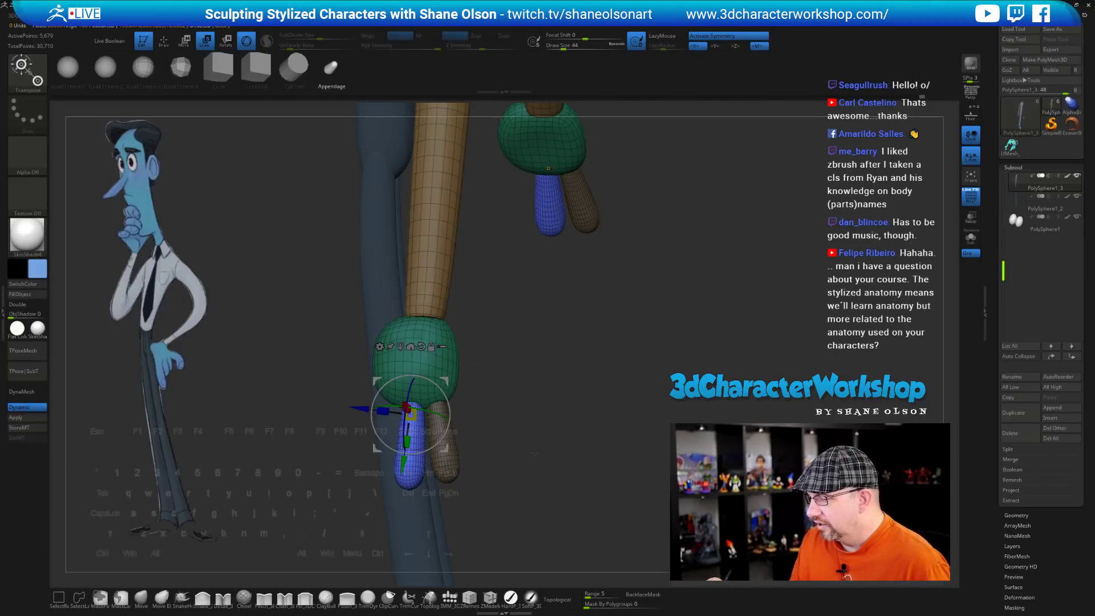
pyautogui.keyDown('alt'); pyautogui.moveTo(492, 453); pyautogui.dragTo(548, 465); pyautogui.keyUp('alt')
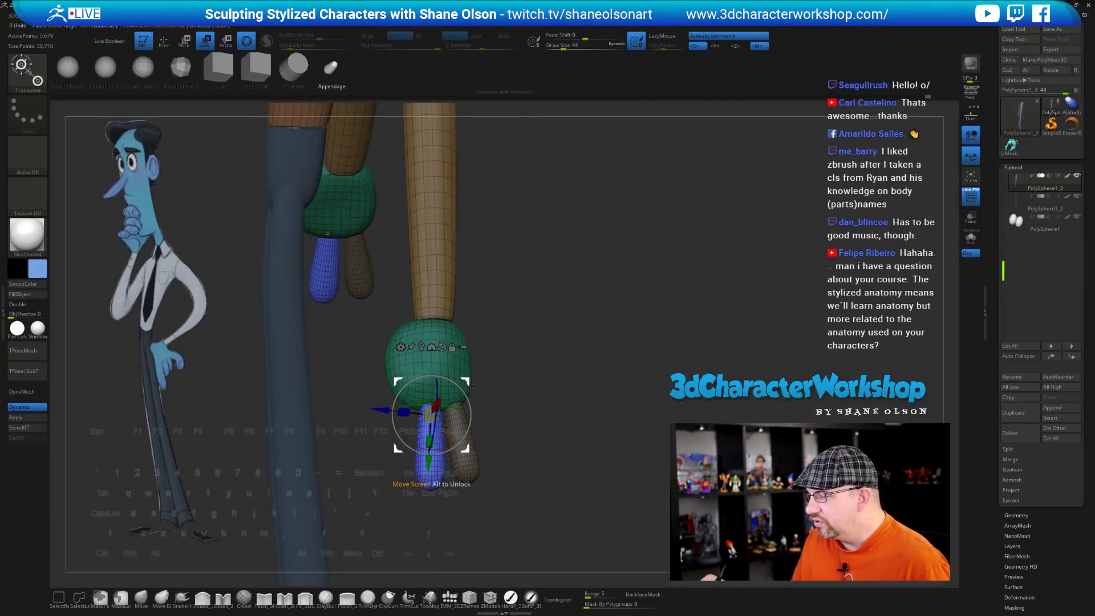
pyautogui.moveTo(522, 341); pyautogui.dragTo(501, 378)
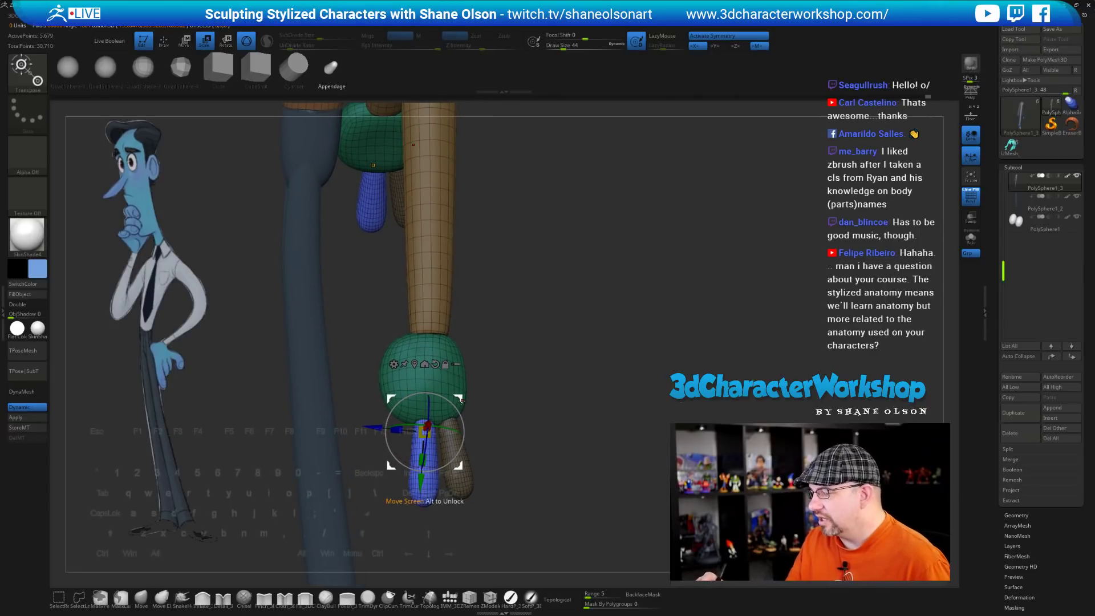
pyautogui.keyDown('ctrl'); pyautogui.moveTo(459, 399); pyautogui.dragTo(399, 429); pyautogui.keyUp('ctrl')
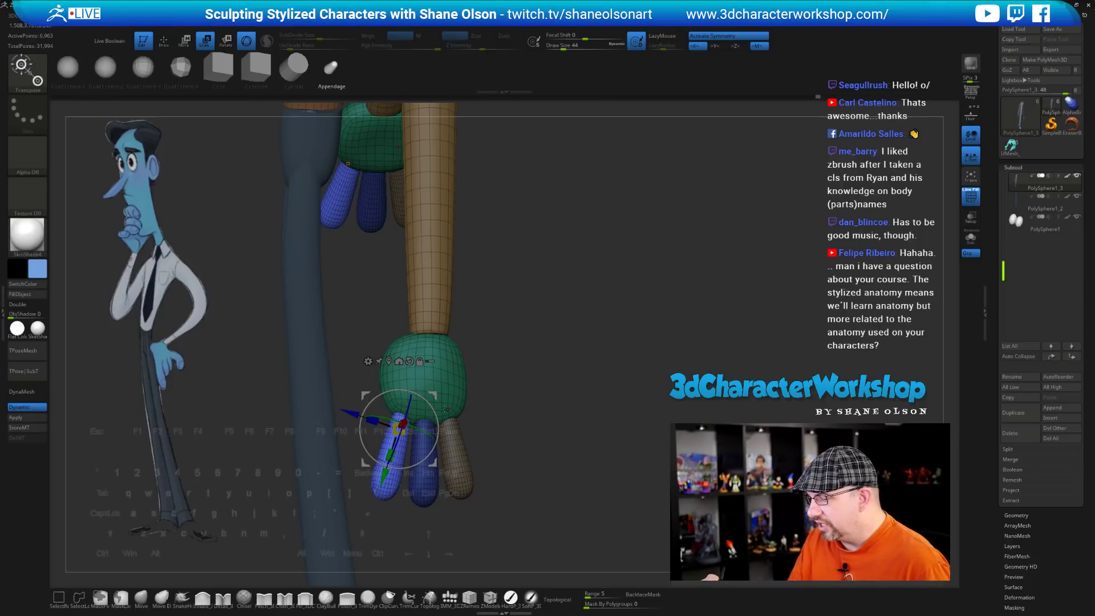
# Fine-tune the third finger's angle and scale at the palm, give it its own polygroup and clear the mask
pyautogui.moveTo(433, 394); pyautogui.dragTo(435, 391)
pyautogui.moveTo(523, 419); pyautogui.dragTo(432, 393)
pyautogui.moveTo(502, 428); pyautogui.dragTo(512, 456)
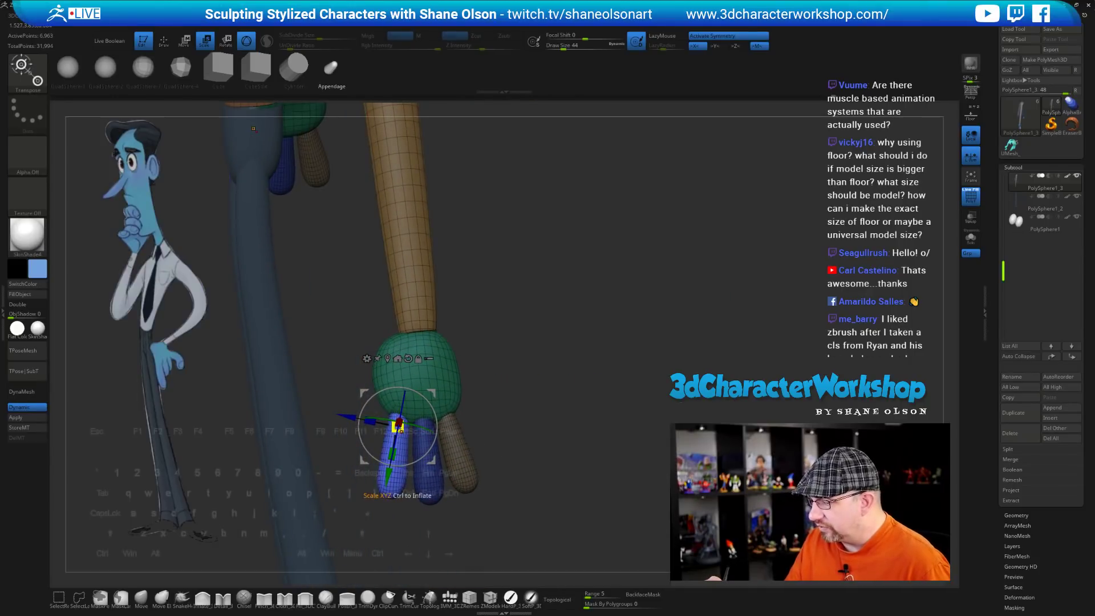
pyautogui.moveTo(397, 426); pyautogui.dragTo(398, 428)
pyautogui.moveTo(522, 482); pyautogui.dragTo(540, 451)
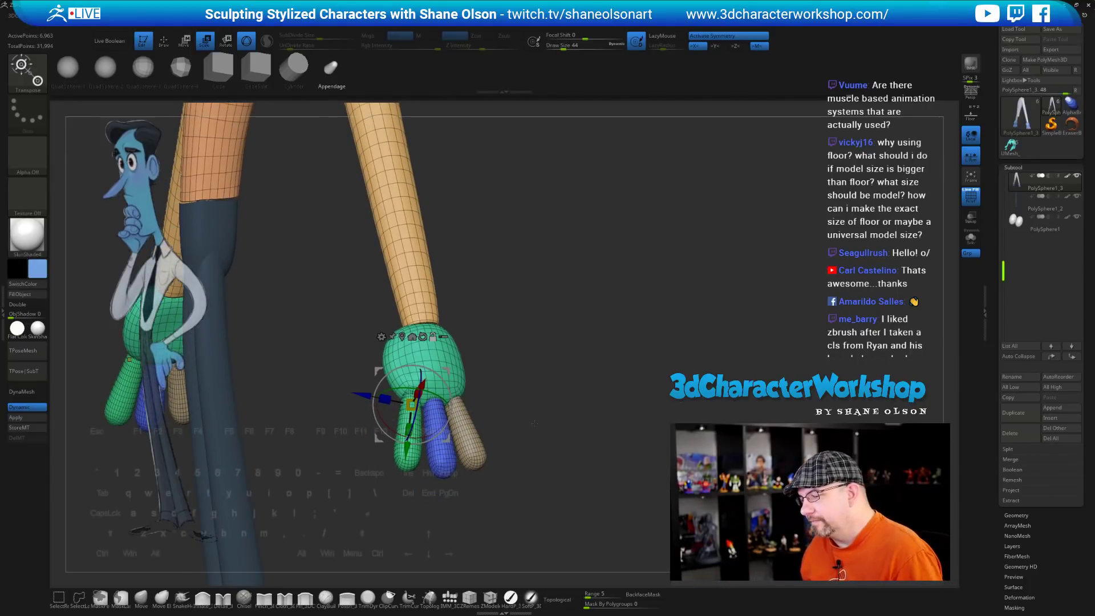
pyautogui.moveTo(535, 422); pyautogui.dragTo(536, 499)
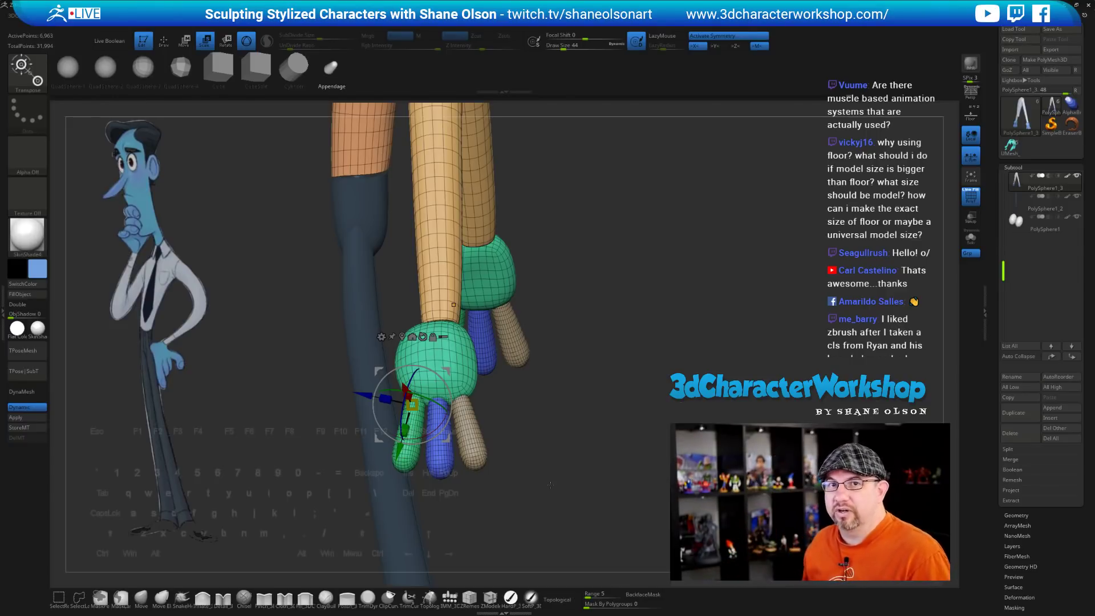
pyautogui.moveTo(550, 484); pyautogui.dragTo(594, 468)
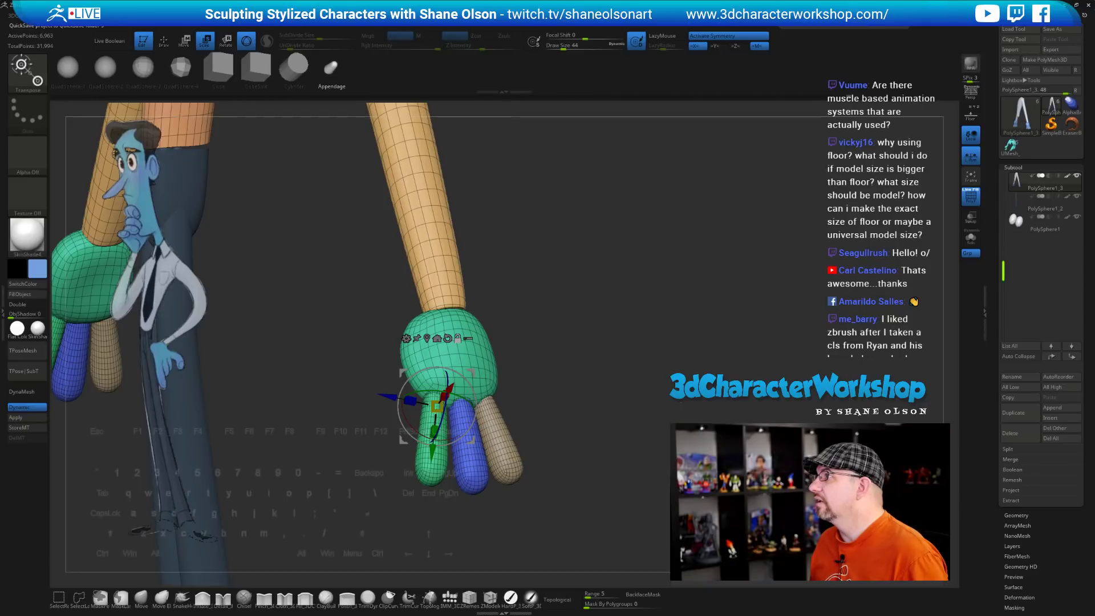
# Switch to the Chrome browser, search for proko in a new tab, view the Proko YouTube channel and return to ZBrush
pyautogui.moveTo(1094, 123); pyautogui.dragTo(491, 126)
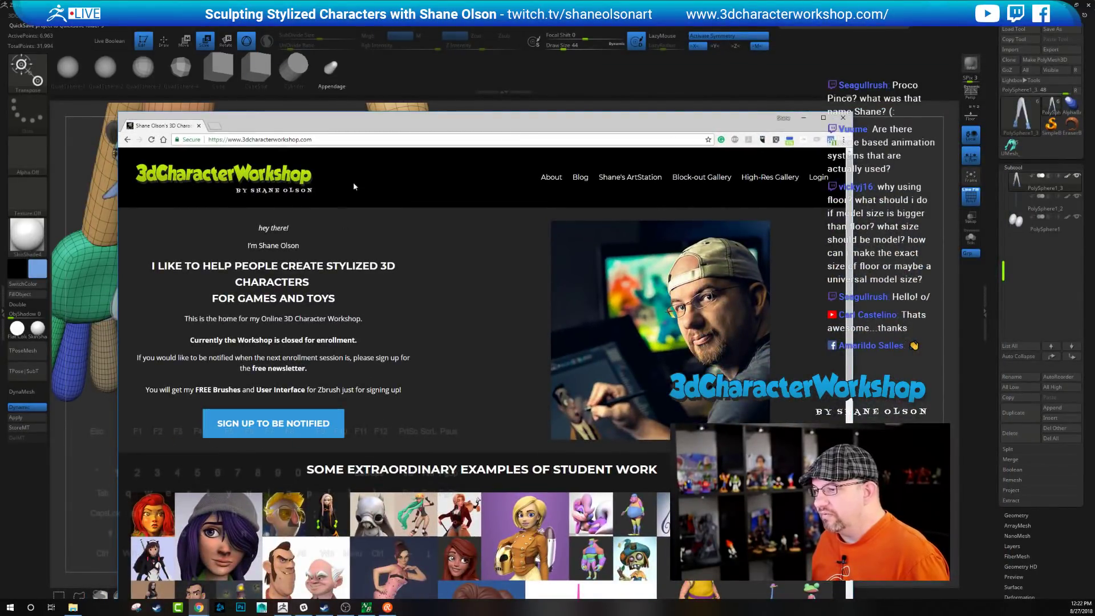
pyautogui.click(344, 141)
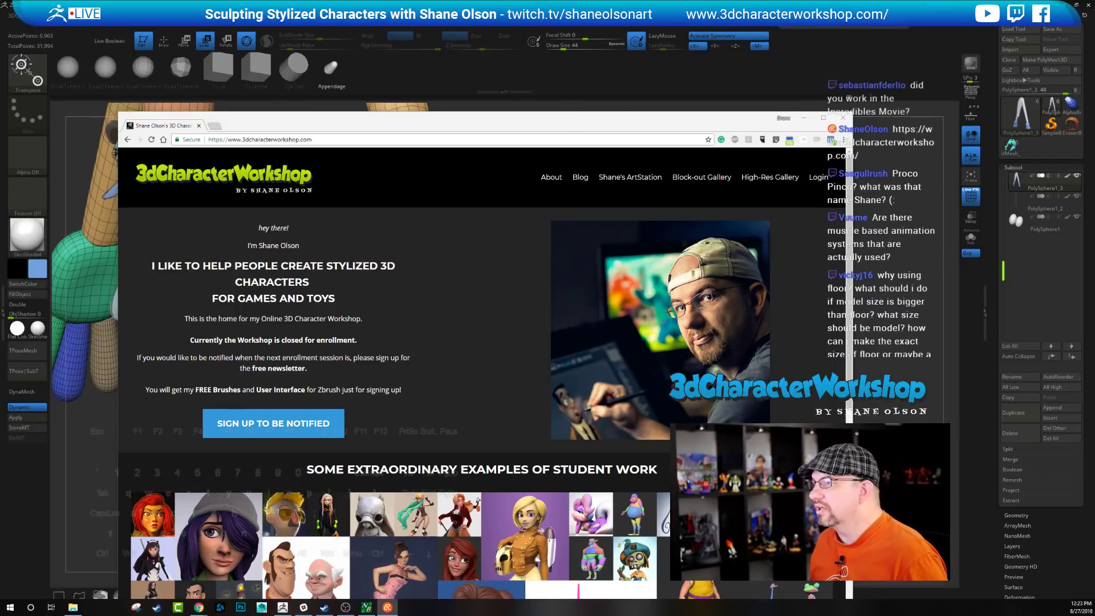
pyautogui.click(214, 126)
pyautogui.write('p')
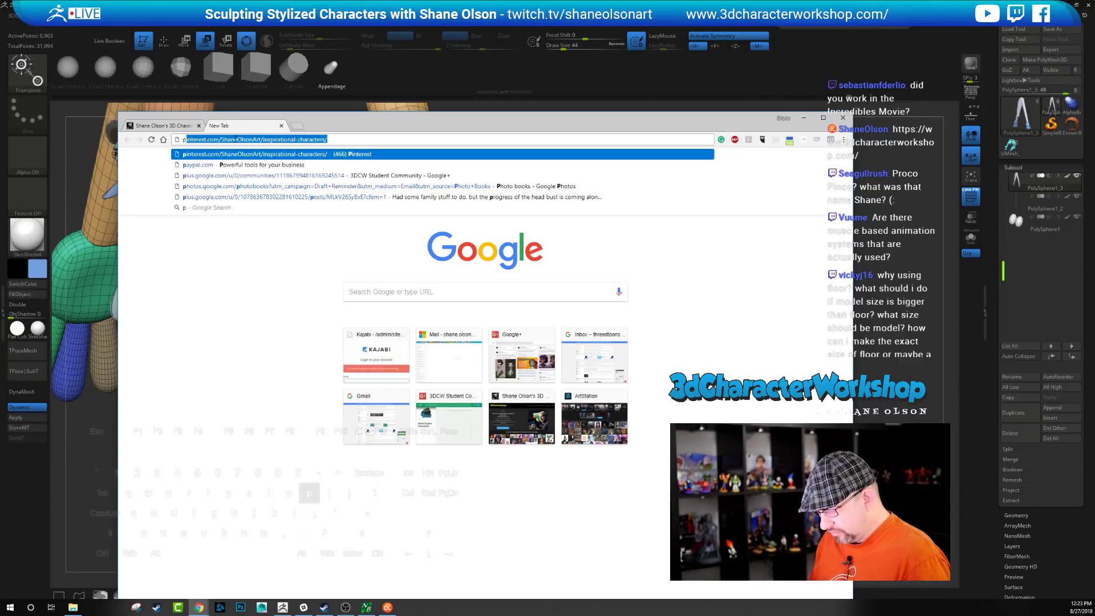
pyautogui.write('roko')
pyautogui.press('Return')
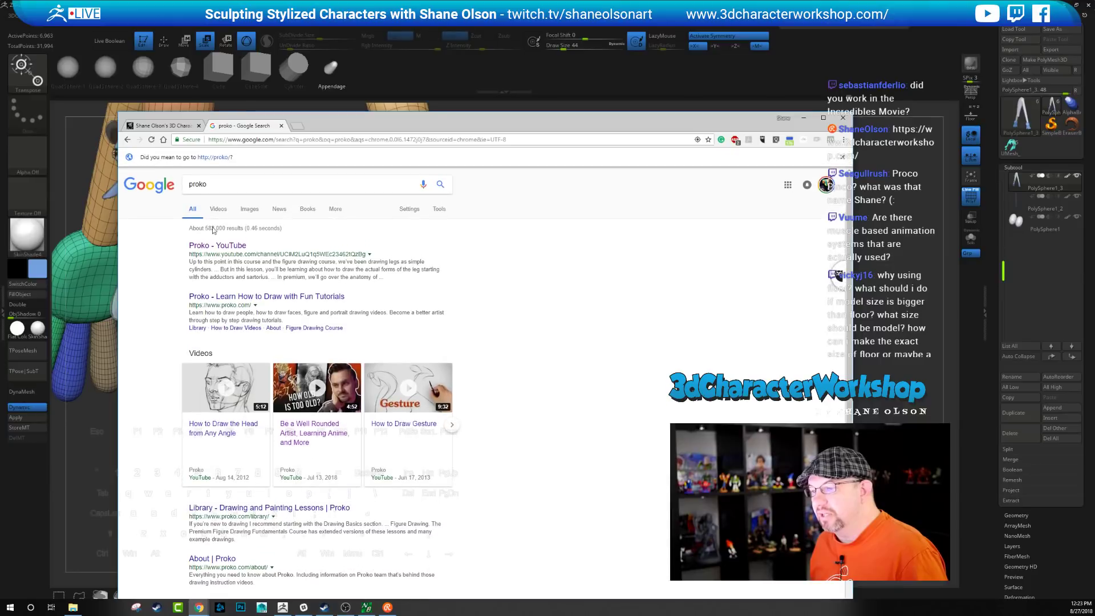
pyautogui.click(219, 246)
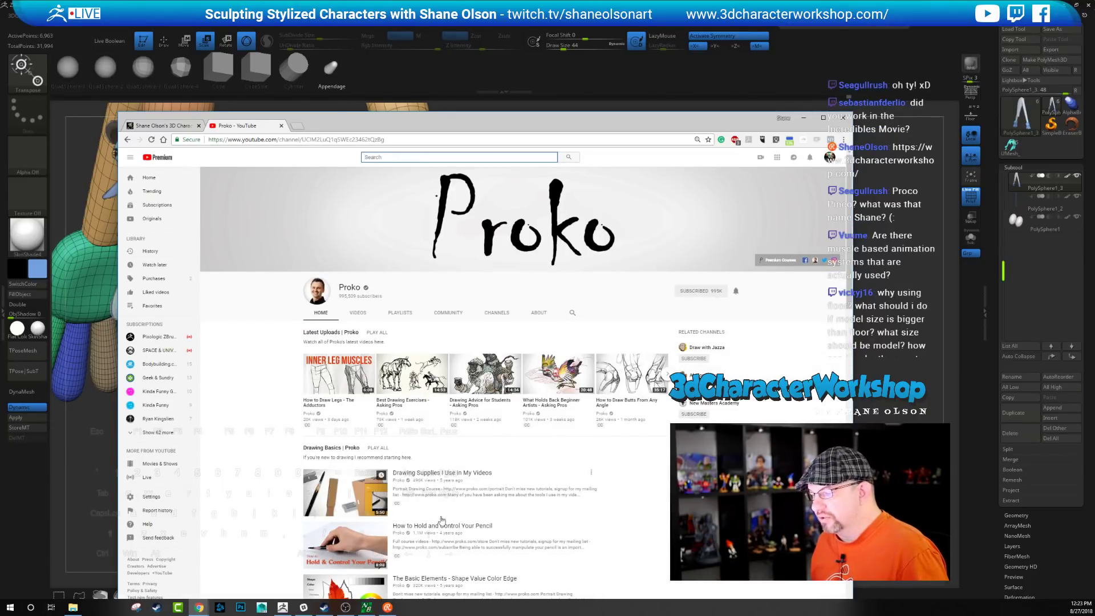
pyautogui.click(282, 126)
pyautogui.moveTo(515, 127); pyautogui.dragTo(709, 0)
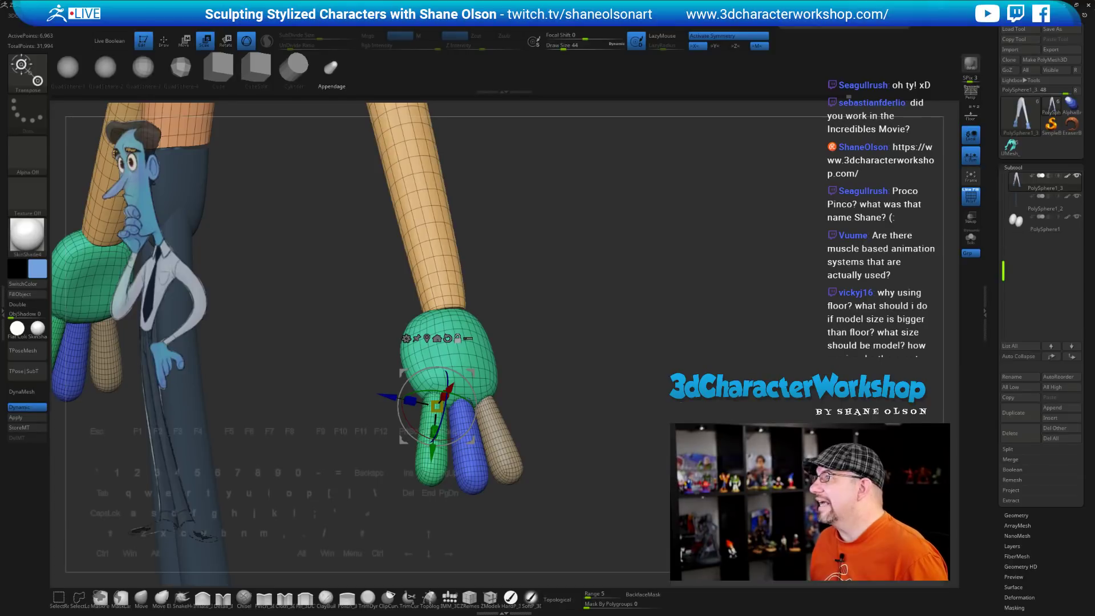
# Mask everything except the palm and centre the transform gizmo on it
pyautogui.moveTo(596, 223)
pyautogui.mouseDown()
pyautogui.moveTo(645, 381)
pyautogui.moveTo(617, 399)
pyautogui.moveTo(577, 369)
pyautogui.moveTo(502, 423)
pyautogui.mouseUp()
pyautogui.press('q')
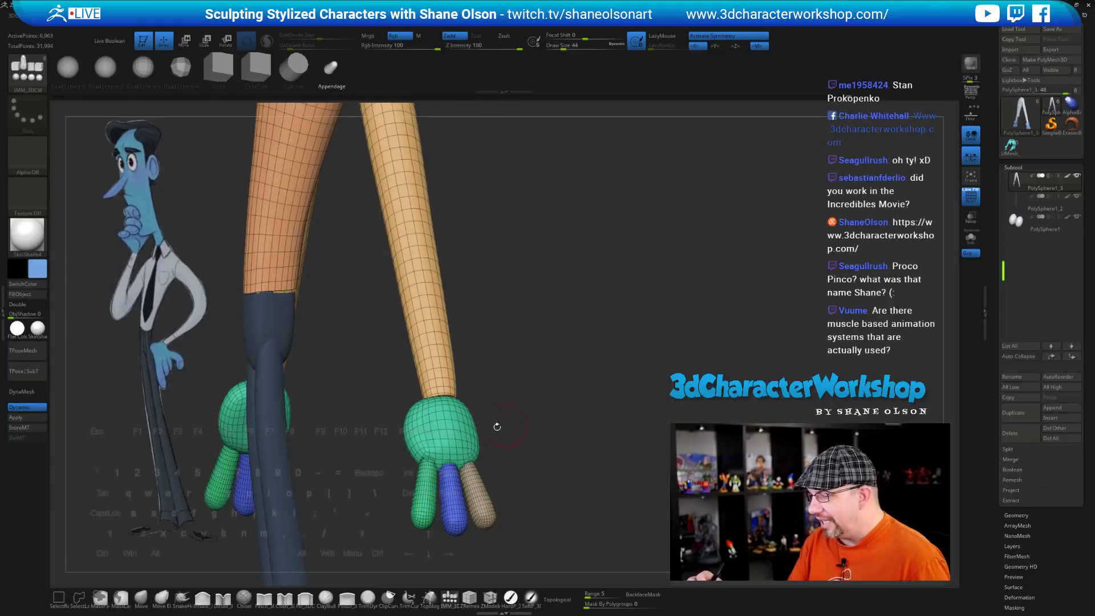
pyautogui.press('w')
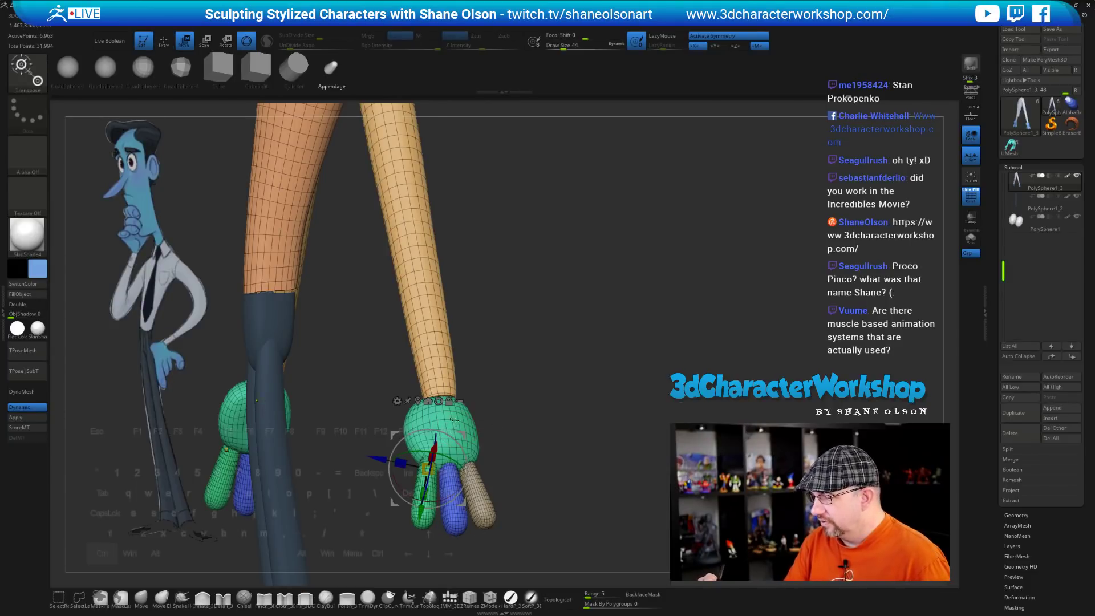
pyautogui.keyDown('ctrl'); pyautogui.click(454, 421); pyautogui.keyUp('ctrl')
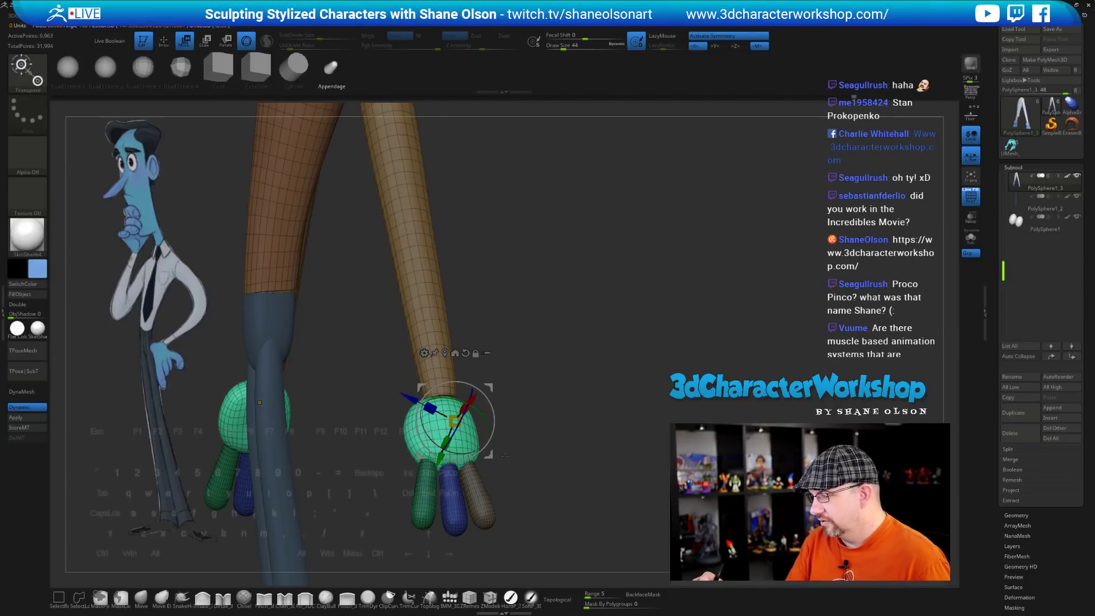
# Hide the palm and arm polygroups to isolate the fingers, and restore the visibility of all parts
pyautogui.press('q')
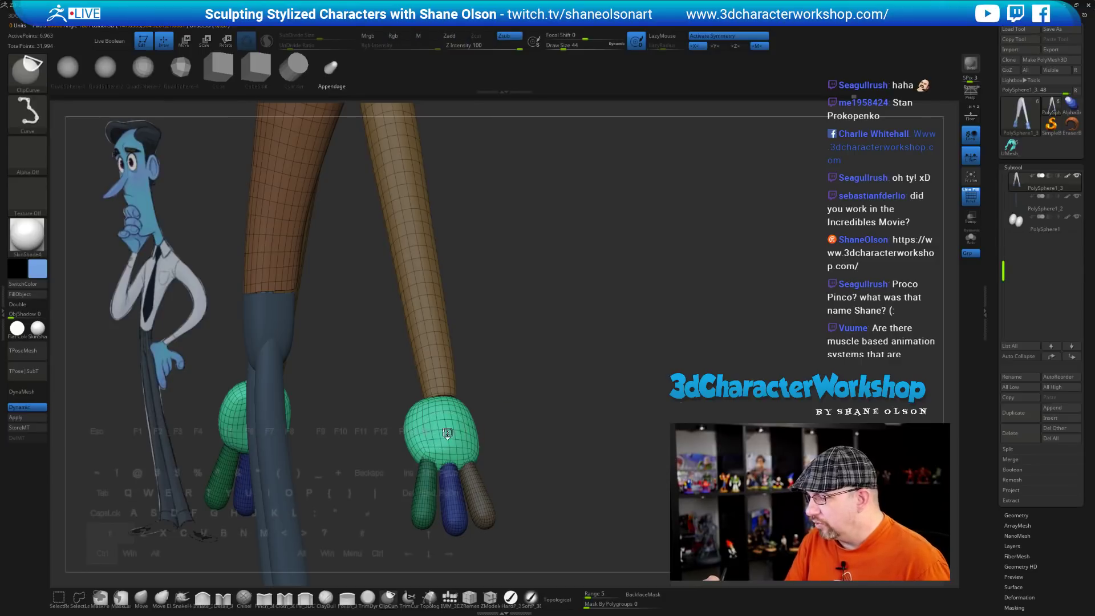
pyautogui.keyDown('ctrl'); pyautogui.keyDown('shift'); pyautogui.click(465, 438); pyautogui.keyUp('shift'); pyautogui.keyUp('ctrl')
pyautogui.keyDown('ctrl'); pyautogui.keyDown('shift'); pyautogui.click(442, 431); pyautogui.keyUp('shift'); pyautogui.keyUp('ctrl')
pyautogui.moveTo(506, 433); pyautogui.dragTo(388, 487)
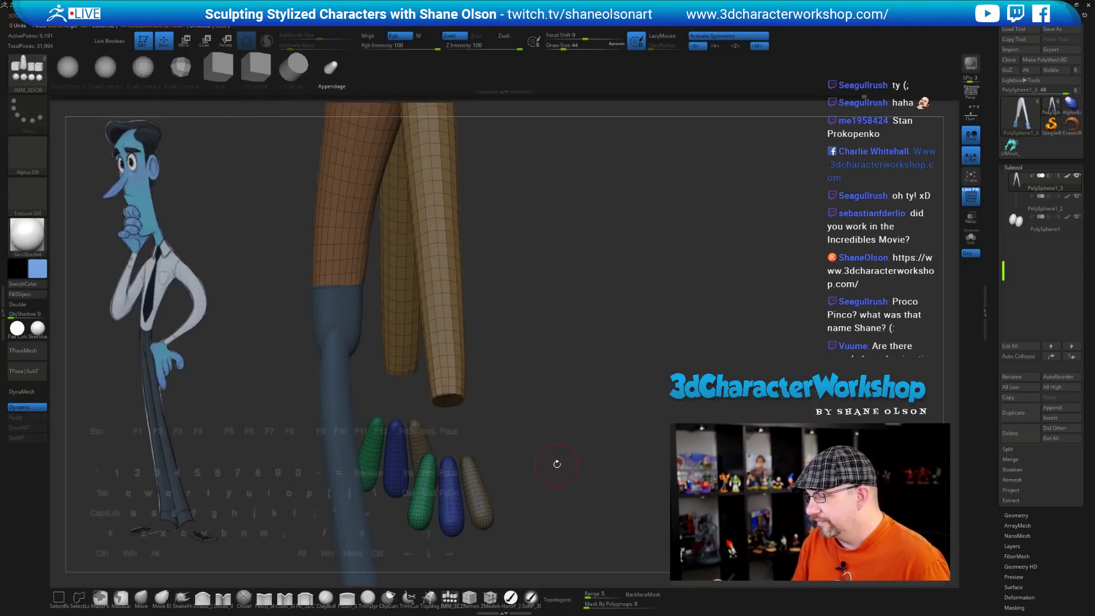
pyautogui.moveTo(558, 465); pyautogui.dragTo(564, 433)
pyautogui.keyDown('ctrl'); pyautogui.keyDown('shift'); pyautogui.click(447, 381); pyautogui.keyUp('shift'); pyautogui.keyUp('ctrl')
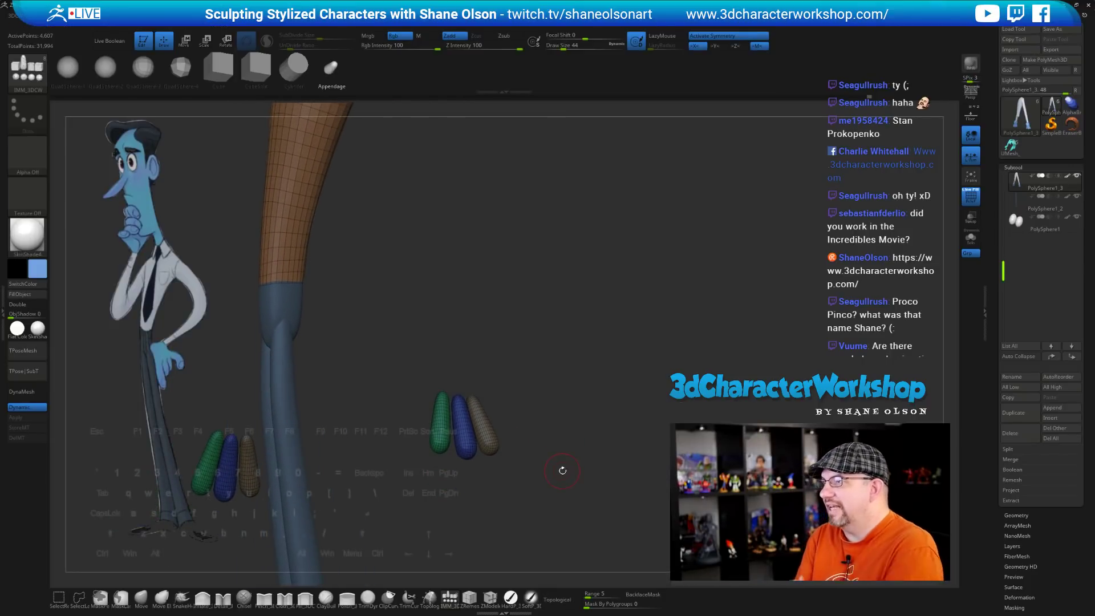
pyautogui.moveTo(563, 471); pyautogui.dragTo(586, 487)
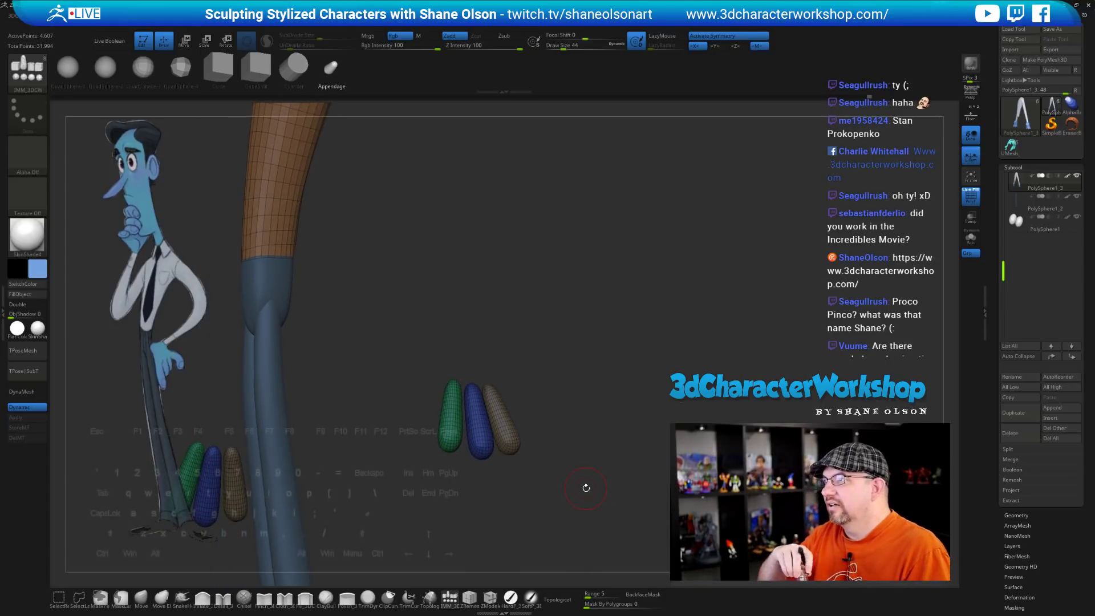
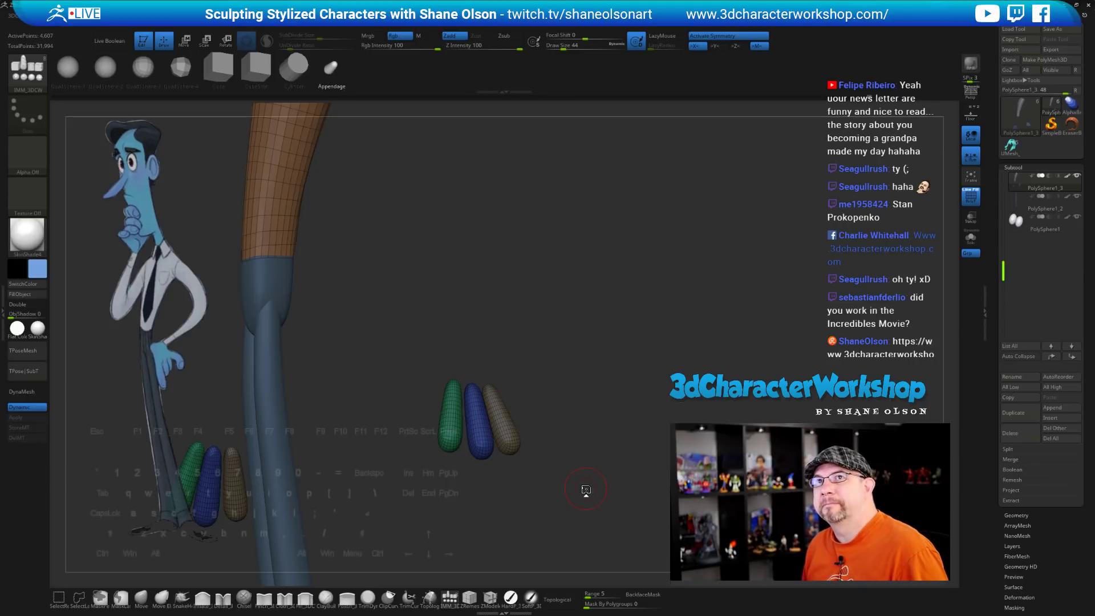
pyautogui.moveTo(586, 489); pyautogui.dragTo(607, 372)
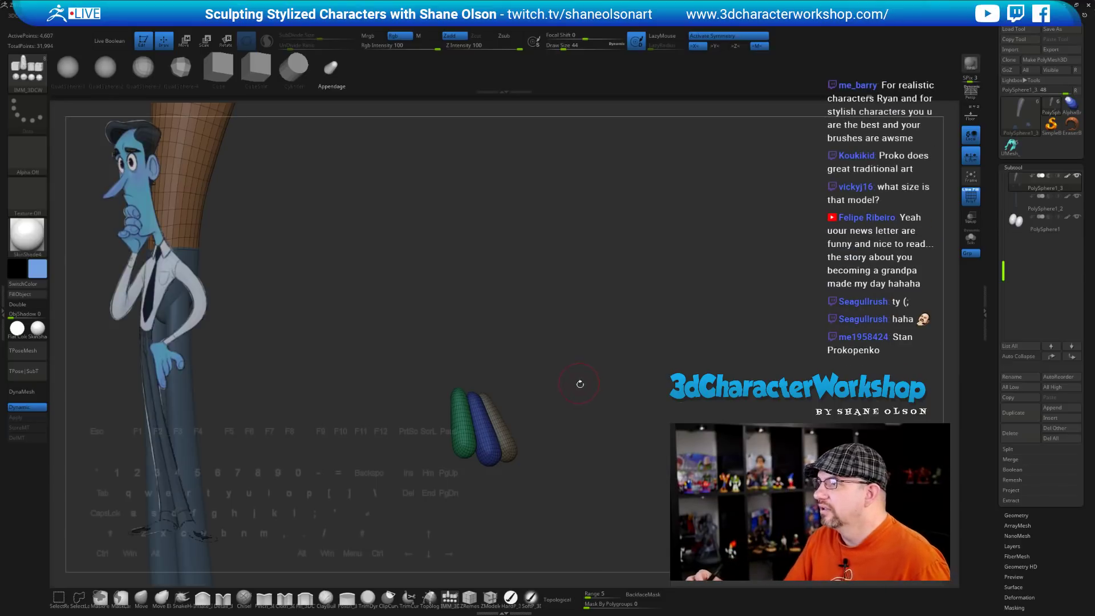
pyautogui.moveTo(581, 386); pyautogui.dragTo(588, 429)
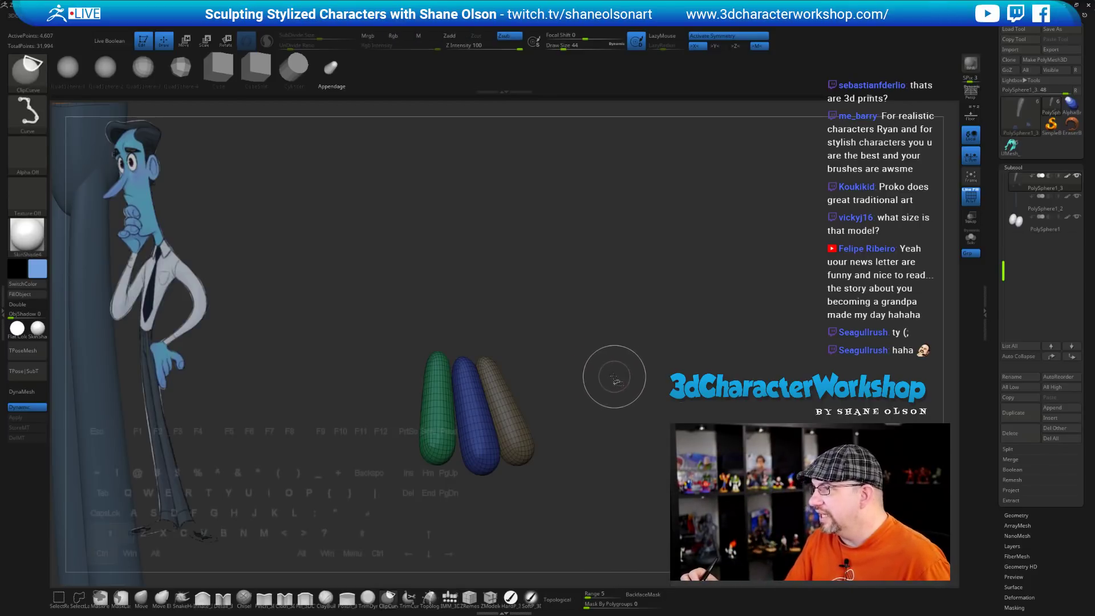
pyautogui.keyDown('ctrl'); pyautogui.keyDown('shift'); pyautogui.click(613, 372); pyautogui.keyUp('shift'); pyautogui.keyUp('ctrl')
pyautogui.moveTo(617, 366); pyautogui.dragTo(557, 420)
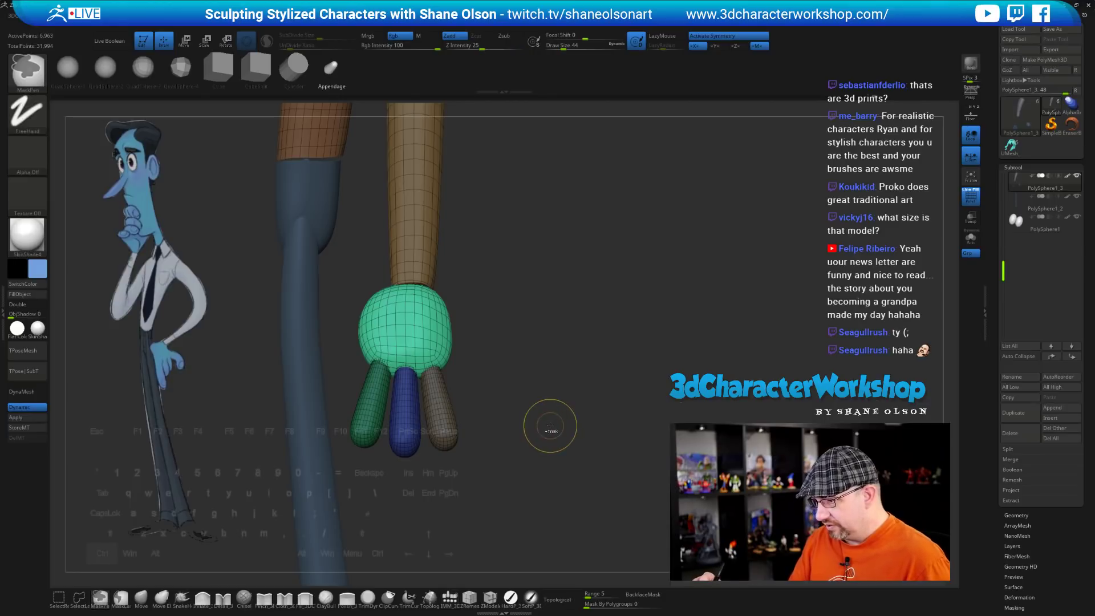
# Mask the palms and arms, leaving only the three fingers of each hand unmasked
pyautogui.keyDown('ctrl'); pyautogui.click(551, 426); pyautogui.keyUp('ctrl')
pyautogui.keyDown('ctrl'); pyautogui.keyDown('shift'); pyautogui.click(423, 329); pyautogui.keyUp('shift'); pyautogui.keyUp('ctrl')
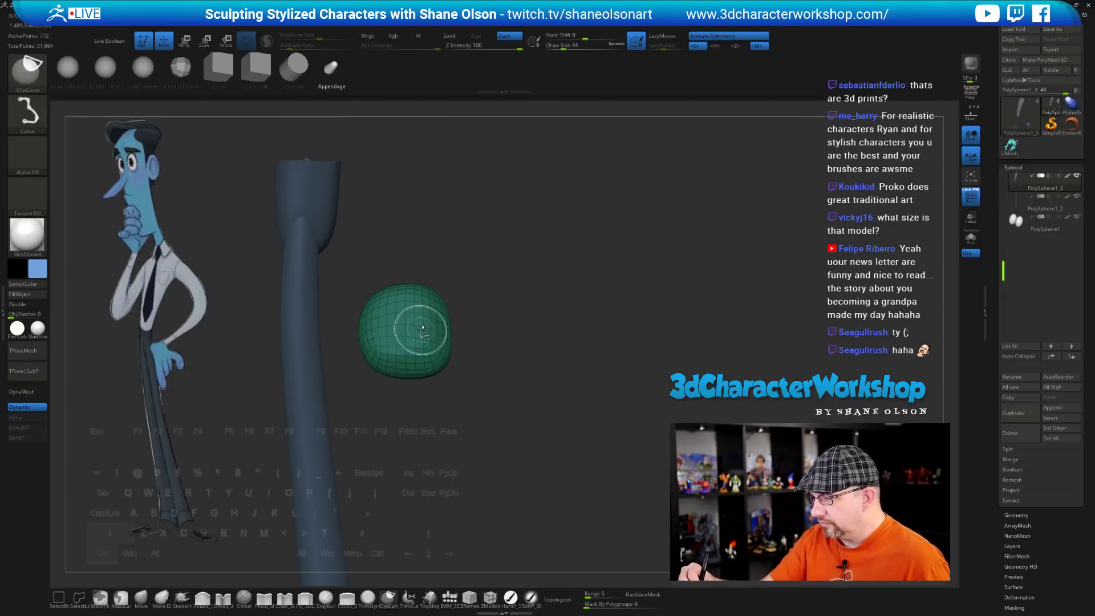
pyautogui.keyDown('ctrl'); pyautogui.keyDown('shift'); pyautogui.click(418, 325); pyautogui.keyUp('shift'); pyautogui.keyUp('ctrl')
pyautogui.moveTo(447, 350)
pyautogui.mouseDown()
pyautogui.moveTo(435, 304)
pyautogui.moveTo(511, 426)
pyautogui.moveTo(508, 393)
pyautogui.moveTo(434, 330)
pyautogui.mouseUp()
pyautogui.moveTo(316, 213)
pyautogui.keyDown('ctrl'); pyautogui.mouseDown()
pyautogui.moveTo(473, 456)
pyautogui.moveTo(499, 454)
pyautogui.mouseUp(); pyautogui.keyUp('ctrl')
pyautogui.keyDown('ctrl'); pyautogui.keyDown('shift'); pyautogui.click(550, 376); pyautogui.keyUp('shift'); pyautogui.keyUp('ctrl')
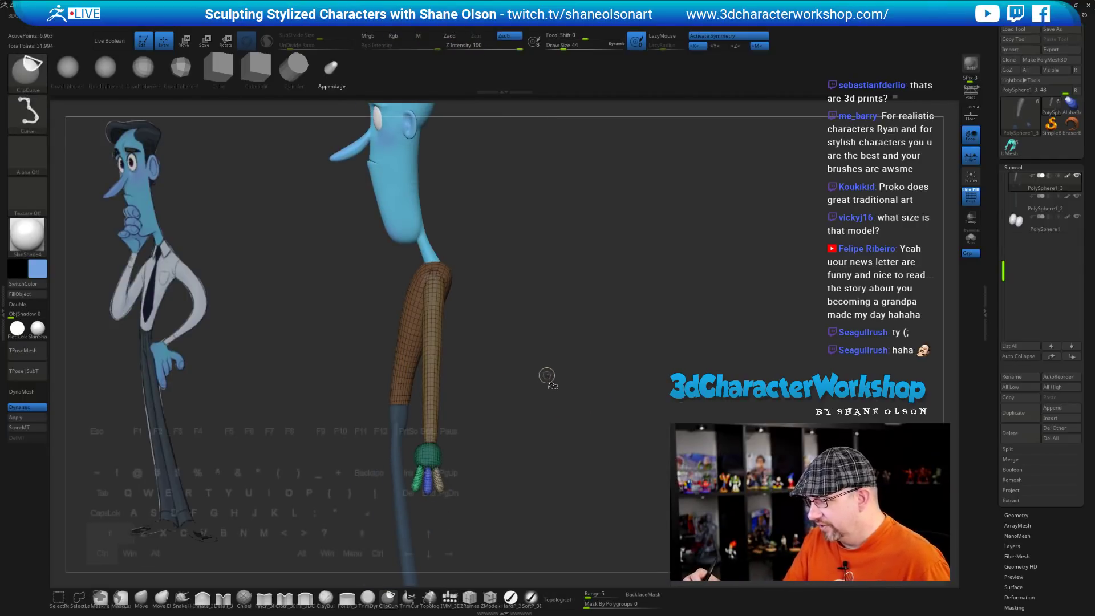
# Reposition the transform gizmo from the palm to the shared base of the three unmasked fingers
pyautogui.moveTo(543, 392)
pyautogui.keyDown('alt'); pyautogui.mouseDown()
pyautogui.moveTo(553, 443)
pyautogui.moveTo(545, 344)
pyautogui.mouseUp(); pyautogui.keyUp('alt')
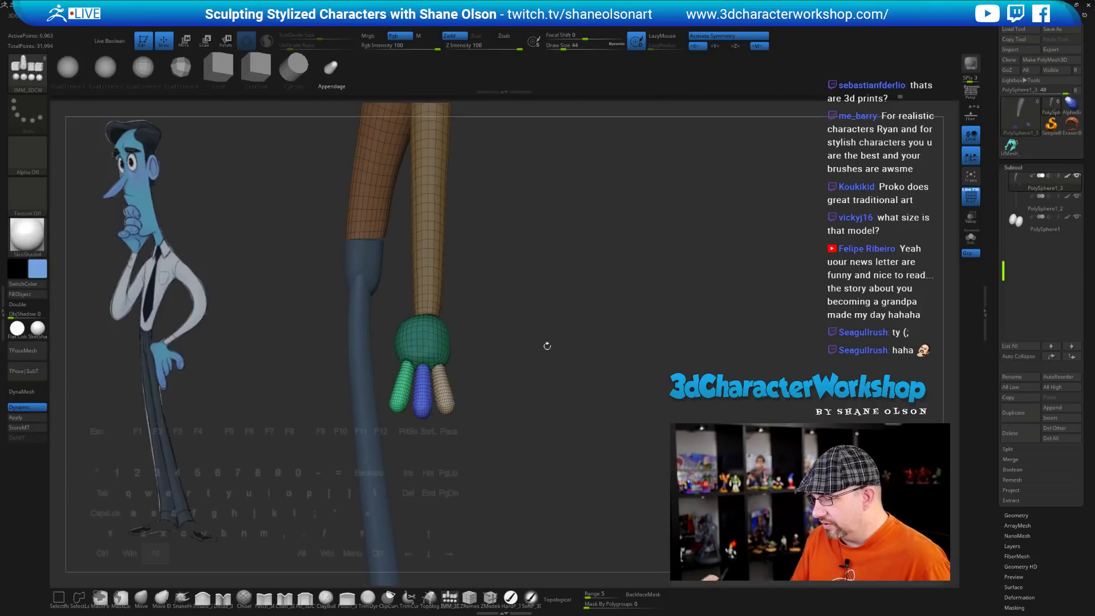
pyautogui.press('w')
pyautogui.keyDown('alt'); pyautogui.moveTo(535, 435); pyautogui.dragTo(533, 462); pyautogui.keyUp('alt')
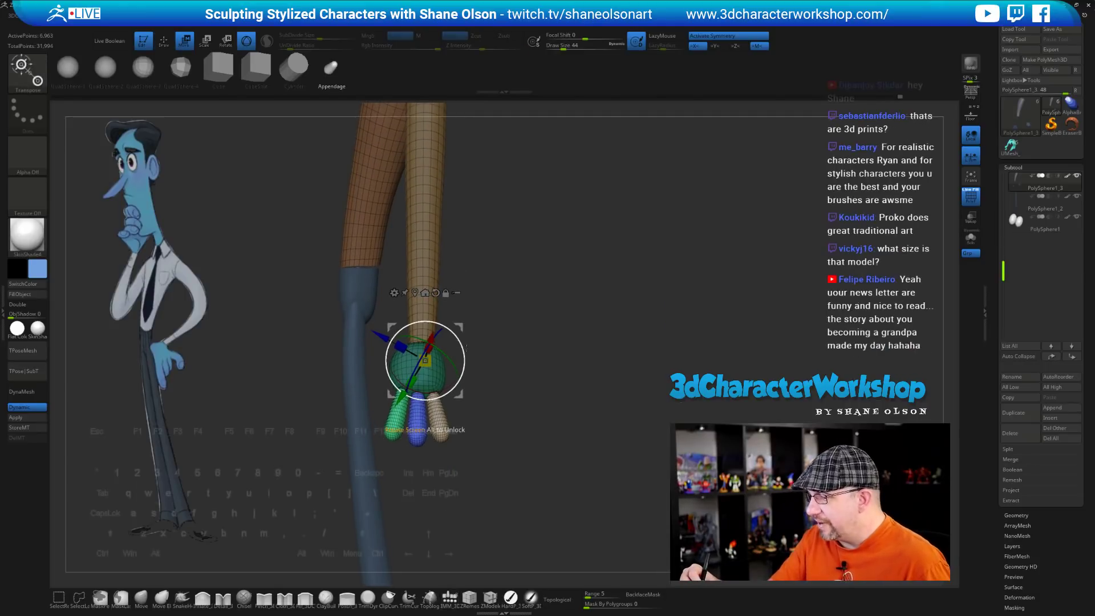
pyautogui.moveTo(460, 325); pyautogui.dragTo(455, 356)
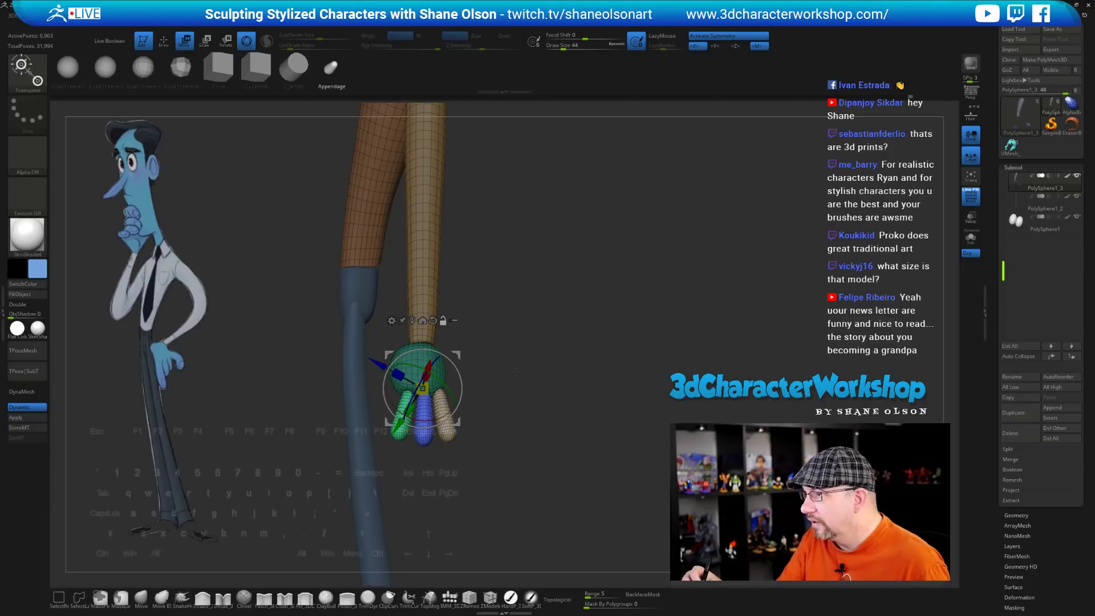
pyautogui.moveTo(515, 372); pyautogui.dragTo(542, 451)
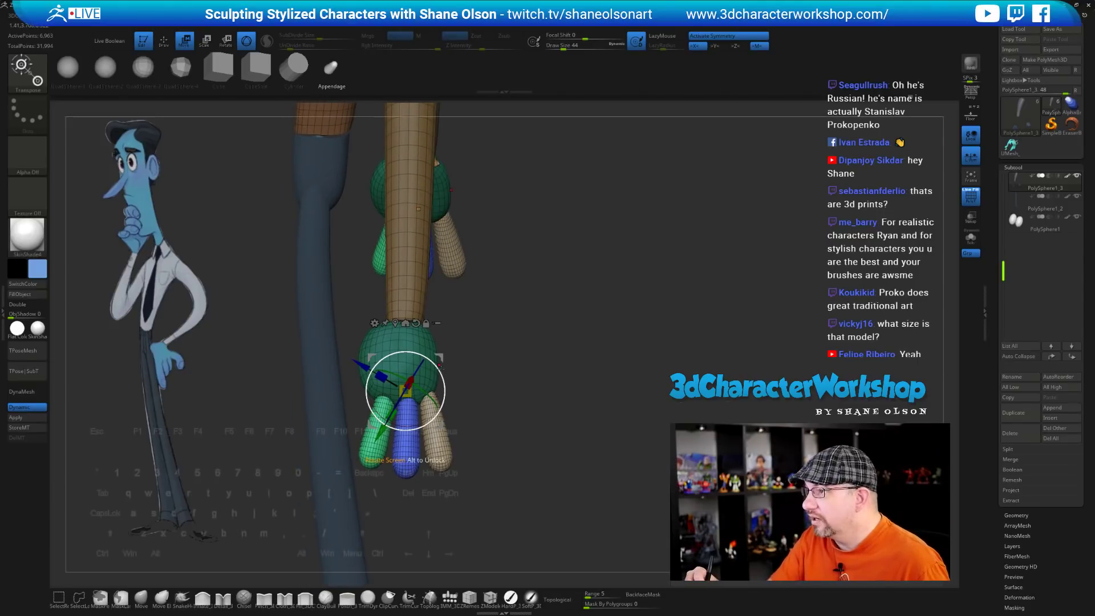
# Rotate the three unmasked fingers together about their shared base so they splay slightly outward from the palm
pyautogui.moveTo(438, 368); pyautogui.dragTo(439, 359)
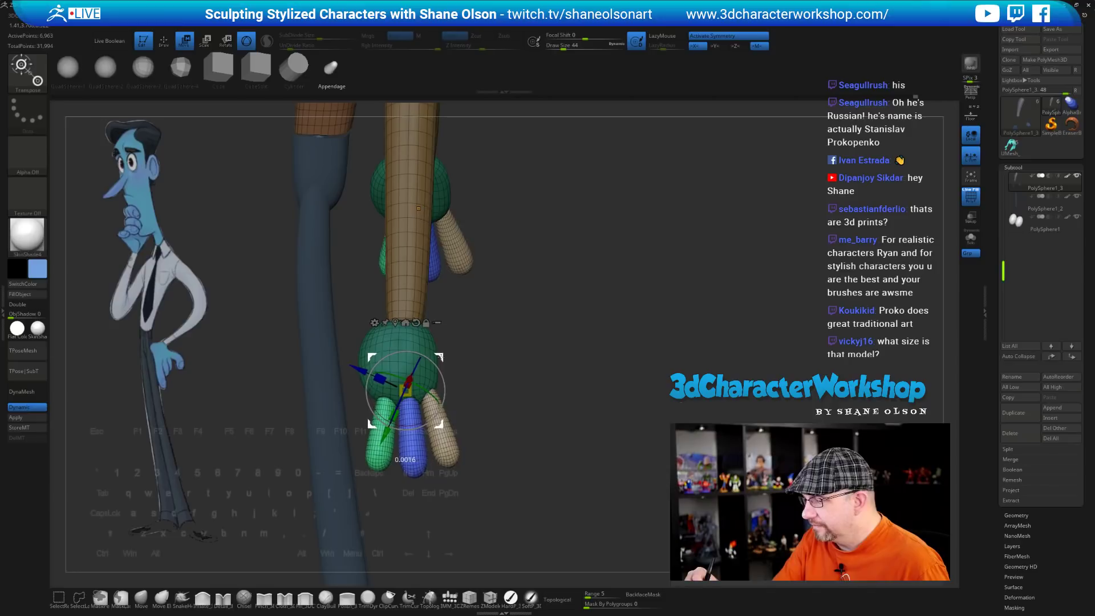
pyautogui.moveTo(521, 428); pyautogui.dragTo(566, 436)
pyautogui.keyDown('alt'); pyautogui.moveTo(548, 377); pyautogui.dragTo(542, 437); pyautogui.keyUp('alt')
pyautogui.press('q')
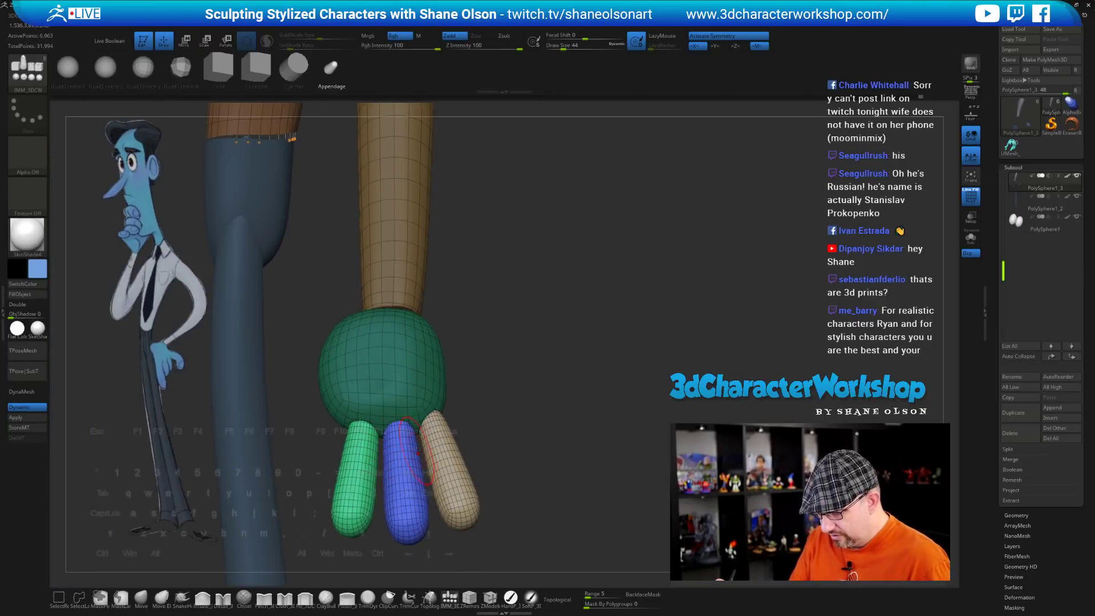
pyautogui.press('w')
pyautogui.keyDown('ctrl'); pyautogui.click(362, 484); pyautogui.keyUp('ctrl')
pyautogui.moveTo(556, 434)
pyautogui.keyDown('alt'); pyautogui.mouseDown()
pyautogui.moveTo(564, 449)
pyautogui.moveTo(573, 419)
pyautogui.moveTo(556, 449)
pyautogui.moveTo(570, 438)
pyautogui.moveTo(569, 450)
pyautogui.mouseUp(); pyautogui.keyUp('alt')
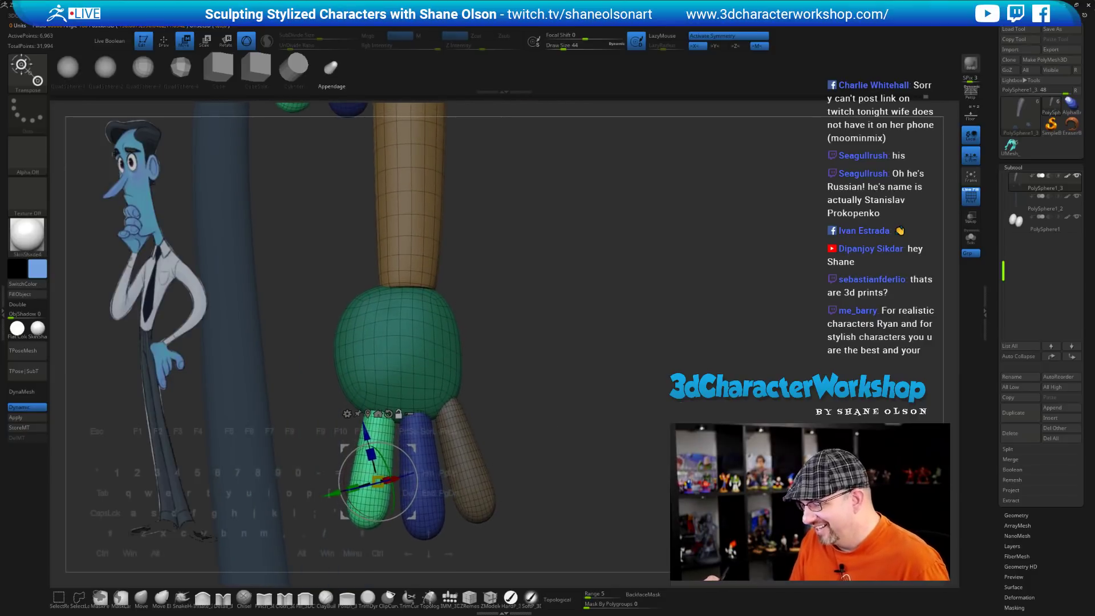
pyautogui.moveTo(476, 421); pyautogui.dragTo(445, 435)
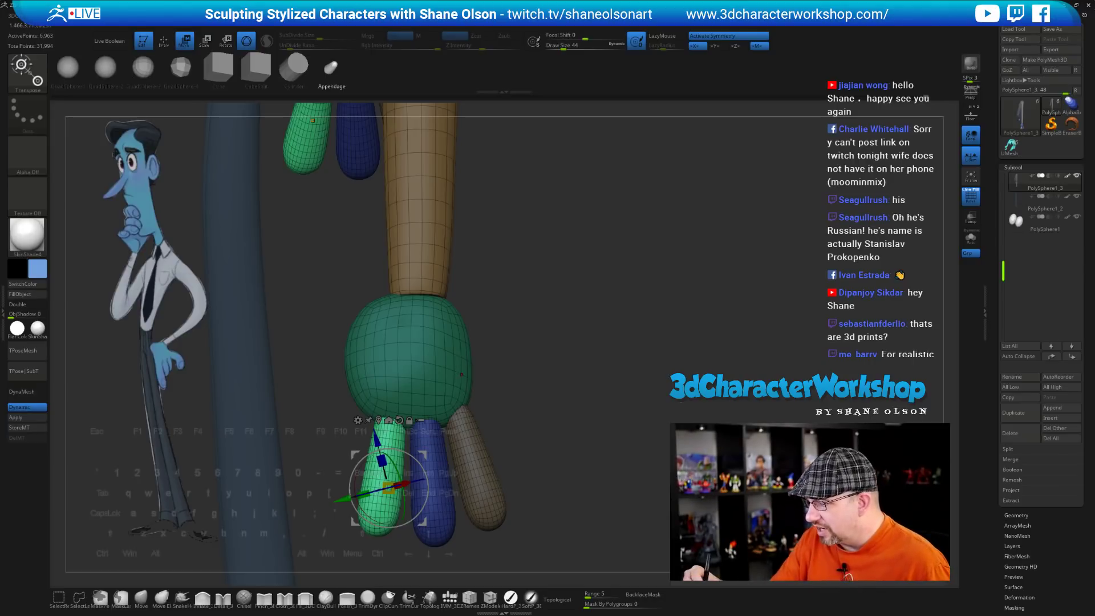
pyautogui.keyDown('alt'); pyautogui.moveTo(496, 379); pyautogui.dragTo(506, 353); pyautogui.keyUp('alt')
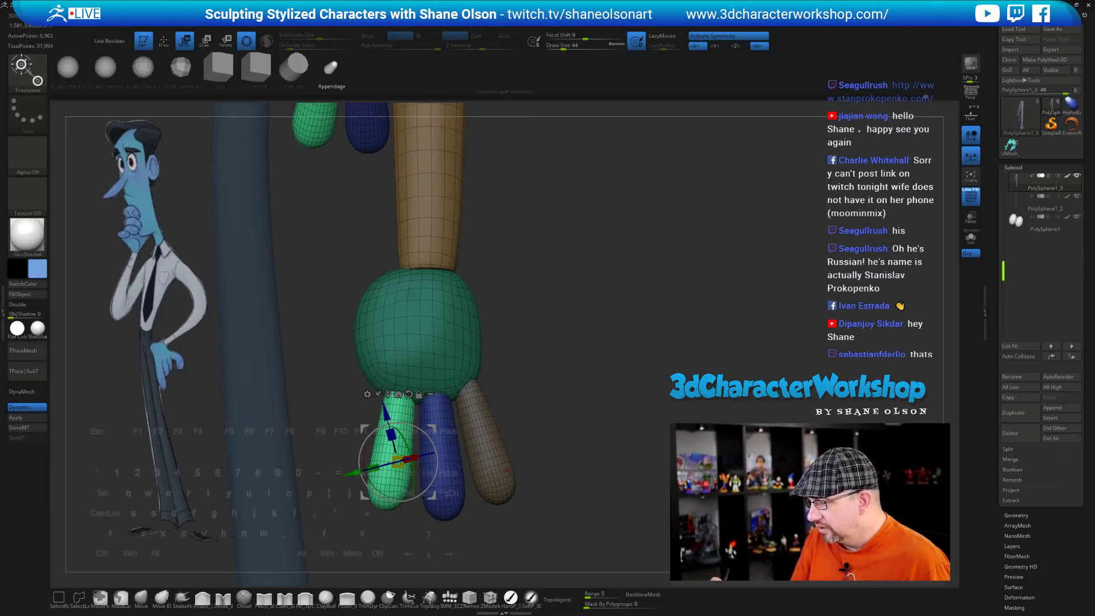
pyautogui.click(509, 474)
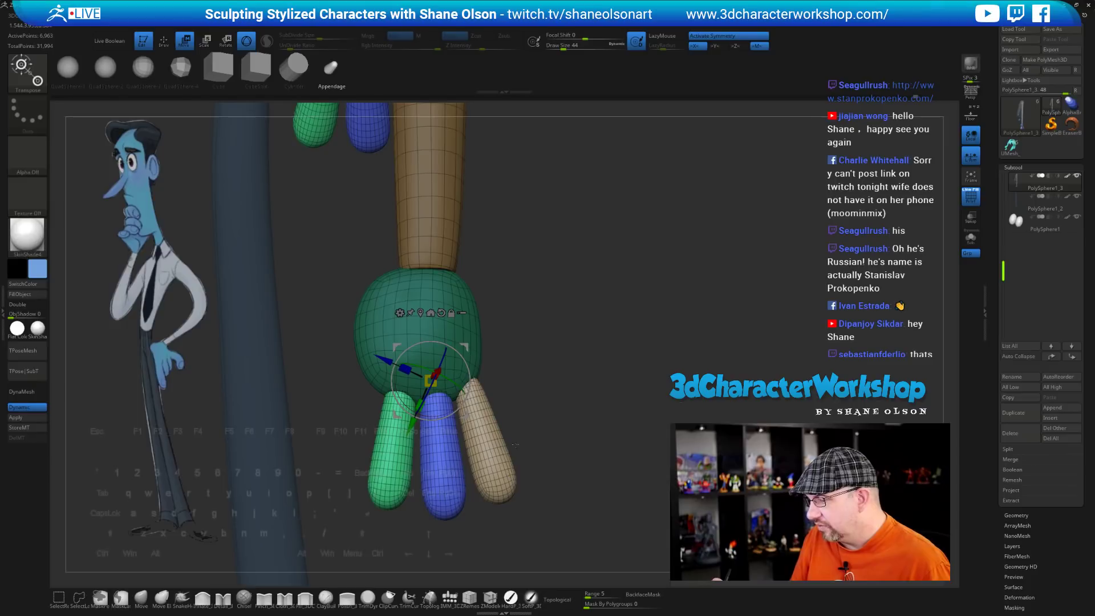
pyautogui.hotkey('ctrl', 'z')
# Move the three fingers together sideways across the palm to make room for a fourth, and tilt them slightly toward the same side
pyautogui.moveTo(464, 347); pyautogui.dragTo(441, 348)
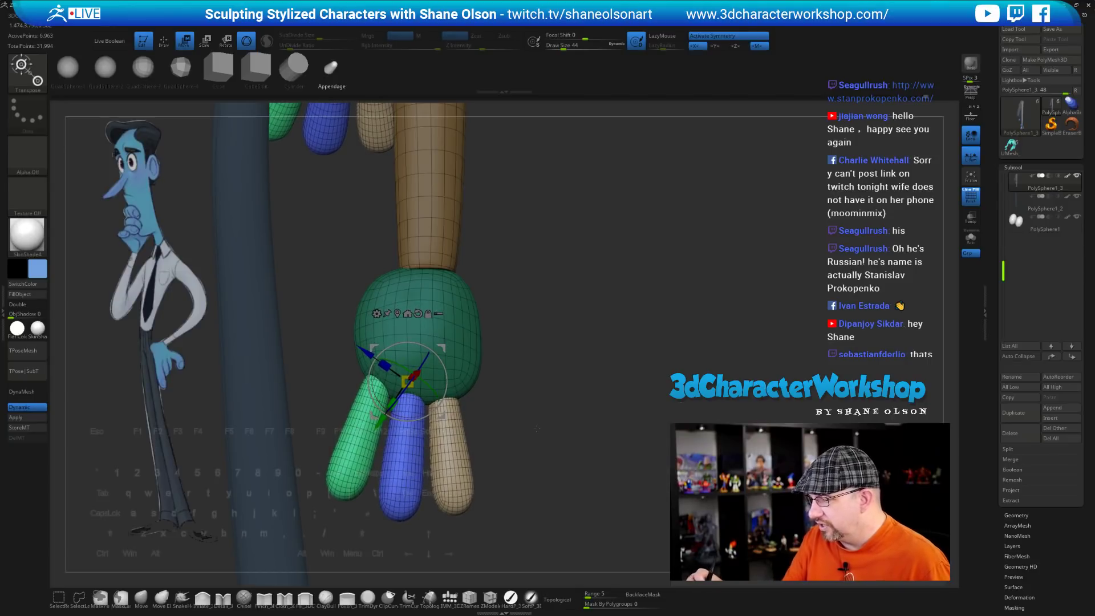
pyautogui.moveTo(477, 389); pyautogui.dragTo(421, 359)
pyautogui.keyDown('shift'); pyautogui.moveTo(507, 399); pyautogui.dragTo(535, 442); pyautogui.keyUp('shift')
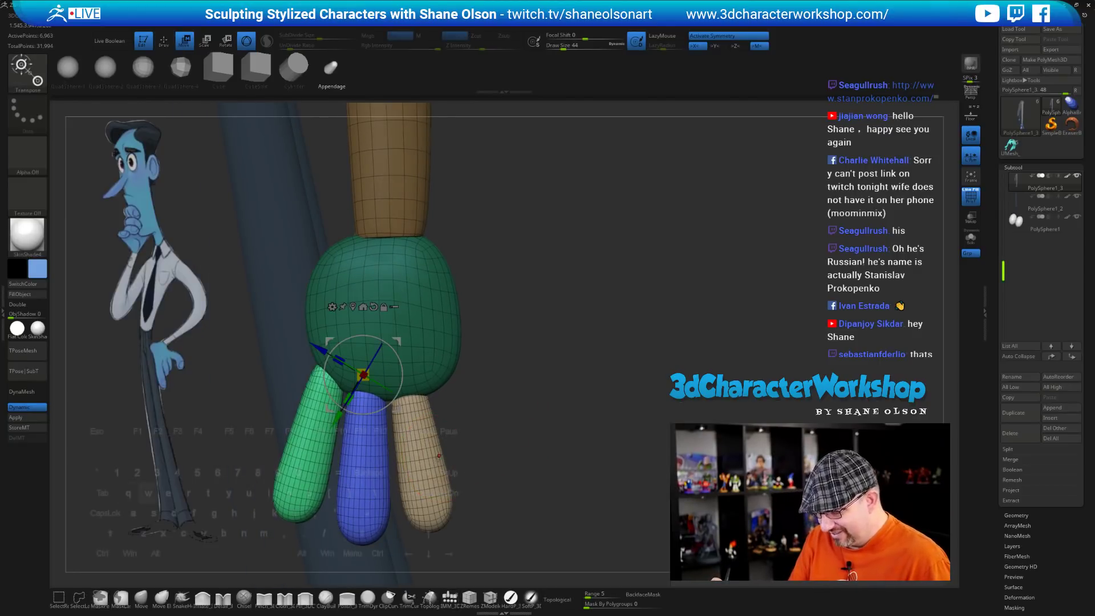
# Duplicate the tan finger beside itself at the open edge of the palm and assign the copy its own polygroup
pyautogui.keyDown('ctrl'); pyautogui.click(427, 478); pyautogui.keyUp('ctrl')
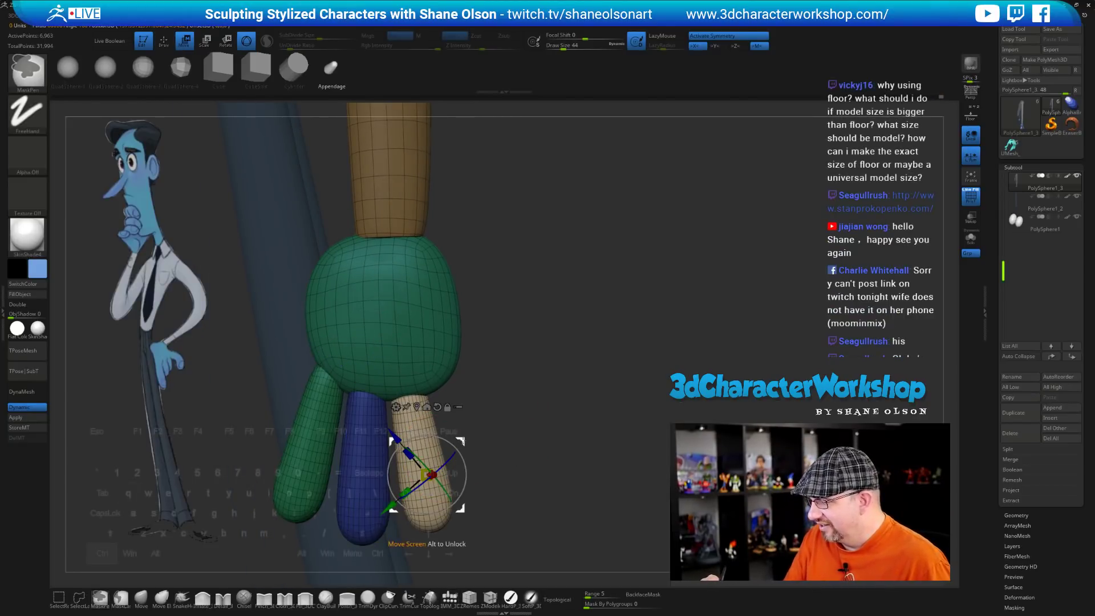
pyautogui.keyDown('ctrl'); pyautogui.moveTo(468, 441); pyautogui.dragTo(517, 431); pyautogui.keyUp('ctrl')
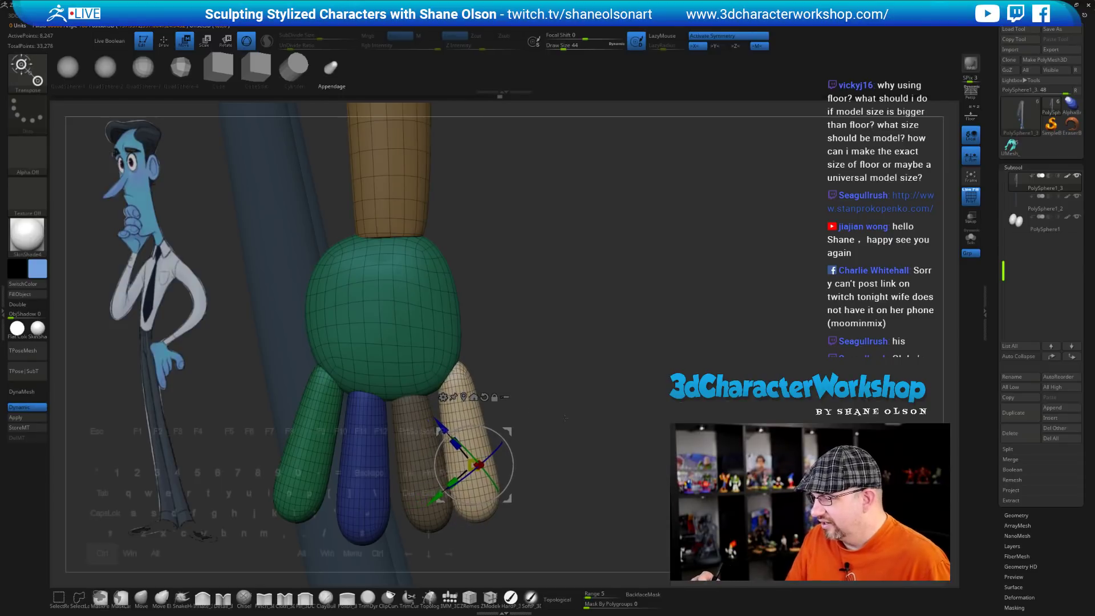
pyautogui.keyDown('ctrl'); pyautogui.click(574, 412); pyautogui.keyUp('ctrl')
pyautogui.hotkey('ctrl', 'w')
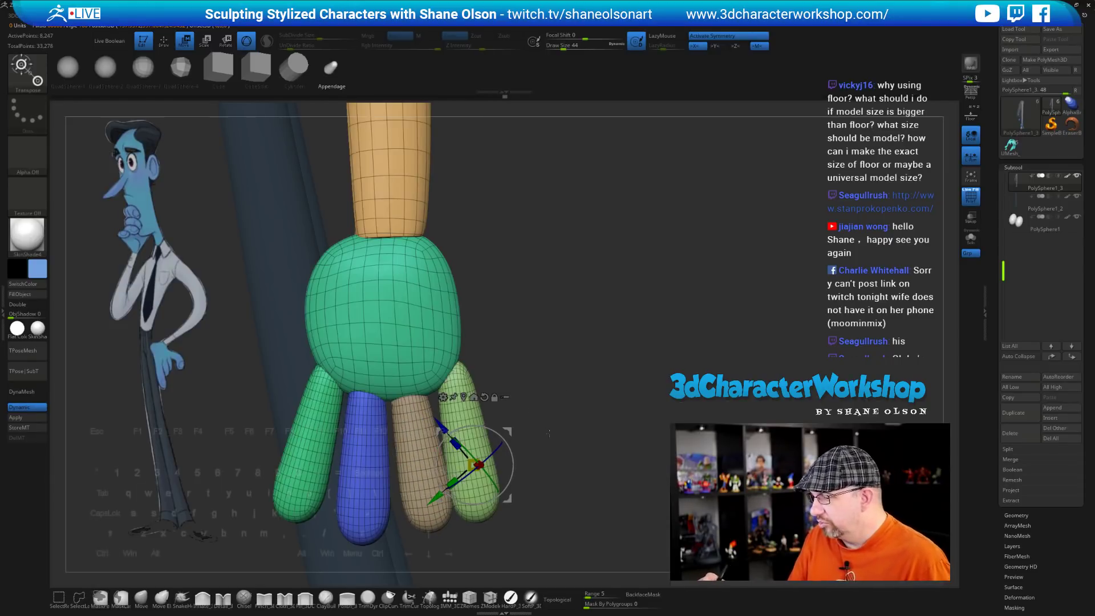
# Mask everything except the new outer finger, centre the gizmo on its base, and scale it down uniformly as a little finger
pyautogui.moveTo(478, 465)
pyautogui.keyDown('alt'); pyautogui.mouseDown()
pyautogui.moveTo(444, 345)
pyautogui.moveTo(476, 448)
pyautogui.mouseUp(); pyautogui.keyUp('alt')
pyautogui.keyDown('ctrl'); pyautogui.click(463, 392); pyautogui.keyUp('ctrl')
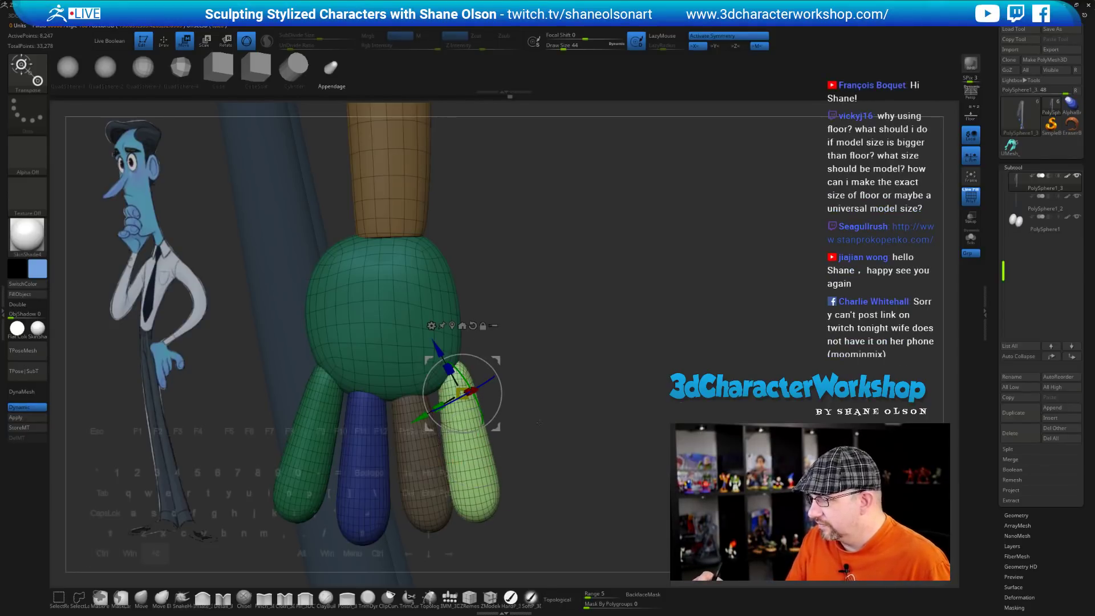
pyautogui.keyDown('alt'); pyautogui.moveTo(502, 357); pyautogui.dragTo(487, 337); pyautogui.keyUp('alt')
pyautogui.moveTo(593, 349); pyautogui.dragTo(497, 335)
pyautogui.moveTo(520, 377); pyautogui.dragTo(583, 431)
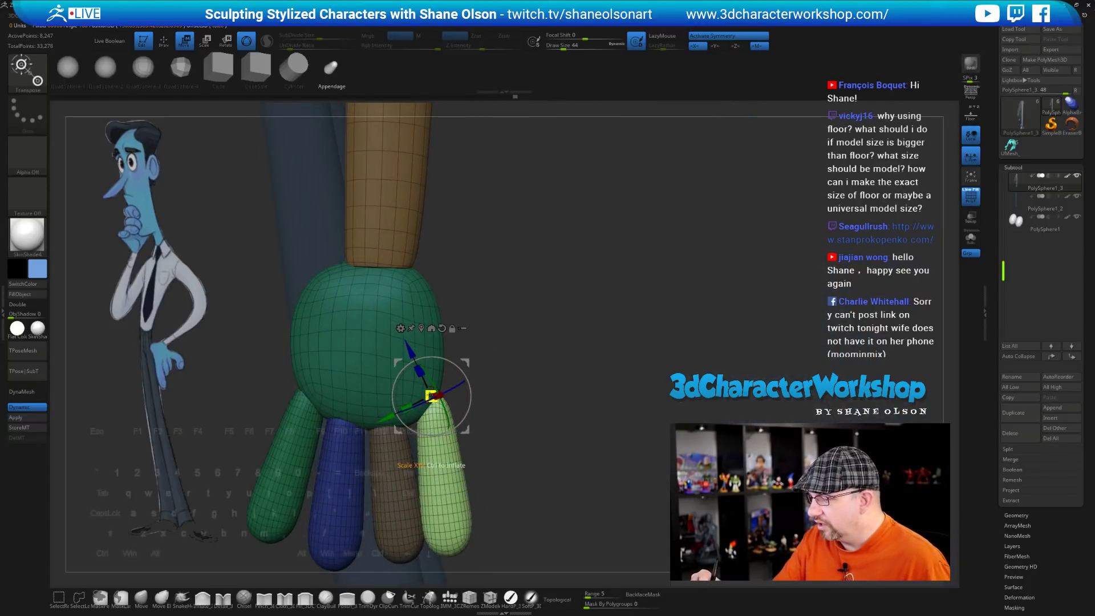
pyautogui.moveTo(432, 395); pyautogui.dragTo(564, 456)
# Rotate the little finger outward and adjust its placement against the palm, finishing with the mask cleared
pyautogui.moveTo(491, 358); pyautogui.dragTo(480, 357)
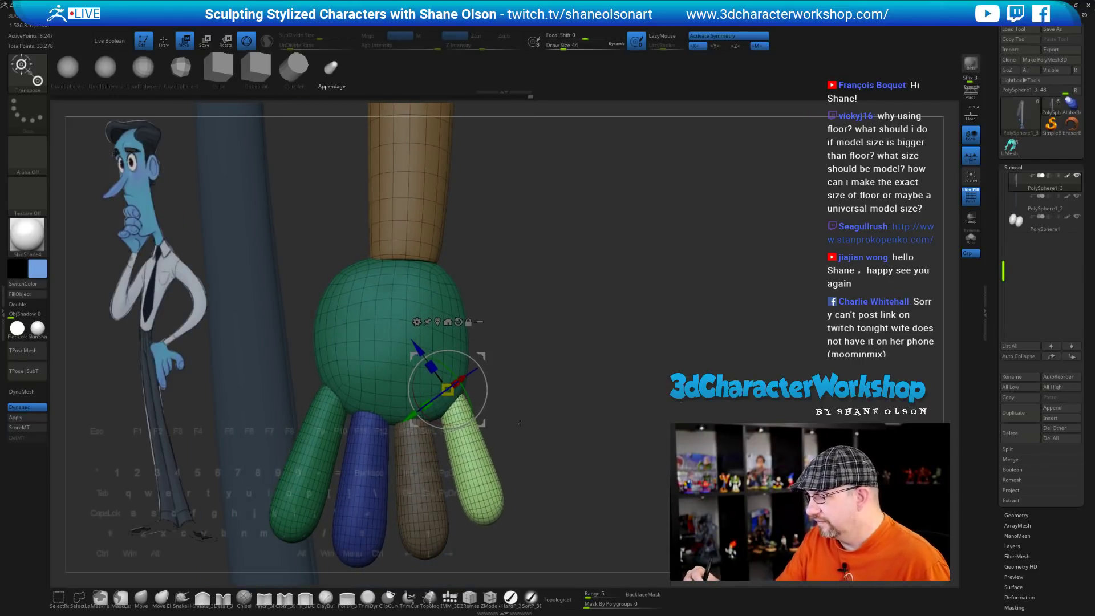
pyautogui.moveTo(567, 457)
pyautogui.mouseDown()
pyautogui.moveTo(552, 458)
pyautogui.moveTo(561, 451)
pyautogui.mouseUp()
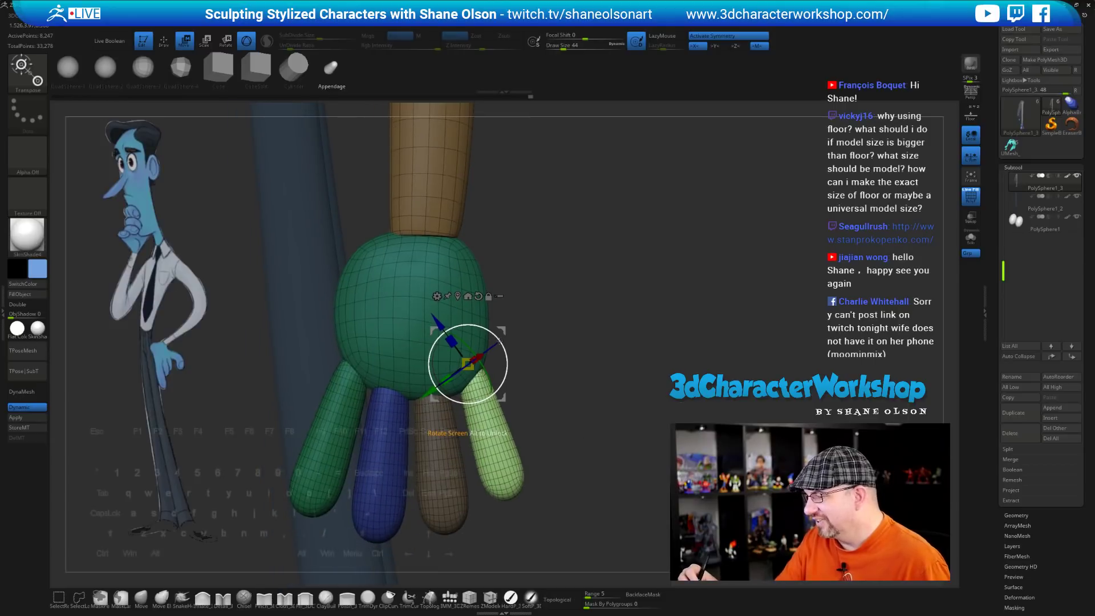
pyautogui.moveTo(666, 353)
pyautogui.mouseDown()
pyautogui.moveTo(599, 349)
pyautogui.moveTo(672, 353)
pyautogui.mouseUp()
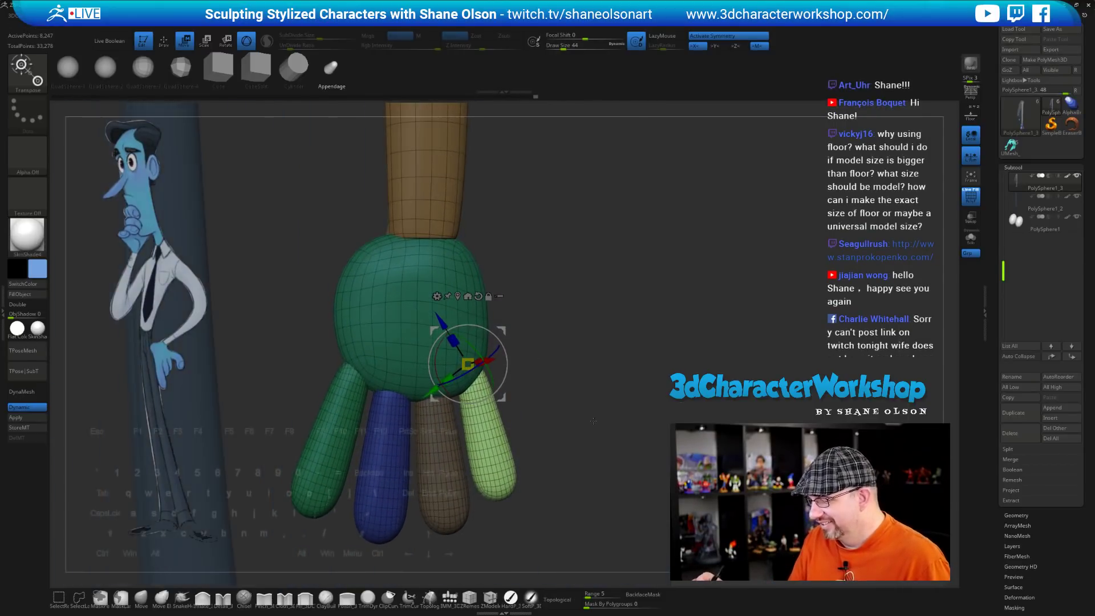
pyautogui.moveTo(576, 447)
pyautogui.keyDown('alt'); pyautogui.mouseDown()
pyautogui.moveTo(588, 460)
pyautogui.moveTo(575, 458)
pyautogui.mouseUp(); pyautogui.keyUp('alt')
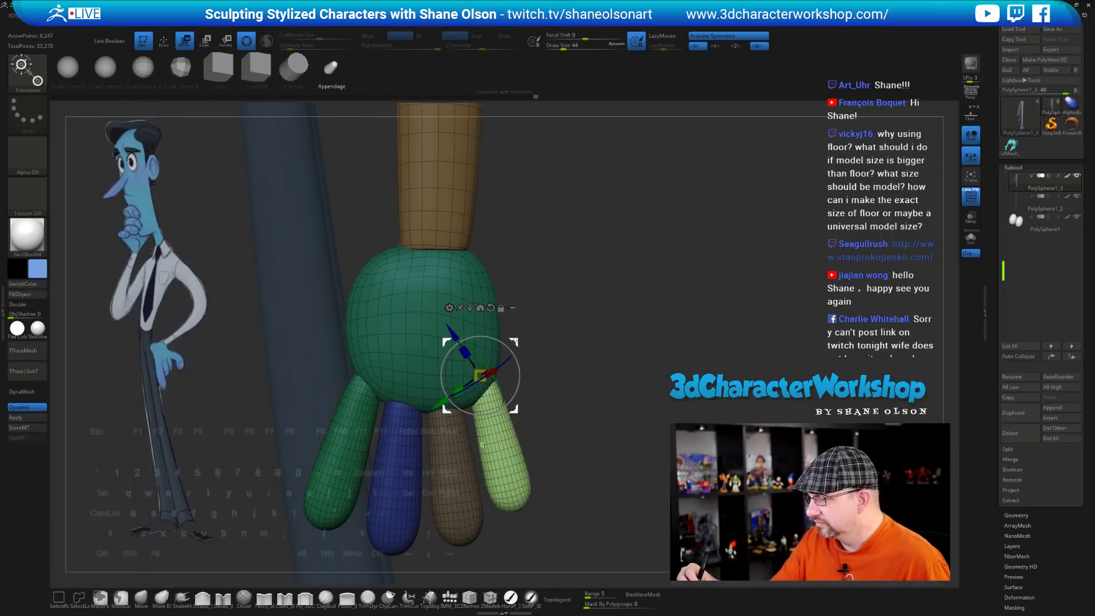
pyautogui.moveTo(515, 409); pyautogui.dragTo(514, 405)
pyautogui.moveTo(567, 454)
pyautogui.mouseDown()
pyautogui.moveTo(577, 454)
pyautogui.moveTo(576, 407)
pyautogui.moveTo(574, 435)
pyautogui.mouseUp()
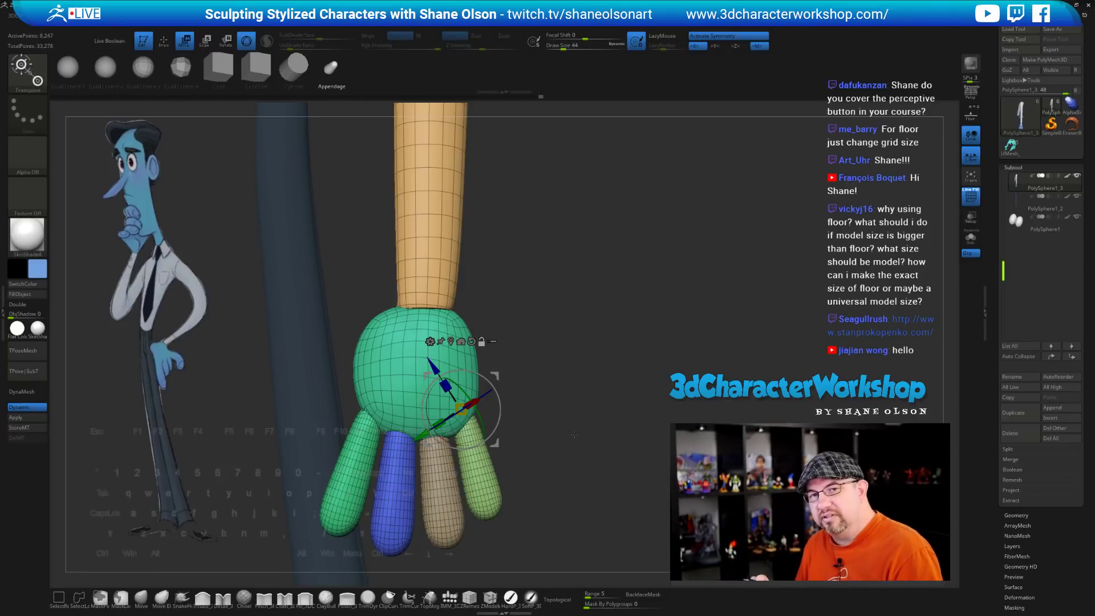
# Examine the whole character and the ruler behind its head, checking the proportions from the front and at an angle
pyautogui.moveTo(1003, 254); pyautogui.dragTo(998, 168)
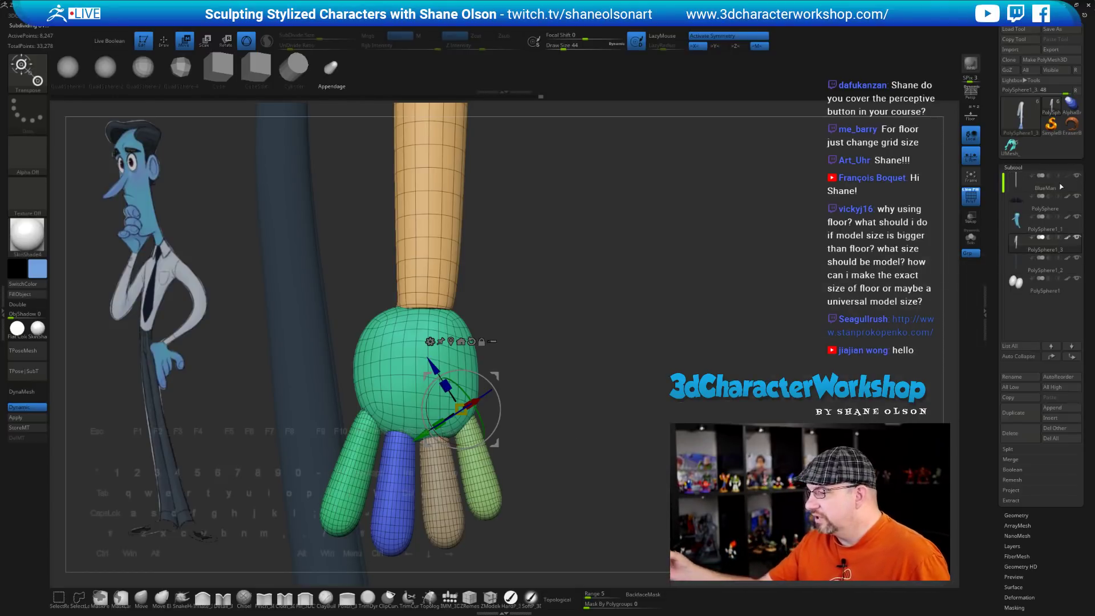
pyautogui.keyDown('alt'); pyautogui.moveTo(707, 367); pyautogui.dragTo(650, 285); pyautogui.keyUp('alt')
pyautogui.moveTo(571, 342); pyautogui.dragTo(634, 349)
pyautogui.moveTo(665, 396)
pyautogui.mouseDown()
pyautogui.moveTo(591, 400)
pyautogui.moveTo(665, 399)
pyautogui.mouseUp()
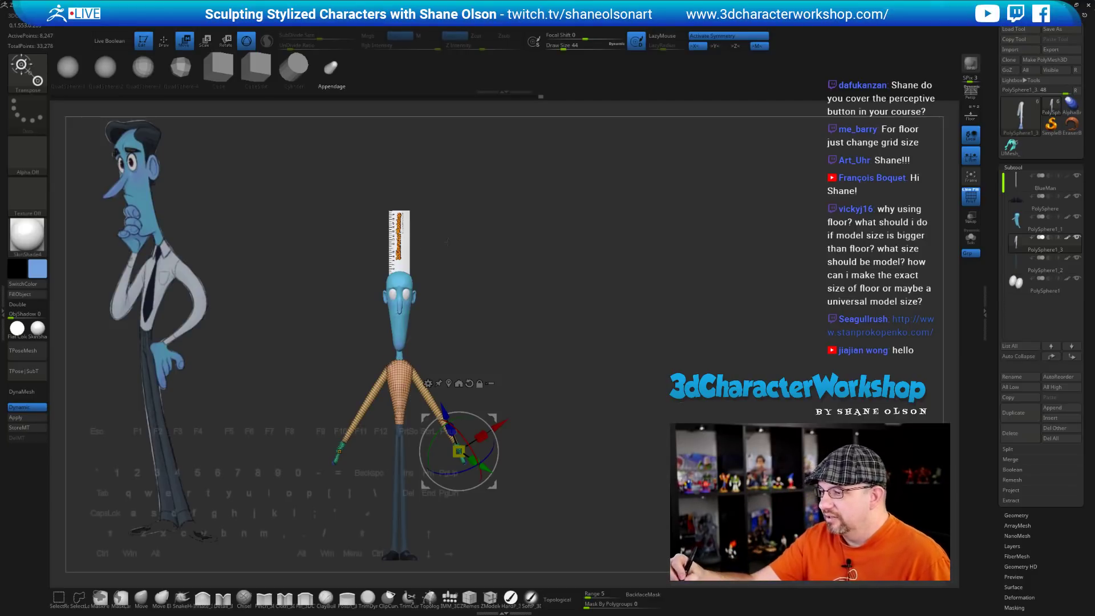
pyautogui.keyDown('alt'); pyautogui.moveTo(413, 263); pyautogui.dragTo(422, 308); pyautogui.keyUp('alt')
pyautogui.keyDown('alt'); pyautogui.moveTo(442, 111); pyautogui.dragTo(399, 418); pyautogui.keyUp('alt')
pyautogui.moveTo(503, 444); pyautogui.dragTo(523, 440)
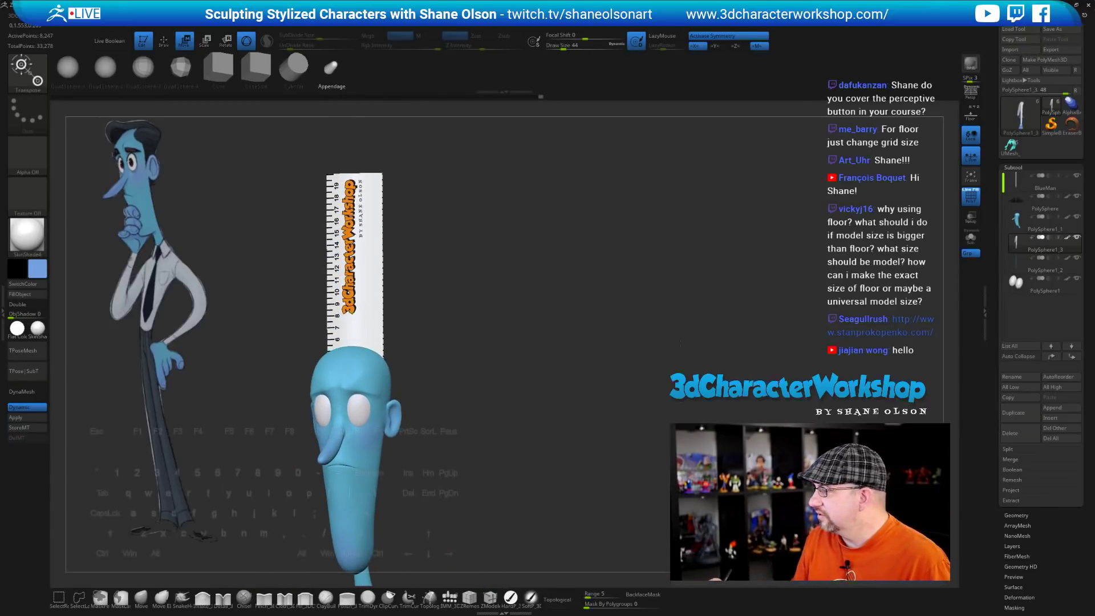
# Isolate the BlueMan ruler subtool to examine its scale markings, and bring the other subtools back into view
pyautogui.click(971, 238)
pyautogui.click(1045, 182)
pyautogui.moveTo(637, 383); pyautogui.dragTo(661, 381)
pyautogui.keyDown('alt'); pyautogui.moveTo(548, 274); pyautogui.dragTo(567, 469); pyautogui.keyUp('alt')
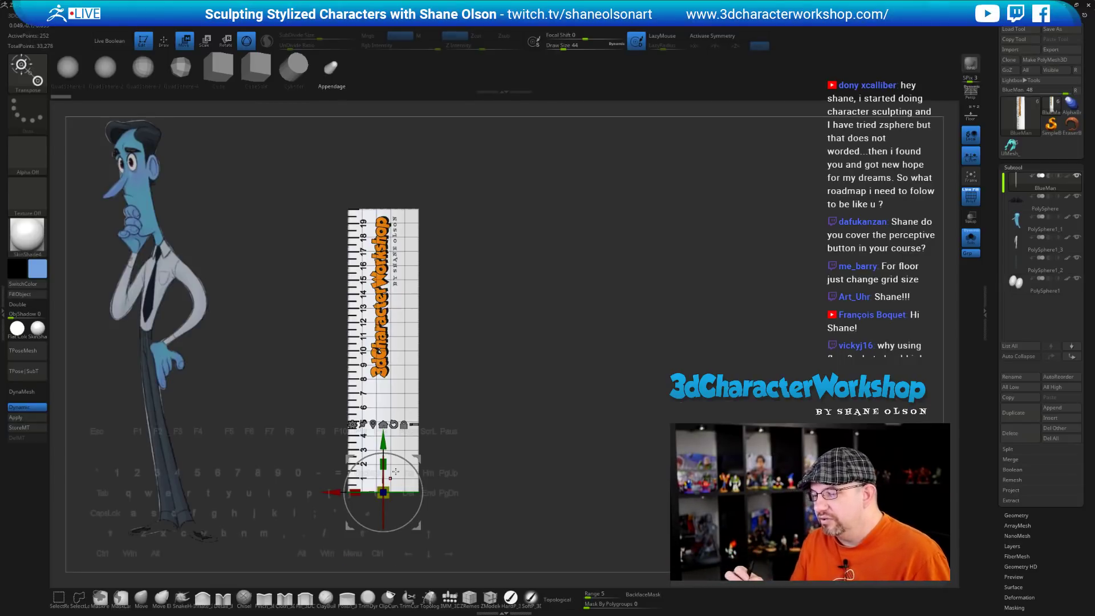
pyautogui.press('q')
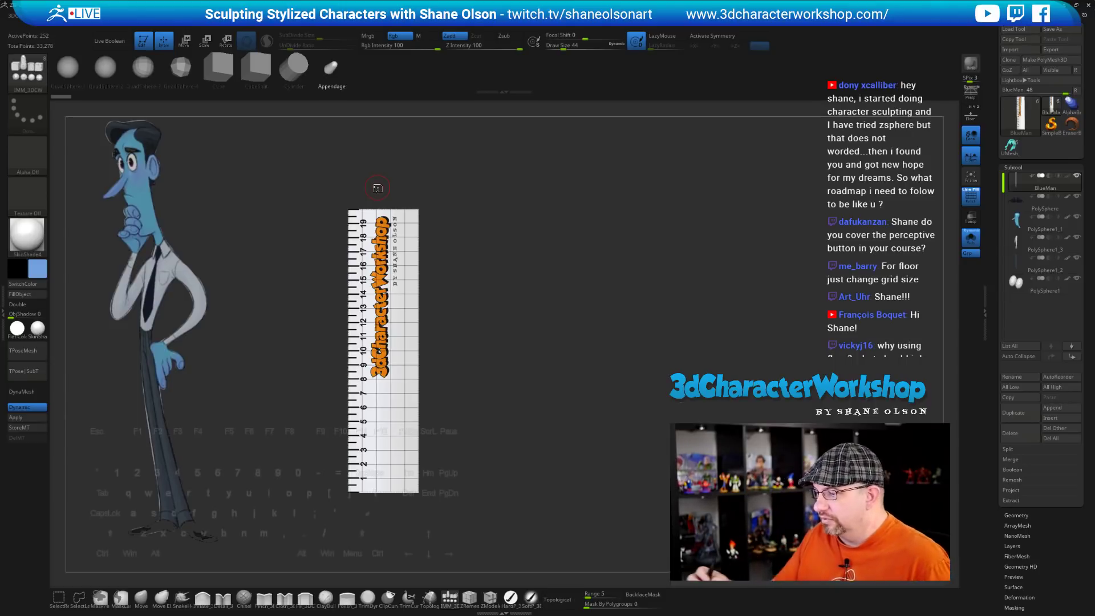
pyautogui.moveTo(536, 379)
pyautogui.mouseDown()
pyautogui.moveTo(553, 381)
pyautogui.moveTo(536, 385)
pyautogui.mouseUp()
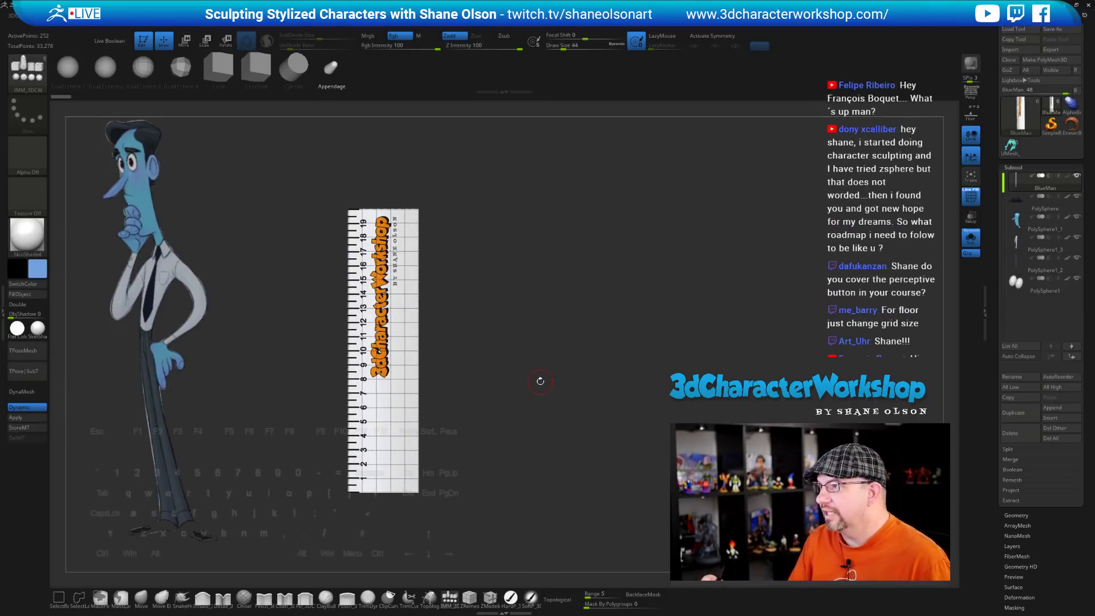
pyautogui.keyDown('alt'); pyautogui.moveTo(477, 433); pyautogui.dragTo(478, 397); pyautogui.keyUp('alt')
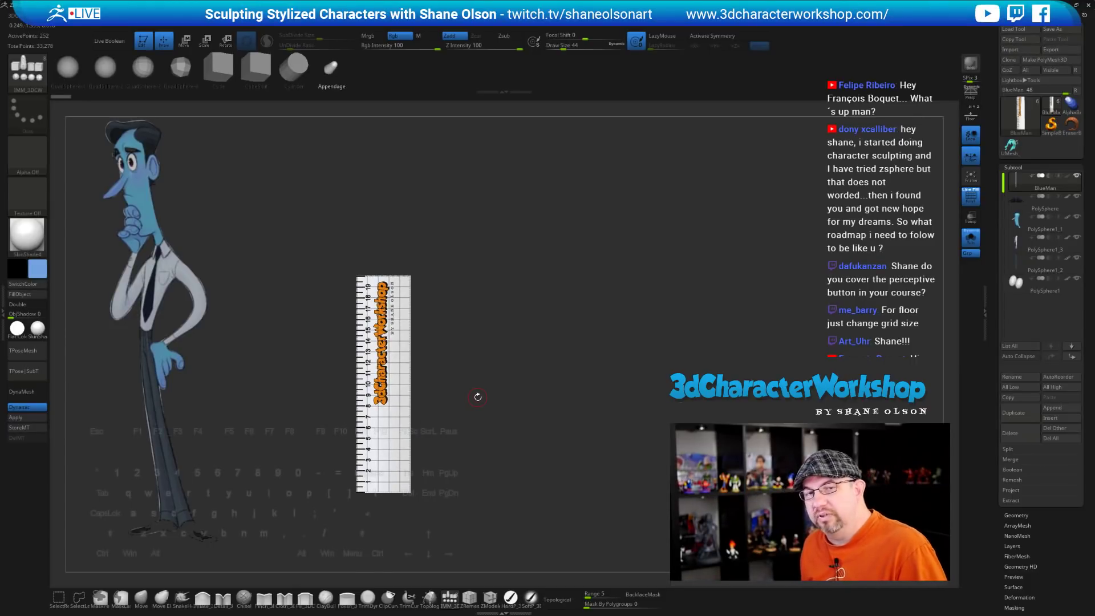
pyautogui.keyDown('alt'); pyautogui.moveTo(486, 372); pyautogui.dragTo(529, 273); pyautogui.keyUp('alt')
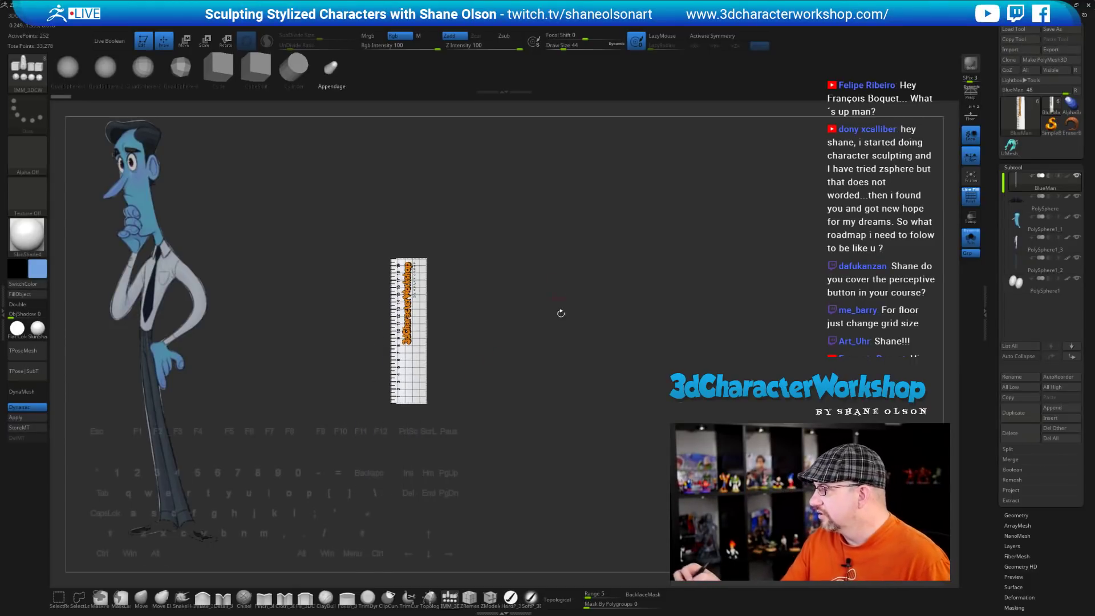
pyautogui.keyDown('alt'); pyautogui.moveTo(566, 311); pyautogui.dragTo(565, 362); pyautogui.keyUp('alt')
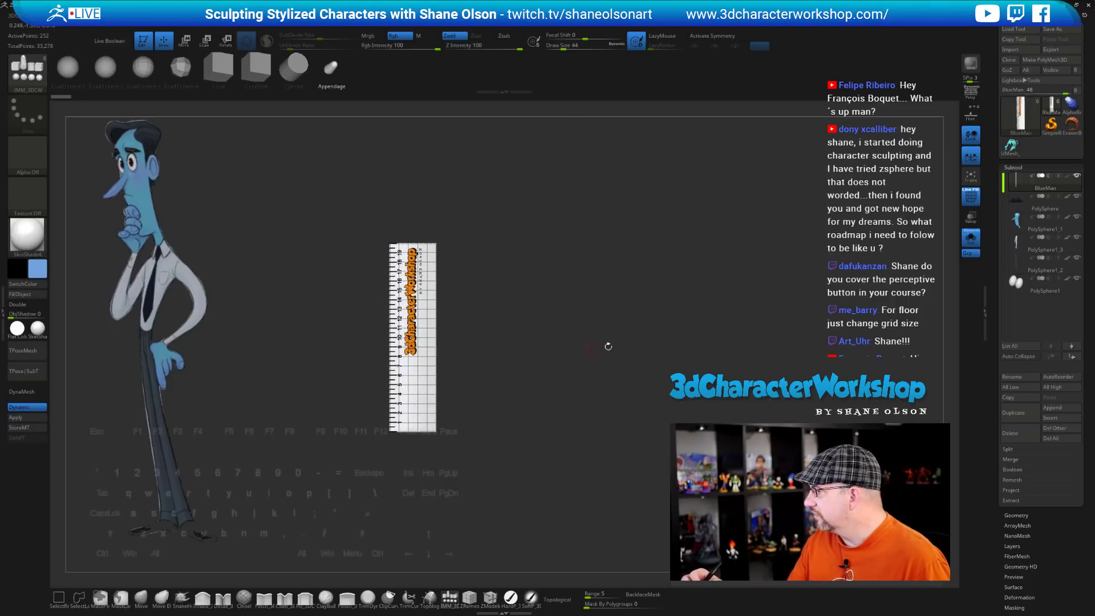
pyautogui.click(970, 241)
# Mask the entire ruler to protect it from transforms applied to the character
pyautogui.keyDown('alt'); pyautogui.moveTo(547, 488); pyautogui.dragTo(516, 386); pyautogui.keyUp('alt')
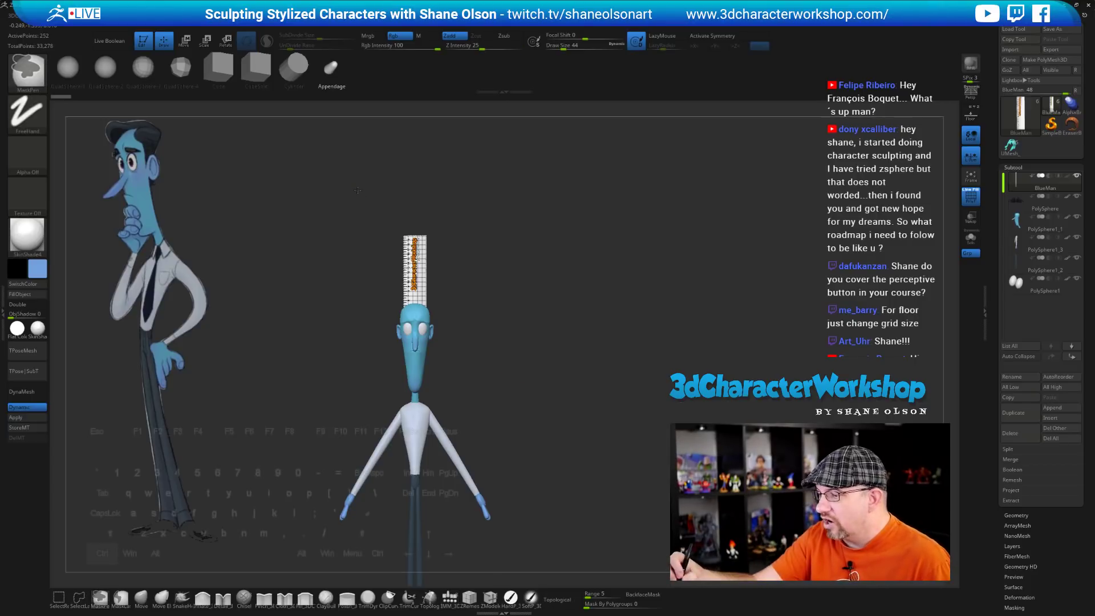
pyautogui.keyDown('ctrl'); pyautogui.moveTo(357, 191); pyautogui.dragTo(501, 391); pyautogui.keyUp('ctrl')
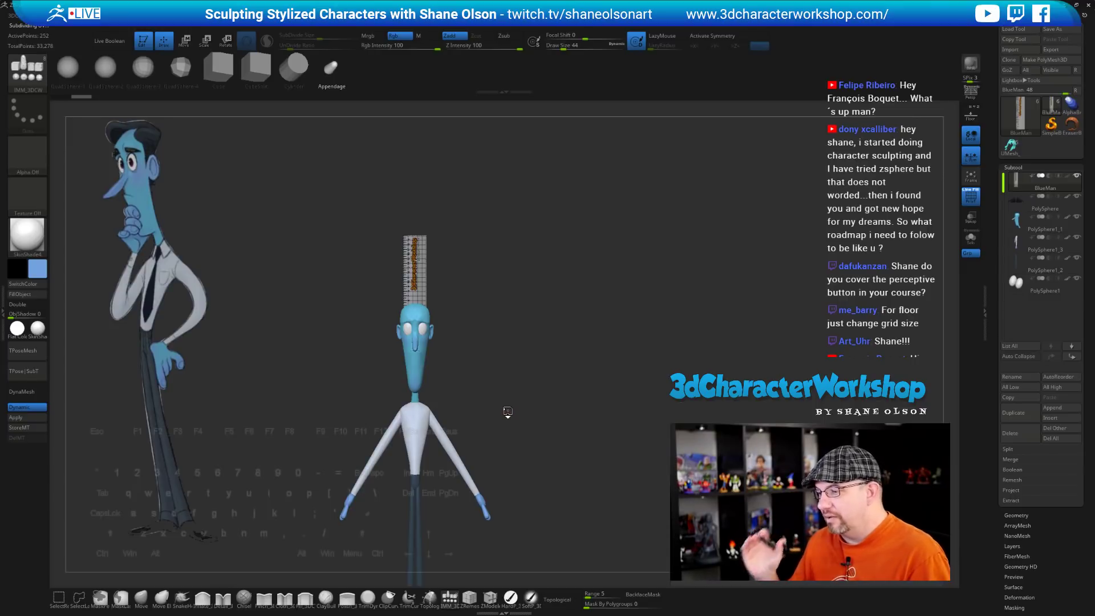
pyautogui.keyDown('alt'); pyautogui.moveTo(546, 362); pyautogui.dragTo(549, 331); pyautogui.keyUp('alt')
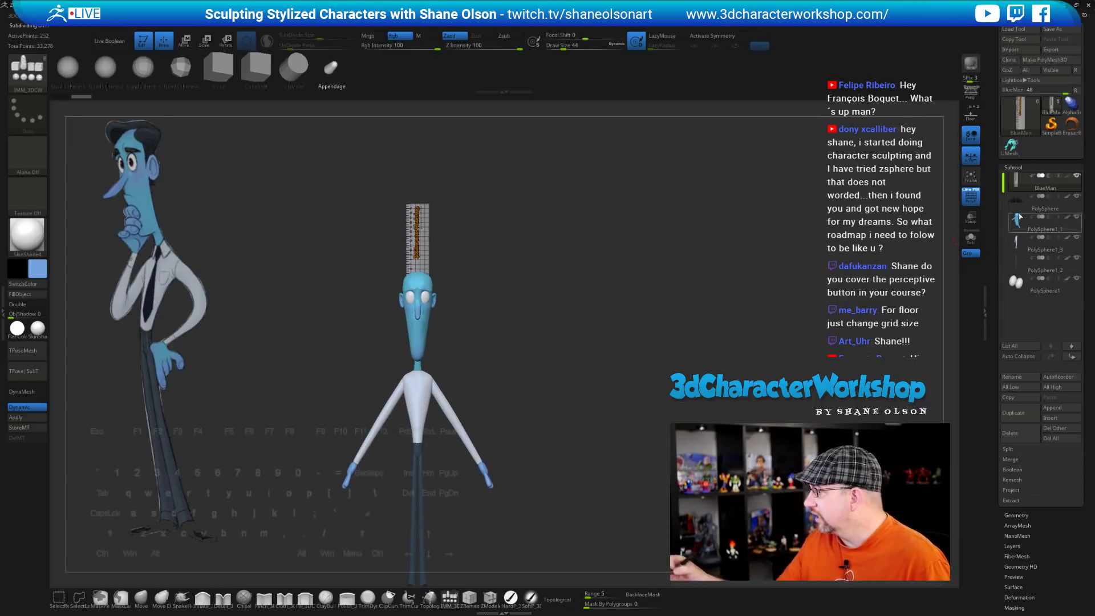
# Select the PolySphere1_1 head subtool and enable Transpose All Selected Subtools on the transform gizmo
pyautogui.click(1017, 220)
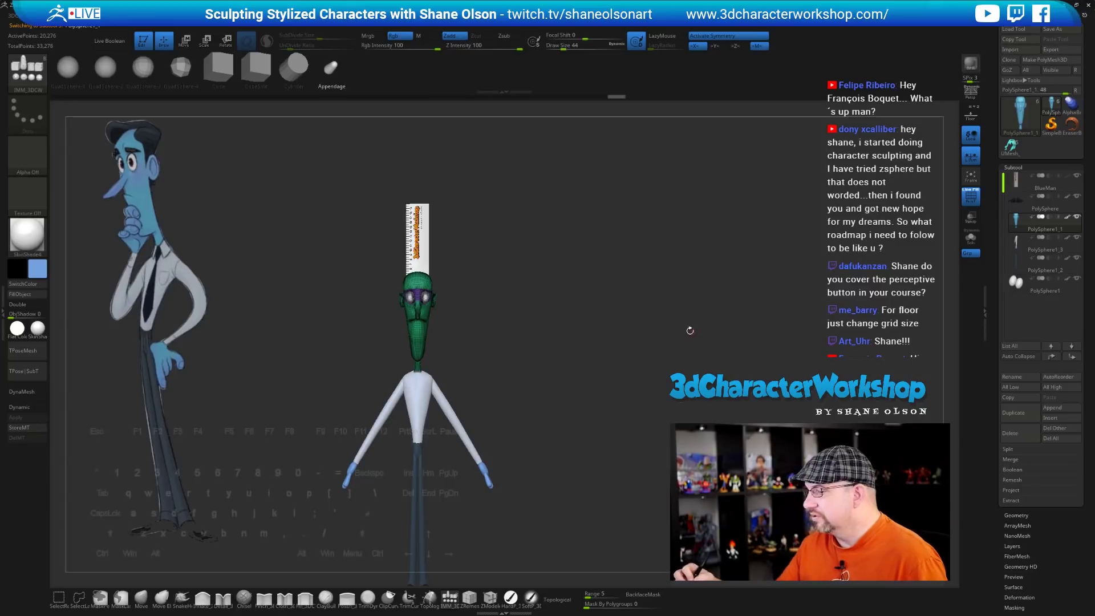
pyautogui.keyDown('alt'); pyautogui.moveTo(666, 359); pyautogui.dragTo(616, 342); pyautogui.keyUp('alt')
pyautogui.keyDown('alt'); pyautogui.moveTo(557, 310); pyautogui.dragTo(559, 385); pyautogui.keyUp('alt')
pyautogui.press('w')
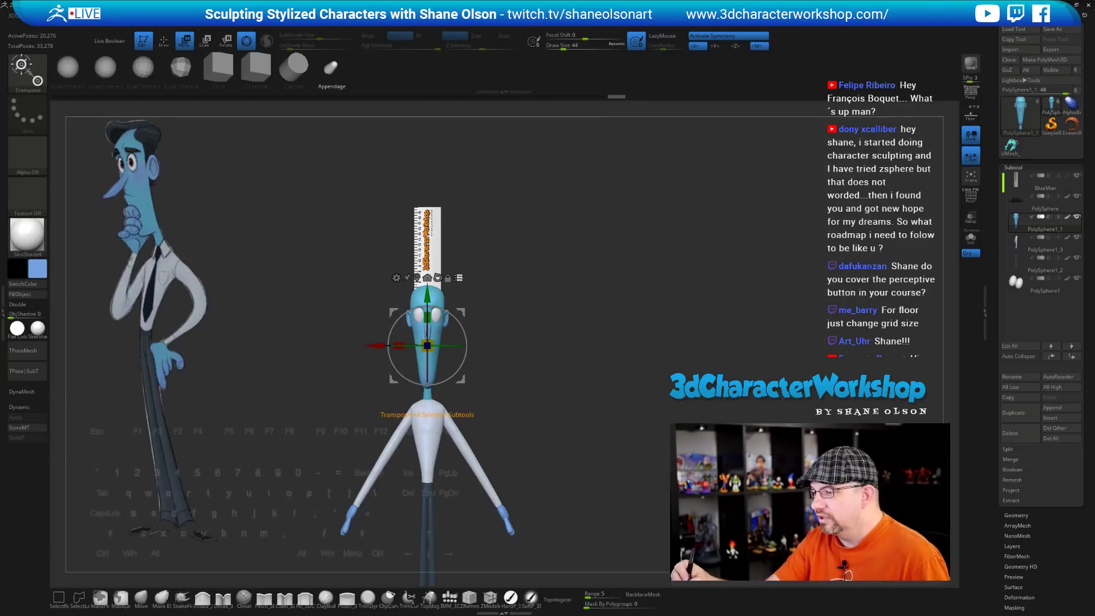
pyautogui.keyDown('alt'); pyautogui.moveTo(586, 431); pyautogui.dragTo(565, 367); pyautogui.keyUp('alt')
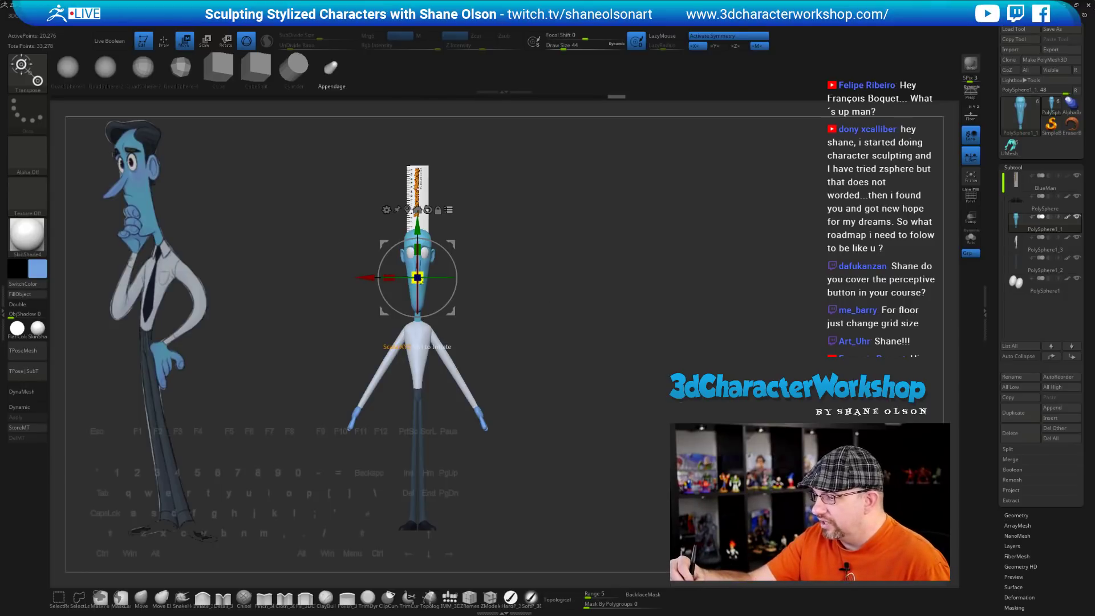
pyautogui.moveTo(417, 277); pyautogui.dragTo(410, 266)
pyautogui.keyDown('alt'); pyautogui.moveTo(495, 268); pyautogui.dragTo(494, 361); pyautogui.keyUp('alt')
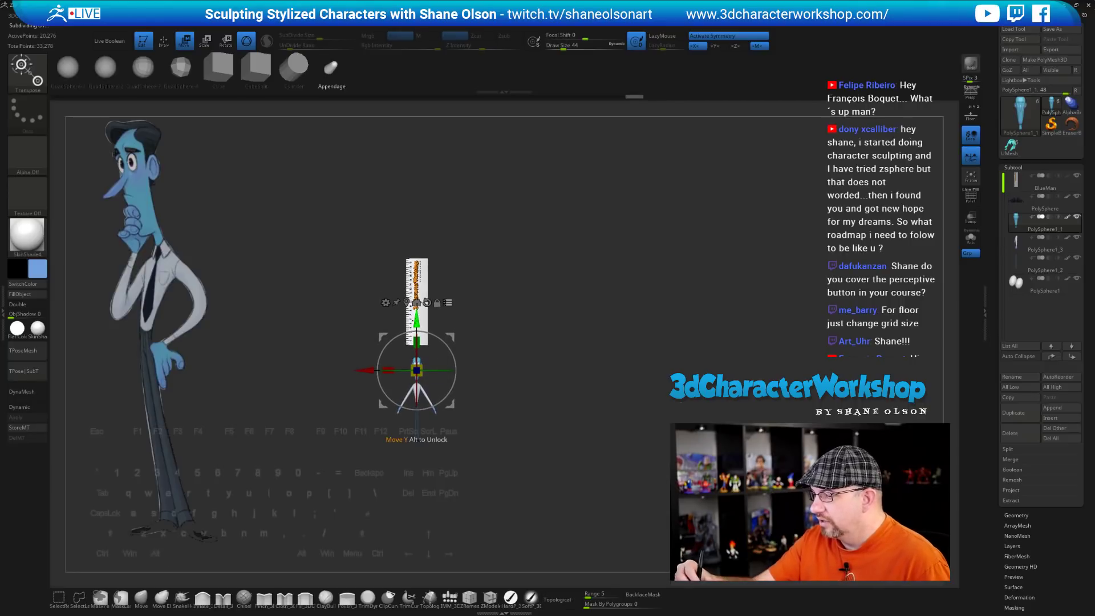
pyautogui.moveTo(417, 319); pyautogui.dragTo(417, 250)
pyautogui.hotkey('ctrl', 'z')
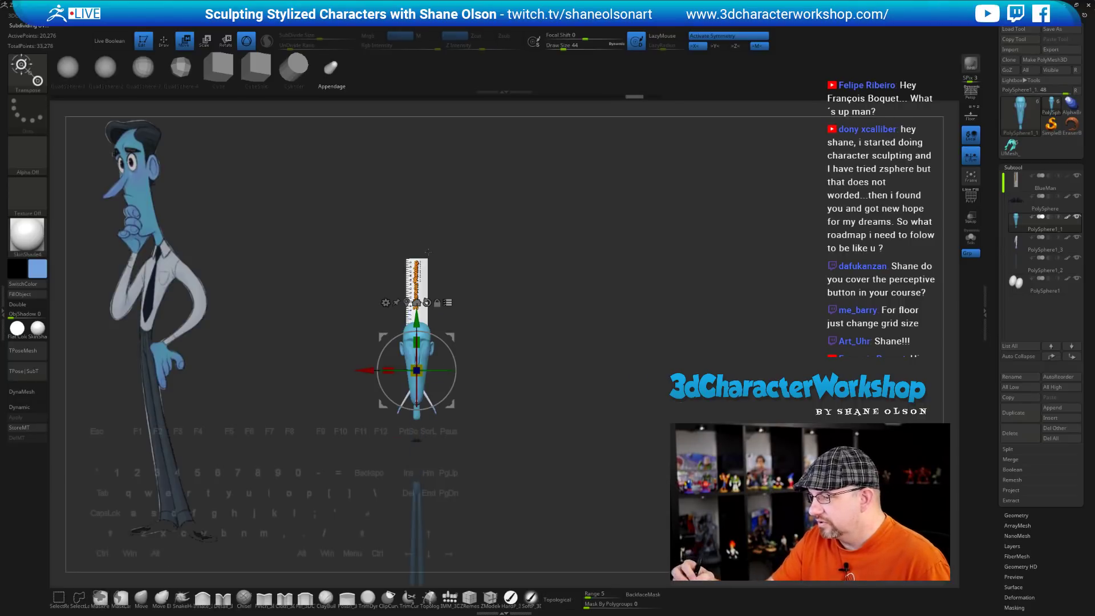
pyautogui.hotkey('ctrl', 'z')
# Move the whole character up so the soles of its shoes line up with the ruler's base
pyautogui.keyDown('alt'); pyautogui.moveTo(475, 351); pyautogui.dragTo(502, 425); pyautogui.keyUp('alt')
pyautogui.keyDown('alt'); pyautogui.moveTo(504, 374); pyautogui.dragTo(506, 488); pyautogui.keyUp('alt')
pyautogui.moveTo(413, 322); pyautogui.dragTo(414, 320)
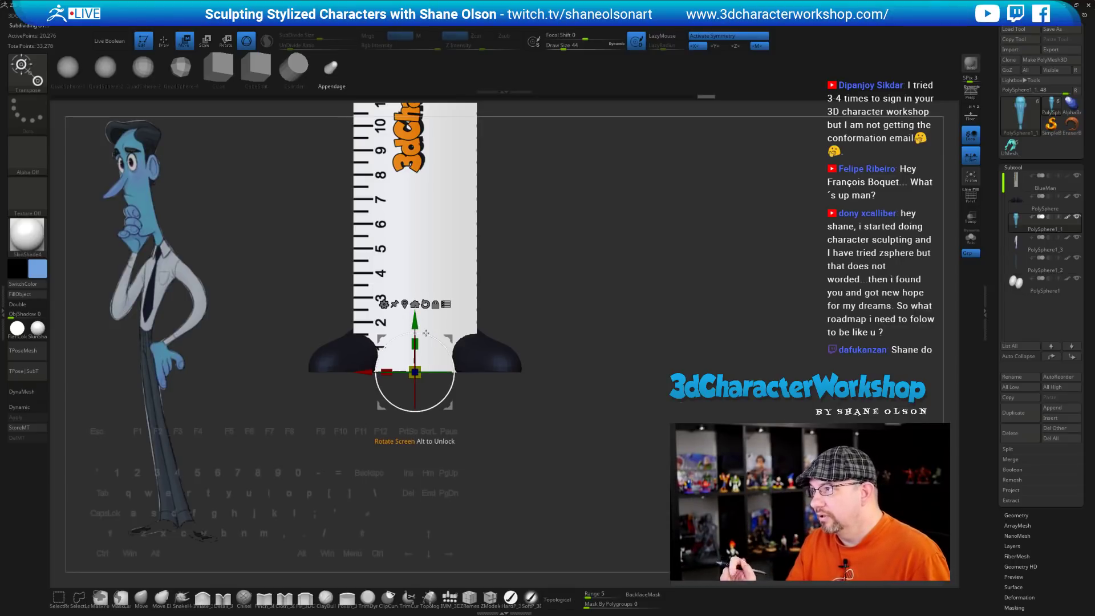
# Scale the whole character down uniformly from its feet until the head reaches about the 18 mark on the ruler
pyautogui.keyDown('alt'); pyautogui.moveTo(426, 335); pyautogui.dragTo(402, 388, button='right'); pyautogui.keyUp('alt')
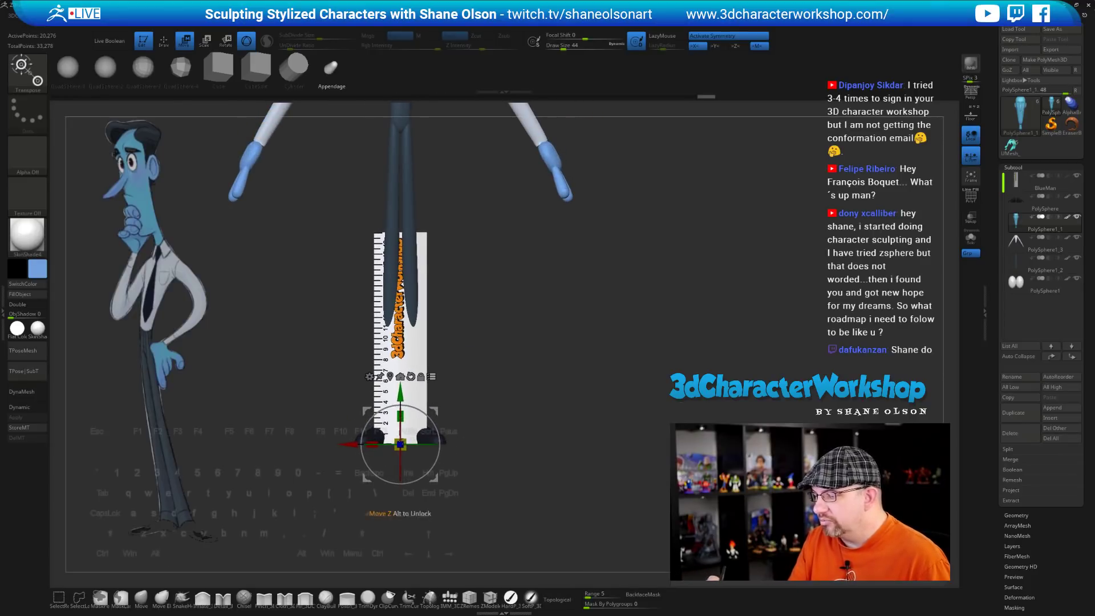
pyautogui.keyDown('alt'); pyautogui.moveTo(498, 465); pyautogui.dragTo(516, 491, button='right'); pyautogui.keyUp('alt')
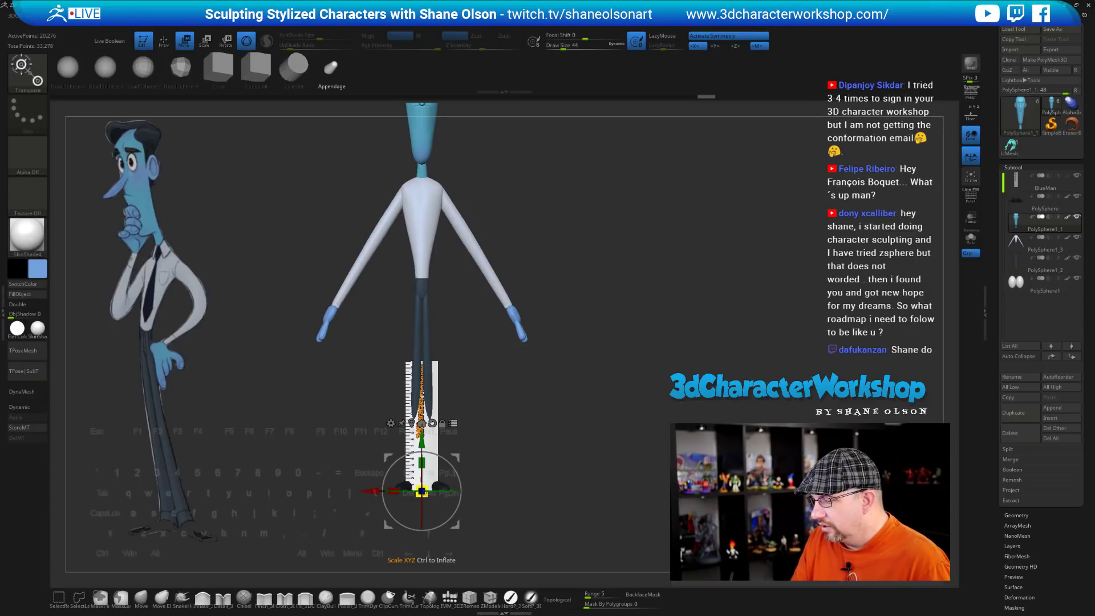
pyautogui.moveTo(422, 491); pyautogui.dragTo(422, 491)
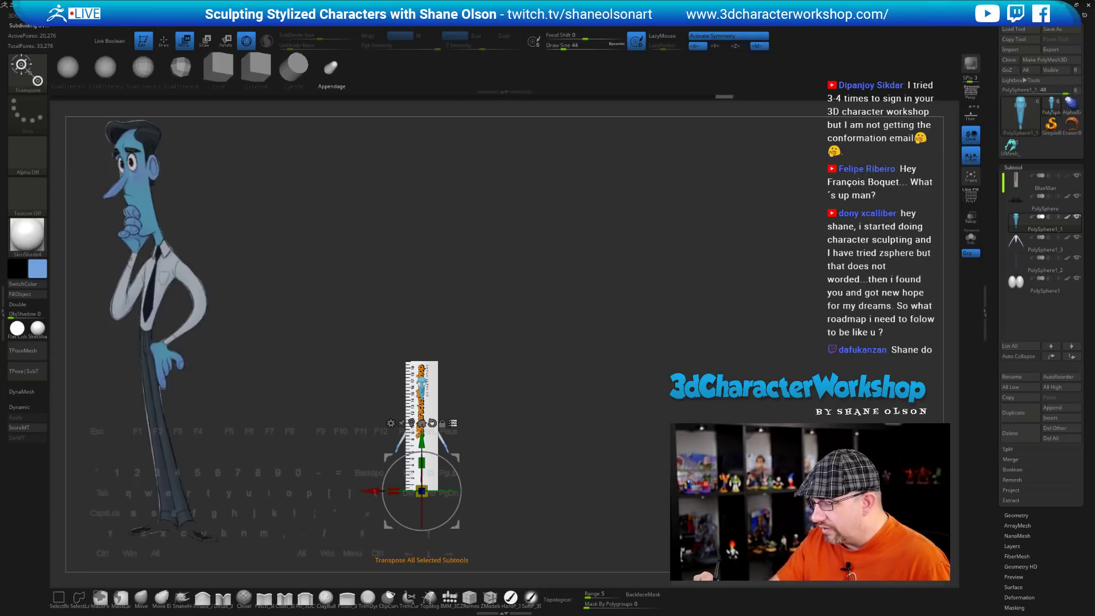
pyautogui.click(452, 423)
pyautogui.moveTo(542, 412)
pyautogui.keyDown('alt'); pyautogui.mouseDown()
pyautogui.moveTo(542, 447)
pyautogui.moveTo(534, 430)
pyautogui.moveTo(528, 448)
pyautogui.moveTo(508, 447)
pyautogui.moveTo(513, 399)
pyautogui.moveTo(528, 421)
pyautogui.mouseUp(); pyautogui.keyUp('alt')
pyautogui.press('q')
pyautogui.press('w')
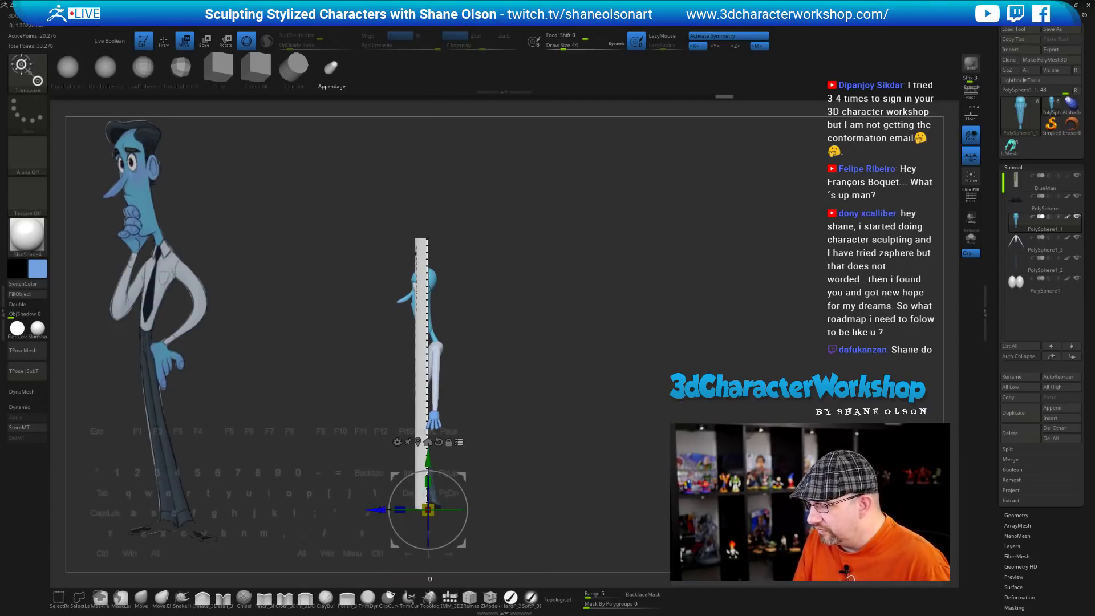
# Move the whole character slightly forward in Z relative to the ruler, and hide the BlueMan ruler subtool
pyautogui.moveTo(378, 510); pyautogui.dragTo(368, 509)
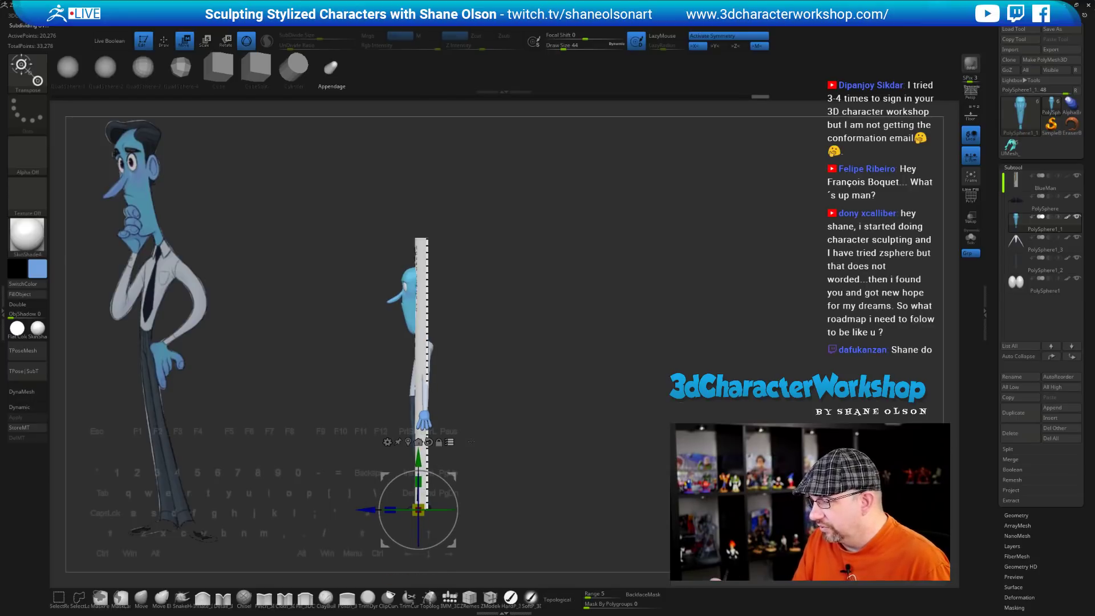
pyautogui.moveTo(503, 469); pyautogui.dragTo(565, 470)
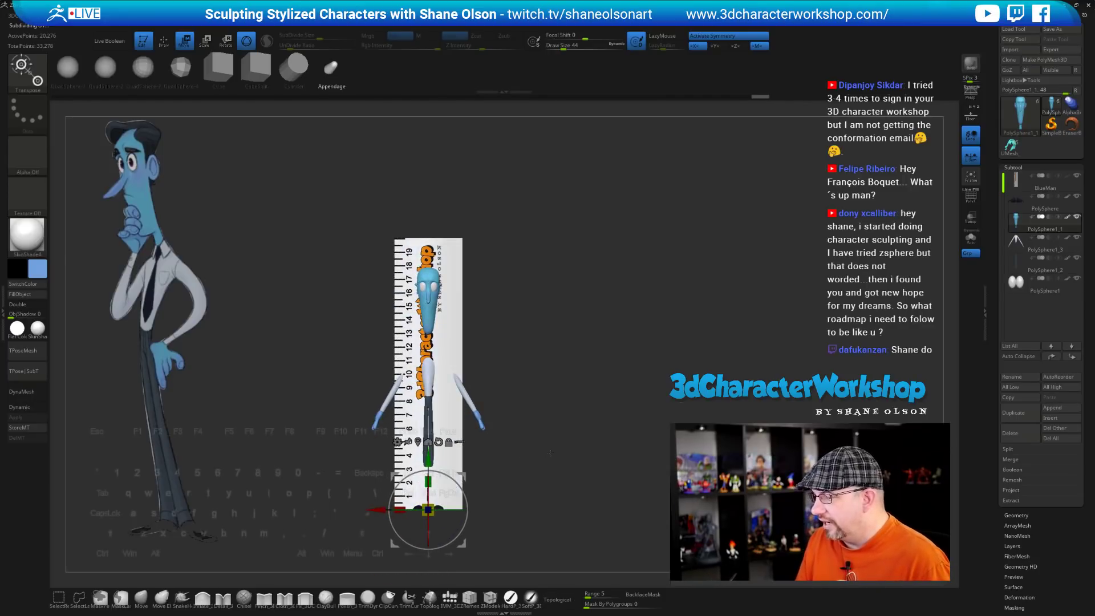
pyautogui.click(1076, 176)
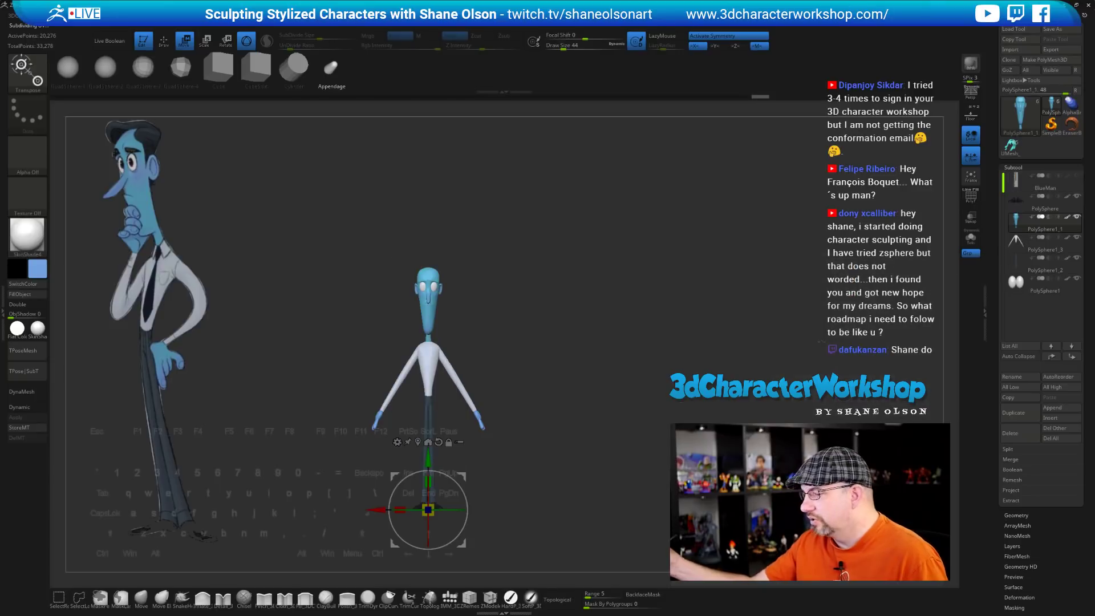
# Save the tool as BlueMan in the Twitch folder, replacing the existing file
pyautogui.moveTo(651, 400)
pyautogui.keyDown('alt'); pyautogui.mouseDown()
pyautogui.moveTo(644, 482)
pyautogui.moveTo(616, 408)
pyautogui.mouseUp(); pyautogui.keyUp('alt')
pyautogui.press('q')
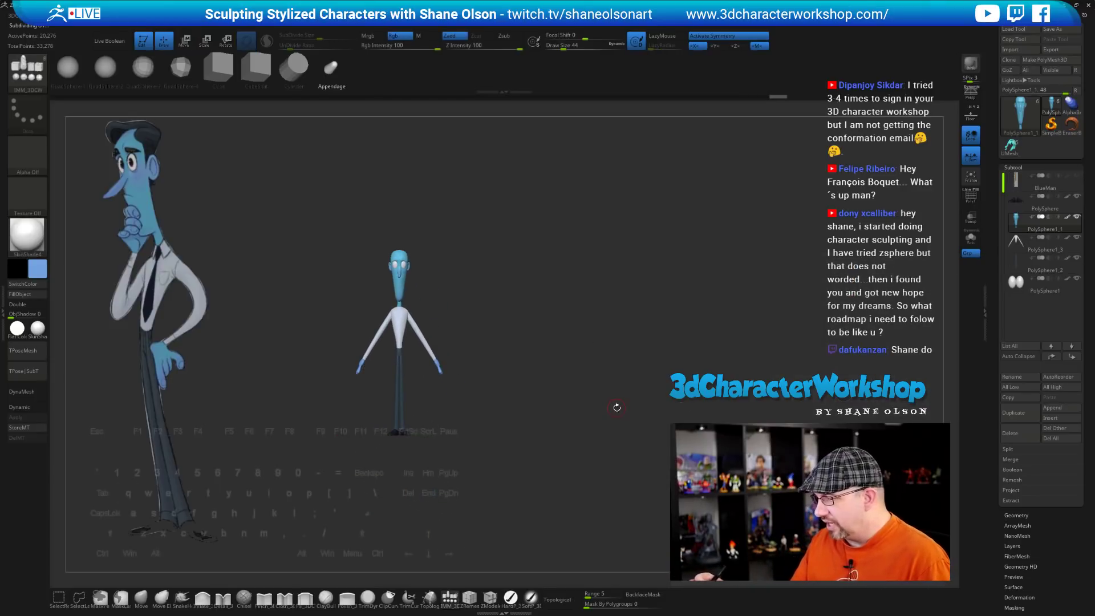
pyautogui.click(1052, 29)
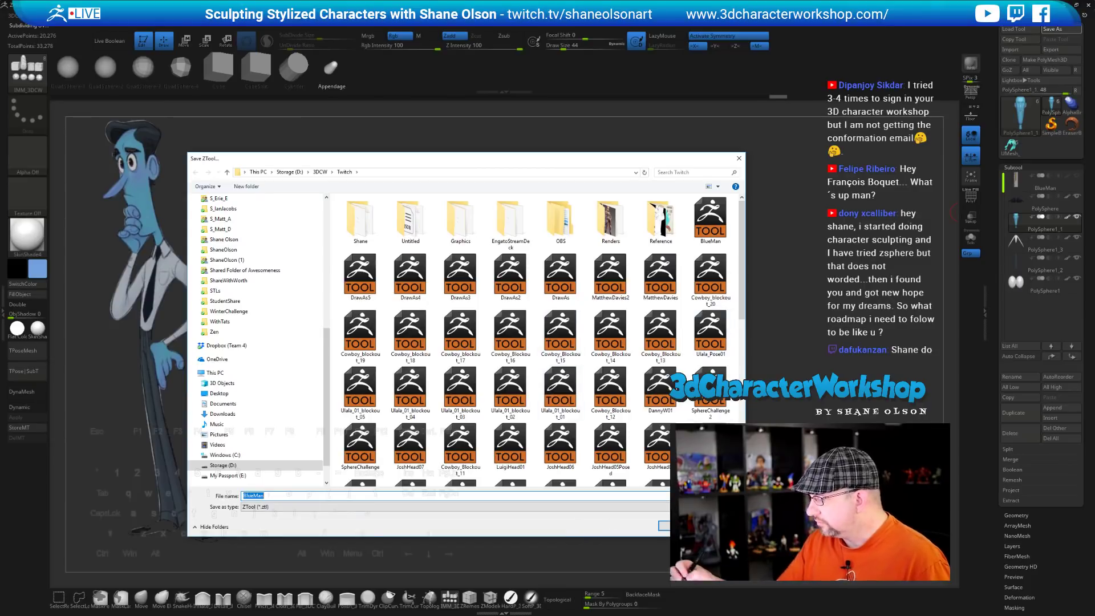
pyautogui.click(663, 525)
pyautogui.click(573, 306)
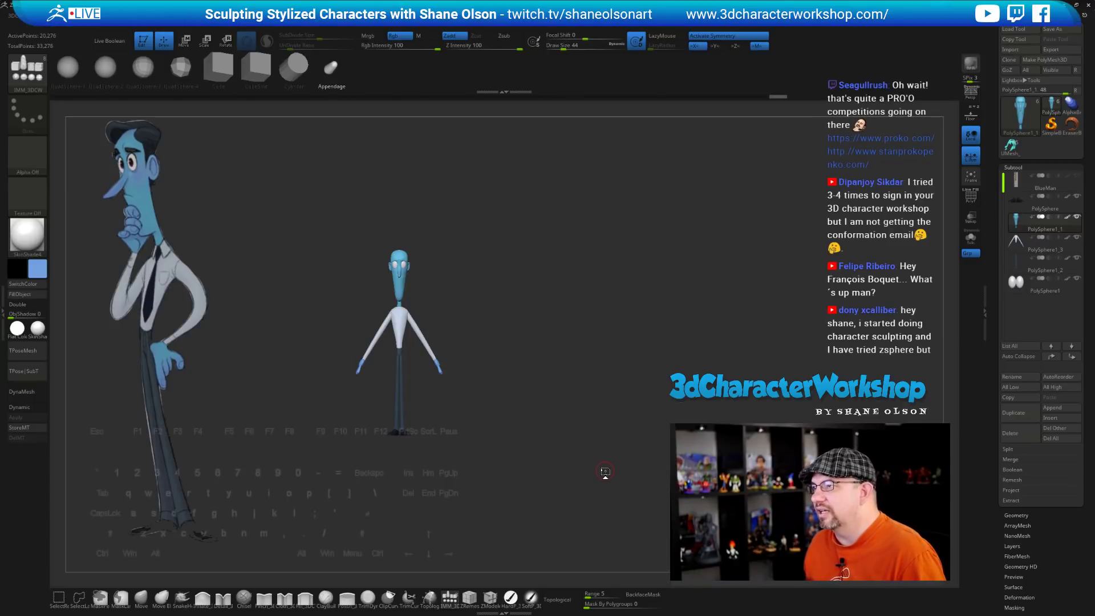
# Select the PolySphere1_3 shirt subtool and nudge the side of the torso slightly inward with the Move brush at Draw Size 90
pyautogui.moveTo(580, 380)
pyautogui.keyDown('shift'); pyautogui.mouseDown()
pyautogui.moveTo(562, 435)
pyautogui.moveTo(569, 505)
pyautogui.mouseUp(); pyautogui.keyUp('shift')
pyautogui.press('s')
pyautogui.moveTo(556, 440); pyautogui.dragTo(559, 440)
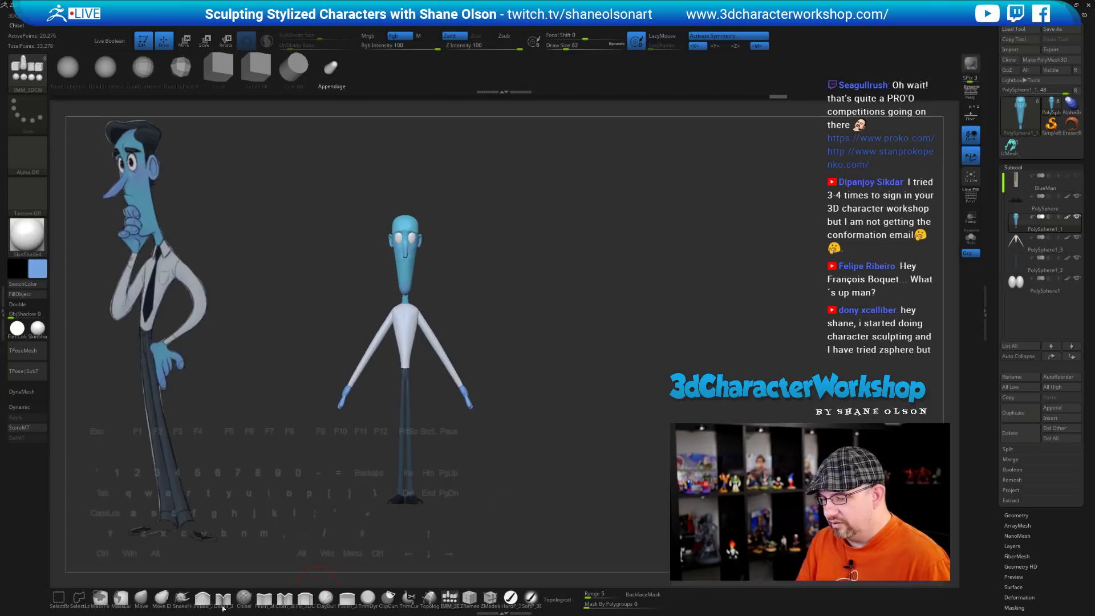
pyautogui.click(141, 598)
pyautogui.keyDown('alt'); pyautogui.moveTo(517, 222); pyautogui.dragTo(515, 397); pyautogui.keyUp('alt')
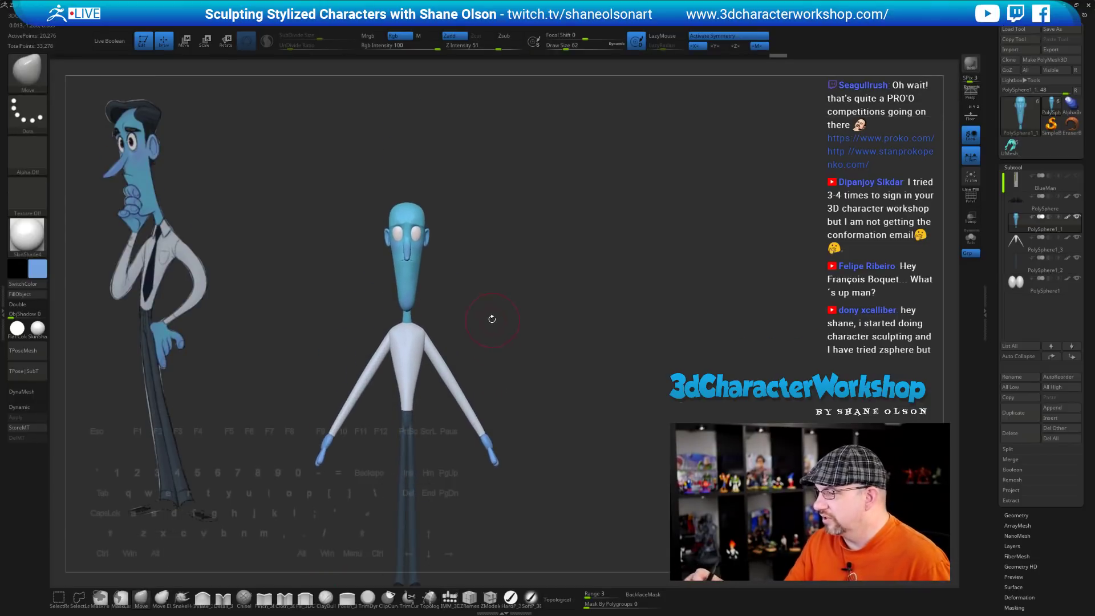
pyautogui.press('s')
pyautogui.moveTo(491, 317); pyautogui.dragTo(495, 318)
pyautogui.keyDown('alt'); pyautogui.click(417, 363); pyautogui.keyUp('alt')
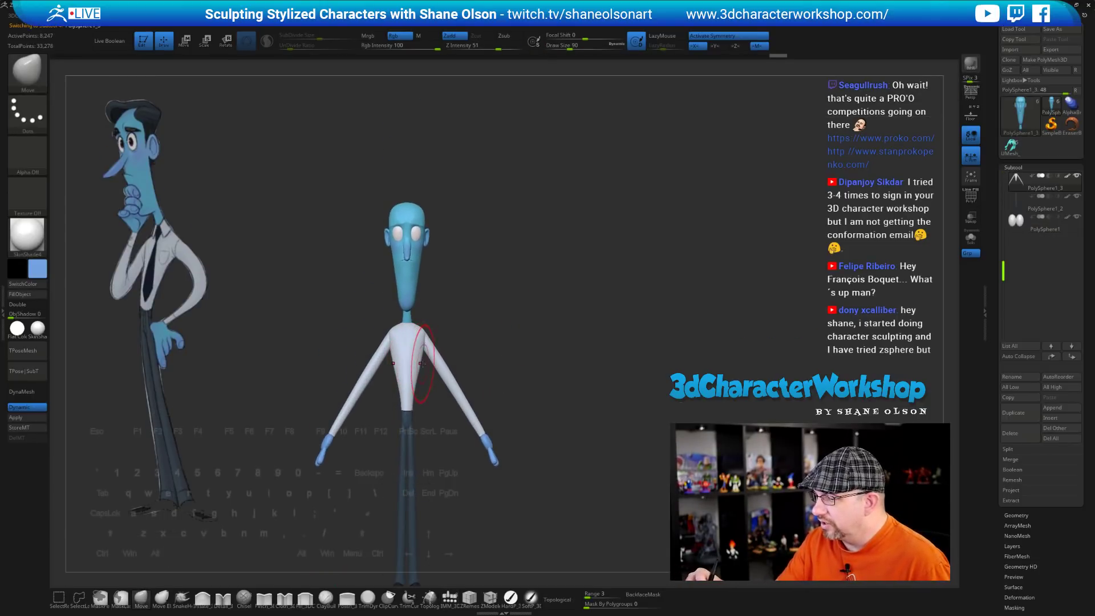
pyautogui.moveTo(425, 362); pyautogui.dragTo(421, 362)
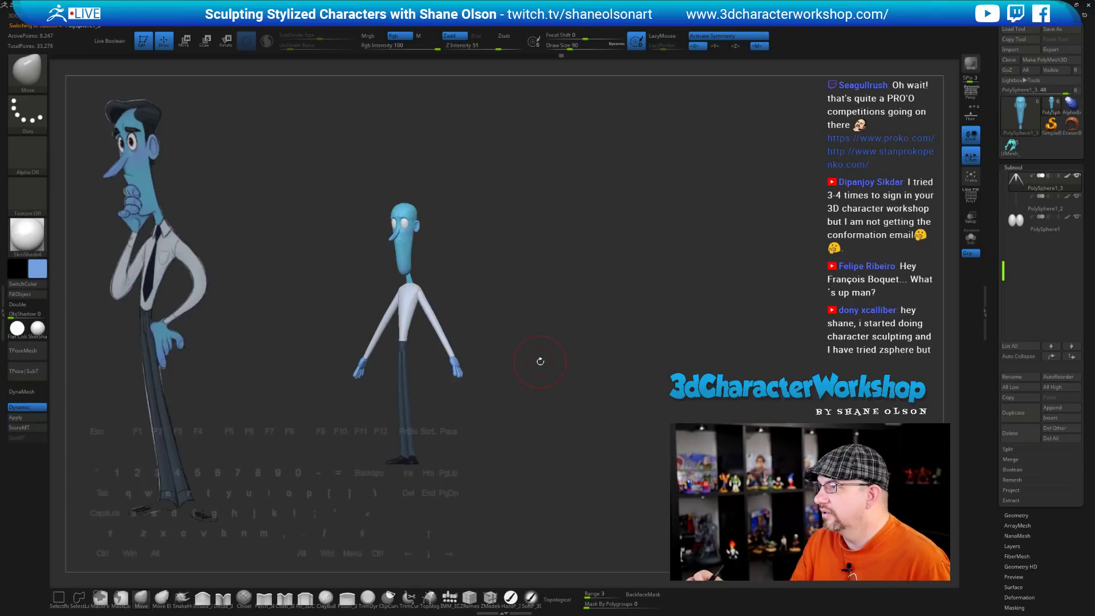
# Turn on the floor grid and examine how the character stands on it from an angle and from the front
pyautogui.keyDown('alt'); pyautogui.moveTo(540, 361); pyautogui.dragTo(551, 388); pyautogui.keyUp('alt')
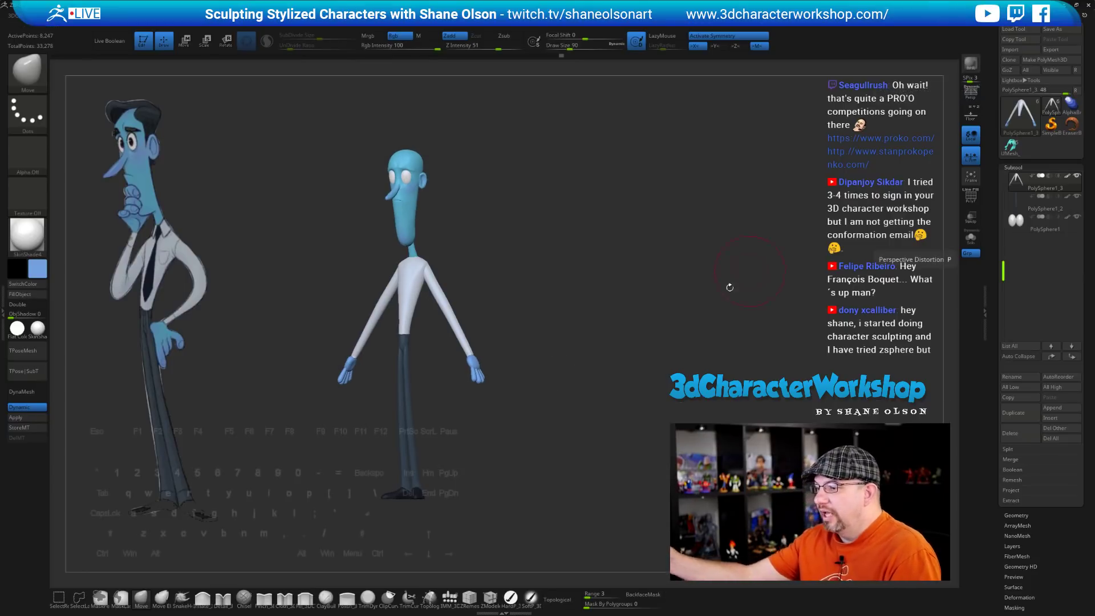
pyautogui.moveTo(679, 311); pyautogui.dragTo(712, 321)
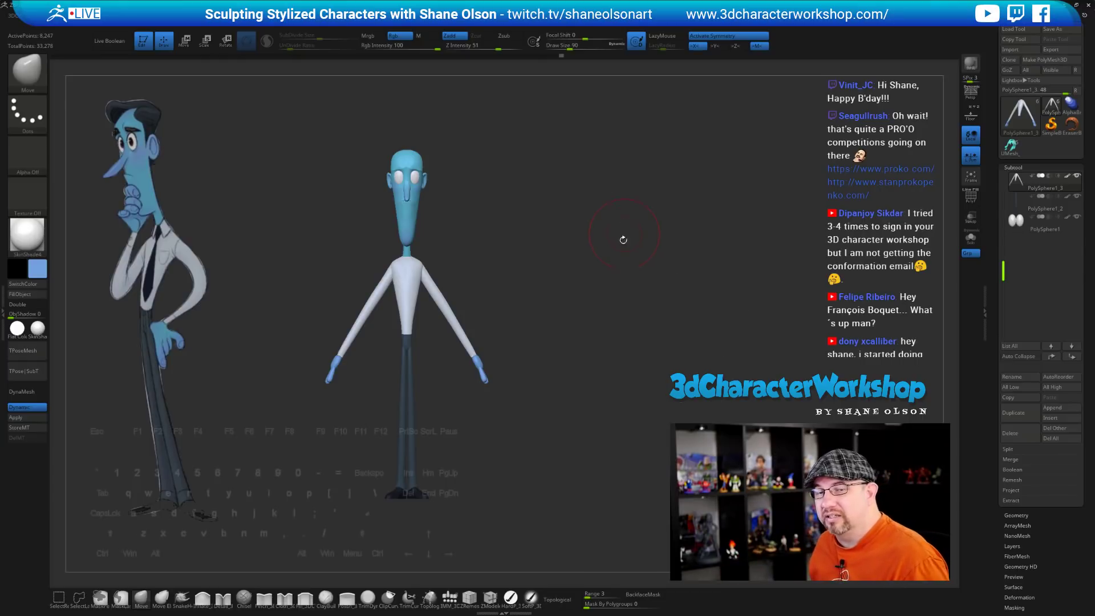
pyautogui.keyDown('alt'); pyautogui.moveTo(602, 325); pyautogui.dragTo(547, 341); pyautogui.keyUp('alt')
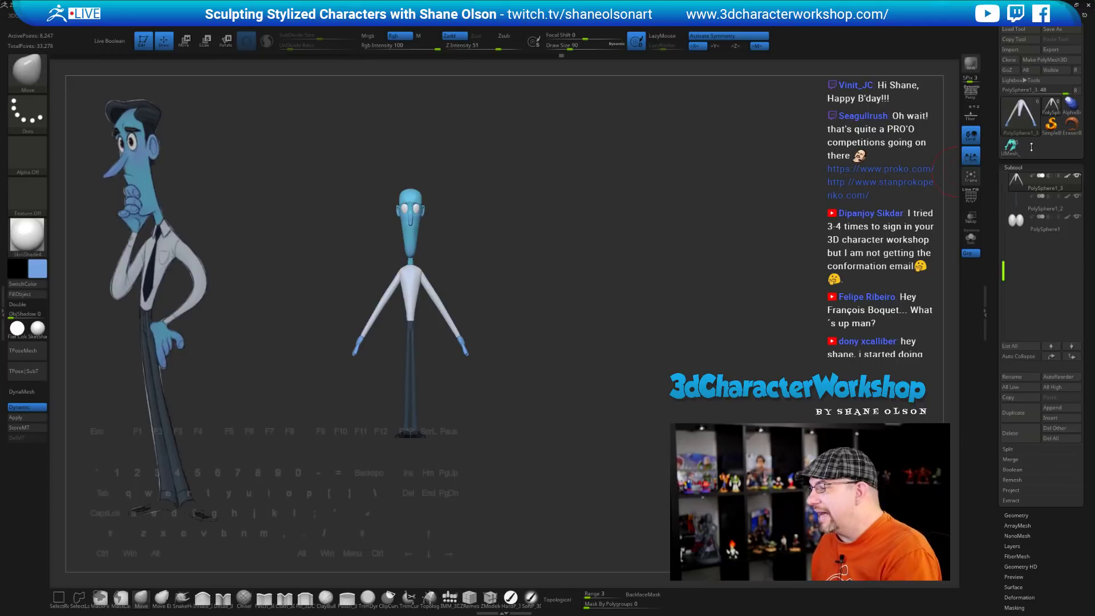
pyautogui.scroll(1, 1005, 265)
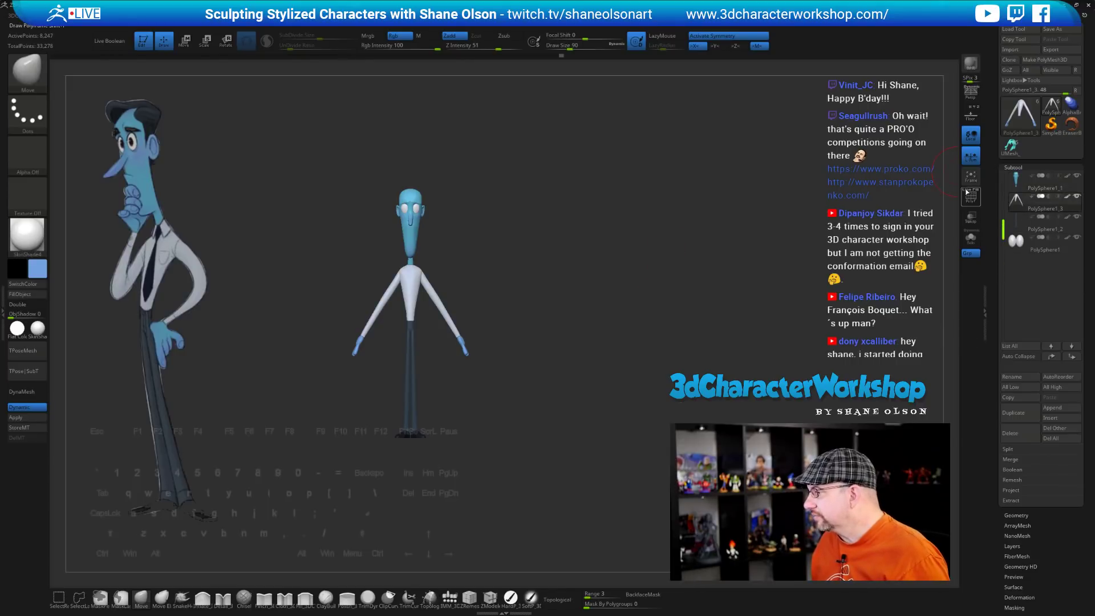
pyautogui.click(971, 195)
pyautogui.click(972, 195)
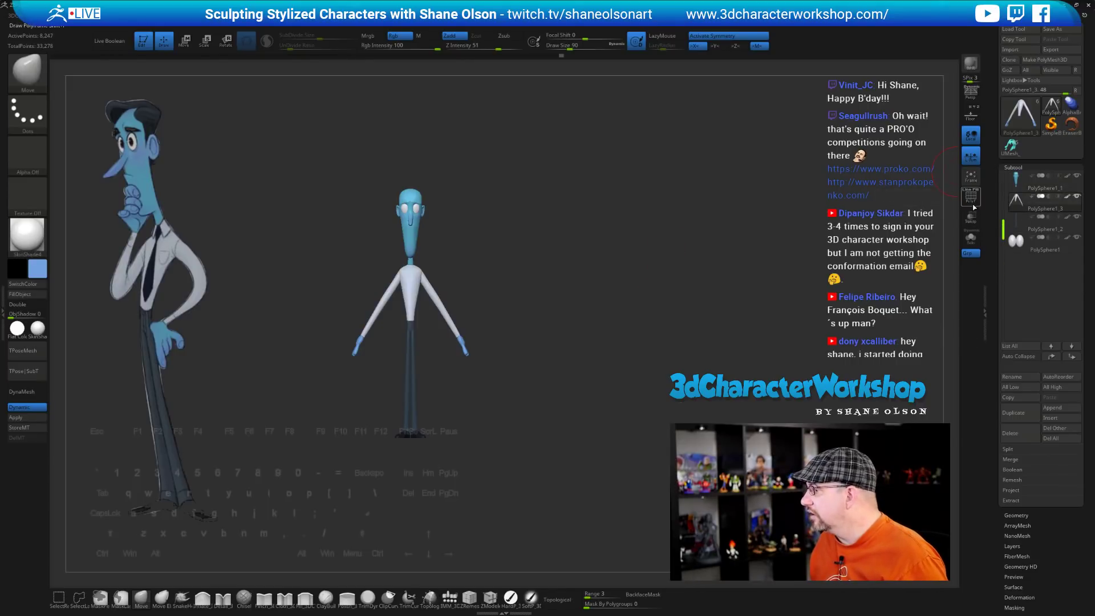
pyautogui.click(971, 114)
pyautogui.moveTo(709, 269); pyautogui.dragTo(652, 308)
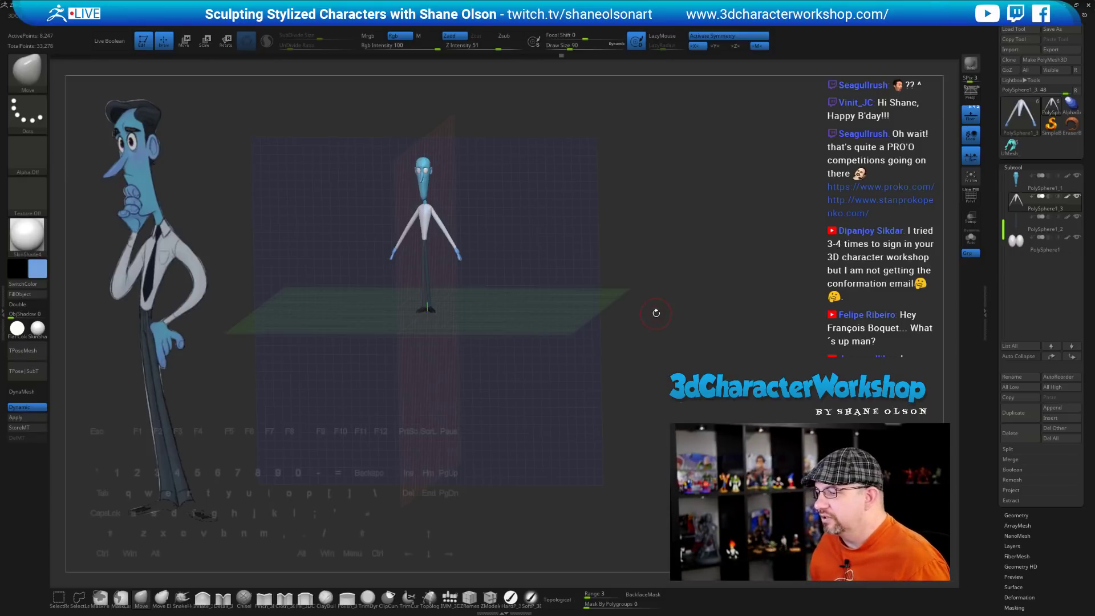
pyautogui.keyDown('shift'); pyautogui.moveTo(654, 310); pyautogui.dragTo(635, 305); pyautogui.keyUp('shift')
pyautogui.moveTo(576, 248)
pyautogui.keyDown('alt'); pyautogui.mouseDown()
pyautogui.moveTo(611, 261)
pyautogui.moveTo(612, 229)
pyautogui.moveTo(565, 243)
pyautogui.mouseUp(); pyautogui.keyUp('alt')
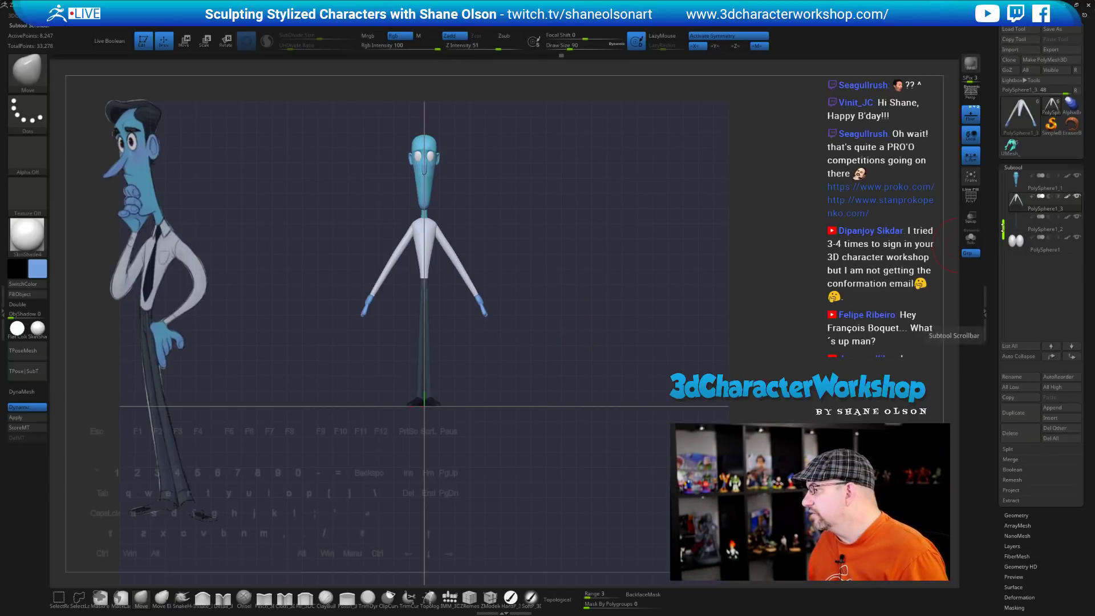
# Show the BlueMan ruler to compare it with the character and the floor grid, and hide it again
pyautogui.moveTo(1003, 228); pyautogui.dragTo(1002, 184)
pyautogui.click(1077, 177)
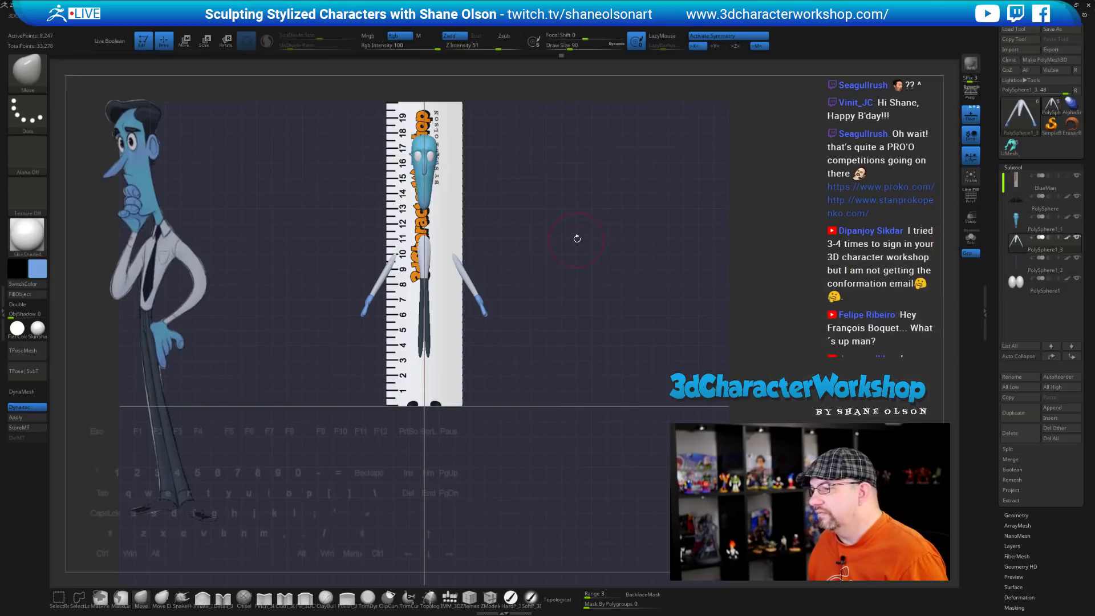
pyautogui.keyDown('alt'); pyautogui.moveTo(588, 217); pyautogui.dragTo(598, 258); pyautogui.keyUp('alt')
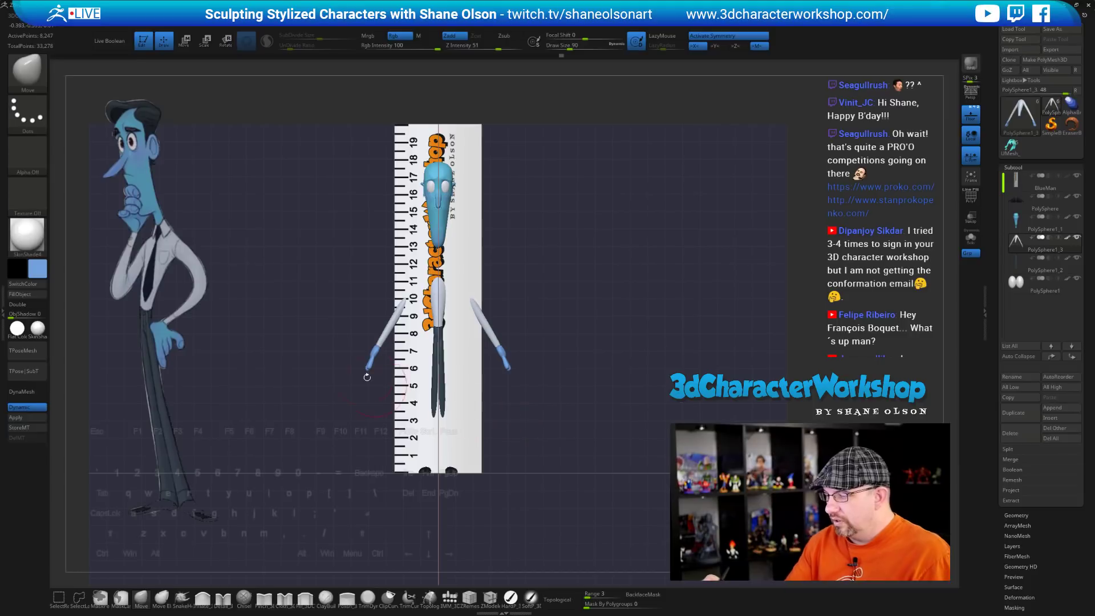
pyautogui.moveTo(366, 377); pyautogui.dragTo(593, 397)
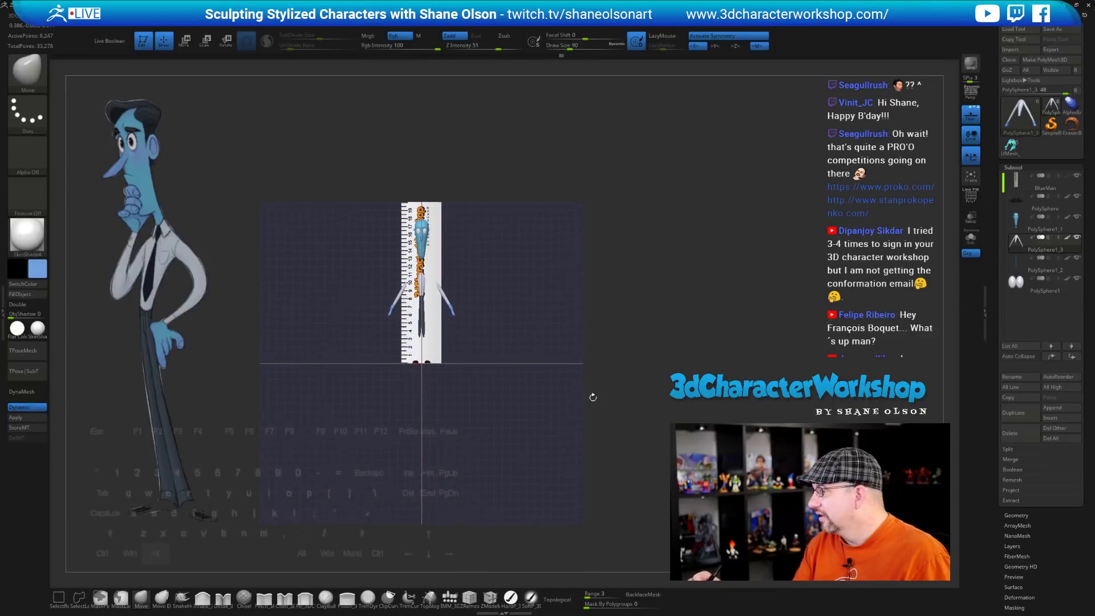
pyautogui.click(1077, 175)
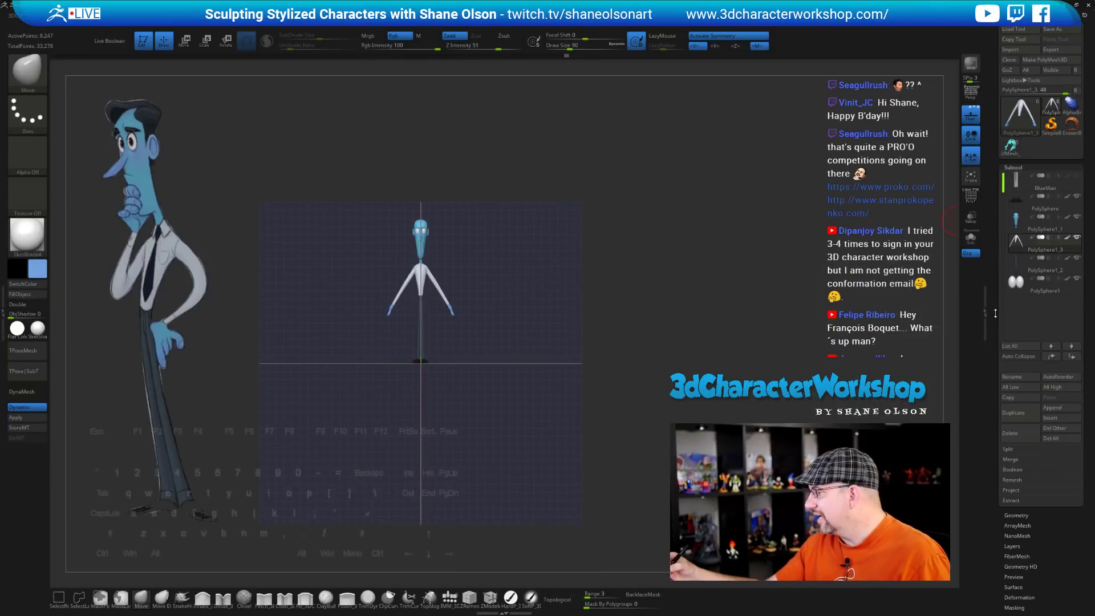
# Examine the tool's Export settings, including the Scale factor, and collapse them again
pyautogui.moveTo(995, 313); pyautogui.dragTo(999, 7)
pyautogui.click(1018, 358)
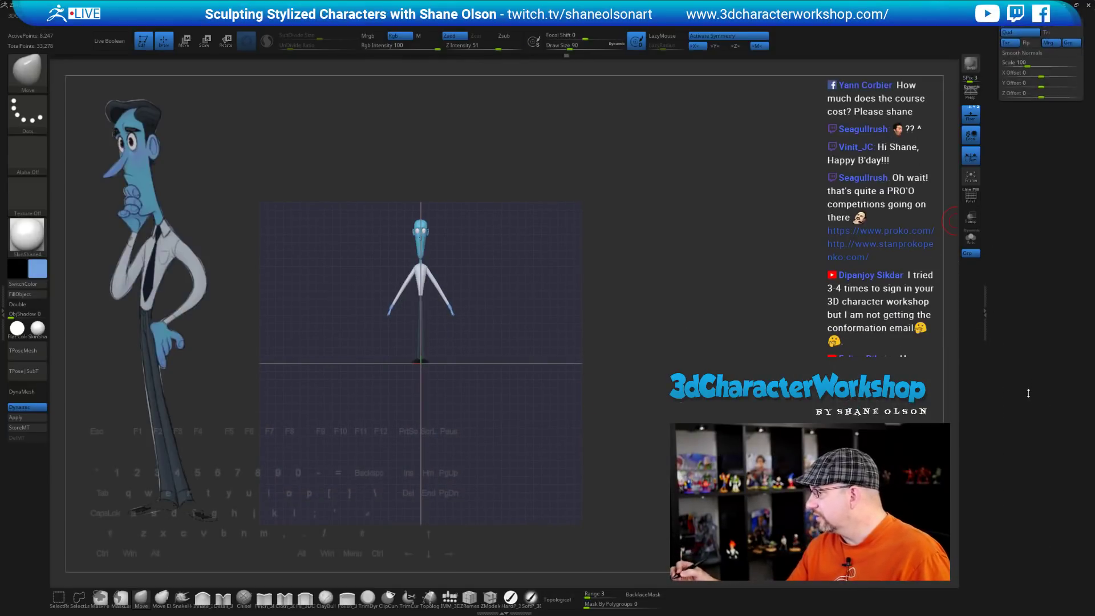
pyautogui.scroll(5, 1028, 393)
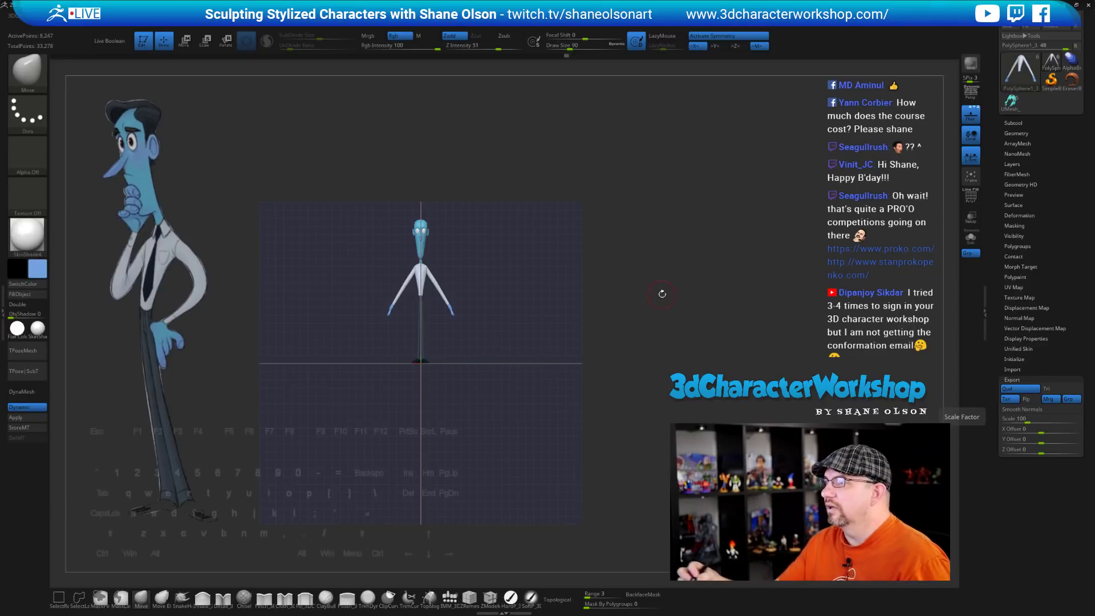
pyautogui.moveTo(662, 293); pyautogui.dragTo(656, 330)
pyautogui.click(1014, 381)
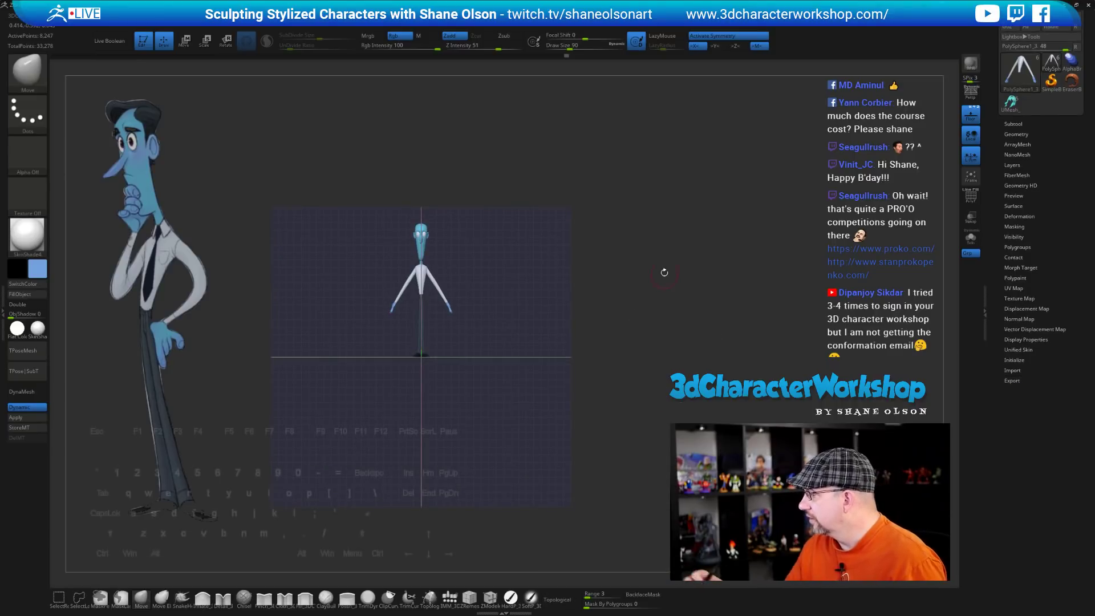
# Turn off the floor grid and view the whole character beside the reference drawing at a slight angle
pyautogui.moveTo(662, 269); pyautogui.dragTo(665, 313)
pyautogui.moveTo(565, 395); pyautogui.dragTo(586, 407)
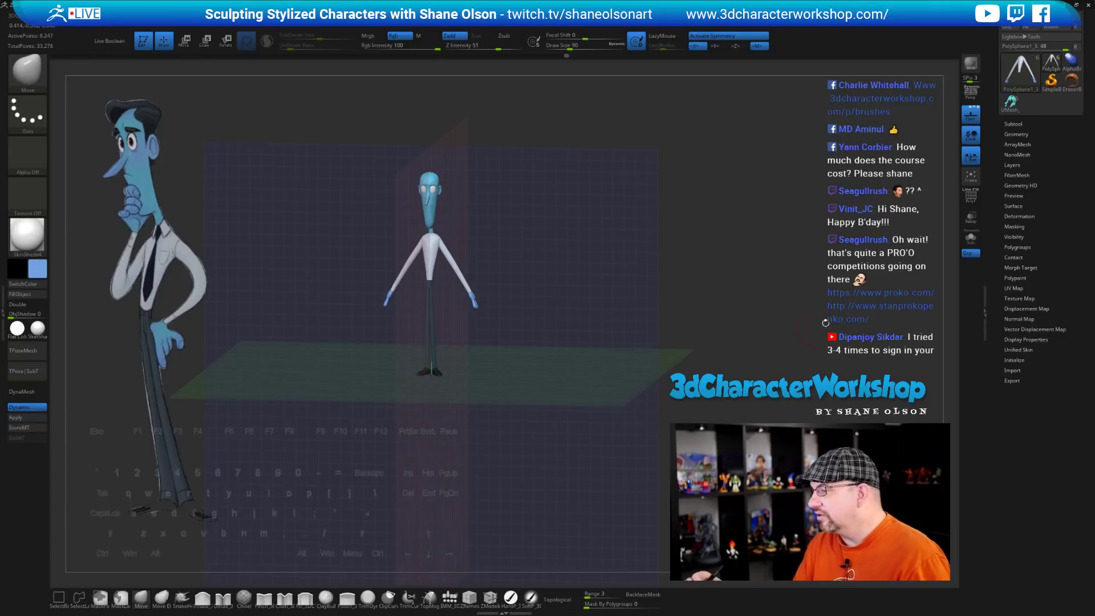
pyautogui.click(972, 120)
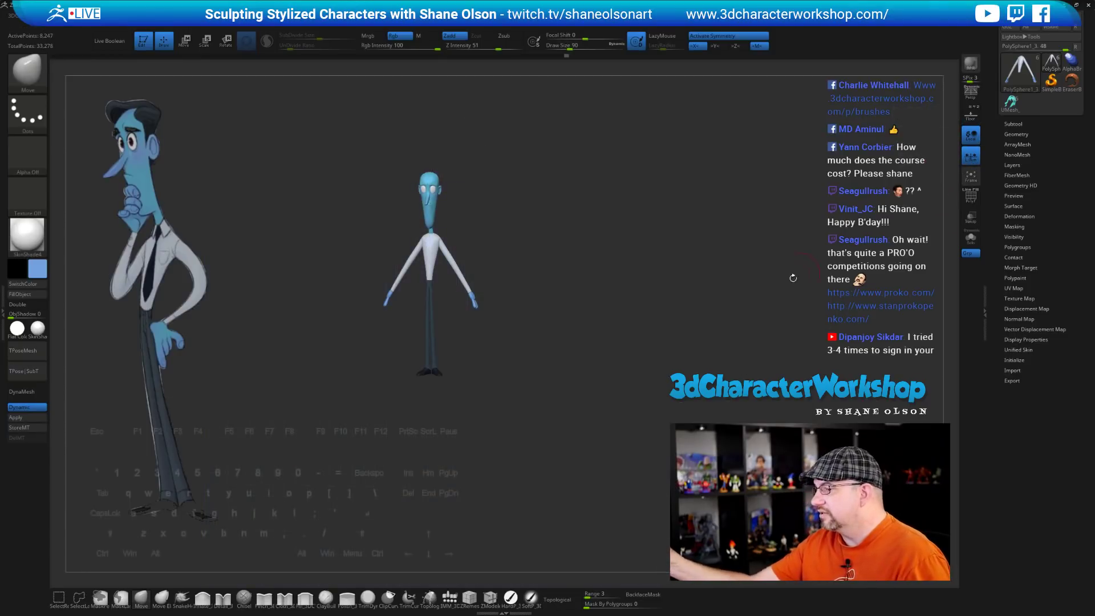
pyautogui.keyDown('alt'); pyautogui.moveTo(718, 329); pyautogui.dragTo(720, 376); pyautogui.keyUp('alt')
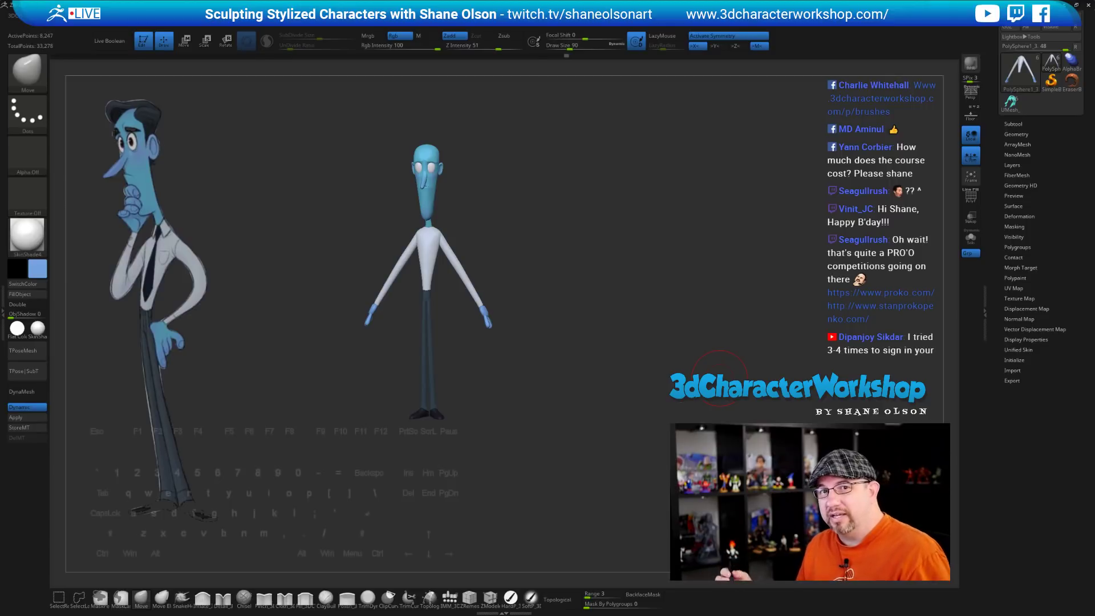
pyautogui.keyDown('alt'); pyautogui.moveTo(586, 443); pyautogui.dragTo(586, 480); pyautogui.keyUp('alt')
pyautogui.moveTo(581, 446)
pyautogui.keyDown('alt'); pyautogui.mouseDown()
pyautogui.moveTo(581, 479)
pyautogui.moveTo(602, 450)
pyautogui.moveTo(593, 463)
pyautogui.mouseUp(); pyautogui.keyUp('alt')
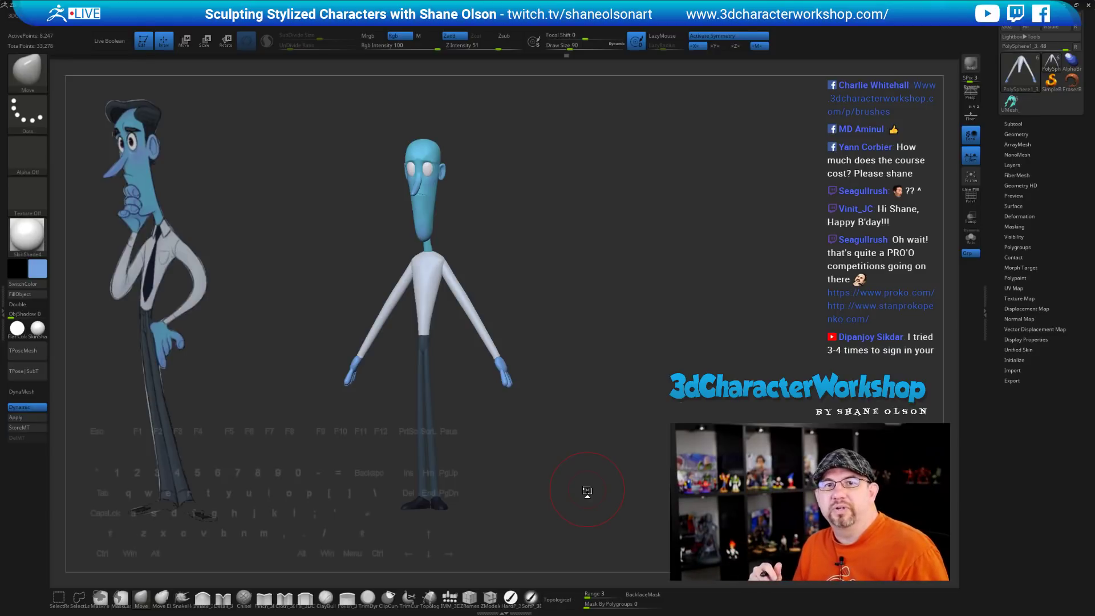
# Isolate both hands of the body mesh by hiding its torso and arm polygroups, keeping the palms and fingers shown
pyautogui.moveTo(611, 379)
pyautogui.mouseDown()
pyautogui.moveTo(606, 401)
pyautogui.moveTo(612, 390)
pyautogui.mouseUp()
pyautogui.moveTo(576, 422)
pyautogui.mouseDown()
pyautogui.moveTo(563, 467)
pyautogui.moveTo(560, 440)
pyautogui.moveTo(572, 454)
pyautogui.moveTo(564, 471)
pyautogui.moveTo(566, 434)
pyautogui.moveTo(547, 406)
pyautogui.mouseUp()
pyautogui.press('[')
pyautogui.press('[')
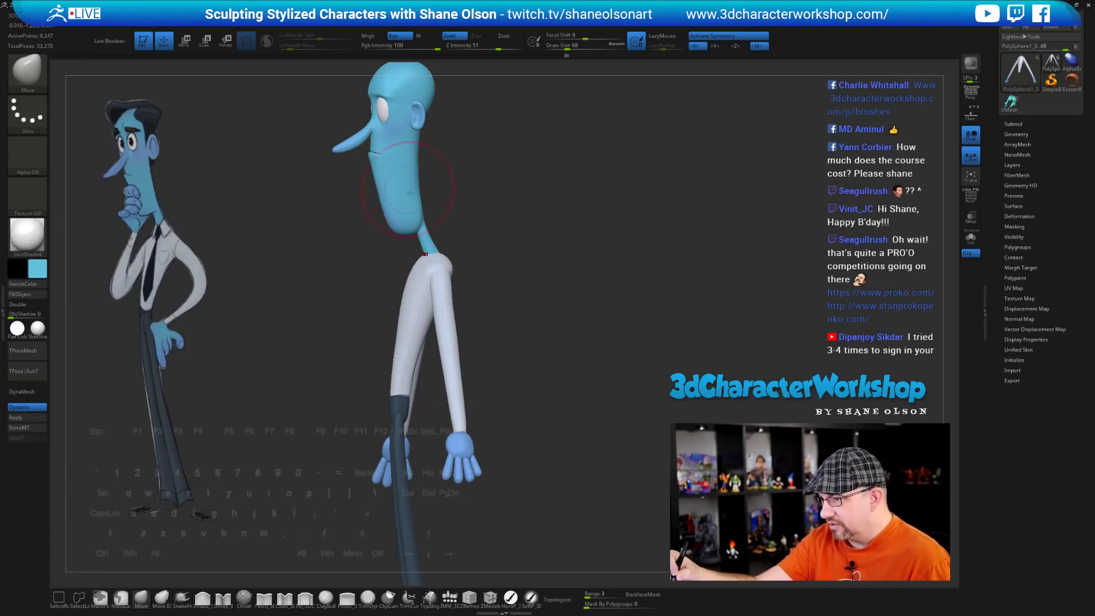
pyautogui.keyDown('shift'); pyautogui.moveTo(531, 366); pyautogui.dragTo(514, 369); pyautogui.keyUp('shift')
pyautogui.keyDown('alt'); pyautogui.moveTo(478, 452); pyautogui.dragTo(471, 408); pyautogui.keyUp('alt')
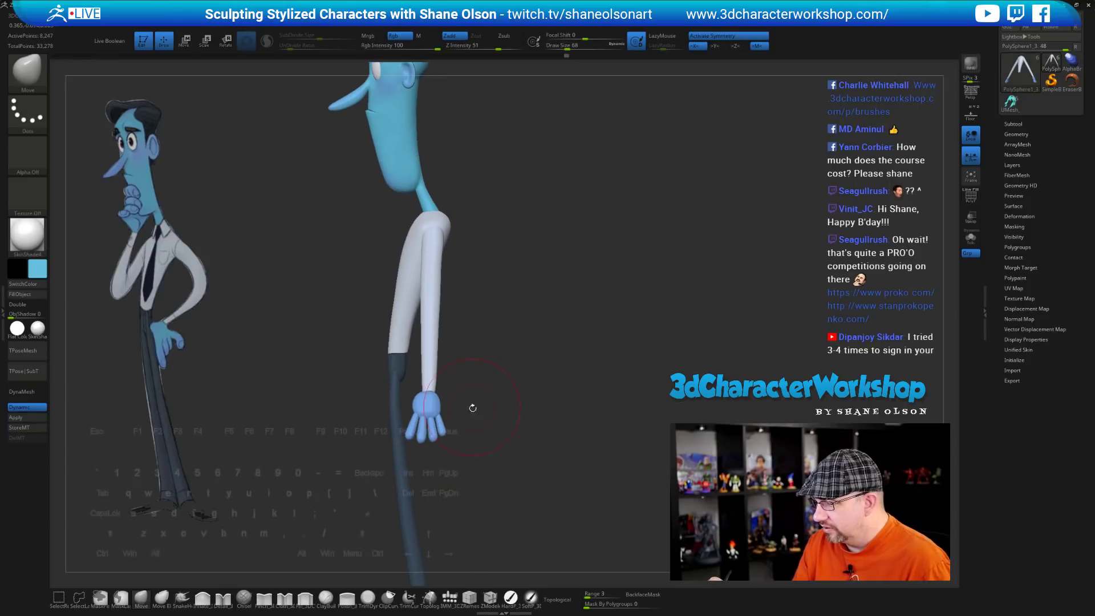
pyautogui.keyDown('ctrl'); pyautogui.keyDown('shift'); pyautogui.click(433, 406); pyautogui.keyUp('shift'); pyautogui.keyUp('ctrl')
pyautogui.keyDown('ctrl'); pyautogui.keyDown('shift'); pyautogui.click(434, 409); pyautogui.keyUp('shift'); pyautogui.keyUp('ctrl')
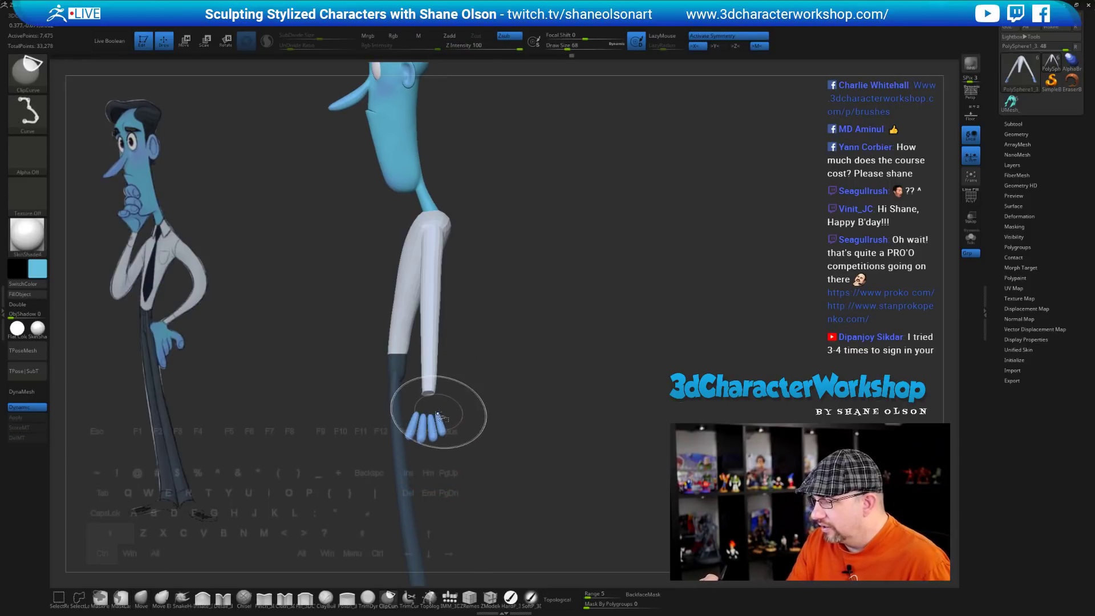
pyautogui.moveTo(379, 408)
pyautogui.keyDown('ctrl'); pyautogui.keyDown('shift'); pyautogui.mouseDown()
pyautogui.moveTo(467, 449)
pyautogui.moveTo(269, 328)
pyautogui.moveTo(289, 277)
pyautogui.moveTo(281, 406)
pyautogui.mouseUp(); pyautogui.keyUp('shift'); pyautogui.keyUp('ctrl')
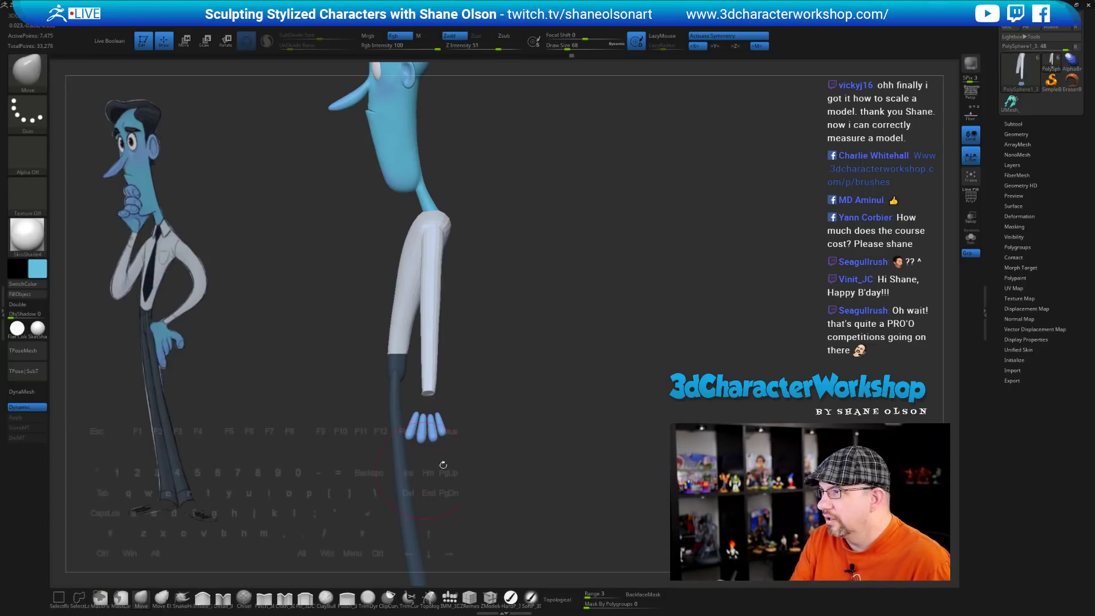
pyautogui.keyDown('alt'); pyautogui.moveTo(527, 431); pyautogui.dragTo(540, 414); pyautogui.keyUp('alt')
pyautogui.keyDown('ctrl'); pyautogui.keyDown('alt'); pyautogui.keyDown('shift'); pyautogui.moveTo(352, 497); pyautogui.dragTo(475, 392); pyautogui.keyUp('shift'); pyautogui.keyUp('alt'); pyautogui.keyUp('ctrl')
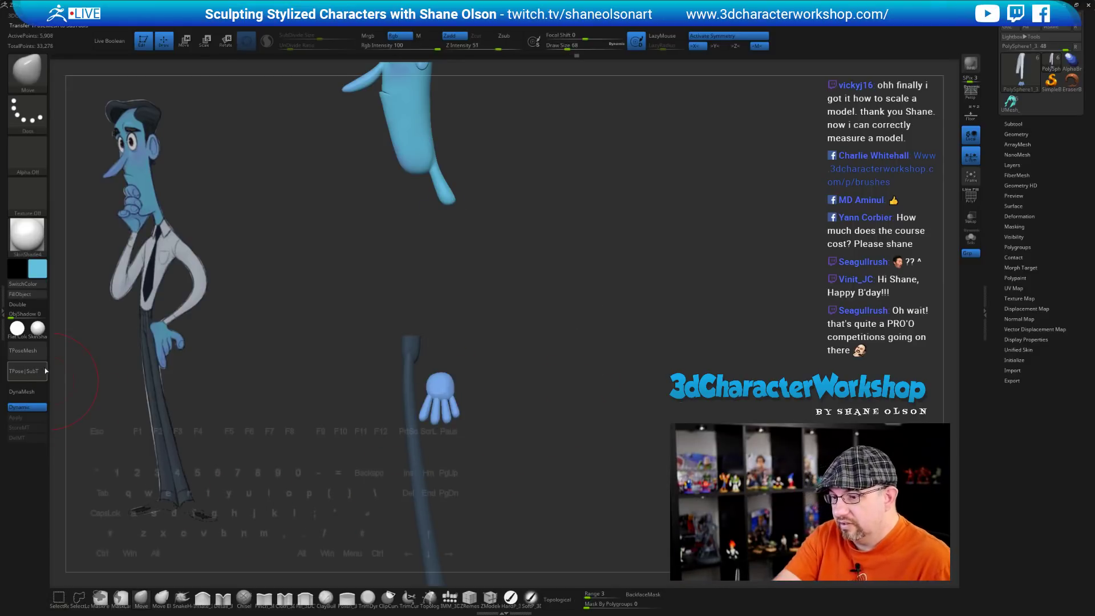
# Fill the isolated hands with the light blue skin colour using the paint brush, and unhide the torso and arms
pyautogui.click(510, 598)
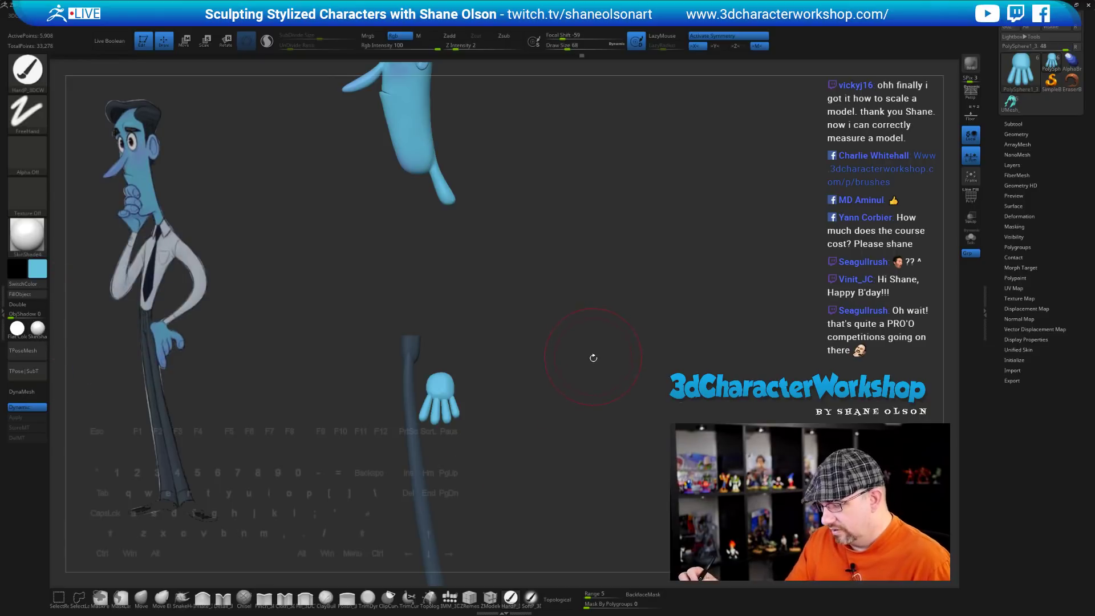
pyautogui.keyDown('ctrl'); pyautogui.keyDown('shift'); pyautogui.click(595, 368); pyautogui.keyUp('shift'); pyautogui.keyUp('ctrl')
pyautogui.moveTo(599, 420)
pyautogui.mouseDown()
pyautogui.moveTo(614, 414)
pyautogui.moveTo(570, 417)
pyautogui.moveTo(610, 388)
pyautogui.moveTo(623, 357)
pyautogui.moveTo(596, 449)
pyautogui.mouseUp()
pyautogui.press('s')
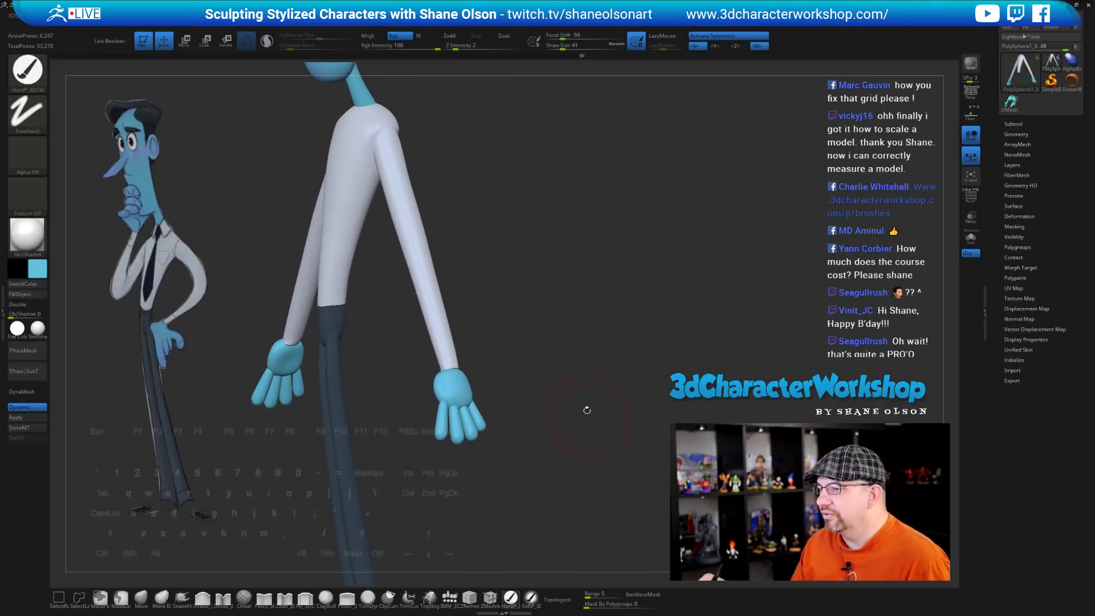
pyautogui.moveTo(582, 363); pyautogui.dragTo(579, 352)
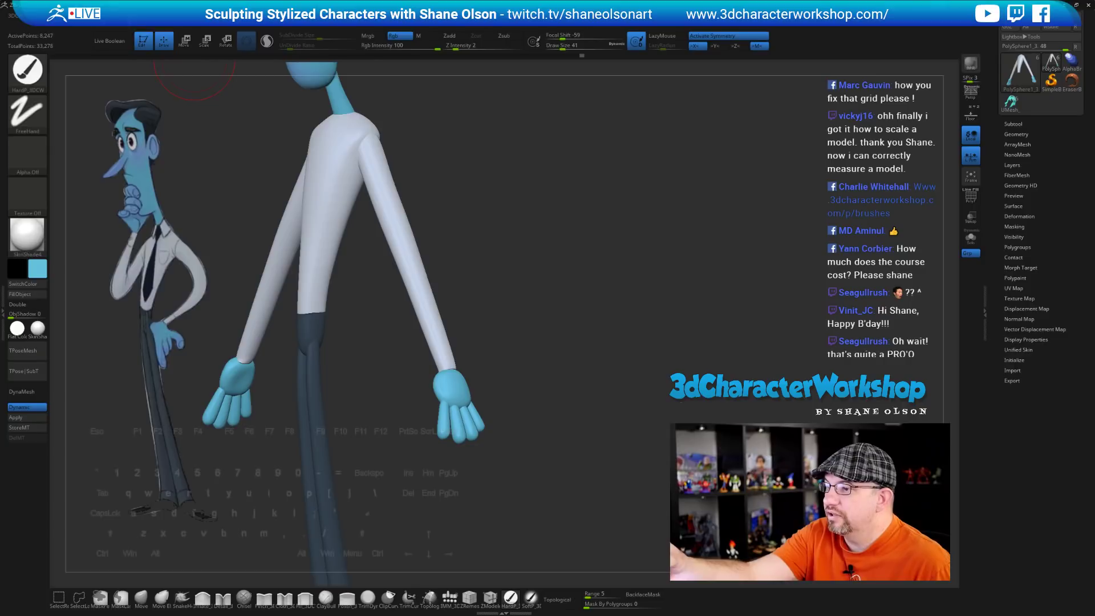
# Examine the floor grid settings and the body mesh's XYZ Size settings, and collapse them again
pyautogui.click(132, 16)
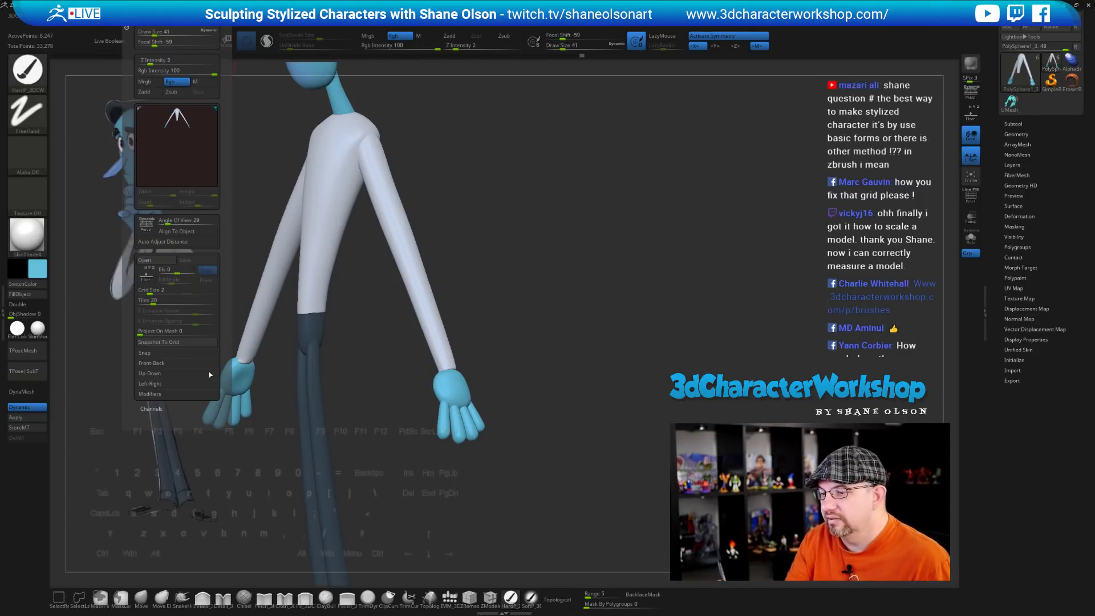
pyautogui.moveTo(621, 360)
pyautogui.keyDown('shift'); pyautogui.mouseDown()
pyautogui.moveTo(630, 357)
pyautogui.moveTo(626, 329)
pyautogui.mouseUp(); pyautogui.keyUp('shift')
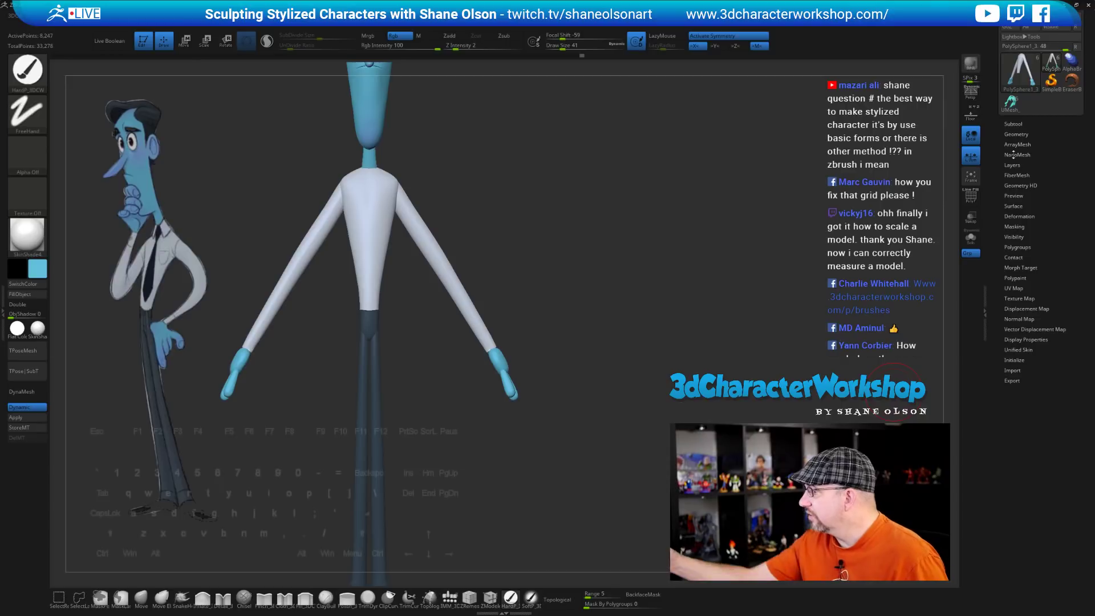
pyautogui.click(1017, 134)
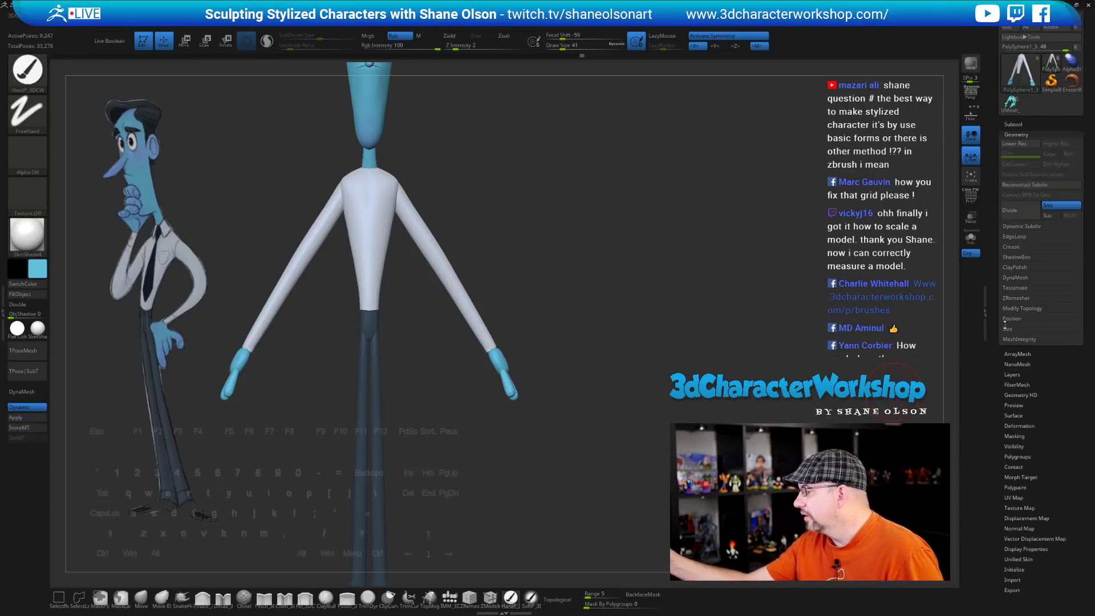
pyautogui.click(1016, 328)
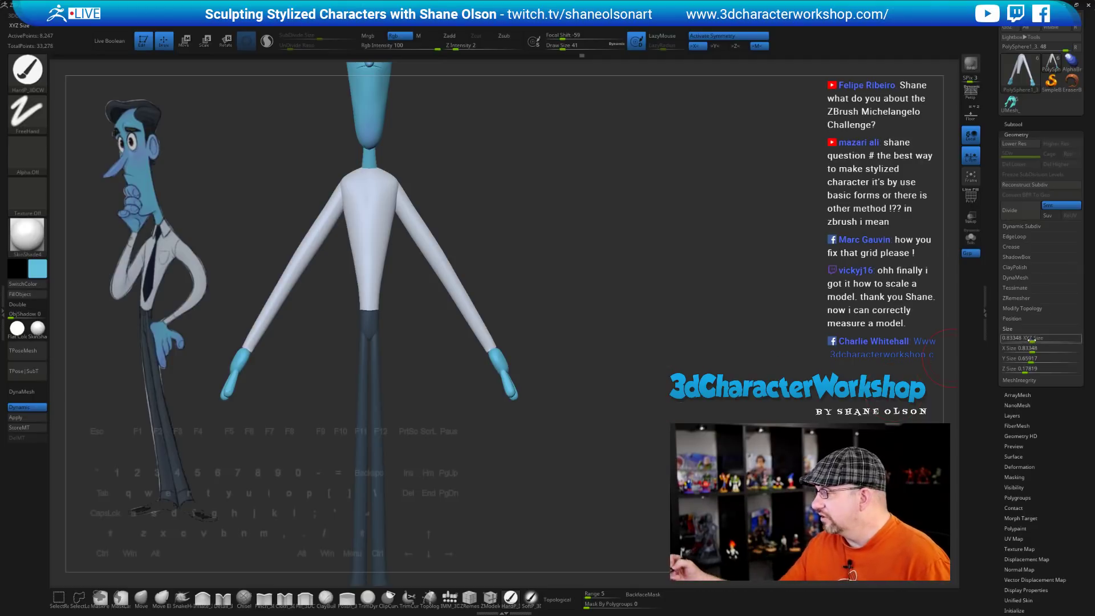
pyautogui.click(1021, 135)
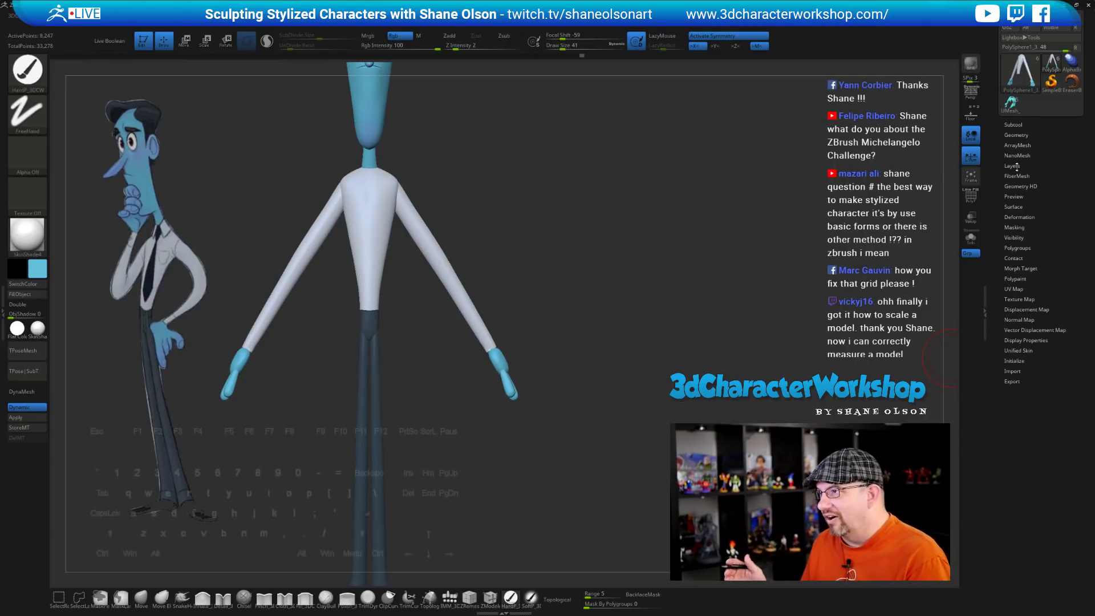
pyautogui.moveTo(588, 344); pyautogui.dragTo(589, 360)
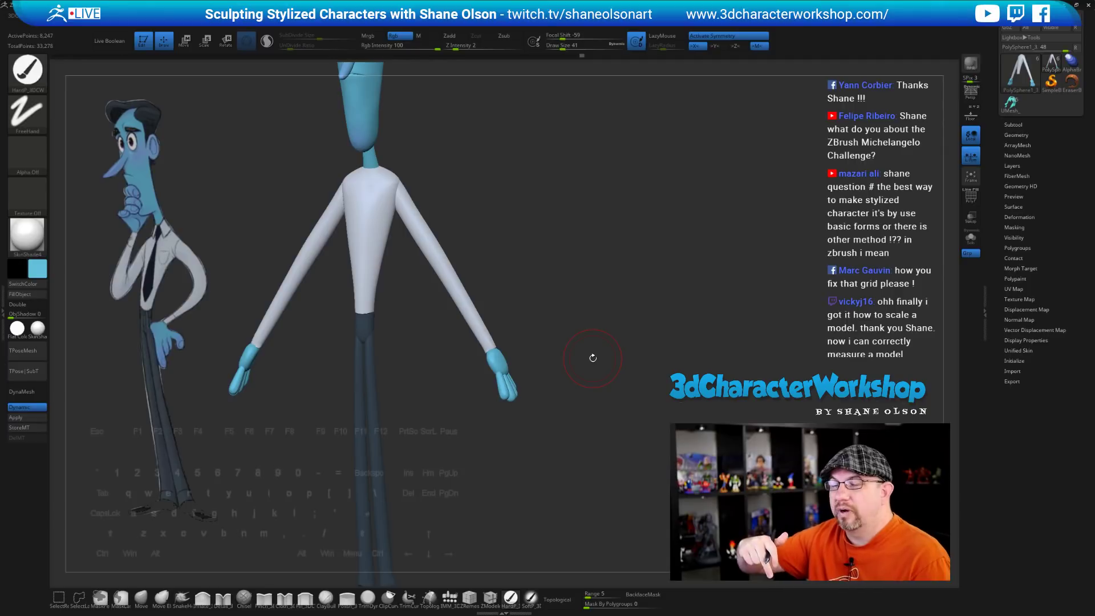
pyautogui.keyDown('alt'); pyautogui.moveTo(575, 374); pyautogui.dragTo(570, 406); pyautogui.keyUp('alt')
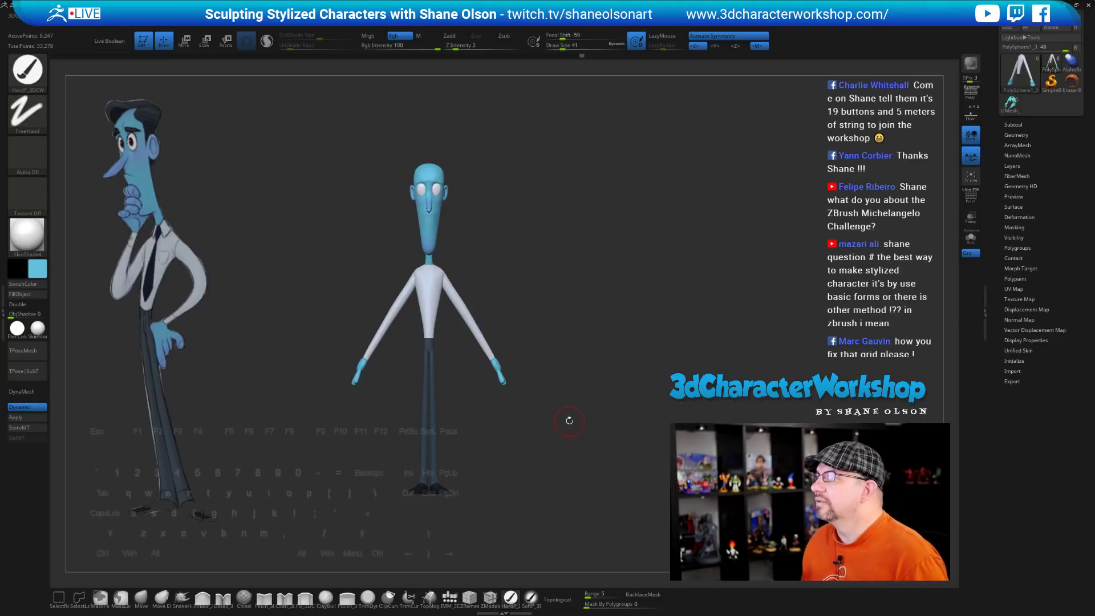
pyautogui.moveTo(582, 340); pyautogui.dragTo(575, 376)
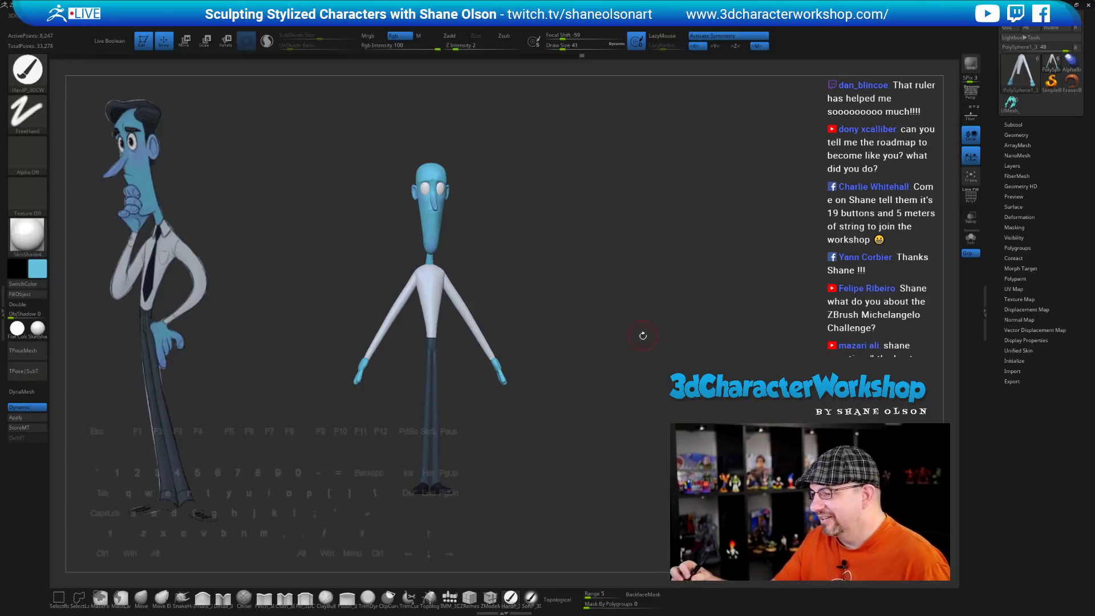
# Turn on the polyframe display and mask everything except the index fingers, with the Move gizmo active on them
pyautogui.moveTo(641, 335)
pyautogui.mouseDown()
pyautogui.moveTo(614, 362)
pyautogui.moveTo(563, 299)
pyautogui.moveTo(573, 333)
pyautogui.moveTo(512, 379)
pyautogui.moveTo(552, 371)
pyautogui.moveTo(570, 320)
pyautogui.moveTo(566, 358)
pyautogui.moveTo(577, 346)
pyautogui.moveTo(562, 370)
pyautogui.mouseUp()
pyautogui.press('s')
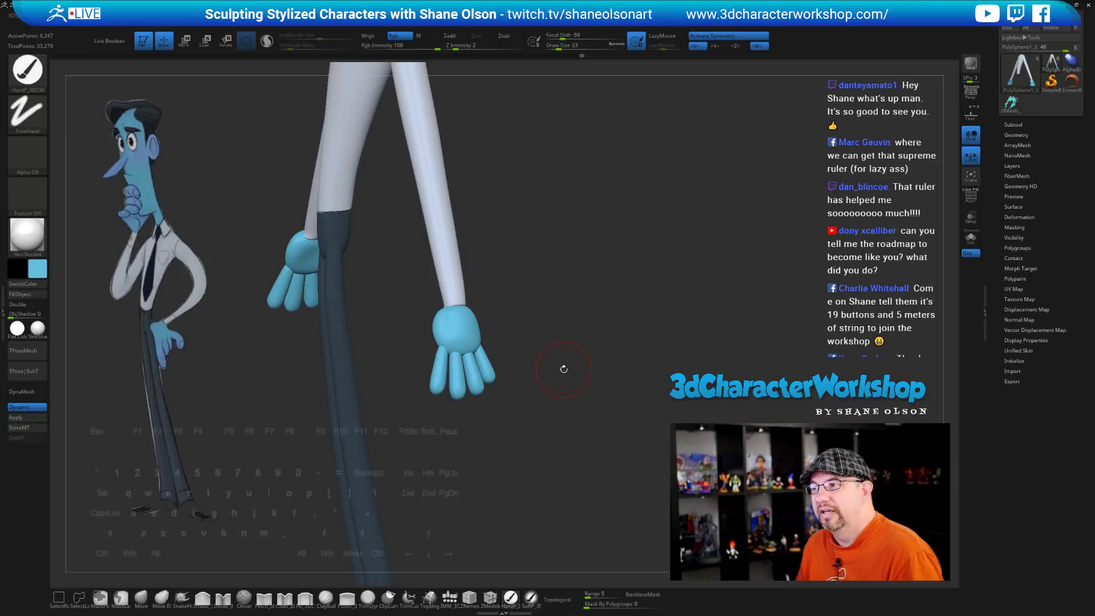
pyautogui.moveTo(557, 470); pyautogui.dragTo(555, 331)
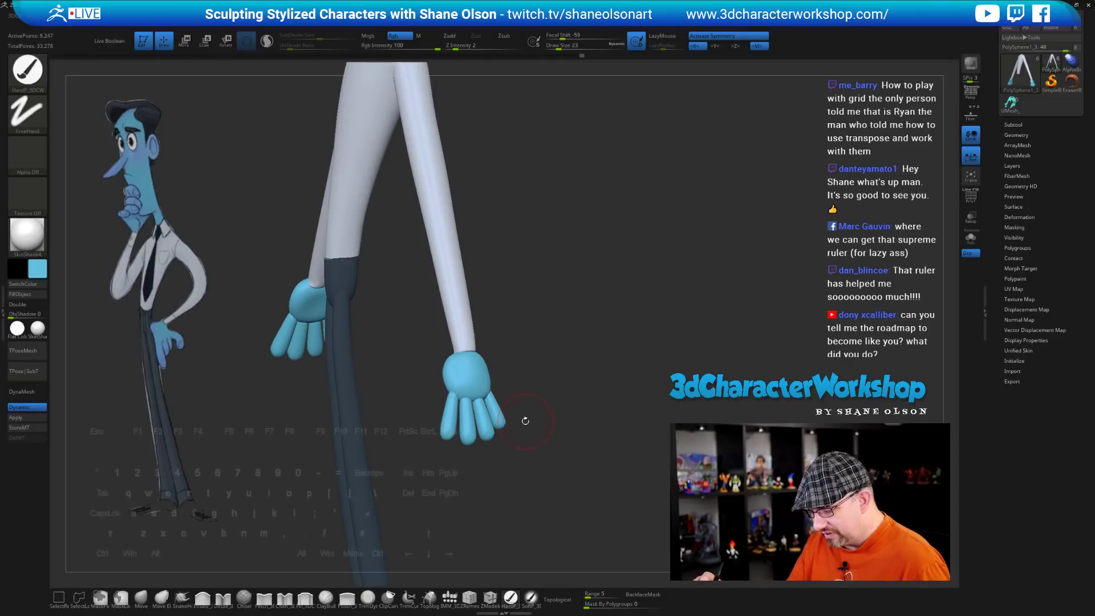
pyautogui.hotkey('shift', 'f')
pyautogui.moveTo(532, 428); pyautogui.dragTo(536, 463)
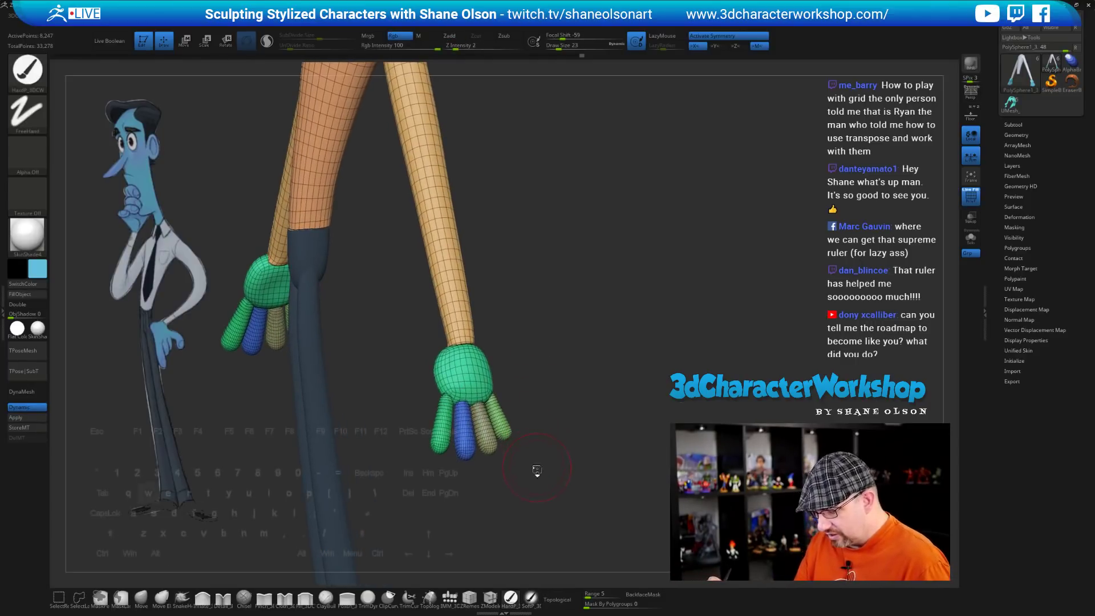
pyautogui.press('w')
pyautogui.keyDown('alt'); pyautogui.moveTo(538, 394); pyautogui.dragTo(541, 409); pyautogui.keyUp('alt')
pyautogui.keyDown('ctrl'); pyautogui.click(446, 438); pyautogui.keyUp('ctrl')
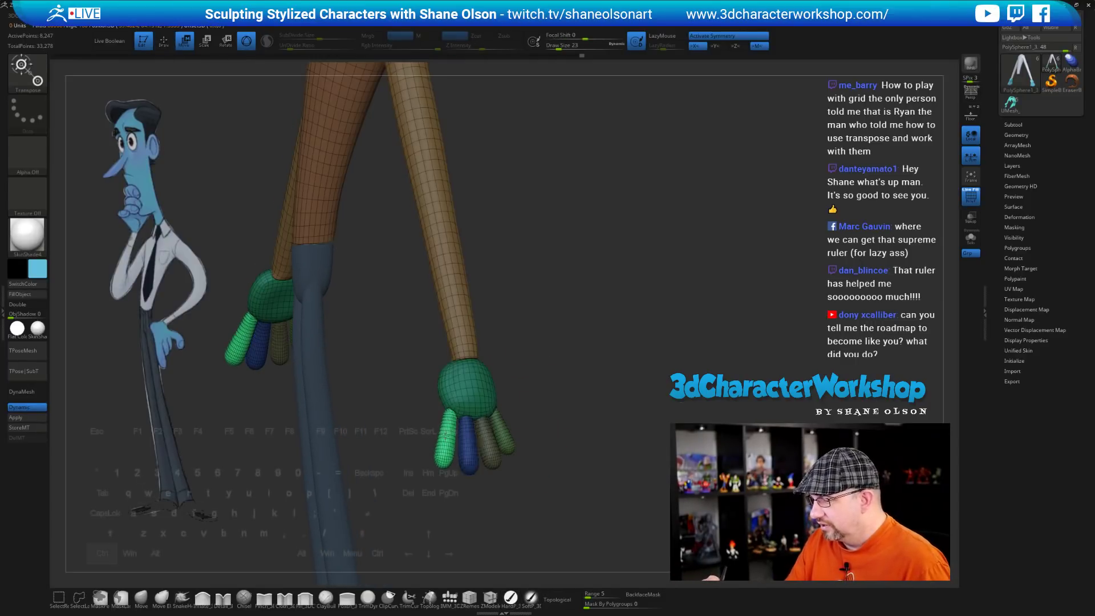
pyautogui.keyDown('alt'); pyautogui.moveTo(519, 494); pyautogui.dragTo(552, 466); pyautogui.keyUp('alt')
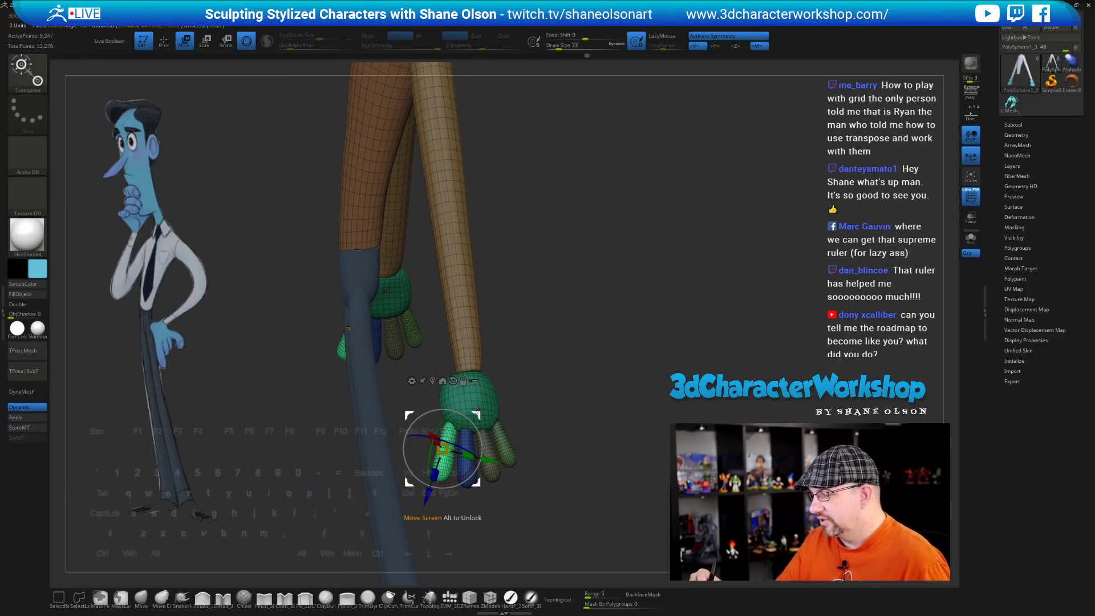
# Duplicate the index finger and place the copy at the inner side of the palm, angled outward as a thumb
pyautogui.keyDown('ctrl'); pyautogui.moveTo(478, 415); pyautogui.dragTo(466, 377); pyautogui.keyUp('ctrl')
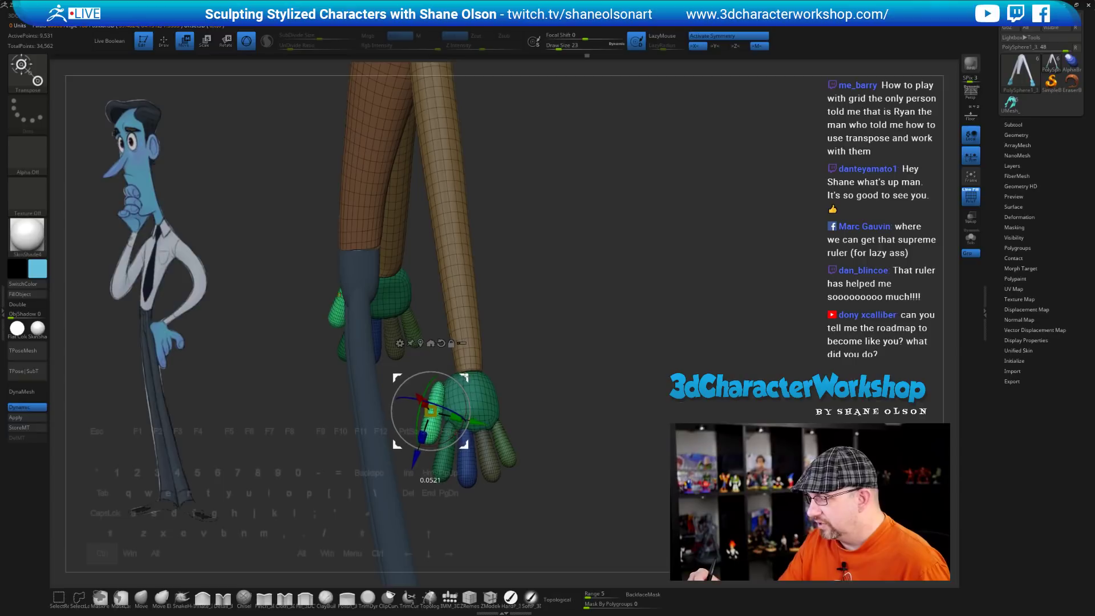
pyautogui.moveTo(536, 411); pyautogui.dragTo(552, 432)
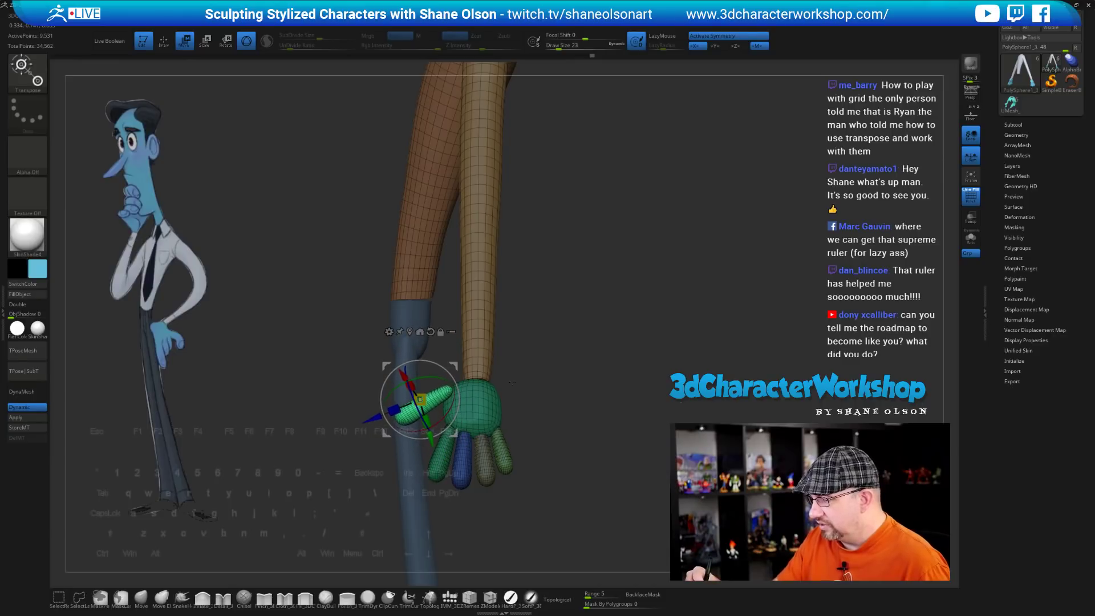
pyautogui.moveTo(539, 394); pyautogui.dragTo(517, 428)
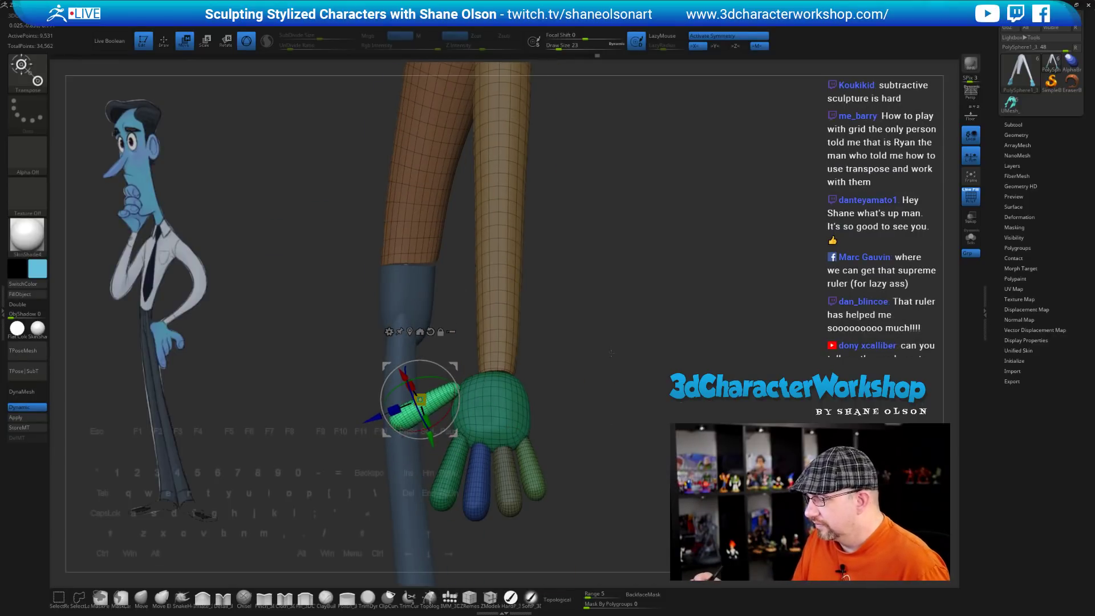
pyautogui.moveTo(611, 353); pyautogui.dragTo(579, 413)
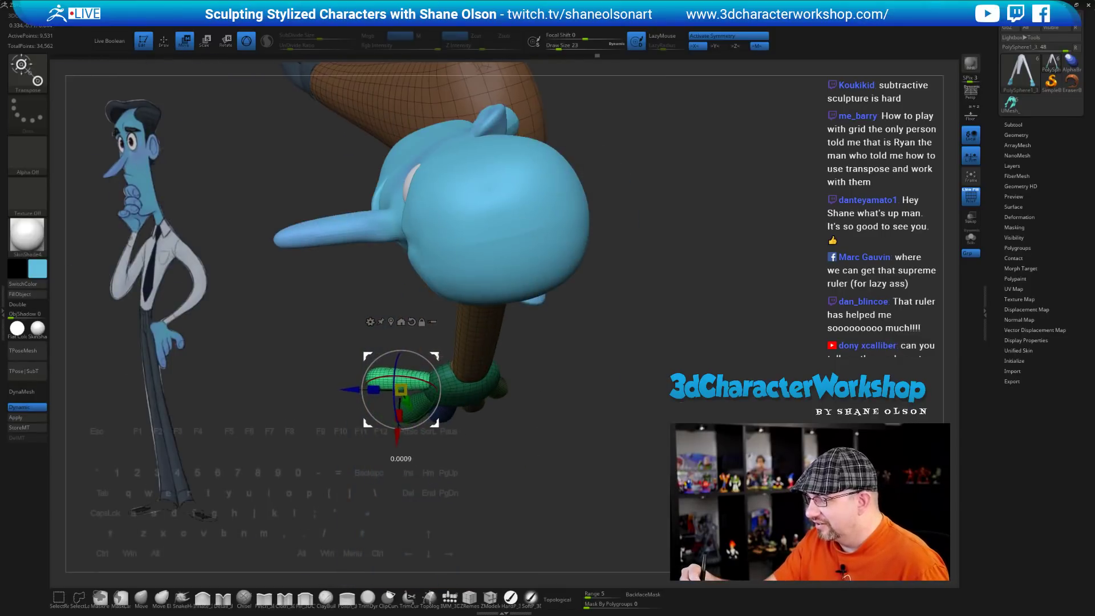
# Move the gizmo pivot to the thumb's base and adjust the thumb's fit against the palm
pyautogui.moveTo(548, 463); pyautogui.dragTo(577, 443)
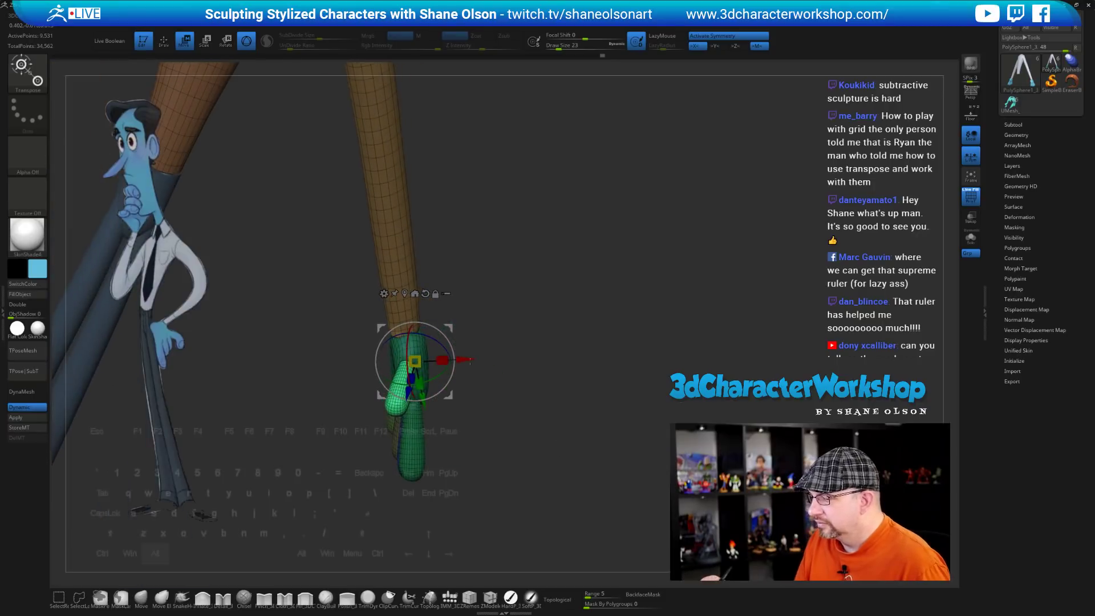
pyautogui.keyDown('alt'); pyautogui.moveTo(467, 360); pyautogui.dragTo(460, 360); pyautogui.keyUp('alt')
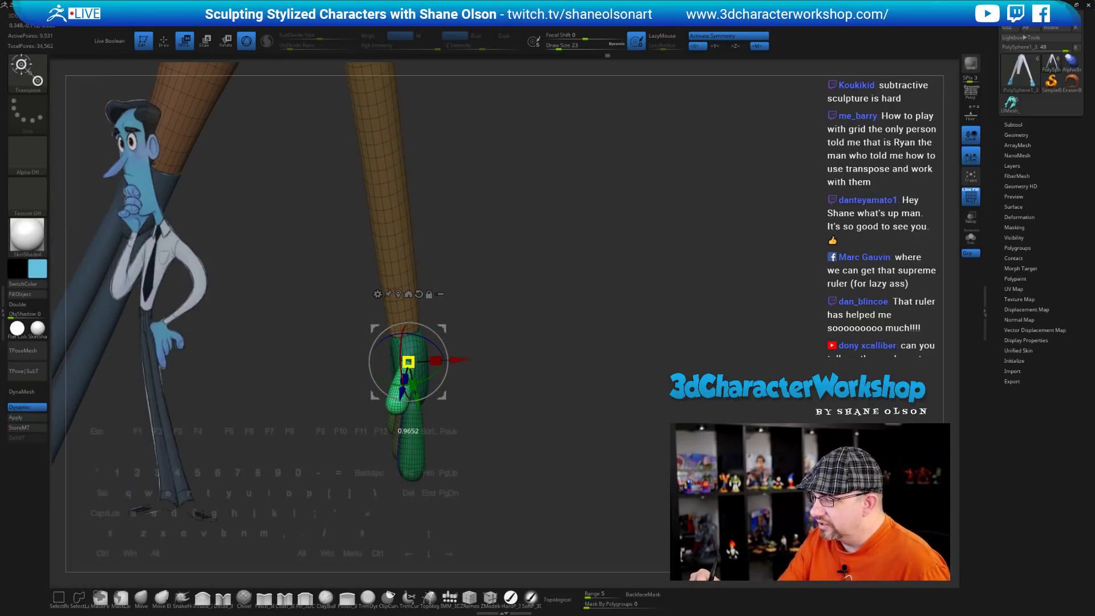
pyautogui.moveTo(530, 461); pyautogui.dragTo(613, 454)
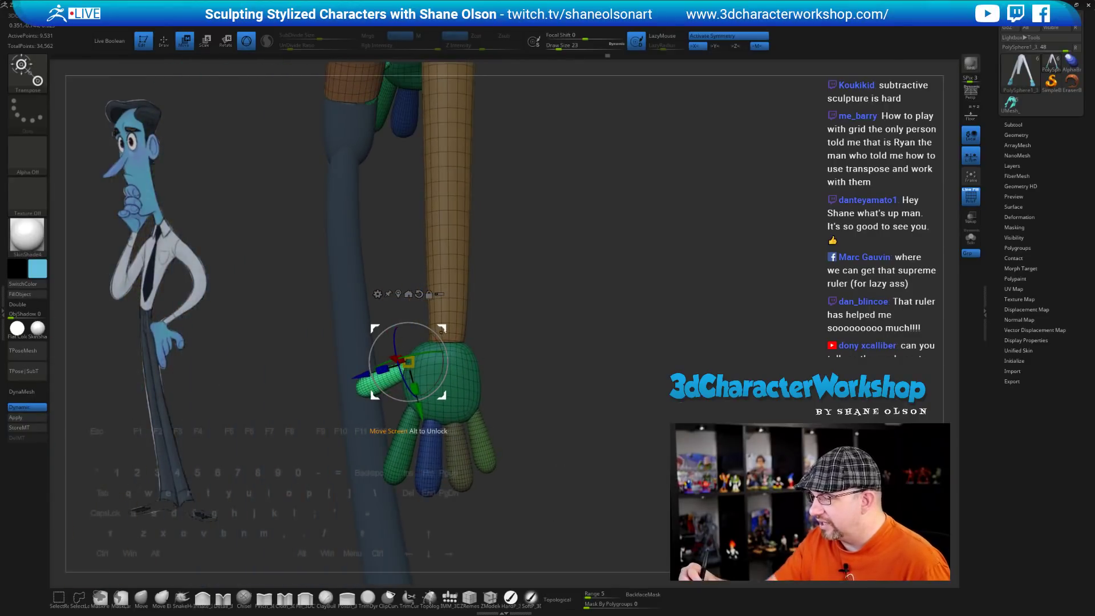
pyautogui.keyDown('alt'); pyautogui.moveTo(444, 328); pyautogui.dragTo(435, 349); pyautogui.keyUp('alt')
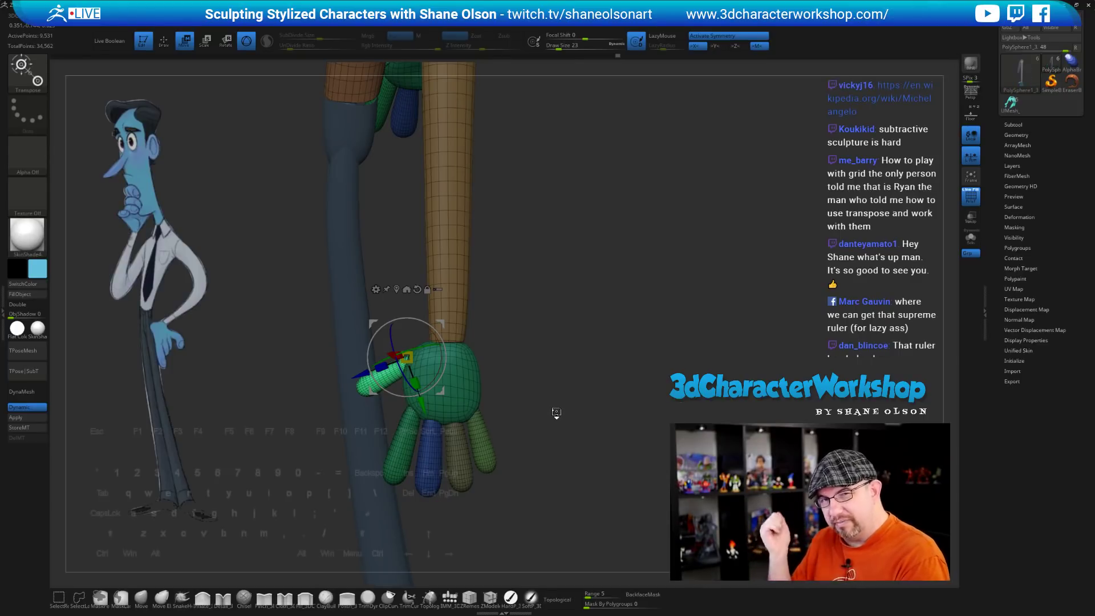
pyautogui.moveTo(579, 473); pyautogui.dragTo(557, 483)
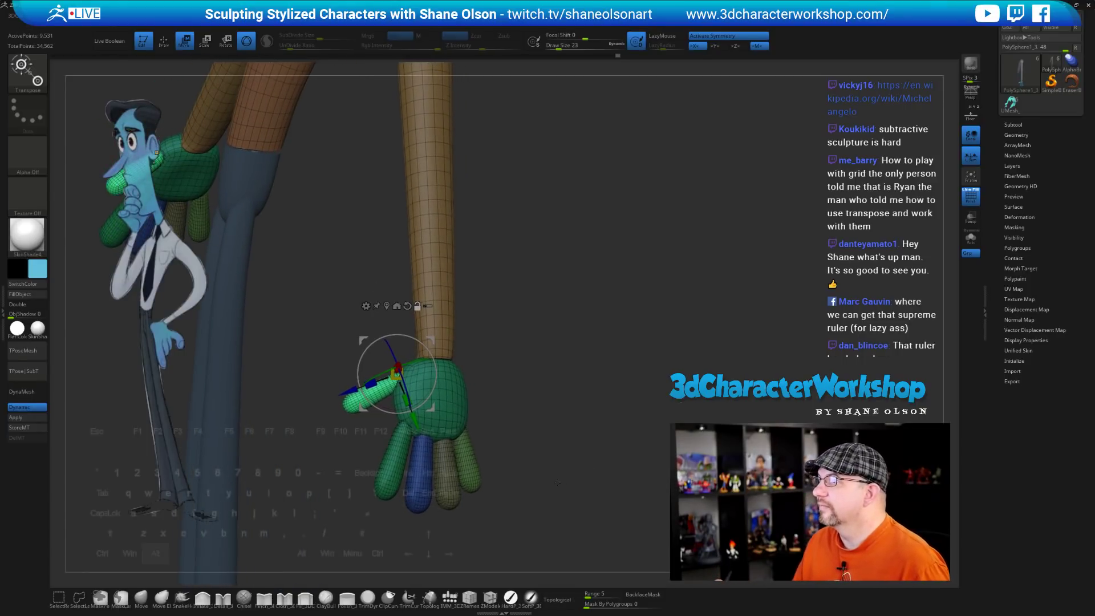
# Return to Draw mode with a smaller brush and clear the mask from the body mesh
pyautogui.moveTo(574, 408)
pyautogui.mouseDown()
pyautogui.moveTo(552, 436)
pyautogui.moveTo(563, 431)
pyautogui.moveTo(554, 394)
pyautogui.moveTo(577, 397)
pyautogui.mouseUp()
pyautogui.press('q')
pyautogui.press('s')
pyautogui.click(575, 371)
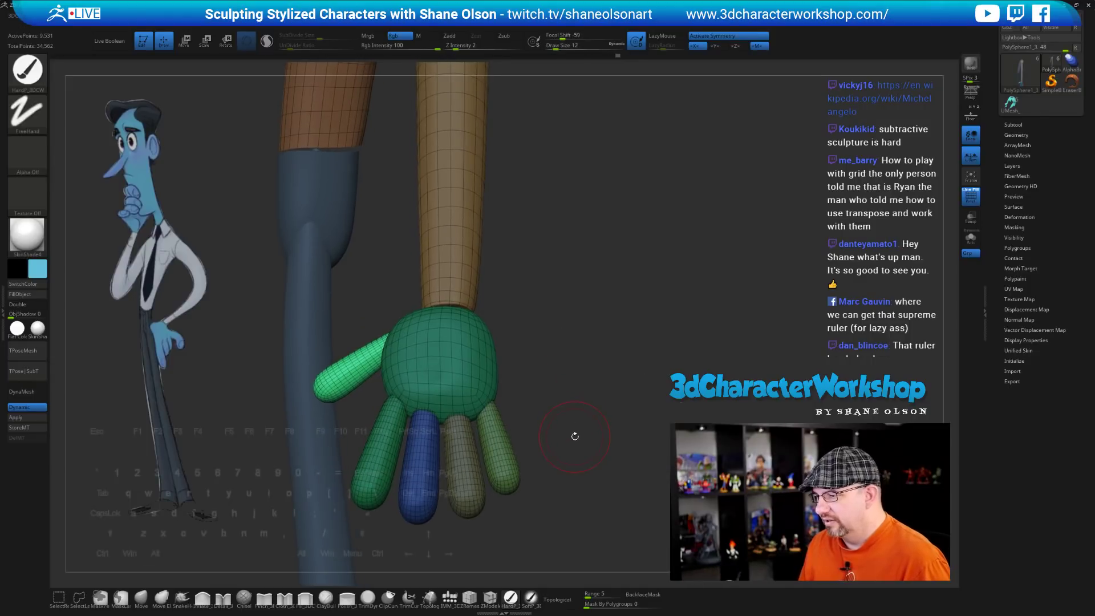
pyautogui.keyDown('ctrl'); pyautogui.moveTo(570, 455); pyautogui.dragTo(577, 470); pyautogui.keyUp('ctrl')
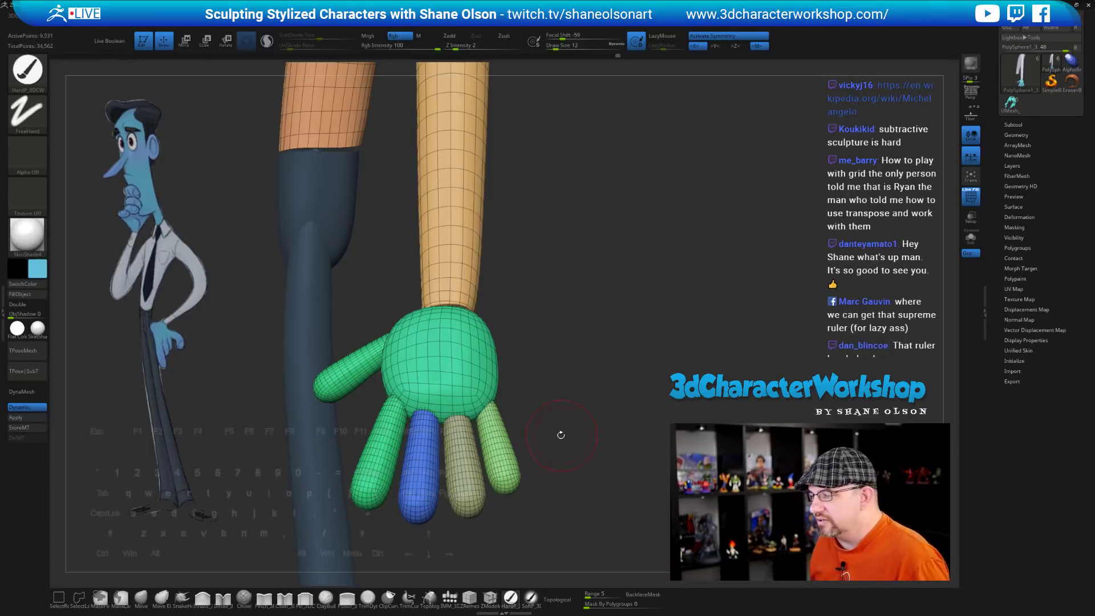
# Hide the arm polygroups of the body mesh to separate the hands from the sleeves
pyautogui.moveTo(601, 362)
pyautogui.mouseDown()
pyautogui.moveTo(600, 351)
pyautogui.moveTo(591, 379)
pyautogui.mouseUp()
pyautogui.moveTo(557, 324); pyautogui.dragTo(551, 341)
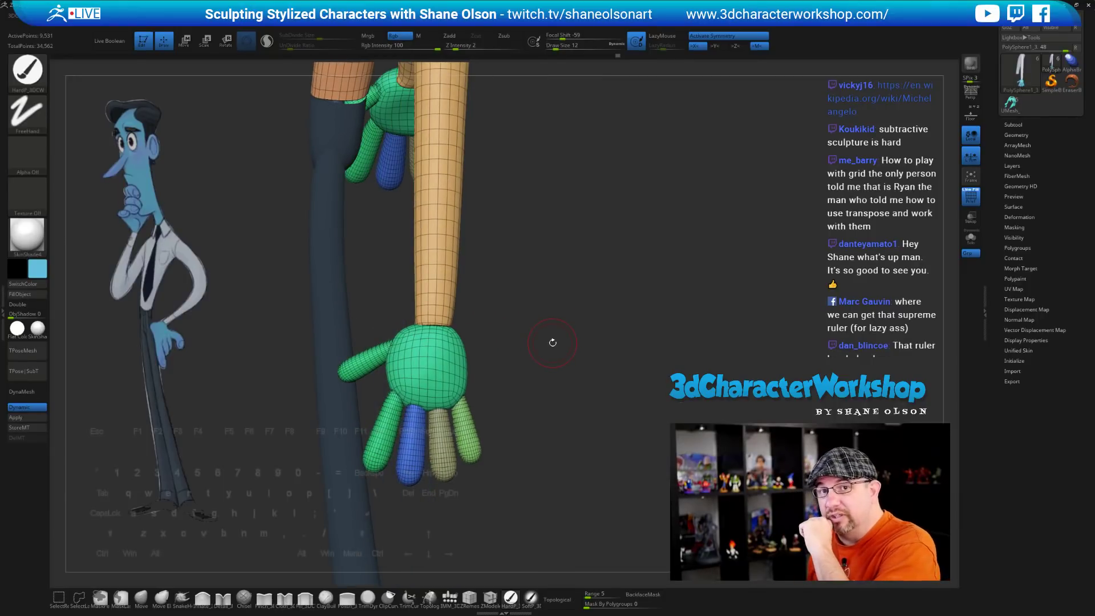
pyautogui.moveTo(553, 310); pyautogui.dragTo(553, 308)
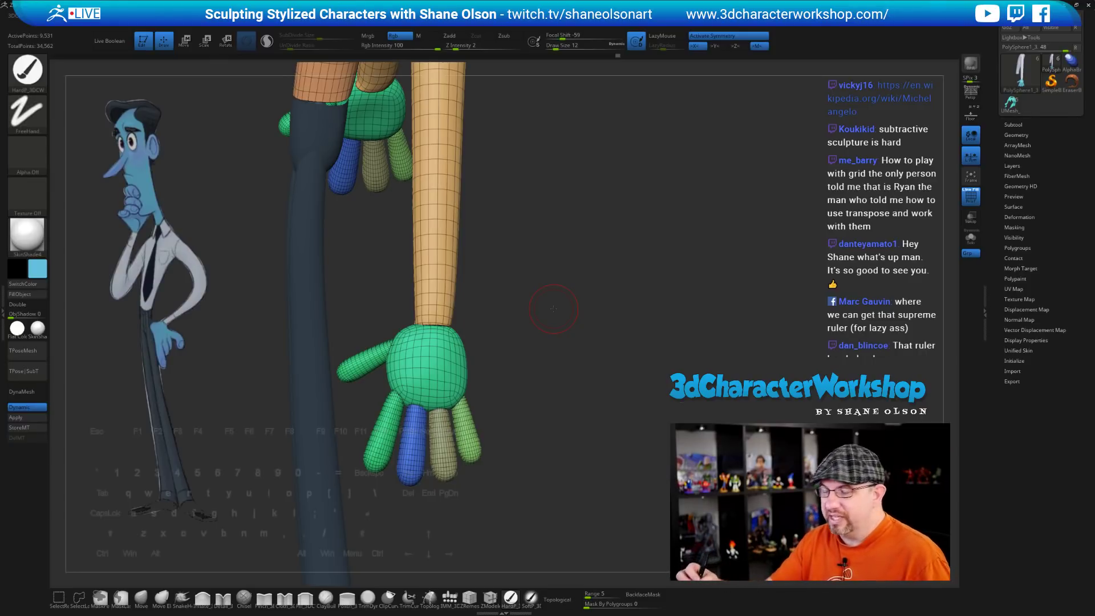
pyautogui.keyDown('ctrl'); pyautogui.keyDown('shift'); pyautogui.click(463, 294); pyautogui.keyUp('shift'); pyautogui.keyUp('ctrl')
pyautogui.keyDown('ctrl'); pyautogui.keyDown('shift'); pyautogui.click(440, 293); pyautogui.keyUp('shift'); pyautogui.keyUp('ctrl')
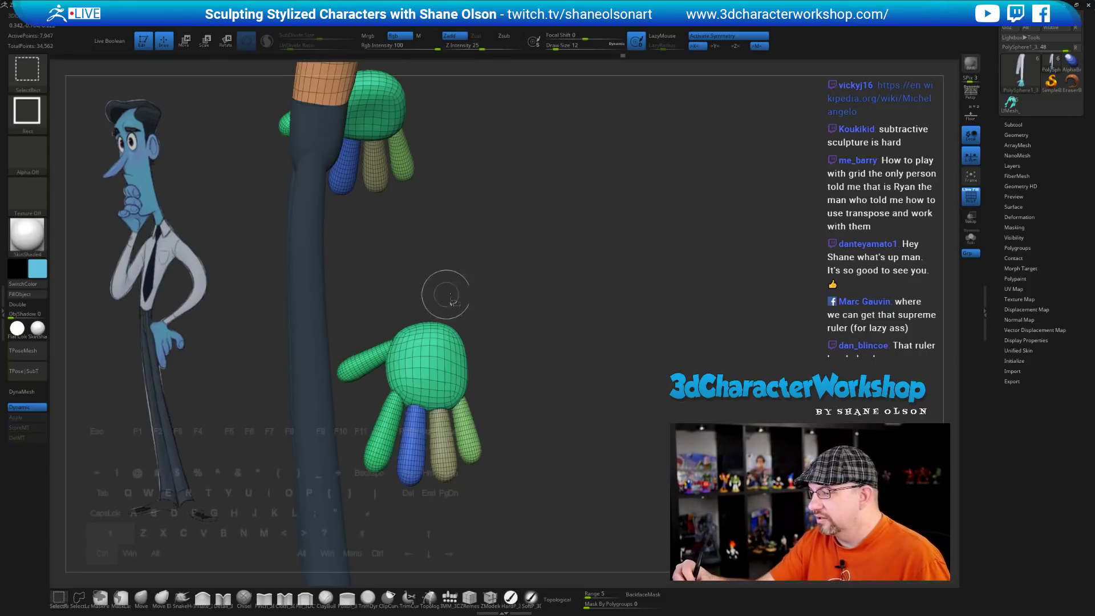
# Hide the upper-arm sleeve polygroup so that only the hands of the body mesh stay visible
pyautogui.moveTo(503, 336)
pyautogui.keyDown('alt'); pyautogui.mouseDown()
pyautogui.moveTo(495, 294)
pyautogui.moveTo(499, 354)
pyautogui.mouseUp(); pyautogui.keyUp('alt')
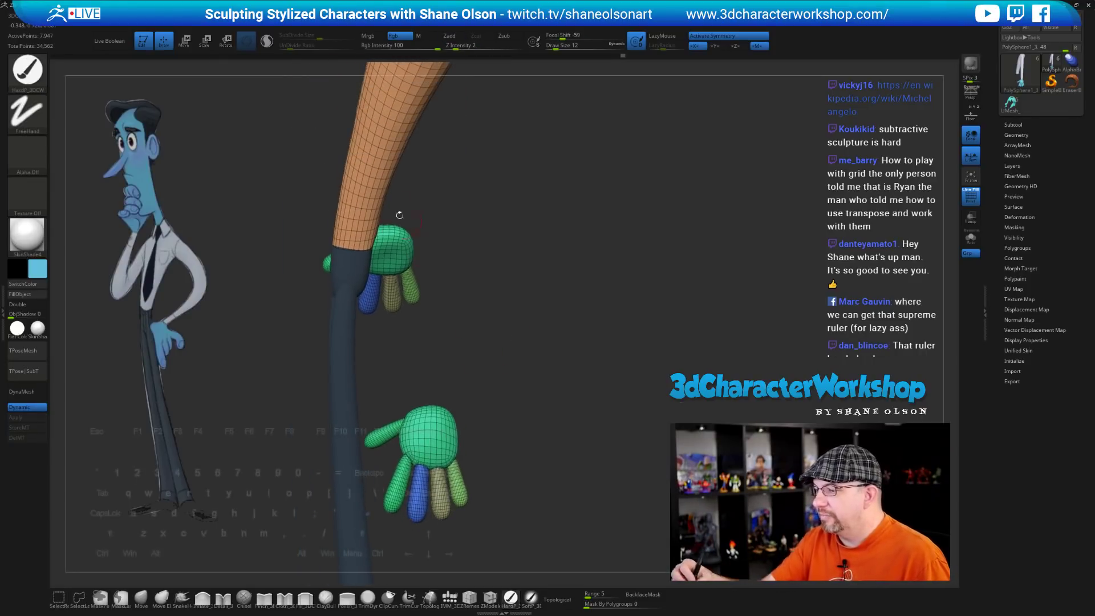
pyautogui.keyDown('ctrl'); pyautogui.keyDown('shift'); pyautogui.click(374, 176); pyautogui.keyUp('shift'); pyautogui.keyUp('ctrl')
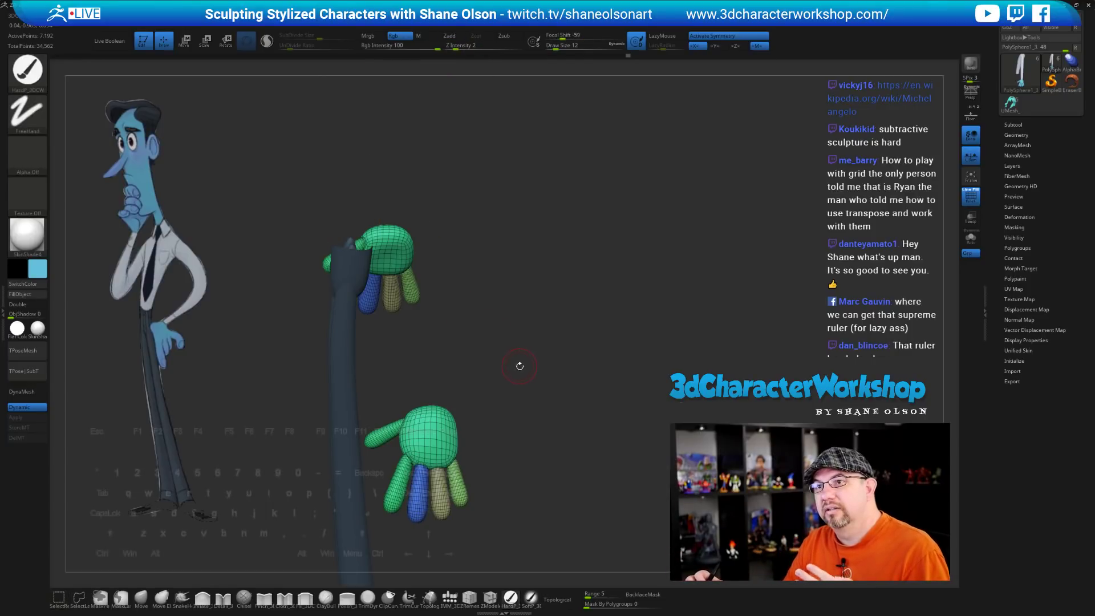
pyautogui.moveTo(535, 387); pyautogui.dragTo(509, 357)
pyautogui.moveTo(513, 418); pyautogui.dragTo(576, 518)
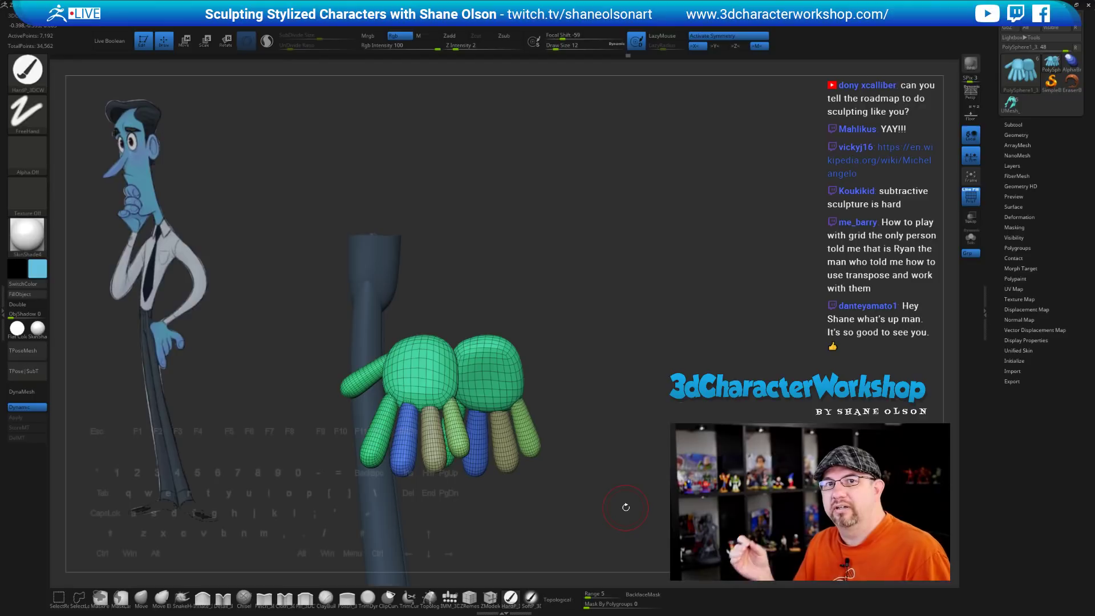
pyautogui.moveTo(588, 366)
pyautogui.mouseDown()
pyautogui.moveTo(552, 362)
pyautogui.moveTo(548, 384)
pyautogui.moveTo(543, 367)
pyautogui.mouseUp()
# Reshape the palm's outline with the Move brush and smooth its surface
pyautogui.click(141, 599)
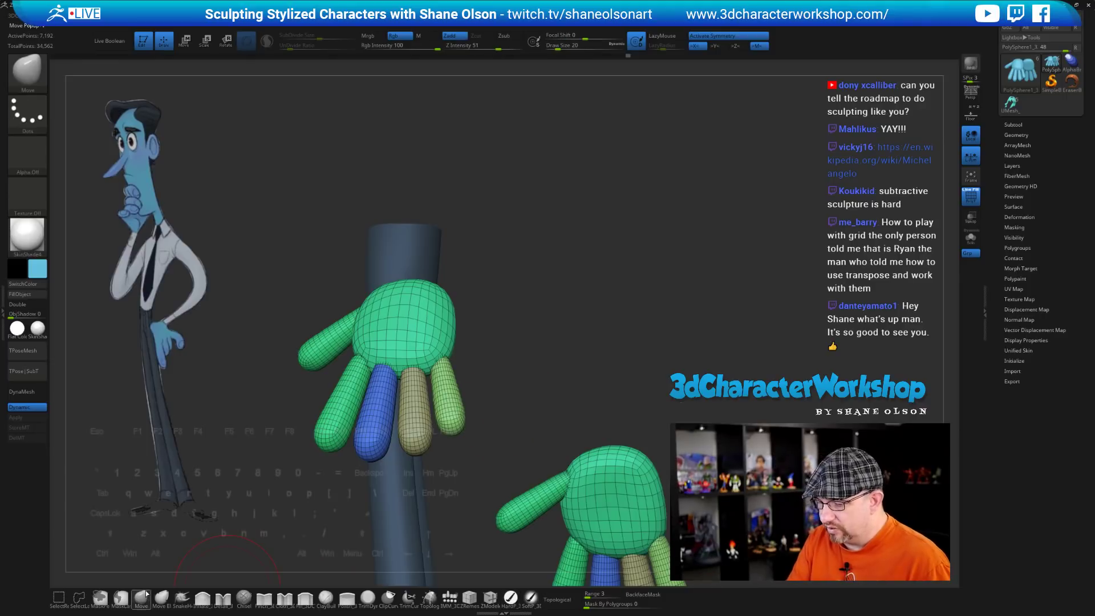
pyautogui.press('s')
pyautogui.click(498, 330)
pyautogui.moveTo(498, 336)
pyautogui.keyDown('alt'); pyautogui.mouseDown()
pyautogui.moveTo(499, 346)
pyautogui.moveTo(499, 302)
pyautogui.moveTo(436, 348)
pyautogui.mouseUp(); pyautogui.keyUp('alt')
pyautogui.moveTo(447, 318); pyautogui.dragTo(450, 330)
pyautogui.keyDown('shift'); pyautogui.moveTo(421, 294); pyautogui.dragTo(379, 294); pyautogui.keyUp('shift')
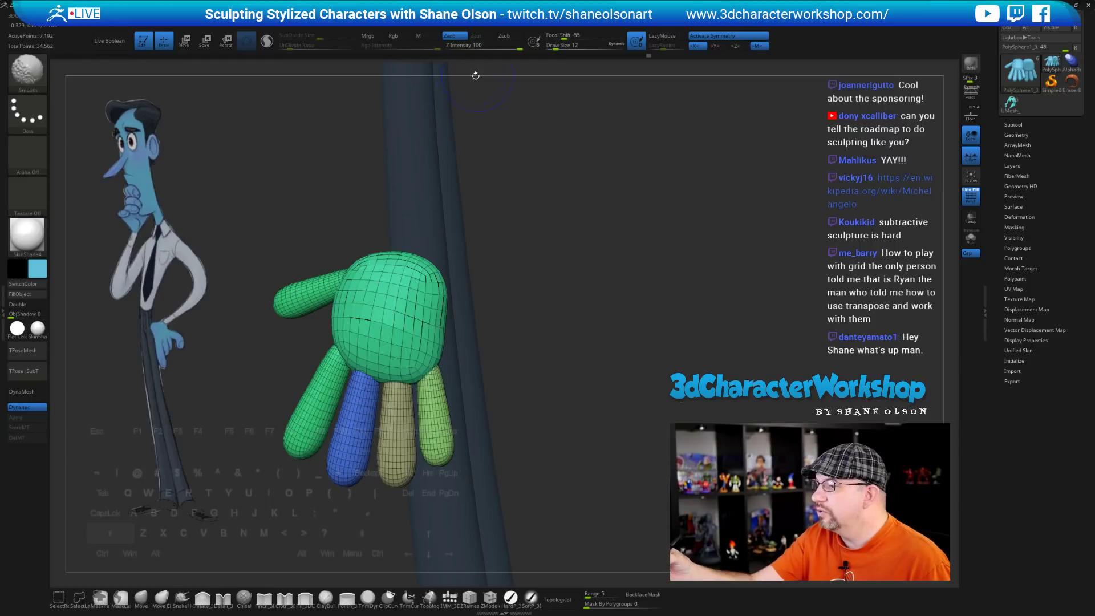
# Lower the Smooth brush's Z Intensity to 11 and lightly smooth the palm's thumb side
pyautogui.moveTo(487, 165); pyautogui.dragTo(490, 221)
pyautogui.press('shift')
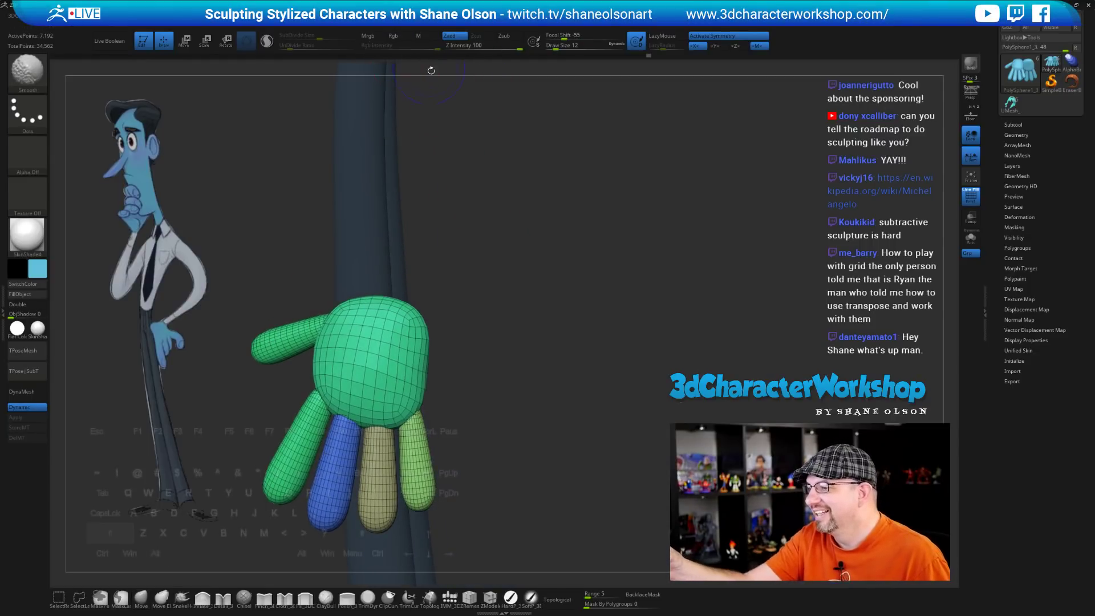
pyautogui.click(470, 46)
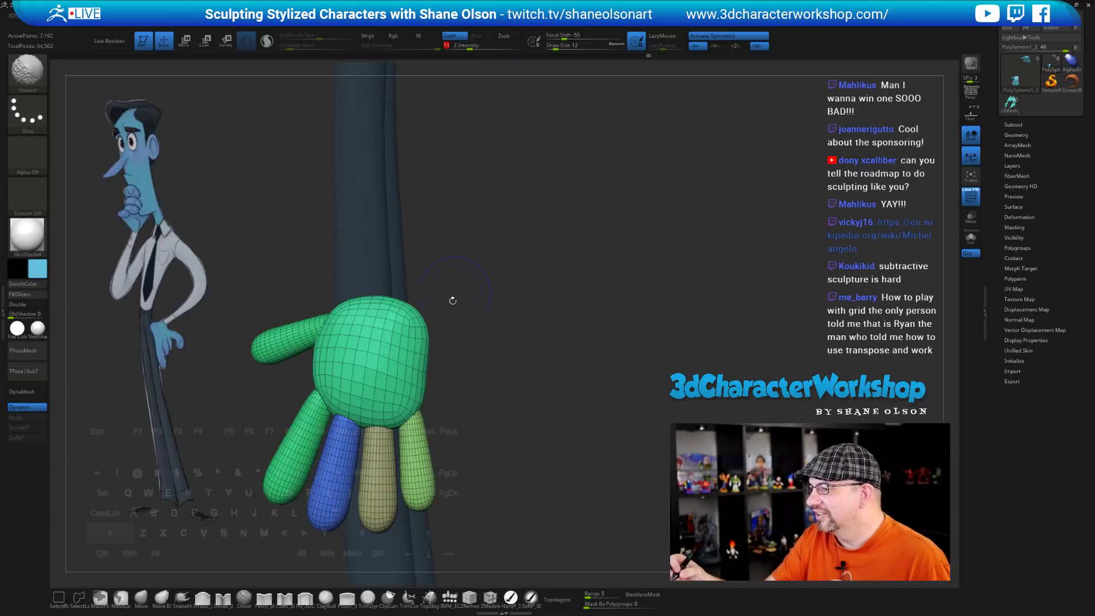
pyautogui.moveTo(407, 351)
pyautogui.keyDown('shift'); pyautogui.mouseDown()
pyautogui.moveTo(408, 381)
pyautogui.moveTo(498, 362)
pyautogui.mouseUp(); pyautogui.keyUp('shift')
pyautogui.keyDown('shift'); pyautogui.moveTo(321, 361); pyautogui.dragTo(318, 367); pyautogui.keyUp('shift')
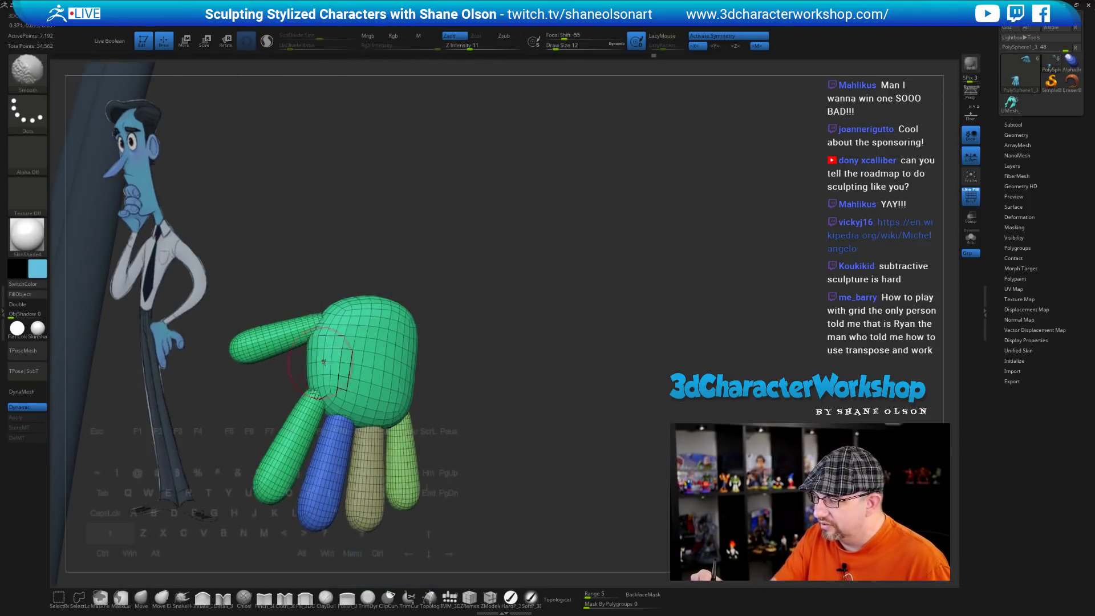
# Adjust the palm's form with the Move brush at draw size 23
pyautogui.moveTo(506, 394)
pyautogui.mouseDown()
pyautogui.moveTo(455, 404)
pyautogui.moveTo(521, 360)
pyautogui.moveTo(547, 395)
pyautogui.mouseUp()
pyautogui.press('s')
pyautogui.moveTo(542, 396); pyautogui.dragTo(489, 403)
pyautogui.moveTo(345, 362); pyautogui.dragTo(339, 365)
pyautogui.moveTo(485, 429)
pyautogui.mouseDown()
pyautogui.moveTo(458, 435)
pyautogui.moveTo(418, 277)
pyautogui.moveTo(454, 340)
pyautogui.moveTo(474, 337)
pyautogui.moveTo(489, 291)
pyautogui.mouseUp()
pyautogui.moveTo(350, 382); pyautogui.dragTo(343, 385)
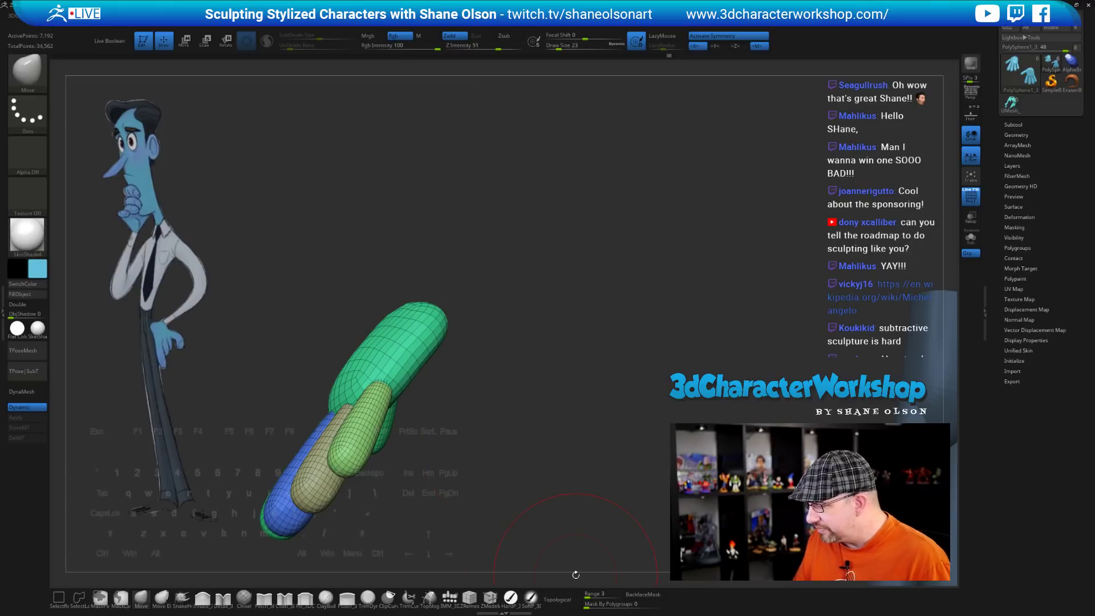
# Turn on the Move brush's Topological option and shape the palm separately from the fingers
pyautogui.click(558, 599)
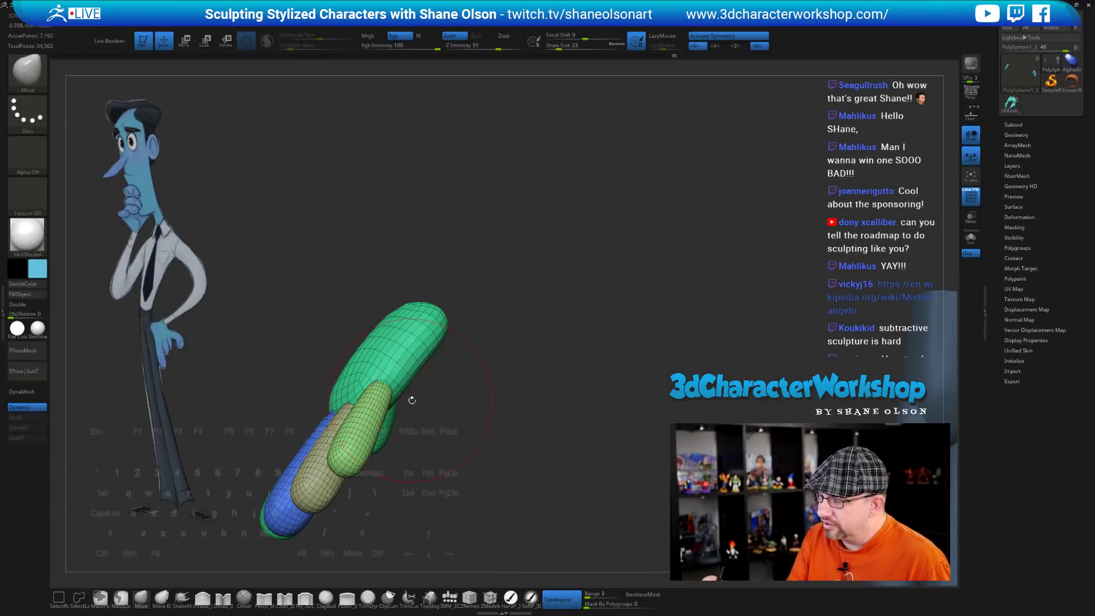
pyautogui.moveTo(410, 391); pyautogui.dragTo(437, 360)
pyautogui.moveTo(308, 407); pyautogui.dragTo(338, 490)
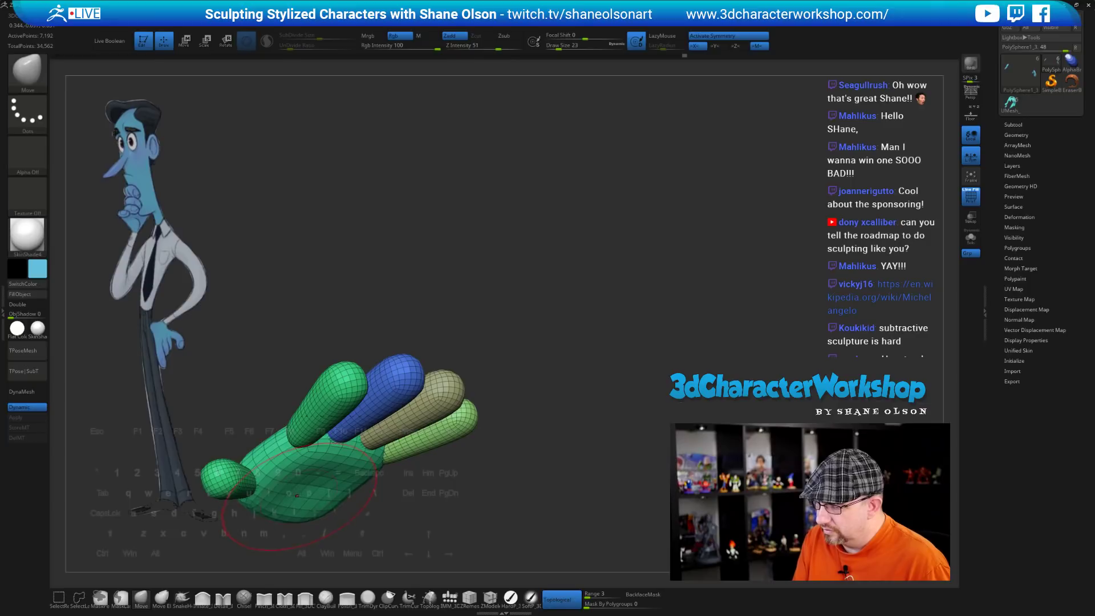
pyautogui.moveTo(409, 511)
pyautogui.mouseDown()
pyautogui.moveTo(447, 514)
pyautogui.moveTo(491, 405)
pyautogui.moveTo(523, 455)
pyautogui.moveTo(547, 410)
pyautogui.moveTo(539, 394)
pyautogui.moveTo(541, 438)
pyautogui.moveTo(559, 450)
pyautogui.mouseUp()
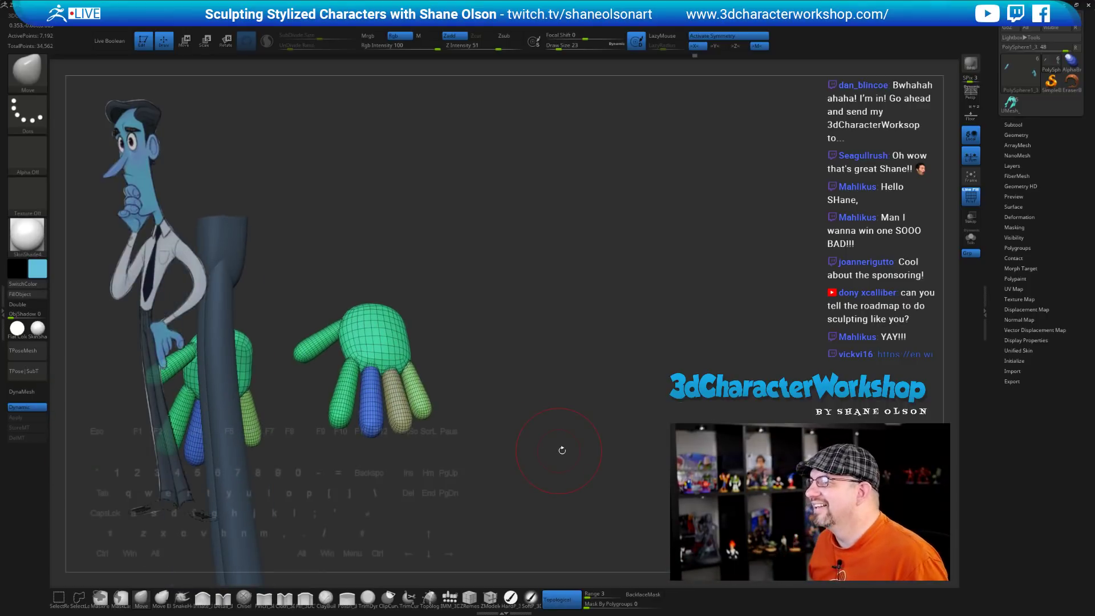
# Unhide the whole mesh to check the hands against the sleeves and isolate the palm polygroup
pyautogui.moveTo(581, 280)
pyautogui.mouseDown()
pyautogui.moveTo(550, 284)
pyautogui.moveTo(556, 308)
pyautogui.mouseUp()
pyautogui.keyDown('ctrl'); pyautogui.keyDown('shift'); pyautogui.click(558, 289); pyautogui.keyUp('shift'); pyautogui.keyUp('ctrl')
pyautogui.moveTo(541, 314); pyautogui.dragTo(517, 312)
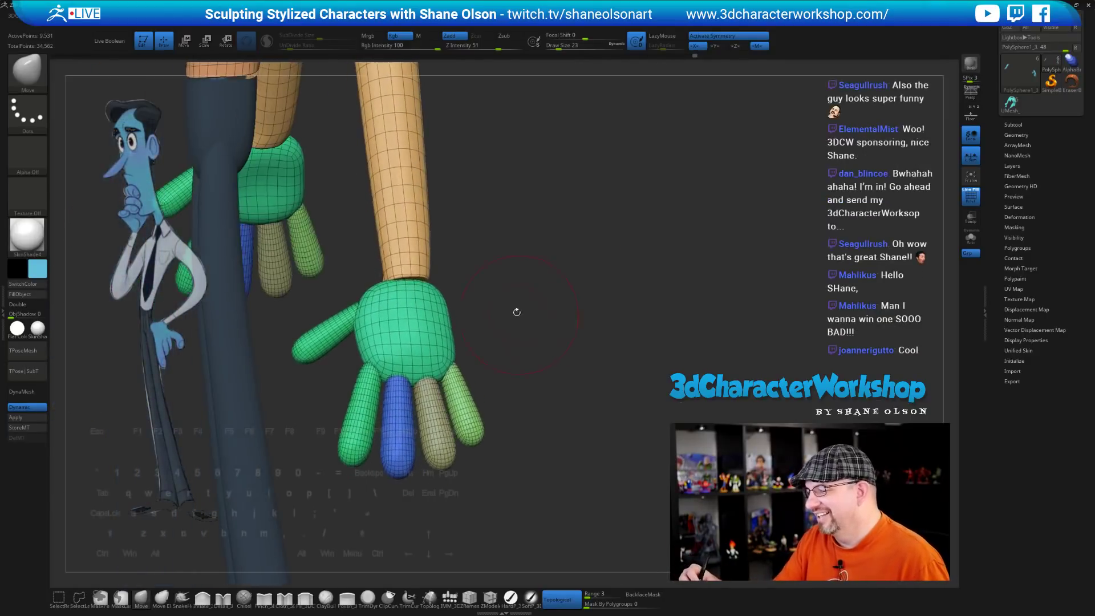
pyautogui.keyDown('ctrl'); pyautogui.keyDown('shift'); pyautogui.click(423, 308); pyautogui.keyUp('shift'); pyautogui.keyUp('ctrl')
pyautogui.keyDown('alt'); pyautogui.moveTo(545, 268); pyautogui.dragTo(540, 357); pyautogui.keyUp('alt')
# Taper the isolated palm toward the wrist using the Move brush at draw size 13, and unhide the whole mesh
pyautogui.press('s')
pyautogui.moveTo(491, 328); pyautogui.dragTo(488, 328)
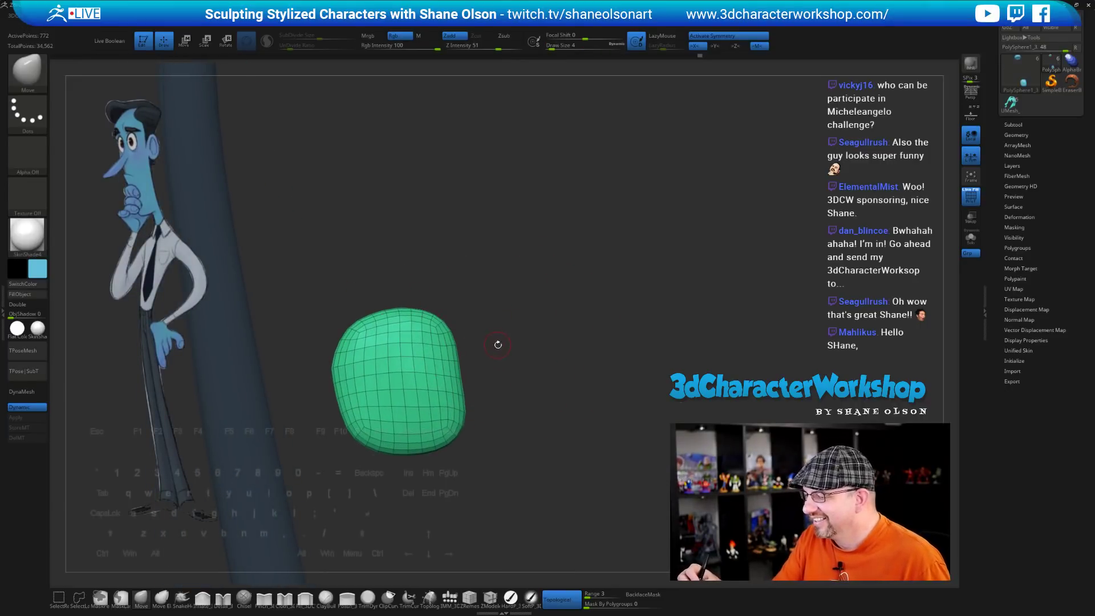
pyautogui.press('s')
pyautogui.moveTo(529, 378); pyautogui.dragTo(524, 383)
pyautogui.press('s')
pyautogui.moveTo(504, 315)
pyautogui.mouseDown()
pyautogui.moveTo(528, 338)
pyautogui.moveTo(449, 313)
pyautogui.mouseUp()
pyautogui.moveTo(492, 359); pyautogui.dragTo(471, 320)
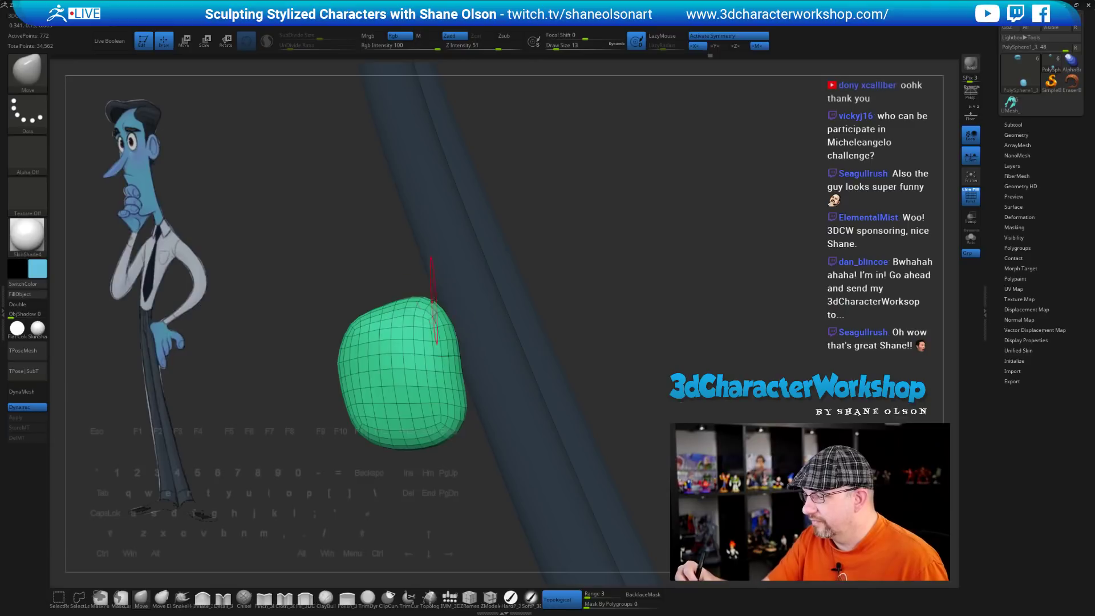
pyautogui.moveTo(612, 289); pyautogui.dragTo(588, 268)
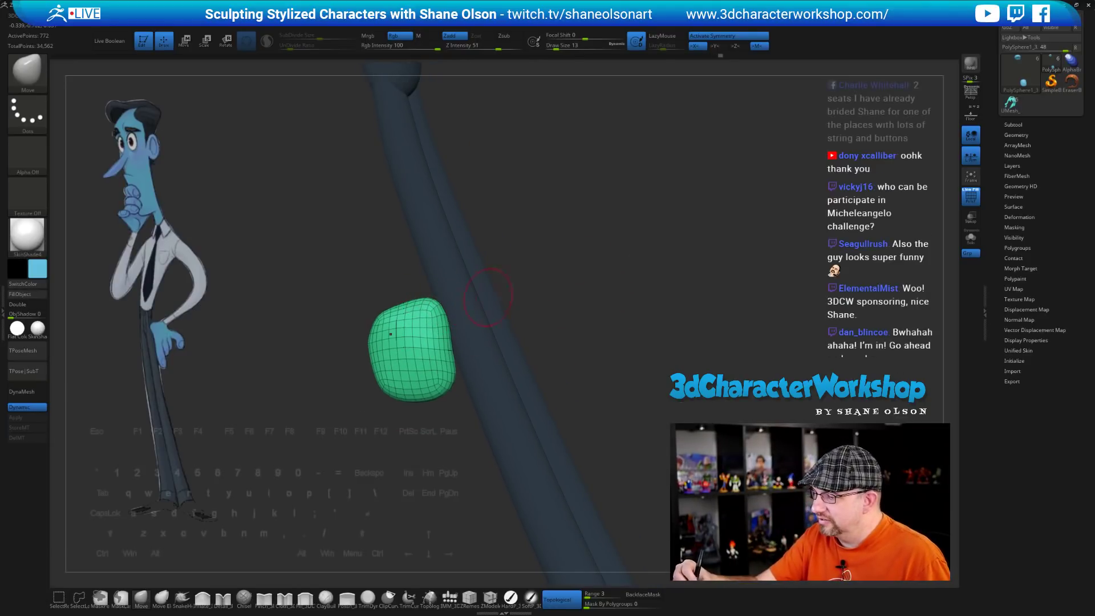
pyautogui.moveTo(501, 288); pyautogui.dragTo(553, 299)
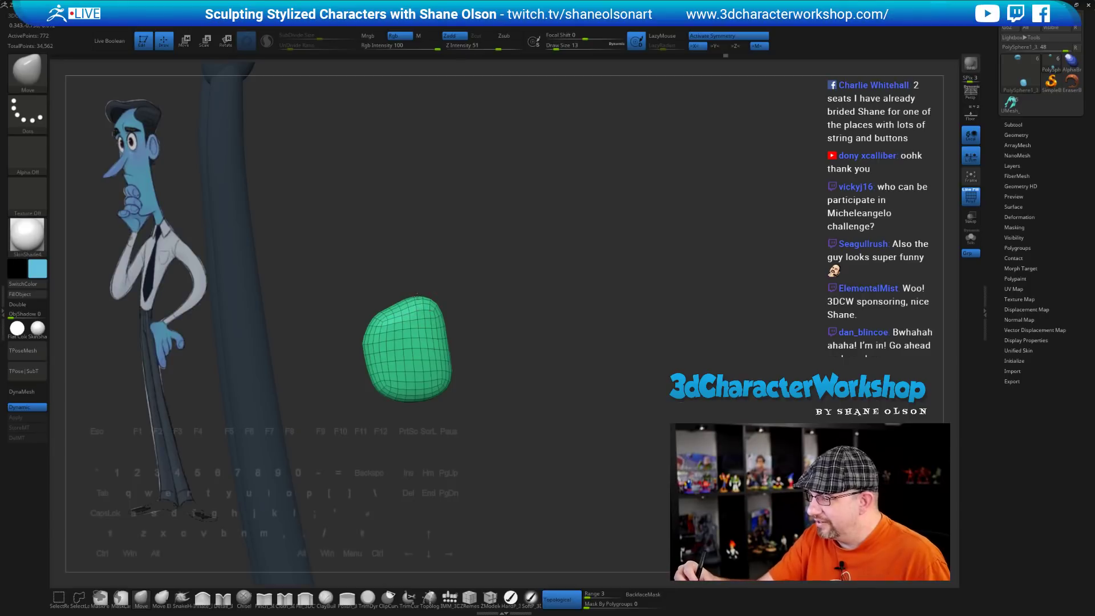
pyautogui.moveTo(508, 342); pyautogui.dragTo(396, 336)
pyautogui.moveTo(470, 334)
pyautogui.mouseDown()
pyautogui.moveTo(560, 406)
pyautogui.moveTo(616, 394)
pyautogui.mouseUp()
pyautogui.keyDown('ctrl'); pyautogui.keyDown('shift'); pyautogui.click(645, 256); pyautogui.keyUp('shift'); pyautogui.keyUp('ctrl')
pyautogui.moveTo(456, 373)
pyautogui.mouseDown()
pyautogui.moveTo(533, 391)
pyautogui.moveTo(521, 344)
pyautogui.moveTo(518, 367)
pyautogui.mouseUp()
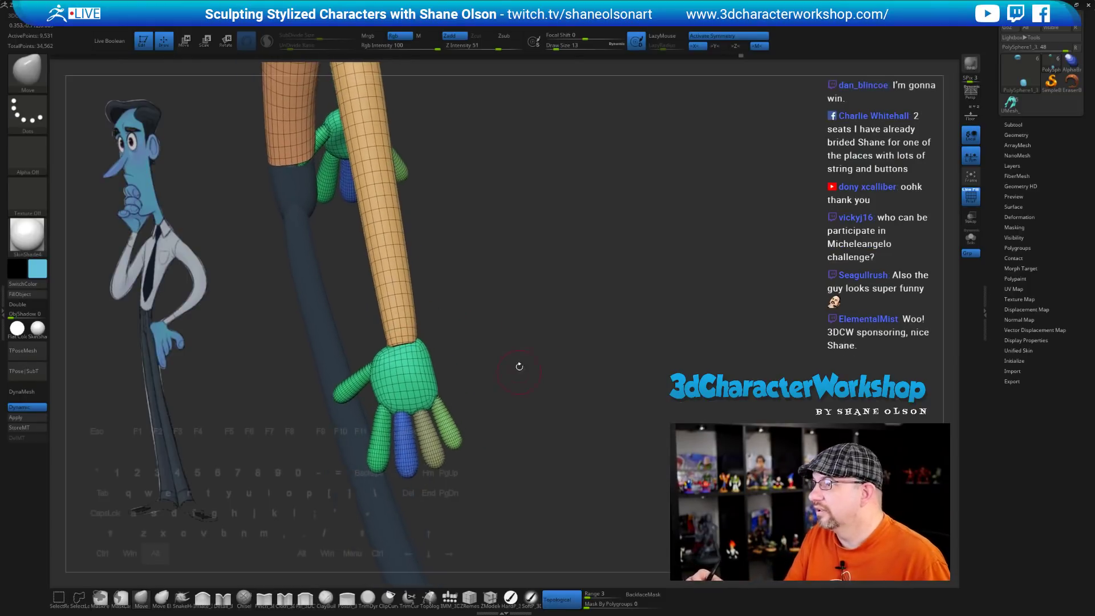
# Isolate the forearm sleeve to inspect its wrist end, and restore the whole mesh
pyautogui.keyDown('ctrl'); pyautogui.keyDown('shift'); pyautogui.click(397, 298); pyautogui.keyUp('shift'); pyautogui.keyUp('ctrl')
pyautogui.moveTo(459, 321); pyautogui.dragTo(463, 320)
pyautogui.moveTo(397, 345)
pyautogui.keyDown('shift'); pyautogui.mouseDown()
pyautogui.moveTo(513, 401)
pyautogui.moveTo(508, 378)
pyautogui.mouseUp(); pyautogui.keyUp('shift')
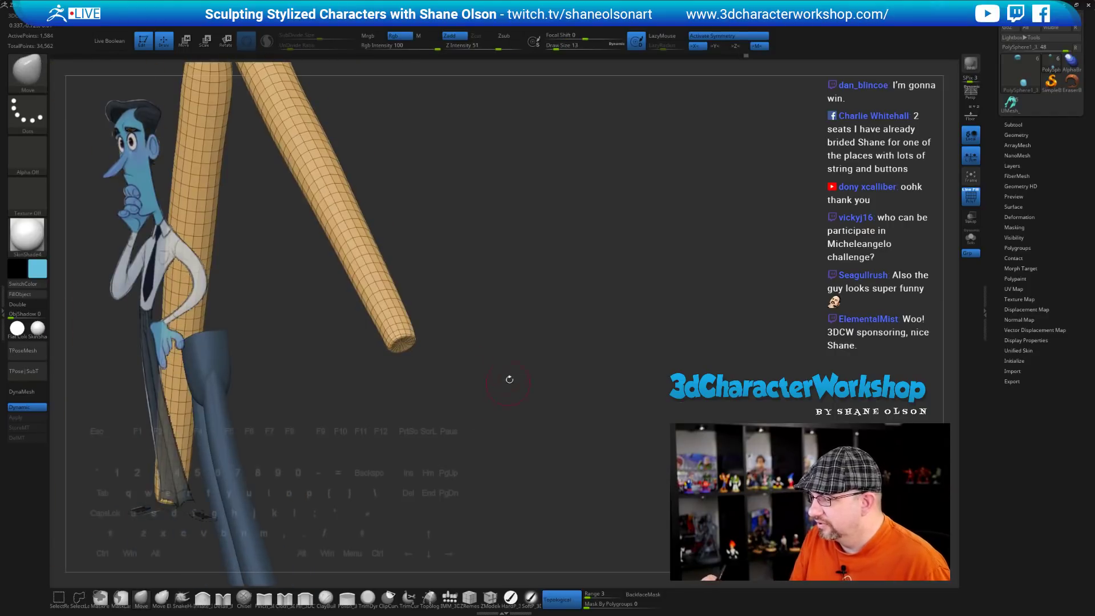
pyautogui.keyDown('ctrl'); pyautogui.keyDown('shift'); pyautogui.click(540, 340); pyautogui.keyUp('shift'); pyautogui.keyUp('ctrl')
pyautogui.moveTo(557, 340)
pyautogui.mouseDown()
pyautogui.moveTo(547, 330)
pyautogui.moveTo(555, 358)
pyautogui.moveTo(538, 393)
pyautogui.moveTo(553, 378)
pyautogui.moveTo(517, 361)
pyautogui.moveTo(508, 368)
pyautogui.mouseUp()
# Set the draw size to 33 and hide the forearm and upper-arm sleeve polygroups
pyautogui.press('s')
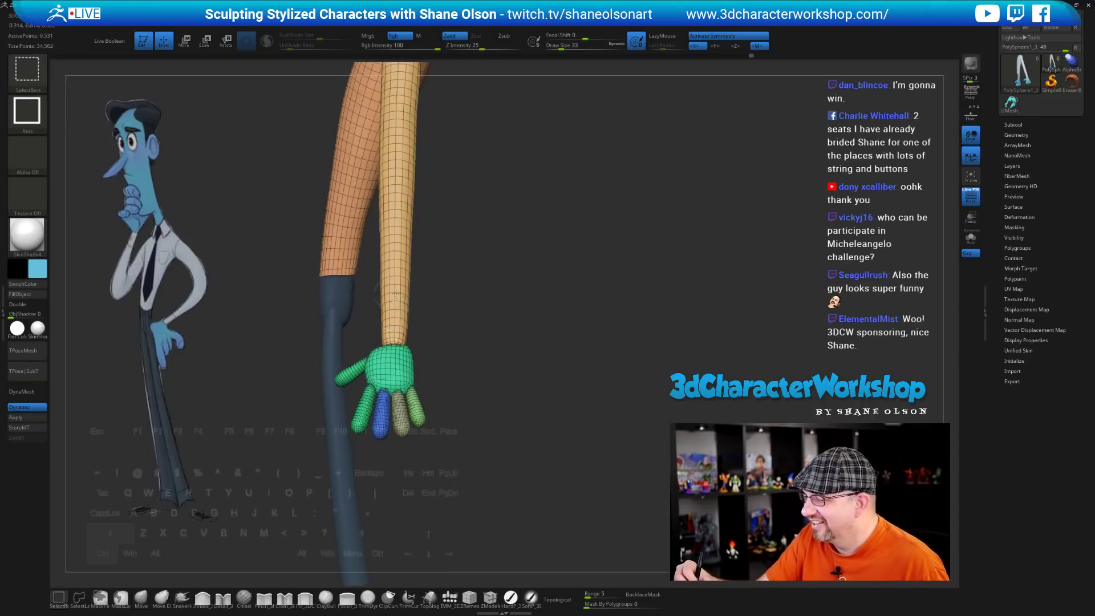
pyautogui.keyDown('ctrl'); pyautogui.keyDown('shift'); pyautogui.click(398, 295); pyautogui.keyUp('shift'); pyautogui.keyUp('ctrl')
pyautogui.keyDown('ctrl'); pyautogui.keyDown('shift'); pyautogui.click(395, 295); pyautogui.keyUp('shift'); pyautogui.keyUp('ctrl')
pyautogui.keyDown('ctrl'); pyautogui.keyDown('shift'); pyautogui.click(352, 232); pyautogui.keyUp('shift'); pyautogui.keyUp('ctrl')
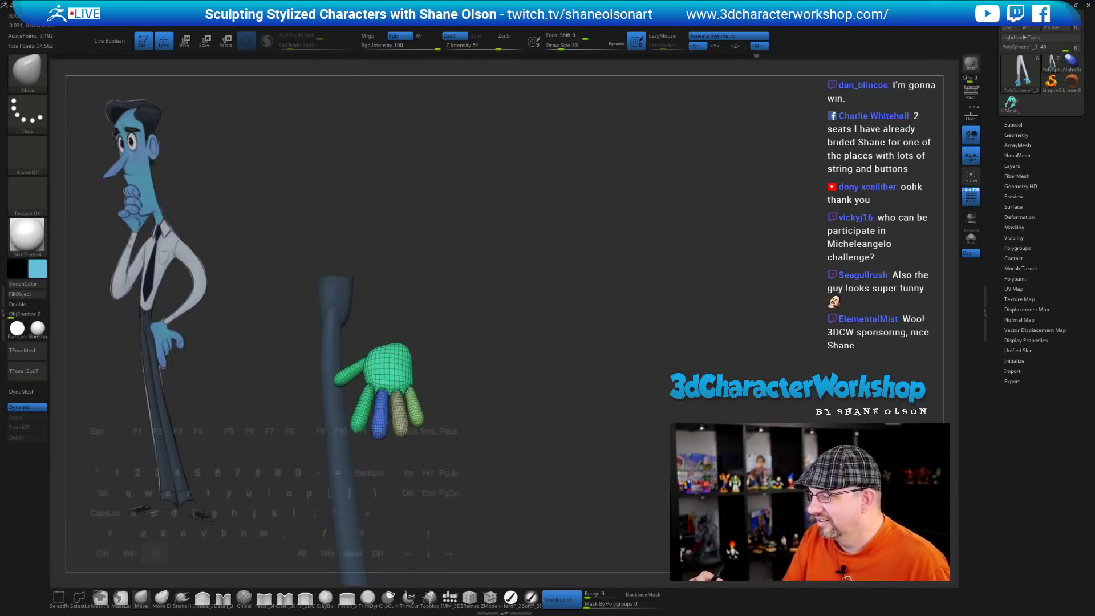
# Mask the visible hands, unhide the sleeves and invert the mask so only the hands stay editable
pyautogui.moveTo(439, 348); pyautogui.dragTo(462, 368)
pyautogui.keyDown('ctrl'); pyautogui.moveTo(296, 269); pyautogui.dragTo(480, 401); pyautogui.keyUp('ctrl')
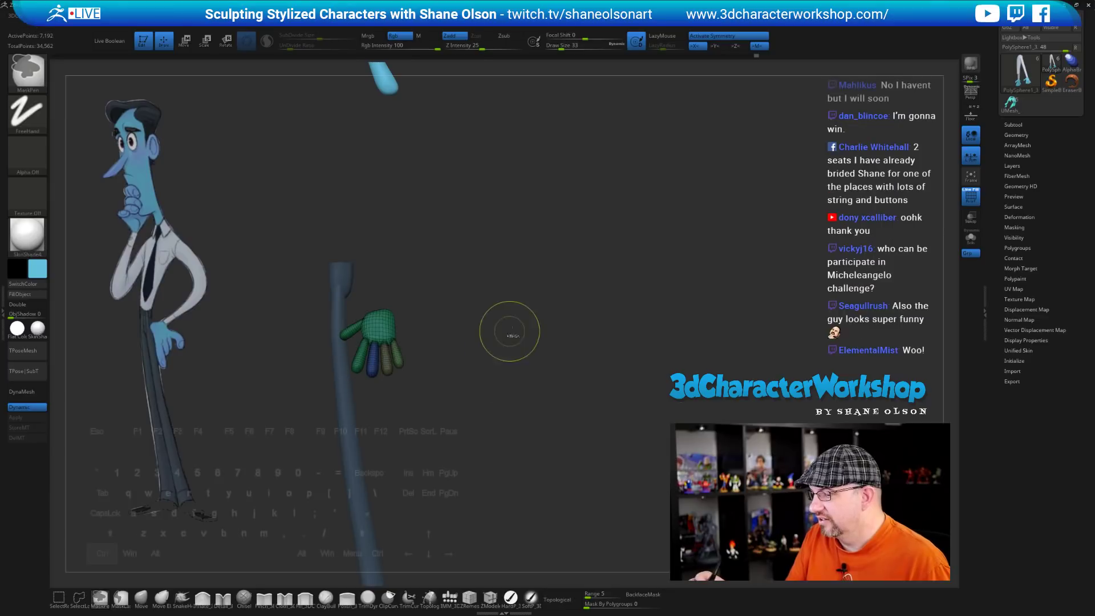
pyautogui.keyDown('ctrl'); pyautogui.keyDown('shift'); pyautogui.click(522, 349); pyautogui.keyUp('shift'); pyautogui.keyUp('ctrl')
pyautogui.keyDown('ctrl'); pyautogui.click(524, 354); pyautogui.keyUp('ctrl')
# Shift the unmasked hand slightly sideways along the gizmo's blue axis to align it with the wrist
pyautogui.press('w')
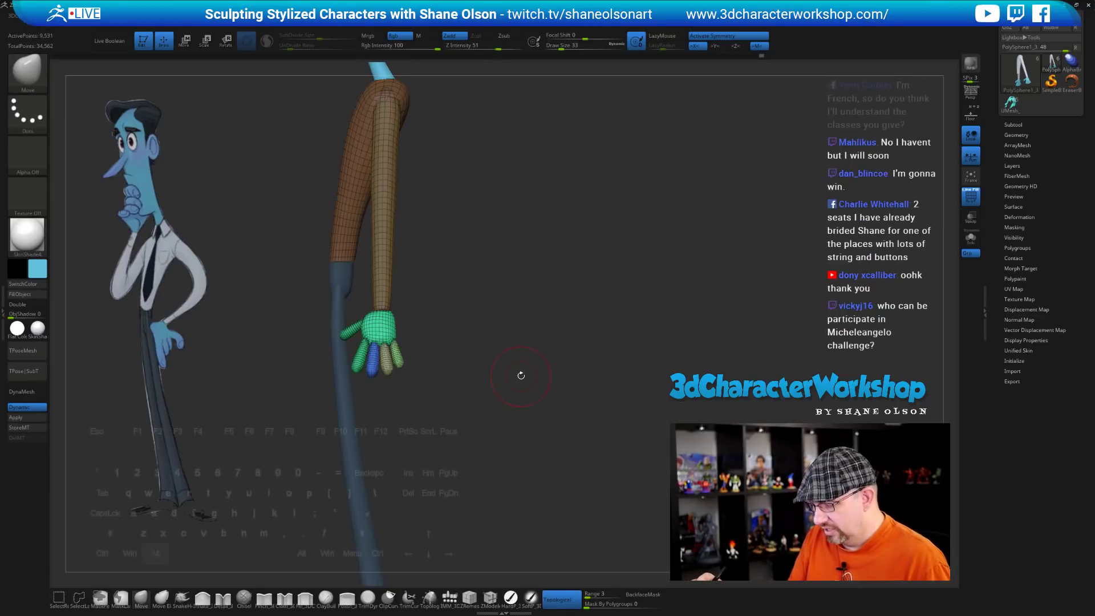
pyautogui.keyDown('alt'); pyautogui.click(373, 251); pyautogui.keyUp('alt')
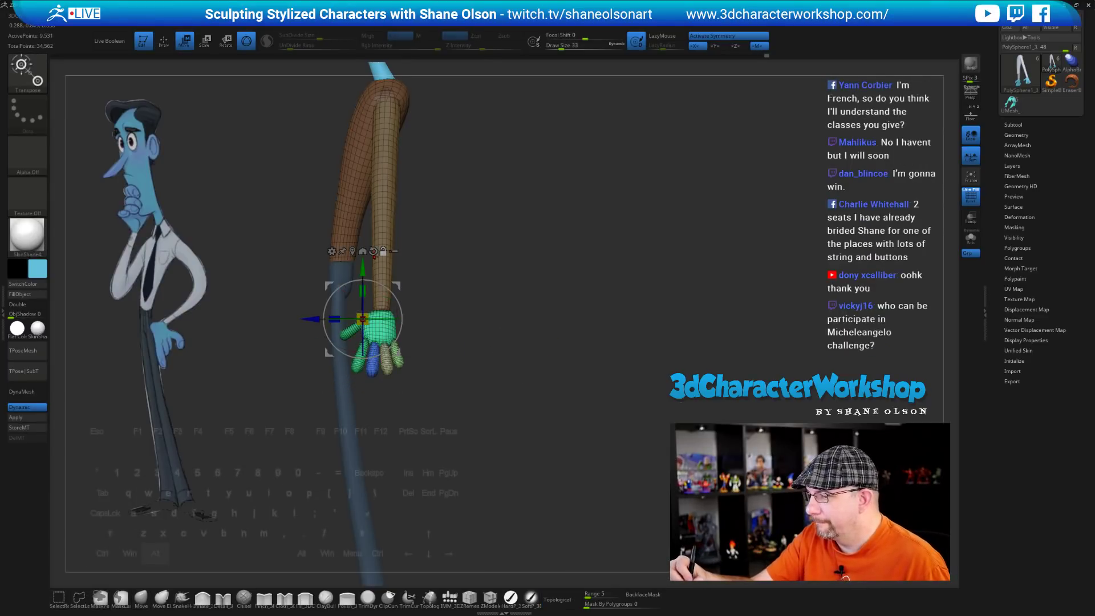
pyautogui.moveTo(311, 318); pyautogui.dragTo(308, 318)
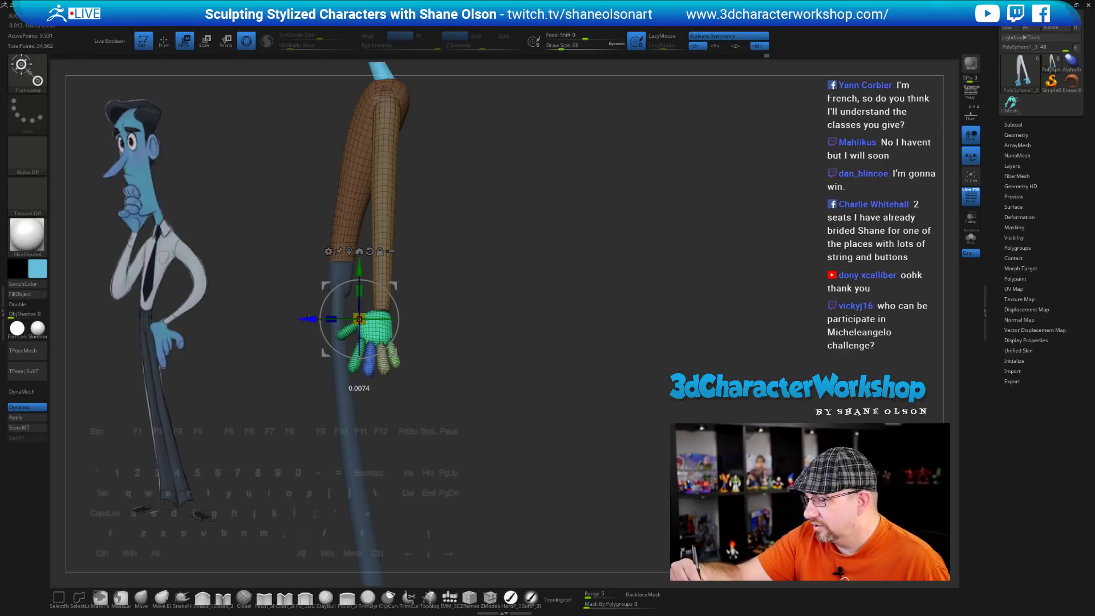
# Nudge the hand into place at the end of the forearm and switch to the Move brush
pyautogui.keyDown('alt'); pyautogui.moveTo(478, 328); pyautogui.dragTo(495, 401); pyautogui.keyUp('alt')
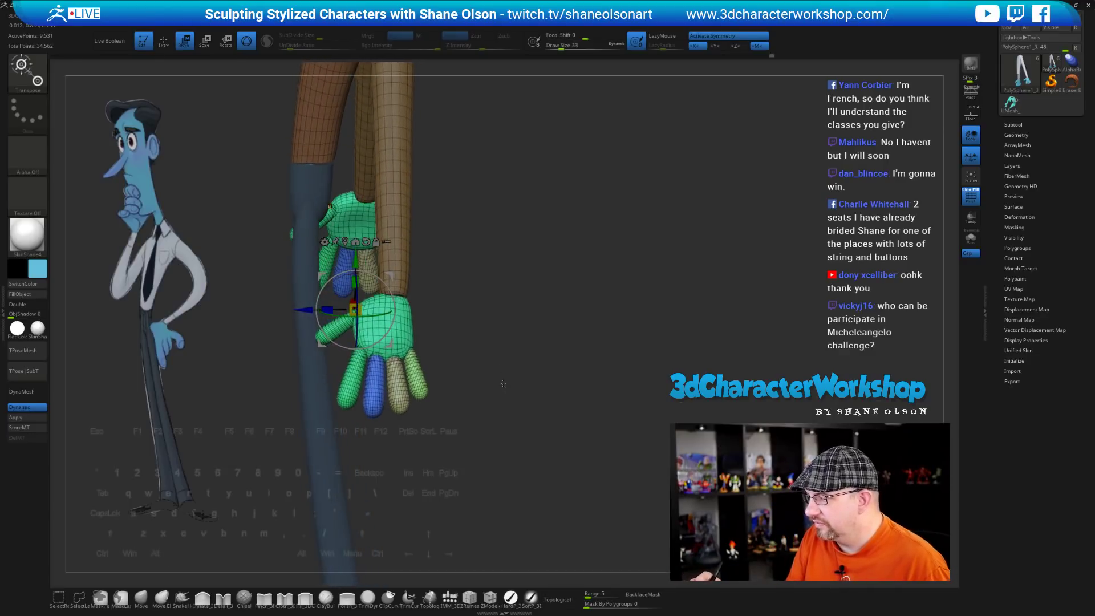
pyautogui.moveTo(391, 275); pyautogui.dragTo(391, 276)
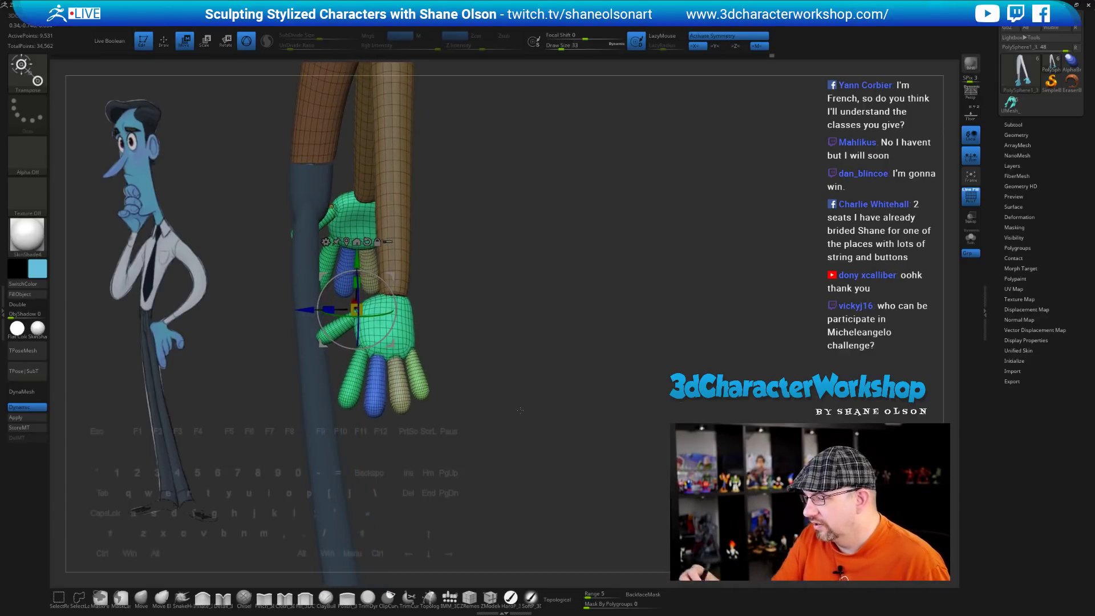
pyautogui.moveTo(518, 406)
pyautogui.mouseDown()
pyautogui.moveTo(416, 402)
pyautogui.moveTo(523, 407)
pyautogui.moveTo(514, 402)
pyautogui.moveTo(523, 422)
pyautogui.moveTo(543, 395)
pyautogui.moveTo(537, 433)
pyautogui.mouseUp()
pyautogui.press('q')
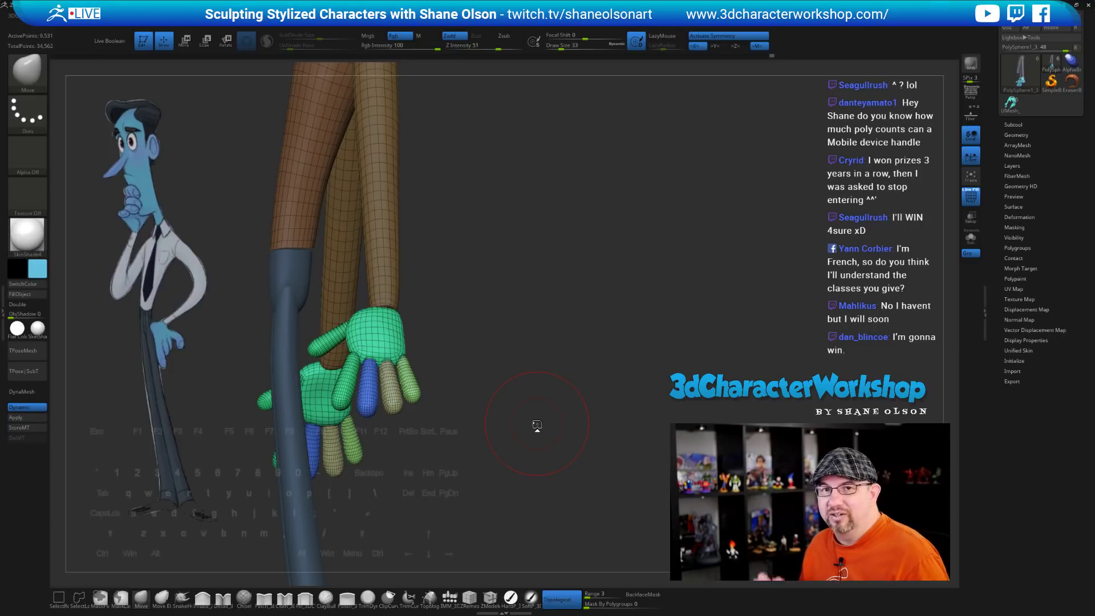
# Reduce the Move brush's draw size to 16 and reshape the thumb side of the palm
pyautogui.keyDown('shift'); pyautogui.moveTo(538, 375); pyautogui.dragTo(517, 331); pyautogui.keyUp('shift')
pyautogui.press('s')
pyautogui.press('s')
pyautogui.press('s')
pyautogui.moveTo(518, 329)
pyautogui.mouseDown()
pyautogui.moveTo(549, 325)
pyautogui.moveTo(525, 336)
pyautogui.moveTo(516, 302)
pyautogui.moveTo(484, 331)
pyautogui.moveTo(382, 316)
pyautogui.mouseUp()
pyautogui.press('s')
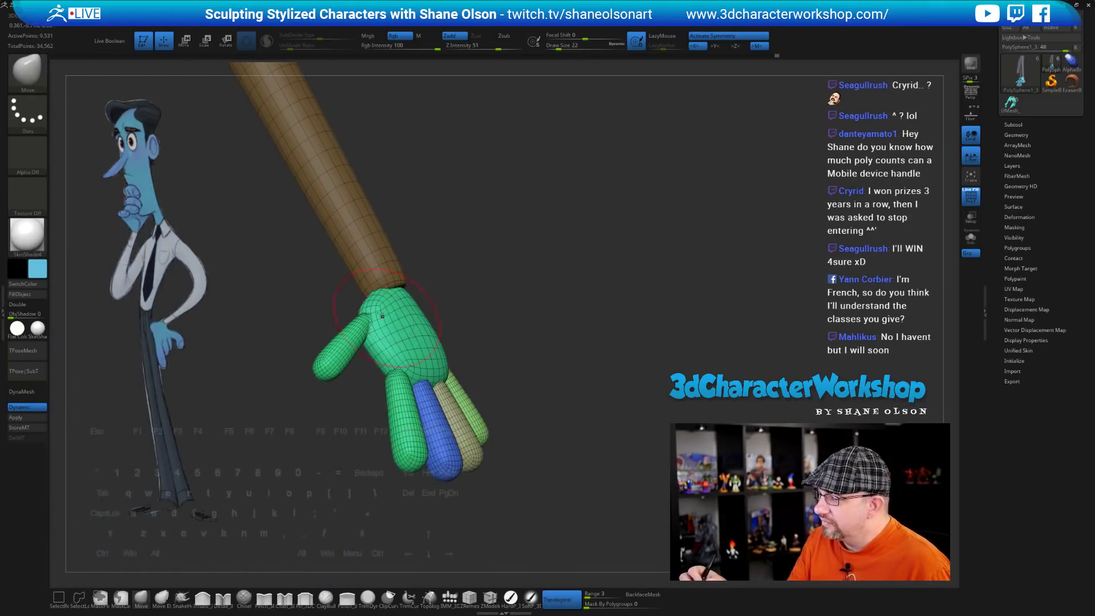
pyautogui.moveTo(541, 354); pyautogui.dragTo(593, 345)
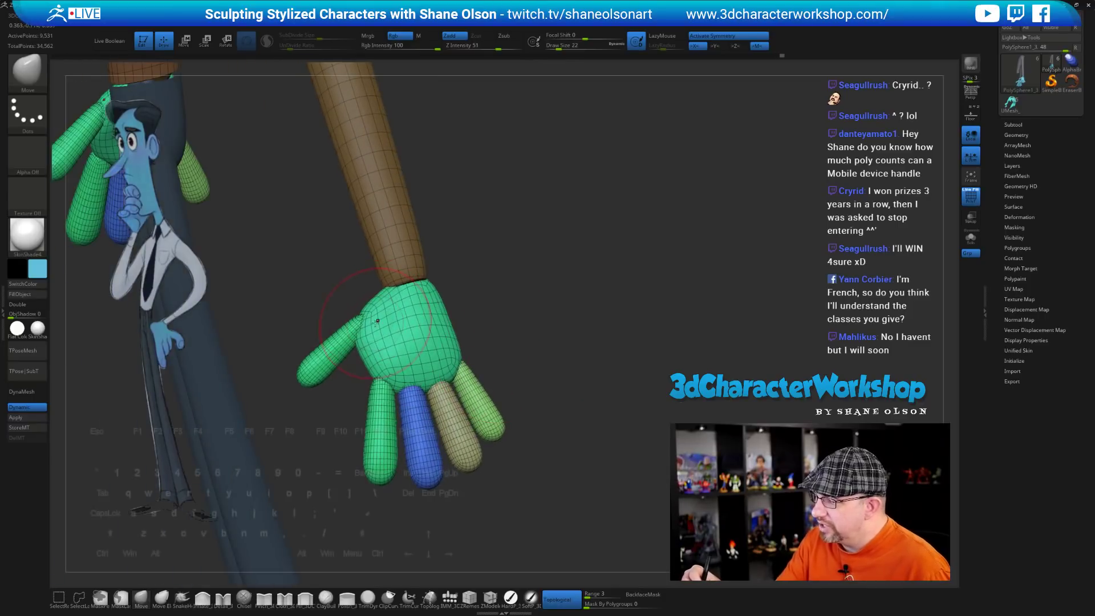
pyautogui.moveTo(478, 322)
pyautogui.mouseDown()
pyautogui.moveTo(525, 333)
pyautogui.moveTo(528, 361)
pyautogui.moveTo(523, 339)
pyautogui.mouseUp()
pyautogui.press('s')
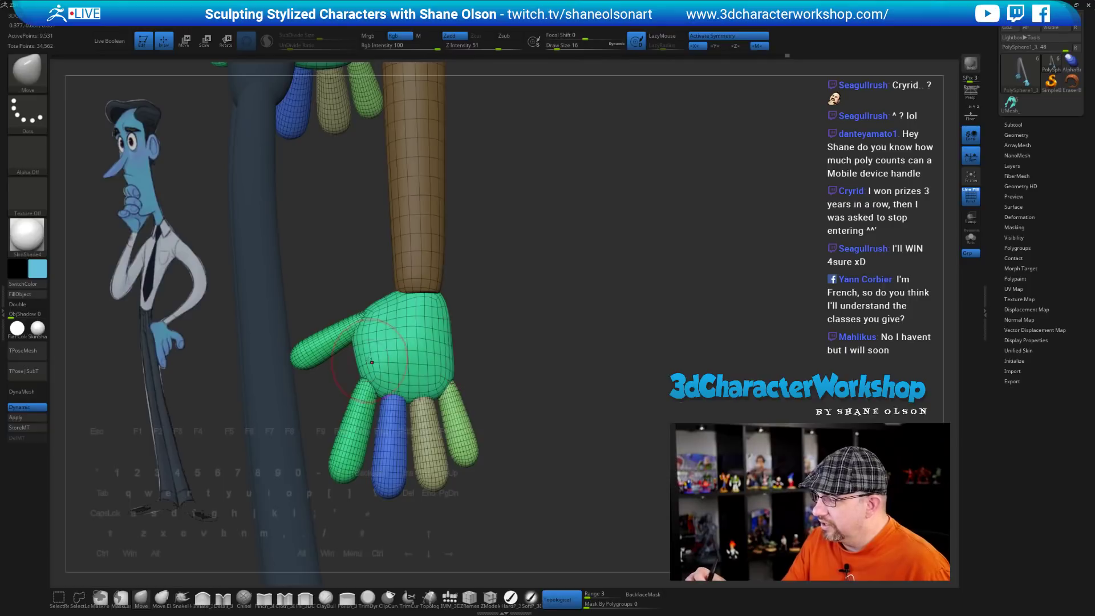
pyautogui.moveTo(363, 344); pyautogui.dragTo(375, 347)
pyautogui.moveTo(529, 385)
pyautogui.mouseDown()
pyautogui.moveTo(494, 385)
pyautogui.moveTo(534, 386)
pyautogui.mouseUp()
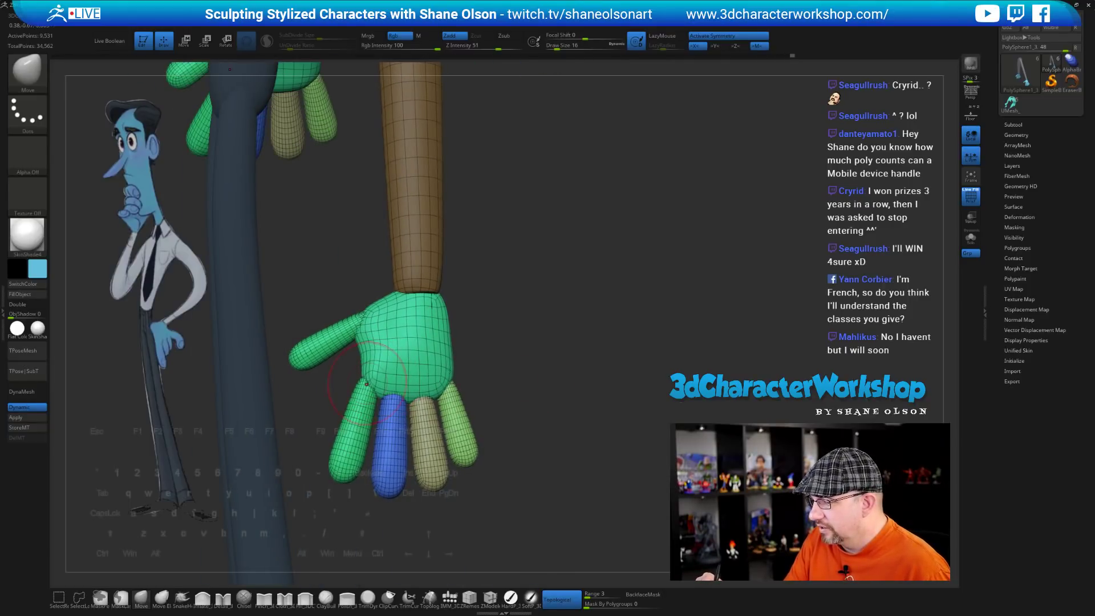
# Adjust the palm's edge at the base of the index finger with the Move brush
pyautogui.moveTo(518, 250); pyautogui.dragTo(514, 225)
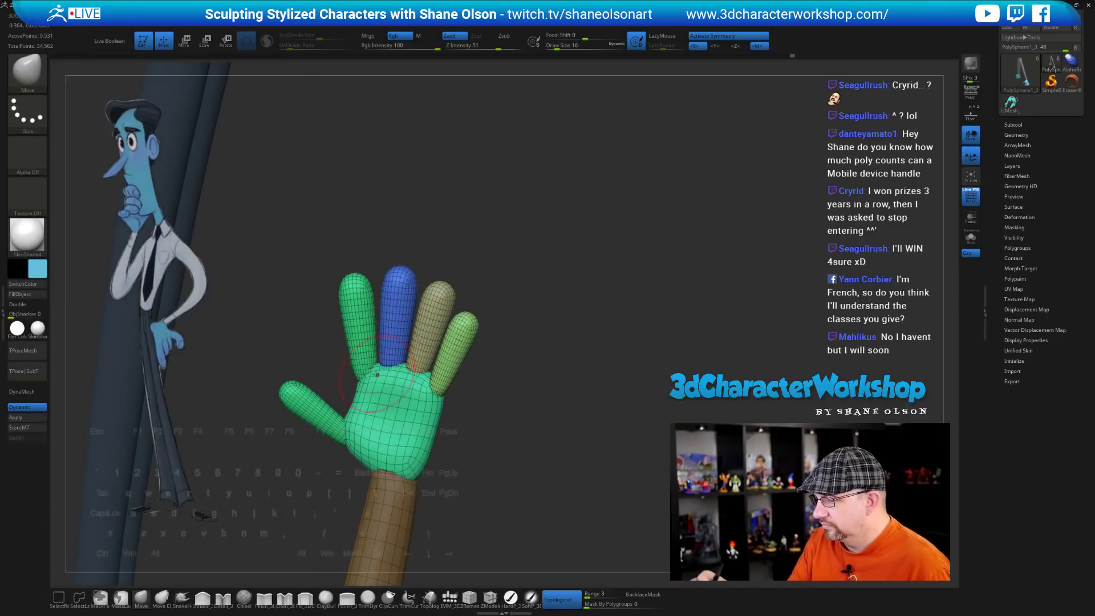
pyautogui.moveTo(370, 378); pyautogui.dragTo(361, 376)
pyautogui.moveTo(503, 394); pyautogui.dragTo(517, 390)
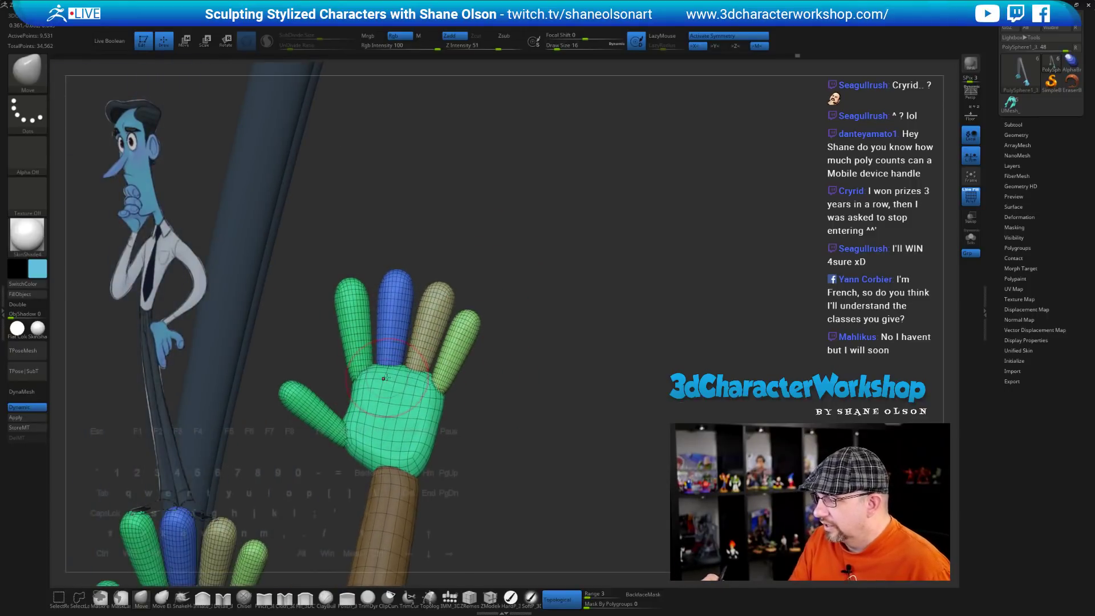
pyautogui.moveTo(502, 427); pyautogui.dragTo(495, 423)
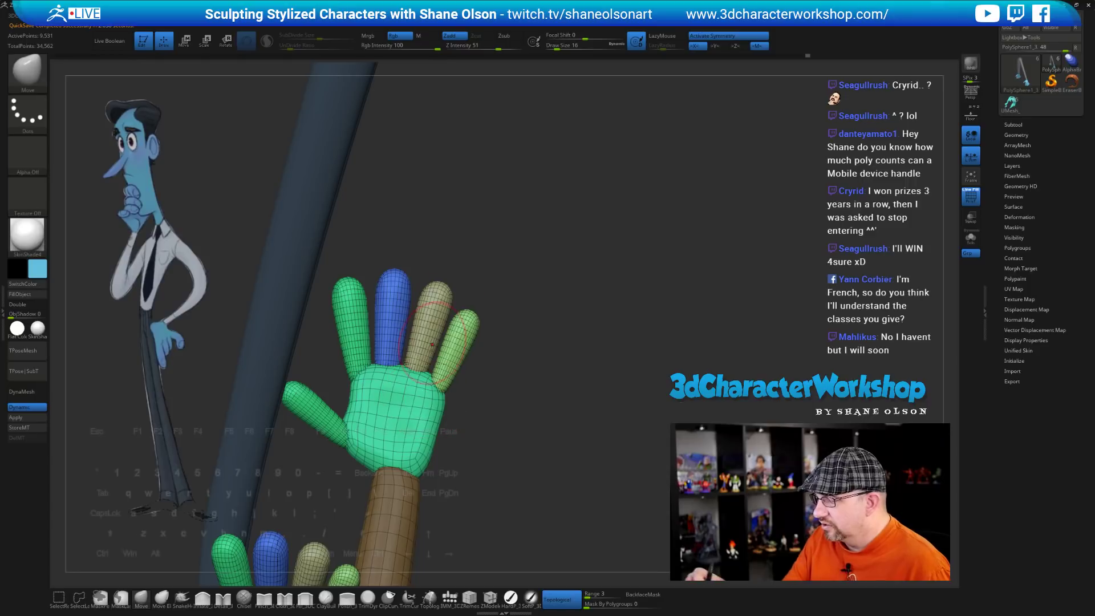
pyautogui.moveTo(483, 418); pyautogui.dragTo(463, 433)
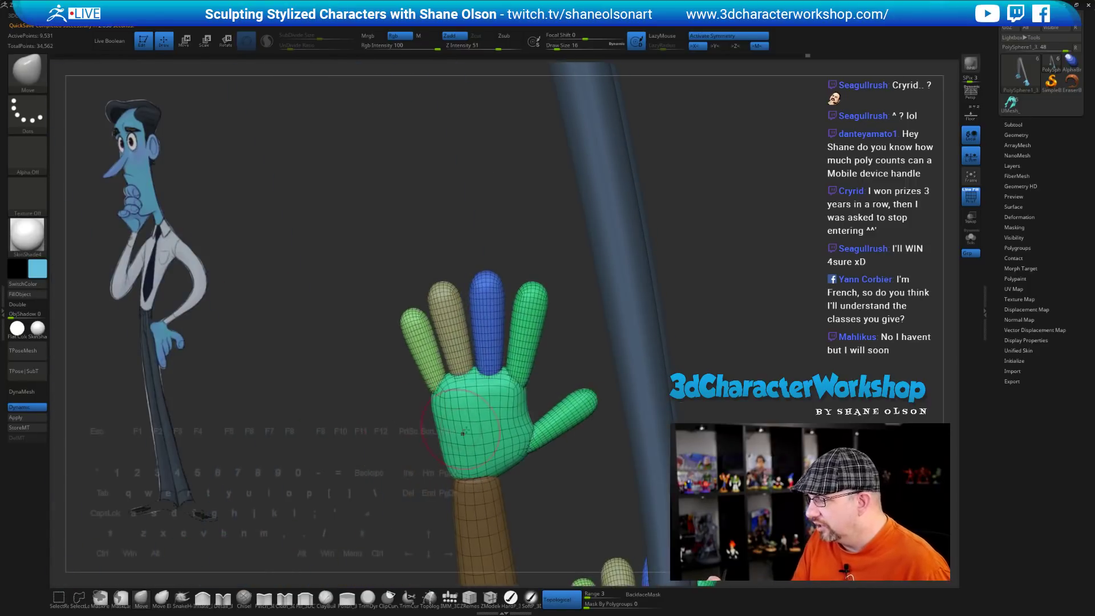
# Mask everything except the little finger, place the pivot at its base and rotate it slightly outward
pyautogui.keyDown('alt'); pyautogui.moveTo(565, 390); pyautogui.dragTo(523, 388); pyautogui.keyUp('alt')
pyautogui.press('w')
pyautogui.keyDown('ctrl'); pyautogui.click(379, 365); pyautogui.keyUp('ctrl')
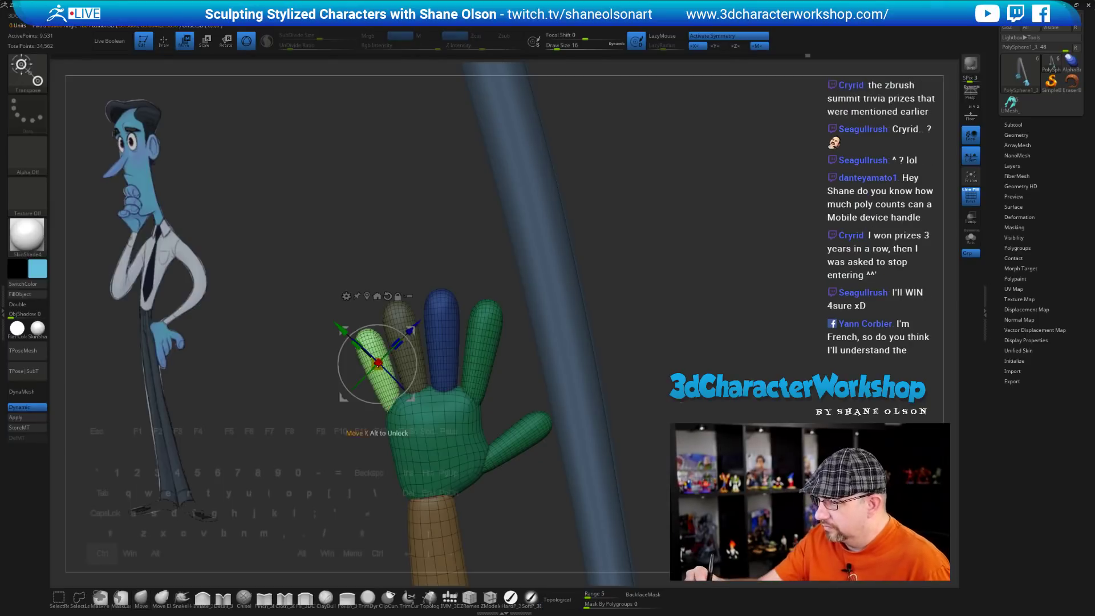
pyautogui.keyDown('alt'); pyautogui.moveTo(411, 397); pyautogui.dragTo(429, 436); pyautogui.keyUp('alt')
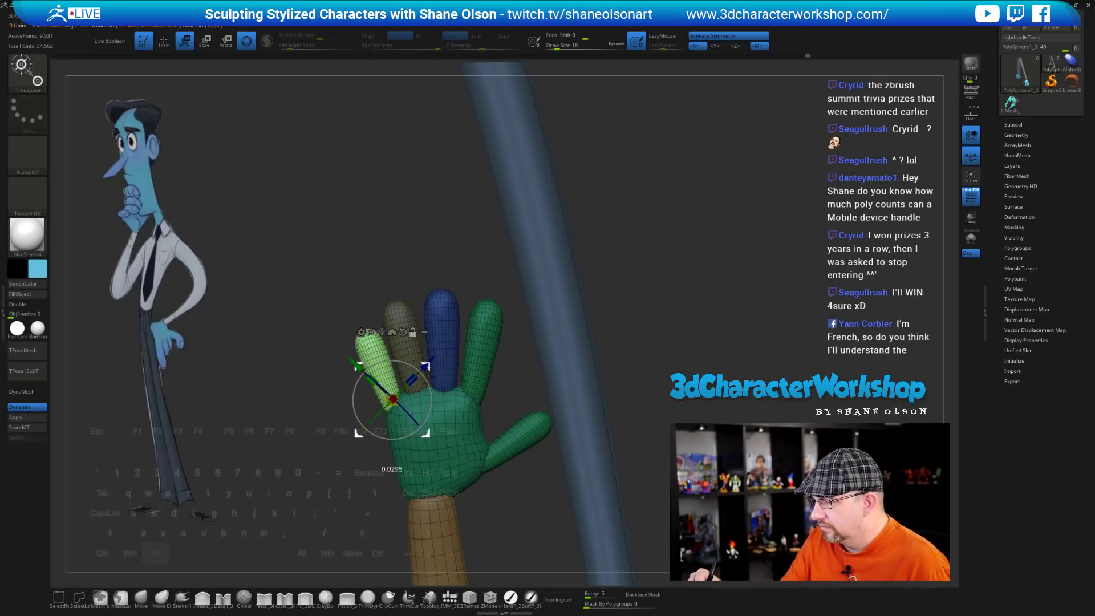
pyautogui.moveTo(430, 384); pyautogui.dragTo(428, 380)
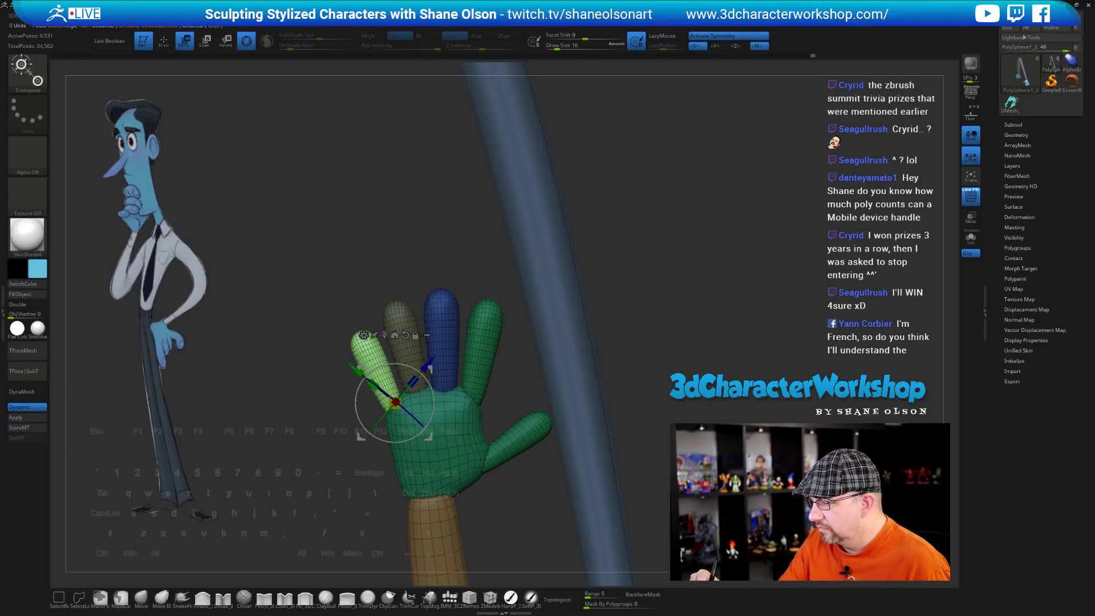
pyautogui.moveTo(426, 253); pyautogui.dragTo(575, 446)
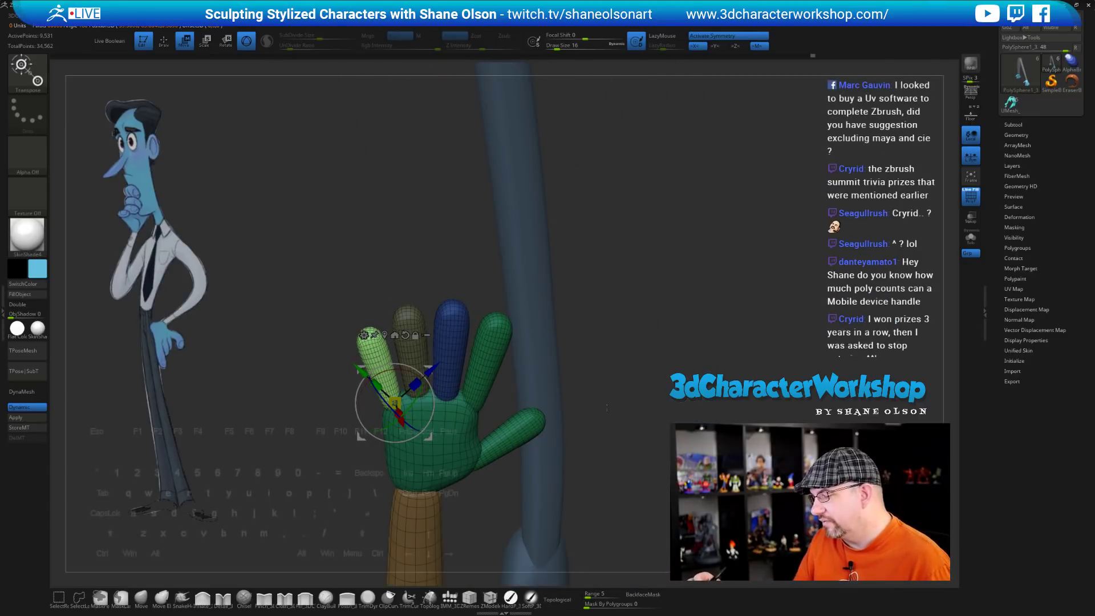
# Clear the mask and set the Move brush's draw size to 7
pyautogui.keyDown('ctrl'); pyautogui.moveTo(607, 407); pyautogui.dragTo(594, 363); pyautogui.keyUp('ctrl')
pyautogui.moveTo(594, 364); pyautogui.dragTo(566, 457)
pyautogui.press('q')
pyautogui.press('s')
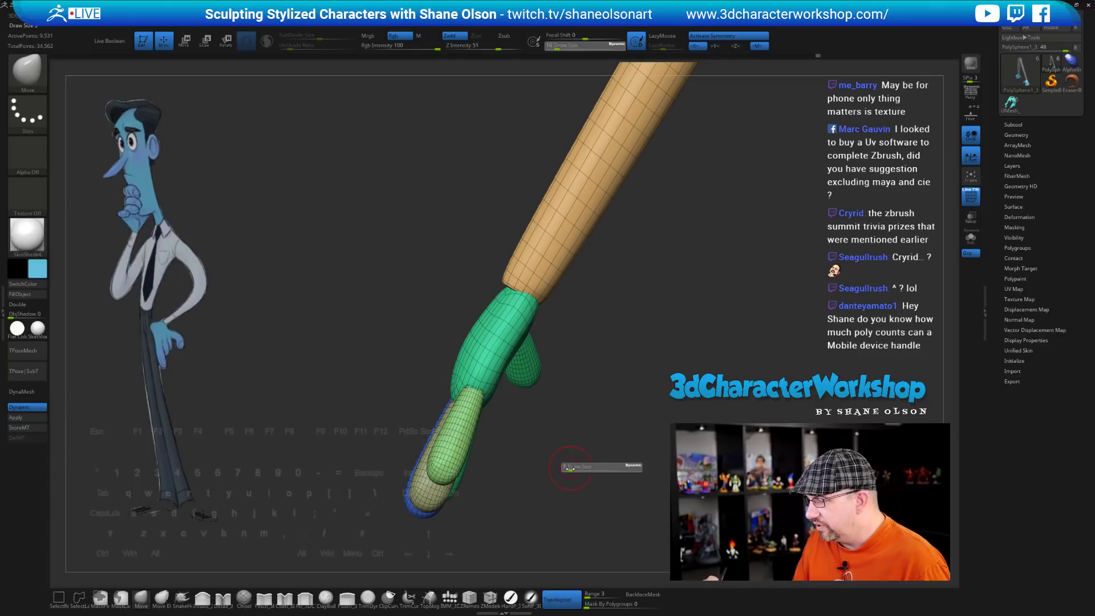
pyautogui.click(570, 466)
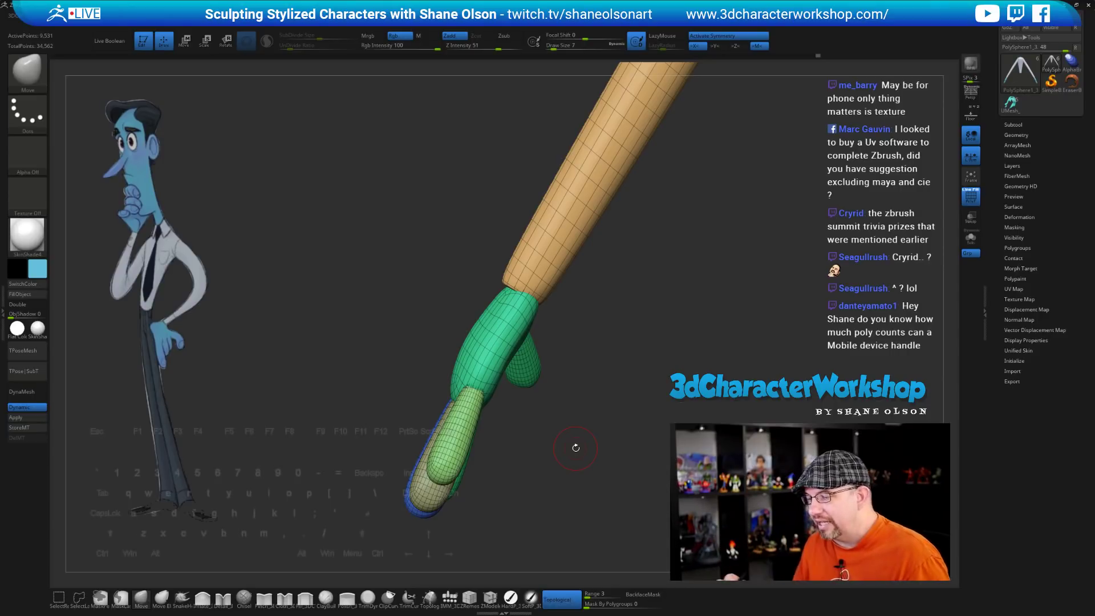
# Isolate the middle finger by masking the rest of the arm and hand
pyautogui.moveTo(533, 445); pyautogui.dragTo(464, 421)
pyautogui.press('w')
pyautogui.keyDown('ctrl'); pyautogui.click(431, 460); pyautogui.keyUp('ctrl')
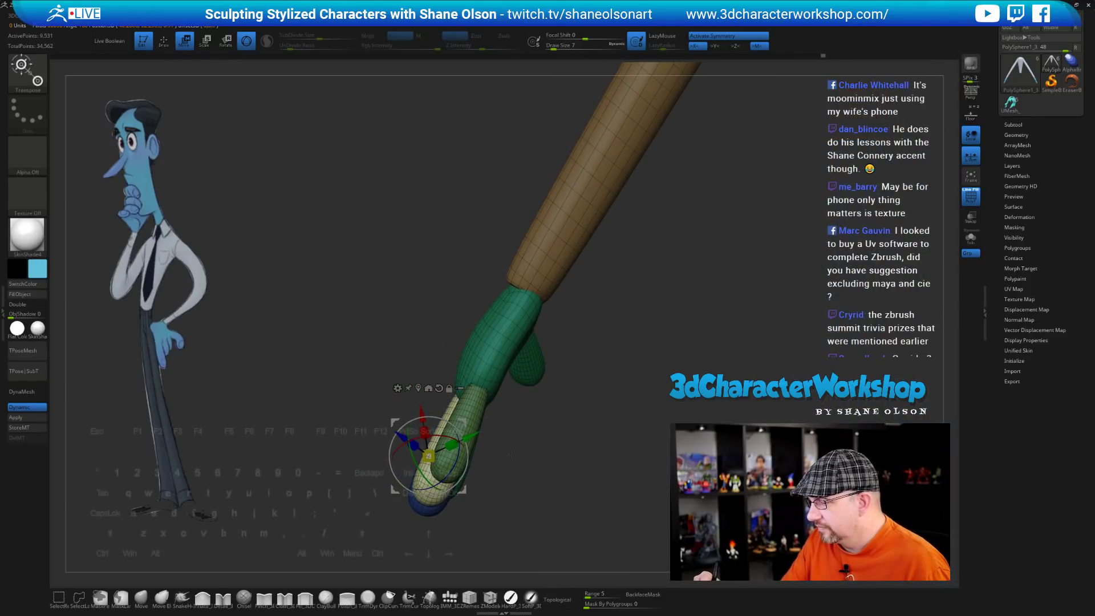
pyautogui.moveTo(498, 459); pyautogui.dragTo(607, 478)
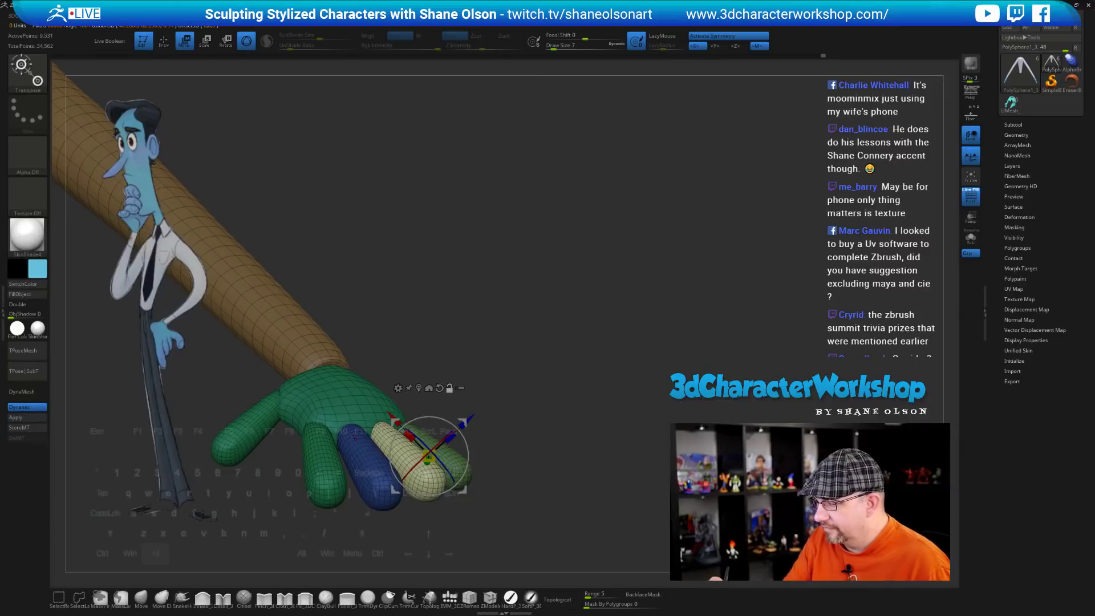
pyautogui.keyDown('ctrl'); pyautogui.click(377, 459); pyautogui.keyUp('ctrl')
pyautogui.keyDown('ctrl'); pyautogui.click(374, 412); pyautogui.keyUp('ctrl')
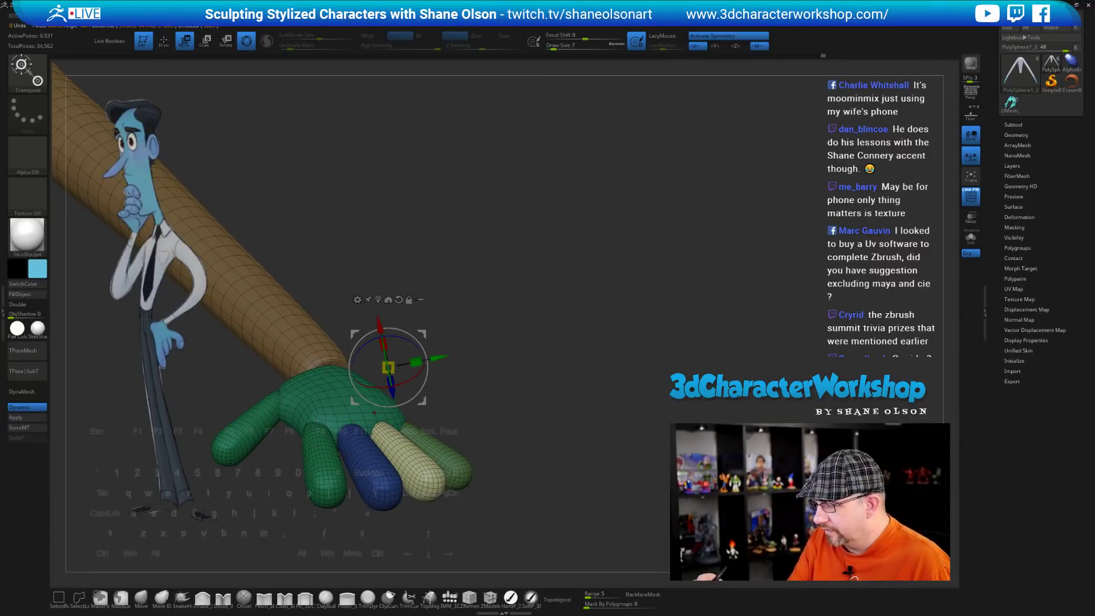
pyautogui.keyDown('ctrl'); pyautogui.click(358, 438); pyautogui.keyUp('ctrl')
# Shift and rotate the middle finger slightly to align it with the hand, and clear the mask
pyautogui.moveTo(587, 442); pyautogui.dragTo(478, 437)
pyautogui.moveTo(390, 406); pyautogui.dragTo(388, 403)
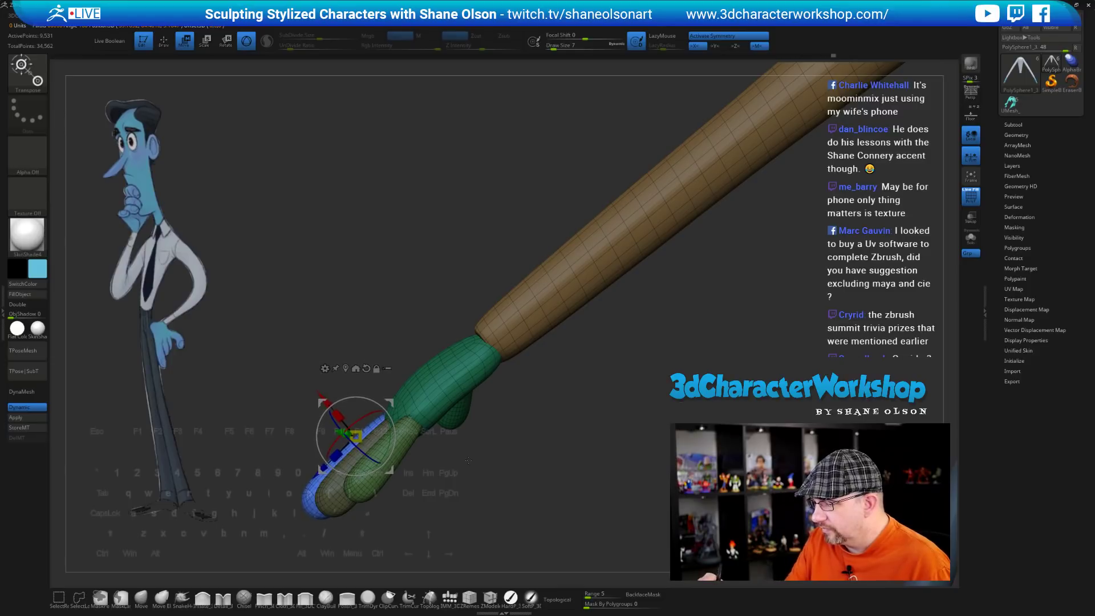
pyautogui.moveTo(466, 443)
pyautogui.mouseDown()
pyautogui.moveTo(539, 445)
pyautogui.moveTo(464, 443)
pyautogui.mouseUp()
pyautogui.moveTo(390, 402); pyautogui.dragTo(390, 401)
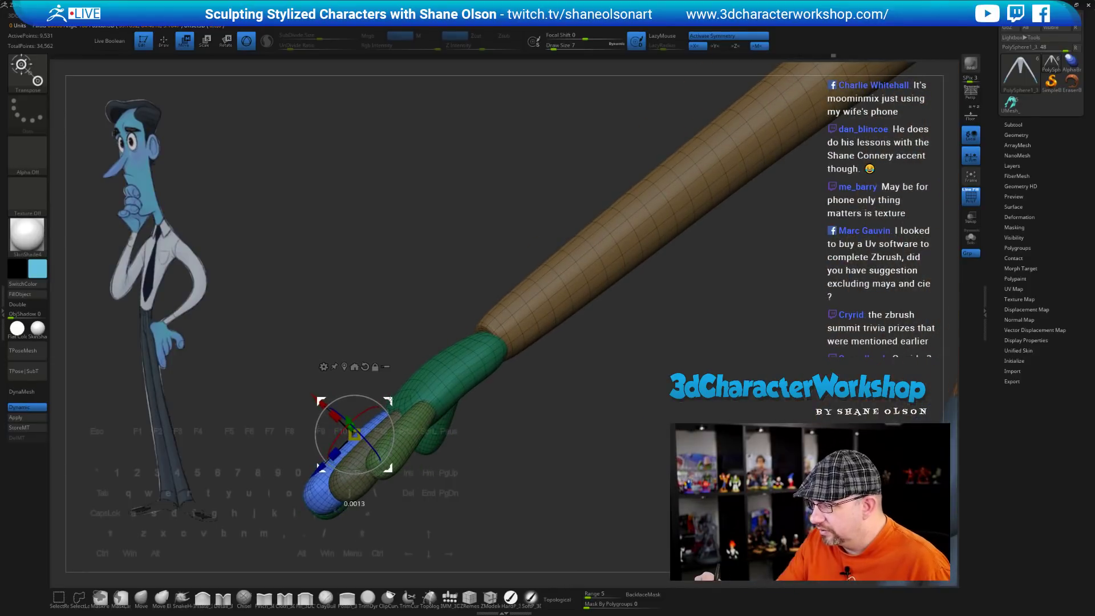
pyautogui.keyDown('shift'); pyautogui.moveTo(481, 450); pyautogui.dragTo(470, 472); pyautogui.keyUp('shift')
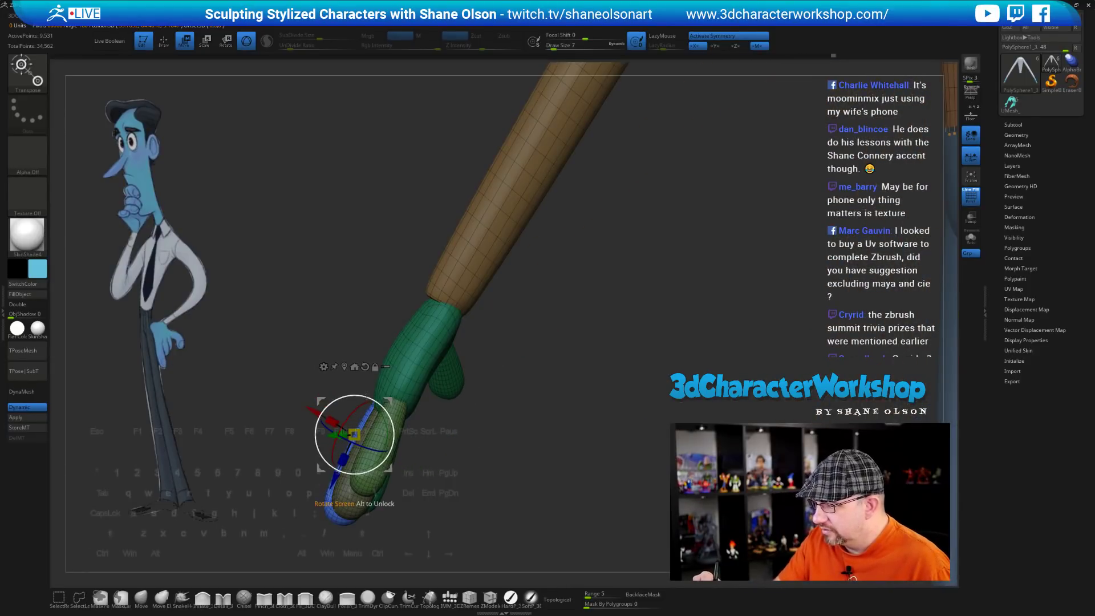
pyautogui.moveTo(375, 322); pyautogui.dragTo(365, 390)
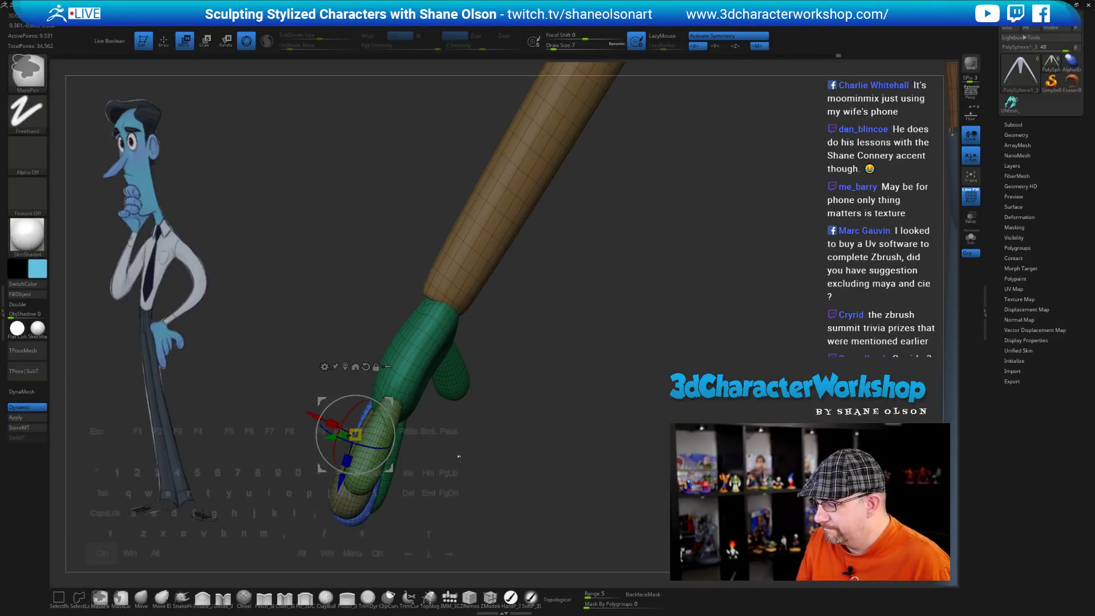
pyautogui.keyDown('ctrl'); pyautogui.moveTo(457, 456); pyautogui.dragTo(471, 473); pyautogui.keyUp('ctrl')
# Isolate the ring finger, set the pivot at its base, adjust its position slightly and clear the mask
pyautogui.moveTo(459, 459)
pyautogui.mouseDown()
pyautogui.moveTo(485, 460)
pyautogui.moveTo(456, 464)
pyautogui.mouseUp()
pyautogui.keyDown('ctrl'); pyautogui.click(353, 509); pyautogui.keyUp('ctrl')
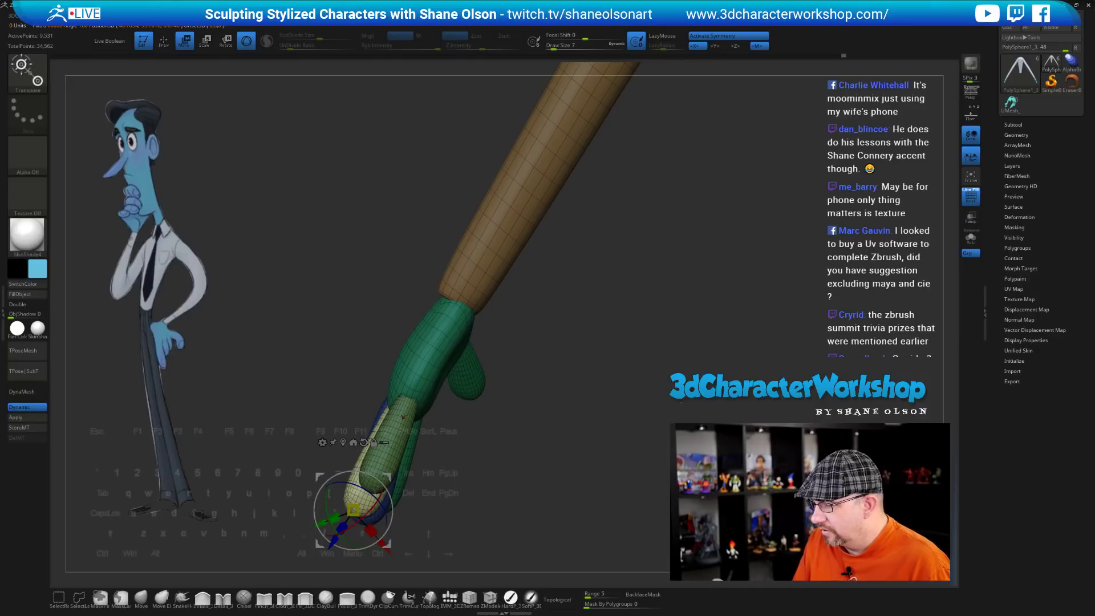
pyautogui.keyDown('alt'); pyautogui.click(398, 410); pyautogui.keyUp('alt')
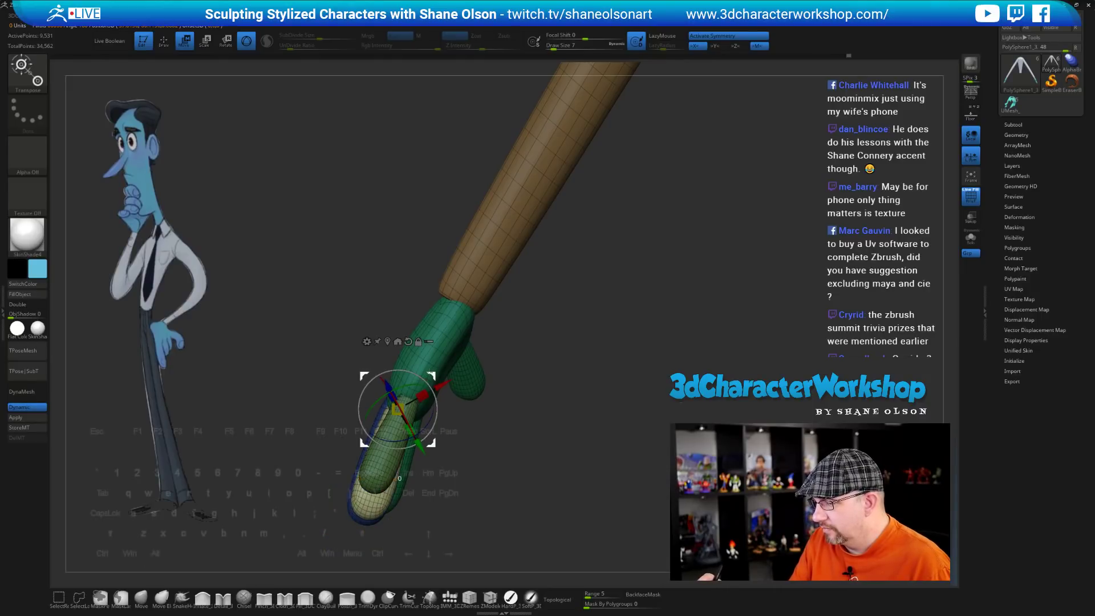
pyautogui.moveTo(430, 372); pyautogui.dragTo(428, 370)
pyautogui.moveTo(522, 455); pyautogui.dragTo(457, 493)
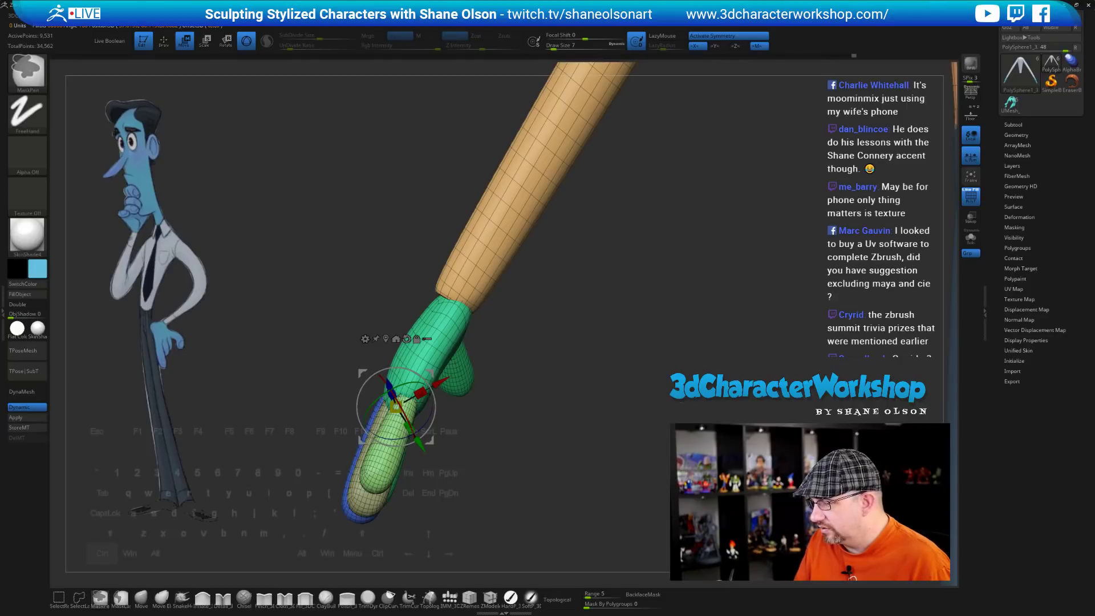
# Isolate the little finger, move the pivot to its knuckle, check the fan of the fingers and clear the mask
pyautogui.keyDown('ctrl'); pyautogui.click(387, 457); pyautogui.keyUp('ctrl')
pyautogui.keyDown('alt'); pyautogui.moveTo(386, 461); pyautogui.dragTo(402, 394); pyautogui.keyUp('alt')
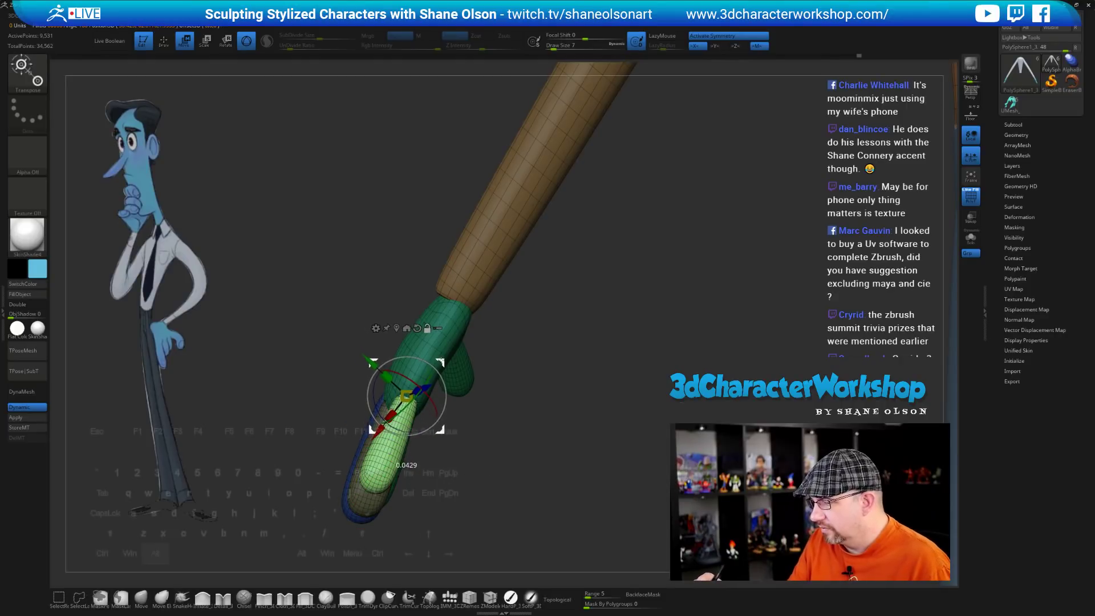
pyautogui.moveTo(489, 442); pyautogui.dragTo(541, 427)
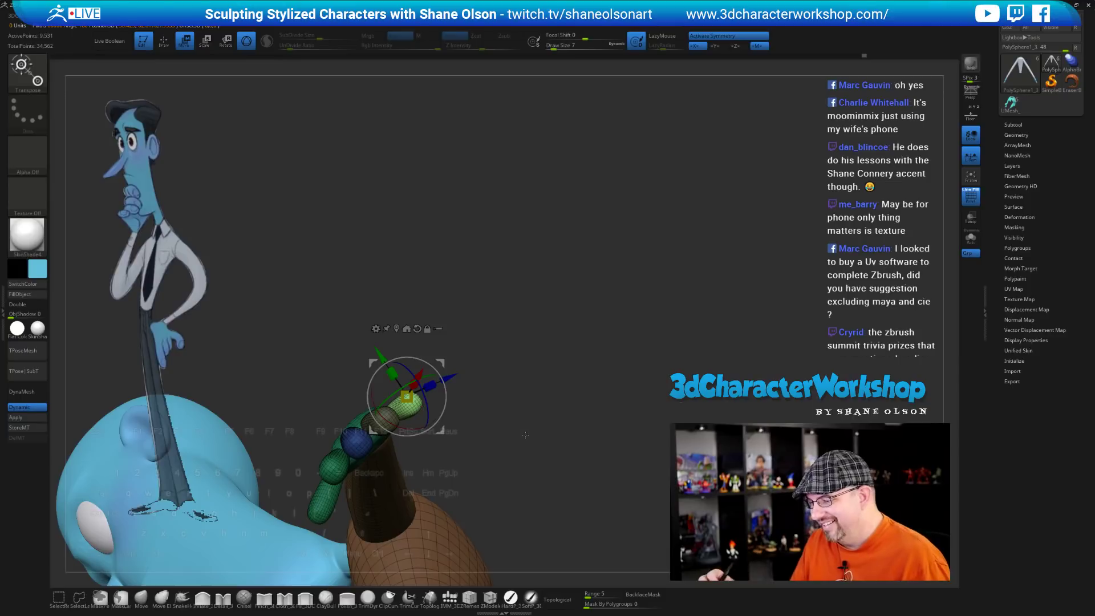
pyautogui.moveTo(542, 428)
pyautogui.mouseDown()
pyautogui.moveTo(557, 445)
pyautogui.moveTo(575, 375)
pyautogui.moveTo(576, 410)
pyautogui.moveTo(647, 408)
pyautogui.mouseUp()
pyautogui.press('q')
pyautogui.moveTo(582, 428)
pyautogui.keyDown('ctrl'); pyautogui.mouseDown()
pyautogui.moveTo(593, 435)
pyautogui.moveTo(562, 486)
pyautogui.moveTo(553, 469)
pyautogui.mouseUp(); pyautogui.keyUp('ctrl')
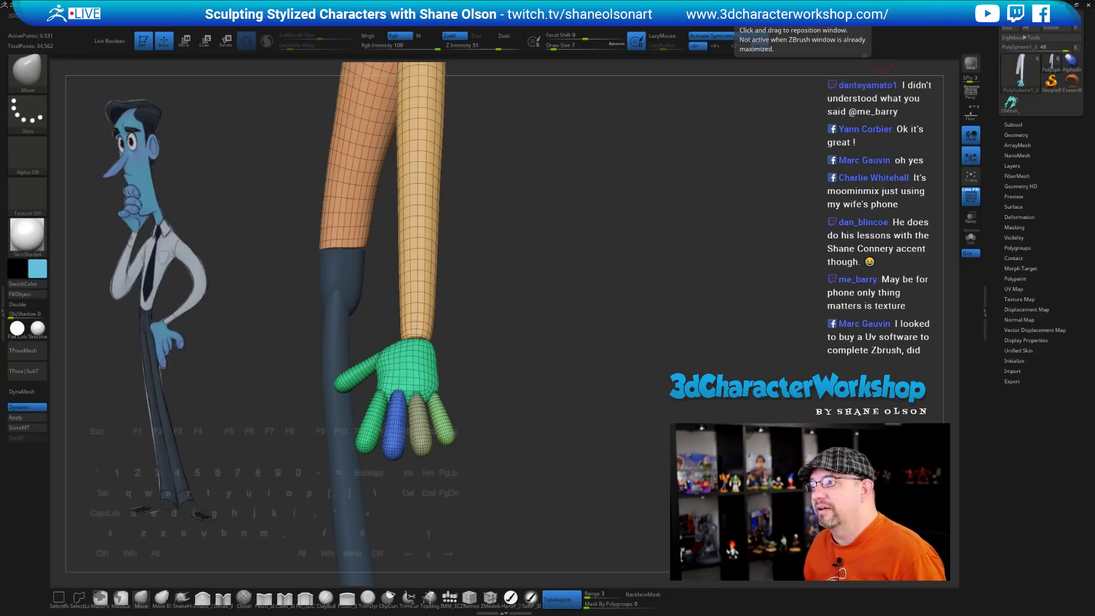
# Turn off the polyframe display and view the hand and arm in their plain colors
pyautogui.moveTo(572, 301); pyautogui.dragTo(548, 281)
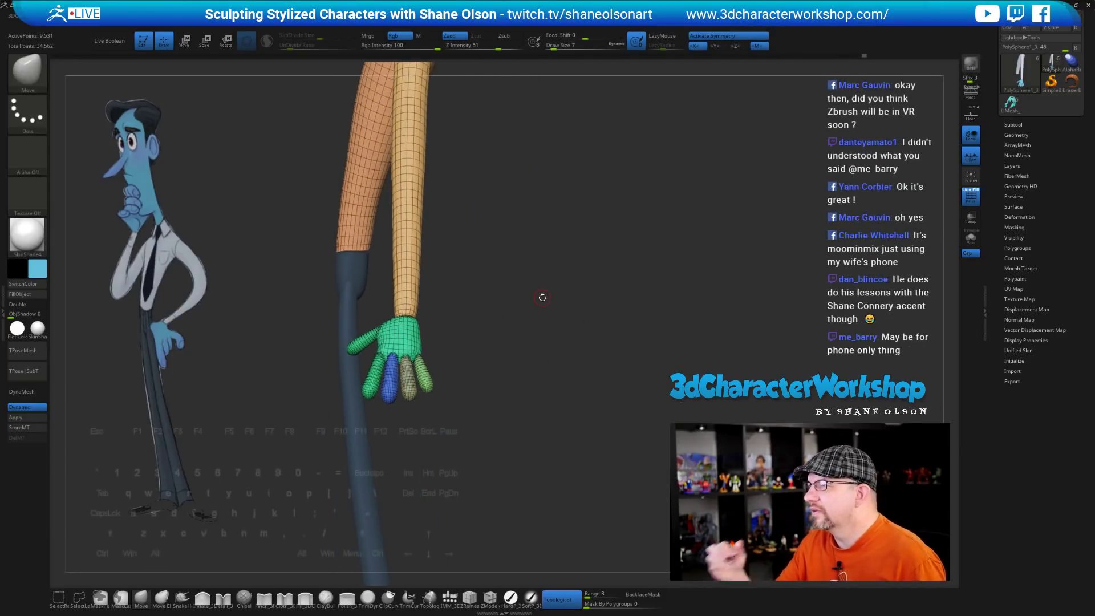
pyautogui.moveTo(526, 350)
pyautogui.mouseDown()
pyautogui.moveTo(522, 363)
pyautogui.moveTo(506, 344)
pyautogui.mouseUp()
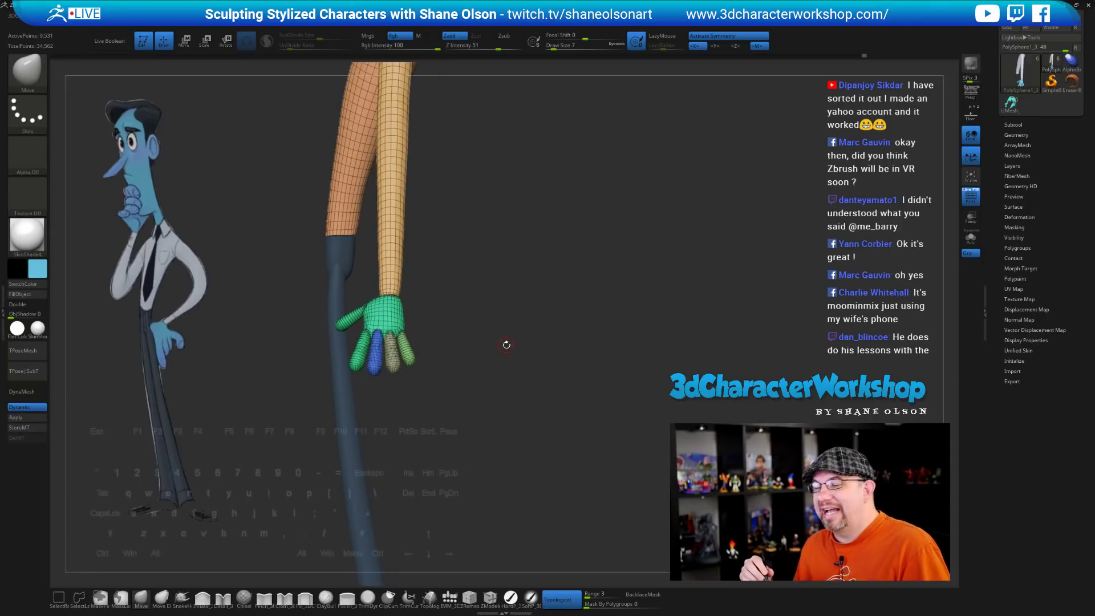
pyautogui.hotkey('shift', 'f')
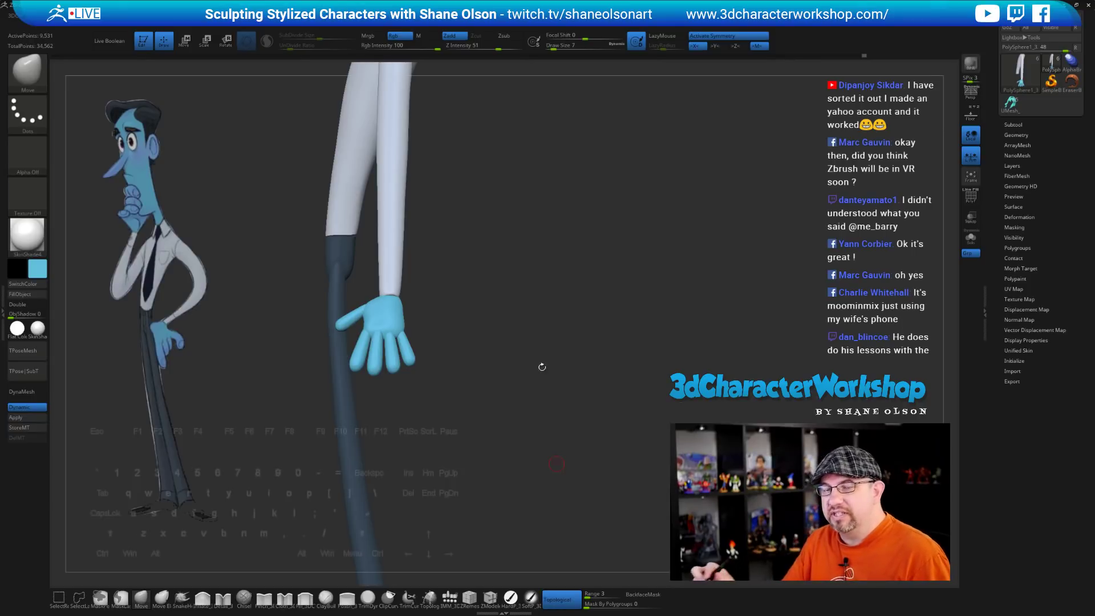
pyautogui.moveTo(541, 367)
pyautogui.mouseDown()
pyautogui.moveTo(594, 357)
pyautogui.moveTo(579, 392)
pyautogui.moveTo(537, 384)
pyautogui.moveTo(556, 373)
pyautogui.moveTo(523, 372)
pyautogui.mouseUp()
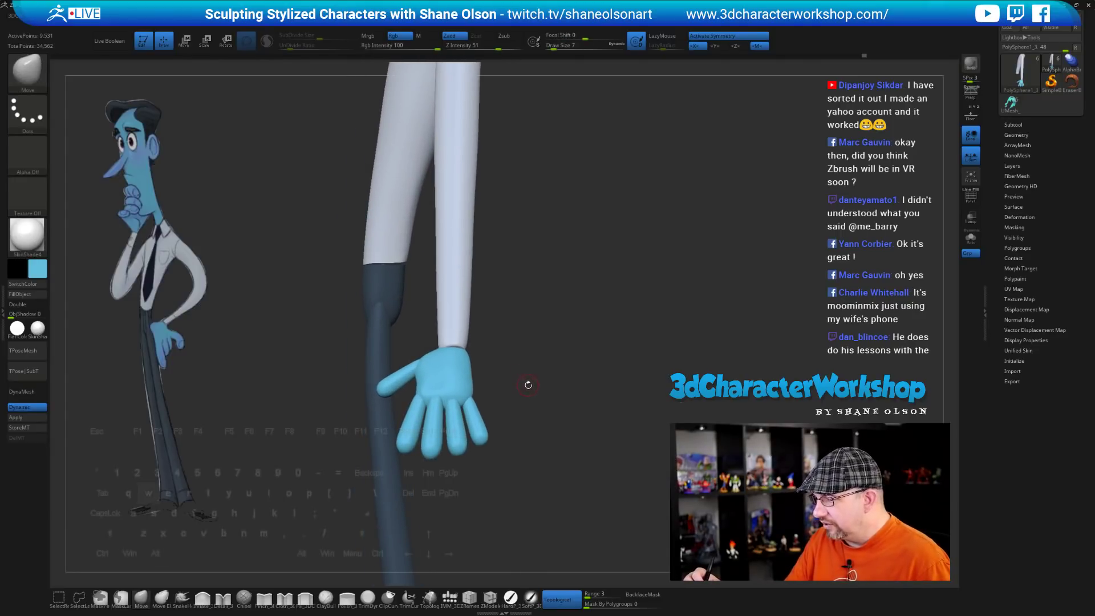
pyautogui.press('w')
pyautogui.press('q')
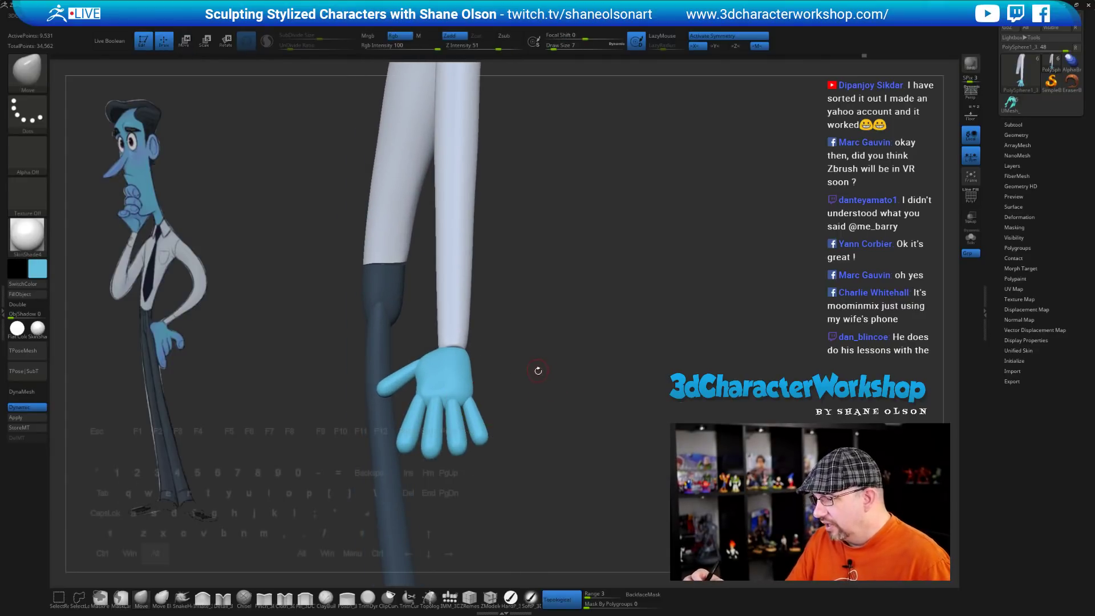
# Hide the palm, thumb and all four fingers so that only the arm and body polygroups stay visible
pyautogui.moveTo(539, 371); pyautogui.dragTo(508, 380)
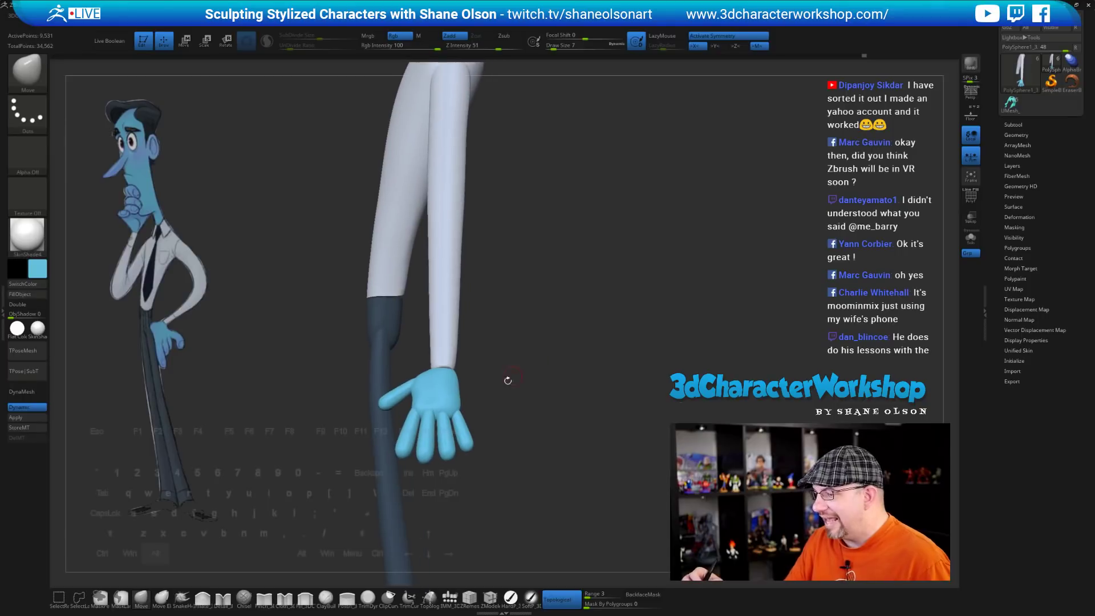
pyautogui.keyDown('ctrl'); pyautogui.keyDown('shift'); pyautogui.click(445, 396); pyautogui.keyUp('shift'); pyautogui.keyUp('ctrl')
pyautogui.keyDown('ctrl'); pyautogui.keyDown('shift'); pyautogui.click(439, 399); pyautogui.keyUp('shift'); pyautogui.keyUp('ctrl')
pyautogui.keyDown('ctrl'); pyautogui.keyDown('shift'); pyautogui.click(408, 390); pyautogui.keyUp('shift'); pyautogui.keyUp('ctrl')
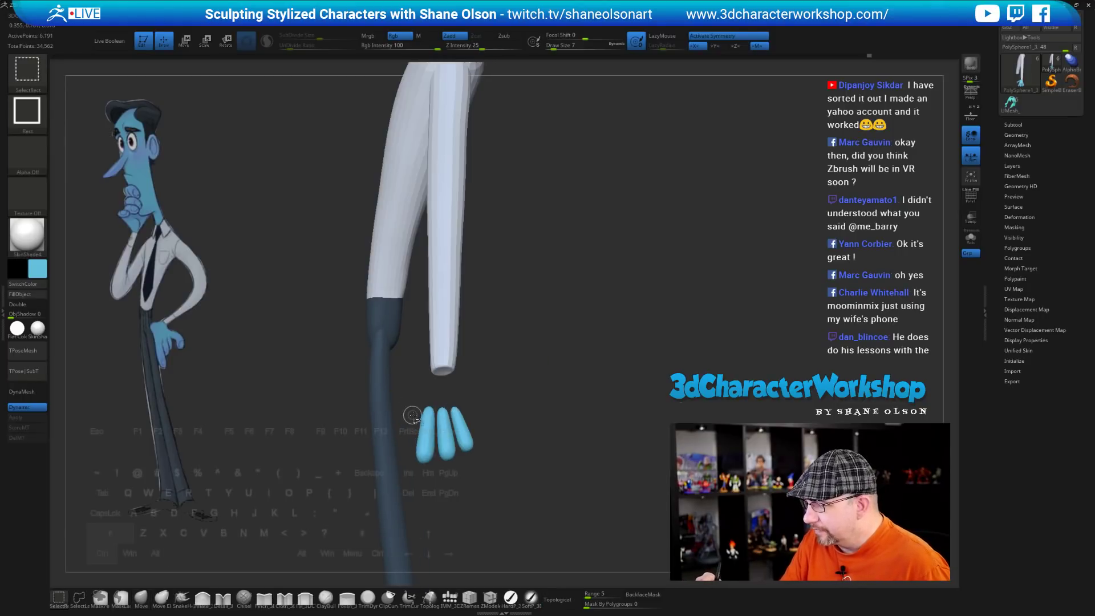
pyautogui.keyDown('ctrl'); pyautogui.keyDown('shift'); pyautogui.click(411, 416); pyautogui.keyUp('shift'); pyautogui.keyUp('ctrl')
pyautogui.keyDown('ctrl'); pyautogui.keyDown('shift'); pyautogui.click(416, 421); pyautogui.keyUp('shift'); pyautogui.keyUp('ctrl')
pyautogui.keyDown('ctrl'); pyautogui.keyDown('shift'); pyautogui.click(414, 393); pyautogui.keyUp('shift'); pyautogui.keyUp('ctrl')
pyautogui.keyDown('ctrl'); pyautogui.keyDown('shift'); pyautogui.click(428, 420); pyautogui.keyUp('shift'); pyautogui.keyUp('ctrl')
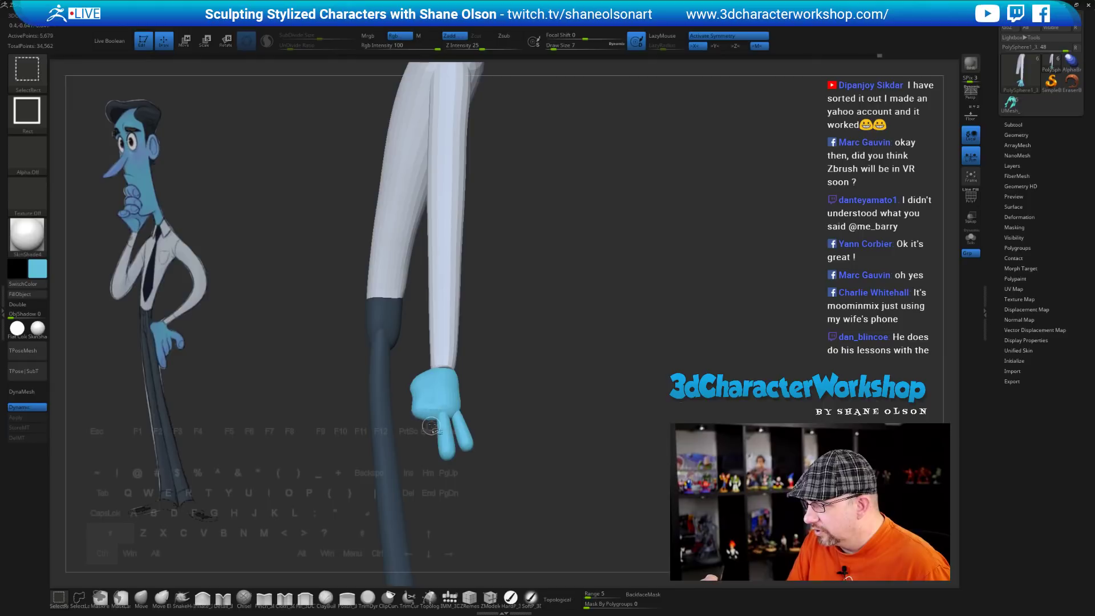
pyautogui.keyDown('ctrl'); pyautogui.keyDown('shift'); pyautogui.click(442, 427); pyautogui.keyUp('shift'); pyautogui.keyUp('ctrl')
pyautogui.keyDown('ctrl'); pyautogui.keyDown('shift'); pyautogui.click(460, 426); pyautogui.keyUp('shift'); pyautogui.keyUp('ctrl')
pyautogui.keyDown('ctrl'); pyautogui.keyDown('shift'); pyautogui.click(452, 406); pyautogui.keyUp('shift'); pyautogui.keyUp('ctrl')
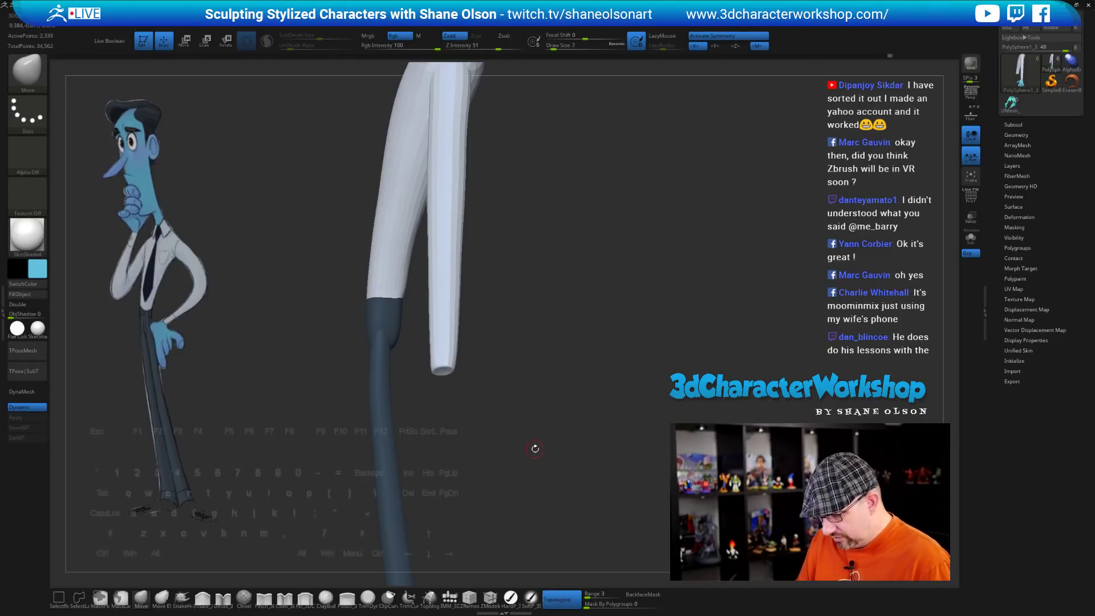
# Split the hidden hand off the body mesh into its own subtool with Split Hidden
pyautogui.press('w')
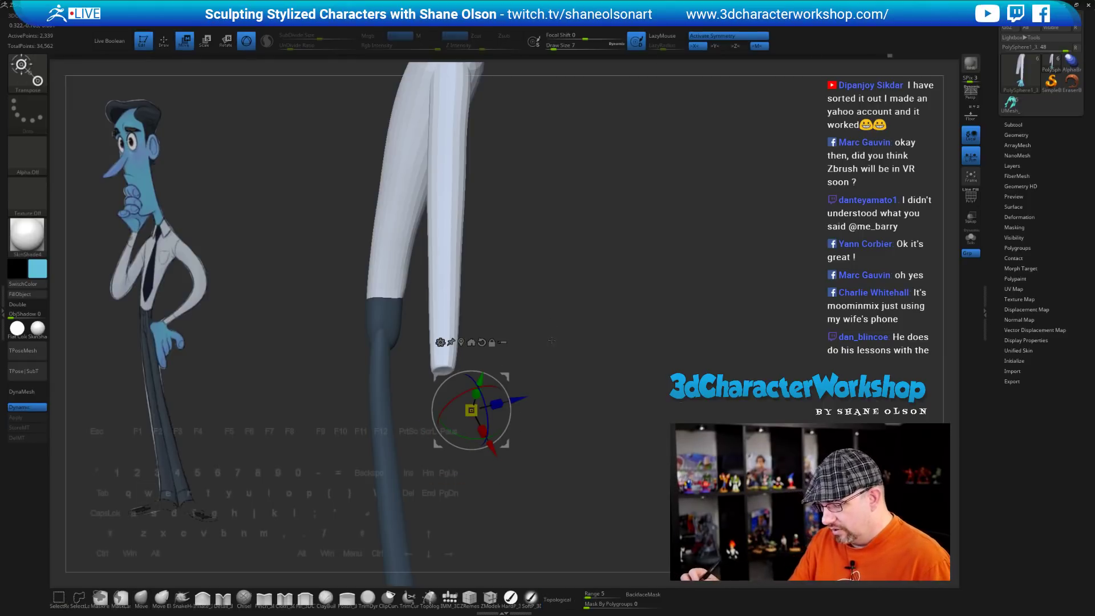
pyautogui.keyDown('ctrl'); pyautogui.moveTo(569, 432); pyautogui.dragTo(569, 412, button='right'); pyautogui.keyUp('ctrl')
pyautogui.press('space')
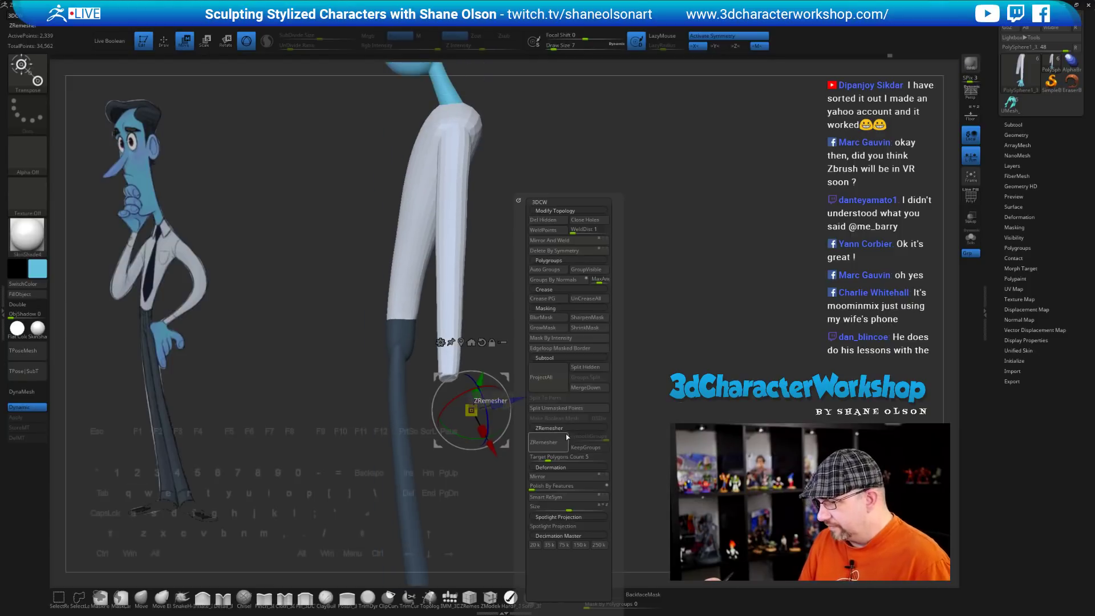
pyautogui.click(580, 409)
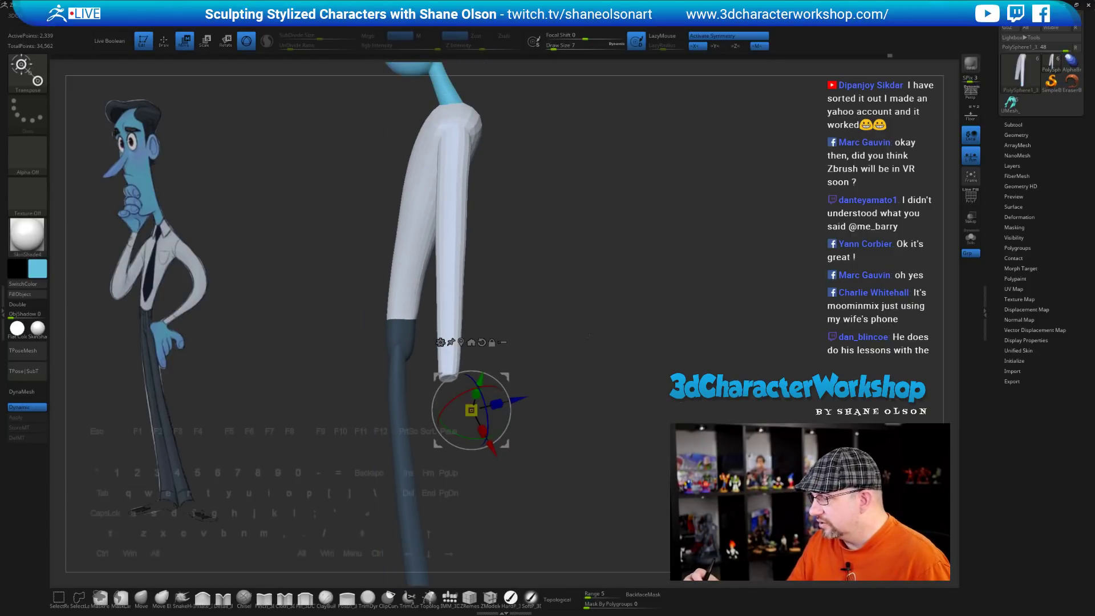
pyautogui.press('space')
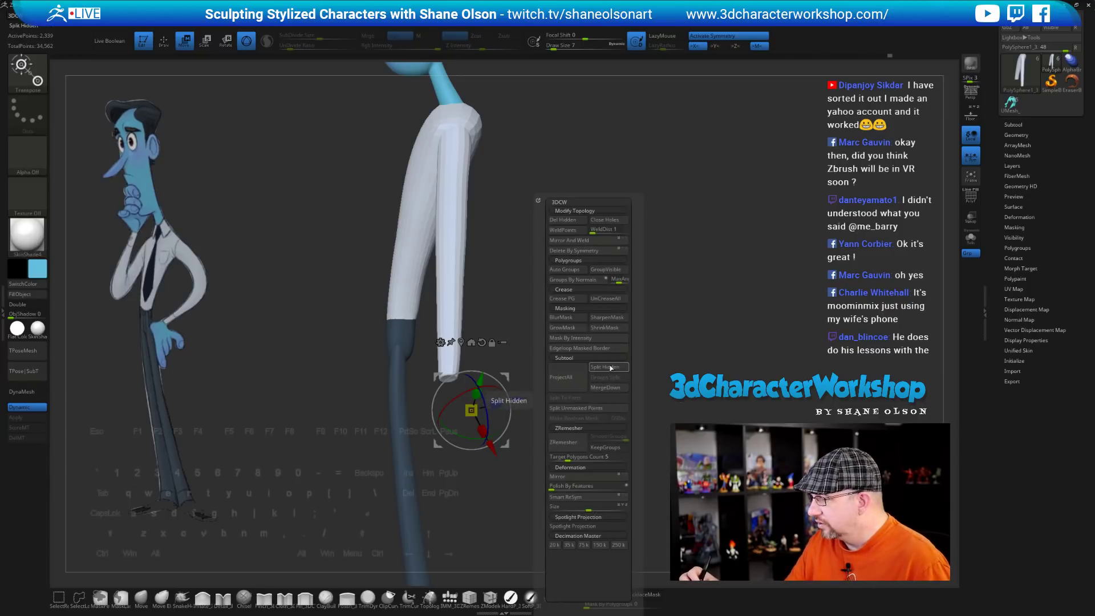
pyautogui.click(610, 368)
# Turn on the polyframe display, make the separated hand the active subtool and check it against the arm
pyautogui.keyDown('alt'); pyautogui.moveTo(643, 305); pyautogui.dragTo(597, 400); pyautogui.keyUp('alt')
pyautogui.hotkey('shift', 'f')
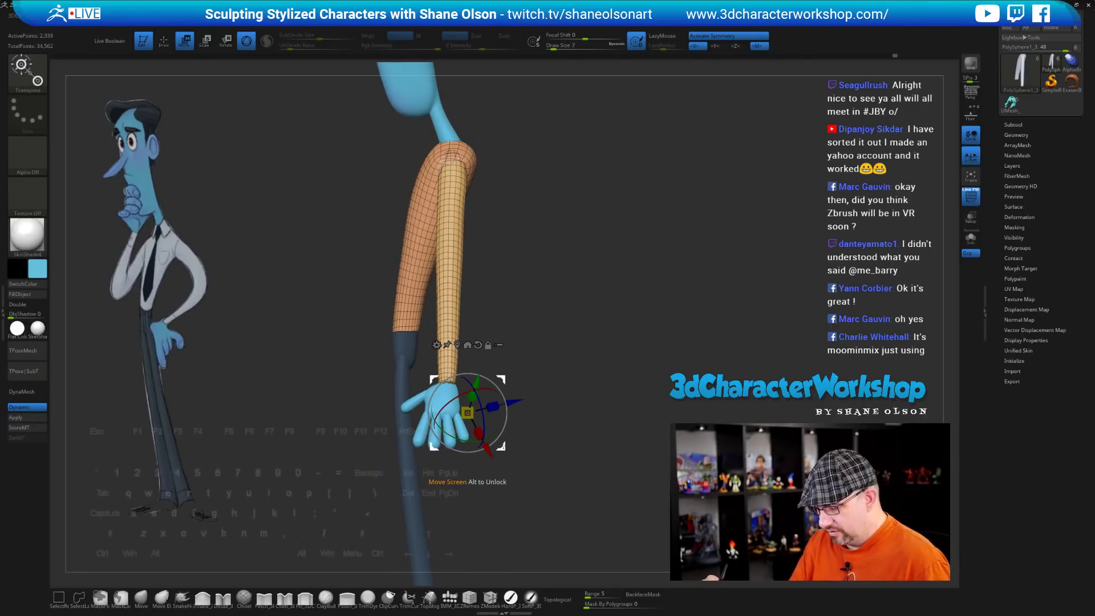
pyautogui.press('q')
pyautogui.moveTo(542, 335); pyautogui.dragTo(527, 360)
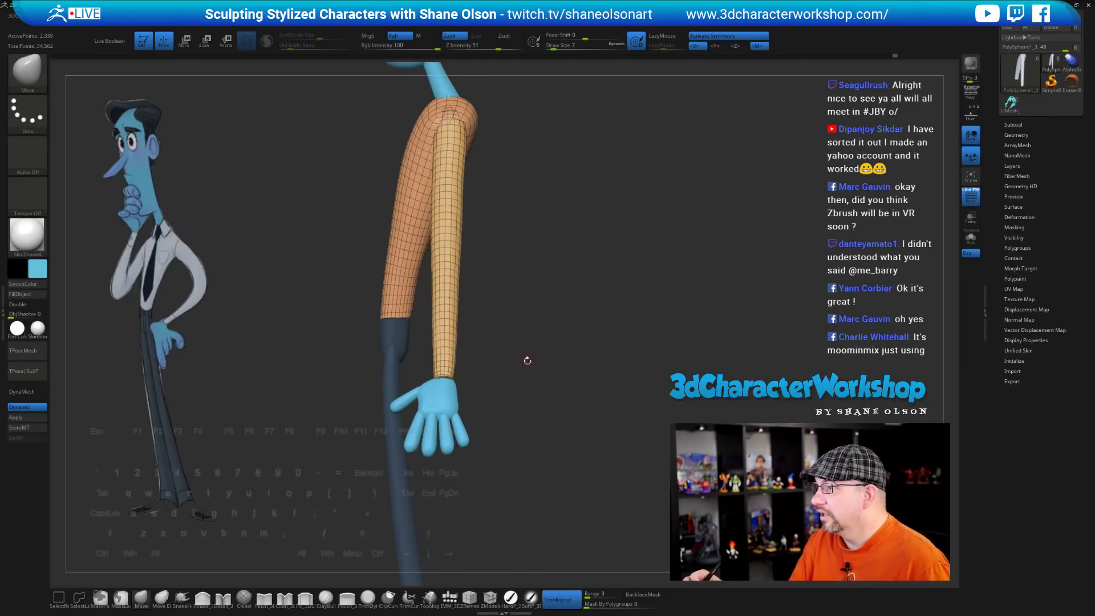
pyautogui.keyDown('alt'); pyautogui.click(438, 409); pyautogui.keyUp('alt')
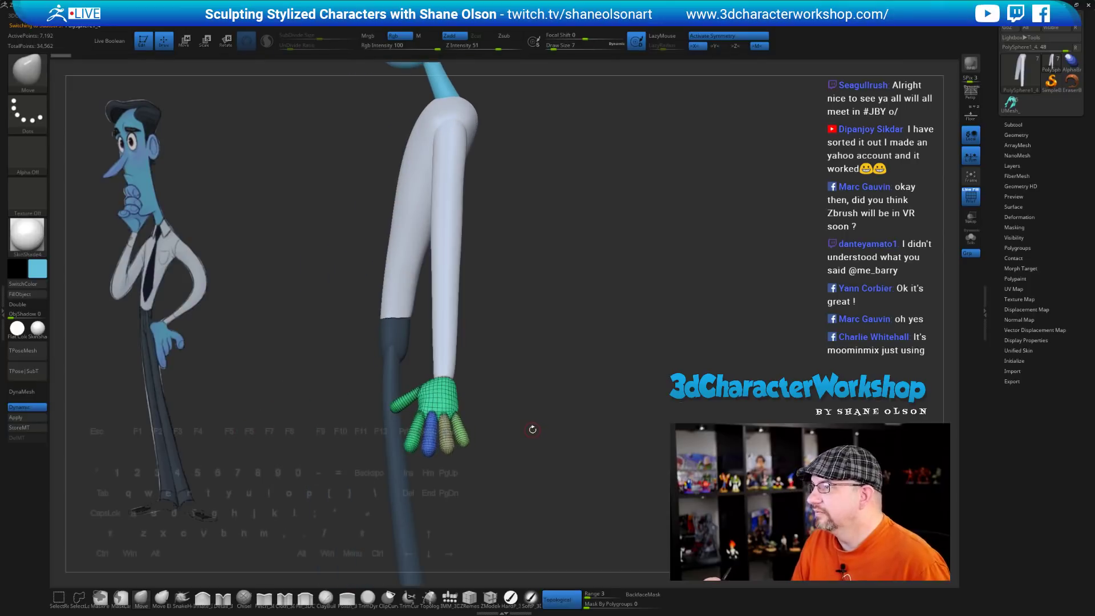
pyautogui.moveTo(529, 430); pyautogui.dragTo(555, 434)
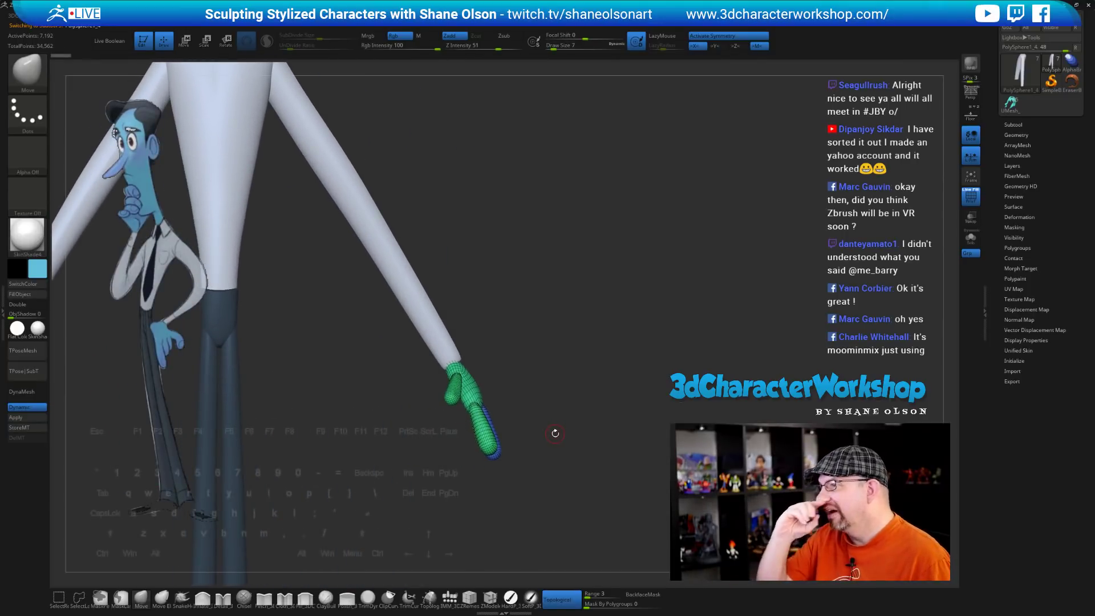
pyautogui.moveTo(544, 352); pyautogui.dragTo(602, 383)
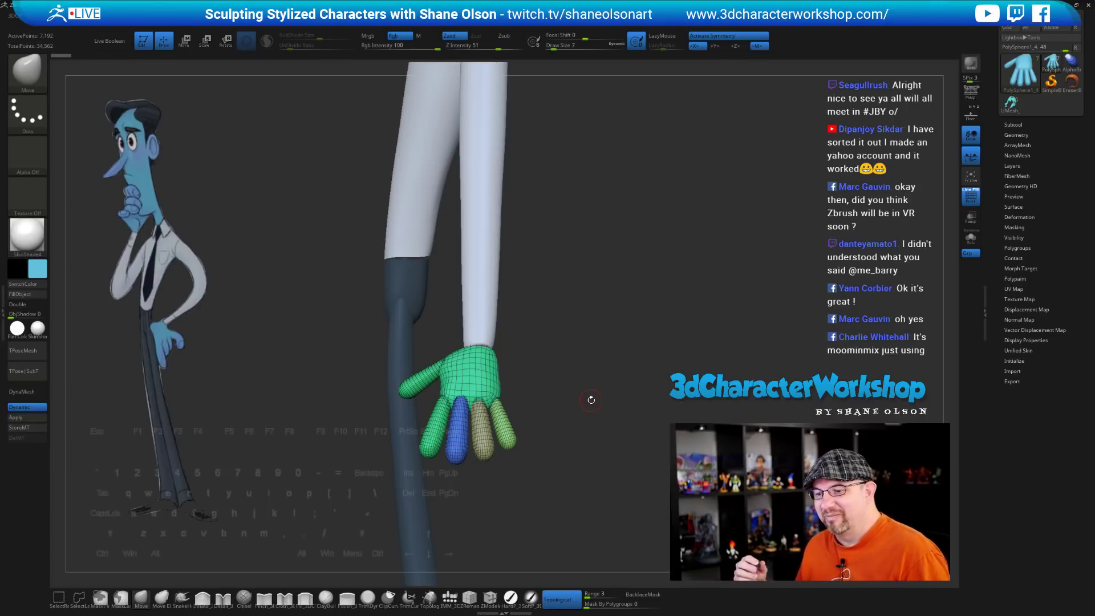
# Place the hand's transform pivot at the wrist, where it meets the sleeve
pyautogui.press('w')
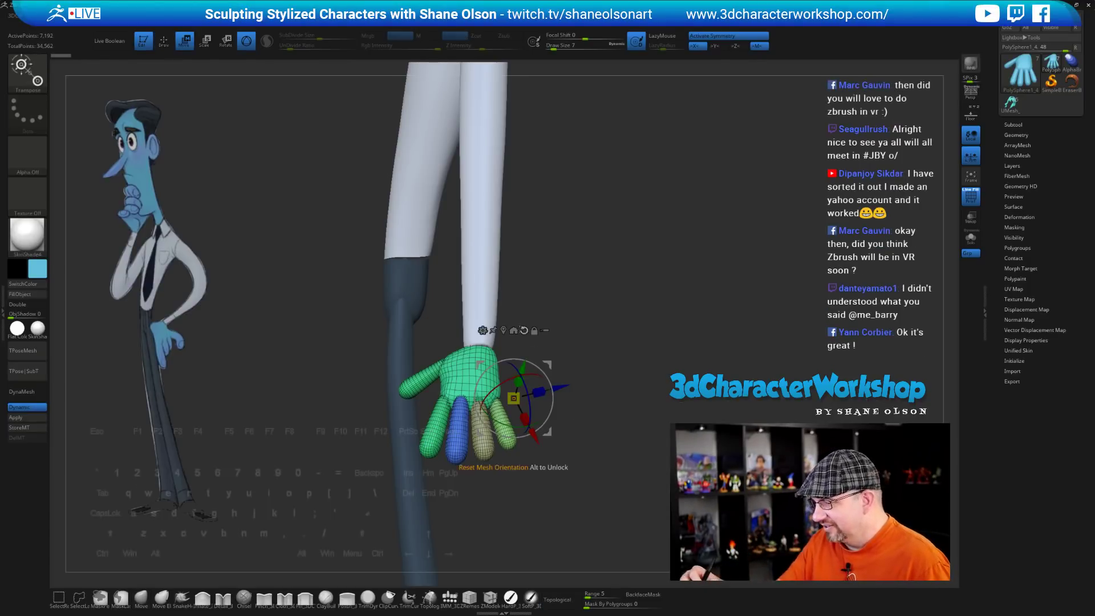
pyautogui.keyDown('alt'); pyautogui.click(481, 347); pyautogui.keyUp('alt')
pyautogui.moveTo(585, 370); pyautogui.dragTo(491, 382)
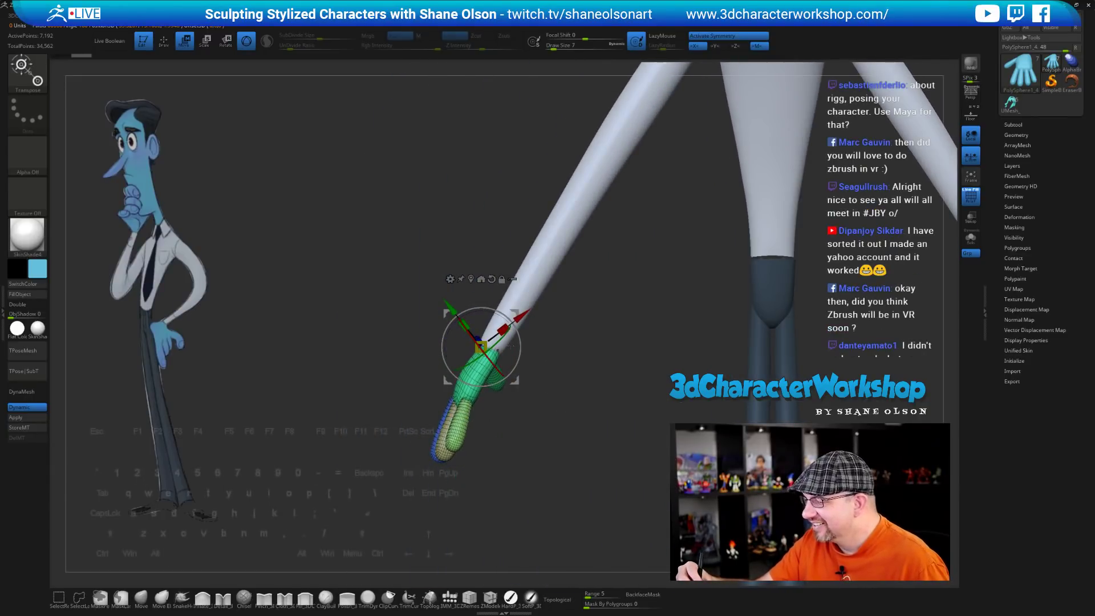
pyautogui.moveTo(510, 345); pyautogui.dragTo(534, 371)
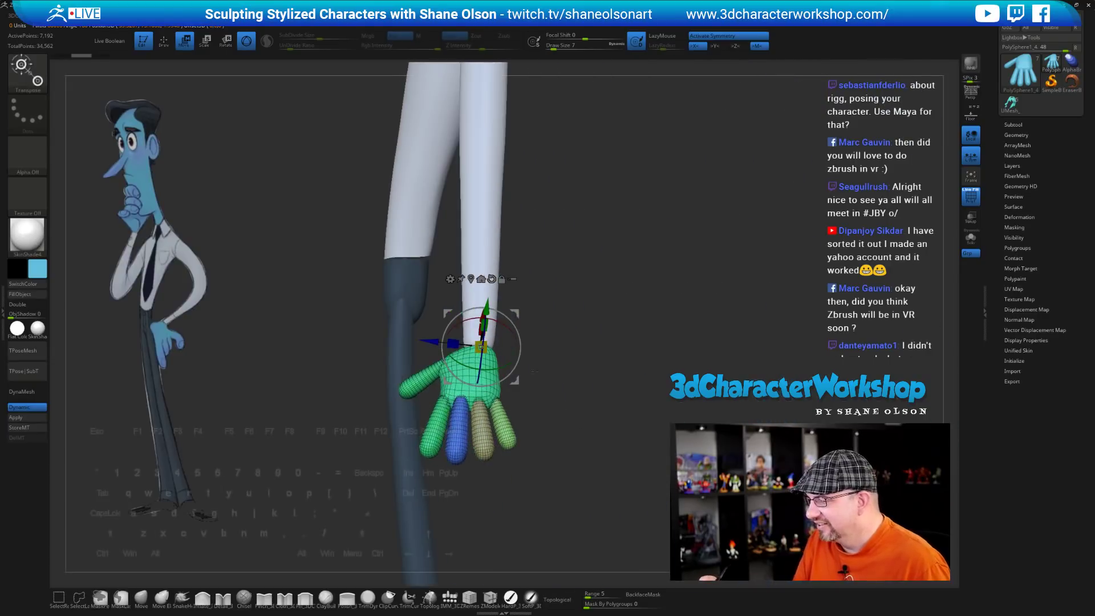
# Try rotating the hand about the wrist pivot and undo each rotation
pyautogui.moveTo(503, 326); pyautogui.dragTo(512, 338)
pyautogui.hotkey('ctrl', 'z')
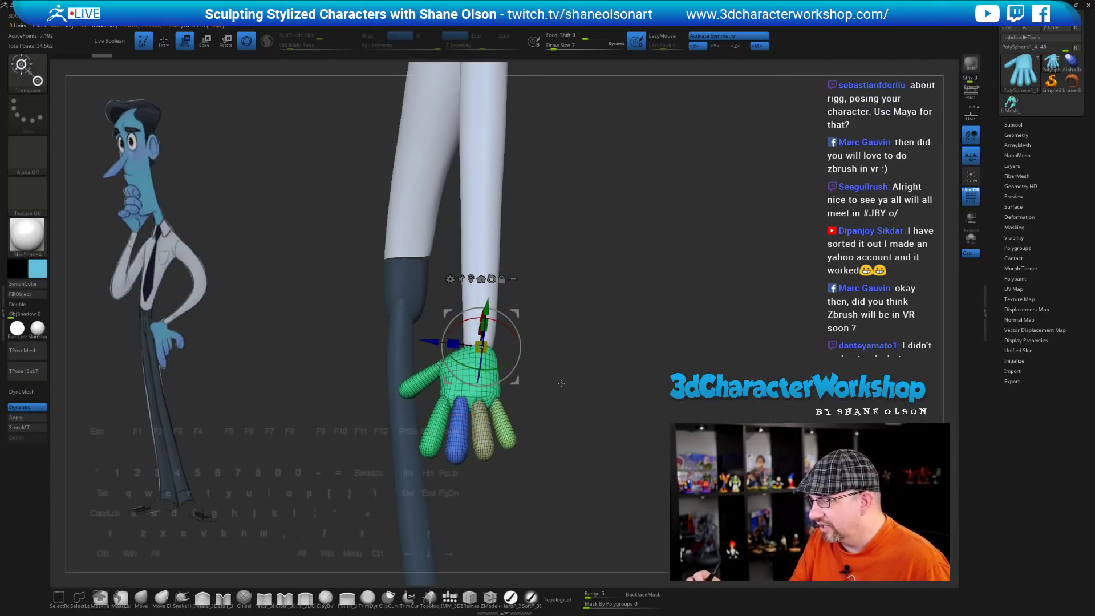
pyautogui.moveTo(578, 415); pyautogui.dragTo(600, 448)
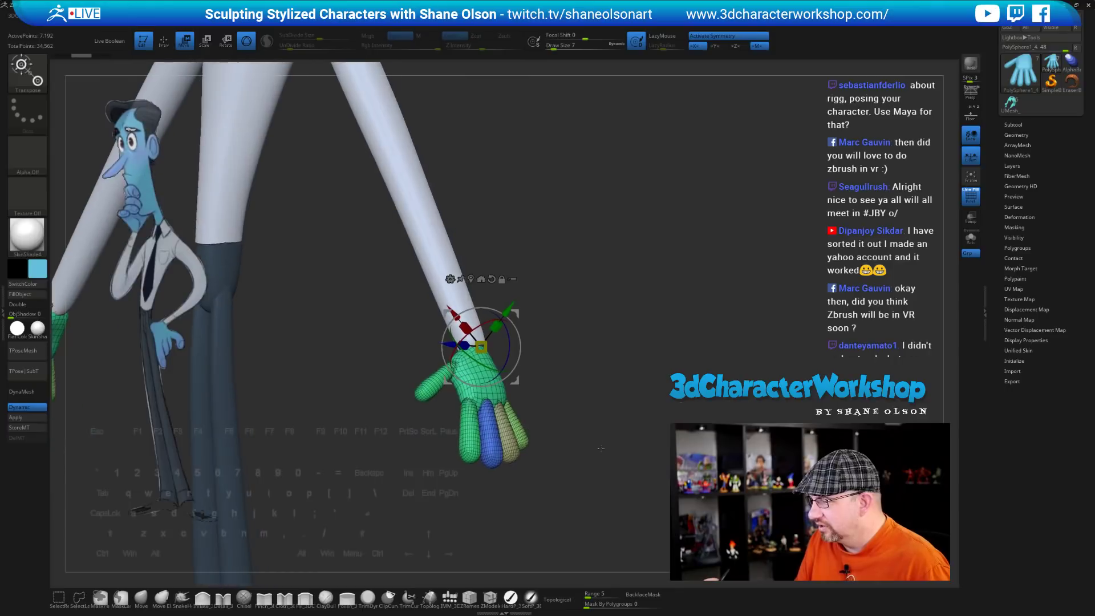
pyautogui.moveTo(490, 322)
pyautogui.mouseDown()
pyautogui.moveTo(471, 330)
pyautogui.moveTo(486, 322)
pyautogui.mouseUp()
pyautogui.hotkey('ctrl', 'z')
pyautogui.moveTo(597, 417); pyautogui.dragTo(579, 432)
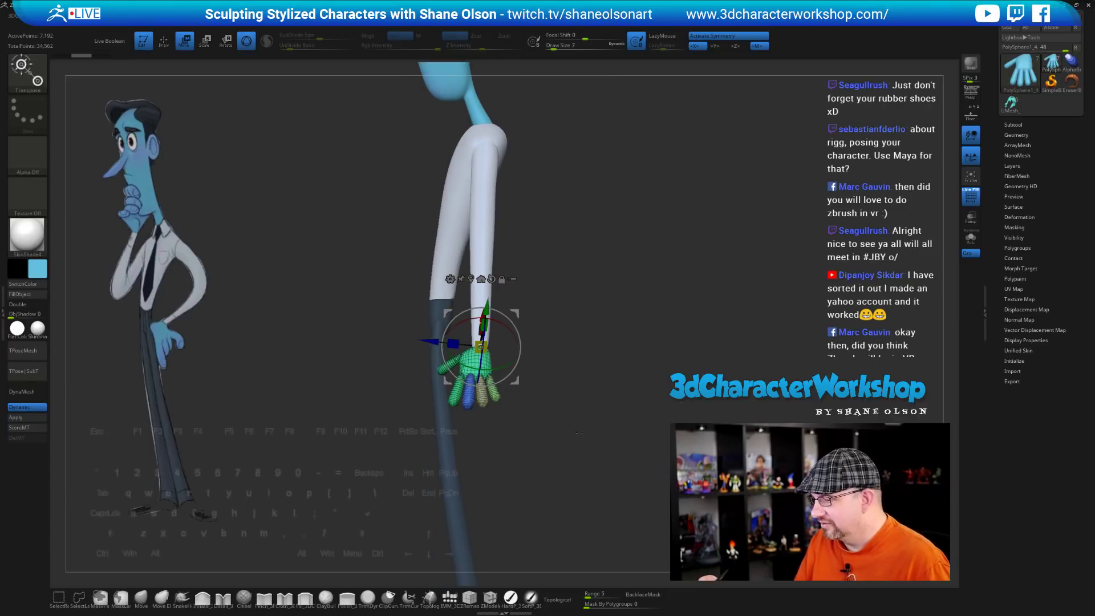
# Regenerate the hand's polygroups with Auto Groups so the palm, thumb and each finger have their own group
pyautogui.rightClick(579, 434)
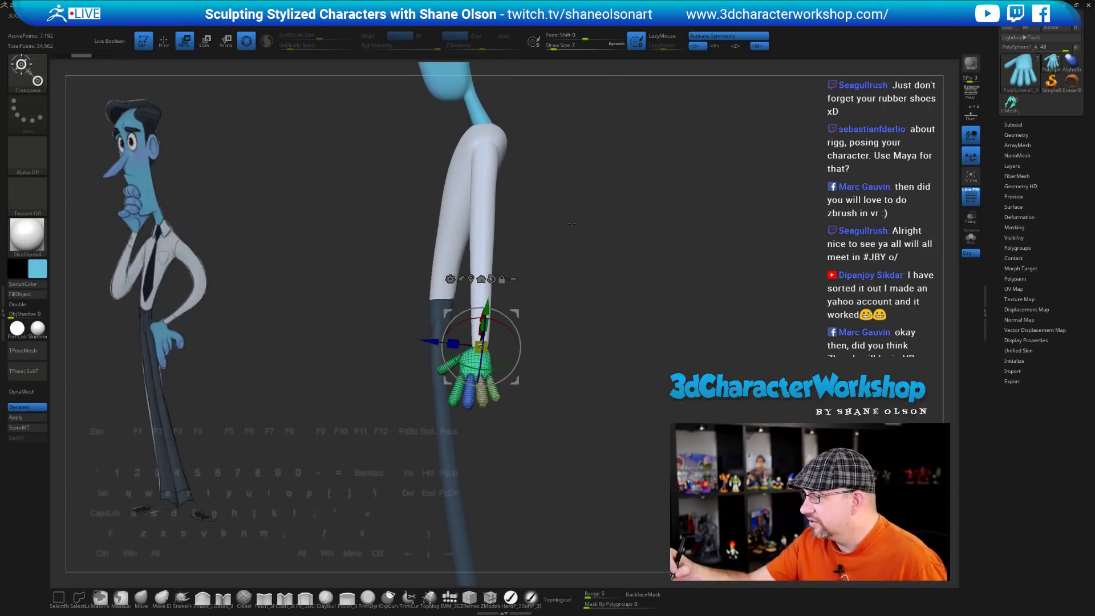
pyautogui.rightClick(572, 226)
pyautogui.click(562, 259)
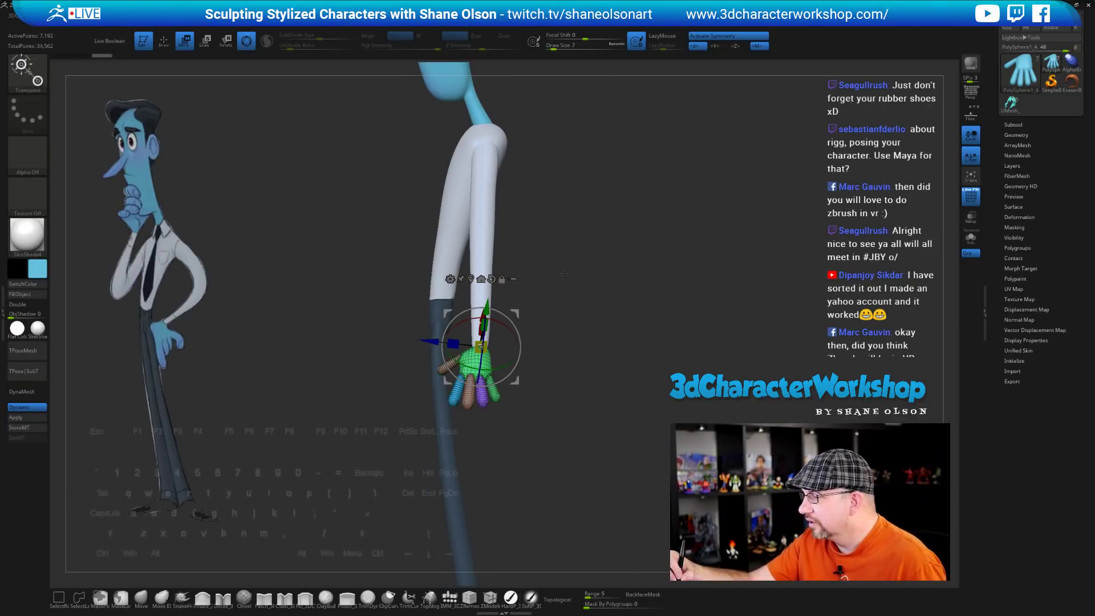
# Save the tool as BlueMan.ZTL in the Twitch folder, replacing the existing file
pyautogui.scroll(1, 1043, 40)
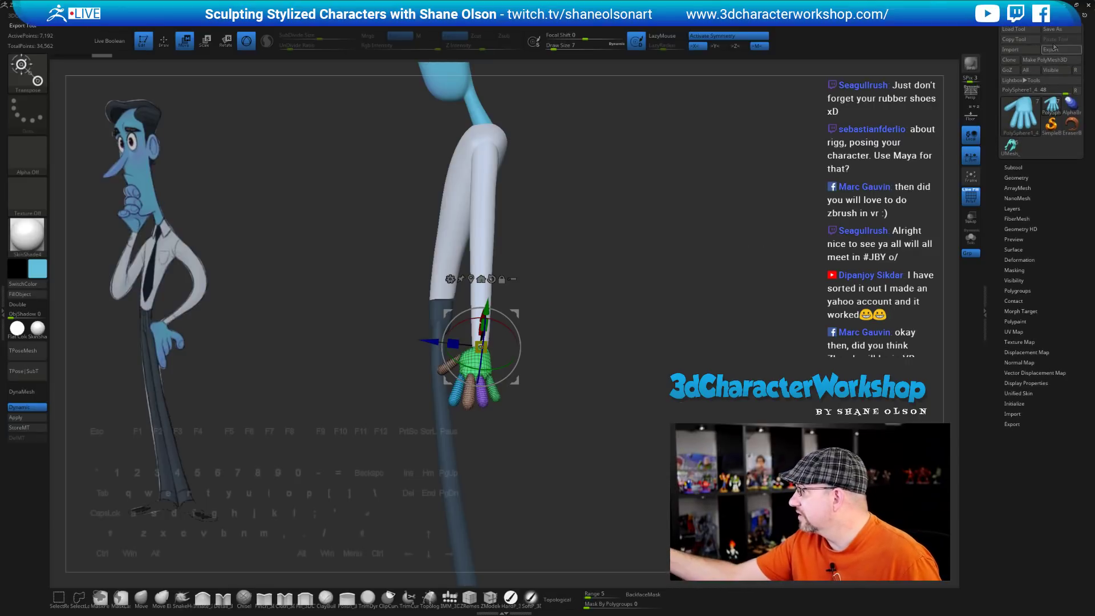
pyautogui.click(1050, 29)
pyautogui.click(664, 525)
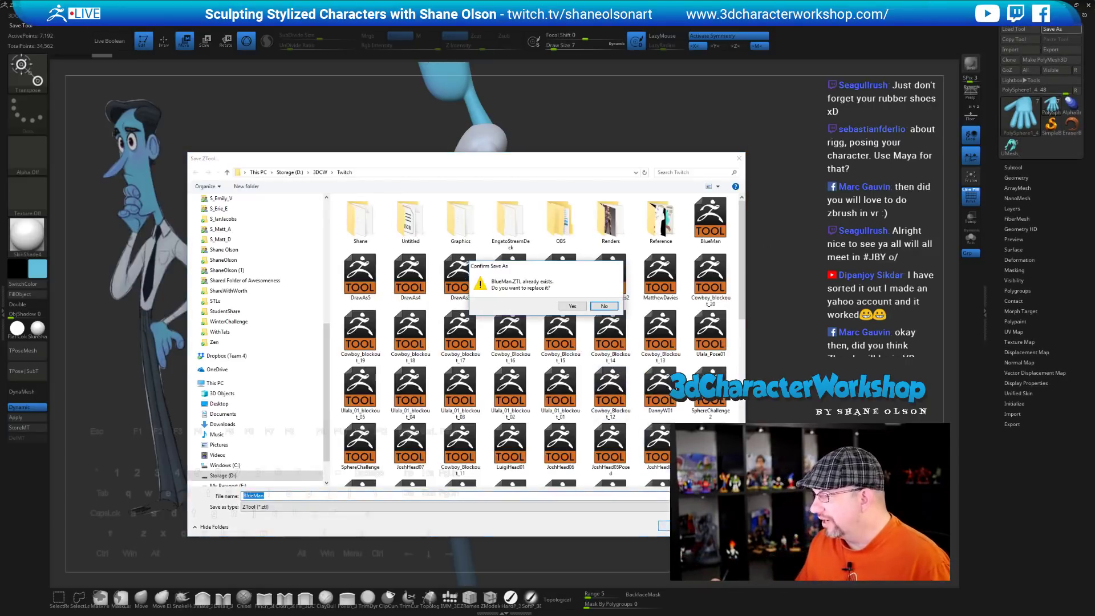
pyautogui.click(573, 306)
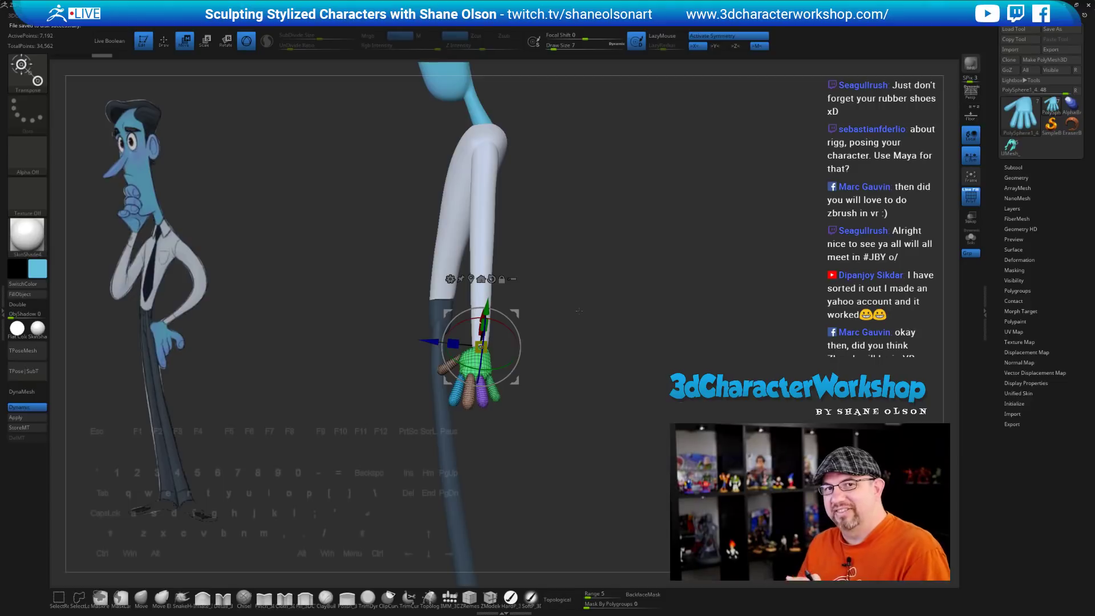
# Undo a trial rotation of the hand and use Mirror And Weld to copy the hand onto the other arm
pyautogui.moveTo(501, 323); pyautogui.dragTo(516, 345)
pyautogui.hotkey('ctrl', 'z')
pyautogui.moveTo(542, 452); pyautogui.dragTo(595, 456)
pyautogui.press('2')
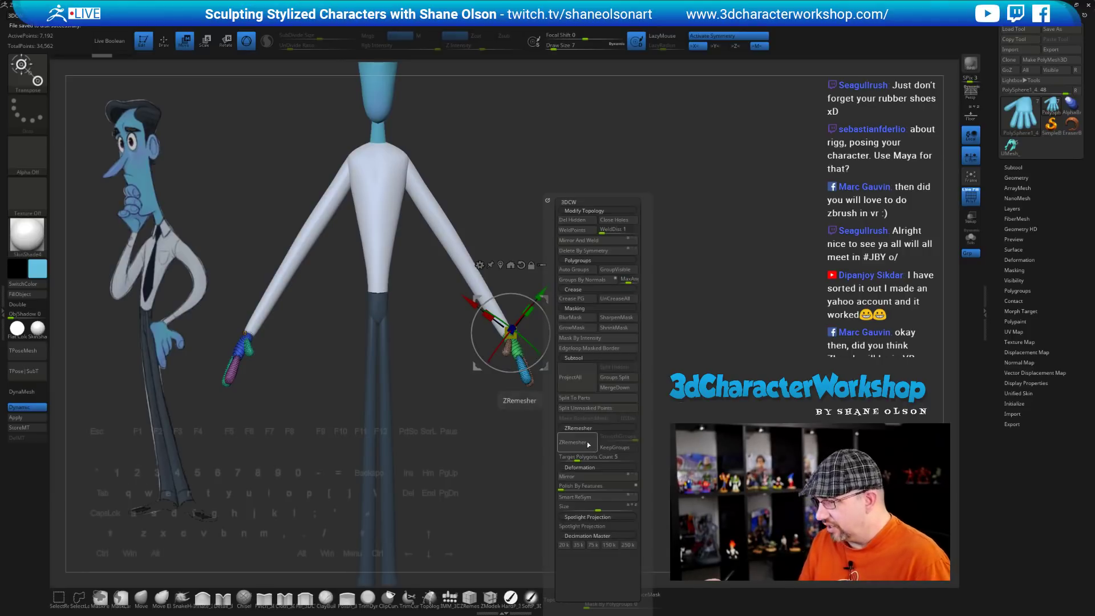
pyautogui.click(582, 240)
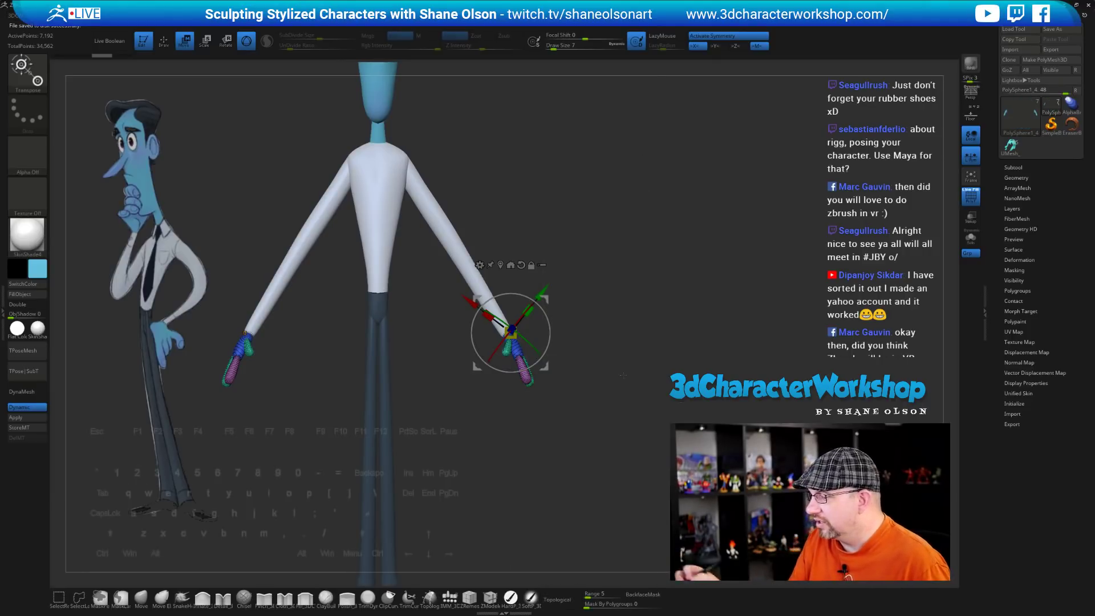
# Check the mirrored hands, make the body and sleeves the active subtool, and switch to the Move brush with draw size 16
pyautogui.keyDown('alt'); pyautogui.moveTo(604, 370); pyautogui.dragTo(614, 445); pyautogui.keyUp('alt')
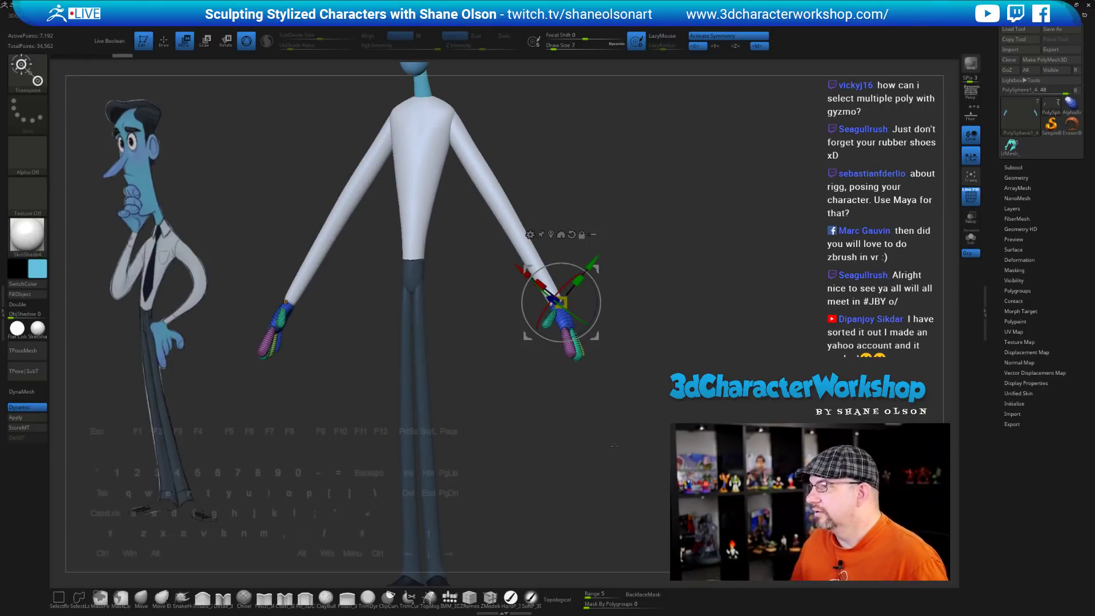
pyautogui.moveTo(696, 319)
pyautogui.keyDown('alt'); pyautogui.mouseDown()
pyautogui.moveTo(660, 334)
pyautogui.moveTo(687, 324)
pyautogui.mouseUp(); pyautogui.keyUp('alt')
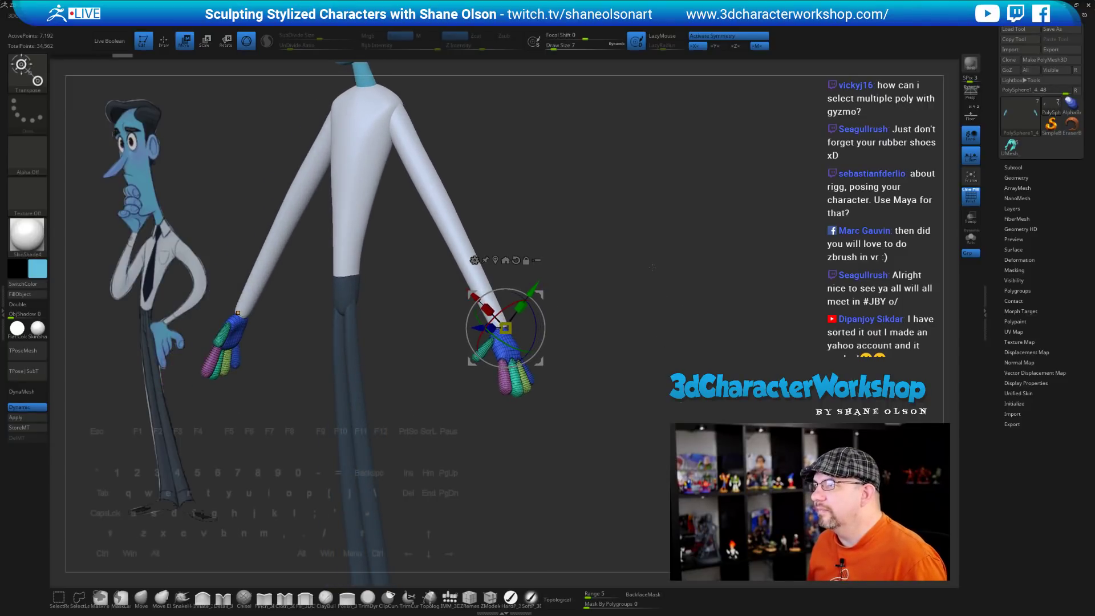
pyautogui.moveTo(653, 267); pyautogui.dragTo(642, 270)
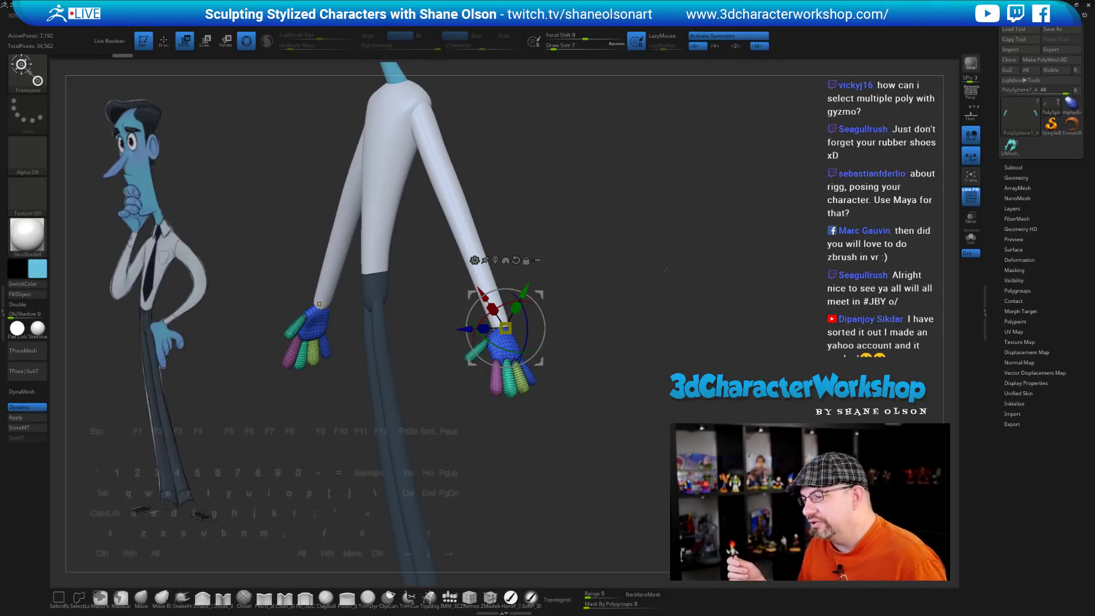
pyautogui.moveTo(666, 272); pyautogui.dragTo(606, 321)
pyautogui.keyDown('alt'); pyautogui.click(450, 288); pyautogui.keyUp('alt')
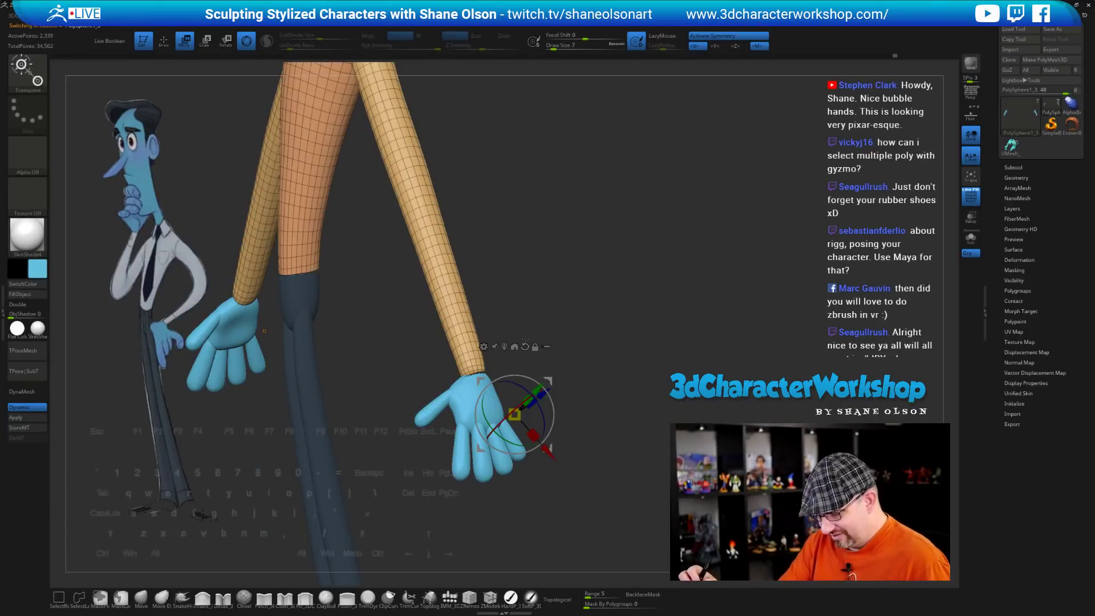
pyautogui.press('q')
pyautogui.press('s')
pyautogui.moveTo(546, 311)
pyautogui.mouseDown()
pyautogui.moveTo(565, 349)
pyautogui.moveTo(587, 351)
pyautogui.moveTo(533, 377)
pyautogui.moveTo(579, 382)
pyautogui.mouseUp()
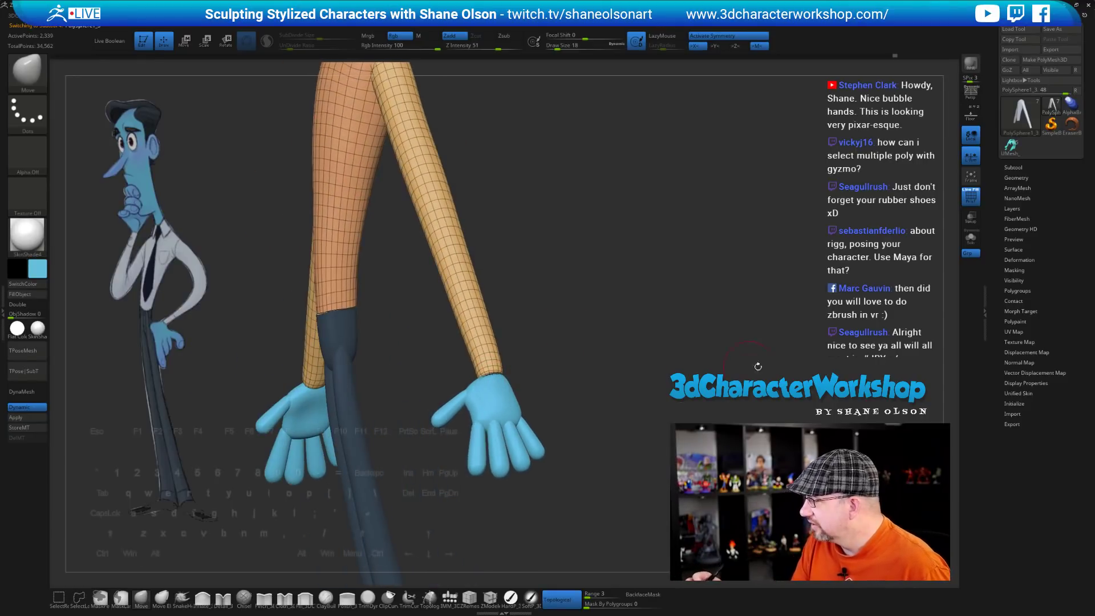
# Isolate the body mesh, inspect the end of the sleeve, and show all the subtools again
pyautogui.click(971, 239)
pyautogui.moveTo(639, 365)
pyautogui.mouseDown()
pyautogui.moveTo(619, 373)
pyautogui.moveTo(594, 360)
pyautogui.mouseUp()
pyautogui.press('s')
pyautogui.click(592, 360)
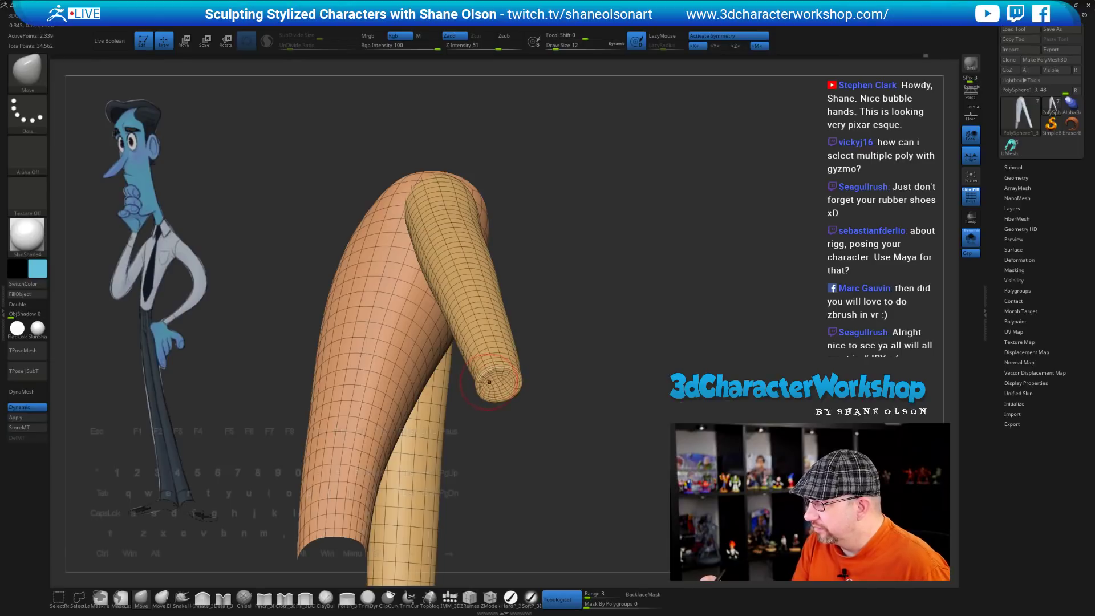
pyautogui.click(971, 239)
pyautogui.moveTo(642, 328); pyautogui.dragTo(637, 353)
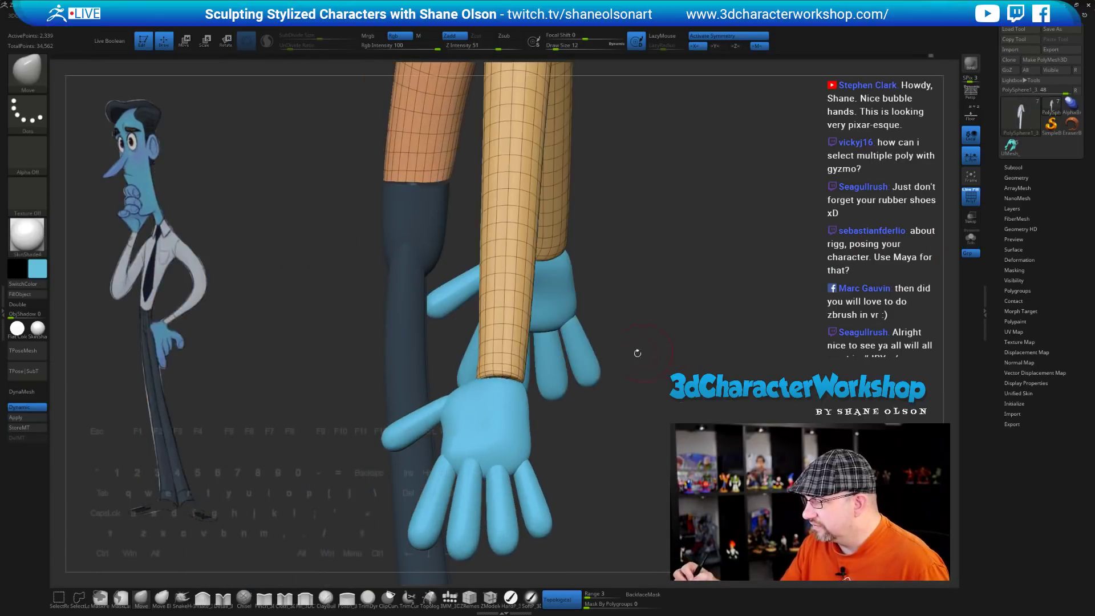
# Reshape the end of the sleeve around the wrist with the Move brush at draw sizes 31 and 56
pyautogui.press('s')
pyautogui.click(608, 384)
pyautogui.moveTo(602, 419); pyautogui.dragTo(564, 399)
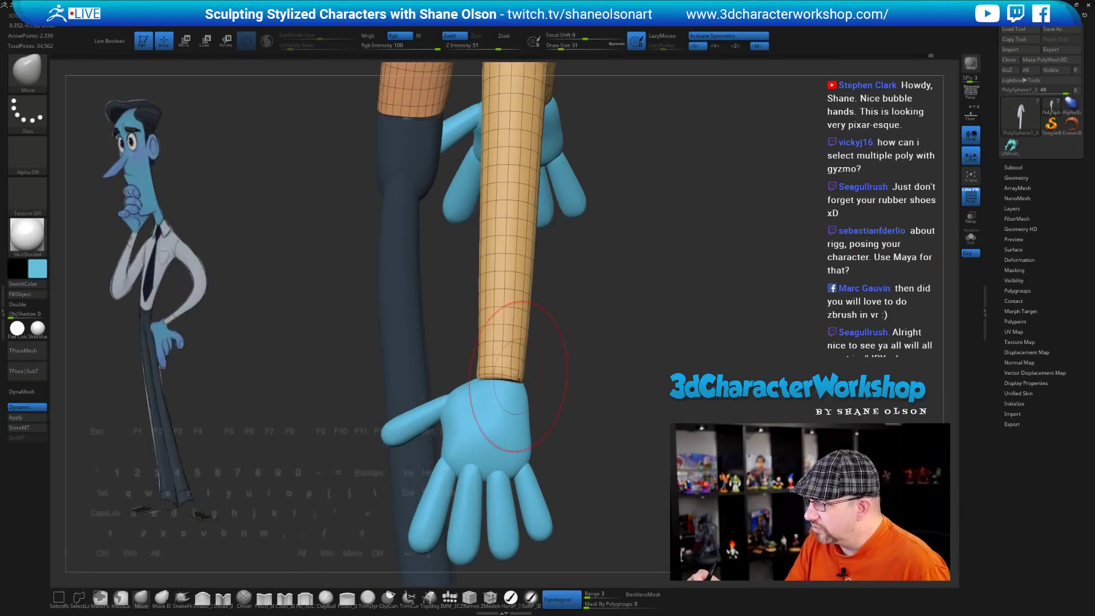
pyautogui.moveTo(568, 392)
pyautogui.mouseDown()
pyautogui.moveTo(507, 384)
pyautogui.moveTo(540, 391)
pyautogui.mouseUp()
pyautogui.press('s')
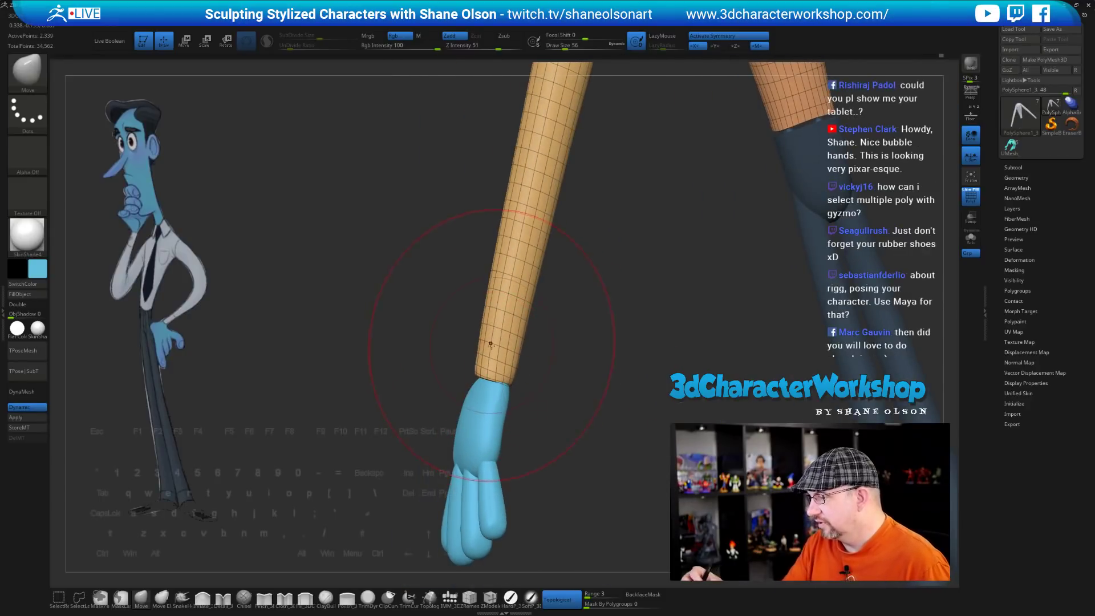
pyautogui.moveTo(490, 344); pyautogui.dragTo(501, 346)
pyautogui.moveTo(604, 356); pyautogui.dragTo(538, 380)
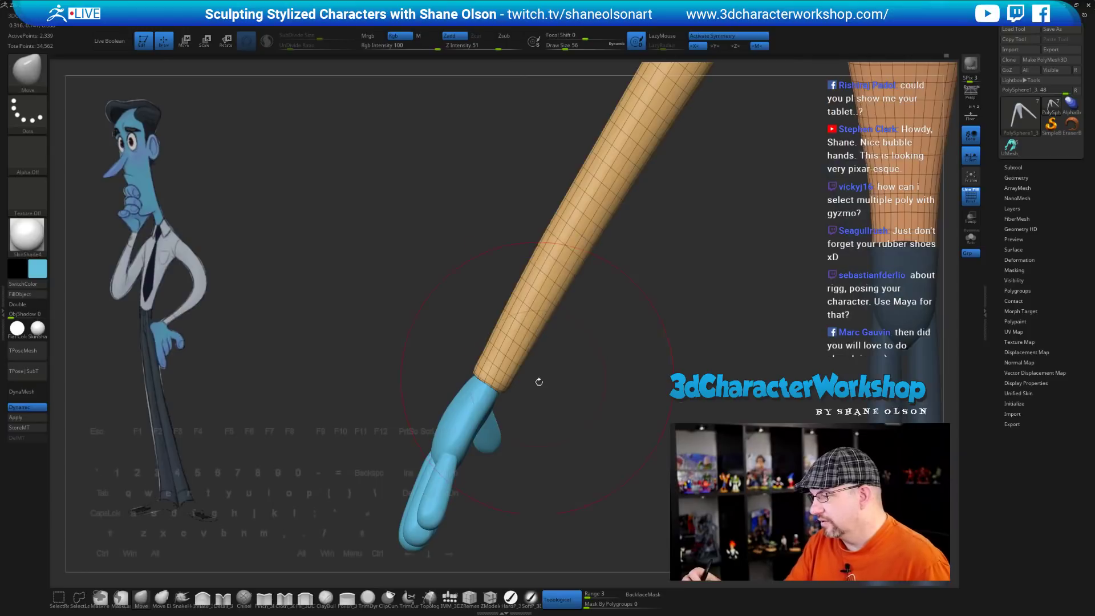
pyautogui.press('s')
pyautogui.moveTo(549, 419)
pyautogui.mouseDown()
pyautogui.moveTo(607, 388)
pyautogui.moveTo(562, 388)
pyautogui.moveTo(524, 415)
pyautogui.moveTo(636, 374)
pyautogui.moveTo(641, 361)
pyautogui.moveTo(626, 336)
pyautogui.mouseUp()
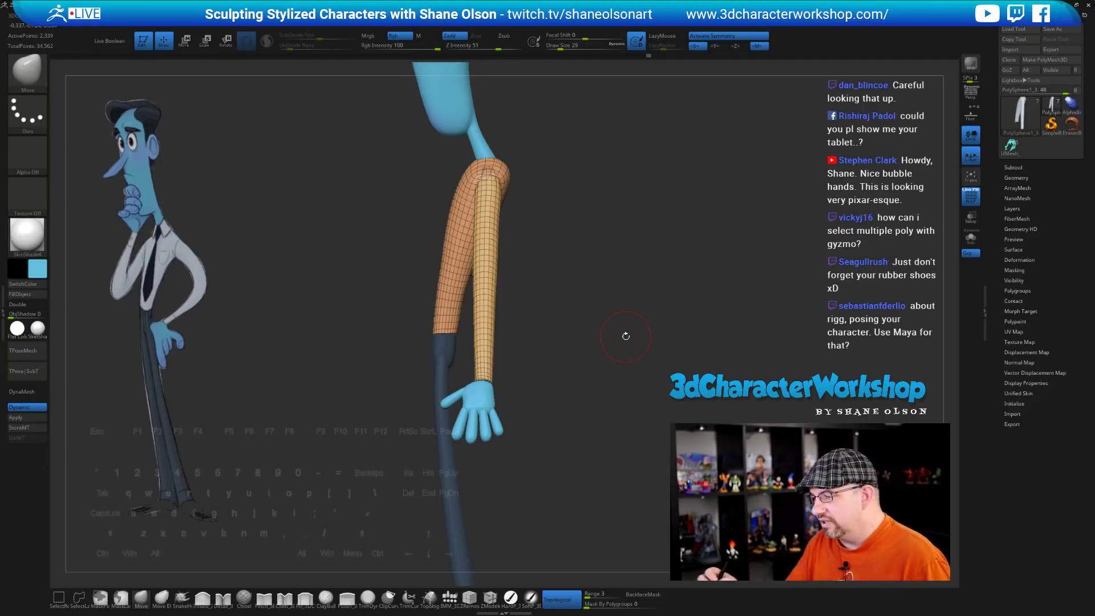
# Hide the wireframe and examine the hands, sleeves, and overall proportions of the figure against the reference drawing
pyautogui.moveTo(559, 406)
pyautogui.mouseDown()
pyautogui.moveTo(583, 411)
pyautogui.moveTo(557, 409)
pyautogui.moveTo(562, 433)
pyautogui.mouseUp()
pyautogui.hotkey('shift', 'f')
pyautogui.press('s')
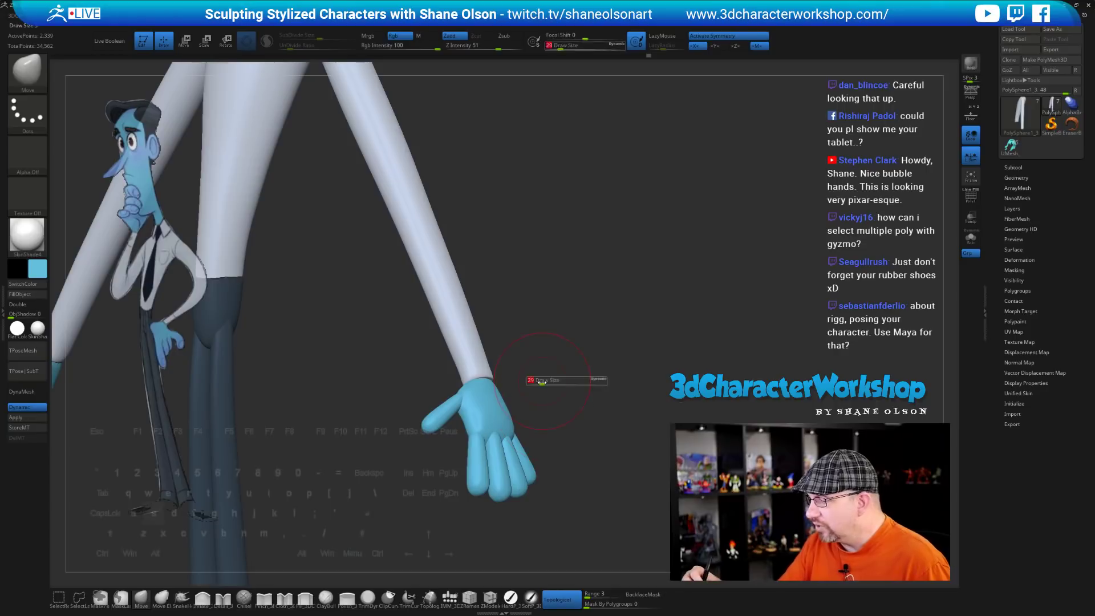
pyautogui.moveTo(541, 381)
pyautogui.mouseDown()
pyautogui.moveTo(522, 390)
pyautogui.moveTo(476, 372)
pyautogui.moveTo(554, 397)
pyautogui.moveTo(571, 385)
pyautogui.moveTo(559, 350)
pyautogui.moveTo(611, 334)
pyautogui.moveTo(562, 303)
pyautogui.mouseUp()
pyautogui.moveTo(572, 372); pyautogui.dragTo(584, 367)
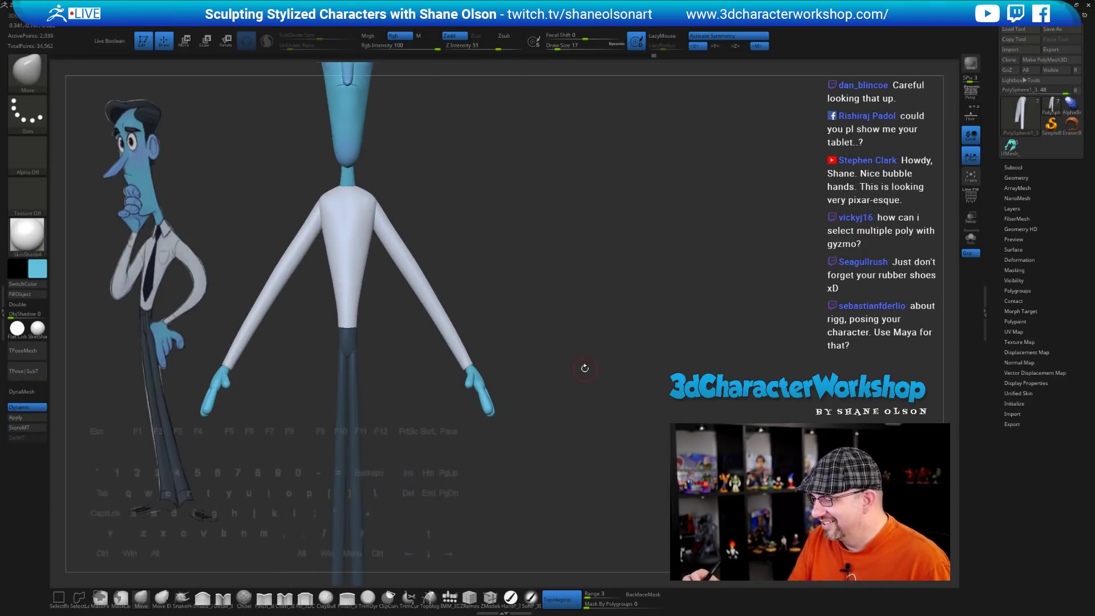
pyautogui.keyDown('shift'); pyautogui.moveTo(591, 424); pyautogui.dragTo(602, 429); pyautogui.keyUp('shift')
pyautogui.moveTo(613, 371)
pyautogui.mouseDown()
pyautogui.moveTo(572, 374)
pyautogui.moveTo(603, 378)
pyautogui.mouseUp()
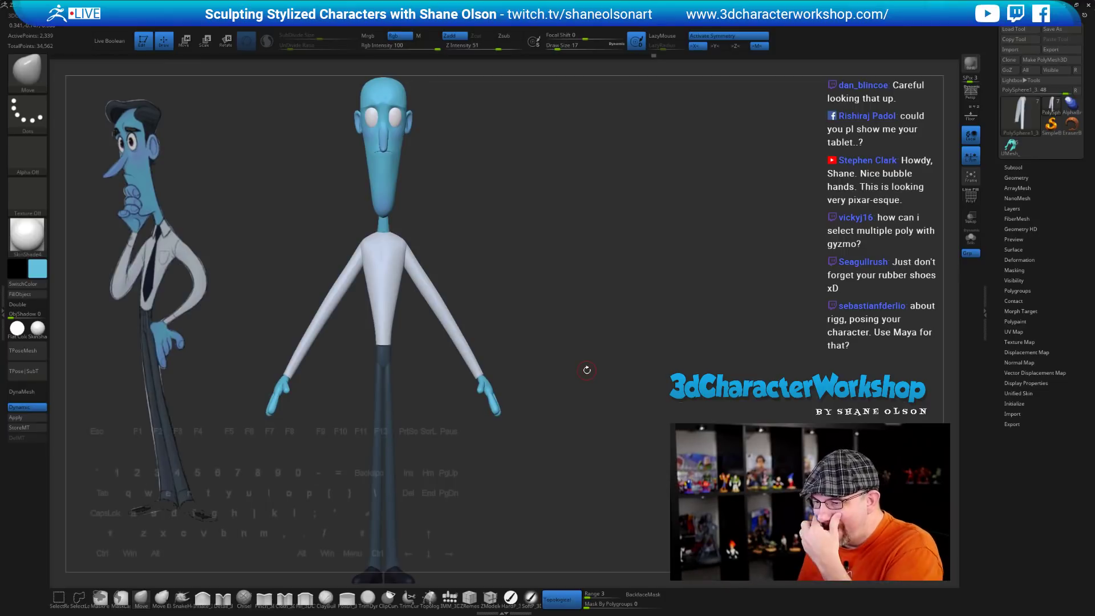
pyautogui.keyDown('alt'); pyautogui.moveTo(478, 254); pyautogui.dragTo(570, 294); pyautogui.keyUp('alt')
pyautogui.moveTo(603, 331); pyautogui.dragTo(580, 324)
pyautogui.moveTo(626, 395); pyautogui.dragTo(592, 342)
pyautogui.keyDown('alt'); pyautogui.moveTo(552, 252); pyautogui.dragTo(575, 386); pyautogui.keyUp('alt')
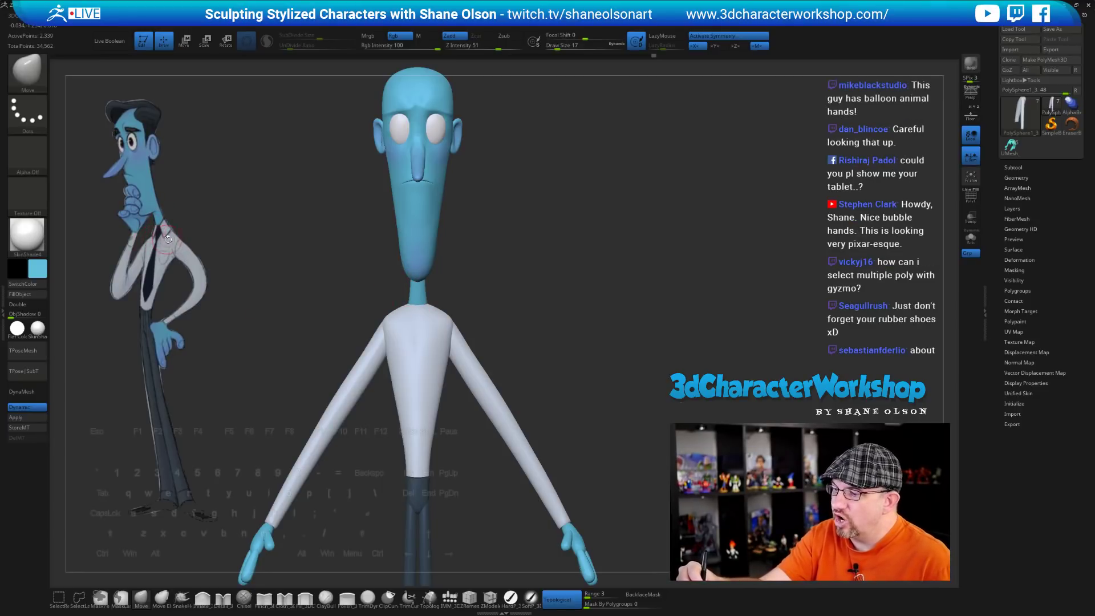
pyautogui.keyDown('alt'); pyautogui.moveTo(562, 258); pyautogui.dragTo(562, 356); pyautogui.keyUp('alt')
# Make the head and neck the active subtool, show its wireframe, and isolate it from the other subtools
pyautogui.keyDown('alt'); pyautogui.click(421, 271); pyautogui.keyUp('alt')
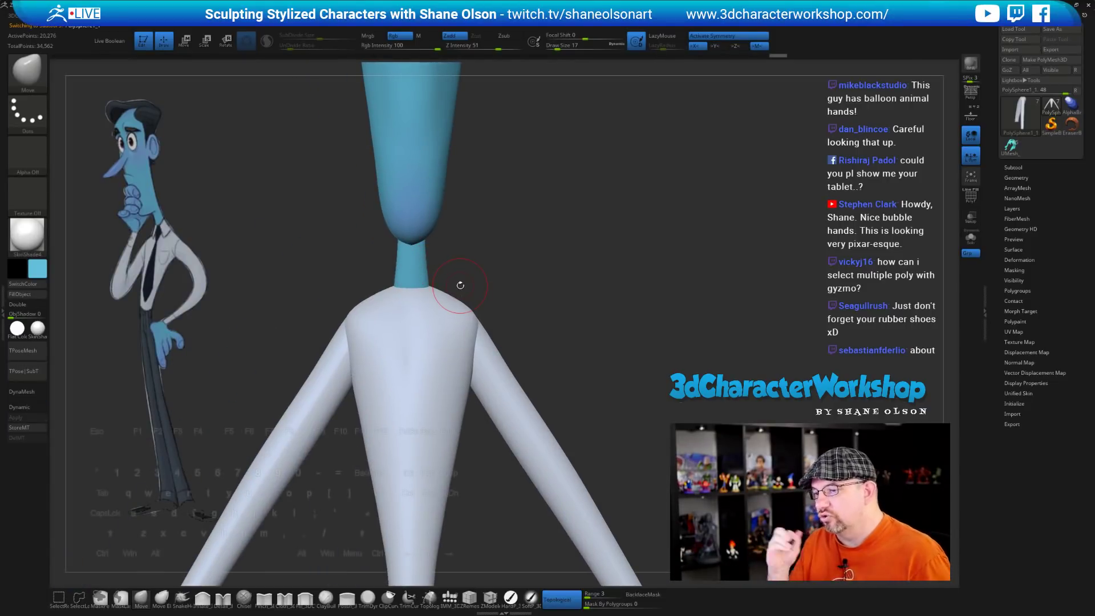
pyautogui.moveTo(565, 276)
pyautogui.keyDown('alt'); pyautogui.mouseDown()
pyautogui.moveTo(571, 302)
pyautogui.moveTo(526, 307)
pyautogui.moveTo(562, 326)
pyautogui.moveTo(599, 325)
pyautogui.moveTo(542, 264)
pyautogui.moveTo(560, 312)
pyautogui.moveTo(605, 298)
pyautogui.mouseUp(); pyautogui.keyUp('alt')
pyautogui.hotkey('shift', 'f')
pyautogui.press('s')
pyautogui.click(582, 293)
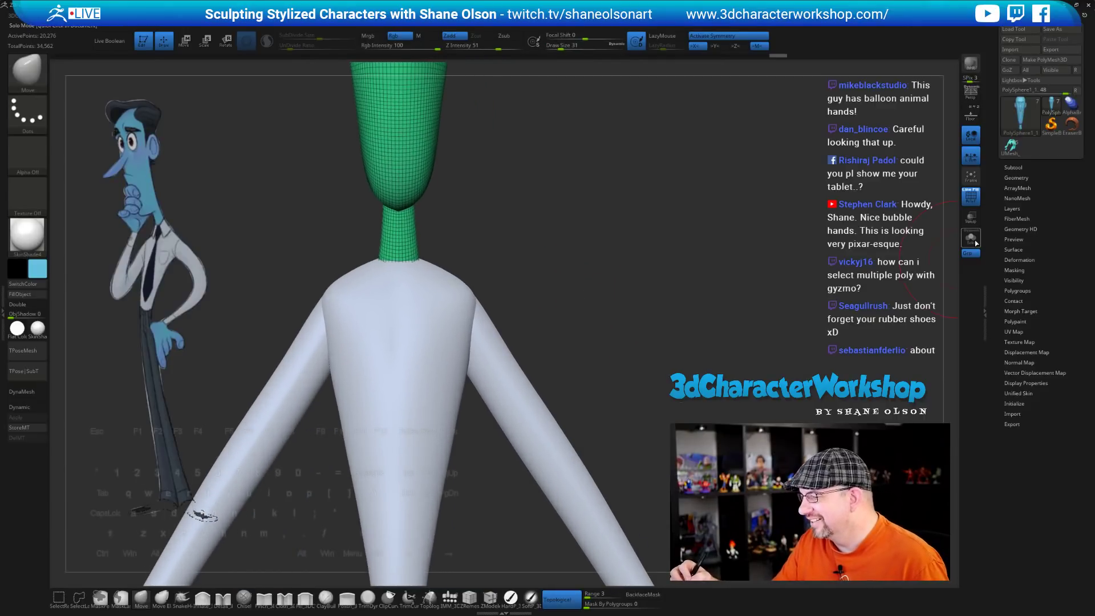
pyautogui.click(973, 240)
pyautogui.moveTo(560, 271)
pyautogui.keyDown('alt'); pyautogui.mouseDown()
pyautogui.moveTo(498, 325)
pyautogui.moveTo(446, 337)
pyautogui.moveTo(425, 322)
pyautogui.mouseUp(); pyautogui.keyUp('alt')
pyautogui.press('s')
pyautogui.click(507, 418)
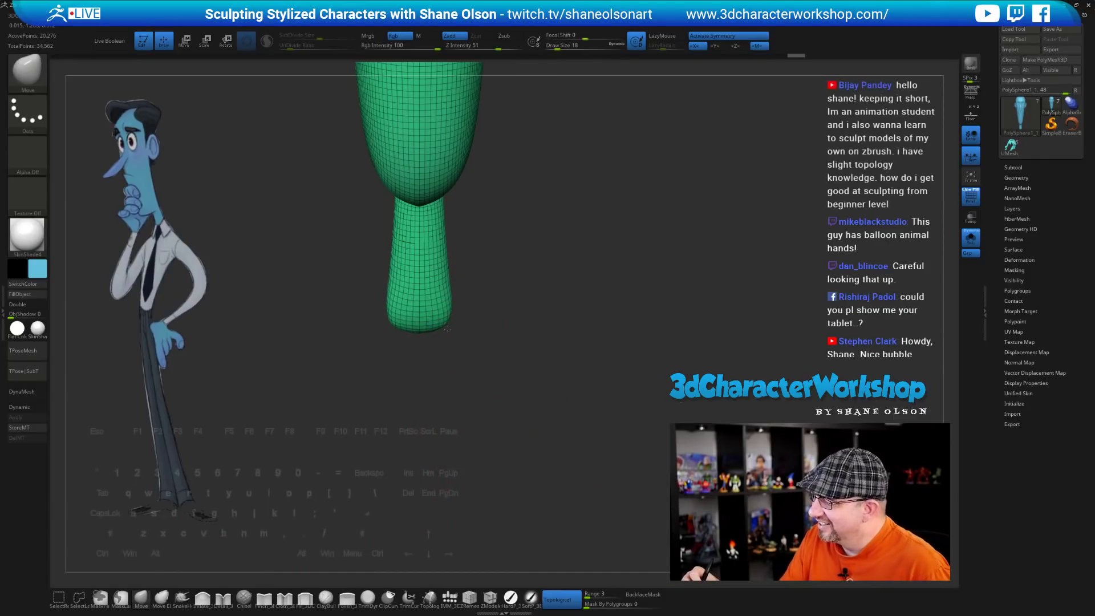
# Reshape the base of the neck from the side with the Move brush, enlarging the draw size to 25
pyautogui.moveTo(508, 354)
pyautogui.mouseDown()
pyautogui.moveTo(493, 313)
pyautogui.moveTo(429, 331)
pyautogui.mouseUp()
pyautogui.moveTo(464, 372); pyautogui.dragTo(524, 371)
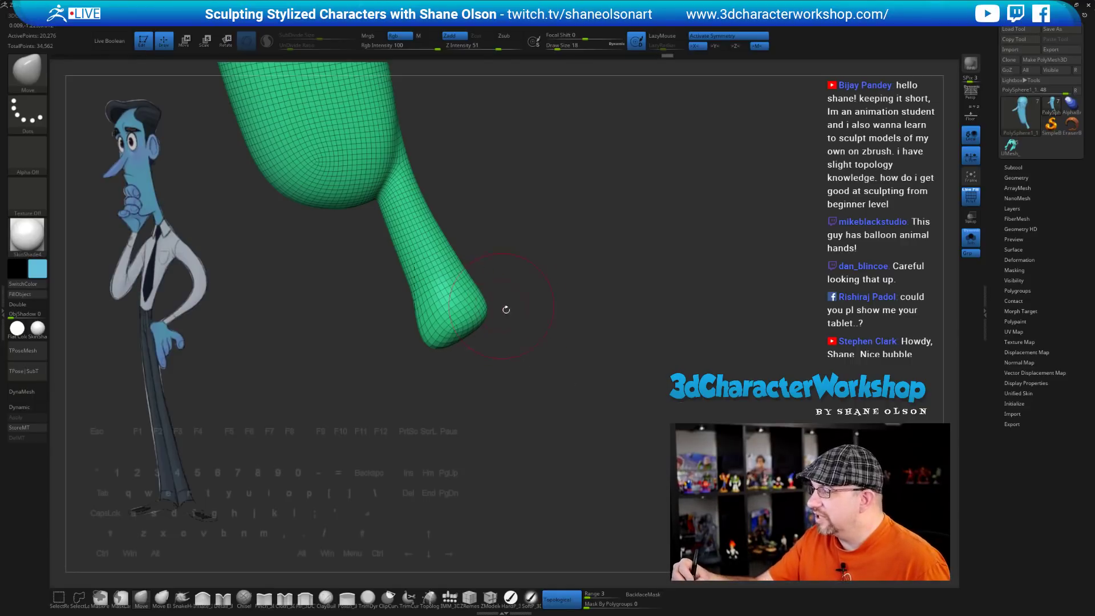
pyautogui.moveTo(505, 310); pyautogui.dragTo(540, 340)
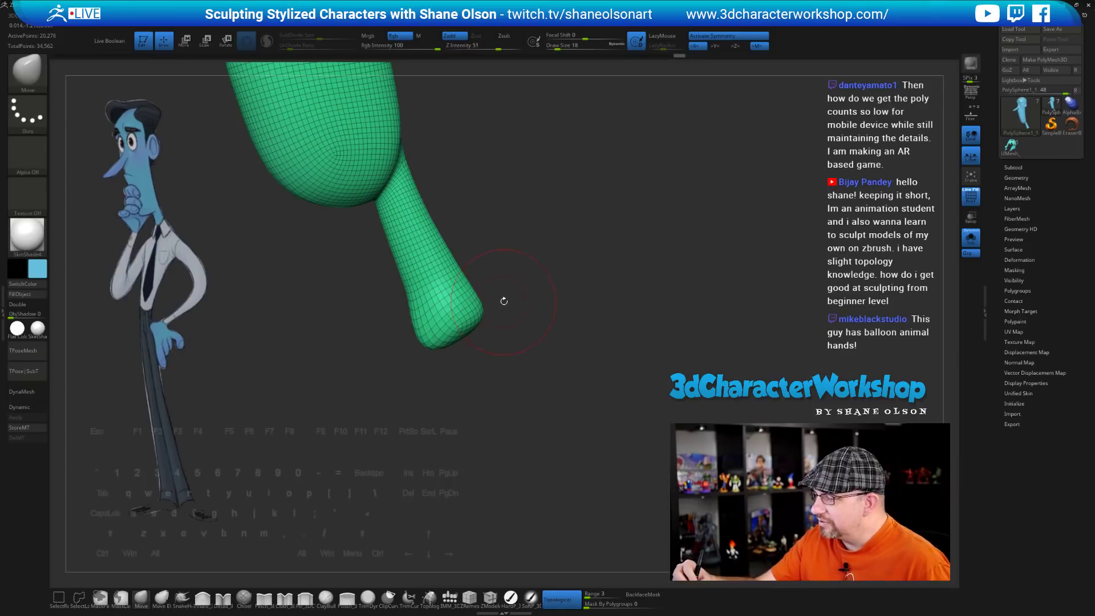
pyautogui.moveTo(512, 311)
pyautogui.mouseDown()
pyautogui.moveTo(511, 289)
pyautogui.moveTo(501, 328)
pyautogui.moveTo(464, 340)
pyautogui.moveTo(484, 371)
pyautogui.mouseUp()
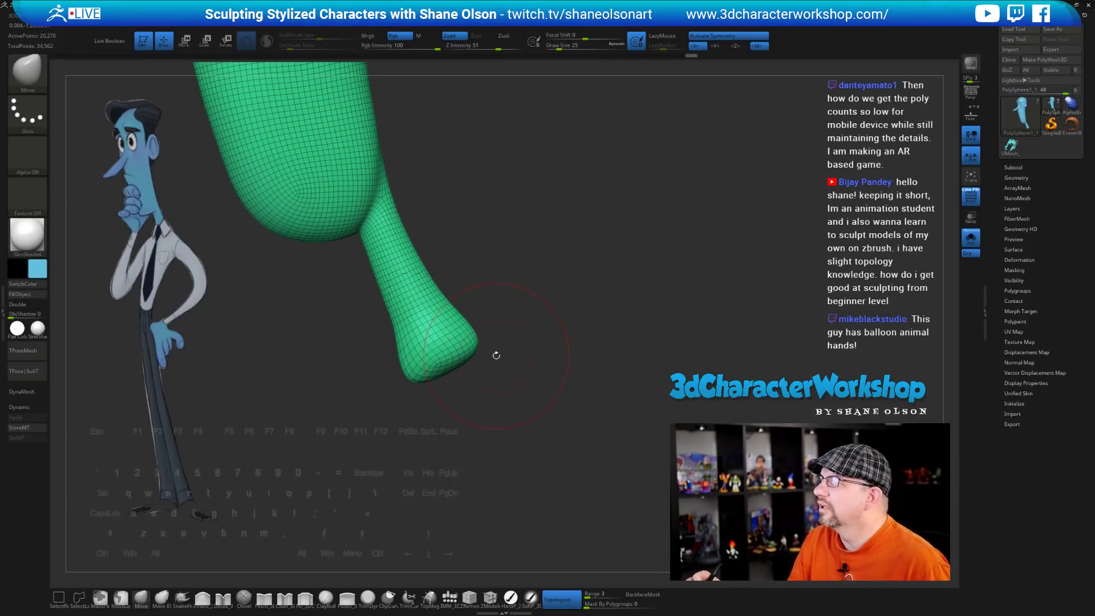
pyautogui.moveTo(511, 318); pyautogui.dragTo(535, 318)
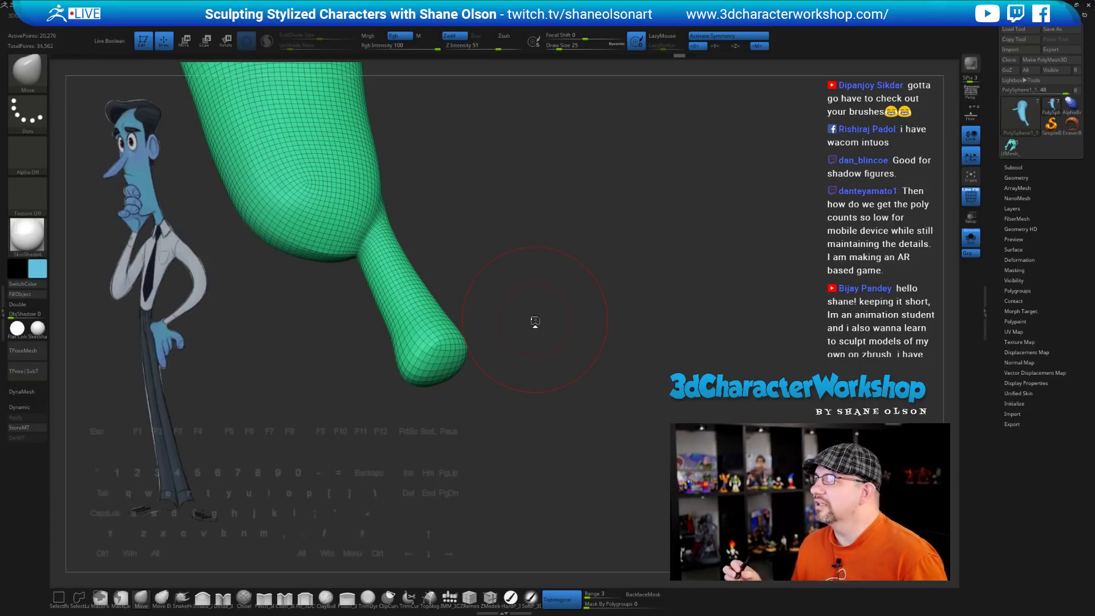
pyautogui.moveTo(425, 388); pyautogui.dragTo(522, 406)
pyautogui.moveTo(405, 330); pyautogui.dragTo(402, 320)
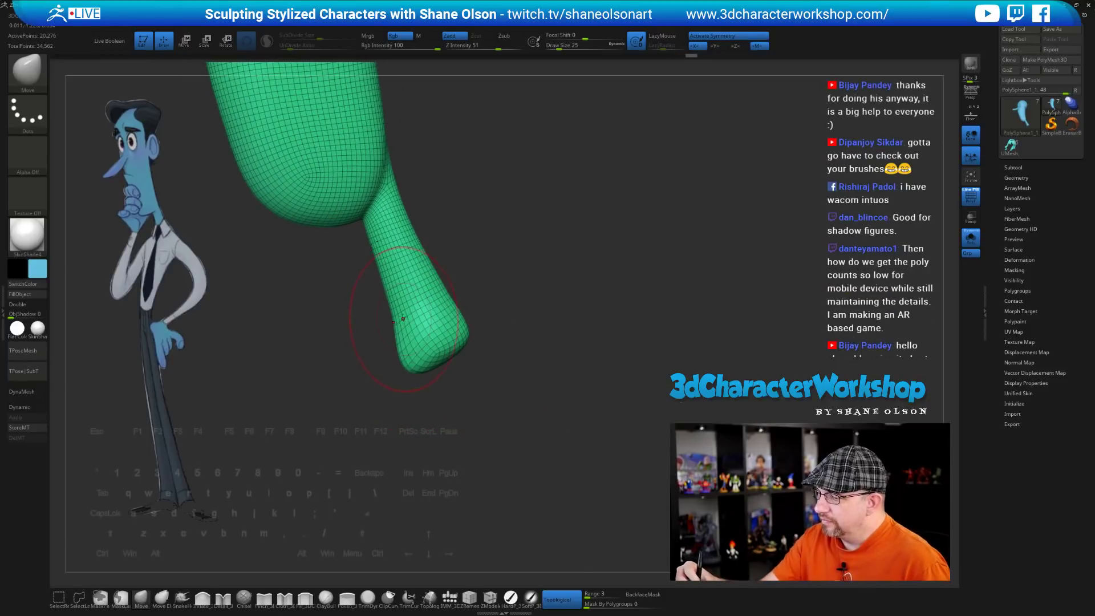
# Snap to the front view and adjust the width of the neck's lower end with a smaller Move brush
pyautogui.moveTo(455, 404)
pyautogui.keyDown('shift'); pyautogui.mouseDown()
pyautogui.moveTo(464, 397)
pyautogui.moveTo(463, 410)
pyautogui.mouseUp(); pyautogui.keyUp('shift')
pyautogui.press('s')
pyautogui.click(463, 409)
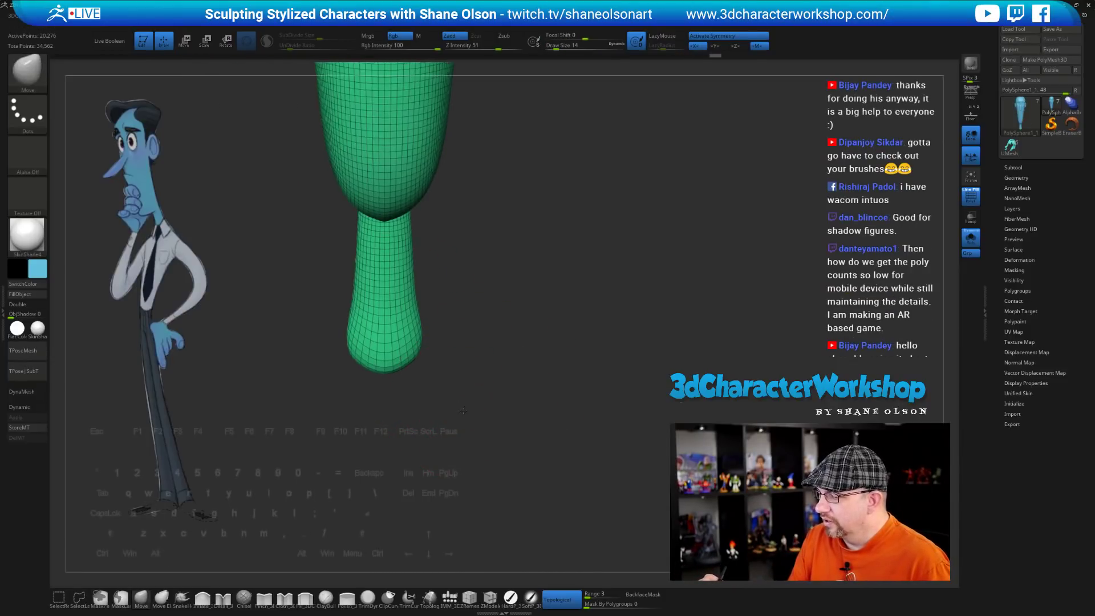
pyautogui.press('s')
pyautogui.click(465, 408)
pyautogui.moveTo(425, 372); pyautogui.dragTo(420, 371)
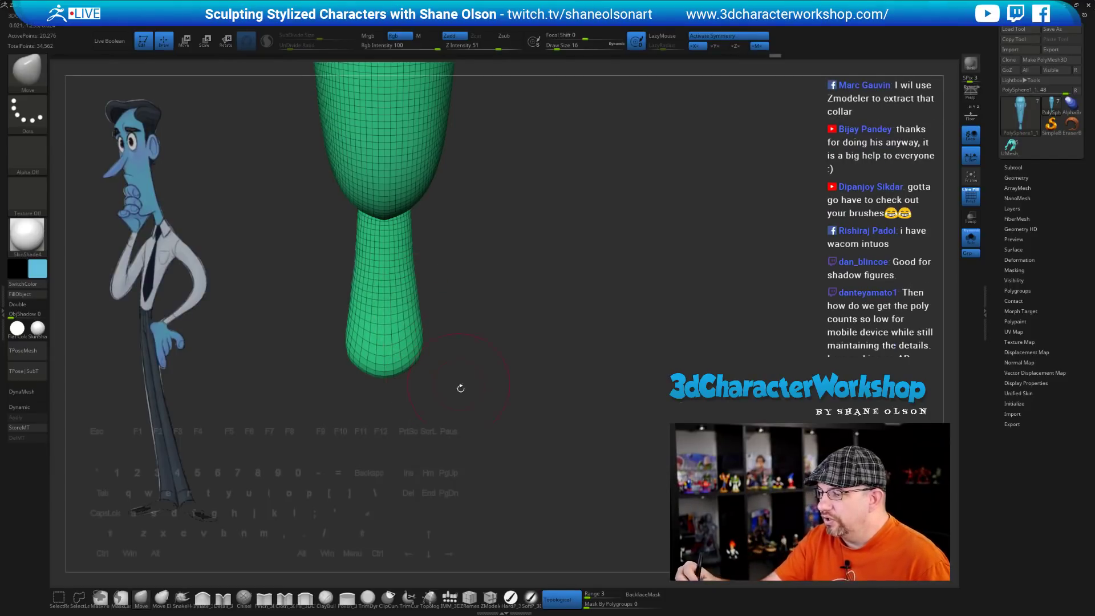
# Refine the back and side contours of the neck with the Move brush at draw sizes 23, 11, and 35
pyautogui.press('s')
pyautogui.moveTo(442, 376)
pyautogui.mouseDown()
pyautogui.moveTo(415, 365)
pyautogui.moveTo(399, 382)
pyautogui.moveTo(467, 392)
pyautogui.moveTo(487, 369)
pyautogui.moveTo(490, 407)
pyautogui.moveTo(350, 318)
pyautogui.mouseUp()
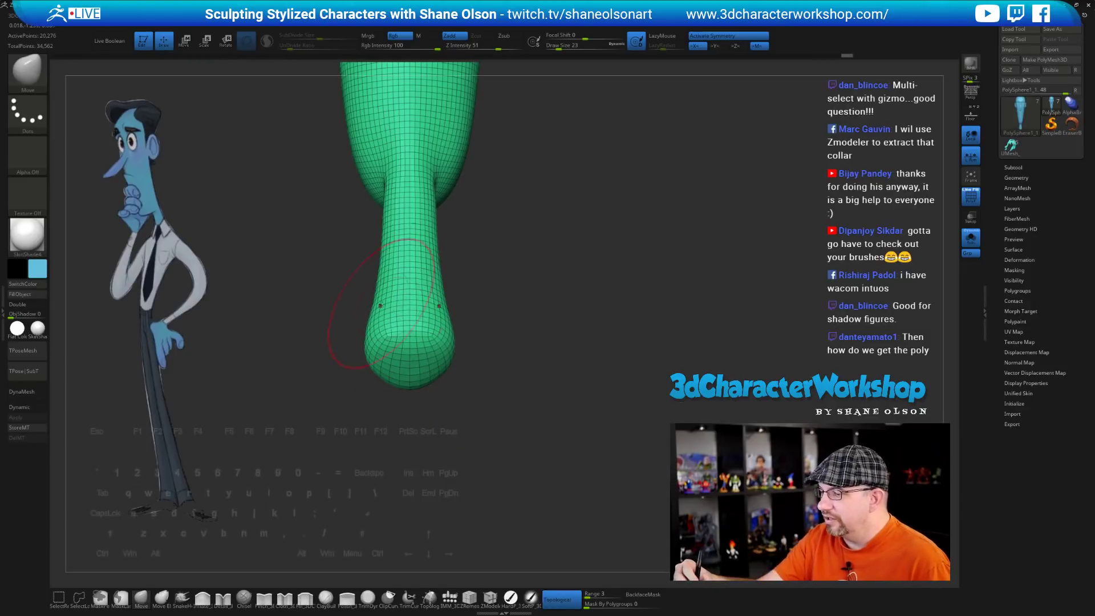
pyautogui.moveTo(487, 393)
pyautogui.mouseDown()
pyautogui.moveTo(542, 428)
pyautogui.moveTo(542, 382)
pyautogui.mouseUp()
pyautogui.press('s')
pyautogui.moveTo(450, 254); pyautogui.dragTo(446, 254)
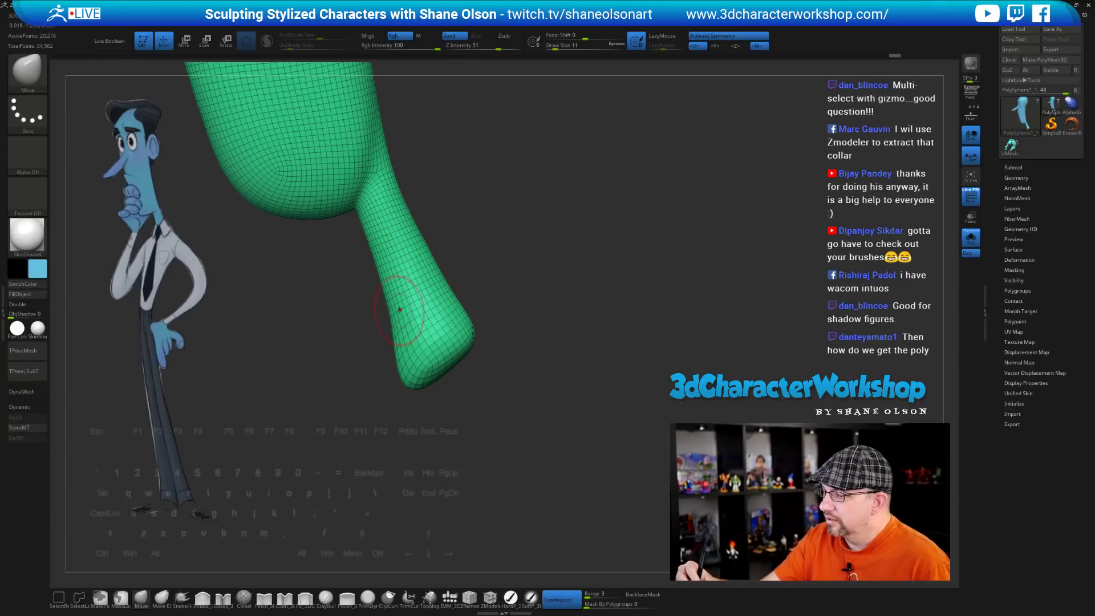
pyautogui.keyDown('shift'); pyautogui.moveTo(503, 280); pyautogui.dragTo(504, 284); pyautogui.keyUp('shift')
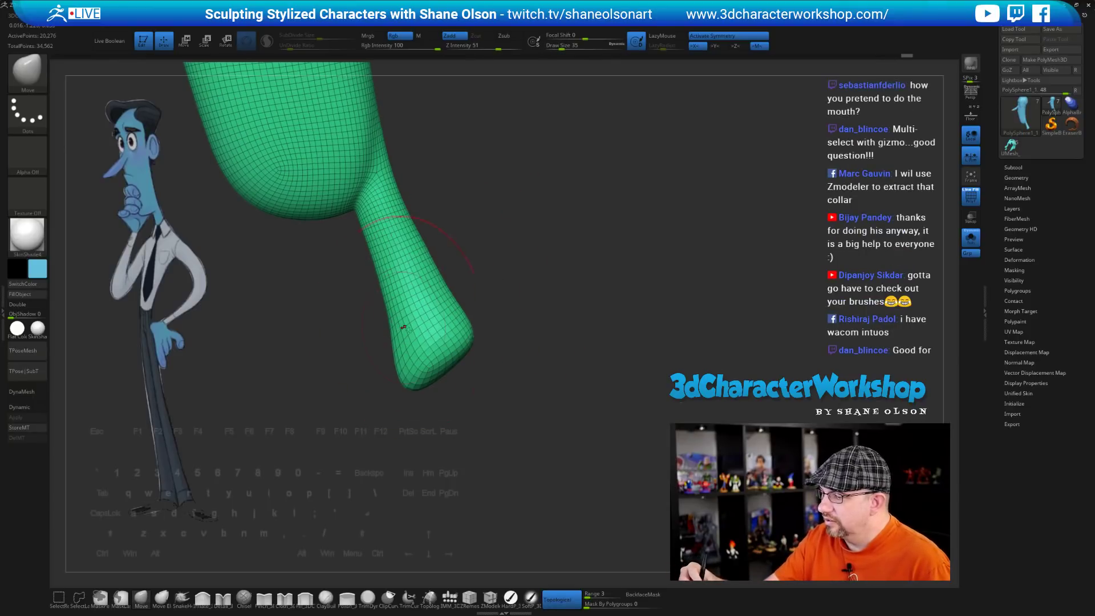
pyautogui.moveTo(502, 409); pyautogui.dragTo(562, 398)
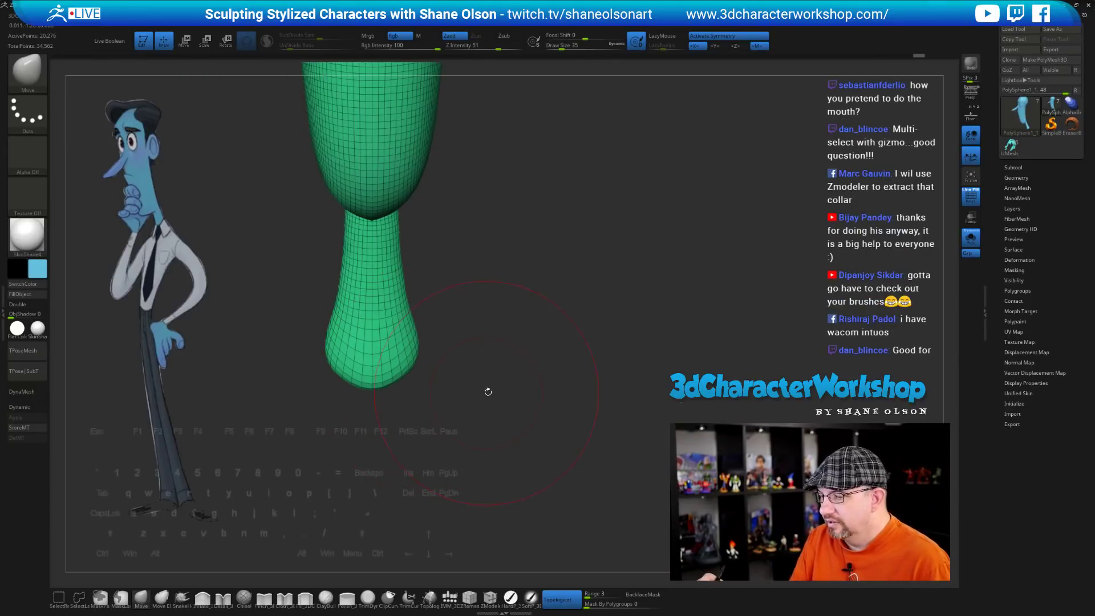
# Show all the subtools again and flare the neck where it meets the shirt, using draw size 22
pyautogui.click(971, 238)
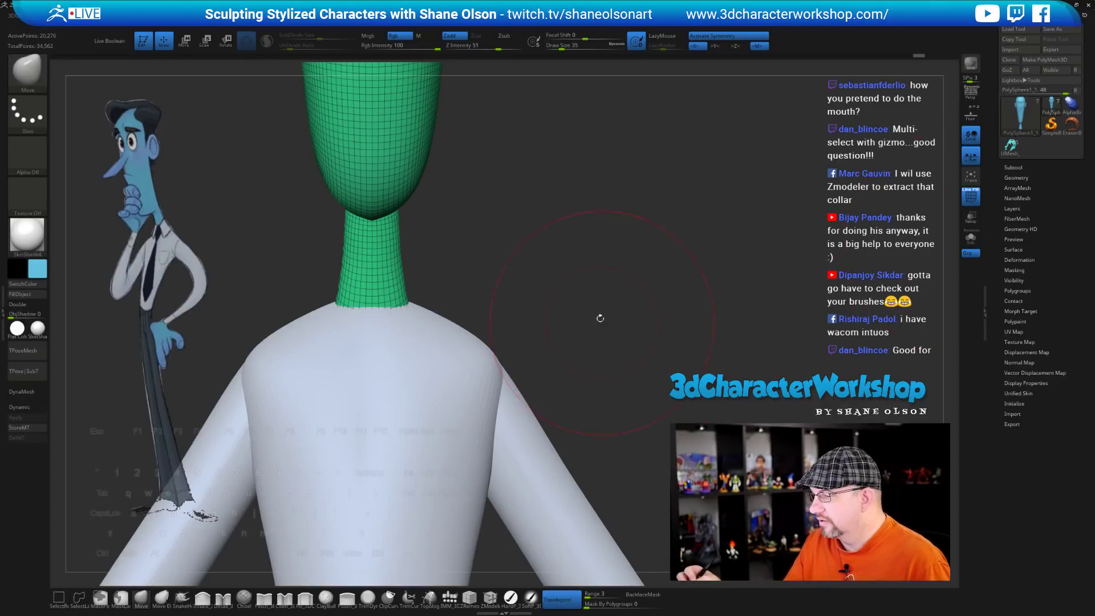
pyautogui.keyDown('alt'); pyautogui.moveTo(600, 318); pyautogui.dragTo(608, 311); pyautogui.keyUp('alt')
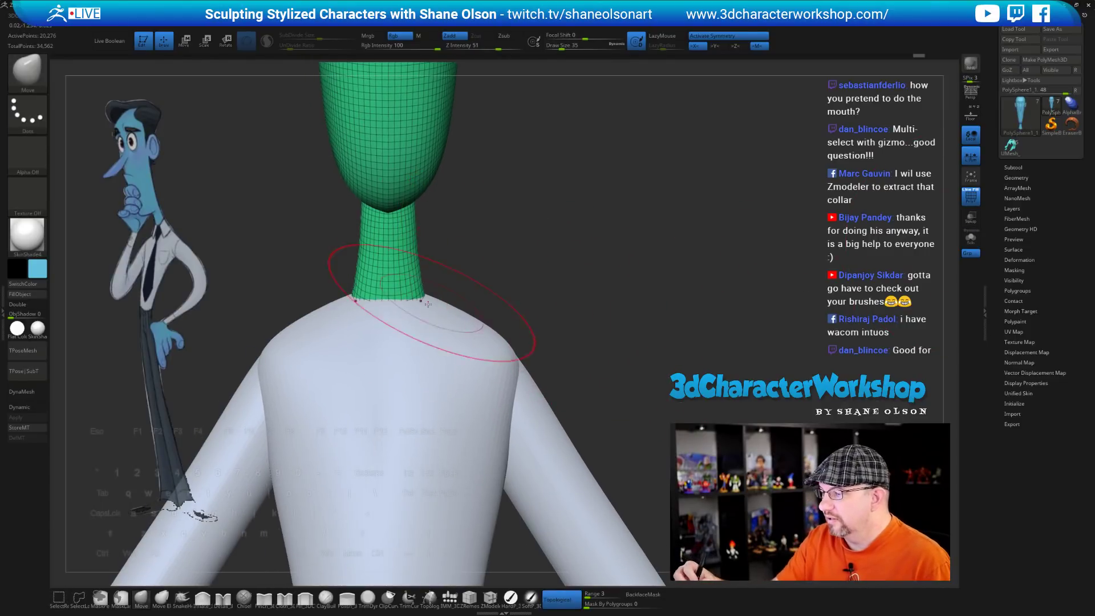
pyautogui.press('s')
pyautogui.moveTo(434, 311); pyautogui.dragTo(429, 312)
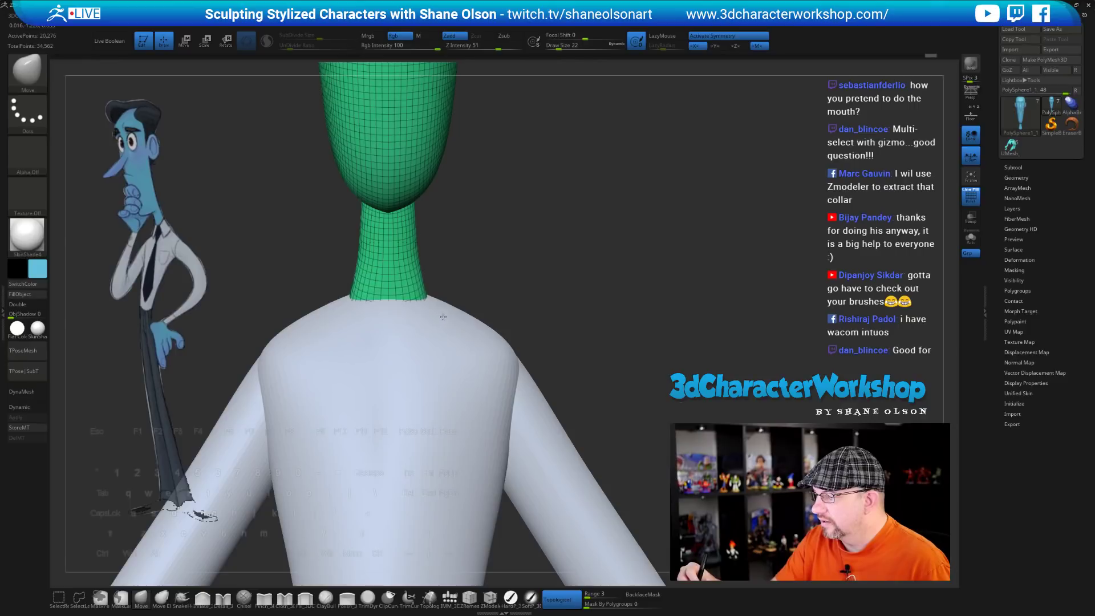
pyautogui.moveTo(489, 276)
pyautogui.mouseDown()
pyautogui.moveTo(550, 249)
pyautogui.moveTo(553, 214)
pyautogui.moveTo(552, 233)
pyautogui.mouseUp()
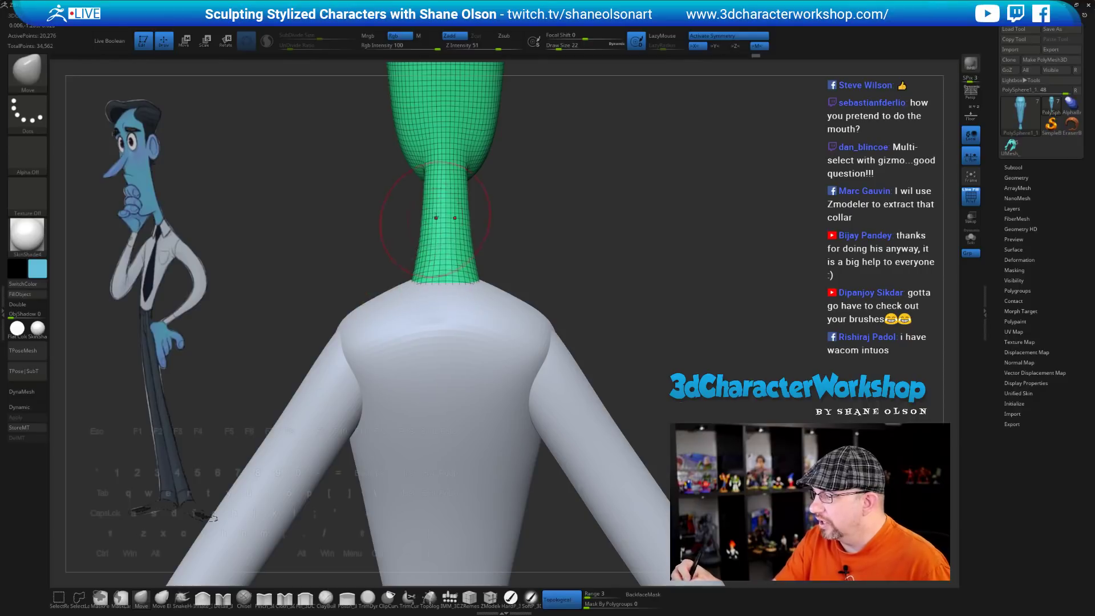
pyautogui.moveTo(580, 281); pyautogui.dragTo(604, 257)
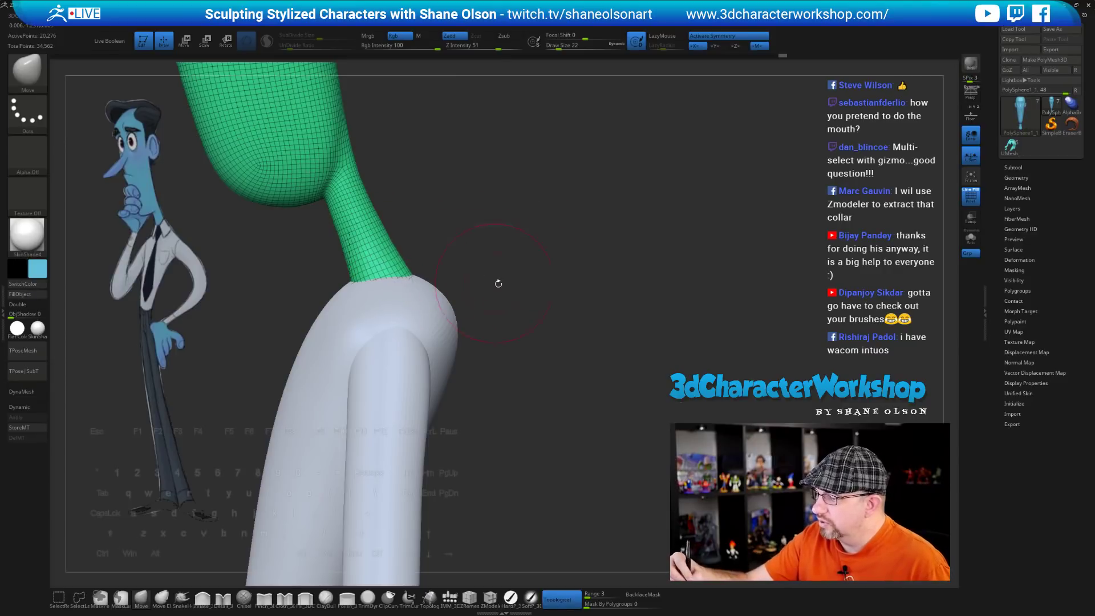
pyautogui.moveTo(499, 282)
pyautogui.mouseDown()
pyautogui.moveTo(494, 261)
pyautogui.moveTo(491, 349)
pyautogui.mouseUp()
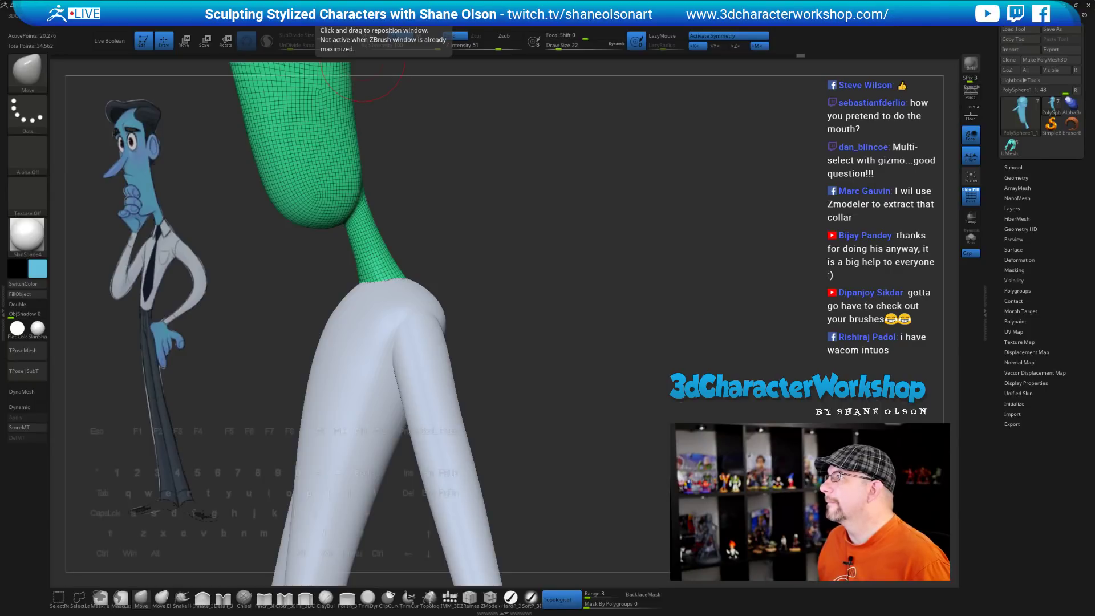
# Switch to the web browser and open the host's page from the Pixologic ZBrushLIVE presenters list
pyautogui.moveTo(1083, 0); pyautogui.dragTo(695, 79)
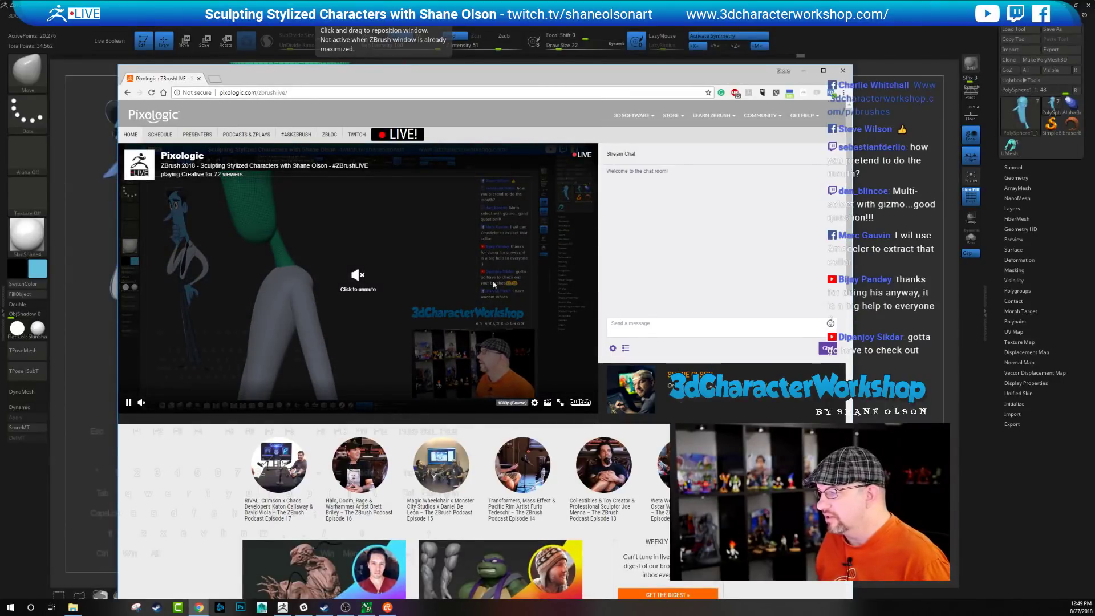
pyautogui.moveTo(546, 78); pyautogui.dragTo(552, 66)
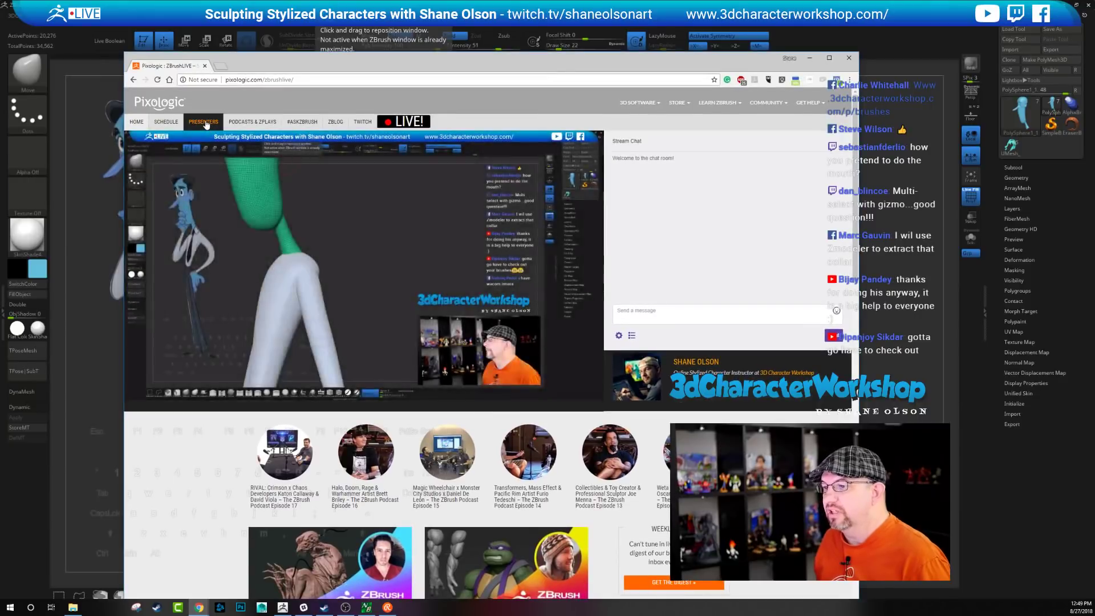
pyautogui.click(203, 122)
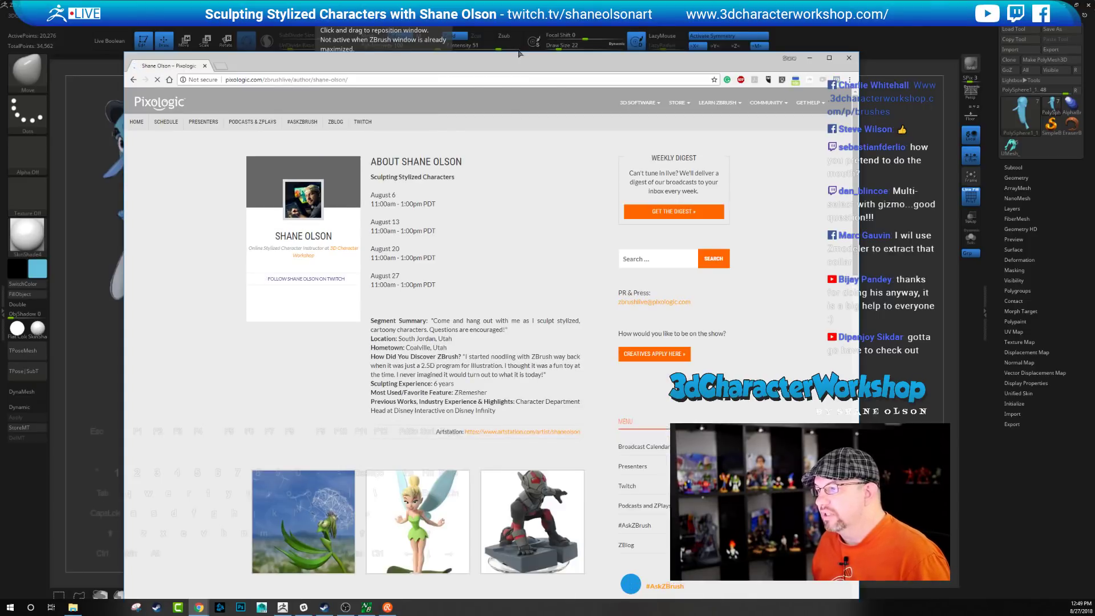
pyautogui.moveTo(515, 56); pyautogui.dragTo(502, 29)
# Look through the presenter page's profile and its list of featured ZBrushLIVE episode posts
pyautogui.scroll(-3, 446, 311)
pyautogui.scroll(-5, 445, 311)
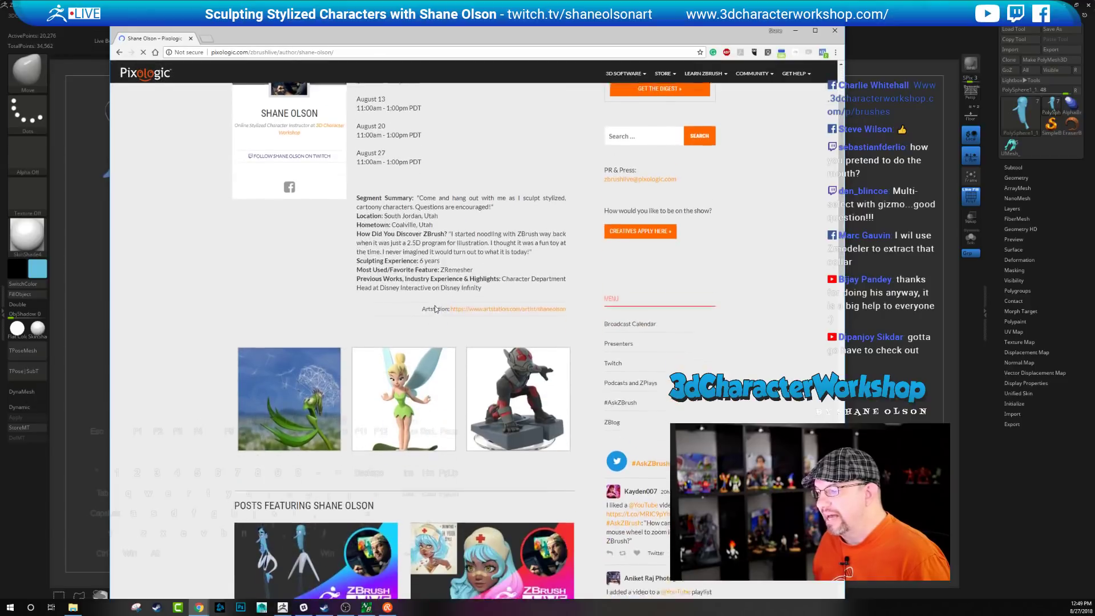
pyautogui.scroll(-2, 344, 323)
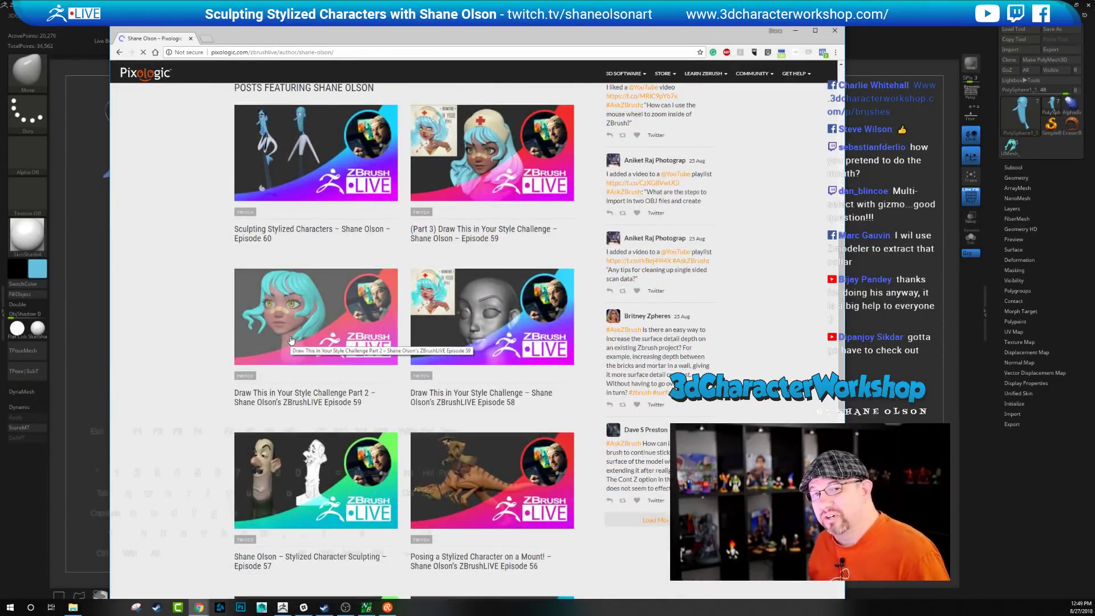
pyautogui.scroll(-1, 188, 314)
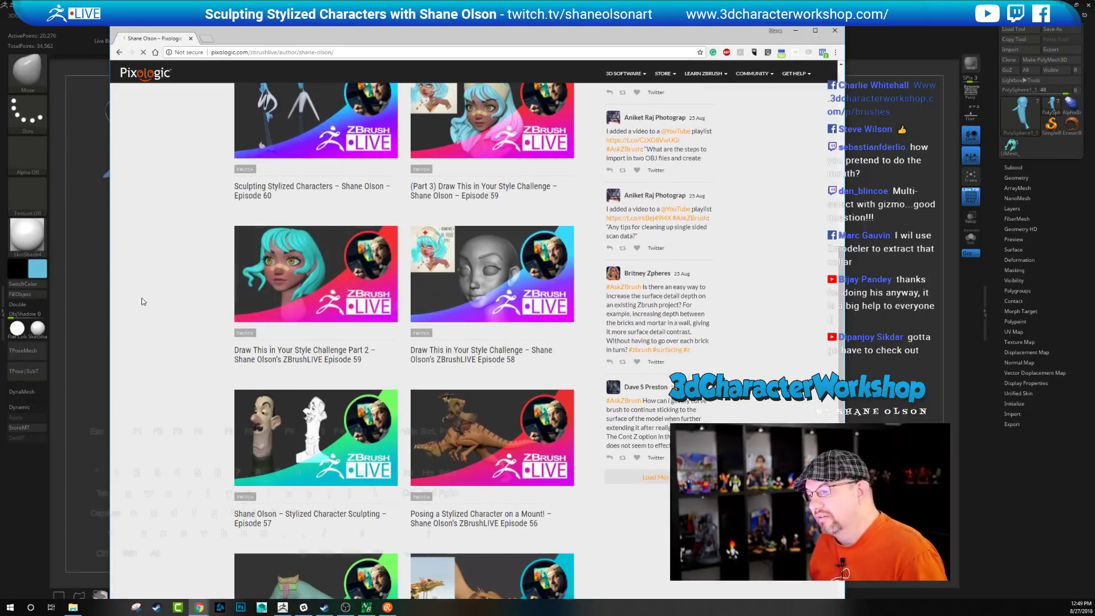
pyautogui.scroll(-3, 143, 301)
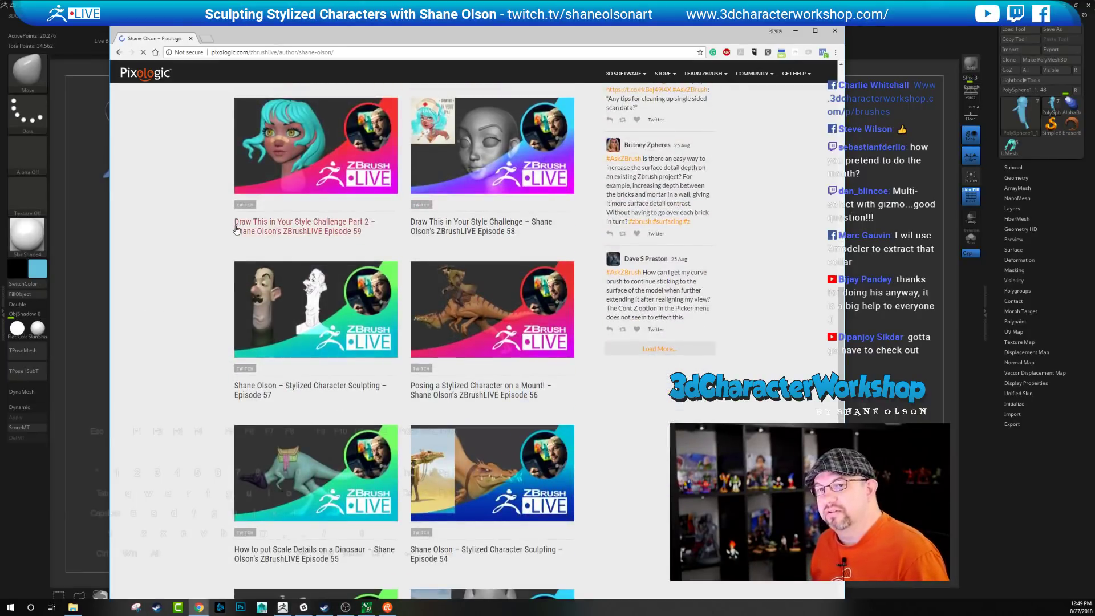
# Look through the remaining episode posts down to the page numbers, and close the page to return to ZBrush
pyautogui.scroll(-10, 391, 310)
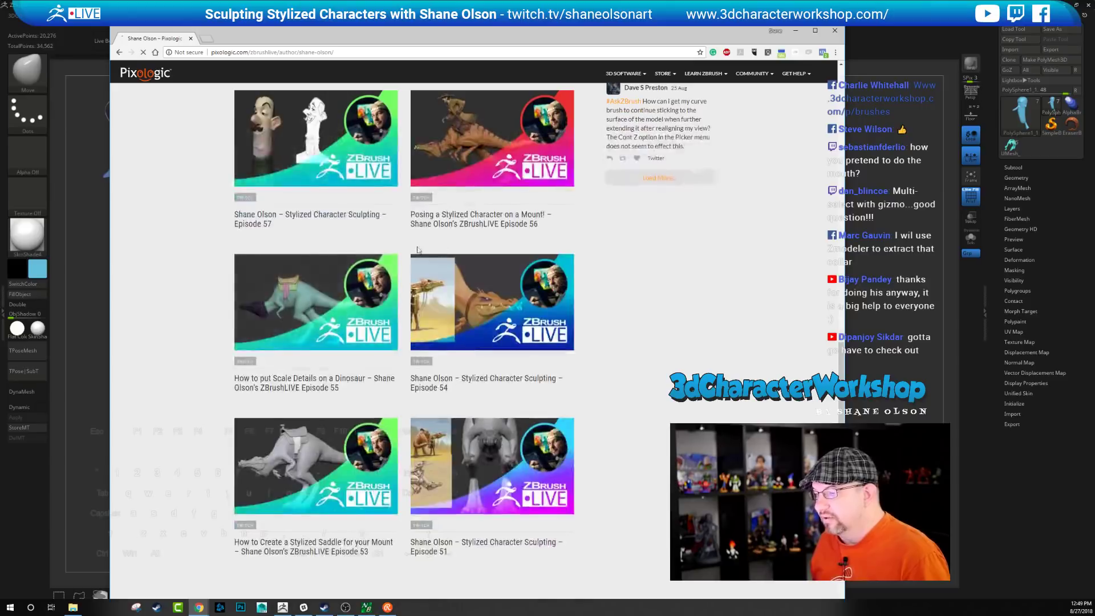
pyautogui.scroll(3, 388, 399)
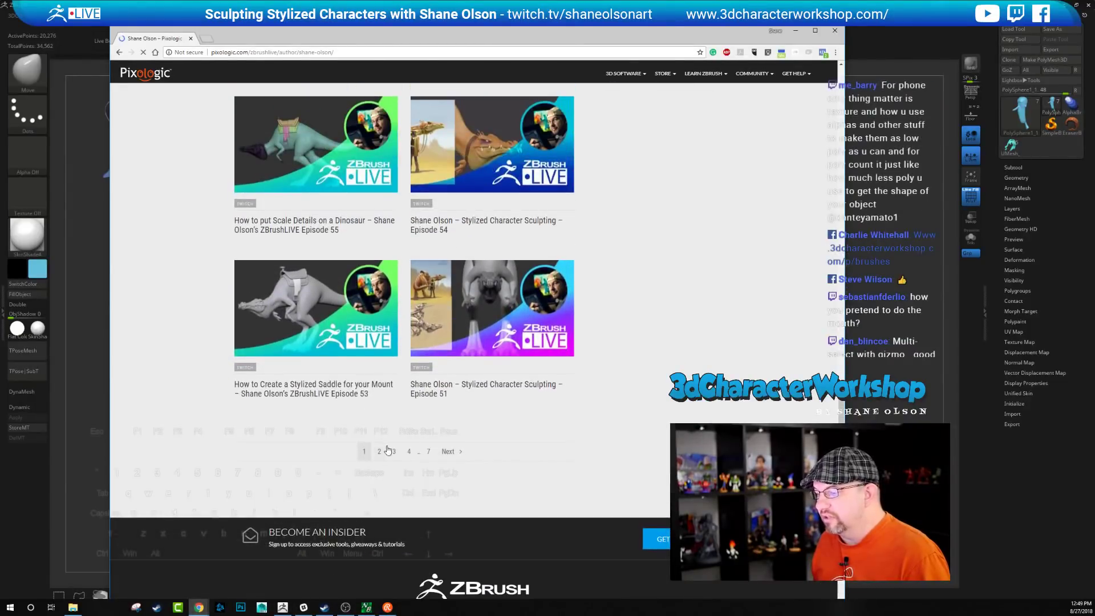
pyautogui.click(191, 39)
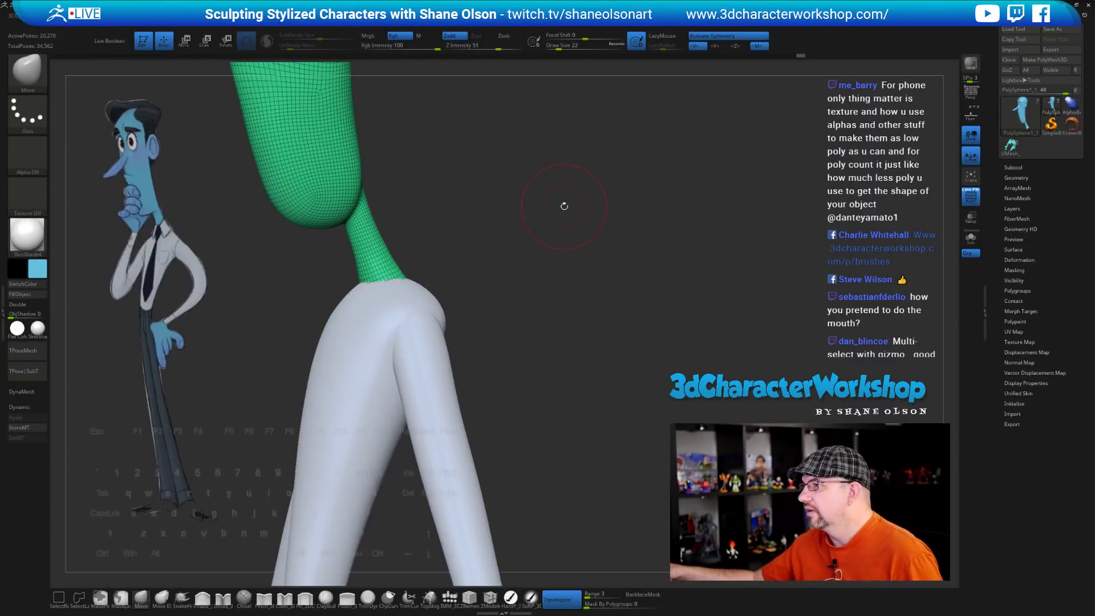
# Select the shirt subtool and reshape its upper back with the Move brush at draw size 37
pyautogui.moveTo(563, 320)
pyautogui.mouseDown()
pyautogui.moveTo(448, 278)
pyautogui.moveTo(463, 278)
pyautogui.mouseUp()
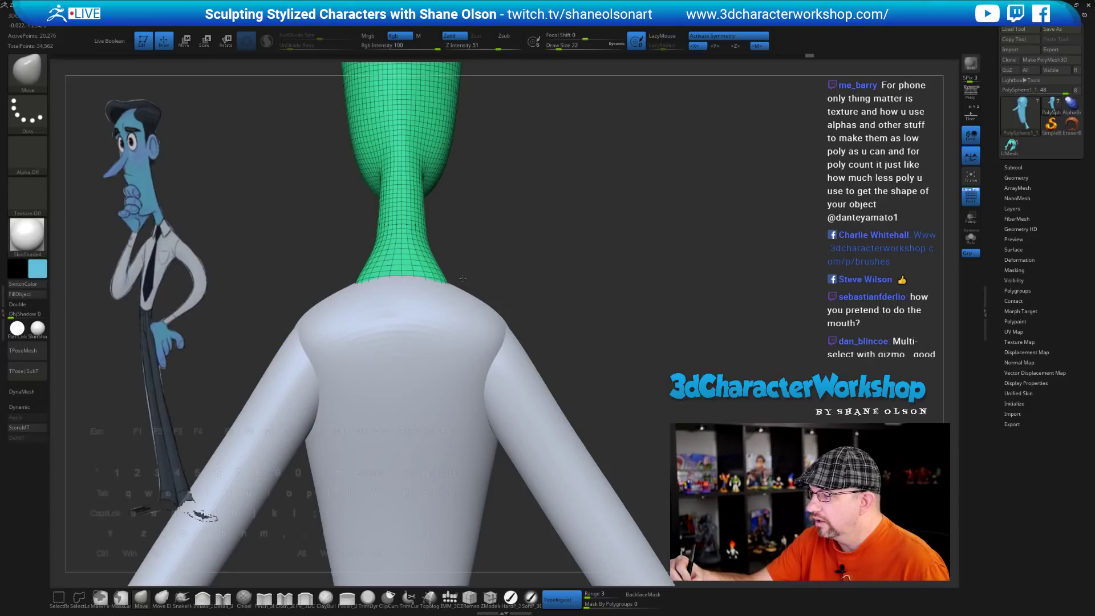
pyautogui.moveTo(549, 267)
pyautogui.mouseDown()
pyautogui.moveTo(535, 264)
pyautogui.moveTo(559, 264)
pyautogui.moveTo(542, 267)
pyautogui.mouseUp()
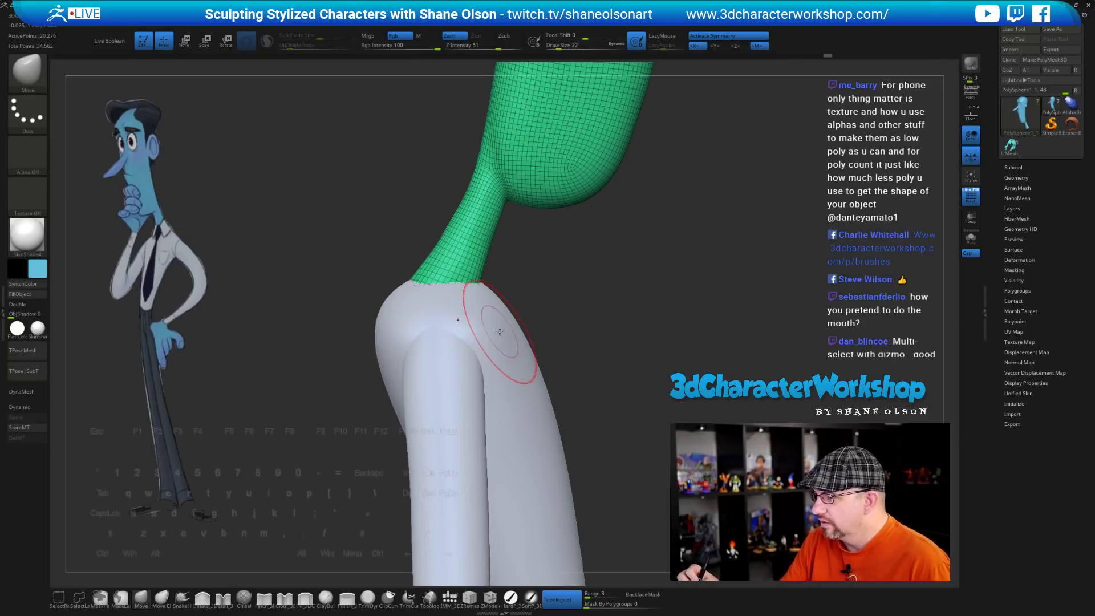
pyautogui.keyDown('alt'); pyautogui.click(517, 357); pyautogui.keyUp('alt')
pyautogui.press('s')
pyautogui.moveTo(383, 283)
pyautogui.mouseDown()
pyautogui.moveTo(393, 282)
pyautogui.moveTo(393, 300)
pyautogui.mouseUp()
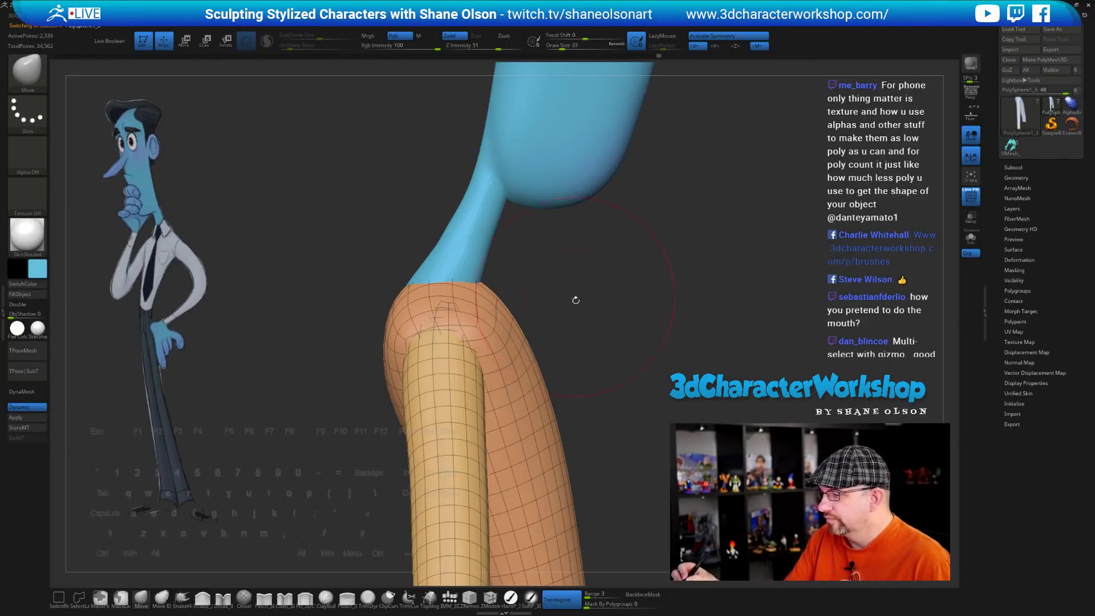
pyautogui.moveTo(576, 300); pyautogui.dragTo(344, 343)
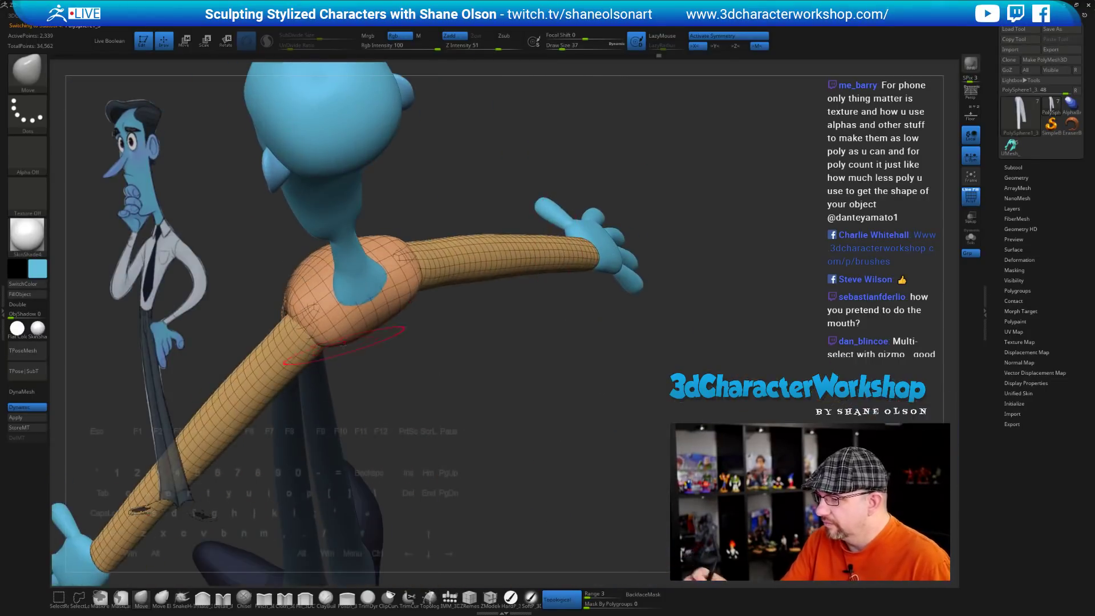
pyautogui.moveTo(472, 392)
pyautogui.mouseDown()
pyautogui.moveTo(513, 307)
pyautogui.moveTo(516, 317)
pyautogui.moveTo(509, 254)
pyautogui.moveTo(533, 296)
pyautogui.moveTo(559, 286)
pyautogui.moveTo(570, 313)
pyautogui.moveTo(457, 254)
pyautogui.mouseUp()
pyautogui.moveTo(403, 220); pyautogui.dragTo(381, 251)
# Select the body subtool and smooth the side and back of the neck at draw size 18
pyautogui.press('[')
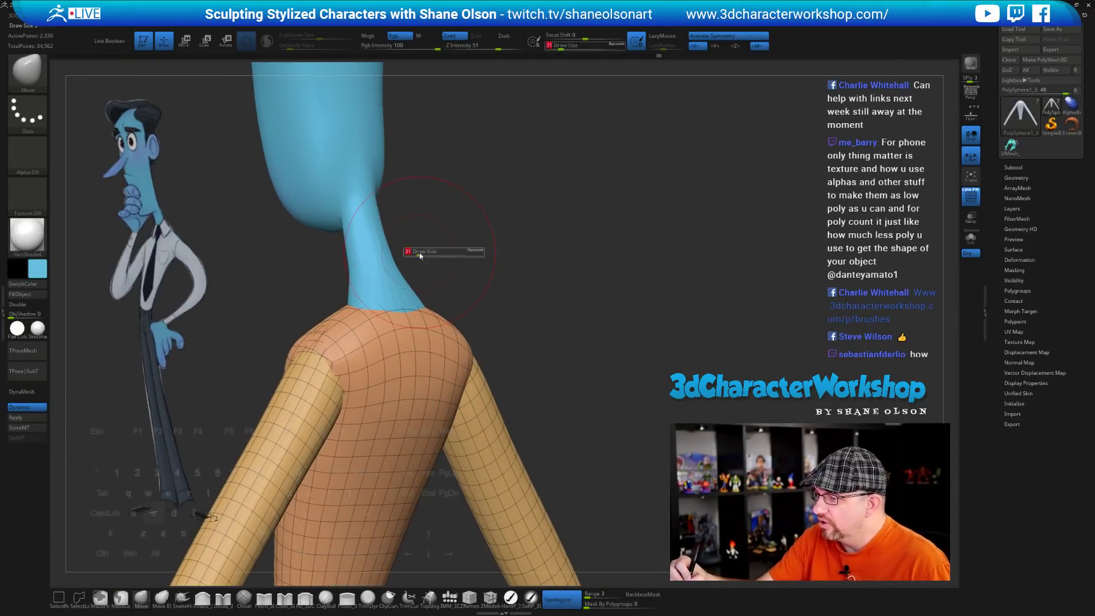
pyautogui.keyDown('alt'); pyautogui.click(378, 257); pyautogui.keyUp('alt')
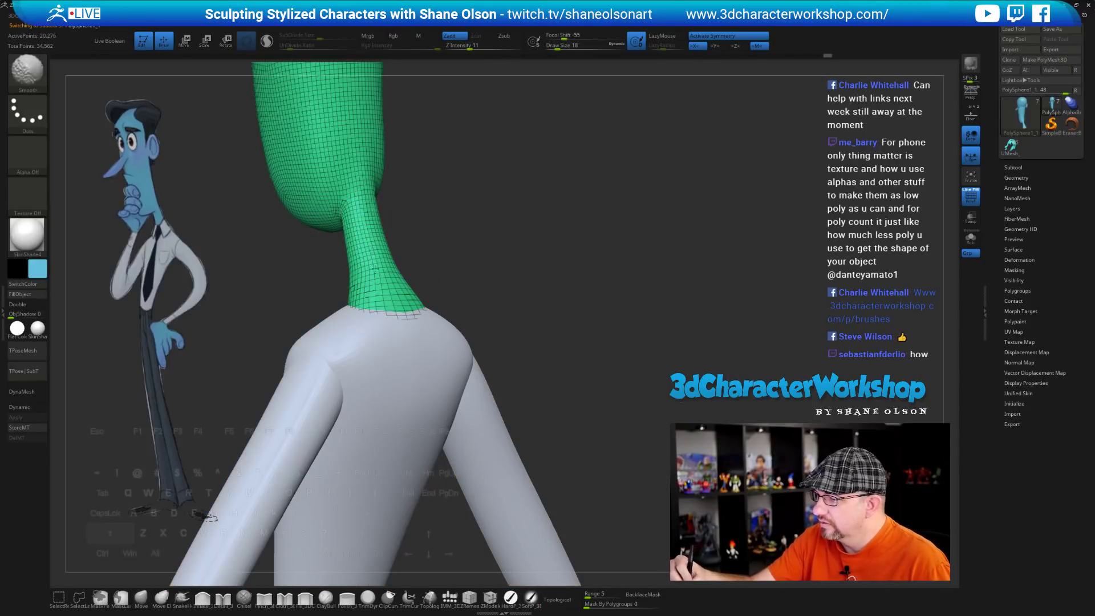
pyautogui.keyDown('shift'); pyautogui.moveTo(366, 245); pyautogui.dragTo(383, 261); pyautogui.keyUp('shift')
pyautogui.keyDown('shift'); pyautogui.moveTo(368, 197); pyautogui.dragTo(383, 256); pyautogui.keyUp('shift')
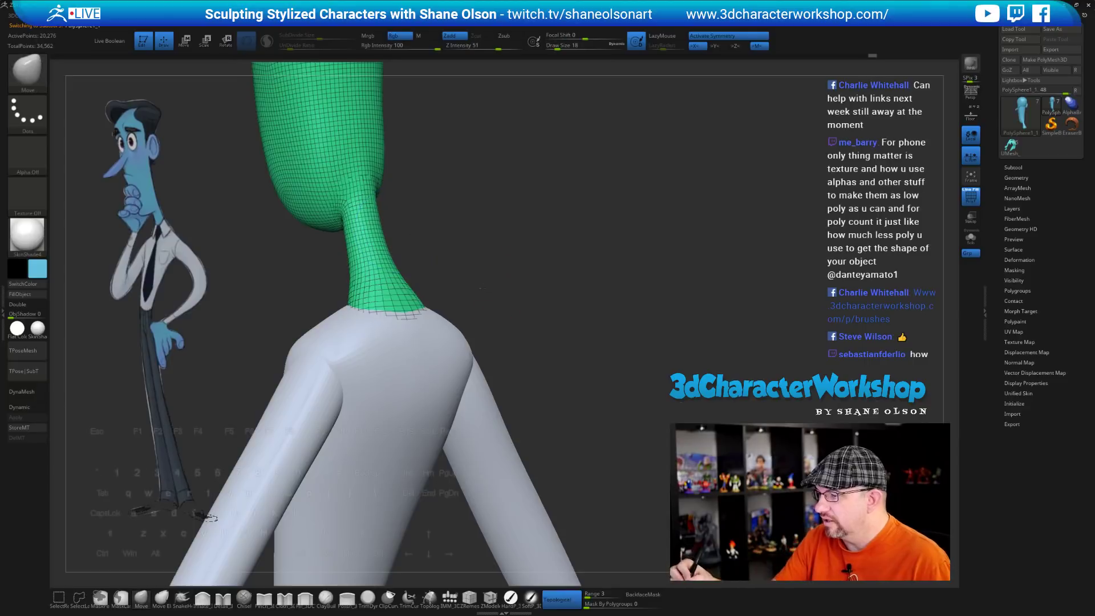
# Reduce the draw size to 9 and duplicate the body subtool to provide geometry for the collar
pyautogui.moveTo(448, 265)
pyautogui.mouseDown()
pyautogui.moveTo(509, 273)
pyautogui.moveTo(511, 298)
pyautogui.moveTo(541, 289)
pyautogui.mouseUp()
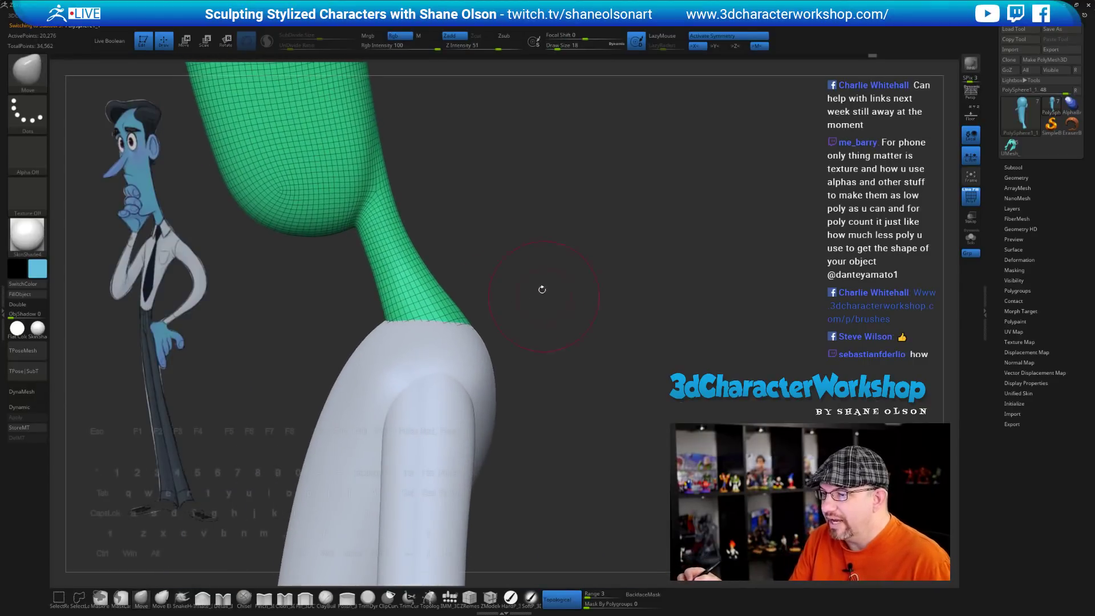
pyautogui.press('[')
pyautogui.press('[')
pyautogui.press('[')
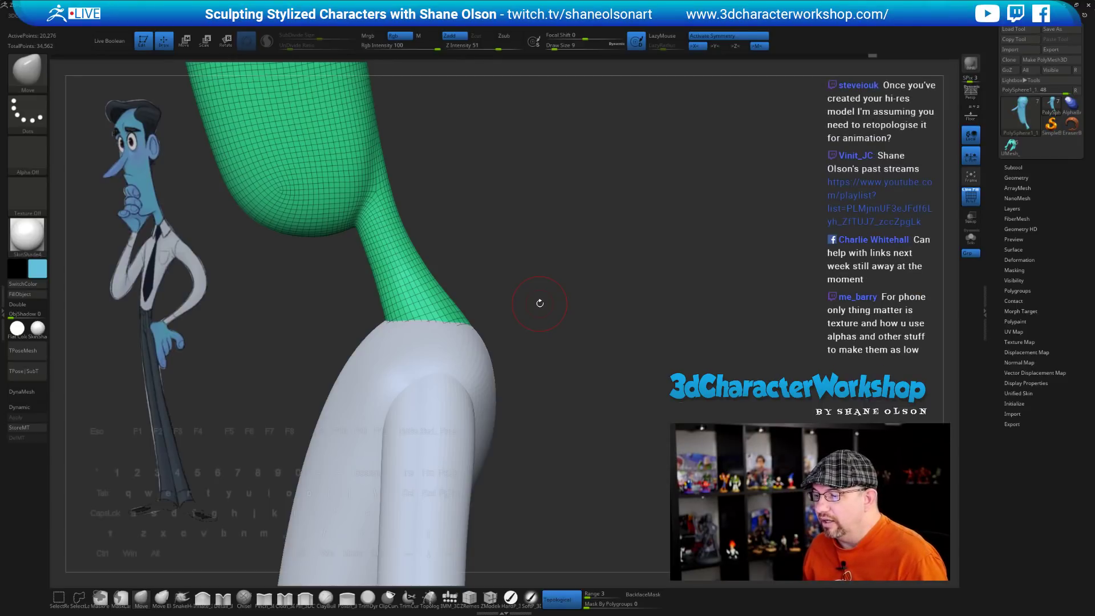
pyautogui.click(1013, 167)
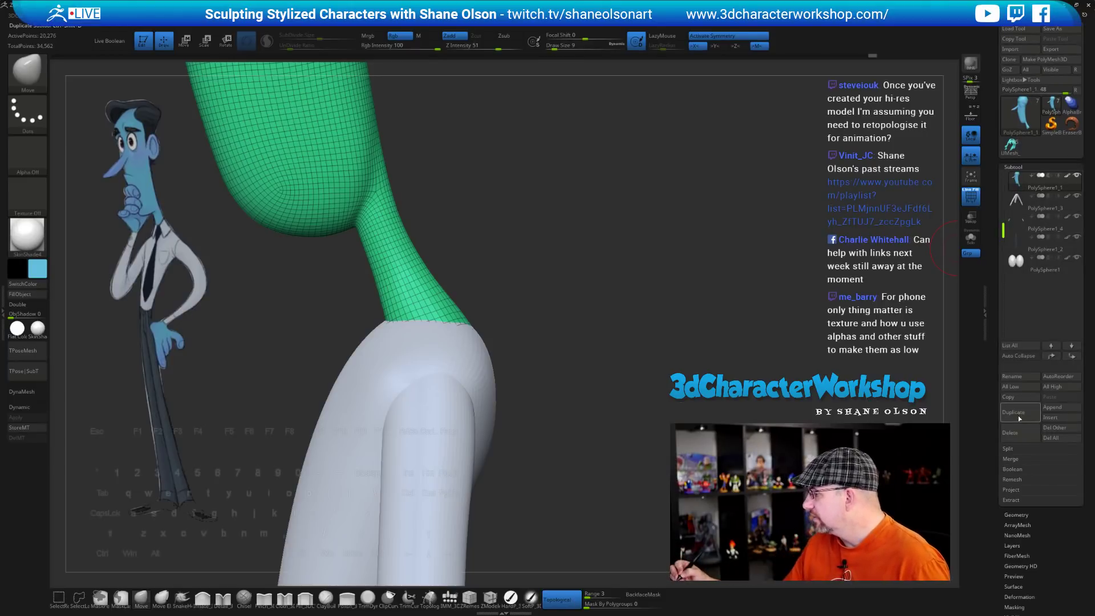
pyautogui.click(1013, 425)
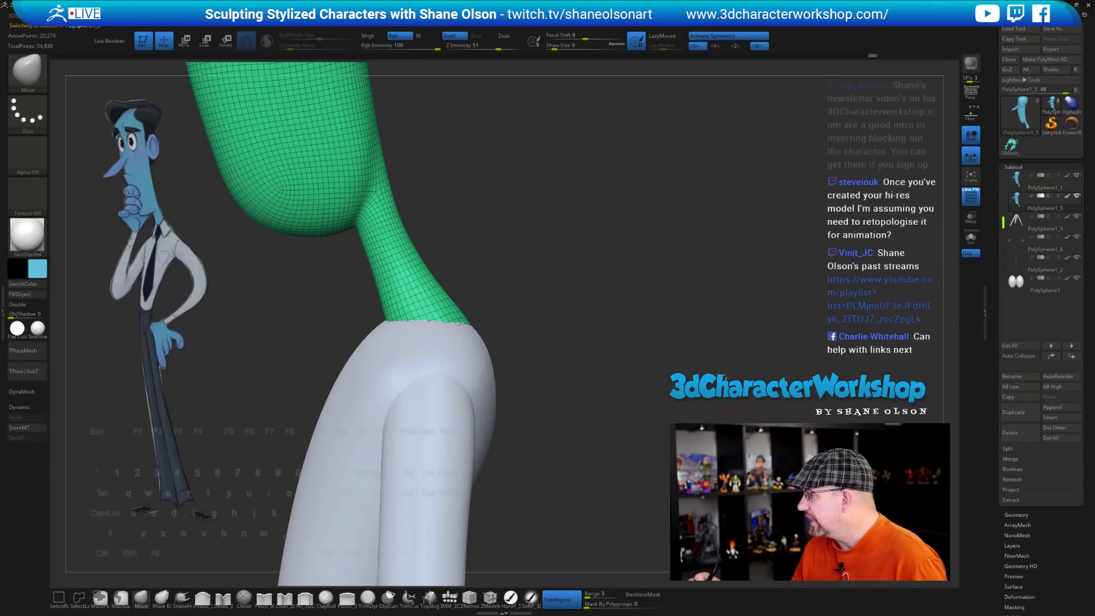
# Hide two edge loops around the duplicate's neck, one at mid-neck and one just above the shirt
pyautogui.keyDown('alt'); pyautogui.moveTo(635, 305); pyautogui.dragTo(644, 326); pyautogui.keyUp('alt')
pyautogui.click(970, 237)
pyautogui.moveTo(611, 286); pyautogui.dragTo(620, 318)
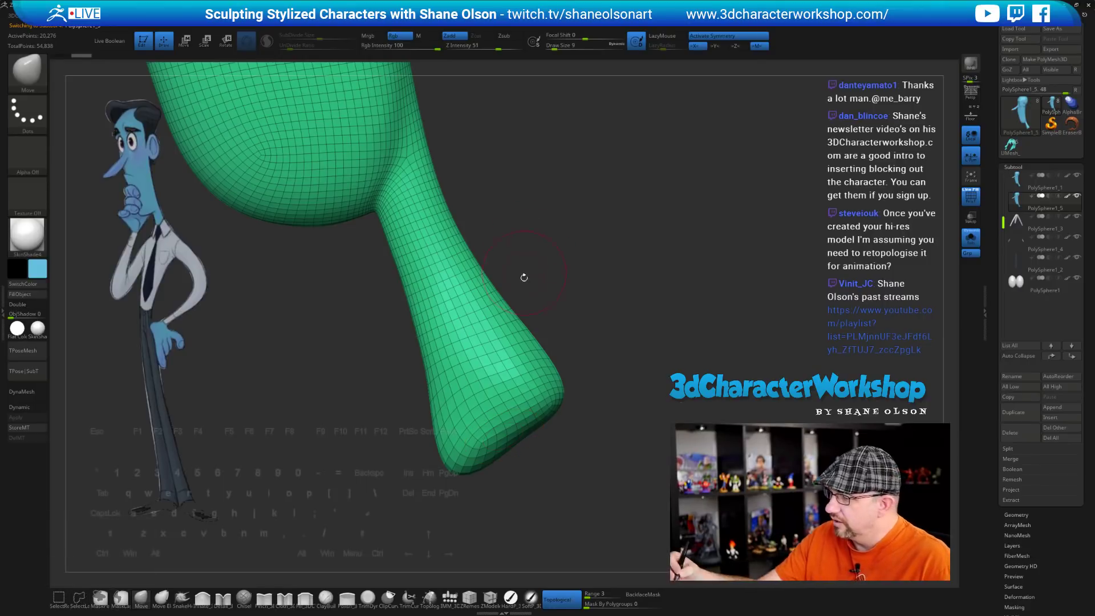
pyautogui.hotkey('ctrl', 'shift')
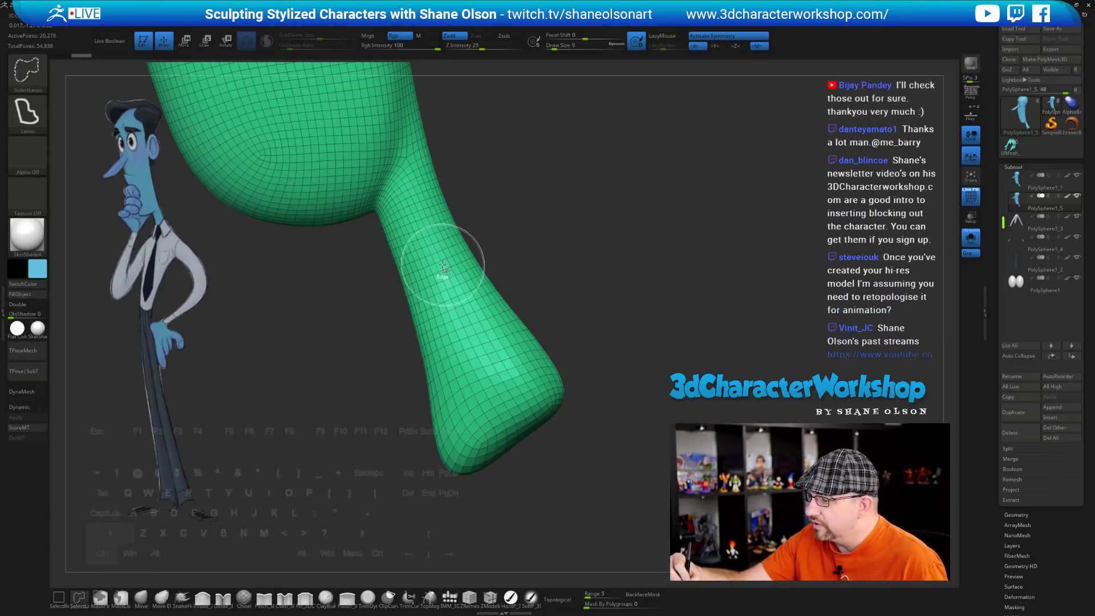
pyautogui.keyDown('alt'); pyautogui.moveTo(444, 264); pyautogui.dragTo(447, 275, button='right'); pyautogui.keyUp('alt')
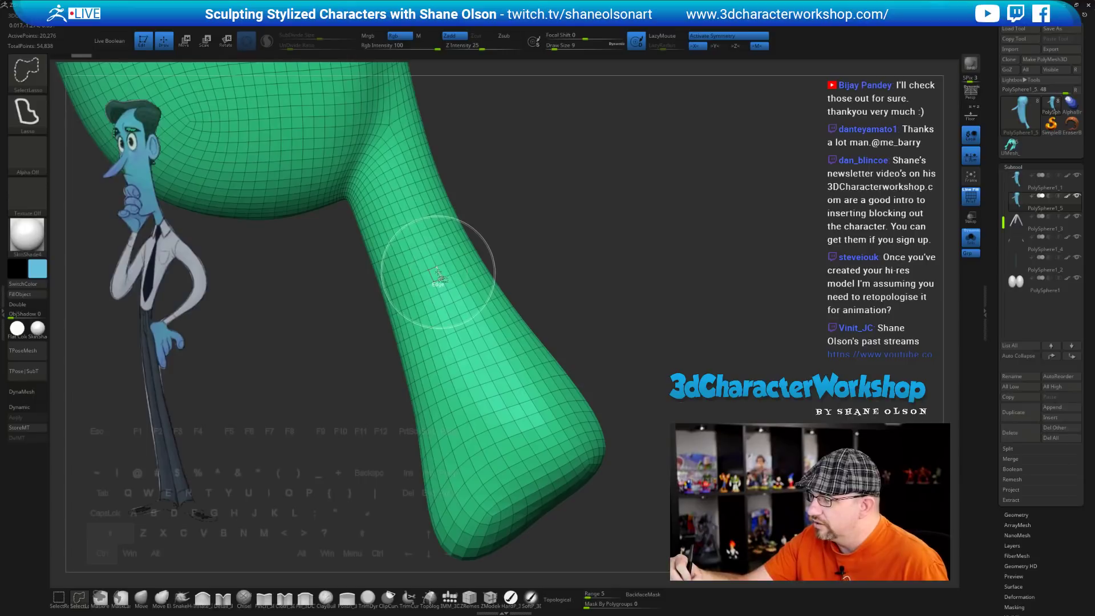
pyautogui.keyDown('ctrl'); pyautogui.keyDown('shift'); pyautogui.click(438, 273); pyautogui.keyUp('shift'); pyautogui.keyUp('ctrl')
pyautogui.moveTo(616, 279)
pyautogui.keyDown('alt'); pyautogui.mouseDown()
pyautogui.moveTo(623, 302)
pyautogui.moveTo(640, 302)
pyautogui.moveTo(628, 301)
pyautogui.mouseUp(); pyautogui.keyUp('alt')
pyautogui.keyDown('ctrl'); pyautogui.keyDown('shift'); pyautogui.click(648, 274); pyautogui.keyUp('shift'); pyautogui.keyUp('ctrl')
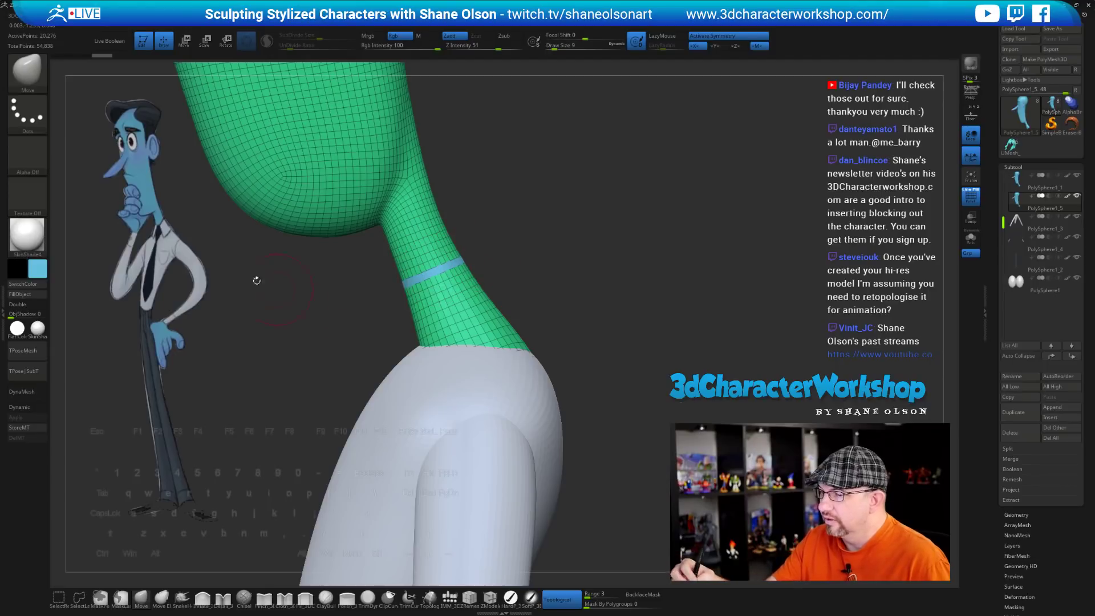
pyautogui.keyDown('alt'); pyautogui.moveTo(496, 269); pyautogui.dragTo(538, 296); pyautogui.keyUp('alt')
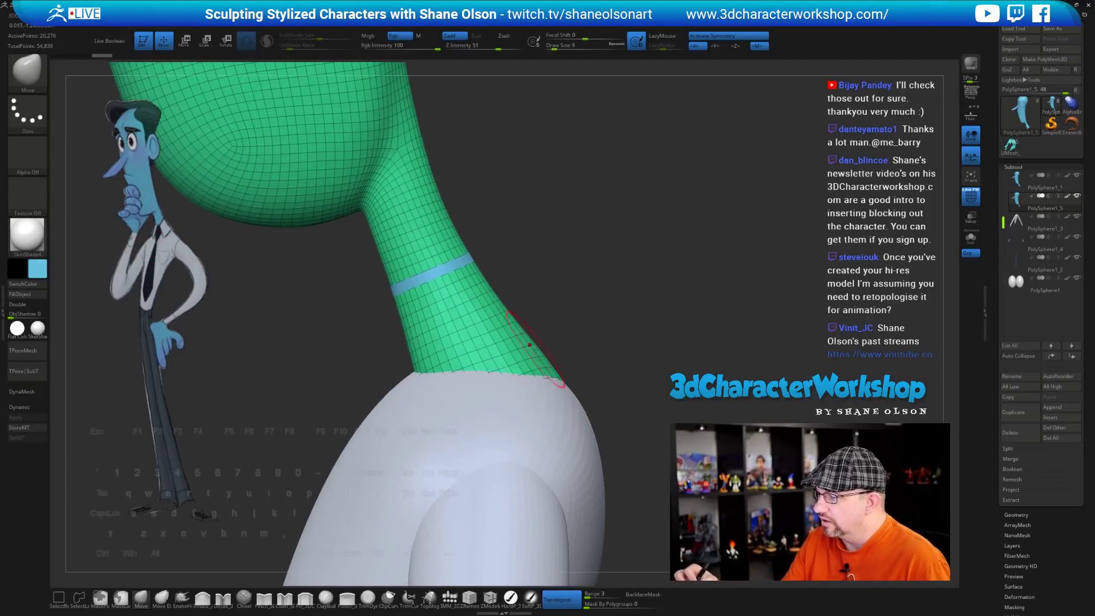
pyautogui.keyDown('ctrl'); pyautogui.keyDown('shift'); pyautogui.click(499, 363); pyautogui.keyUp('shift'); pyautogui.keyUp('ctrl')
# Split the duplicate into polygroups at the hidden neck loops with Auto Groups, and show the duplicate in solo mode
pyautogui.keyDown('alt'); pyautogui.moveTo(652, 357); pyautogui.dragTo(639, 332); pyautogui.keyUp('alt')
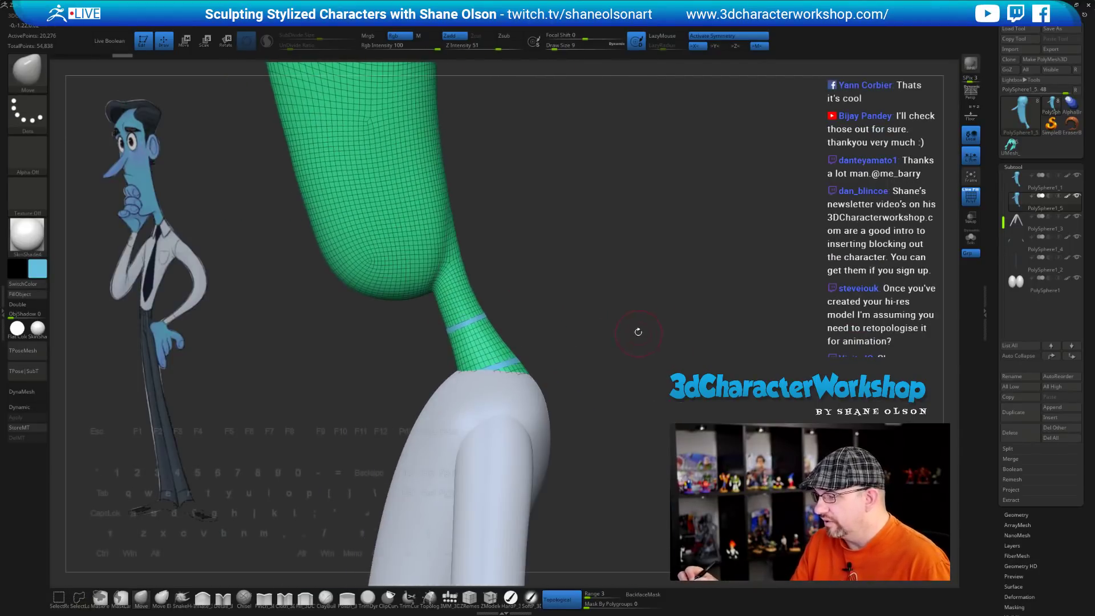
pyautogui.press('3')
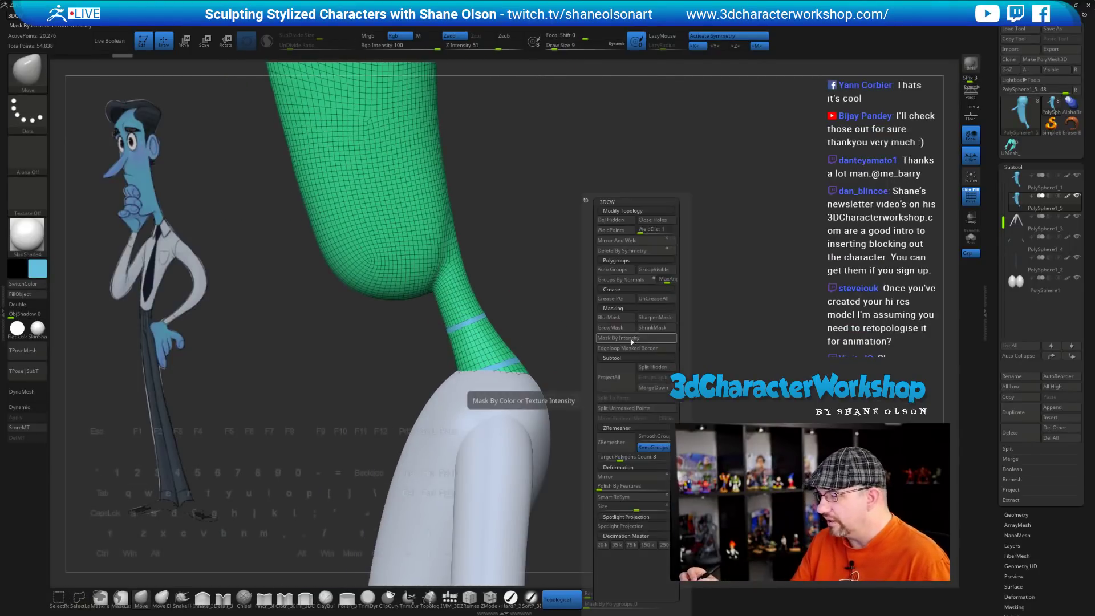
pyautogui.click(622, 272)
pyautogui.moveTo(643, 340)
pyautogui.keyDown('alt'); pyautogui.mouseDown()
pyautogui.moveTo(627, 321)
pyautogui.moveTo(578, 349)
pyautogui.mouseUp(); pyautogui.keyUp('alt')
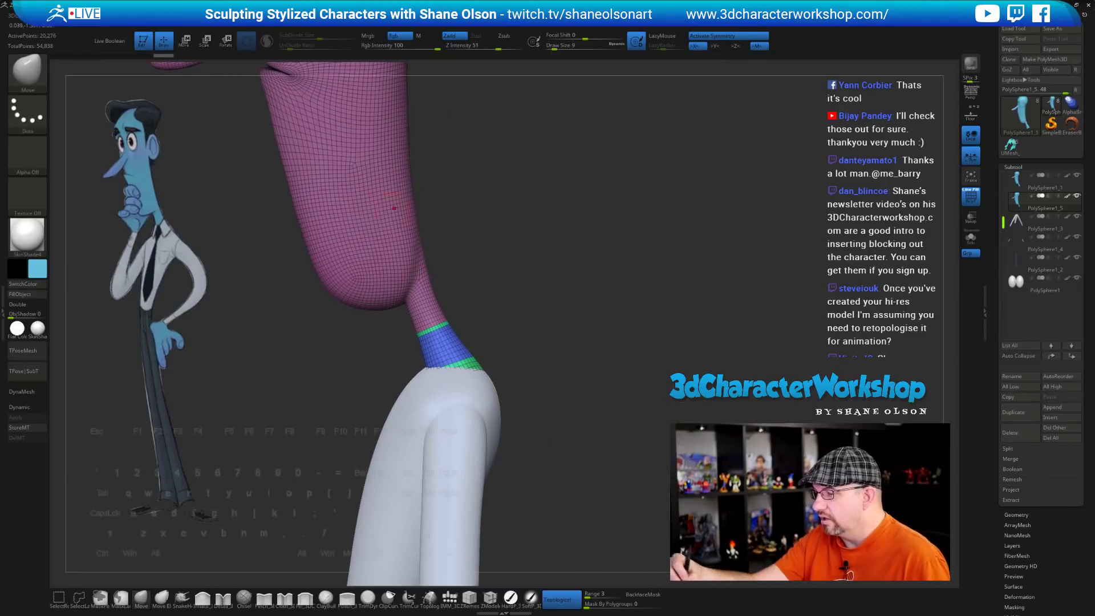
pyautogui.click(971, 237)
pyautogui.moveTo(652, 350); pyautogui.dragTo(603, 427)
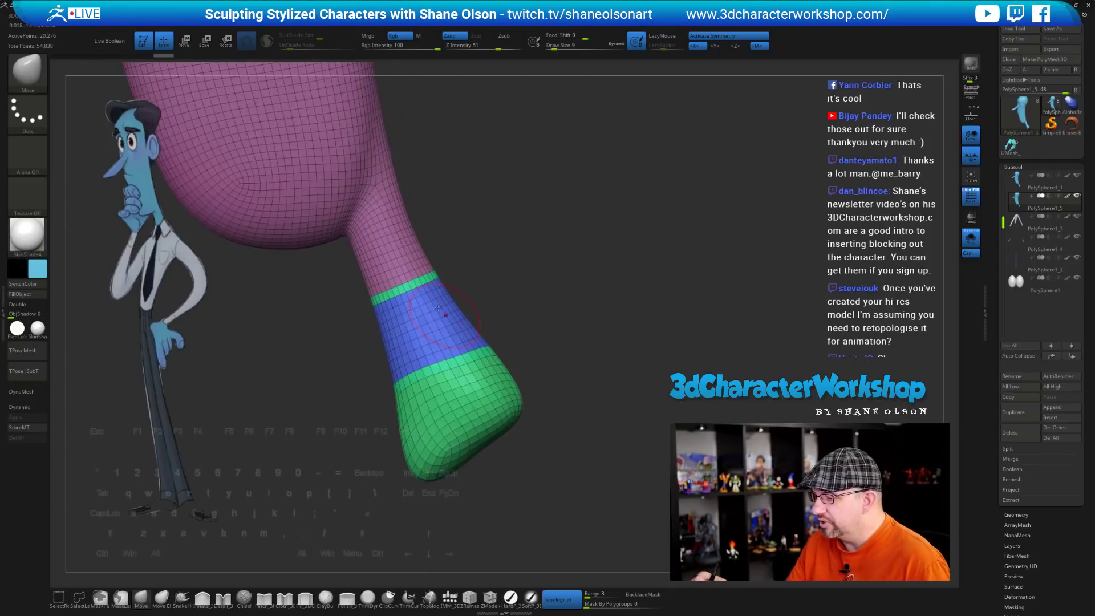
# Set the draw size to 4, isolate the polygroup between the two neck loops, and delete the duplicate's hidden geometry
pyautogui.moveTo(467, 273); pyautogui.dragTo(399, 293)
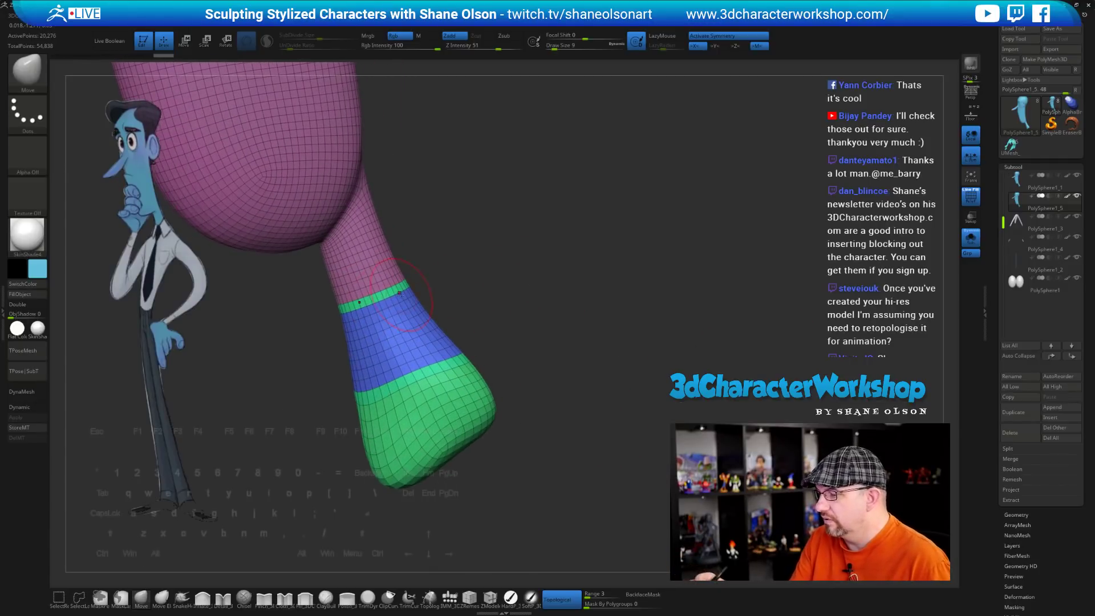
pyautogui.press('s')
pyautogui.press('s')
pyautogui.moveTo(549, 391); pyautogui.dragTo(545, 392)
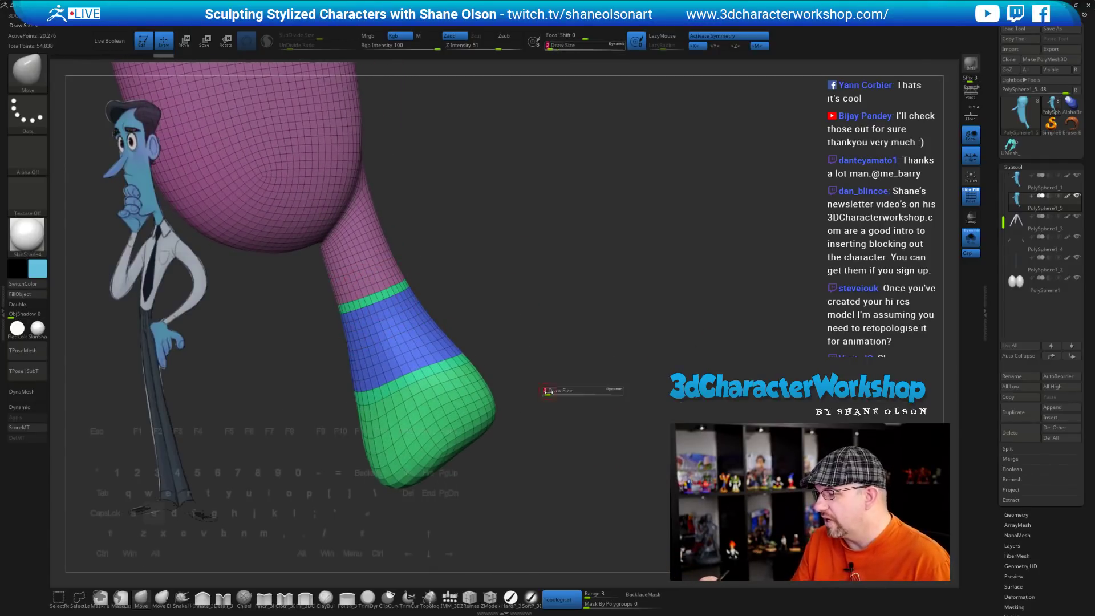
pyautogui.moveTo(562, 446); pyautogui.dragTo(554, 445)
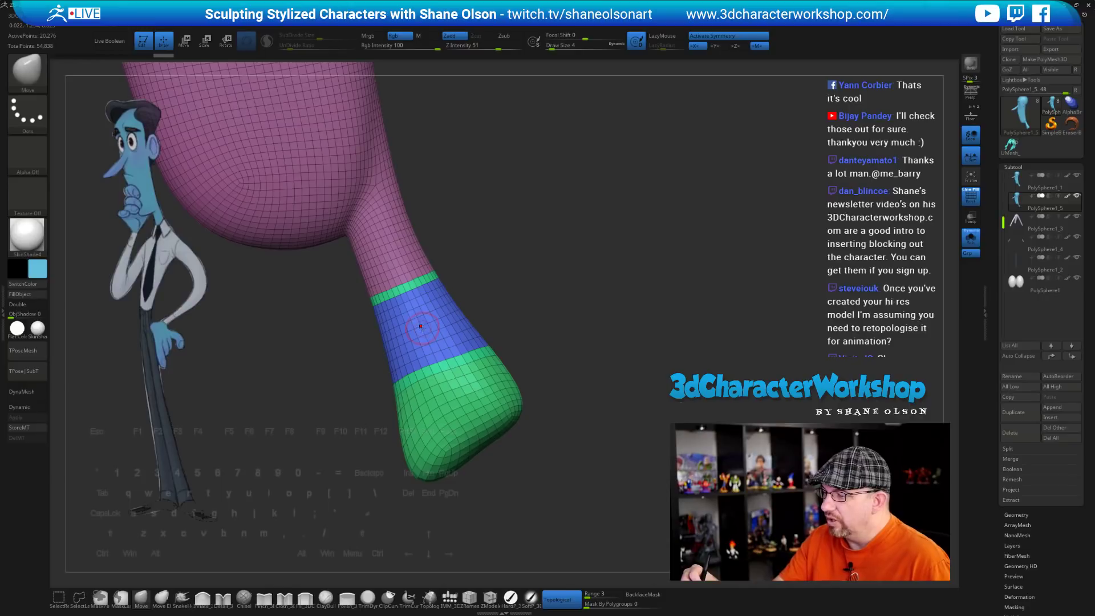
pyautogui.keyDown('ctrl'); pyautogui.keyDown('shift'); pyautogui.click(462, 343); pyautogui.keyUp('shift'); pyautogui.keyUp('ctrl')
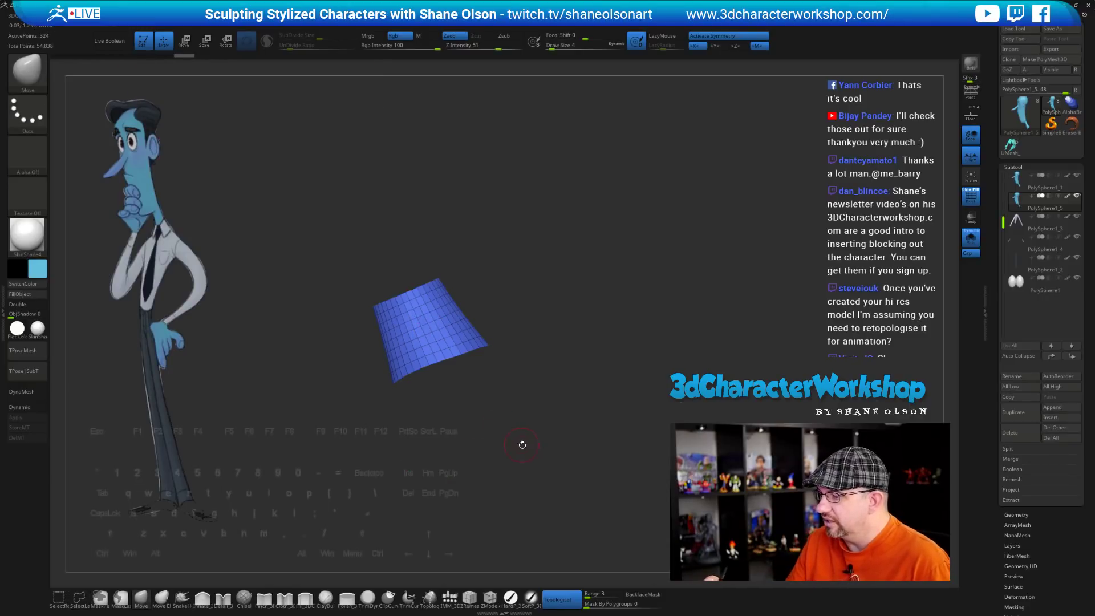
pyautogui.press('space')
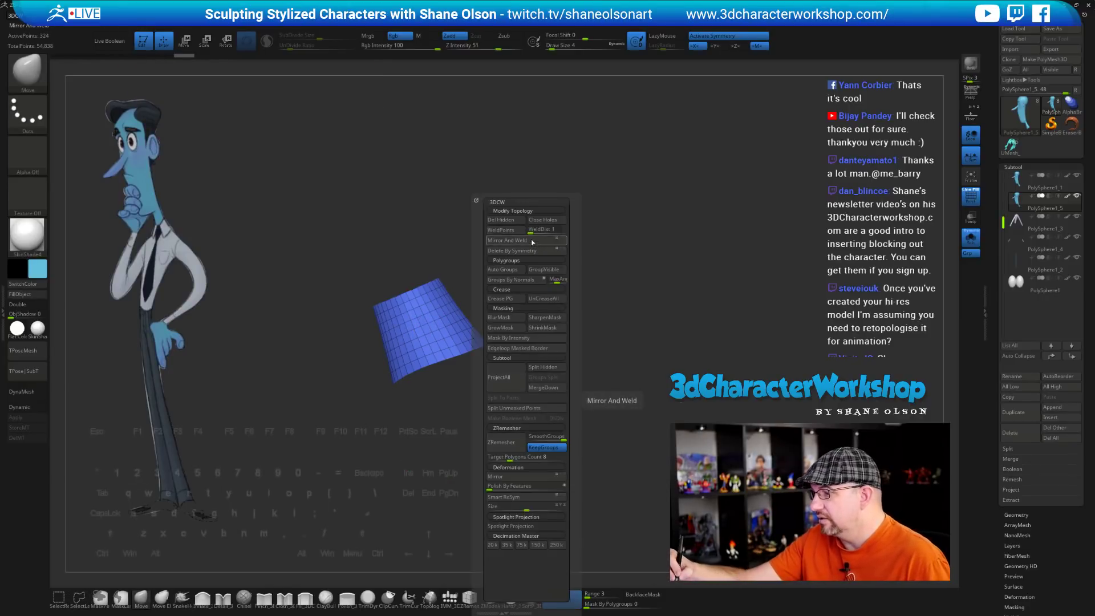
pyautogui.click(521, 221)
# Turn on double-sided display for the extracted neck band so its inner faces are drawn
pyautogui.moveTo(656, 290); pyautogui.dragTo(647, 317)
pyautogui.moveTo(805, 291); pyautogui.dragTo(721, 306)
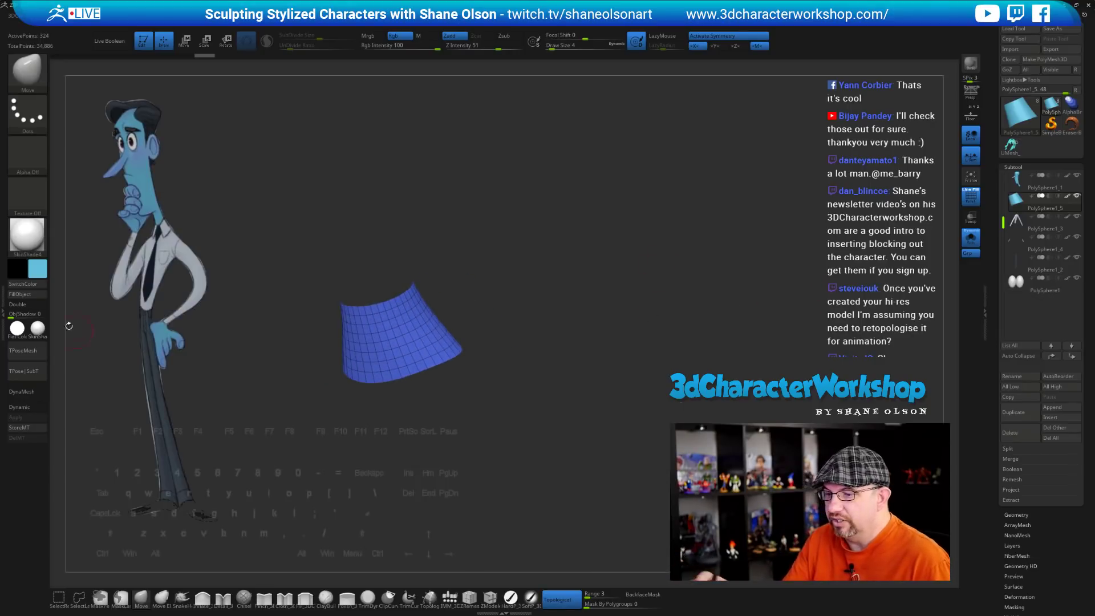
pyautogui.click(26, 304)
pyautogui.moveTo(570, 319); pyautogui.dragTo(641, 343)
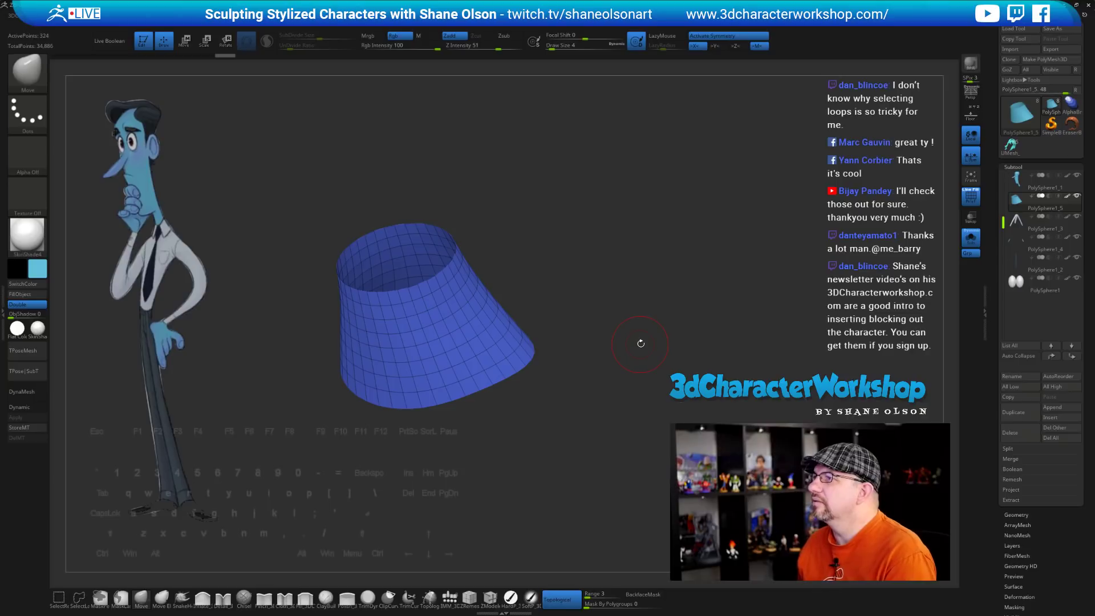
pyautogui.moveTo(641, 344); pyautogui.dragTo(631, 267)
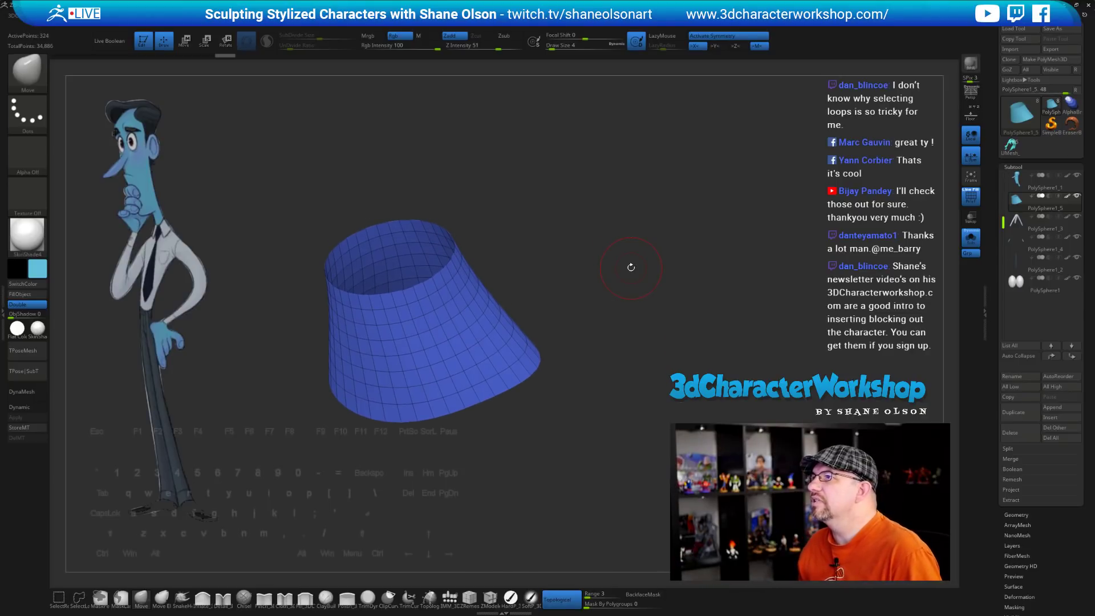
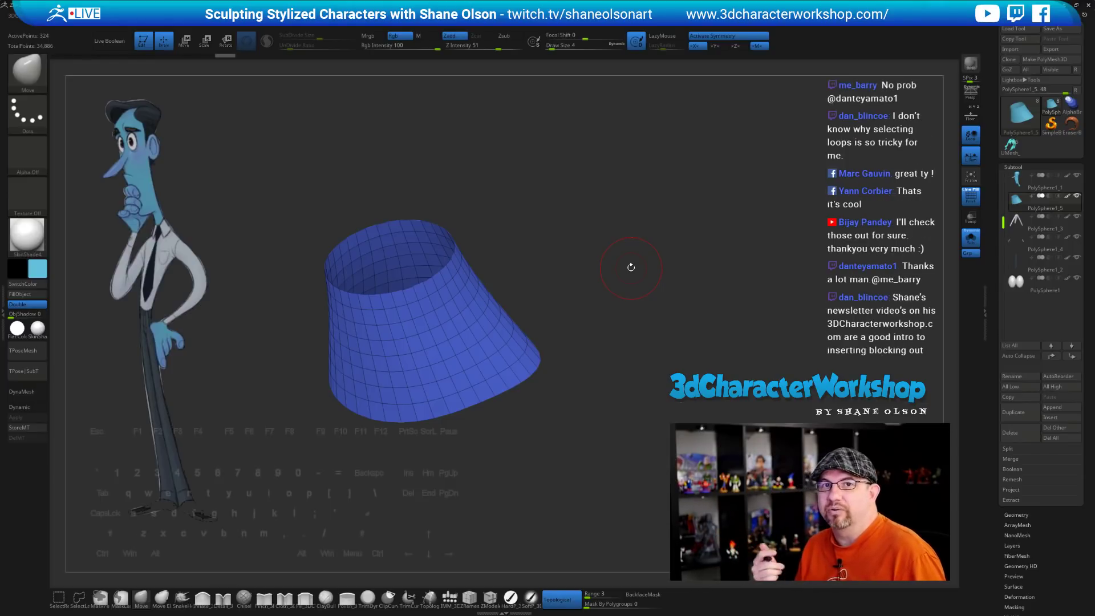
# Set the Move brush's draw size to 2 for working on the extracted neck band
pyautogui.moveTo(631, 267)
pyautogui.mouseDown()
pyautogui.moveTo(614, 364)
pyautogui.moveTo(598, 371)
pyautogui.moveTo(657, 305)
pyautogui.moveTo(625, 278)
pyautogui.moveTo(650, 263)
pyautogui.mouseUp()
pyautogui.press('s')
pyautogui.keyDown('alt'); pyautogui.moveTo(663, 303); pyautogui.dragTo(641, 318); pyautogui.keyUp('alt')
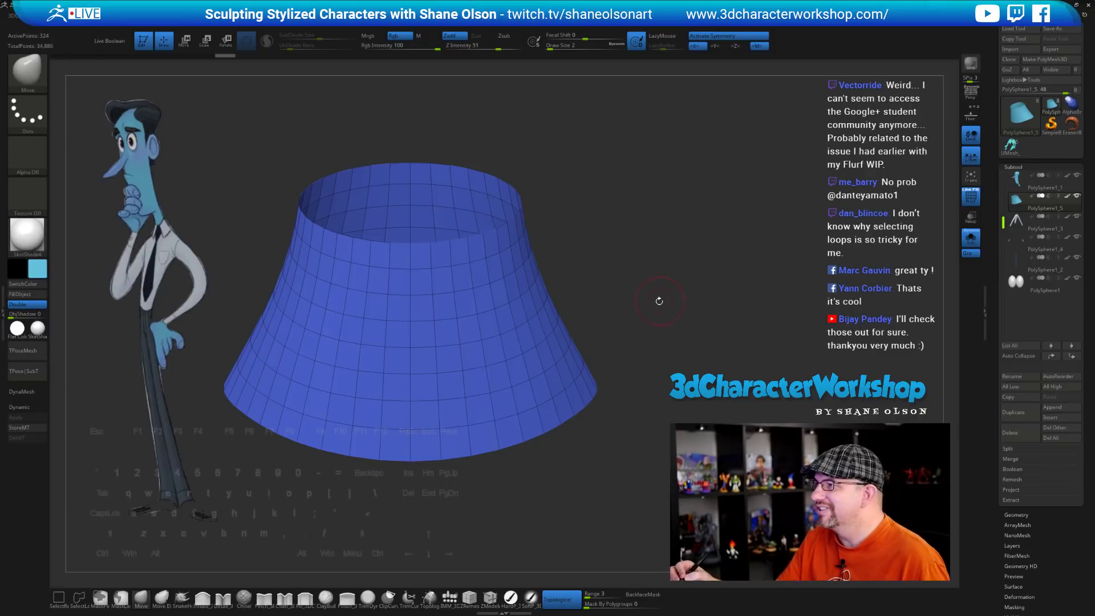
pyautogui.hotkey('ctrl', 'shift')
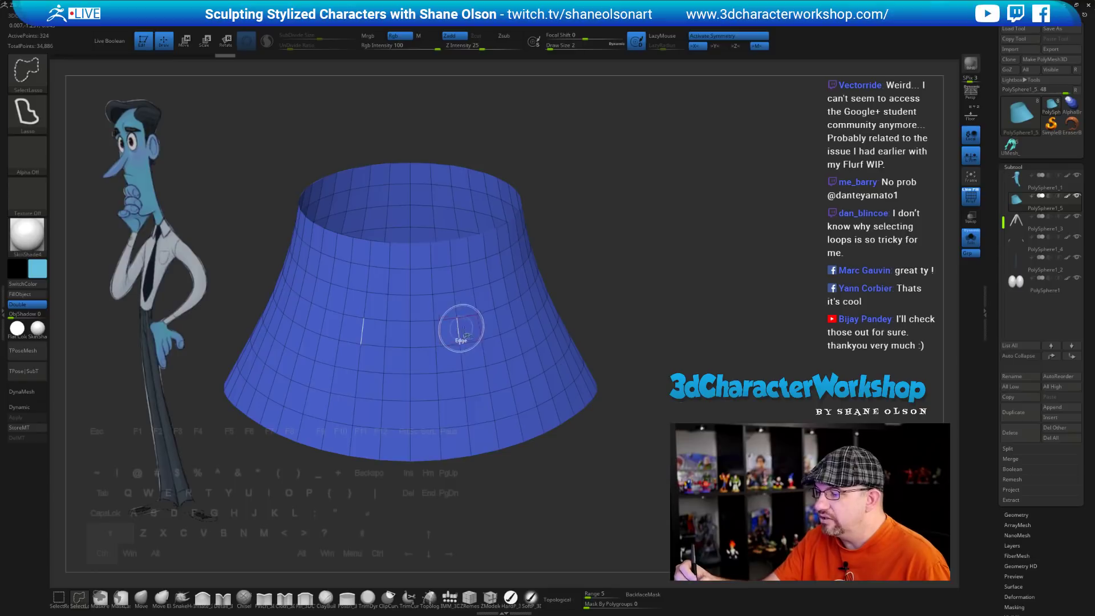
pyautogui.press('b')
pyautogui.press('m')
pyautogui.press('t')
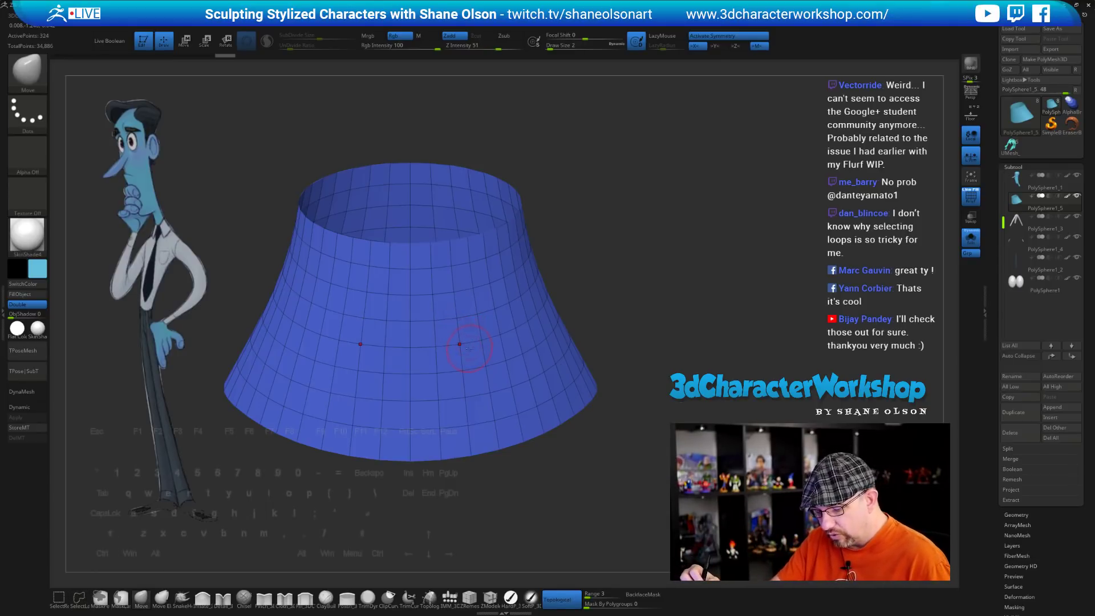
# Try hiding horizontal polygon loops around the extracted neck band, and bring the whole band back into view
pyautogui.keyDown('ctrl'); pyautogui.keyDown('shift'); pyautogui.click(460, 332); pyautogui.keyUp('shift'); pyautogui.keyUp('ctrl')
pyautogui.keyDown('ctrl'); pyautogui.keyDown('shift'); pyautogui.click(463, 360); pyautogui.keyUp('shift'); pyautogui.keyUp('ctrl')
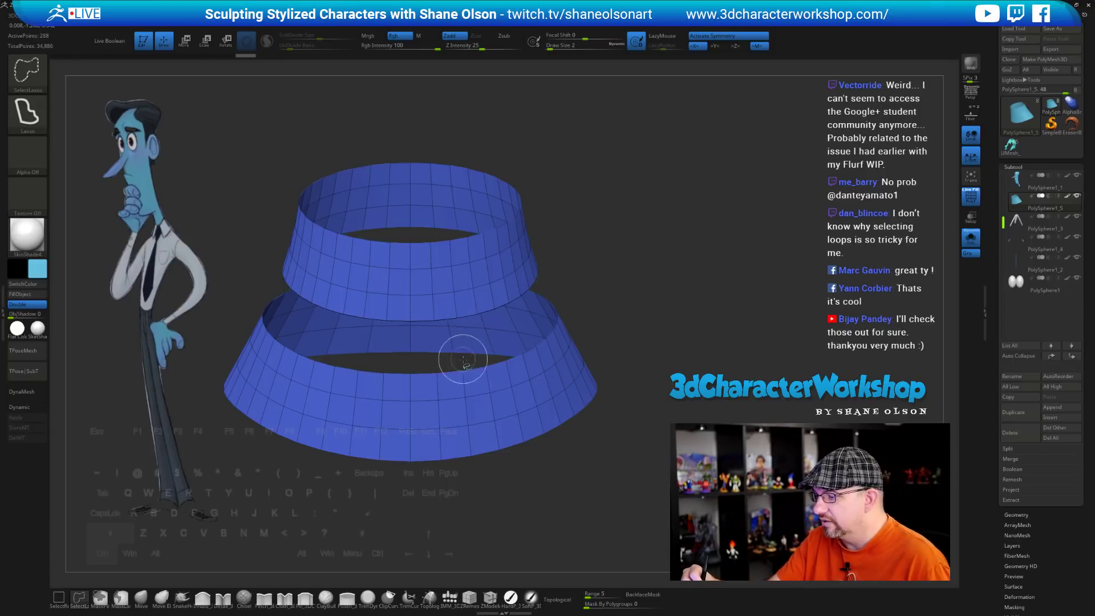
pyautogui.keyDown('ctrl'); pyautogui.keyDown('shift'); pyautogui.click(453, 298); pyautogui.keyUp('shift'); pyautogui.keyUp('ctrl')
pyautogui.keyDown('ctrl'); pyautogui.keyDown('shift'); pyautogui.click(447, 274); pyautogui.keyUp('shift'); pyautogui.keyUp('ctrl')
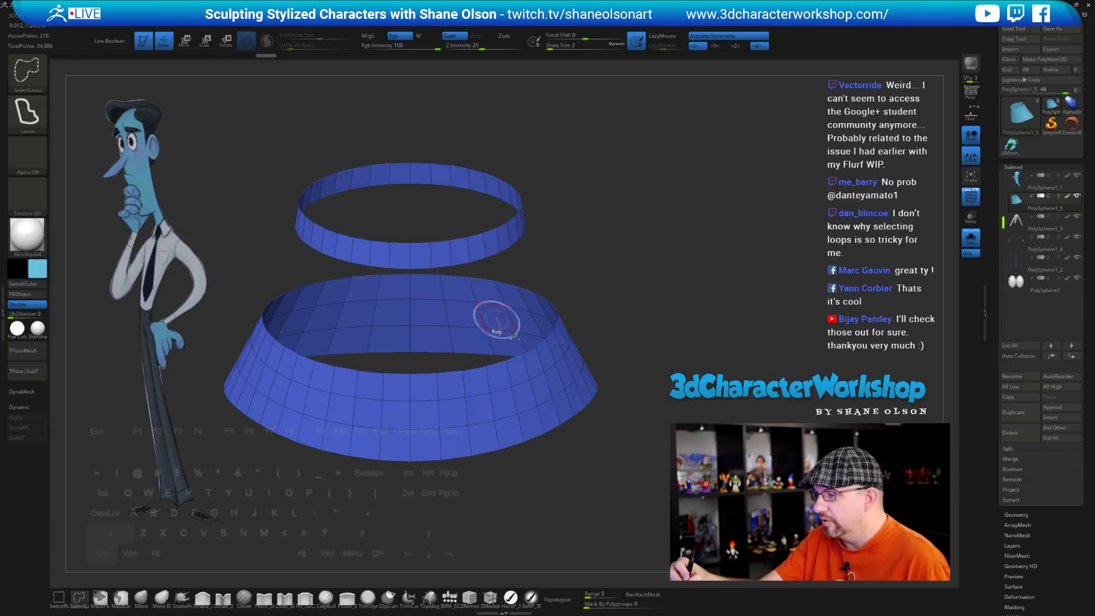
pyautogui.keyDown('ctrl'); pyautogui.keyDown('shift'); pyautogui.click(683, 267); pyautogui.keyUp('shift'); pyautogui.keyUp('ctrl')
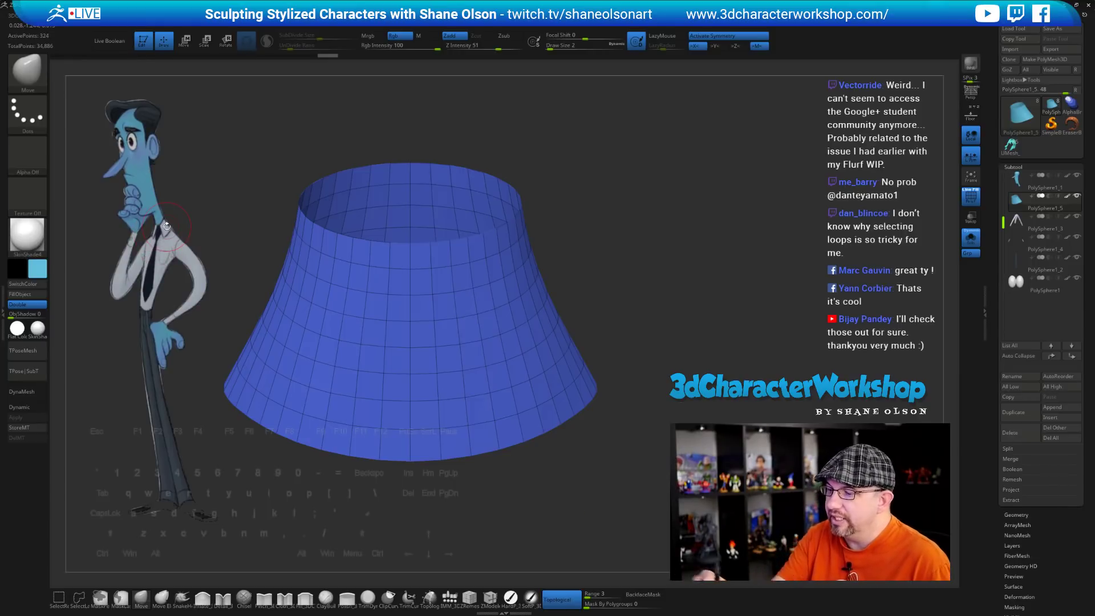
# Hide the four polygon columns at the neck band's front centre and delete the hidden geometry to open the front of the collar
pyautogui.keyDown('ctrl'); pyautogui.keyDown('shift'); pyautogui.click(421, 321); pyautogui.keyUp('shift'); pyautogui.keyUp('ctrl')
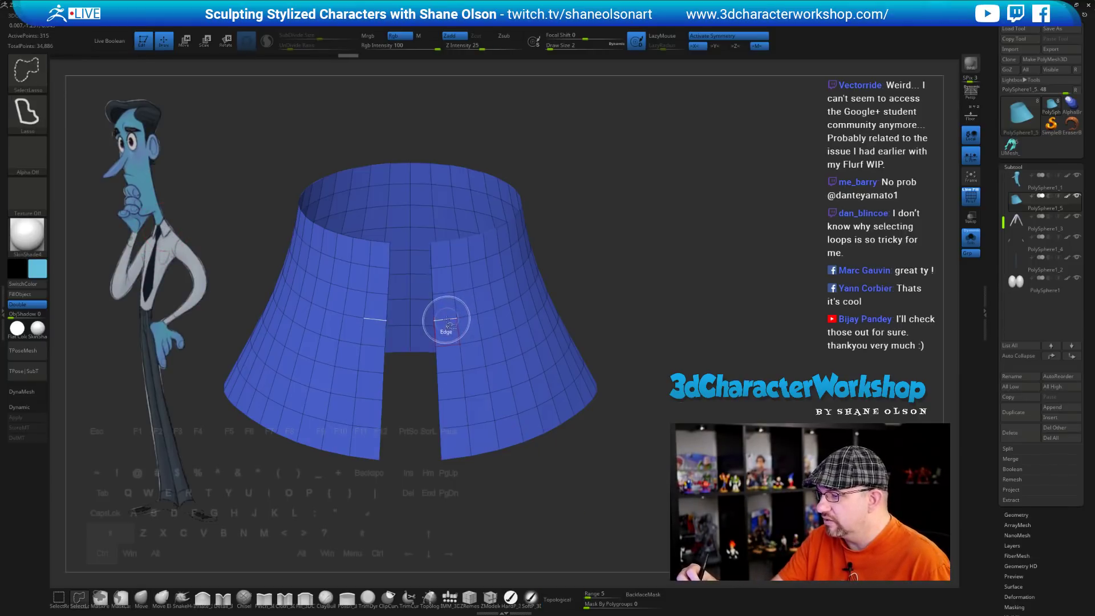
pyautogui.keyDown('ctrl'); pyautogui.keyDown('shift'); pyautogui.click(446, 320); pyautogui.keyUp('shift'); pyautogui.keyUp('ctrl')
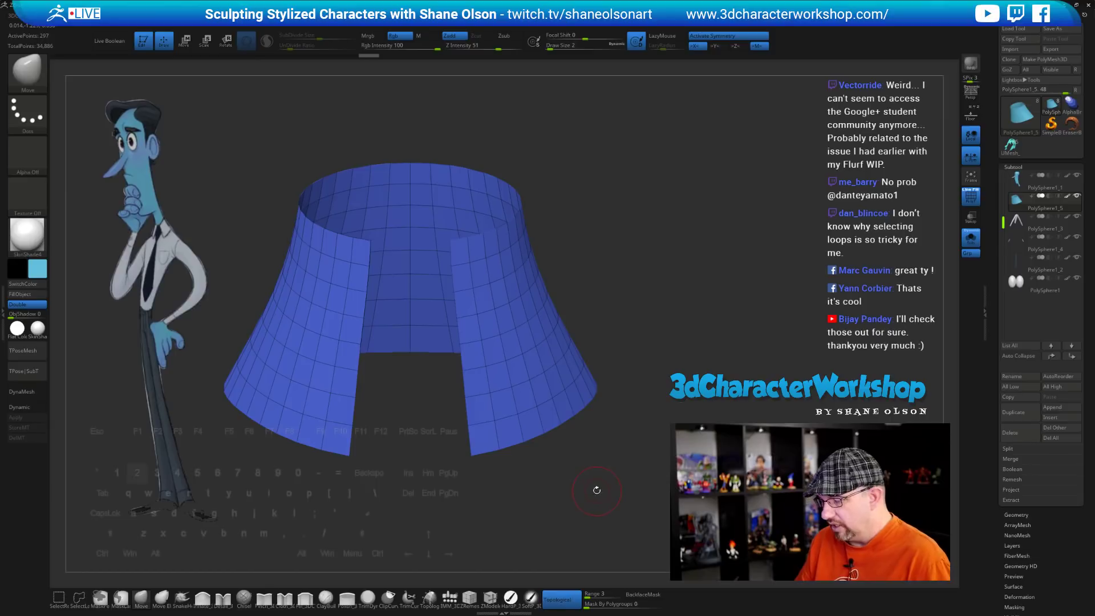
pyautogui.press('2')
pyautogui.click(575, 220)
pyautogui.keyDown('alt'); pyautogui.moveTo(730, 313); pyautogui.dragTo(667, 269); pyautogui.keyUp('alt')
pyautogui.moveTo(663, 358)
pyautogui.mouseDown()
pyautogui.moveTo(571, 354)
pyautogui.moveTo(693, 360)
pyautogui.moveTo(664, 358)
pyautogui.mouseUp()
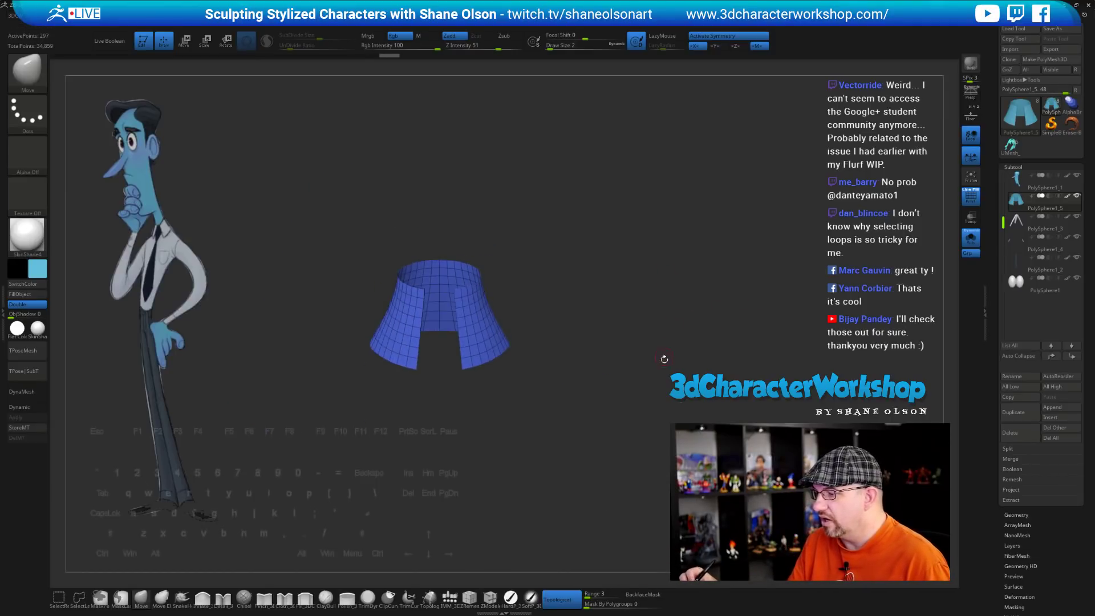
pyautogui.keyDown('alt'); pyautogui.moveTo(631, 415); pyautogui.dragTo(594, 477); pyautogui.keyUp('alt')
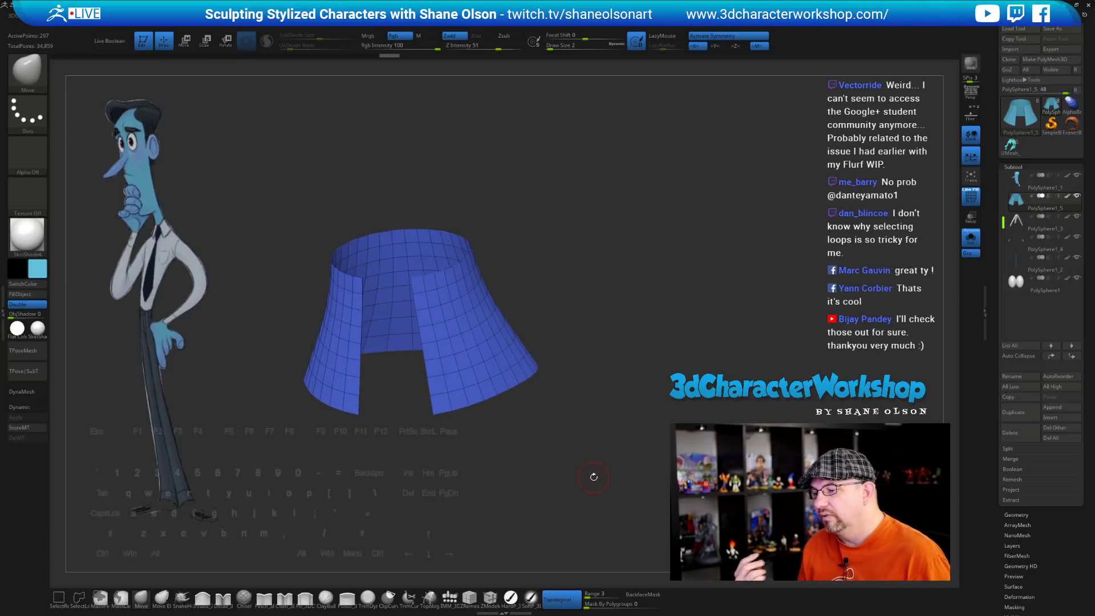
pyautogui.keyDown('alt'); pyautogui.moveTo(593, 477); pyautogui.dragTo(576, 459); pyautogui.keyUp('alt')
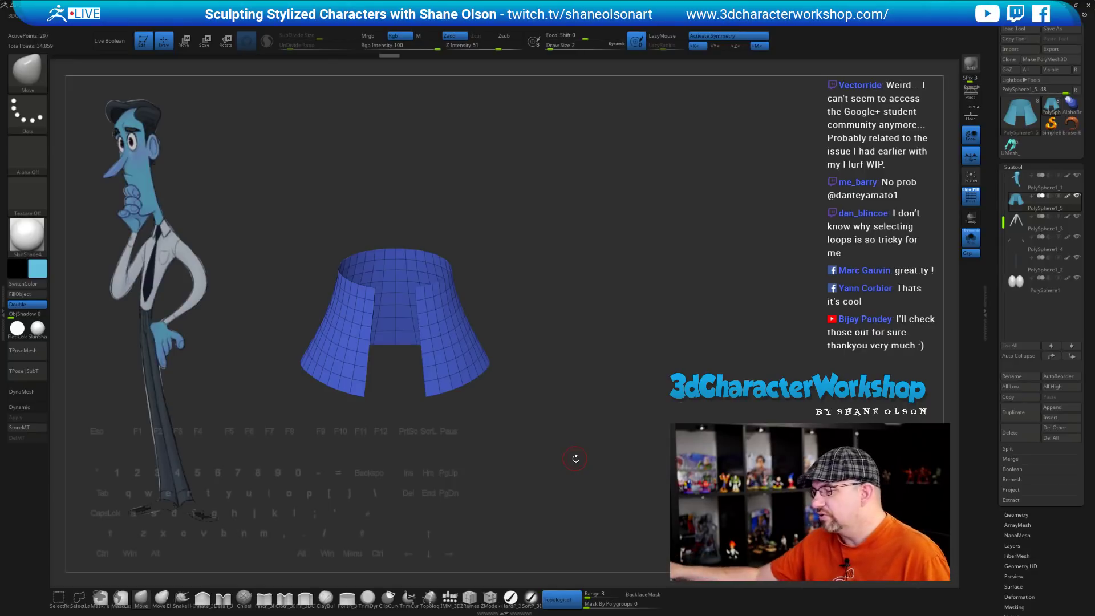
# Try to ZRemesh the collar band at half the polygon count with KeepGroups turned off, and revert to the original mesh
pyautogui.moveTo(623, 313); pyautogui.dragTo(625, 291)
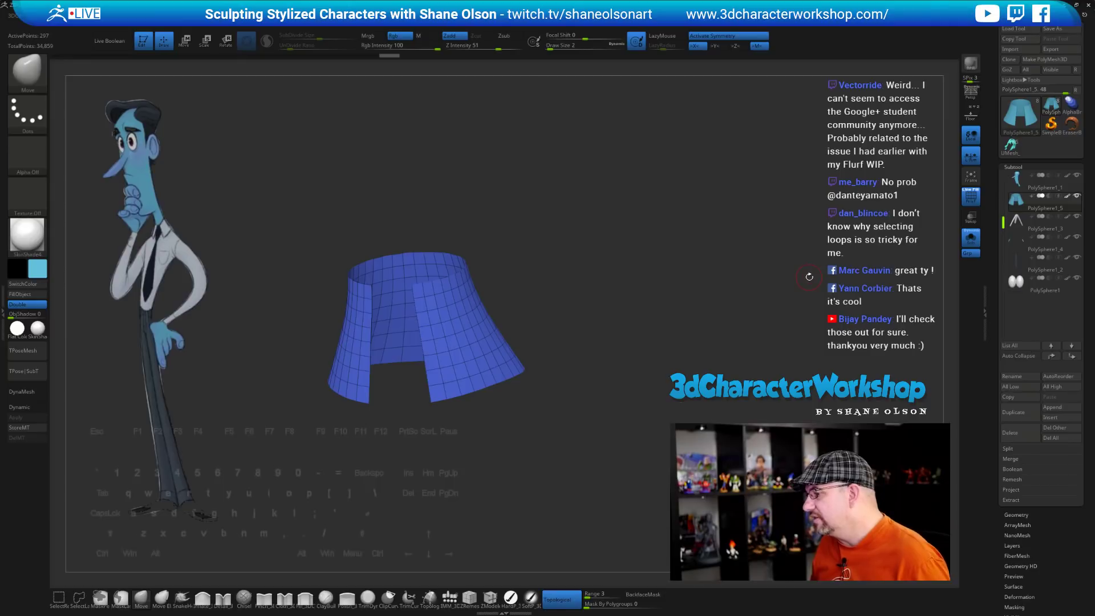
pyautogui.moveTo(992, 346); pyautogui.dragTo(1045, 222)
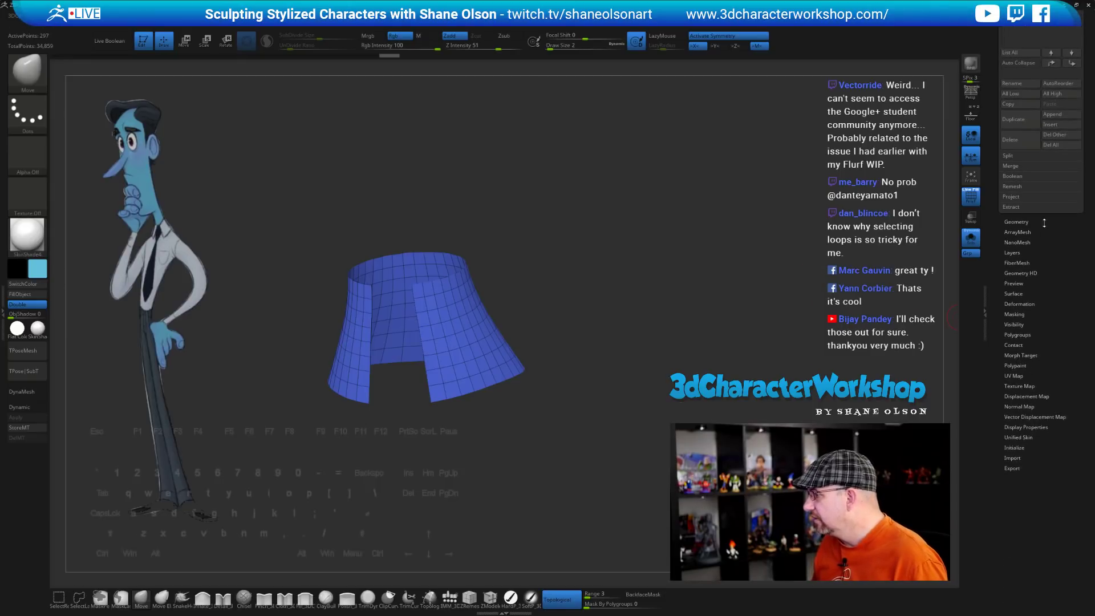
pyautogui.click(1025, 221)
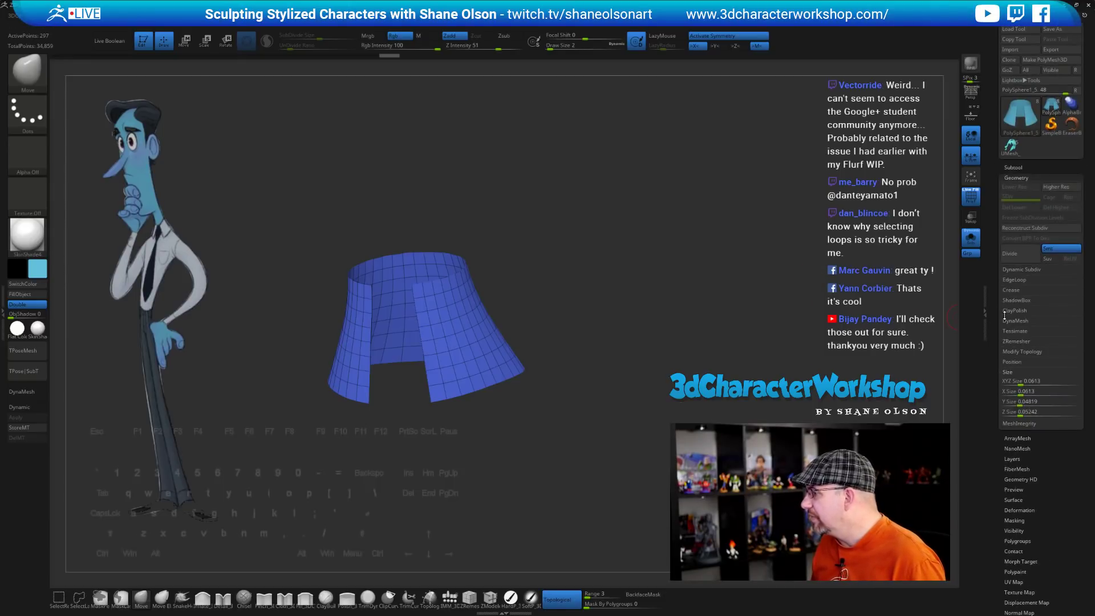
pyautogui.click(1022, 341)
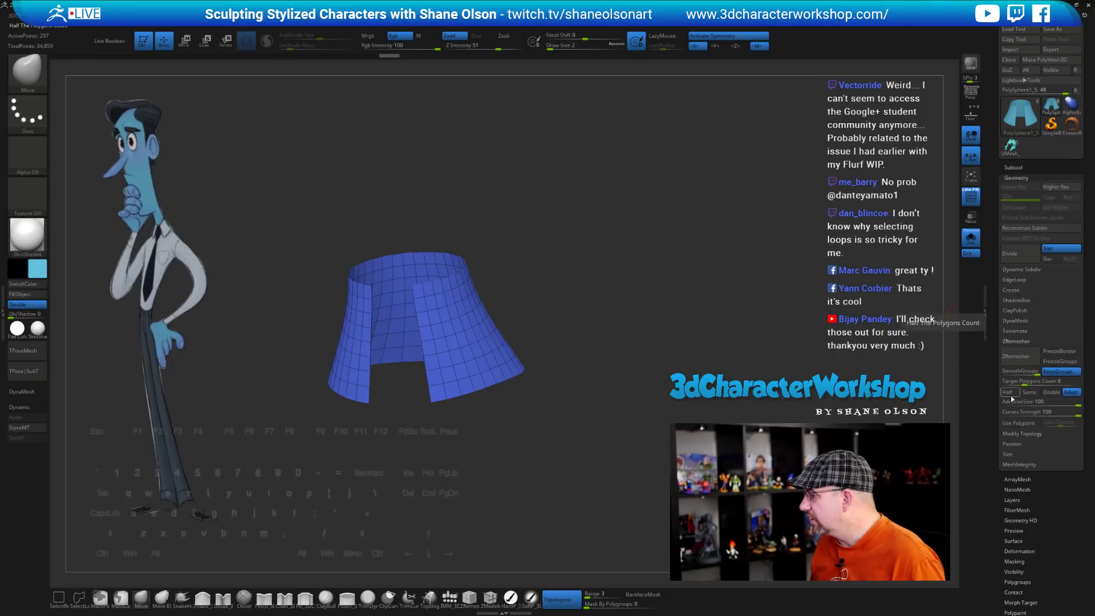
pyautogui.click(1009, 392)
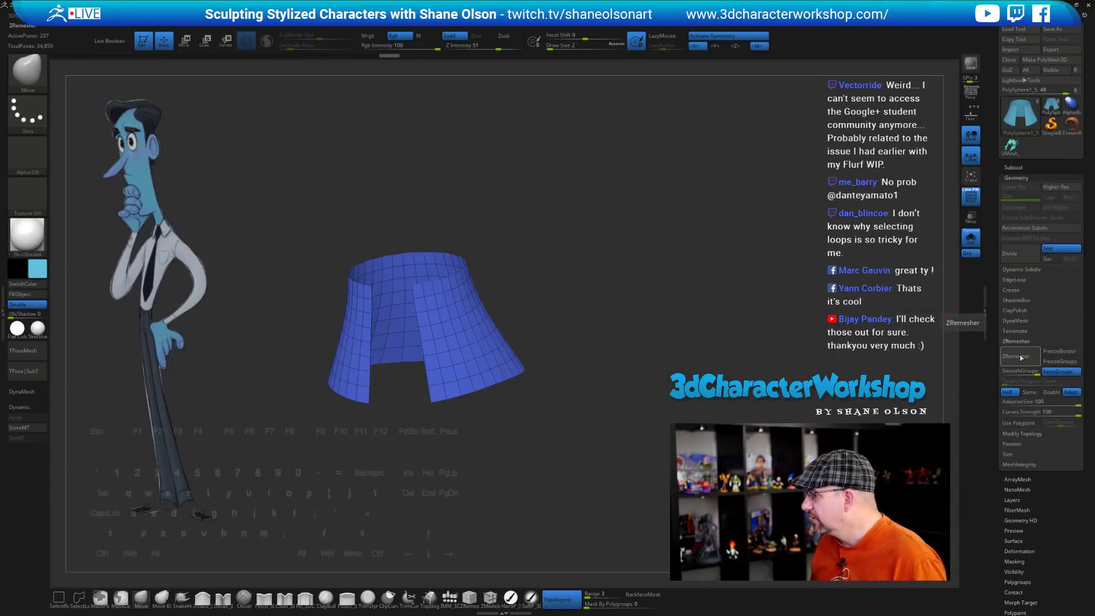
pyautogui.click(1059, 372)
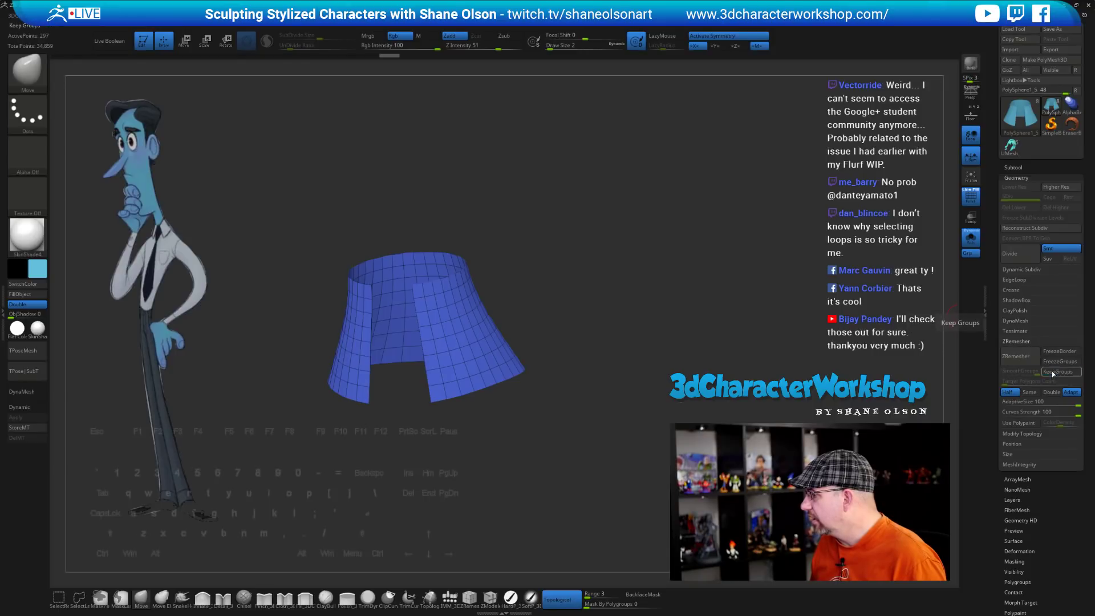
pyautogui.click(1024, 359)
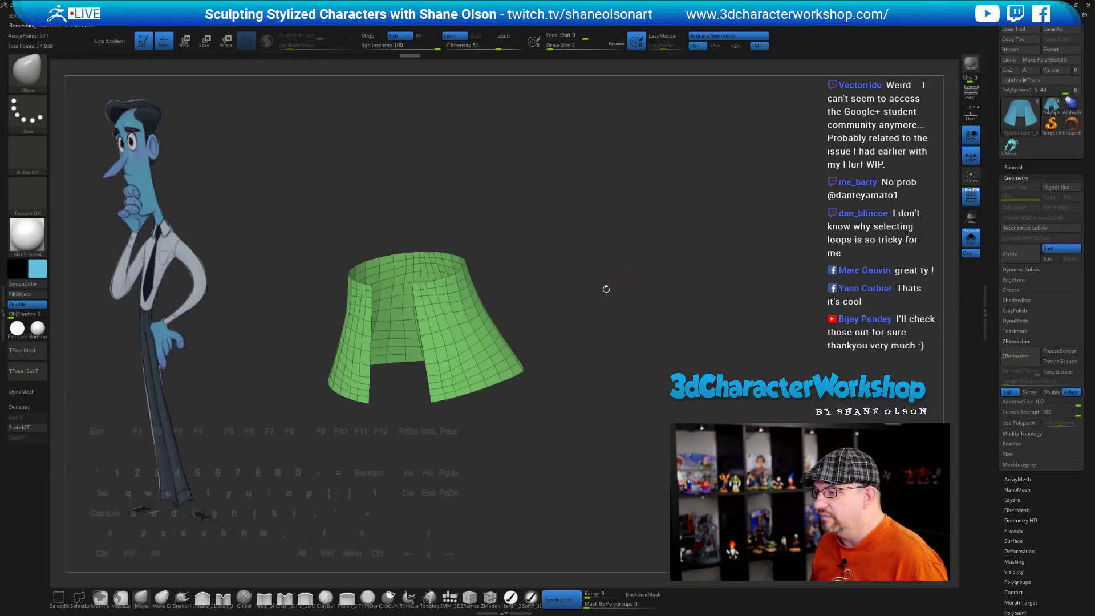
pyautogui.moveTo(602, 272); pyautogui.dragTo(499, 300)
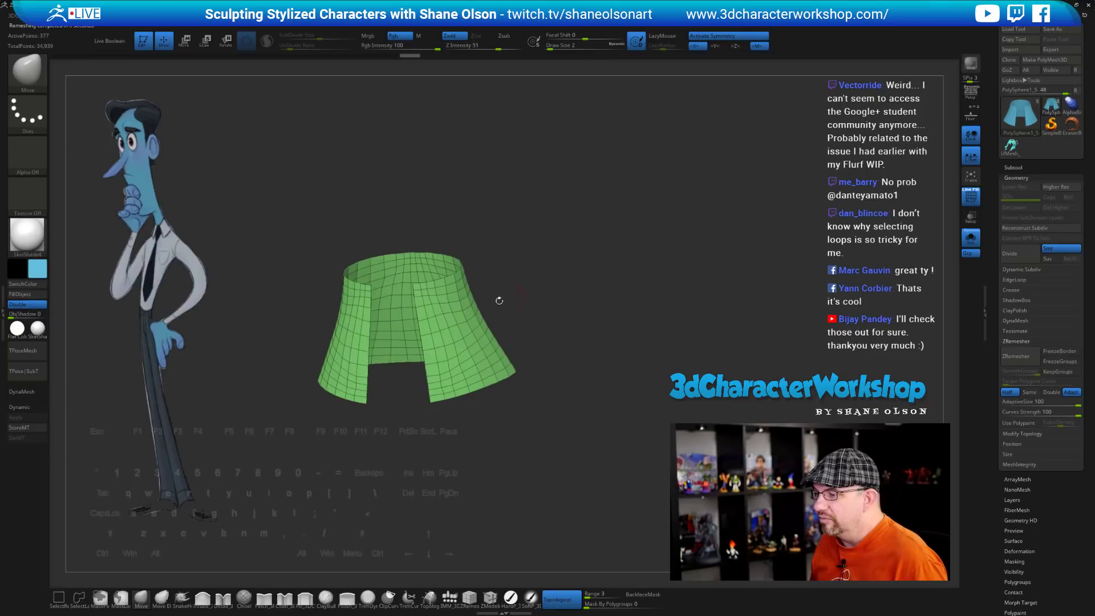
pyautogui.hotkey('ctrl', 'w')
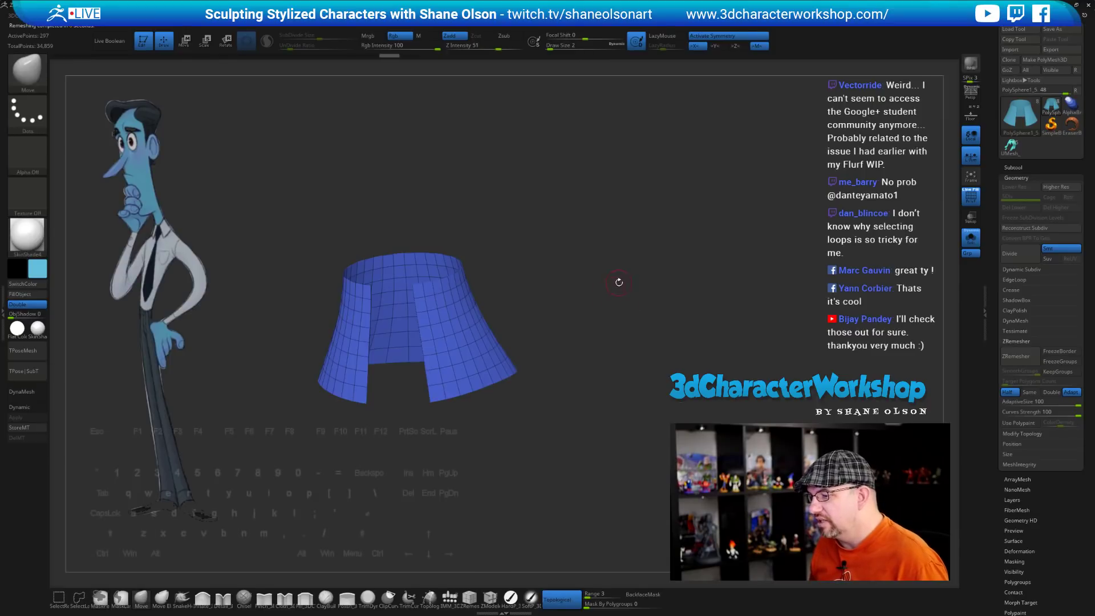
# Delete every other vertical edge loop around the collar band with the ZModeler brush
pyautogui.moveTo(618, 281); pyautogui.dragTo(609, 286)
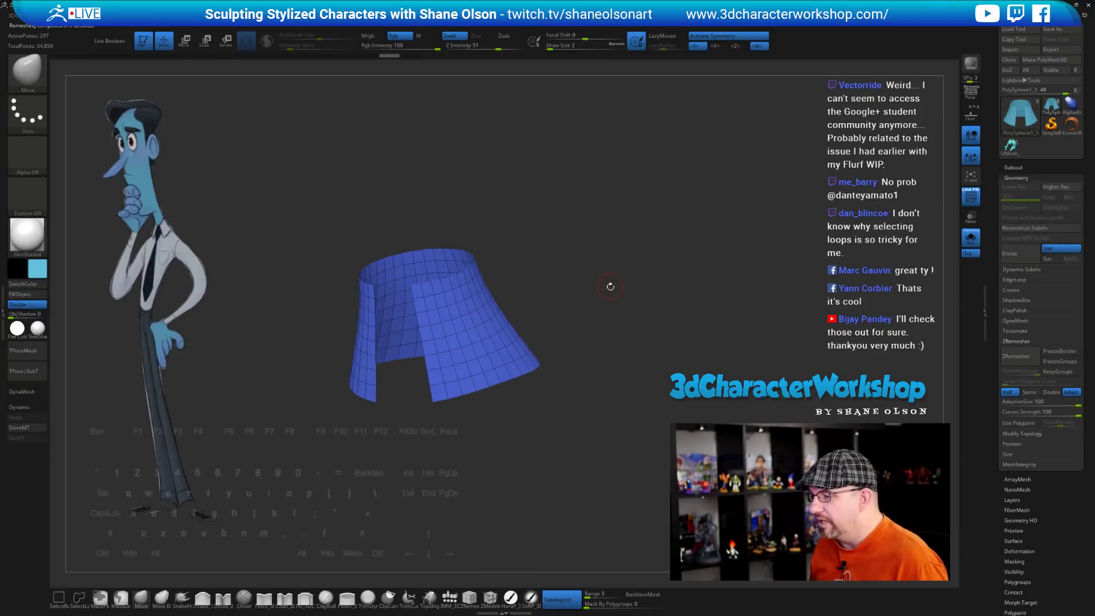
pyautogui.click(490, 599)
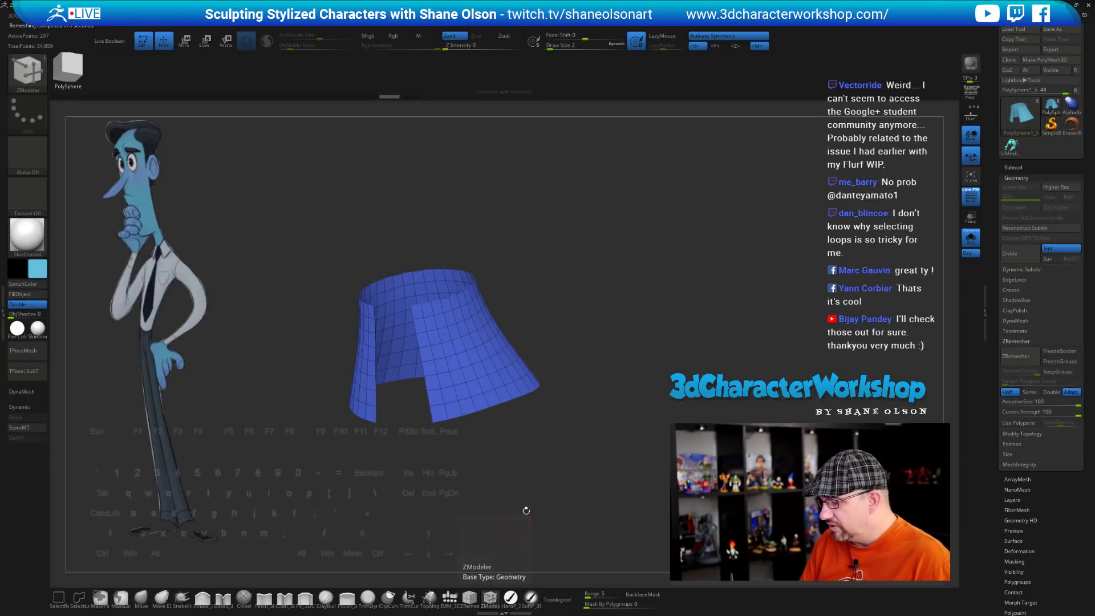
pyautogui.keyDown('alt'); pyautogui.click(435, 367); pyautogui.keyUp('alt')
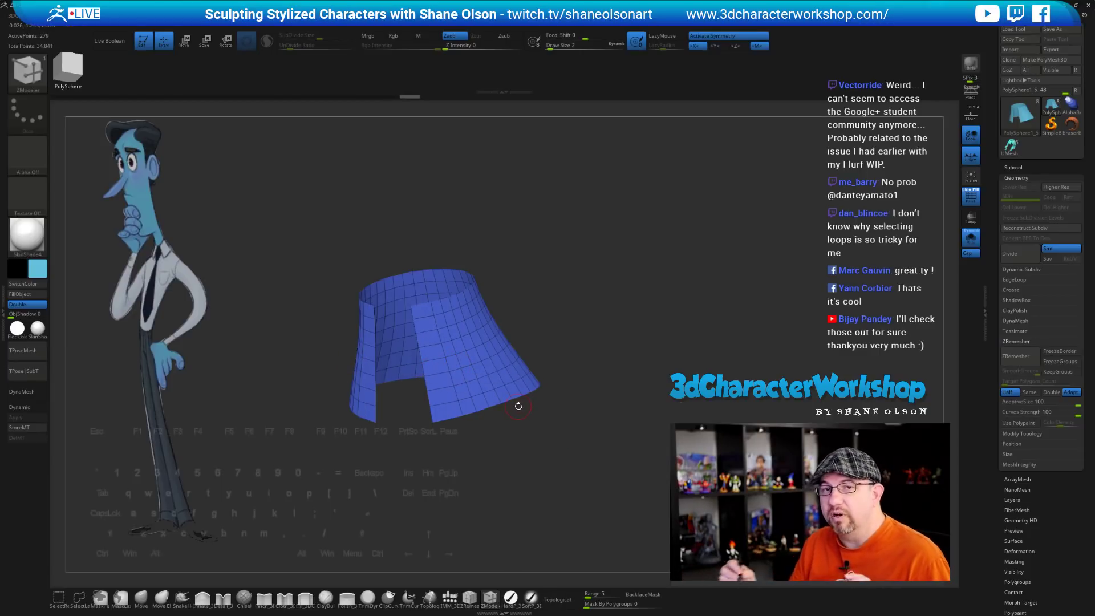
pyautogui.moveTo(591, 339); pyautogui.dragTo(469, 376)
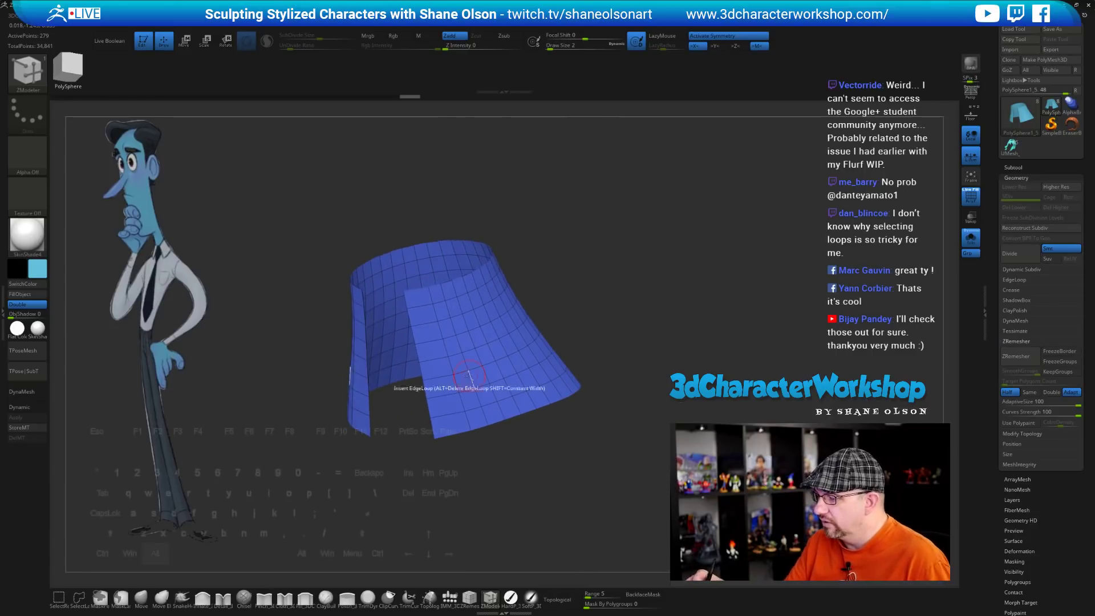
pyautogui.keyDown('alt'); pyautogui.click(470, 376); pyautogui.keyUp('alt')
pyautogui.keyDown('alt'); pyautogui.click(497, 367); pyautogui.keyUp('alt')
pyautogui.moveTo(560, 423); pyautogui.dragTo(574, 471)
pyautogui.keyDown('alt'); pyautogui.click(527, 361); pyautogui.keyUp('alt')
pyautogui.keyDown('alt'); pyautogui.click(551, 350); pyautogui.keyUp('alt')
pyautogui.moveTo(614, 427); pyautogui.dragTo(591, 488)
pyautogui.keyDown('alt'); pyautogui.click(572, 320); pyautogui.keyUp('alt')
pyautogui.keyDown('alt'); pyautogui.click(589, 295); pyautogui.keyUp('alt')
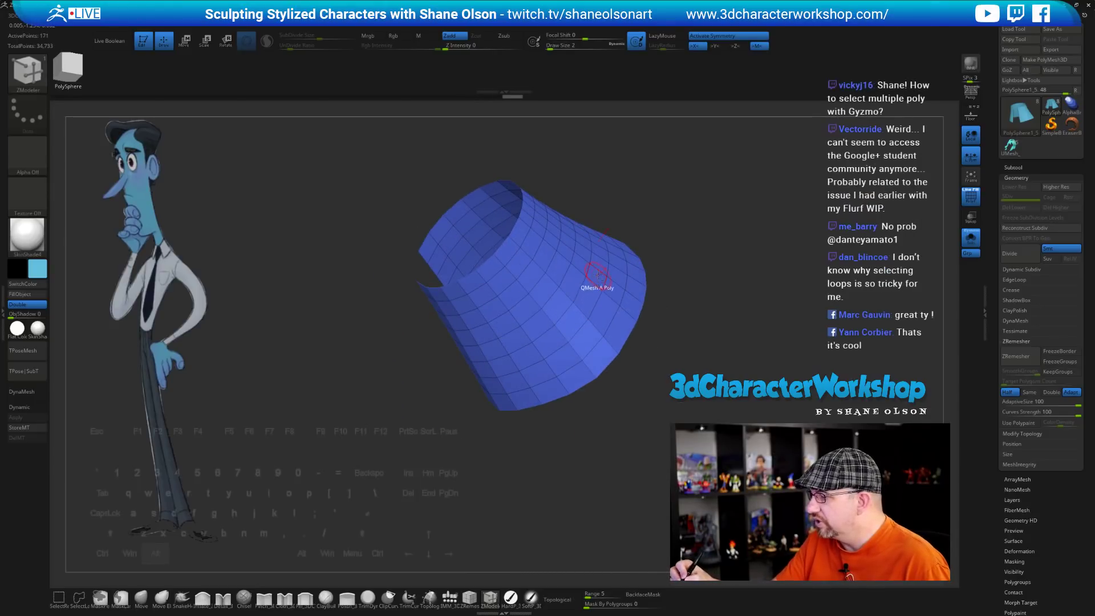
pyautogui.keyDown('alt'); pyautogui.click(608, 268); pyautogui.keyUp('alt')
pyautogui.moveTo(656, 240); pyautogui.dragTo(534, 166)
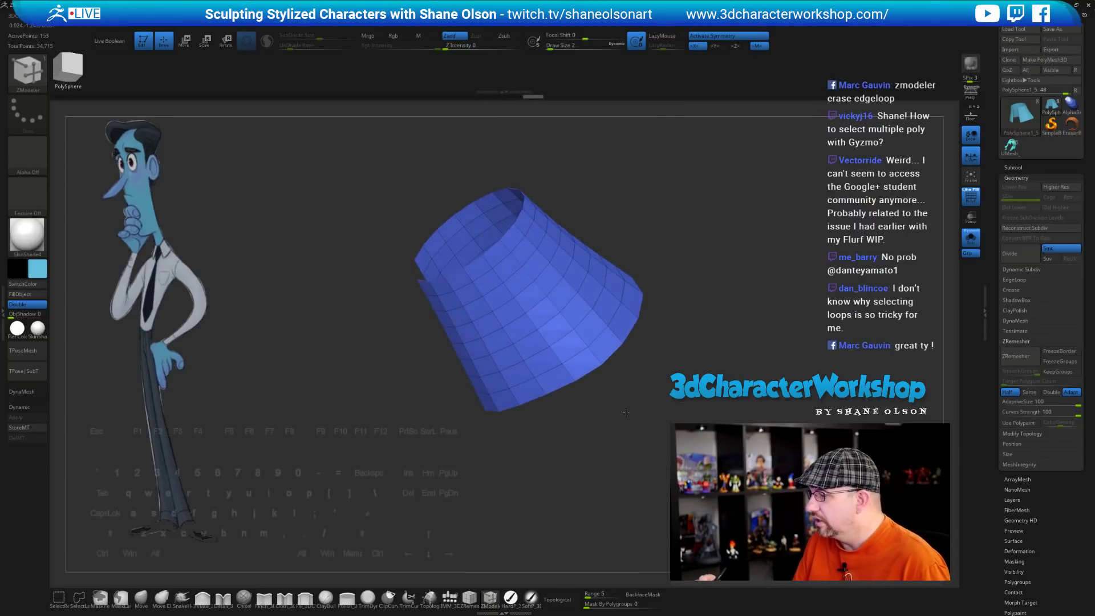
# Delete every other horizontal edge loop on the collar band with ZModeler
pyautogui.keyDown('alt'); pyautogui.click(496, 291); pyautogui.keyUp('alt')
pyautogui.keyDown('alt'); pyautogui.click(491, 314); pyautogui.keyUp('alt')
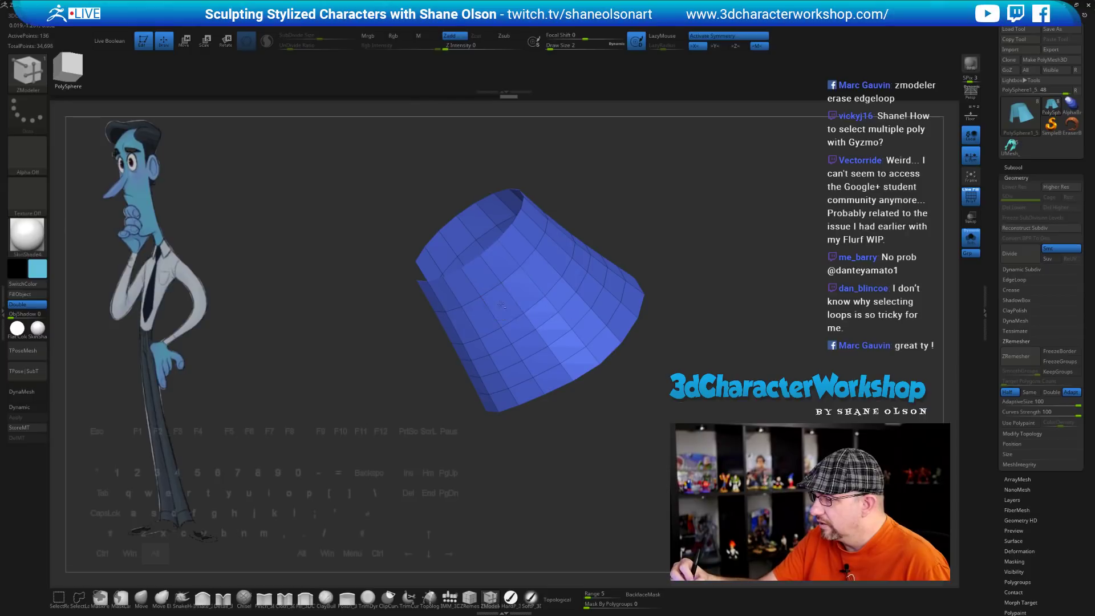
pyautogui.keyDown('alt'); pyautogui.click(526, 339); pyautogui.keyUp('alt')
pyautogui.keyDown('alt'); pyautogui.click(552, 371); pyautogui.keyUp('alt')
pyautogui.moveTo(579, 462); pyautogui.dragTo(603, 459)
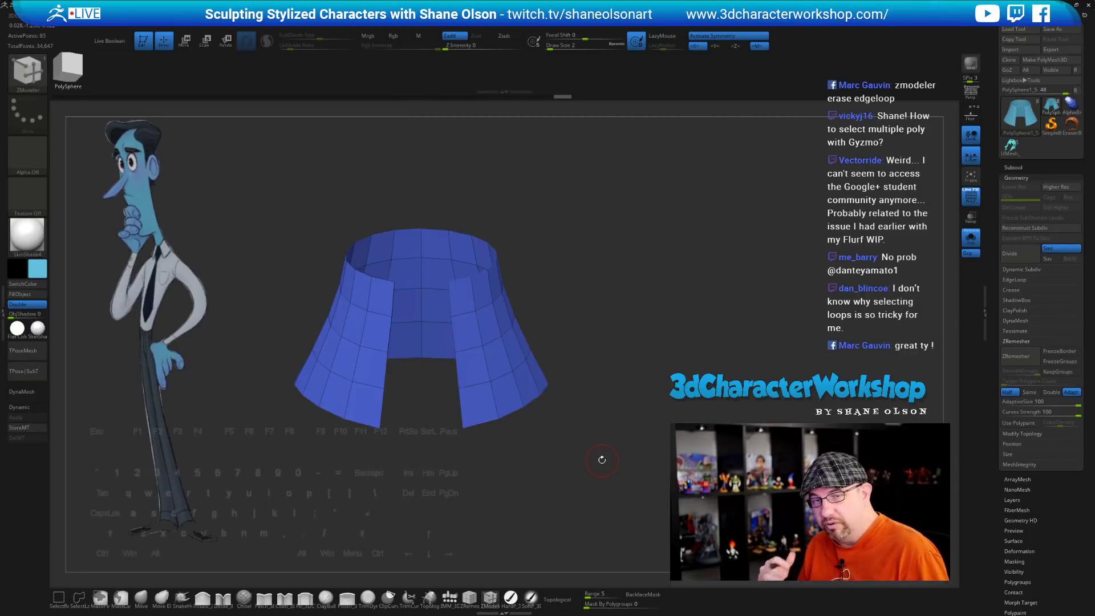
# Preview the simplified collar band with dynamic subdivision, compare it with the unsmoothed mesh from several angles, and leave subdivision off
pyautogui.keyDown('alt'); pyautogui.moveTo(602, 460); pyautogui.dragTo(607, 381); pyautogui.keyUp('alt')
pyautogui.press('d')
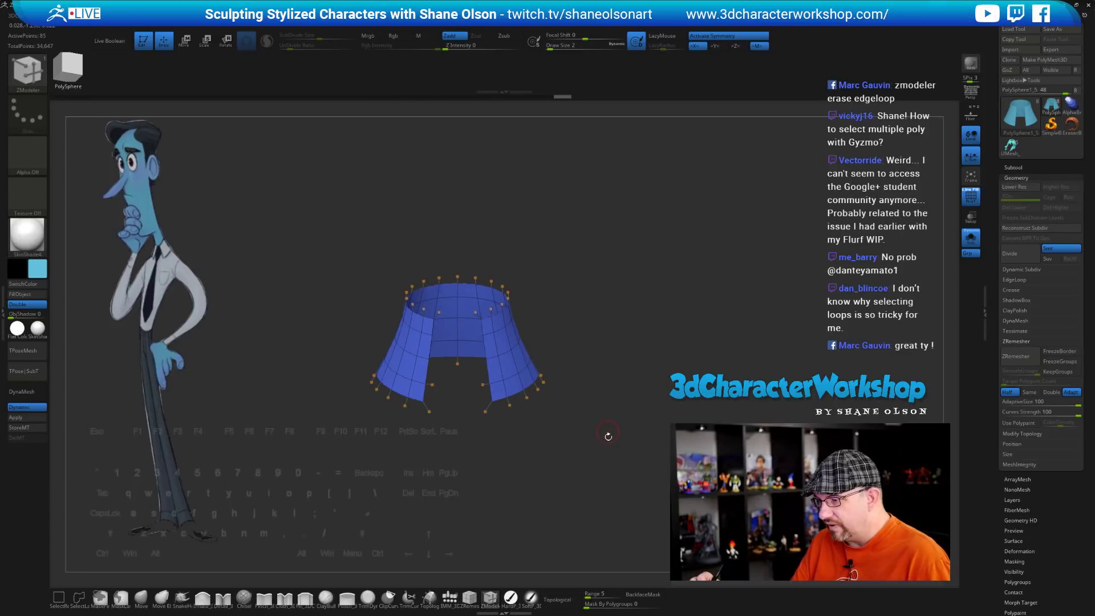
pyautogui.moveTo(607, 440); pyautogui.dragTo(595, 449)
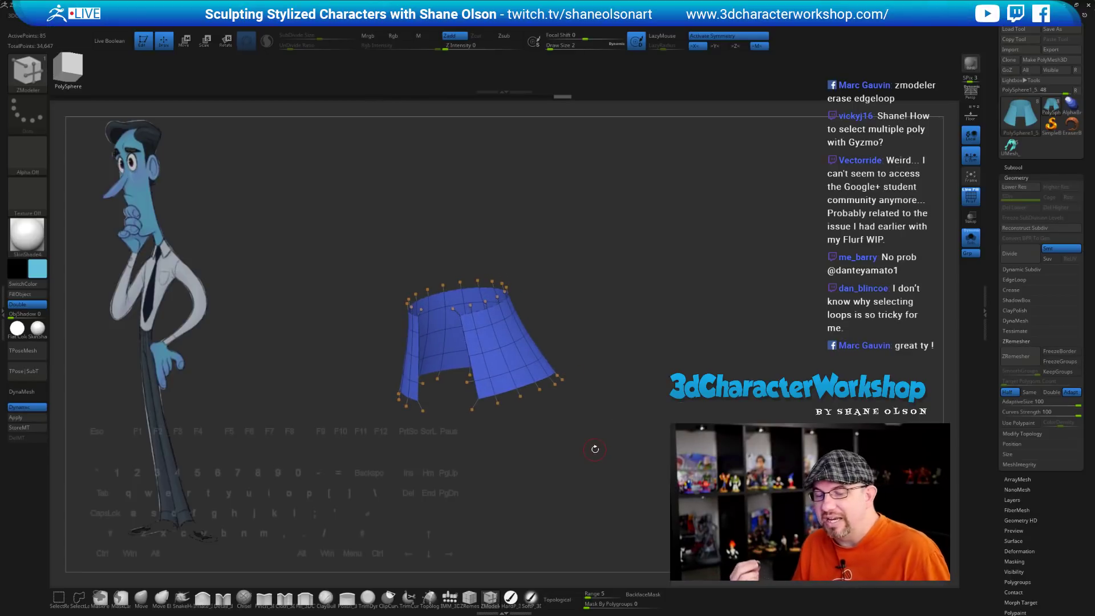
pyautogui.moveTo(621, 387); pyautogui.dragTo(627, 371)
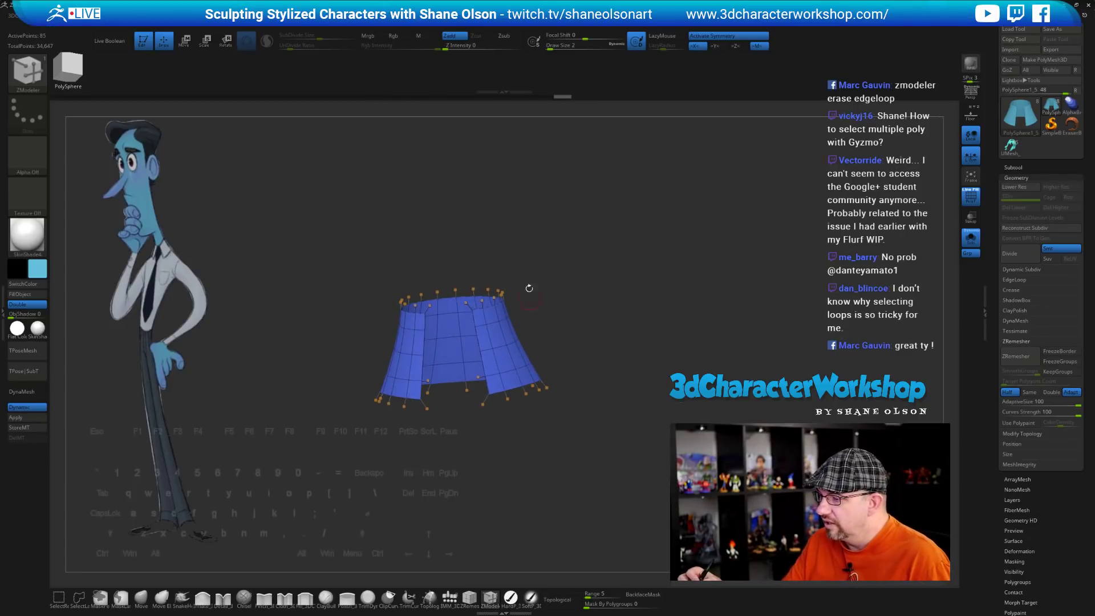
pyautogui.keyDown('alt'); pyautogui.moveTo(599, 278); pyautogui.dragTo(602, 326); pyautogui.keyUp('alt')
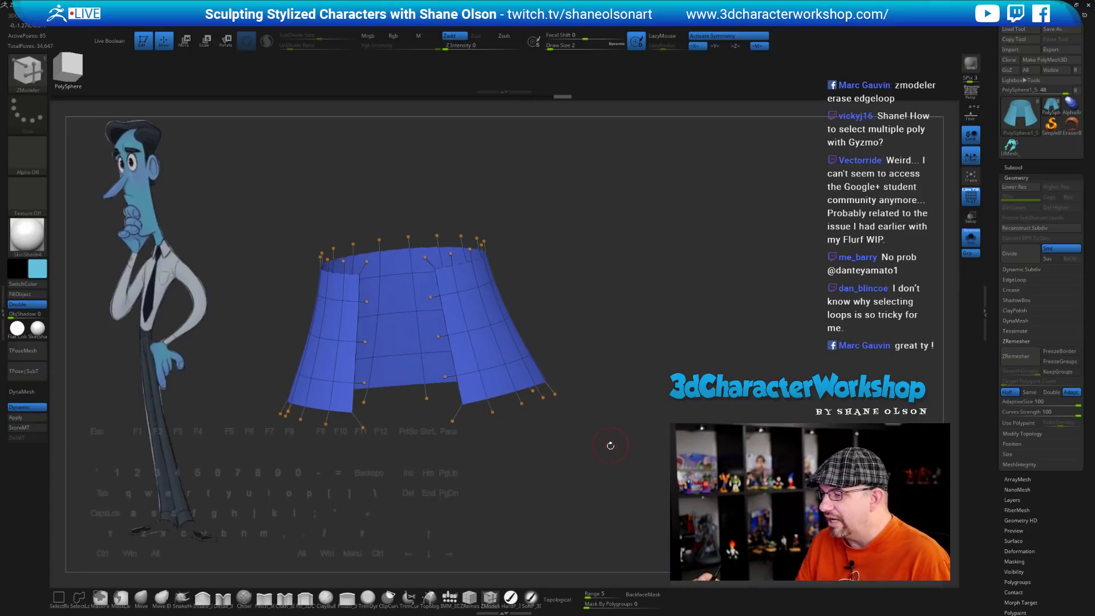
pyautogui.moveTo(609, 445); pyautogui.dragTo(602, 445)
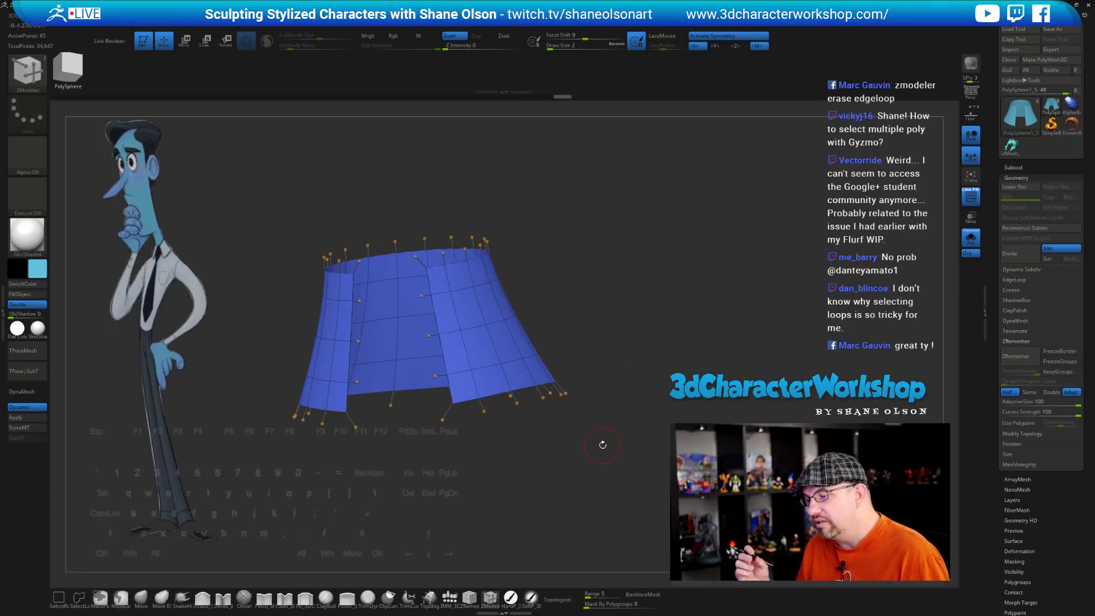
pyautogui.hotkey('shift', 'd')
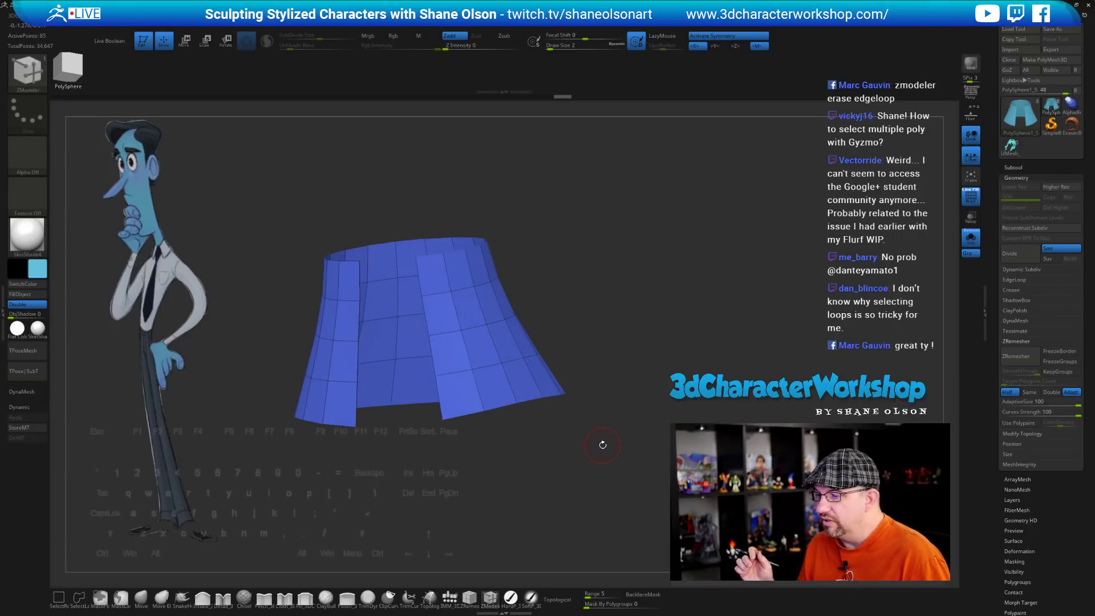
pyautogui.press('d')
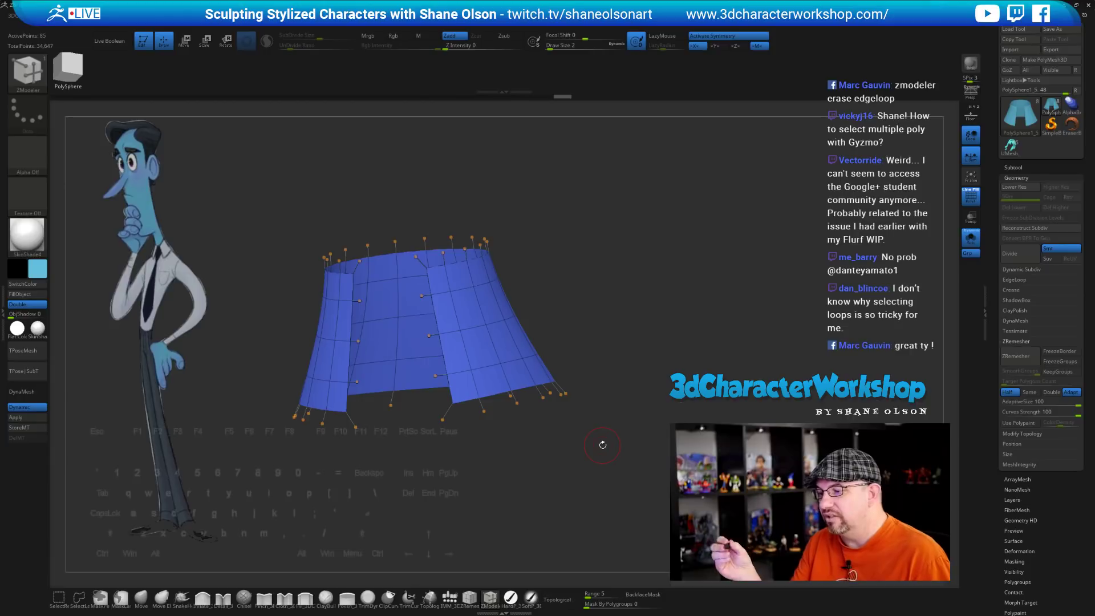
pyautogui.moveTo(546, 486); pyautogui.dragTo(671, 406)
pyautogui.hotkey('shift', 'd')
# Show the whole character again and pull the collar band outward from the neck with the Move brush at draw size 20
pyautogui.click(971, 238)
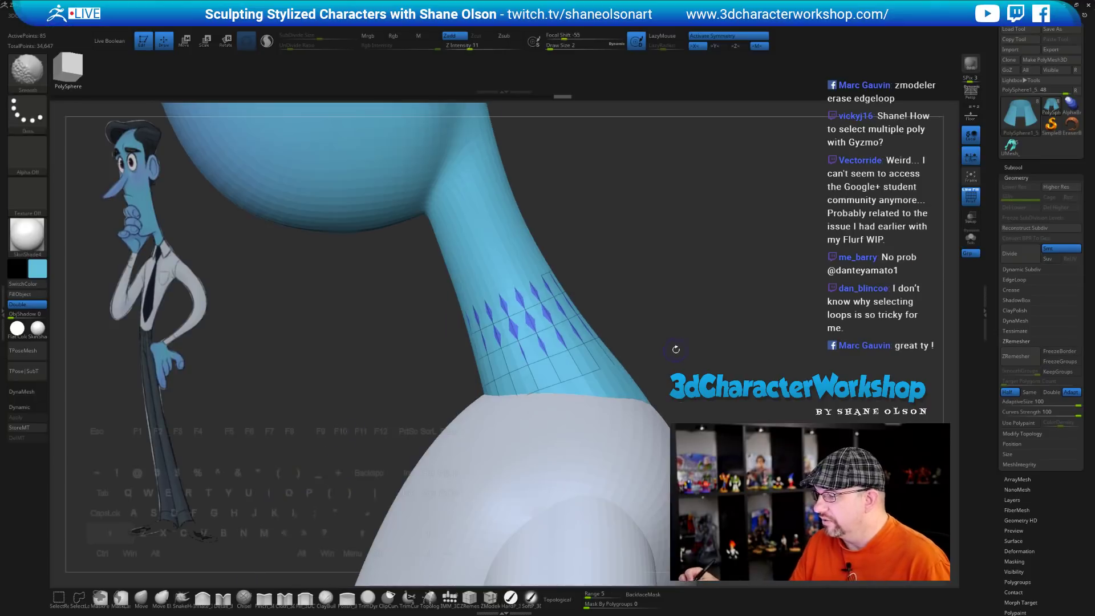
pyautogui.moveTo(643, 304); pyautogui.dragTo(566, 259)
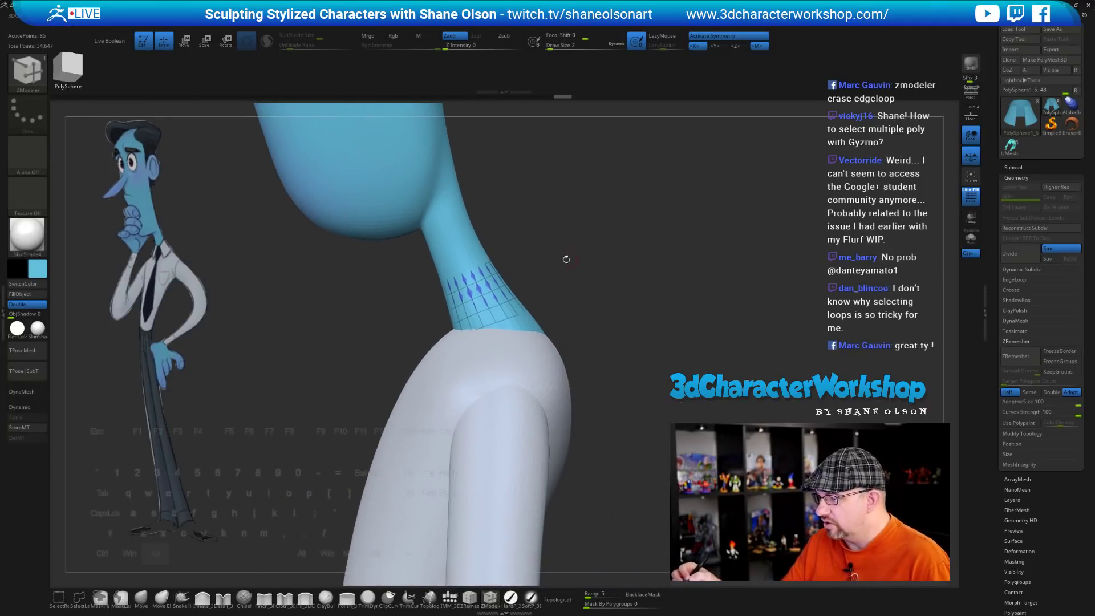
pyautogui.click(141, 597)
pyautogui.press('s')
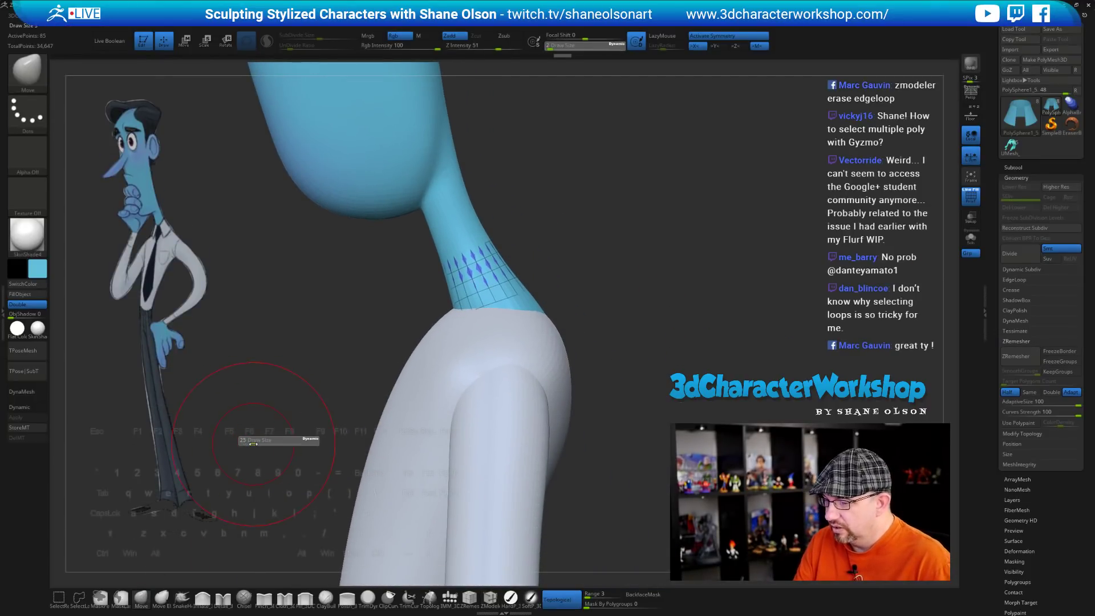
pyautogui.moveTo(253, 443); pyautogui.dragTo(251, 444)
pyautogui.moveTo(608, 292)
pyautogui.mouseDown()
pyautogui.moveTo(600, 297)
pyautogui.moveTo(659, 305)
pyautogui.mouseUp()
pyautogui.moveTo(568, 300)
pyautogui.mouseDown()
pyautogui.moveTo(431, 332)
pyautogui.moveTo(482, 328)
pyautogui.mouseUp()
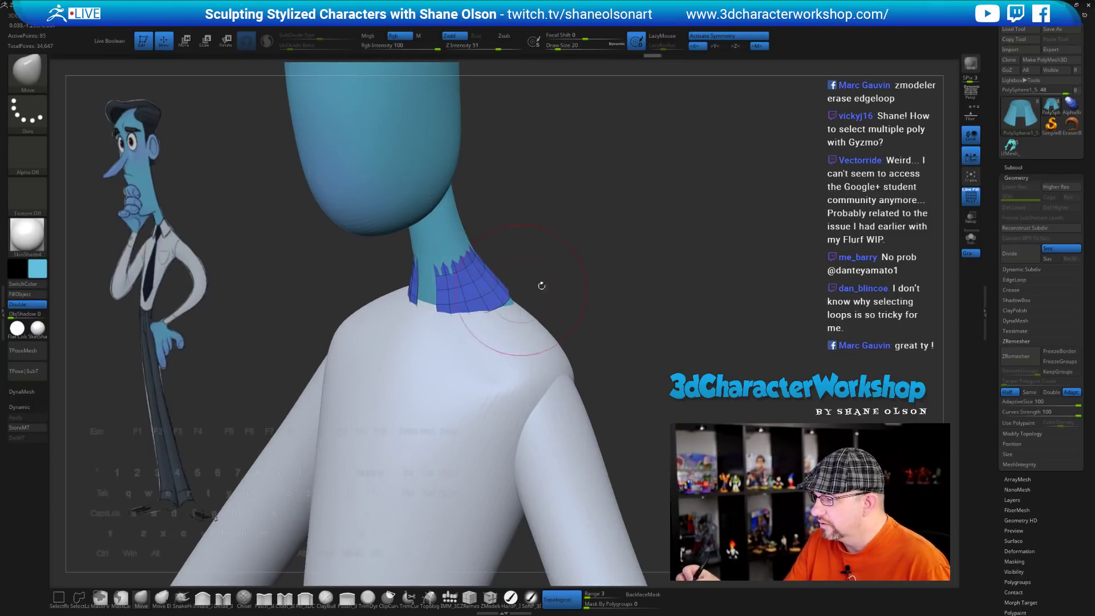
pyautogui.moveTo(541, 286)
pyautogui.mouseDown()
pyautogui.moveTo(574, 279)
pyautogui.moveTo(619, 231)
pyautogui.moveTo(605, 239)
pyautogui.mouseUp()
# Shift the collar band toward the front of the neck in side view, using larger Move brush sizes
pyautogui.press('s')
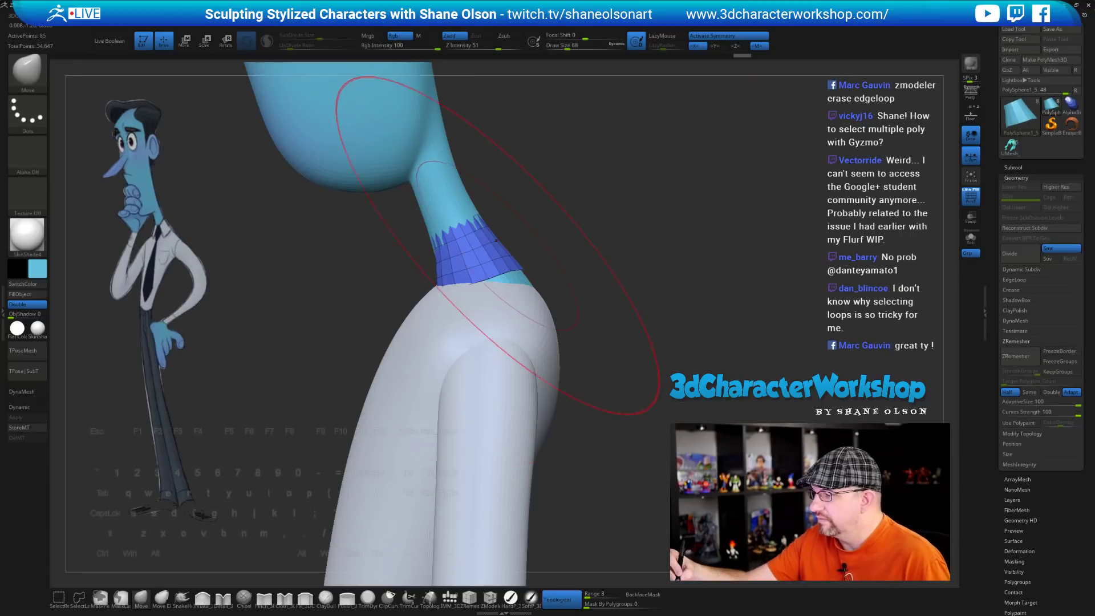
pyautogui.moveTo(496, 241)
pyautogui.mouseDown()
pyautogui.moveTo(508, 260)
pyautogui.moveTo(431, 271)
pyautogui.mouseUp()
pyautogui.press('s')
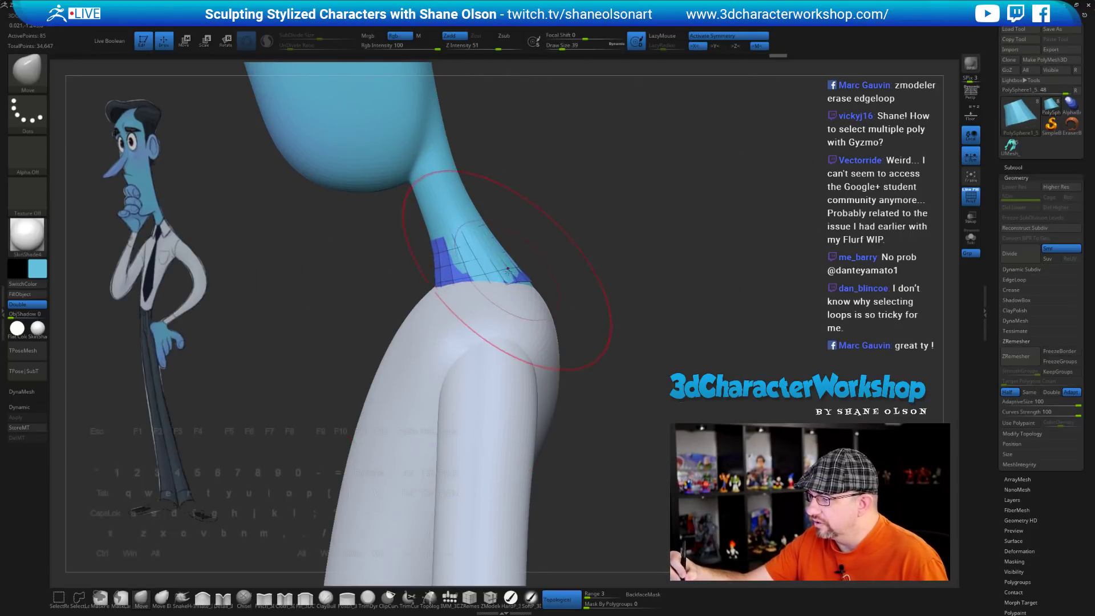
pyautogui.moveTo(507, 278); pyautogui.dragTo(448, 267)
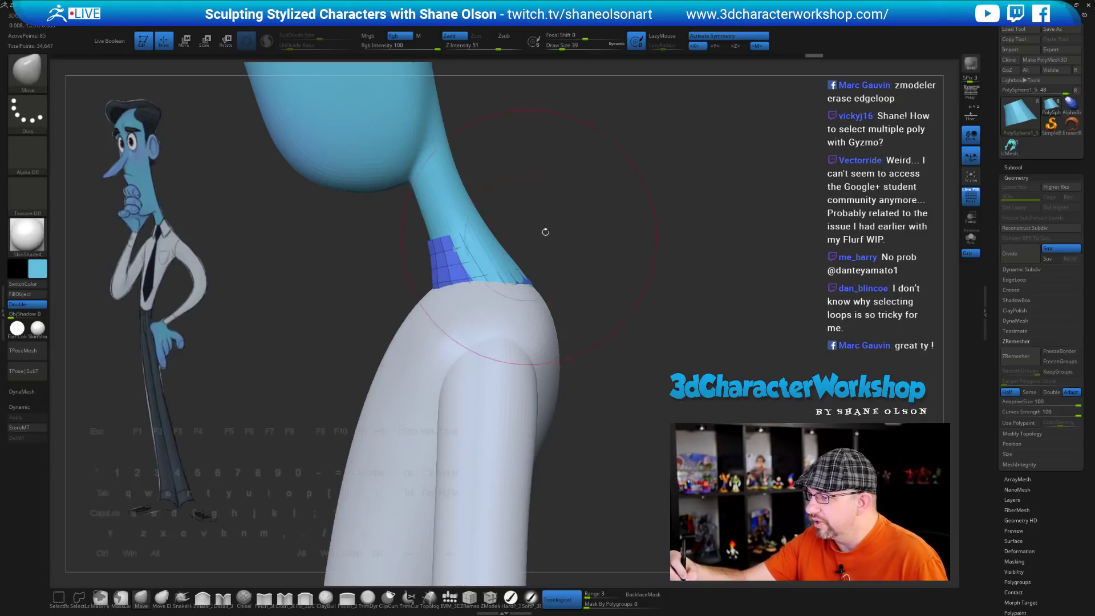
pyautogui.moveTo(545, 232)
pyautogui.mouseDown()
pyautogui.moveTo(594, 237)
pyautogui.moveTo(576, 247)
pyautogui.mouseUp()
pyautogui.press('s')
pyautogui.moveTo(576, 262); pyautogui.dragTo(439, 300)
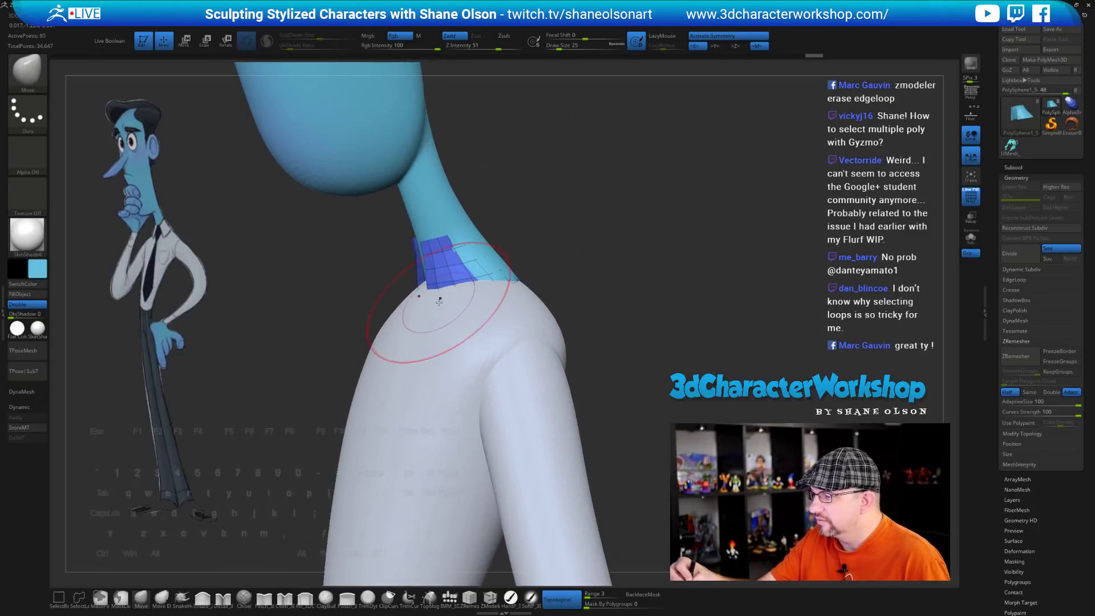
# Refine the collar's front and side panels with smaller Move brush sizes so they sit just outside the neck
pyautogui.moveTo(608, 271); pyautogui.dragTo(500, 285)
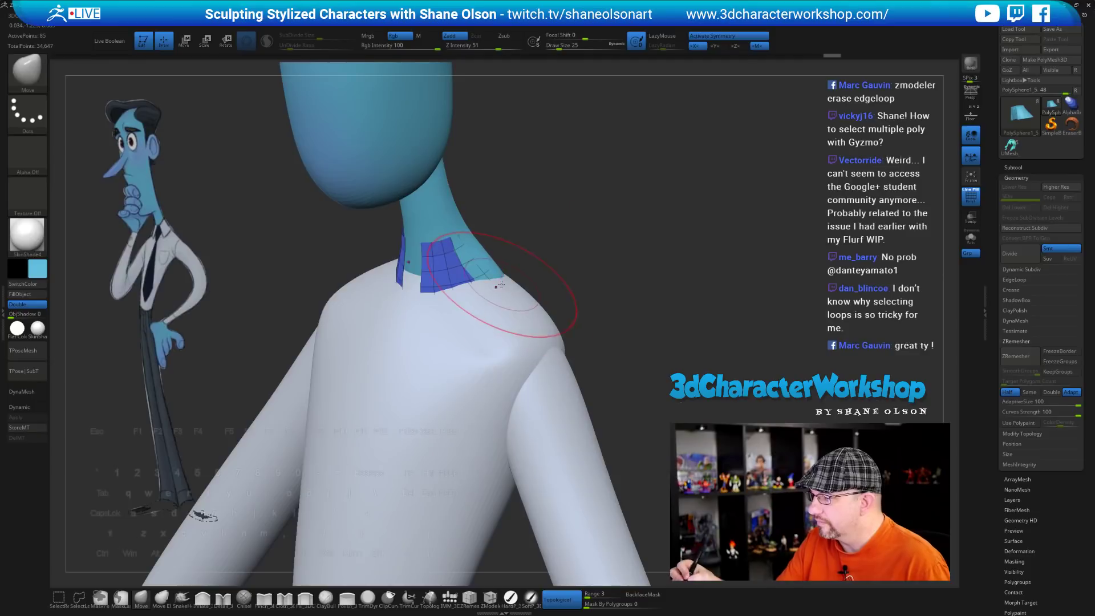
pyautogui.moveTo(584, 283)
pyautogui.mouseDown()
pyautogui.moveTo(572, 230)
pyautogui.moveTo(599, 232)
pyautogui.moveTo(596, 264)
pyautogui.mouseUp()
pyautogui.press('s')
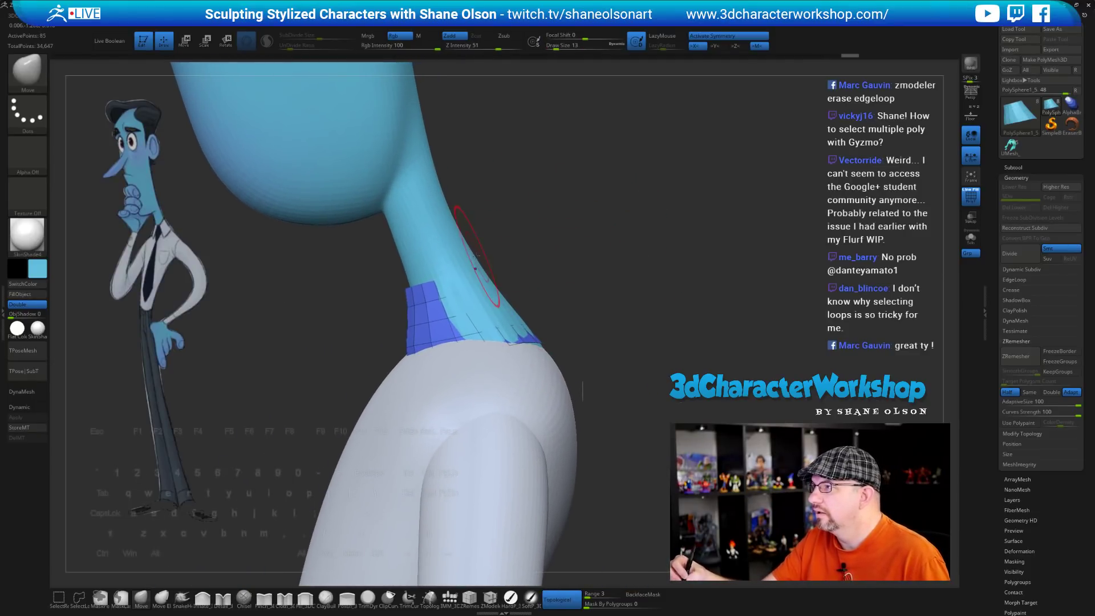
pyautogui.moveTo(501, 241); pyautogui.dragTo(569, 231)
pyautogui.press('s')
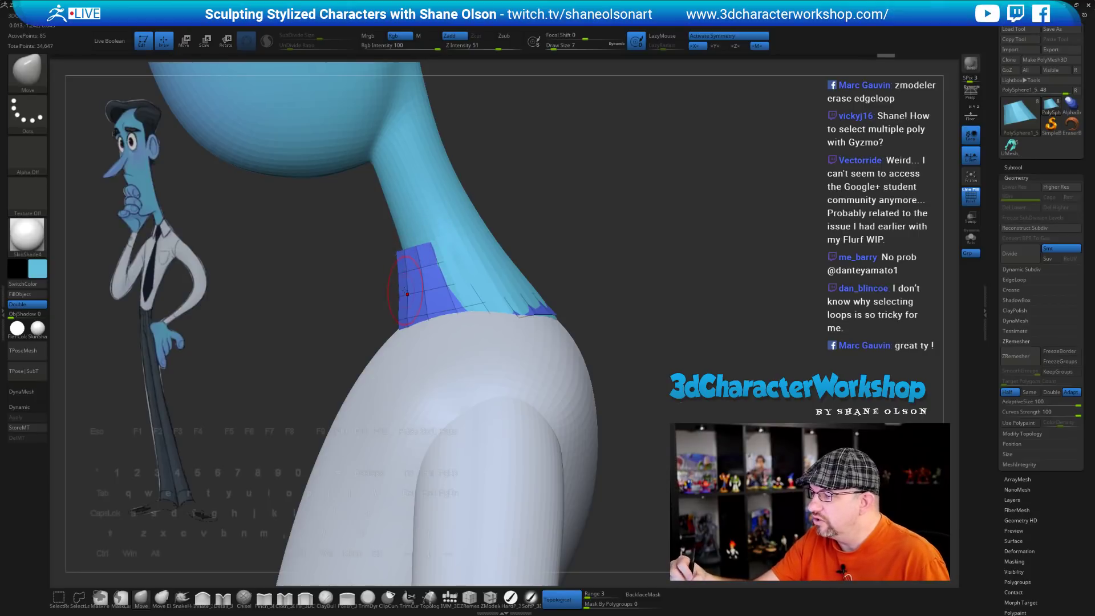
pyautogui.moveTo(473, 237); pyautogui.dragTo(570, 247)
pyautogui.press('s')
pyautogui.moveTo(453, 255); pyautogui.dragTo(471, 247)
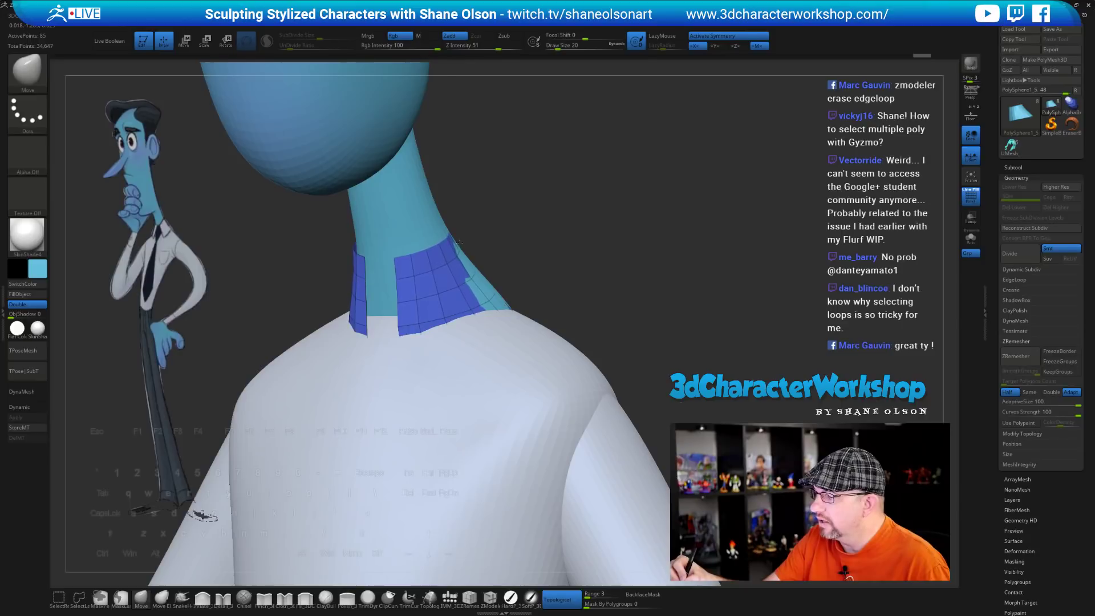
# Pull the side and back of the collar out from the neck and down to the shoulder with the Move brush
pyautogui.moveTo(570, 254)
pyautogui.mouseDown()
pyautogui.moveTo(500, 274)
pyautogui.moveTo(606, 293)
pyautogui.mouseUp()
pyautogui.moveTo(502, 247); pyautogui.dragTo(509, 241)
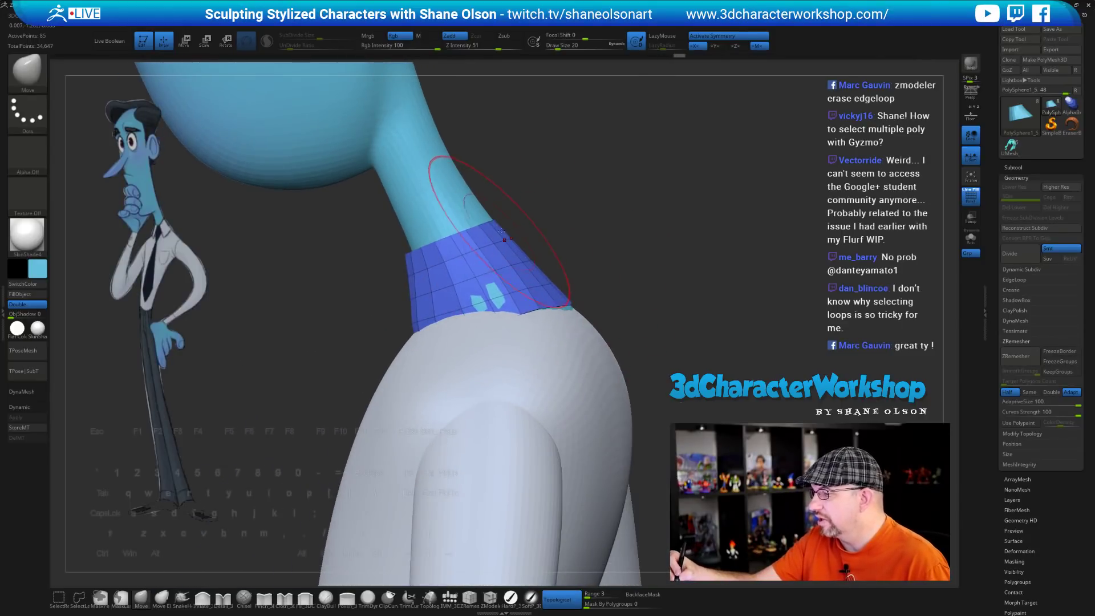
pyautogui.moveTo(611, 277); pyautogui.dragTo(590, 280)
pyautogui.moveTo(614, 320)
pyautogui.mouseDown()
pyautogui.moveTo(606, 313)
pyautogui.moveTo(616, 301)
pyautogui.mouseUp()
pyautogui.press('s')
pyautogui.moveTo(618, 301); pyautogui.dragTo(613, 301)
pyautogui.press('s')
pyautogui.moveTo(571, 245); pyautogui.dragTo(574, 245)
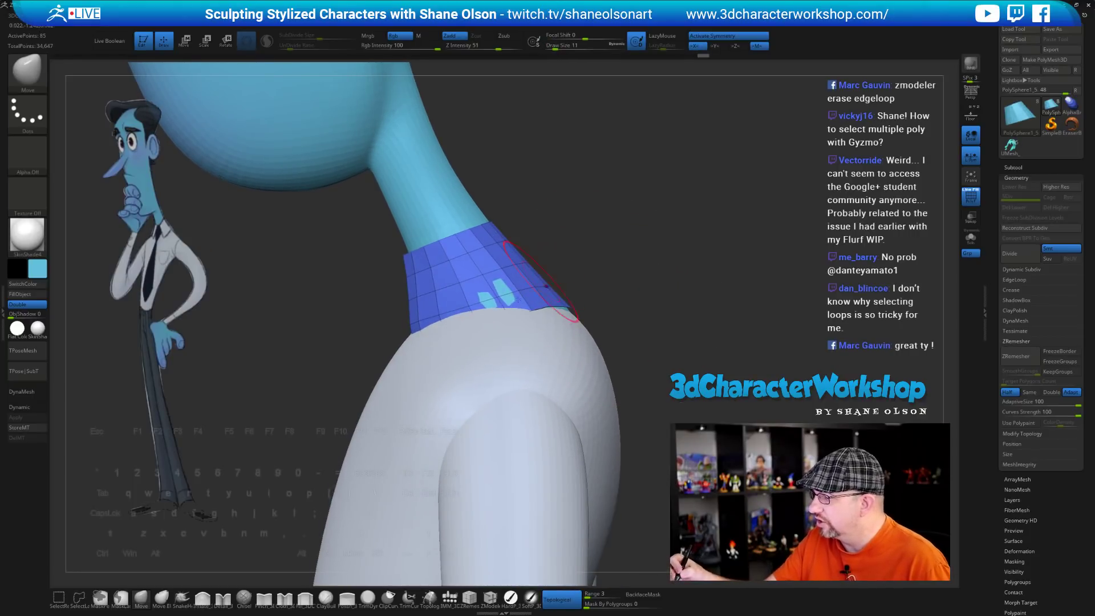
# Angle the collar's front opening by nudging its top corners together and its bottom corners apart
pyautogui.moveTo(606, 283)
pyautogui.keyDown('shift'); pyautogui.mouseDown()
pyautogui.moveTo(611, 261)
pyautogui.moveTo(570, 262)
pyautogui.moveTo(575, 238)
pyautogui.moveTo(557, 262)
pyautogui.mouseUp(); pyautogui.keyUp('shift')
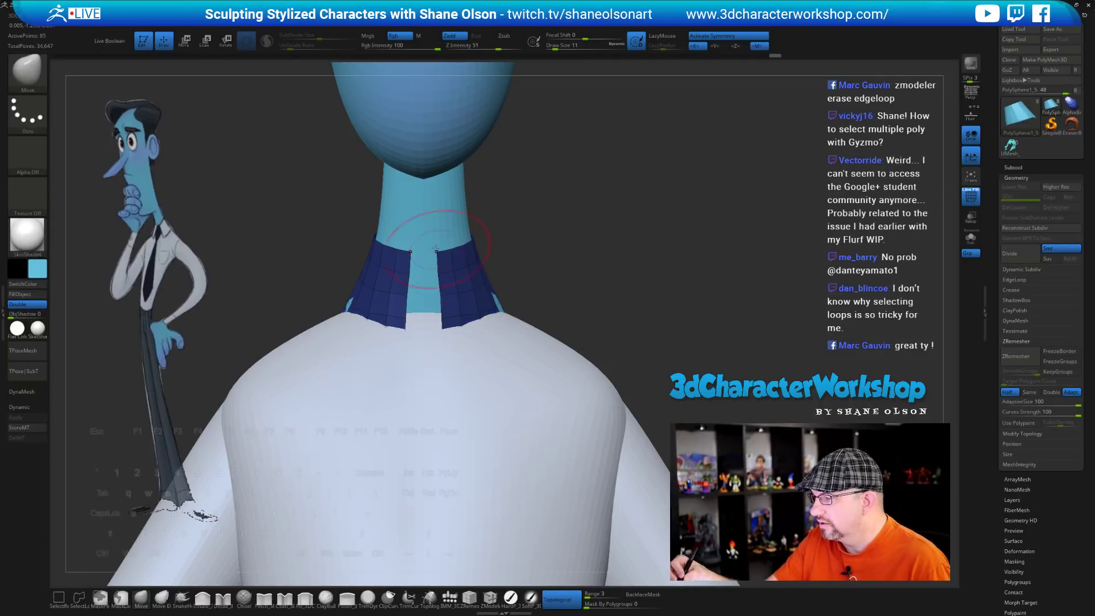
pyautogui.moveTo(522, 245); pyautogui.dragTo(537, 247)
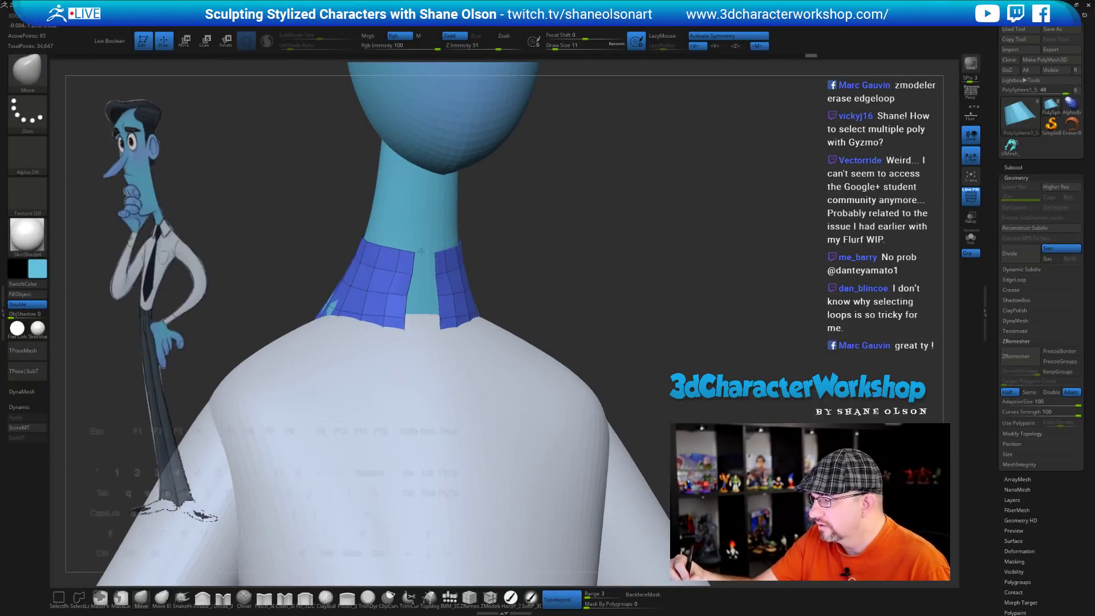
pyautogui.moveTo(412, 277); pyautogui.dragTo(414, 279)
pyautogui.moveTo(401, 332); pyautogui.dragTo(397, 335)
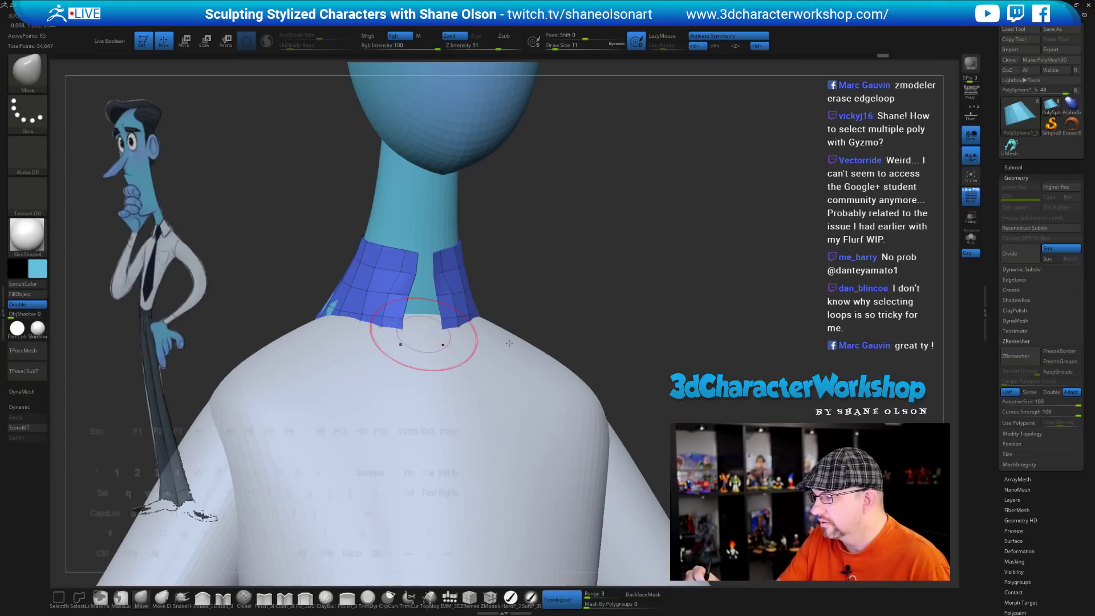
pyautogui.moveTo(575, 298)
pyautogui.mouseDown()
pyautogui.moveTo(560, 299)
pyautogui.moveTo(549, 284)
pyautogui.moveTo(580, 296)
pyautogui.moveTo(569, 298)
pyautogui.mouseUp()
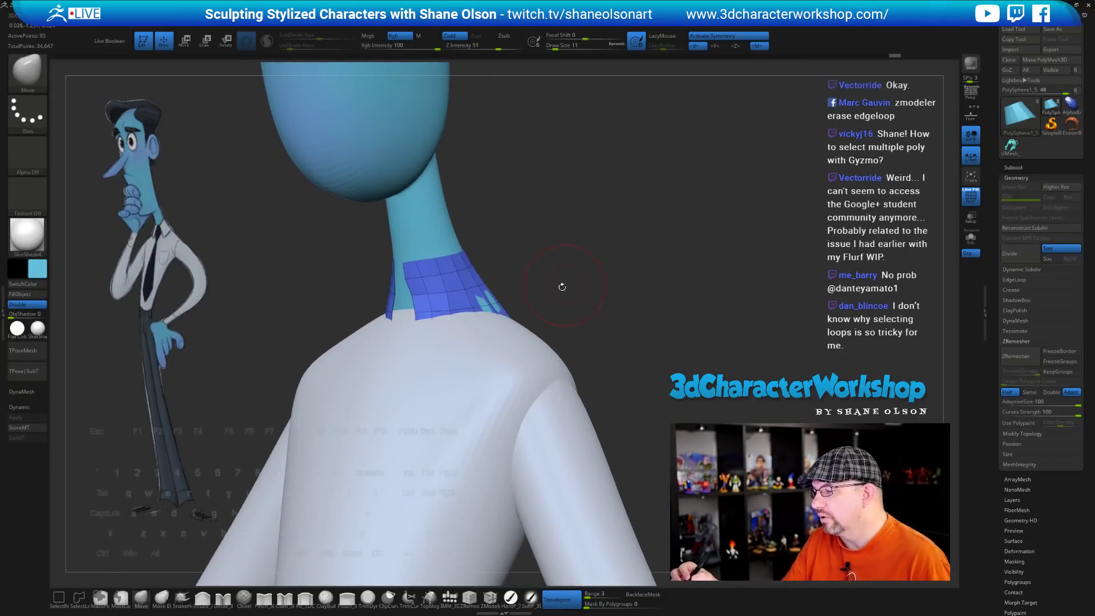
# Isolate the collar and delete its remaining inner horizontal edge loops with the ZModeler brush
pyautogui.click(965, 242)
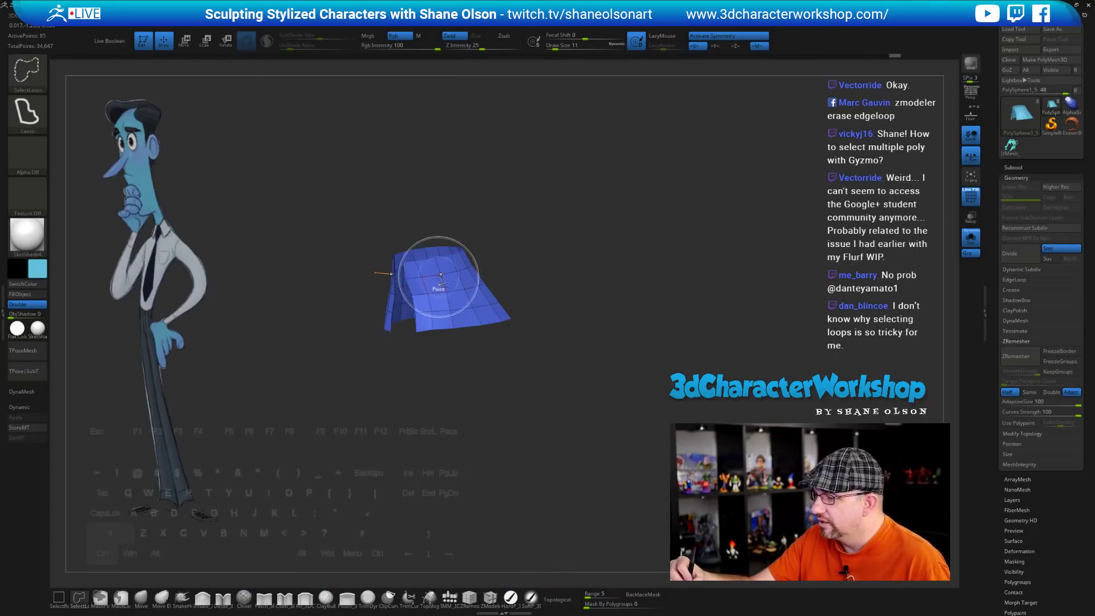
pyautogui.click(491, 597)
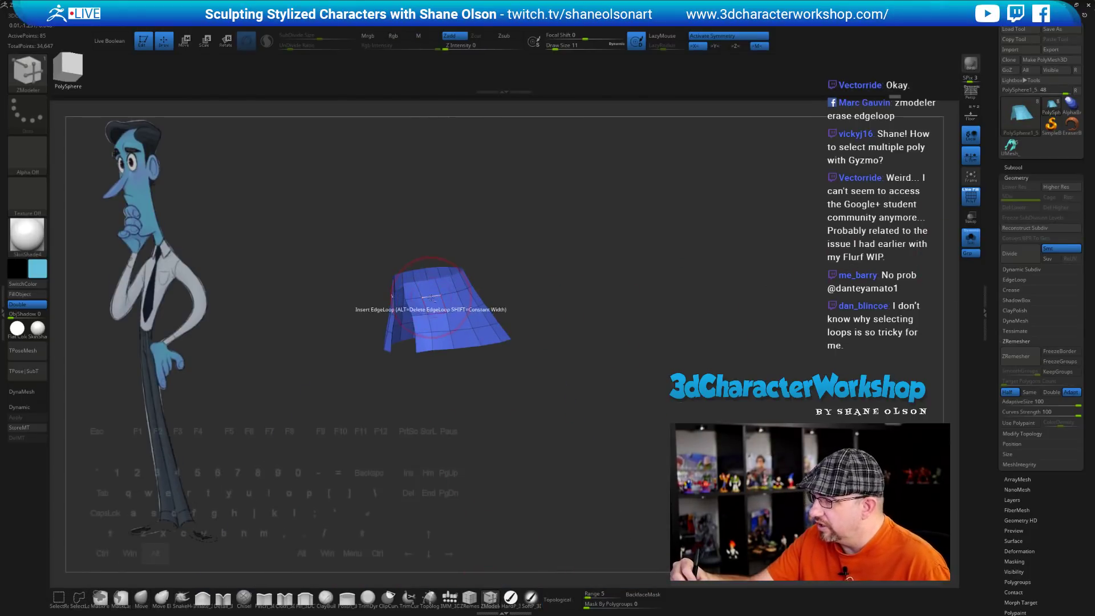
pyautogui.keyDown('alt'); pyautogui.click(442, 328); pyautogui.keyUp('alt')
pyautogui.moveTo(541, 445); pyautogui.dragTo(545, 415)
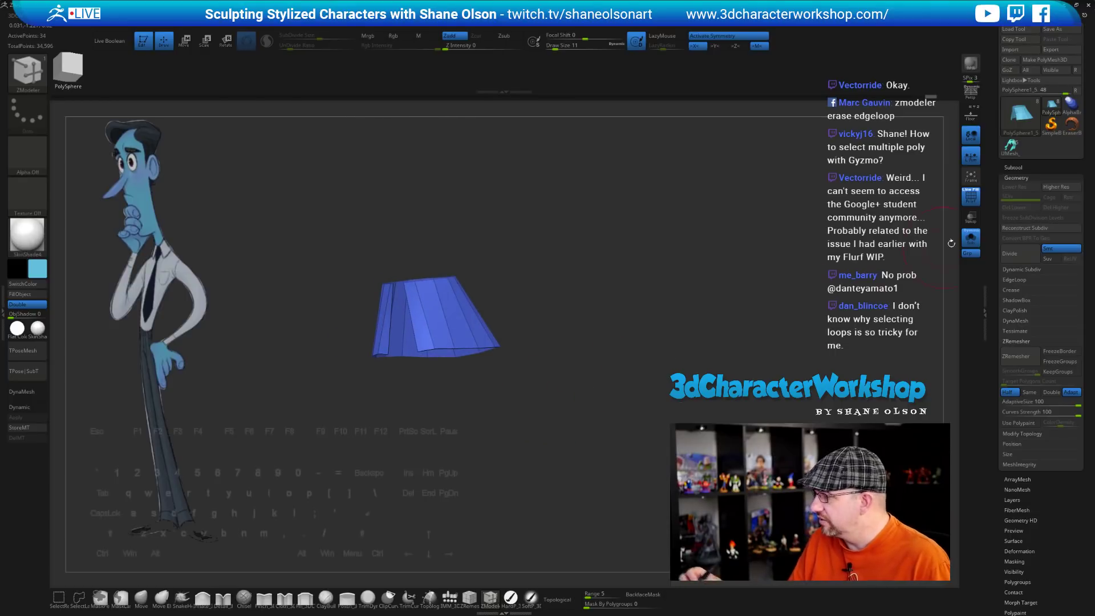
# Bring back the full character and compare the collar before and after the last edge loop deletion
pyautogui.click(971, 238)
pyautogui.moveTo(591, 307); pyautogui.dragTo(535, 376)
pyautogui.press('s')
pyautogui.click(539, 293)
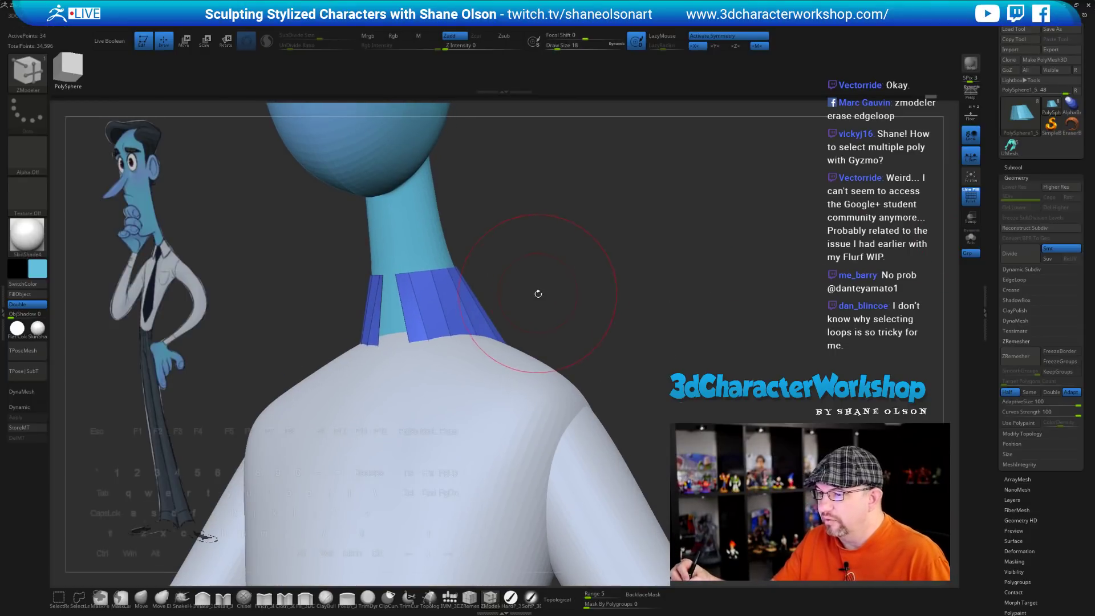
pyautogui.moveTo(536, 292); pyautogui.dragTo(460, 350)
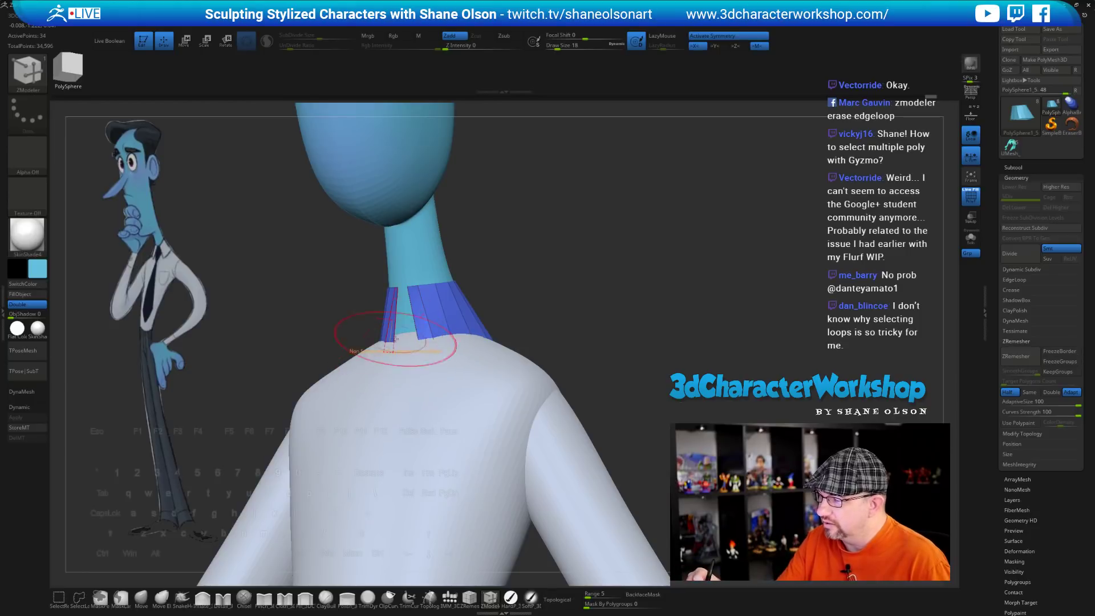
pyautogui.hotkey('ctrl', 'z')
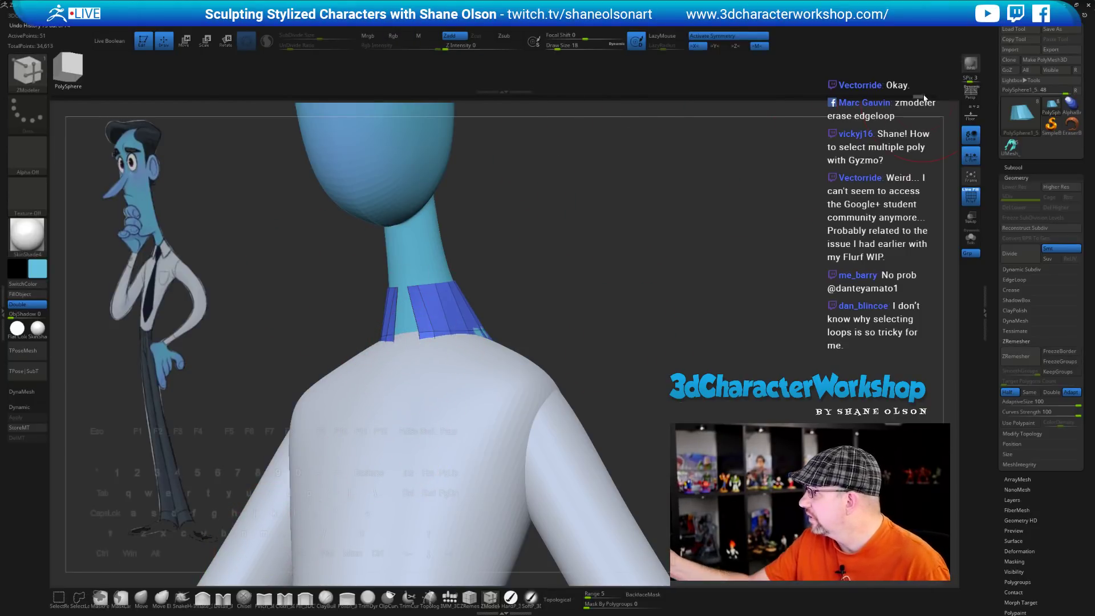
# Flare the collar's lower front corners apart over the shirt with the Move brush, reducing the draw size to 12
pyautogui.click(141, 597)
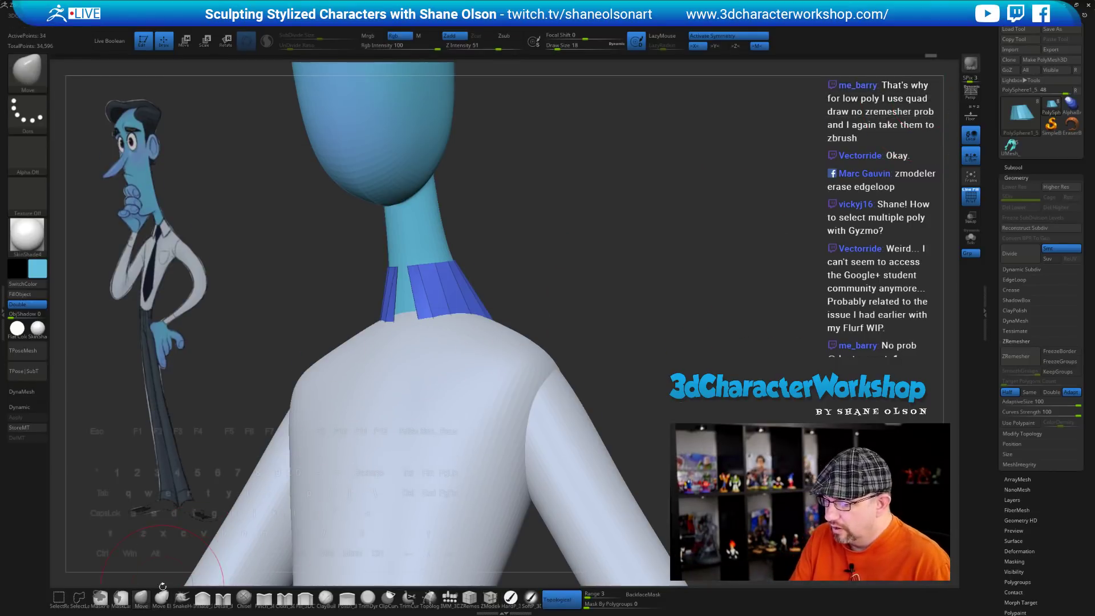
pyautogui.press('s')
pyautogui.moveTo(483, 295); pyautogui.dragTo(485, 295)
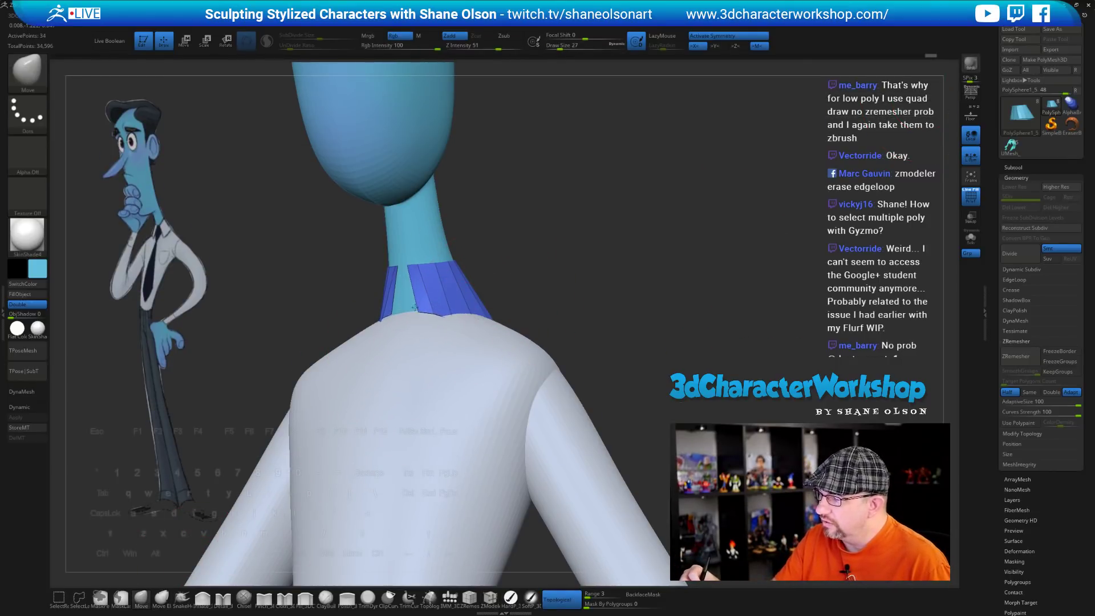
pyautogui.moveTo(416, 308); pyautogui.dragTo(462, 313)
pyautogui.moveTo(565, 313); pyautogui.dragTo(513, 315)
pyautogui.moveTo(579, 292)
pyautogui.mouseDown()
pyautogui.moveTo(552, 294)
pyautogui.moveTo(582, 299)
pyautogui.mouseUp()
pyautogui.press('s')
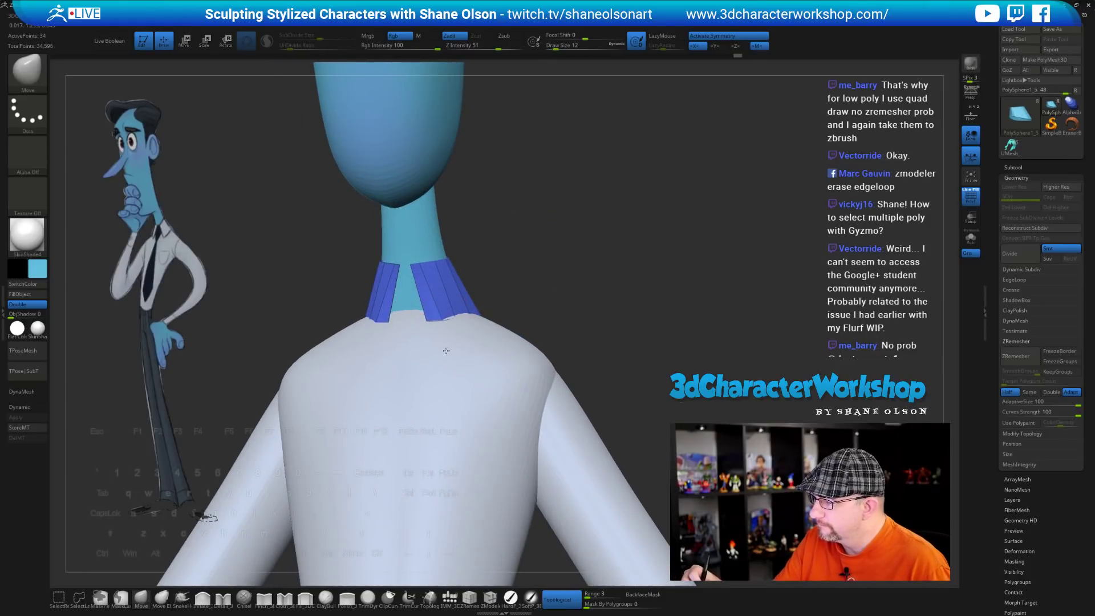
pyautogui.moveTo(510, 299)
pyautogui.mouseDown()
pyautogui.moveTo(516, 313)
pyautogui.moveTo(510, 307)
pyautogui.moveTo(528, 307)
pyautogui.mouseUp()
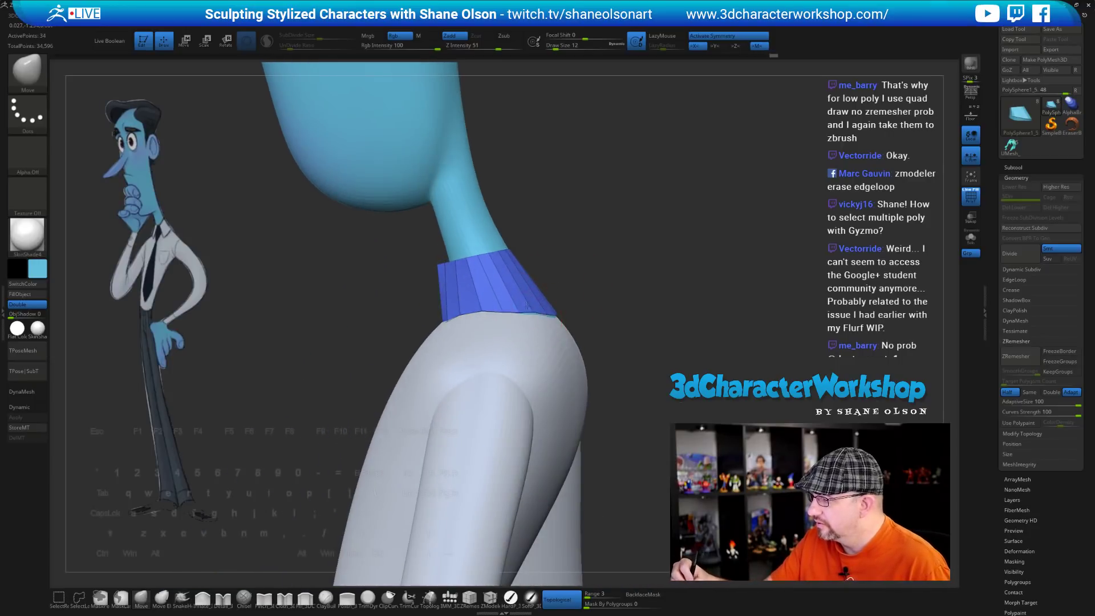
pyautogui.moveTo(648, 297); pyautogui.dragTo(602, 306)
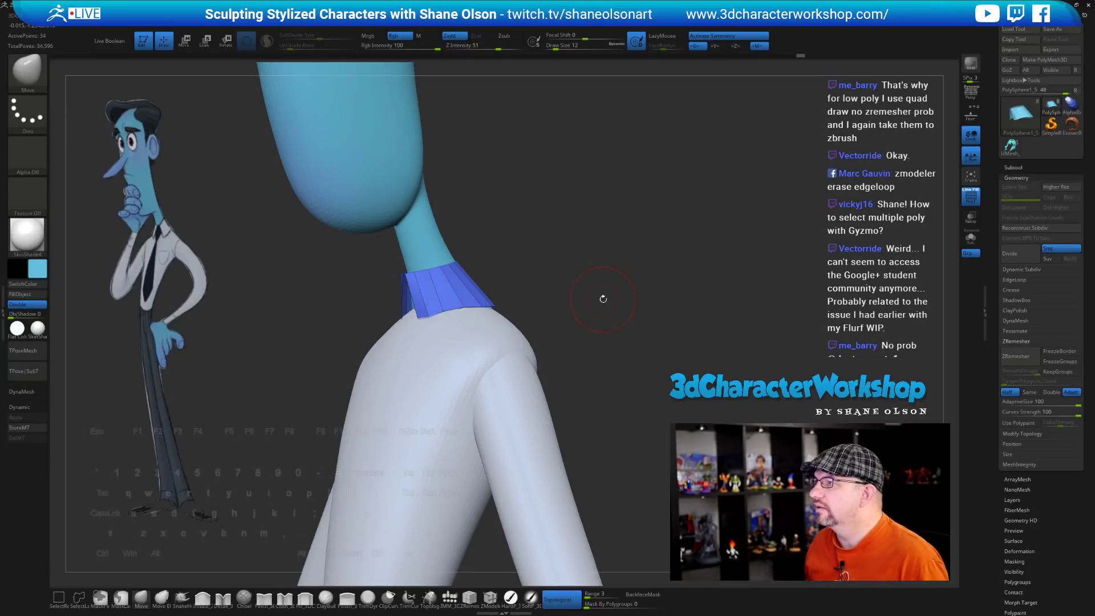
pyautogui.moveTo(666, 212); pyautogui.dragTo(628, 275)
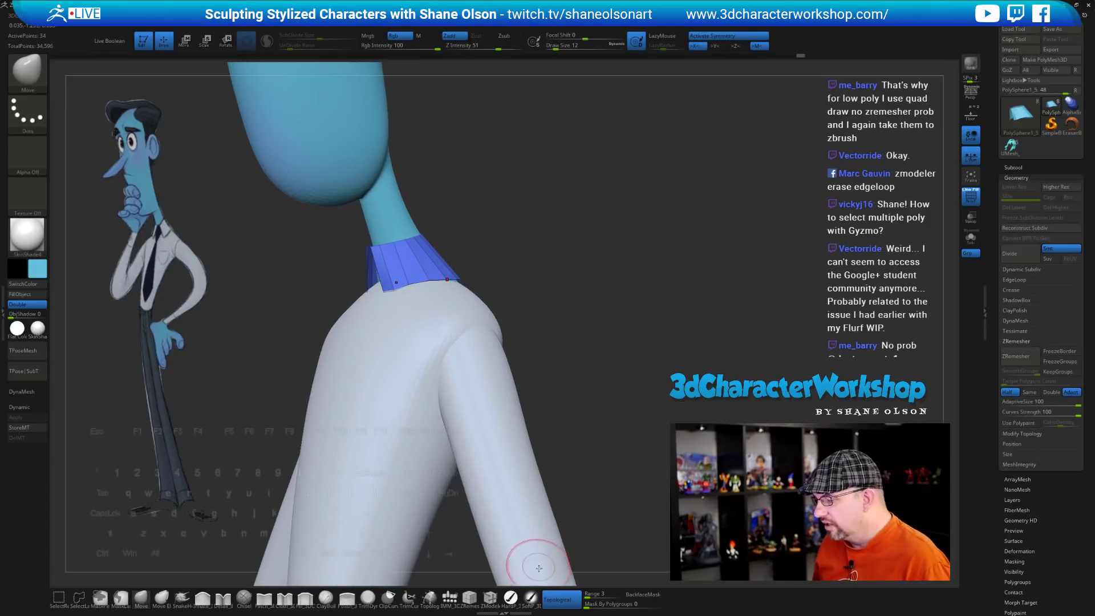
pyautogui.click(490, 597)
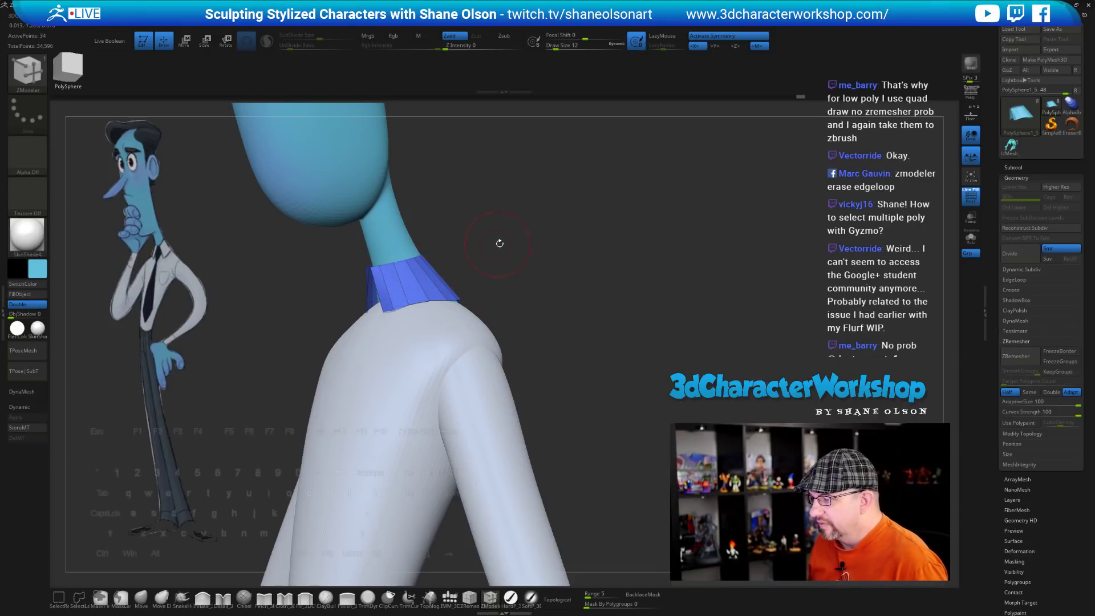
pyautogui.moveTo(500, 243); pyautogui.dragTo(501, 315)
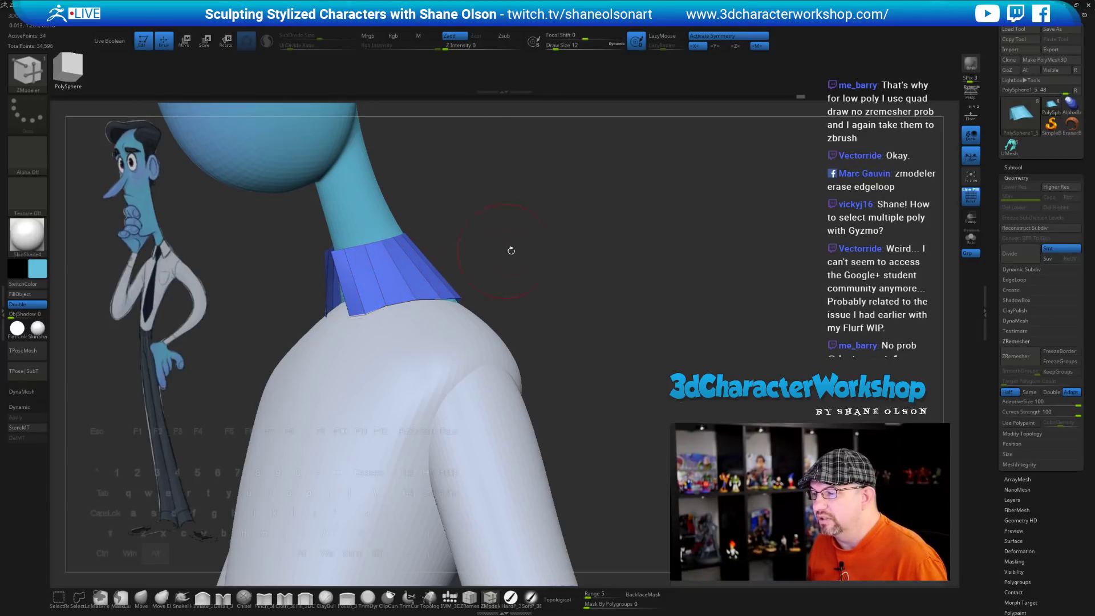
# Adjust the collar's lower front corner with the Move brush at draw size 8
pyautogui.click(141, 597)
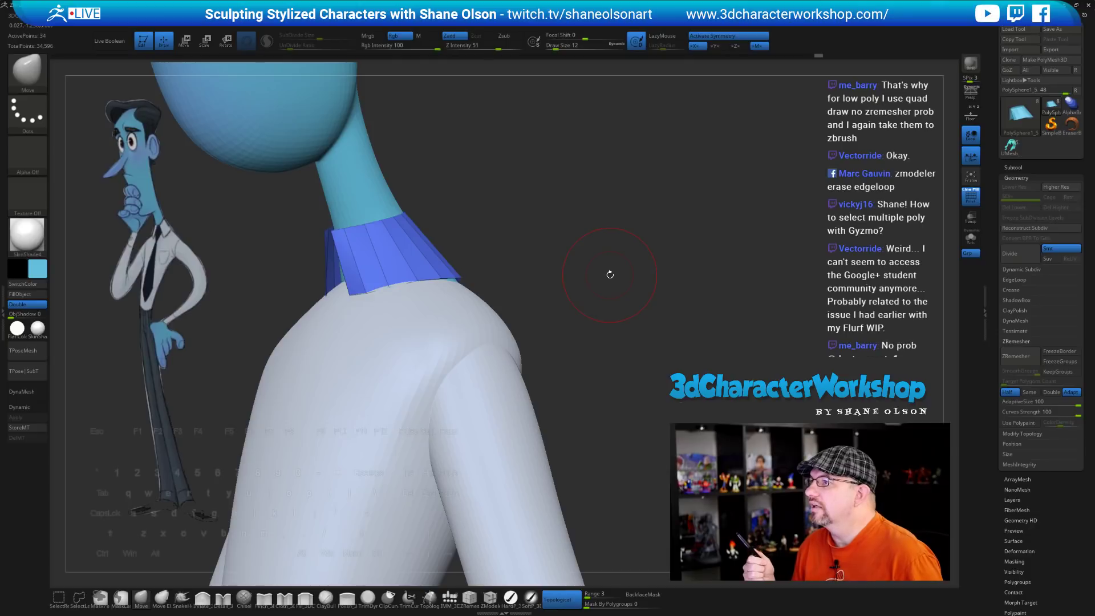
pyautogui.moveTo(637, 315)
pyautogui.mouseDown()
pyautogui.moveTo(643, 331)
pyautogui.moveTo(639, 305)
pyautogui.moveTo(648, 309)
pyautogui.mouseUp()
pyautogui.press('s')
pyautogui.click(646, 323)
pyautogui.press('s')
pyautogui.click(635, 299)
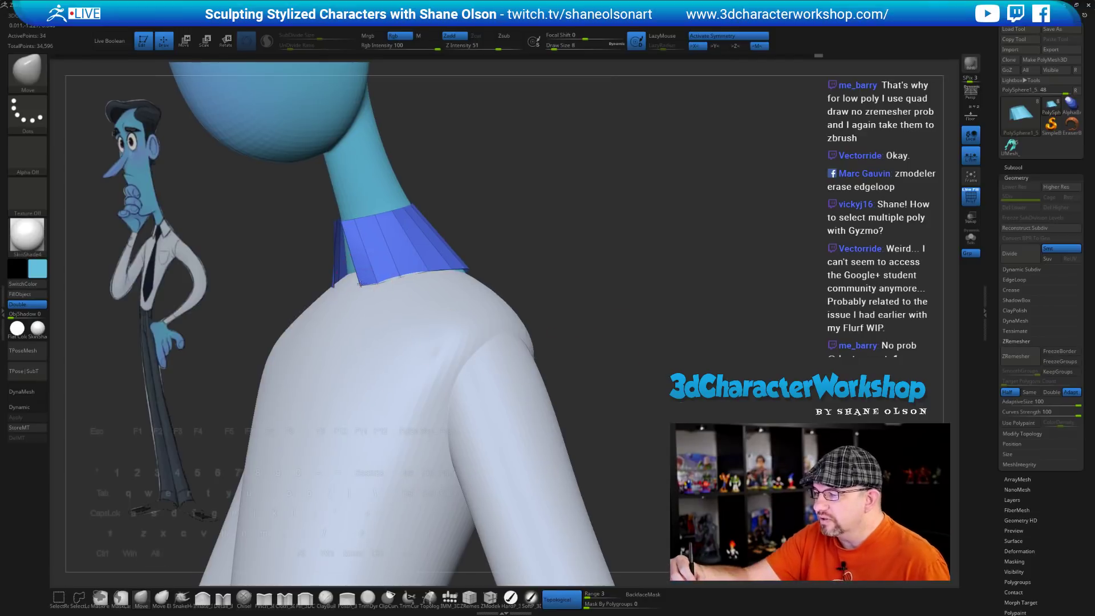
pyautogui.moveTo(352, 287); pyautogui.dragTo(348, 292)
# Adjust the collar's upper front edge against the neck with the Move brush at draw size 6
pyautogui.moveTo(438, 207)
pyautogui.mouseDown()
pyautogui.moveTo(511, 251)
pyautogui.moveTo(521, 247)
pyautogui.mouseUp()
pyautogui.press('s')
pyautogui.click(510, 206)
pyautogui.press('s')
pyautogui.click(361, 224)
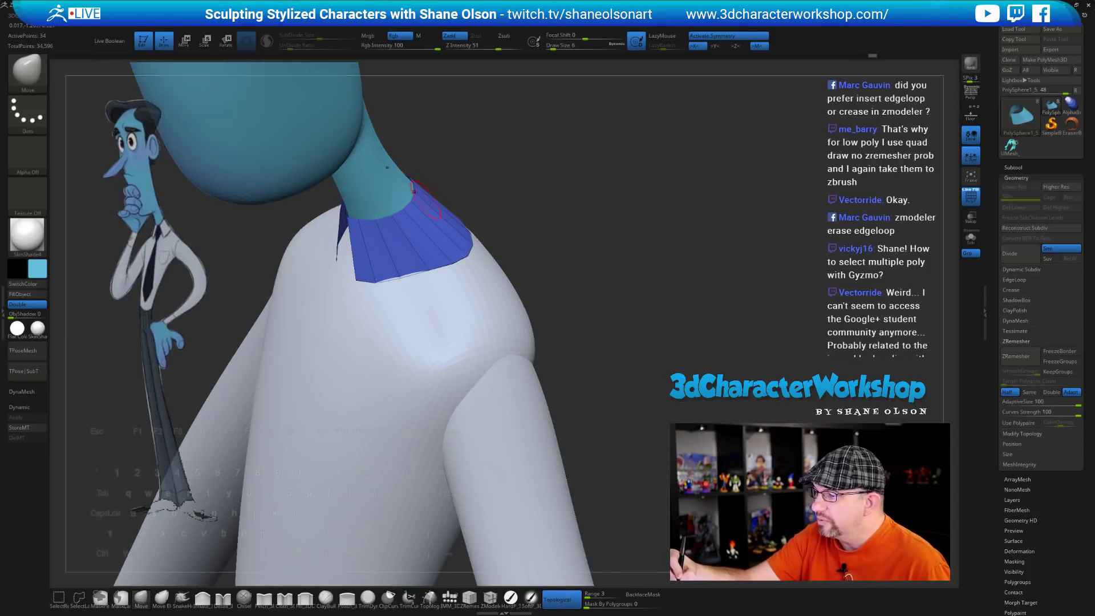
# Reposition the collar's lower and upper front corners with the Move brush at draw size 22
pyautogui.moveTo(494, 249)
pyautogui.mouseDown()
pyautogui.moveTo(484, 224)
pyautogui.moveTo(497, 232)
pyautogui.moveTo(501, 215)
pyautogui.mouseUp()
pyautogui.press('s')
pyautogui.click(502, 253)
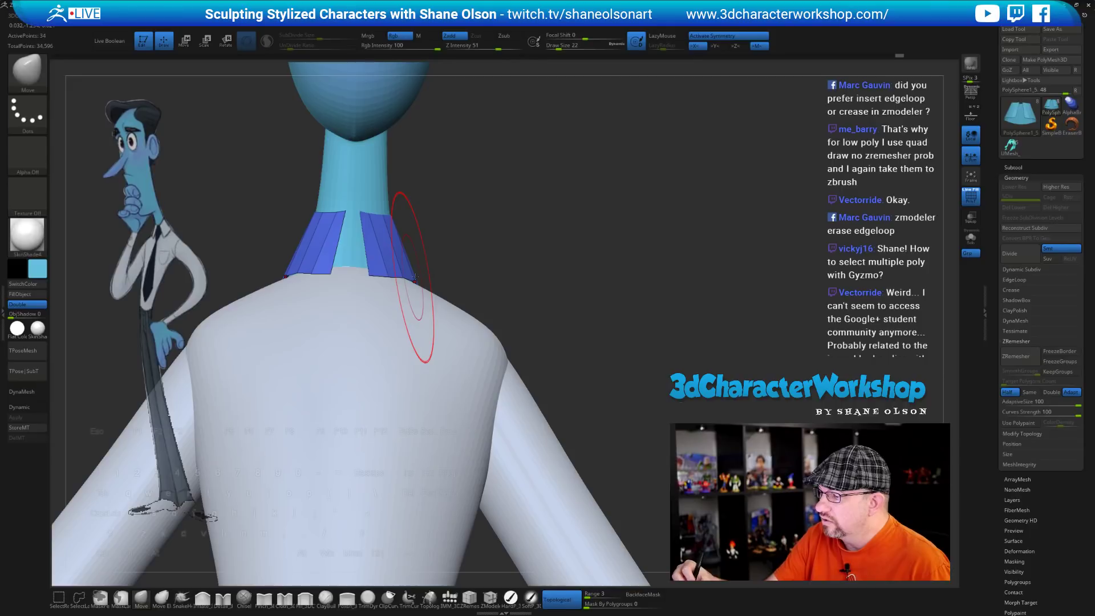
pyautogui.moveTo(456, 255); pyautogui.dragTo(498, 254)
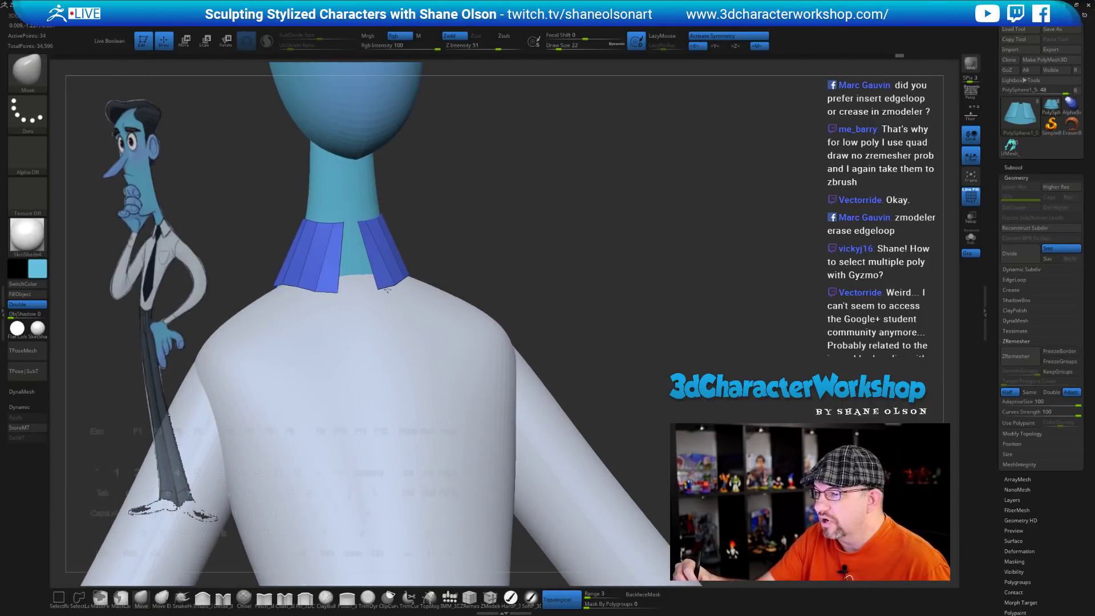
pyautogui.moveTo(387, 290); pyautogui.dragTo(393, 296)
pyautogui.moveTo(363, 222); pyautogui.dragTo(364, 234)
# Fit the collar's upper edge closely around the neck with the Move brush, reducing the draw size to 4
pyautogui.moveTo(446, 274); pyautogui.dragTo(497, 257)
pyautogui.press('s')
pyautogui.moveTo(435, 235); pyautogui.dragTo(429, 235)
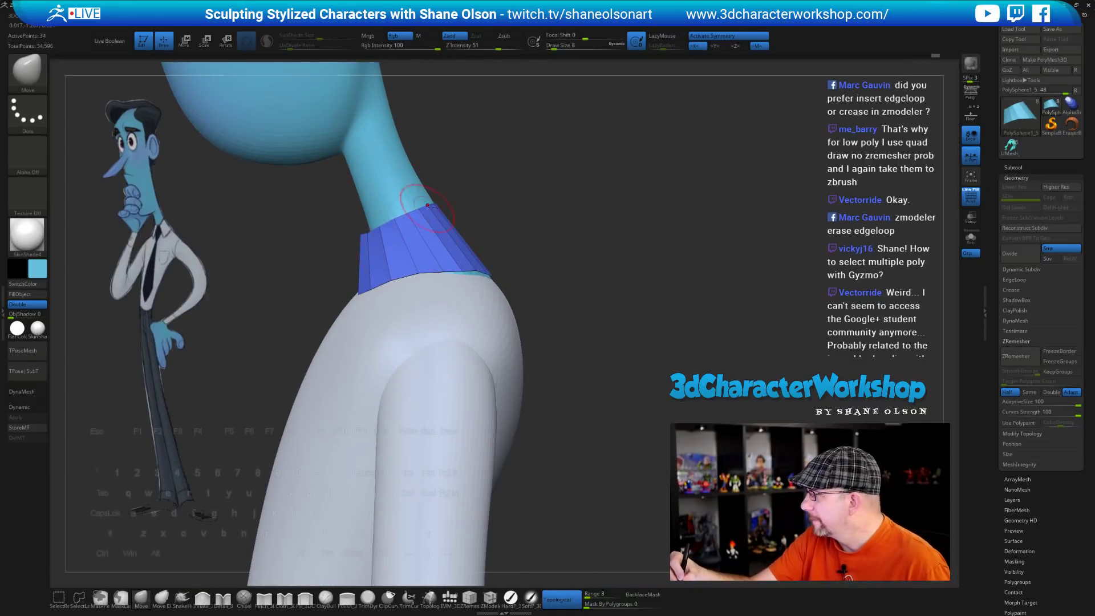
pyautogui.keyDown('alt'); pyautogui.moveTo(514, 210); pyautogui.dragTo(513, 231); pyautogui.keyUp('alt')
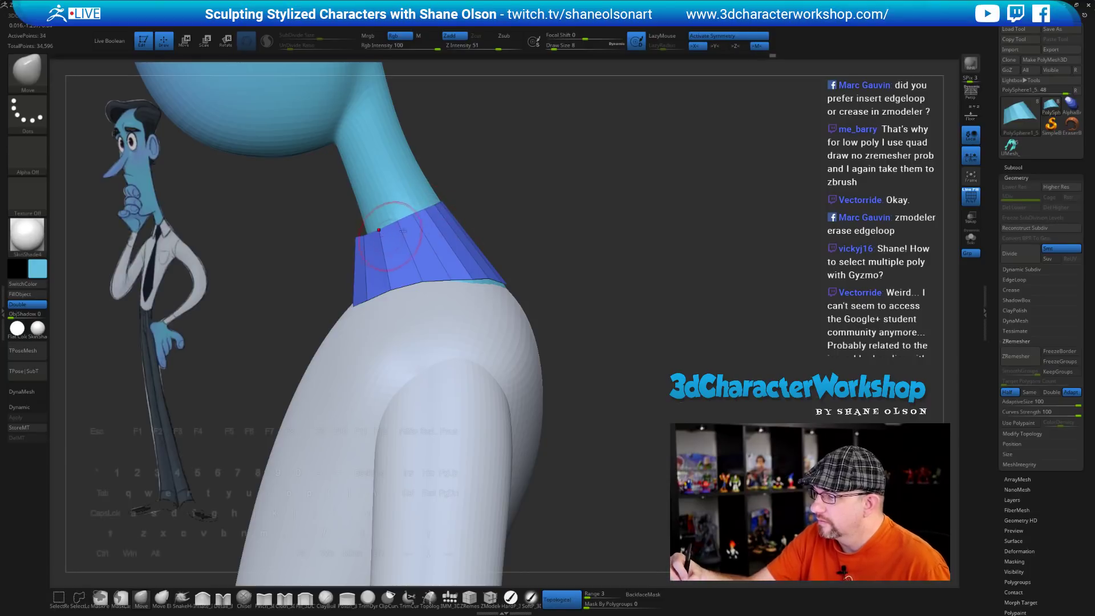
pyautogui.moveTo(484, 194)
pyautogui.keyDown('alt'); pyautogui.mouseDown()
pyautogui.moveTo(486, 209)
pyautogui.moveTo(513, 211)
pyautogui.moveTo(511, 197)
pyautogui.moveTo(534, 215)
pyautogui.moveTo(478, 193)
pyautogui.mouseUp(); pyautogui.keyUp('alt')
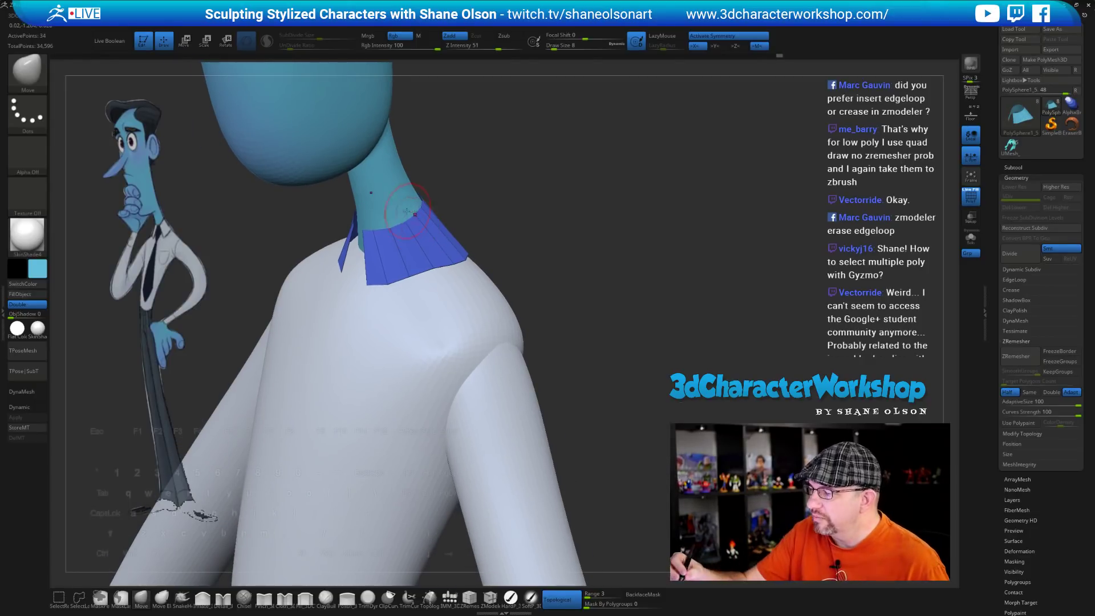
pyautogui.press('[')
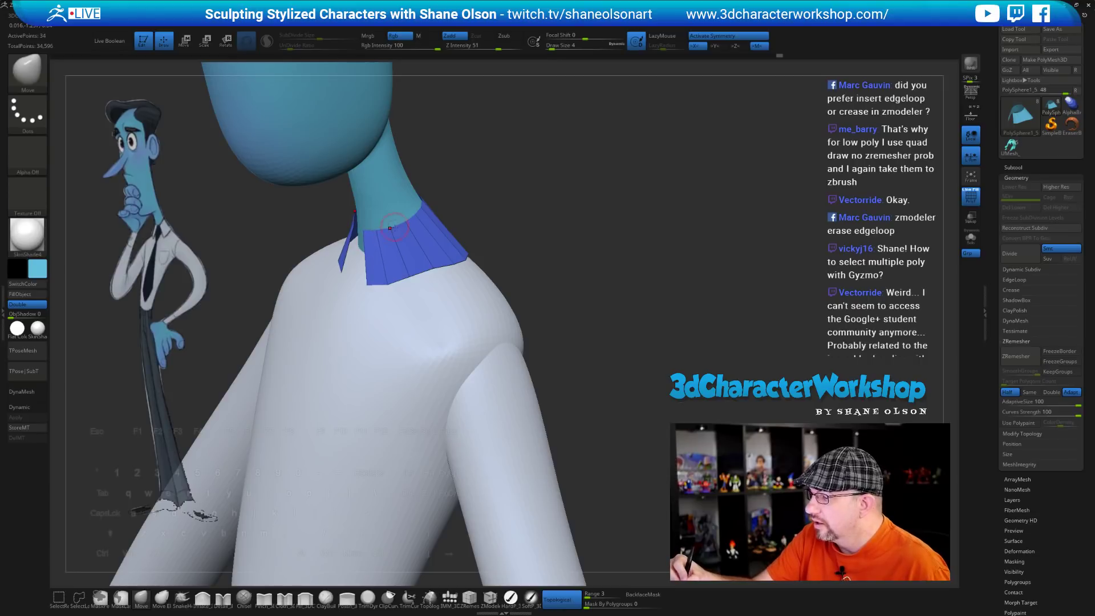
pyautogui.moveTo(422, 274)
pyautogui.mouseDown(button='right')
pyautogui.moveTo(450, 263)
pyautogui.moveTo(411, 279)
pyautogui.mouseUp(button='right')
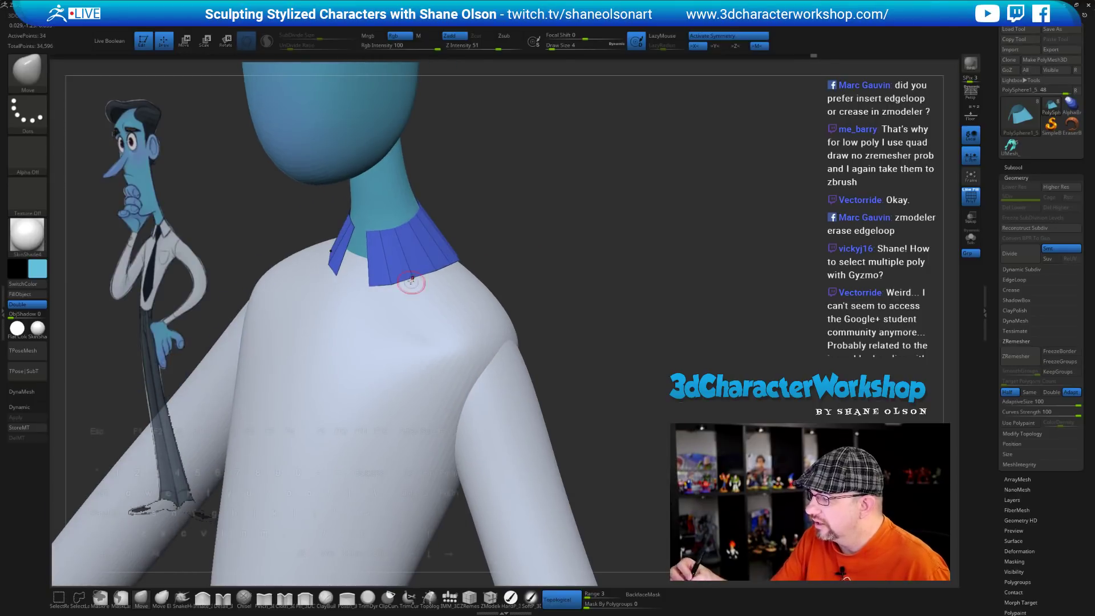
# Shift the collar's lower front corners outward over the shirt with the Move brush at draw size 12
pyautogui.moveTo(568, 286)
pyautogui.mouseDown()
pyautogui.moveTo(594, 278)
pyautogui.moveTo(541, 282)
pyautogui.mouseUp()
pyautogui.press('s')
pyautogui.click(521, 265)
pyautogui.moveTo(377, 286); pyautogui.dragTo(388, 282)
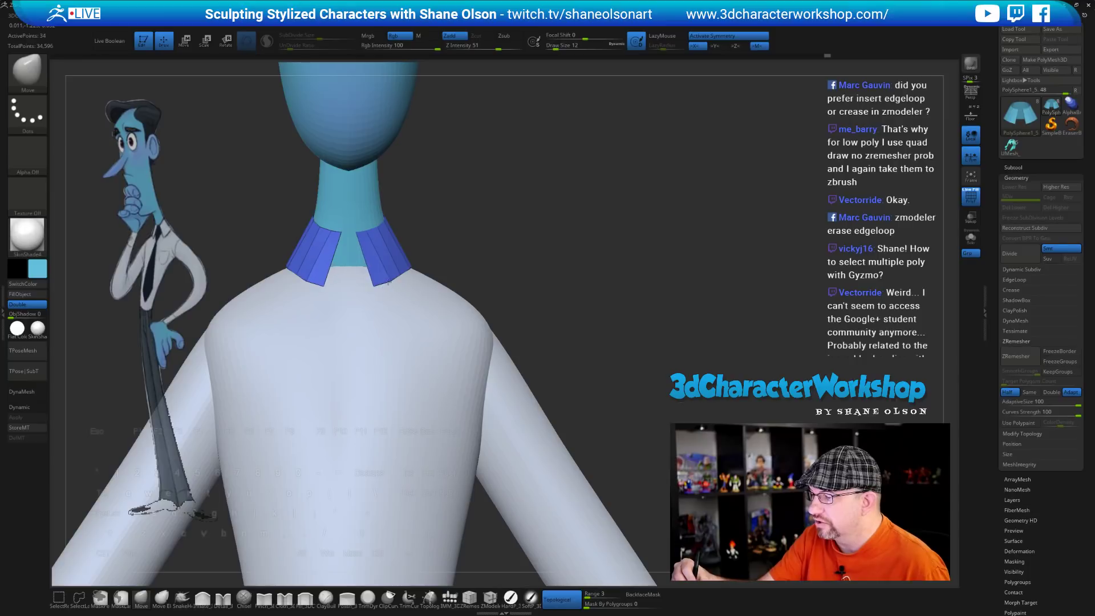
pyautogui.moveTo(483, 260); pyautogui.dragTo(416, 275)
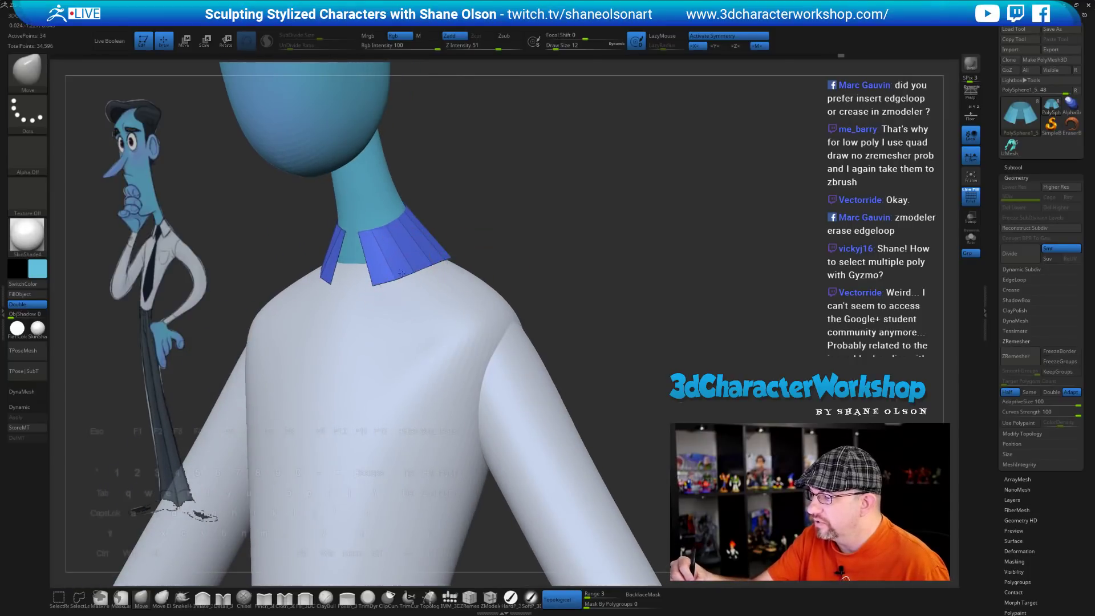
pyautogui.moveTo(386, 226)
pyautogui.mouseDown(button='right')
pyautogui.moveTo(418, 260)
pyautogui.moveTo(467, 234)
pyautogui.moveTo(486, 365)
pyautogui.mouseUp(button='right')
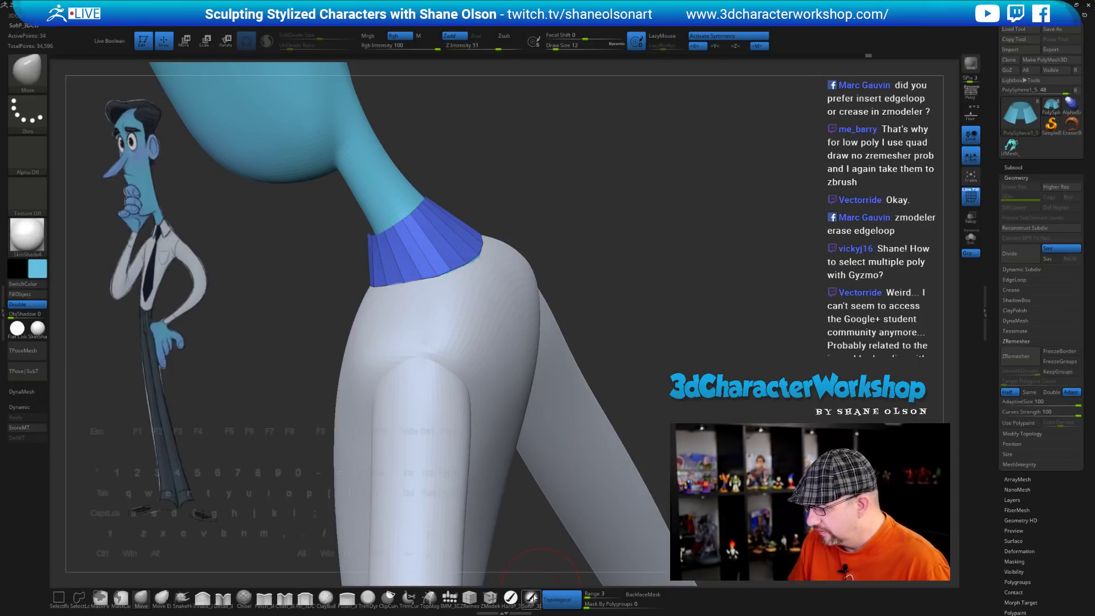
# Delete several vertical edge loops around the collar with the ZModeler brush to simplify it to a few wide panels
pyautogui.click(490, 599)
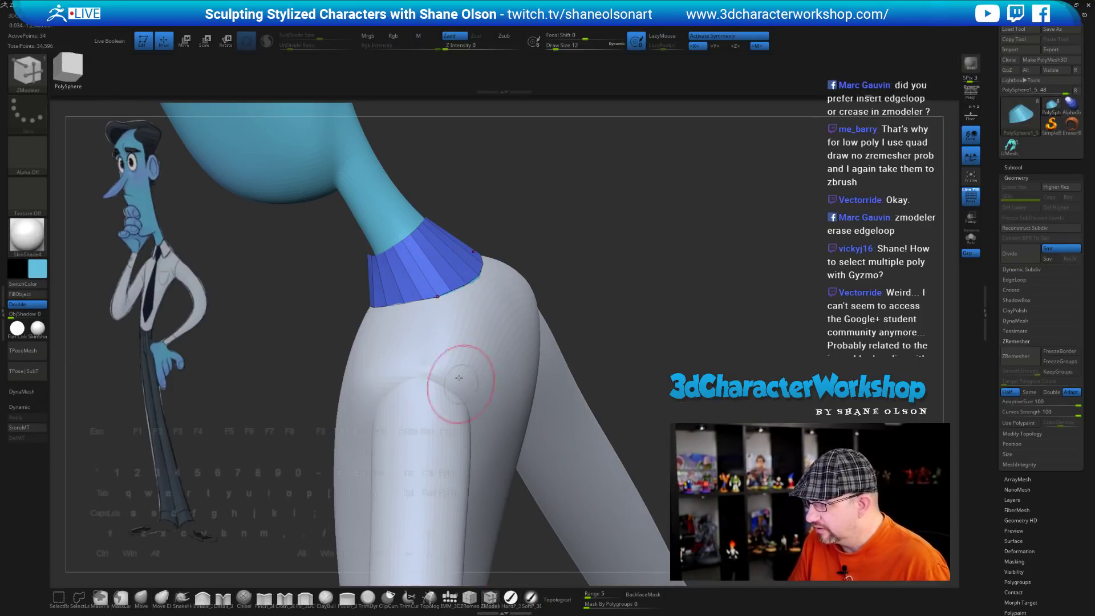
pyautogui.keyDown('alt'); pyautogui.click(441, 253); pyautogui.keyUp('alt')
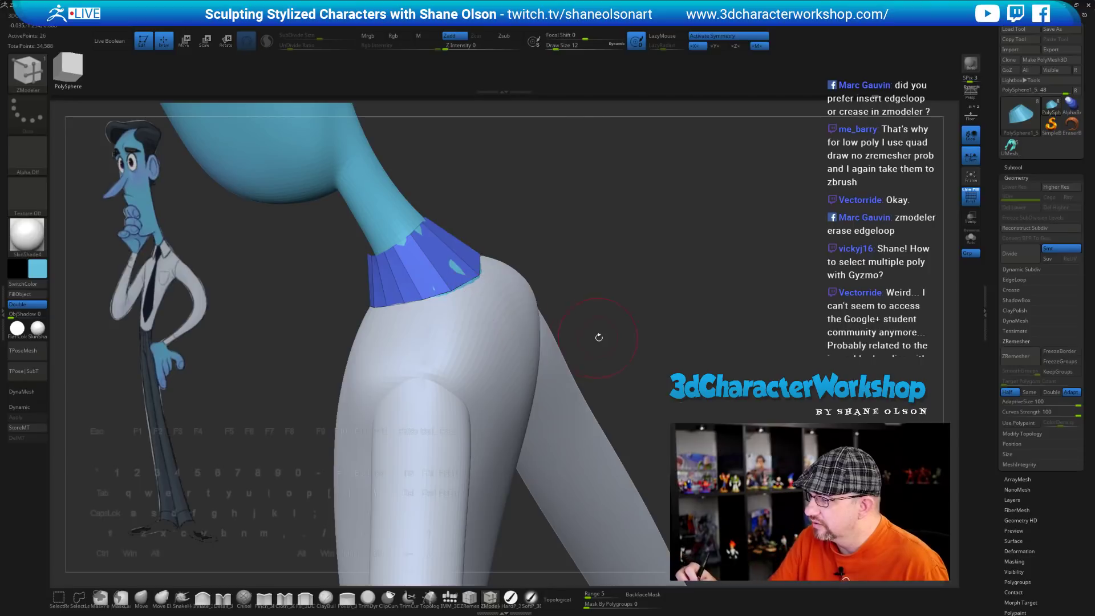
pyautogui.moveTo(599, 337); pyautogui.dragTo(650, 338)
pyautogui.keyDown('alt'); pyautogui.click(402, 278); pyautogui.keyUp('alt')
pyautogui.moveTo(518, 293); pyautogui.dragTo(479, 289)
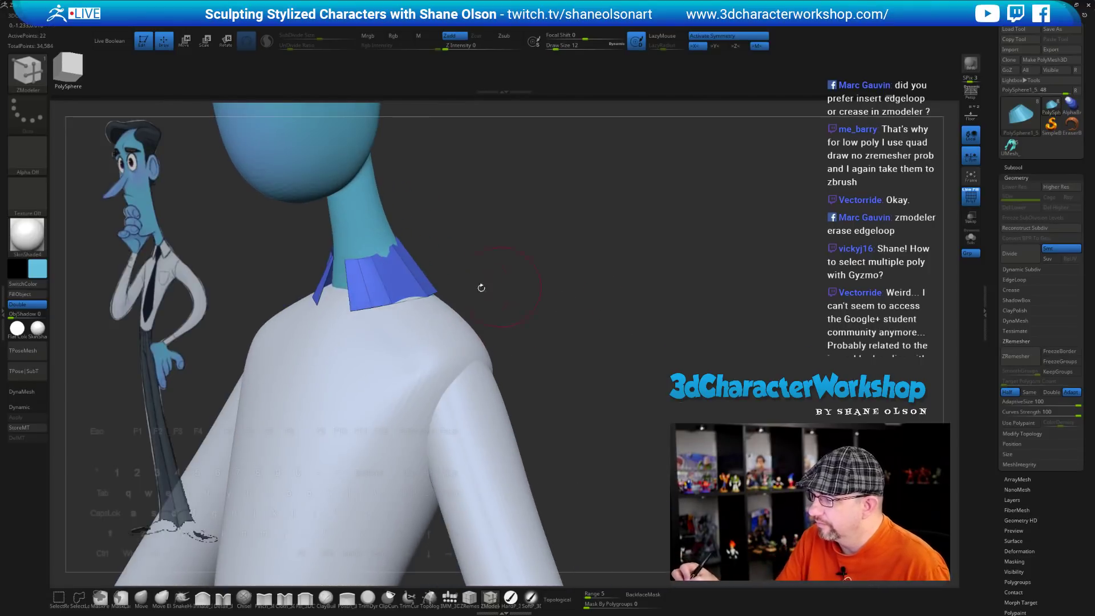
pyautogui.moveTo(595, 384); pyautogui.dragTo(506, 287)
# Pull the simplified collar's lower front corners into points and fit its panels over the shirt with the Move brush
pyautogui.click(144, 603)
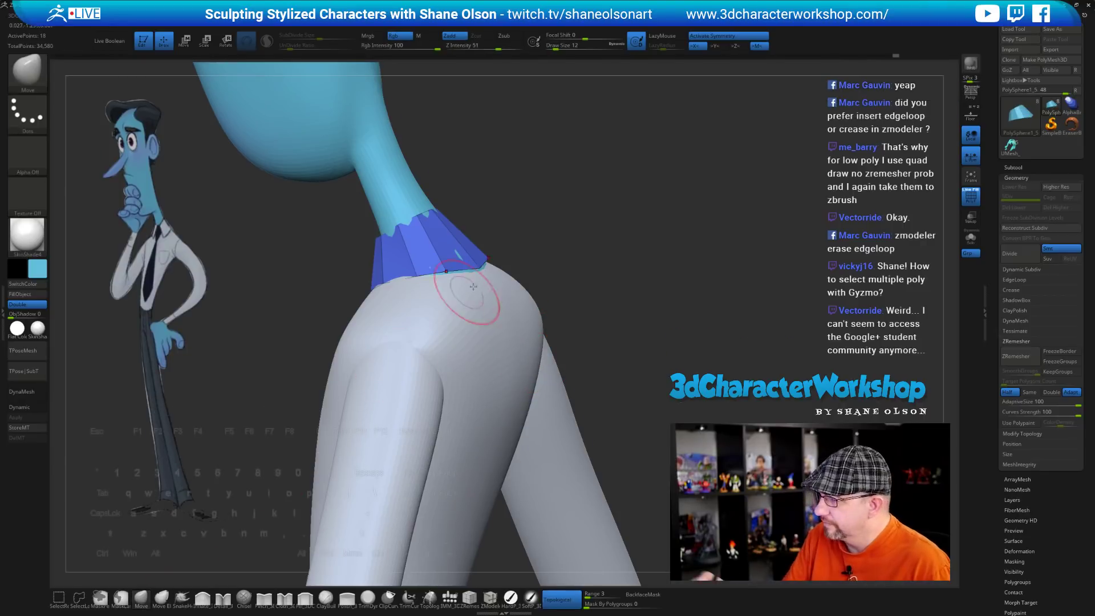
pyautogui.moveTo(526, 247)
pyautogui.mouseDown()
pyautogui.moveTo(507, 236)
pyautogui.moveTo(451, 266)
pyautogui.moveTo(422, 233)
pyautogui.mouseUp()
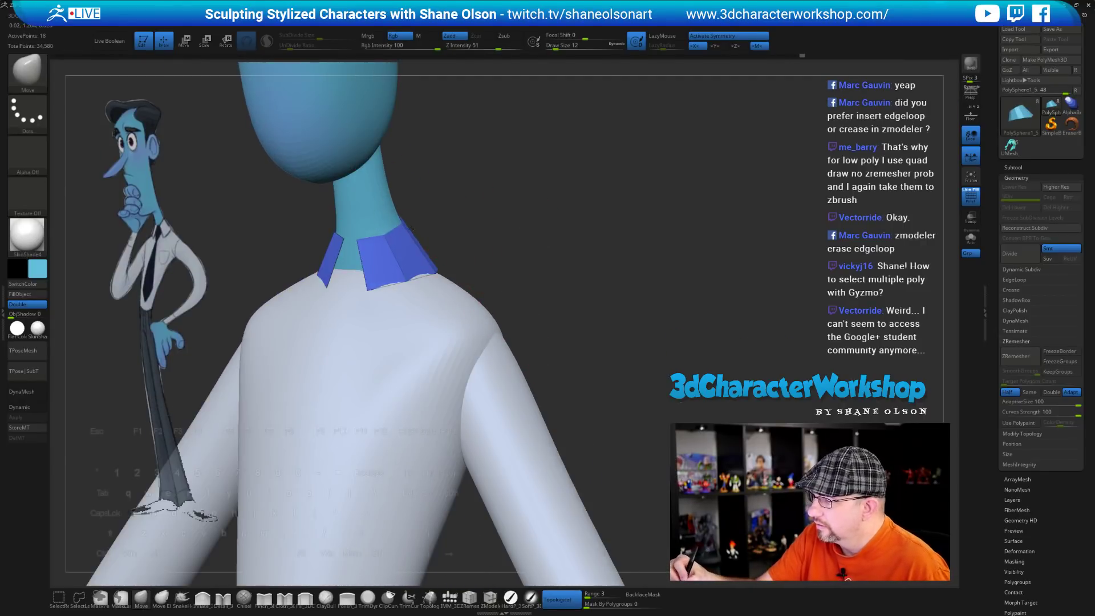
pyautogui.moveTo(521, 252); pyautogui.dragTo(462, 279)
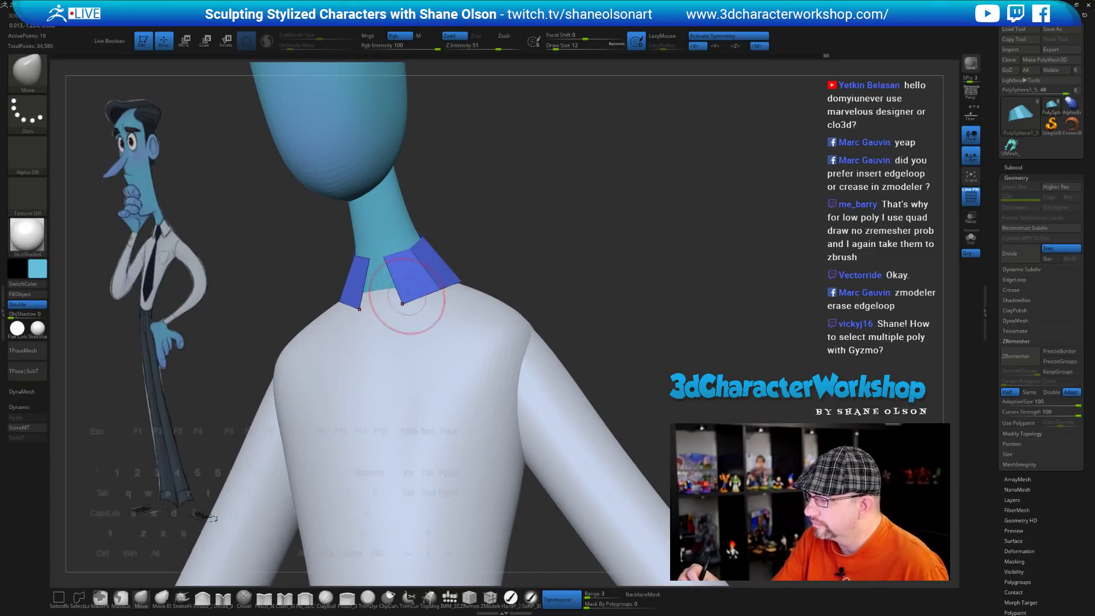
pyautogui.moveTo(503, 241); pyautogui.dragTo(546, 278)
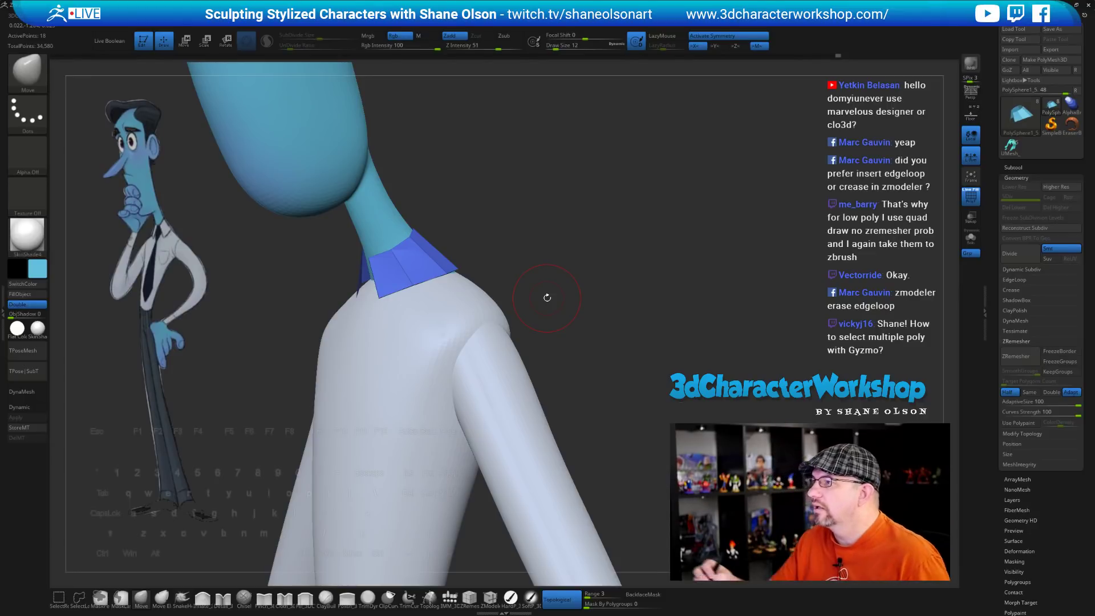
pyautogui.moveTo(572, 292)
pyautogui.mouseDown()
pyautogui.moveTo(577, 303)
pyautogui.moveTo(548, 285)
pyautogui.moveTo(442, 277)
pyautogui.moveTo(455, 265)
pyautogui.moveTo(437, 282)
pyautogui.moveTo(435, 245)
pyautogui.mouseUp()
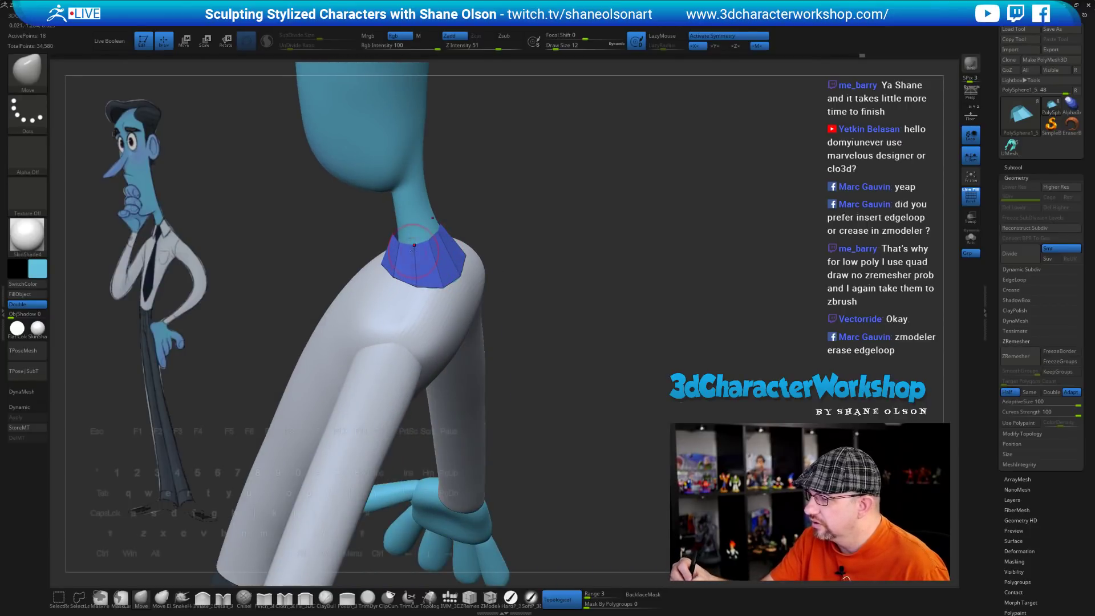
# Reshape the collar's upper and lower edges at the side and back of the neck with the Move brush
pyautogui.moveTo(410, 245); pyautogui.dragTo(434, 232)
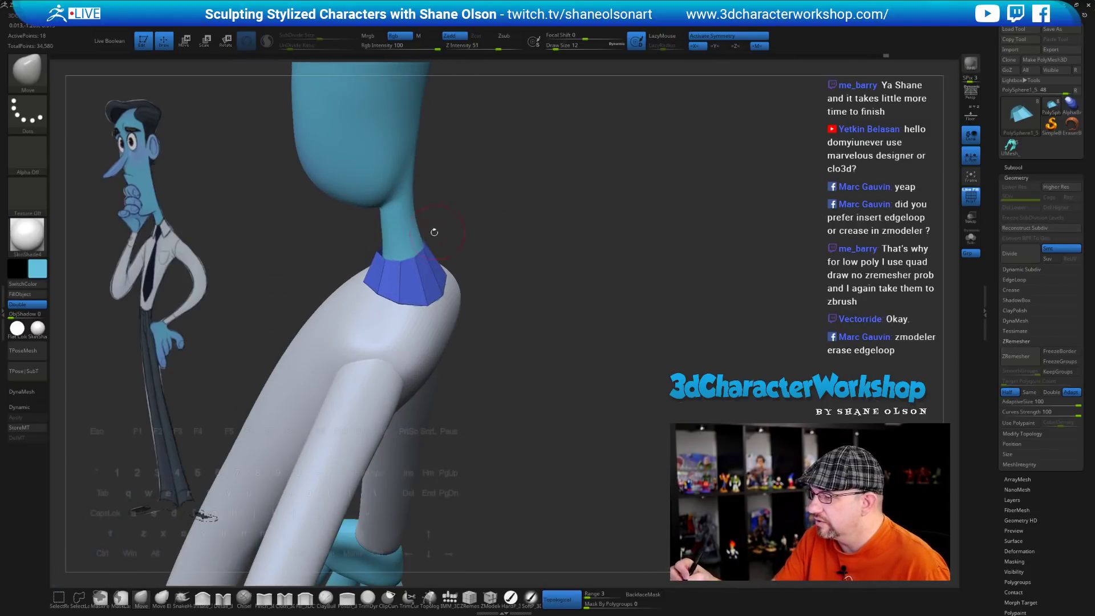
pyautogui.moveTo(386, 261)
pyautogui.mouseDown()
pyautogui.moveTo(367, 249)
pyautogui.moveTo(494, 328)
pyautogui.moveTo(380, 283)
pyautogui.mouseUp()
pyautogui.moveTo(442, 299); pyautogui.dragTo(450, 298)
pyautogui.moveTo(558, 279)
pyautogui.keyDown('alt'); pyautogui.mouseDown()
pyautogui.moveTo(538, 247)
pyautogui.moveTo(585, 278)
pyautogui.moveTo(542, 289)
pyautogui.moveTo(543, 330)
pyautogui.moveTo(533, 334)
pyautogui.moveTo(543, 355)
pyautogui.moveTo(568, 349)
pyautogui.moveTo(559, 363)
pyautogui.moveTo(582, 360)
pyautogui.mouseUp(); pyautogui.keyUp('alt')
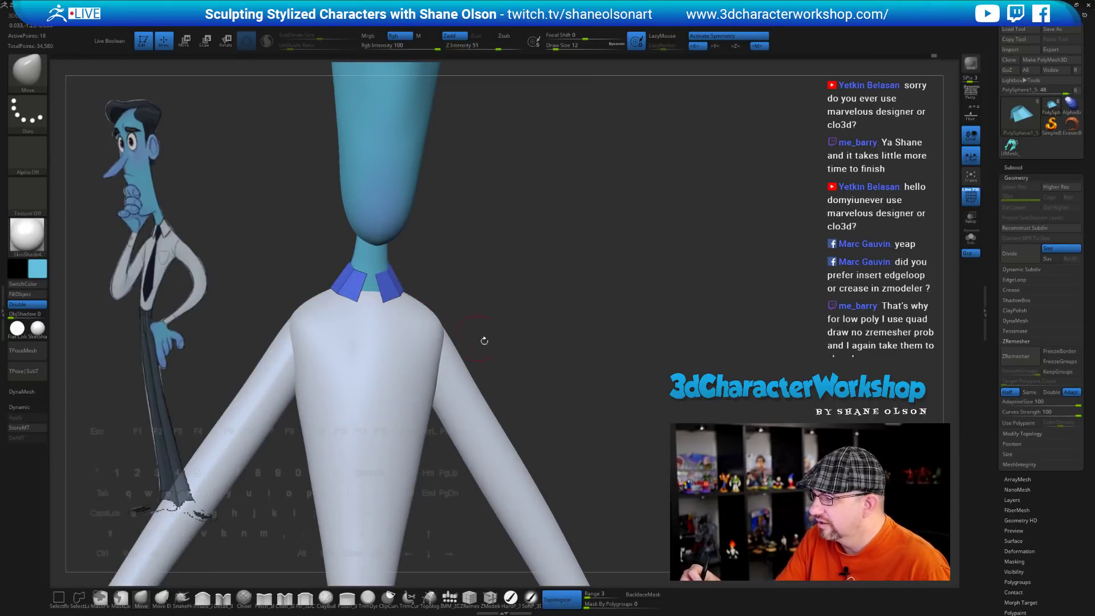
# Nudge the lower front corners slightly outward with the Move brush and check the collar from the front and side
pyautogui.moveTo(484, 340); pyautogui.dragTo(535, 359)
pyautogui.moveTo(385, 303); pyautogui.dragTo(388, 304)
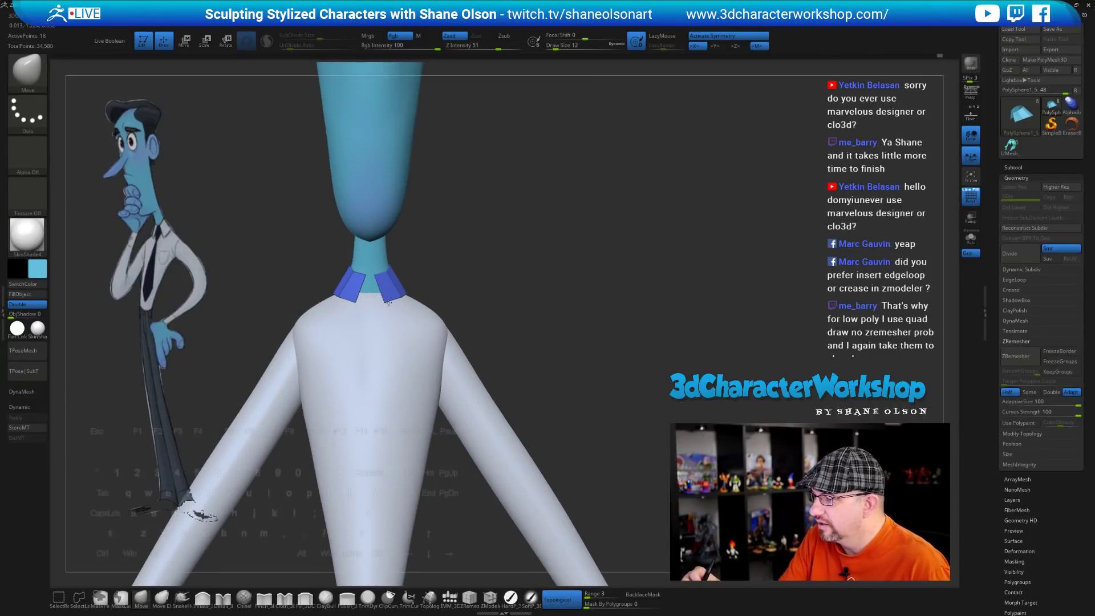
pyautogui.moveTo(447, 268); pyautogui.dragTo(406, 297)
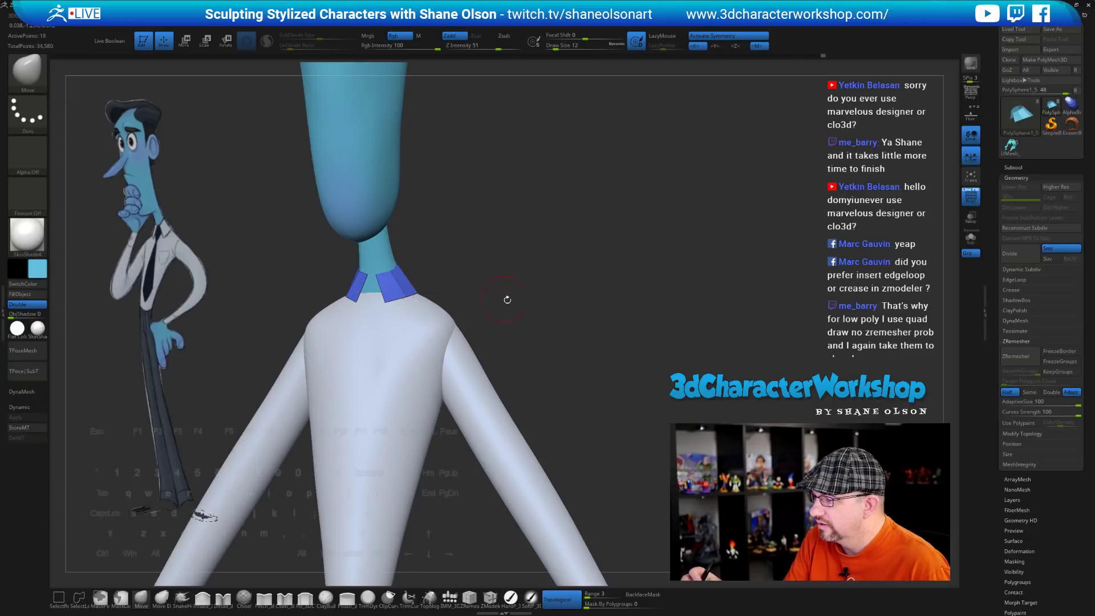
pyautogui.keyDown('alt'); pyautogui.moveTo(507, 299); pyautogui.dragTo(466, 247); pyautogui.keyUp('alt')
pyautogui.moveTo(540, 336)
pyautogui.keyDown('shift'); pyautogui.mouseDown()
pyautogui.moveTo(548, 330)
pyautogui.moveTo(563, 407)
pyautogui.moveTo(593, 419)
pyautogui.moveTo(551, 417)
pyautogui.moveTo(569, 411)
pyautogui.moveTo(550, 364)
pyautogui.moveTo(553, 406)
pyautogui.moveTo(557, 386)
pyautogui.moveTo(525, 342)
pyautogui.mouseUp(); pyautogui.keyUp('shift')
pyautogui.keyDown('alt'); pyautogui.moveTo(459, 275); pyautogui.dragTo(460, 264); pyautogui.keyUp('alt')
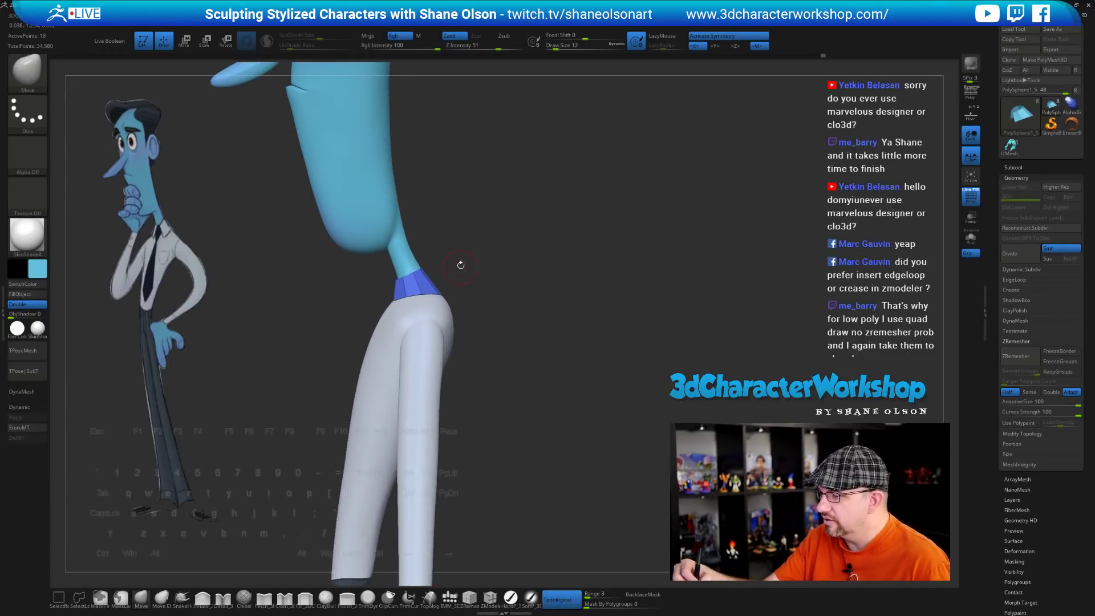
# Pull the collar's lower front corner slightly down over the shirt with the Move brush at draw size 23
pyautogui.press('s')
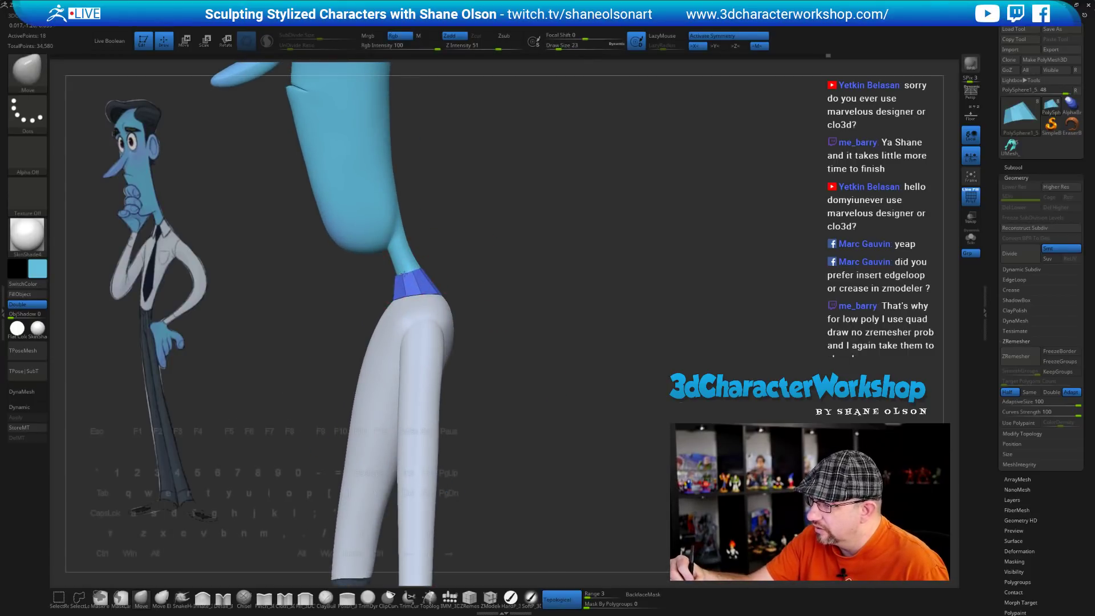
pyautogui.moveTo(553, 347); pyautogui.dragTo(547, 294)
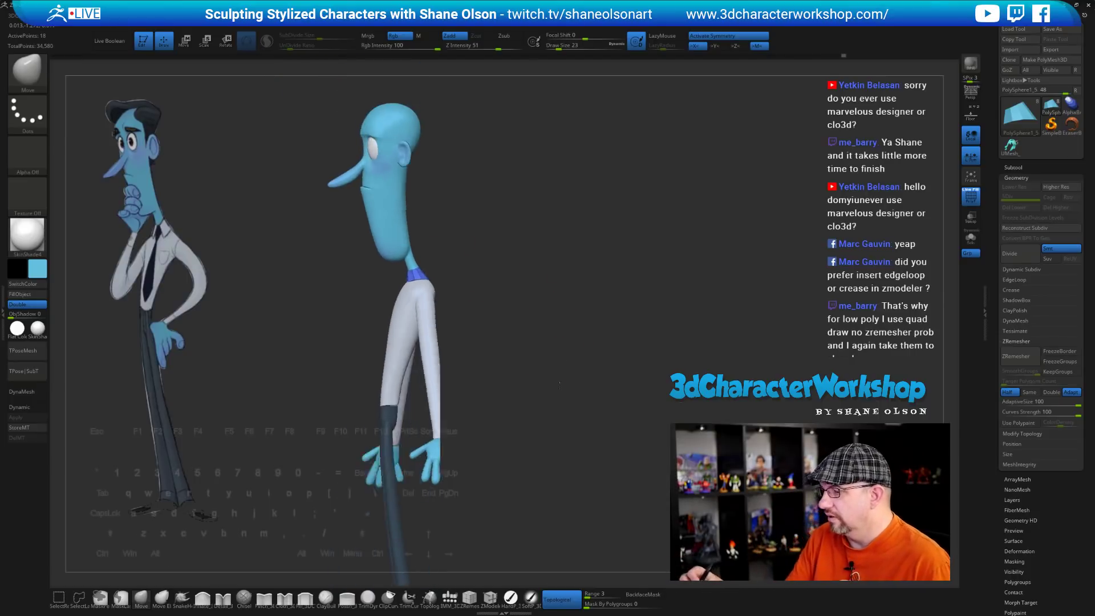
pyautogui.moveTo(530, 365); pyautogui.dragTo(559, 436)
pyautogui.moveTo(564, 336); pyautogui.dragTo(573, 347)
pyautogui.moveTo(416, 296); pyautogui.dragTo(415, 300)
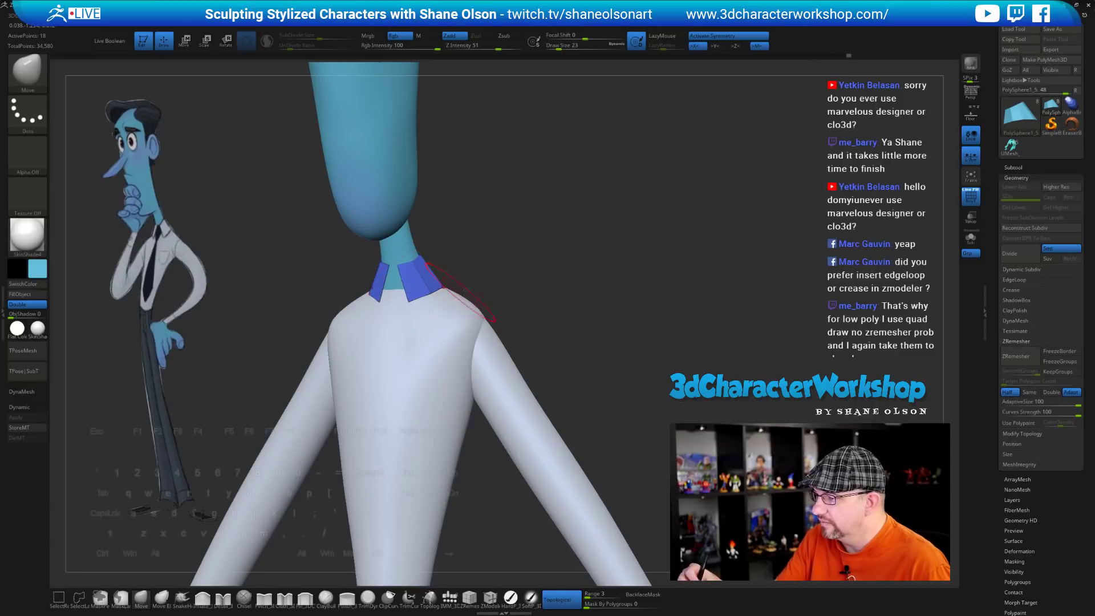
# Extrude all of the collar's polygons outward with the ZModeler brush to give the collar thickness
pyautogui.click(490, 597)
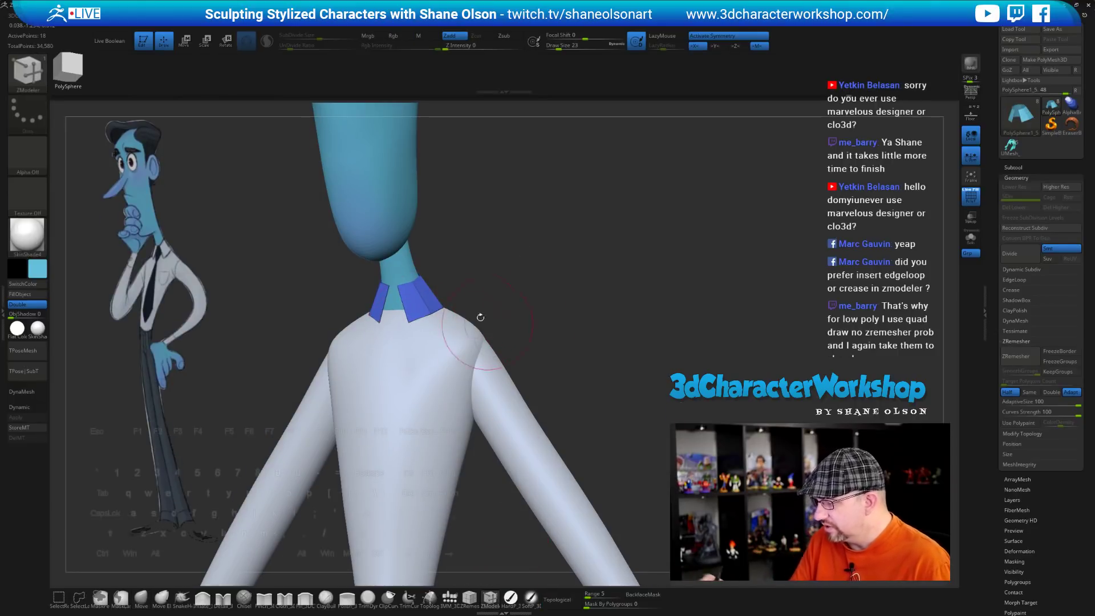
pyautogui.keyDown('alt'); pyautogui.moveTo(452, 264); pyautogui.dragTo(454, 285); pyautogui.keyUp('alt')
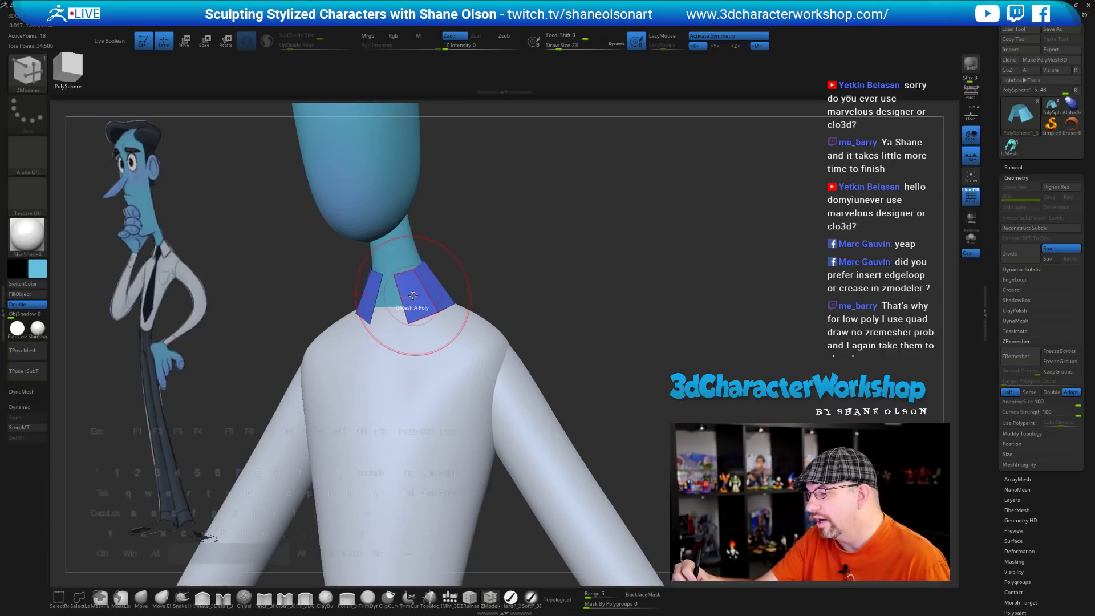
pyautogui.press('space')
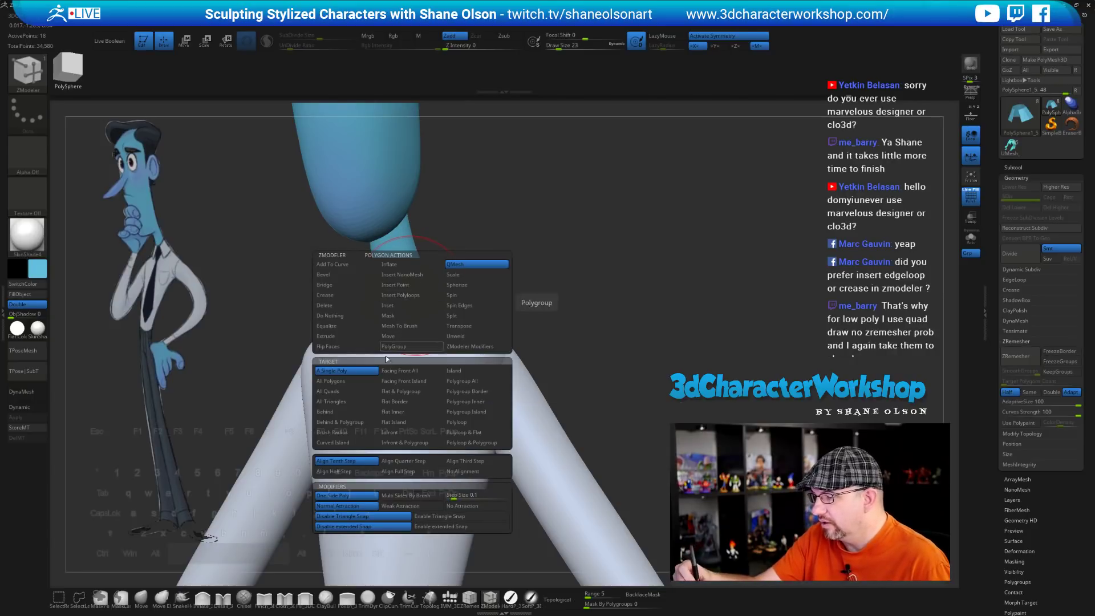
pyautogui.click(339, 341)
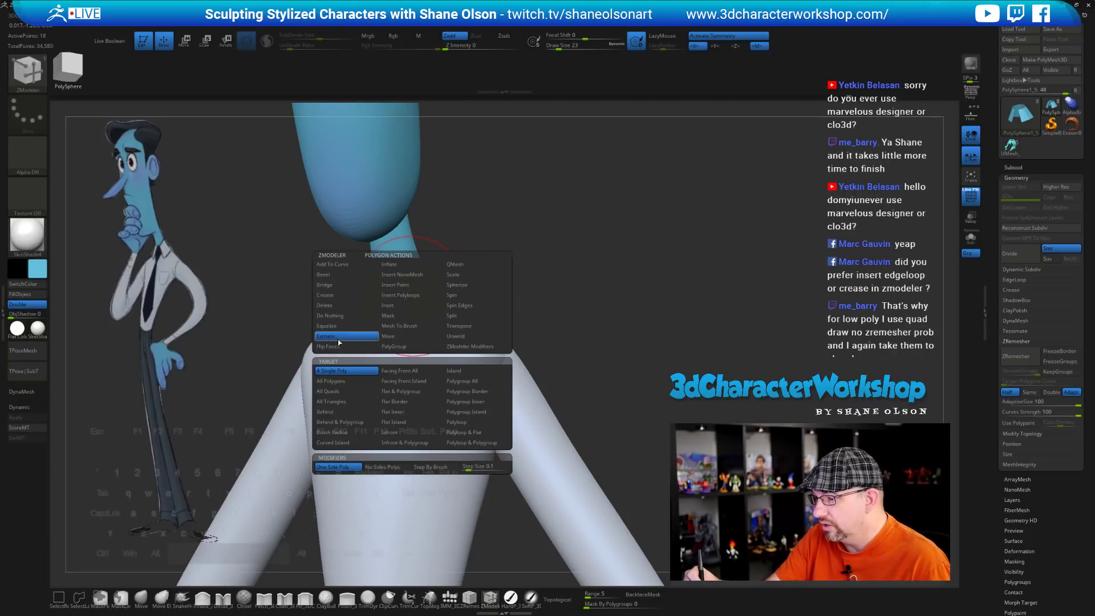
pyautogui.click(468, 391)
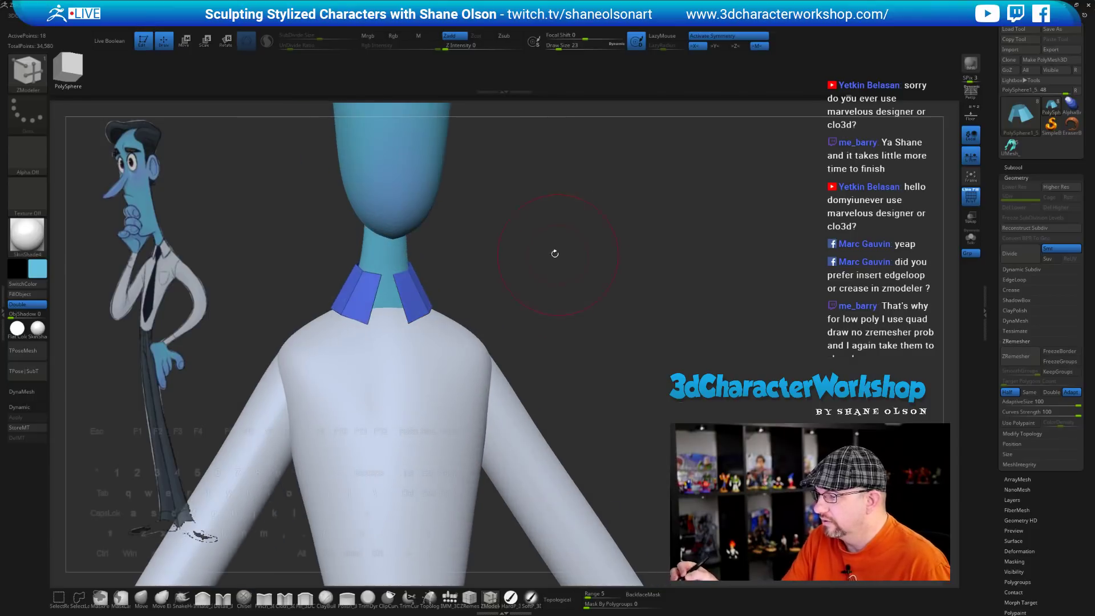
pyautogui.keyDown('alt'); pyautogui.moveTo(555, 253); pyautogui.dragTo(554, 288); pyautogui.keyUp('alt')
pyautogui.moveTo(413, 302); pyautogui.dragTo(423, 284)
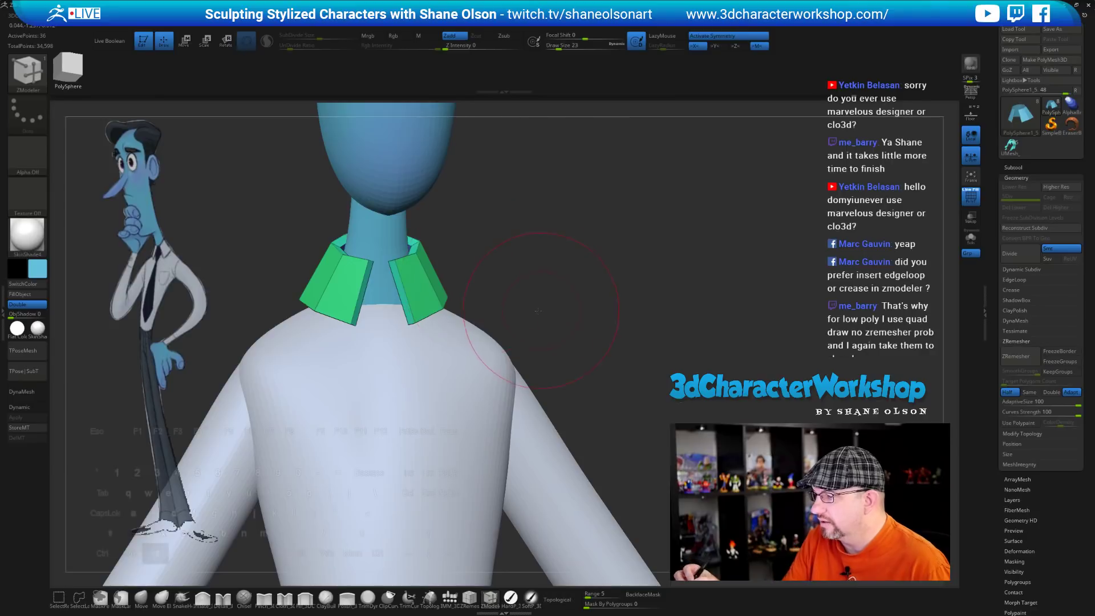
# Pull the thickened collar's lower front corner down toward the shirt front with the Move brush at draw size 13
pyautogui.keyDown('alt'); pyautogui.moveTo(559, 343); pyautogui.dragTo(477, 328); pyautogui.keyUp('alt')
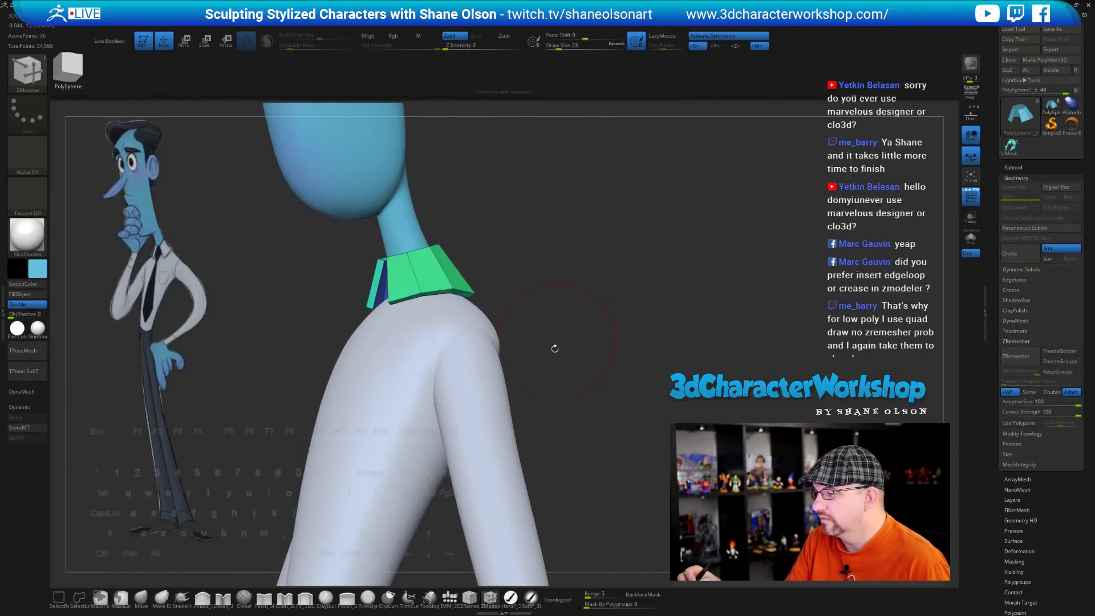
pyautogui.click(141, 599)
pyautogui.keyDown('alt'); pyautogui.moveTo(546, 277); pyautogui.dragTo(544, 299); pyautogui.keyUp('alt')
pyautogui.press('s')
pyautogui.press('s')
pyautogui.moveTo(388, 302); pyautogui.dragTo(380, 307)
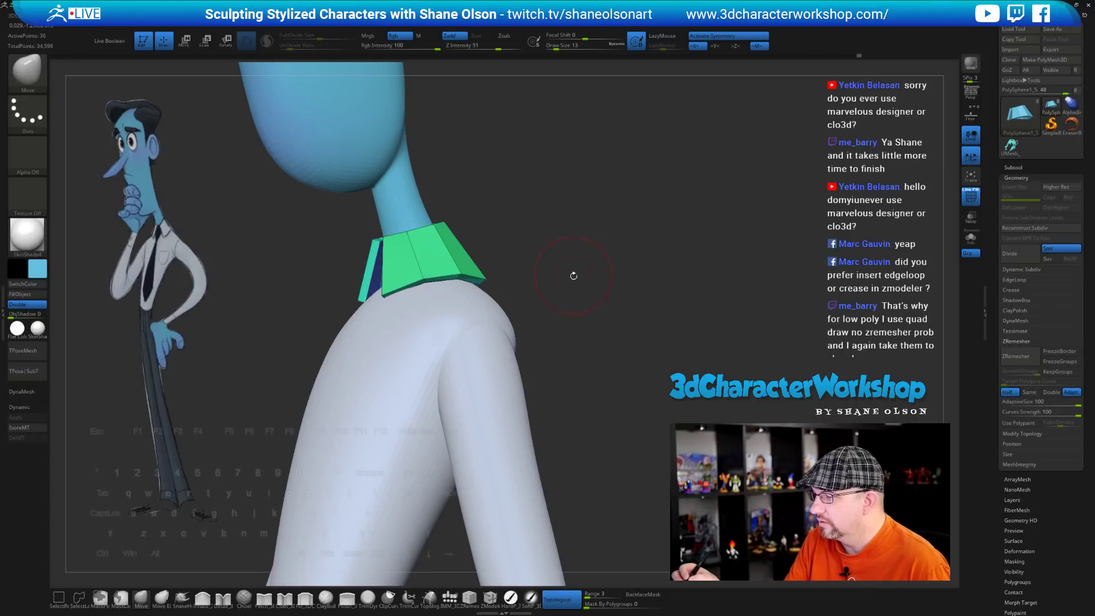
# Preview the thickened collar with dynamic subdivision from the side, and examine its low-poly shape from the front
pyautogui.moveTo(574, 275); pyautogui.dragTo(553, 316)
pyautogui.press('d')
pyautogui.moveTo(553, 423); pyautogui.dragTo(512, 431)
pyautogui.moveTo(473, 407); pyautogui.dragTo(554, 407)
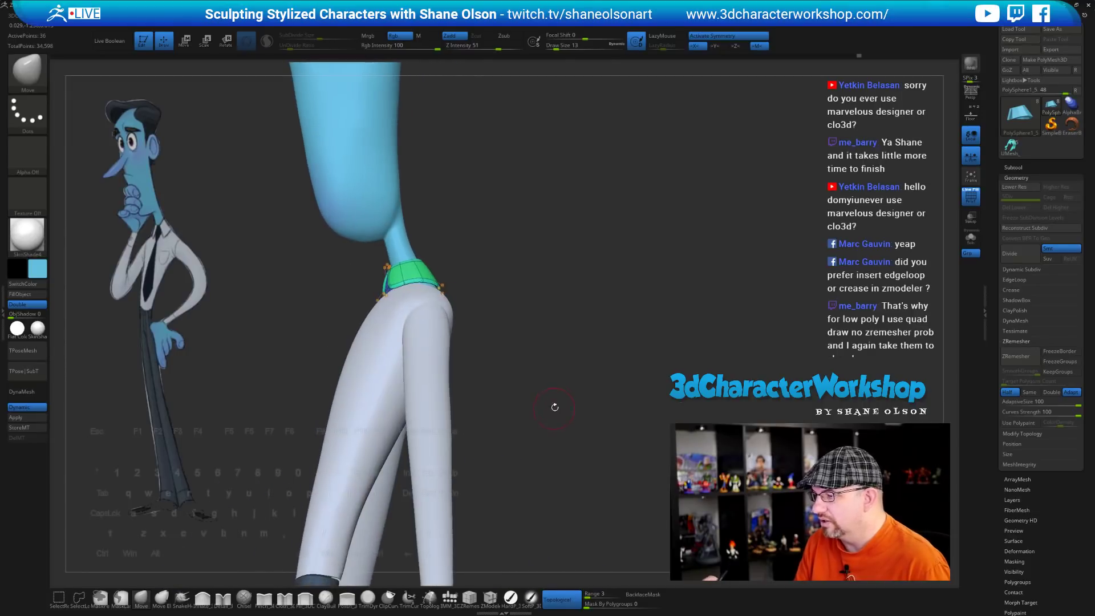
pyautogui.keyDown('alt'); pyautogui.moveTo(539, 341); pyautogui.dragTo(572, 272); pyautogui.keyUp('alt')
pyautogui.hotkey('shift', 'd')
pyautogui.keyDown('alt'); pyautogui.moveTo(520, 236); pyautogui.dragTo(472, 332); pyautogui.keyUp('alt')
pyautogui.keyDown('alt'); pyautogui.moveTo(484, 284); pyautogui.dragTo(485, 320); pyautogui.keyUp('alt')
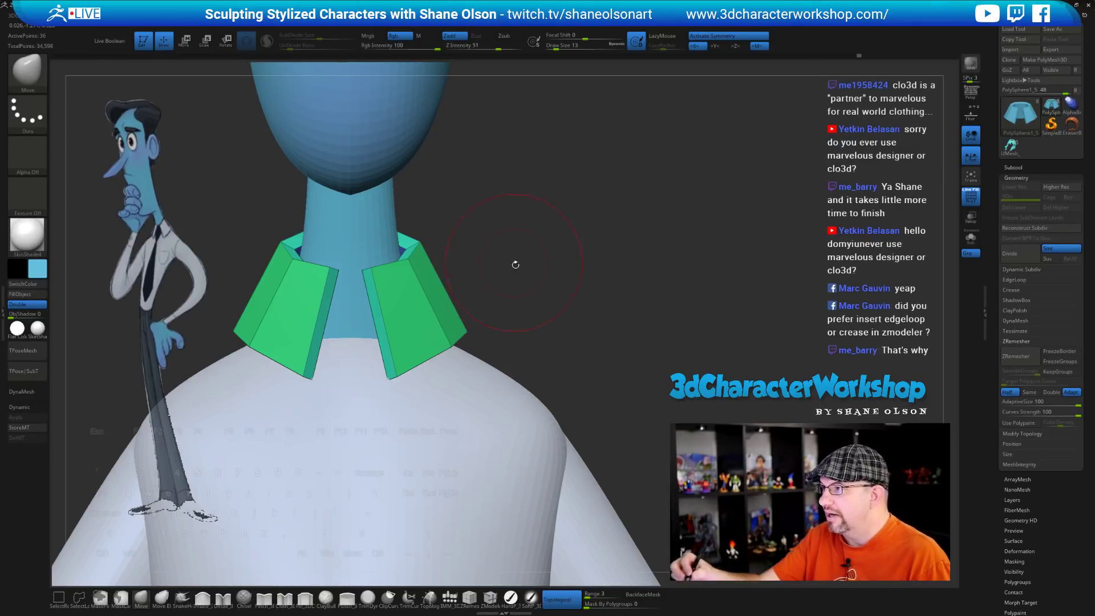
# Reduce the draw size to 4 and regroup the collar's polygons with Auto Groups and Groups By Normals
pyautogui.moveTo(516, 266)
pyautogui.mouseDown()
pyautogui.moveTo(513, 320)
pyautogui.moveTo(544, 268)
pyautogui.moveTo(548, 305)
pyautogui.moveTo(548, 294)
pyautogui.mouseUp()
pyautogui.press('s')
pyautogui.keyDown('alt'); pyautogui.moveTo(544, 294); pyautogui.dragTo(538, 317); pyautogui.keyUp('alt')
pyautogui.moveTo(518, 358); pyautogui.dragTo(505, 359)
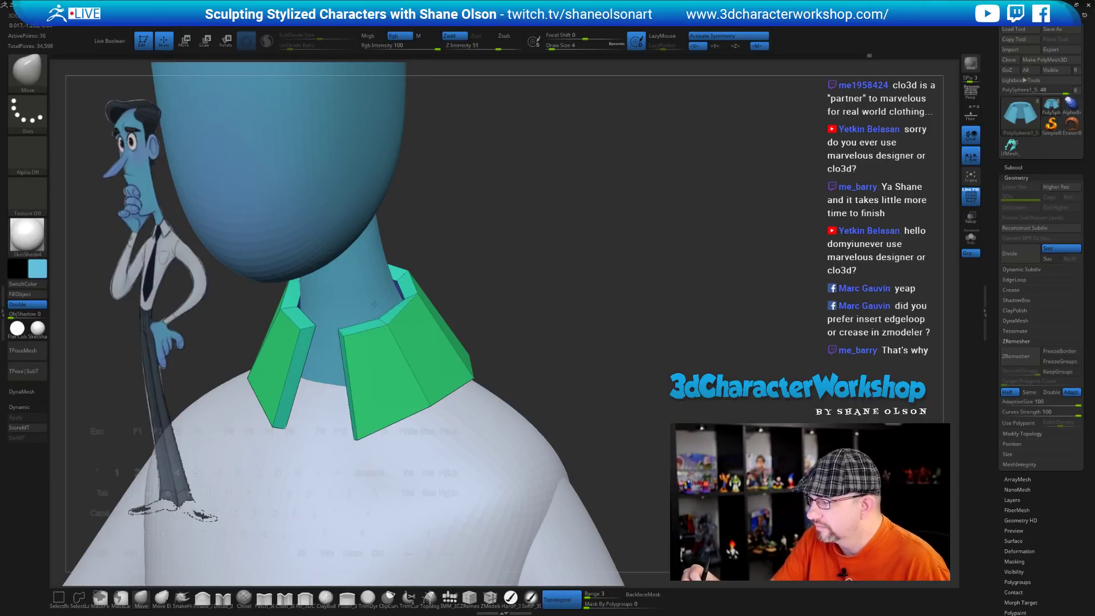
pyautogui.moveTo(505, 311); pyautogui.dragTo(450, 337)
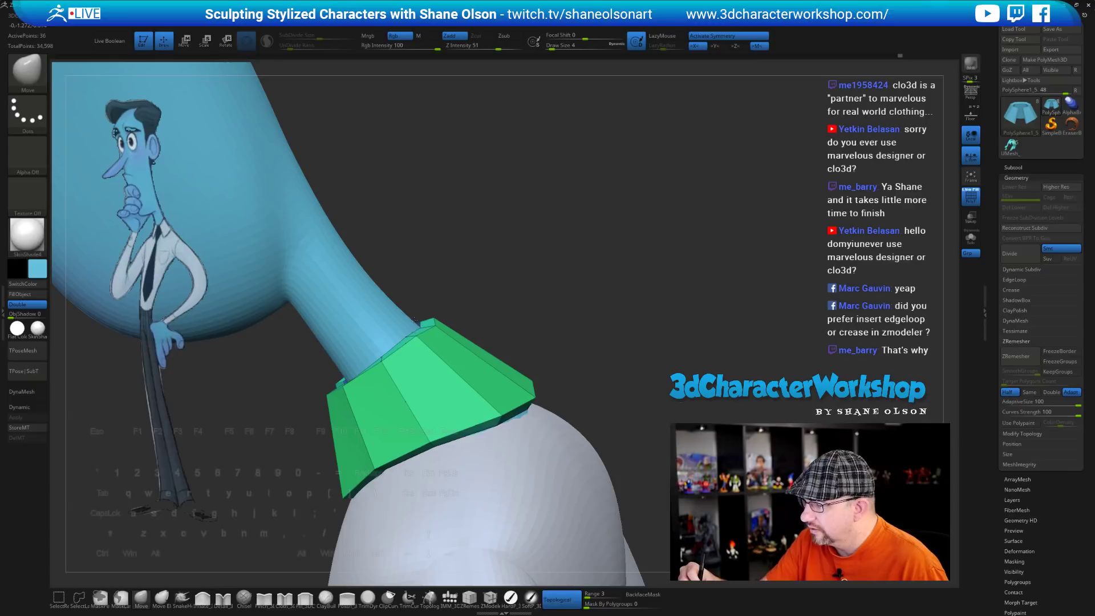
pyautogui.moveTo(510, 294); pyautogui.dragTo(557, 362)
pyautogui.press('space')
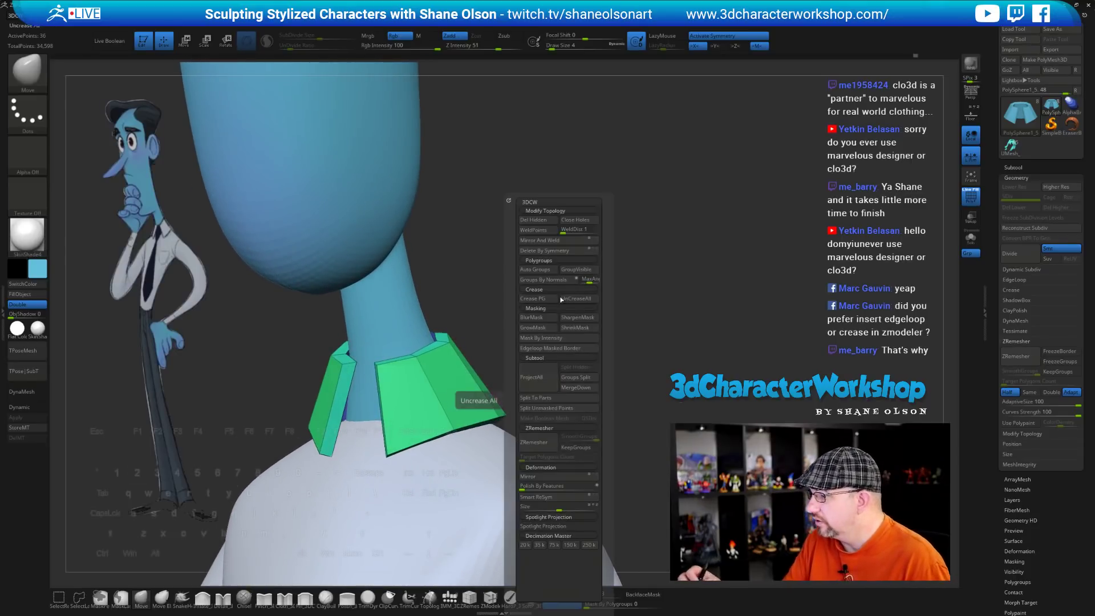
pyautogui.click(546, 269)
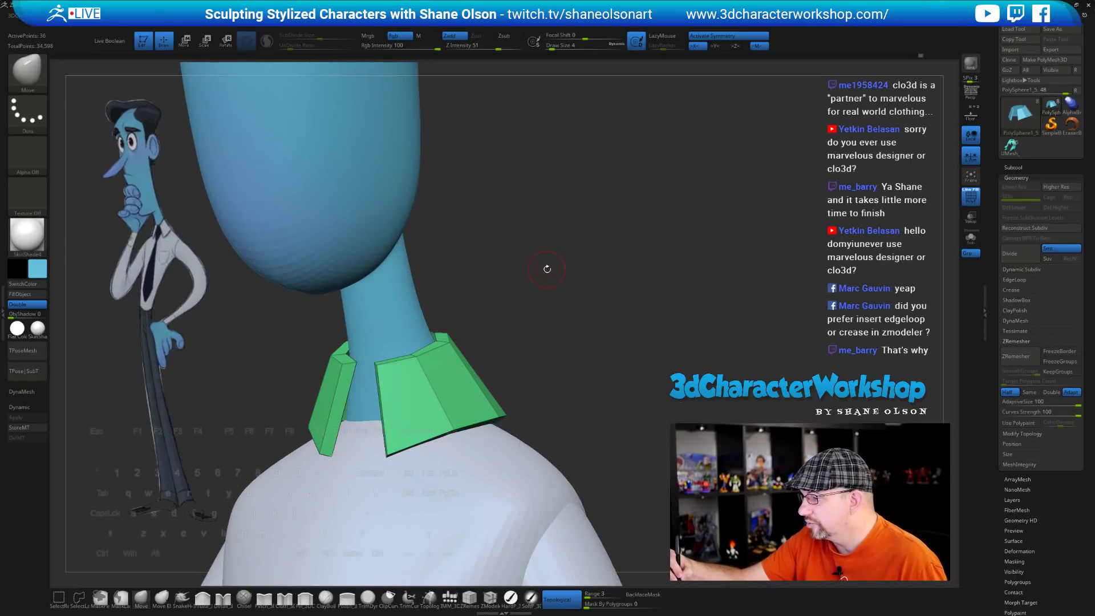
pyautogui.press('space')
pyautogui.click(543, 275)
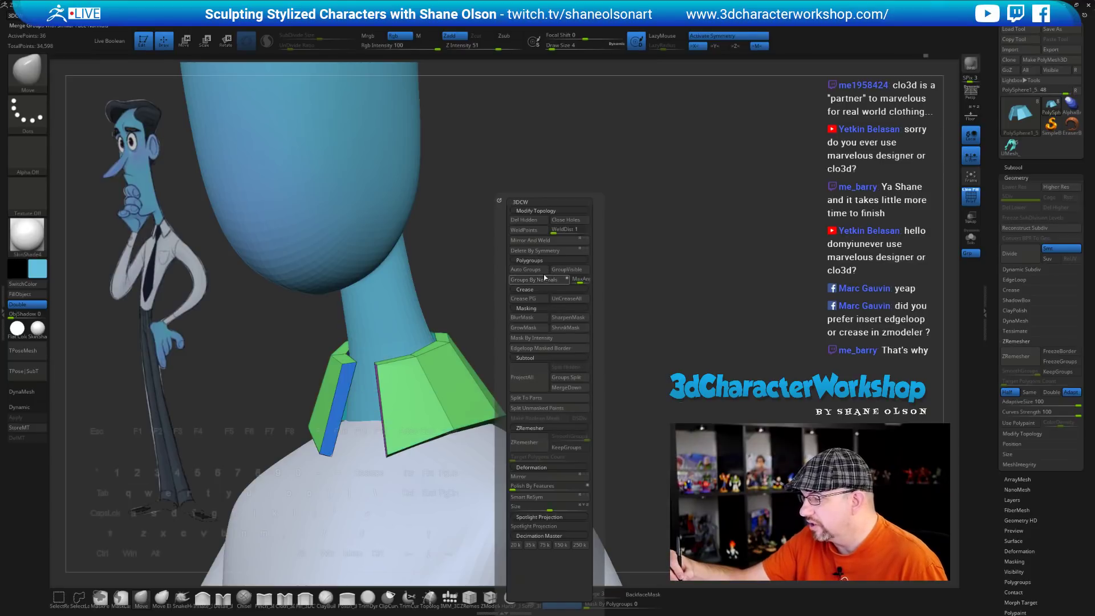
pyautogui.moveTo(608, 306); pyautogui.dragTo(588, 350)
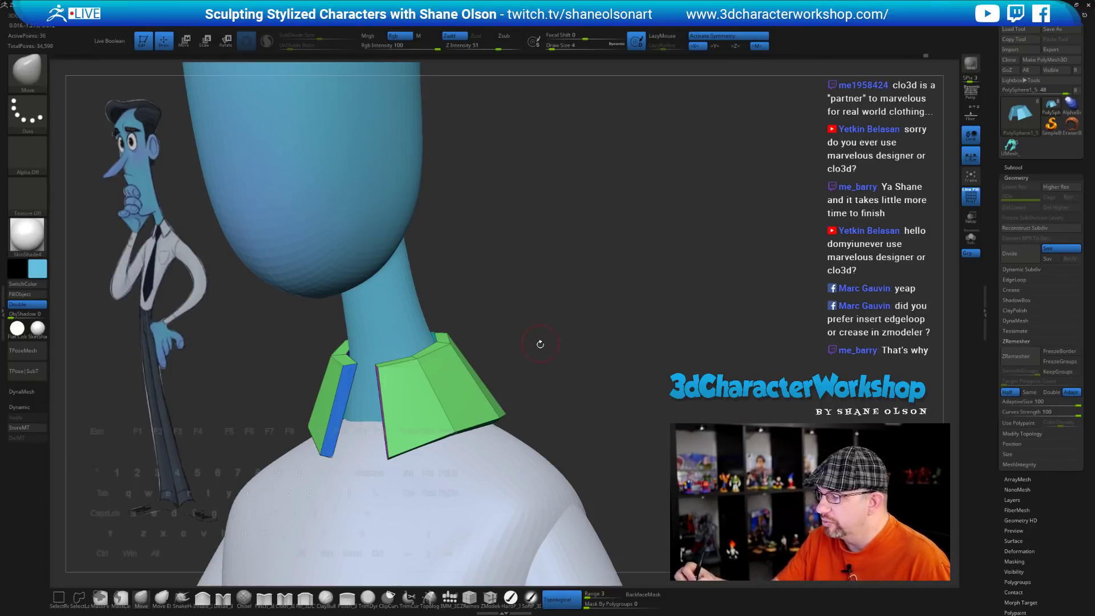
pyautogui.moveTo(540, 344)
pyautogui.mouseDown()
pyautogui.moveTo(509, 357)
pyautogui.moveTo(548, 300)
pyautogui.moveTo(548, 327)
pyautogui.mouseUp()
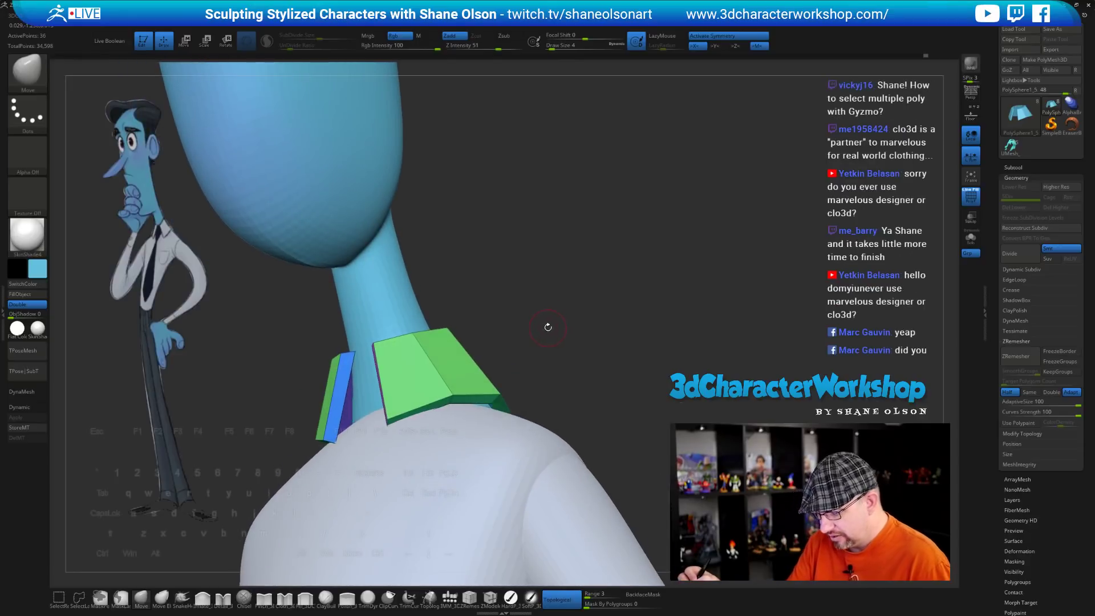
# Crease the collar along its polygroup borders with Crease PG and preview the result with dynamic subdivision
pyautogui.click(1022, 290)
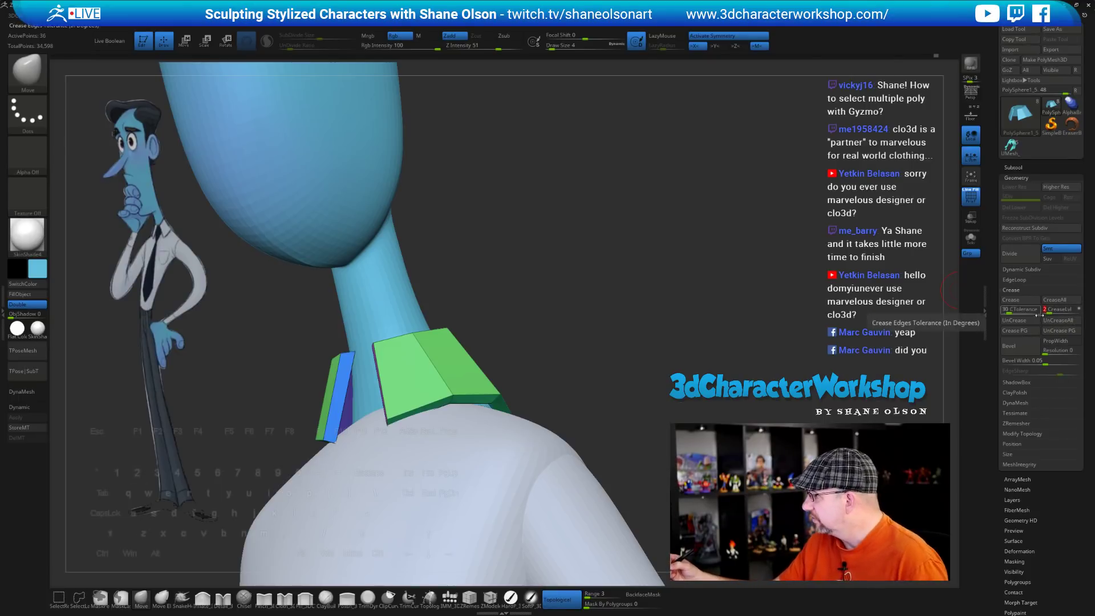
pyautogui.click(1026, 331)
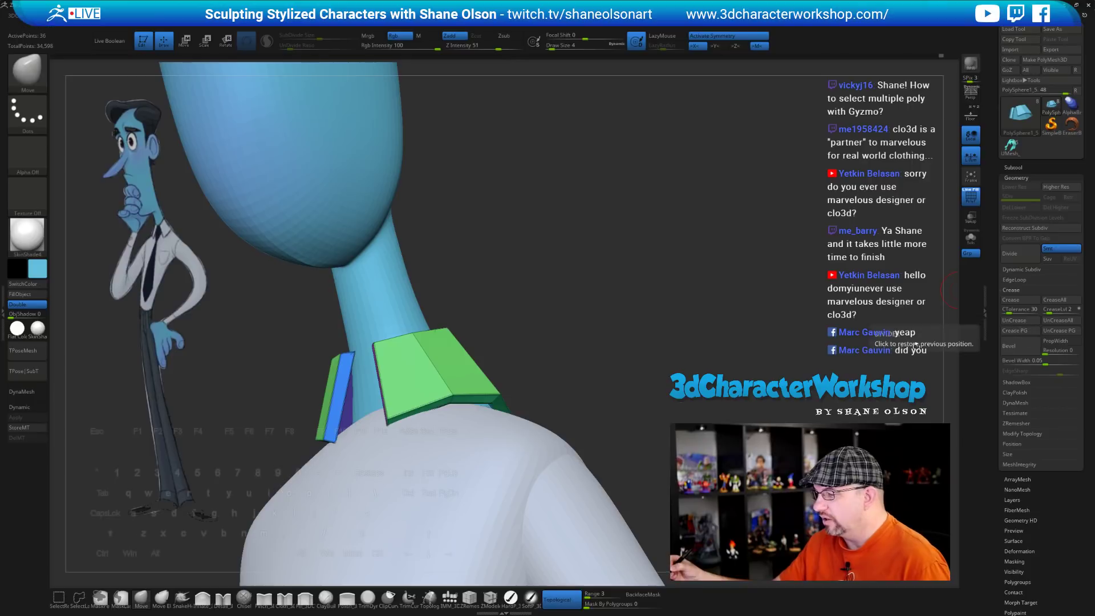
pyautogui.press('d')
pyautogui.moveTo(633, 340); pyautogui.dragTo(576, 359)
pyautogui.hotkey('shift', 'd')
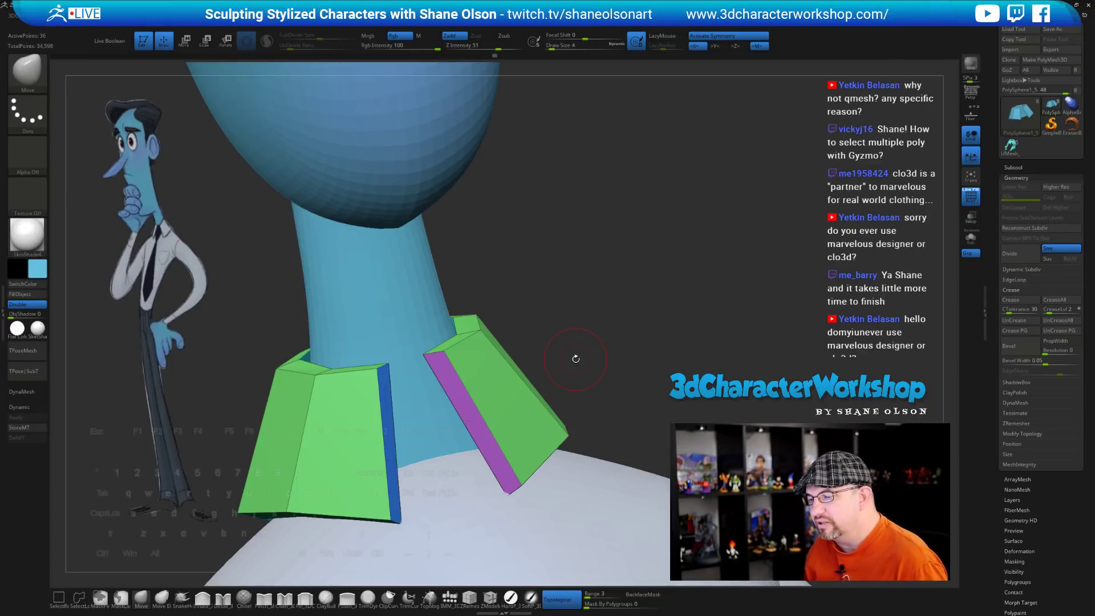
# Set the ZModeler edge action to Crease and reapply creasing along the collar's polygroup borders
pyautogui.keyDown('ctrl'); pyautogui.moveTo(575, 359); pyautogui.dragTo(576, 394, button='right'); pyautogui.keyUp('ctrl')
pyautogui.rightClick(576, 395)
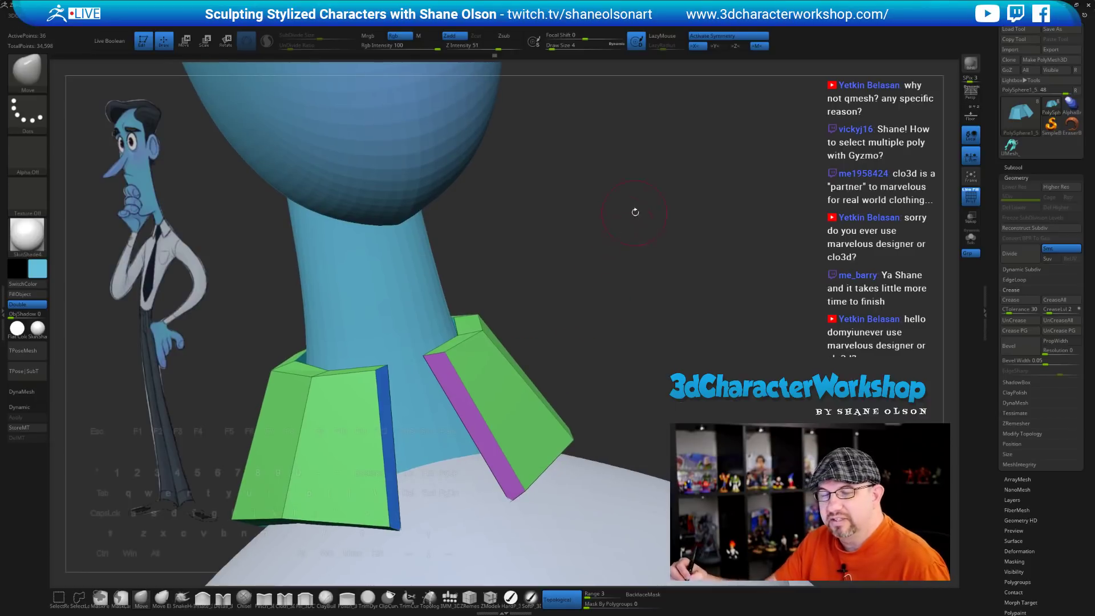
pyautogui.moveTo(587, 329); pyautogui.dragTo(541, 284)
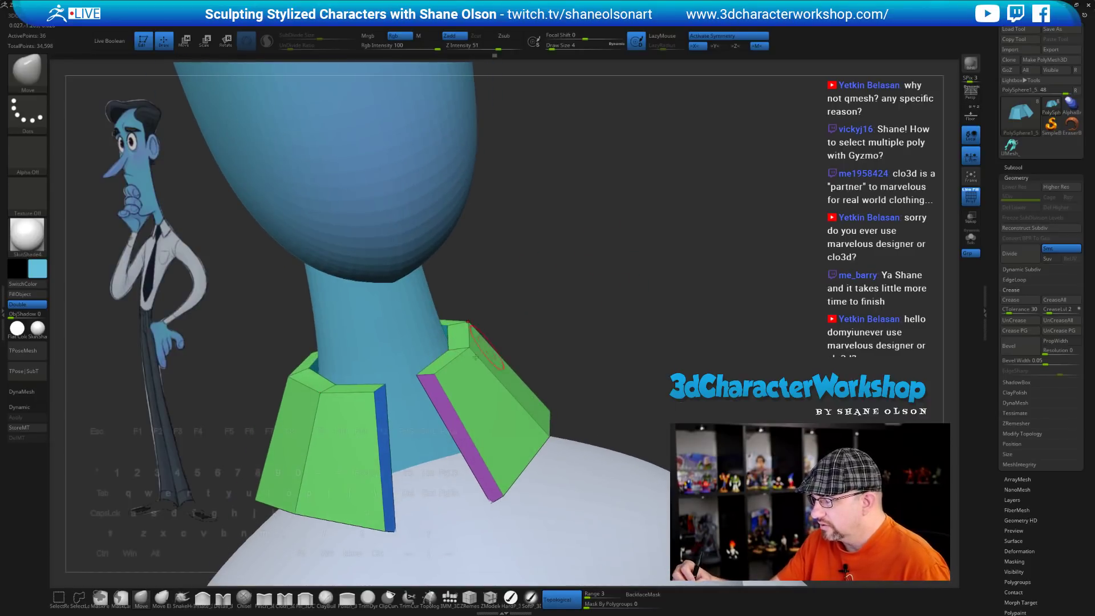
pyautogui.keyDown('ctrl'); pyautogui.moveTo(576, 301); pyautogui.dragTo(578, 336, button='right'); pyautogui.keyUp('ctrl')
pyautogui.moveTo(579, 335); pyautogui.dragTo(530, 350)
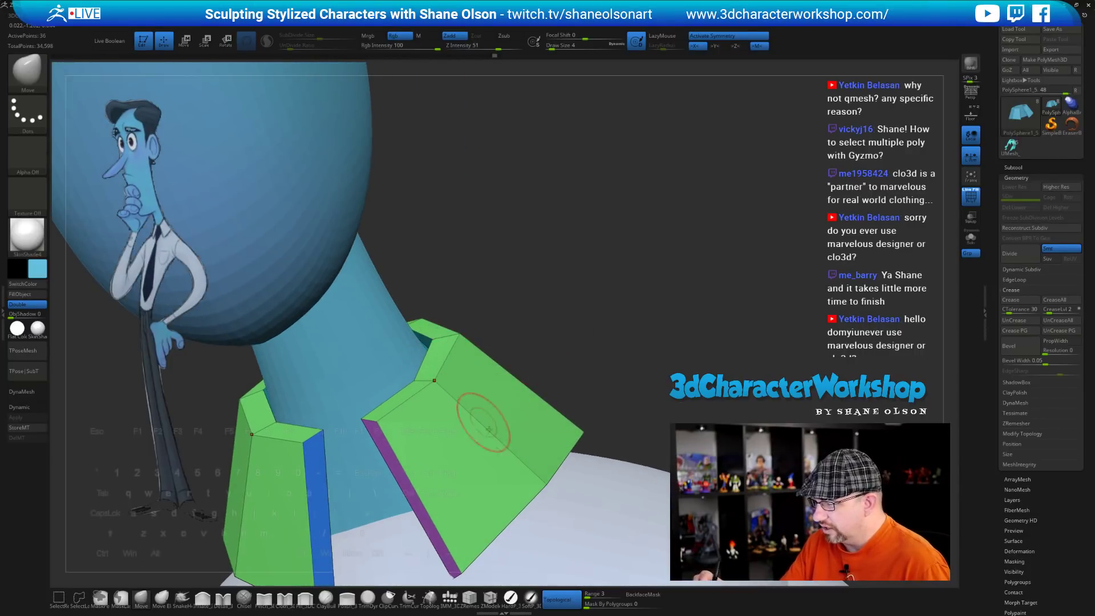
pyautogui.click(489, 597)
pyautogui.press('space')
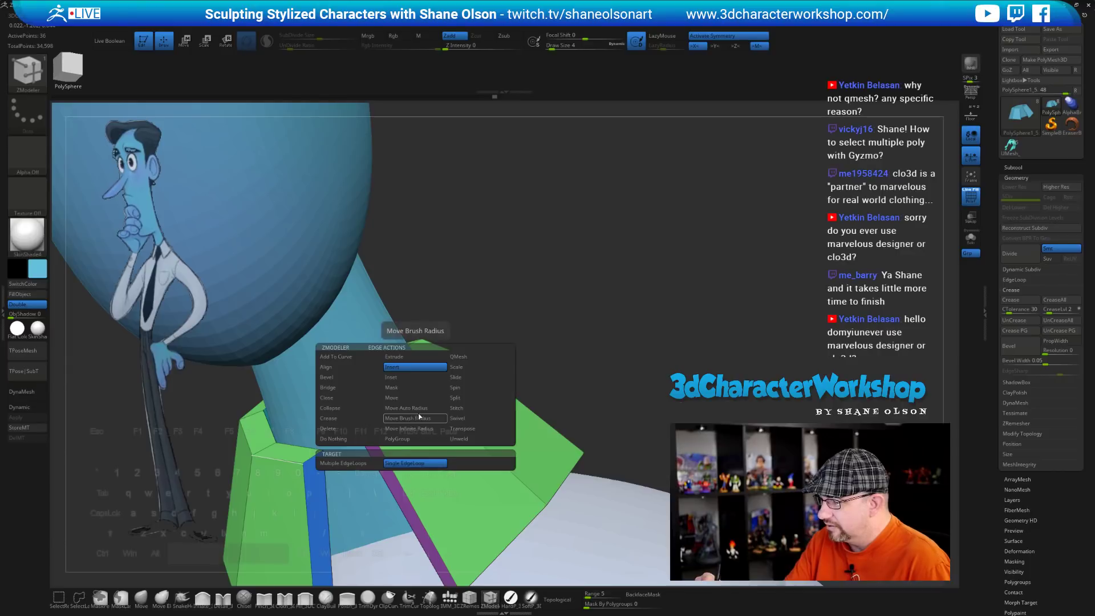
pyautogui.click(350, 418)
pyautogui.click(412, 462)
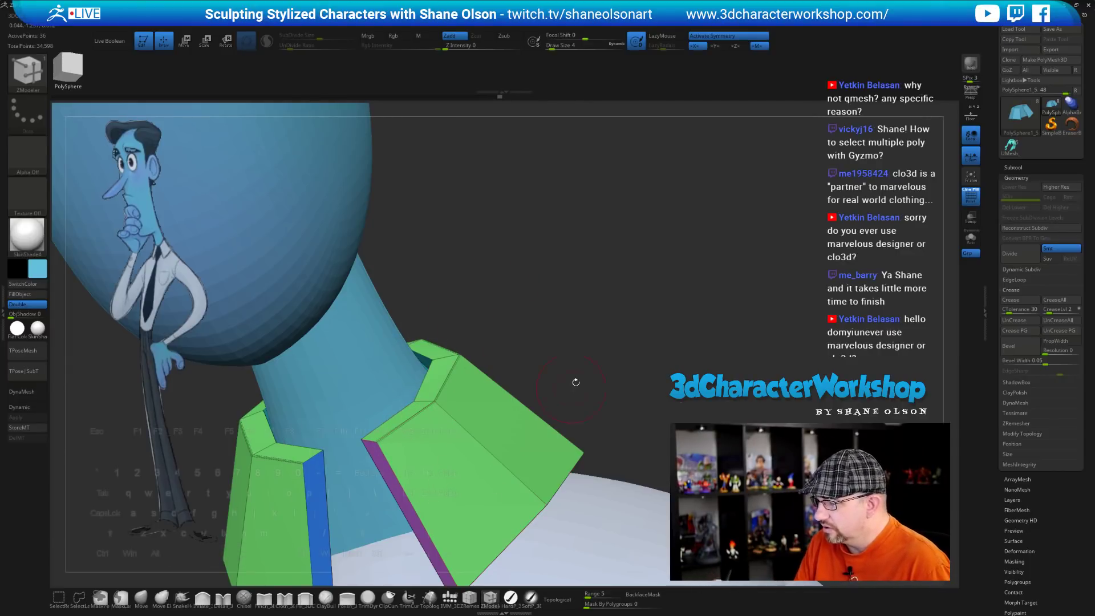
pyautogui.moveTo(593, 367)
pyautogui.mouseDown()
pyautogui.moveTo(579, 360)
pyautogui.moveTo(592, 360)
pyautogui.mouseUp()
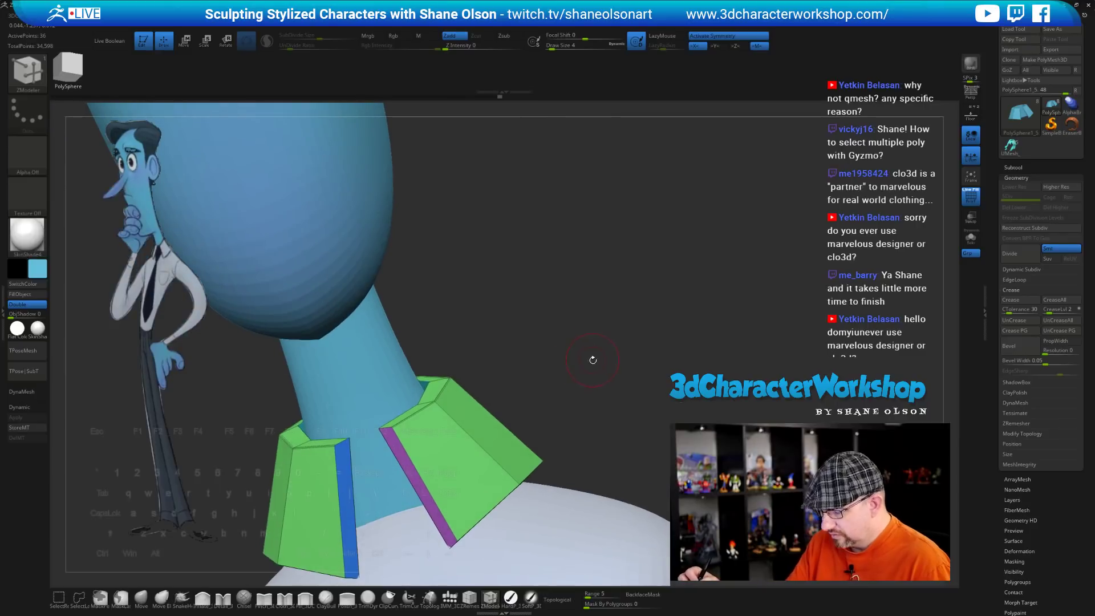
pyautogui.press('3')
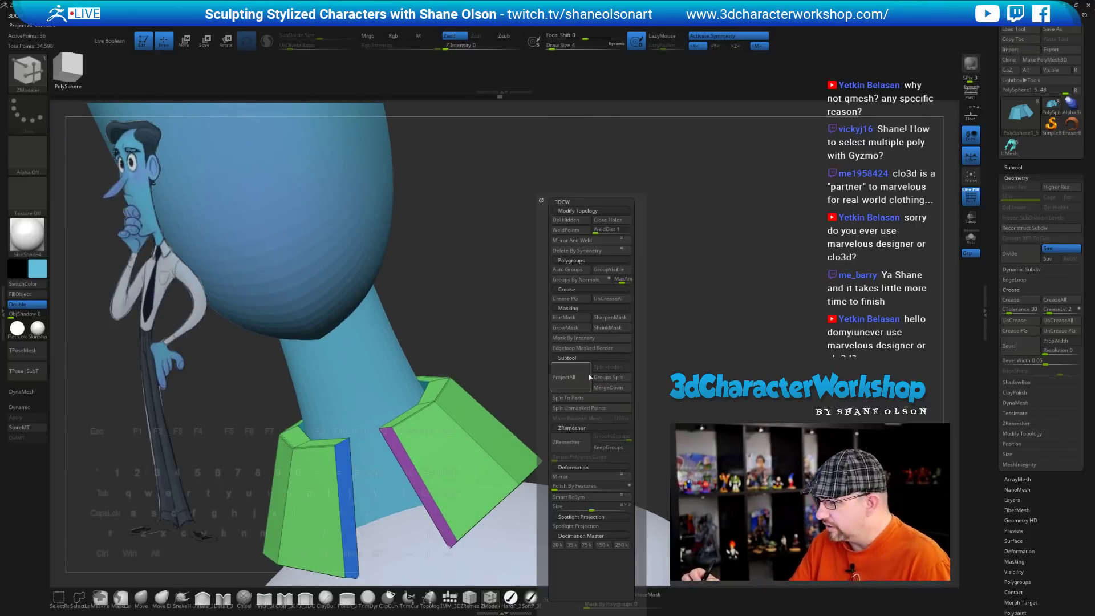
pyautogui.click(582, 291)
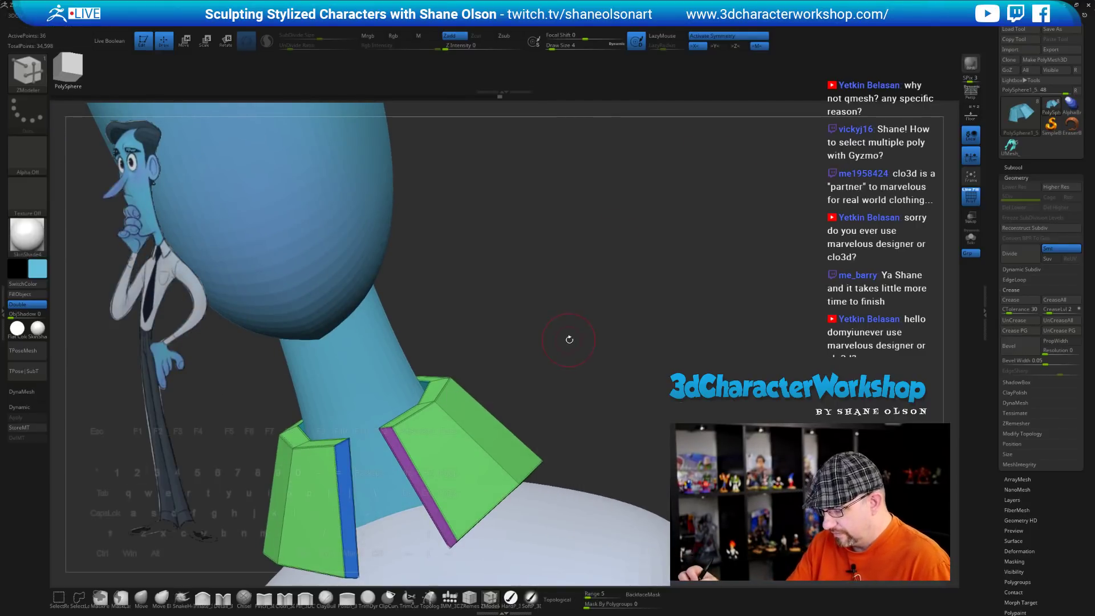
# Turn on dynamic subdivision, hide the polyframe and fill the collar with the shirt's light color
pyautogui.press('d')
pyautogui.moveTo(570, 363); pyautogui.dragTo(552, 389)
pyautogui.hotkey('shift', 'f')
pyautogui.press('c')
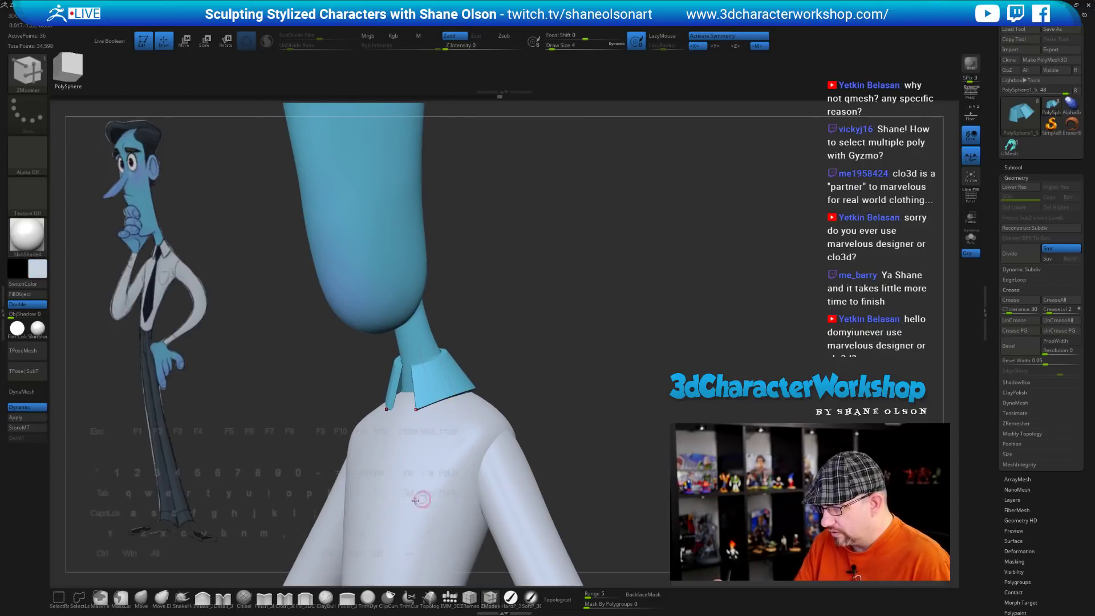
pyautogui.click(27, 295)
pyautogui.moveTo(557, 377)
pyautogui.mouseDown()
pyautogui.moveTo(536, 379)
pyautogui.moveTo(566, 380)
pyautogui.moveTo(557, 377)
pyautogui.mouseUp()
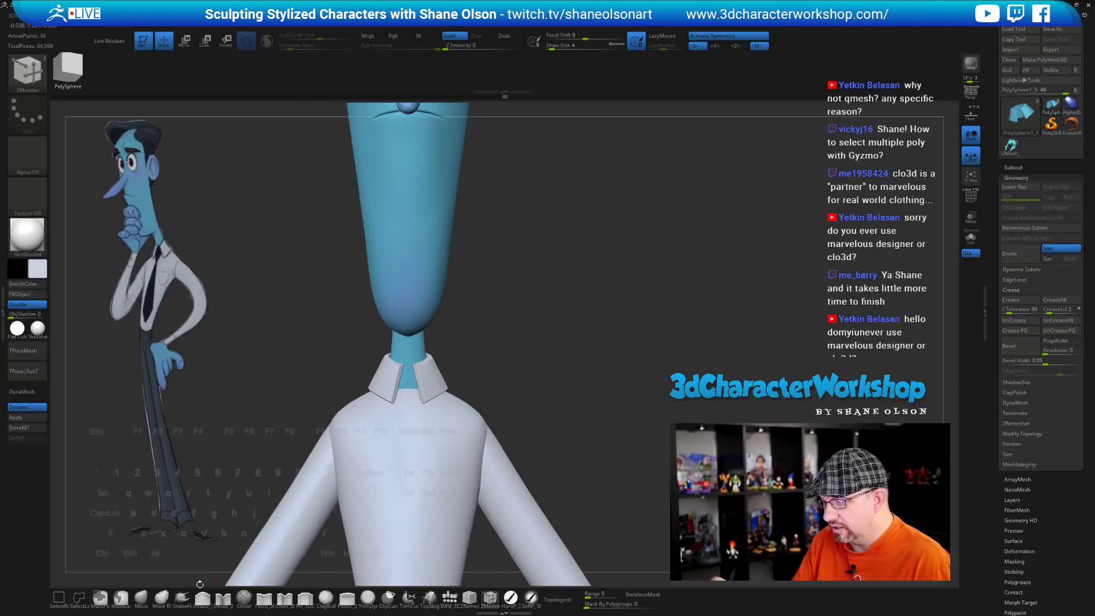
# Isolate the collar and examine its thickness, inner side and polygroups from below with the polyframe shown
pyautogui.click(140, 599)
pyautogui.press('s')
pyautogui.moveTo(536, 322); pyautogui.dragTo(534, 350)
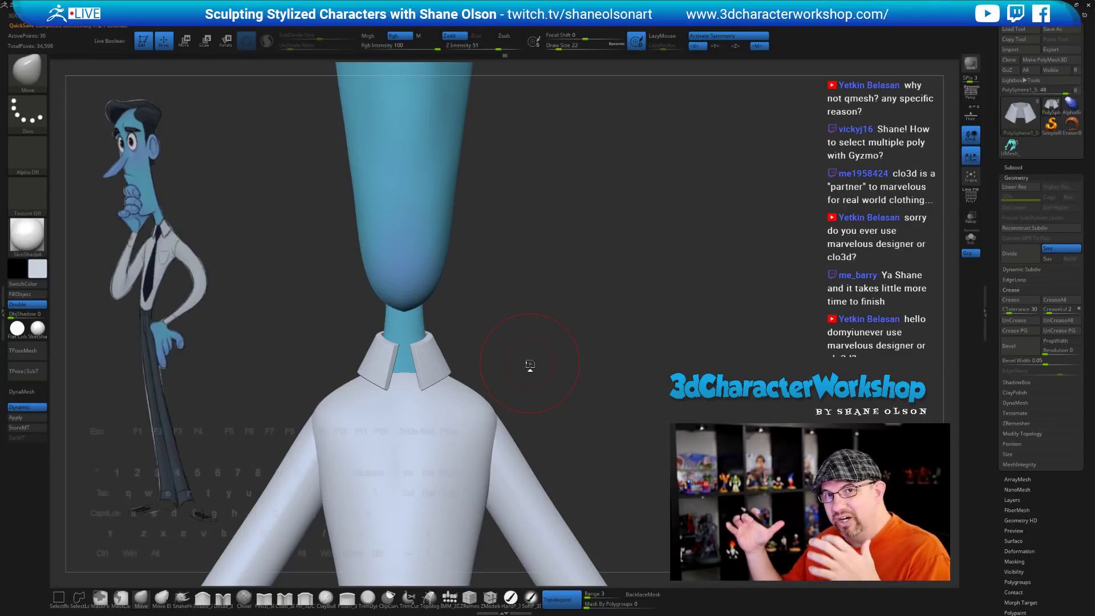
pyautogui.moveTo(529, 332); pyautogui.dragTo(515, 346)
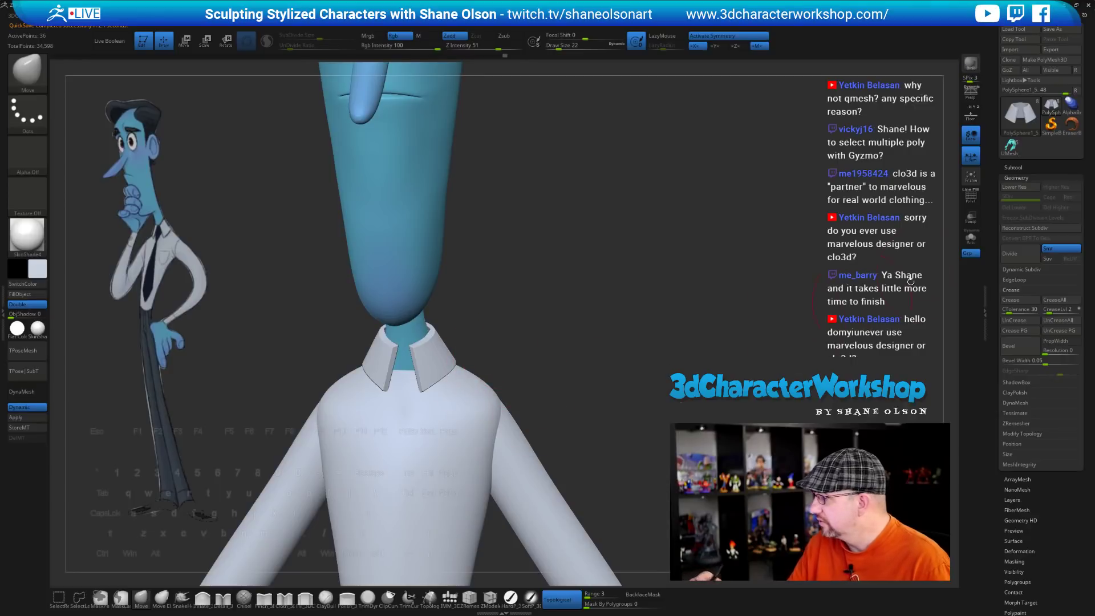
pyautogui.click(970, 237)
pyautogui.keyDown('alt'); pyautogui.moveTo(567, 306); pyautogui.dragTo(570, 434); pyautogui.keyUp('alt')
pyautogui.press('s')
pyautogui.moveTo(580, 342); pyautogui.dragTo(575, 341)
pyautogui.moveTo(574, 341); pyautogui.dragTo(574, 315)
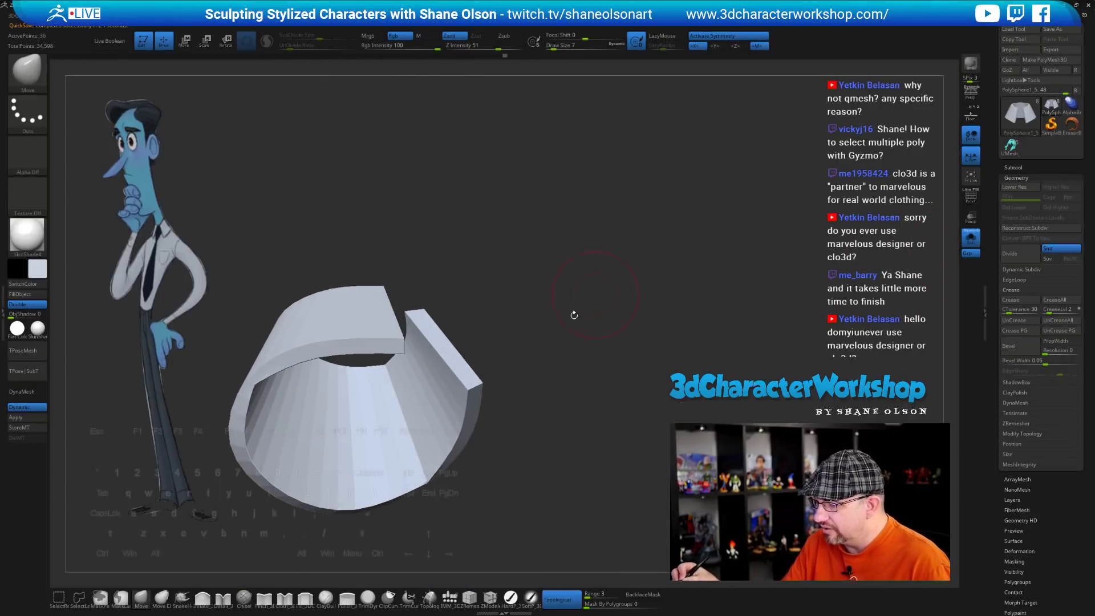
pyautogui.hotkey('shift', 'f')
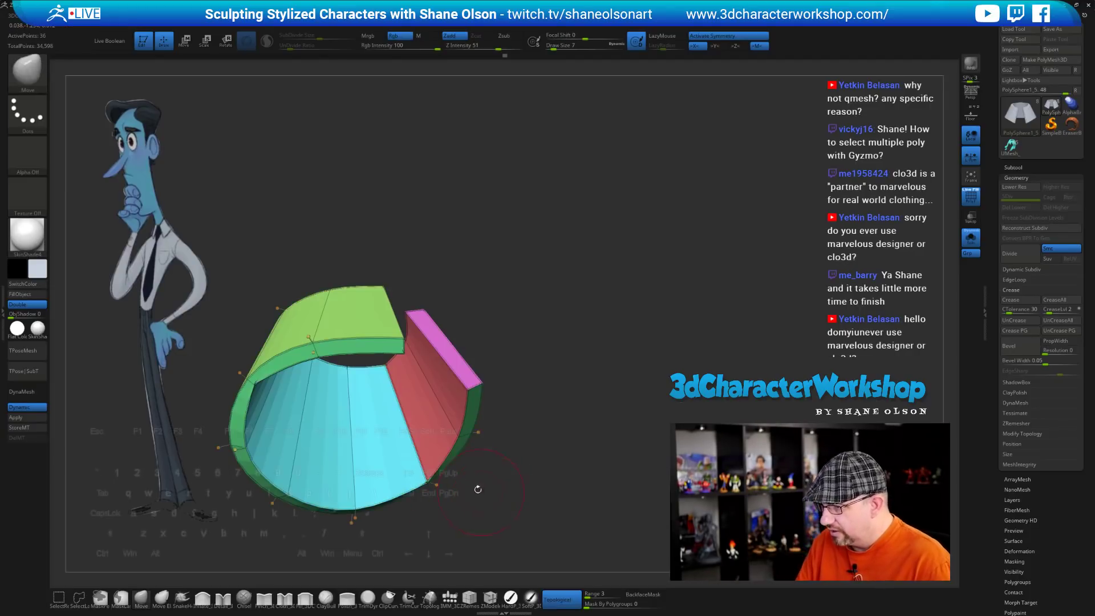
pyautogui.moveTo(541, 370); pyautogui.dragTo(533, 325)
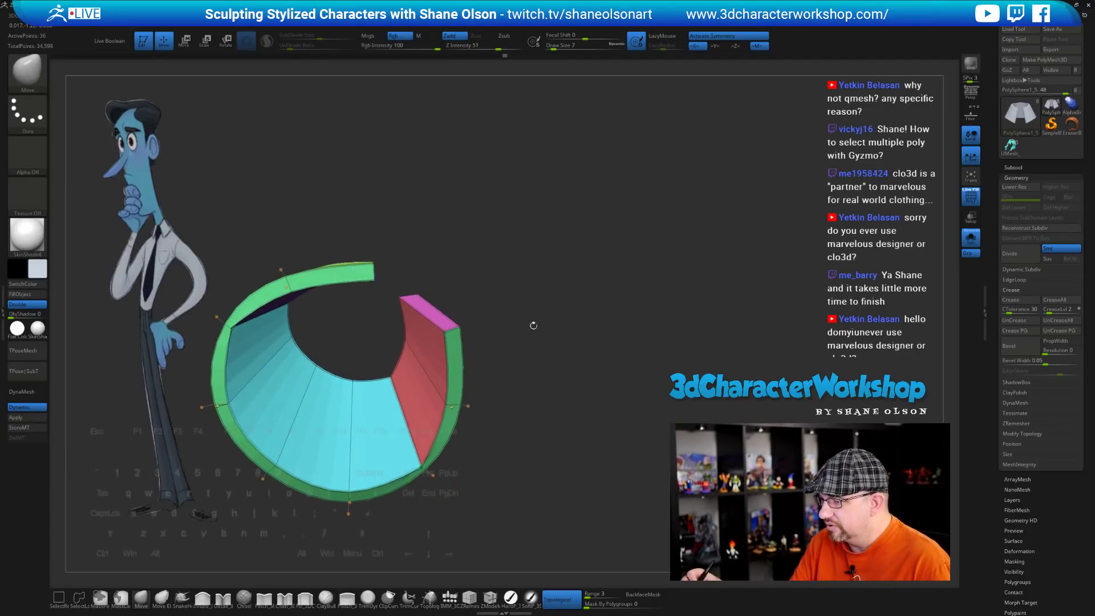
pyautogui.click(489, 598)
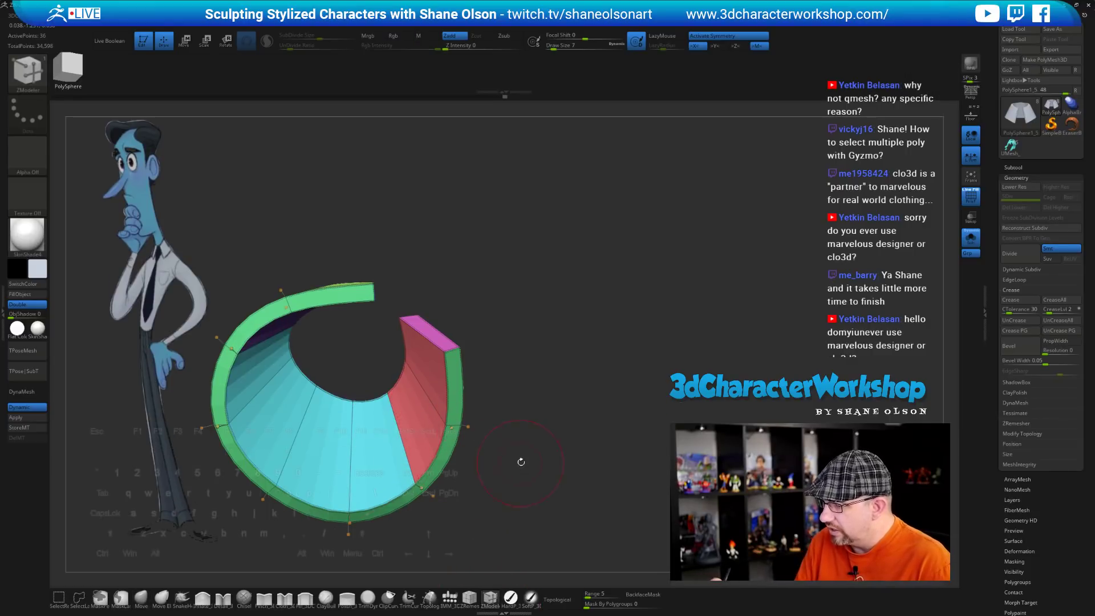
pyautogui.moveTo(521, 462)
pyautogui.mouseDown()
pyautogui.moveTo(500, 443)
pyautogui.moveTo(531, 464)
pyautogui.mouseUp()
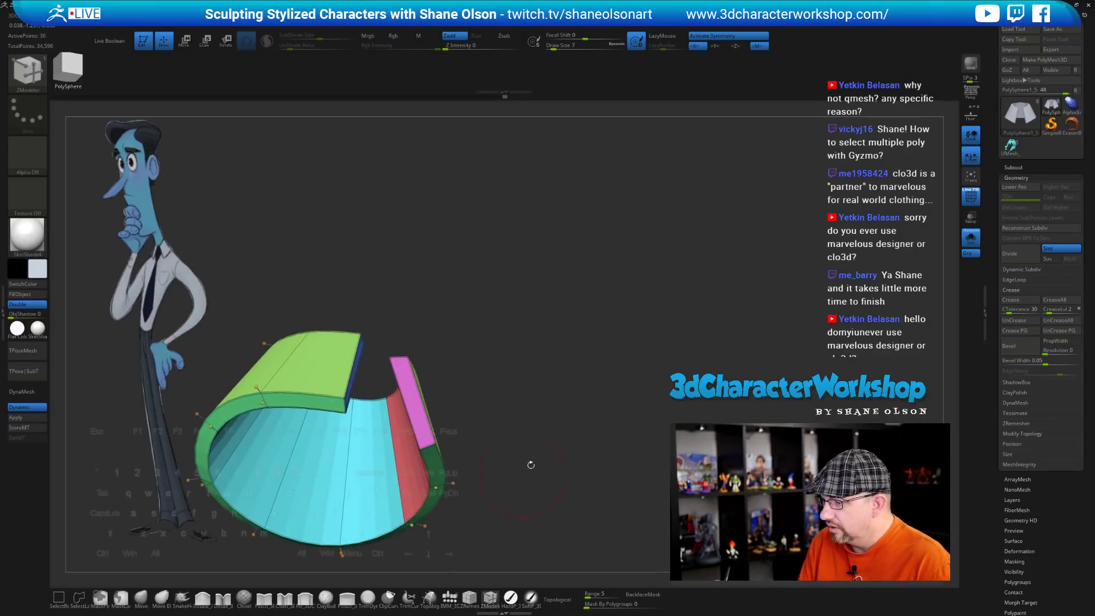
# Show the whole character again without the polyframe and review the collar's proportions from the side and front
pyautogui.click(970, 238)
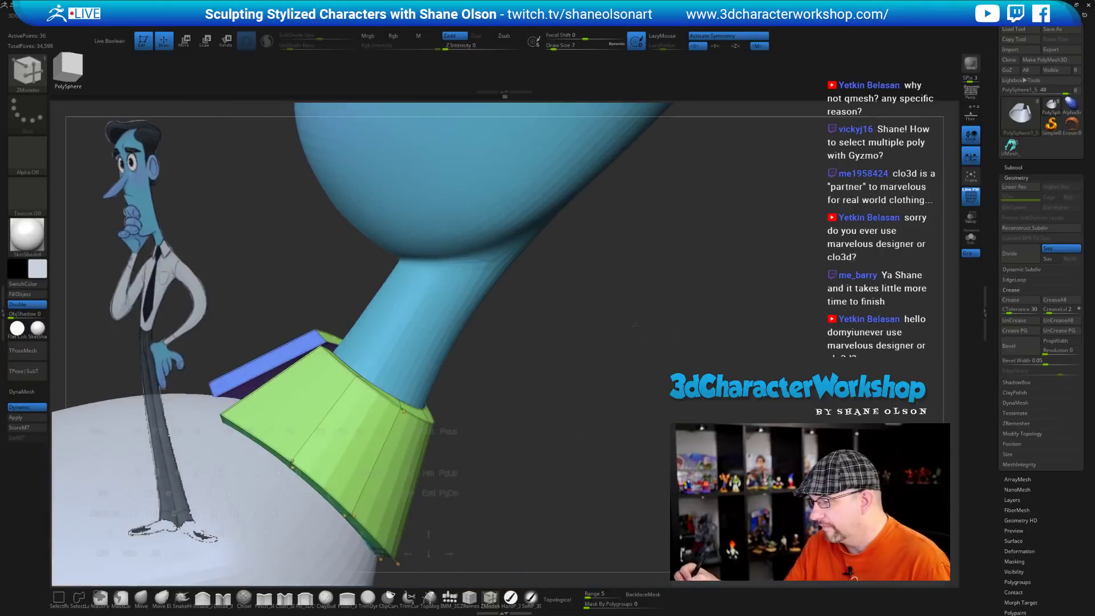
pyautogui.moveTo(635, 326); pyautogui.dragTo(601, 390)
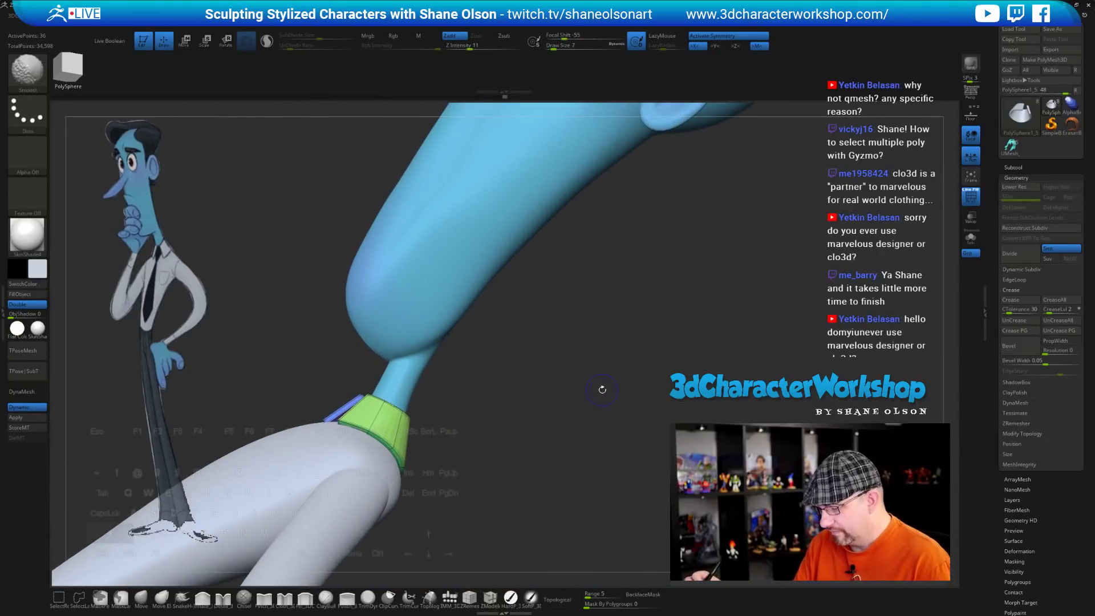
pyautogui.hotkey('shift', 'f')
pyautogui.keyDown('shift'); pyautogui.moveTo(587, 426); pyautogui.dragTo(564, 348); pyautogui.keyUp('shift')
pyautogui.keyDown('shift'); pyautogui.moveTo(497, 320); pyautogui.dragTo(470, 339); pyautogui.keyUp('shift')
pyautogui.moveTo(573, 426)
pyautogui.mouseDown()
pyautogui.moveTo(555, 446)
pyautogui.moveTo(555, 475)
pyautogui.mouseUp()
pyautogui.click(141, 599)
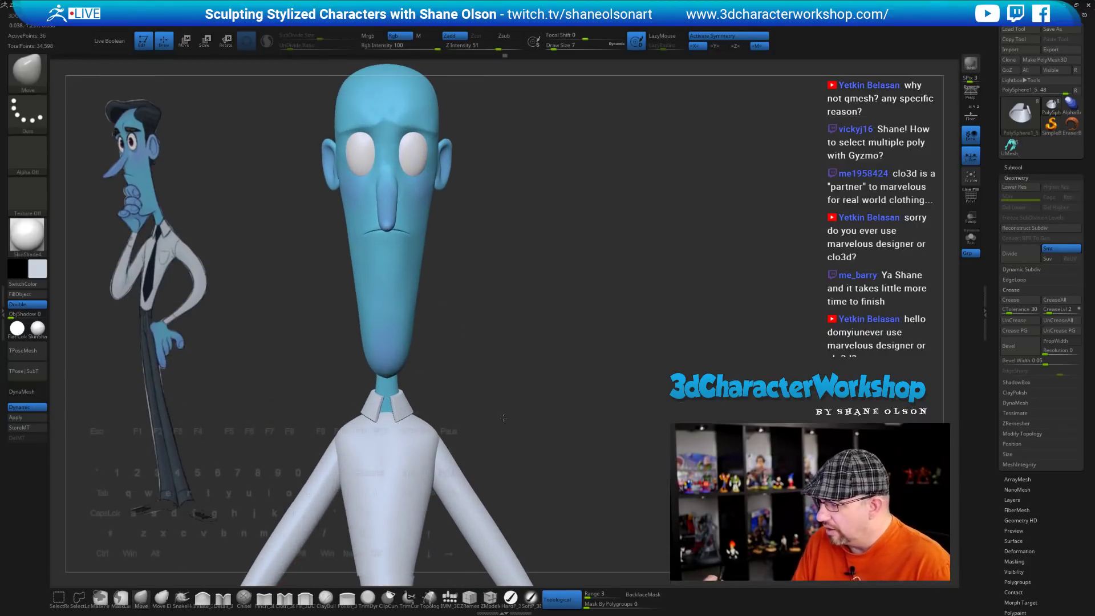
pyautogui.moveTo(503, 418)
pyautogui.mouseDown()
pyautogui.moveTo(476, 402)
pyautogui.moveTo(400, 401)
pyautogui.mouseUp()
pyautogui.moveTo(438, 407); pyautogui.dragTo(456, 419)
pyautogui.moveTo(537, 403)
pyautogui.mouseDown()
pyautogui.moveTo(594, 392)
pyautogui.moveTo(525, 365)
pyautogui.mouseUp()
pyautogui.keyDown('shift'); pyautogui.moveTo(561, 427); pyautogui.dragTo(523, 350); pyautogui.keyUp('shift')
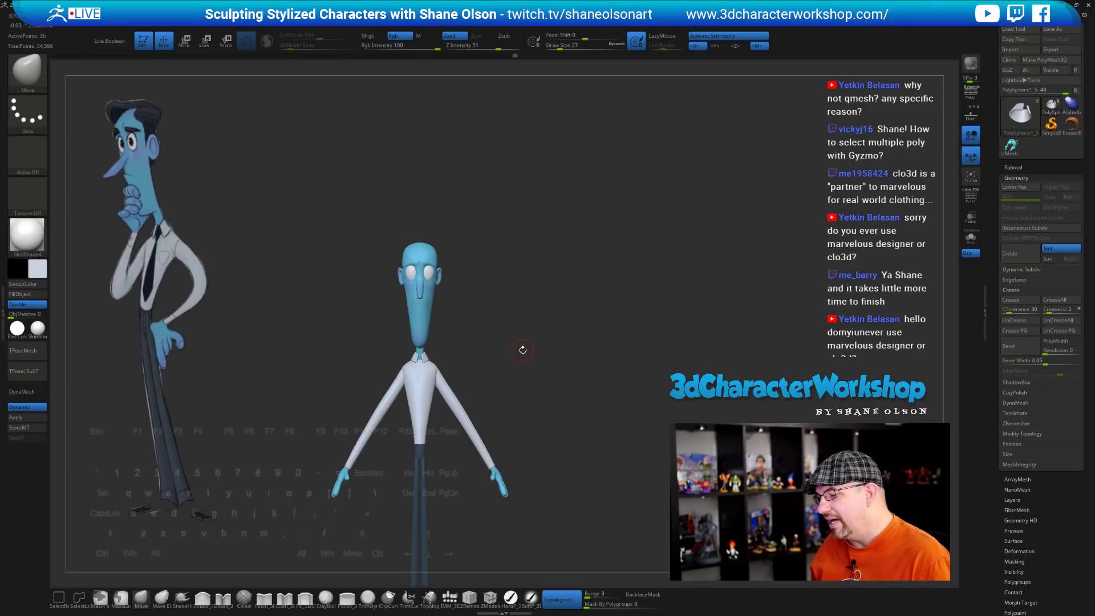
# Set the Move brush's draw size to 17 and nudge the front points of the collar slightly outward
pyautogui.moveTo(513, 341)
pyautogui.keyDown('alt'); pyautogui.mouseDown()
pyautogui.moveTo(522, 376)
pyautogui.moveTo(556, 355)
pyautogui.mouseUp(); pyautogui.keyUp('alt')
pyautogui.keyDown('alt'); pyautogui.moveTo(550, 312); pyautogui.dragTo(572, 344); pyautogui.keyUp('alt')
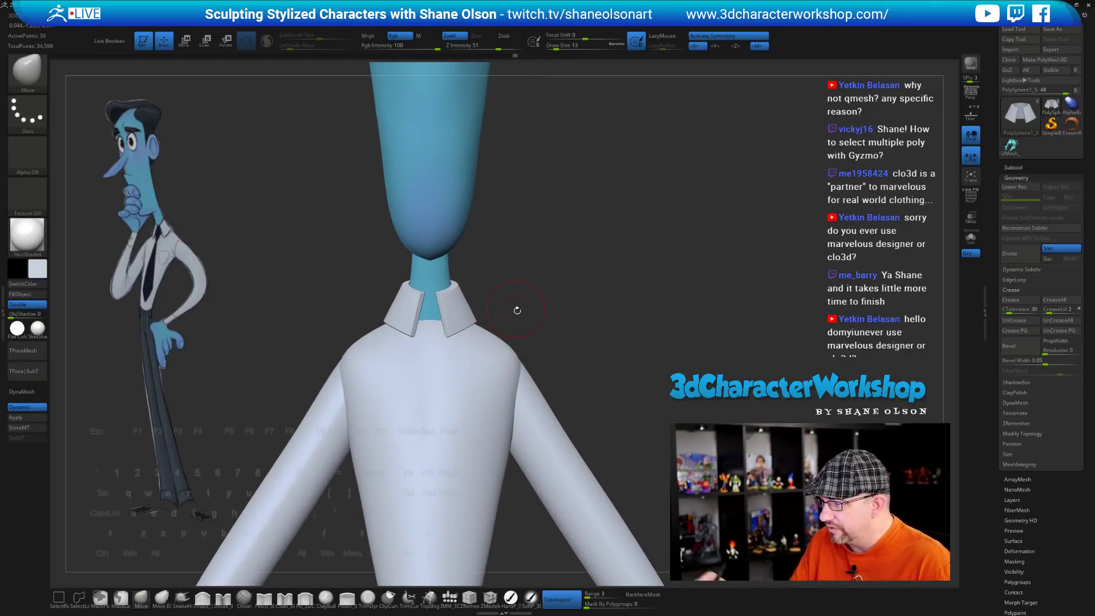
pyautogui.press('s')
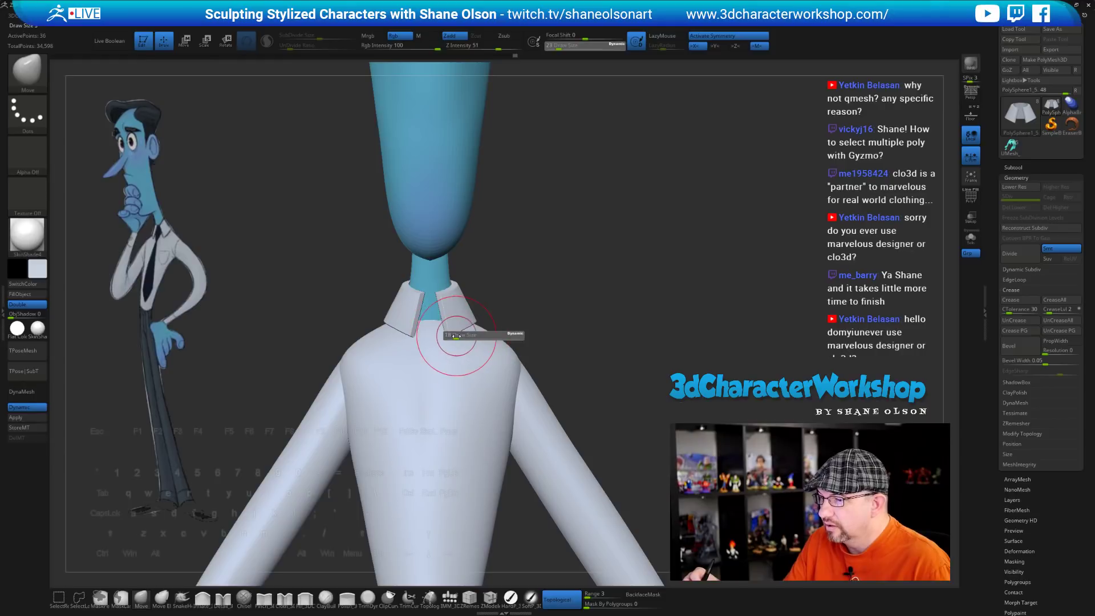
pyautogui.moveTo(457, 336)
pyautogui.mouseDown()
pyautogui.moveTo(525, 312)
pyautogui.moveTo(504, 322)
pyautogui.mouseUp()
pyautogui.click(449, 337)
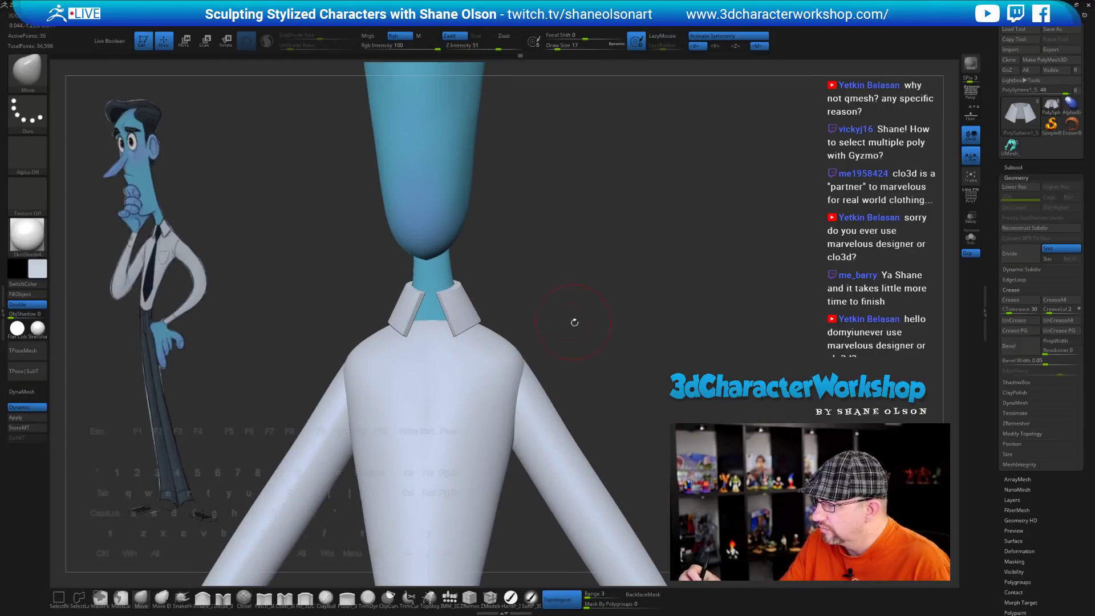
# Duplicate the shirt as its own subtool and switch to the Topology brush
pyautogui.moveTo(574, 322); pyautogui.dragTo(560, 363)
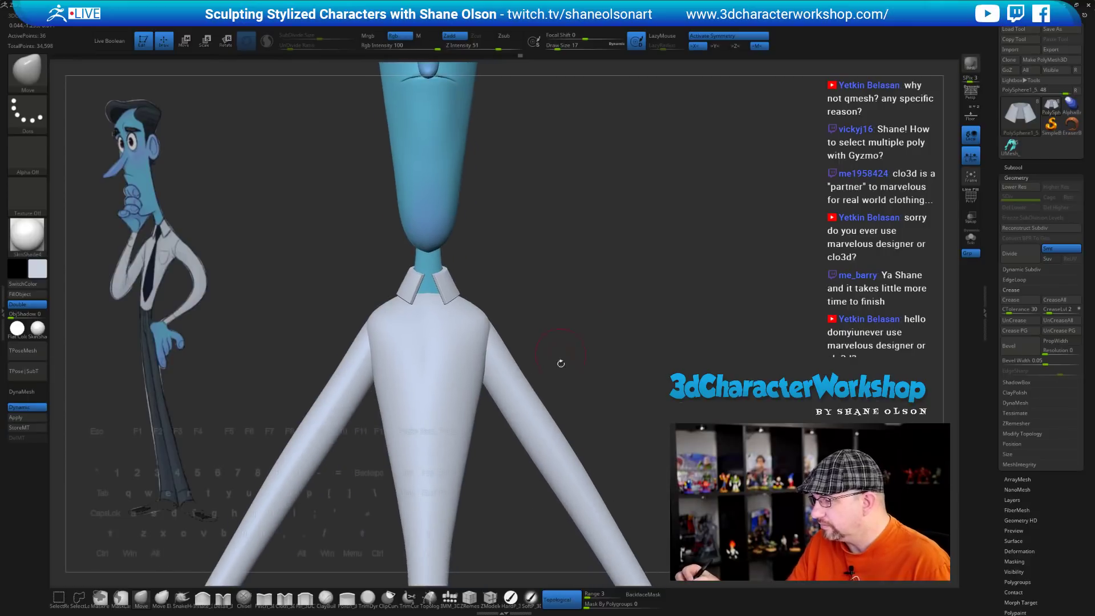
pyautogui.moveTo(598, 469); pyautogui.dragTo(525, 402)
pyautogui.keyDown('alt'); pyautogui.click(442, 359); pyautogui.keyUp('alt')
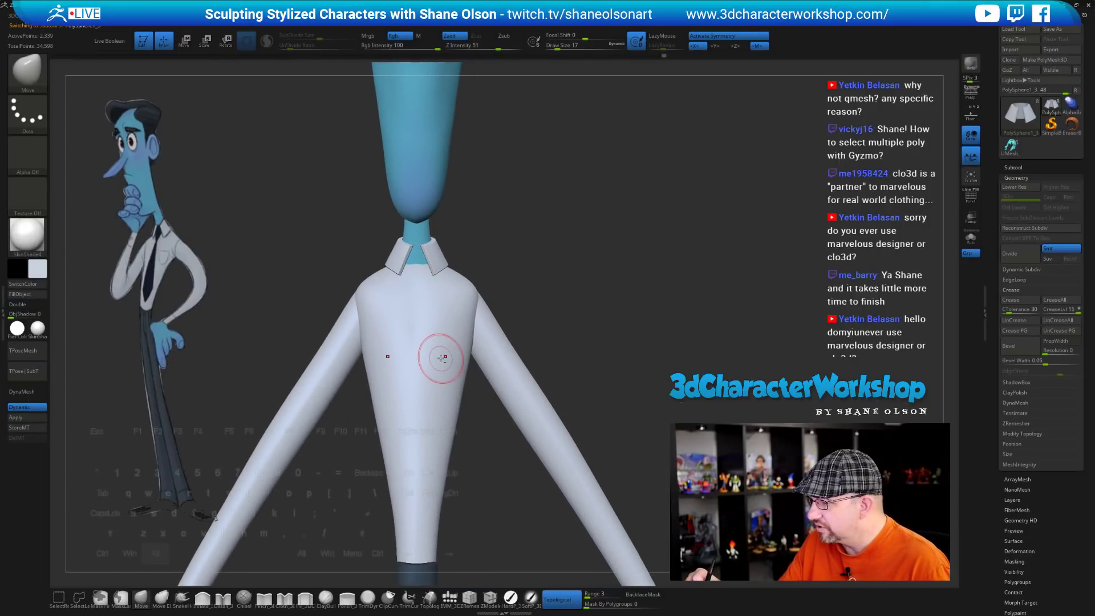
pyautogui.keyDown('alt'); pyautogui.moveTo(695, 374); pyautogui.dragTo(669, 339); pyautogui.keyUp('alt')
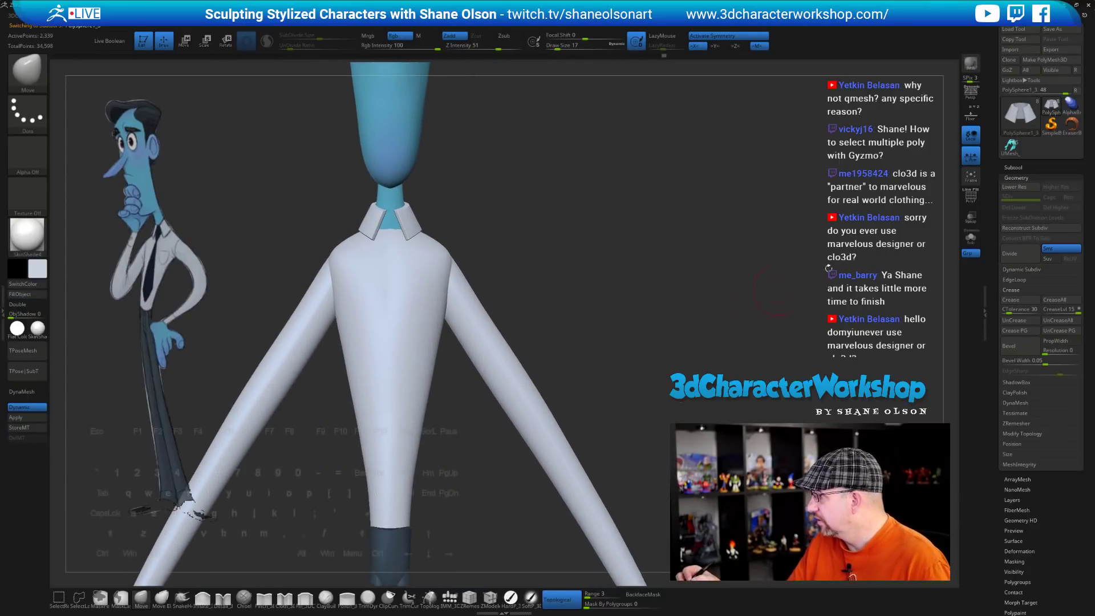
pyautogui.click(1014, 168)
pyautogui.click(1021, 412)
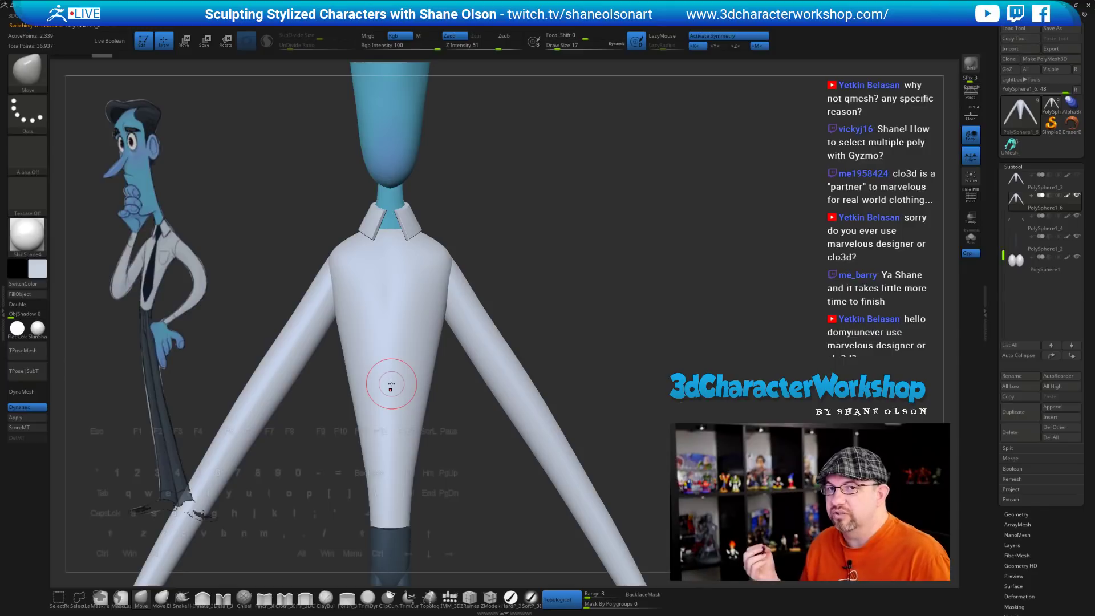
pyautogui.click(428, 606)
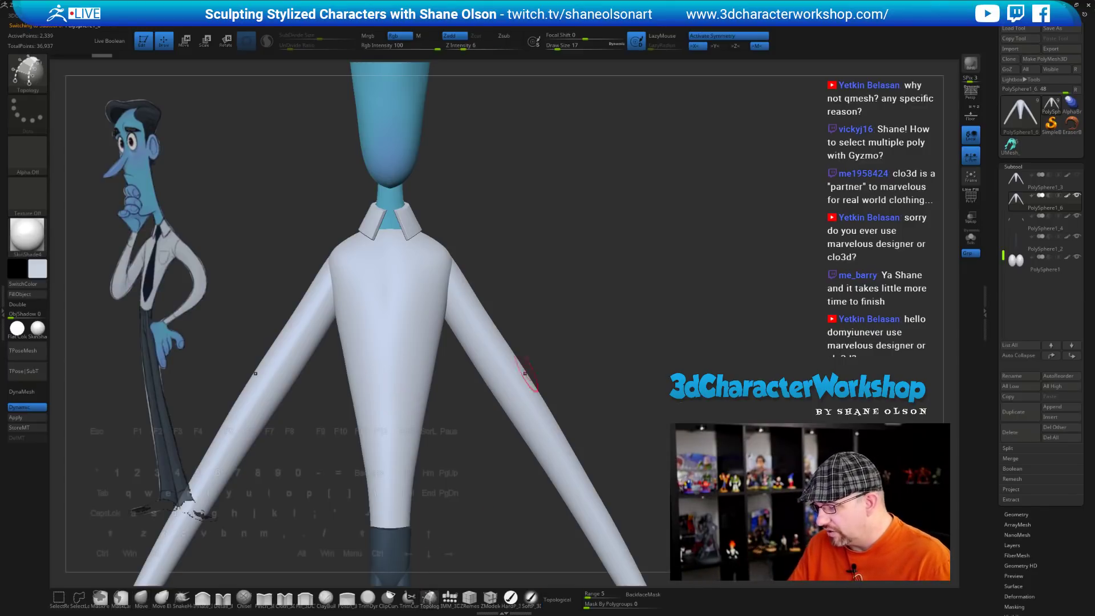
pyautogui.keyDown('alt'); pyautogui.moveTo(539, 287); pyautogui.dragTo(564, 244); pyautogui.keyUp('alt')
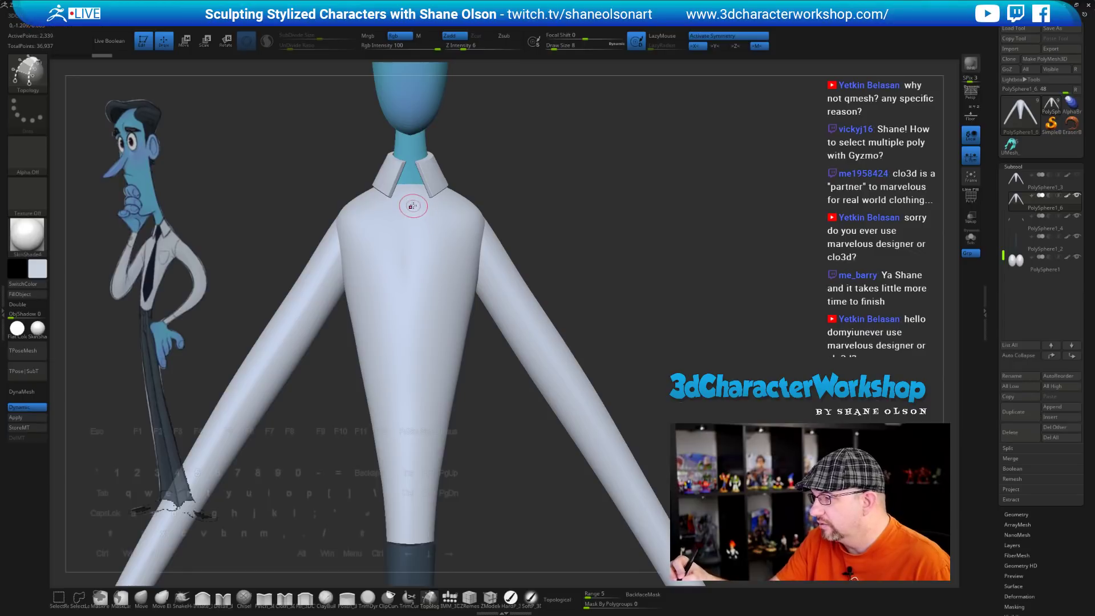
pyautogui.moveTo(410, 208); pyautogui.dragTo(431, 423)
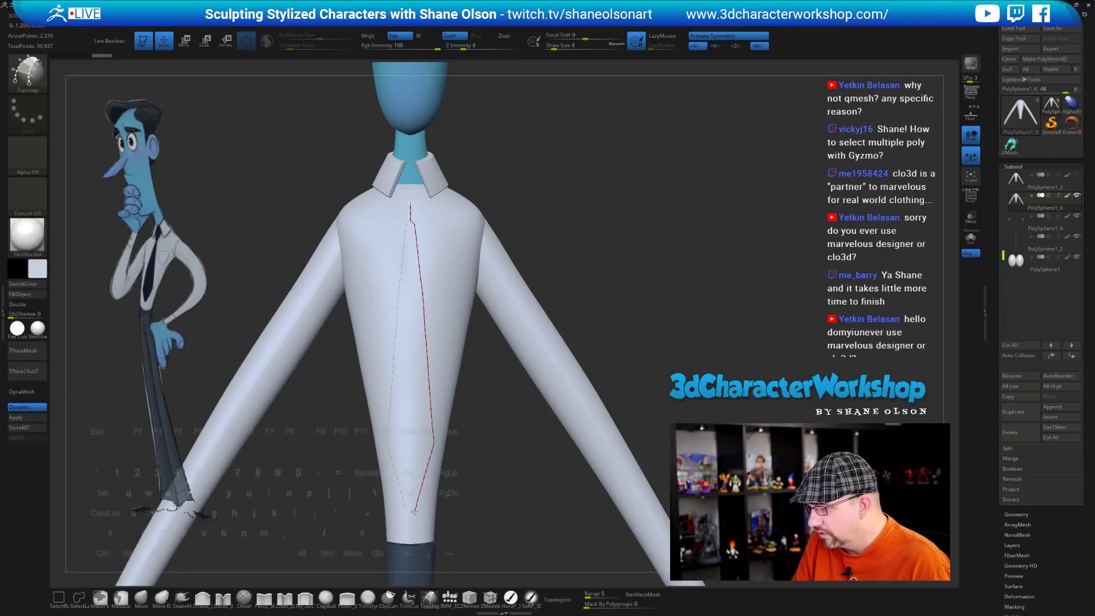
pyautogui.moveTo(415, 512); pyautogui.dragTo(411, 517)
pyautogui.moveTo(499, 418)
pyautogui.mouseDown()
pyautogui.moveTo(499, 430)
pyautogui.moveTo(510, 422)
pyautogui.mouseUp()
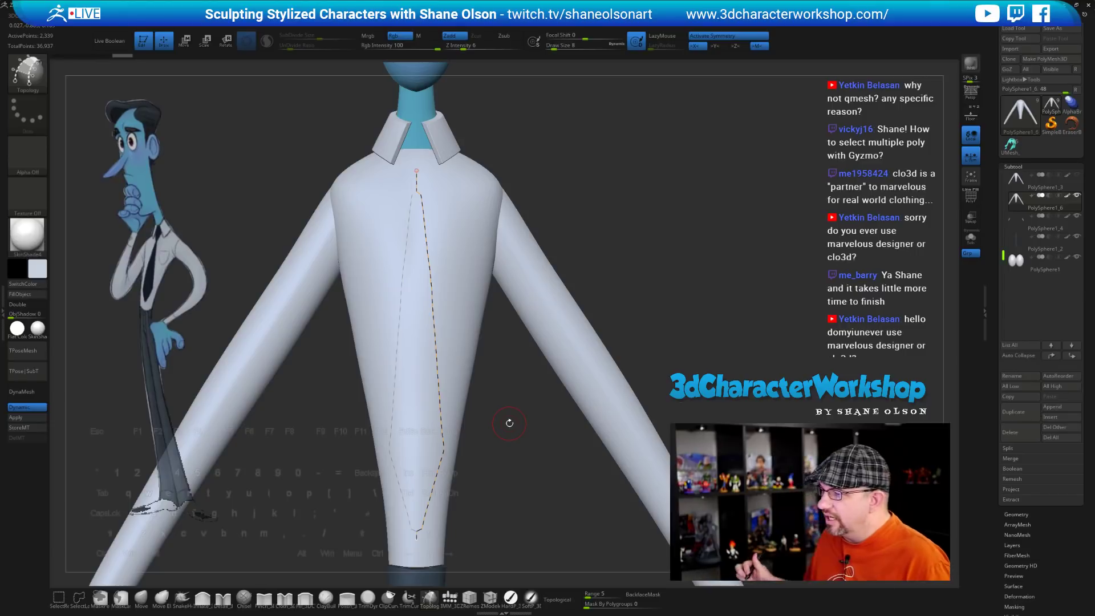
pyautogui.click(459, 231)
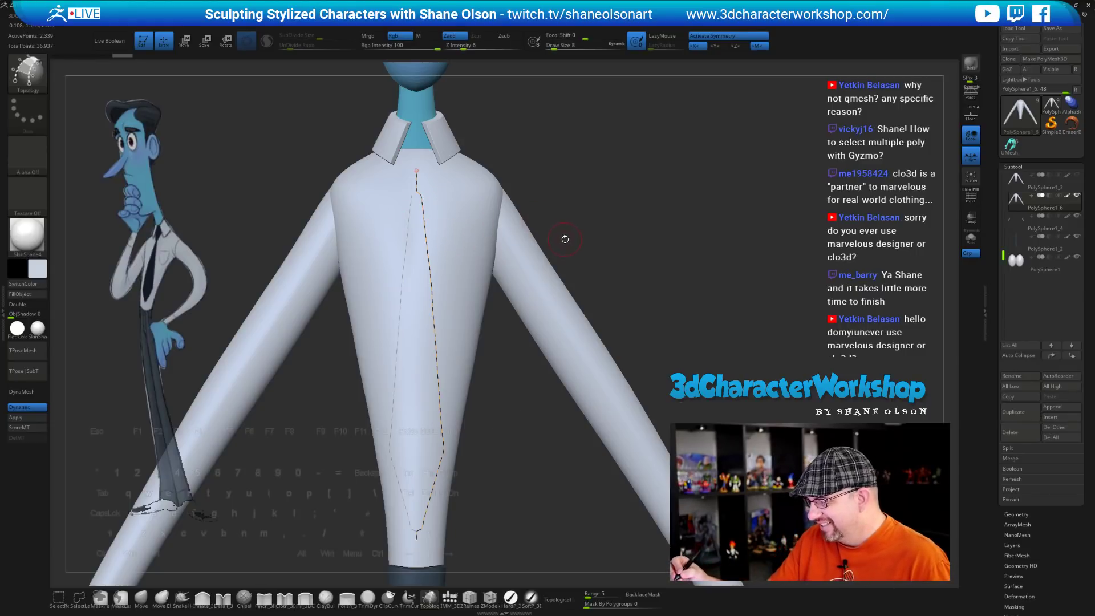
# Set the Topology brush's draw size to 5 and draw one symmetrical side outline of the tie down the shirt front
pyautogui.press('s')
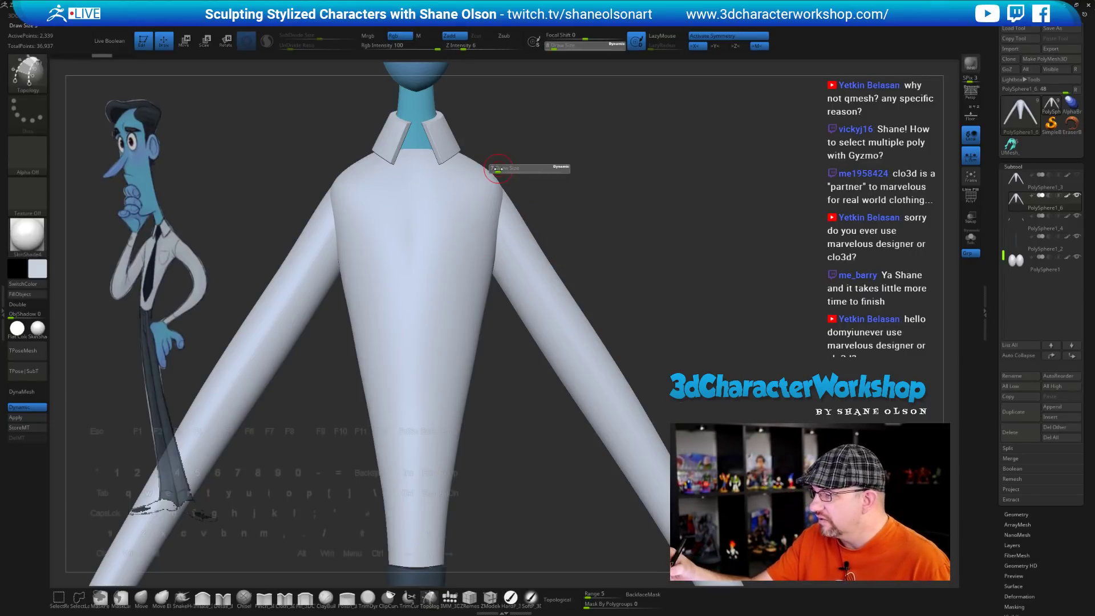
pyautogui.click(497, 169)
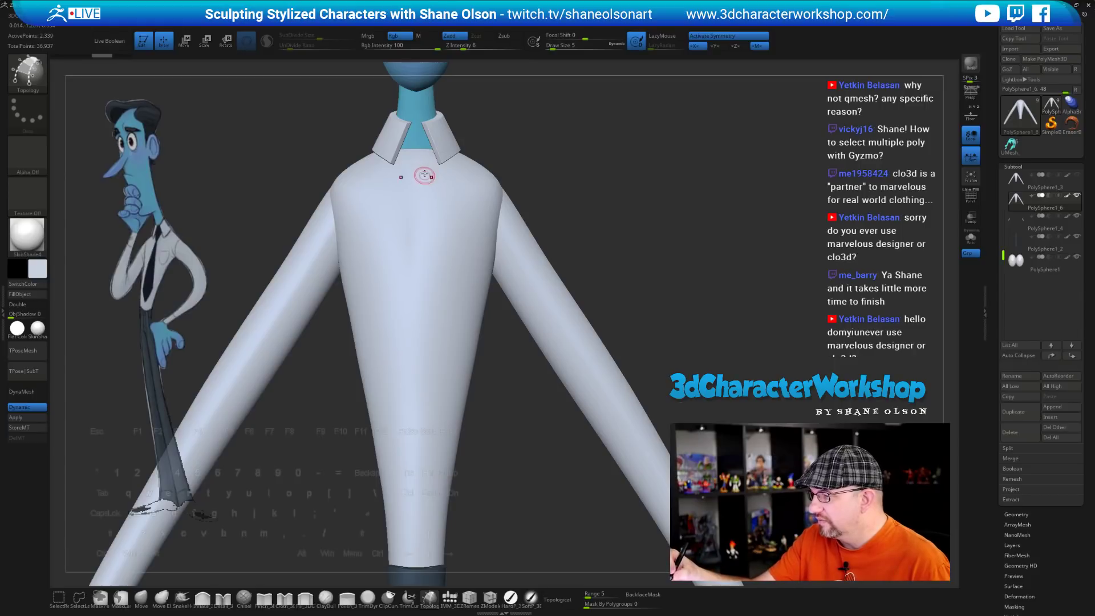
pyautogui.moveTo(424, 184); pyautogui.dragTo(442, 417)
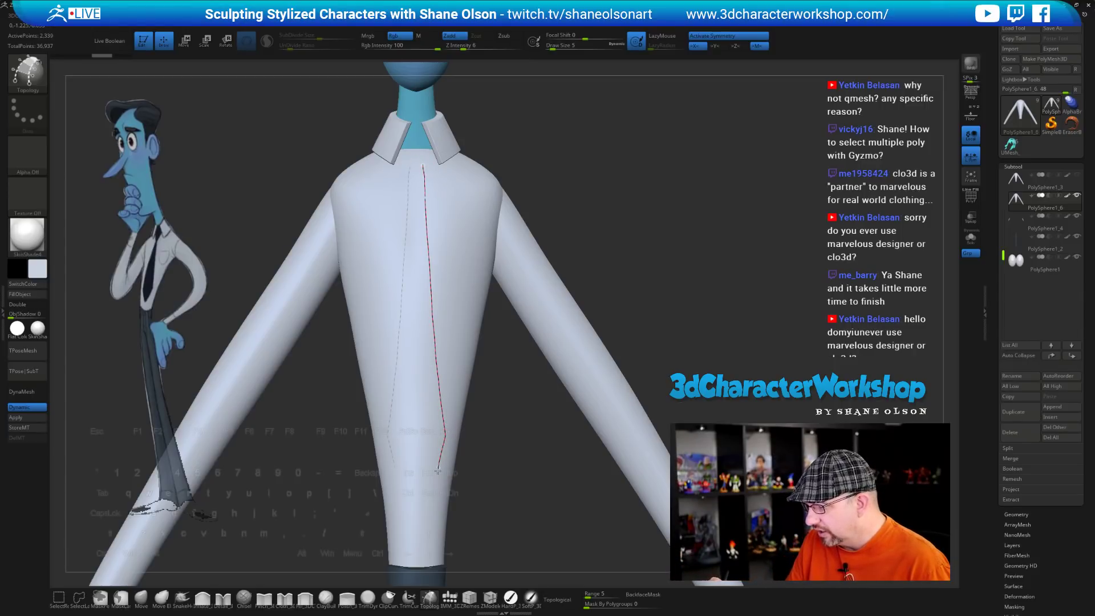
pyautogui.moveTo(424, 540); pyautogui.dragTo(425, 539)
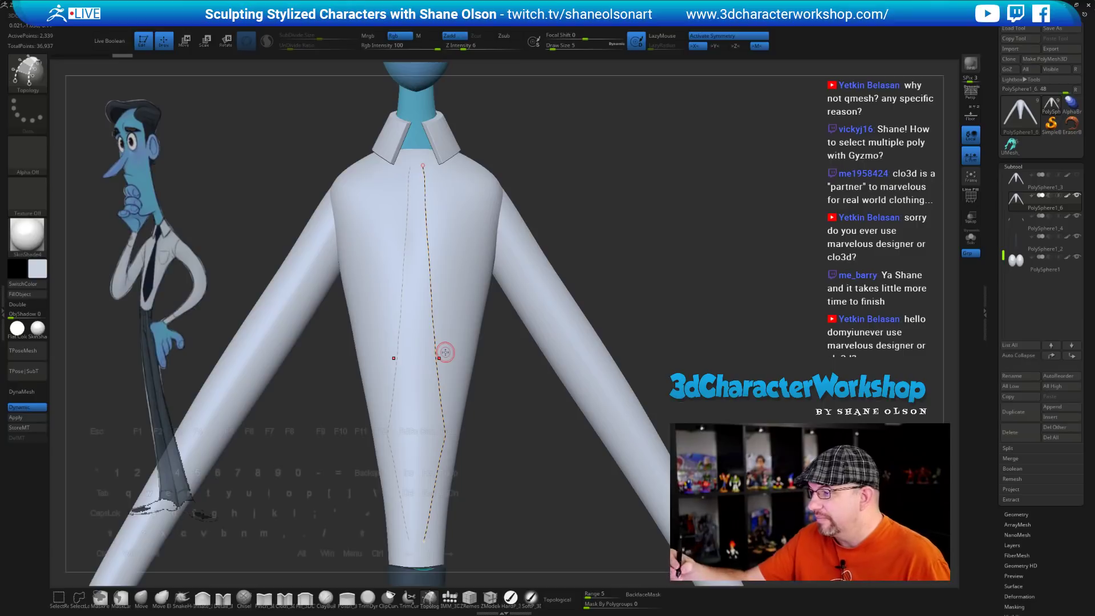
pyautogui.moveTo(393, 173); pyautogui.dragTo(442, 171)
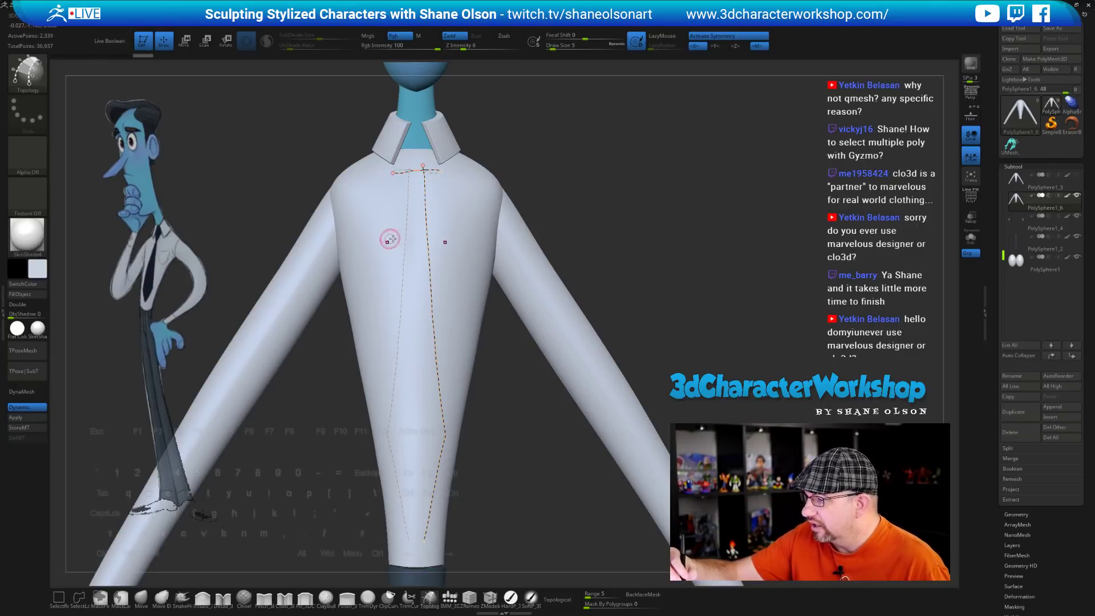
pyautogui.moveTo(388, 209); pyautogui.dragTo(442, 206)
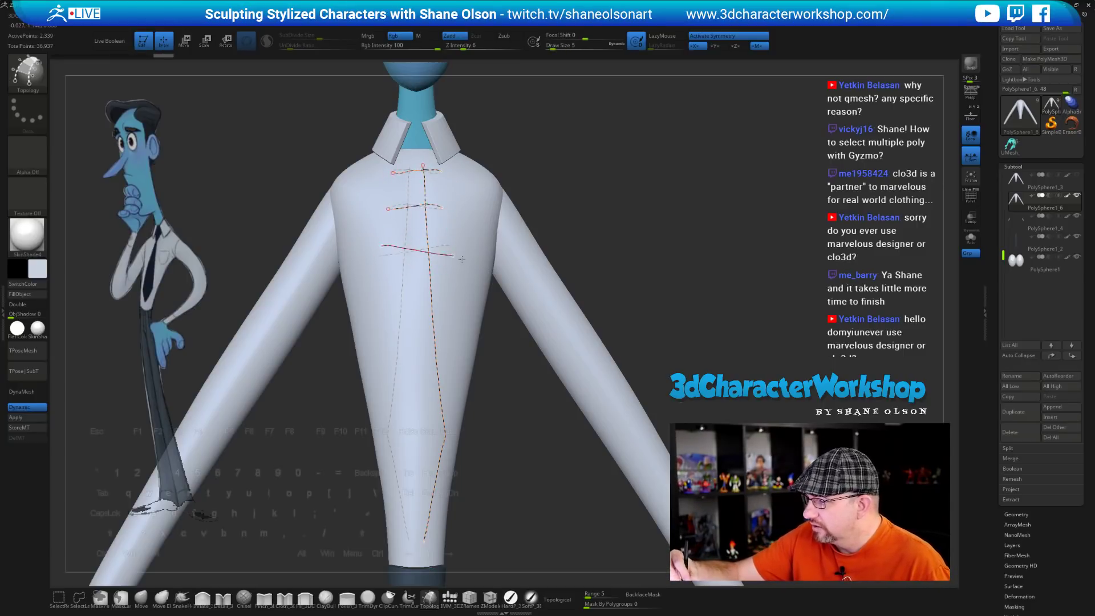
pyautogui.press('ctrl')
pyautogui.hotkey('ctrl', 'z')
pyautogui.hotkey('ctrl', 'z')
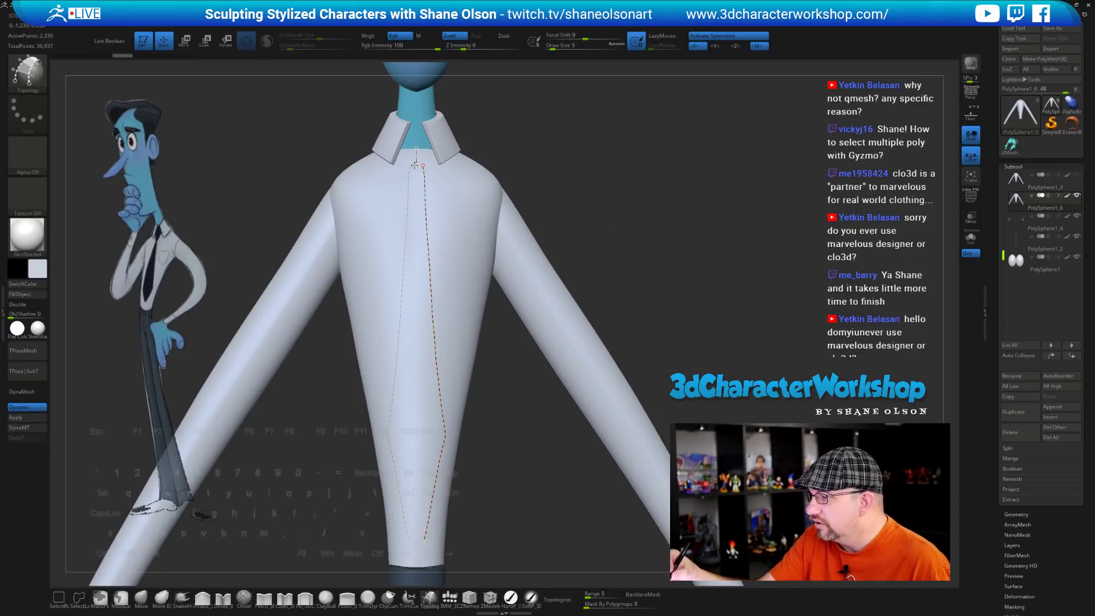
pyautogui.moveTo(413, 248); pyautogui.dragTo(415, 254)
pyautogui.hotkey('ctrl', 'z')
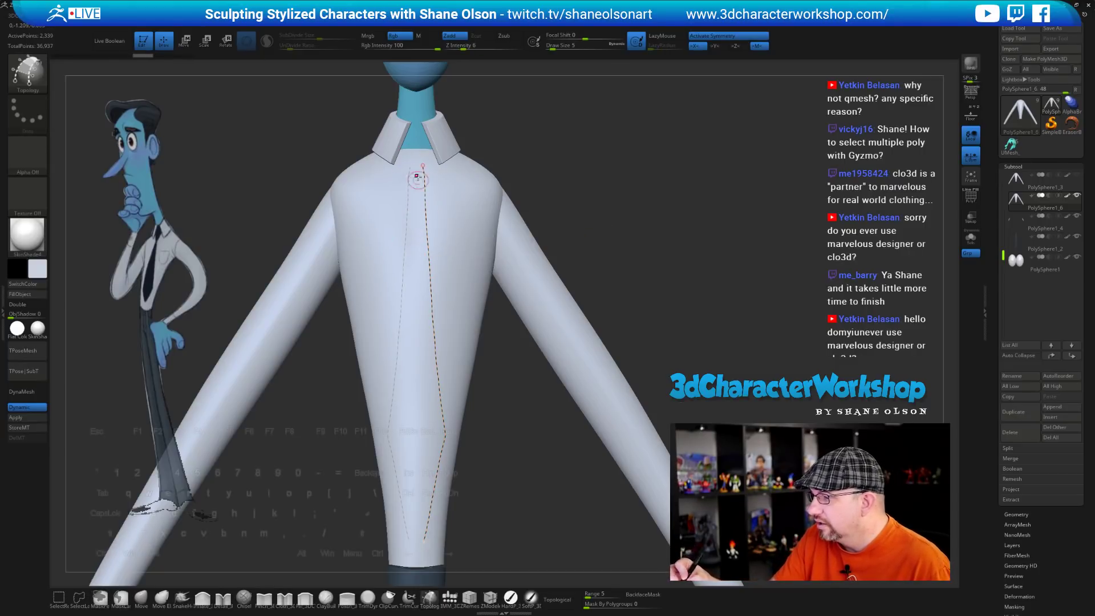
# Draw a topology curve down the shirt's centre line and cross it with four horizontal strokes over the upper half of the tie
pyautogui.moveTo(416, 159); pyautogui.dragTo(415, 179)
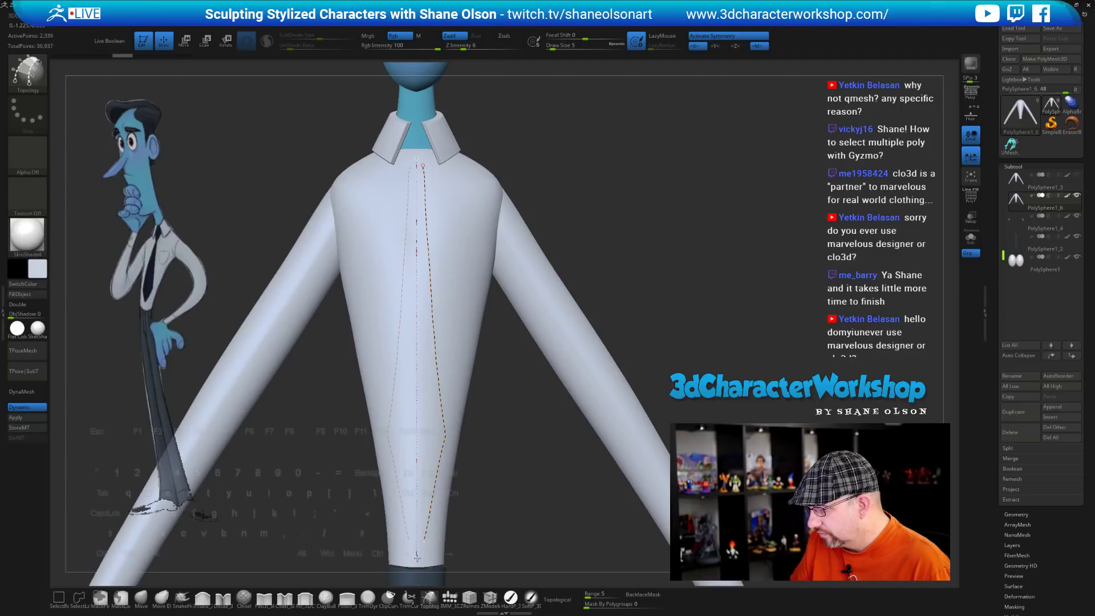
pyautogui.moveTo(417, 556); pyautogui.dragTo(416, 556)
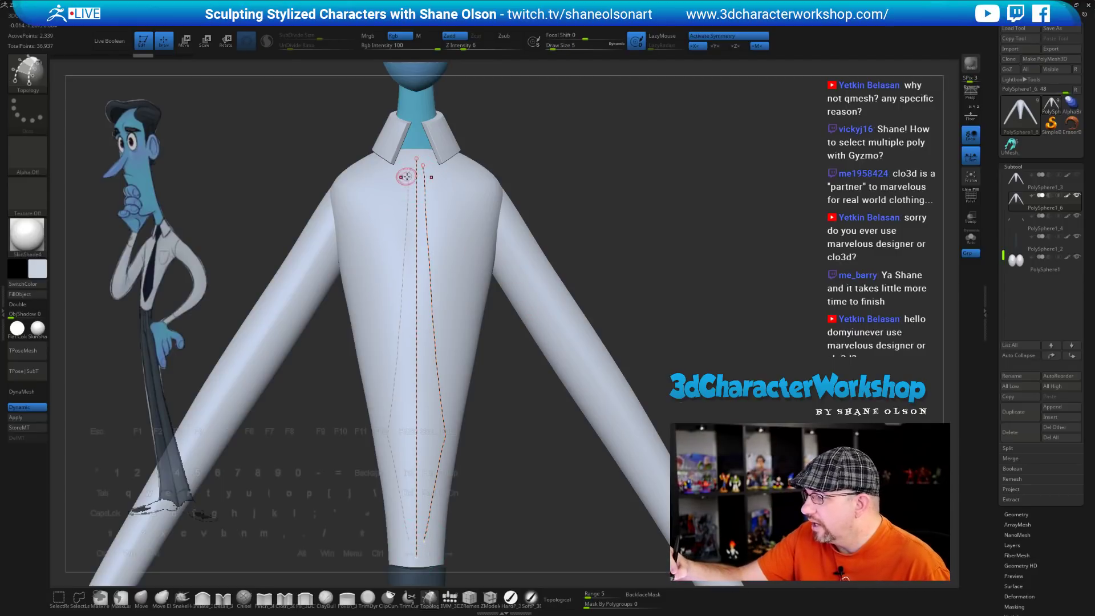
pyautogui.moveTo(405, 175); pyautogui.dragTo(437, 176)
pyautogui.moveTo(408, 212); pyautogui.dragTo(444, 210)
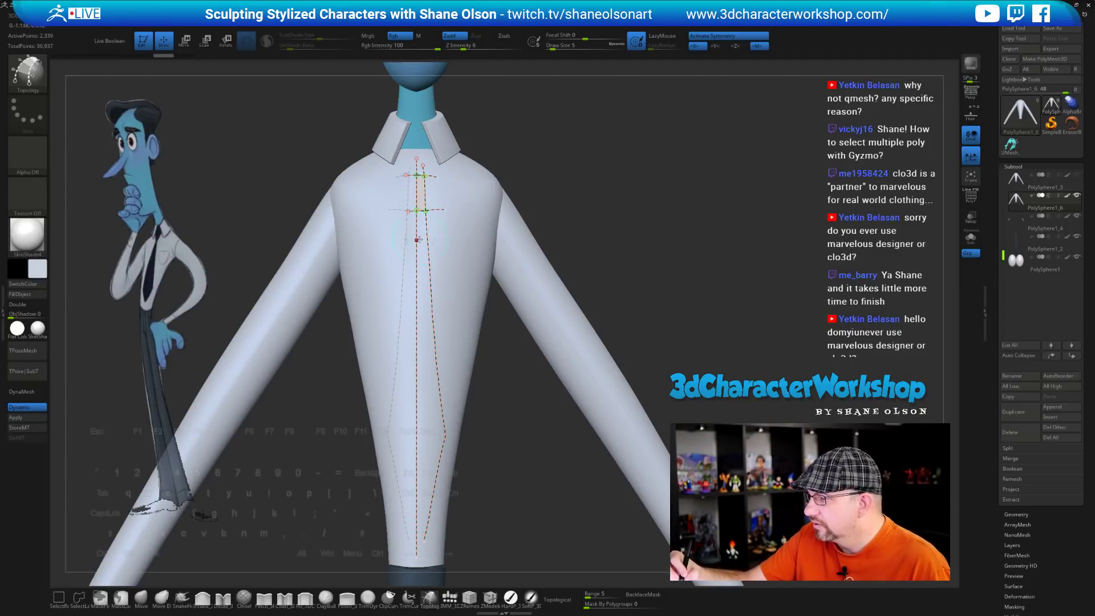
pyautogui.moveTo(405, 244); pyautogui.dragTo(447, 245)
pyautogui.moveTo(406, 279); pyautogui.dragTo(447, 277)
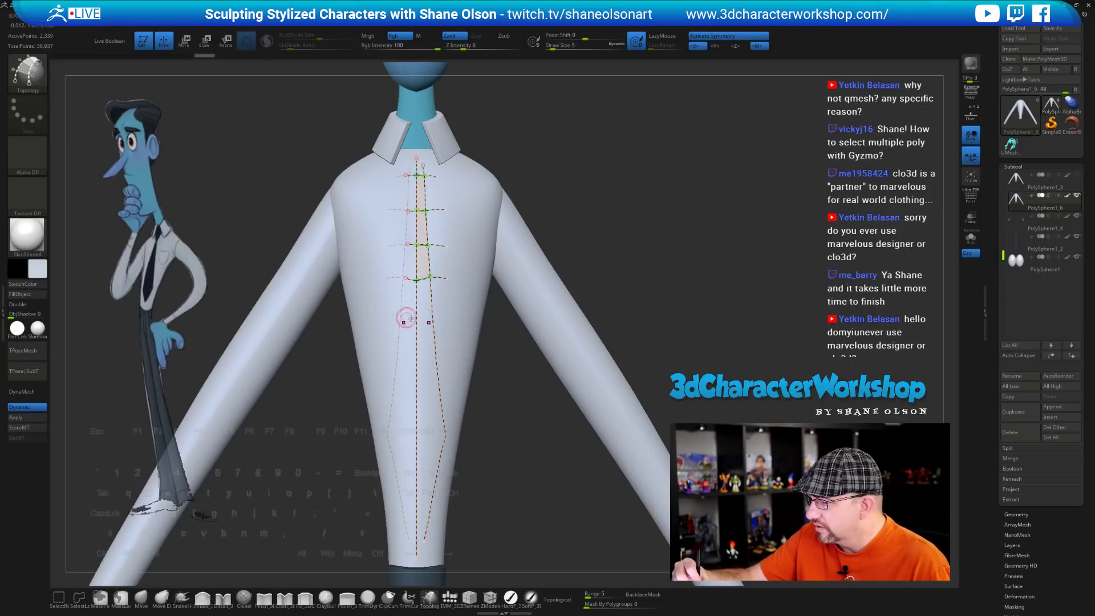
# Add five horizontal topology strokes across the lower half of the tie and trim the loose curve ends
pyautogui.moveTo(405, 317); pyautogui.dragTo(448, 319)
pyautogui.moveTo(402, 363); pyautogui.dragTo(452, 371)
pyautogui.moveTo(402, 430); pyautogui.dragTo(468, 432)
pyautogui.moveTo(500, 482); pyautogui.dragTo(491, 474)
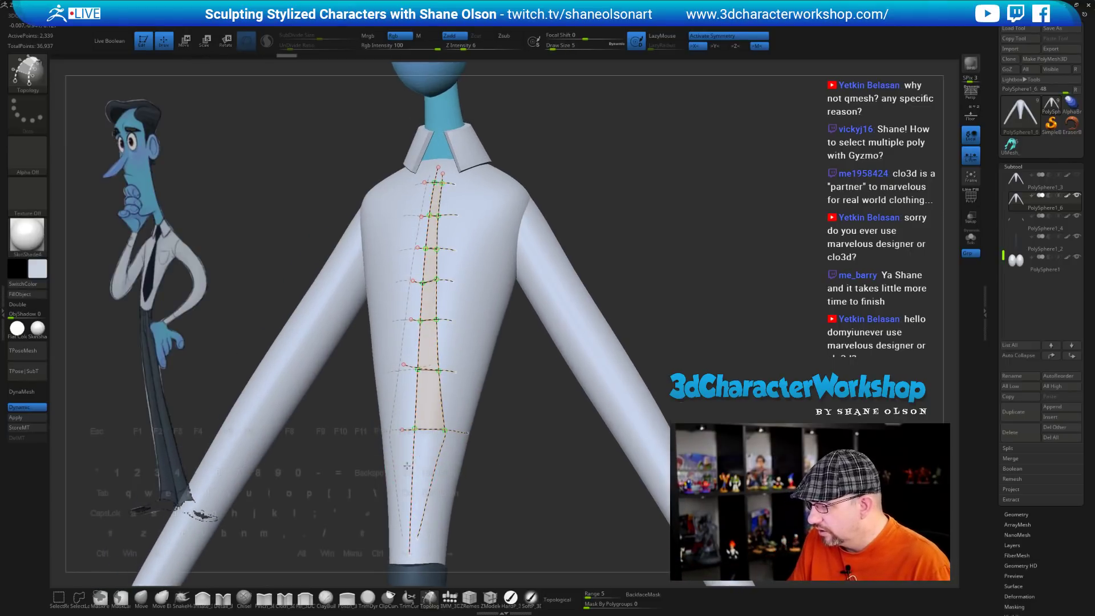
pyautogui.moveTo(407, 466); pyautogui.dragTo(450, 474)
pyautogui.moveTo(397, 515); pyautogui.dragTo(435, 520)
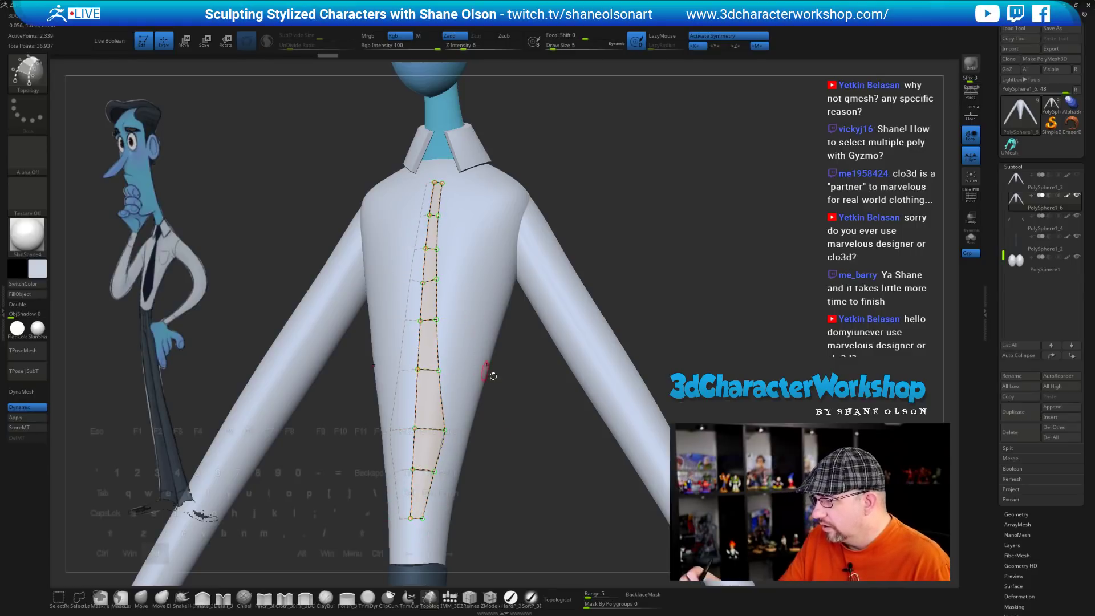
# Set the Topology brush's draw size to 7 and sample the tie's dark navy color from the reference drawing
pyautogui.moveTo(493, 376)
pyautogui.mouseDown()
pyautogui.moveTo(522, 457)
pyautogui.moveTo(508, 440)
pyautogui.moveTo(532, 434)
pyautogui.mouseUp()
pyautogui.press('s')
pyautogui.click(511, 388)
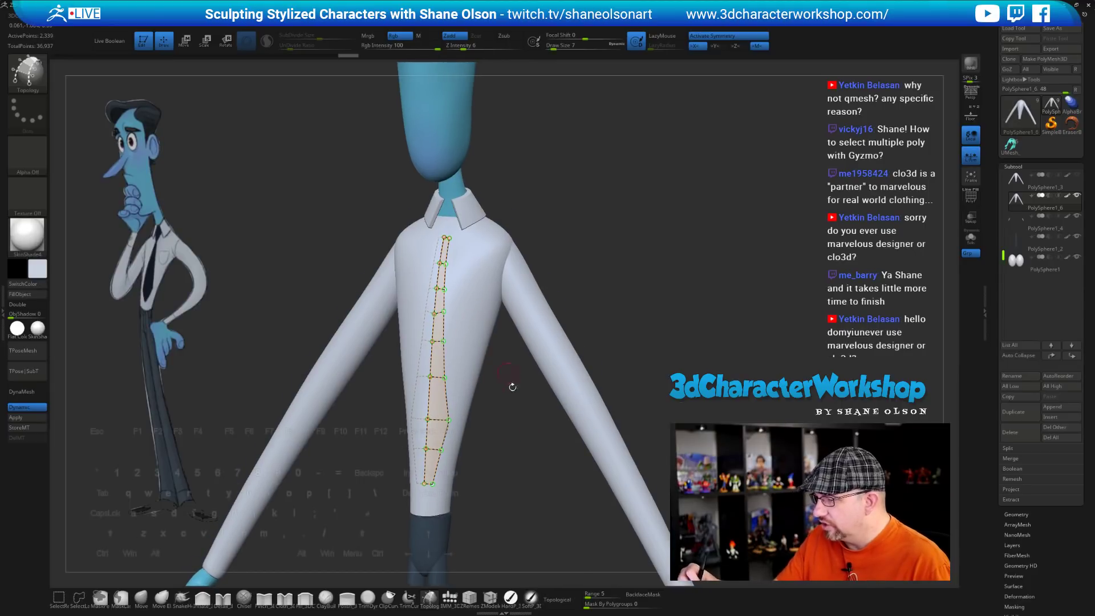
pyautogui.keyDown('alt'); pyautogui.moveTo(508, 404); pyautogui.dragTo(504, 366); pyautogui.keyUp('alt')
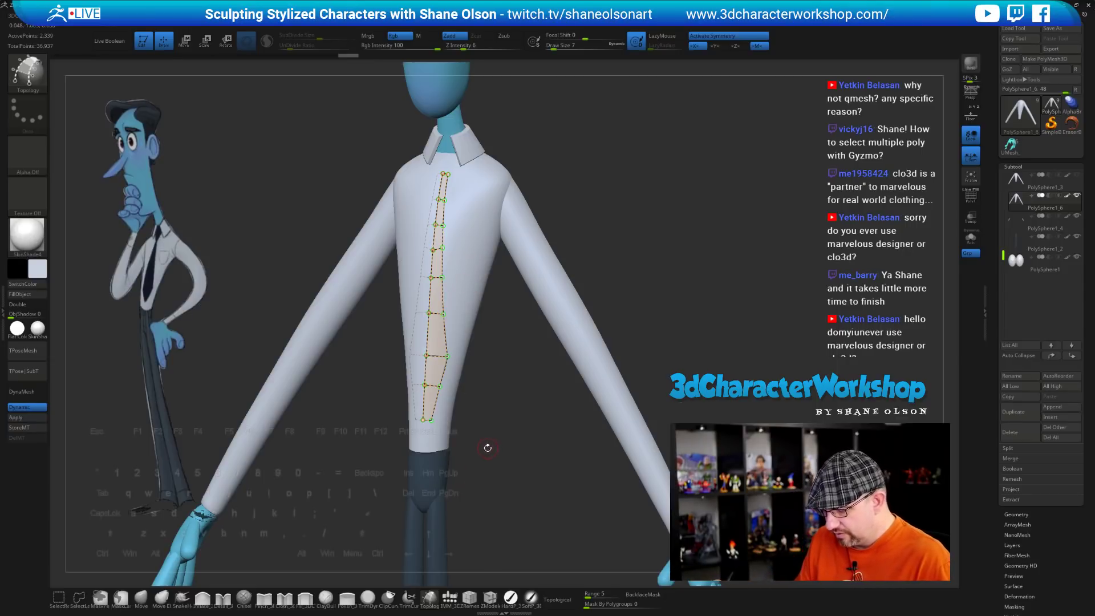
pyautogui.hotkey('shift', 'z')
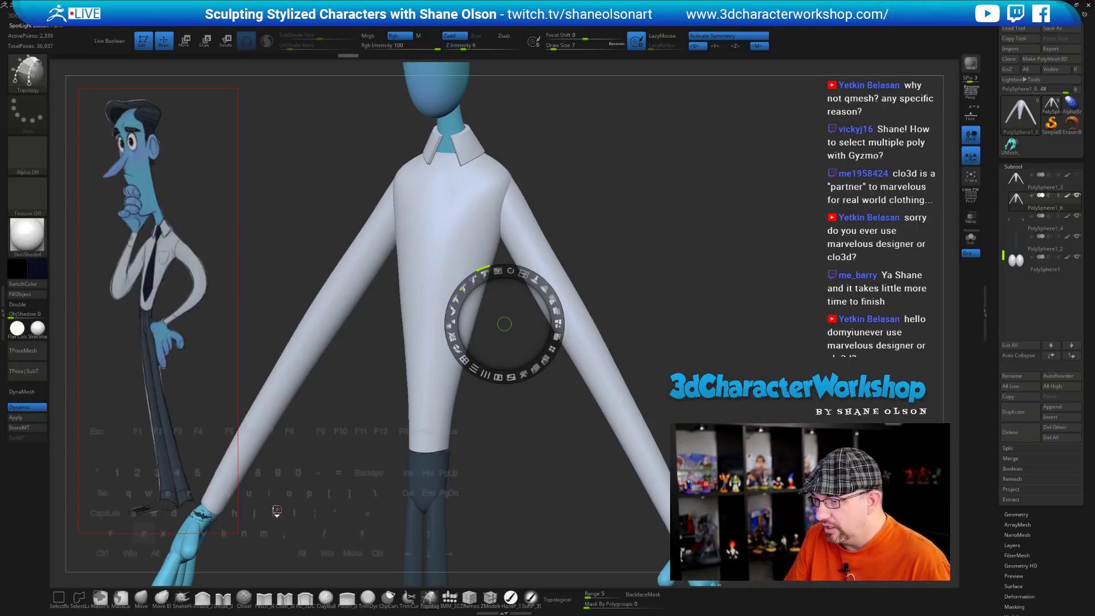
pyautogui.hotkey('shift', 'z')
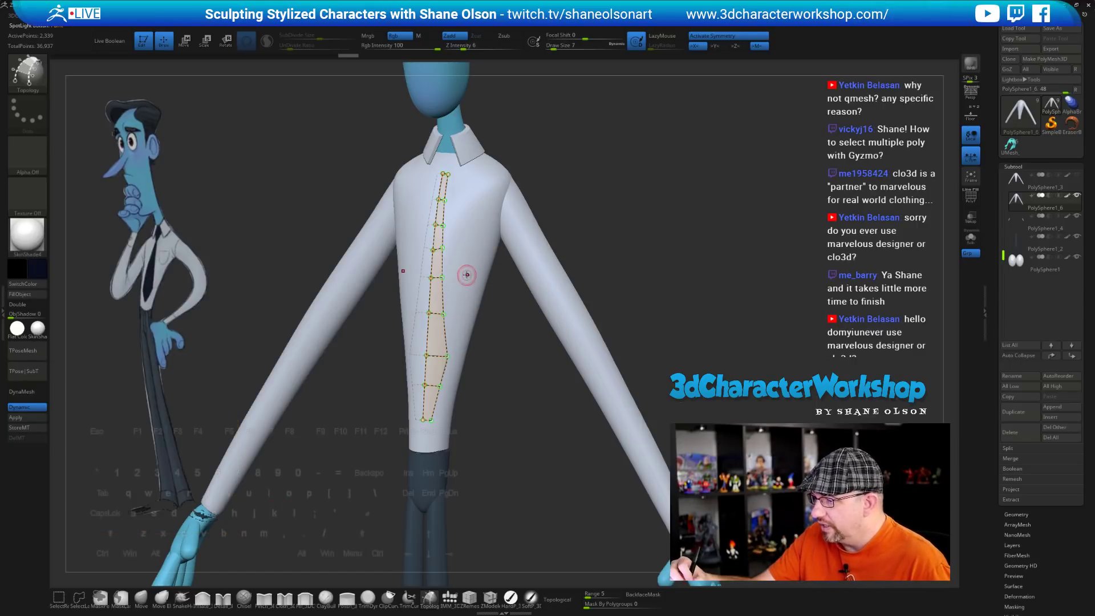
# Generate the tie mesh from the topology curves and show the polyframe to check it on the shirt
pyautogui.press('a')
pyautogui.moveTo(524, 463)
pyautogui.mouseDown()
pyautogui.moveTo(474, 418)
pyautogui.moveTo(533, 464)
pyautogui.mouseUp()
pyautogui.hotkey('shift', 'f')
pyautogui.moveTo(515, 385); pyautogui.dragTo(545, 420)
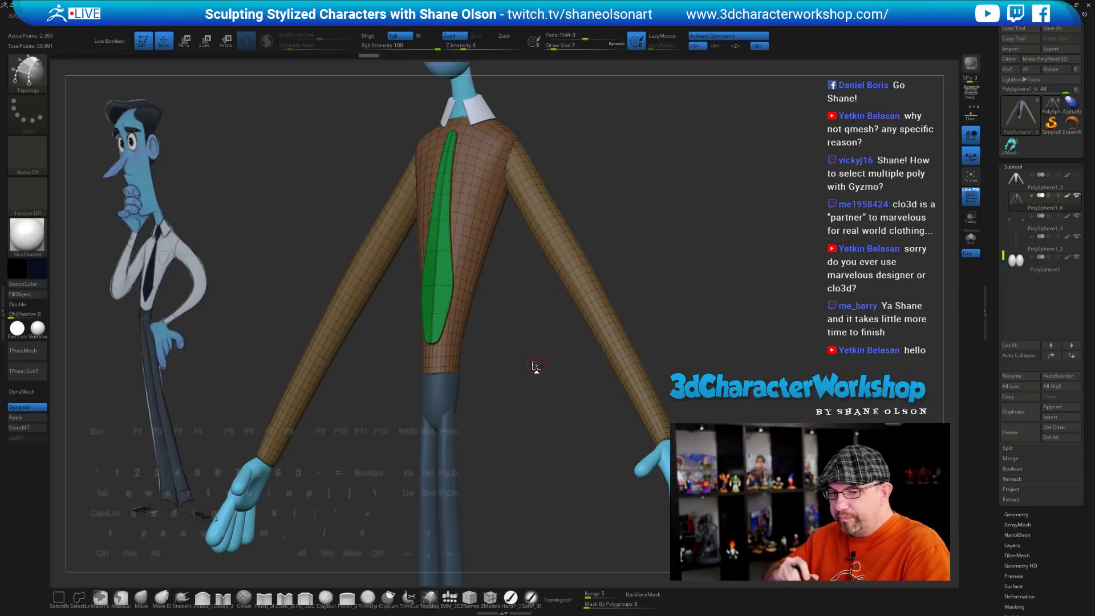
pyautogui.moveTo(698, 294); pyautogui.dragTo(573, 292)
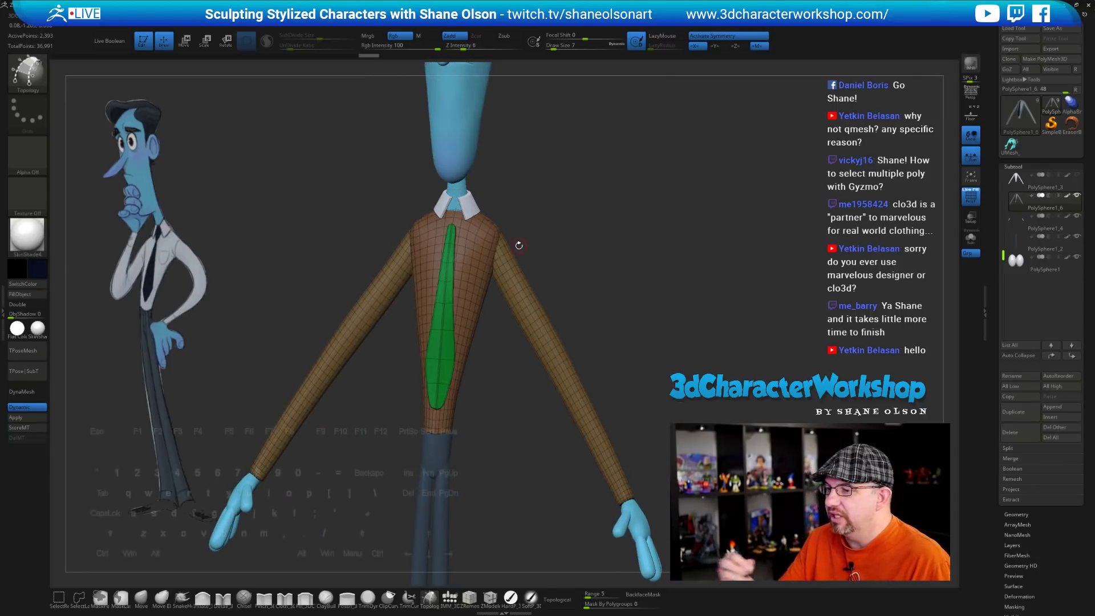
# Set the Topology brush's draw size to 4 and sample the blue skin color from the face in the reference drawing
pyautogui.moveTo(573, 255)
pyautogui.keyDown('alt'); pyautogui.mouseDown()
pyautogui.moveTo(572, 354)
pyautogui.moveTo(589, 318)
pyautogui.moveTo(585, 245)
pyautogui.moveTo(580, 340)
pyautogui.moveTo(596, 352)
pyautogui.moveTo(572, 329)
pyautogui.moveTo(587, 308)
pyautogui.moveTo(541, 293)
pyautogui.moveTo(536, 321)
pyautogui.moveTo(560, 325)
pyautogui.moveTo(562, 344)
pyautogui.mouseUp(); pyautogui.keyUp('alt')
pyautogui.press('s')
pyautogui.click(593, 291)
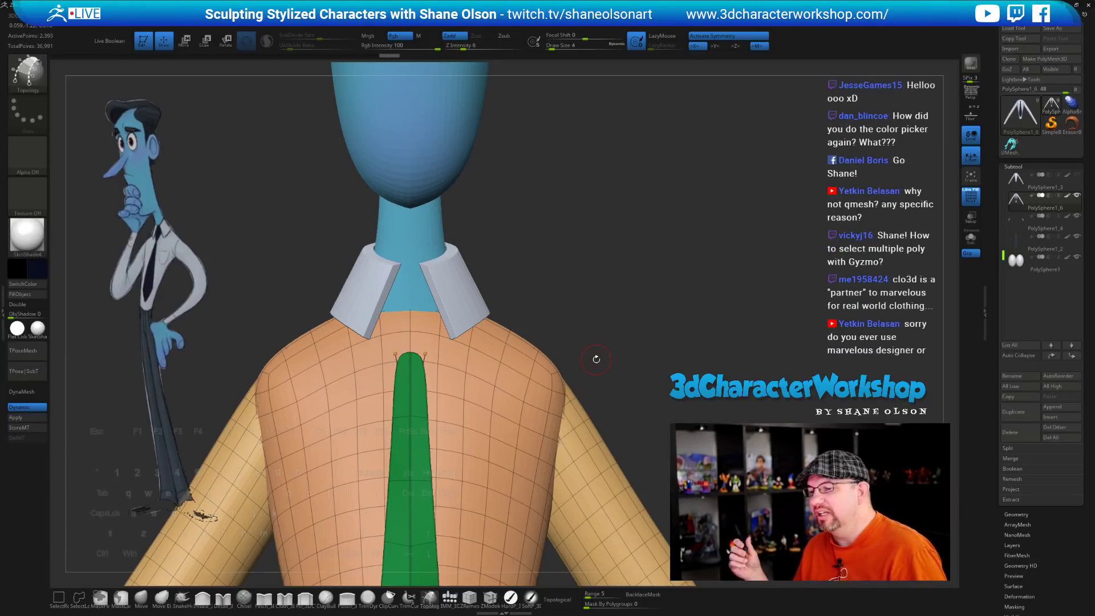
pyautogui.press('z')
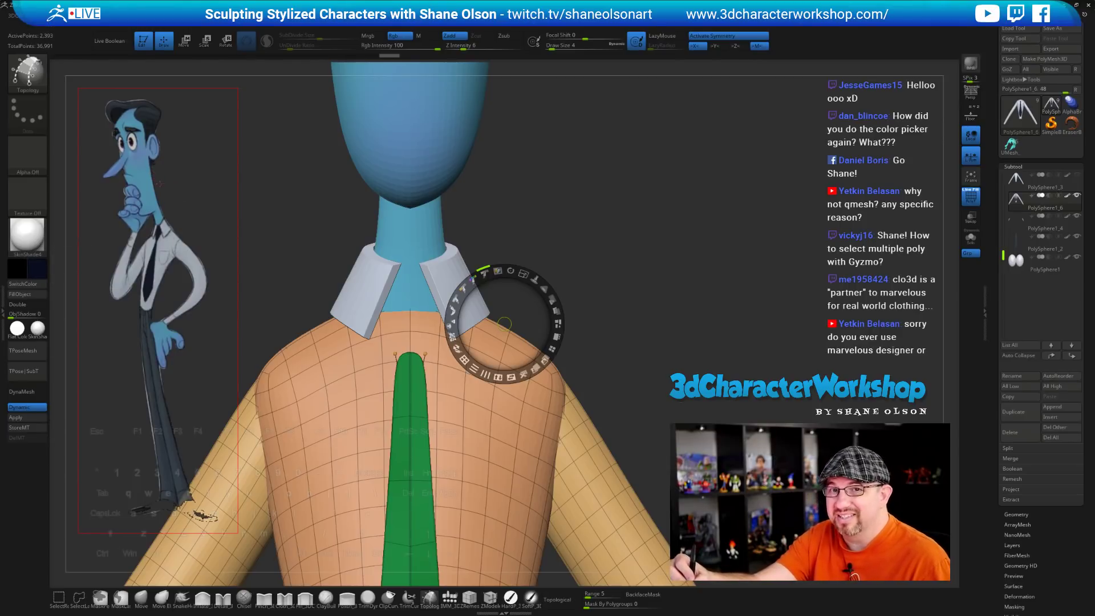
pyautogui.press('c')
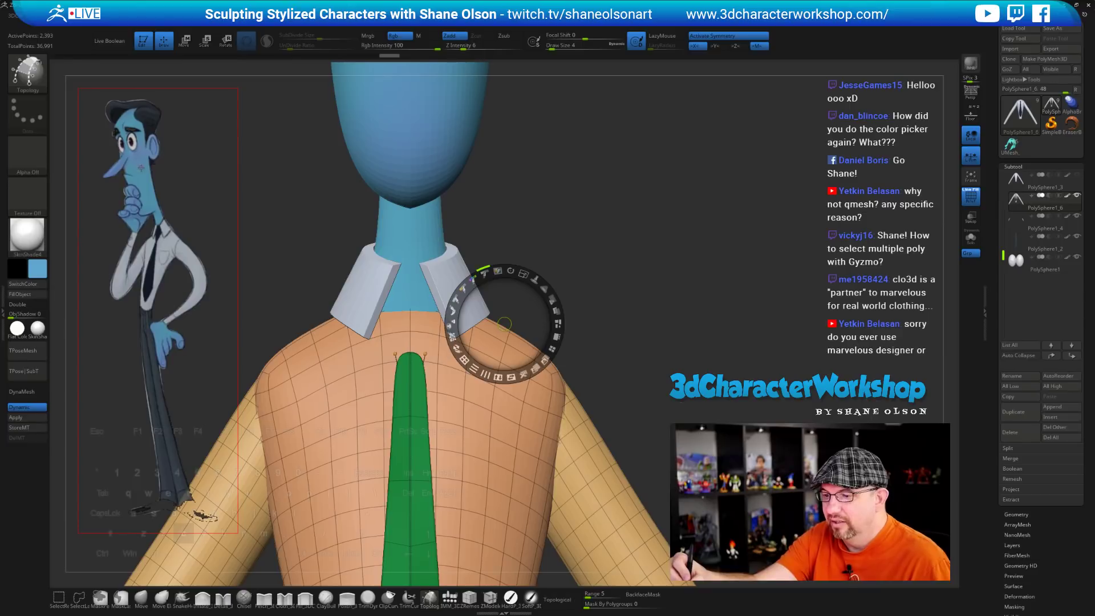
# Sample colors in turn from the skin, tie, trousers and shirt of the reference drawing, and stop editing the reference image
pyautogui.press('c')
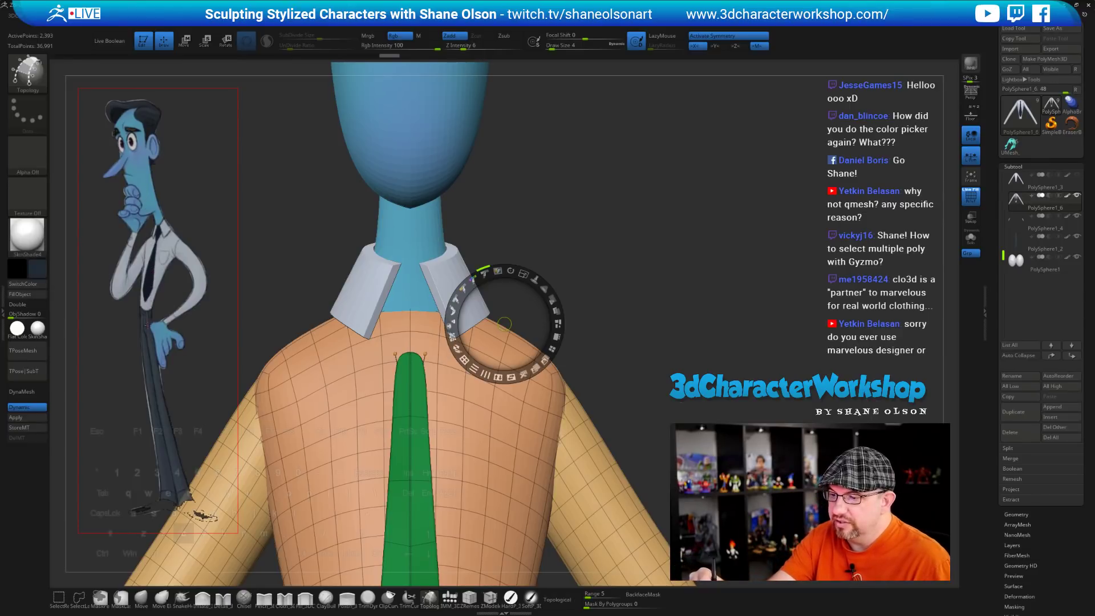
pyautogui.press('c')
pyautogui.press('c')
pyautogui.press('c')
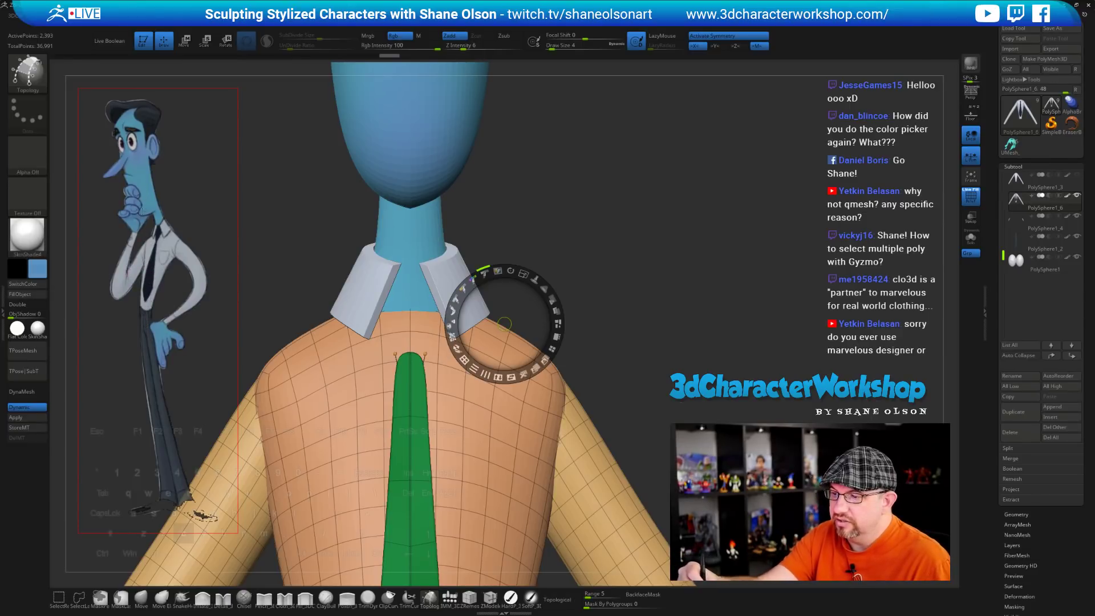
pyautogui.press('c')
pyautogui.press('c')
pyautogui.press('c')
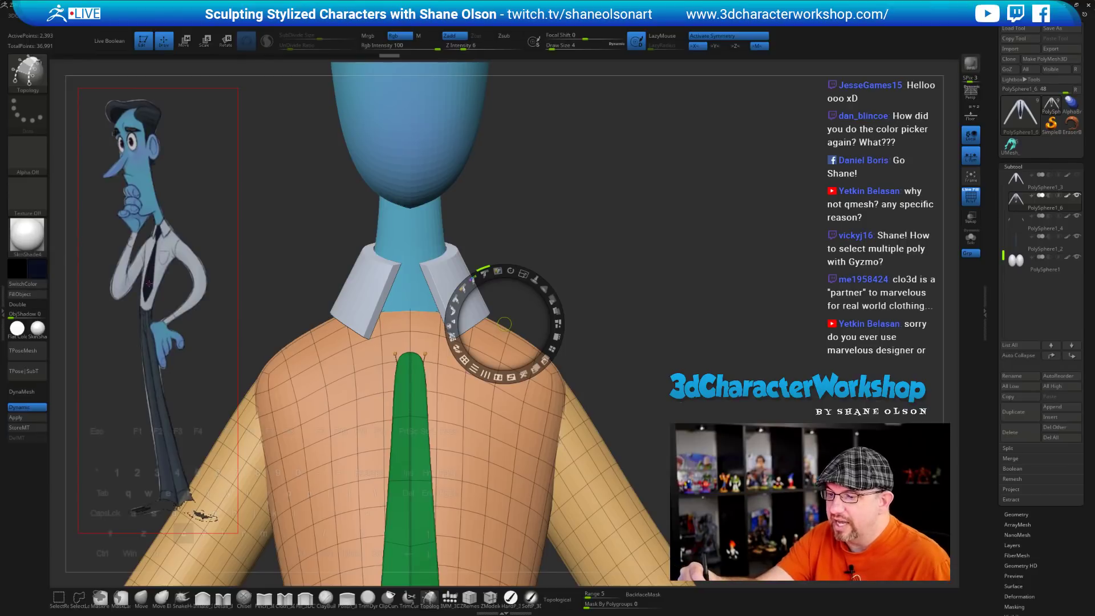
pyautogui.press('c')
pyautogui.press('c')
pyautogui.press('c')
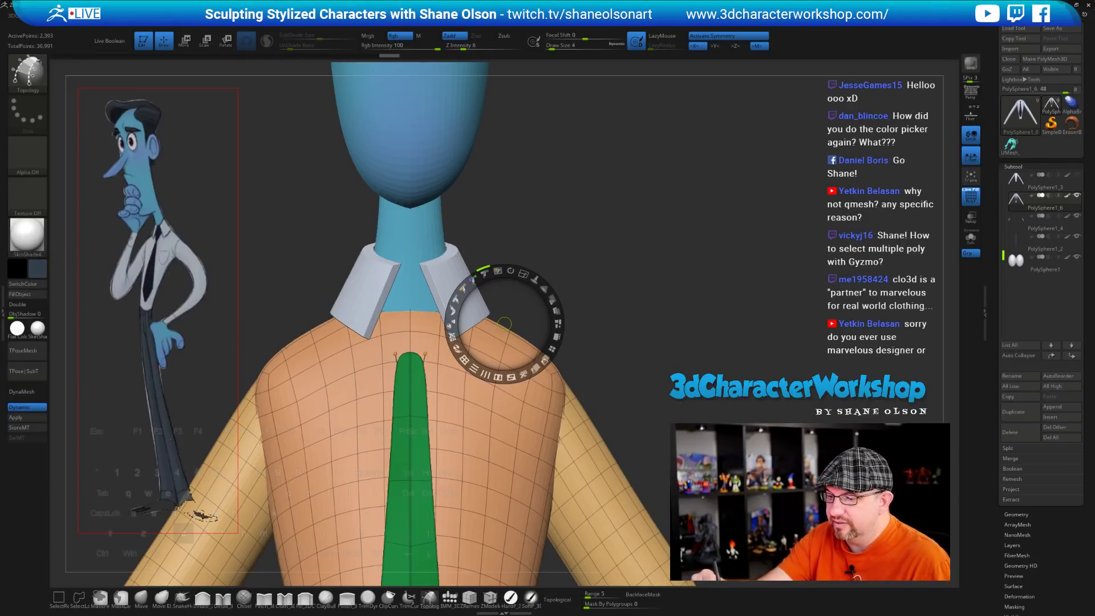
pyautogui.press('c')
pyautogui.press('c')
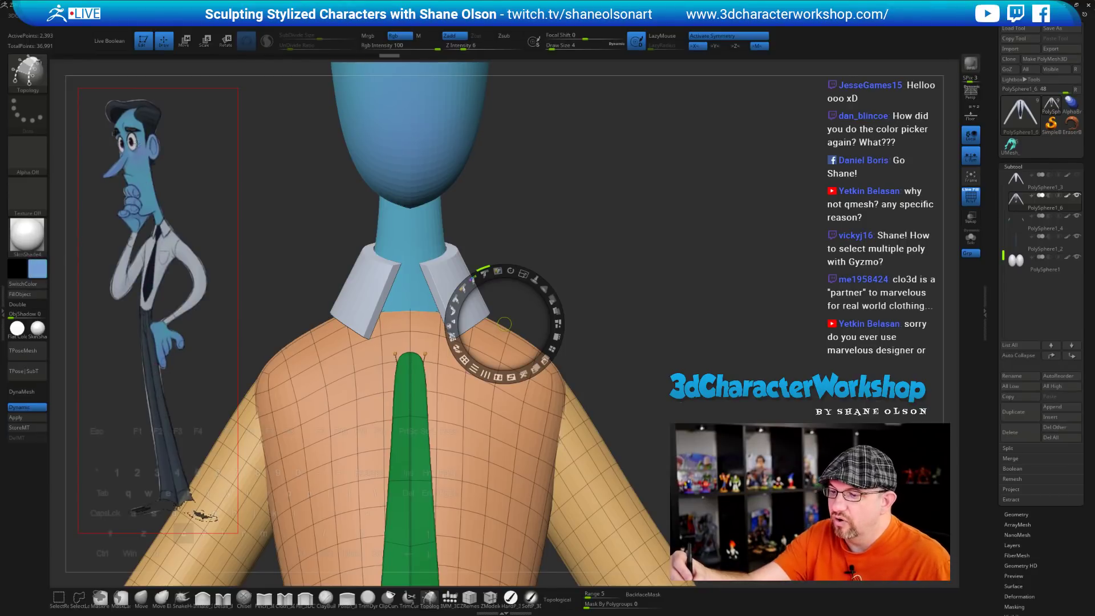
pyautogui.press('c')
pyautogui.press('c')
pyautogui.press('c')
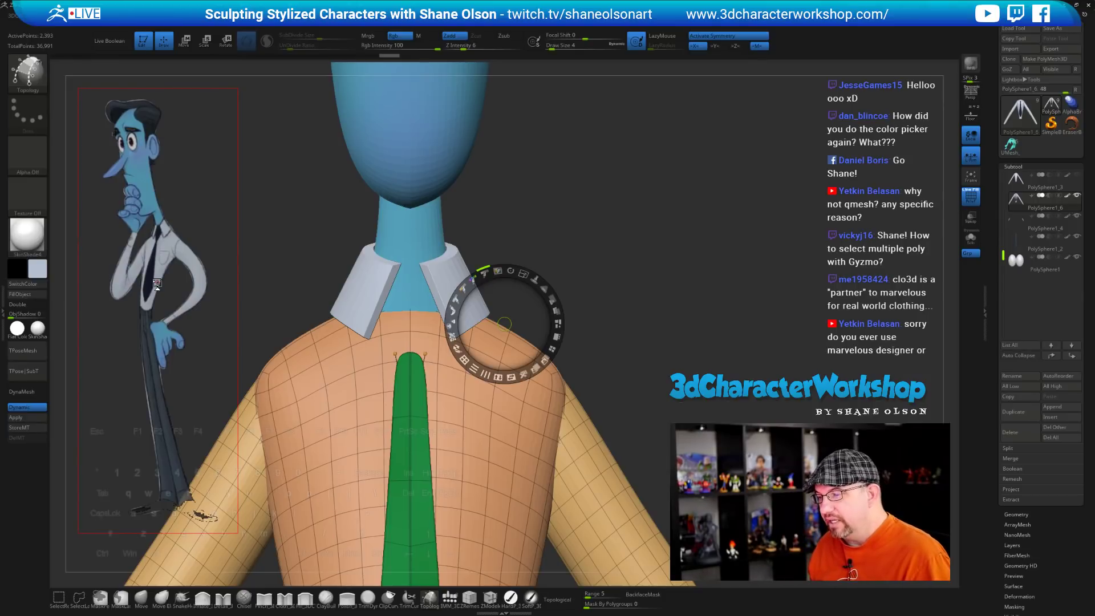
pyautogui.press('z')
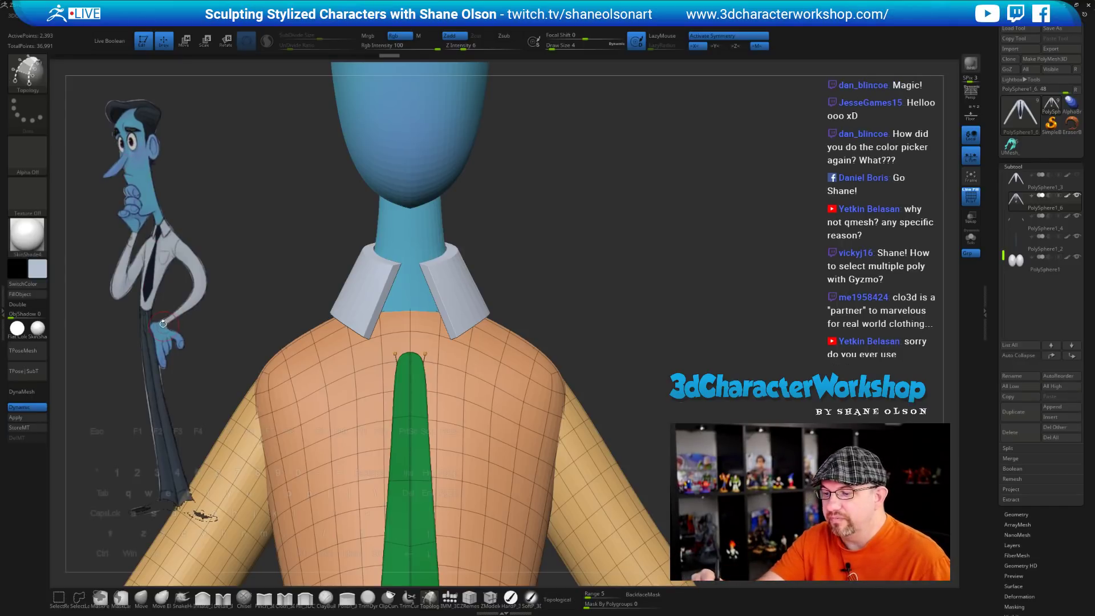
pyautogui.press('c')
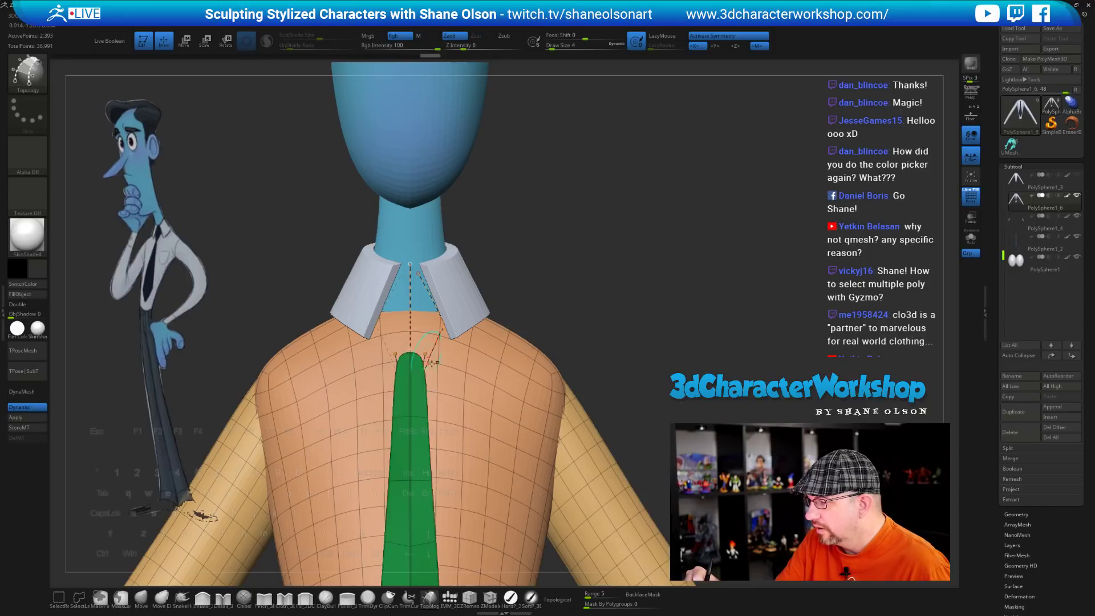
# Try to add horizontal topology strokes across the tie knot outline between the collar flaps, and undo them together with the center stroke
pyautogui.moveTo(424, 285)
pyautogui.mouseDown()
pyautogui.moveTo(461, 329)
pyautogui.moveTo(449, 360)
pyautogui.mouseUp()
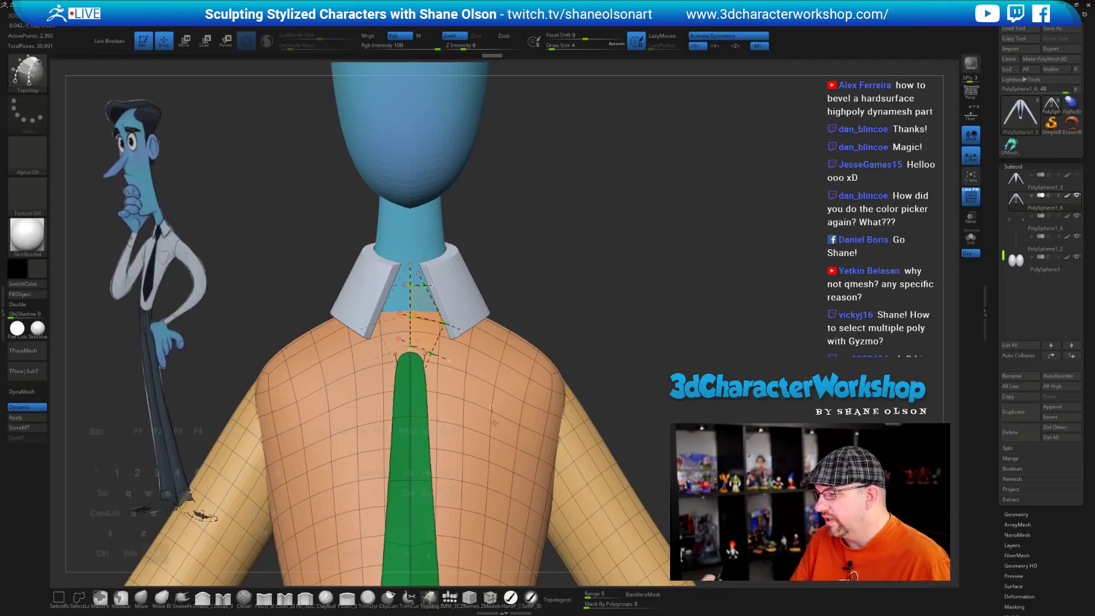
pyautogui.keyDown('alt'); pyautogui.click(506, 454); pyautogui.keyUp('alt')
pyautogui.moveTo(533, 455)
pyautogui.mouseDown(button='right')
pyautogui.moveTo(503, 454)
pyautogui.moveTo(511, 464)
pyautogui.mouseUp(button='right')
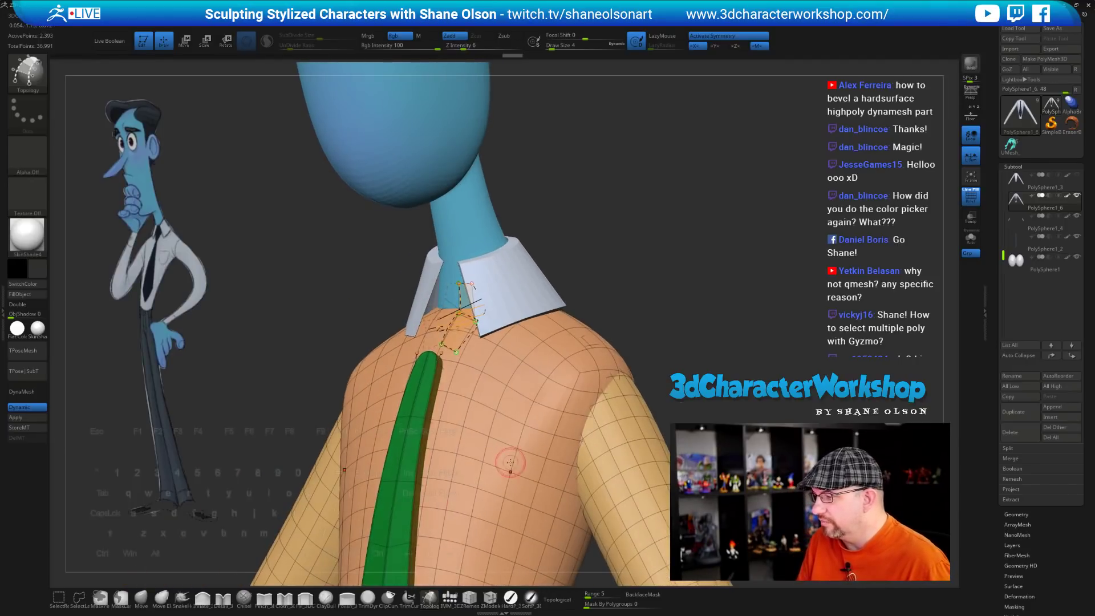
pyautogui.hotkey('ctrl', 'z')
pyautogui.keyDown('alt'); pyautogui.moveTo(512, 417); pyautogui.dragTo(509, 428, button='right'); pyautogui.keyUp('alt')
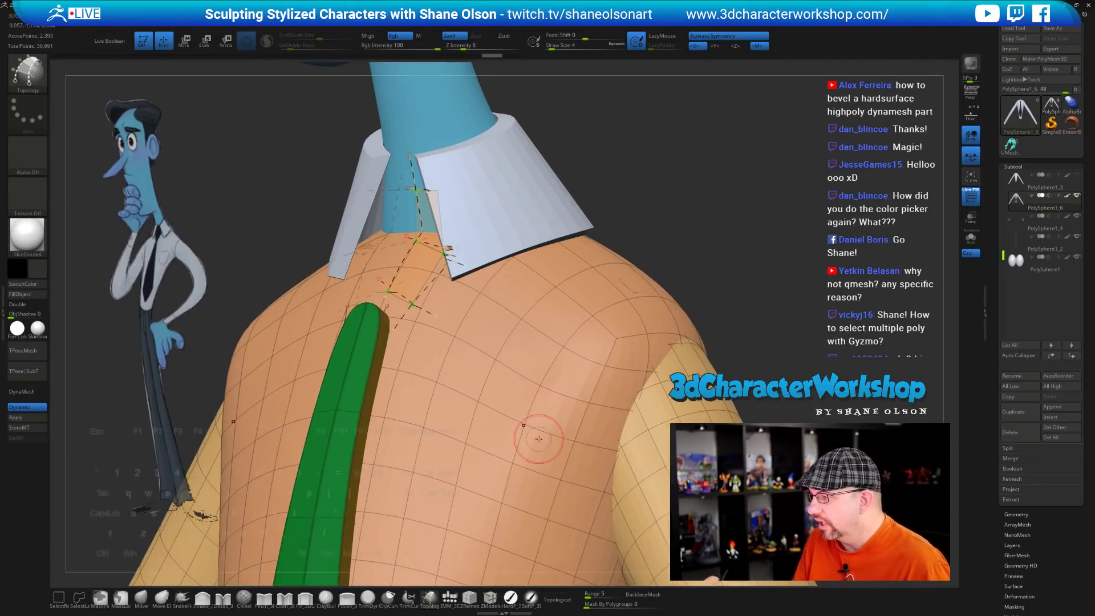
pyautogui.moveTo(772, 343); pyautogui.dragTo(751, 299)
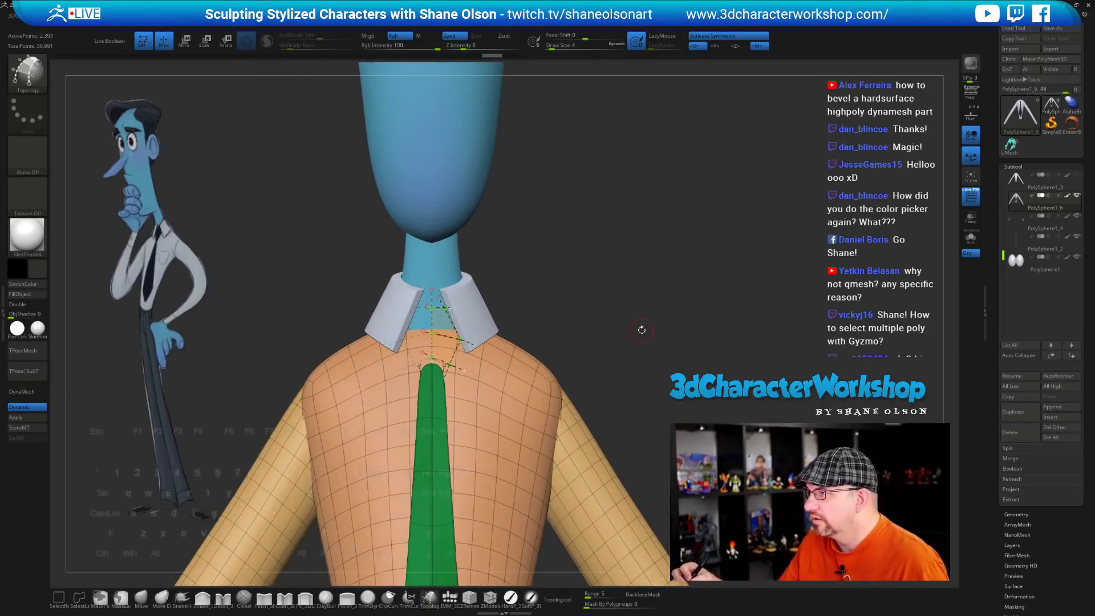
pyautogui.press('ctrl')
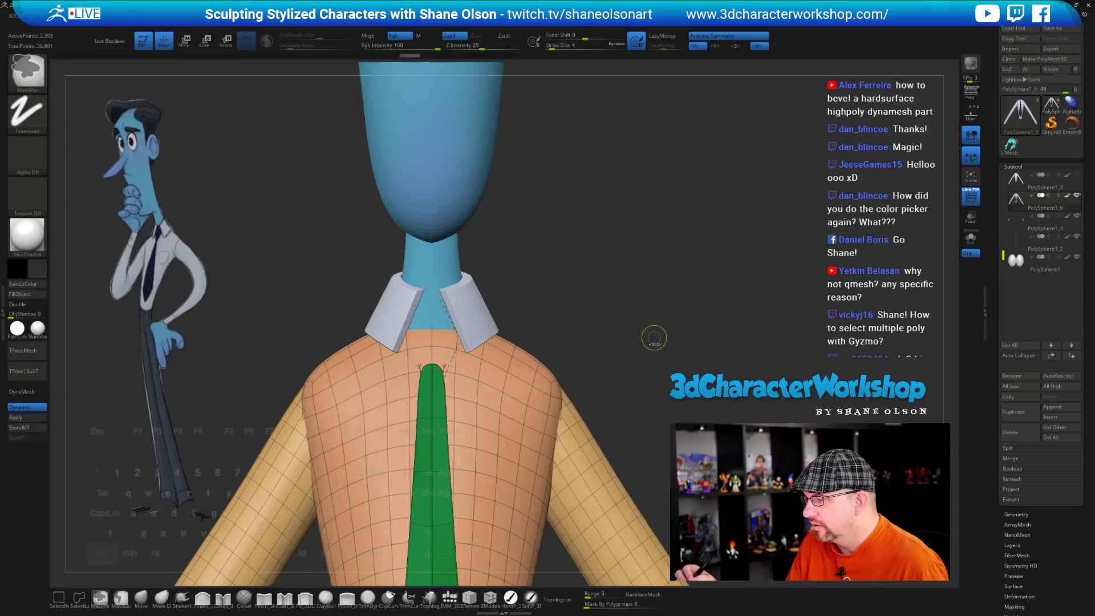
pyautogui.hotkey('ctrl', 'z')
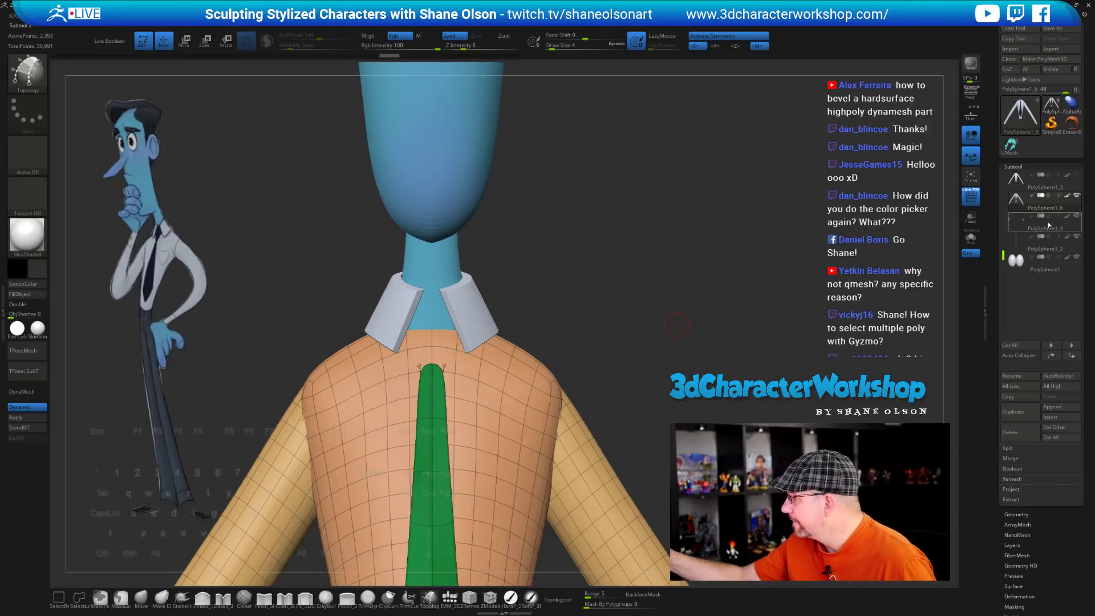
# Hide the shirt collar subtool to expose the neck and upper chest around the tie knot outline
pyautogui.moveTo(1029, 179)
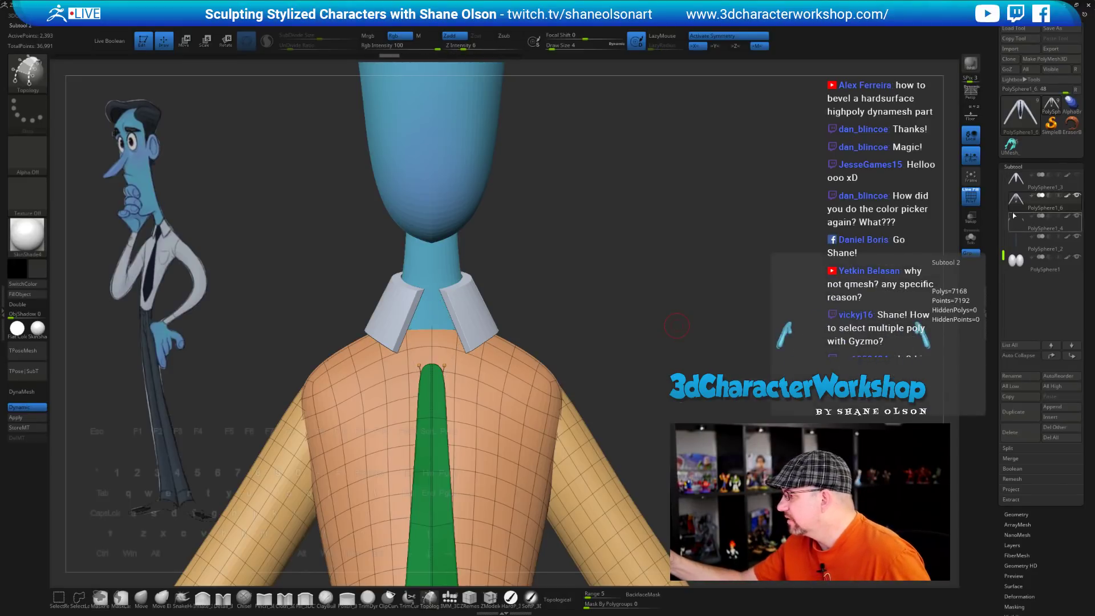
pyautogui.moveTo(1004, 256); pyautogui.dragTo(1004, 223)
pyautogui.click(1077, 174)
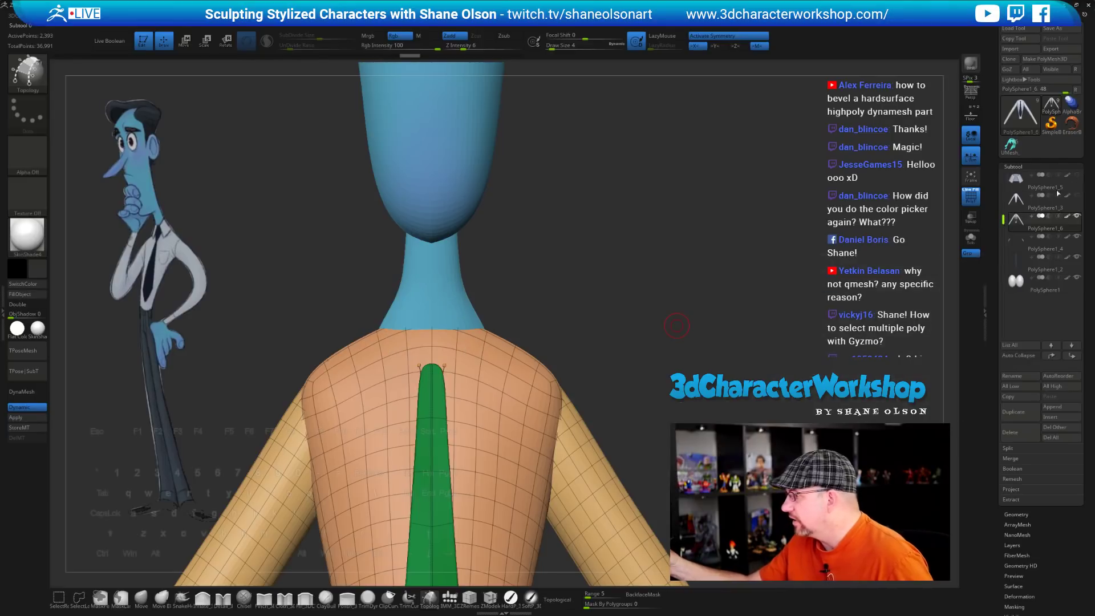
pyautogui.keyDown('alt'); pyautogui.moveTo(658, 304); pyautogui.dragTo(634, 326); pyautogui.keyUp('alt')
pyautogui.moveTo(596, 231)
pyautogui.keyDown('alt'); pyautogui.mouseDown()
pyautogui.moveTo(648, 246)
pyautogui.moveTo(655, 212)
pyautogui.moveTo(665, 221)
pyautogui.moveTo(593, 211)
pyautogui.mouseUp(); pyautogui.keyUp('alt')
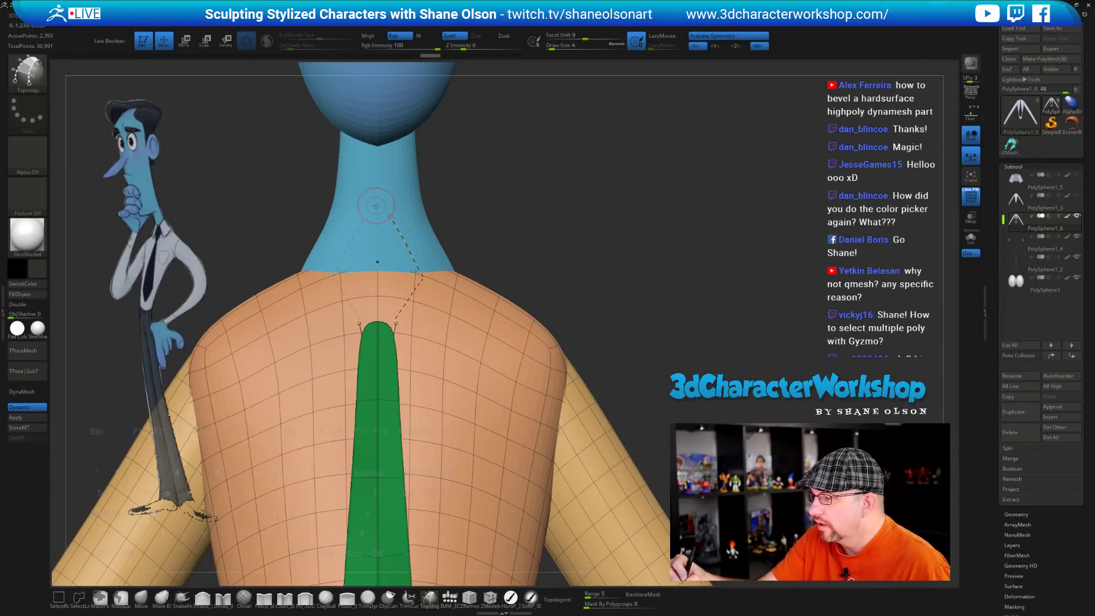
# Draw the knot's vertical center stroke and horizontal topology strokes from the neck to just above the tie, and trim the loose ends
pyautogui.moveTo(375, 309); pyautogui.dragTo(377, 316)
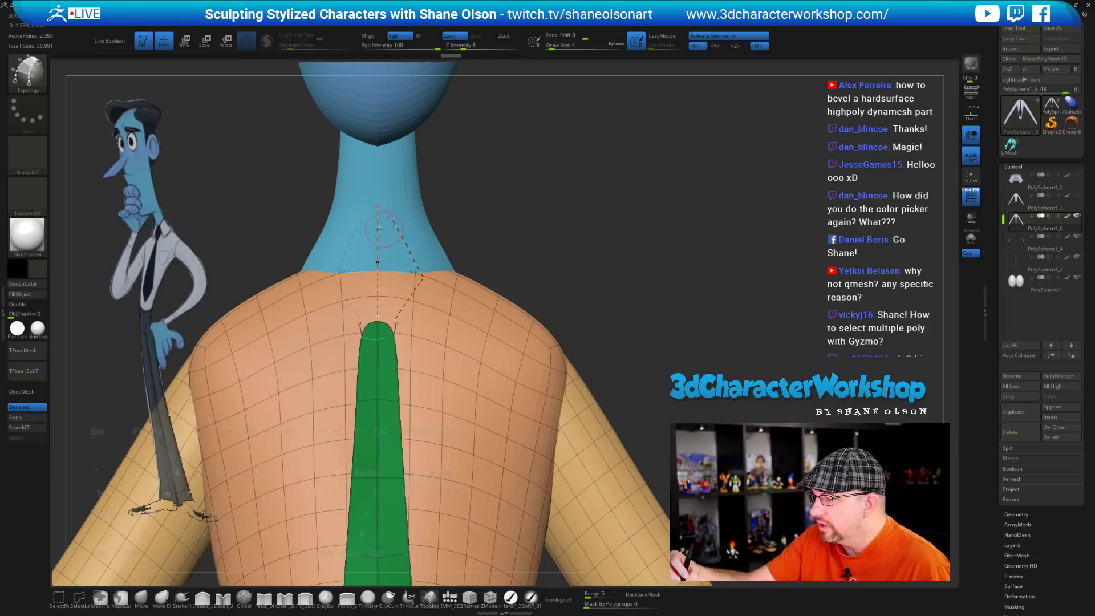
pyautogui.moveTo(375, 265)
pyautogui.mouseDown()
pyautogui.moveTo(368, 271)
pyautogui.moveTo(437, 282)
pyautogui.mouseUp()
pyautogui.moveTo(368, 305); pyautogui.dragTo(412, 315)
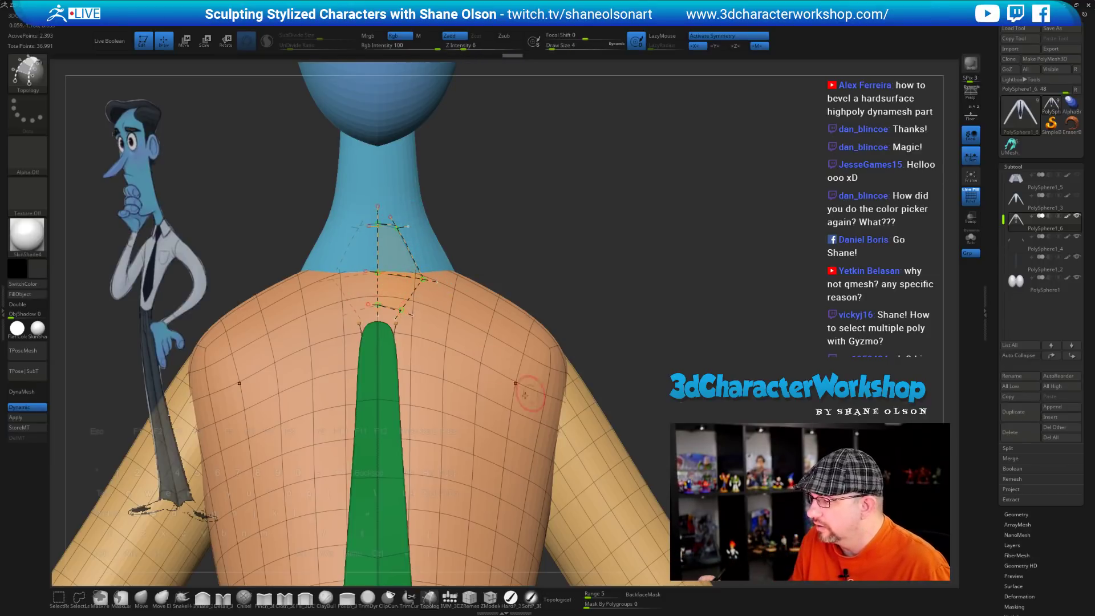
pyautogui.moveTo(517, 398); pyautogui.dragTo(481, 284, button='right')
pyautogui.keyDown('alt'); pyautogui.click(500, 369); pyautogui.keyUp('alt')
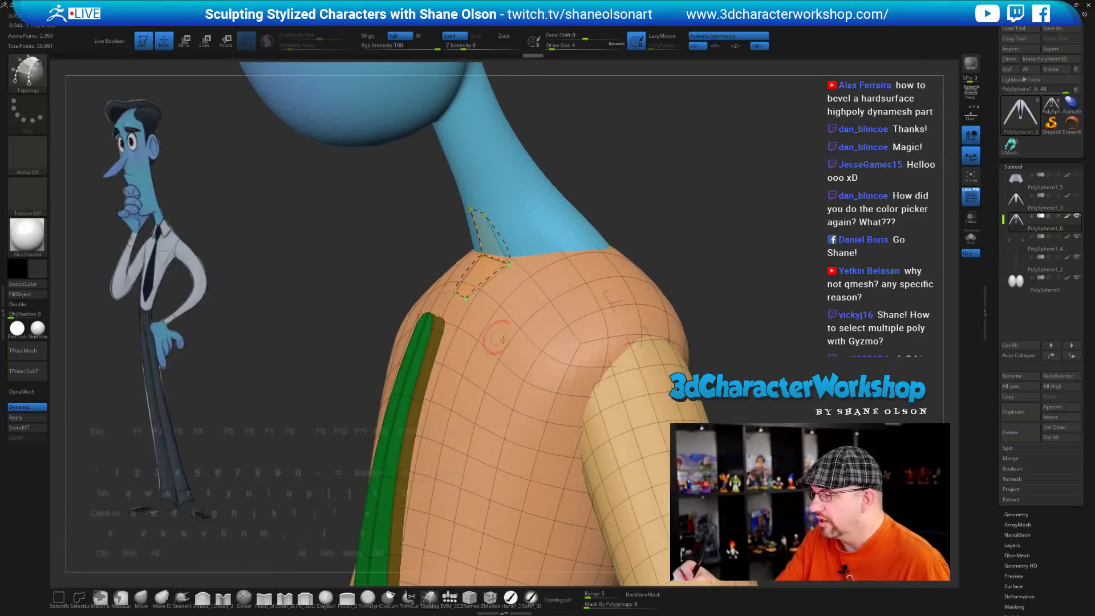
# Set the Topology brush's Z Intensity to 0 and generate the tie knot mesh from its curves
pyautogui.moveTo(503, 339); pyautogui.dragTo(553, 354, button='right')
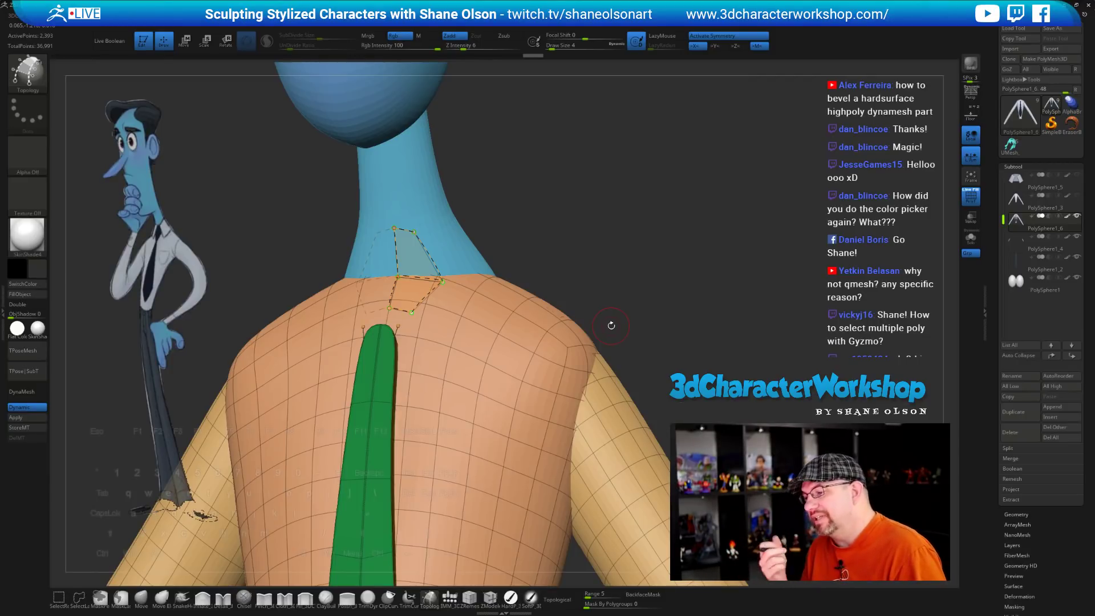
pyautogui.moveTo(660, 288); pyautogui.dragTo(607, 286, button='right')
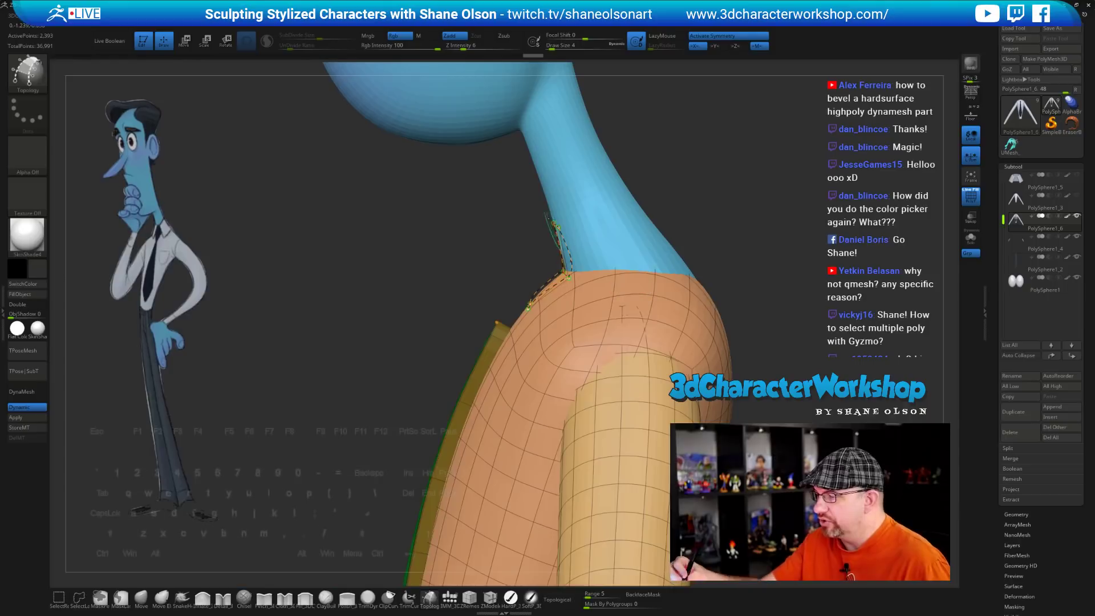
pyautogui.moveTo(750, 219); pyautogui.dragTo(745, 272, button='right')
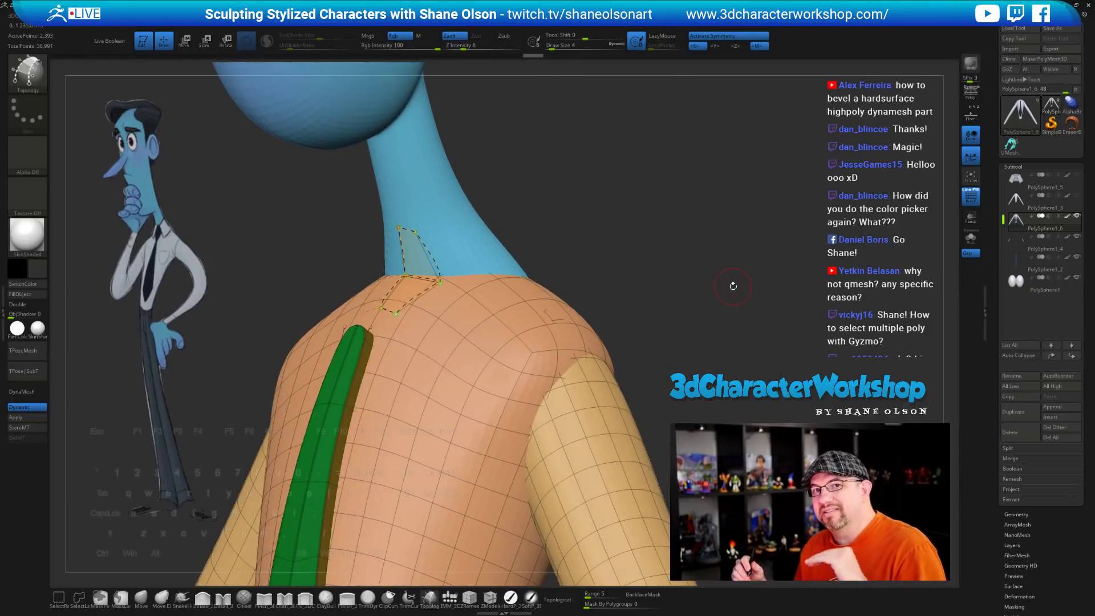
pyautogui.moveTo(463, 48); pyautogui.dragTo(440, 62)
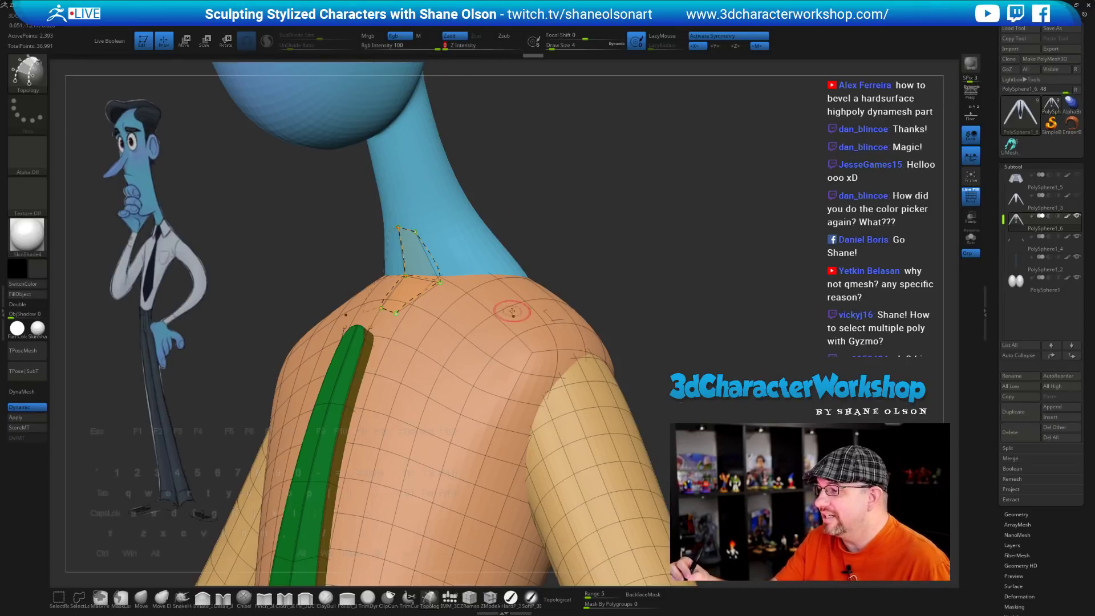
pyautogui.click(464, 321)
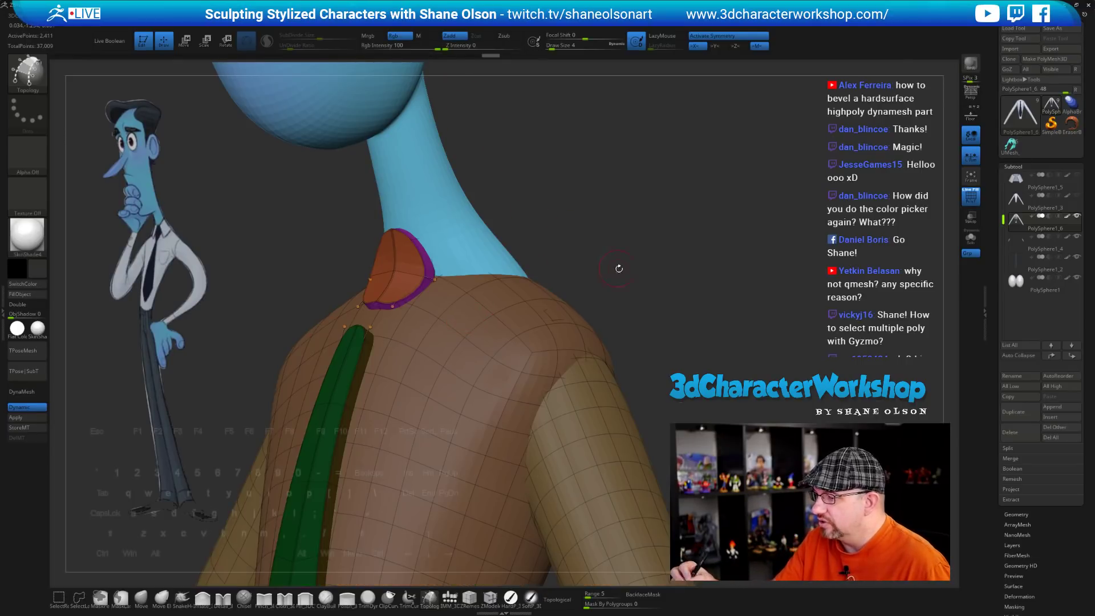
# Undo the knot mesh, set the draw size to 1 and generate a thinner tie knot from the curves
pyautogui.hotkey('ctrl', 'z')
pyautogui.press('s')
pyautogui.moveTo(587, 216); pyautogui.dragTo(584, 215)
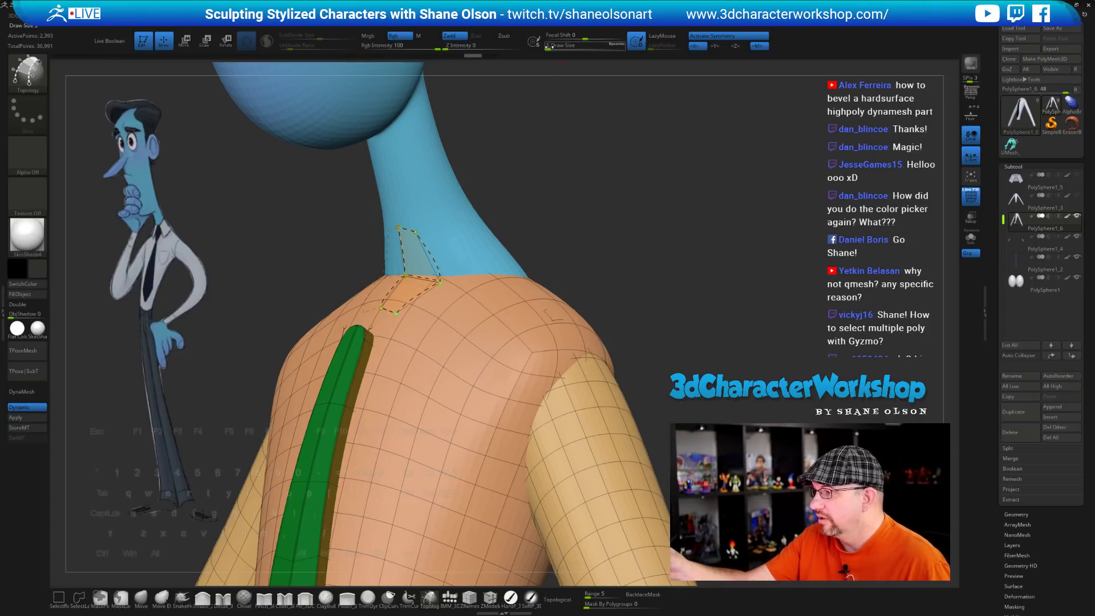
pyautogui.moveTo(548, 47); pyautogui.dragTo(563, 50)
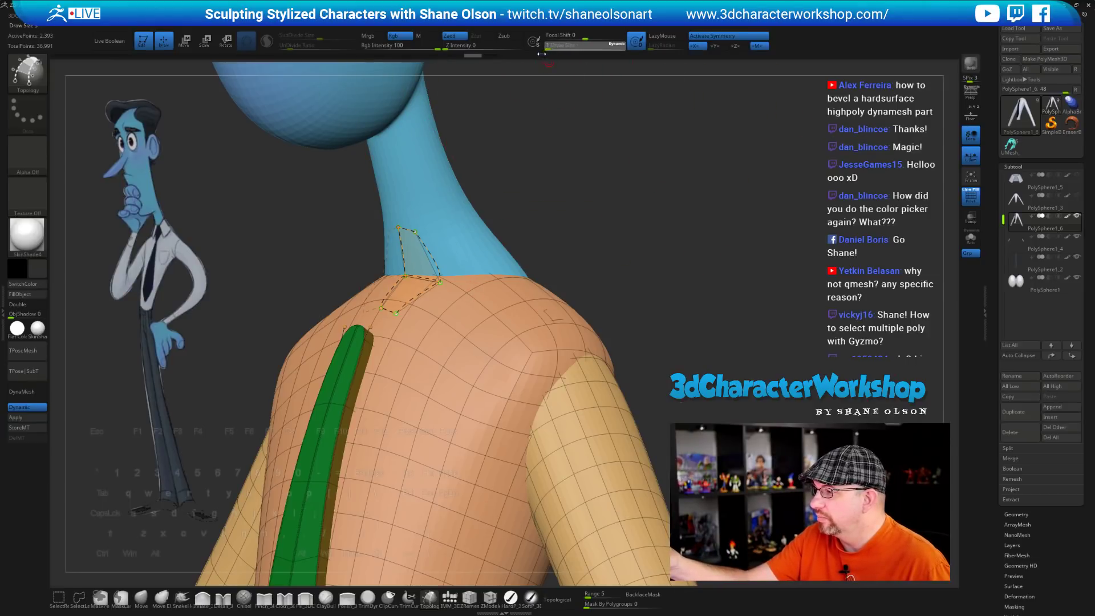
pyautogui.click(466, 293)
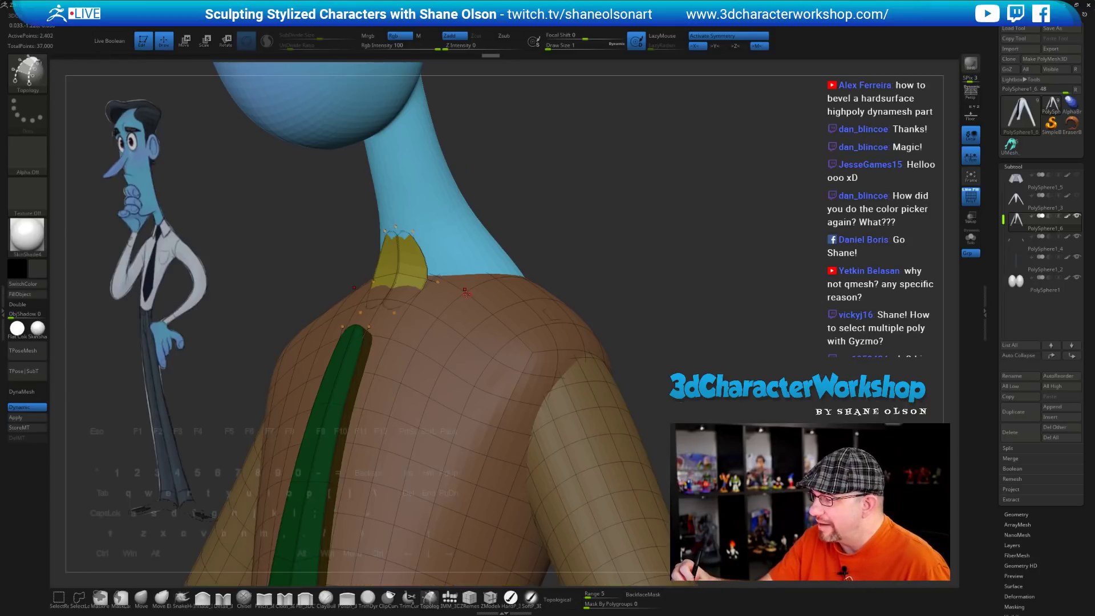
# Turn off dynamic subdivision and check the low-poly knot and tie on the shirt
pyautogui.moveTo(622, 306); pyautogui.dragTo(662, 314)
pyautogui.press('shift')
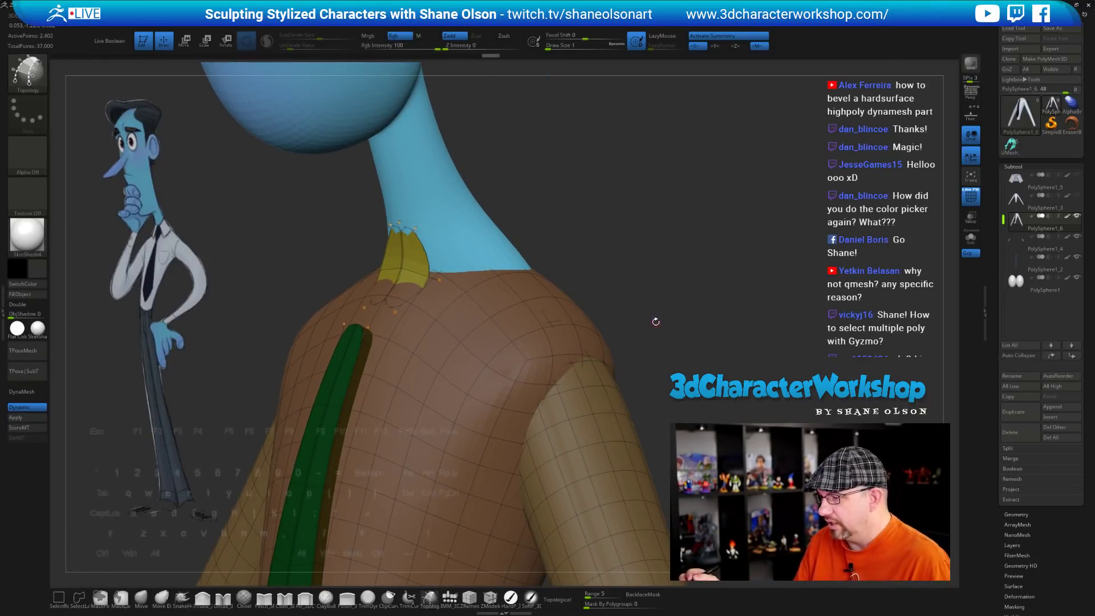
pyautogui.hotkey('shift', 'd')
pyautogui.keyDown('alt'); pyautogui.moveTo(635, 238); pyautogui.dragTo(628, 236); pyautogui.keyUp('alt')
pyautogui.moveTo(634, 297)
pyautogui.mouseDown()
pyautogui.moveTo(630, 289)
pyautogui.moveTo(628, 298)
pyautogui.moveTo(640, 293)
pyautogui.mouseUp()
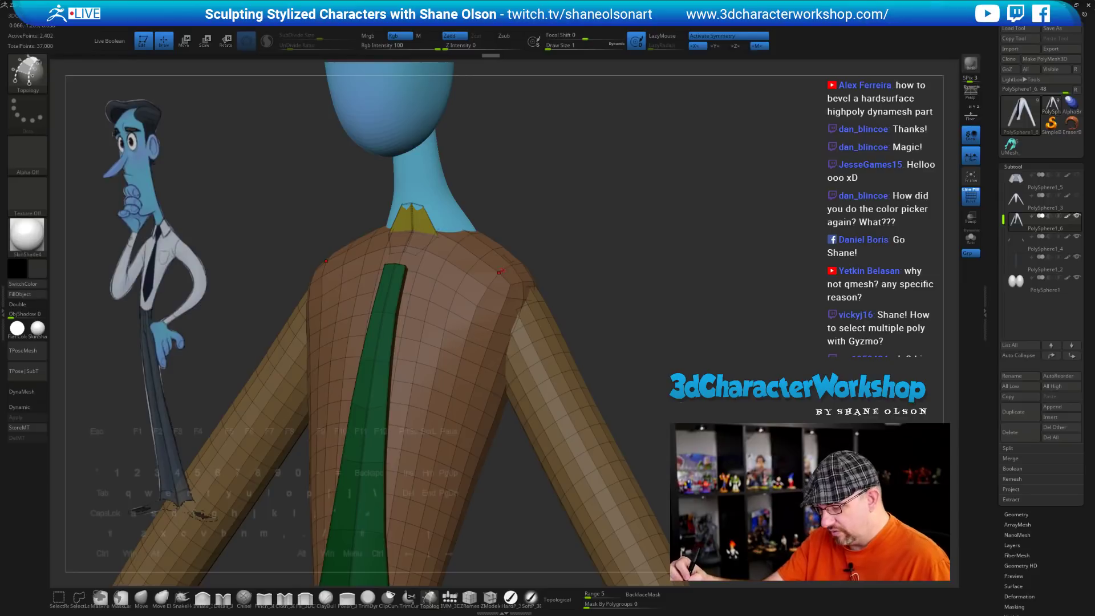
# Set the draw size to 7 and hide the shirt's torso and sleeve polygroups, leaving only the tie and knot visible
pyautogui.press('s')
pyautogui.click(553, 239)
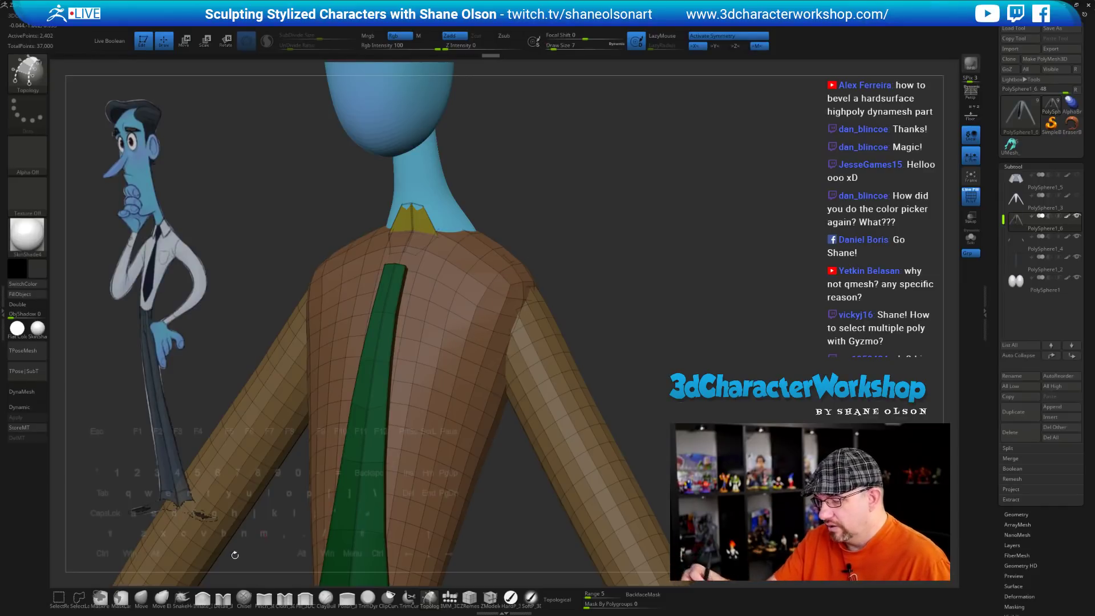
pyautogui.keyDown('ctrl'); pyautogui.keyDown('shift'); pyautogui.click(497, 274); pyautogui.keyUp('shift'); pyautogui.keyUp('ctrl')
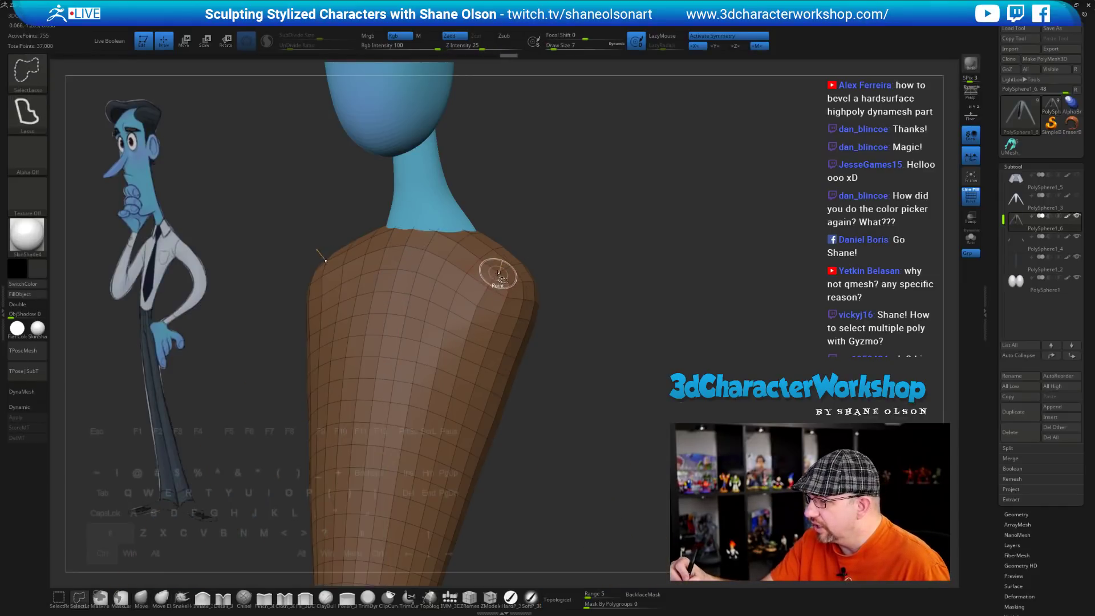
pyautogui.keyDown('ctrl'); pyautogui.keyDown('shift'); pyautogui.click(499, 274); pyautogui.keyUp('shift'); pyautogui.keyUp('ctrl')
pyautogui.keyDown('ctrl'); pyautogui.keyDown('shift'); pyautogui.click(501, 283); pyautogui.keyUp('shift'); pyautogui.keyUp('ctrl')
# Delete the hidden shirt geometry so the subtool holds only the tie and knot, and view them from the side
pyautogui.keyDown('alt'); pyautogui.moveTo(574, 358); pyautogui.dragTo(545, 406); pyautogui.keyUp('alt')
pyautogui.press('space')
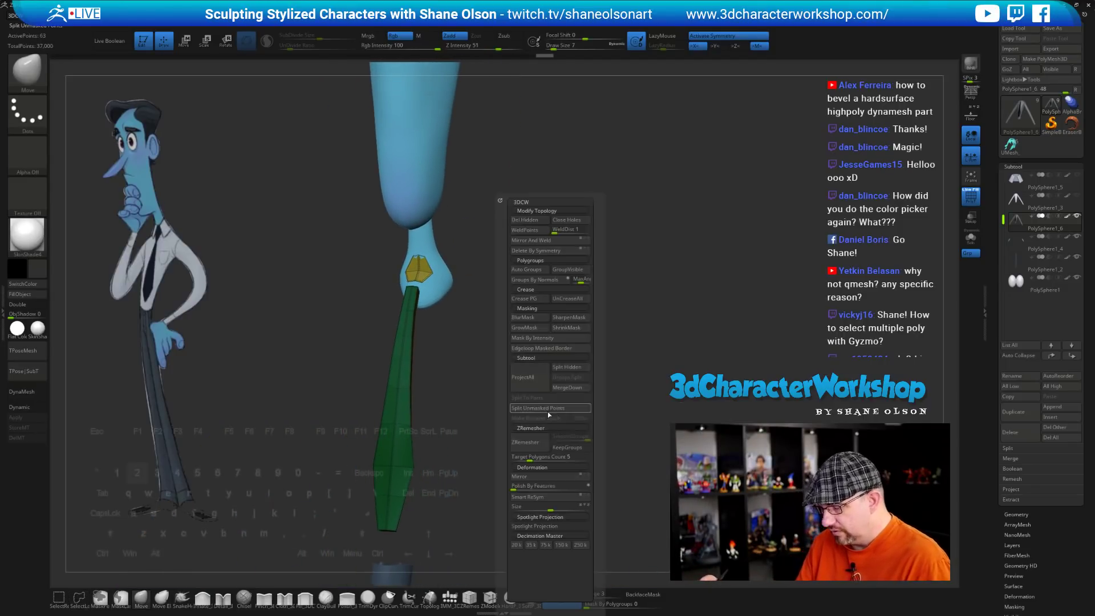
pyautogui.click(531, 220)
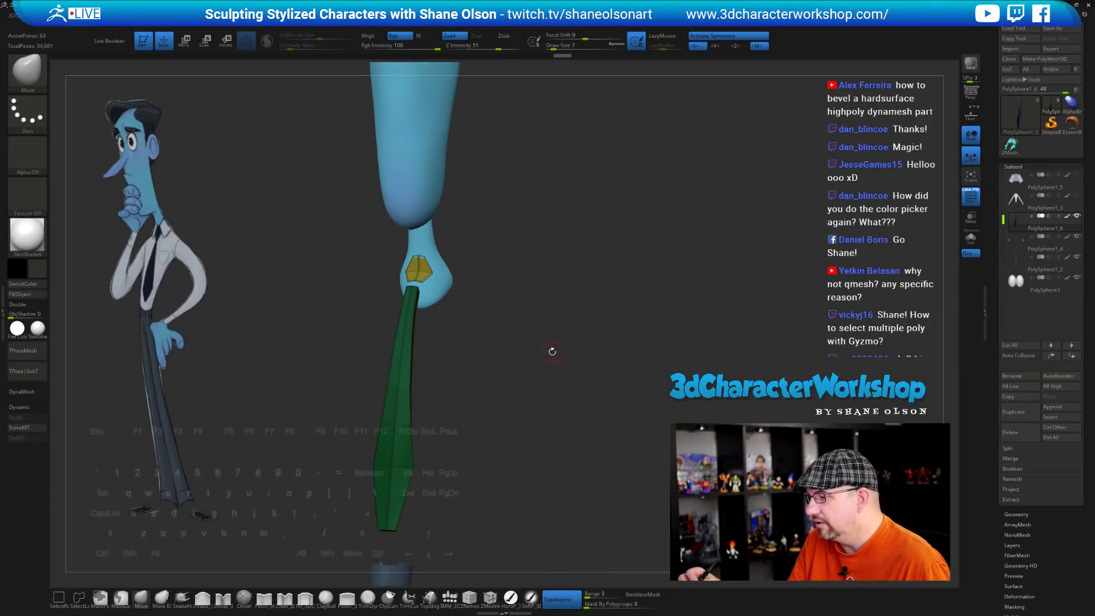
pyautogui.moveTo(553, 350); pyautogui.dragTo(404, 312)
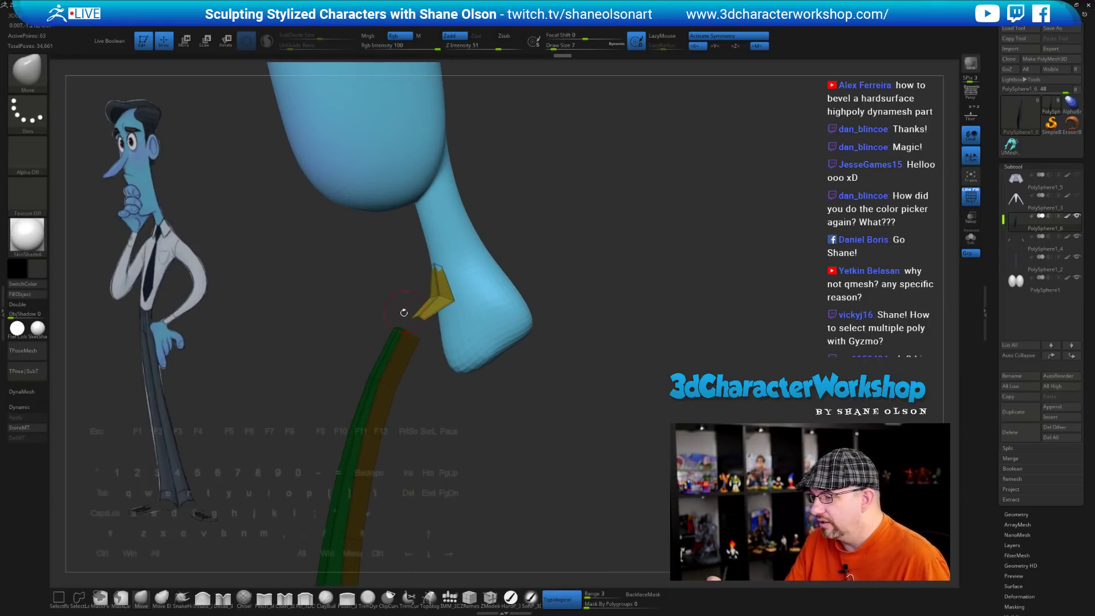
# Set the draw size to 4 and pull the bottom centre of the tie knot down into a point with the Move brush
pyautogui.moveTo(425, 497); pyautogui.dragTo(402, 493)
pyautogui.moveTo(460, 302)
pyautogui.mouseDown()
pyautogui.moveTo(443, 292)
pyautogui.moveTo(471, 300)
pyautogui.moveTo(459, 296)
pyautogui.mouseUp()
pyautogui.moveTo(492, 463); pyautogui.dragTo(542, 460)
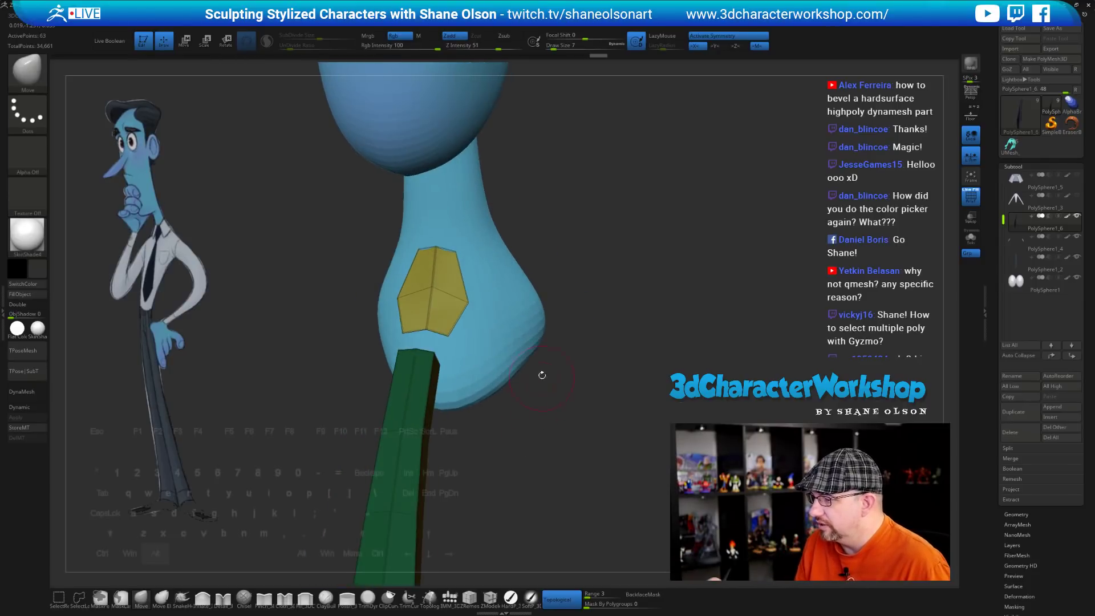
pyautogui.press('s')
pyautogui.moveTo(542, 374)
pyautogui.keyDown('alt'); pyautogui.mouseDown()
pyautogui.moveTo(564, 468)
pyautogui.moveTo(522, 446)
pyautogui.mouseUp(); pyautogui.keyUp('alt')
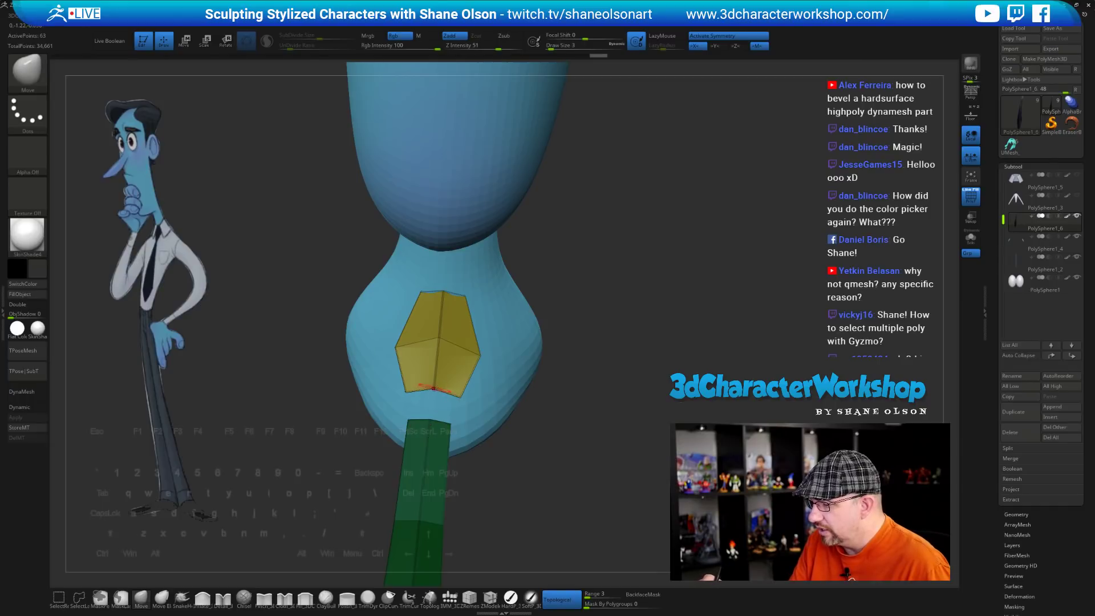
pyautogui.press('s')
pyautogui.moveTo(433, 389); pyautogui.dragTo(428, 440)
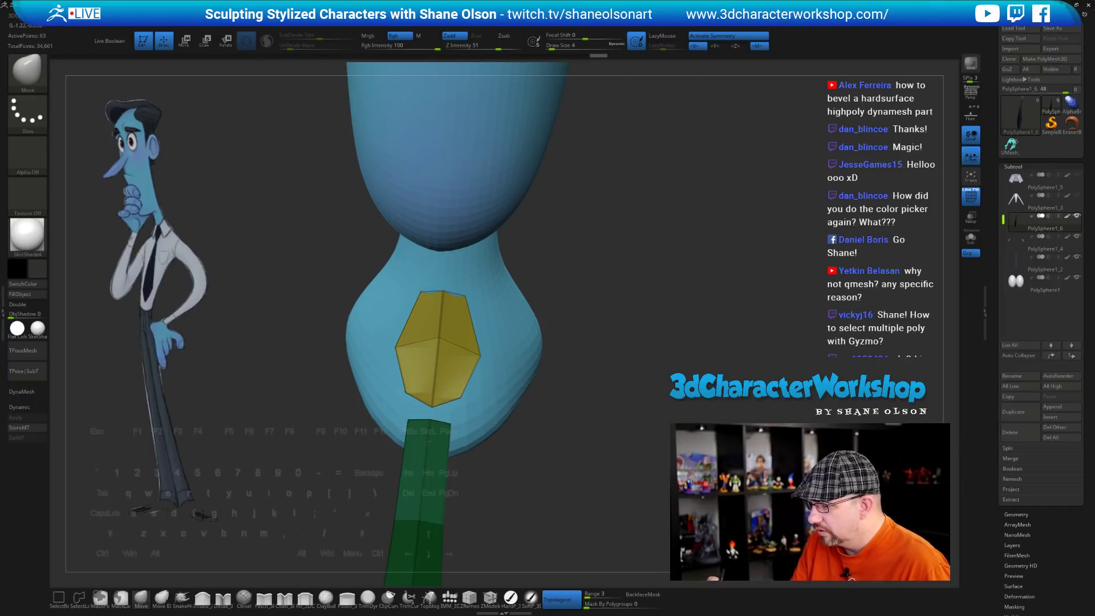
# Pull the top centre of the tie knot up into a point and check the shape from the front
pyautogui.moveTo(496, 443); pyautogui.dragTo(520, 446)
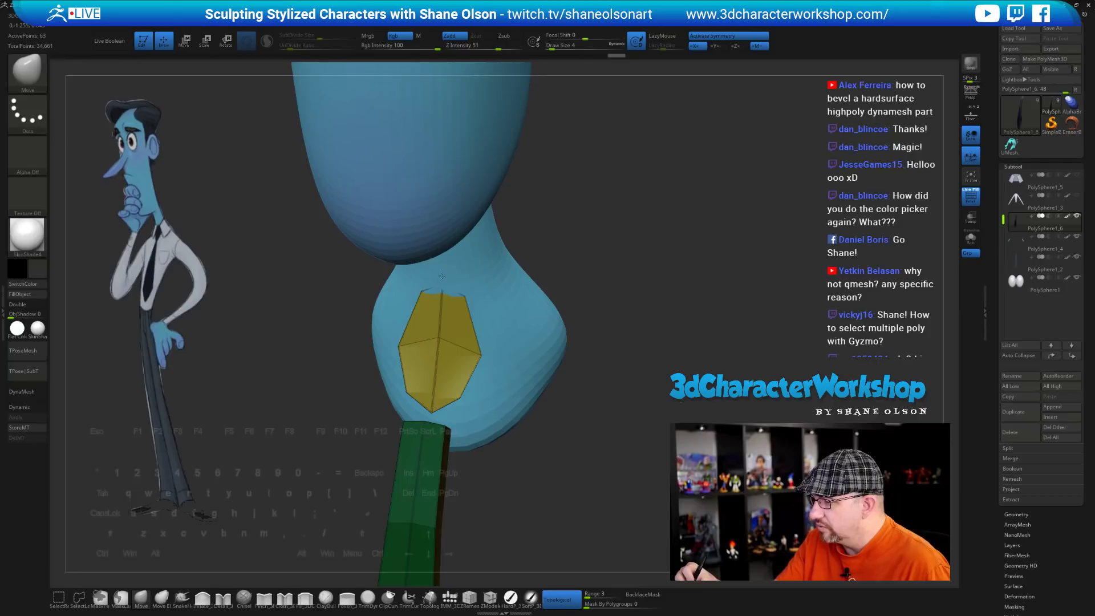
pyautogui.moveTo(441, 276); pyautogui.dragTo(456, 285)
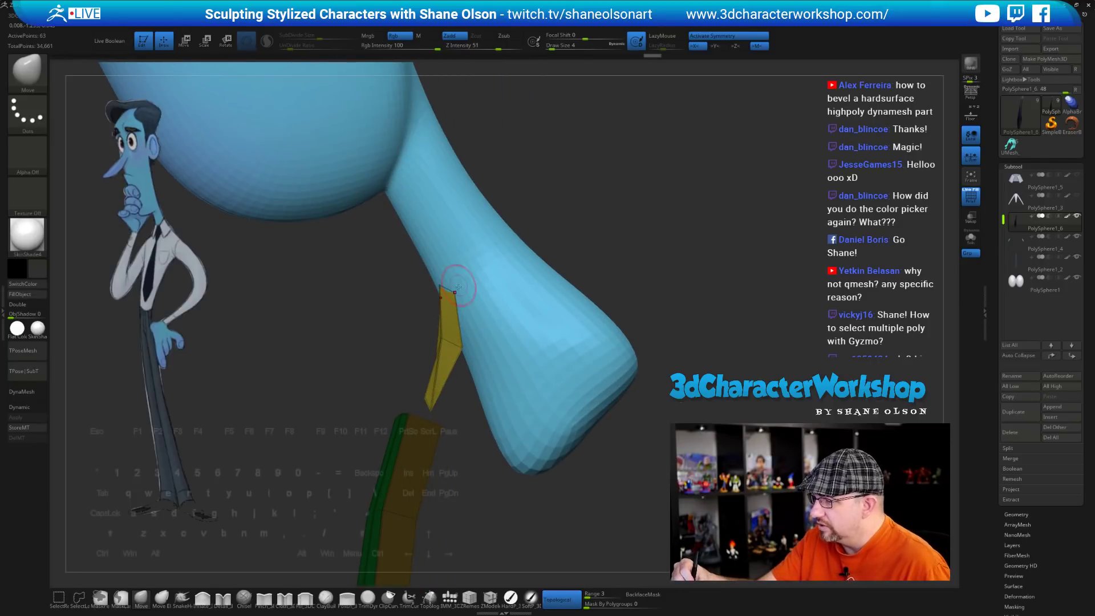
pyautogui.keyDown('alt'); pyautogui.moveTo(539, 497); pyautogui.dragTo(568, 459); pyautogui.keyUp('alt')
pyautogui.keyDown('shift'); pyautogui.moveTo(503, 275); pyautogui.dragTo(516, 277); pyautogui.keyUp('shift')
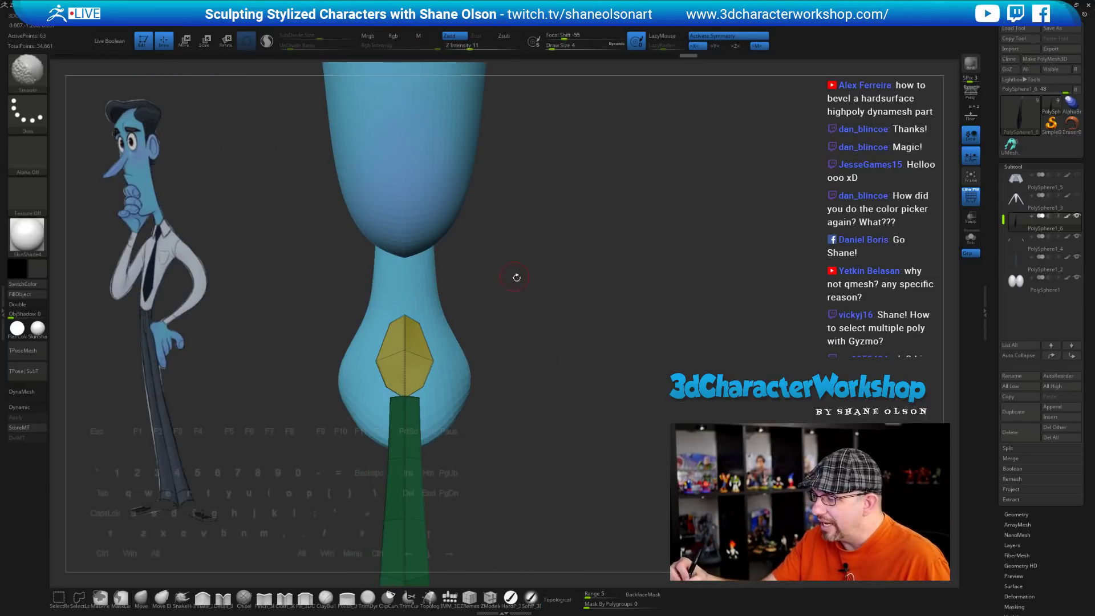
# Set the draw size to 7 and adjust the tie knot's side profile between the neck and the top of the tie
pyautogui.press('s')
pyautogui.click(503, 319)
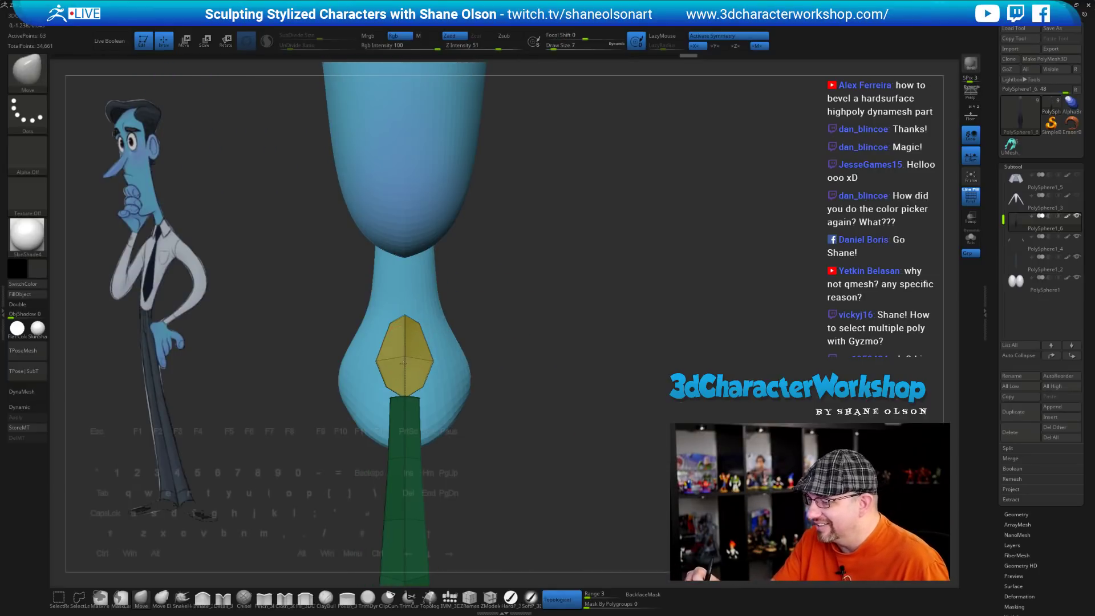
pyautogui.moveTo(512, 435); pyautogui.dragTo(463, 431)
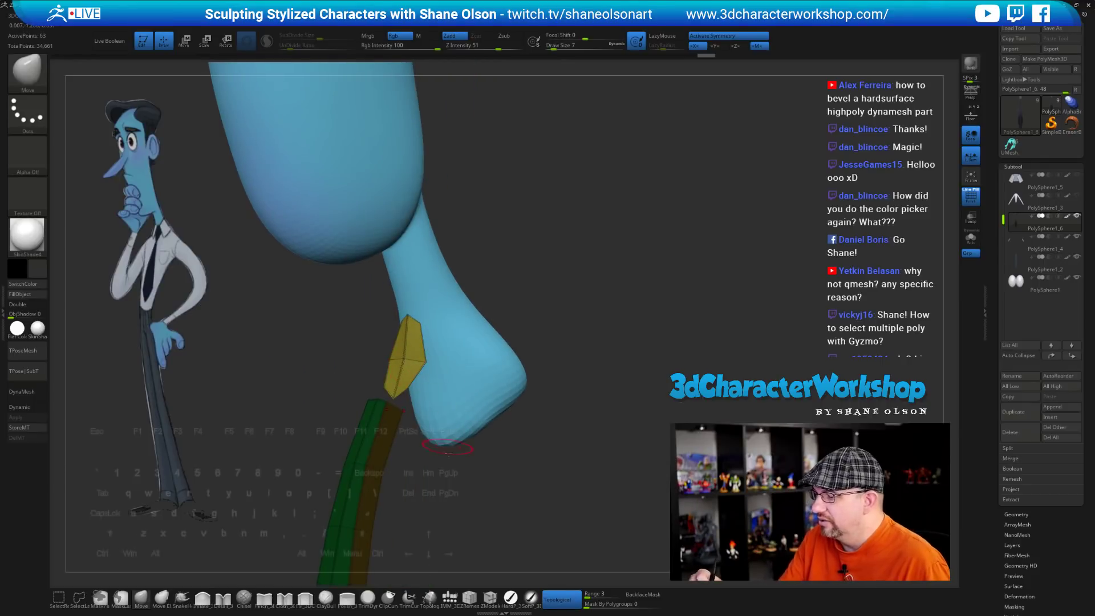
pyautogui.keyDown('alt'); pyautogui.moveTo(469, 487); pyautogui.dragTo(470, 517); pyautogui.keyUp('alt')
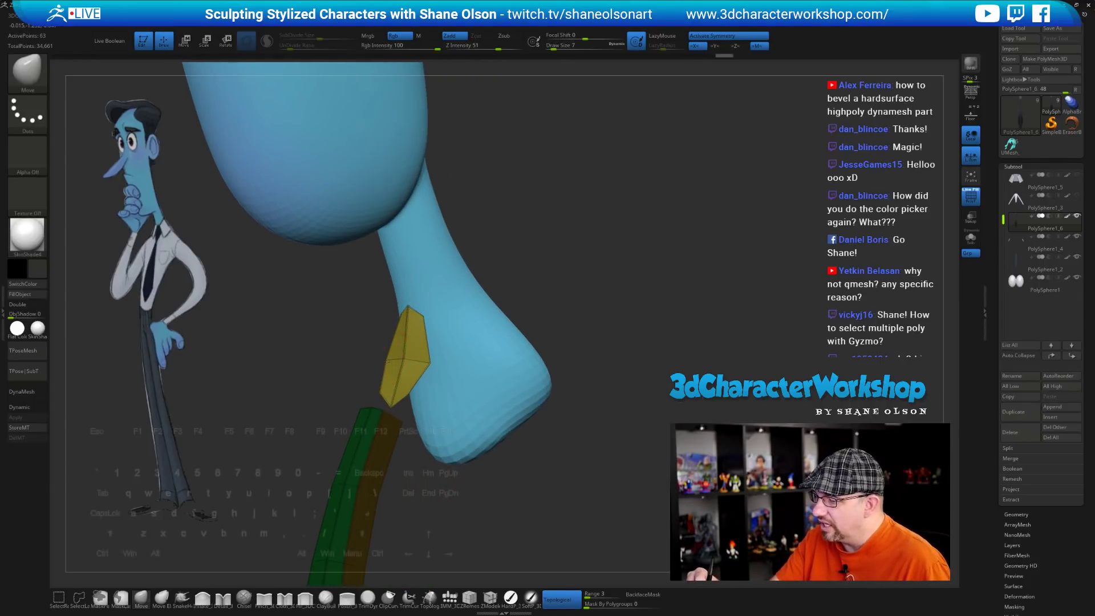
pyautogui.moveTo(403, 350); pyautogui.dragTo(403, 362, button='right')
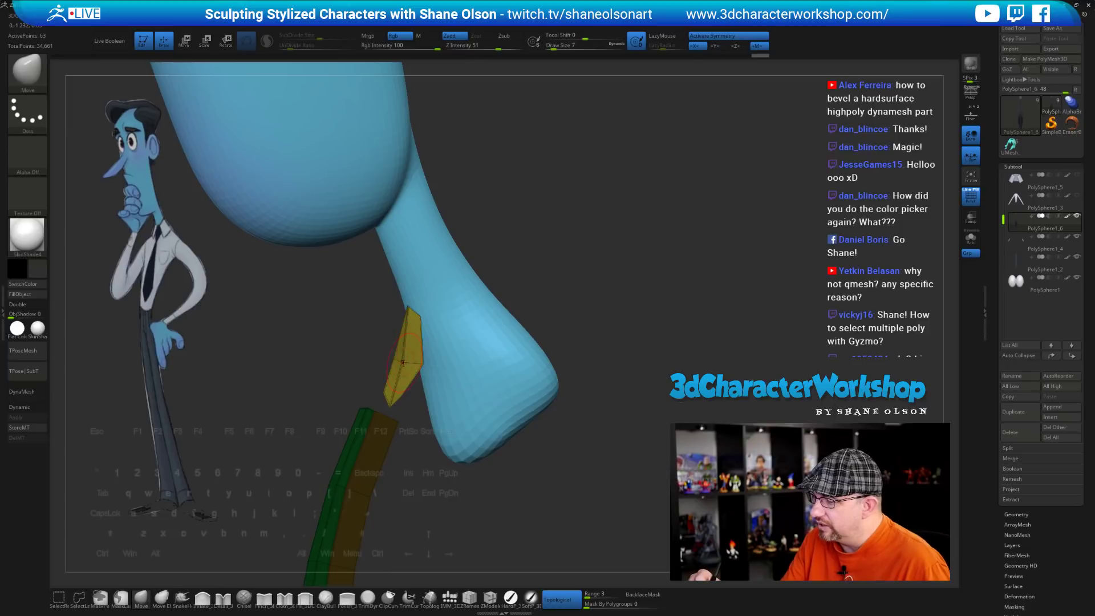
pyautogui.moveTo(420, 318); pyautogui.dragTo(419, 321)
pyautogui.moveTo(411, 334); pyautogui.dragTo(401, 360, button='right')
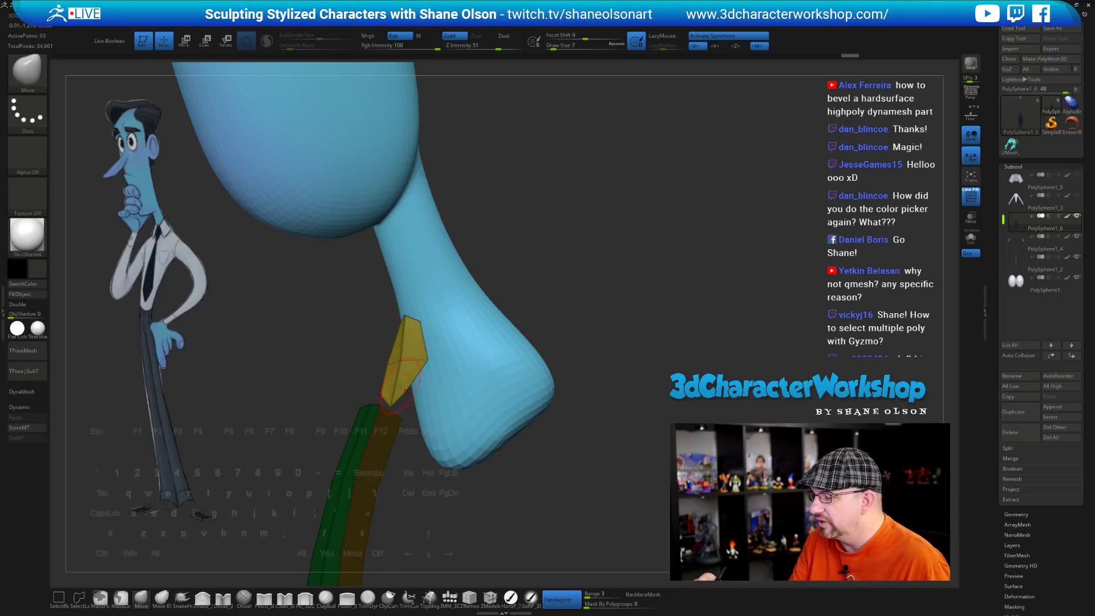
pyautogui.moveTo(405, 381); pyautogui.dragTo(470, 399, button='right')
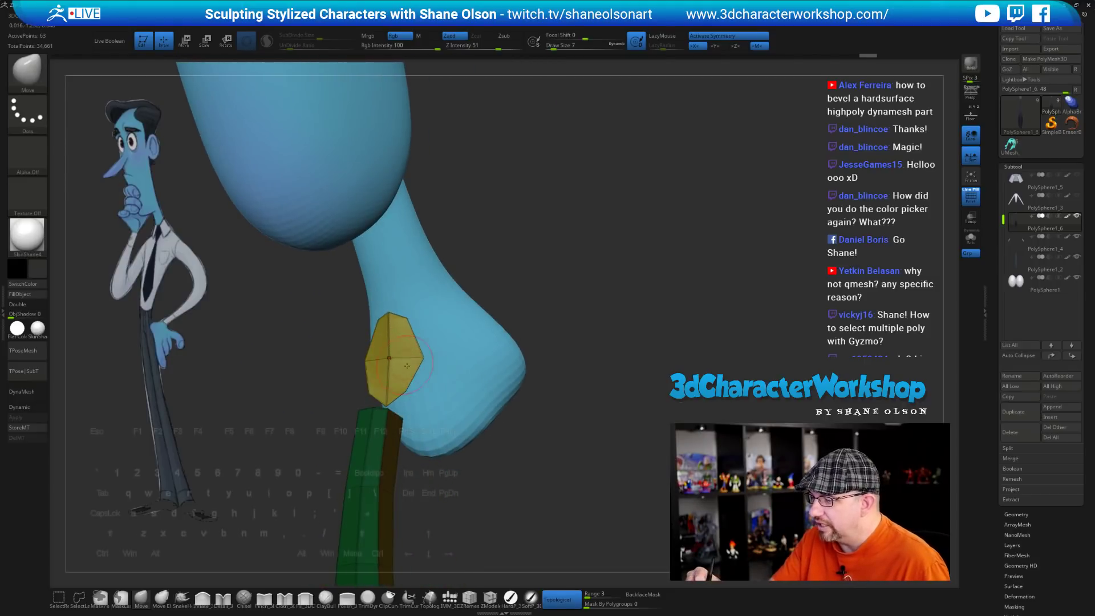
pyautogui.moveTo(406, 365); pyautogui.dragTo(384, 399, button='right')
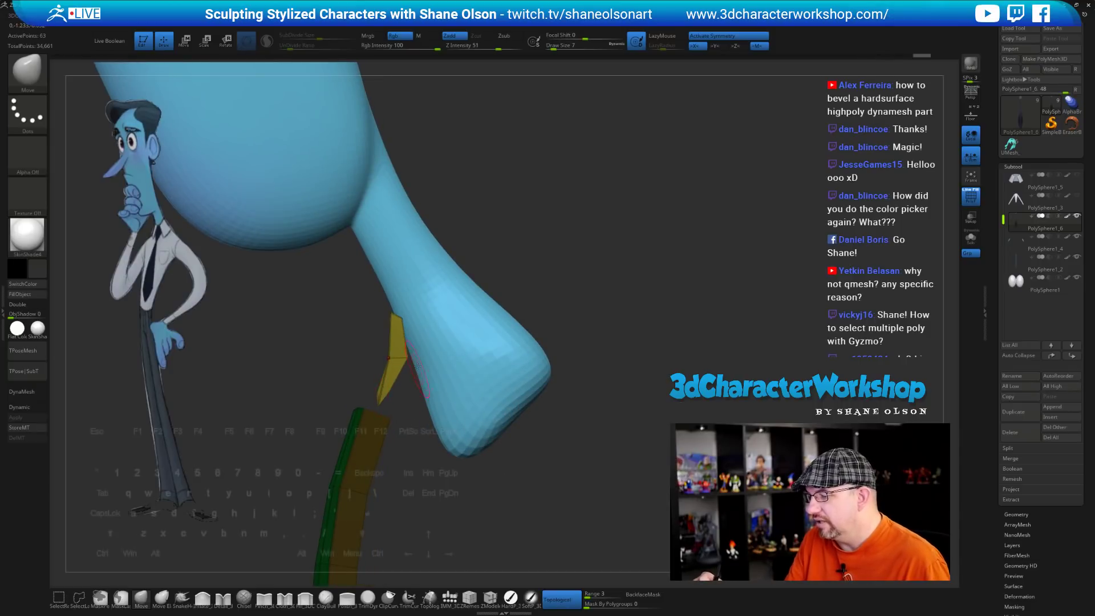
# Widen the tie knot's side corners symmetrically, refine its lower edges from the front, and check it against the tie from the side
pyautogui.moveTo(401, 364)
pyautogui.keyDown('shift'); pyautogui.mouseDown(button='right')
pyautogui.moveTo(477, 467)
pyautogui.moveTo(507, 466)
pyautogui.moveTo(511, 435)
pyautogui.mouseUp(button='right'); pyautogui.keyUp('shift')
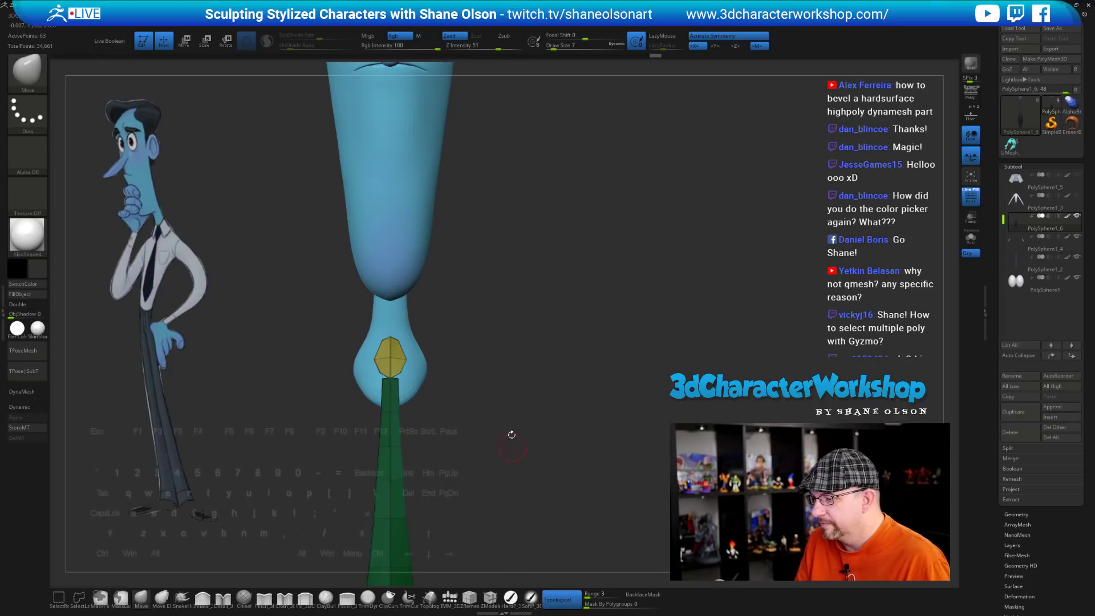
pyautogui.keyDown('alt'); pyautogui.moveTo(485, 391); pyautogui.dragTo(454, 407, button='right'); pyautogui.keyUp('alt')
pyautogui.moveTo(403, 360); pyautogui.dragTo(405, 360)
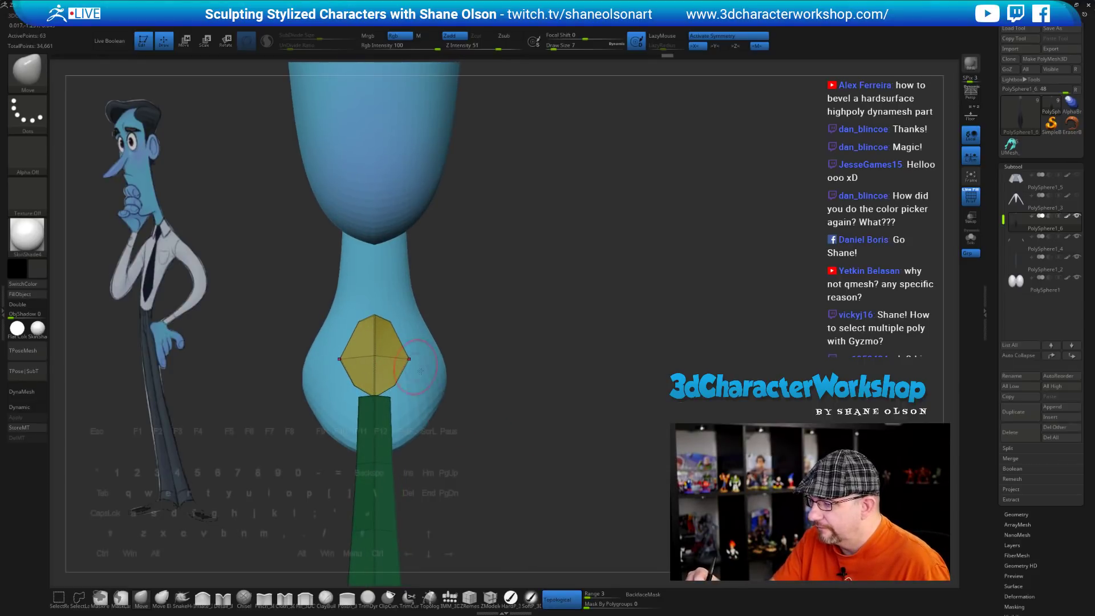
pyautogui.keyDown('alt'); pyautogui.moveTo(464, 433); pyautogui.dragTo(454, 431, button='right'); pyautogui.keyUp('alt')
pyautogui.moveTo(388, 388); pyautogui.dragTo(383, 386)
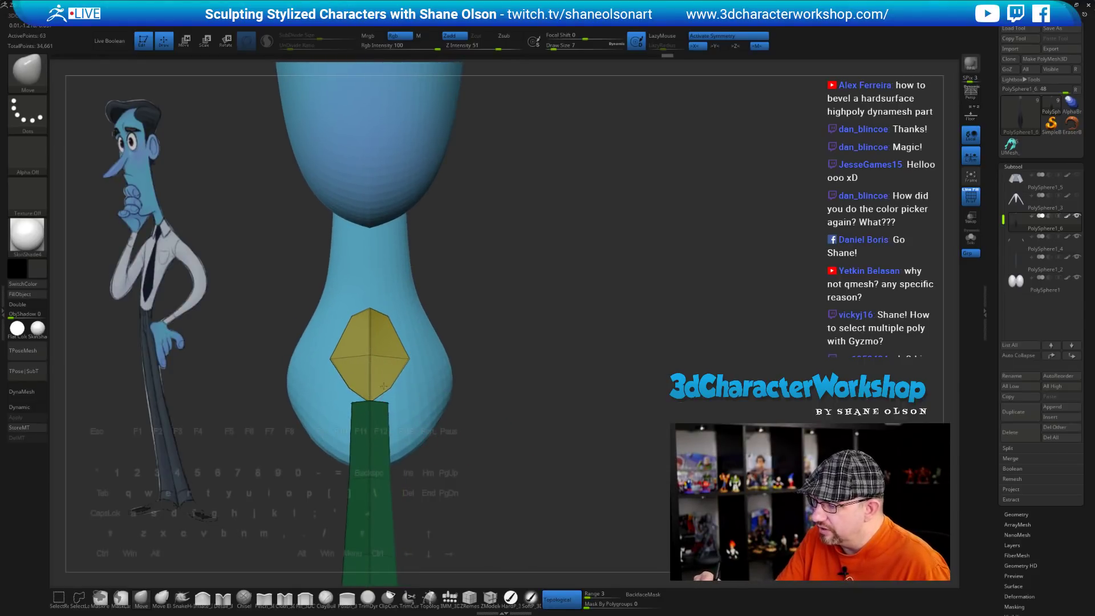
pyautogui.moveTo(485, 464); pyautogui.dragTo(439, 388, button='right')
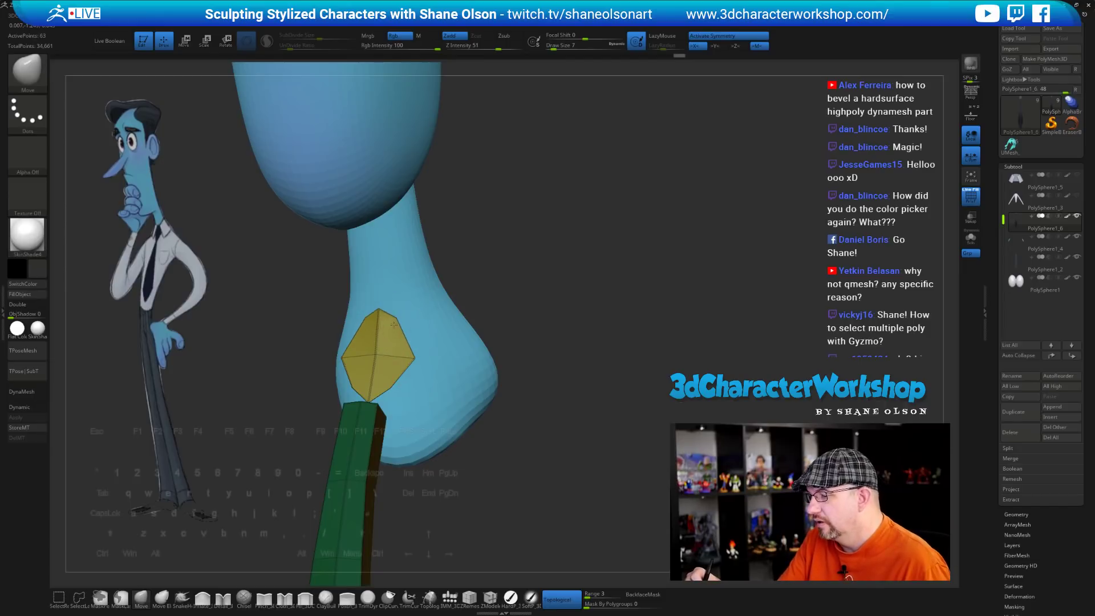
pyautogui.moveTo(567, 472); pyautogui.dragTo(539, 472)
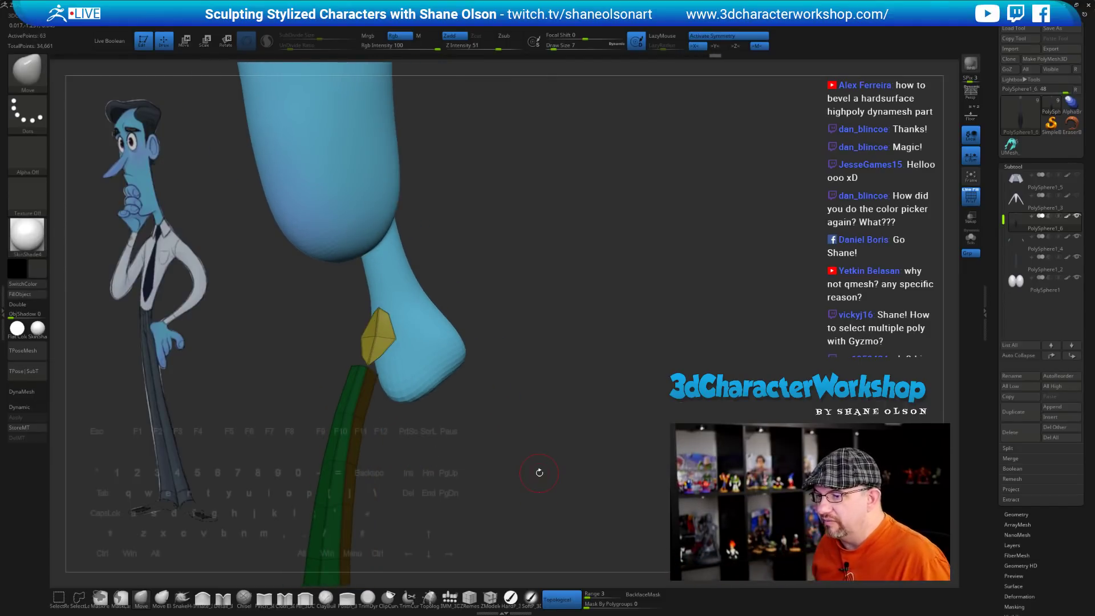
pyautogui.moveTo(524, 359)
pyautogui.mouseDown()
pyautogui.moveTo(553, 377)
pyautogui.moveTo(520, 377)
pyautogui.mouseUp()
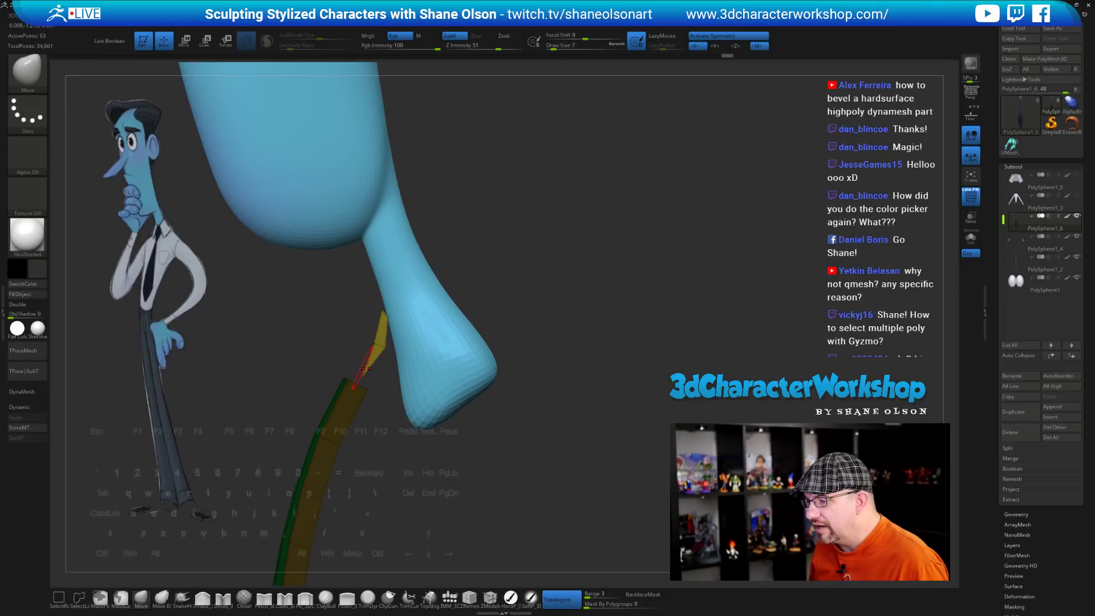
# Extrude the flat tie knot's polygons outward with ZModeler to give the knot thickness in front of the neck
pyautogui.moveTo(482, 412); pyautogui.dragTo(556, 435)
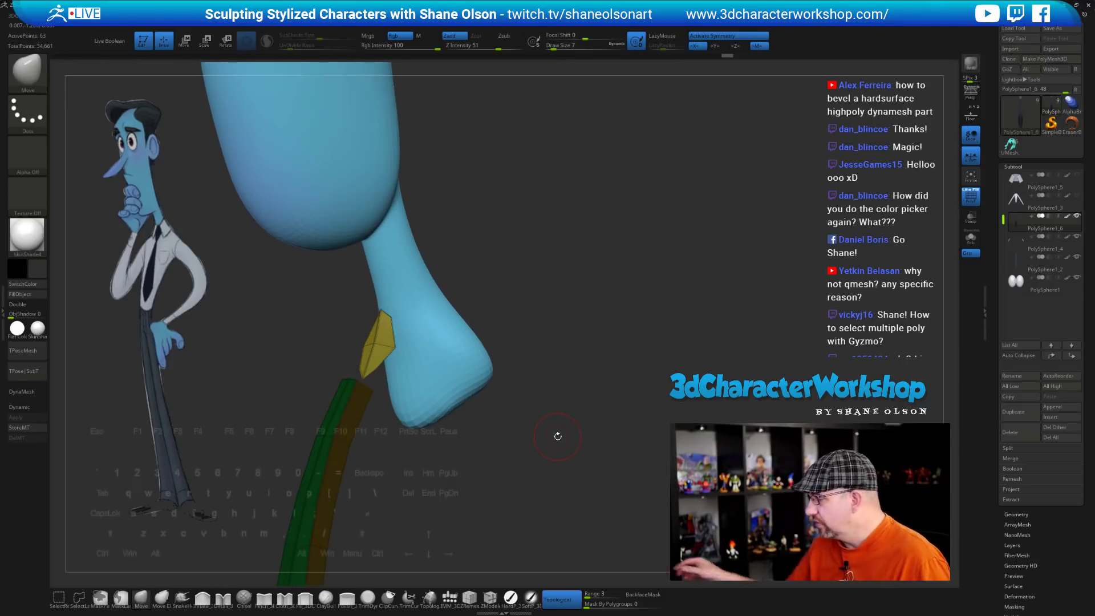
pyautogui.click(490, 599)
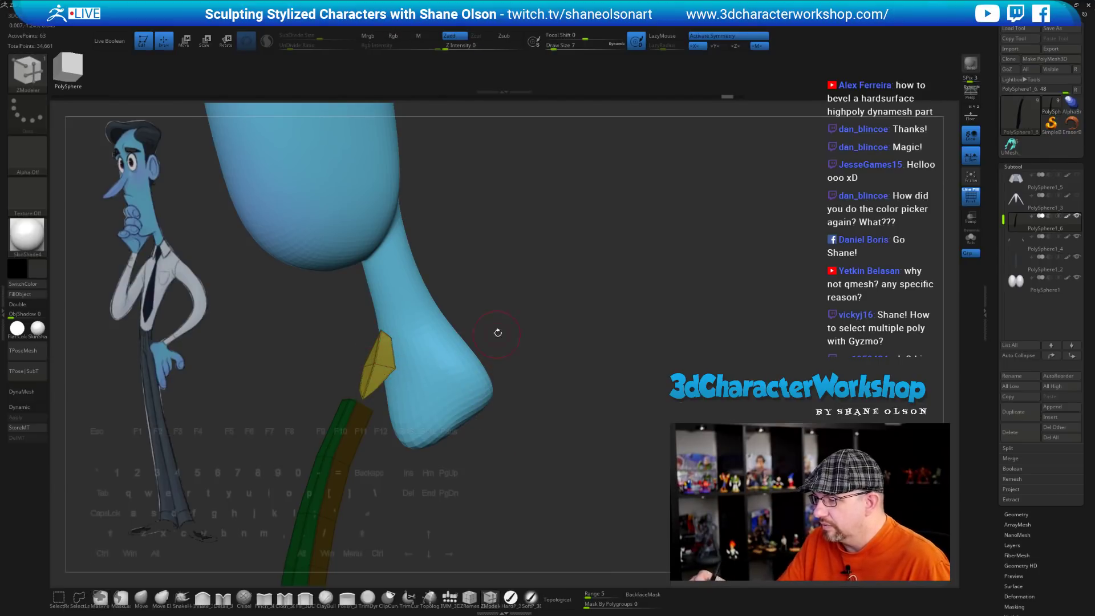
pyautogui.moveTo(496, 333)
pyautogui.keyDown('ctrl'); pyautogui.mouseDown(button='right')
pyautogui.moveTo(581, 284)
pyautogui.moveTo(549, 287)
pyautogui.mouseUp(button='right'); pyautogui.keyUp('ctrl')
pyautogui.moveTo(387, 343); pyautogui.dragTo(356, 329)
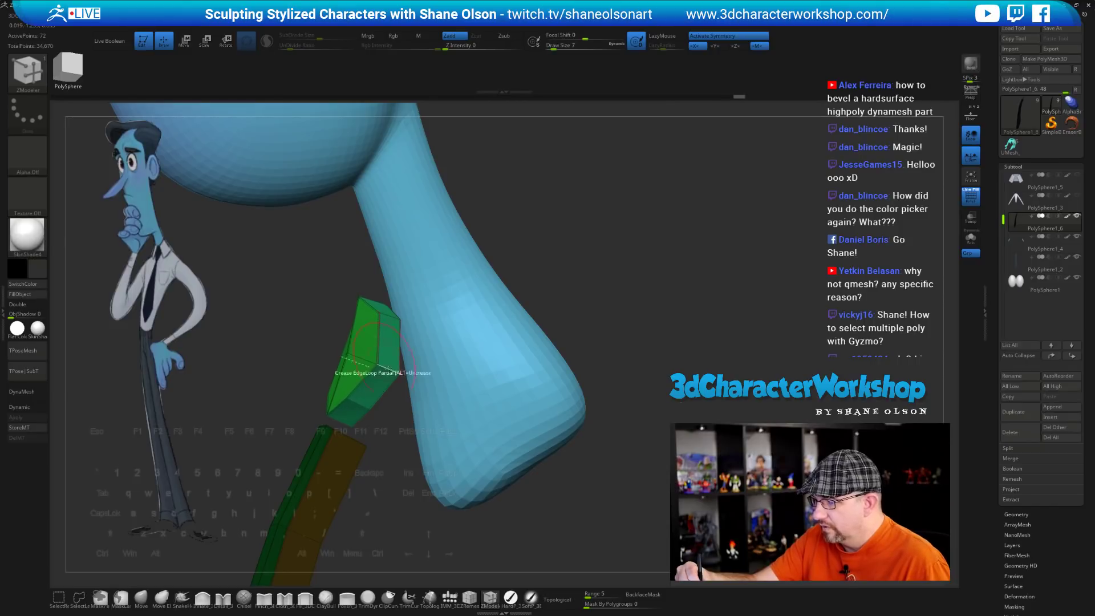
# Examine the tie and its thickened knot from several angles, checking the shape and its placement against the neck
pyautogui.moveTo(436, 394)
pyautogui.keyDown('ctrl'); pyautogui.mouseDown(button='right')
pyautogui.moveTo(400, 409)
pyautogui.moveTo(491, 480)
pyautogui.moveTo(480, 477)
pyautogui.moveTo(527, 425)
pyautogui.moveTo(496, 415)
pyautogui.mouseUp(button='right'); pyautogui.keyUp('ctrl')
pyautogui.press('s')
pyautogui.moveTo(586, 346); pyautogui.dragTo(582, 346)
pyautogui.moveTo(577, 391)
pyautogui.keyDown('ctrl'); pyautogui.mouseDown(button='right')
pyautogui.moveTo(603, 400)
pyautogui.moveTo(597, 368)
pyautogui.mouseUp(button='right'); pyautogui.keyUp('ctrl')
pyautogui.keyDown('ctrl'); pyautogui.moveTo(593, 433); pyautogui.dragTo(595, 436); pyautogui.keyUp('ctrl')
pyautogui.keyDown('ctrl'); pyautogui.moveTo(593, 435); pyautogui.dragTo(562, 376, button='right'); pyautogui.keyUp('ctrl')
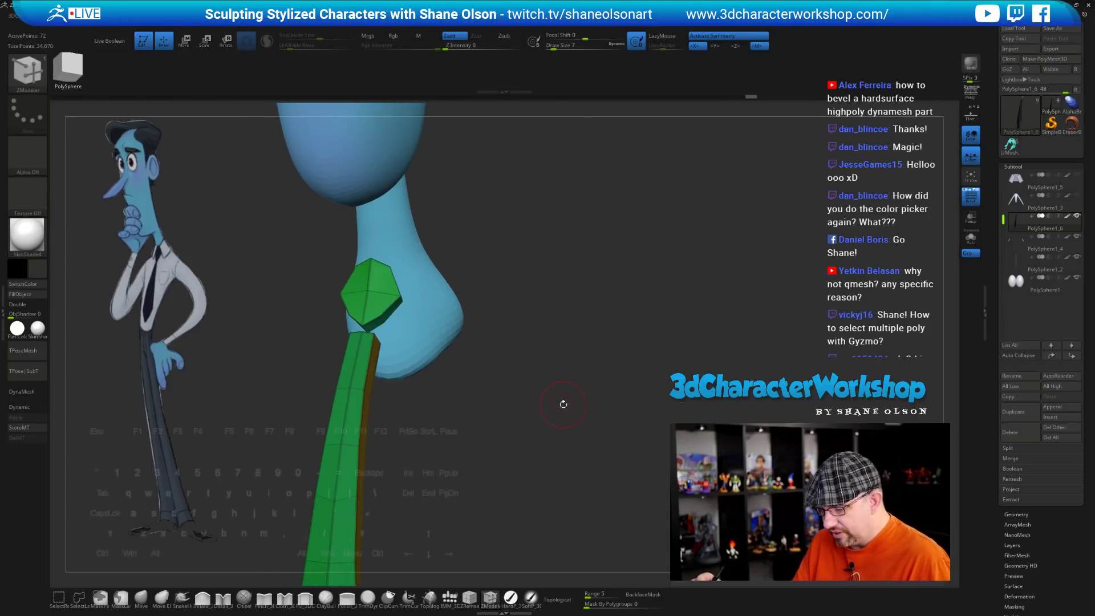
pyautogui.press('1')
pyautogui.click(587, 298)
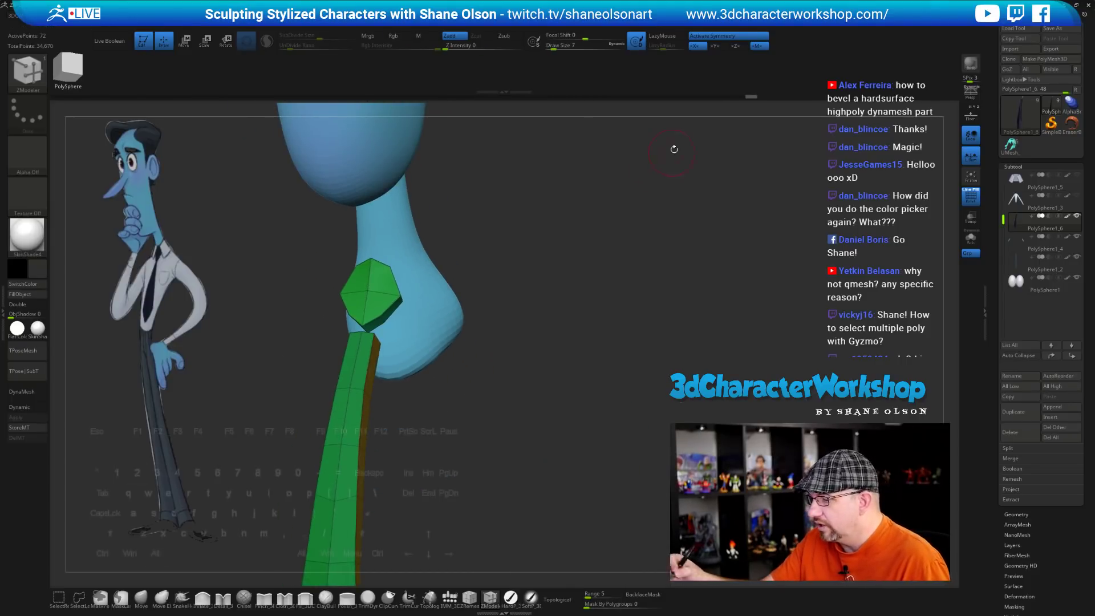
pyautogui.keyDown('ctrl'); pyautogui.moveTo(564, 442); pyautogui.dragTo(535, 376, button='right'); pyautogui.keyUp('ctrl')
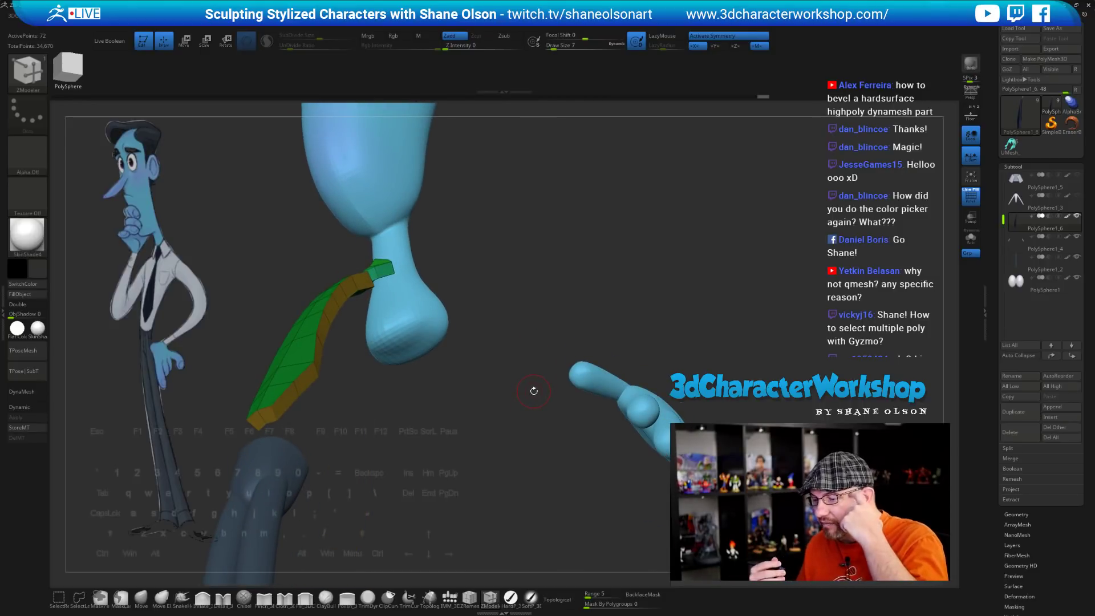
pyautogui.moveTo(513, 454)
pyautogui.mouseDown(button='right')
pyautogui.moveTo(538, 400)
pyautogui.moveTo(526, 433)
pyautogui.moveTo(520, 420)
pyautogui.moveTo(533, 442)
pyautogui.moveTo(433, 465)
pyautogui.mouseUp(button='right')
pyautogui.click(142, 599)
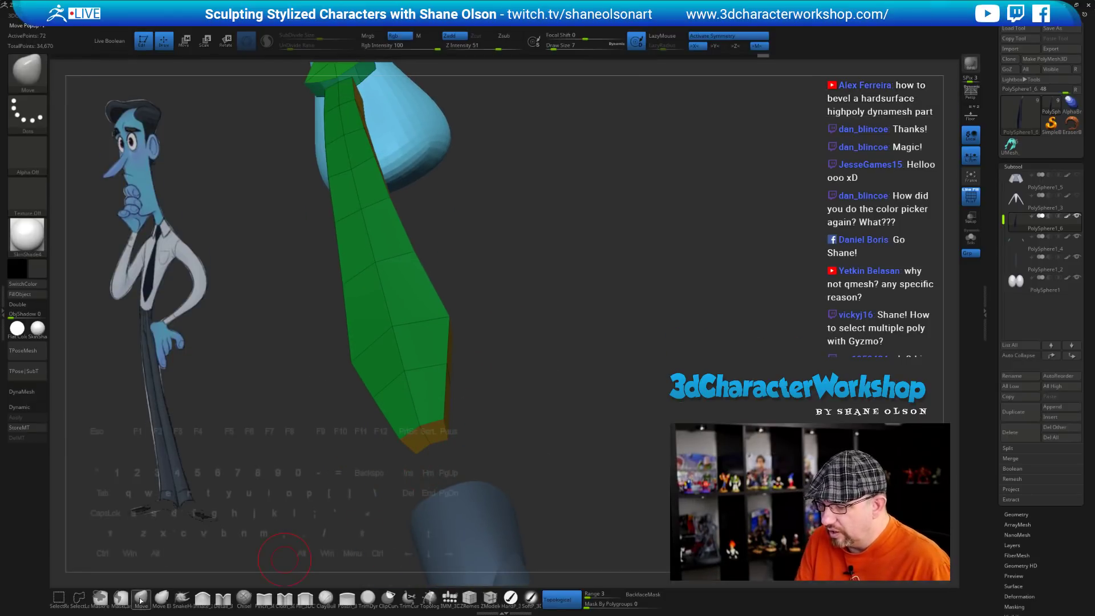
pyautogui.moveTo(457, 449); pyautogui.dragTo(426, 457, button='right')
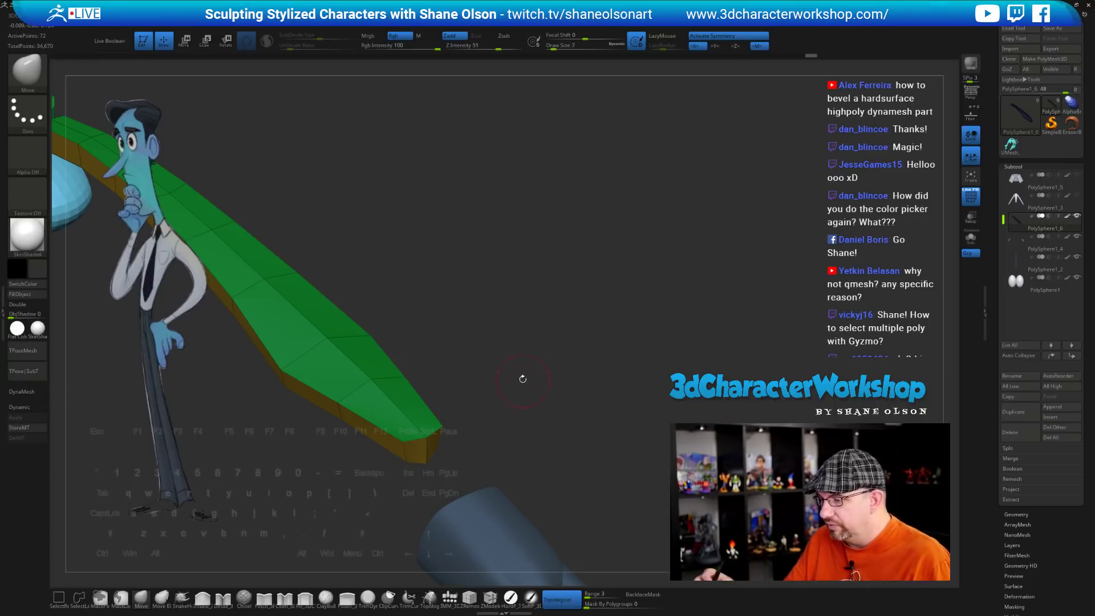
pyautogui.moveTo(521, 392); pyautogui.dragTo(528, 444, button='right')
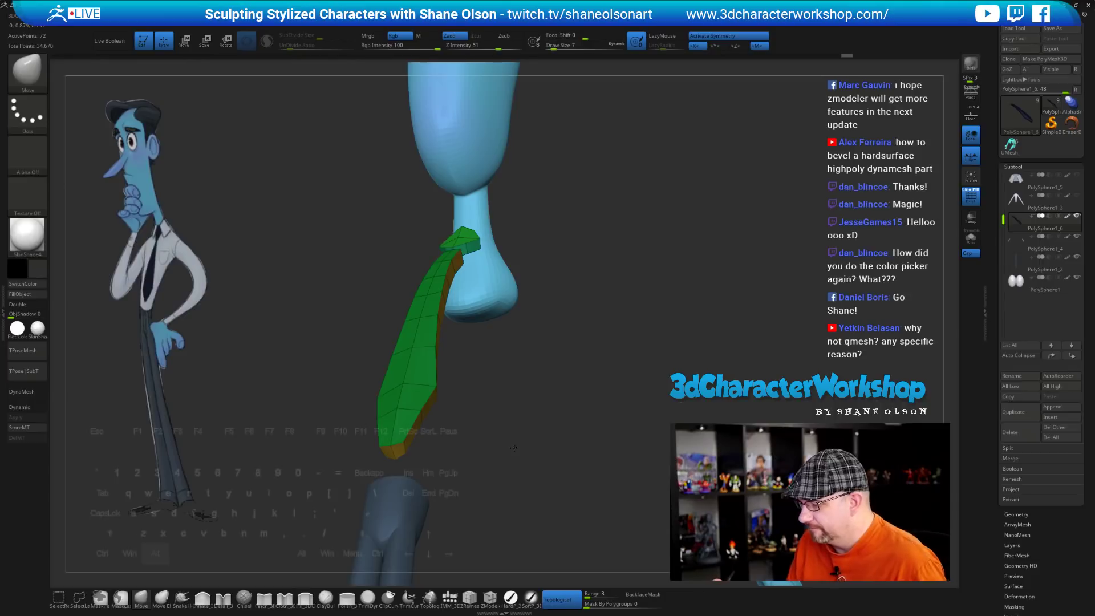
pyautogui.moveTo(523, 452); pyautogui.dragTo(488, 410, button='right')
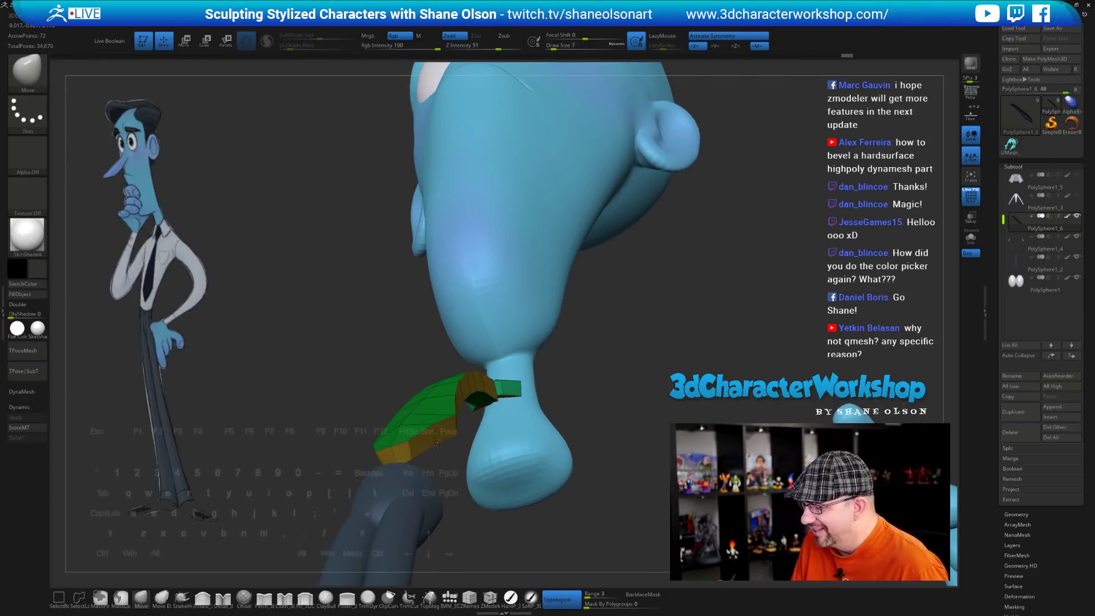
pyautogui.moveTo(449, 418)
pyautogui.mouseDown(button='right')
pyautogui.moveTo(465, 438)
pyautogui.moveTo(453, 412)
pyautogui.mouseUp(button='right')
pyautogui.moveTo(472, 498)
pyautogui.mouseDown(button='right')
pyautogui.moveTo(433, 493)
pyautogui.moveTo(476, 497)
pyautogui.mouseUp(button='right')
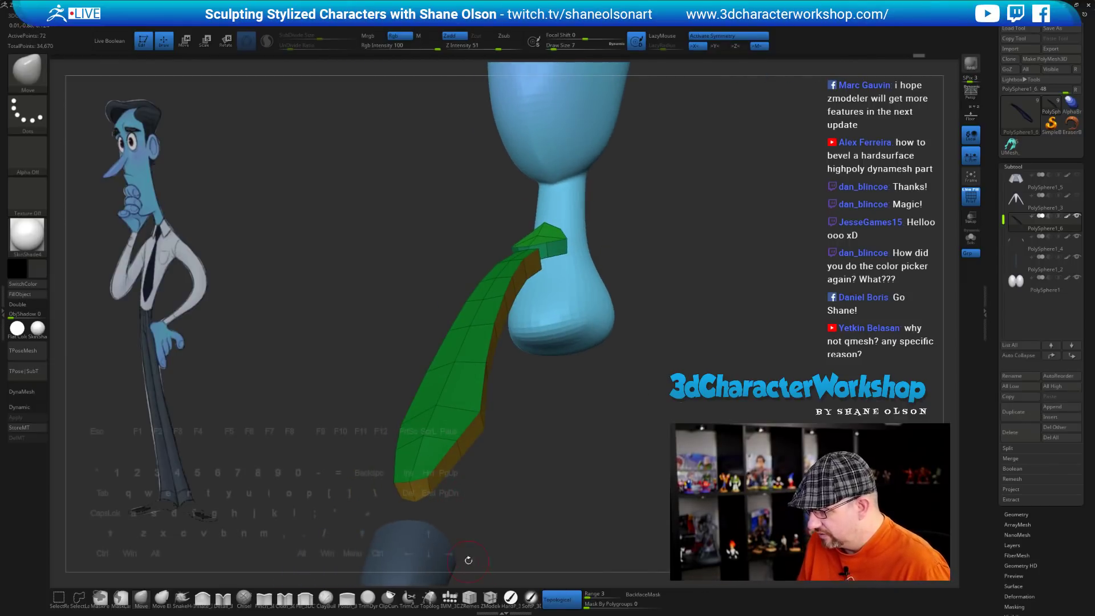
# Insert an edge loop along the tie's side thickness with the ZModeler edge action Insert, targeting EdgeLoop
pyautogui.click(490, 597)
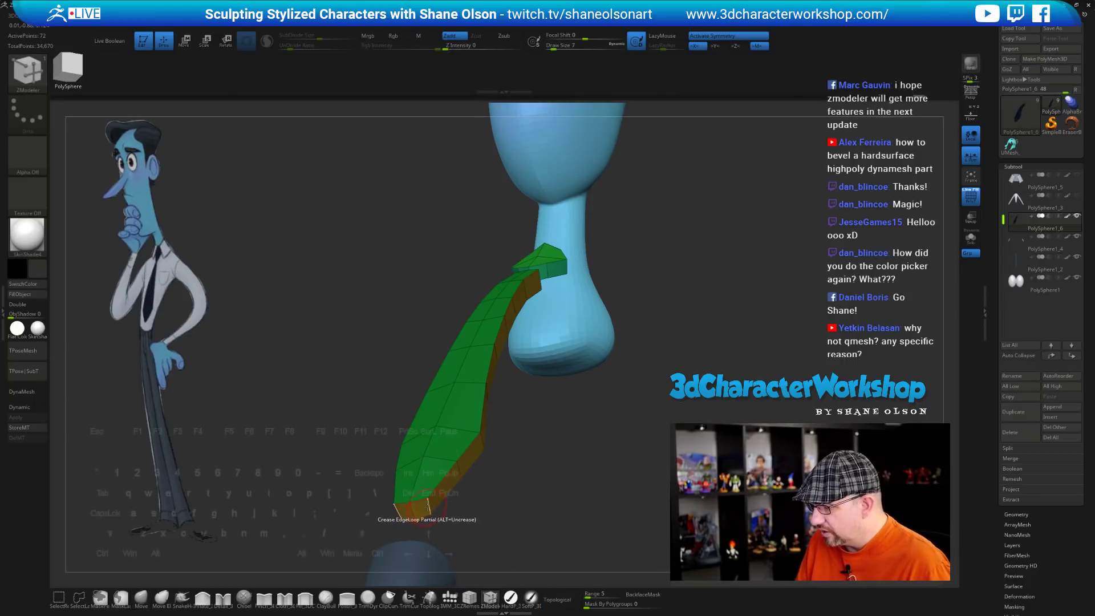
pyautogui.press('space')
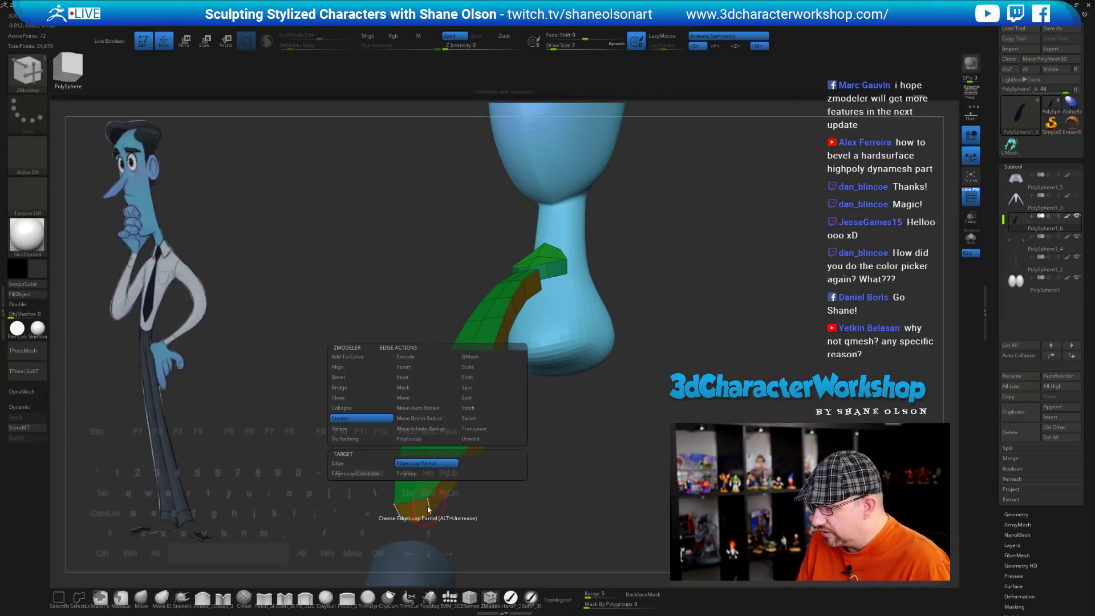
pyautogui.click(420, 372)
pyautogui.moveTo(518, 482); pyautogui.dragTo(556, 490, button='right')
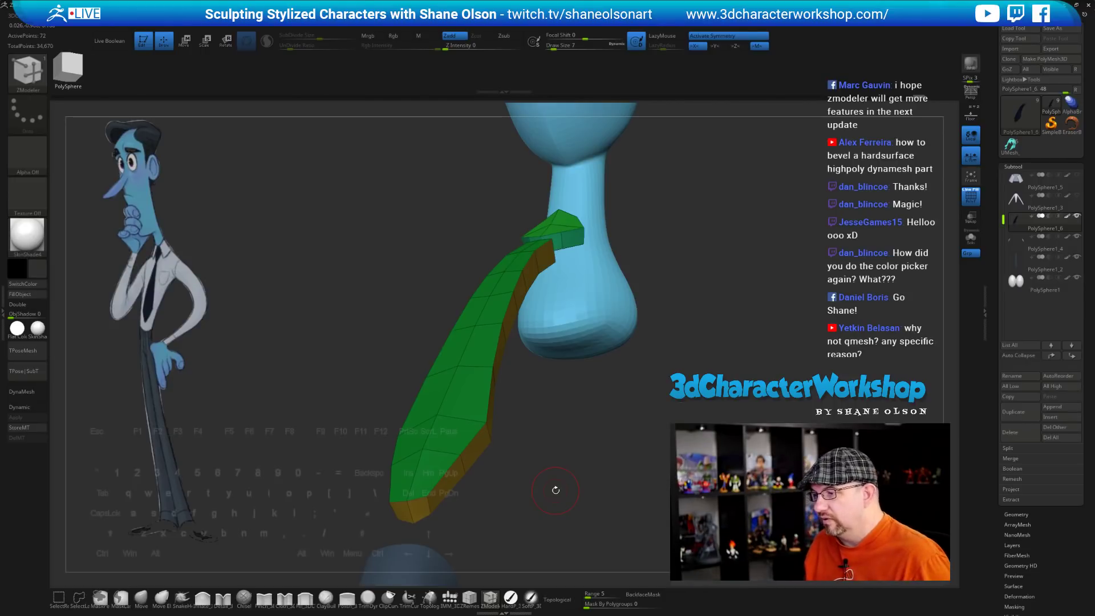
pyautogui.moveTo(460, 46); pyautogui.dragTo(469, 46)
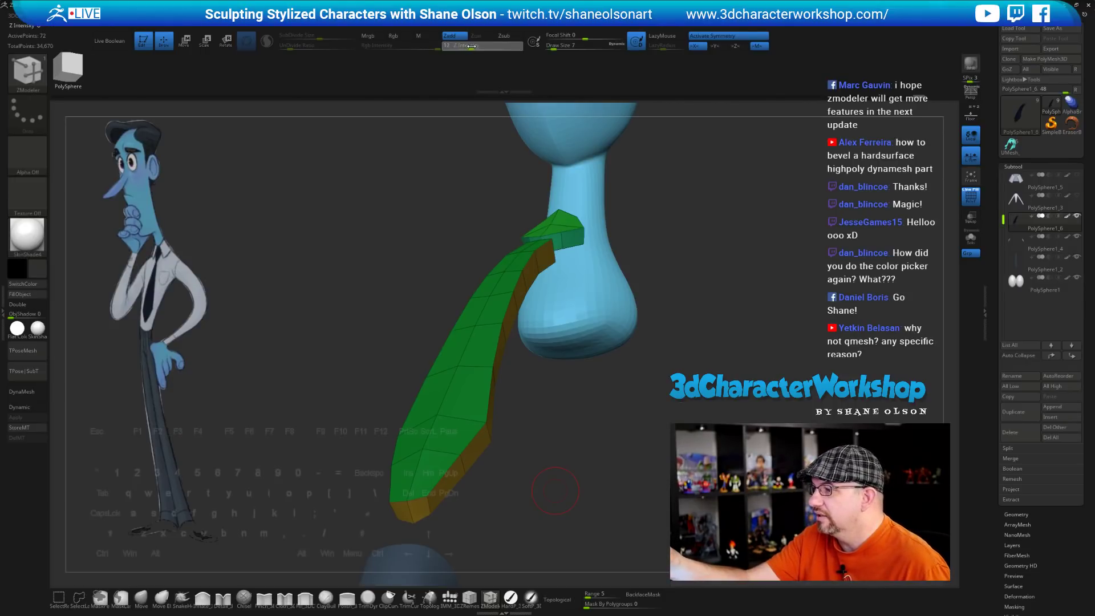
pyautogui.click(463, 462)
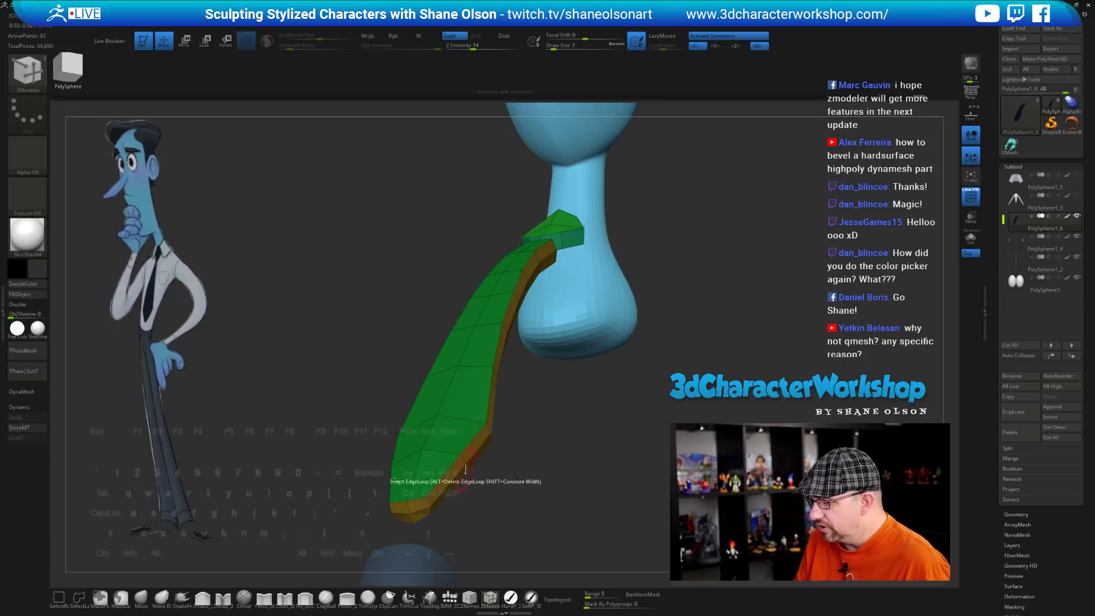
pyautogui.moveTo(543, 491)
pyautogui.mouseDown()
pyautogui.moveTo(501, 491)
pyautogui.moveTo(543, 491)
pyautogui.mouseUp()
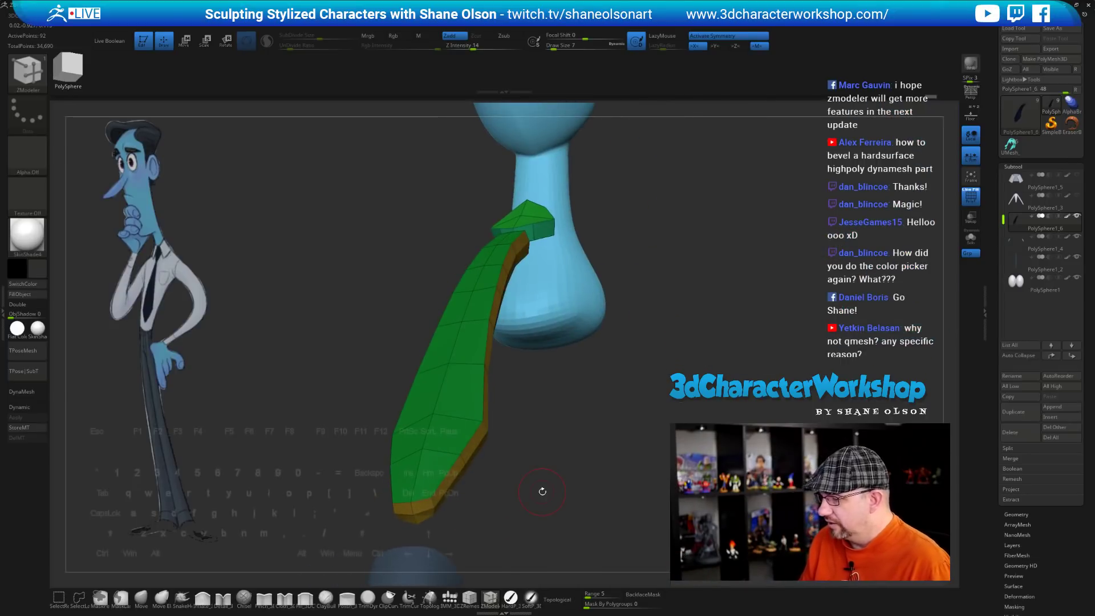
pyautogui.moveTo(571, 450); pyautogui.dragTo(543, 476)
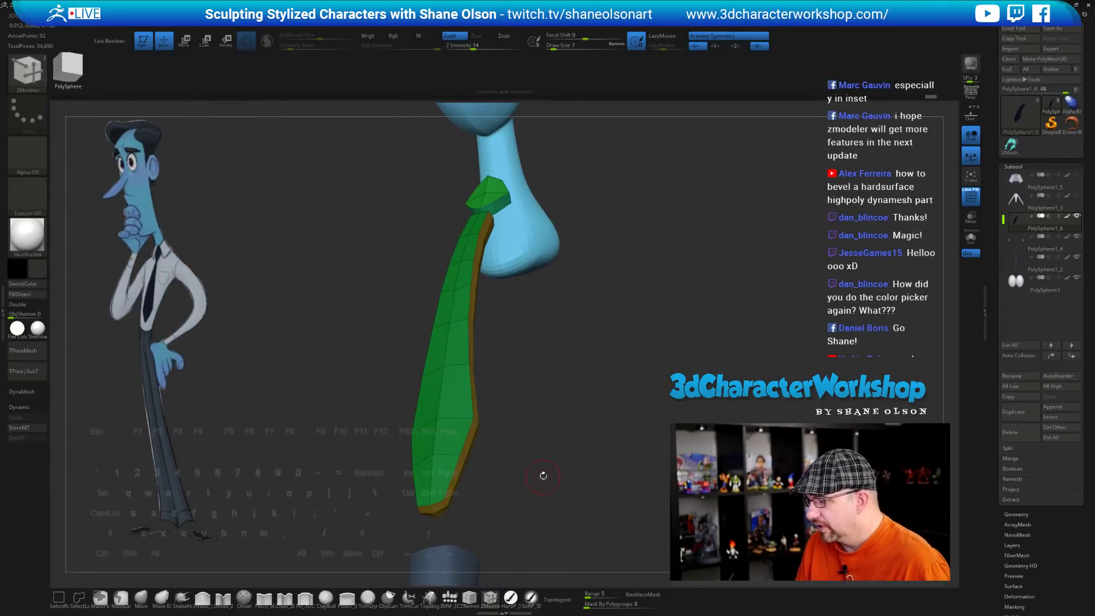
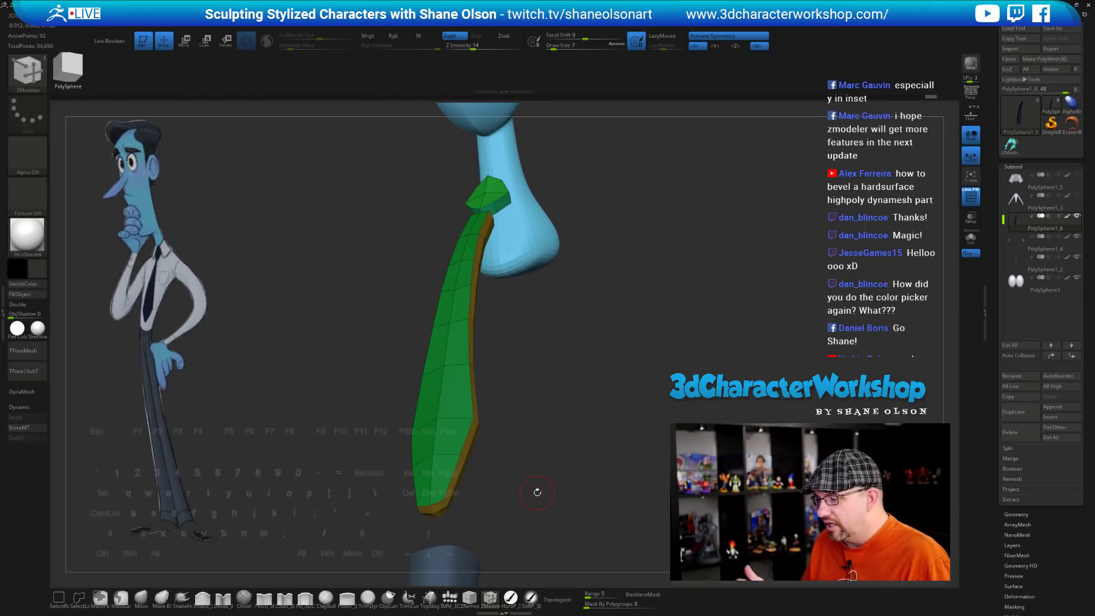
# Pull the tie's blunt lower end down into a point with the Move brush, reducing the draw size to 9
pyautogui.moveTo(532, 460); pyautogui.dragTo(492, 485)
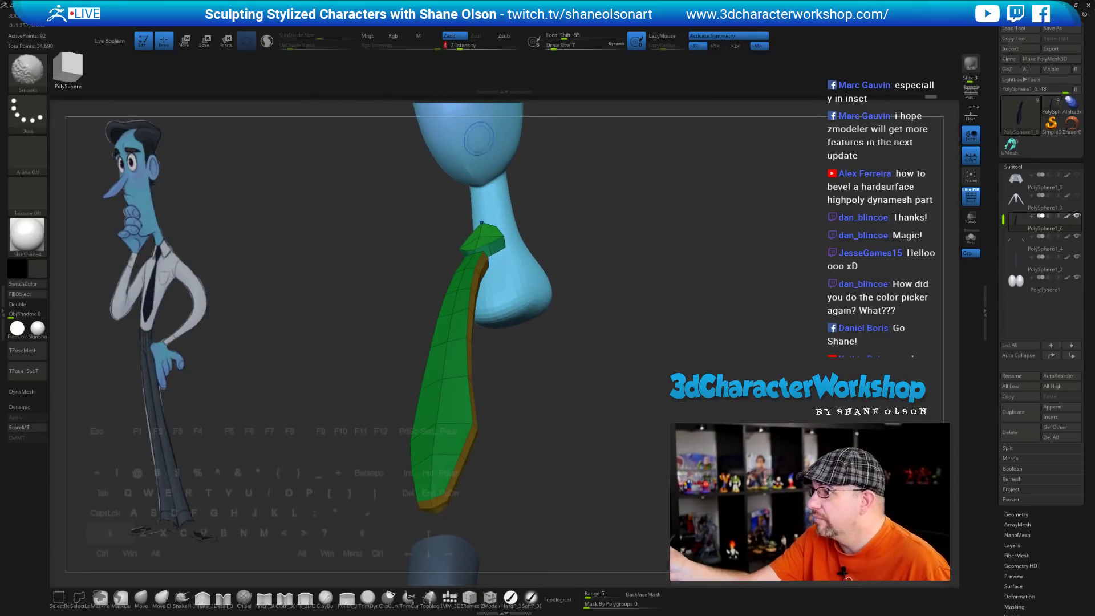
pyautogui.press('s')
pyautogui.moveTo(507, 451); pyautogui.dragTo(509, 451)
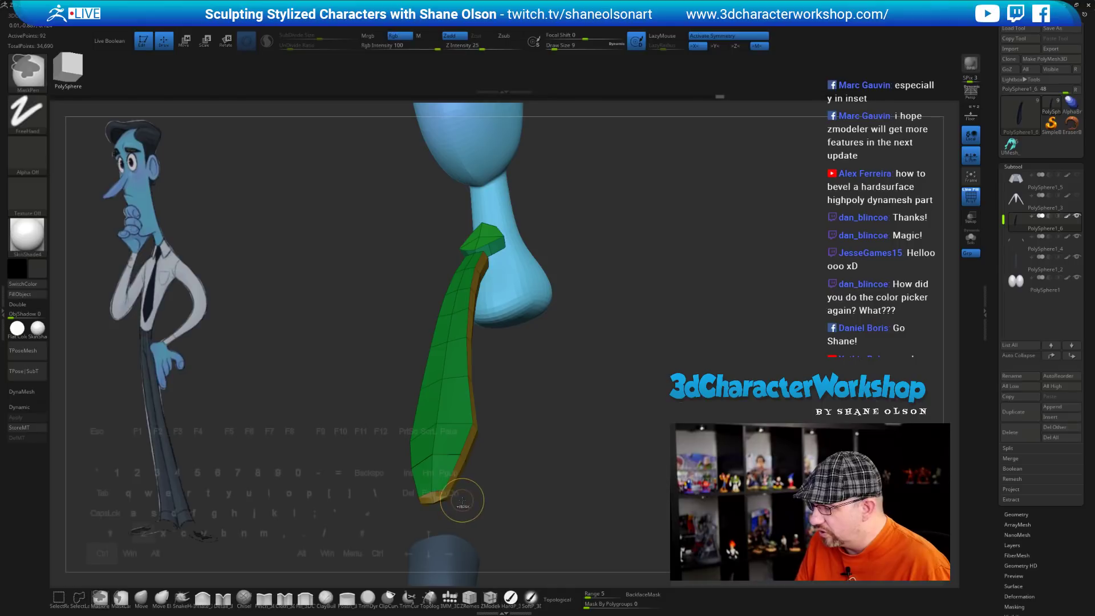
pyautogui.press('shift')
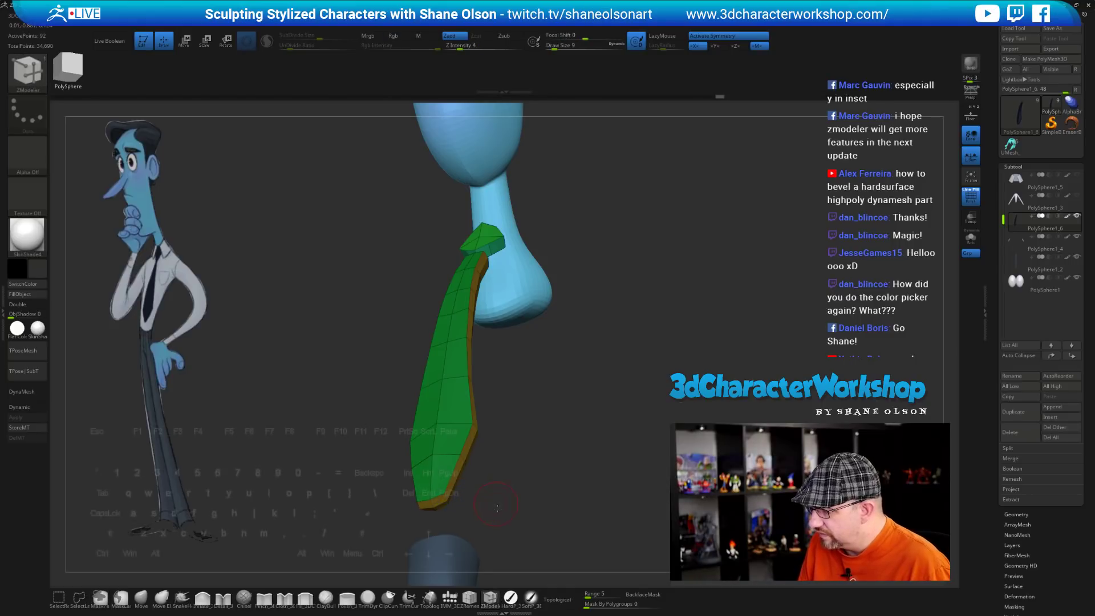
pyautogui.moveTo(488, 501); pyautogui.dragTo(505, 492)
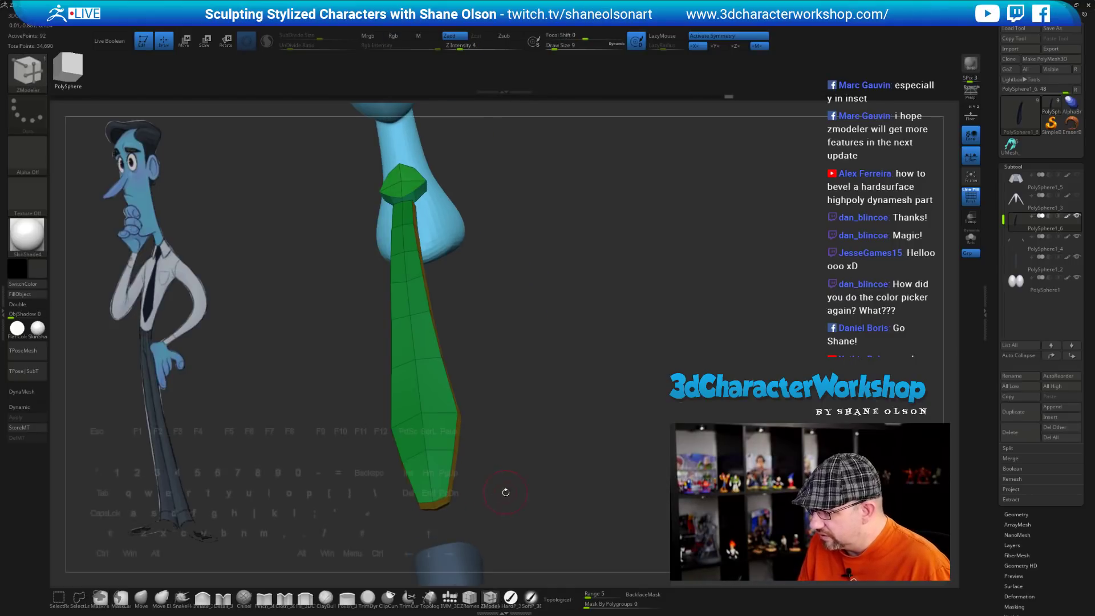
pyautogui.click(143, 598)
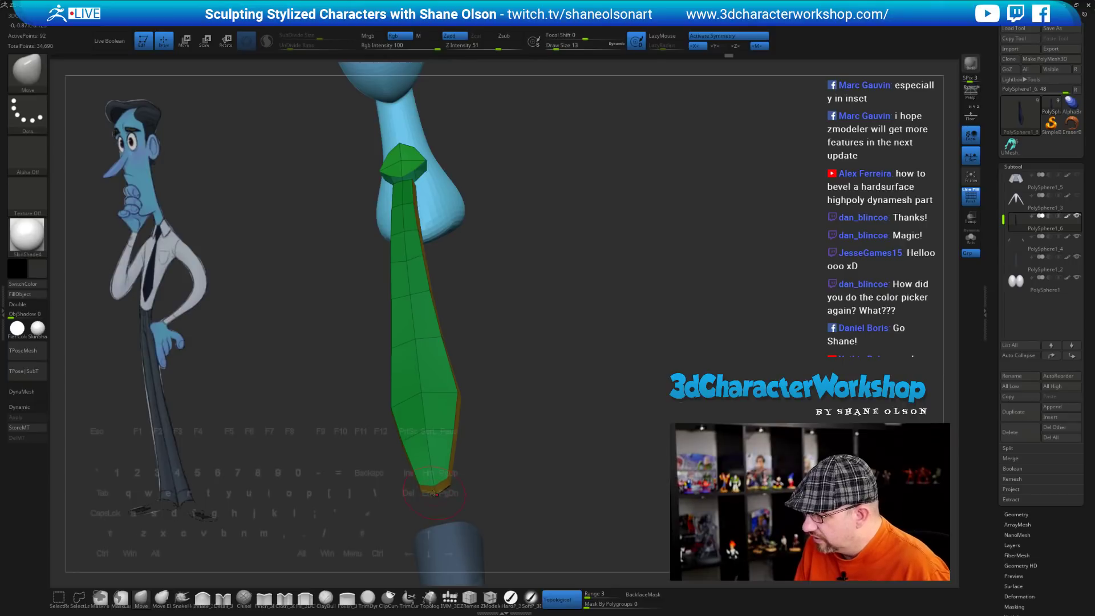
pyautogui.moveTo(499, 462); pyautogui.dragTo(450, 489)
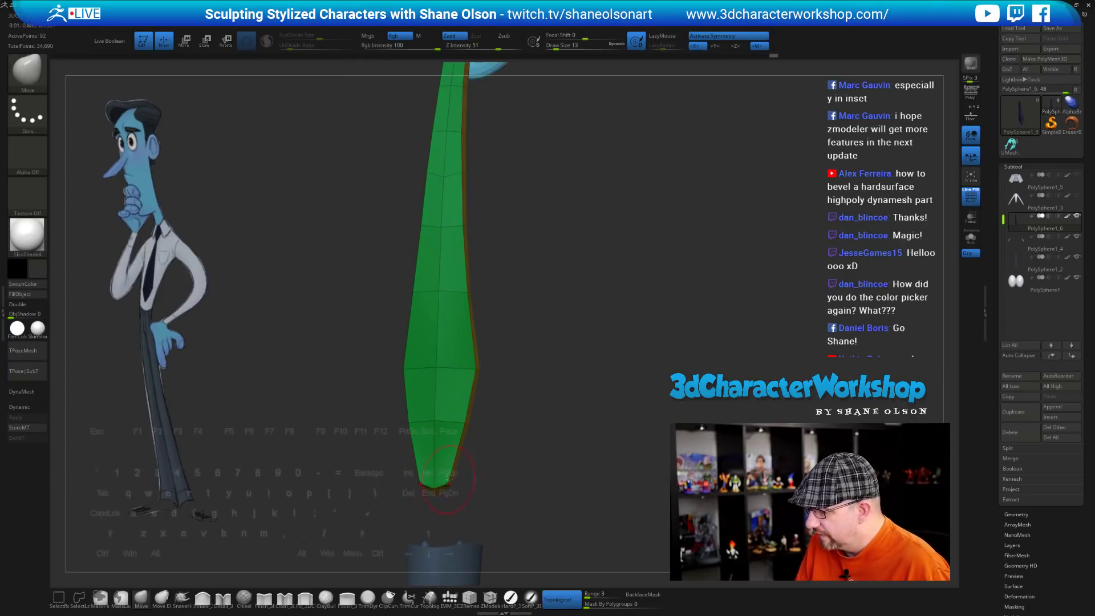
pyautogui.press('s')
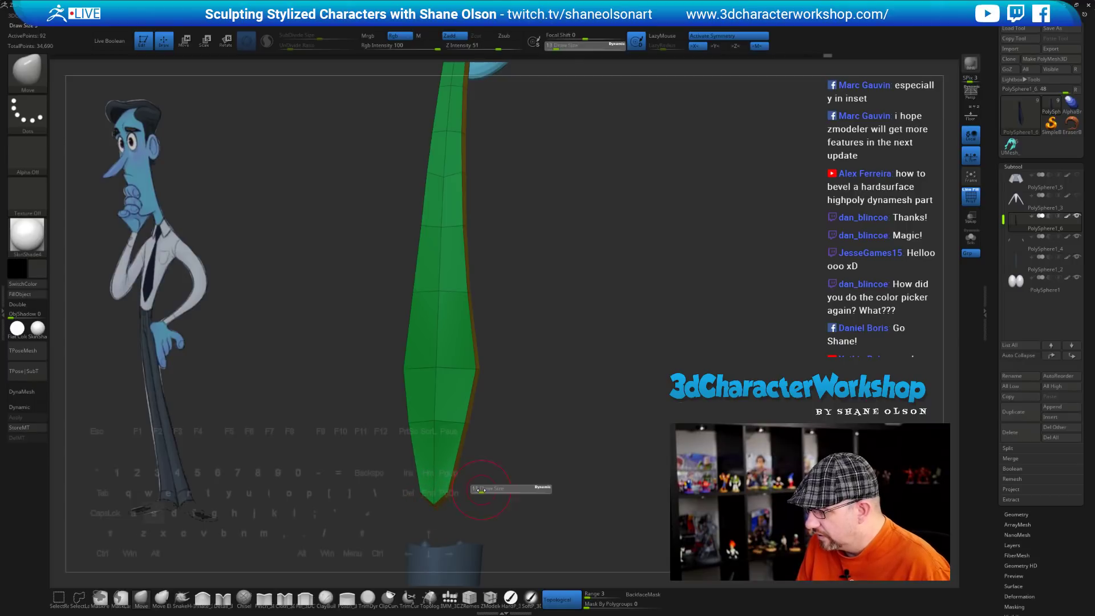
pyautogui.click(480, 490)
pyautogui.moveTo(497, 498); pyautogui.dragTo(453, 488)
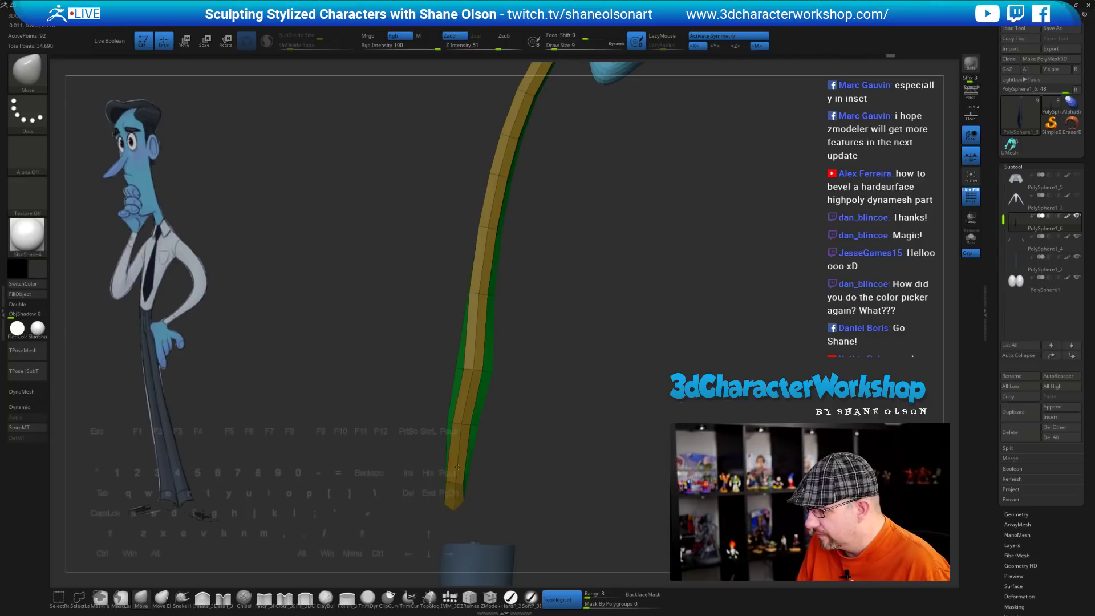
pyautogui.moveTo(460, 420)
pyautogui.mouseDown()
pyautogui.moveTo(455, 481)
pyautogui.moveTo(518, 400)
pyautogui.moveTo(522, 421)
pyautogui.moveTo(537, 406)
pyautogui.moveTo(557, 419)
pyautogui.moveTo(539, 395)
pyautogui.moveTo(499, 413)
pyautogui.moveTo(489, 445)
pyautogui.moveTo(436, 354)
pyautogui.mouseUp()
# Preview the tie and knot smoothed with dynamic subdivision, viewing them with the polyframe hidden and shown again
pyautogui.press('d')
pyautogui.hotkey('shift', 'f')
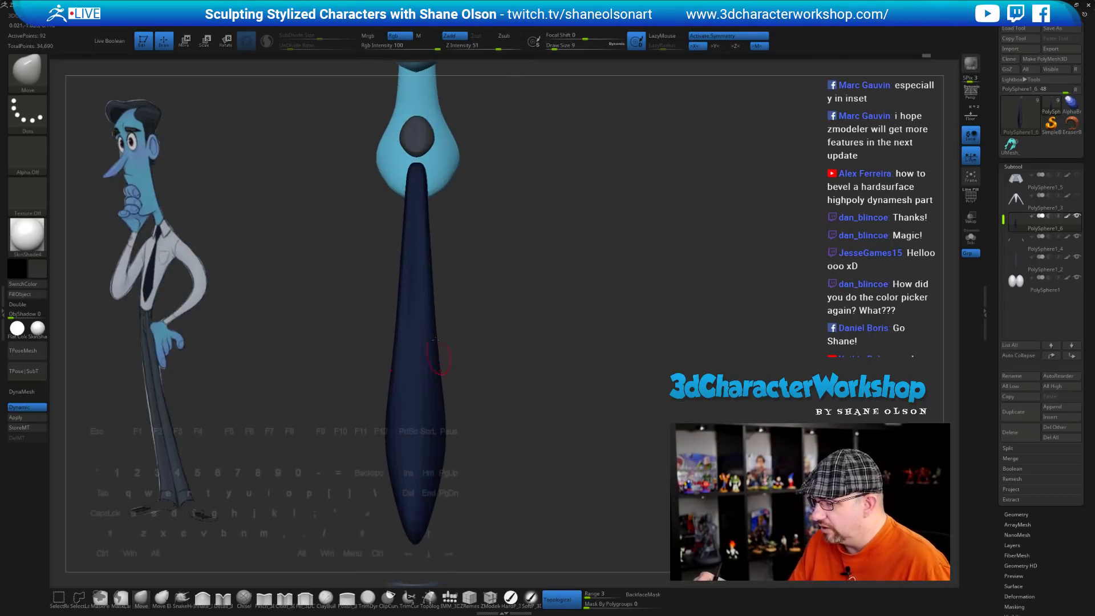
pyautogui.moveTo(437, 495); pyautogui.dragTo(505, 487)
pyautogui.moveTo(532, 353); pyautogui.dragTo(562, 395)
pyautogui.hotkey('shift', 'f')
pyautogui.moveTo(568, 353)
pyautogui.mouseDown()
pyautogui.moveTo(570, 330)
pyautogui.moveTo(568, 353)
pyautogui.mouseUp()
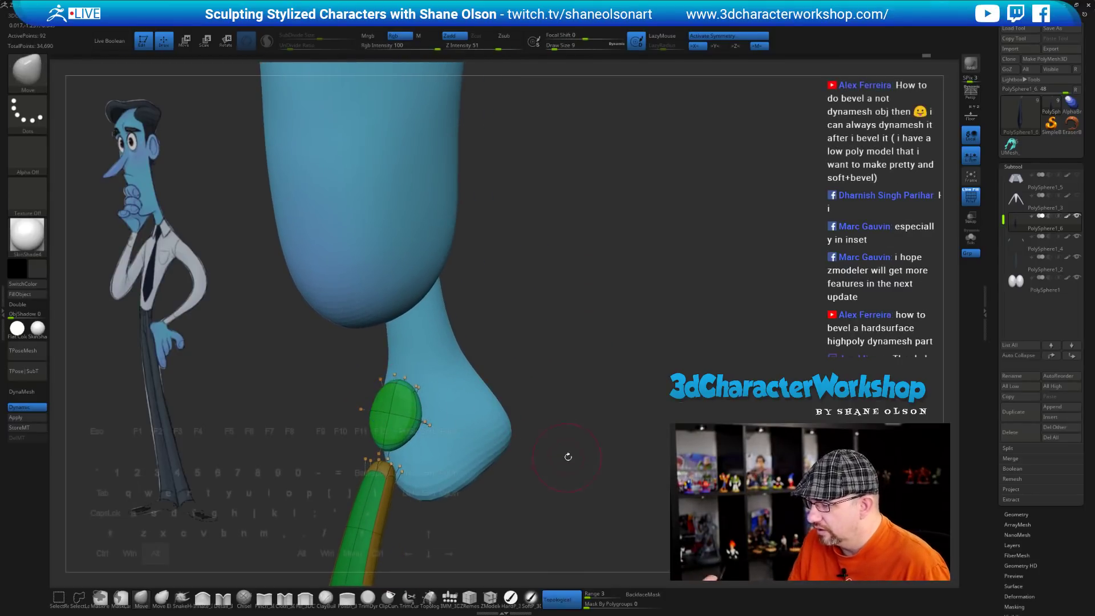
pyautogui.moveTo(567, 453)
pyautogui.mouseDown()
pyautogui.moveTo(587, 391)
pyautogui.moveTo(567, 409)
pyautogui.mouseUp()
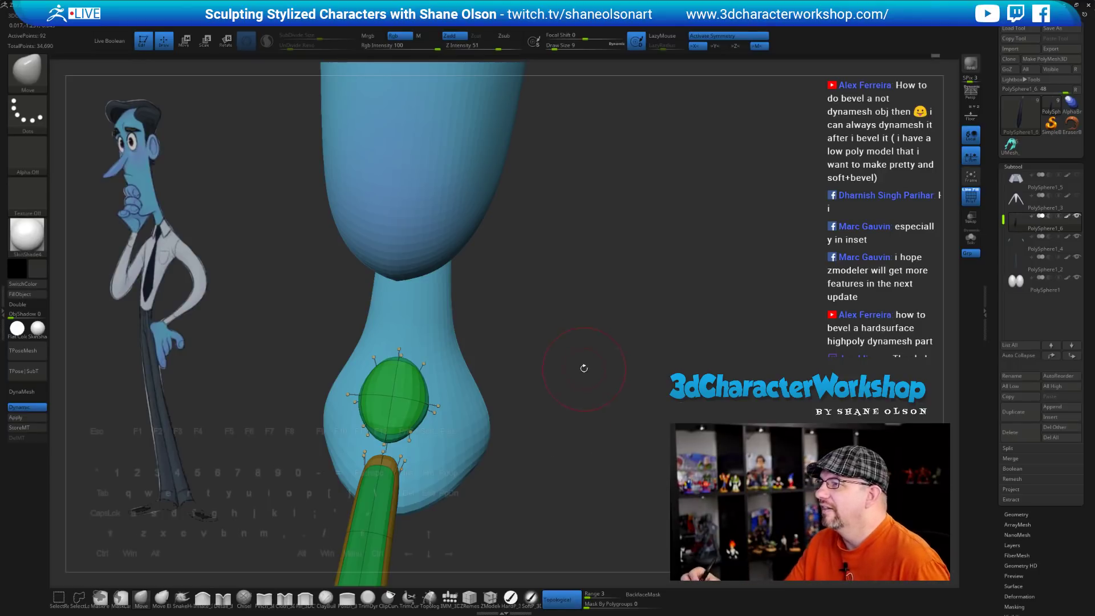
# Set the Move brush draw size to 4 and turn off dynamic subdivision on the tie and knot
pyautogui.moveTo(584, 369); pyautogui.dragTo(579, 352)
pyautogui.press('s')
pyautogui.moveTo(594, 303); pyautogui.dragTo(568, 378)
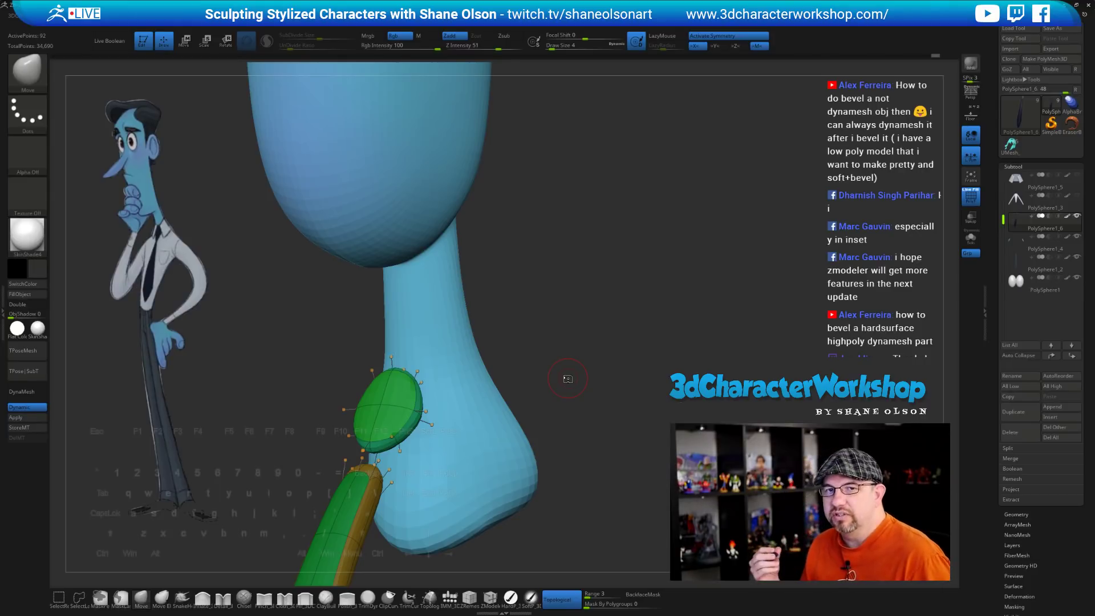
pyautogui.moveTo(580, 419); pyautogui.dragTo(587, 324)
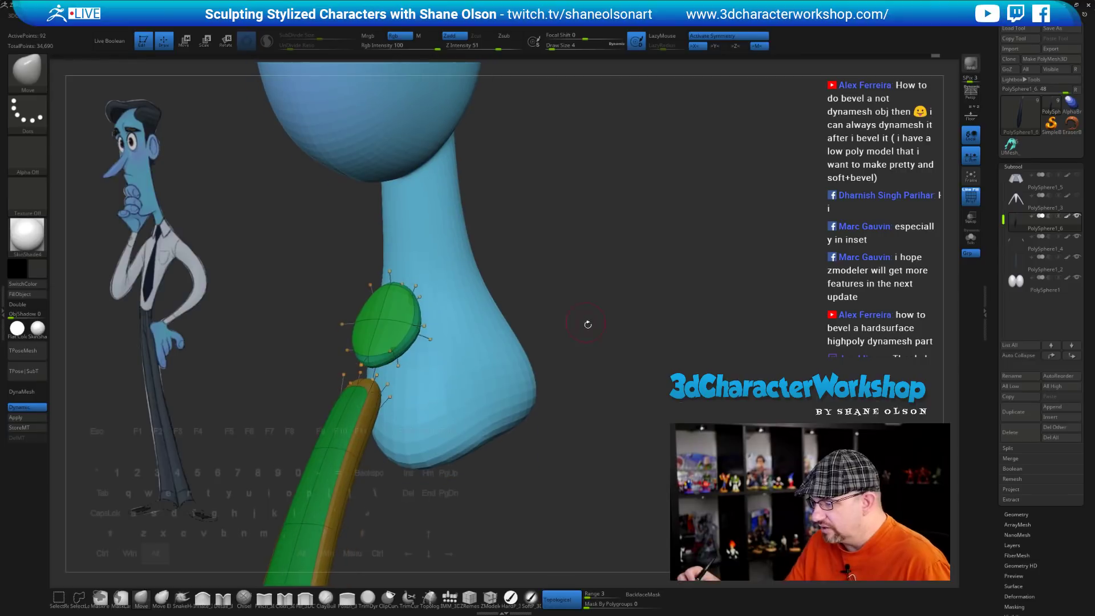
pyautogui.moveTo(585, 411); pyautogui.dragTo(576, 477)
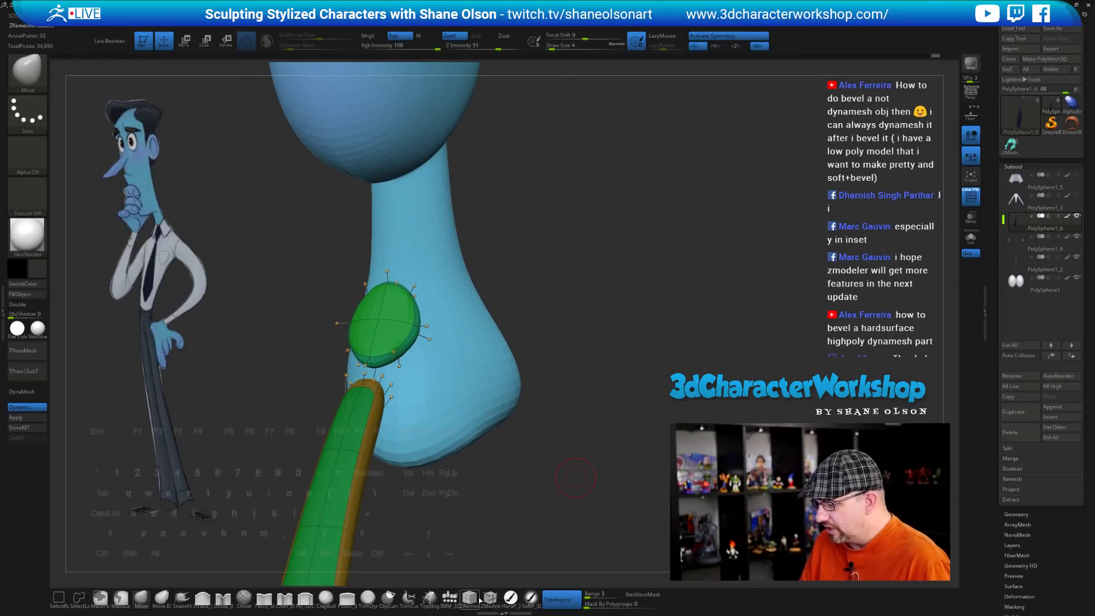
pyautogui.moveTo(526, 447); pyautogui.dragTo(547, 482)
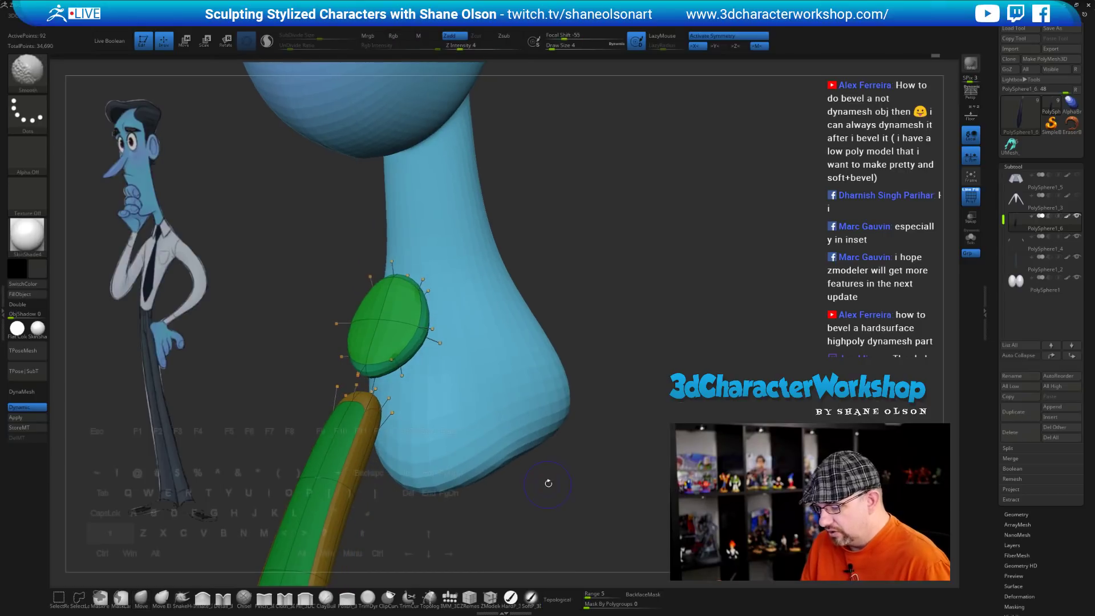
pyautogui.hotkey('shift', 'd')
pyautogui.keyDown('alt'); pyautogui.moveTo(626, 274); pyautogui.dragTo(631, 294); pyautogui.keyUp('alt')
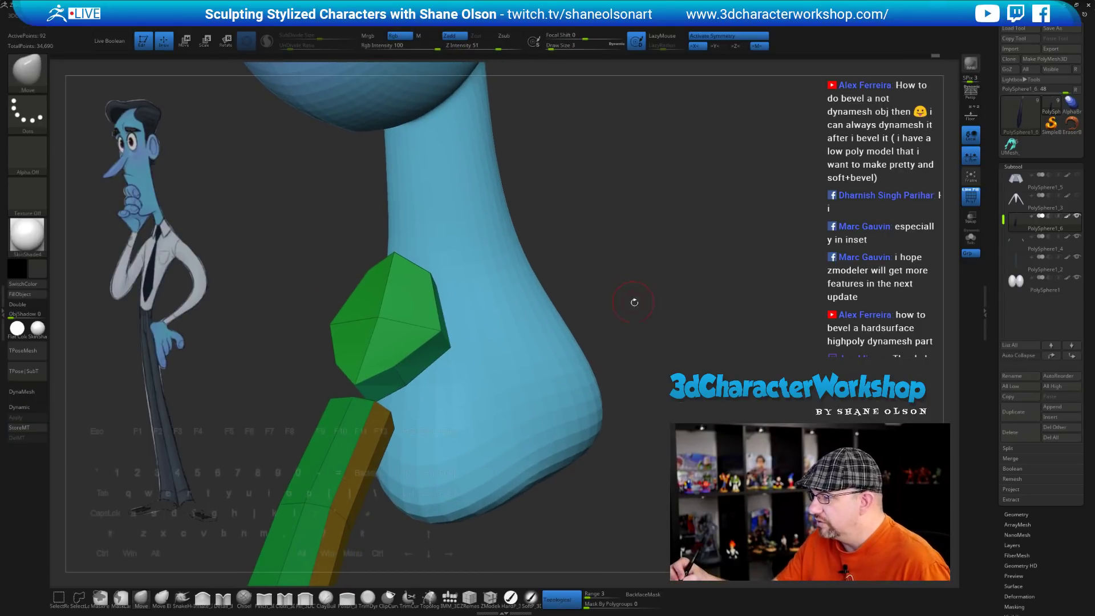
# Switch from the Move brush to the ZModeler brush and set its edge action to Bevel on the tie knot
pyautogui.keyDown('alt'); pyautogui.moveTo(639, 361); pyautogui.dragTo(623, 307); pyautogui.keyUp('alt')
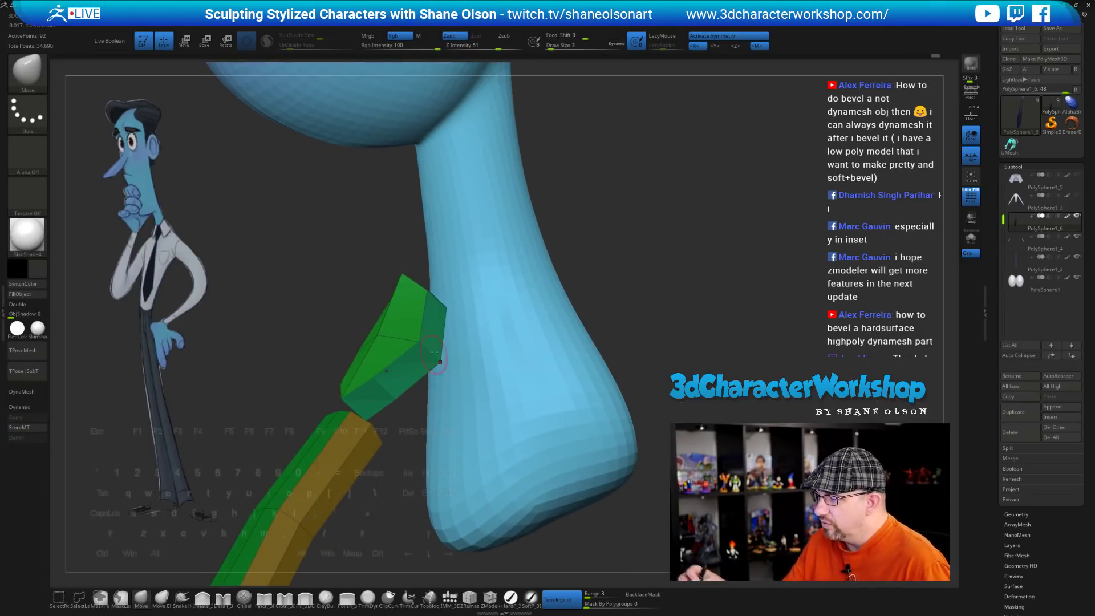
pyautogui.moveTo(452, 297); pyautogui.dragTo(452, 332)
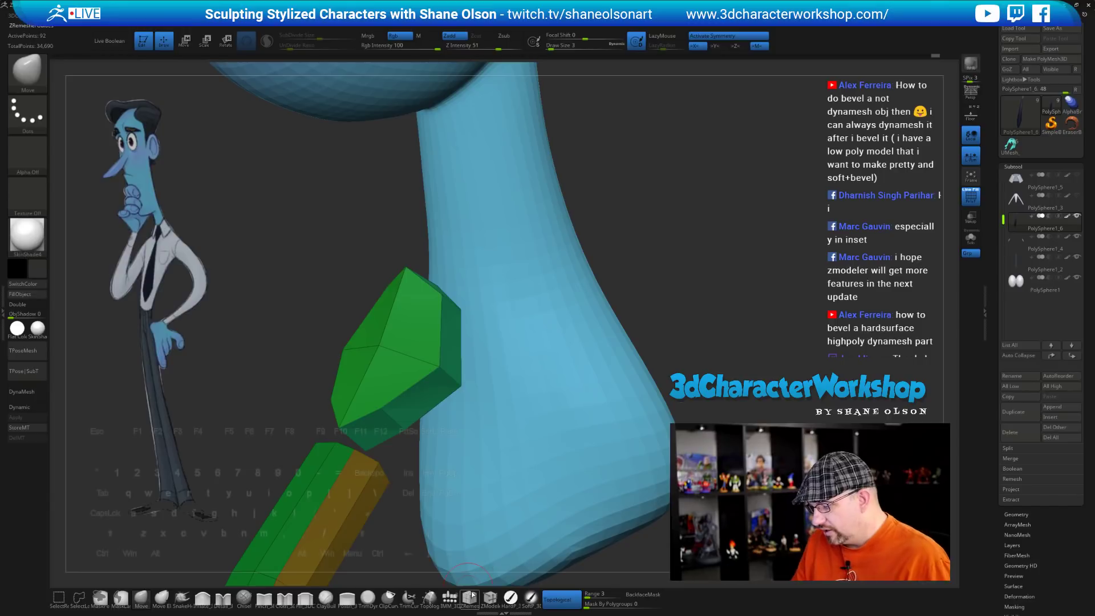
pyautogui.click(469, 598)
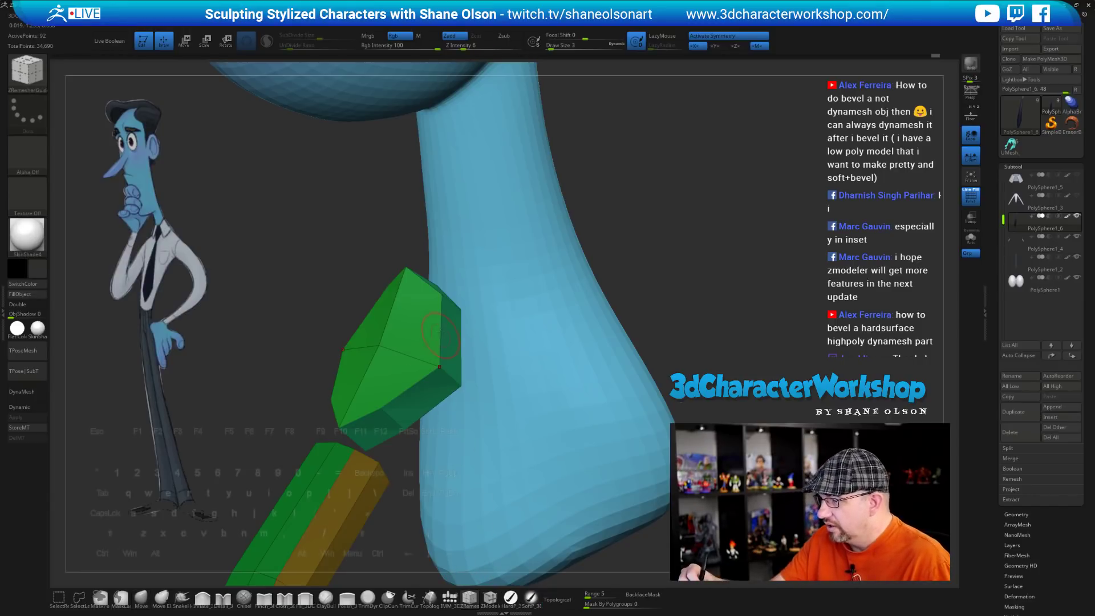
pyautogui.click(490, 598)
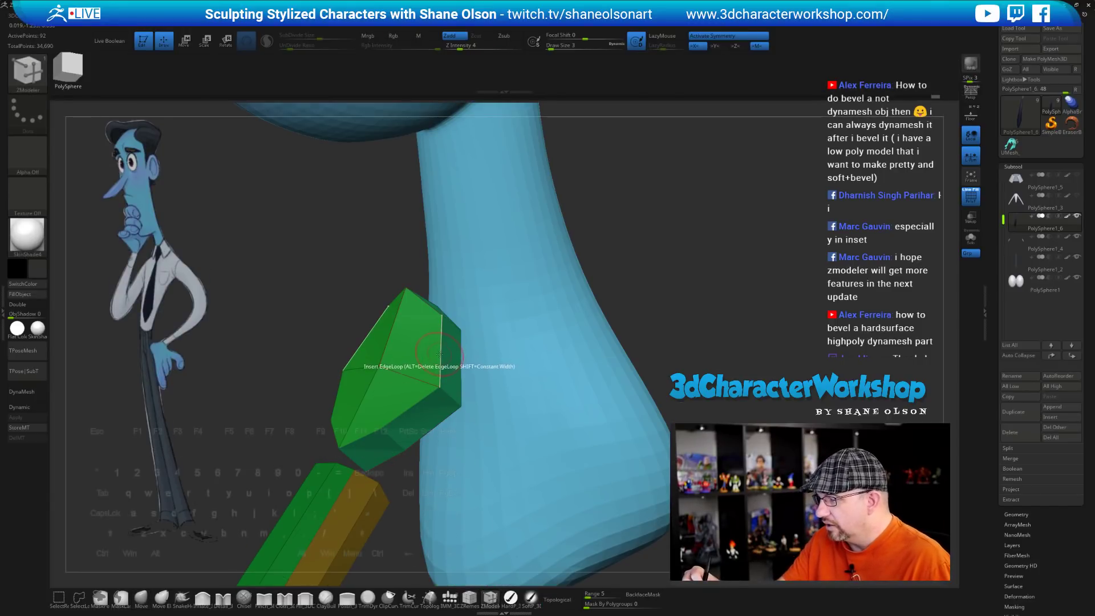
pyautogui.press('space')
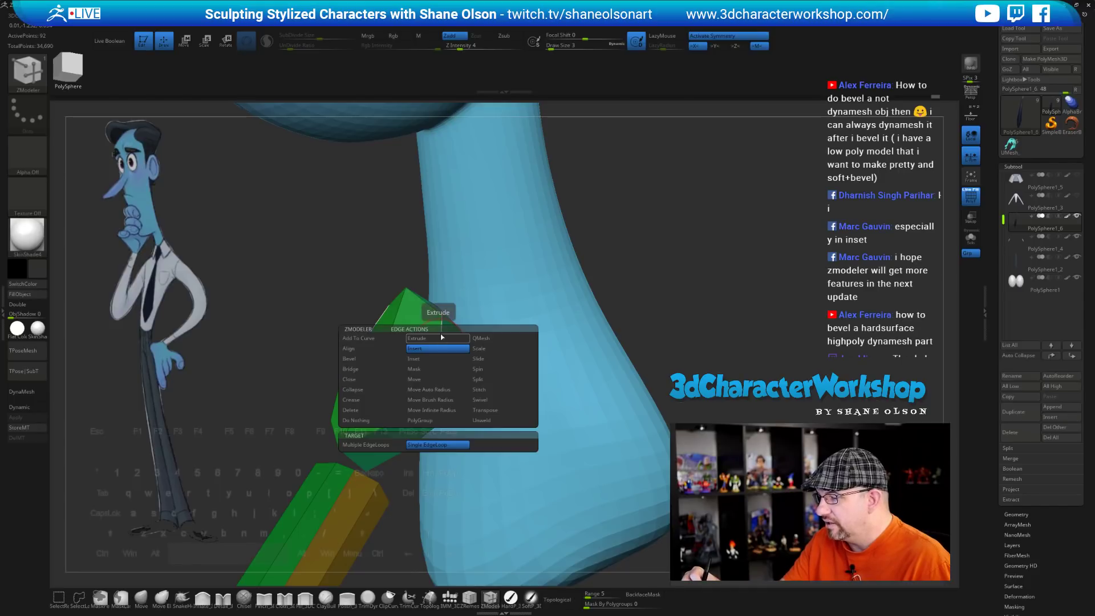
pyautogui.click(354, 360)
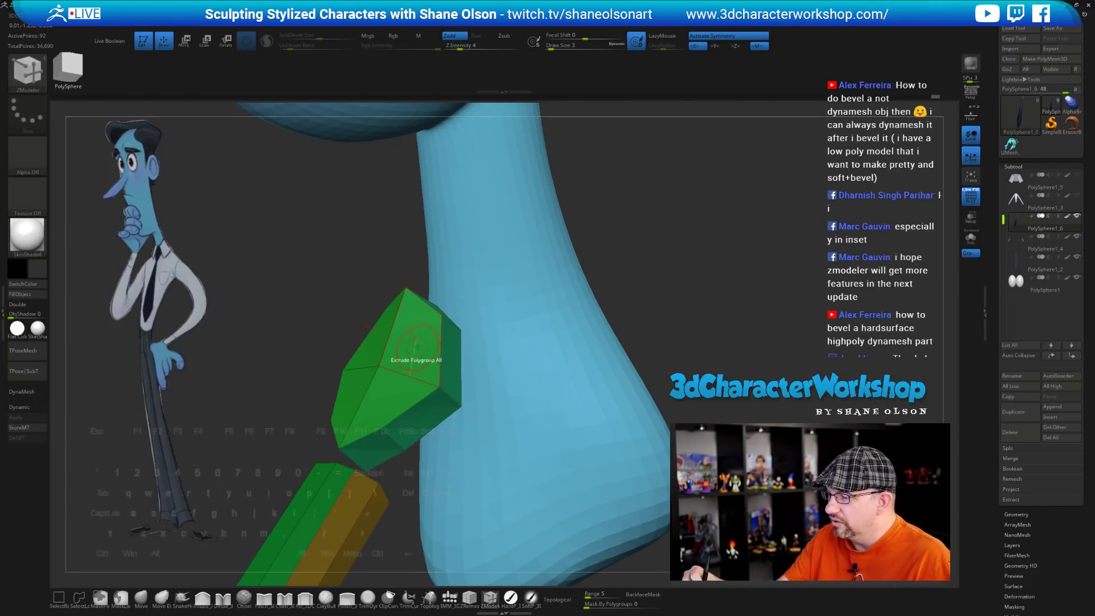
# Try to bevel the knot's front edge with the ZModeler edge action Bevel, targeting EdgeLoop Partial, and check it with dynamic subdivision
pyautogui.moveTo(455, 409)
pyautogui.mouseDown(button='right')
pyautogui.moveTo(457, 395)
pyautogui.moveTo(445, 399)
pyautogui.mouseUp(button='right')
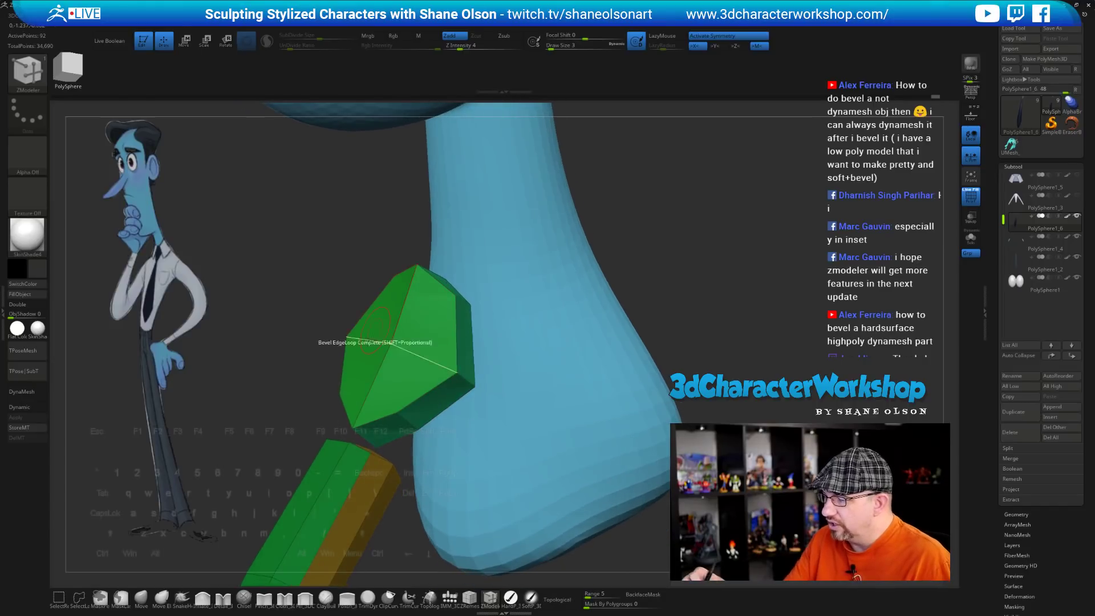
pyautogui.moveTo(465, 364)
pyautogui.mouseDown(button='right')
pyautogui.moveTo(458, 335)
pyautogui.moveTo(466, 360)
pyautogui.mouseUp(button='right')
pyautogui.press('space')
pyautogui.press('space')
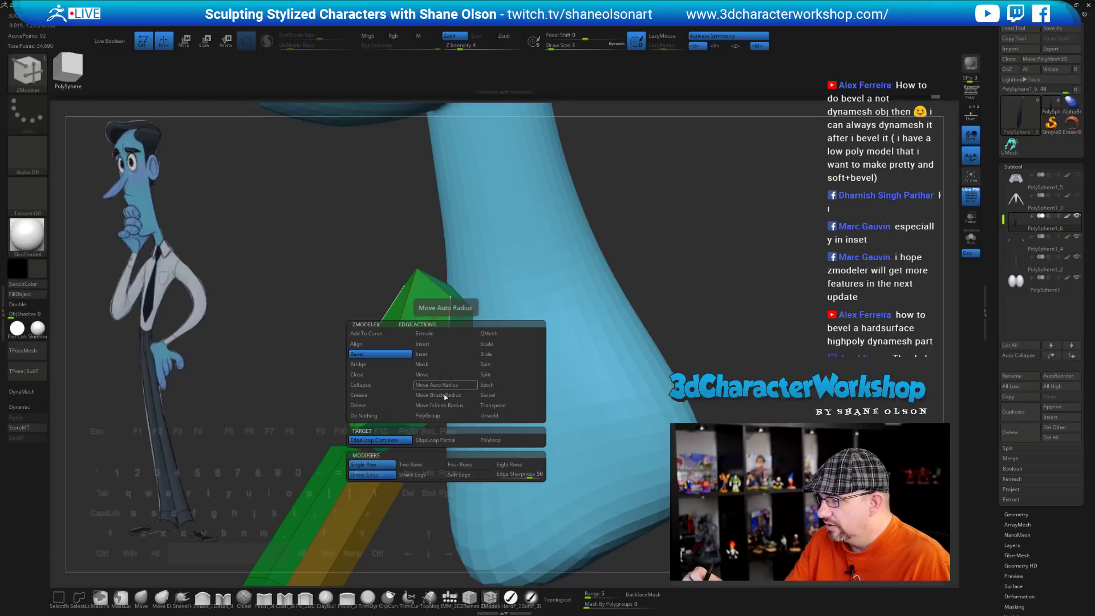
pyautogui.click(379, 354)
pyautogui.click(435, 441)
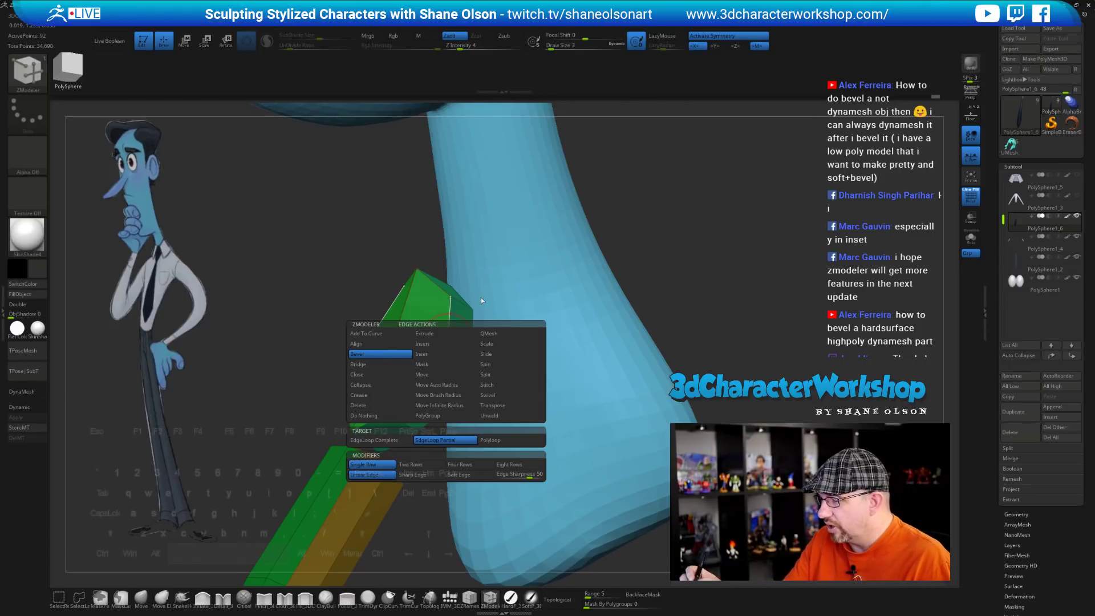
pyautogui.moveTo(448, 340); pyautogui.dragTo(453, 344)
pyautogui.hotkey('ctrl', 'z')
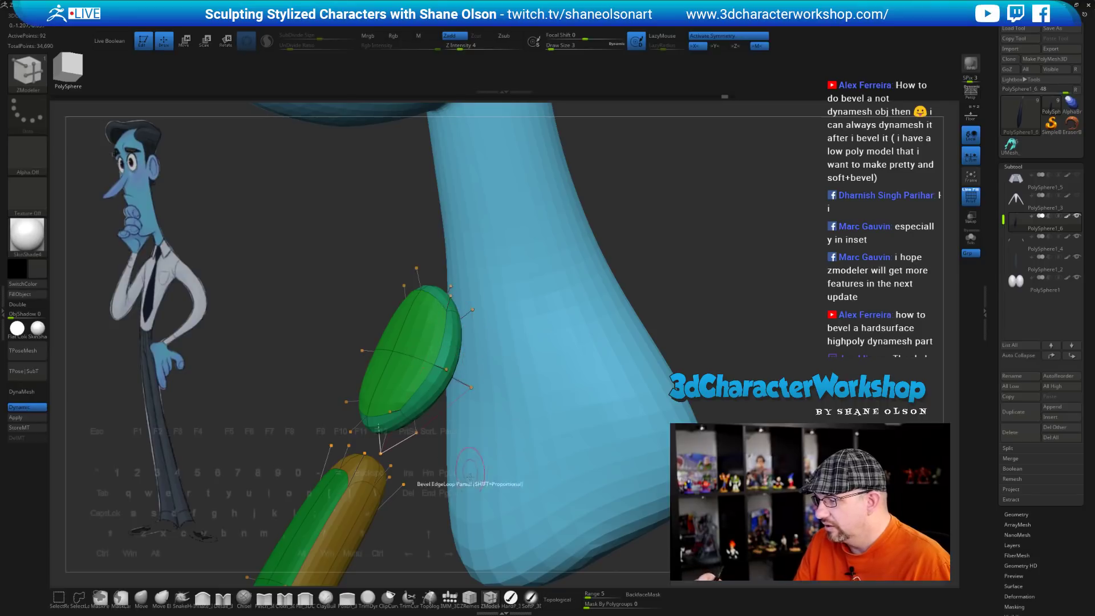
pyautogui.hotkey('shift', 'd')
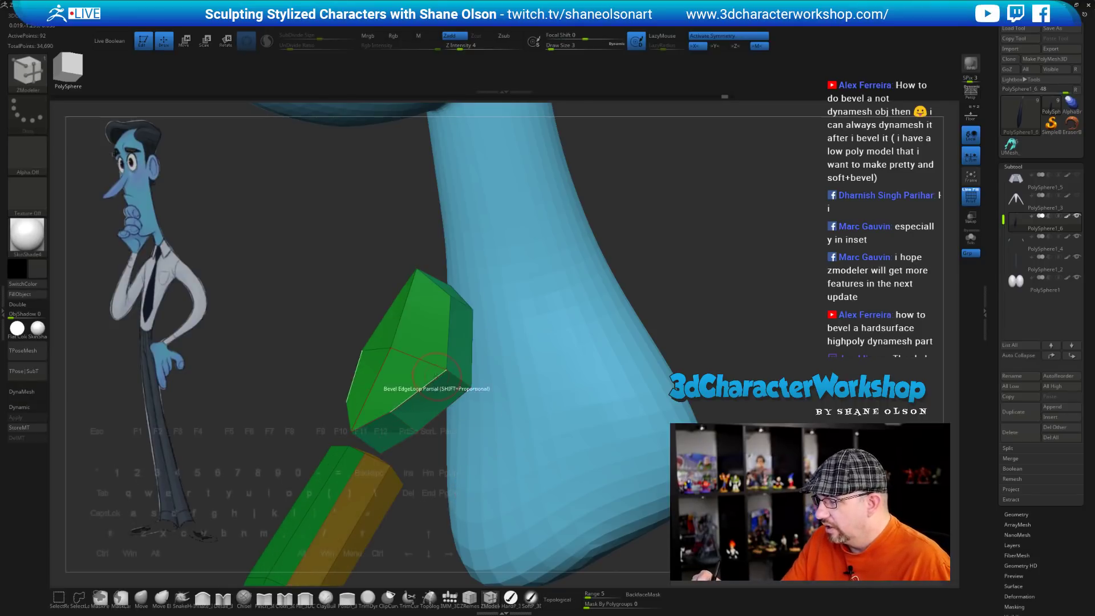
# Try to bevel the border of the knot's front faces with the ZModeler polygon action Bevel, targeting Polygroup Border
pyautogui.moveTo(469, 347); pyautogui.dragTo(499, 348, button='right')
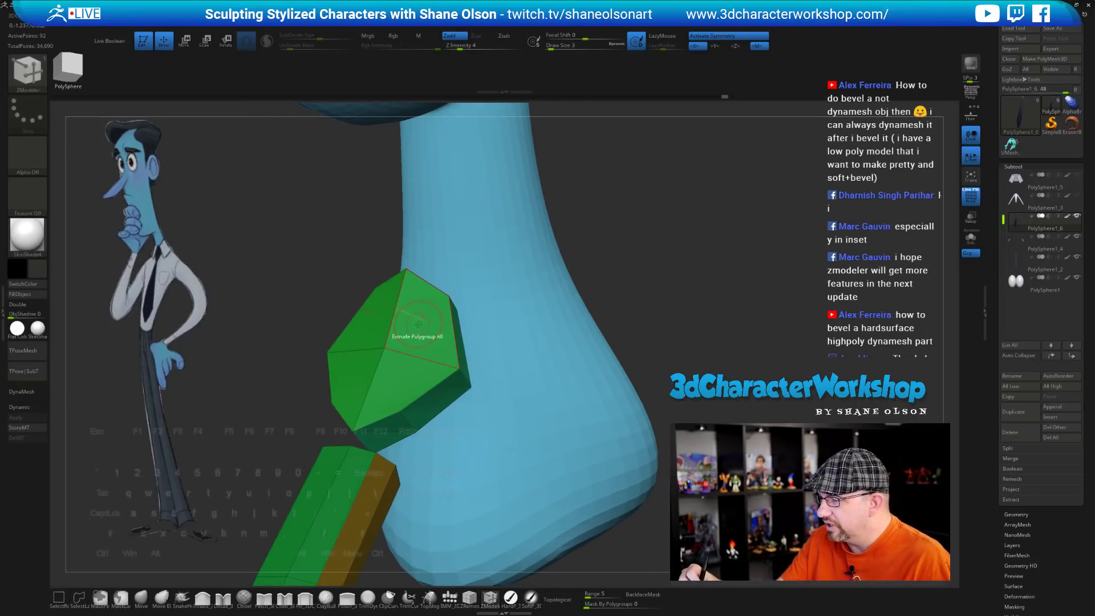
pyautogui.press('space')
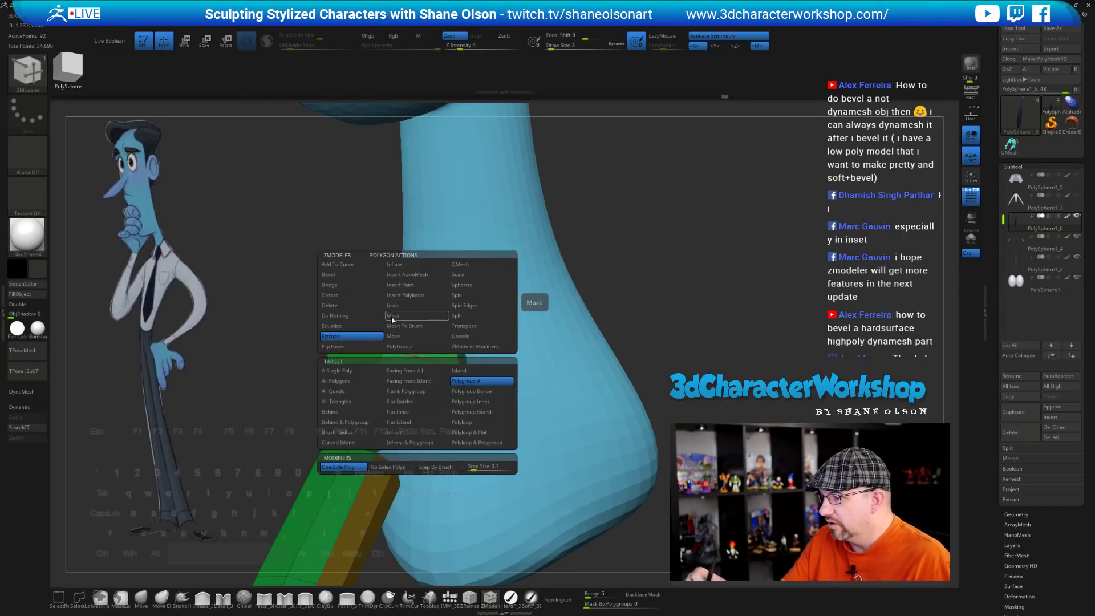
pyautogui.click(409, 346)
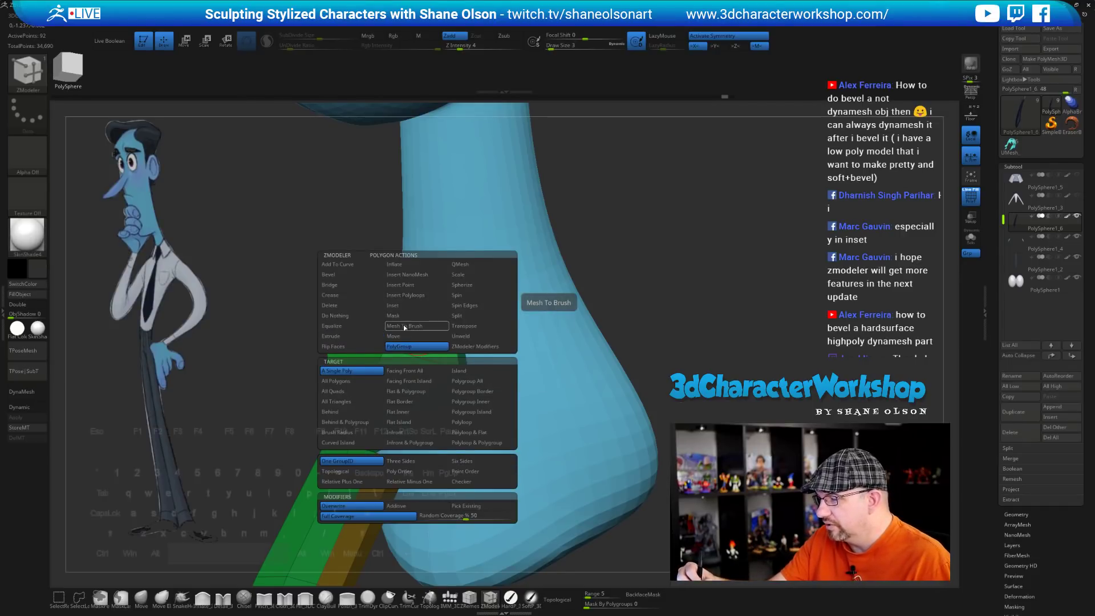
pyautogui.click(368, 276)
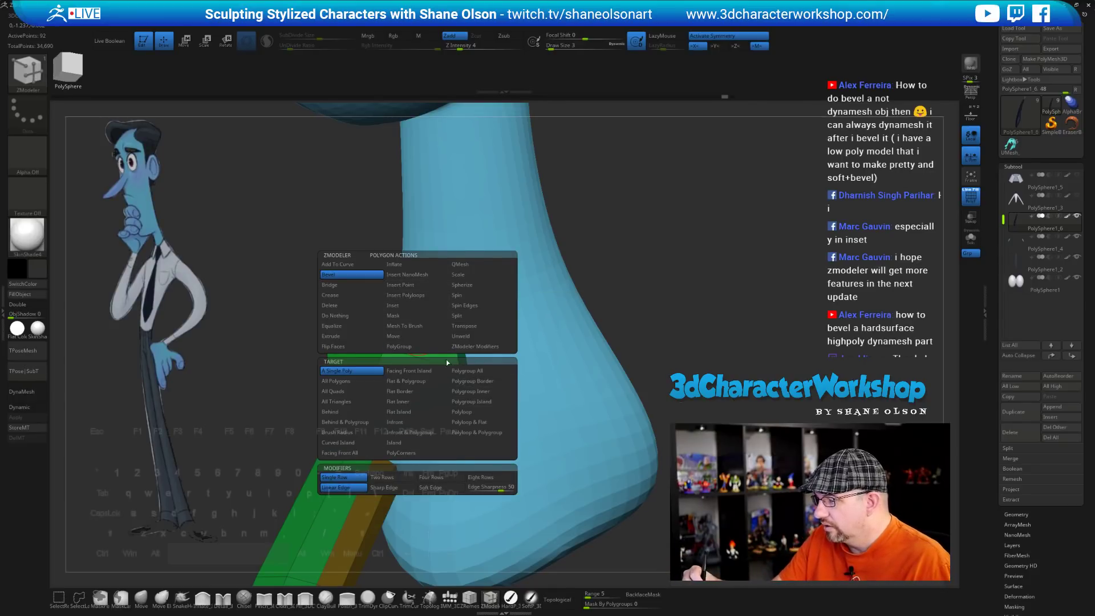
pyautogui.click(478, 380)
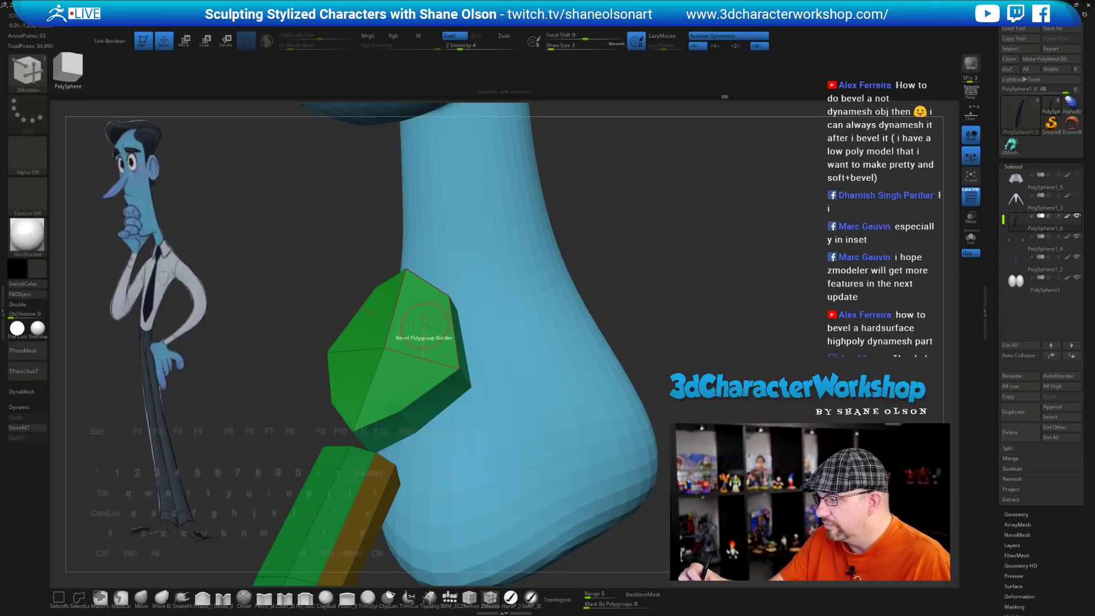
pyautogui.moveTo(424, 327); pyautogui.dragTo(422, 329)
pyautogui.hotkey('ctrl', 'z')
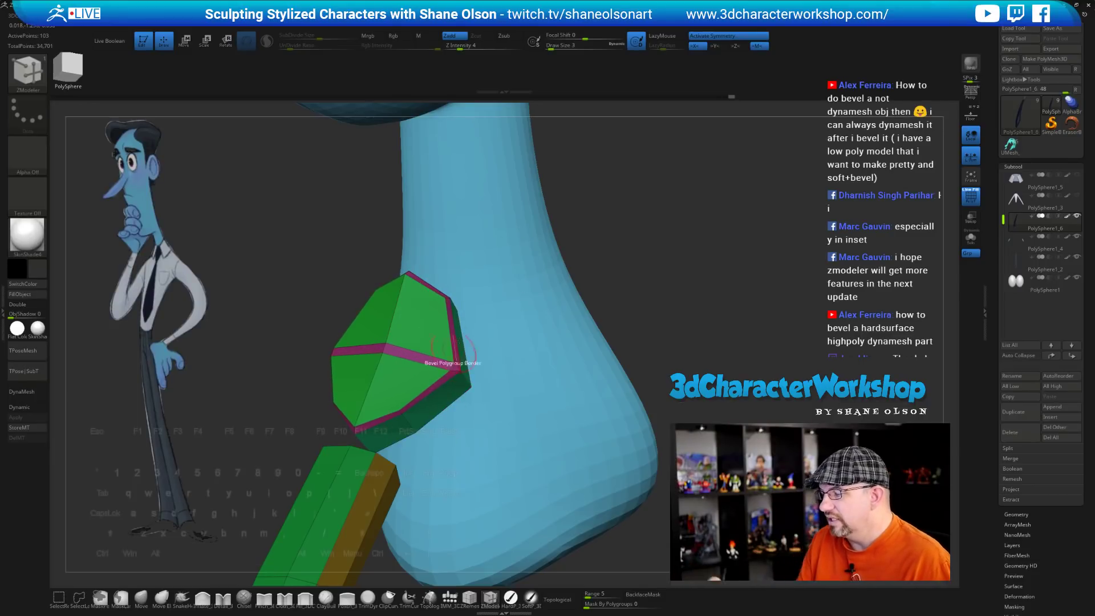
pyautogui.press('d')
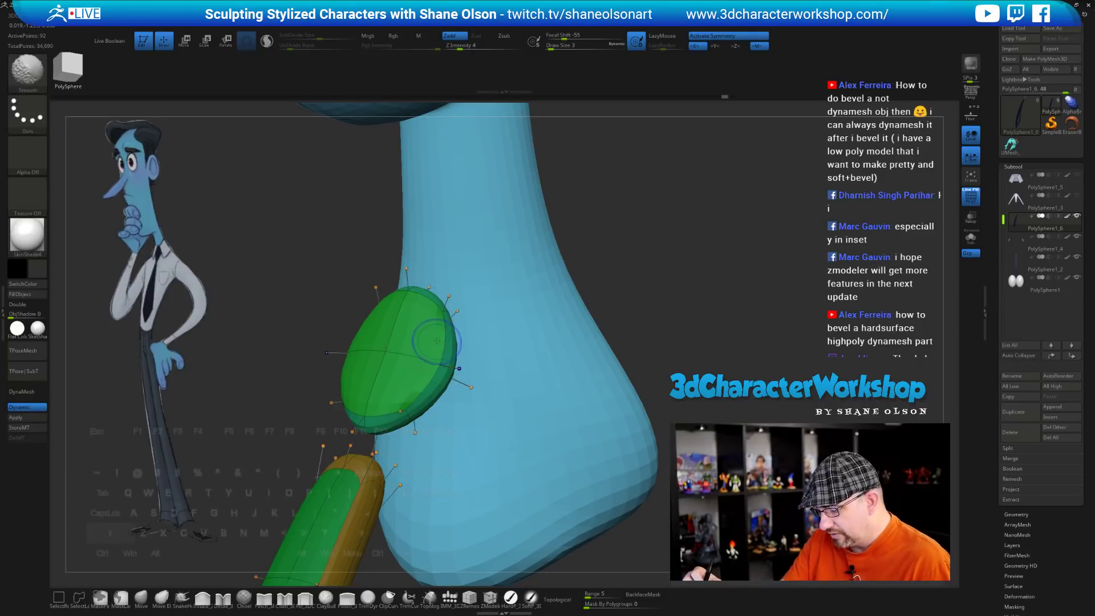
pyautogui.hotkey('shift', 'd')
# Try to inset an upper front face of the knot with A Single Poly, Border Only and Inset Region
pyautogui.press('space')
pyautogui.click(415, 305)
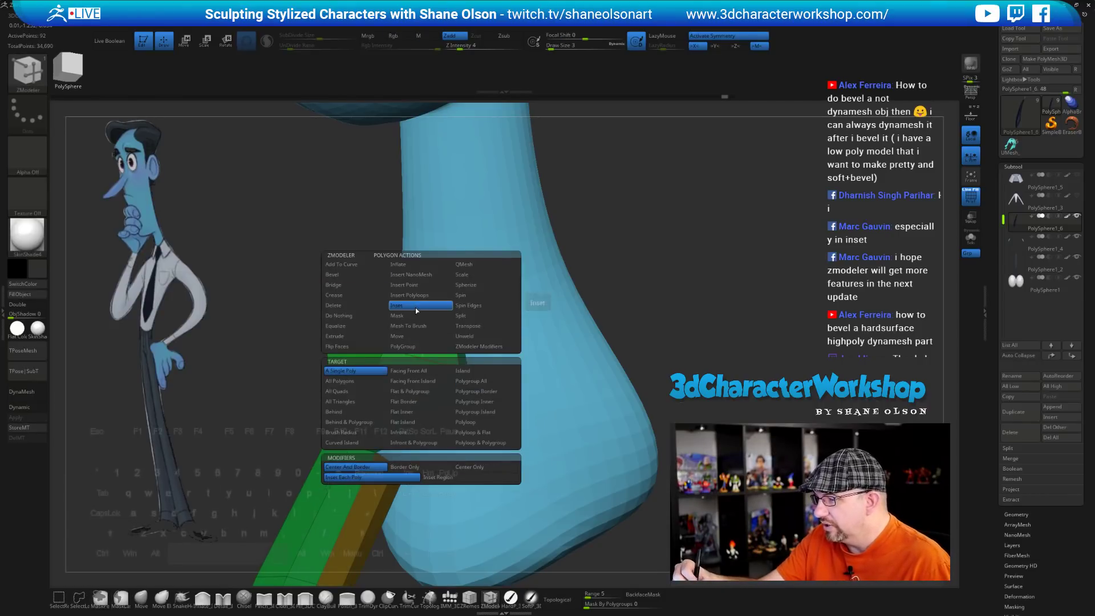
pyautogui.click(443, 469)
pyautogui.click(450, 477)
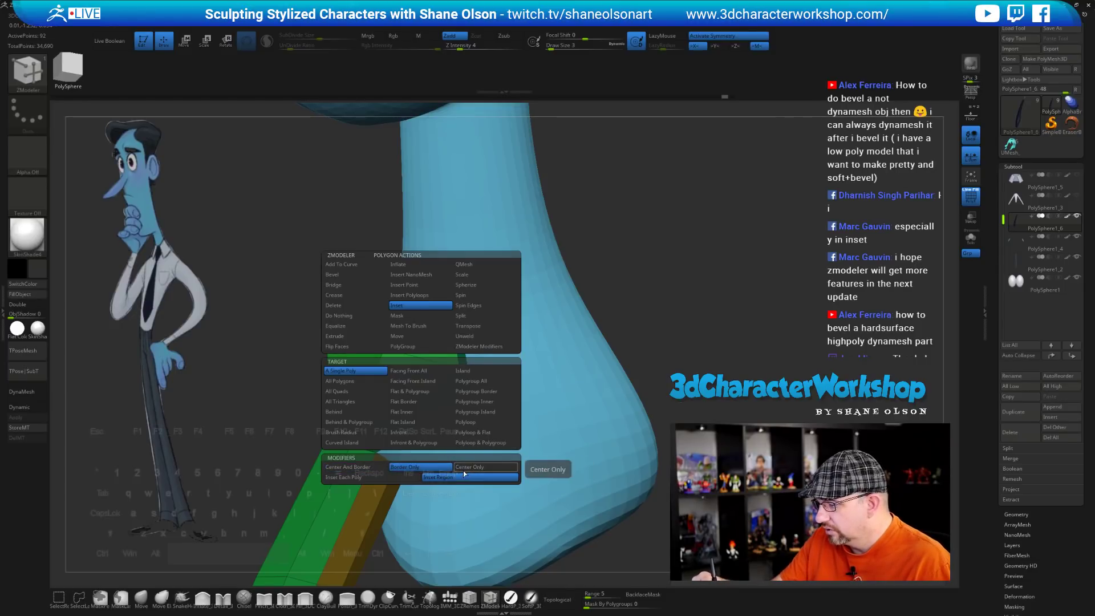
pyautogui.moveTo(419, 327); pyautogui.dragTo(420, 320)
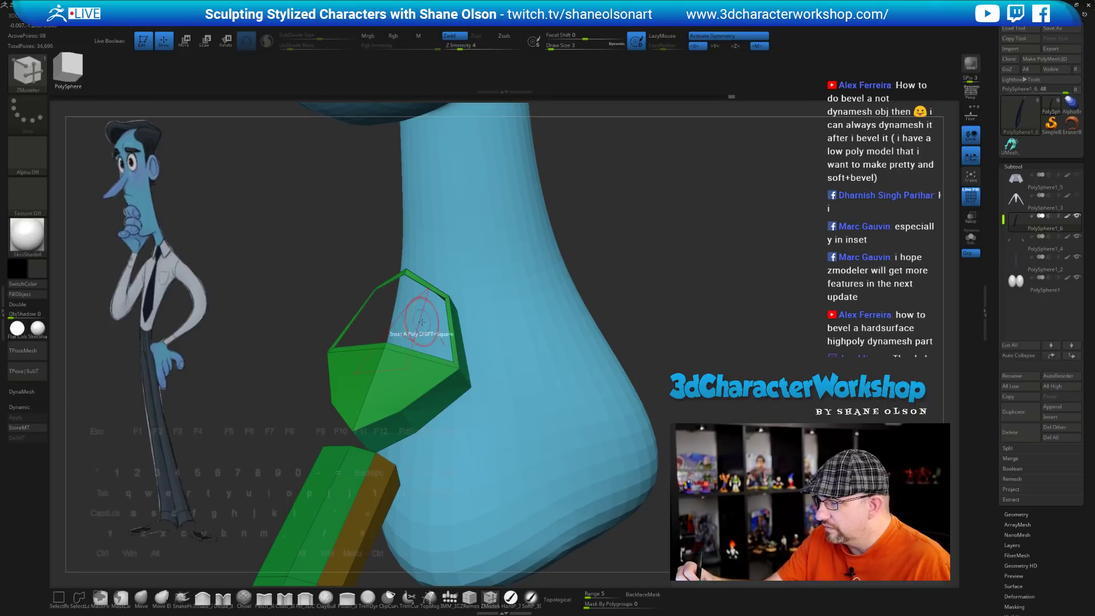
pyautogui.press('d')
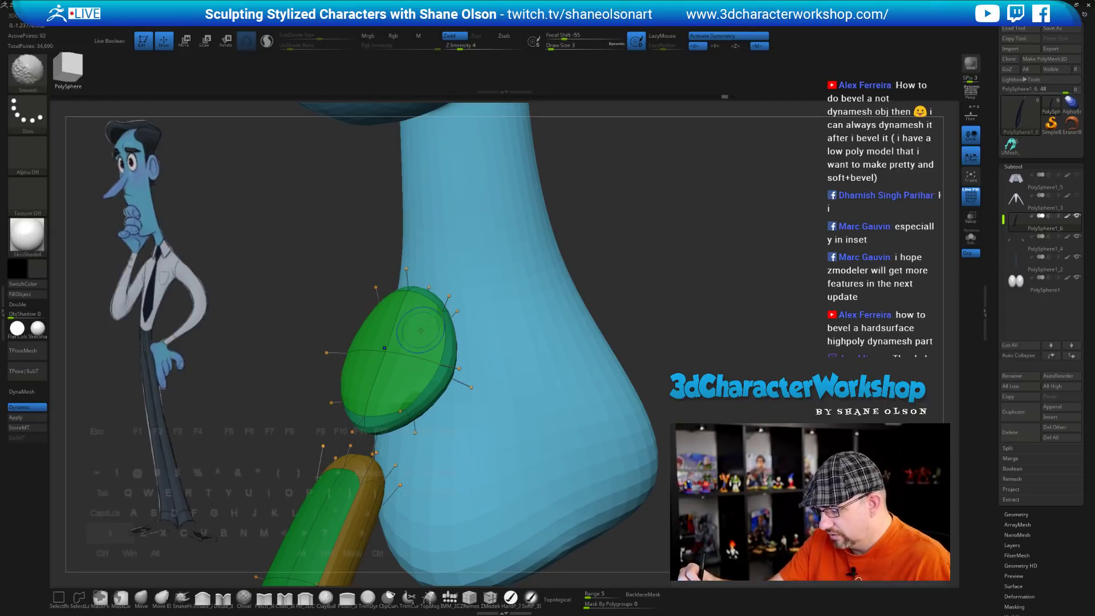
pyautogui.hotkey('shift', 'd')
# Try to inset the knot's upper front faces as single polys with the Center And Border modifier, and undo the inset
pyautogui.press('space')
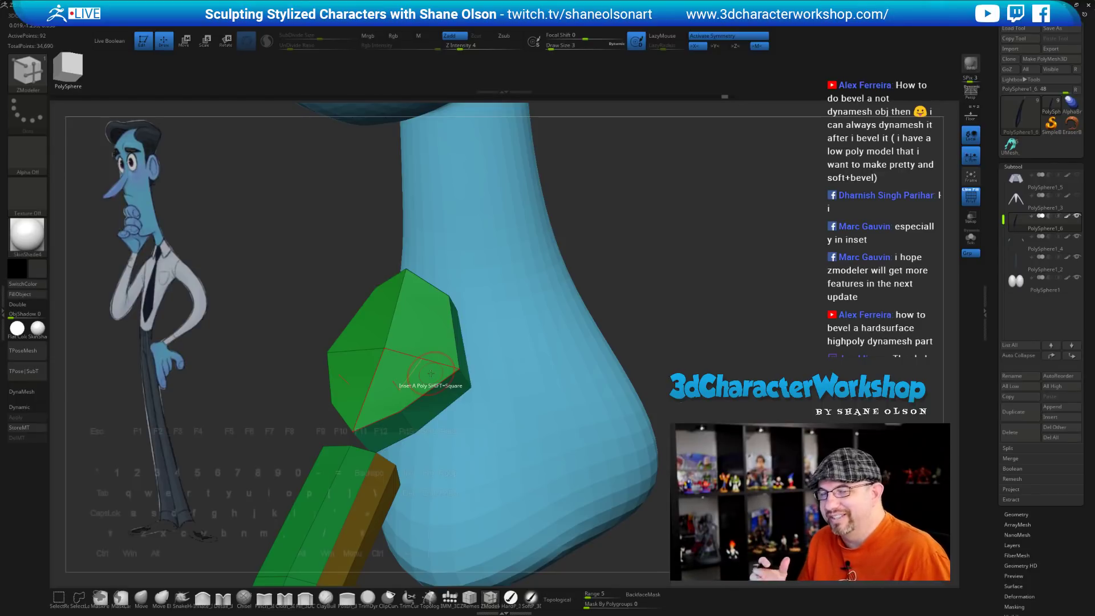
pyautogui.press('space')
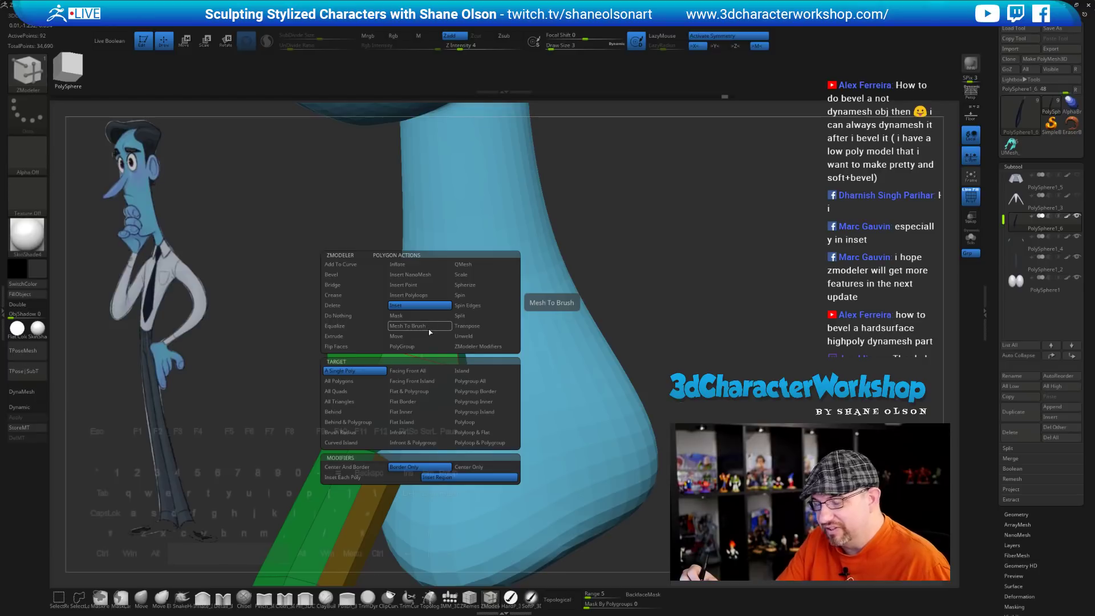
pyautogui.click(461, 469)
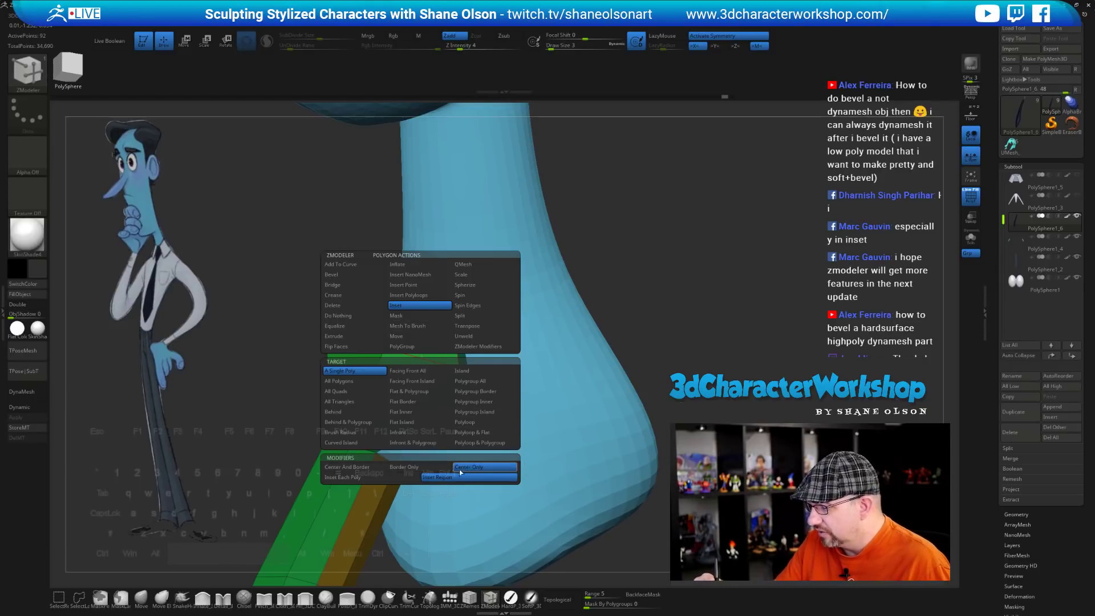
pyautogui.click(349, 467)
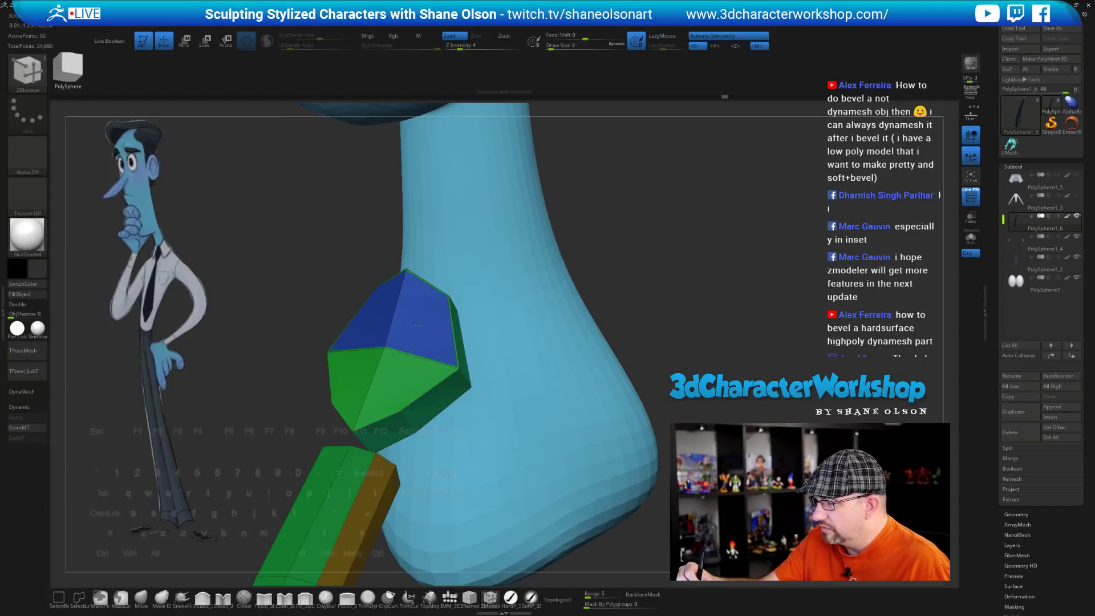
pyautogui.moveTo(418, 325); pyautogui.dragTo(424, 332)
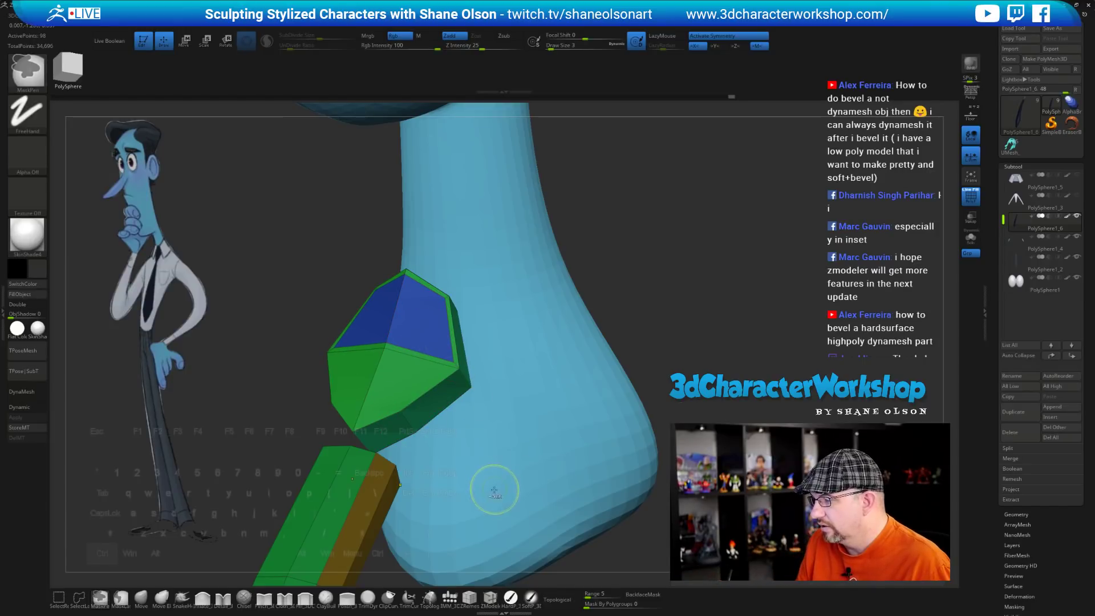
pyautogui.hotkey('ctrl', 'z')
# Try to inset all front faces of the knot as one region with the polygon action Inset, targeting Polygroup All
pyautogui.press('space')
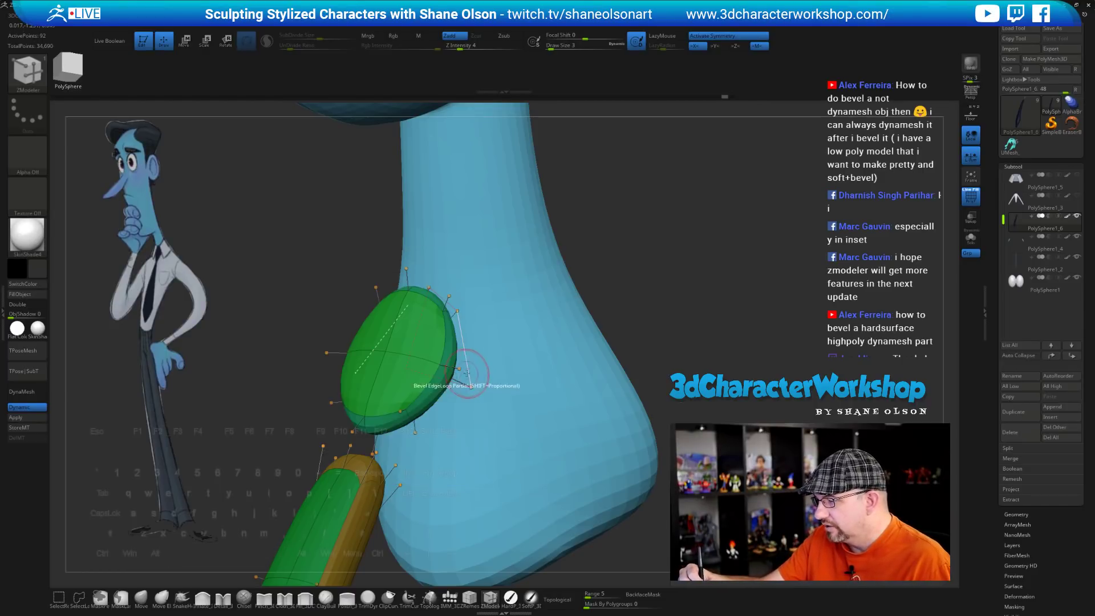
pyautogui.press('space')
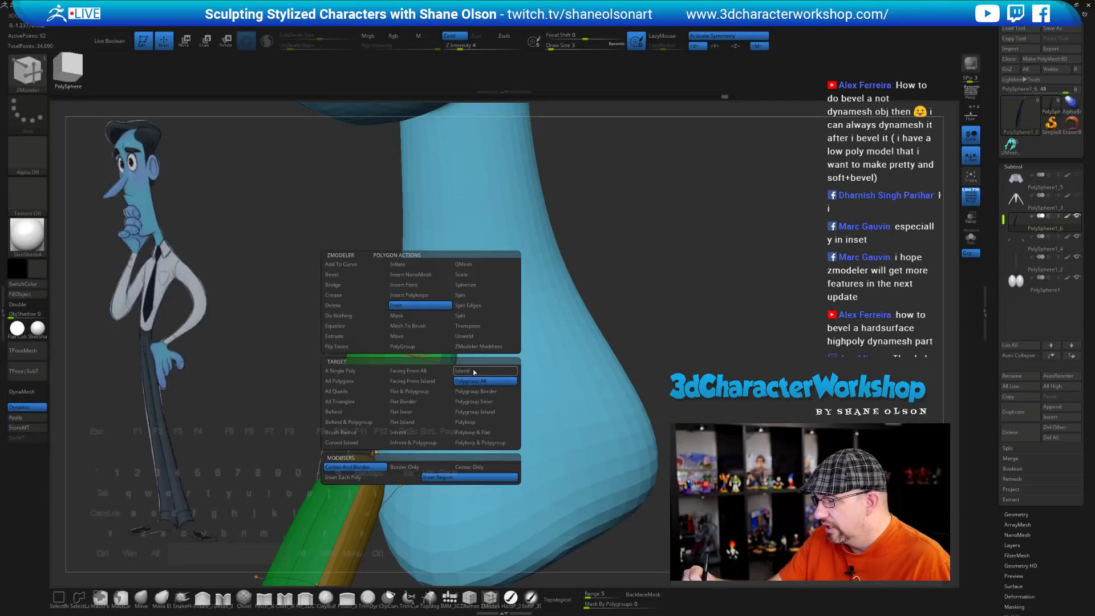
pyautogui.click(477, 392)
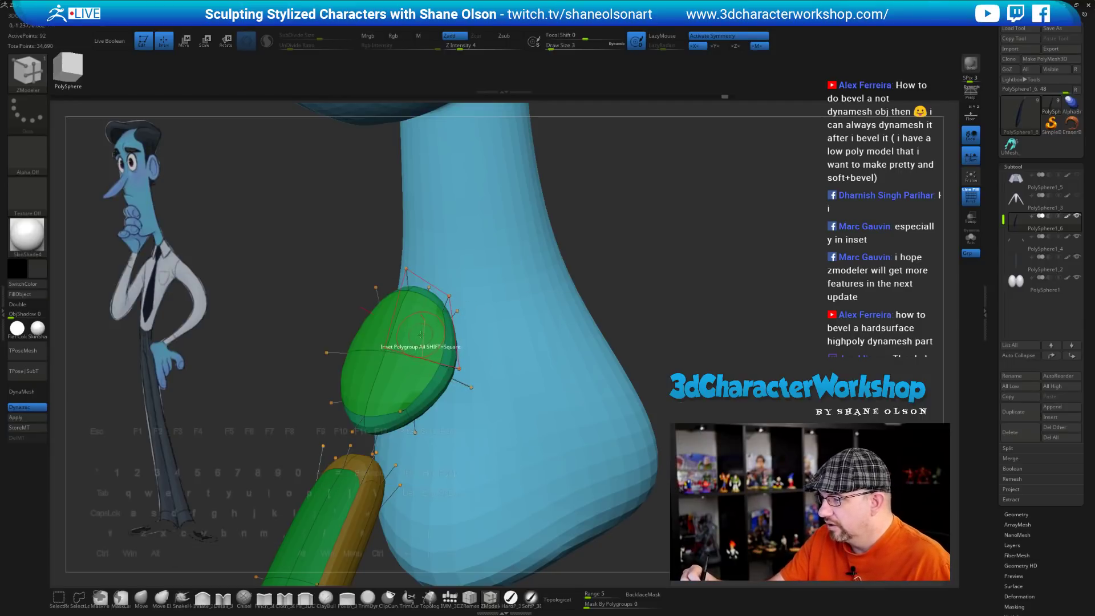
pyautogui.hotkey('shift', 'd')
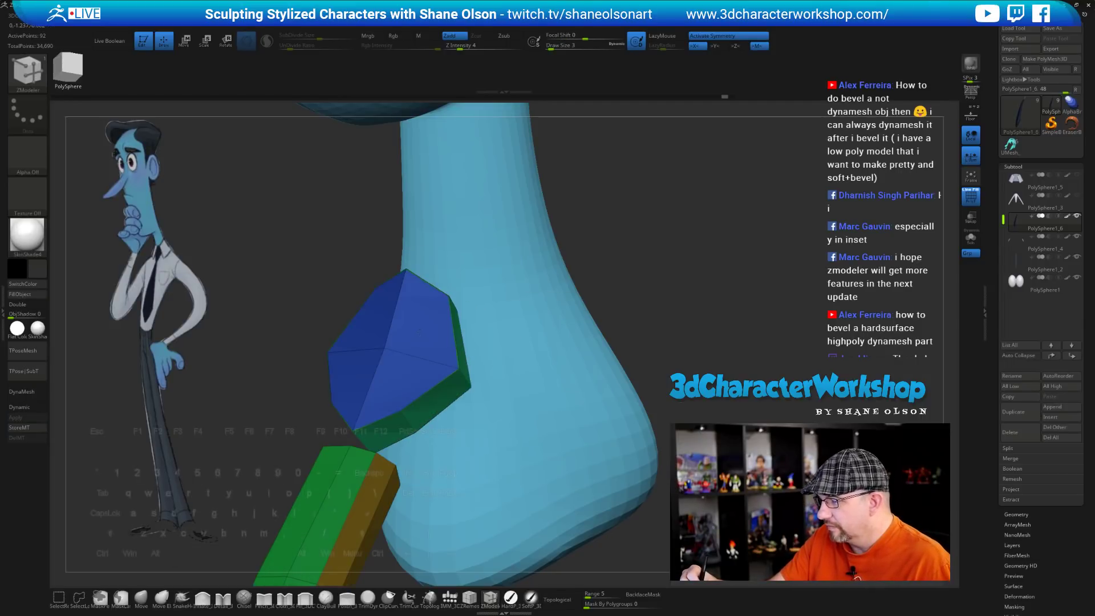
pyautogui.moveTo(421, 339); pyautogui.dragTo(414, 336)
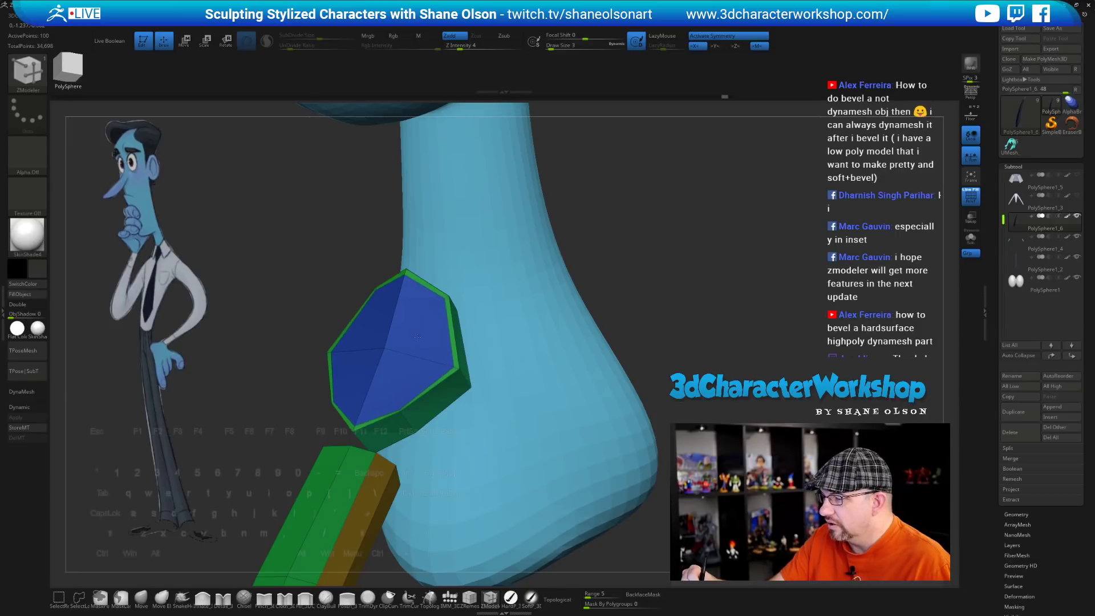
# Preview the knot with dynamic subdivision from several angles, and turn the smoothing off again
pyautogui.moveTo(500, 434); pyautogui.dragTo(454, 434)
pyautogui.press('d')
pyautogui.moveTo(505, 464); pyautogui.dragTo(481, 455)
pyautogui.moveTo(417, 464); pyautogui.dragTo(636, 343)
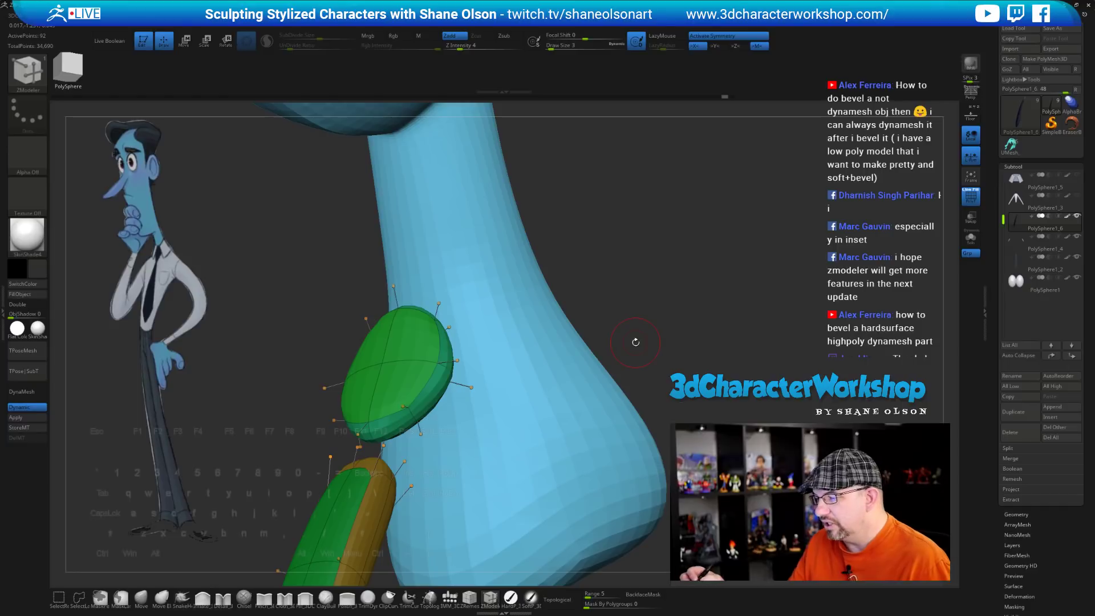
pyautogui.hotkey('shift', 'd')
# Try to insert a single edge loop around the knot's side wall with the ZModeler edge action Insert
pyautogui.moveTo(489, 362); pyautogui.dragTo(492, 412)
pyautogui.press('space')
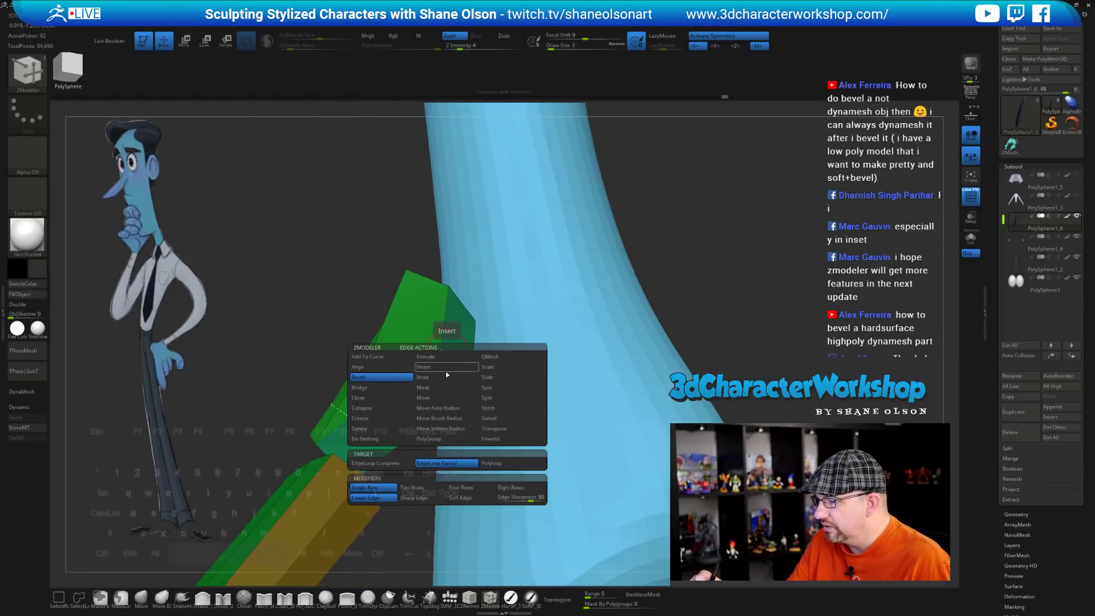
pyautogui.click(447, 371)
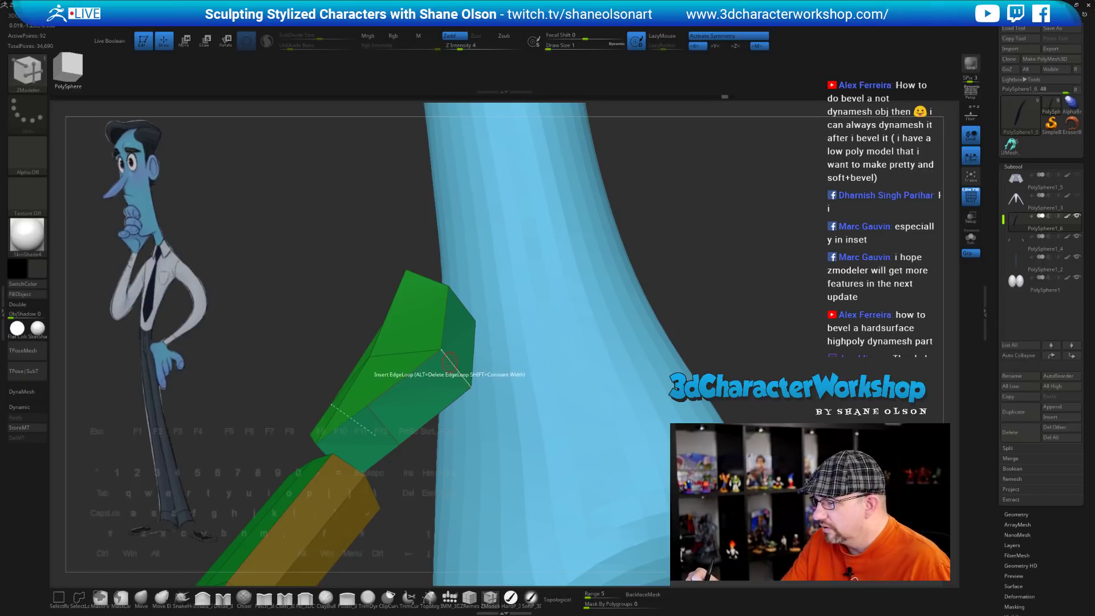
pyautogui.click(449, 361)
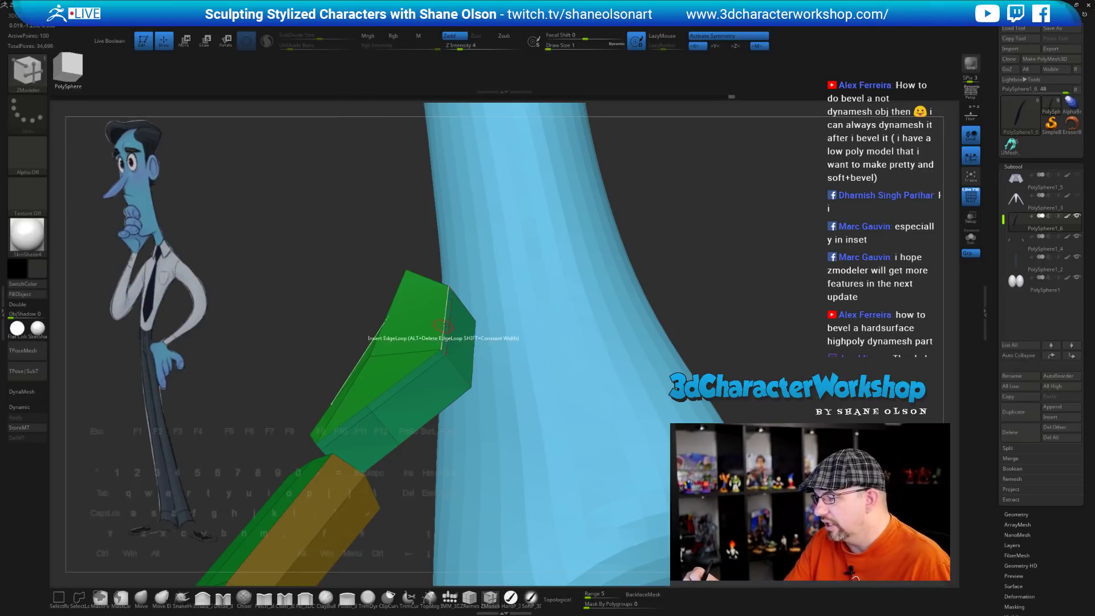
# Try the edge action Slide with EdgeLoop Complete on the knot's front rim, and undo the slide and the inserted loop
pyautogui.moveTo(443, 326)
pyautogui.mouseDown(button='right')
pyautogui.moveTo(393, 337)
pyautogui.moveTo(409, 364)
pyautogui.moveTo(455, 319)
pyautogui.moveTo(438, 322)
pyautogui.mouseUp(button='right')
pyautogui.press('space')
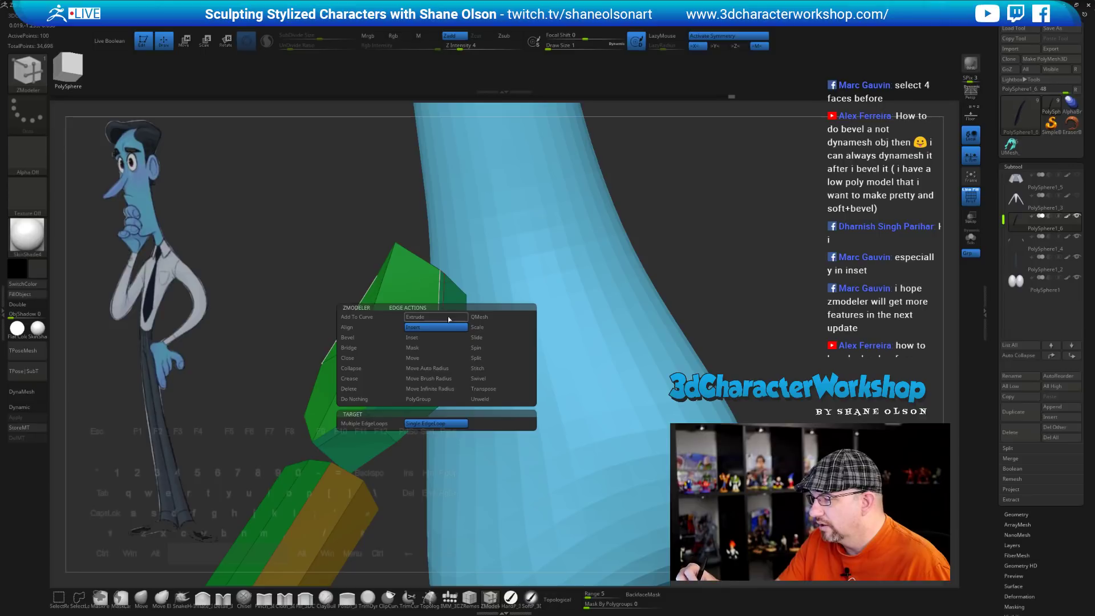
pyautogui.click(476, 357)
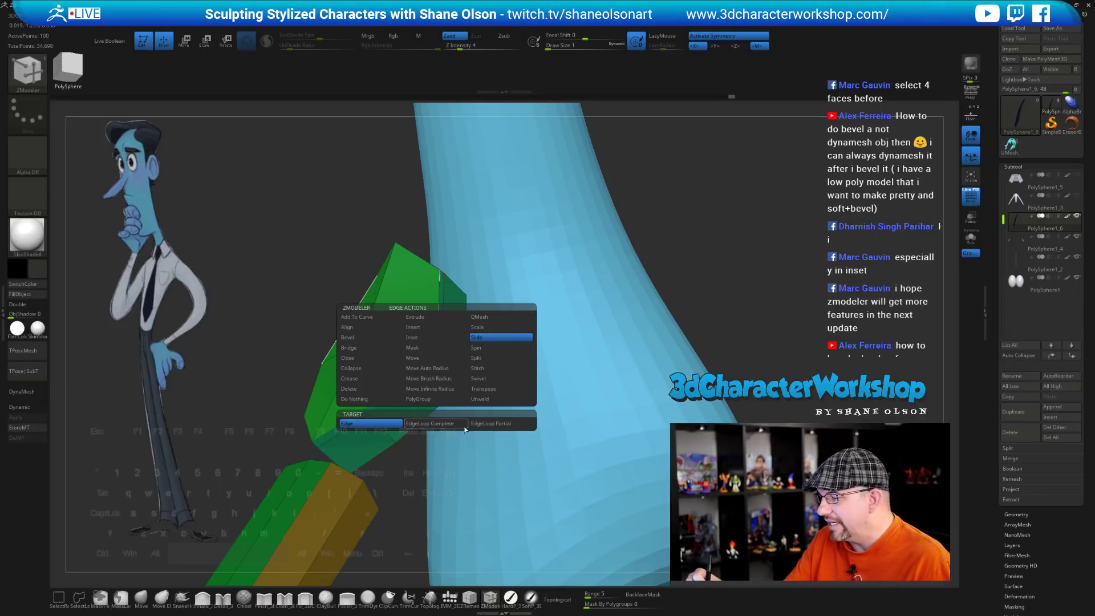
pyautogui.click(436, 304)
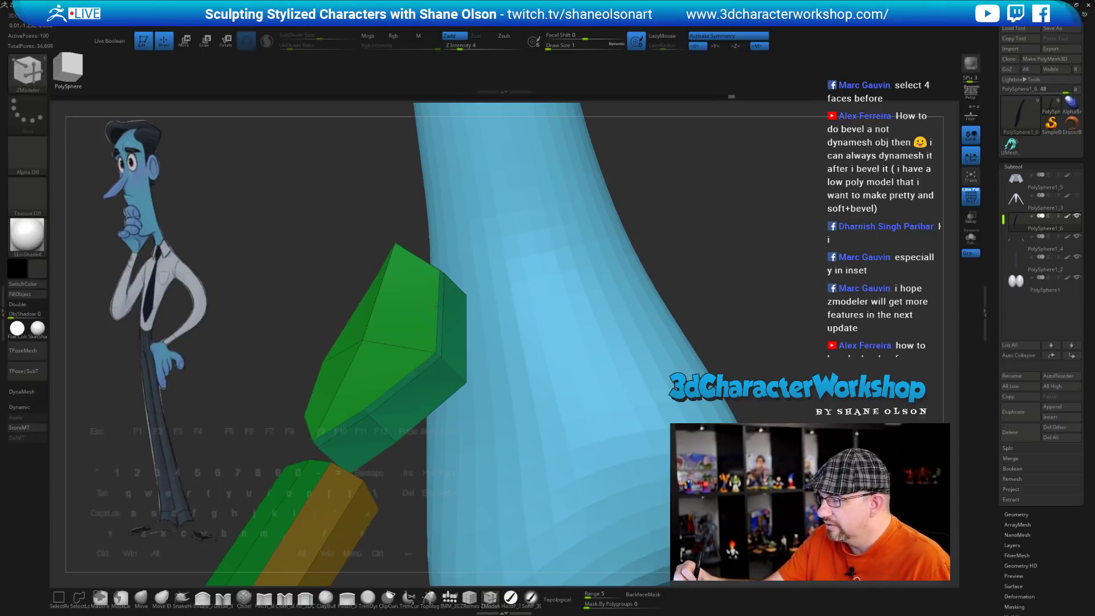
pyautogui.moveTo(430, 307); pyautogui.dragTo(427, 308)
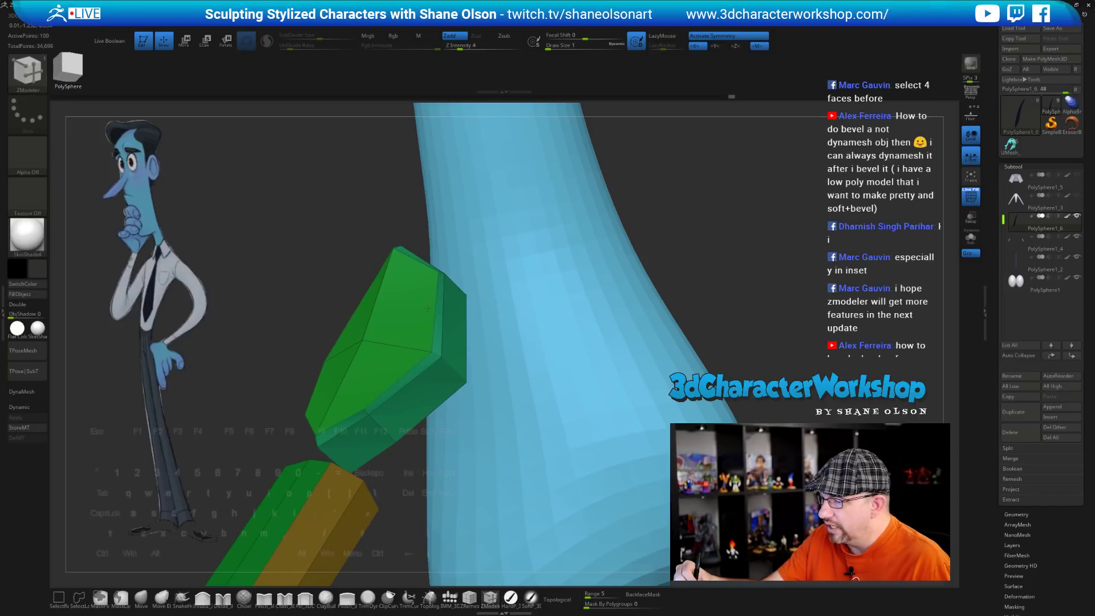
pyautogui.moveTo(455, 340)
pyautogui.mouseDown(button='right')
pyautogui.moveTo(459, 354)
pyautogui.moveTo(440, 338)
pyautogui.moveTo(453, 349)
pyautogui.moveTo(453, 414)
pyautogui.moveTo(470, 348)
pyautogui.mouseUp(button='right')
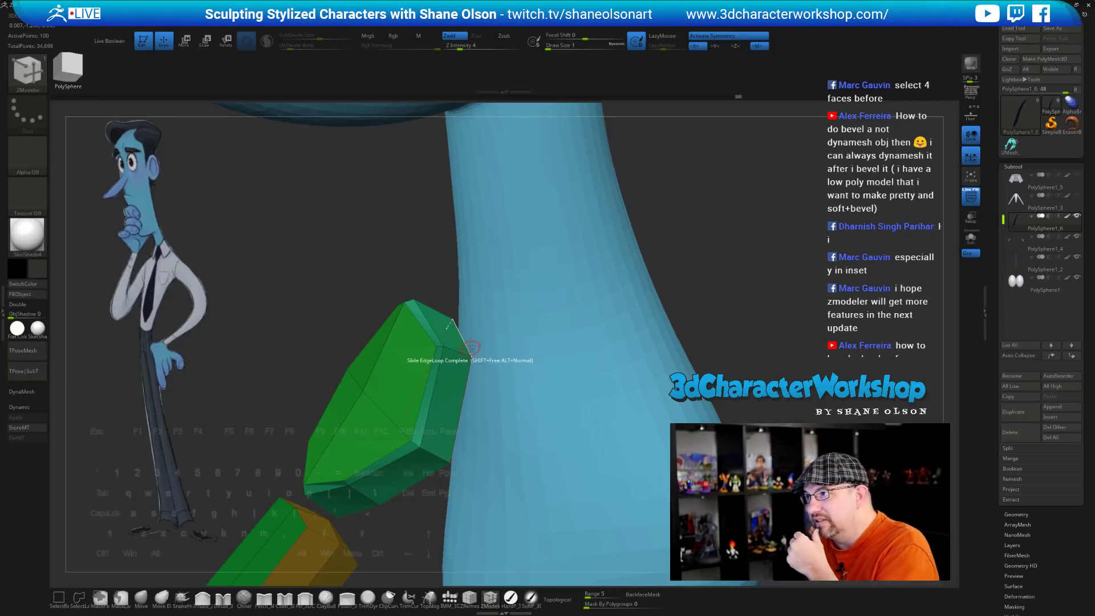
pyautogui.moveTo(471, 348); pyautogui.dragTo(481, 448, button='right')
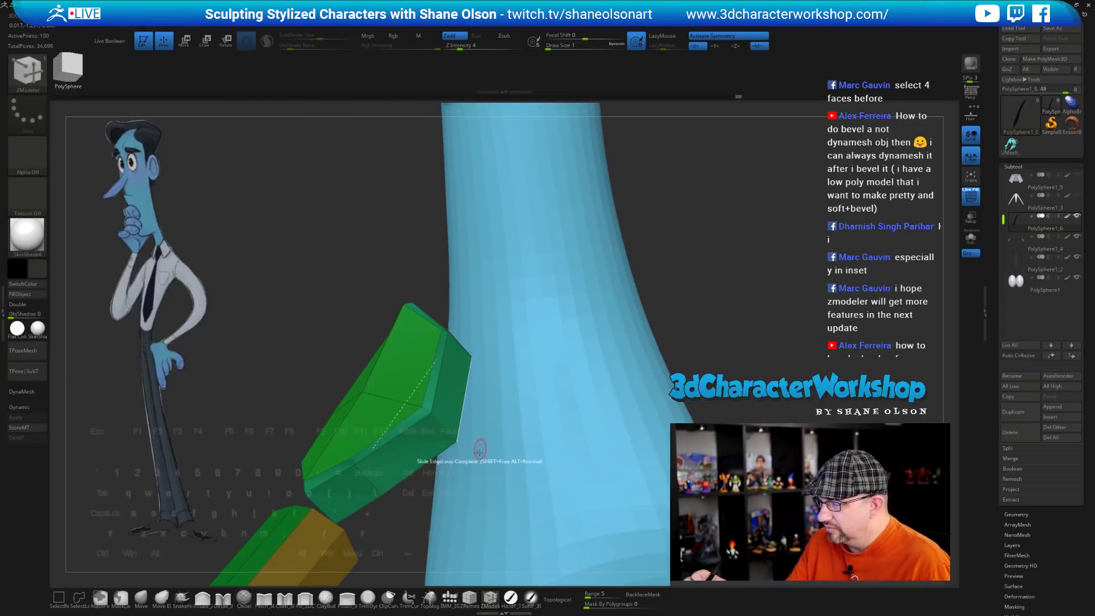
pyautogui.hotkey('ctrl', 'z')
pyautogui.hotkey('ctrl', 'z')
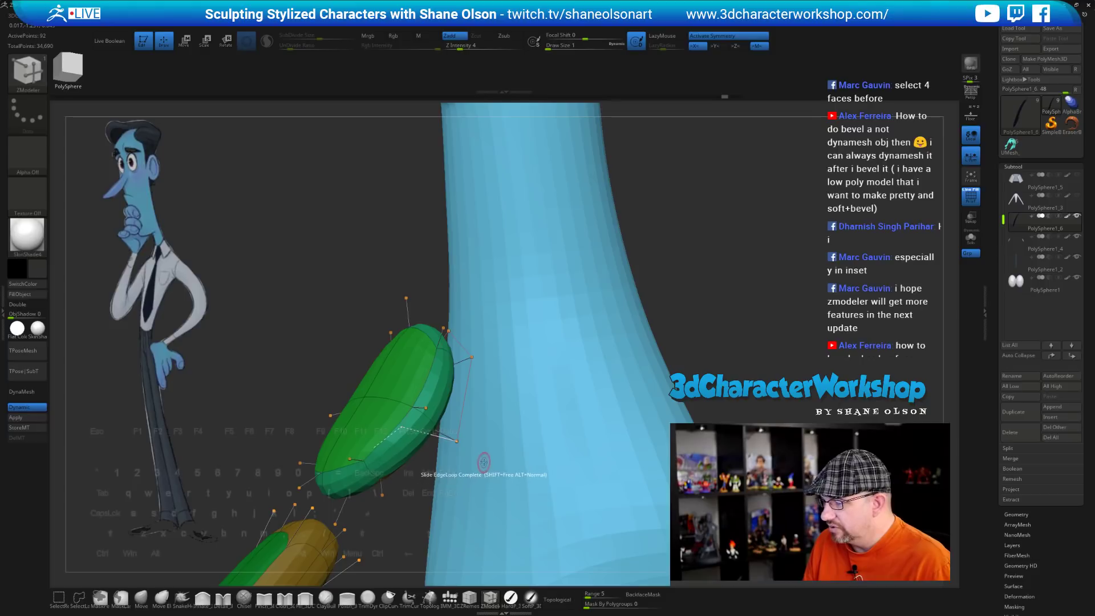
# Insert a single edge loop around the middle of the knot's side wall, with dynamic subdivision on and Z Intensity set to 6
pyautogui.moveTo(438, 394); pyautogui.dragTo(431, 334, button='right')
pyautogui.hotkey('shift', 'd')
pyautogui.press('space')
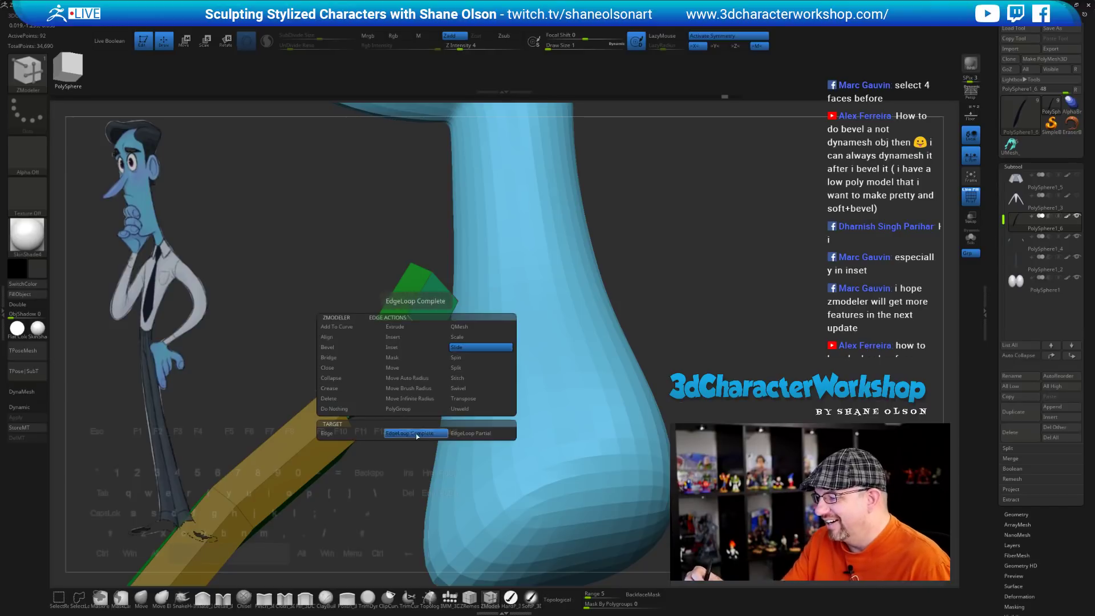
pyautogui.click(417, 337)
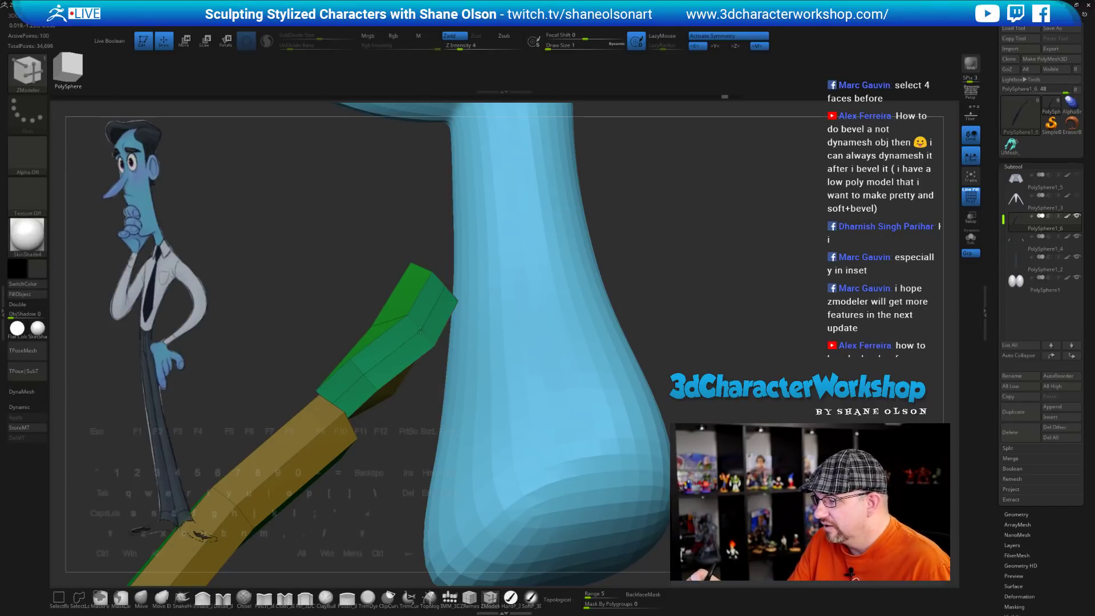
pyautogui.press('d')
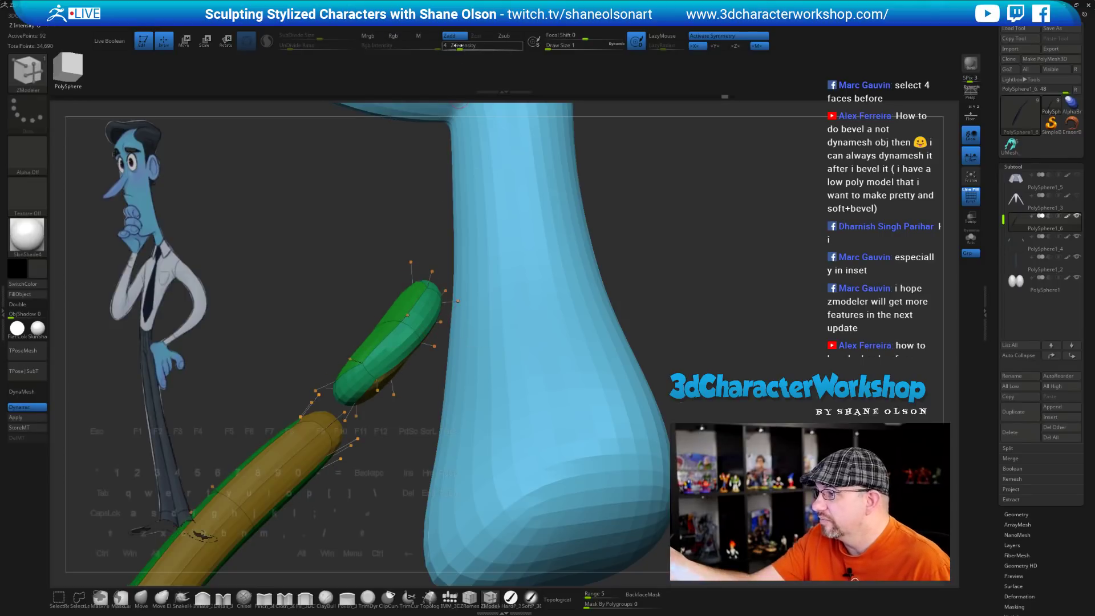
pyautogui.moveTo(458, 45); pyautogui.dragTo(463, 46)
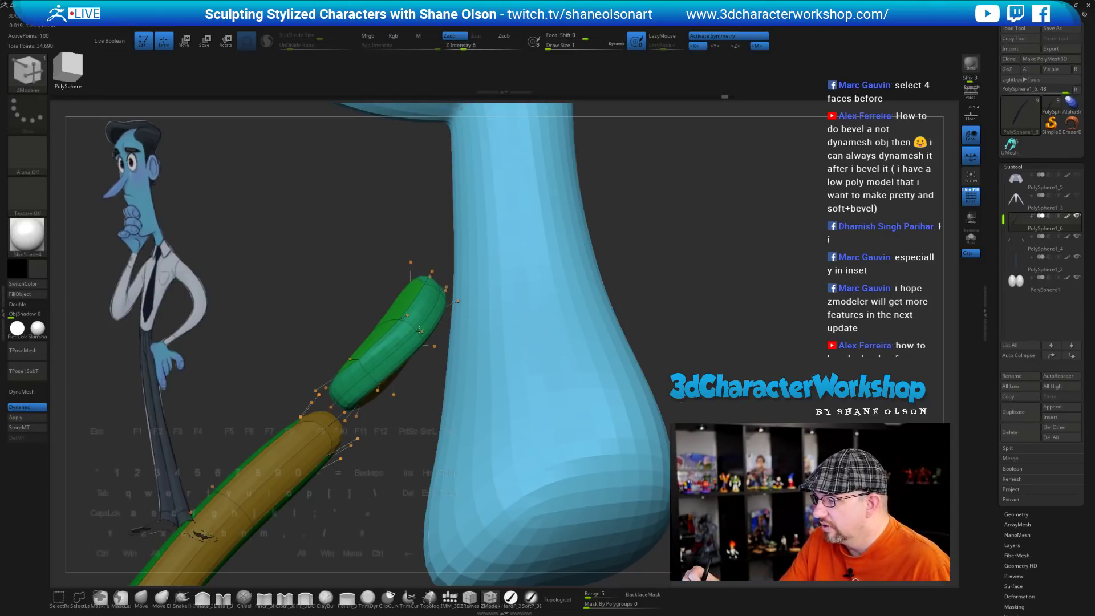
# Turn off dynamic subdivision and narrow the tie's upper end below the knot using the Move brush at varying draw sizes
pyautogui.moveTo(437, 386)
pyautogui.mouseDown()
pyautogui.moveTo(489, 482)
pyautogui.moveTo(568, 446)
pyautogui.moveTo(576, 464)
pyautogui.moveTo(594, 460)
pyautogui.moveTo(546, 454)
pyautogui.moveTo(489, 467)
pyautogui.moveTo(488, 504)
pyautogui.mouseUp()
pyautogui.click(141, 597)
pyautogui.press('s')
pyautogui.hotkey('shift', 'd')
pyautogui.press('s')
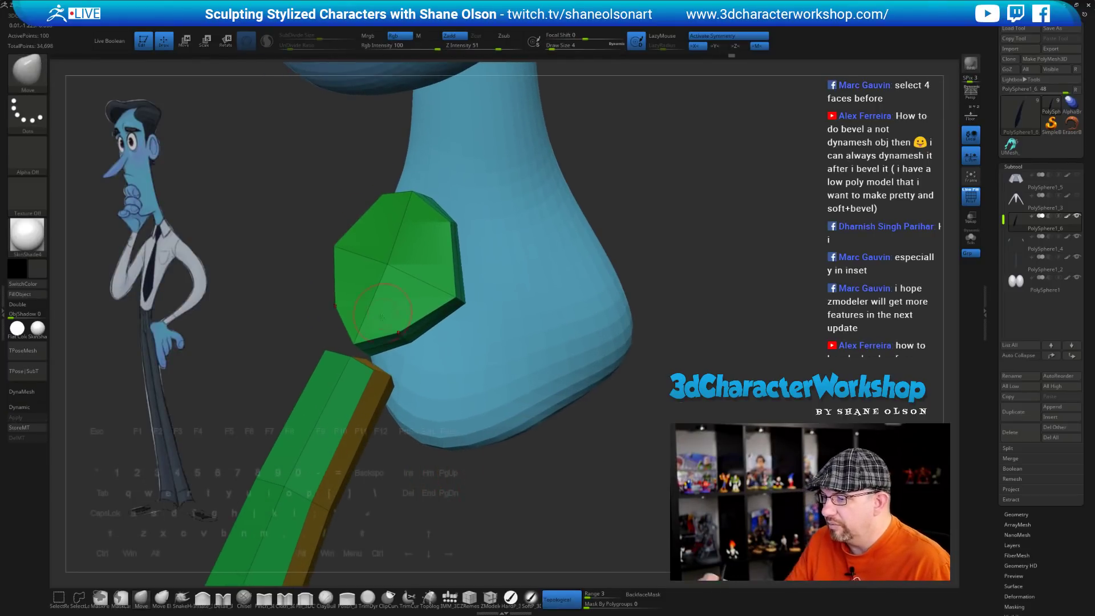
pyautogui.moveTo(421, 488); pyautogui.dragTo(372, 487)
pyautogui.press('s')
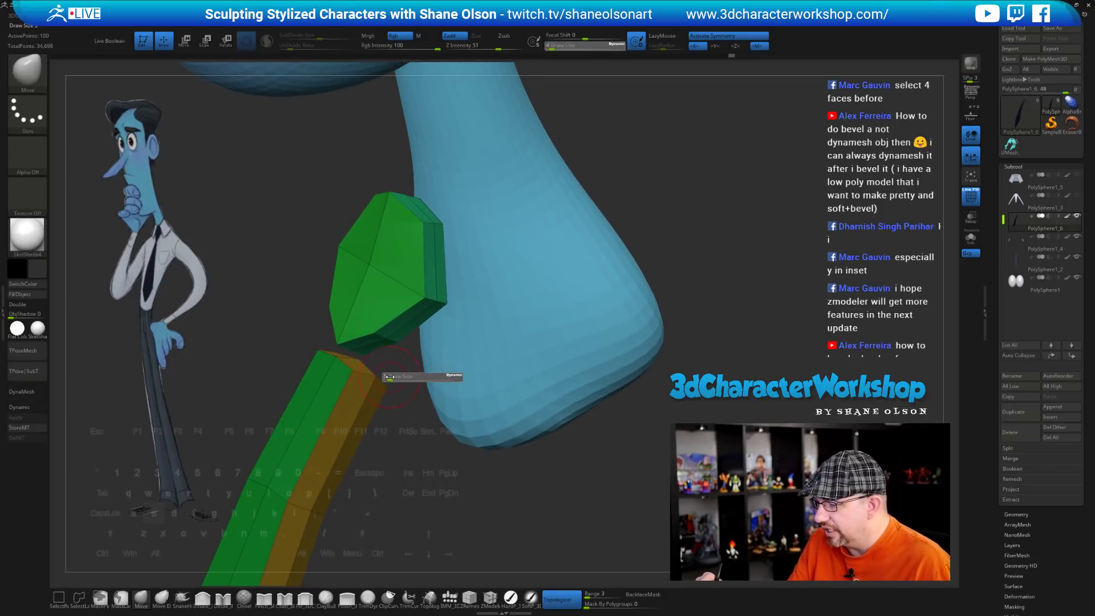
pyautogui.moveTo(390, 377)
pyautogui.mouseDown()
pyautogui.moveTo(301, 372)
pyautogui.moveTo(436, 393)
pyautogui.moveTo(366, 394)
pyautogui.mouseUp()
pyautogui.press('s')
pyautogui.press('s')
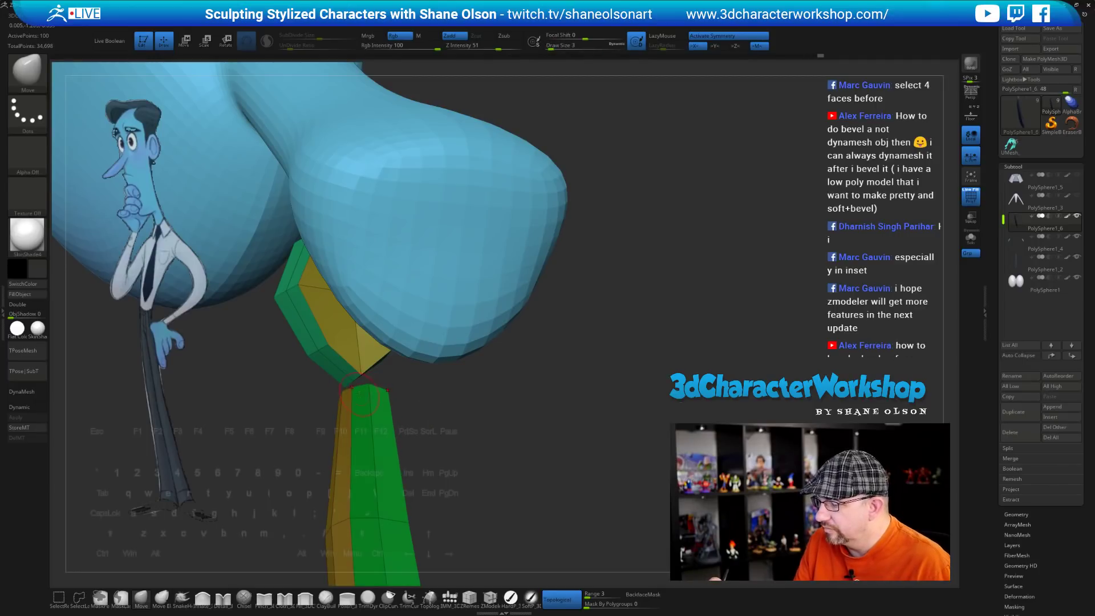
pyautogui.moveTo(442, 435)
pyautogui.mouseDown()
pyautogui.moveTo(370, 406)
pyautogui.moveTo(434, 408)
pyautogui.mouseUp()
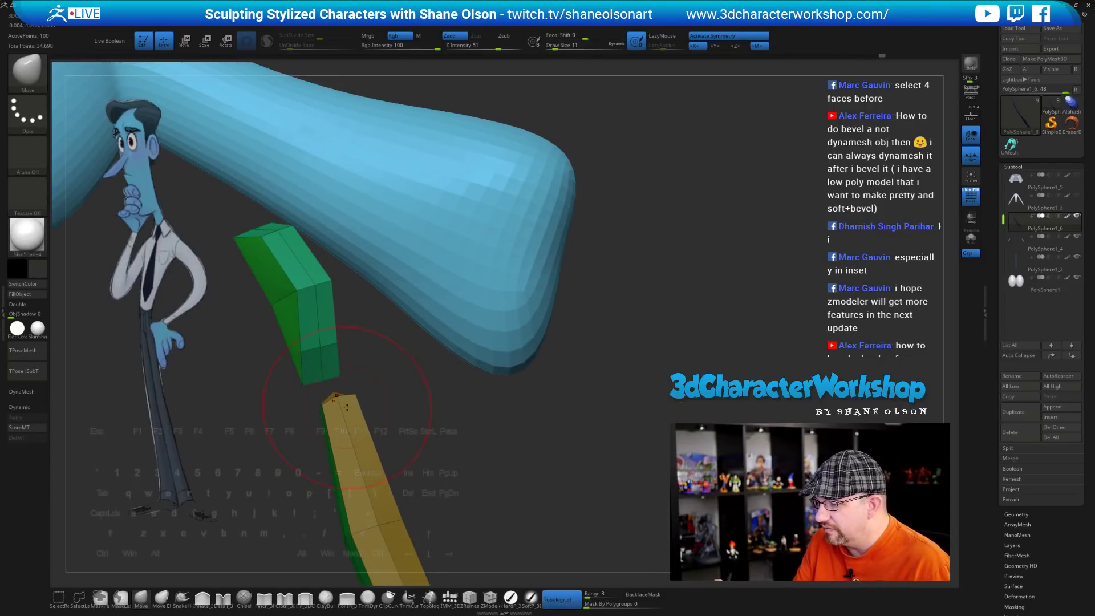
pyautogui.moveTo(413, 433)
pyautogui.mouseDown()
pyautogui.moveTo(365, 428)
pyautogui.moveTo(345, 410)
pyautogui.moveTo(362, 404)
pyautogui.moveTo(332, 410)
pyautogui.mouseUp()
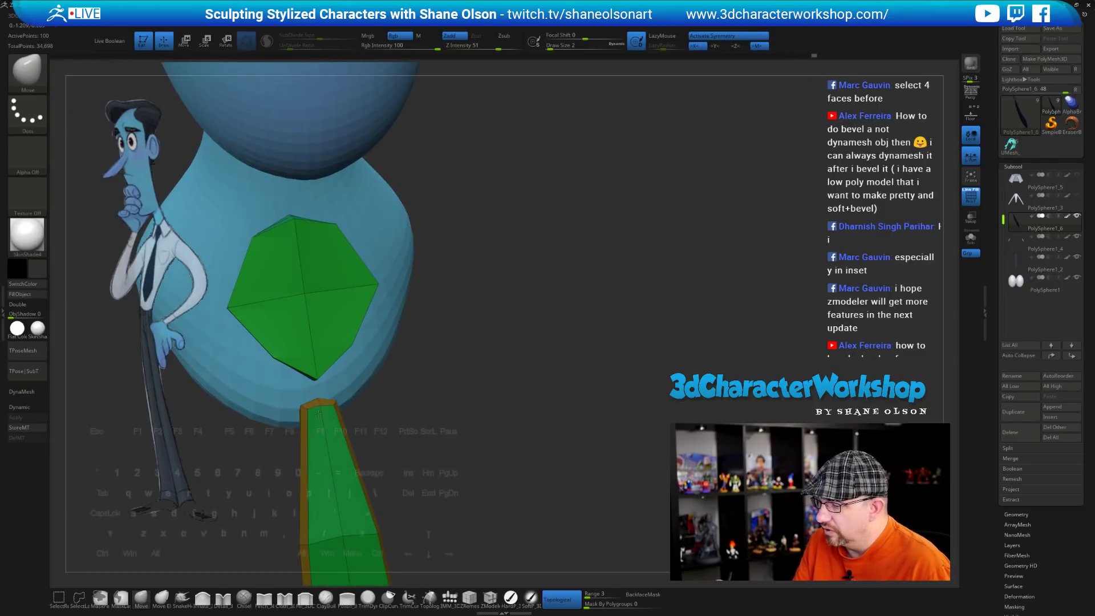
pyautogui.moveTo(420, 437)
pyautogui.mouseDown()
pyautogui.moveTo(422, 421)
pyautogui.moveTo(481, 401)
pyautogui.moveTo(468, 421)
pyautogui.moveTo(415, 425)
pyautogui.mouseUp()
# Adjust the outer edge points of the knot with the Move brush at Draw Size 4
pyautogui.press('s')
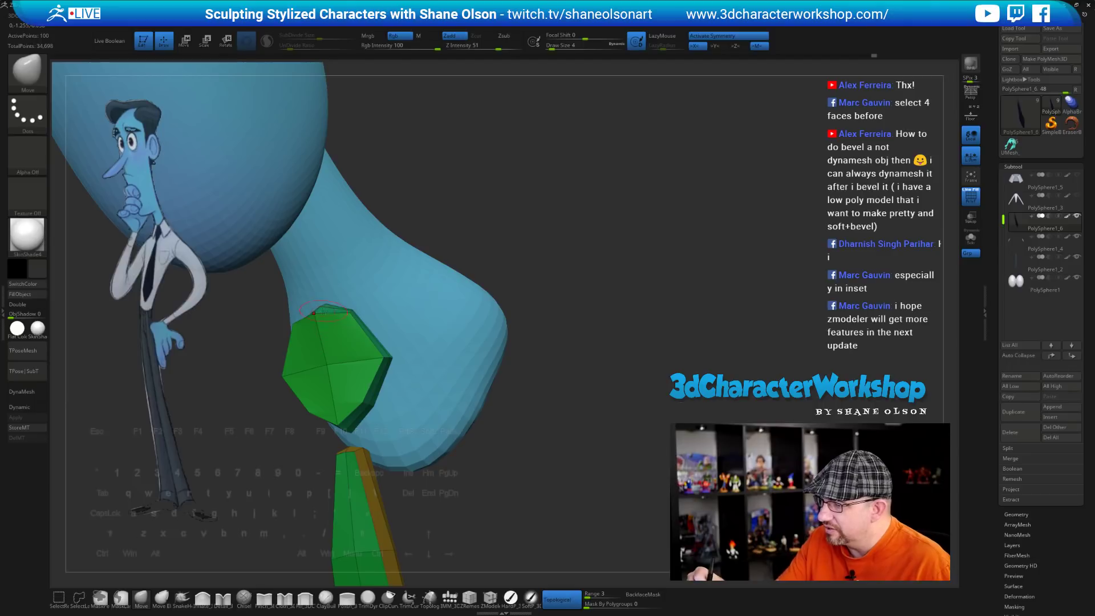
pyautogui.moveTo(247, 362)
pyautogui.mouseDown()
pyautogui.moveTo(303, 341)
pyautogui.moveTo(294, 319)
pyautogui.mouseUp()
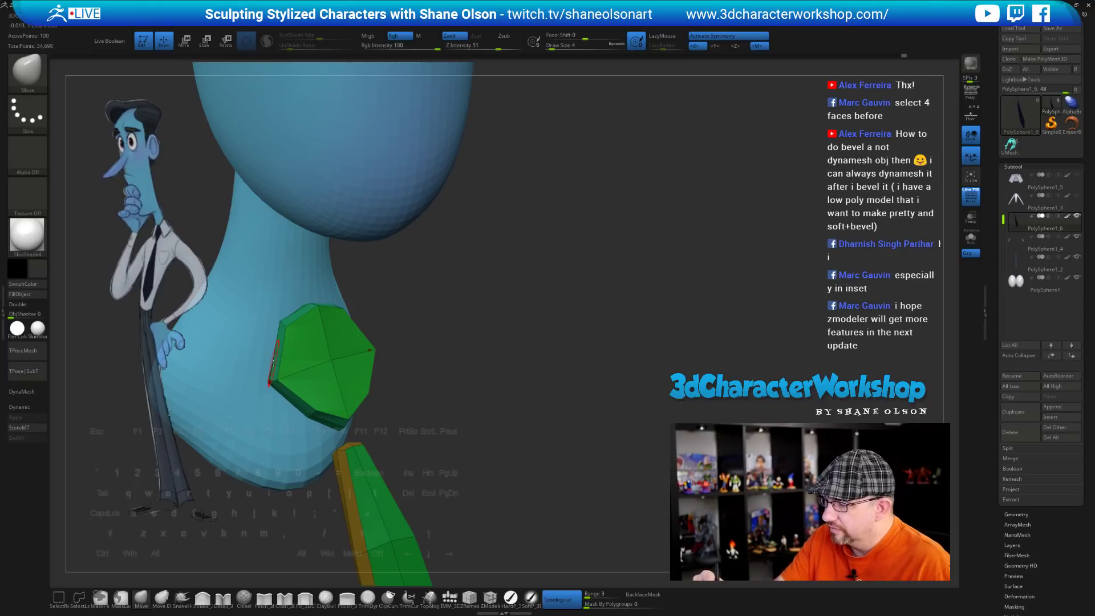
pyautogui.moveTo(273, 361)
pyautogui.mouseDown()
pyautogui.moveTo(313, 422)
pyautogui.moveTo(372, 401)
pyautogui.moveTo(372, 359)
pyautogui.moveTo(345, 329)
pyautogui.mouseUp()
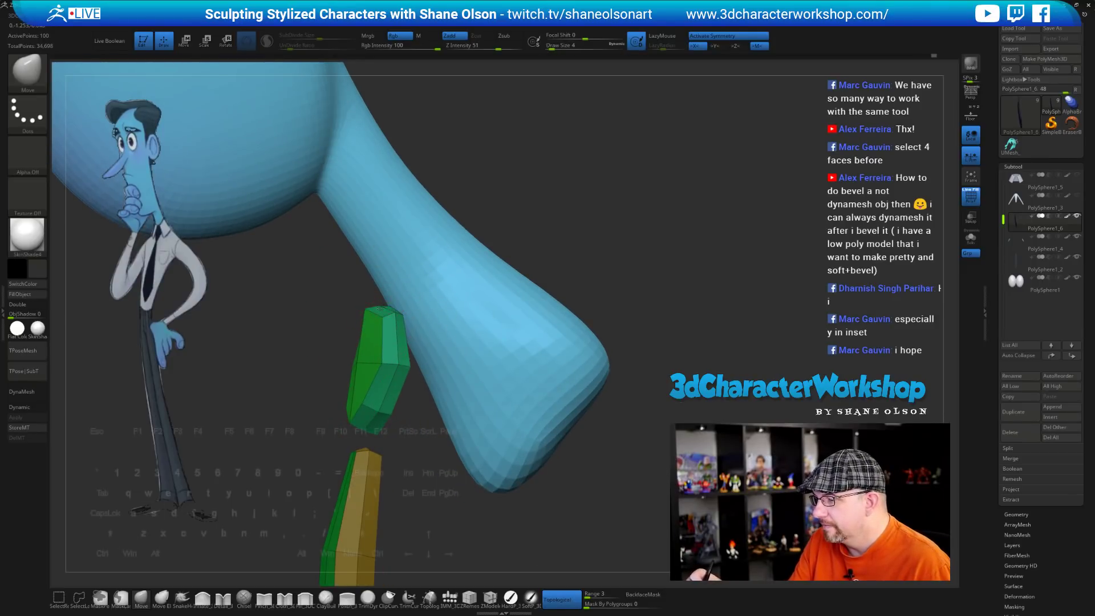
# Preview the knot with dynamic subdivision from the front and sides, toggling the polyframe display
pyautogui.press('d')
pyautogui.moveTo(414, 432); pyautogui.dragTo(438, 449)
pyautogui.moveTo(470, 366)
pyautogui.mouseDown()
pyautogui.moveTo(543, 389)
pyautogui.moveTo(547, 408)
pyautogui.mouseUp()
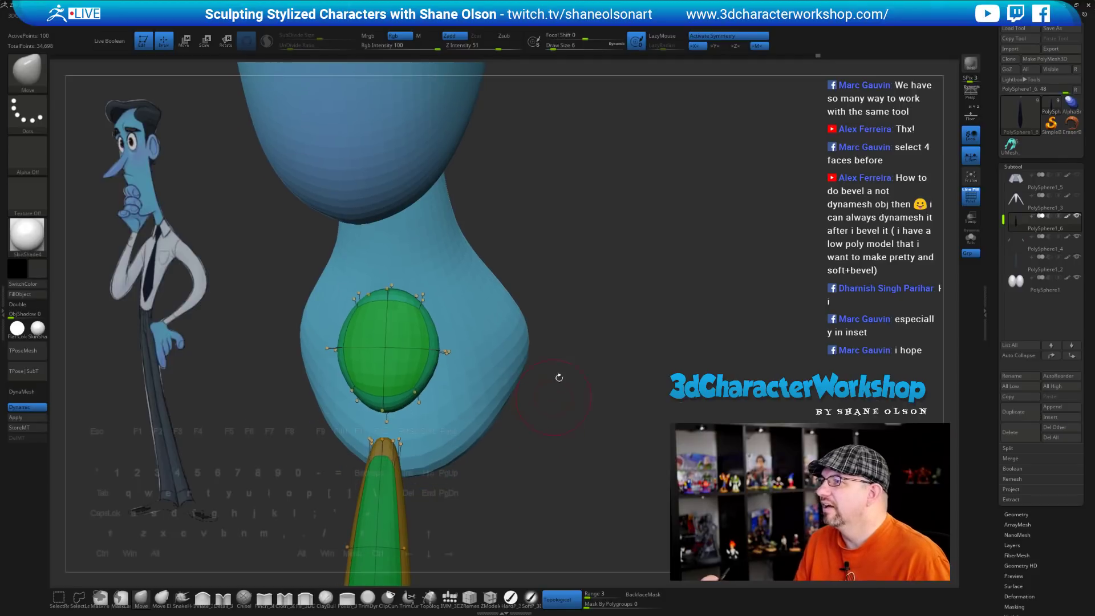
pyautogui.moveTo(577, 320); pyautogui.dragTo(549, 324)
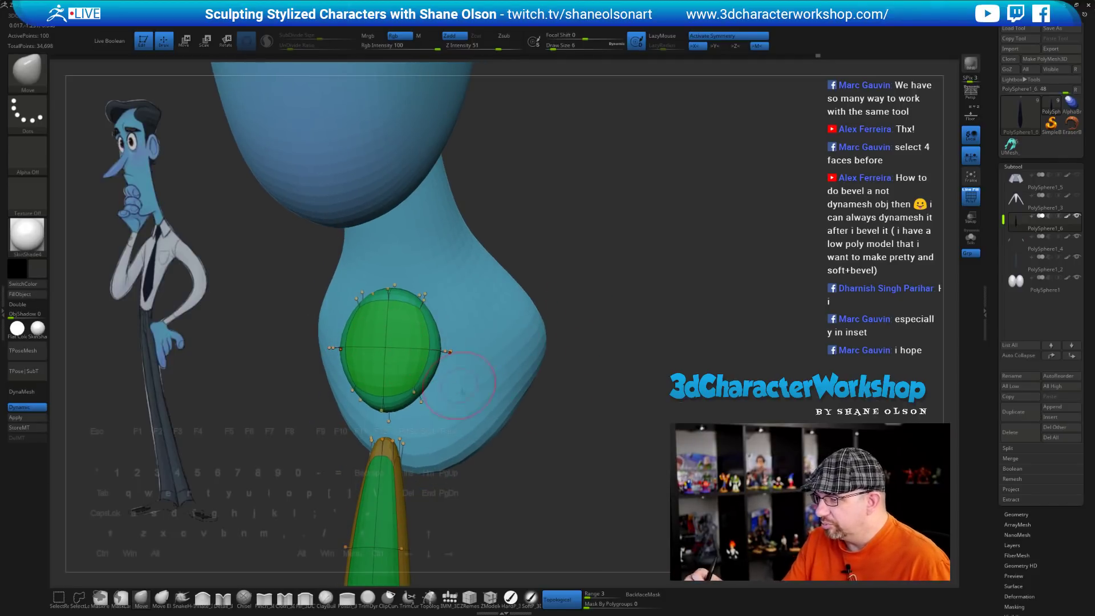
pyautogui.moveTo(459, 386); pyautogui.dragTo(520, 479)
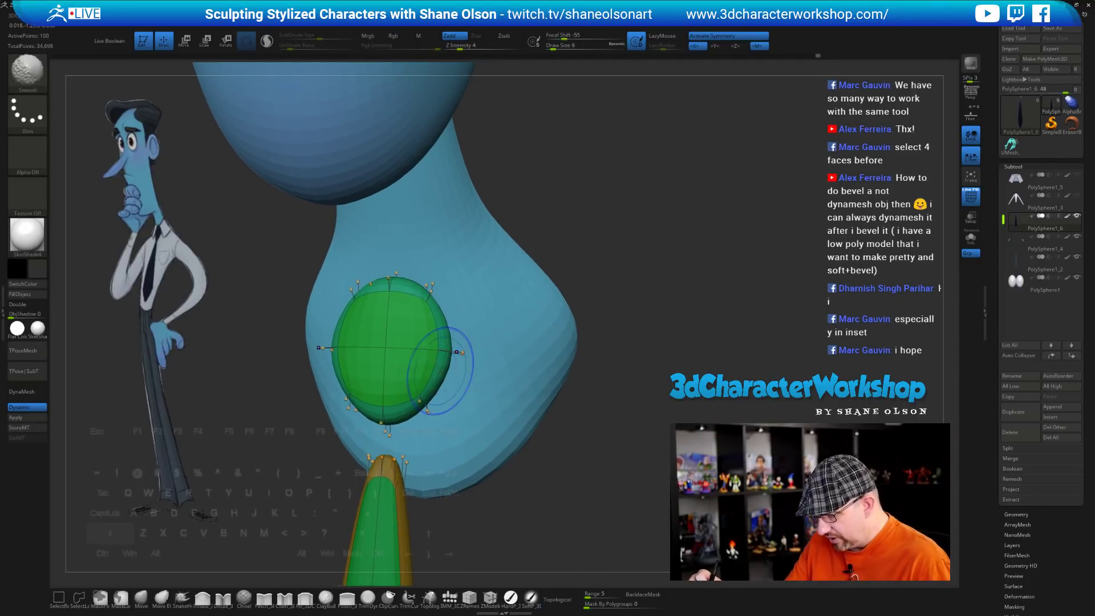
pyautogui.hotkey('shift', 'f')
pyautogui.hotkey('shift', 'f')
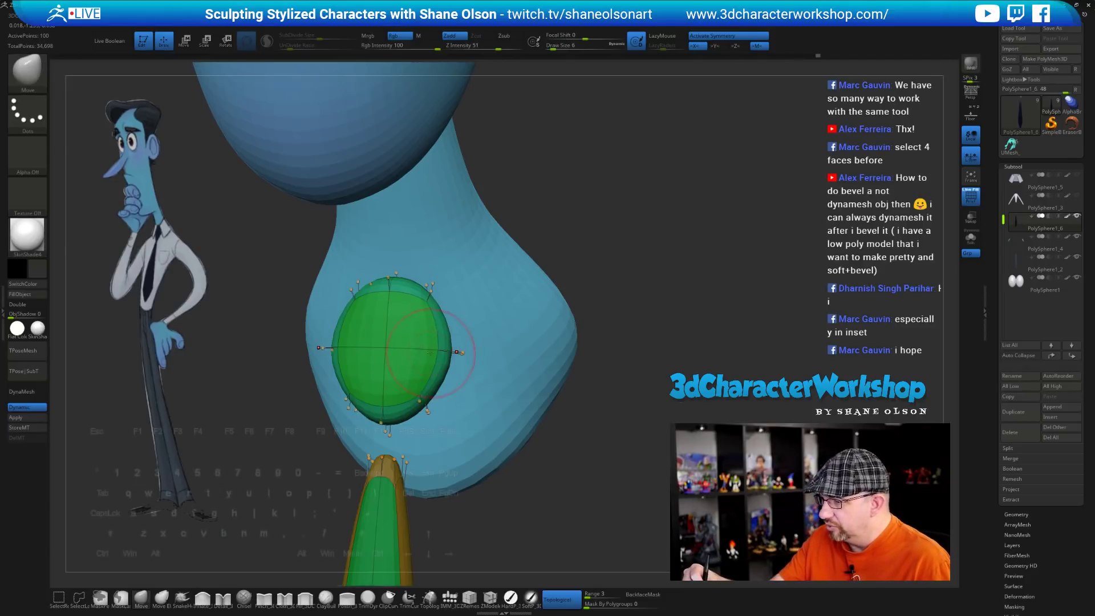
# Bevel the horizontal edge loop across the knot's middle with ZModeler, using EdgeLoop Complete, Single Row and Linear Edge
pyautogui.press('b')
pyautogui.press('z')
pyautogui.press('m')
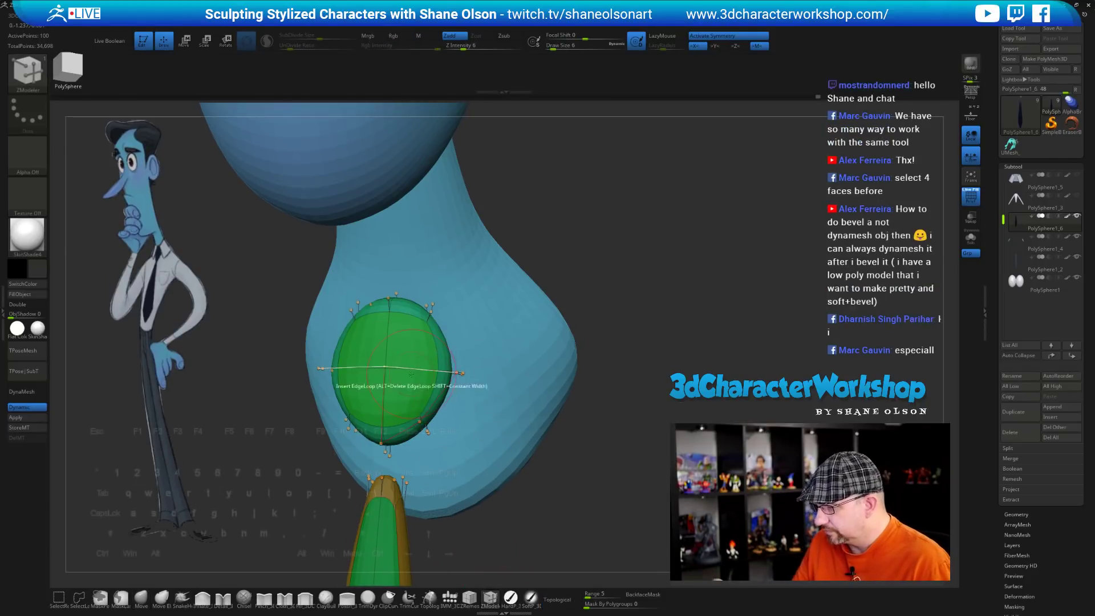
pyautogui.press('space')
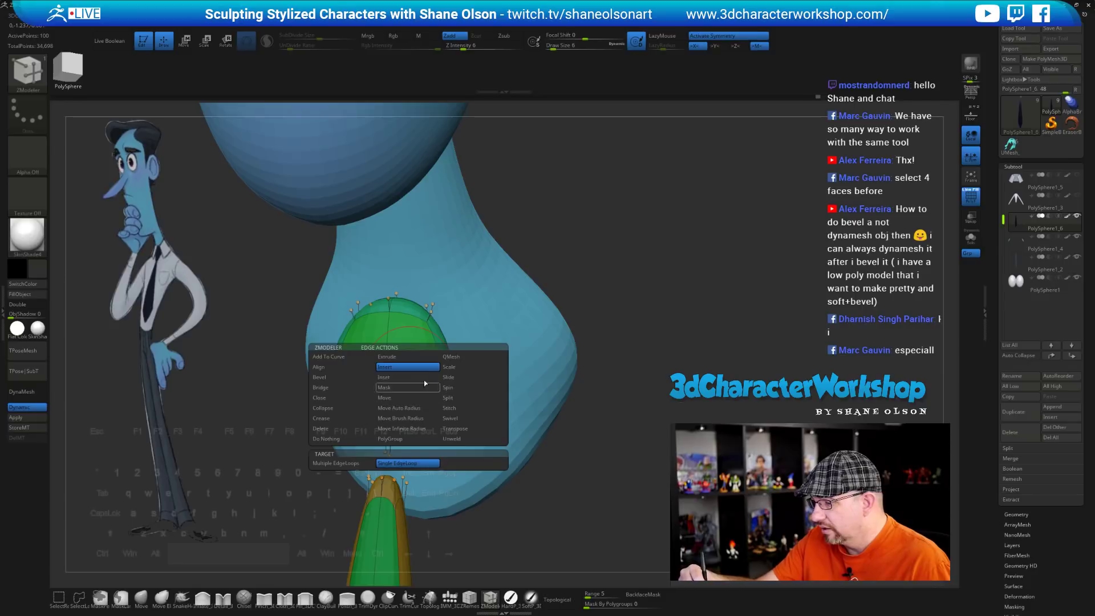
pyautogui.click(369, 376)
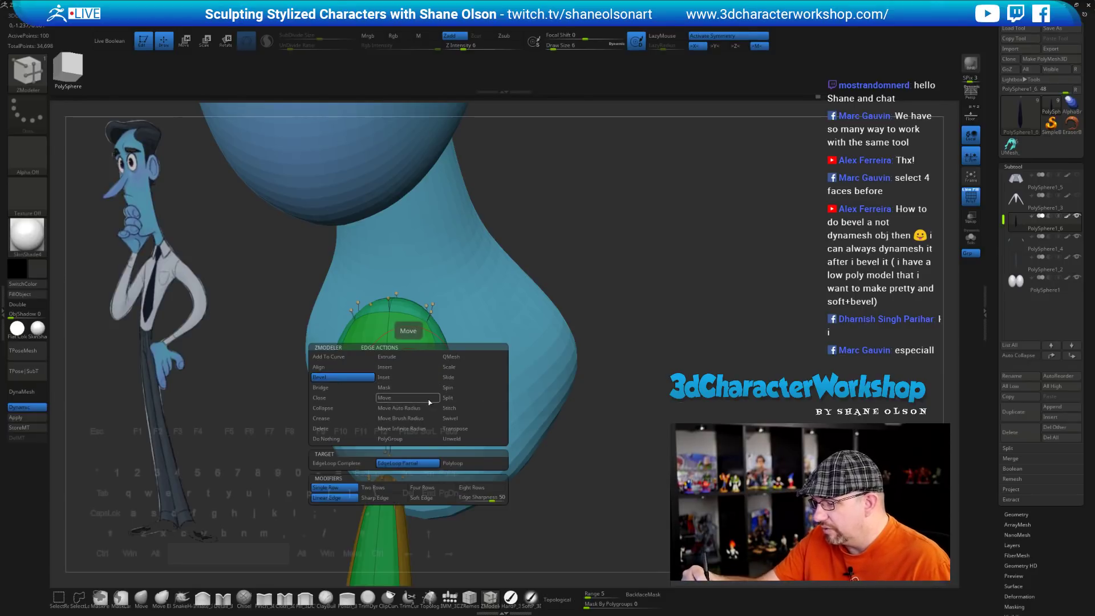
pyautogui.click(341, 463)
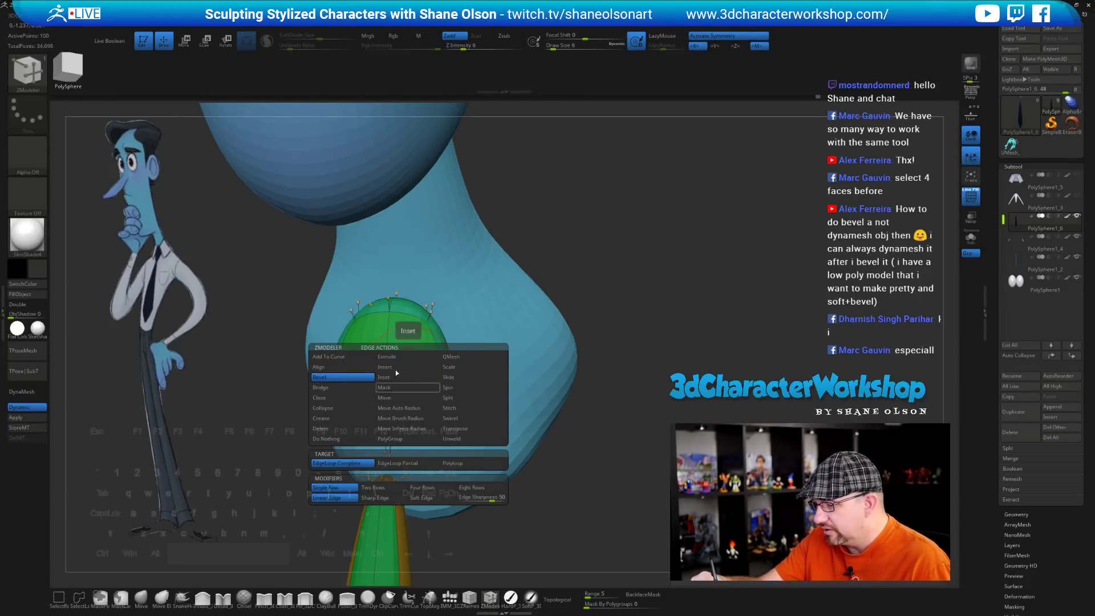
pyautogui.moveTo(420, 366); pyautogui.dragTo(419, 372)
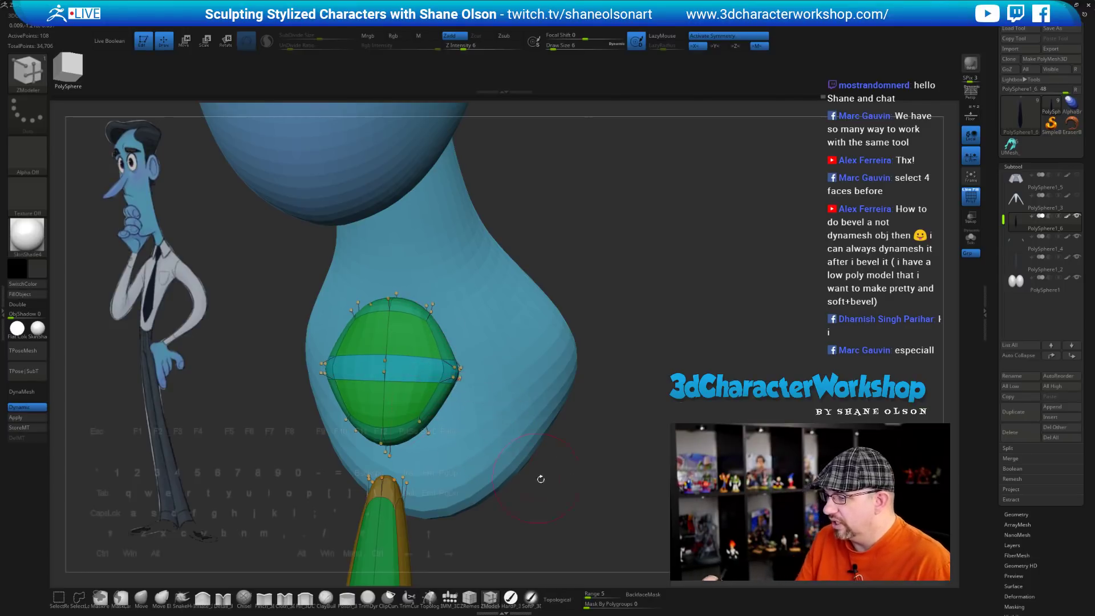
# Bevel the complete vertical edge loop down the centre of the knot
pyautogui.moveTo(545, 434); pyautogui.dragTo(561, 488)
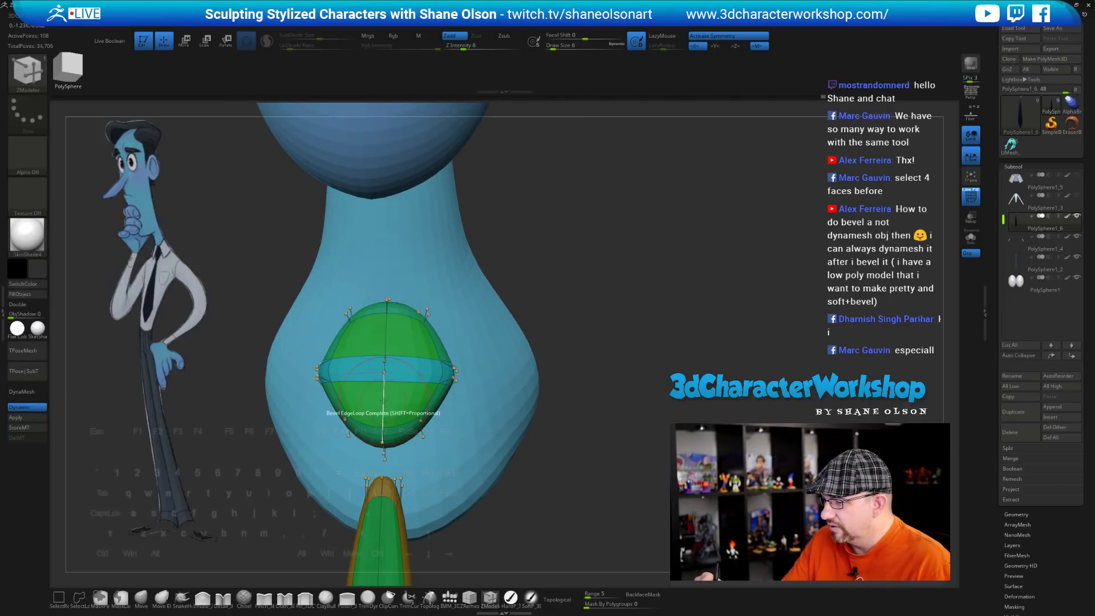
pyautogui.moveTo(386, 406); pyautogui.dragTo(388, 403)
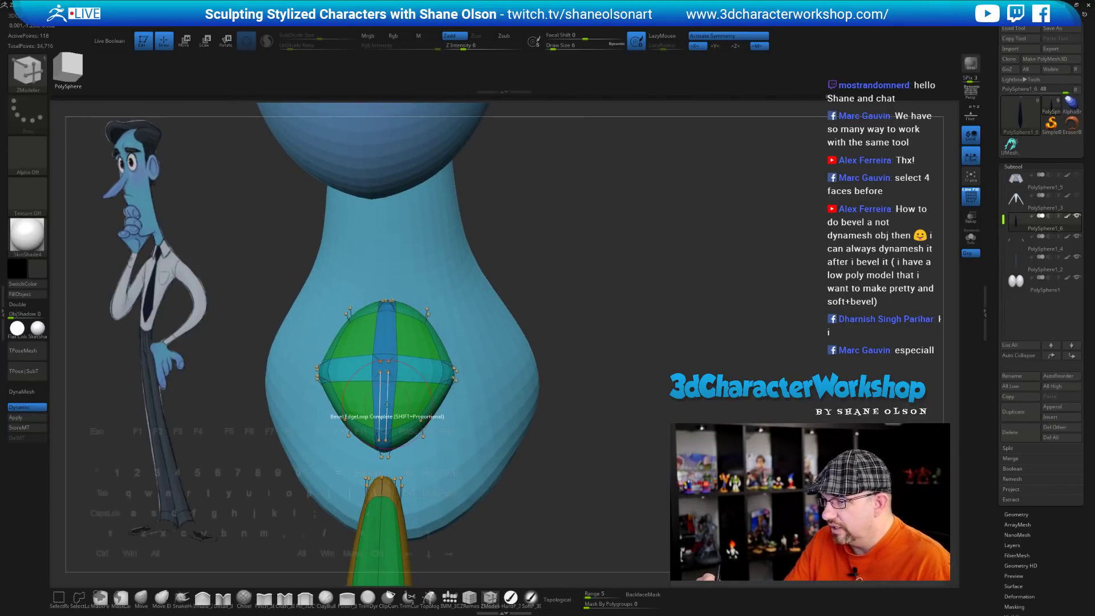
pyautogui.moveTo(556, 490)
pyautogui.keyDown('alt'); pyautogui.mouseDown()
pyautogui.moveTo(507, 475)
pyautogui.moveTo(546, 495)
pyautogui.moveTo(557, 476)
pyautogui.moveTo(530, 471)
pyautogui.moveTo(567, 454)
pyautogui.mouseUp(); pyautogui.keyUp('alt')
# Pull the knot's lower tip slightly down with the Move brush at Draw Size 9 and preview it with dynamic subdivision
pyautogui.click(142, 597)
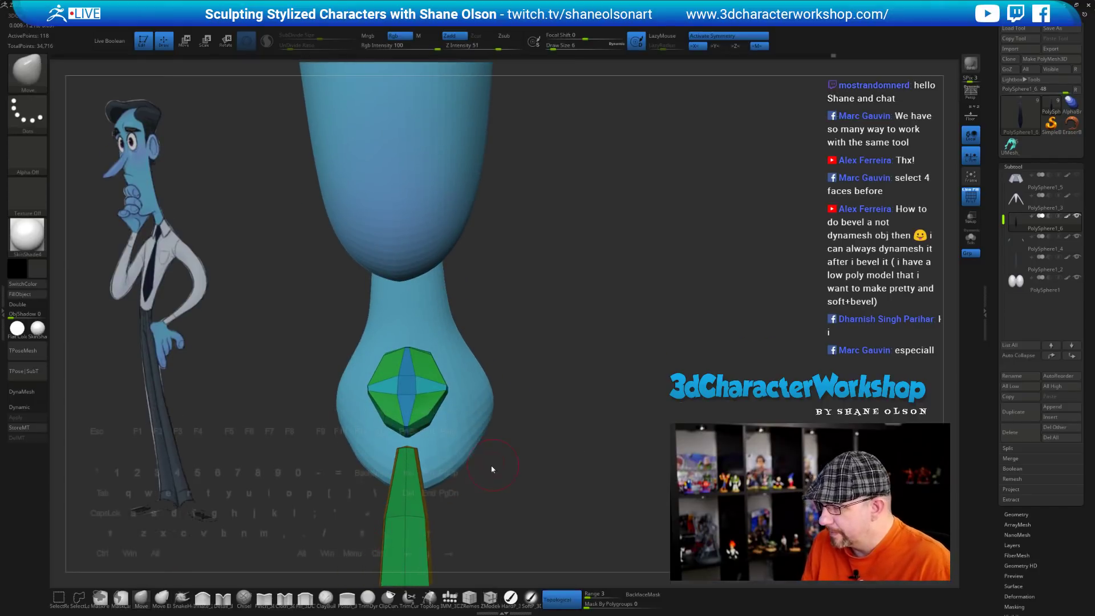
pyautogui.moveTo(407, 435); pyautogui.dragTo(407, 439)
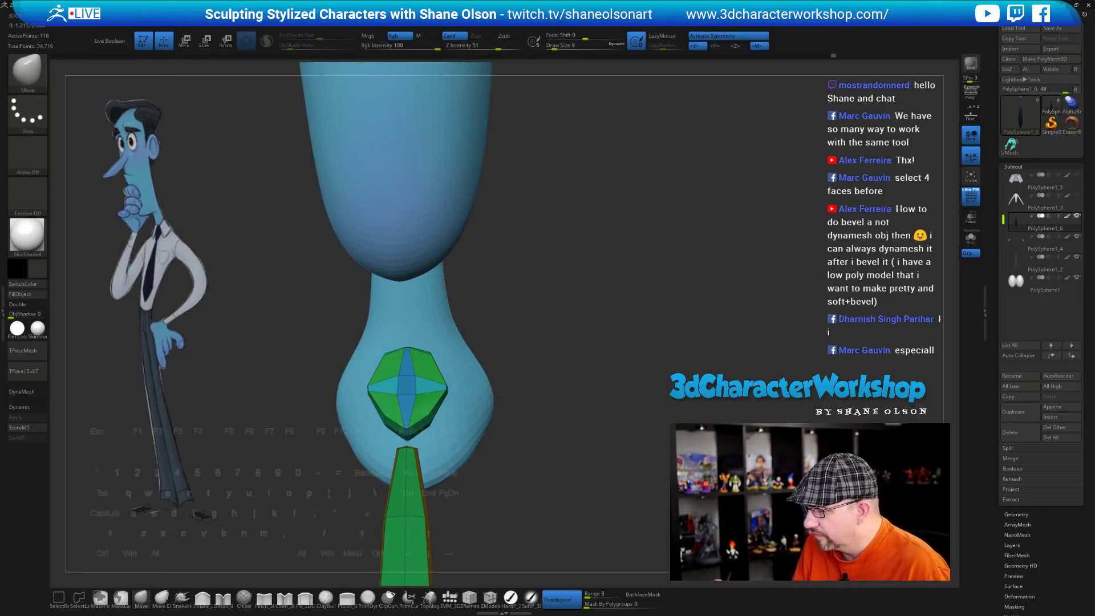
pyautogui.moveTo(489, 481); pyautogui.dragTo(456, 492)
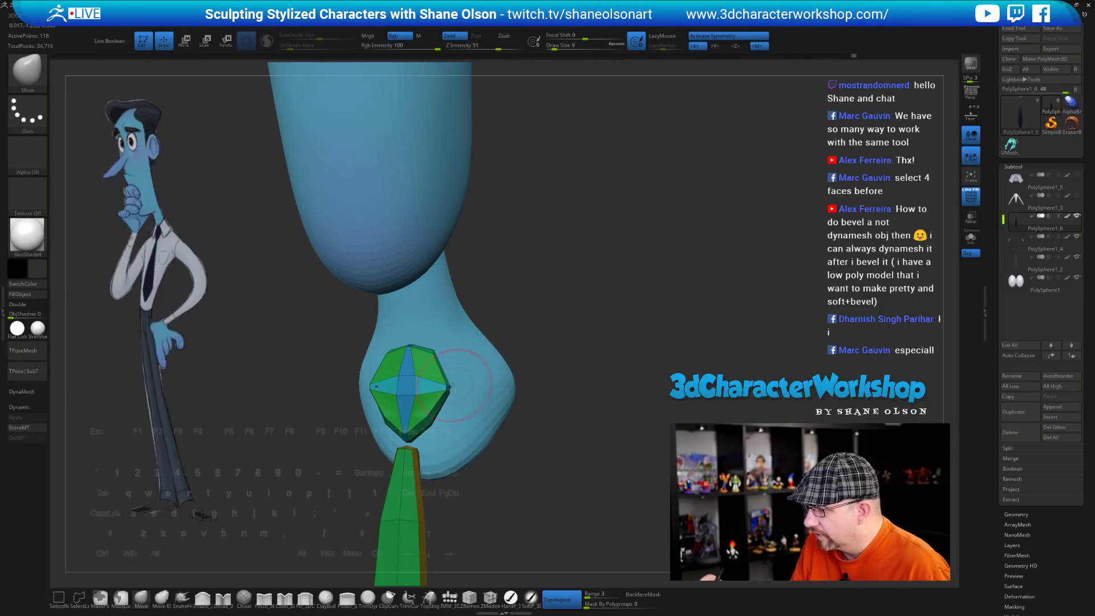
pyautogui.moveTo(527, 461); pyautogui.dragTo(516, 456)
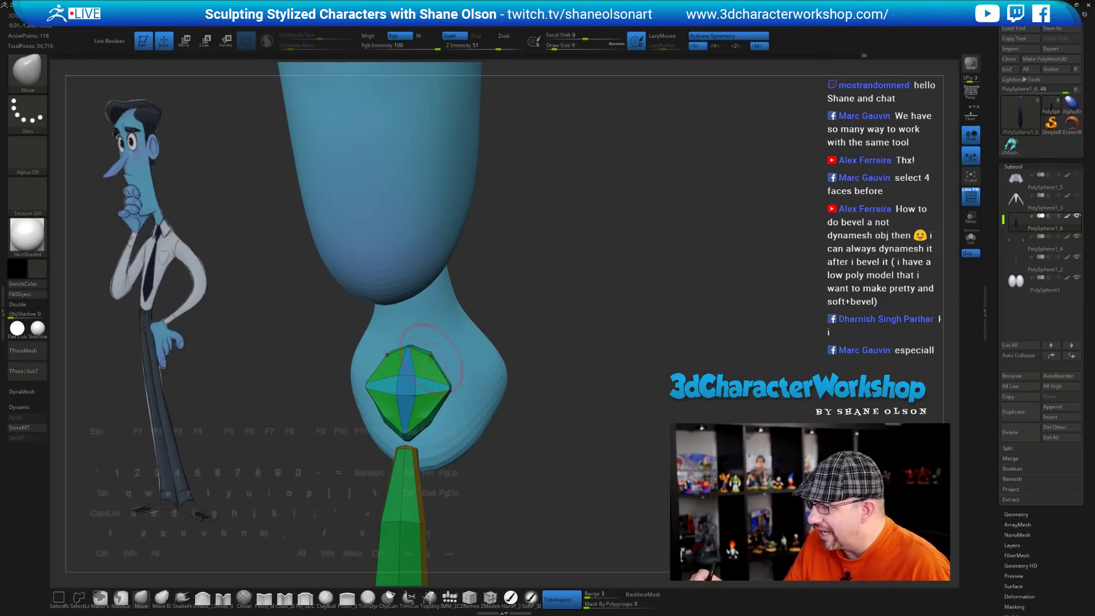
pyautogui.press('d')
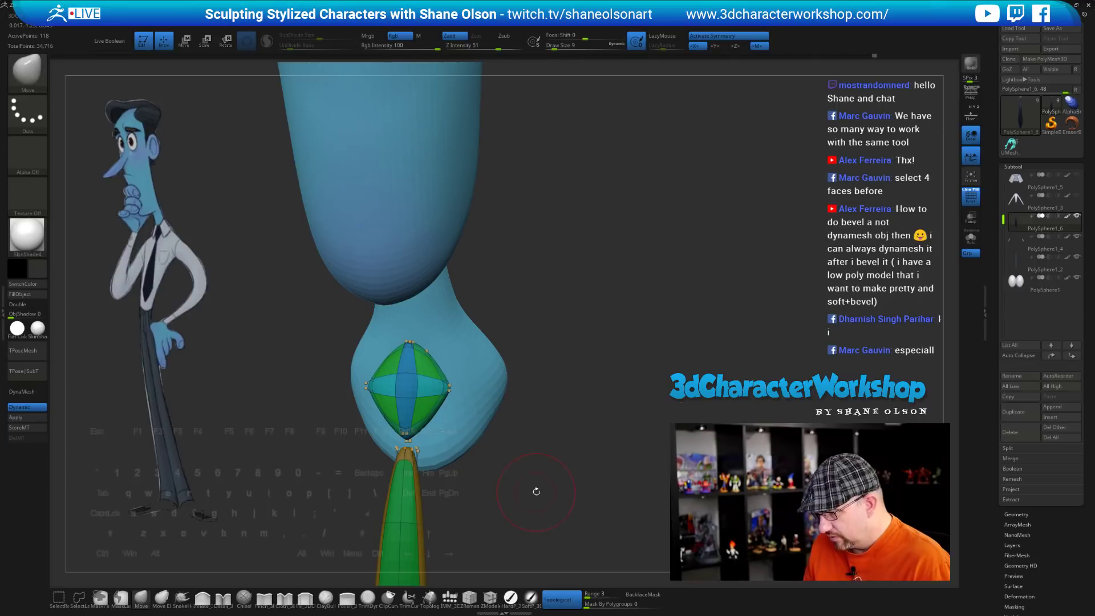
# Hide the polyframe and fill the knot and tie with the dark navy colour
pyautogui.moveTo(535, 492)
pyautogui.keyDown('alt'); pyautogui.mouseDown()
pyautogui.moveTo(533, 476)
pyautogui.moveTo(563, 472)
pyautogui.moveTo(517, 440)
pyautogui.mouseUp(); pyautogui.keyUp('alt')
pyautogui.hotkey('shift', 'f')
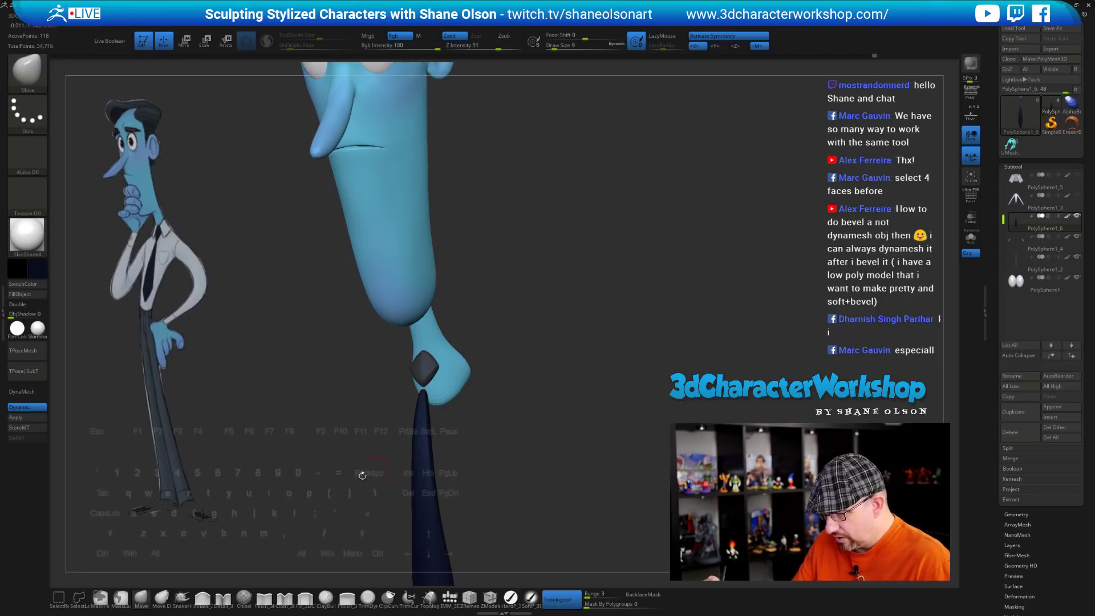
pyautogui.click(36, 295)
pyautogui.moveTo(519, 461)
pyautogui.mouseDown()
pyautogui.moveTo(498, 445)
pyautogui.moveTo(521, 410)
pyautogui.mouseUp()
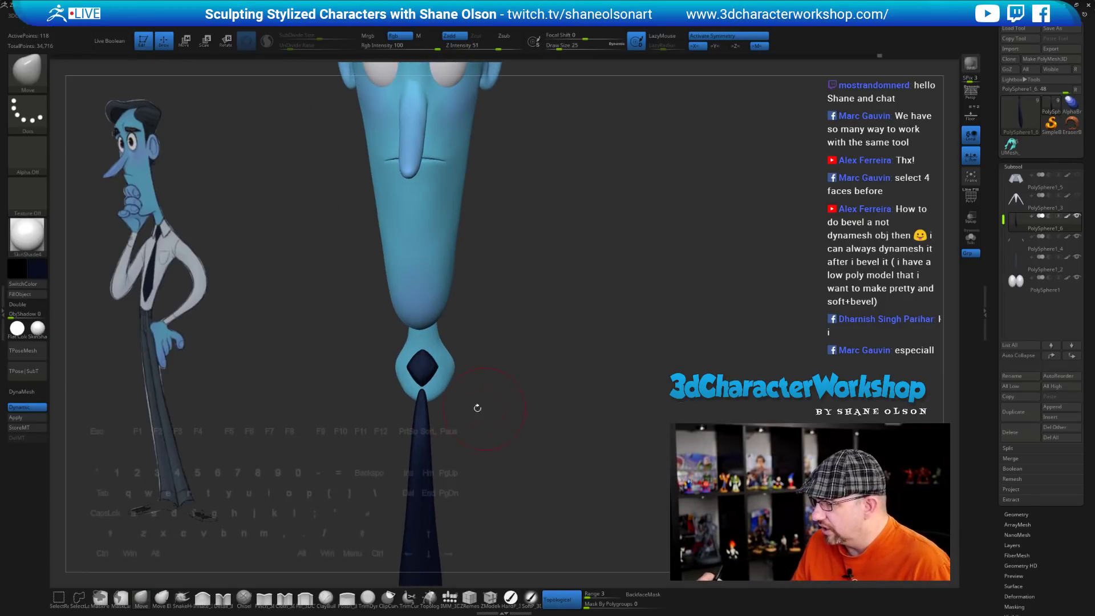
pyautogui.moveTo(720, 444); pyautogui.dragTo(644, 437)
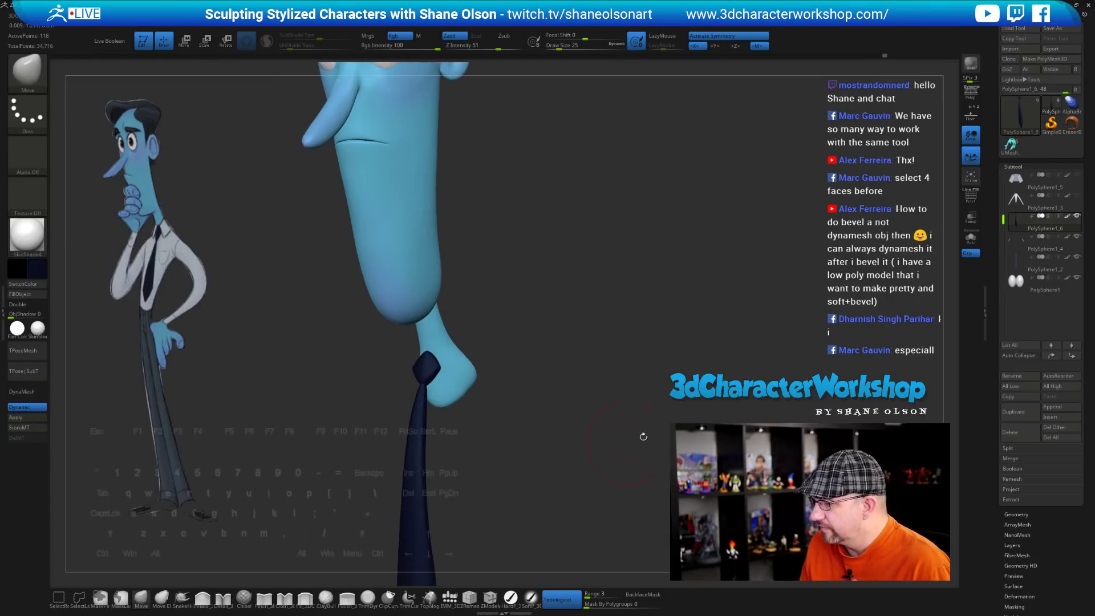
# Show the shirt and collar subtools, PolySphere1_3 and PolySphere1_5, together with the tie
pyautogui.click(971, 241)
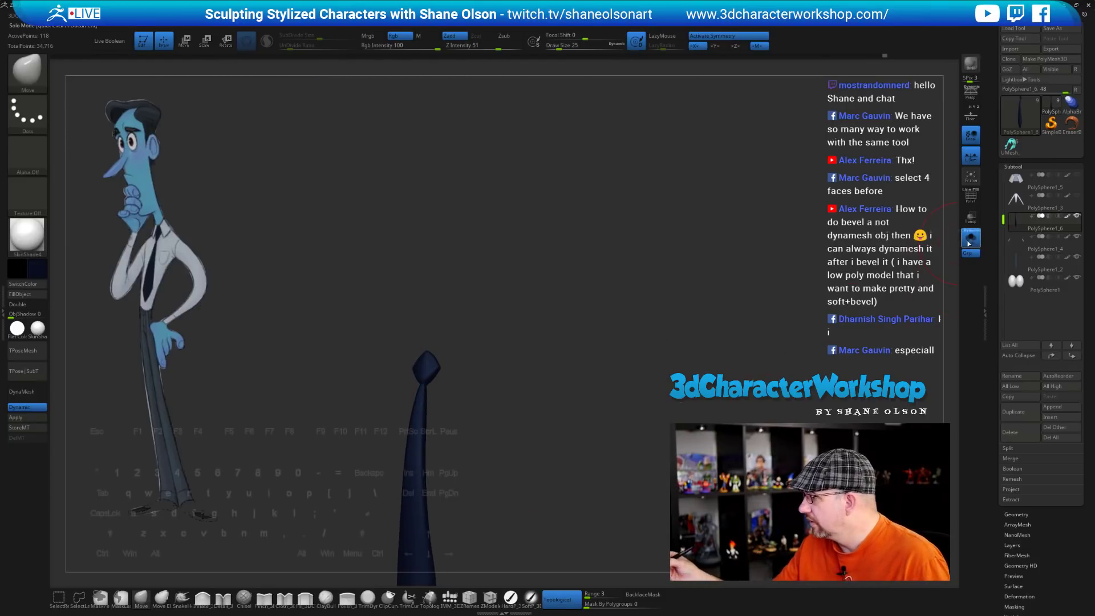
pyautogui.click(971, 239)
pyautogui.click(1077, 196)
pyautogui.keyDown('alt'); pyautogui.moveTo(653, 363); pyautogui.dragTo(572, 314); pyautogui.keyUp('alt')
pyautogui.click(1078, 176)
pyautogui.moveTo(605, 331)
pyautogui.mouseDown()
pyautogui.moveTo(575, 284)
pyautogui.moveTo(588, 296)
pyautogui.moveTo(574, 358)
pyautogui.moveTo(525, 399)
pyautogui.mouseUp()
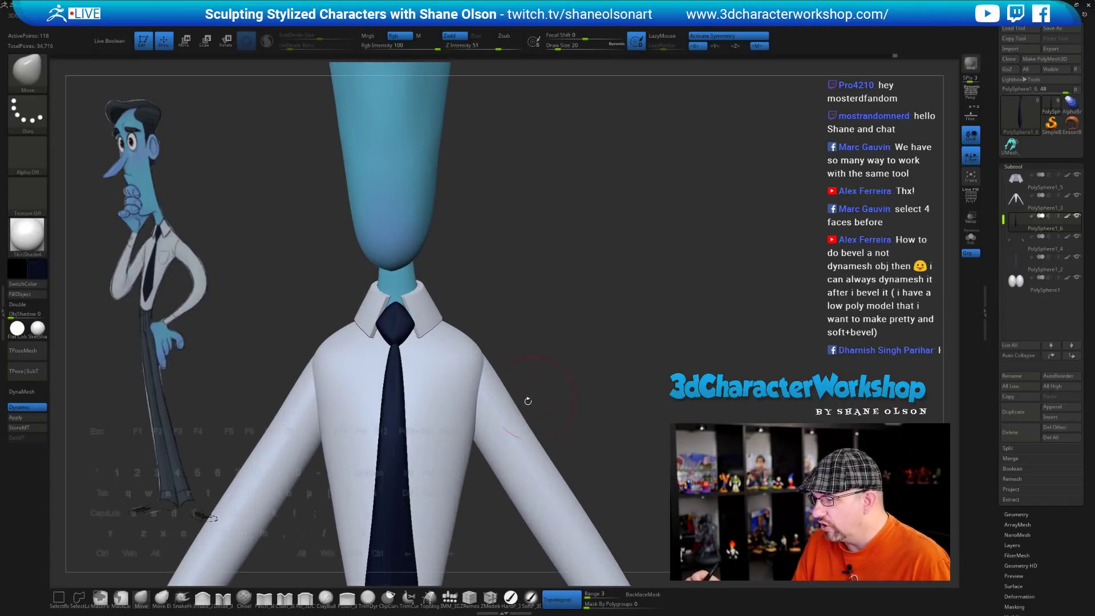
# Reshape the knot's top and side so it fits between the collar points, using the Move brush at Draw Size 20
pyautogui.moveTo(539, 290); pyautogui.dragTo(491, 274)
pyautogui.press('s')
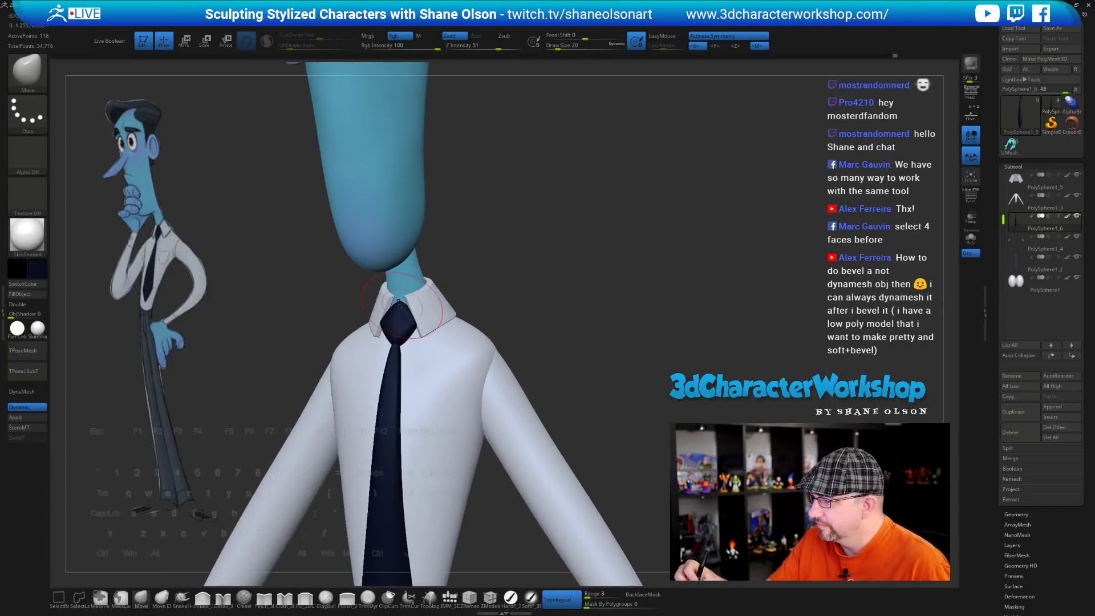
pyautogui.moveTo(396, 308); pyautogui.dragTo(402, 292)
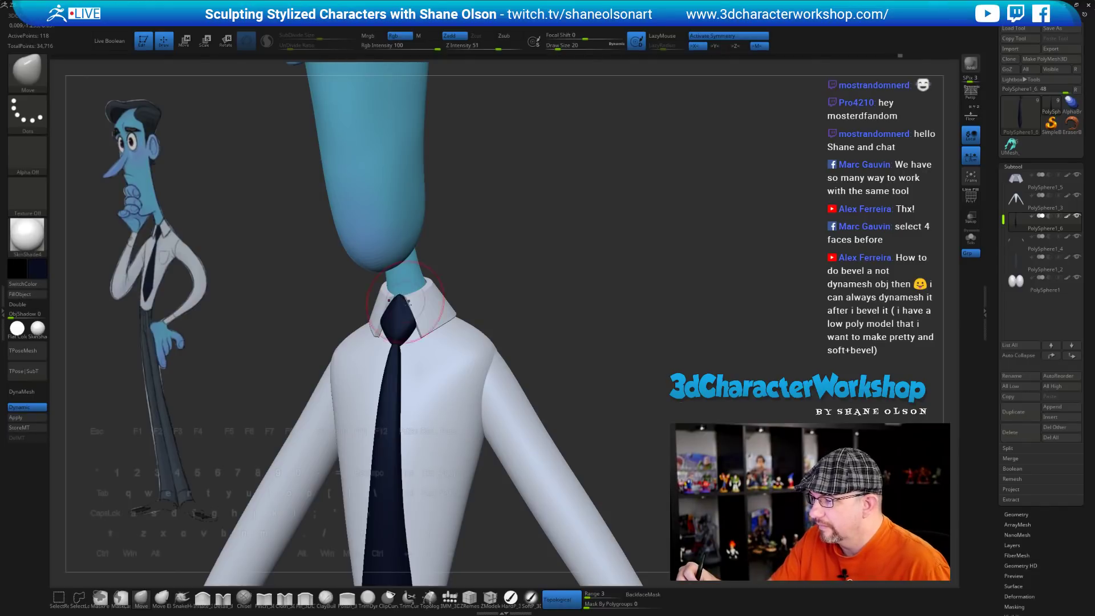
pyautogui.moveTo(417, 329); pyautogui.dragTo(418, 335)
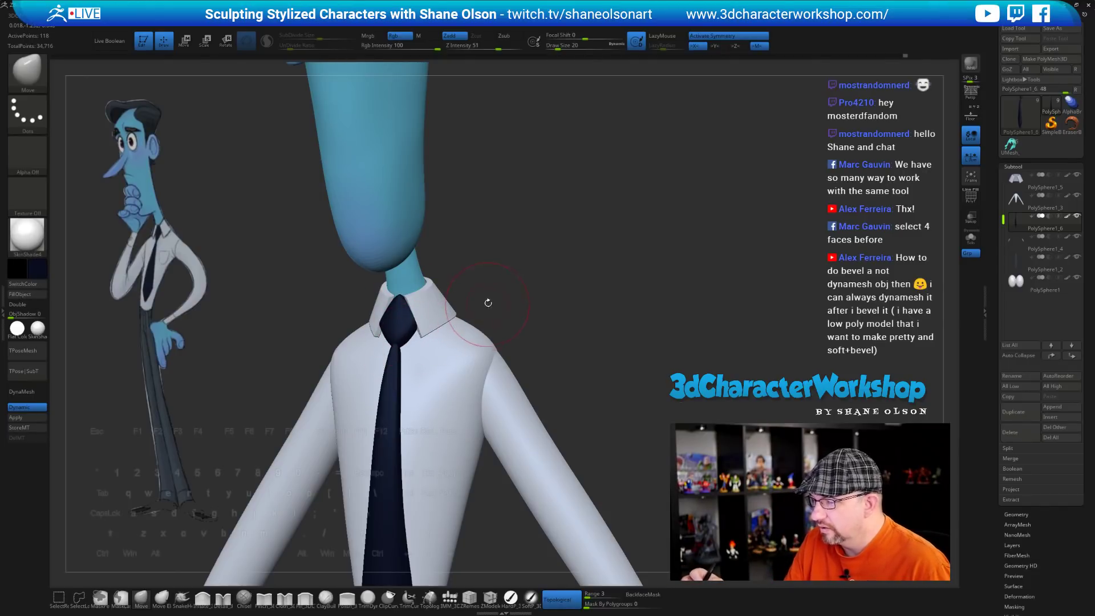
pyautogui.moveTo(488, 302); pyautogui.dragTo(433, 320)
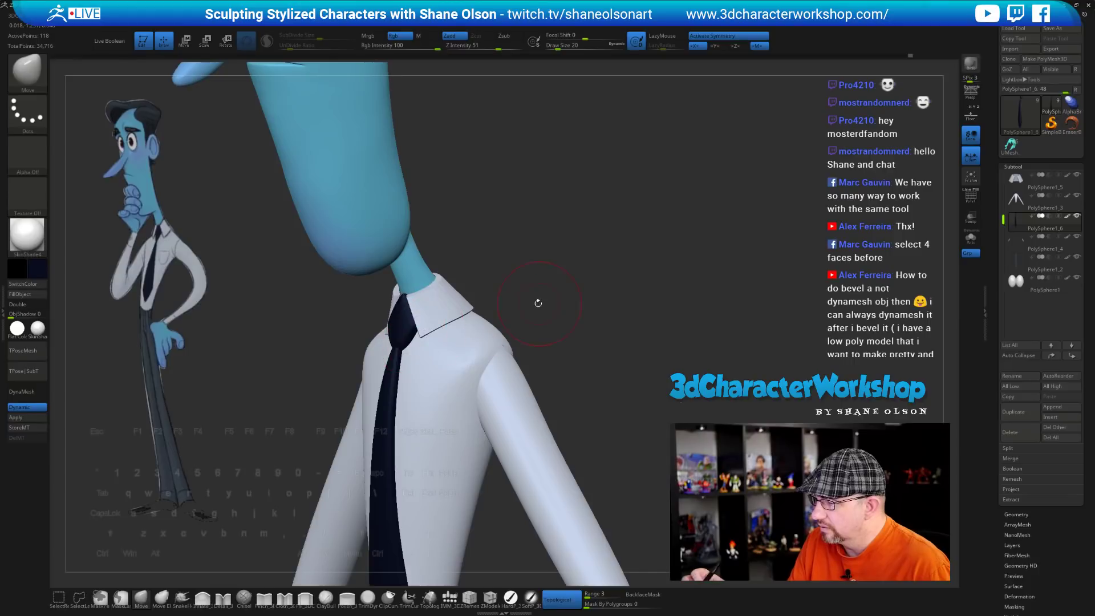
pyautogui.moveTo(537, 303); pyautogui.dragTo(559, 280)
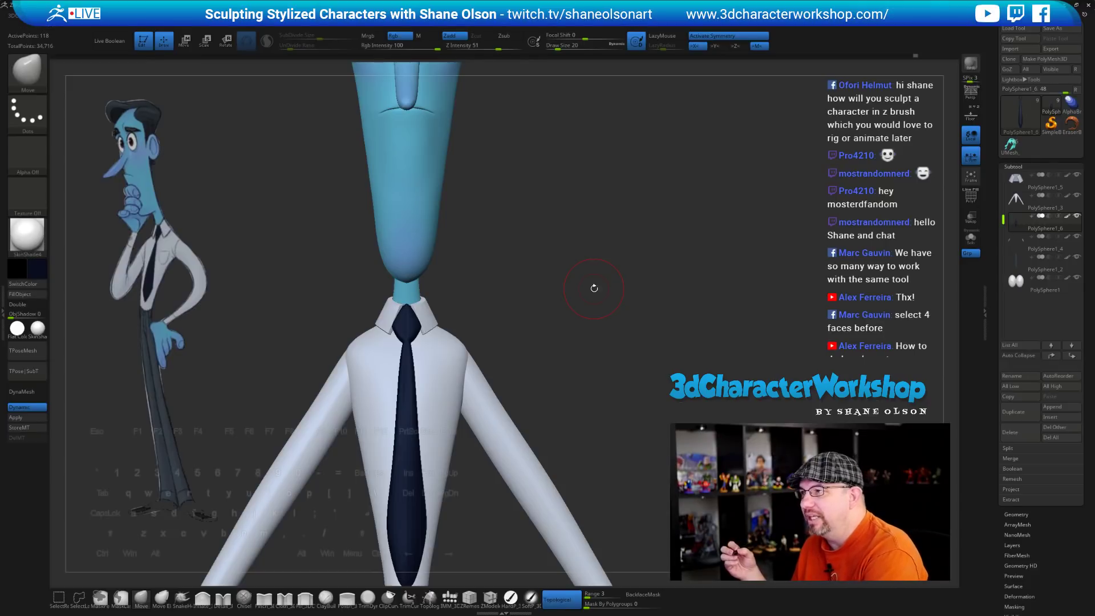
# Refine the knot's fit under the collar from three-quarter angles with the Move brush at Draw Size 12
pyautogui.moveTo(519, 284); pyautogui.dragTo(528, 257)
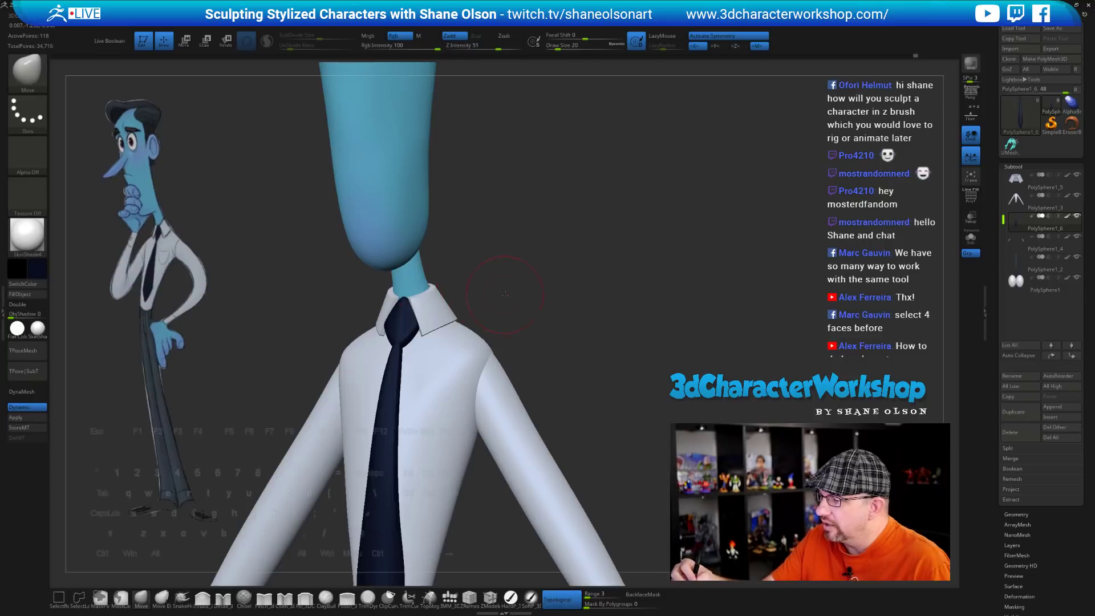
pyautogui.moveTo(505, 293); pyautogui.dragTo(418, 300)
pyautogui.moveTo(540, 315)
pyautogui.mouseDown()
pyautogui.moveTo(491, 320)
pyautogui.moveTo(482, 285)
pyautogui.moveTo(479, 296)
pyautogui.mouseUp()
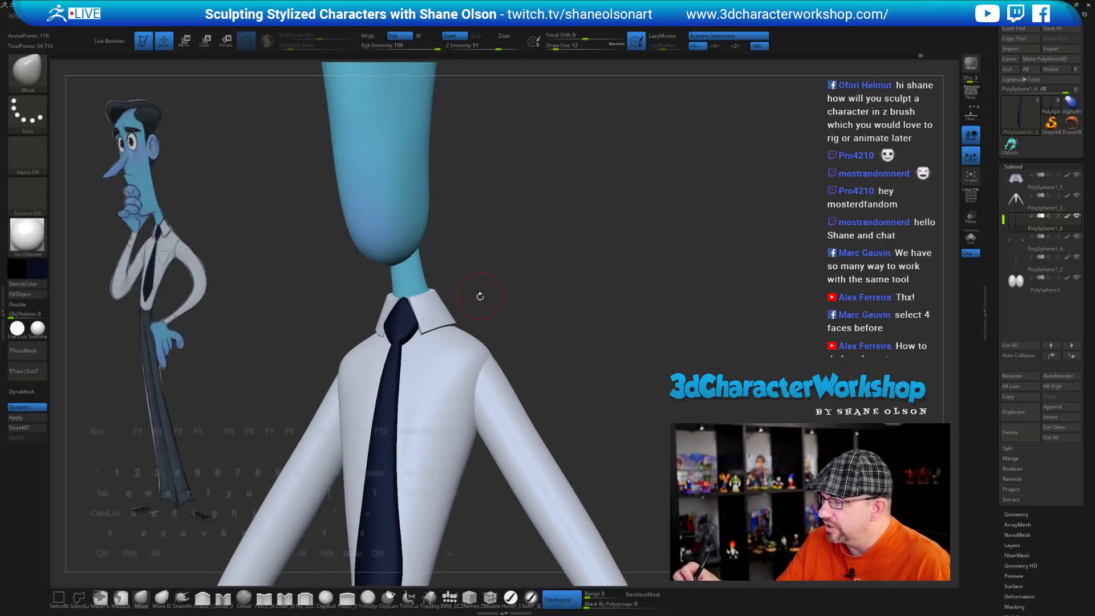
pyautogui.moveTo(338, 315)
pyautogui.mouseDown()
pyautogui.moveTo(455, 309)
pyautogui.moveTo(431, 302)
pyautogui.moveTo(426, 313)
pyautogui.moveTo(460, 313)
pyautogui.moveTo(420, 328)
pyautogui.mouseUp()
pyautogui.moveTo(487, 339)
pyautogui.mouseDown()
pyautogui.moveTo(509, 338)
pyautogui.moveTo(509, 356)
pyautogui.mouseUp()
pyautogui.moveTo(497, 309); pyautogui.dragTo(414, 302)
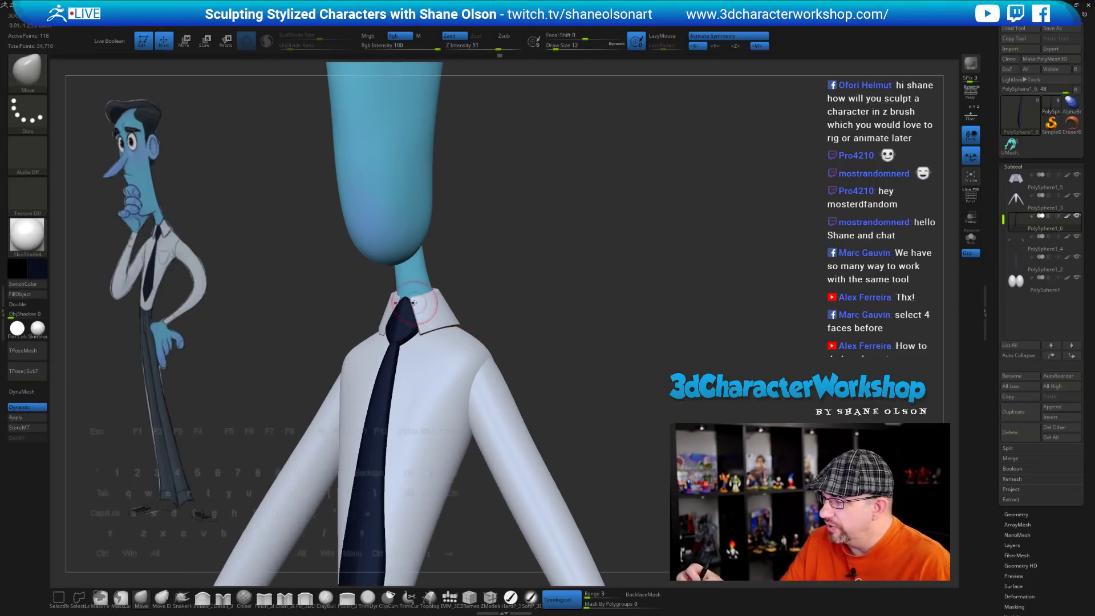
pyautogui.moveTo(511, 312)
pyautogui.mouseDown()
pyautogui.moveTo(516, 340)
pyautogui.moveTo(511, 310)
pyautogui.moveTo(564, 368)
pyautogui.moveTo(537, 352)
pyautogui.moveTo(536, 333)
pyautogui.moveTo(474, 465)
pyautogui.moveTo(480, 366)
pyautogui.moveTo(425, 383)
pyautogui.mouseUp()
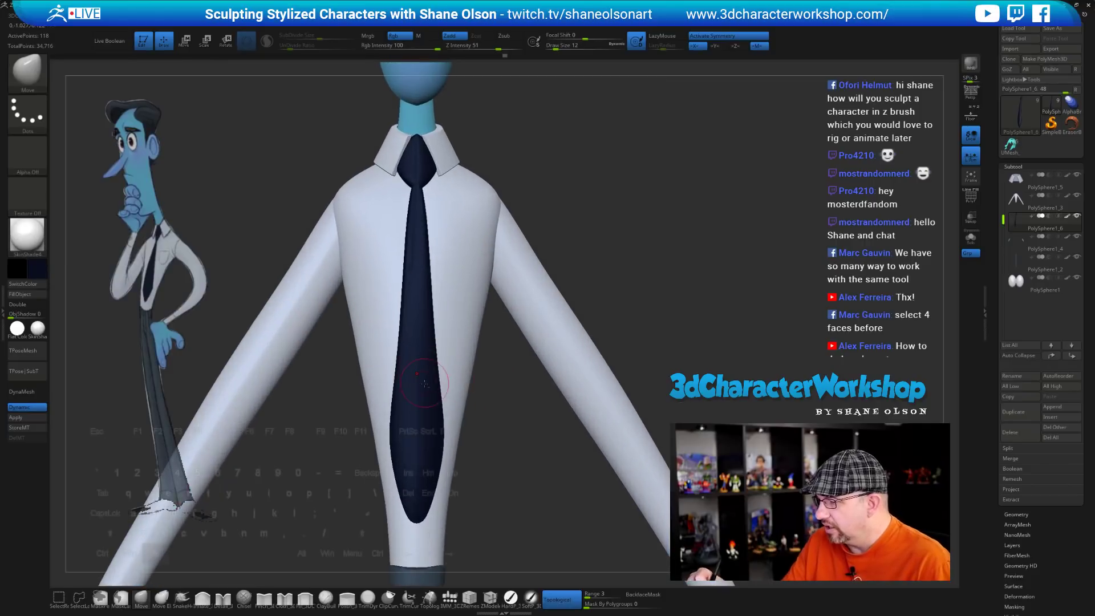
# Show the polyframe, insert a horizontal edge loop at the tie's widest part with ZModeler, and turn off dynamic subdivision
pyautogui.hotkey('shift', 'f')
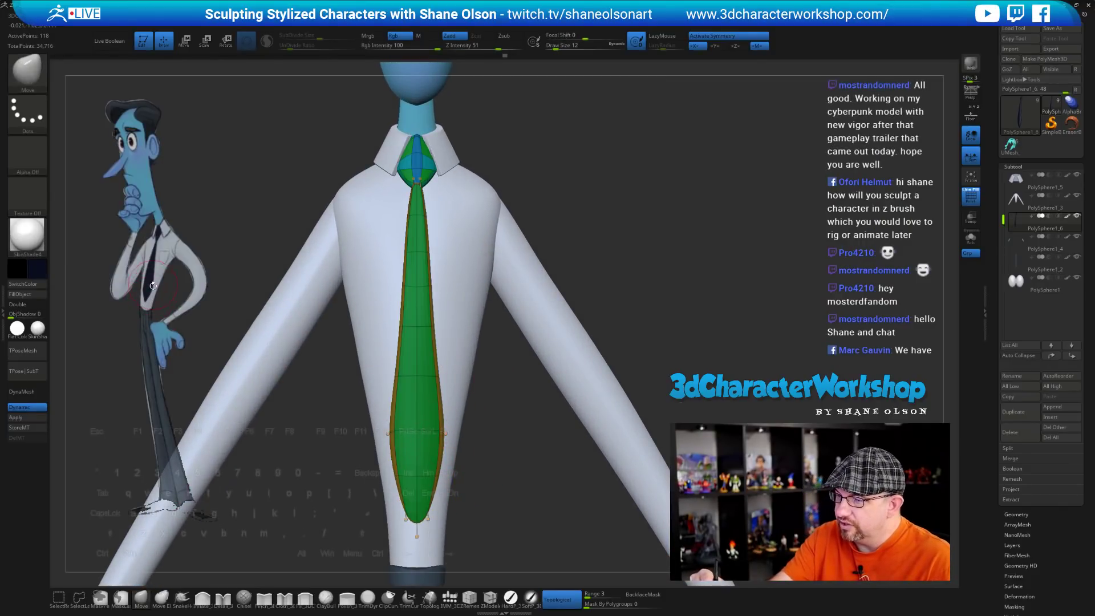
pyautogui.keyDown('alt'); pyautogui.moveTo(503, 498); pyautogui.dragTo(533, 468); pyautogui.keyUp('alt')
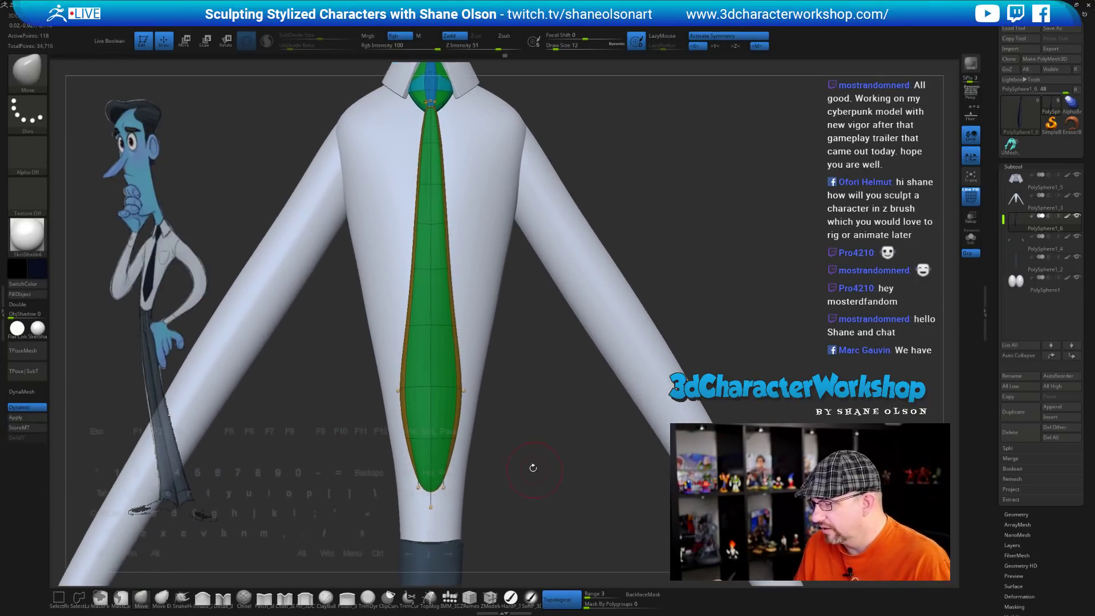
pyautogui.click(490, 597)
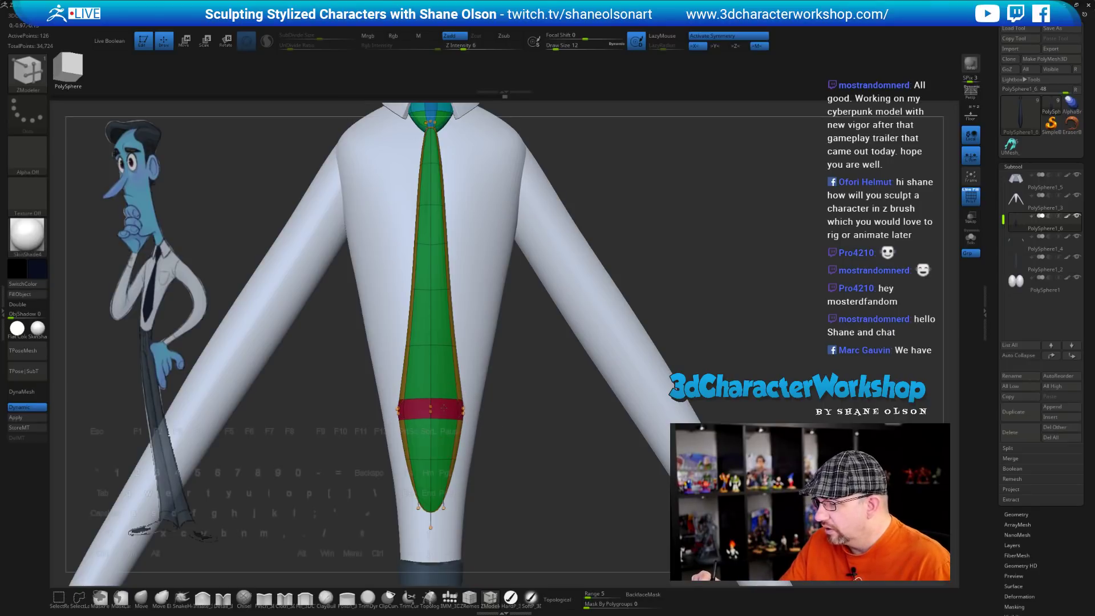
pyautogui.hotkey('shift', 'd')
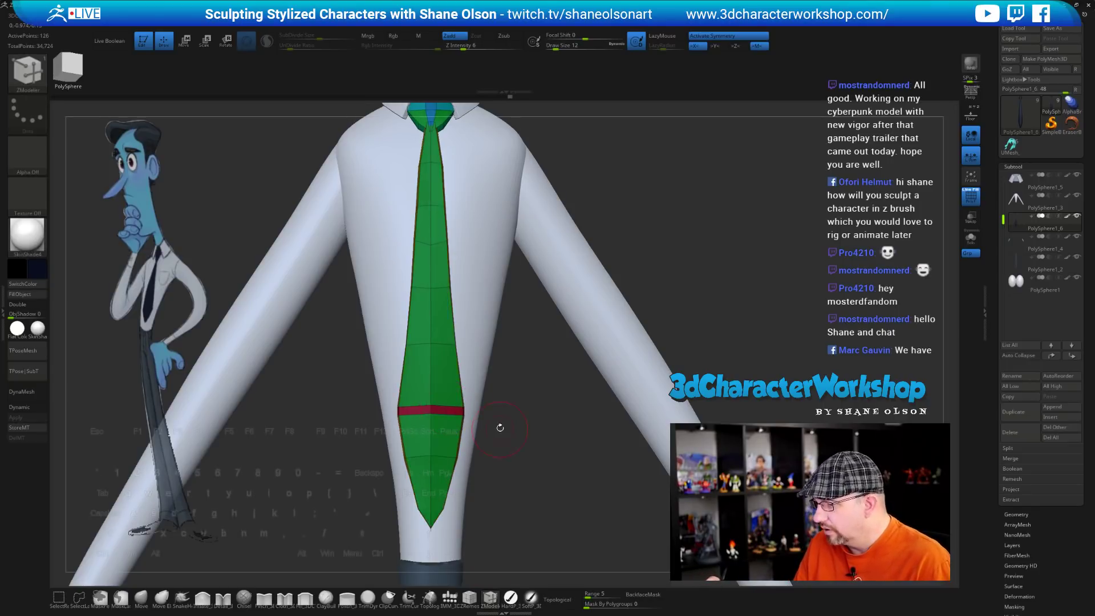
pyautogui.keyDown('alt'); pyautogui.moveTo(499, 428); pyautogui.dragTo(560, 464); pyautogui.keyUp('alt')
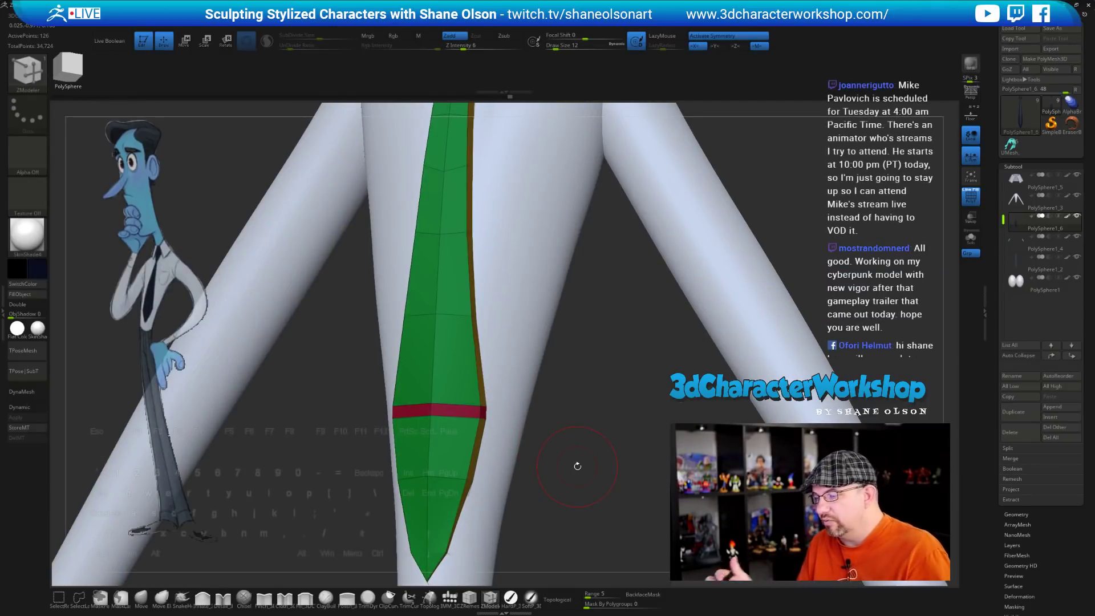
# Pull the tie's sides outward at its widest edge loops with the Move brush at Draw Size 7, with dynamic subdivision on
pyautogui.click(141, 599)
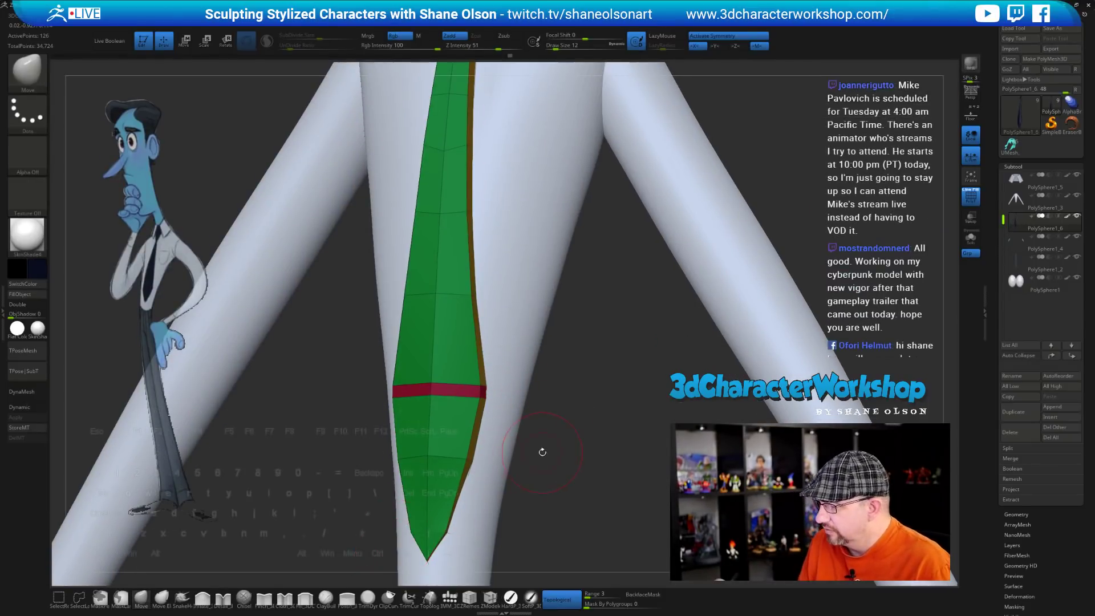
pyautogui.press('s')
pyautogui.moveTo(543, 452); pyautogui.dragTo(540, 452)
pyautogui.moveTo(486, 392); pyautogui.dragTo(490, 391)
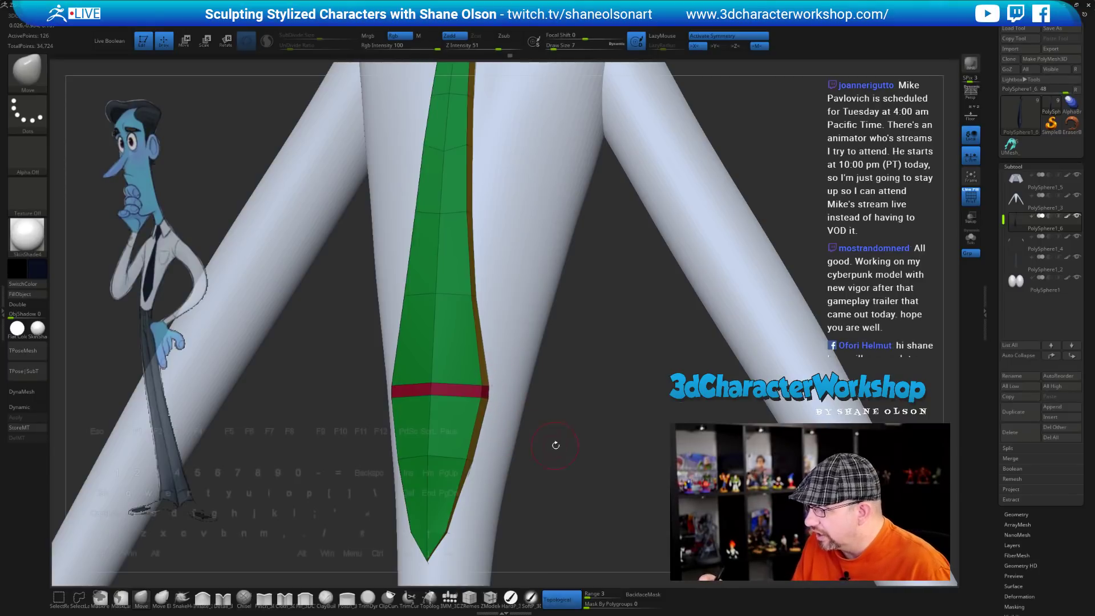
pyautogui.moveTo(556, 445)
pyautogui.mouseDown()
pyautogui.moveTo(565, 435)
pyautogui.moveTo(557, 449)
pyautogui.mouseUp()
pyautogui.press('d')
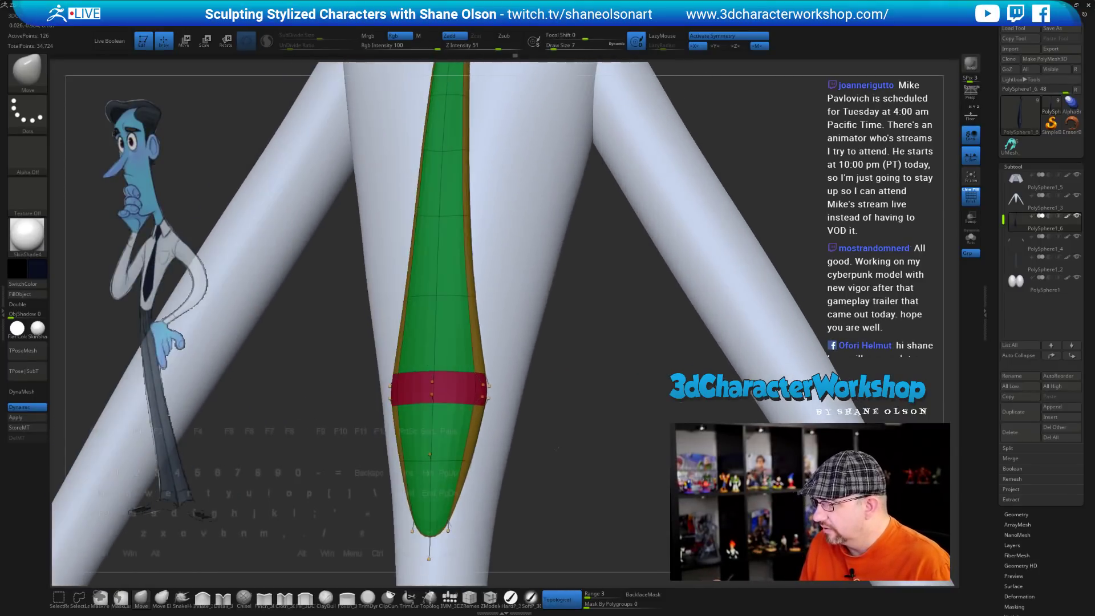
pyautogui.moveTo(485, 393); pyautogui.dragTo(491, 393)
pyautogui.moveTo(557, 465); pyautogui.dragTo(564, 440)
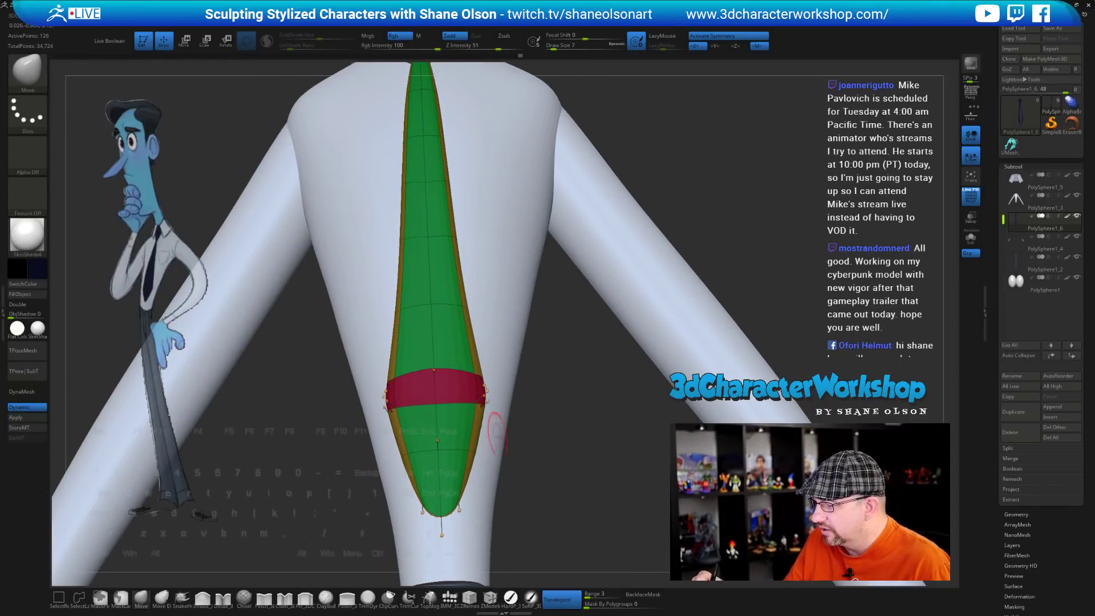
# Adjust the tie's lower end and side profile along the shirt with the Move brush at Draw Sizes 27 and 41
pyautogui.moveTo(537, 472)
pyautogui.mouseDown()
pyautogui.moveTo(517, 472)
pyautogui.moveTo(570, 494)
pyautogui.moveTo(589, 417)
pyautogui.mouseUp()
pyautogui.press('s')
pyautogui.press('s')
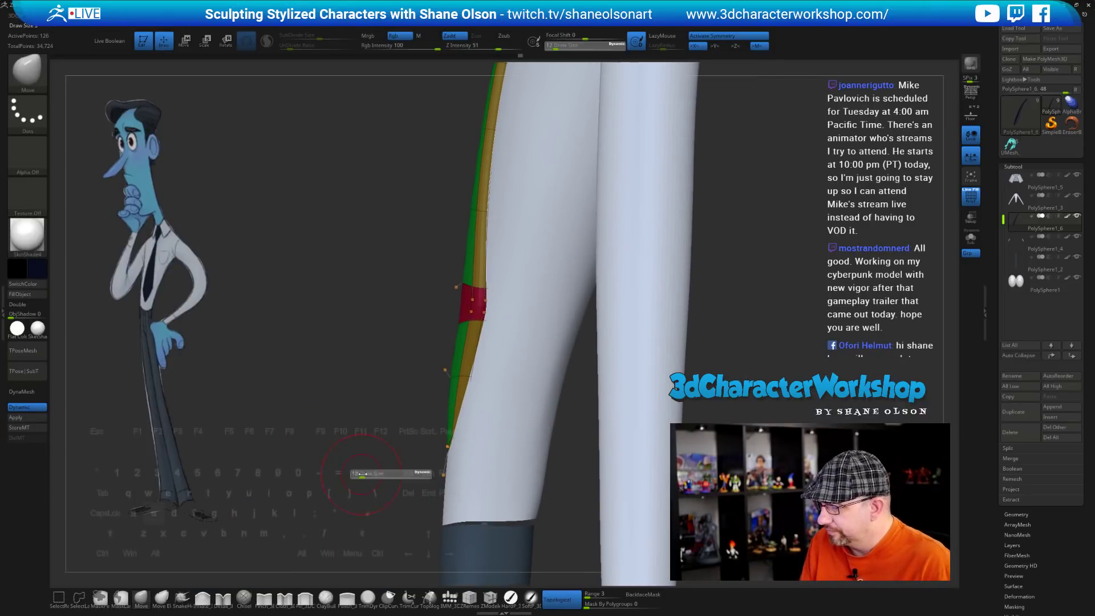
pyautogui.moveTo(365, 474); pyautogui.dragTo(369, 474)
pyautogui.moveTo(452, 466)
pyautogui.mouseDown()
pyautogui.moveTo(445, 395)
pyautogui.moveTo(384, 389)
pyautogui.mouseUp()
pyautogui.moveTo(379, 454); pyautogui.dragTo(407, 449)
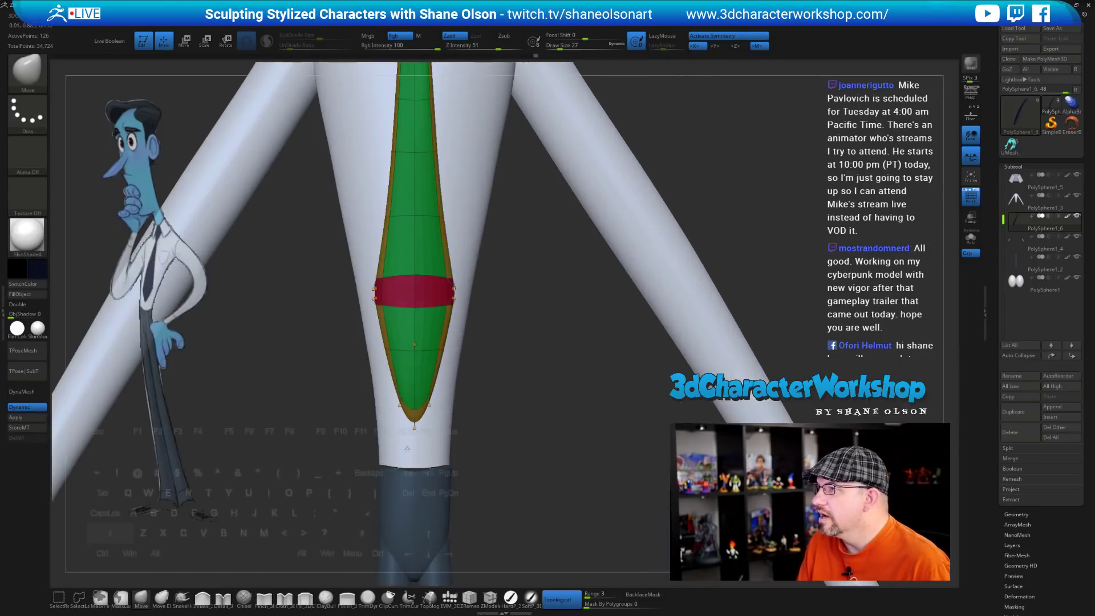
pyautogui.moveTo(525, 425); pyautogui.dragTo(497, 436)
pyautogui.press('s')
pyautogui.moveTo(447, 401); pyautogui.dragTo(451, 401)
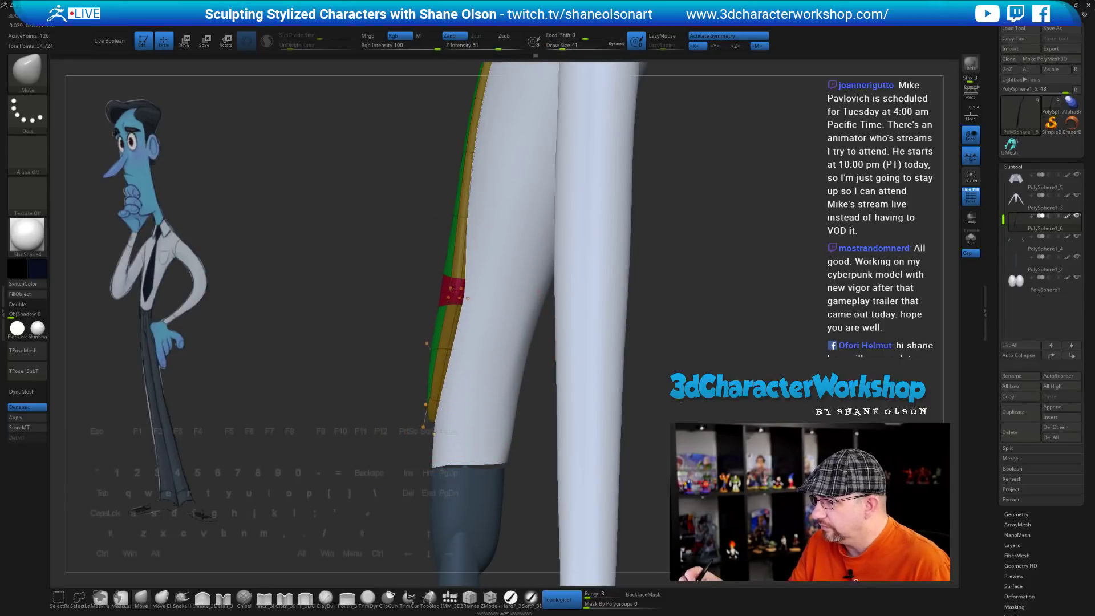
pyautogui.keyDown('alt'); pyautogui.moveTo(387, 419); pyautogui.dragTo(408, 474); pyautogui.keyUp('alt')
# Hide the polyframe and soften the tie's outline at its widest part, using Draw Size 25
pyautogui.hotkey('shift', 'f')
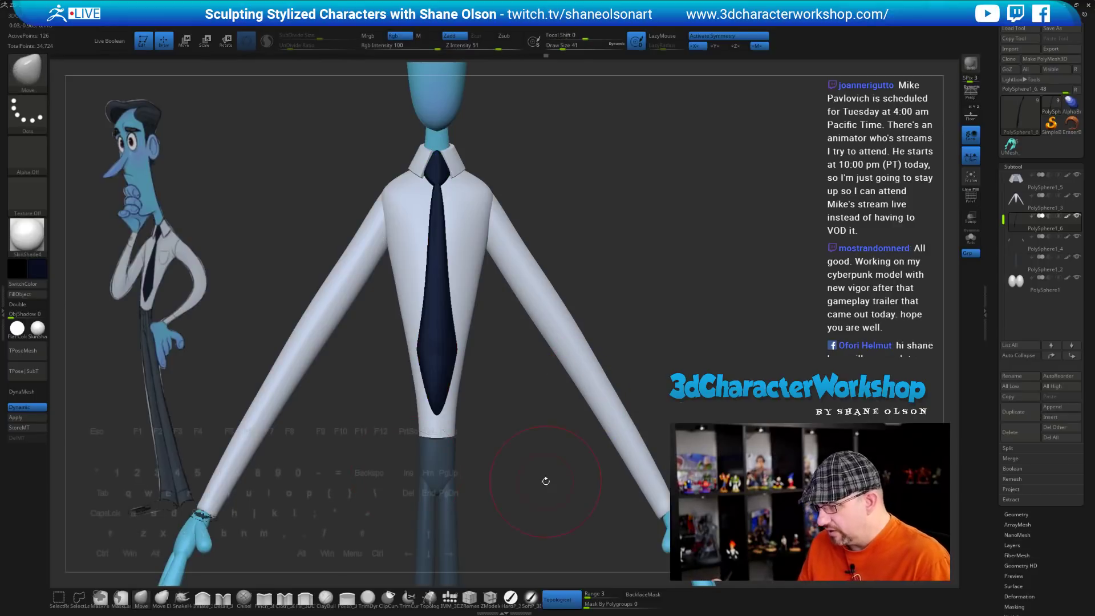
pyautogui.keyDown('alt'); pyautogui.moveTo(546, 482); pyautogui.dragTo(517, 495); pyautogui.keyUp('alt')
pyautogui.moveTo(473, 406)
pyautogui.mouseDown()
pyautogui.moveTo(507, 432)
pyautogui.moveTo(506, 454)
pyautogui.mouseUp()
pyautogui.press('s')
pyautogui.keyDown('shift'); pyautogui.moveTo(460, 342); pyautogui.dragTo(459, 328); pyautogui.keyUp('shift')
# Review the tie's proportions on the full character from the front and three-quarter view against the reference drawing
pyautogui.moveTo(549, 497)
pyautogui.mouseDown()
pyautogui.moveTo(526, 500)
pyautogui.moveTo(543, 499)
pyautogui.moveTo(542, 465)
pyautogui.mouseUp()
pyautogui.moveTo(639, 412); pyautogui.dragTo(611, 379)
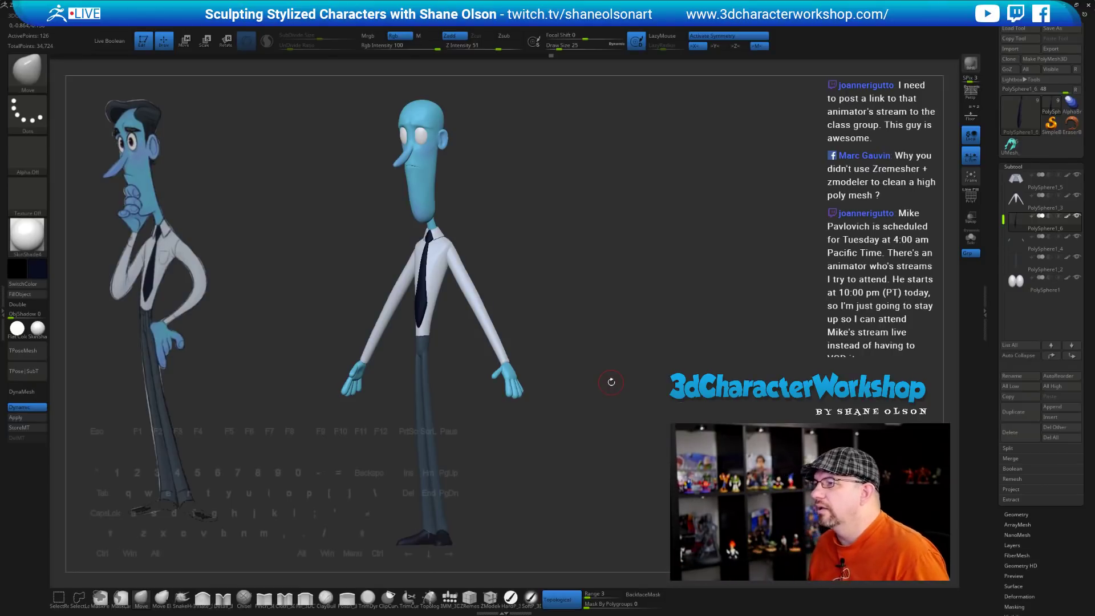
pyautogui.moveTo(665, 242); pyautogui.dragTo(673, 244)
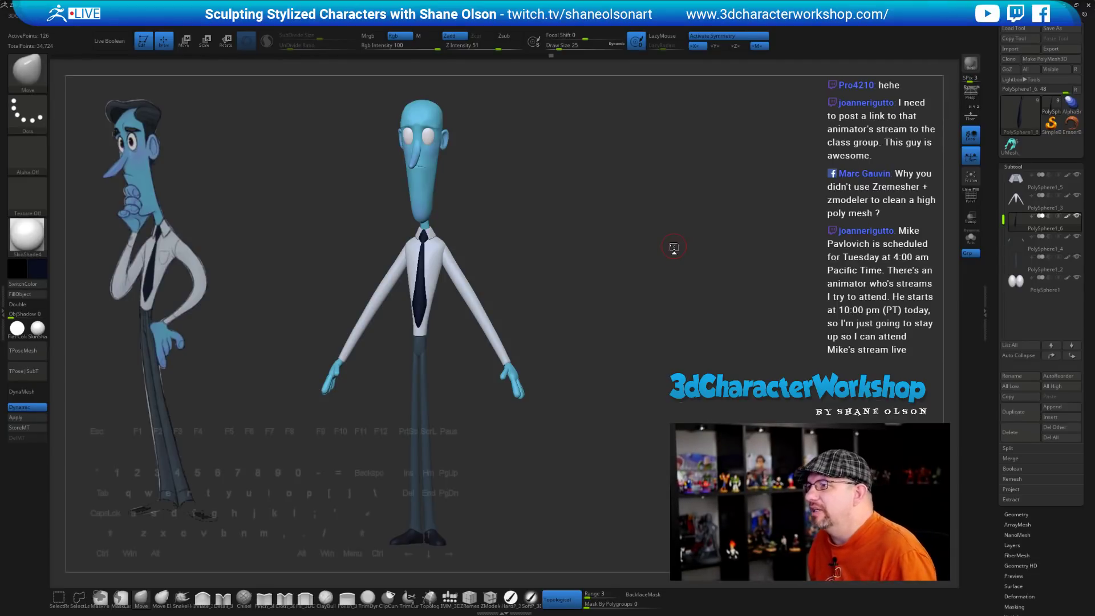
pyautogui.moveTo(642, 268); pyautogui.dragTo(651, 266)
pyautogui.press('s')
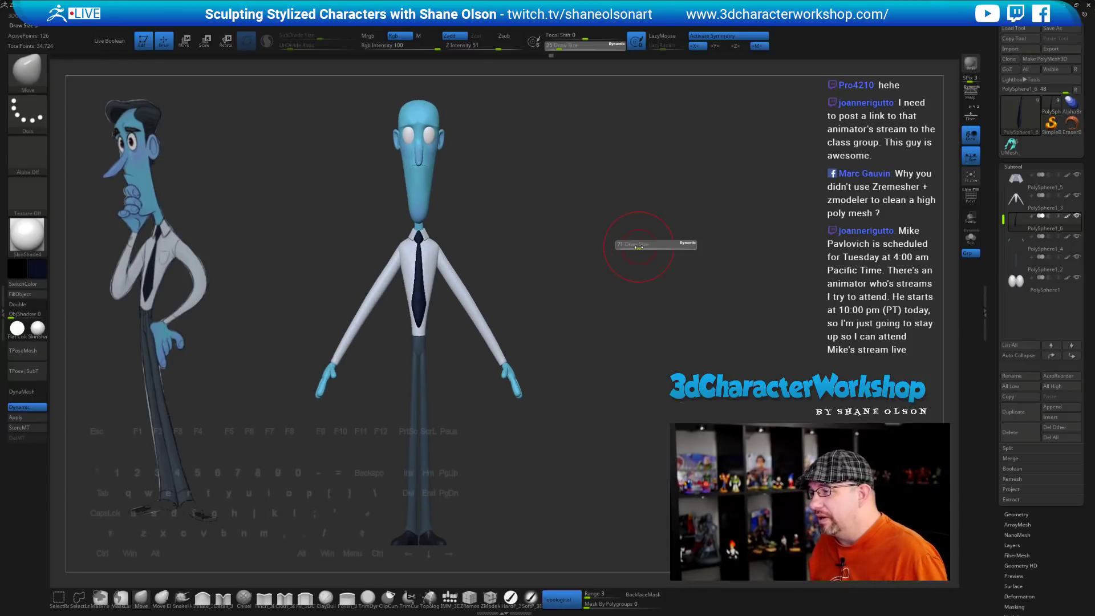
pyautogui.moveTo(630, 246); pyautogui.dragTo(631, 249)
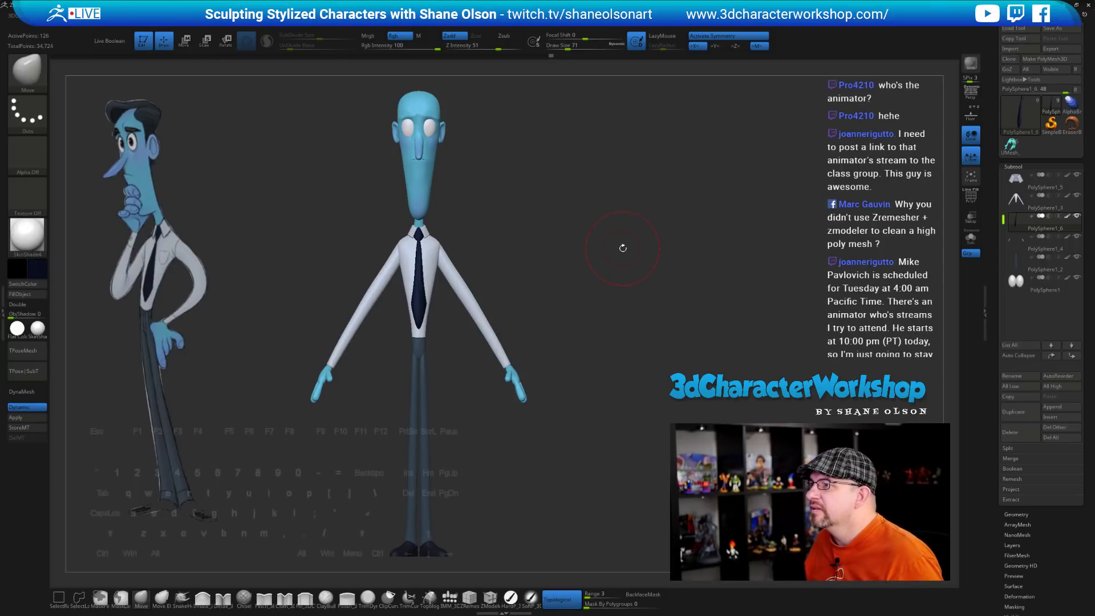
pyautogui.press('s')
pyautogui.click(630, 236)
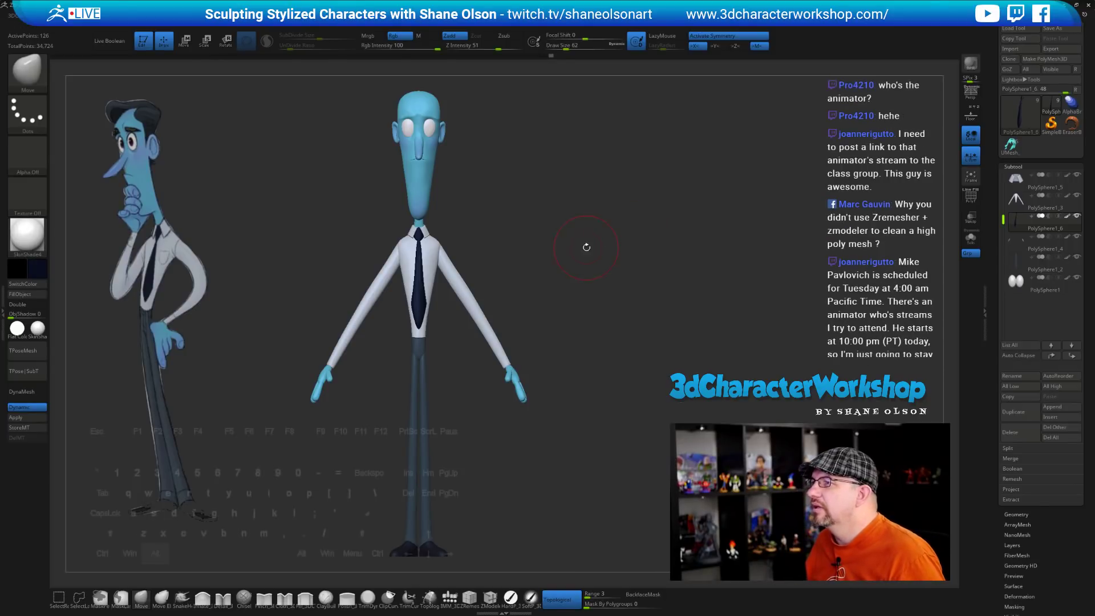
pyautogui.moveTo(584, 245)
pyautogui.mouseDown()
pyautogui.moveTo(603, 221)
pyautogui.moveTo(598, 237)
pyautogui.mouseUp()
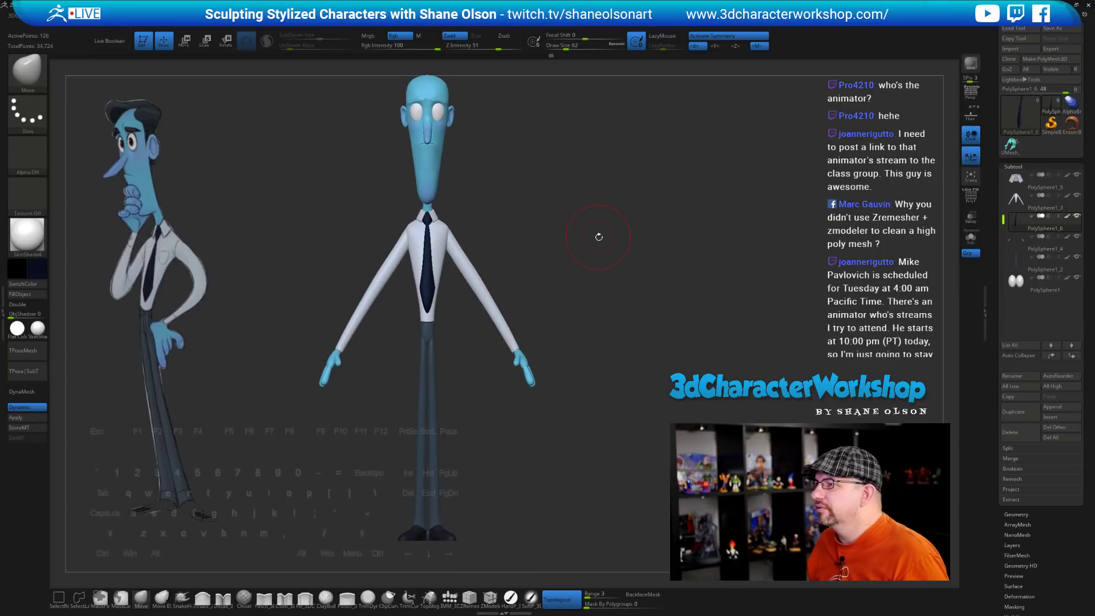
pyautogui.moveTo(679, 310); pyautogui.dragTo(614, 391)
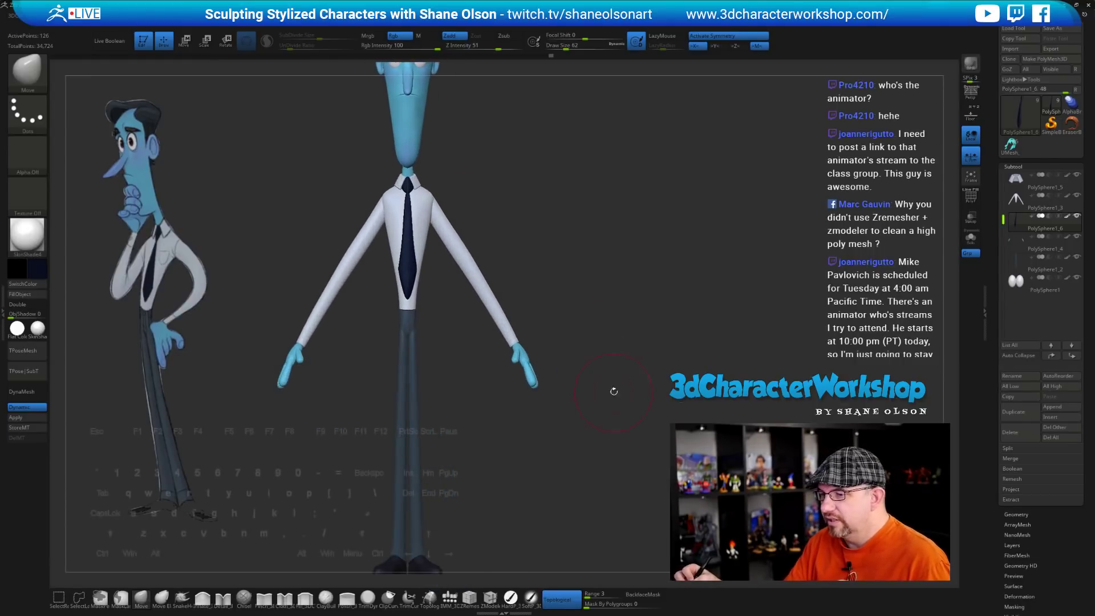
pyautogui.keyDown('alt'); pyautogui.moveTo(603, 298); pyautogui.dragTo(604, 384); pyautogui.keyUp('alt')
pyautogui.press('s')
pyautogui.moveTo(596, 345); pyautogui.dragTo(581, 469)
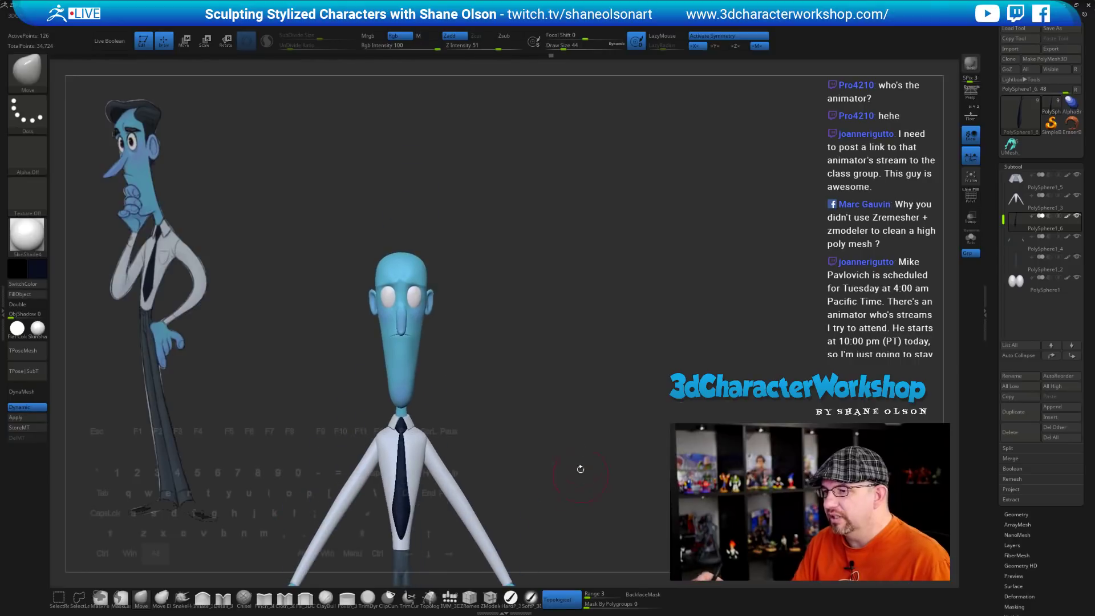
# Make the head and body mesh the active subtool and switch to the Topology brush, with the face in view
pyautogui.keyDown('alt'); pyautogui.moveTo(565, 355); pyautogui.dragTo(563, 242); pyautogui.keyUp('alt')
pyautogui.keyDown('alt'); pyautogui.moveTo(564, 242); pyautogui.dragTo(561, 412); pyautogui.keyUp('alt')
pyautogui.moveTo(557, 325)
pyautogui.keyDown('alt'); pyautogui.mouseDown()
pyautogui.moveTo(565, 400)
pyautogui.moveTo(539, 411)
pyautogui.mouseUp(); pyautogui.keyUp('alt')
pyautogui.keyDown('alt'); pyautogui.click(436, 451); pyautogui.keyUp('alt')
pyautogui.press('s')
pyautogui.moveTo(525, 466); pyautogui.dragTo(540, 509)
pyautogui.keyDown('alt'); pyautogui.moveTo(546, 452); pyautogui.dragTo(555, 461); pyautogui.keyUp('alt')
pyautogui.click(429, 598)
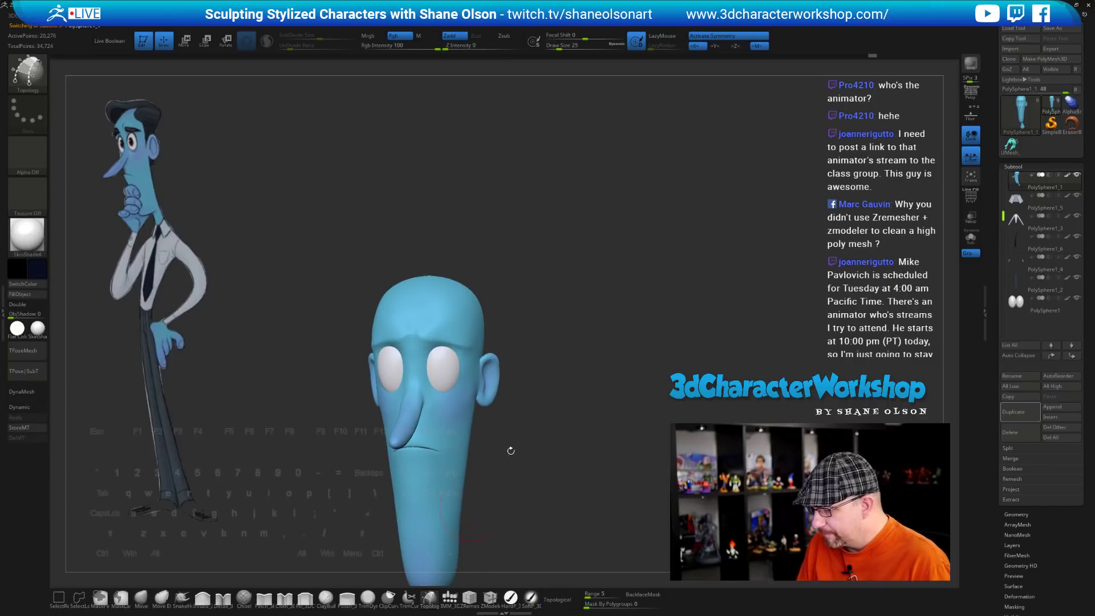
# Turn on dynamic subdivision for the head and set the Topology brush's Draw Size to 6, facing the brow area
pyautogui.keyDown('alt'); pyautogui.moveTo(539, 396); pyautogui.dragTo(546, 454); pyautogui.keyUp('alt')
pyautogui.keyDown('alt'); pyautogui.moveTo(553, 399); pyautogui.dragTo(551, 508); pyautogui.keyUp('alt')
pyautogui.moveTo(593, 412)
pyautogui.mouseDown()
pyautogui.moveTo(562, 411)
pyautogui.moveTo(562, 397)
pyautogui.moveTo(562, 444)
pyautogui.mouseUp()
pyautogui.press('s')
pyautogui.keyDown('alt'); pyautogui.moveTo(570, 245); pyautogui.dragTo(560, 448); pyautogui.keyUp('alt')
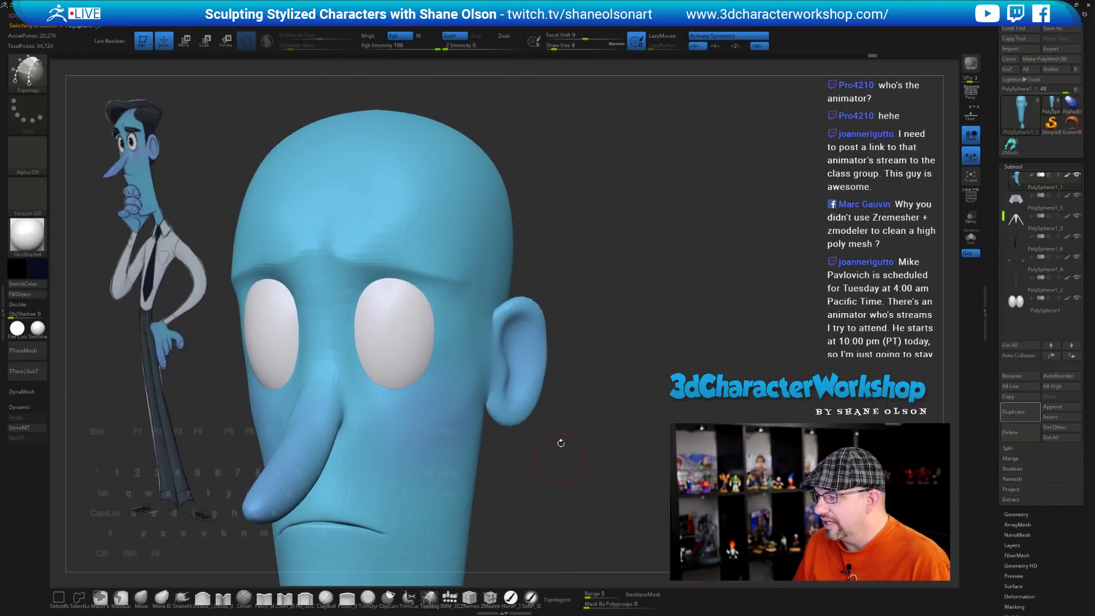
pyautogui.press('d')
pyautogui.keyDown('alt'); pyautogui.moveTo(530, 487); pyautogui.dragTo(551, 490); pyautogui.keyUp('alt')
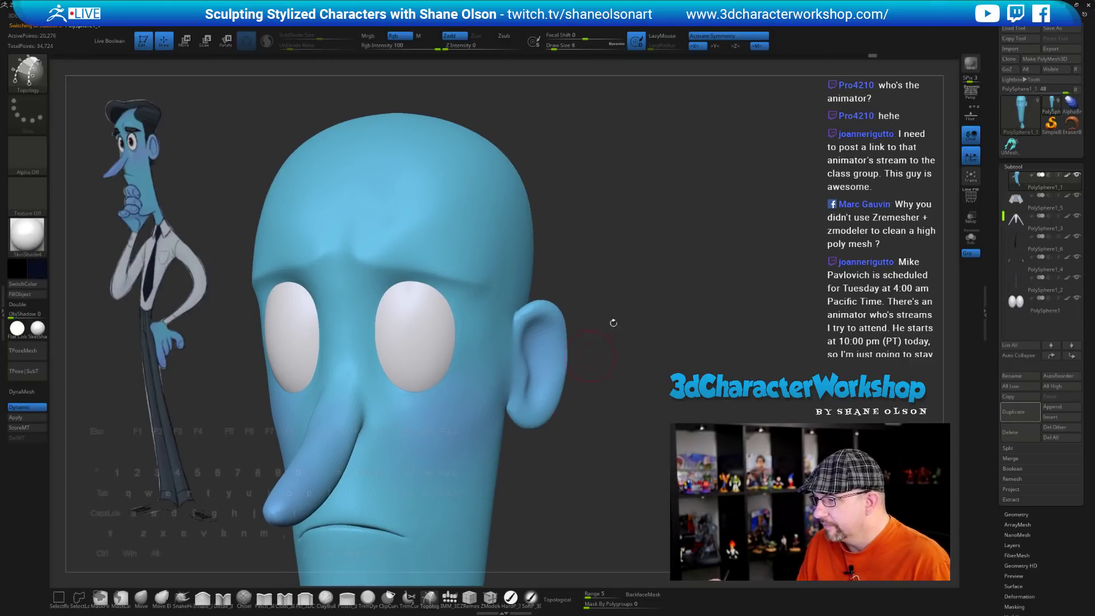
pyautogui.press('s')
pyautogui.moveTo(621, 276); pyautogui.dragTo(620, 277)
# Draw topology curves above the eye for the eyebrow's inner end, lower edge and upper edge, mirrored to the other side
pyautogui.moveTo(373, 246); pyautogui.dragTo(369, 253)
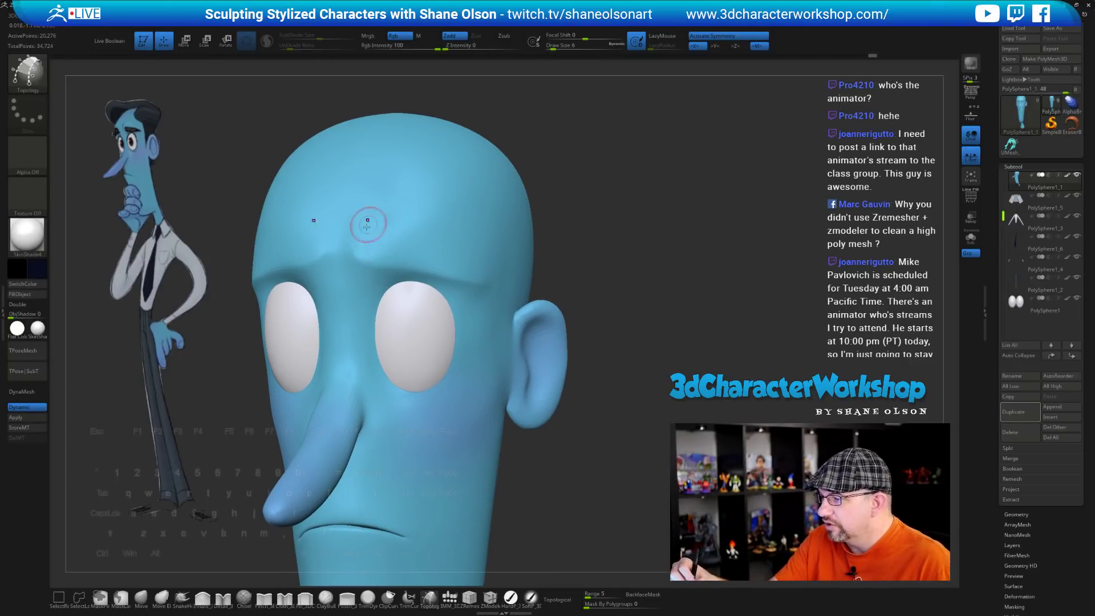
pyautogui.moveTo(364, 210); pyautogui.dragTo(360, 268)
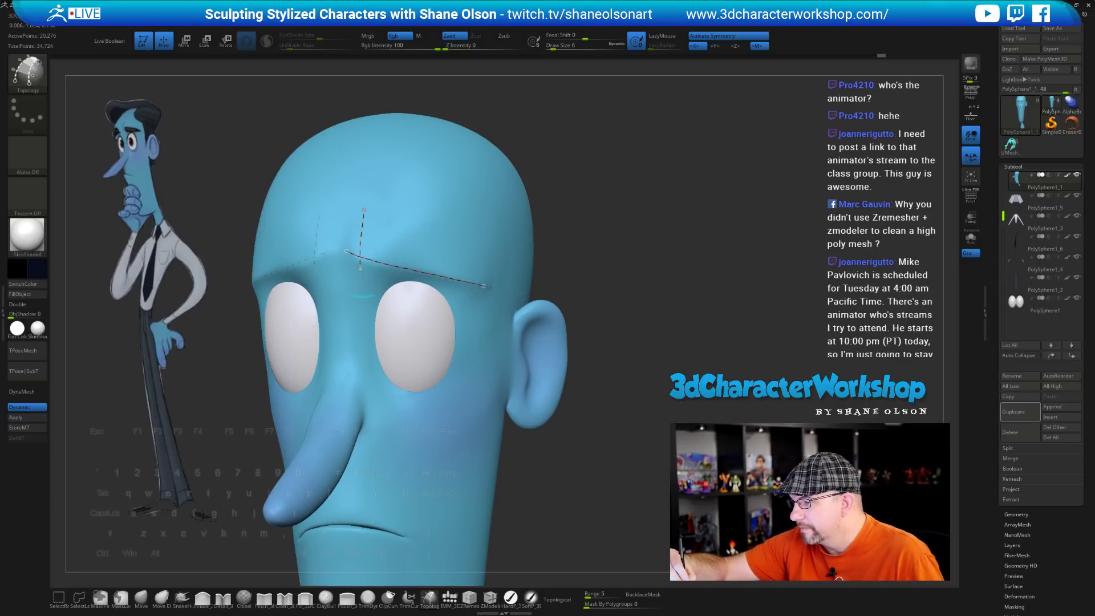
pyautogui.moveTo(350, 215); pyautogui.dragTo(387, 223)
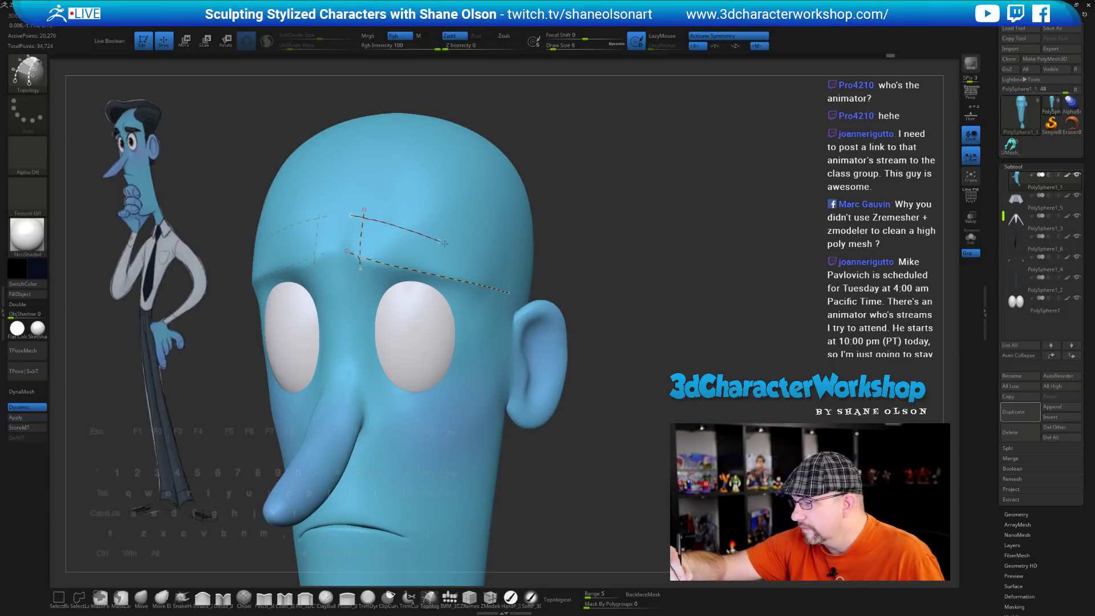
pyautogui.moveTo(505, 276); pyautogui.dragTo(511, 279)
pyautogui.moveTo(633, 287); pyautogui.dragTo(651, 266)
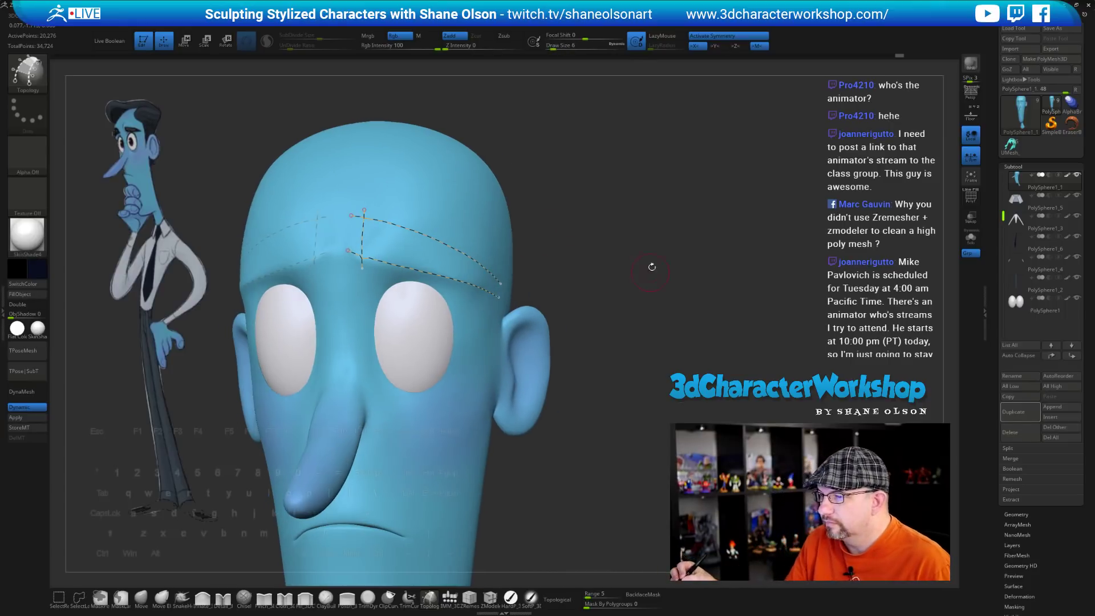
# Draw cross curves that divide the eyebrow outline into a row of quads out to the temple, and trim the loose curve ends
pyautogui.moveTo(396, 204); pyautogui.dragTo(389, 282)
pyautogui.moveTo(425, 215); pyautogui.dragTo(415, 287)
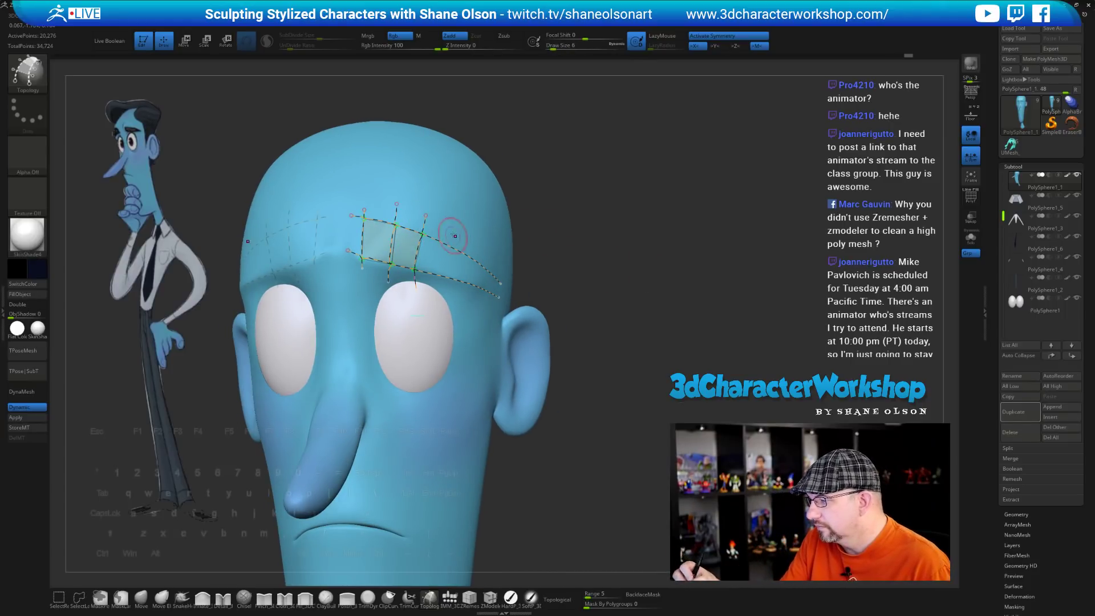
pyautogui.moveTo(480, 242); pyautogui.dragTo(465, 300)
pyautogui.moveTo(640, 321); pyautogui.dragTo(590, 323)
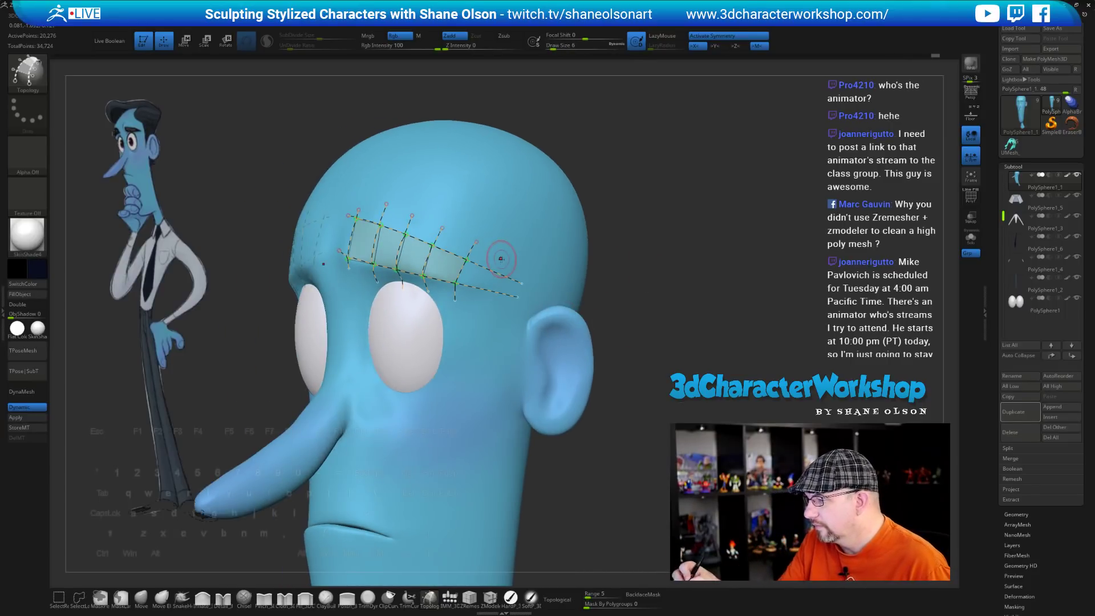
pyautogui.moveTo(674, 259)
pyautogui.mouseDown()
pyautogui.moveTo(698, 260)
pyautogui.moveTo(664, 261)
pyautogui.mouseUp()
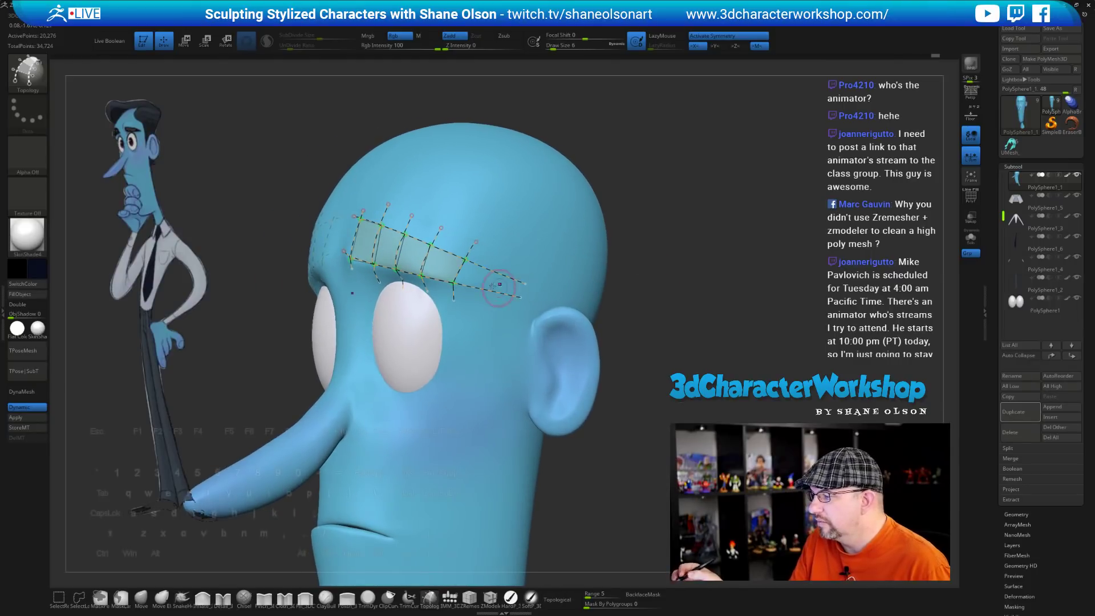
pyautogui.keyDown('alt'); pyautogui.click(521, 349); pyautogui.keyUp('alt')
pyautogui.moveTo(620, 317); pyautogui.dragTo(661, 271)
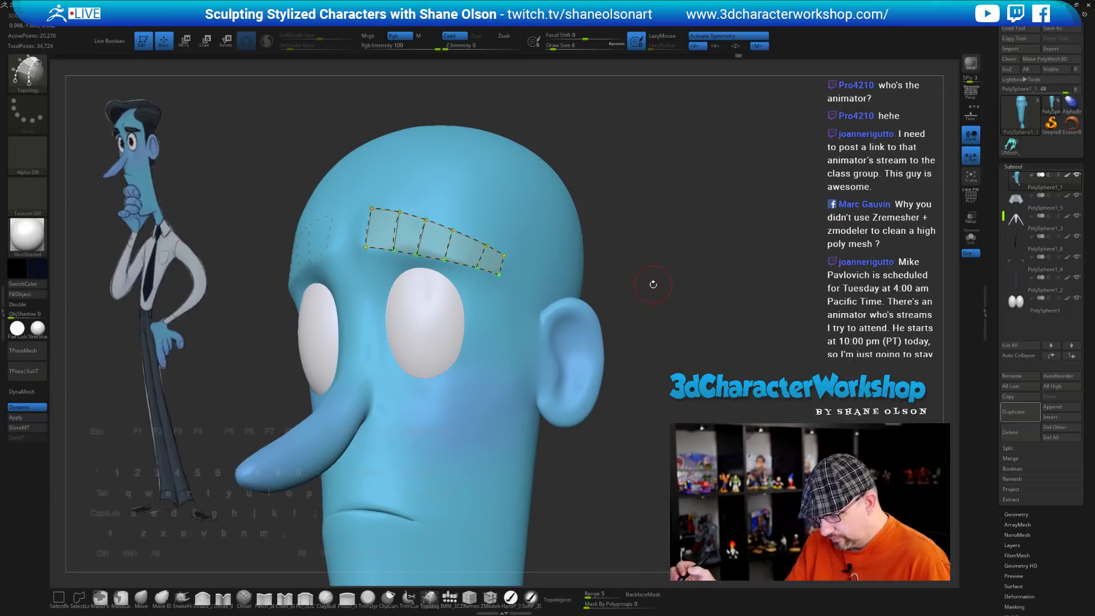
# Set the active colour to black and generate thick eyebrow meshes from the topology curves
pyautogui.hotkey('shift', 'z')
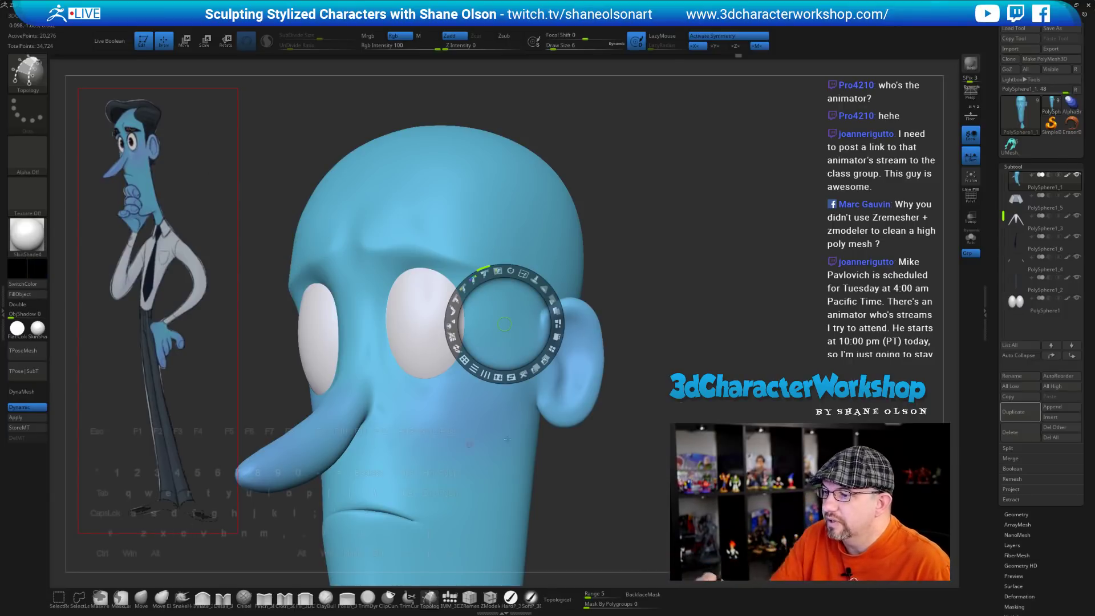
pyautogui.hotkey('shift', 'z')
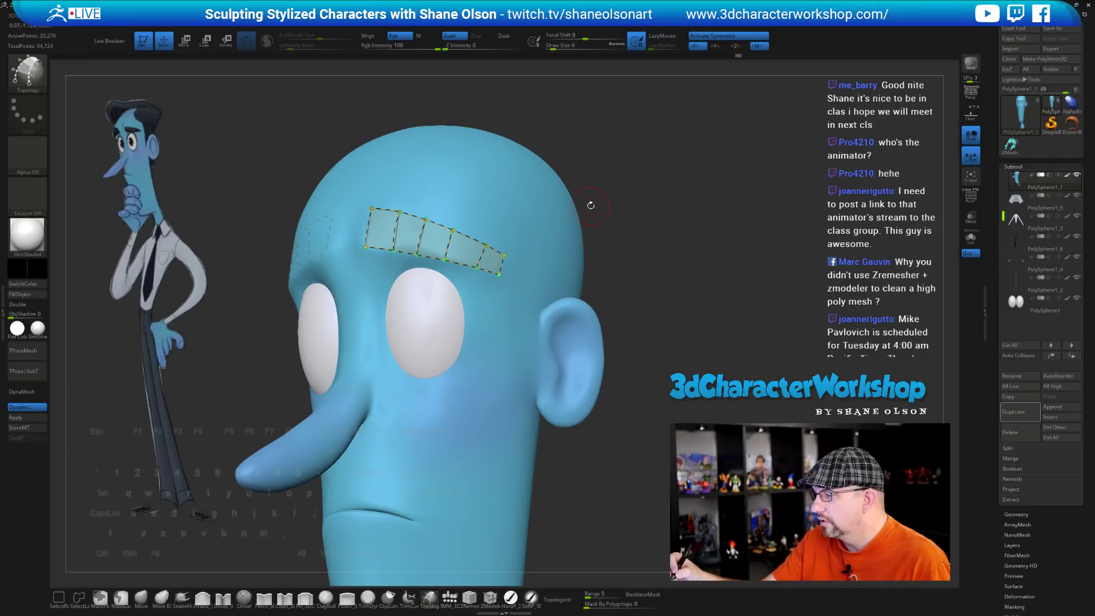
pyautogui.click(545, 225)
pyautogui.moveTo(688, 296); pyautogui.dragTo(598, 319)
pyautogui.moveTo(629, 327)
pyautogui.mouseDown()
pyautogui.moveTo(633, 313)
pyautogui.moveTo(584, 344)
pyautogui.mouseUp()
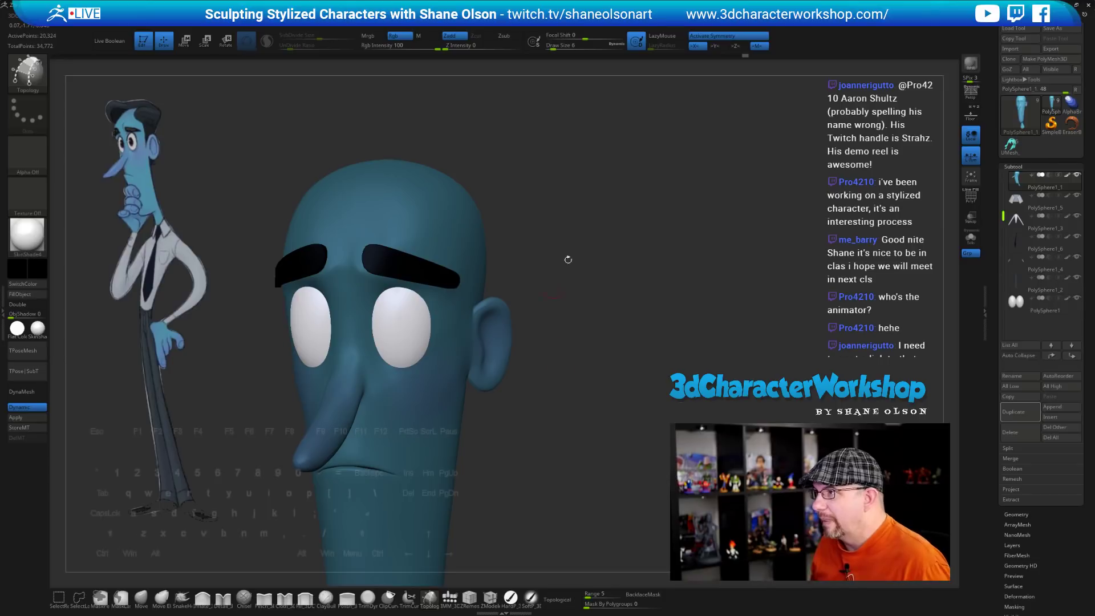
pyautogui.moveTo(676, 225)
pyautogui.mouseDown()
pyautogui.moveTo(605, 228)
pyautogui.moveTo(577, 263)
pyautogui.moveTo(640, 267)
pyautogui.moveTo(609, 283)
pyautogui.mouseUp()
# Split the unmasked eyebrows from the head into their own subtool and make that subtool active
pyautogui.press('s')
pyautogui.press('s')
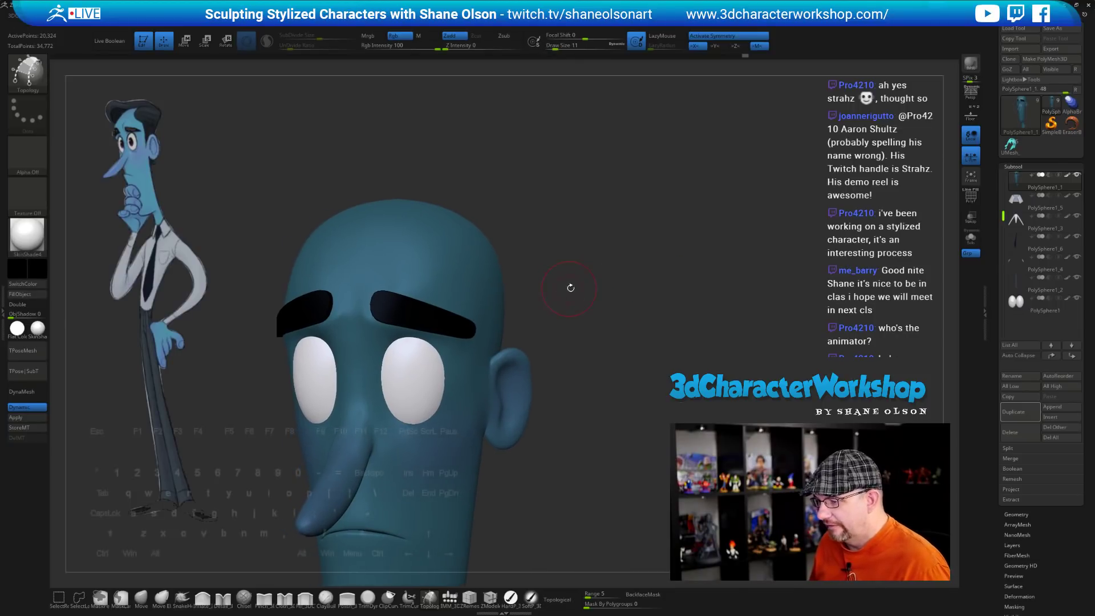
pyautogui.press('2')
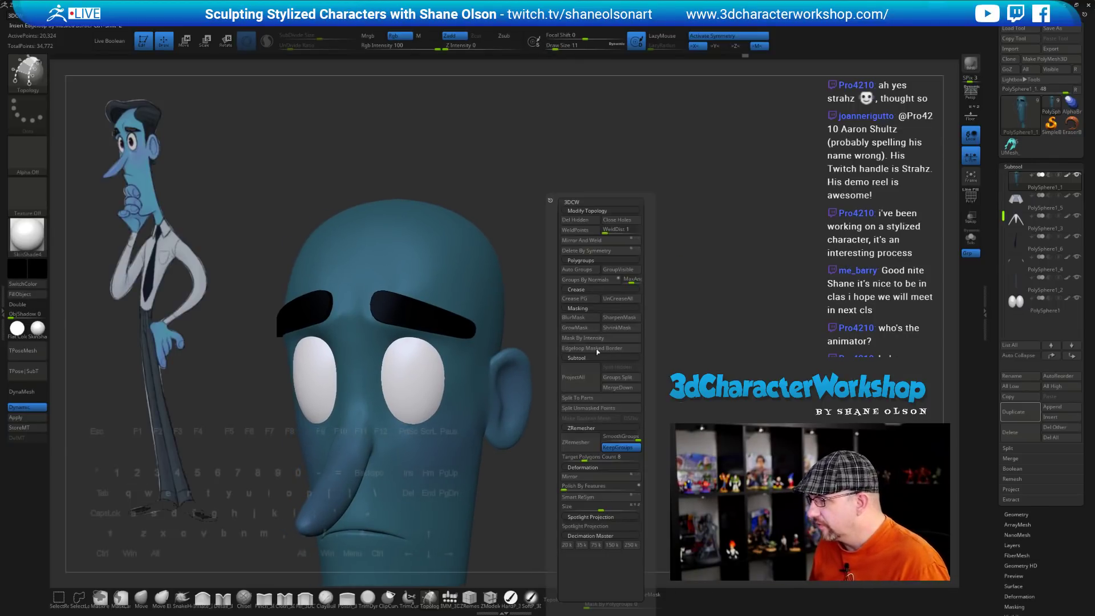
pyautogui.click(597, 407)
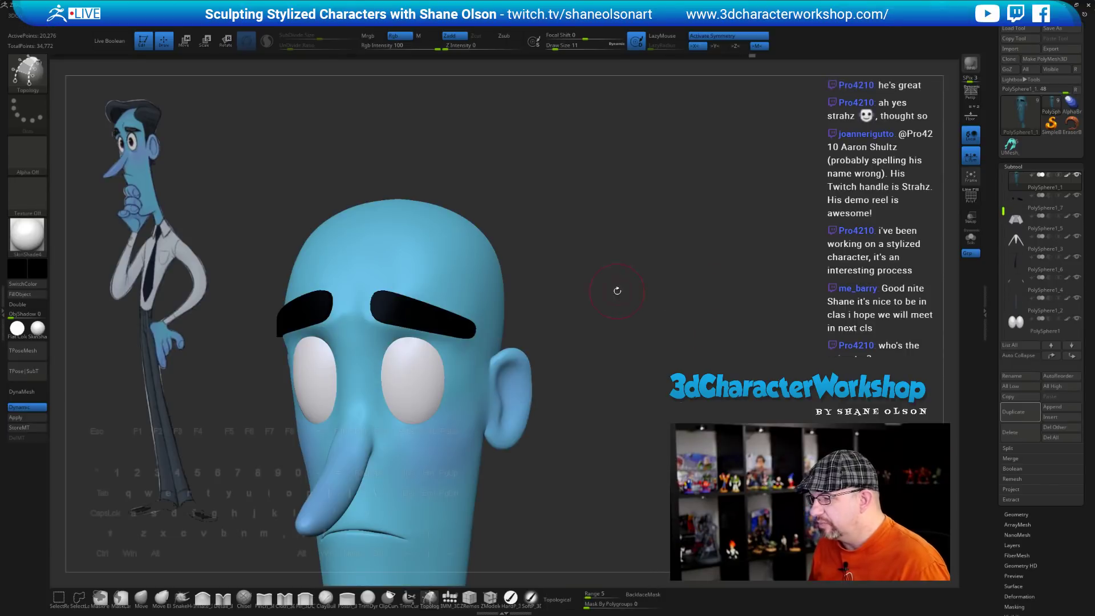
pyautogui.keyDown('shift'); pyautogui.moveTo(616, 291); pyautogui.dragTo(643, 272); pyautogui.keyUp('shift')
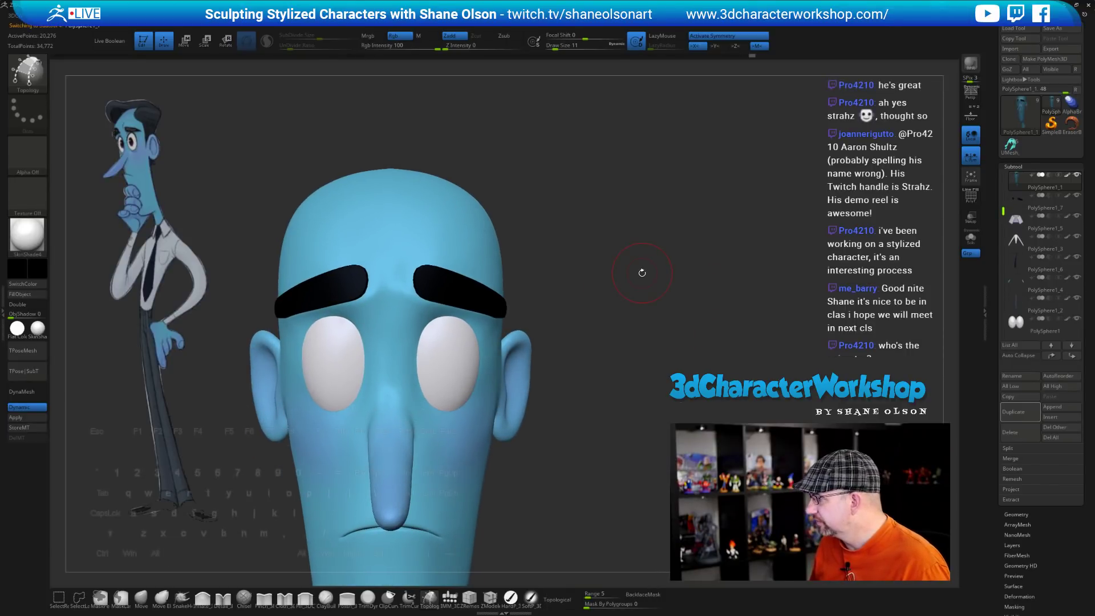
pyautogui.press('Down')
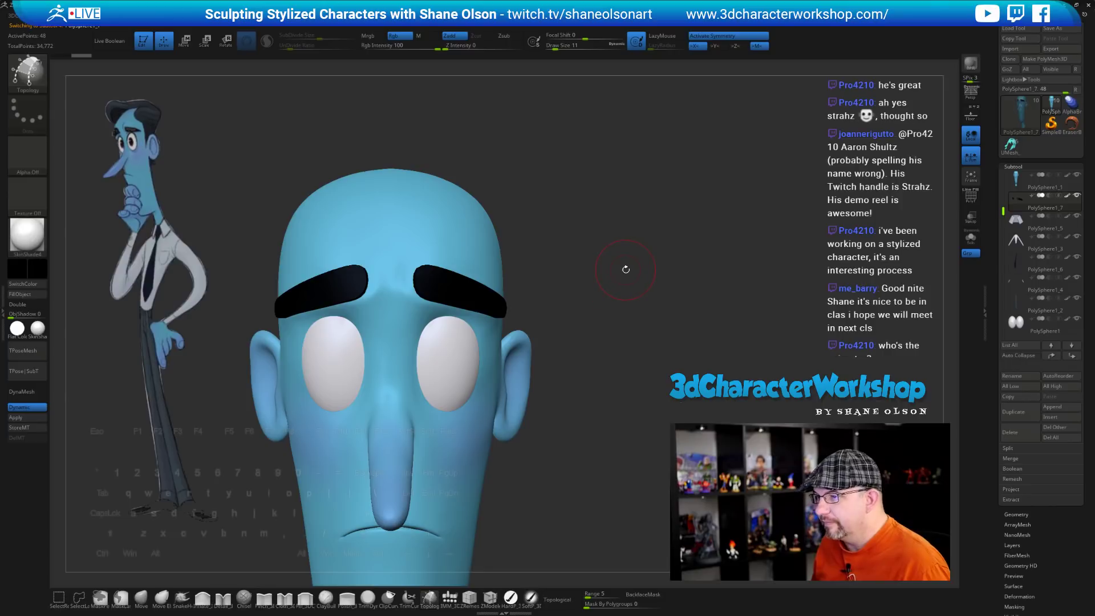
# Isolate the eyebrow subtool, show its polyframe and frame it in the view
pyautogui.moveTo(626, 269); pyautogui.dragTo(664, 387)
pyautogui.hotkey('alt', 's')
pyautogui.hotkey('shift', 'f')
pyautogui.press('f')
pyautogui.press('2')
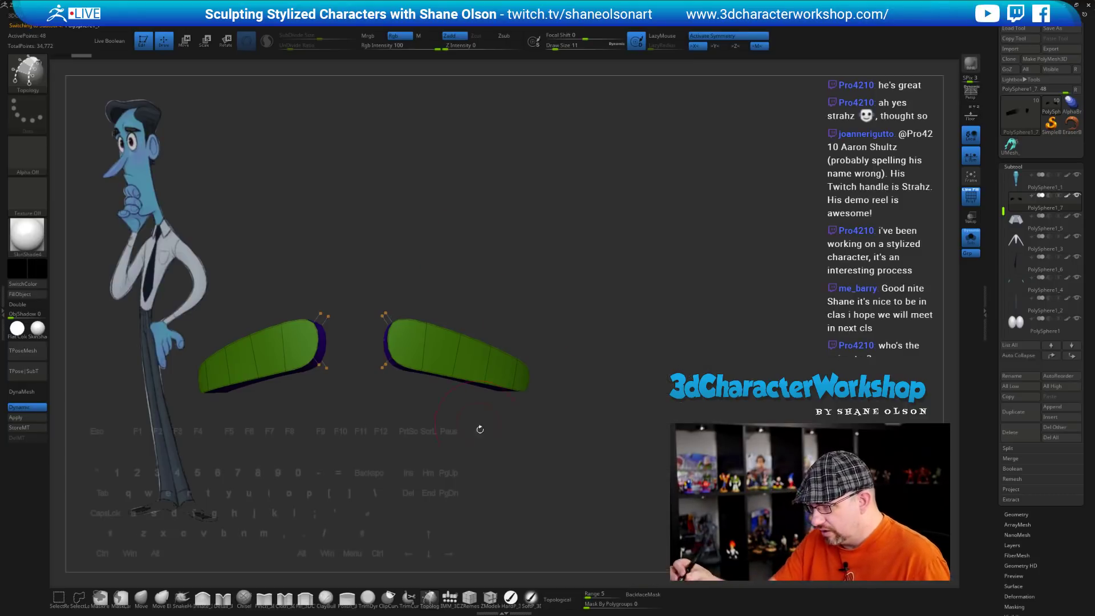
# Crease the eyebrows' border edges with ZModeler, using the Crease edge action on EdgeLoop Partial
pyautogui.moveTo(479, 428); pyautogui.dragTo(501, 452)
pyautogui.click(490, 597)
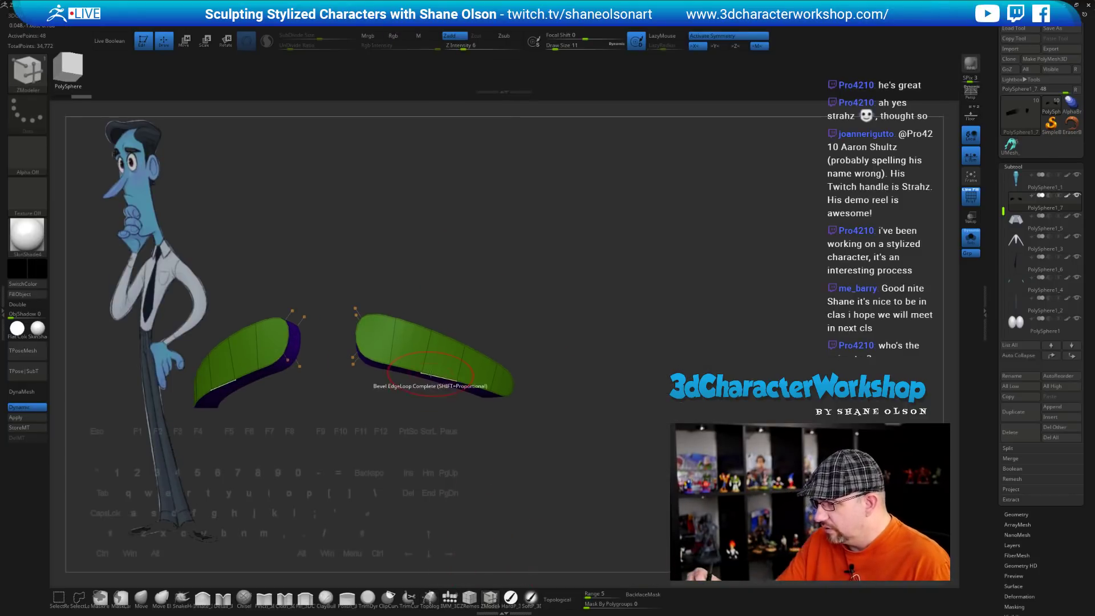
pyautogui.press('space')
pyautogui.click(365, 418)
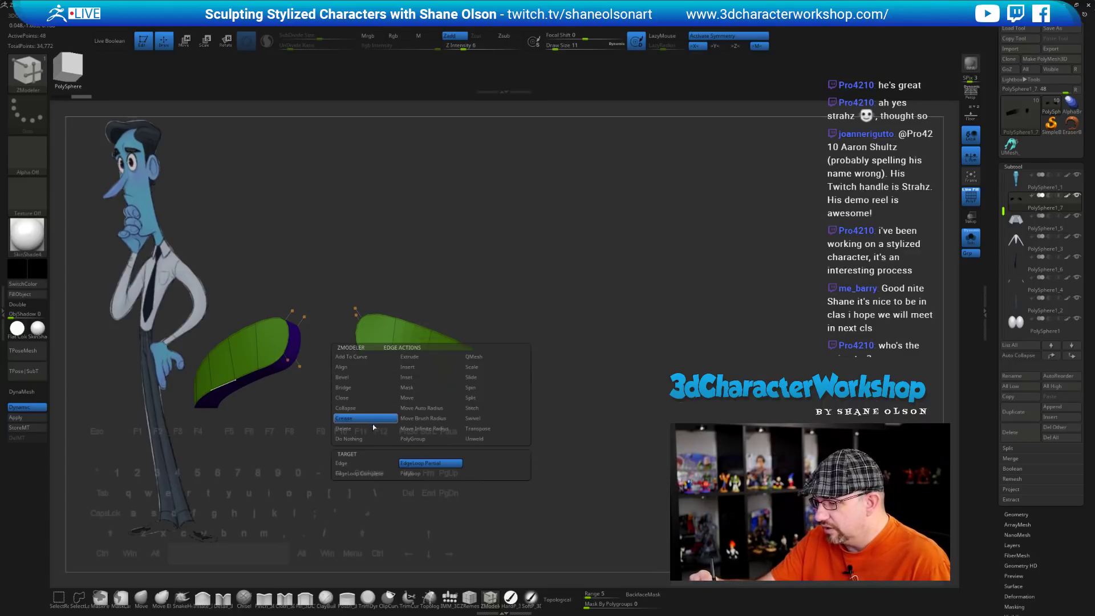
pyautogui.moveTo(415, 436); pyautogui.dragTo(414, 394)
pyautogui.click(406, 324)
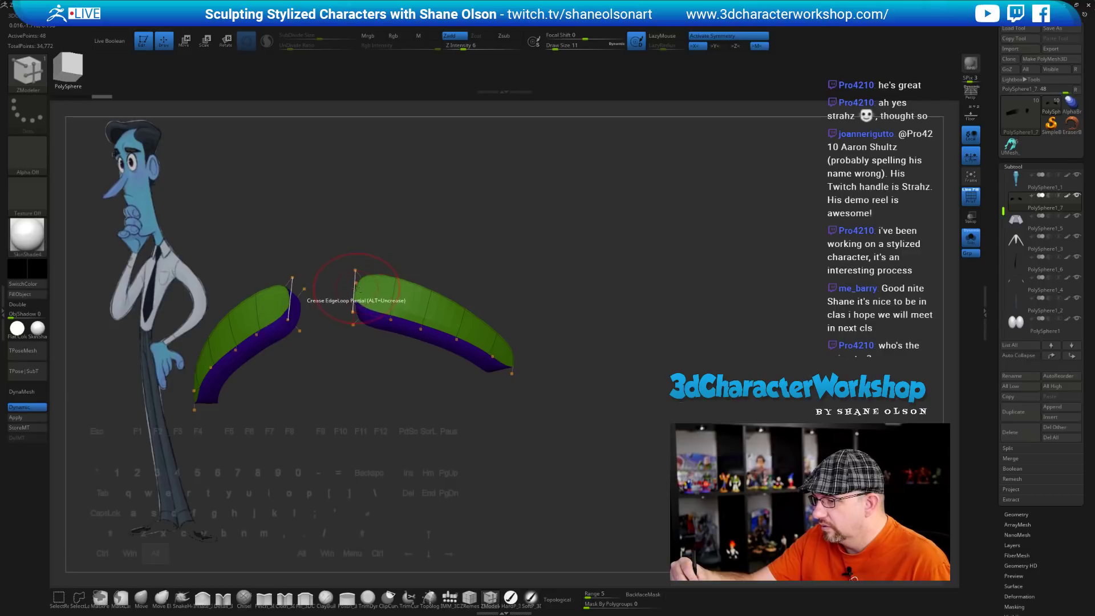
pyautogui.click(376, 273)
pyautogui.moveTo(596, 327); pyautogui.dragTo(498, 346)
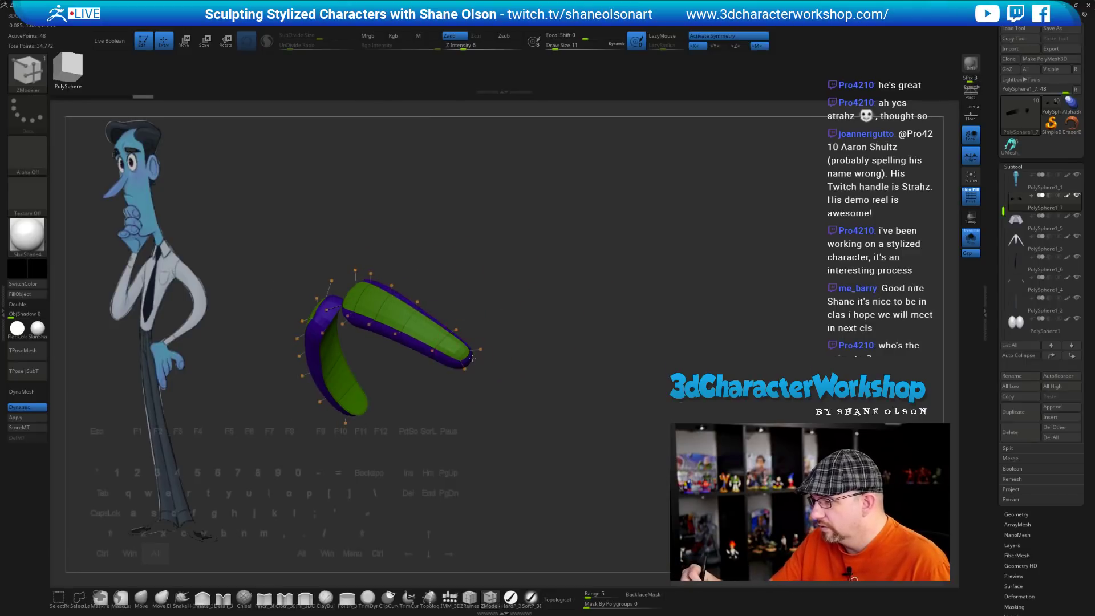
# Switch to the Move brush at Draw Size 7 and turn off the eyebrows' dynamic subdivision
pyautogui.moveTo(539, 393)
pyautogui.mouseDown()
pyautogui.moveTo(616, 417)
pyautogui.moveTo(588, 426)
pyautogui.moveTo(573, 411)
pyautogui.moveTo(582, 384)
pyautogui.moveTo(588, 392)
pyautogui.mouseUp()
pyautogui.click(141, 597)
pyautogui.moveTo(354, 464)
pyautogui.mouseDown()
pyautogui.moveTo(464, 440)
pyautogui.moveTo(533, 452)
pyautogui.moveTo(567, 485)
pyautogui.moveTo(542, 435)
pyautogui.moveTo(595, 421)
pyautogui.moveTo(577, 421)
pyautogui.moveTo(580, 438)
pyautogui.mouseUp()
pyautogui.press('s')
pyautogui.click(591, 424)
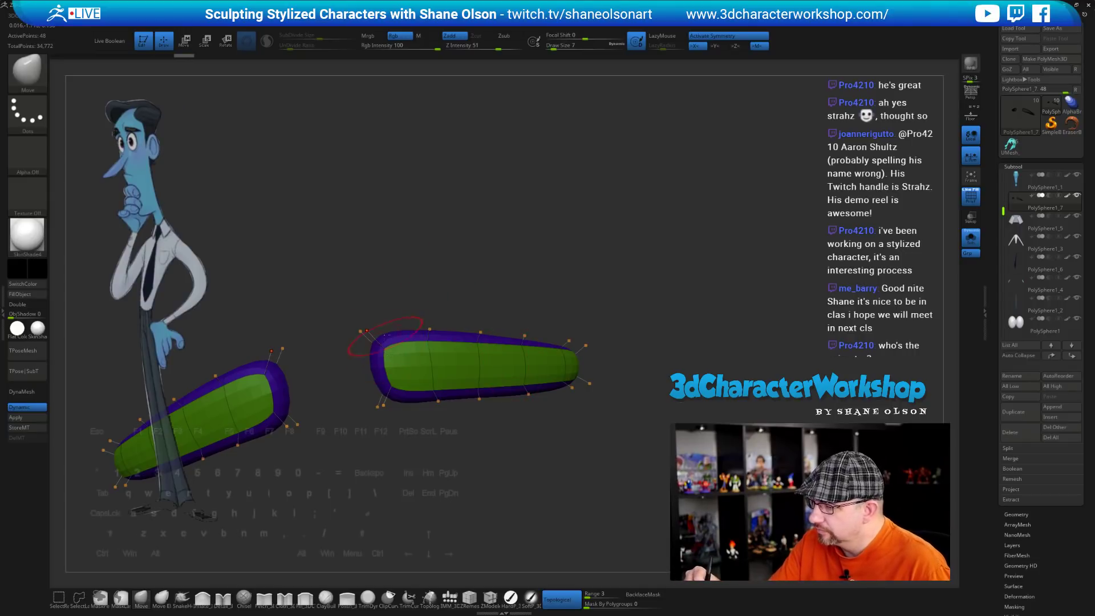
pyautogui.hotkey('shift', 'f')
pyautogui.hotkey('shift', 'f')
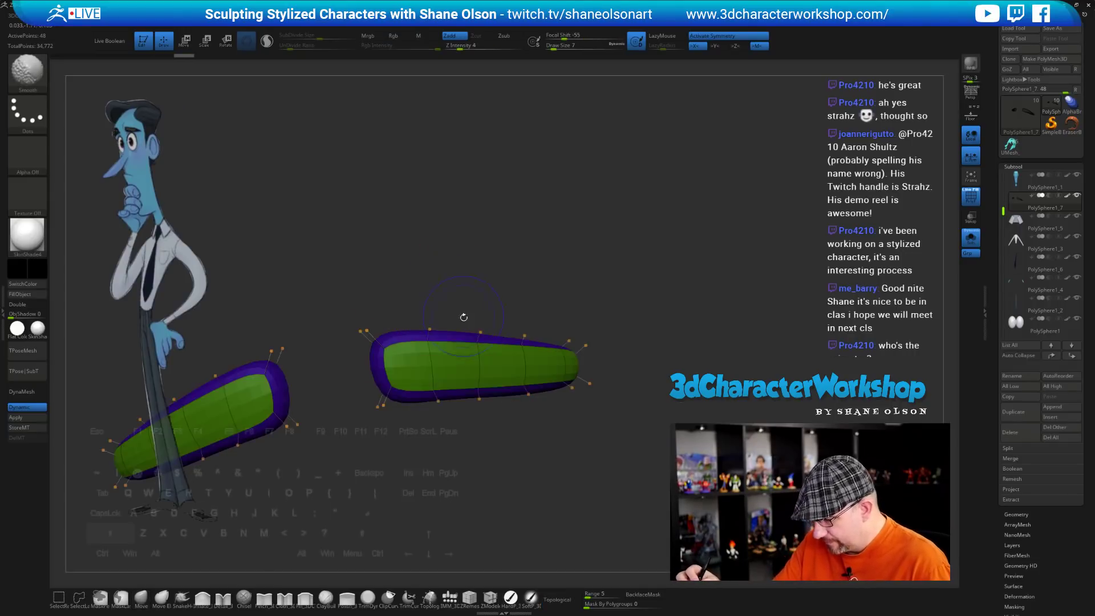
pyautogui.hotkey('shift', 'd')
# Adjust the points along the eyebrow's upper edge with the Move brush at Draw Size 5
pyautogui.moveTo(467, 292)
pyautogui.mouseDown()
pyautogui.moveTo(493, 322)
pyautogui.moveTo(531, 464)
pyautogui.moveTo(531, 450)
pyautogui.moveTo(577, 435)
pyautogui.moveTo(577, 456)
pyautogui.mouseUp()
pyautogui.moveTo(462, 276)
pyautogui.mouseDown()
pyautogui.moveTo(431, 302)
pyautogui.moveTo(375, 294)
pyautogui.mouseUp()
pyautogui.press('s')
pyautogui.moveTo(444, 271)
pyautogui.mouseDown()
pyautogui.moveTo(426, 294)
pyautogui.moveTo(439, 403)
pyautogui.mouseUp()
pyautogui.moveTo(460, 338); pyautogui.dragTo(460, 342)
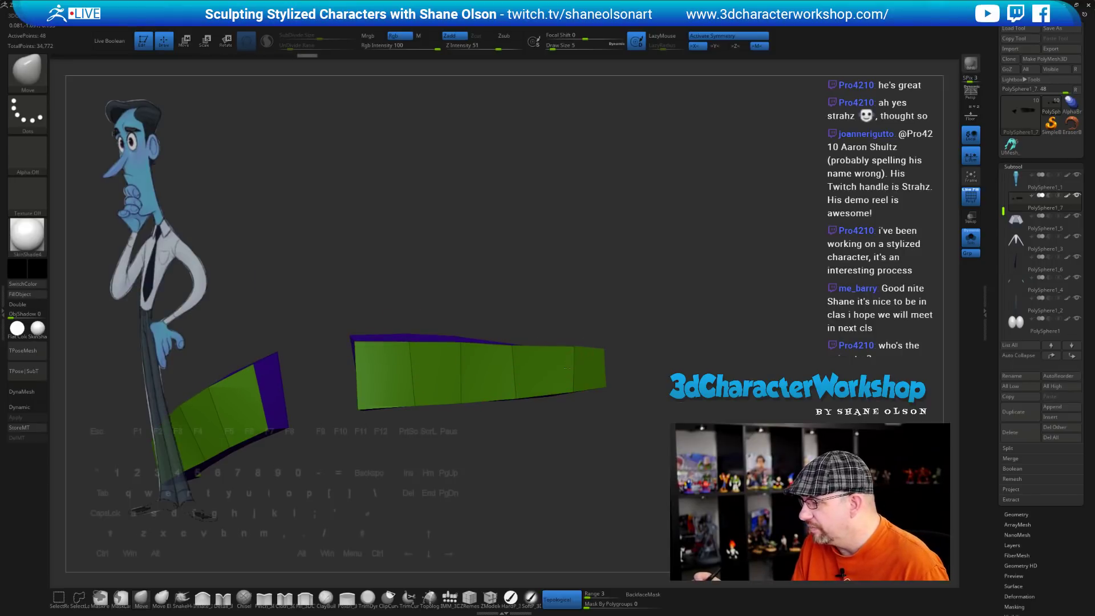
pyautogui.moveTo(574, 345); pyautogui.dragTo(575, 347)
pyautogui.moveTo(593, 313); pyautogui.dragTo(524, 324)
pyautogui.moveTo(614, 349); pyautogui.dragTo(572, 343)
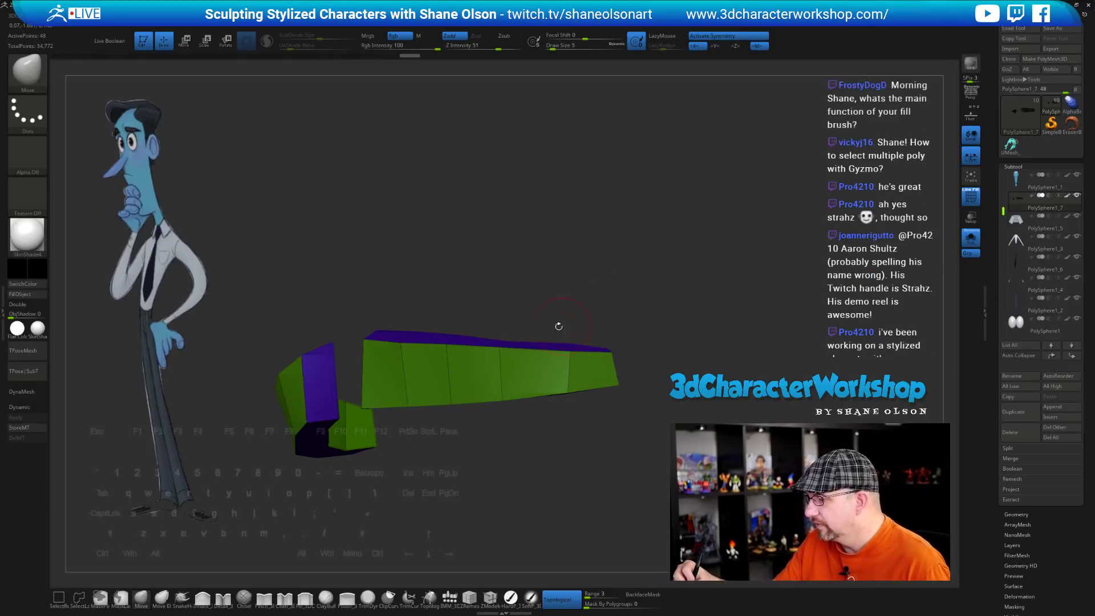
# Reposition the points along the eyebrow's lower edge with the Move brush, working from several angles
pyautogui.moveTo(618, 443); pyautogui.dragTo(512, 451)
pyautogui.moveTo(433, 285); pyautogui.dragTo(448, 302)
pyautogui.moveTo(428, 399)
pyautogui.mouseDown()
pyautogui.moveTo(547, 448)
pyautogui.moveTo(537, 450)
pyautogui.mouseUp()
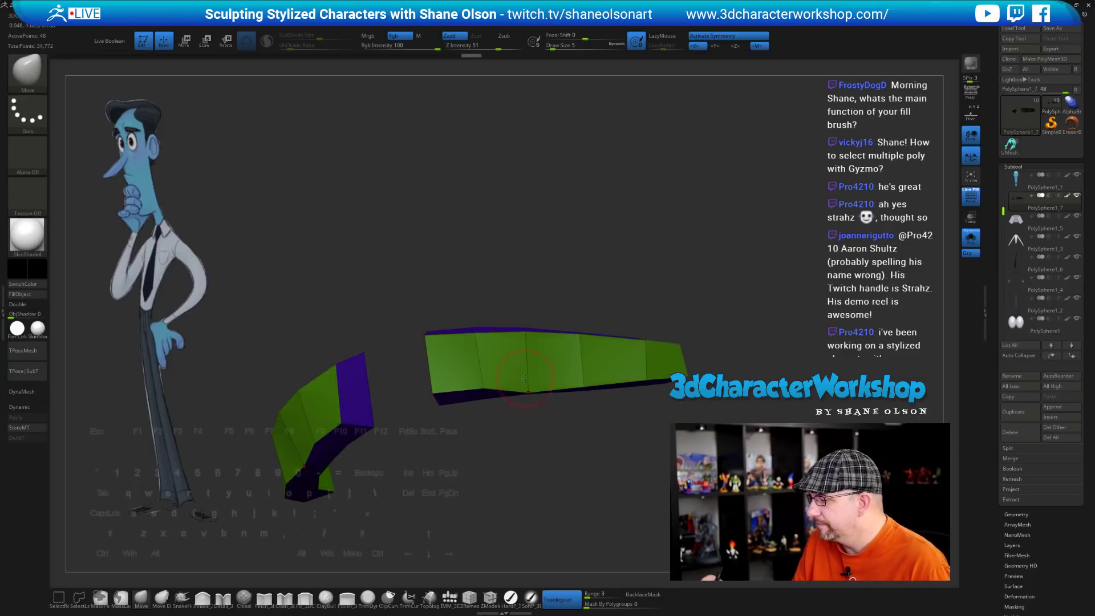
pyautogui.moveTo(527, 392); pyautogui.dragTo(528, 386)
pyautogui.moveTo(612, 421); pyautogui.dragTo(589, 418)
pyautogui.moveTo(580, 378); pyautogui.dragTo(542, 382)
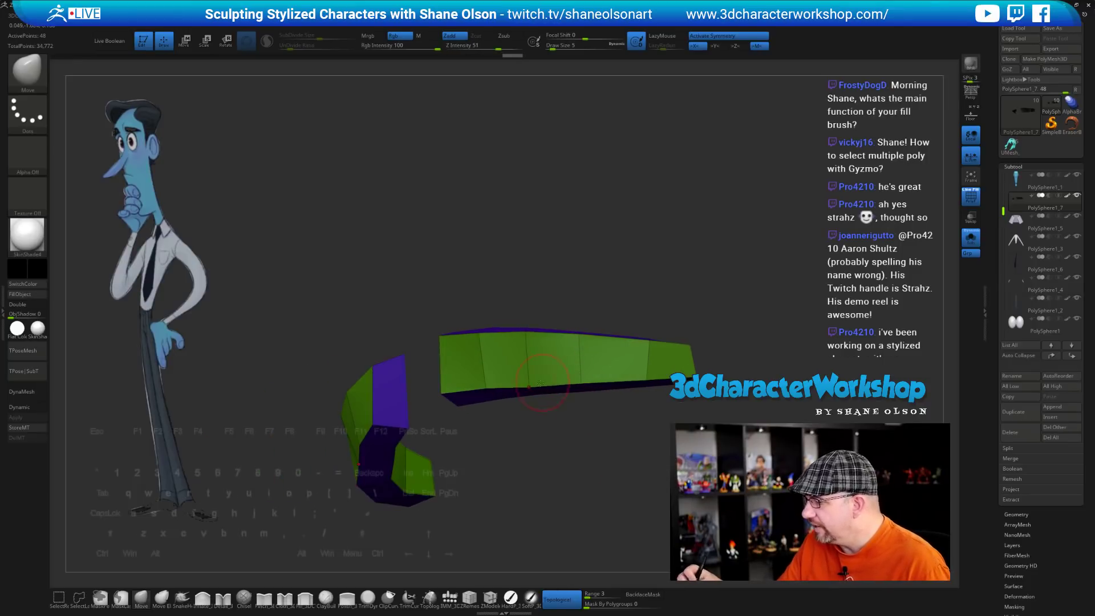
pyautogui.moveTo(650, 419); pyautogui.dragTo(623, 414)
pyautogui.moveTo(657, 381); pyautogui.dragTo(609, 370)
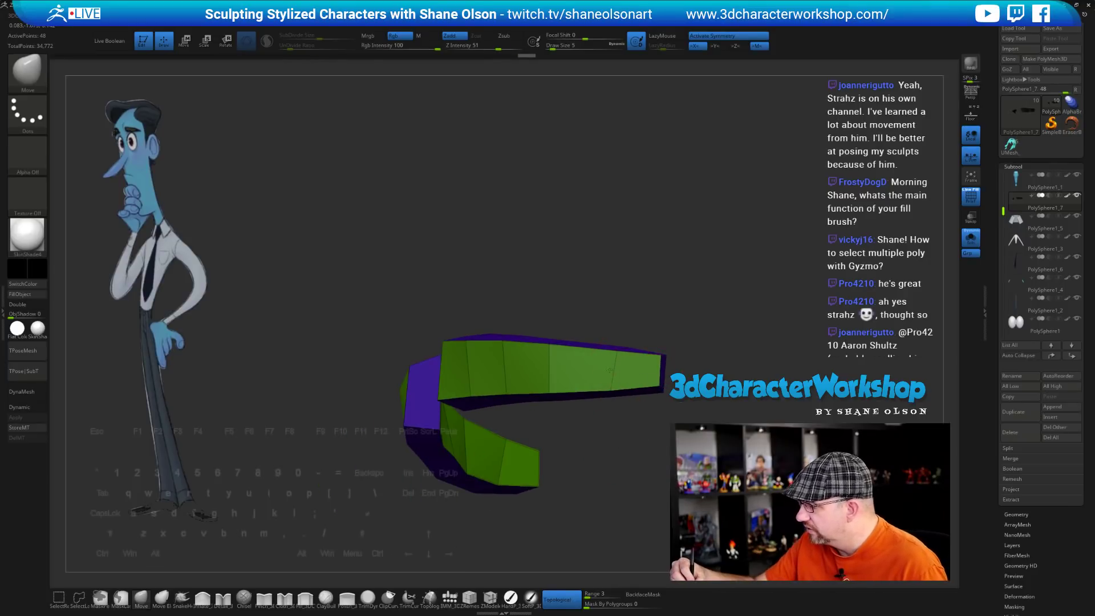
# Refine the eyebrow's middle and outer-end points with the Move brush for an even taper
pyautogui.moveTo(601, 452); pyautogui.dragTo(618, 440)
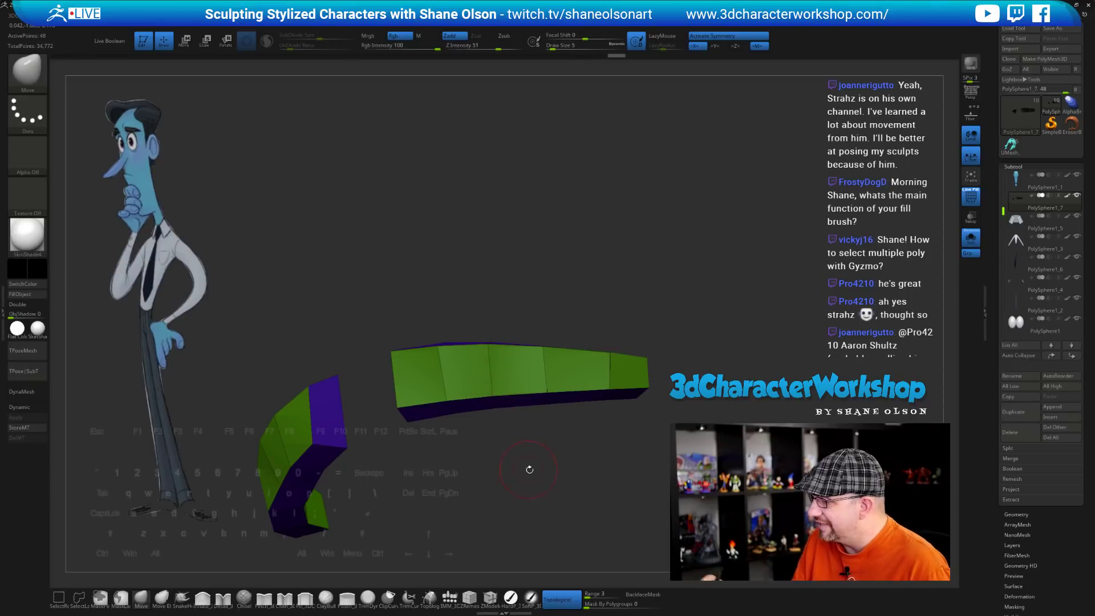
pyautogui.moveTo(529, 469)
pyautogui.mouseDown()
pyautogui.moveTo(433, 416)
pyautogui.moveTo(450, 435)
pyautogui.mouseUp()
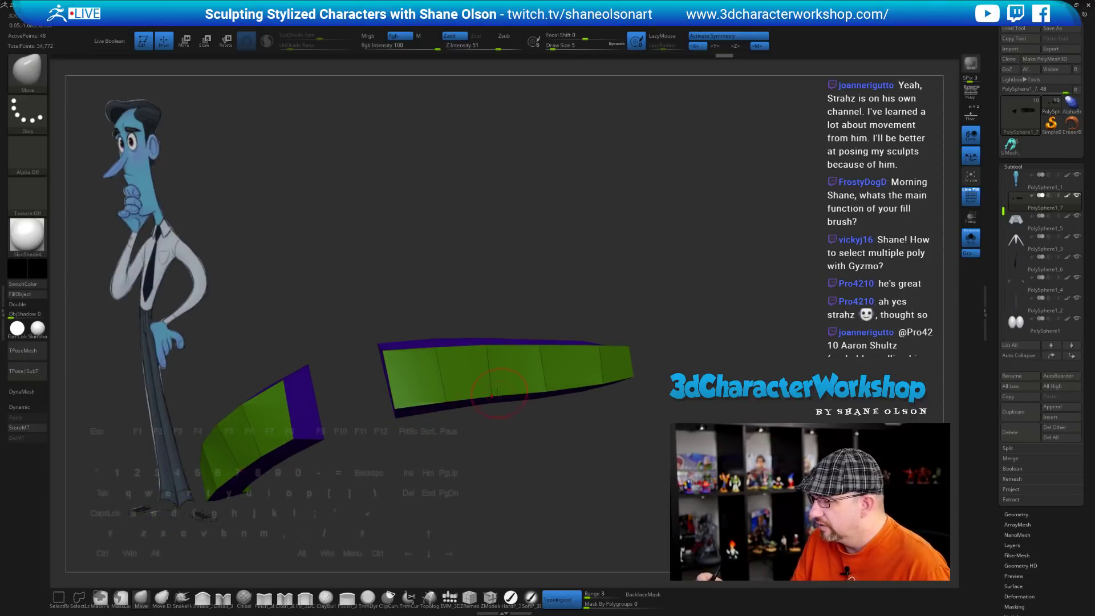
pyautogui.moveTo(527, 470)
pyautogui.mouseDown()
pyautogui.moveTo(534, 444)
pyautogui.moveTo(568, 422)
pyautogui.moveTo(585, 456)
pyautogui.mouseUp()
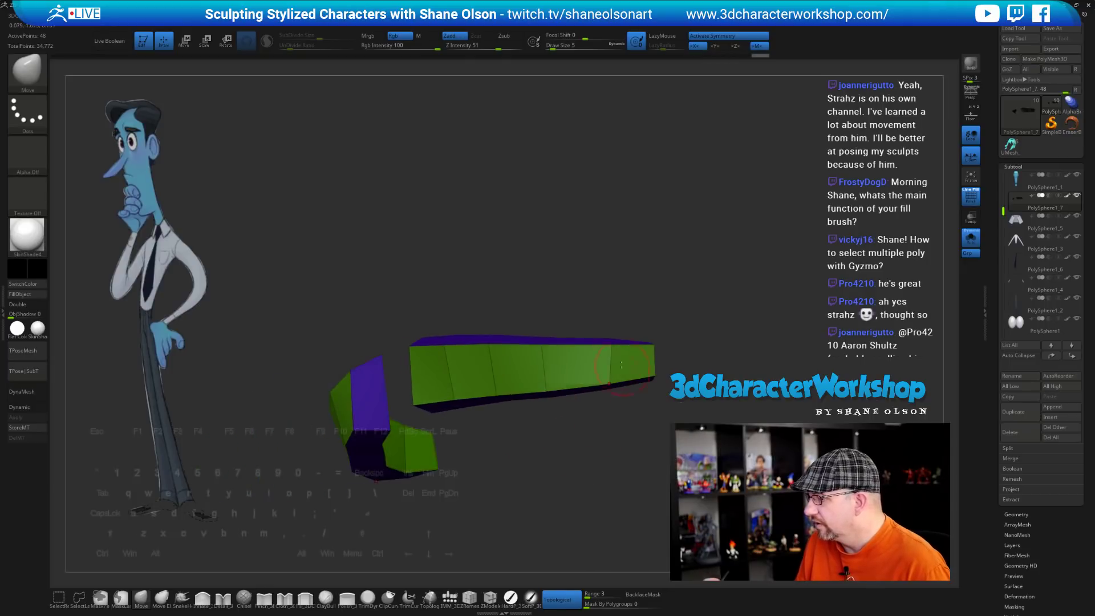
pyautogui.moveTo(620, 398)
pyautogui.mouseDown()
pyautogui.moveTo(628, 435)
pyautogui.moveTo(630, 405)
pyautogui.mouseUp()
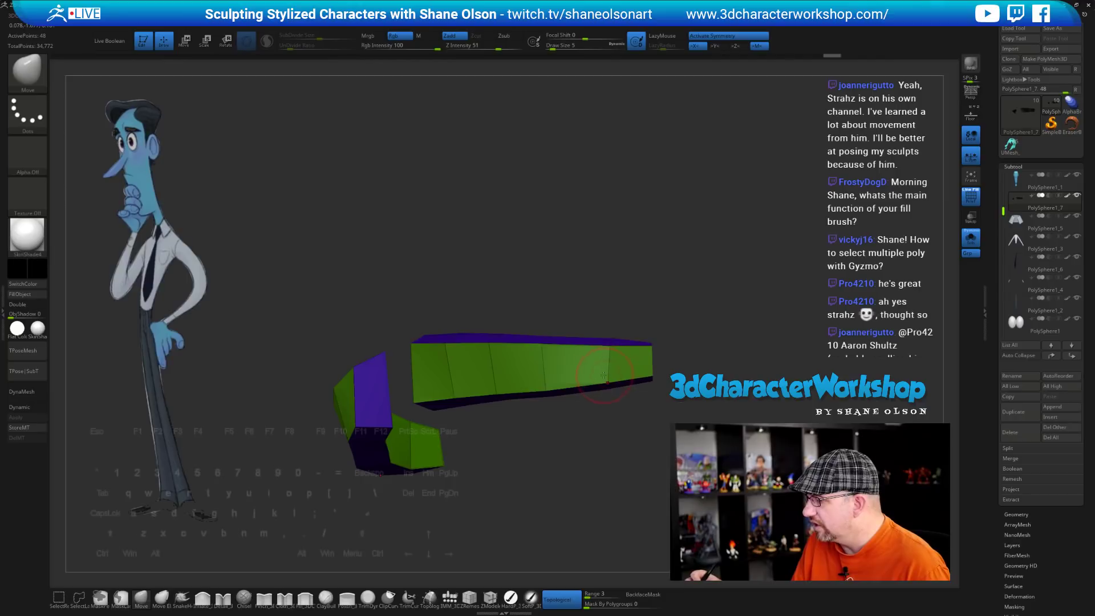
pyautogui.moveTo(614, 371); pyautogui.dragTo(645, 360)
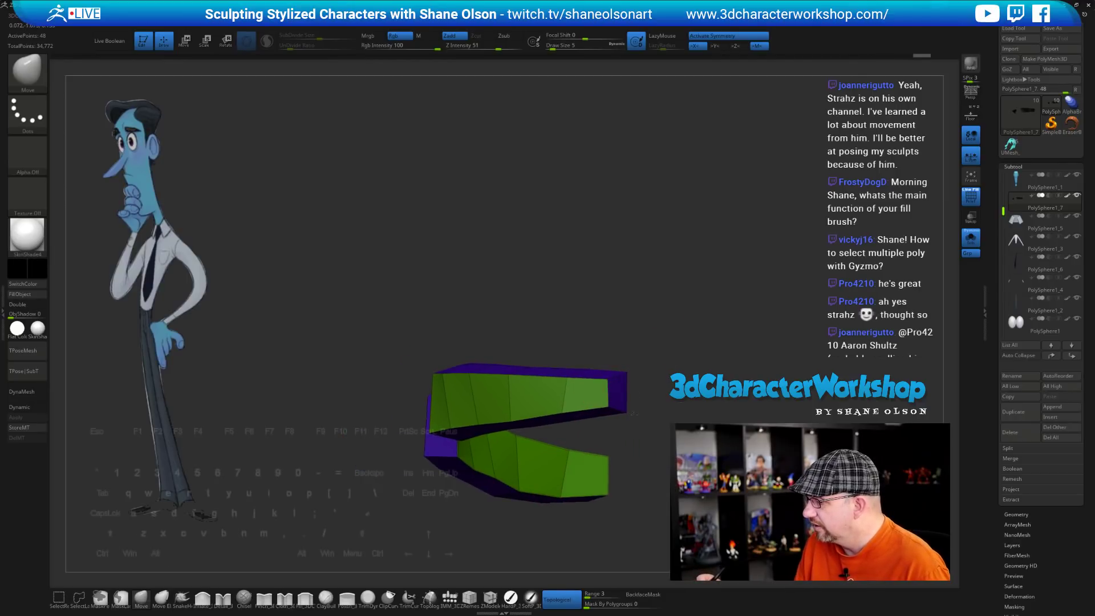
pyautogui.moveTo(635, 412); pyautogui.dragTo(602, 365)
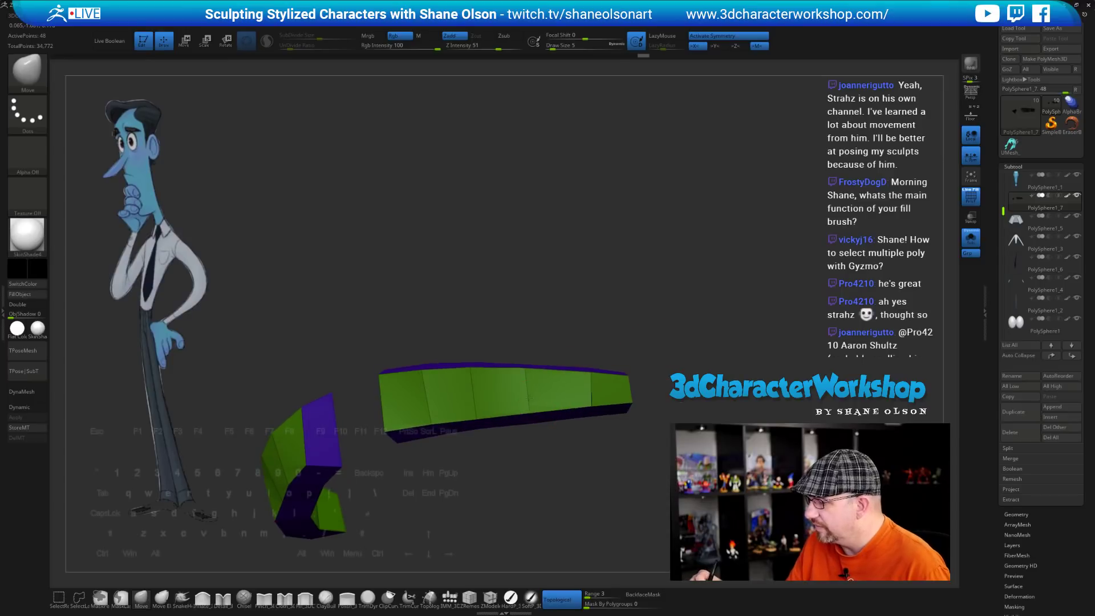
# Turn on dynamic subdivision for the eyebrows and turn off Solo to show them on the head
pyautogui.moveTo(547, 444); pyautogui.dragTo(955, 269)
pyautogui.press('d')
pyautogui.click(971, 239)
pyautogui.moveTo(826, 306)
pyautogui.mouseDown()
pyautogui.moveTo(758, 289)
pyautogui.moveTo(653, 224)
pyautogui.moveTo(691, 205)
pyautogui.mouseUp()
# Set the Draw Size to 9 and narrow the eyebrow's outer tip with the Move brush
pyautogui.press('s')
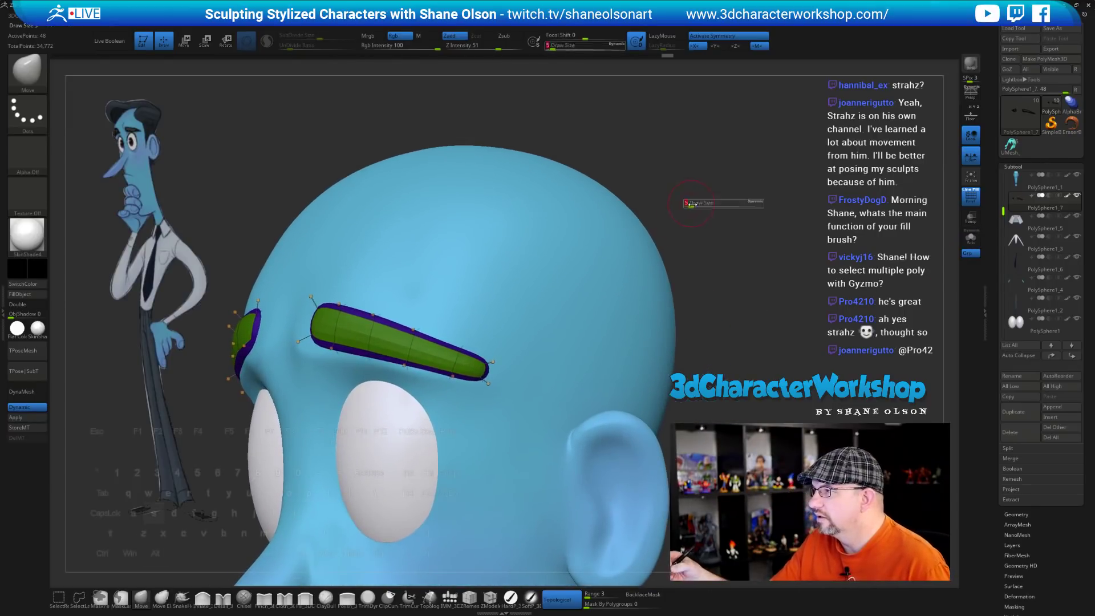
pyautogui.click(693, 206)
pyautogui.moveTo(703, 242); pyautogui.dragTo(675, 245)
pyautogui.moveTo(494, 365); pyautogui.dragTo(501, 370)
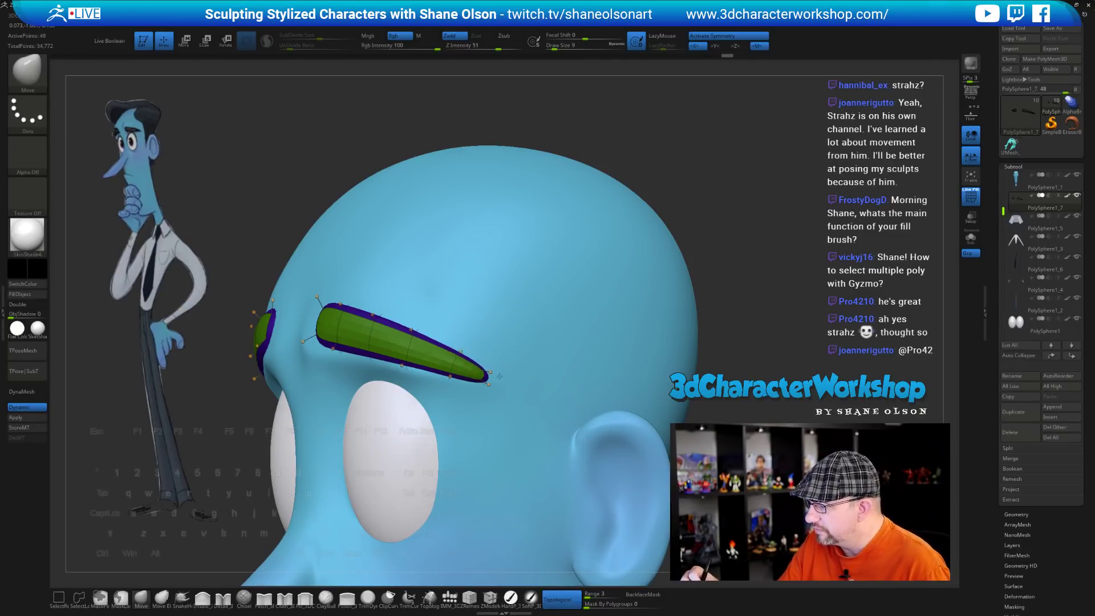
pyautogui.moveTo(500, 367); pyautogui.dragTo(500, 370)
pyautogui.moveTo(504, 326); pyautogui.dragTo(523, 325, button='right')
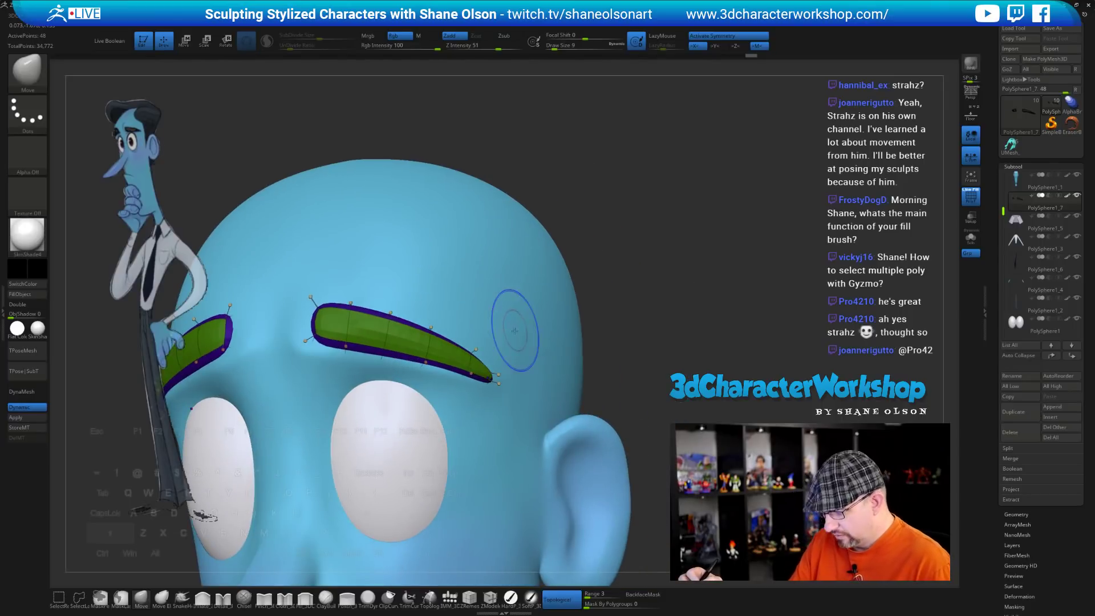
# Hide the polyframe, view the head from the front and set the Move brush's Draw Size to 17
pyautogui.hotkey('shift', 'f')
pyautogui.keyDown('ctrl'); pyautogui.moveTo(527, 436); pyautogui.dragTo(564, 331, button='right'); pyautogui.keyUp('ctrl')
pyautogui.keyDown('shift'); pyautogui.moveTo(569, 331); pyautogui.dragTo(587, 344, button='right'); pyautogui.keyUp('shift')
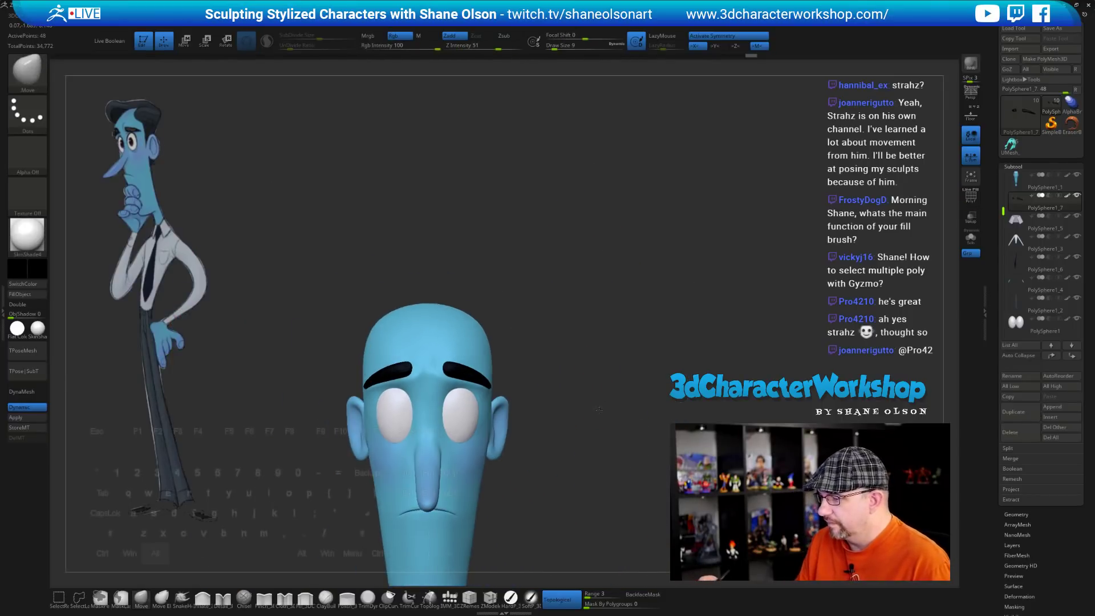
pyautogui.keyDown('ctrl'); pyautogui.moveTo(599, 409); pyautogui.dragTo(581, 385, button='right'); pyautogui.keyUp('ctrl')
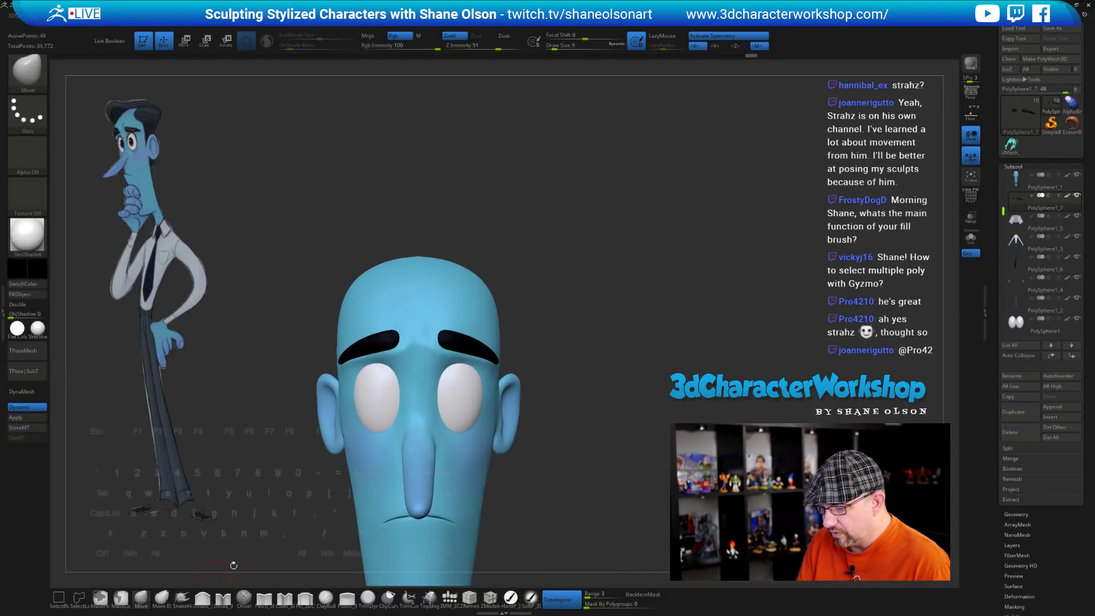
pyautogui.press('s')
pyautogui.moveTo(558, 336); pyautogui.dragTo(561, 335)
pyautogui.moveTo(593, 325)
pyautogui.keyDown('alt'); pyautogui.mouseDown(button='right')
pyautogui.moveTo(609, 317)
pyautogui.moveTo(594, 320)
pyautogui.mouseUp(button='right'); pyautogui.keyUp('alt')
pyautogui.keyDown('alt'); pyautogui.moveTo(619, 311); pyautogui.dragTo(594, 322, button='right'); pyautogui.keyUp('alt')
pyautogui.press('s')
pyautogui.moveTo(596, 312); pyautogui.dragTo(598, 312)
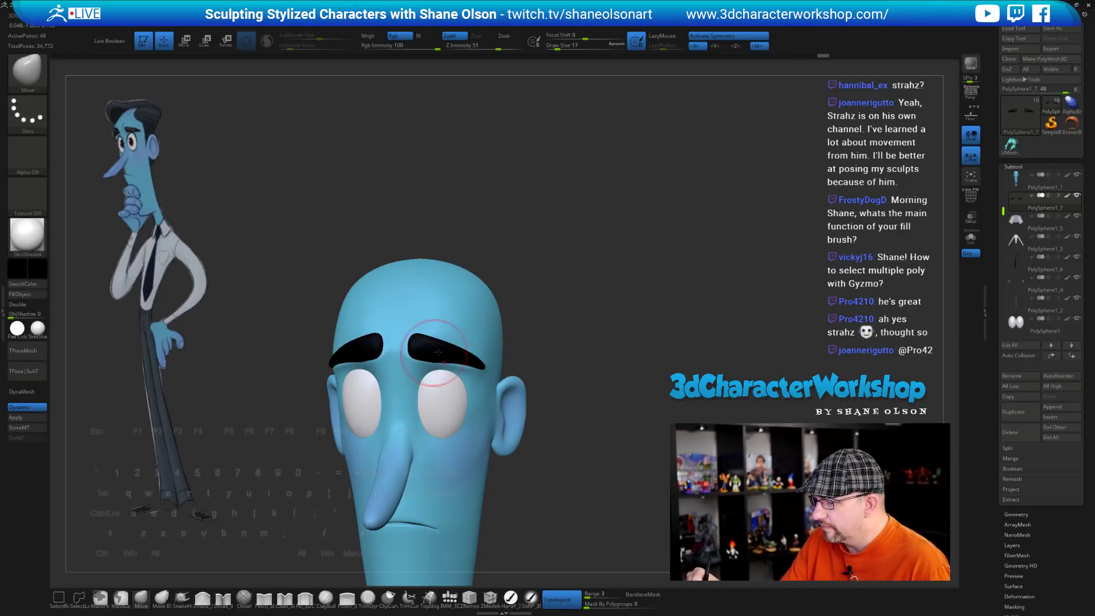
# Shape the eyebrows' arch and fit them to the brow with the Move brush from front and three-quarter views
pyautogui.moveTo(561, 374); pyautogui.dragTo(516, 363, button='right')
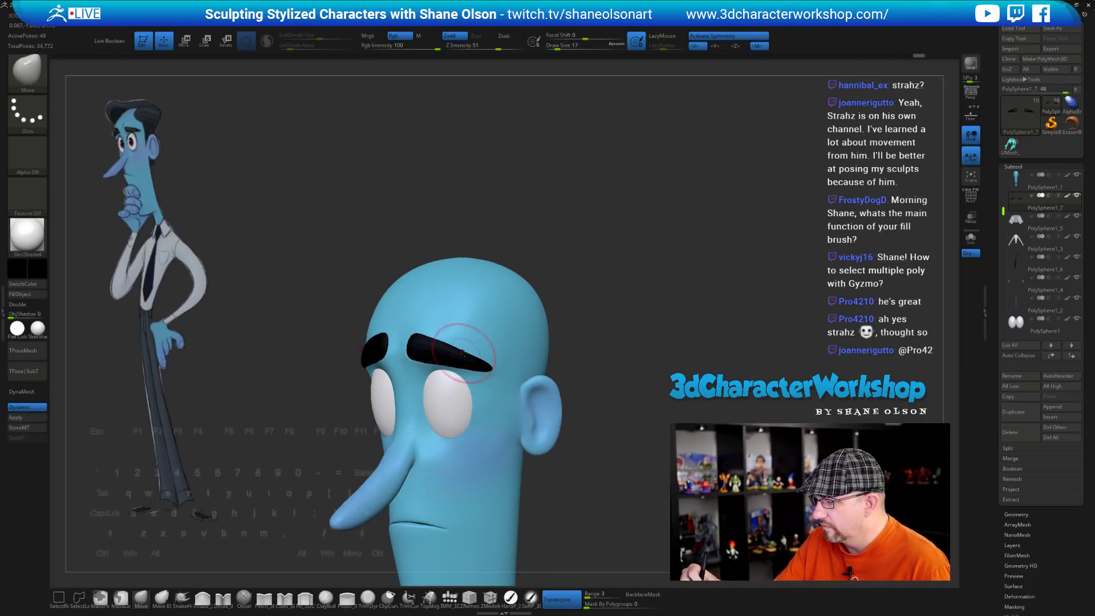
pyautogui.moveTo(475, 351); pyautogui.dragTo(630, 364, button='right')
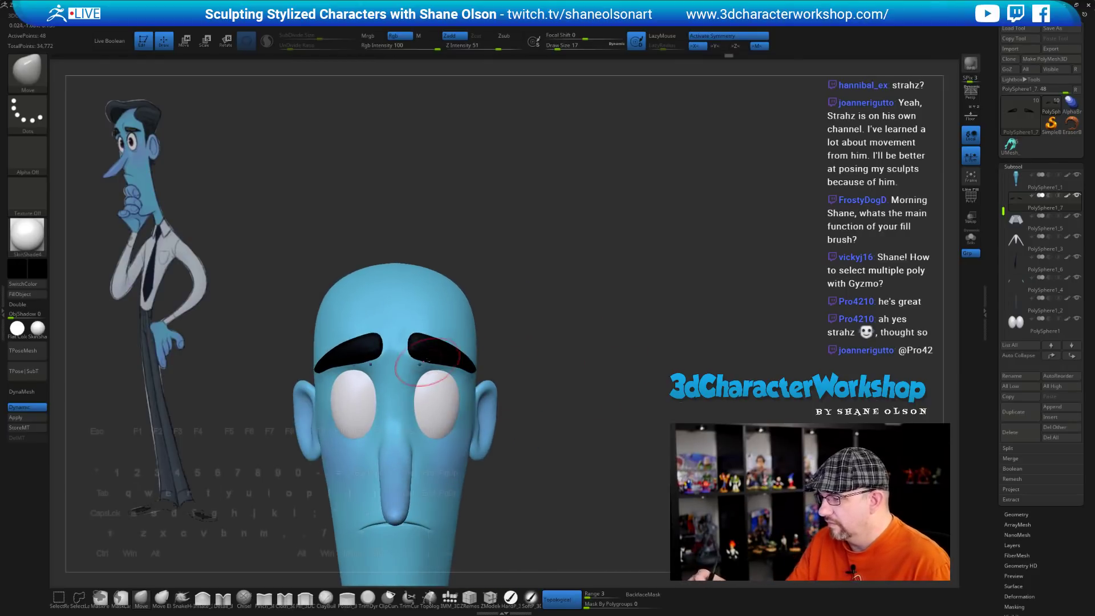
pyautogui.moveTo(522, 340)
pyautogui.mouseDown(button='right')
pyautogui.moveTo(606, 384)
pyautogui.moveTo(591, 391)
pyautogui.moveTo(620, 352)
pyautogui.moveTo(585, 356)
pyautogui.mouseUp(button='right')
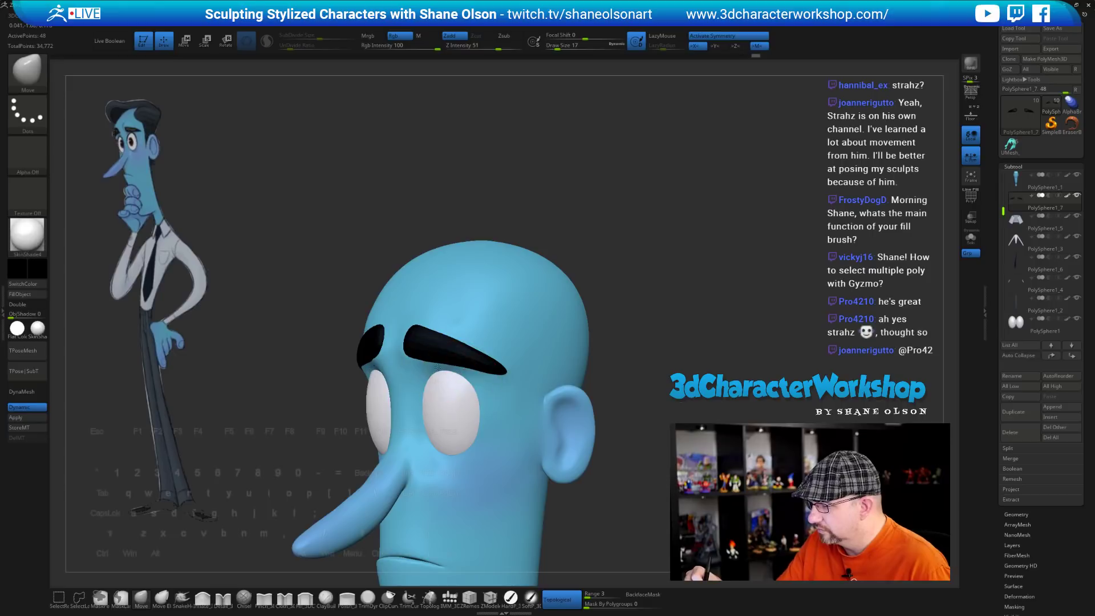
pyautogui.keyDown('shift'); pyautogui.moveTo(492, 367); pyautogui.dragTo(491, 354); pyautogui.keyUp('shift')
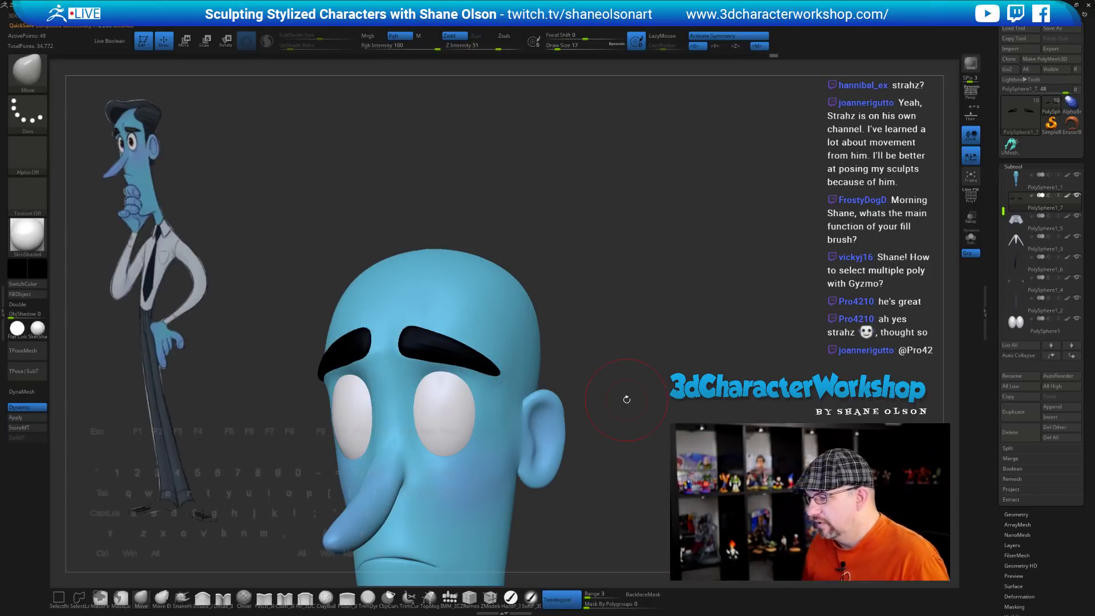
# Check the eyebrows on the whole character and save the tool over the existing BlueMan.ZTL
pyautogui.moveTo(627, 399); pyautogui.dragTo(581, 313, button='right')
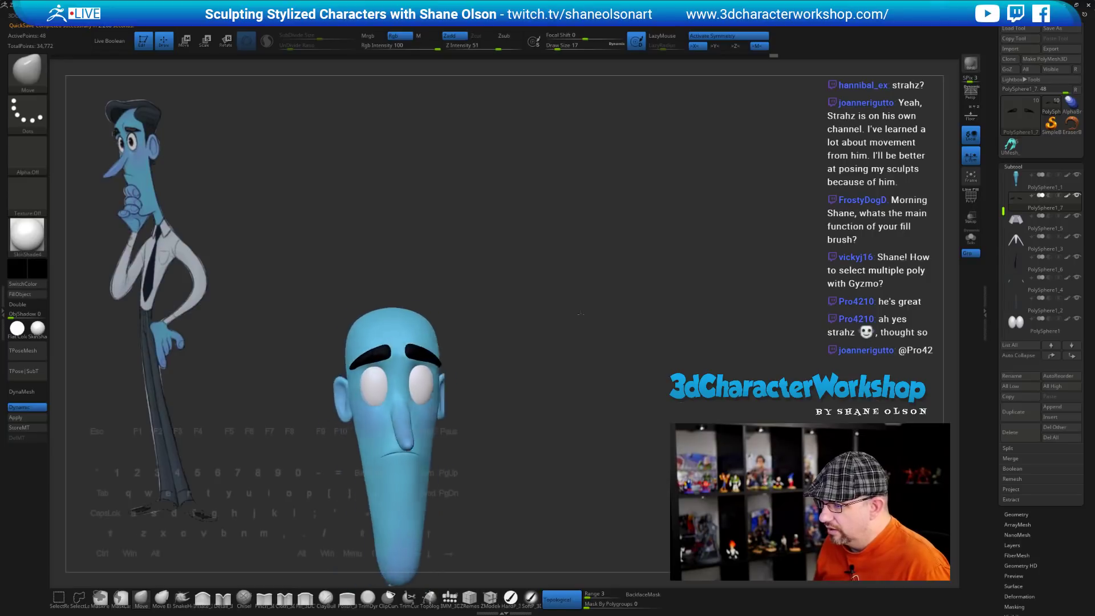
pyautogui.keyDown('shift'); pyautogui.moveTo(581, 313); pyautogui.dragTo(509, 396); pyautogui.keyUp('shift')
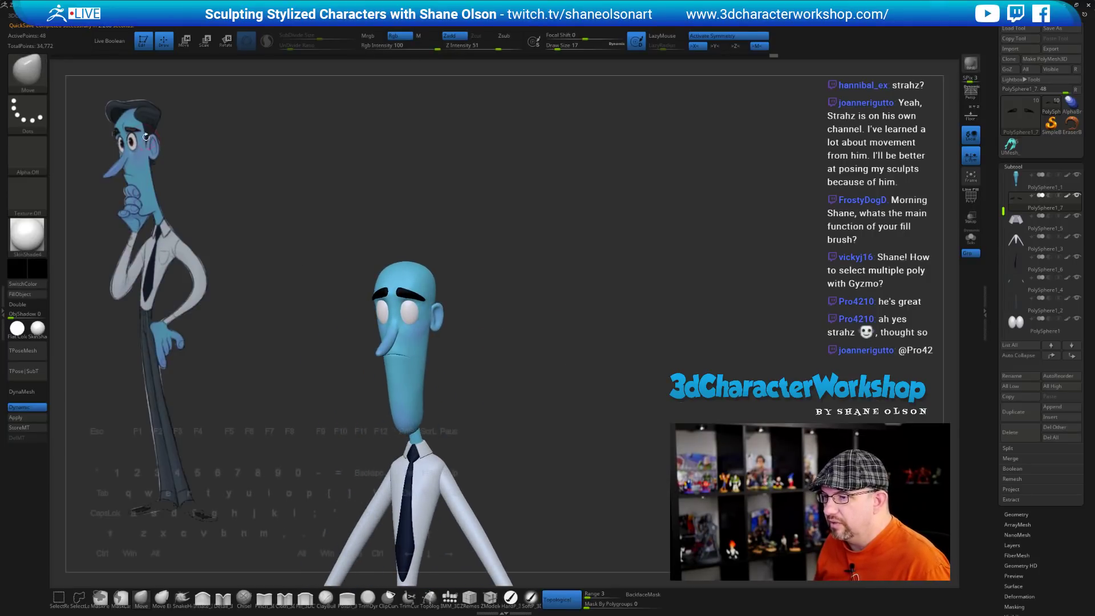
pyautogui.moveTo(589, 222); pyautogui.dragTo(574, 287)
pyautogui.keyDown('alt'); pyautogui.moveTo(574, 287); pyautogui.dragTo(543, 301); pyautogui.keyUp('alt')
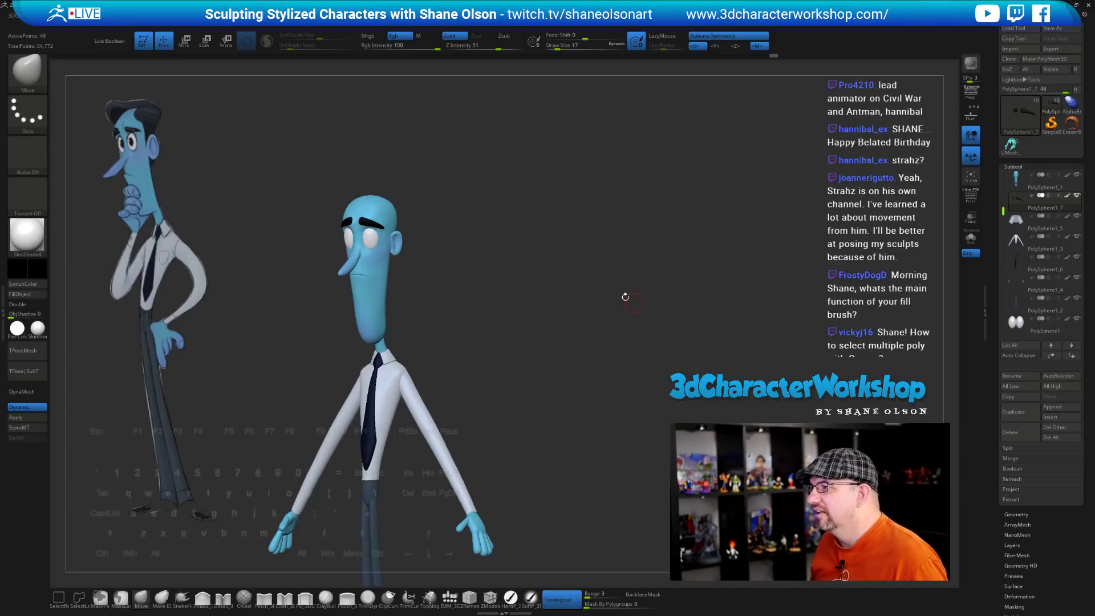
pyautogui.click(1062, 29)
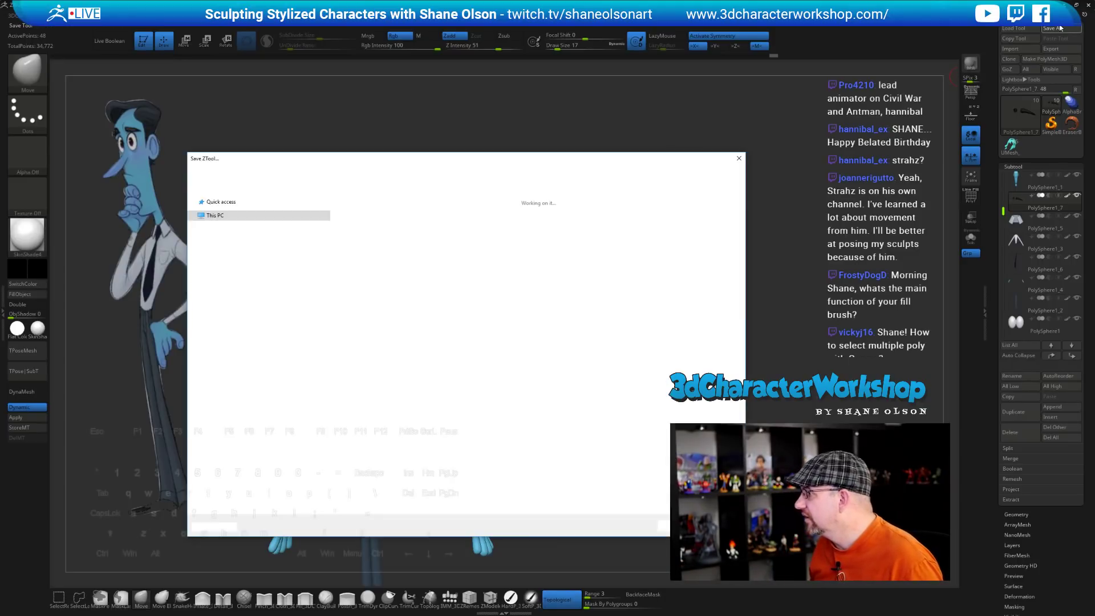
pyautogui.press('Return')
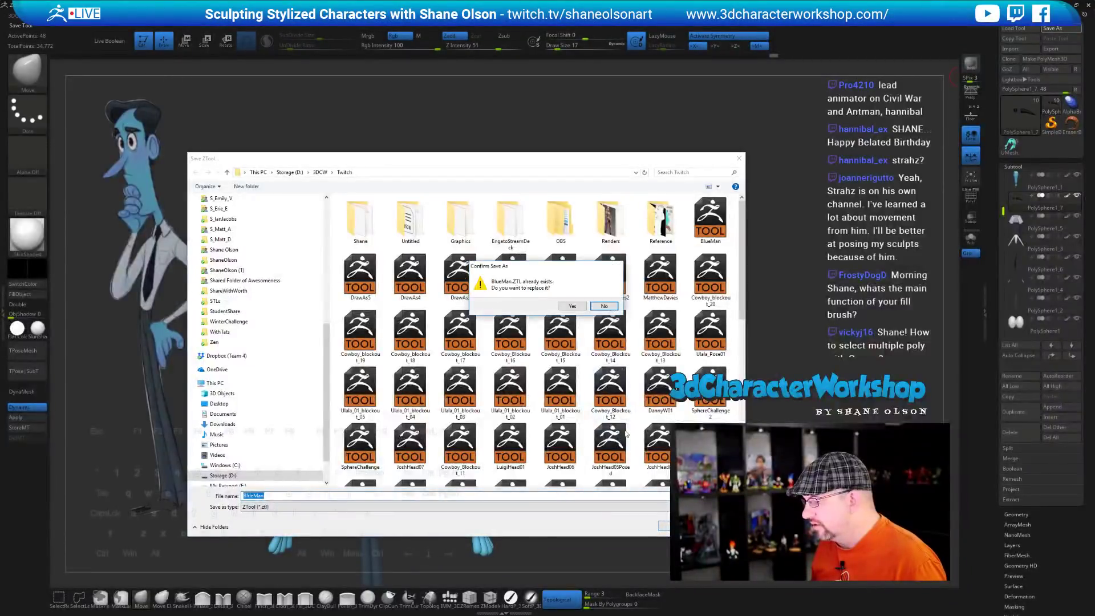
pyautogui.click(563, 305)
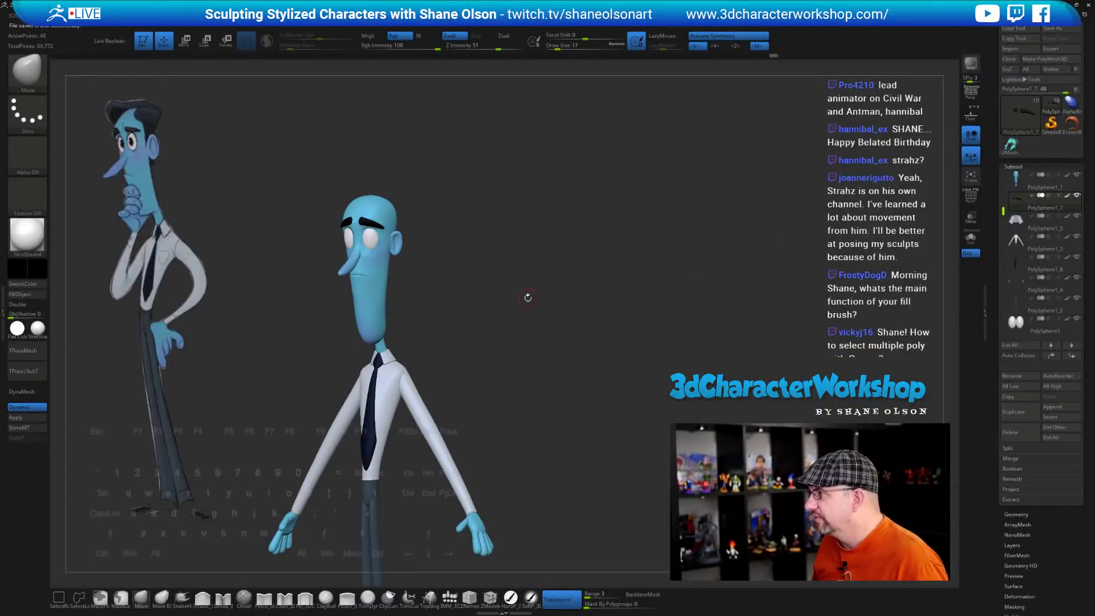
# Append a PolySphere to the character as a new subtool
pyautogui.moveTo(632, 253); pyautogui.dragTo(609, 269)
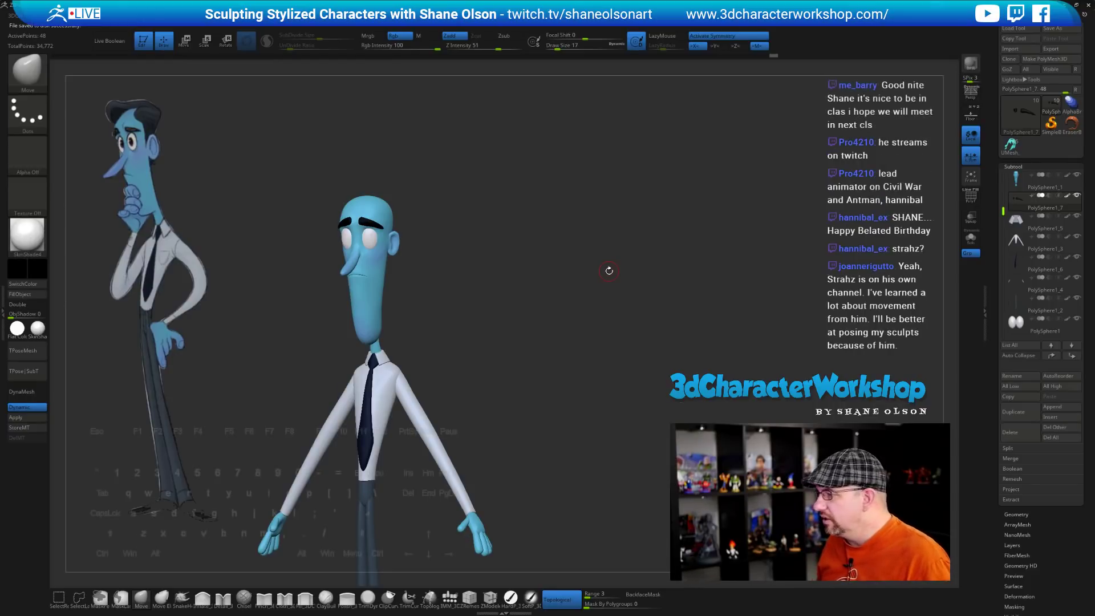
pyautogui.moveTo(609, 271); pyautogui.dragTo(716, 249)
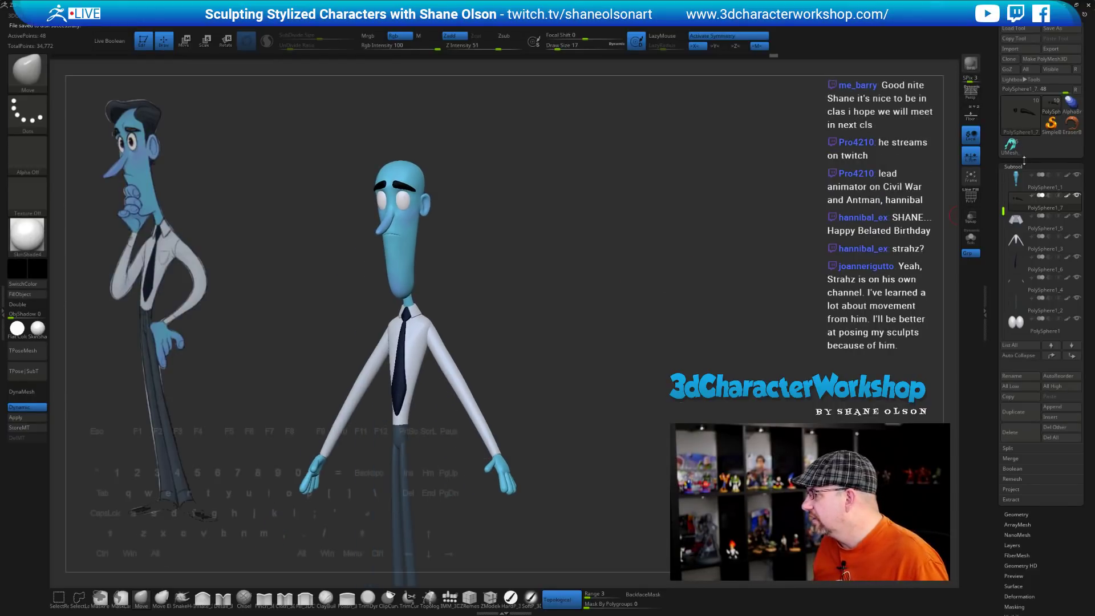
pyautogui.moveTo(1004, 211); pyautogui.dragTo(993, 162)
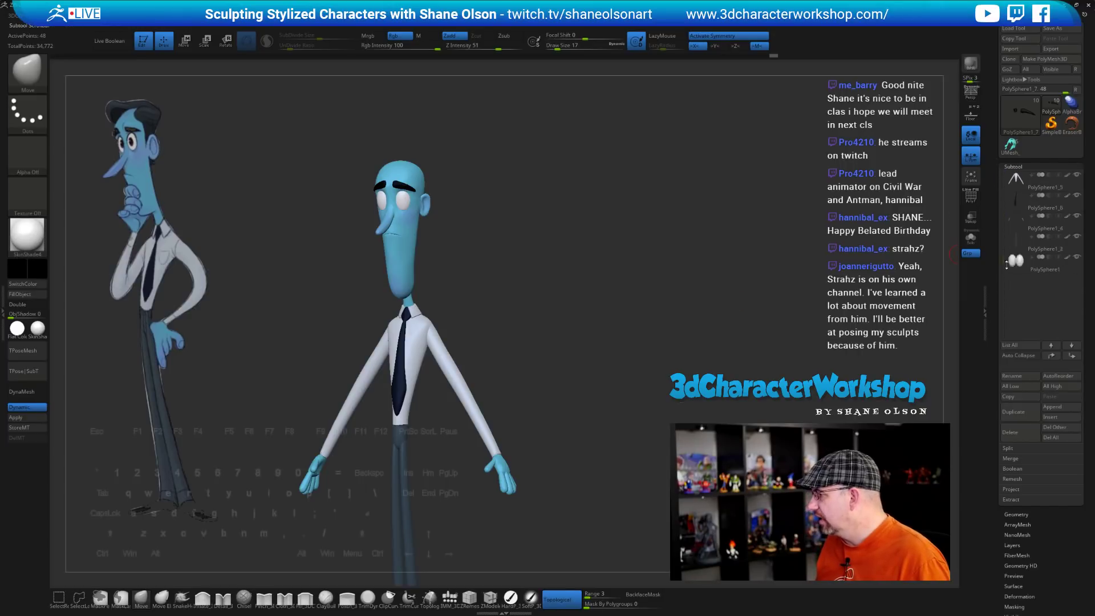
pyautogui.click(1071, 410)
pyautogui.click(1061, 408)
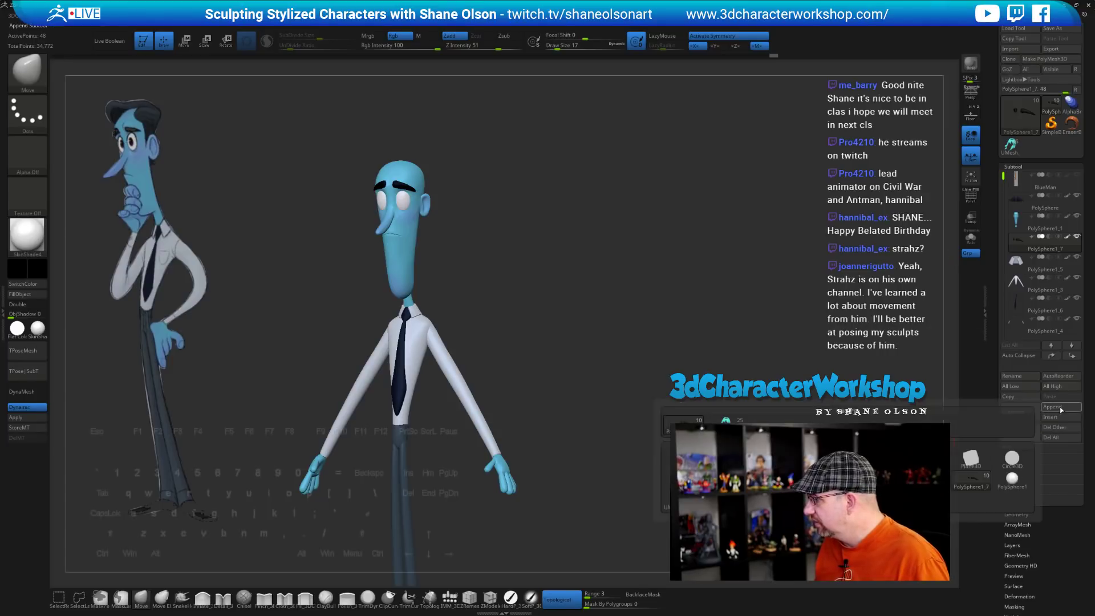
pyautogui.click(1049, 410)
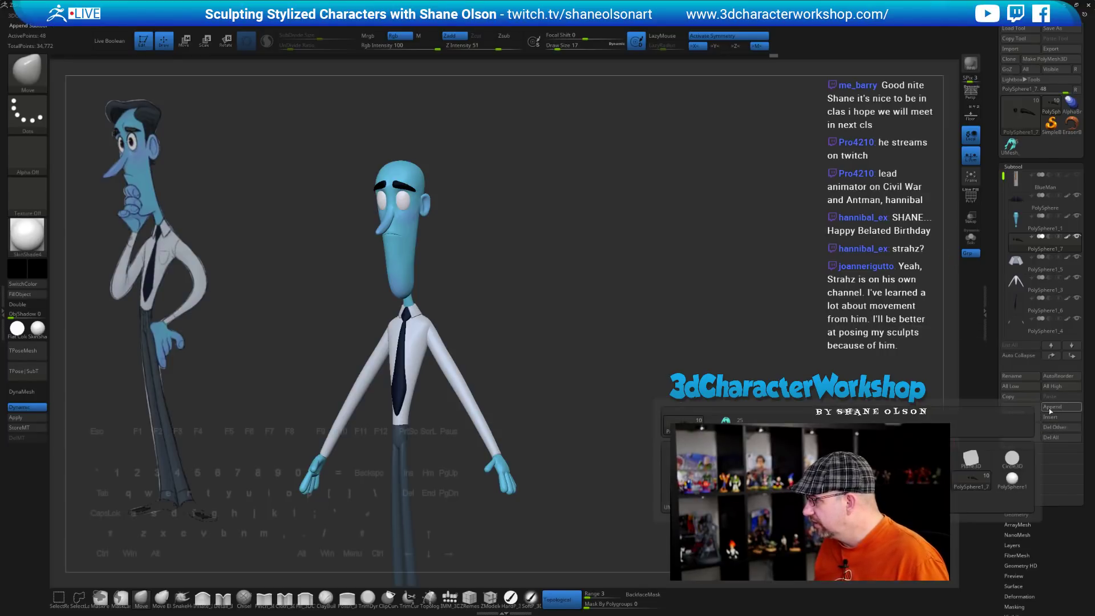
pyautogui.click(1011, 480)
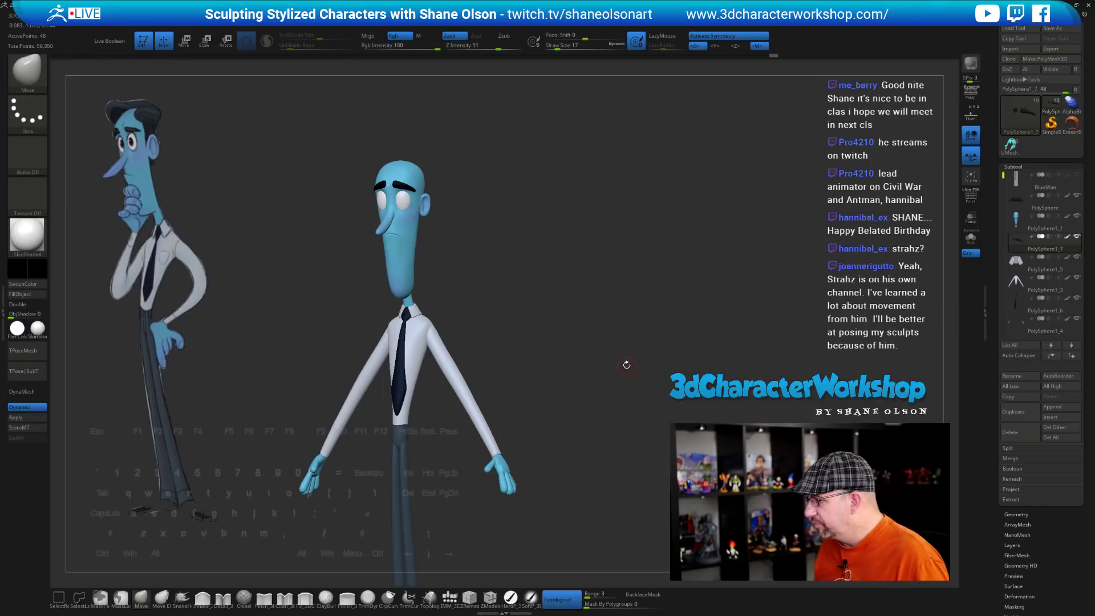
# Turn on Solo and select the newly appended sphere at the end of the subtool list
pyautogui.press('f')
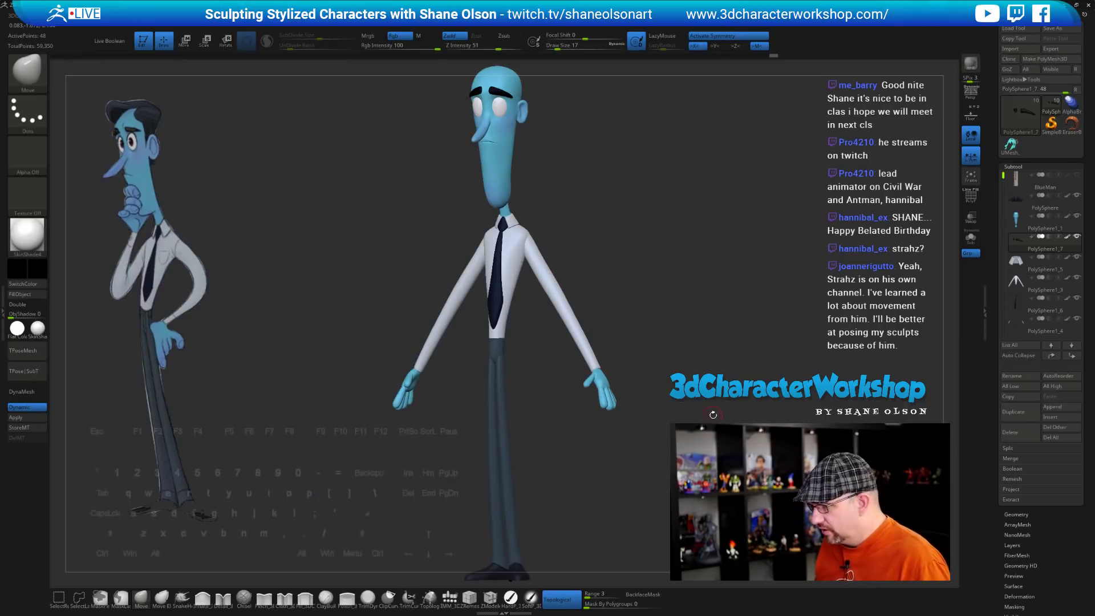
pyautogui.press('f')
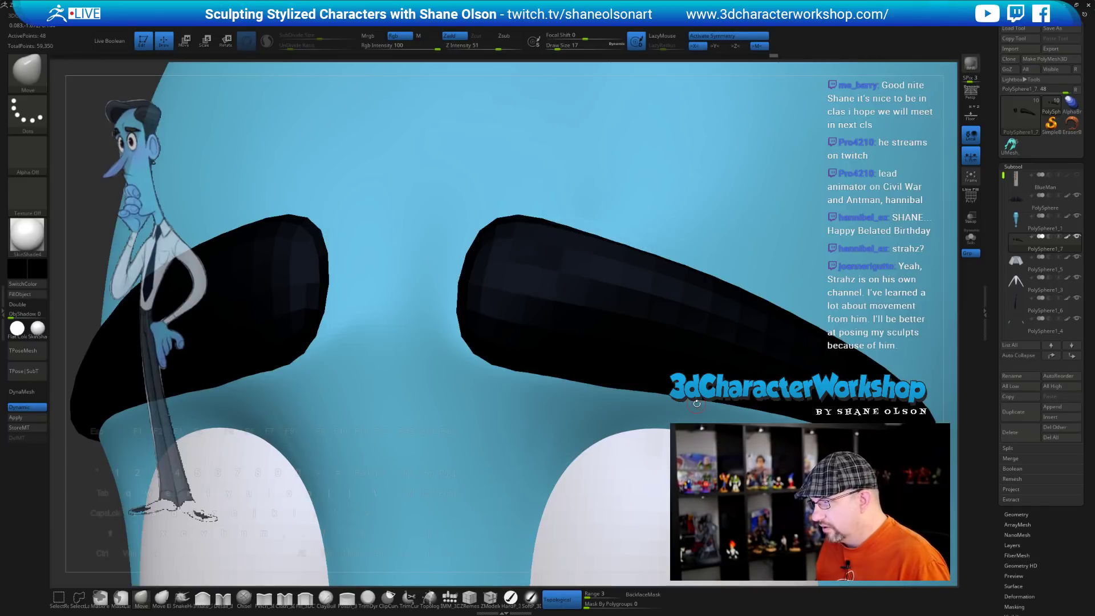
pyautogui.click(969, 238)
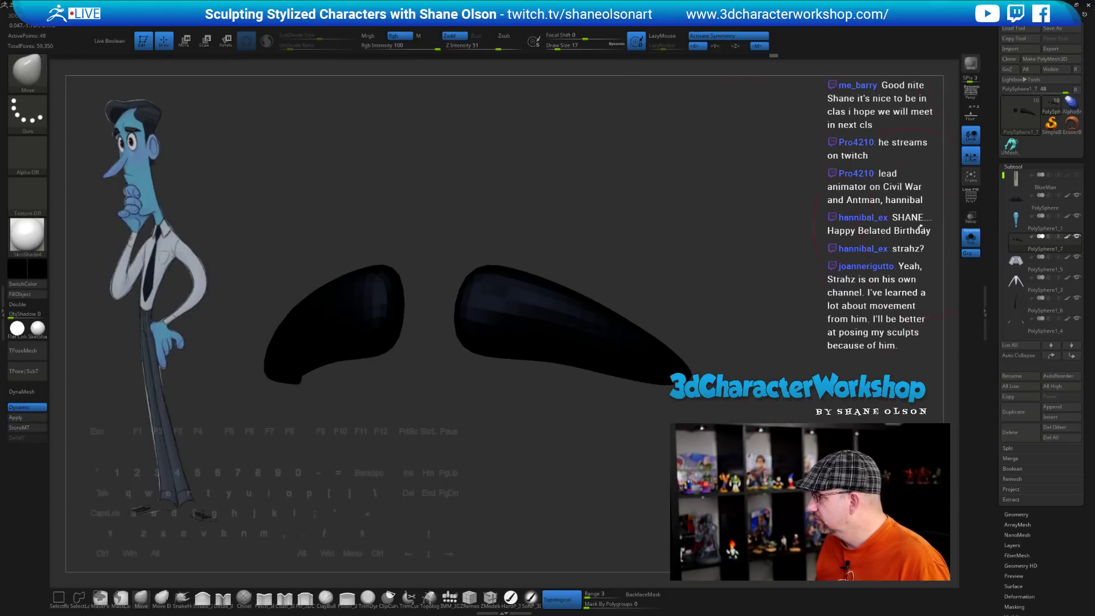
pyautogui.moveTo(1004, 176); pyautogui.dragTo(1000, 282)
pyautogui.click(1018, 243)
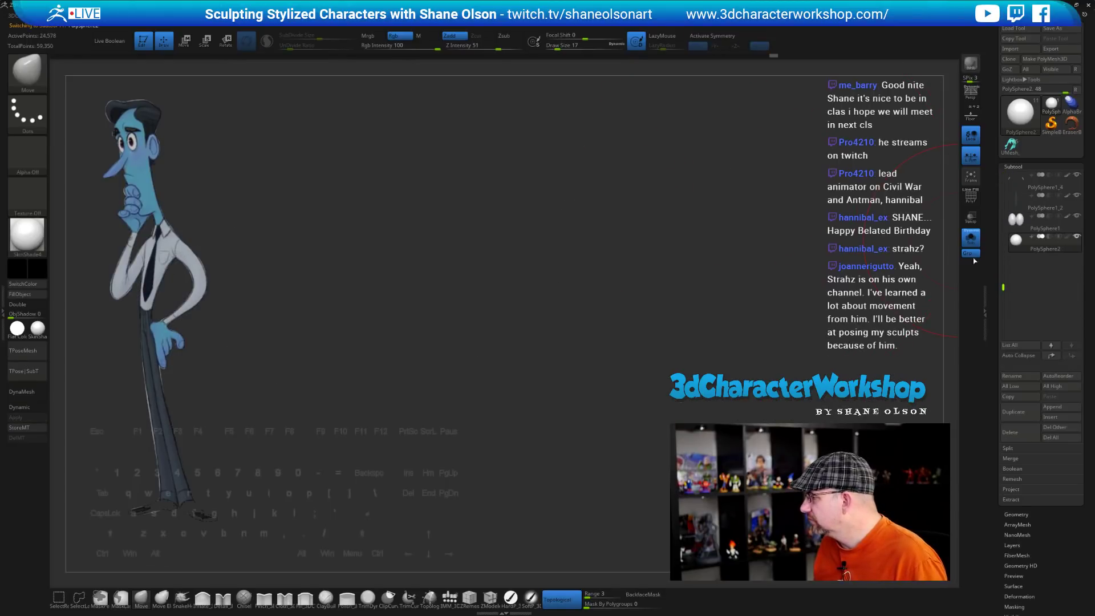
# Frame the new sphere, switch the active colour to light grey, and set the brush Draw Size to 5
pyautogui.press('f')
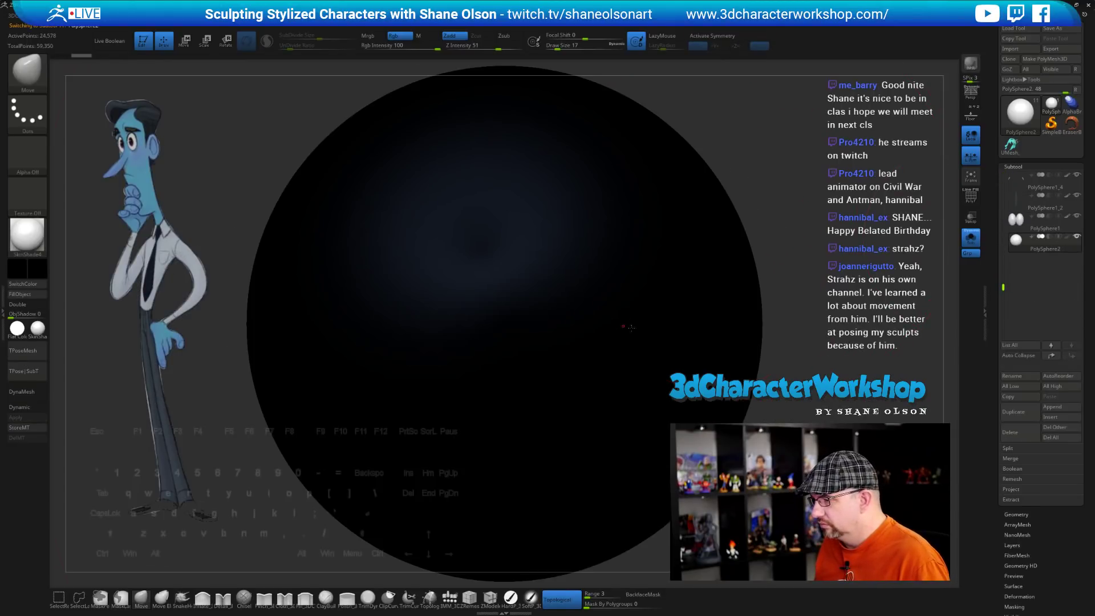
pyautogui.click(38, 268)
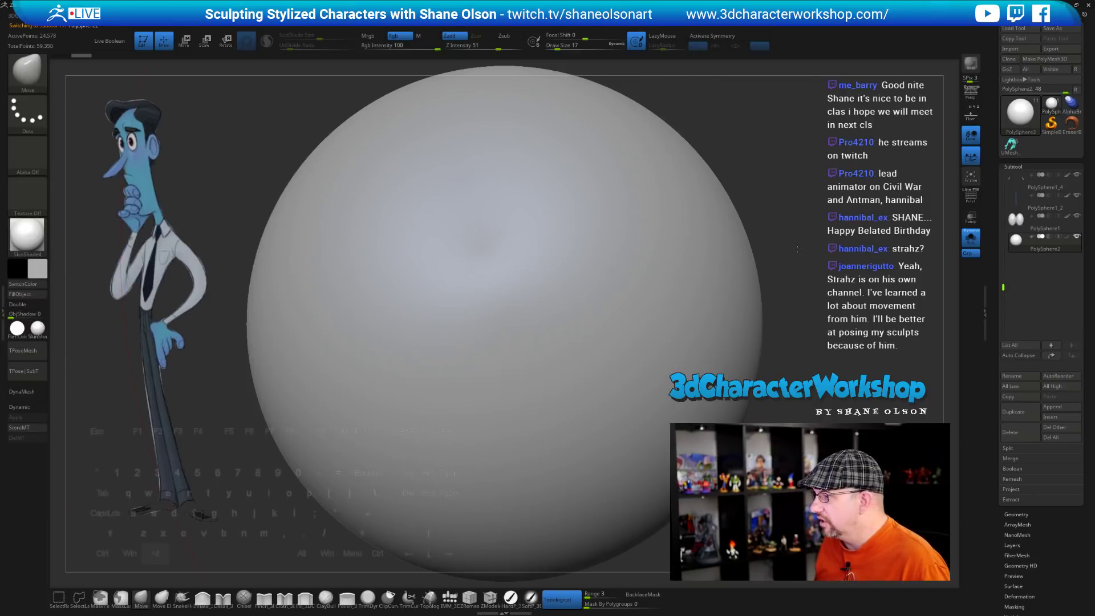
pyautogui.keyDown('alt'); pyautogui.moveTo(837, 242); pyautogui.dragTo(602, 242); pyautogui.keyUp('alt')
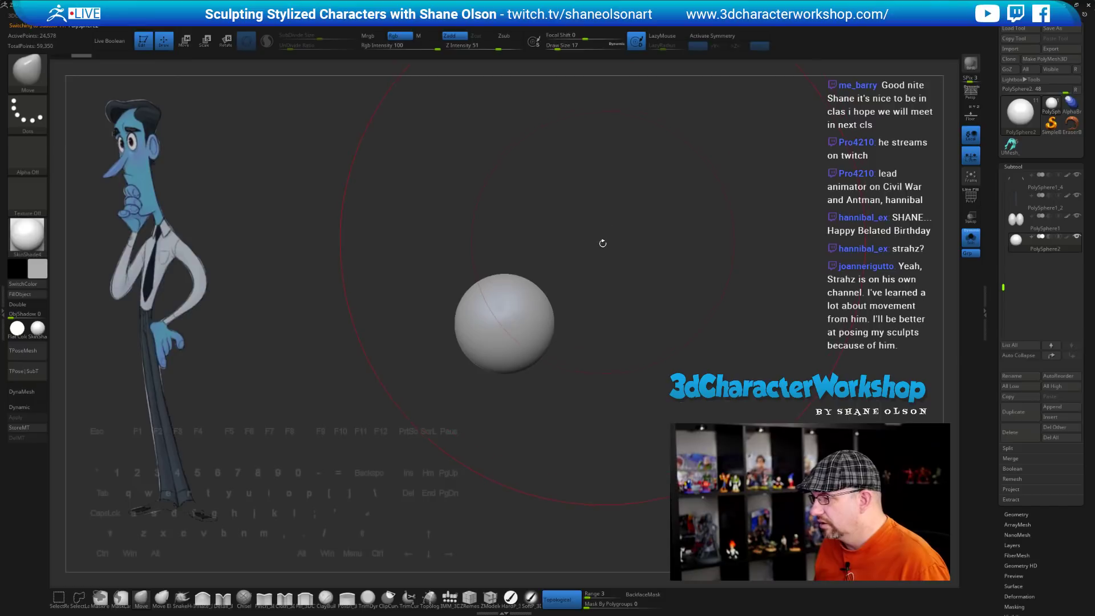
pyautogui.press('s')
pyautogui.click(593, 245)
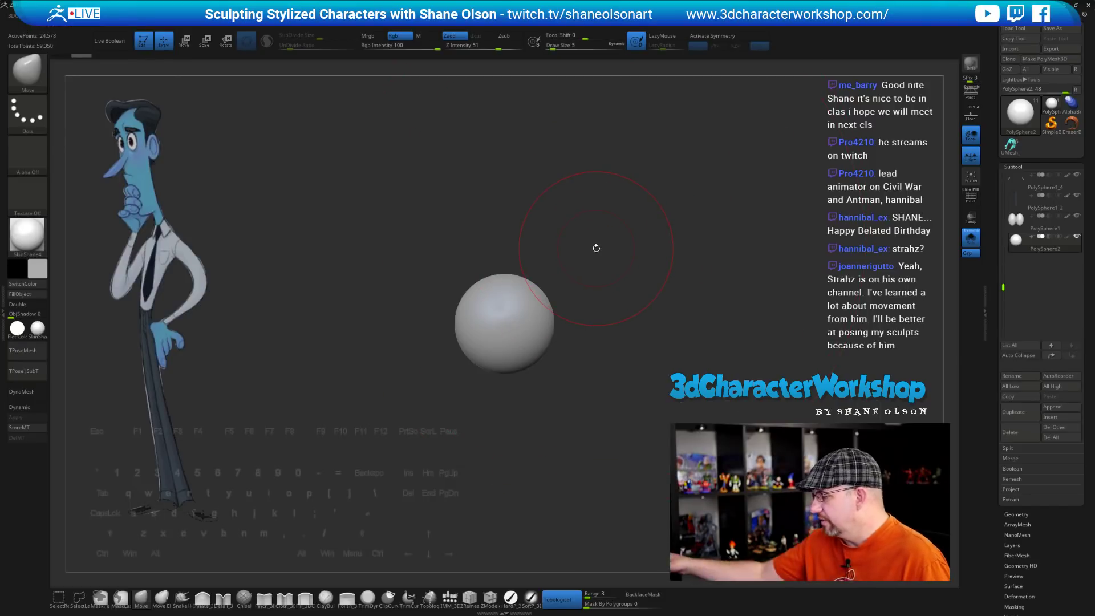
# Show the sphere's PolyFrame, set Draw Size to 1, and divide the sphere three times
pyautogui.moveTo(611, 356)
pyautogui.keyDown('alt'); pyautogui.mouseDown()
pyautogui.moveTo(563, 370)
pyautogui.moveTo(570, 361)
pyautogui.moveTo(567, 396)
pyautogui.moveTo(582, 399)
pyautogui.mouseUp(); pyautogui.keyUp('alt')
pyautogui.hotkey('shift', 'f')
pyautogui.press('s')
pyautogui.click(632, 302)
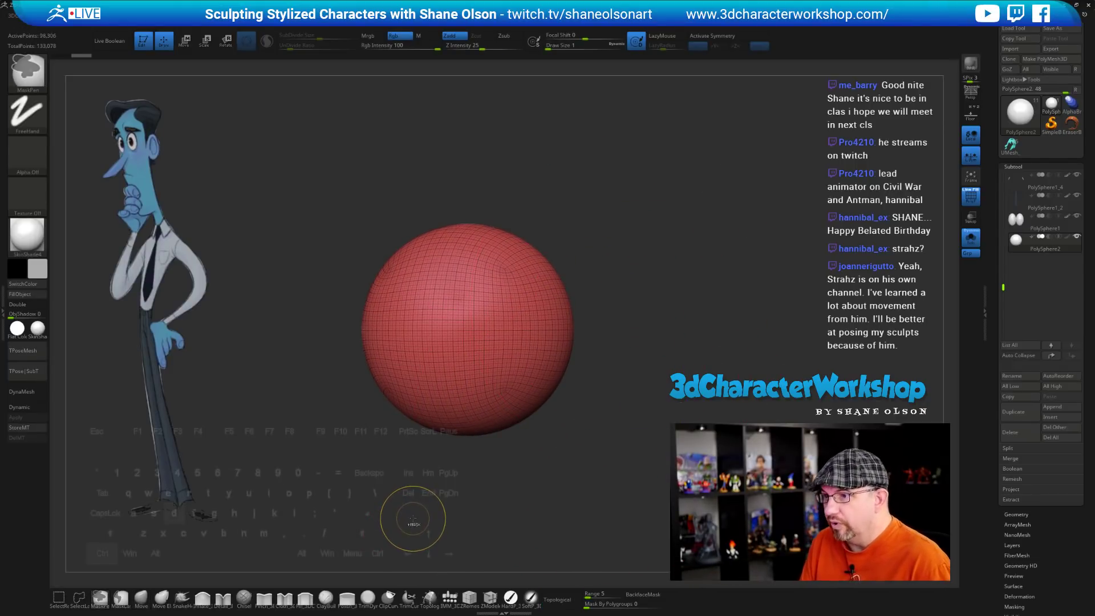
pyautogui.hotkey('ctrl', 'd')
pyautogui.hotkey('ctrl', 'd')
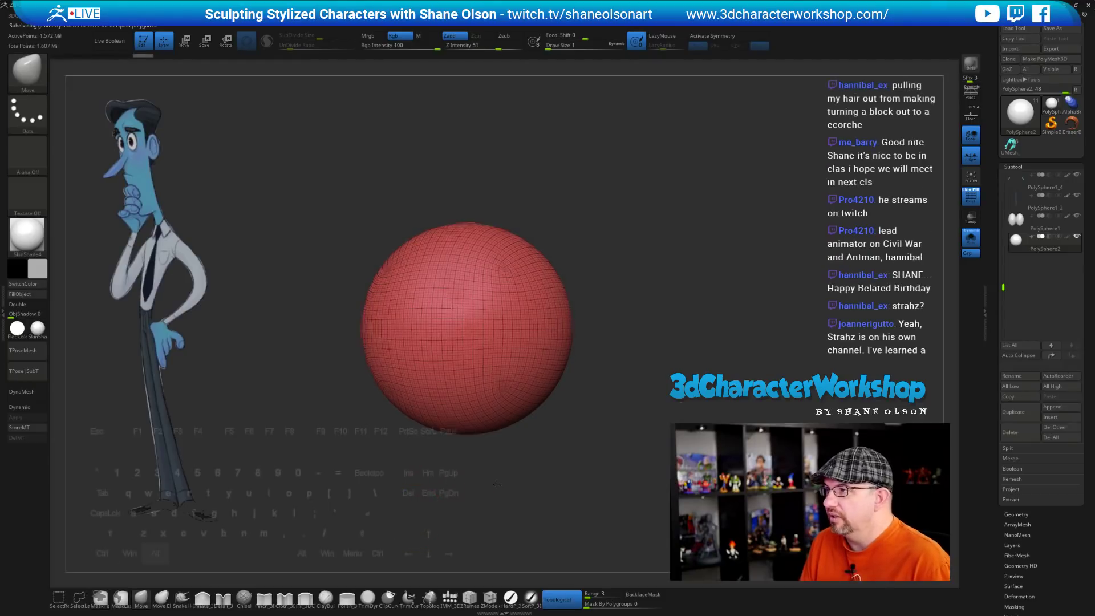
# Drop the sphere by one subdivision level in Geometry and delete all its other subdivision levels
pyautogui.keyDown('alt'); pyautogui.moveTo(503, 488); pyautogui.dragTo(451, 451); pyautogui.keyUp('alt')
pyautogui.moveTo(588, 326)
pyautogui.keyDown('alt'); pyautogui.mouseDown()
pyautogui.moveTo(592, 342)
pyautogui.moveTo(618, 325)
pyautogui.moveTo(613, 309)
pyautogui.moveTo(643, 305)
pyautogui.moveTo(635, 319)
pyautogui.mouseUp(); pyautogui.keyUp('alt')
pyautogui.press(']')
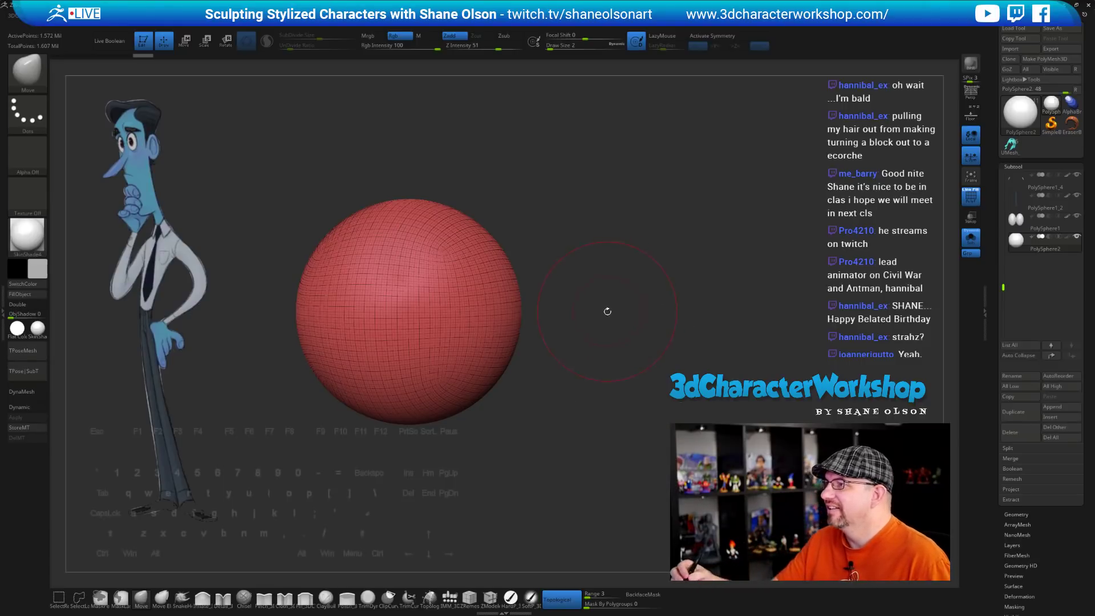
pyautogui.moveTo(606, 310)
pyautogui.keyDown('alt'); pyautogui.mouseDown()
pyautogui.moveTo(605, 296)
pyautogui.moveTo(613, 331)
pyautogui.mouseUp(); pyautogui.keyUp('alt')
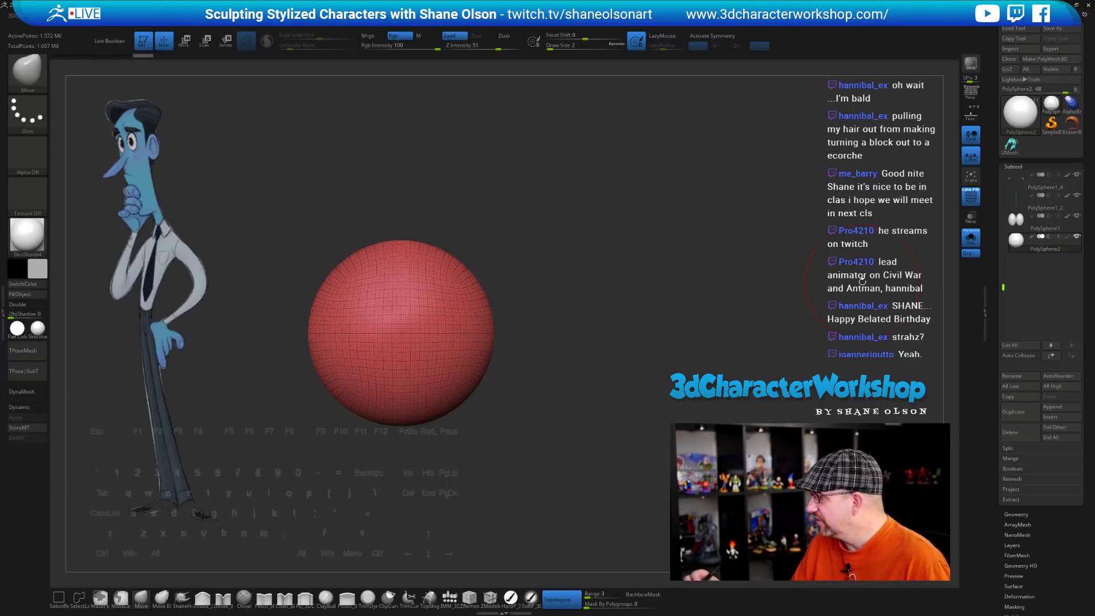
pyautogui.press('shift')
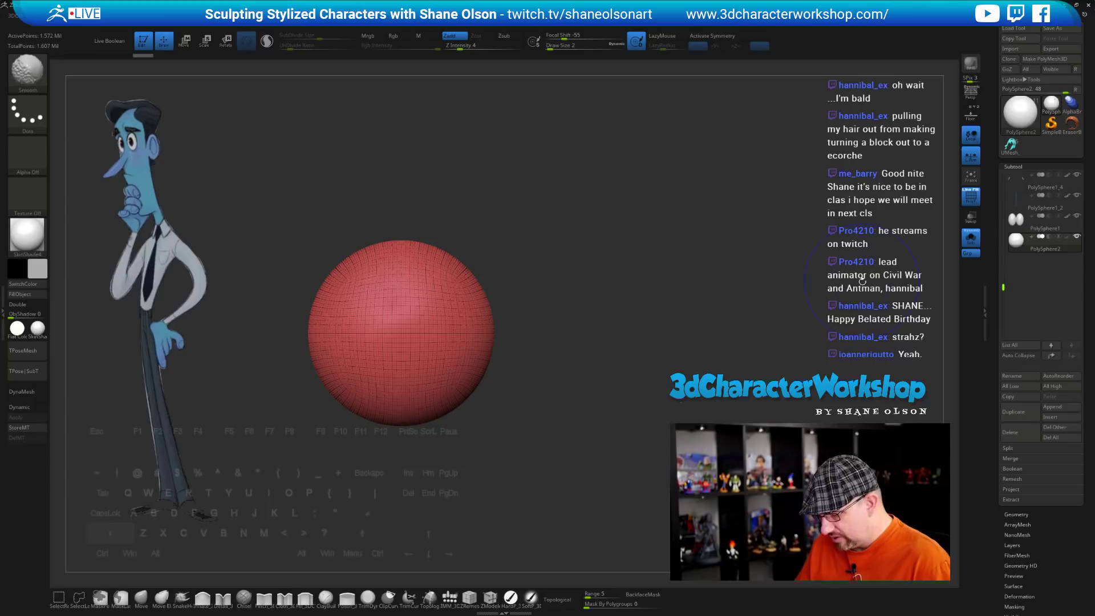
pyautogui.click(1016, 515)
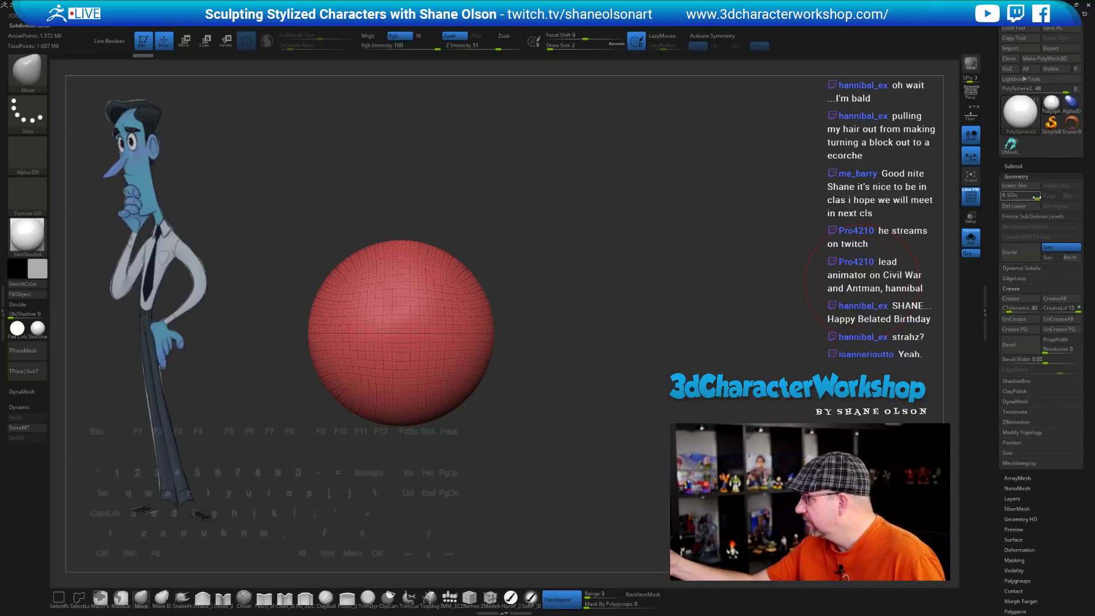
pyautogui.moveTo(1036, 197); pyautogui.dragTo(1030, 197)
pyautogui.click(1023, 205)
pyautogui.click(1051, 206)
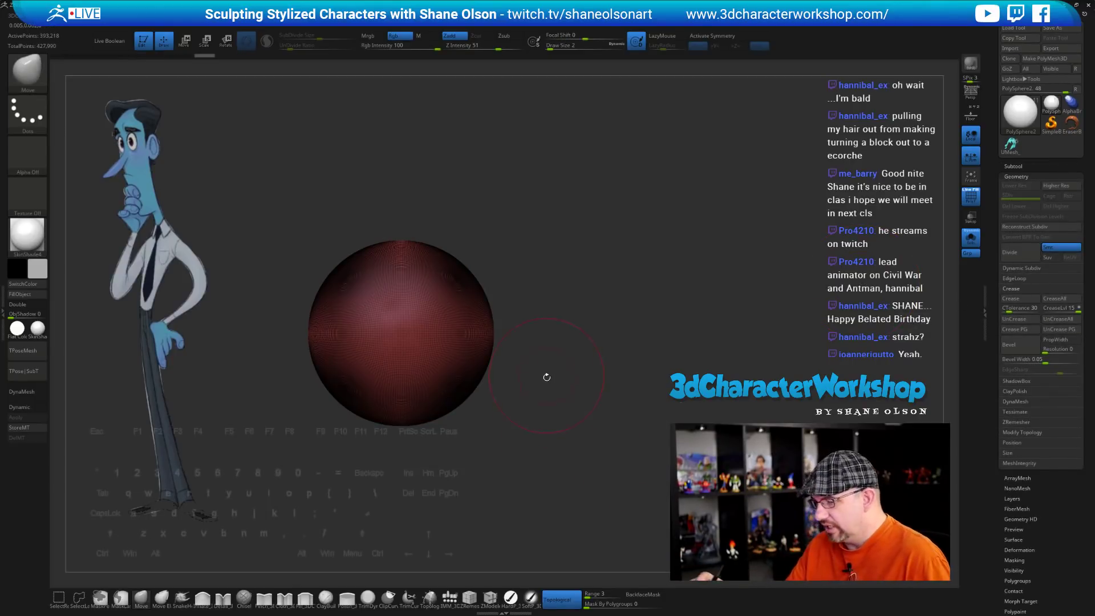
# Hide the PolyFrame, reset Draw Size to 1, and turn off Solo to show the sphere at the character's feet
pyautogui.keyDown('alt'); pyautogui.moveTo(552, 347); pyautogui.dragTo(555, 397); pyautogui.keyUp('alt')
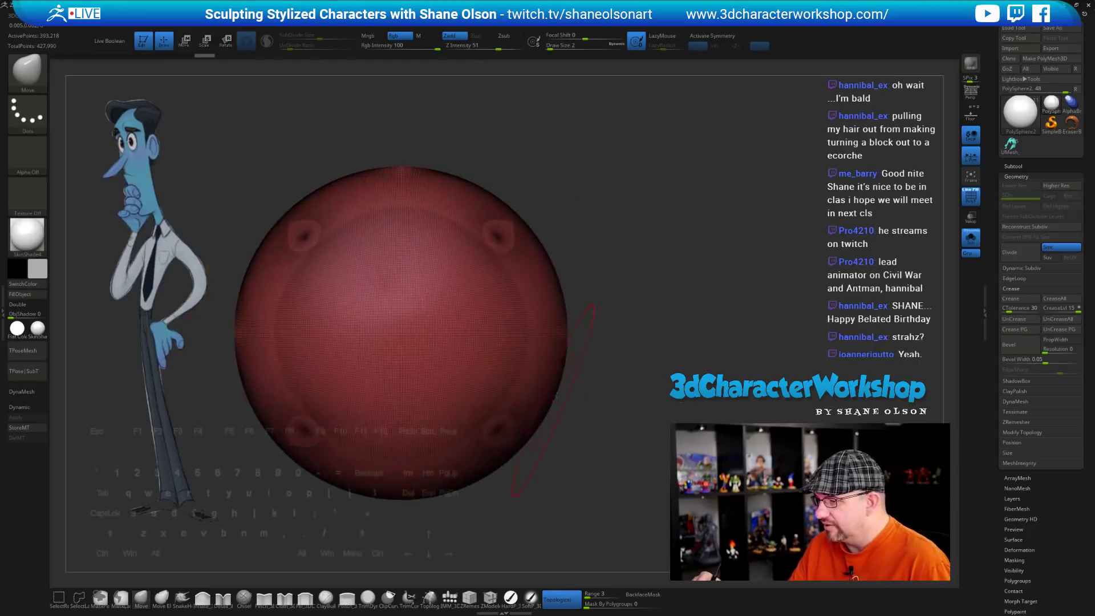
pyautogui.hotkey('shift', 'f')
pyautogui.press('s')
pyautogui.moveTo(638, 360); pyautogui.dragTo(617, 342)
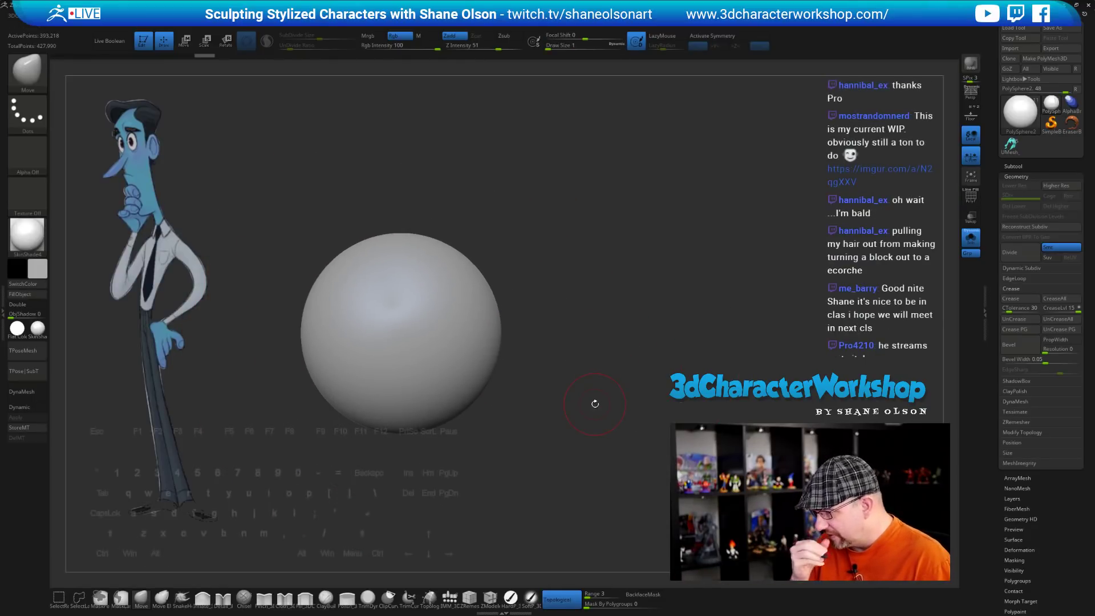
pyautogui.keyDown('alt'); pyautogui.moveTo(596, 443); pyautogui.dragTo(536, 268); pyautogui.keyUp('alt')
pyautogui.click(971, 237)
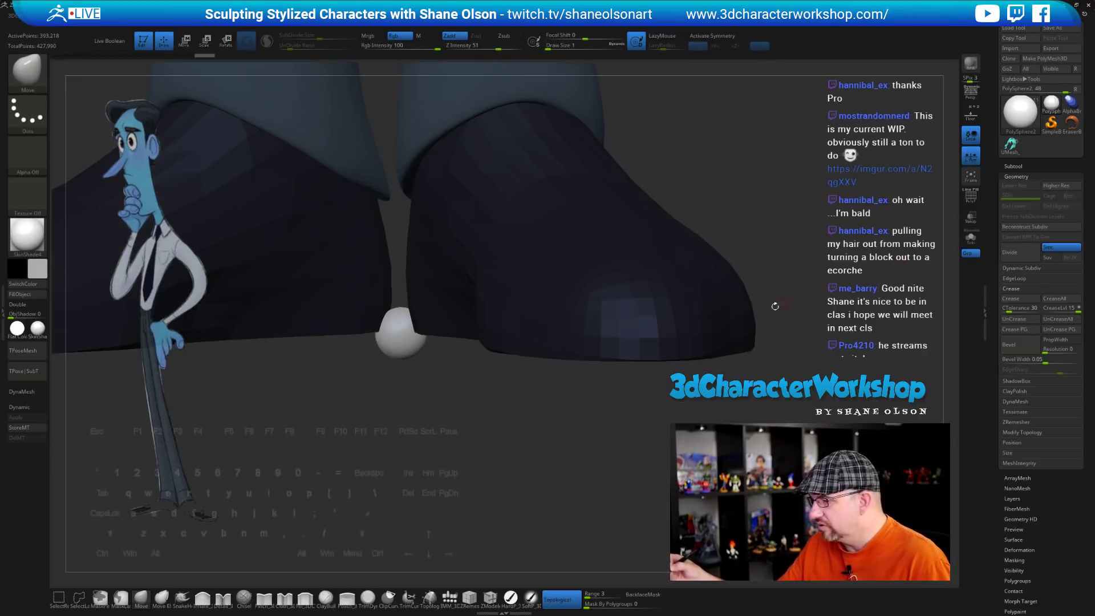
pyautogui.keyDown('alt'); pyautogui.moveTo(758, 317); pyautogui.dragTo(701, 193); pyautogui.keyUp('alt')
pyautogui.keyDown('alt'); pyautogui.moveTo(621, 319); pyautogui.dragTo(626, 365); pyautogui.keyUp('alt')
pyautogui.keyDown('shift'); pyautogui.moveTo(633, 368); pyautogui.dragTo(626, 369); pyautogui.keyUp('shift')
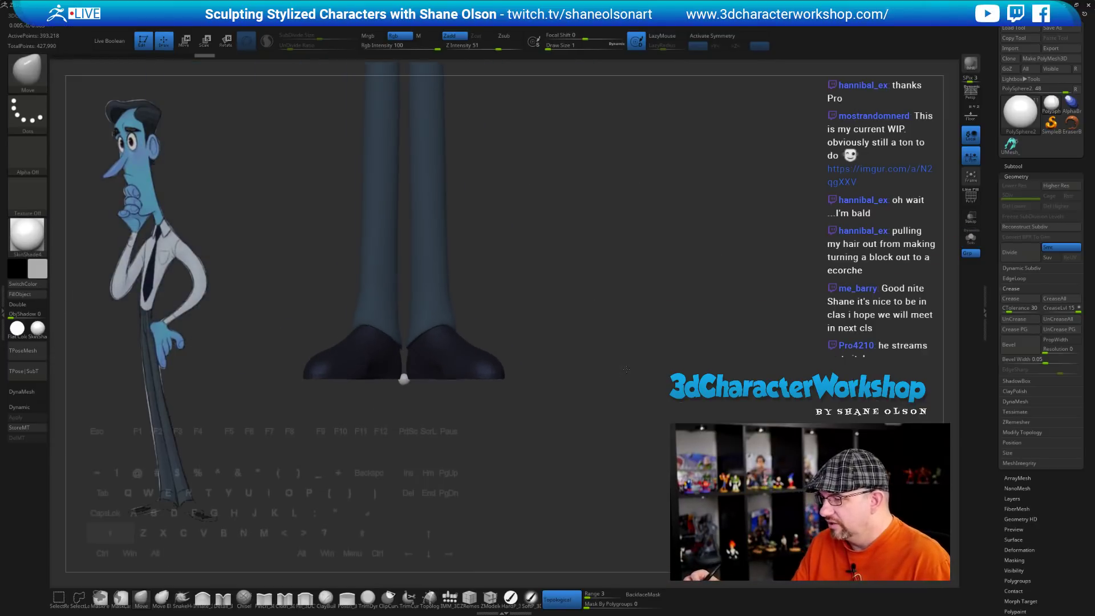
# Scale the sphere up until it is much larger than the feet, raise it over the character's legs, and return to Draw mode
pyautogui.press('e')
pyautogui.moveTo(404, 379); pyautogui.dragTo(574, 230)
pyautogui.hotkey('ctrl', 'z')
pyautogui.keyDown('alt'); pyautogui.moveTo(673, 285); pyautogui.dragTo(623, 355); pyautogui.keyUp('alt')
pyautogui.keyDown('alt'); pyautogui.moveTo(574, 407); pyautogui.dragTo(503, 386); pyautogui.keyUp('alt')
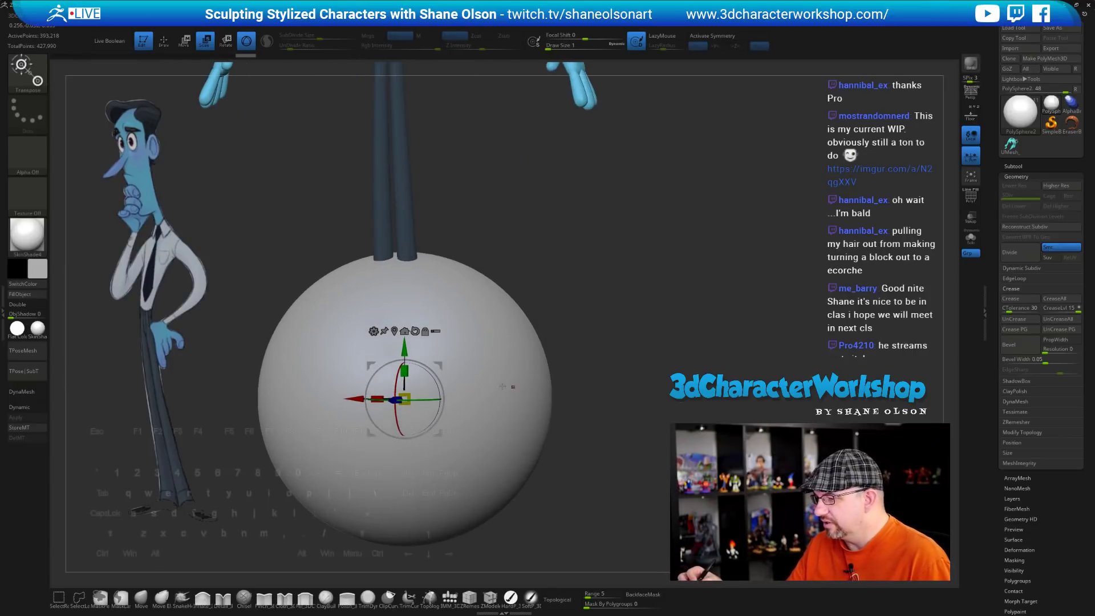
pyautogui.moveTo(414, 345); pyautogui.dragTo(414, 165)
pyautogui.keyDown('alt'); pyautogui.moveTo(651, 262); pyautogui.dragTo(645, 388); pyautogui.keyUp('alt')
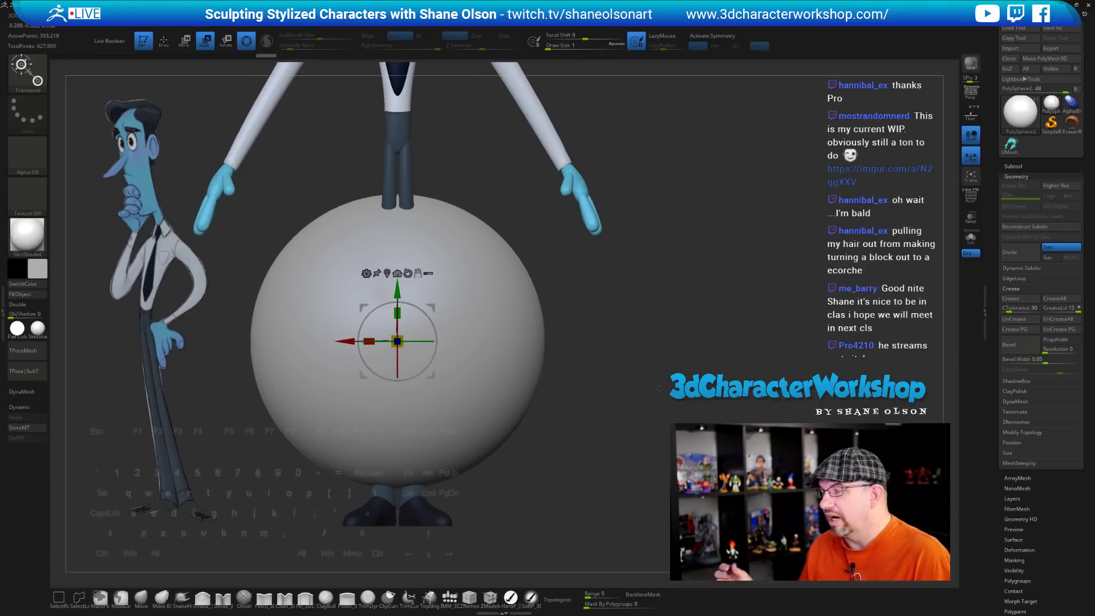
pyautogui.press('q')
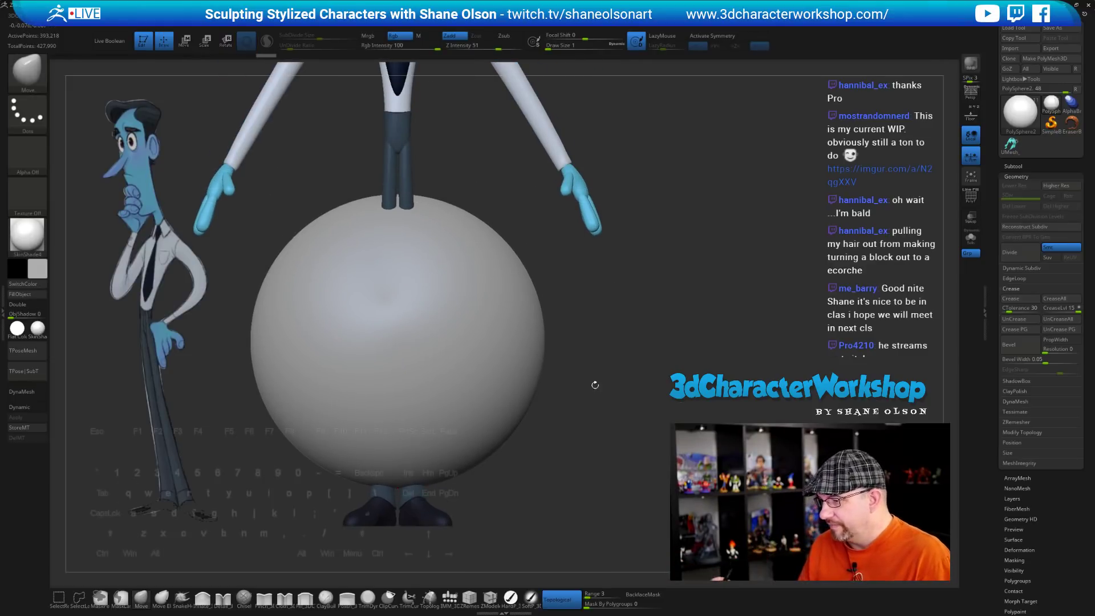
# Isolate the enlarged sphere with Solo and set the brush Draw Size to 35
pyautogui.click(972, 242)
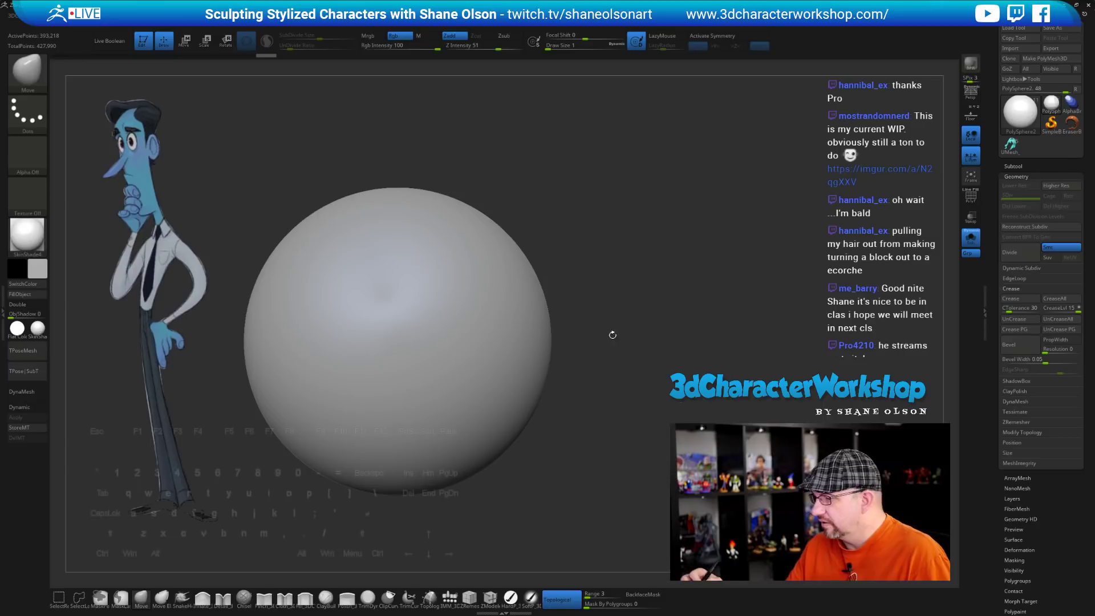
pyautogui.press('s')
pyautogui.moveTo(623, 386); pyautogui.dragTo(631, 388)
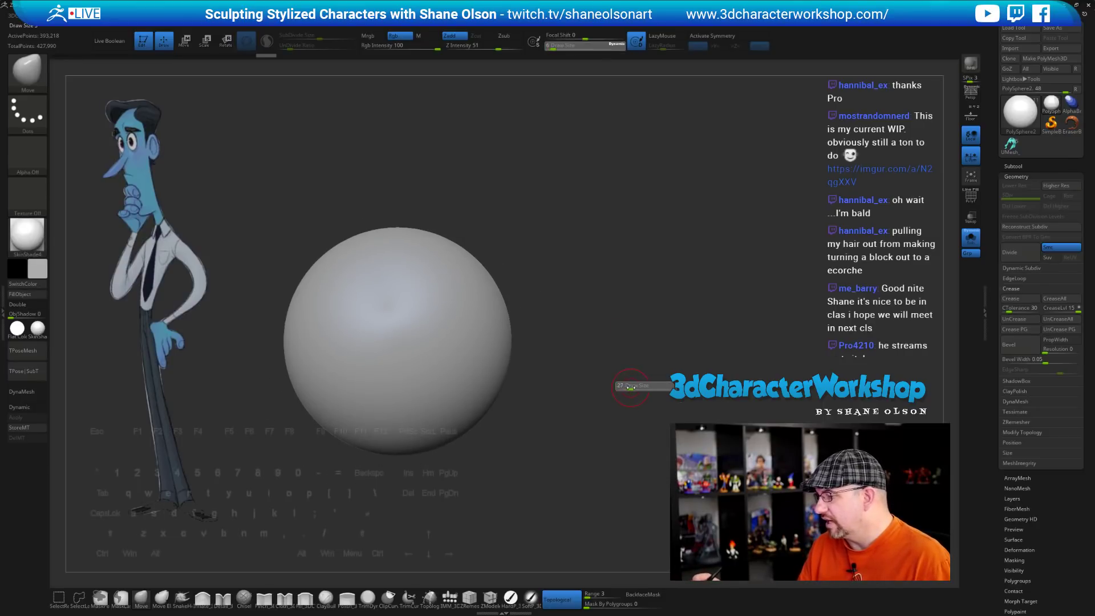
pyautogui.keyDown('alt'); pyautogui.moveTo(588, 438); pyautogui.dragTo(630, 420); pyautogui.keyUp('alt')
pyautogui.keyDown('alt'); pyautogui.moveTo(619, 374); pyautogui.dragTo(607, 412); pyautogui.keyUp('alt')
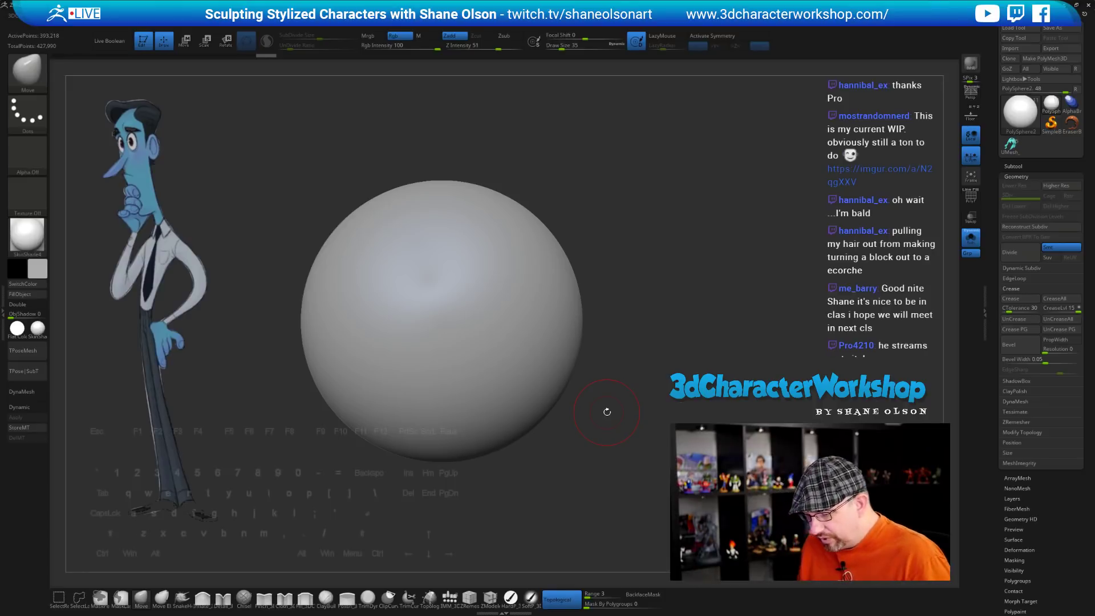
# Carve a curved diagonal crease across the front of the sphere with the Detail_3DCW brush at Draw Size 25
pyautogui.click(223, 598)
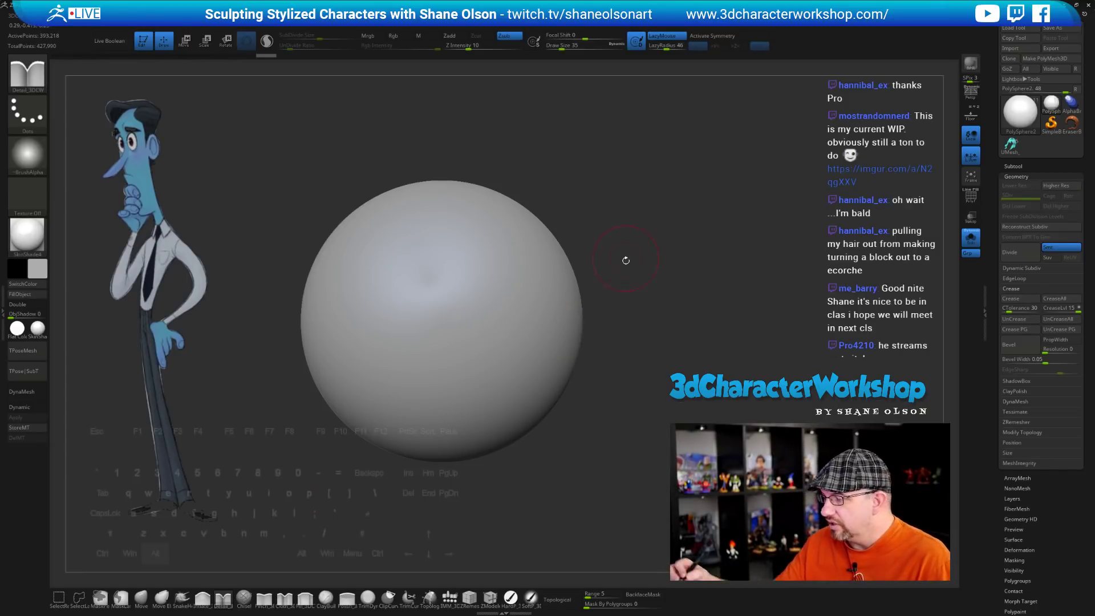
pyautogui.moveTo(625, 260)
pyautogui.keyDown('alt'); pyautogui.mouseDown()
pyautogui.moveTo(685, 258)
pyautogui.moveTo(660, 268)
pyautogui.moveTo(641, 304)
pyautogui.mouseUp(); pyautogui.keyUp('alt')
pyautogui.press('s')
pyautogui.click(666, 258)
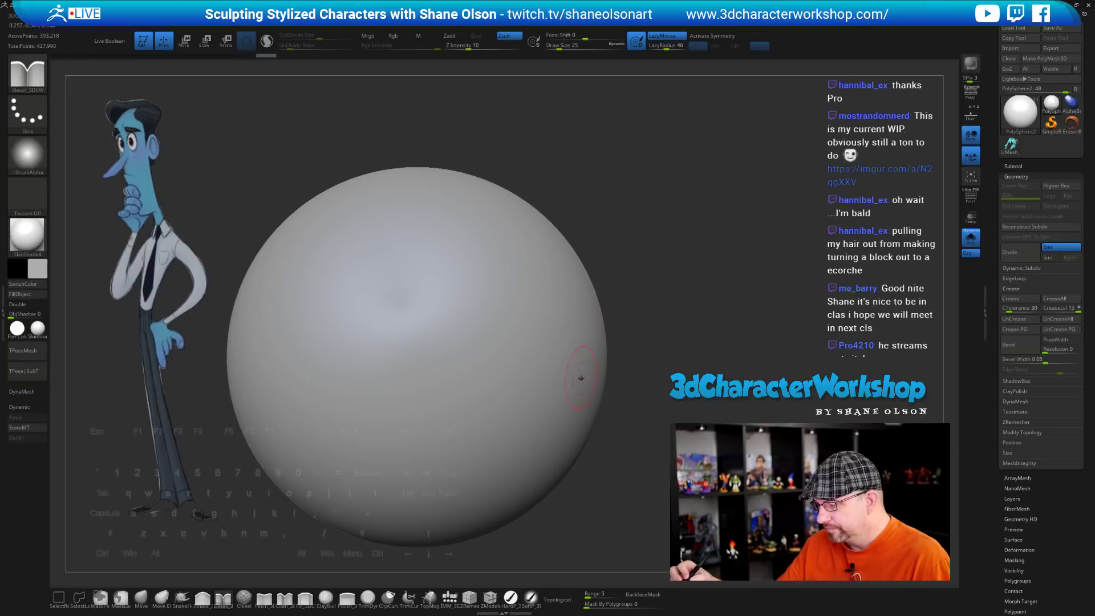
pyautogui.moveTo(320, 228)
pyautogui.mouseDown()
pyautogui.moveTo(389, 360)
pyautogui.moveTo(499, 434)
pyautogui.moveTo(539, 435)
pyautogui.mouseUp()
pyautogui.moveTo(707, 363)
pyautogui.mouseDown()
pyautogui.moveTo(682, 365)
pyautogui.moveTo(704, 361)
pyautogui.mouseUp()
pyautogui.moveTo(672, 288); pyautogui.dragTo(687, 285)
# Retrace the diagonal crease from end to end at Draw Size 25 to deepen it, and check its profile
pyautogui.press('s')
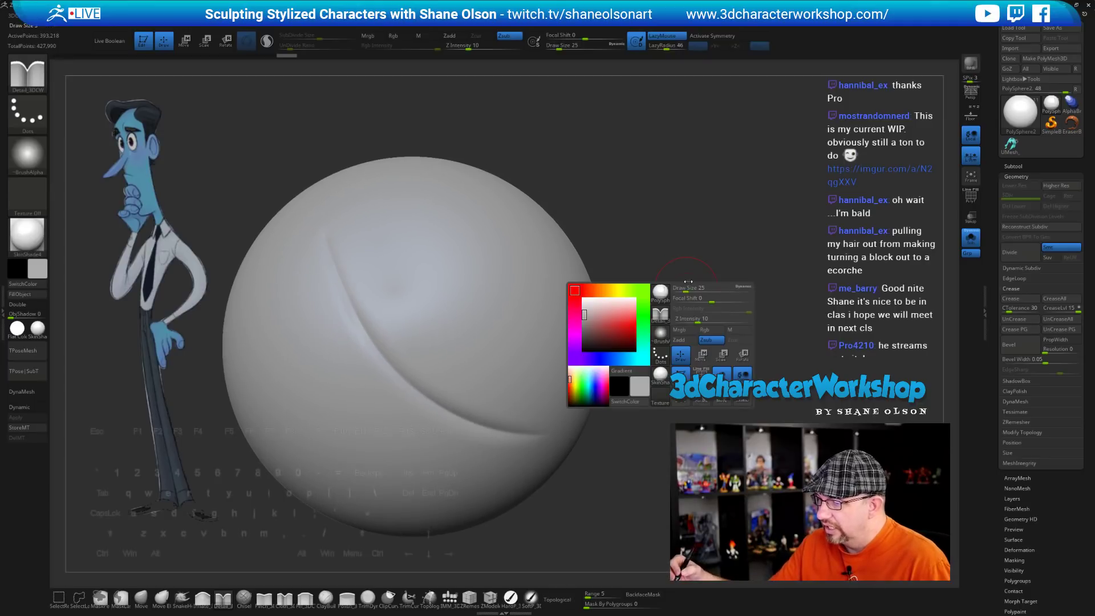
pyautogui.click(686, 287)
pyautogui.moveTo(679, 243); pyautogui.dragTo(611, 233)
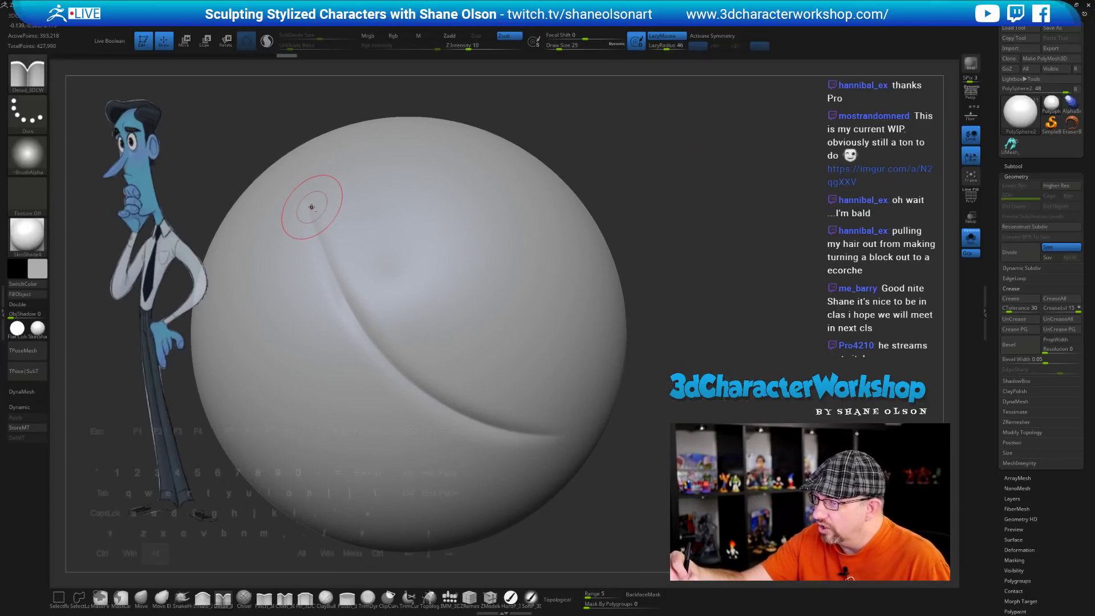
pyautogui.moveTo(311, 208); pyautogui.dragTo(323, 234)
pyautogui.moveTo(340, 270)
pyautogui.mouseDown()
pyautogui.moveTo(425, 379)
pyautogui.moveTo(562, 434)
pyautogui.mouseUp()
pyautogui.moveTo(750, 337)
pyautogui.mouseDown()
pyautogui.moveTo(768, 322)
pyautogui.moveTo(724, 343)
pyautogui.moveTo(756, 315)
pyautogui.mouseUp()
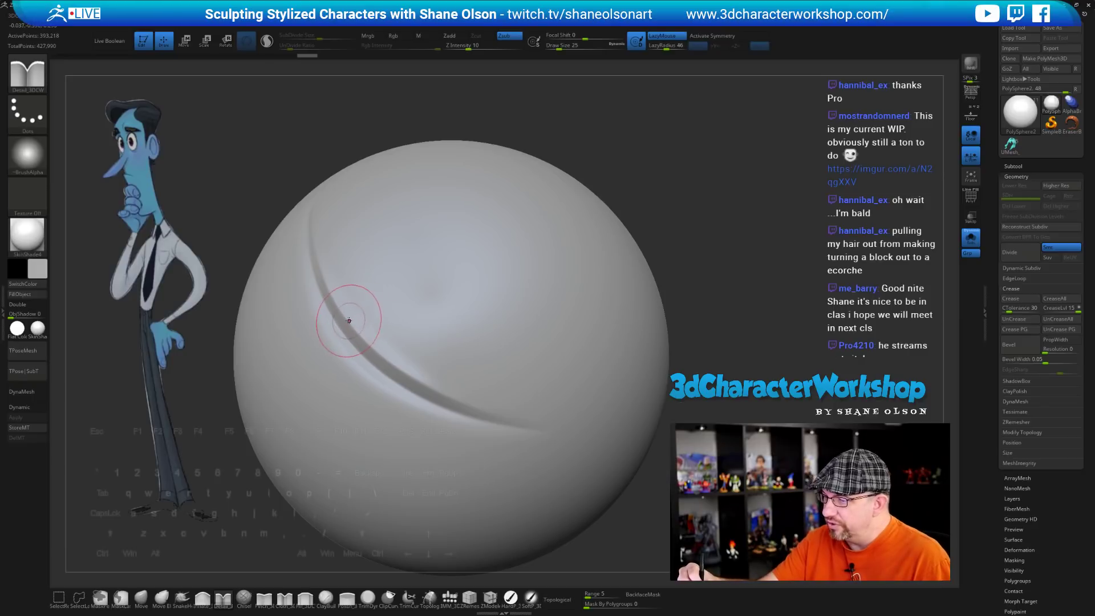
pyautogui.moveTo(711, 189)
pyautogui.mouseDown()
pyautogui.moveTo(707, 172)
pyautogui.moveTo(735, 221)
pyautogui.mouseUp()
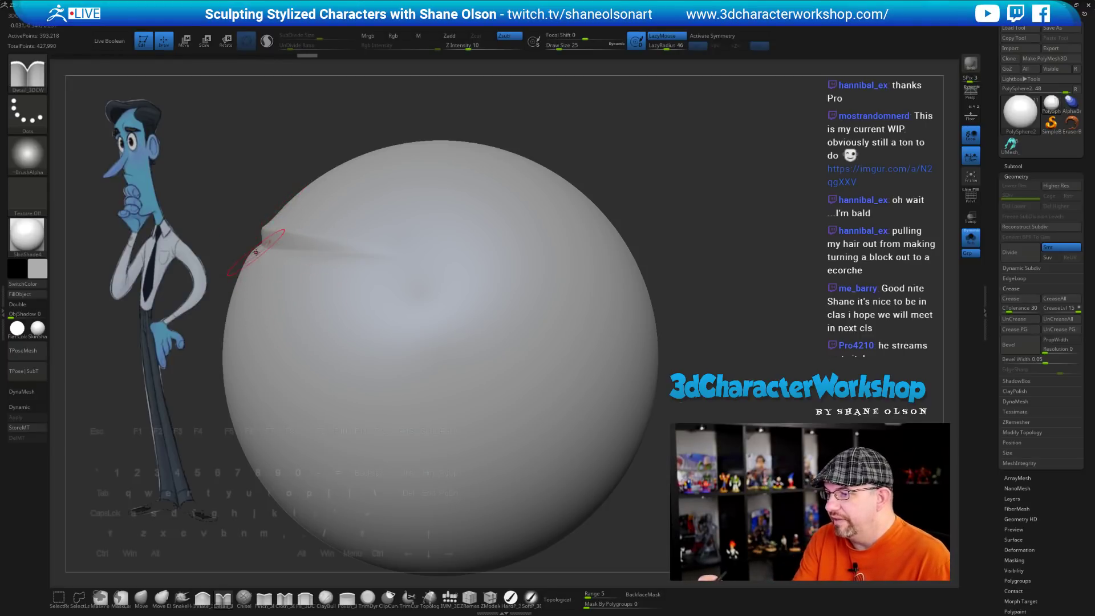
pyautogui.moveTo(267, 162); pyautogui.dragTo(268, 171)
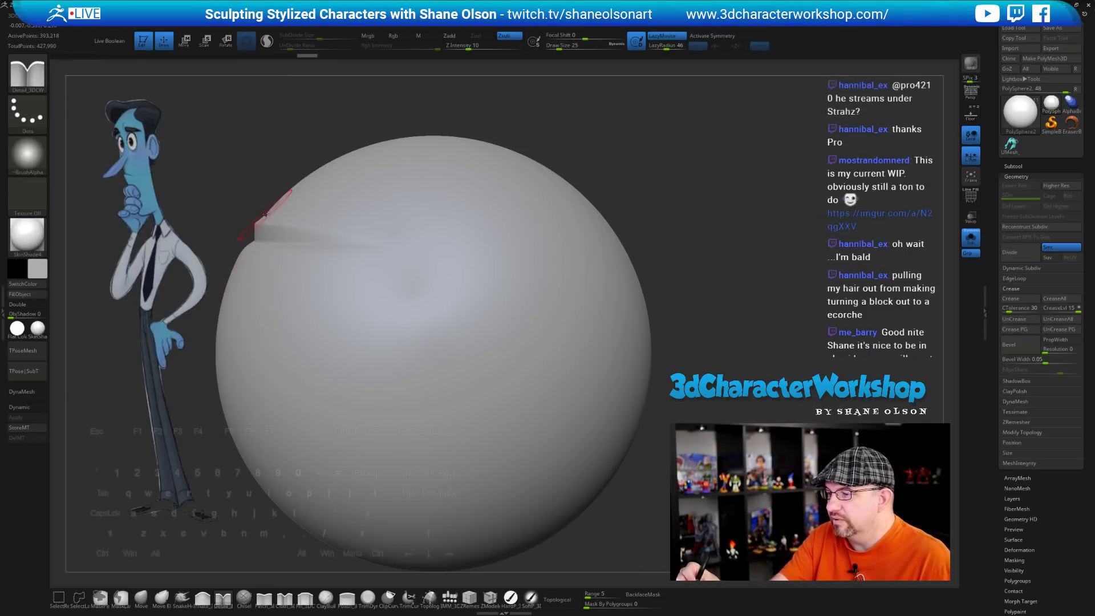
pyautogui.moveTo(721, 253)
pyautogui.mouseDown()
pyautogui.moveTo(749, 271)
pyautogui.moveTo(719, 305)
pyautogui.moveTo(648, 315)
pyautogui.mouseUp()
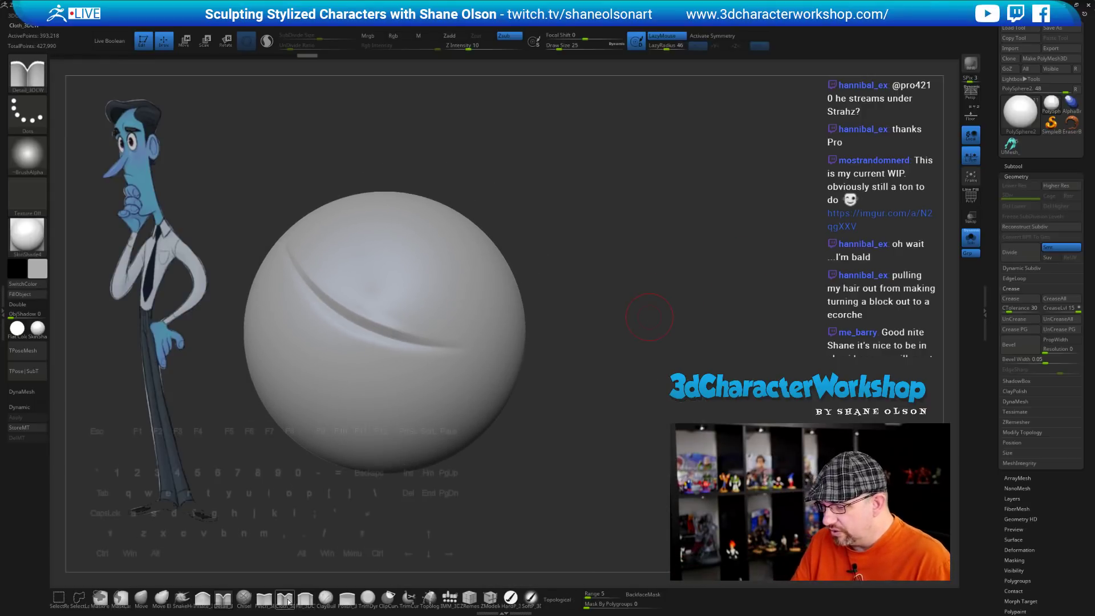
# Stroke over the upper end of the crease with the Fill_3DCW brush at Draw Size 16
pyautogui.click(306, 601)
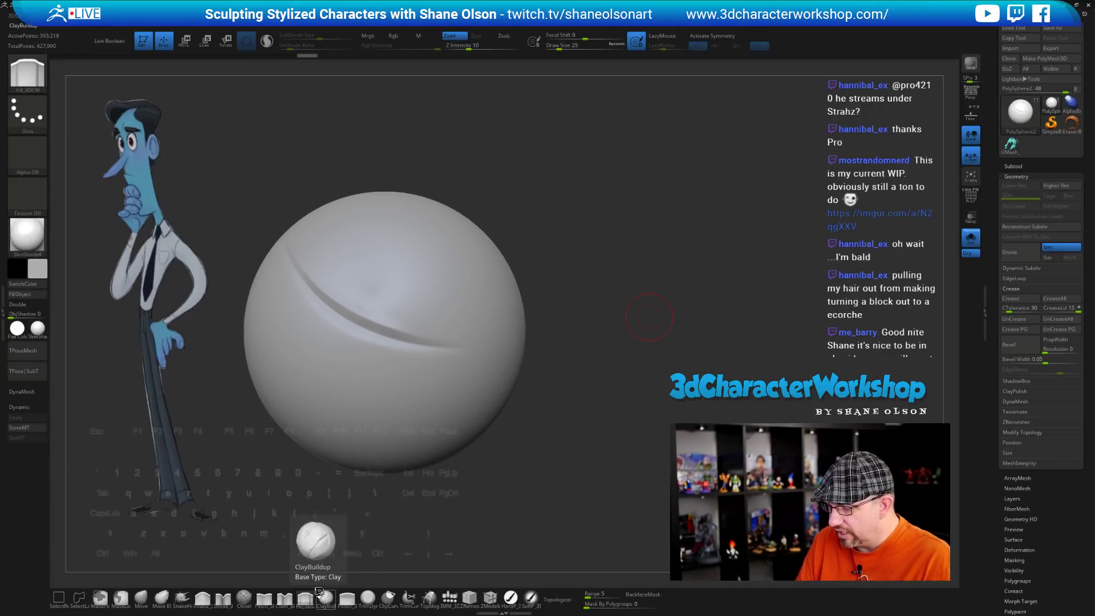
pyautogui.moveTo(594, 342)
pyautogui.keyDown('alt'); pyautogui.mouseDown()
pyautogui.moveTo(593, 396)
pyautogui.moveTo(578, 417)
pyautogui.mouseUp(); pyautogui.keyUp('alt')
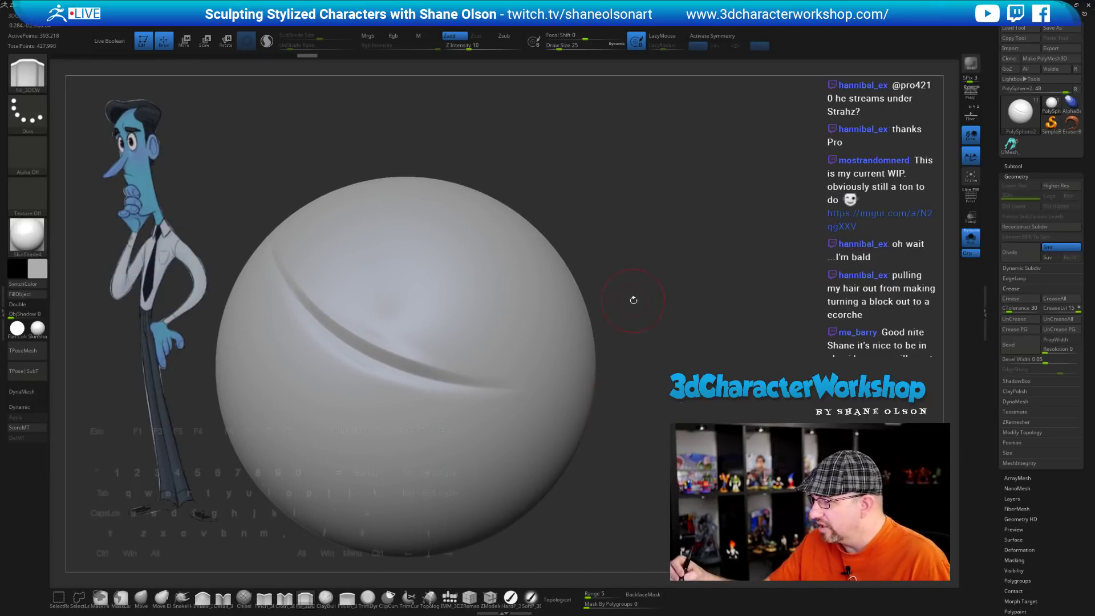
pyautogui.press('s')
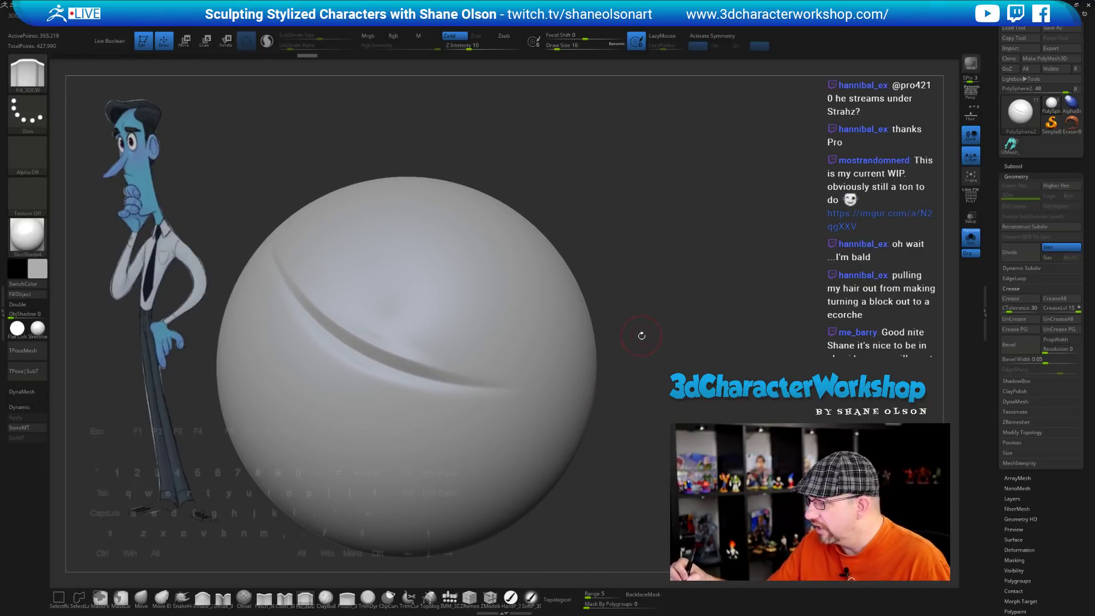
pyautogui.moveTo(641, 336); pyautogui.dragTo(624, 324)
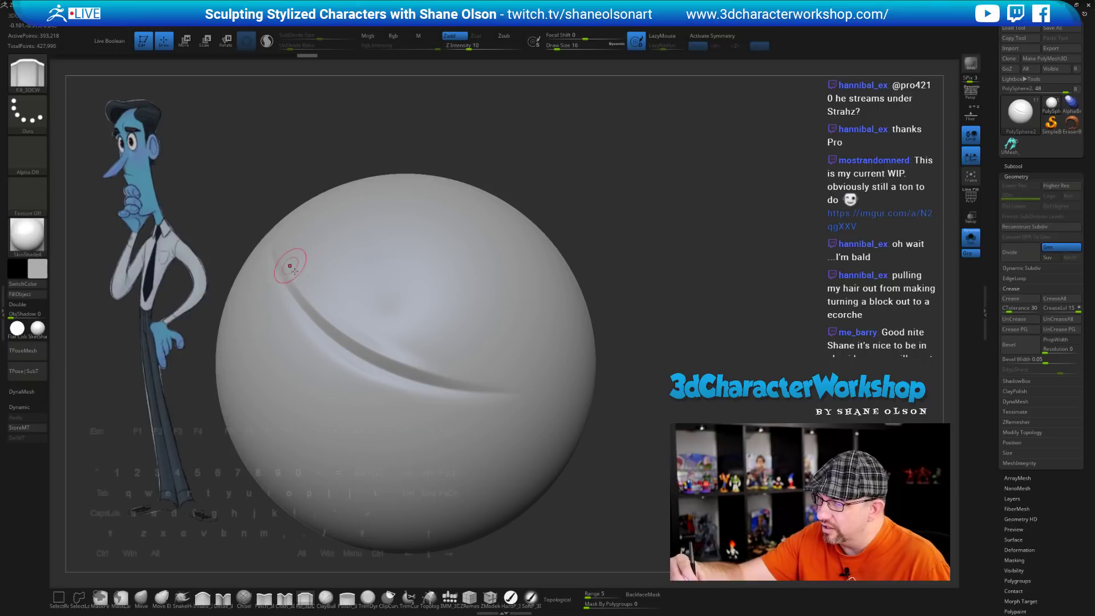
pyautogui.moveTo(287, 261); pyautogui.dragTo(326, 304)
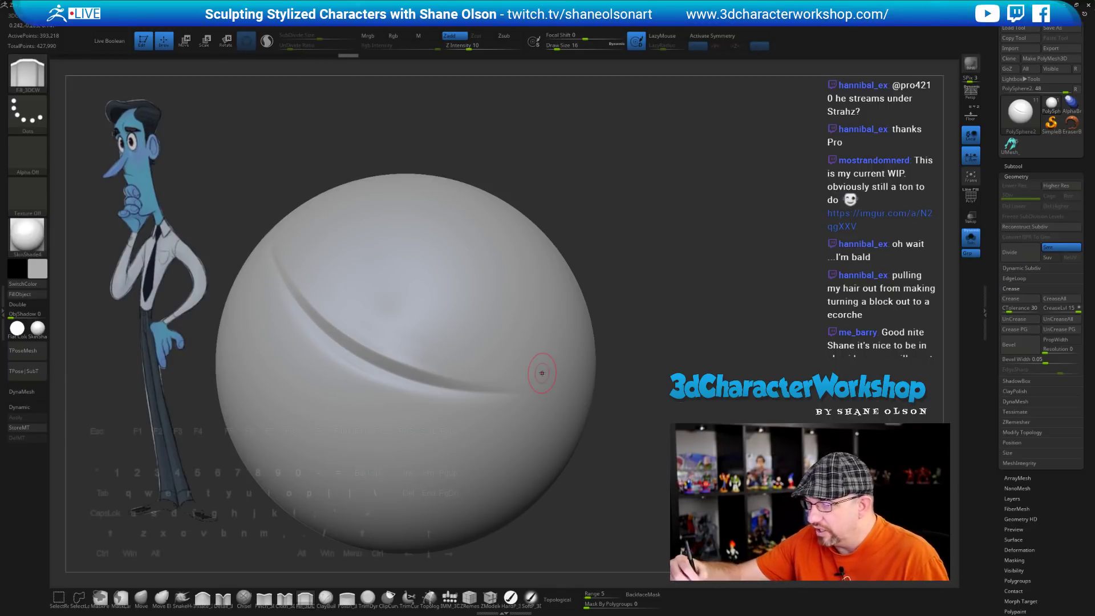
# Apply the gray zbro_Gray MatCap material to the creased sphere to check the shading of the fold
pyautogui.click(38, 329)
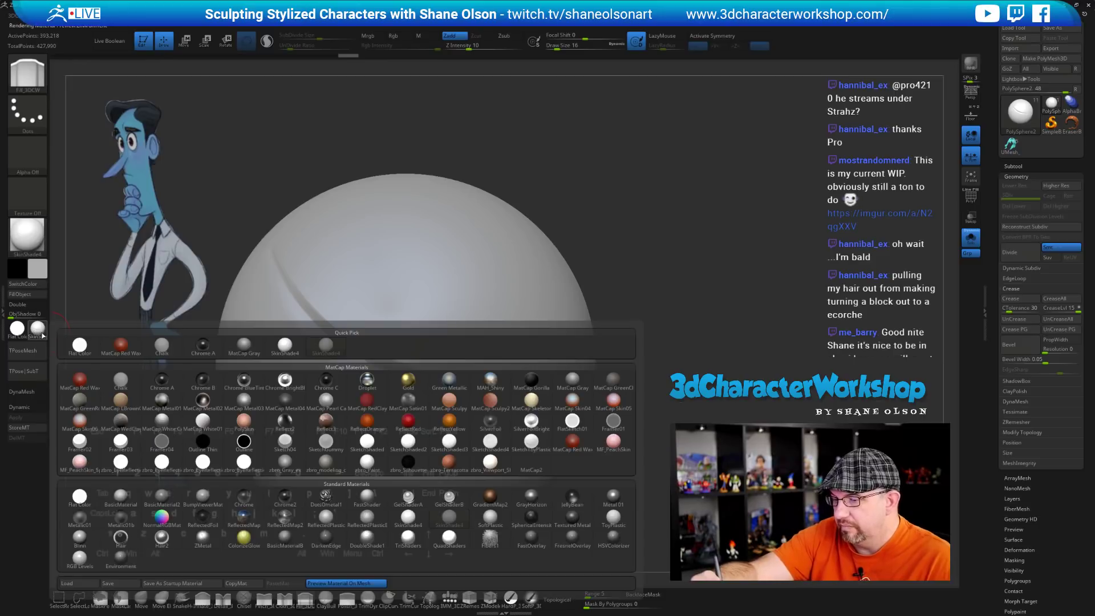
pyautogui.click(288, 465)
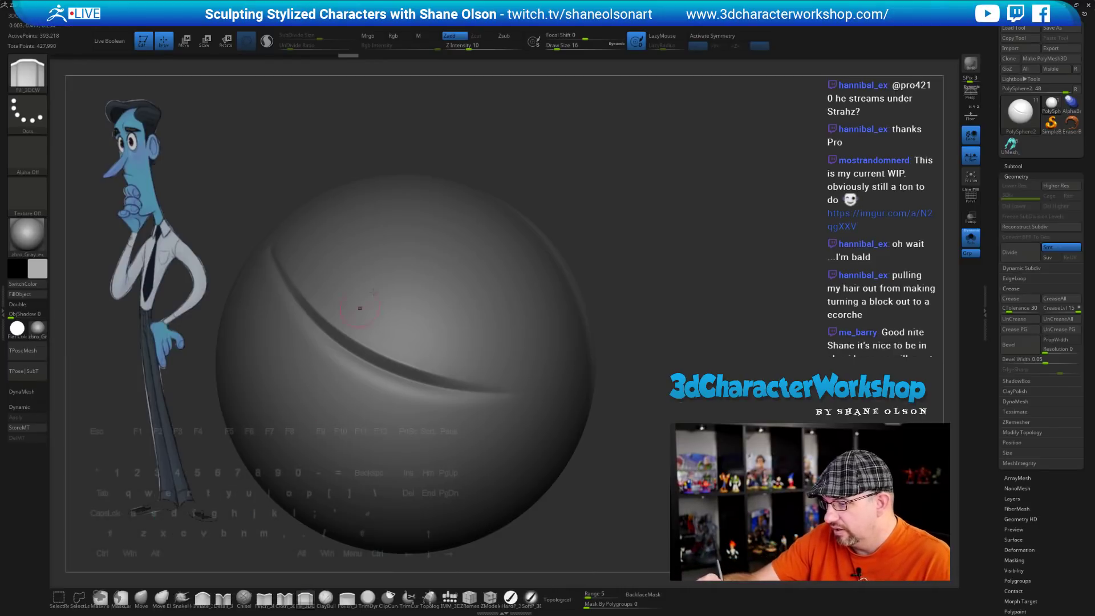
pyautogui.moveTo(661, 269); pyautogui.dragTo(627, 272)
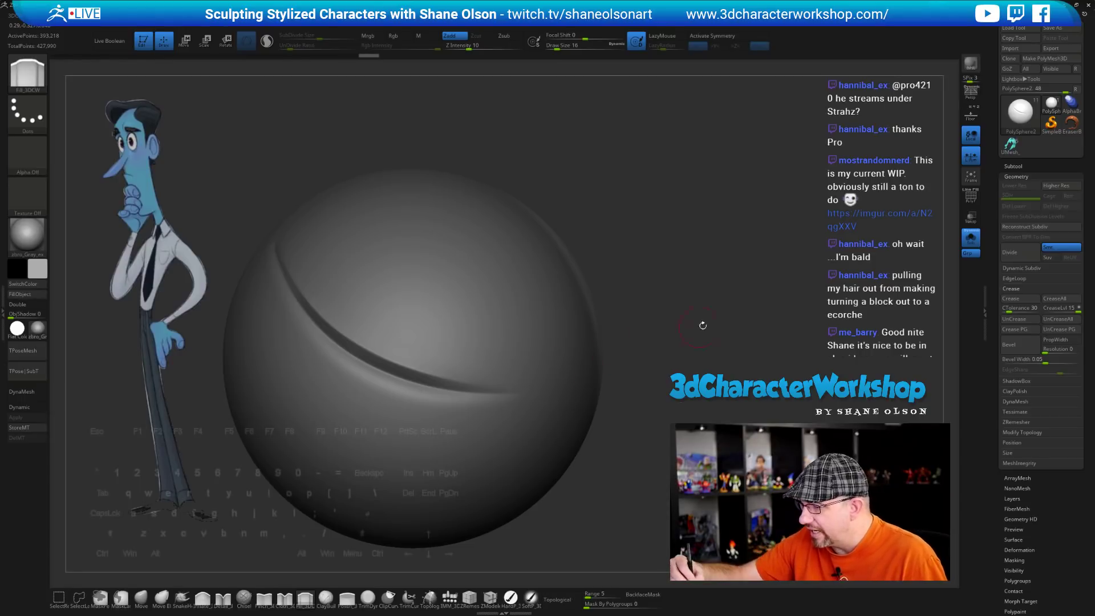
pyautogui.moveTo(703, 325); pyautogui.dragTo(699, 315)
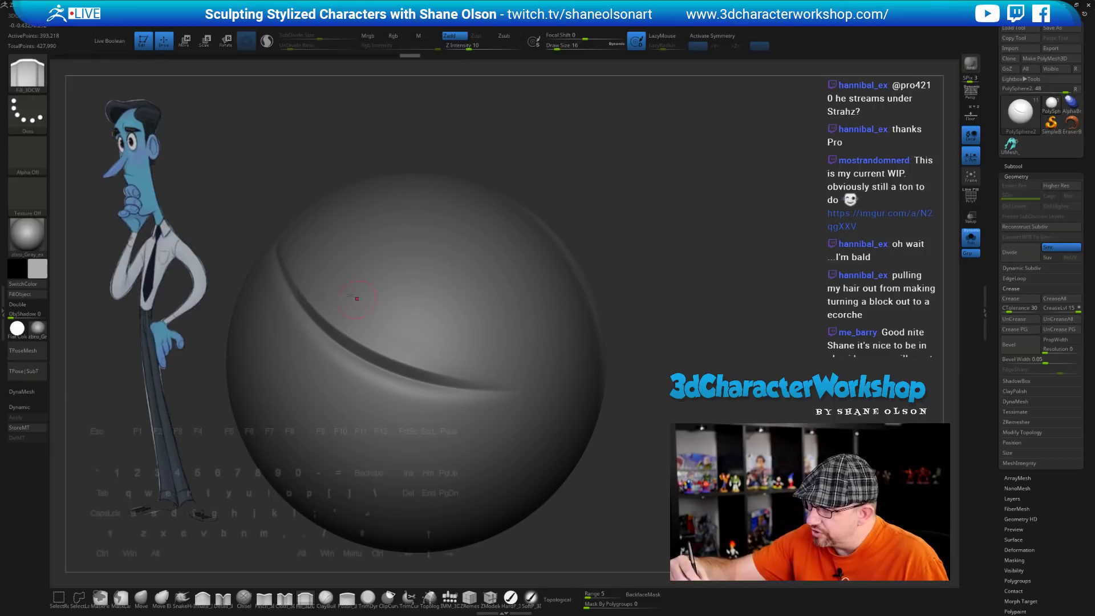
pyautogui.moveTo(690, 297); pyautogui.dragTo(687, 279)
# Blend the lower edge of the diagonal crease into the sphere with Fill_3DCW and Smooth strokes at Draw Size 16
pyautogui.press('shift')
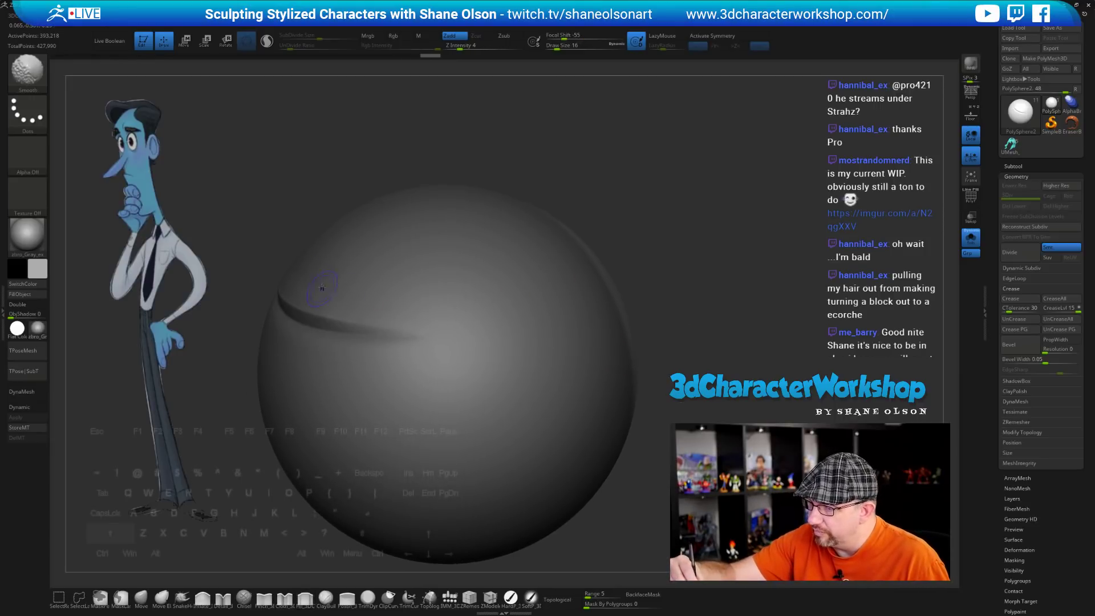
pyautogui.moveTo(322, 288); pyautogui.dragTo(347, 303, button='right')
pyautogui.keyDown('alt'); pyautogui.moveTo(224, 233); pyautogui.dragTo(262, 252, button='right'); pyautogui.keyUp('alt')
pyautogui.moveTo(671, 321); pyautogui.dragTo(640, 327, button='right')
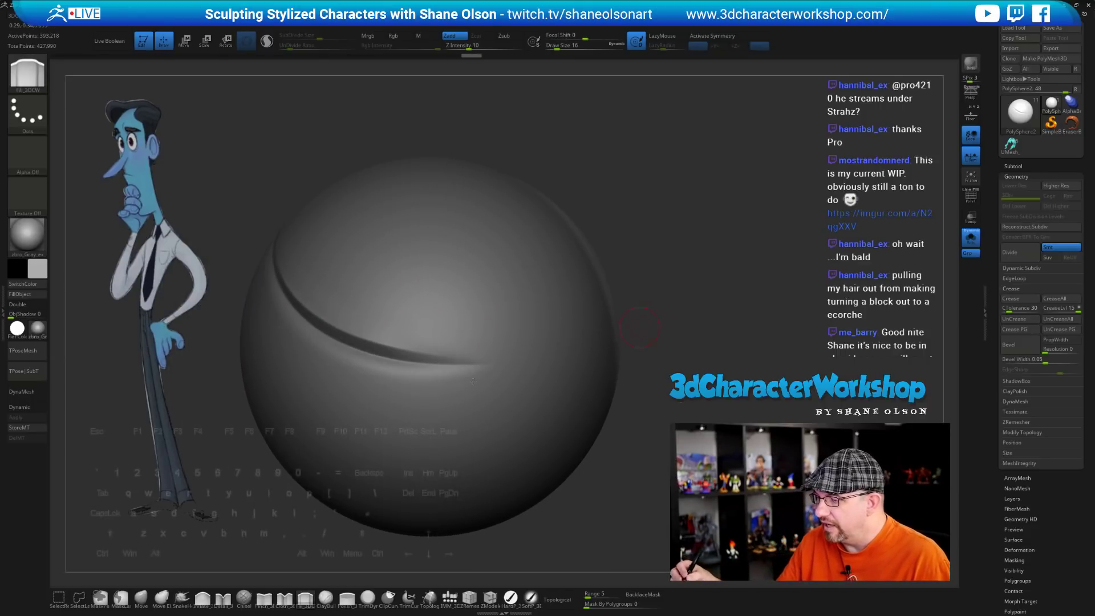
pyautogui.moveTo(678, 277); pyautogui.dragTo(703, 295, button='right')
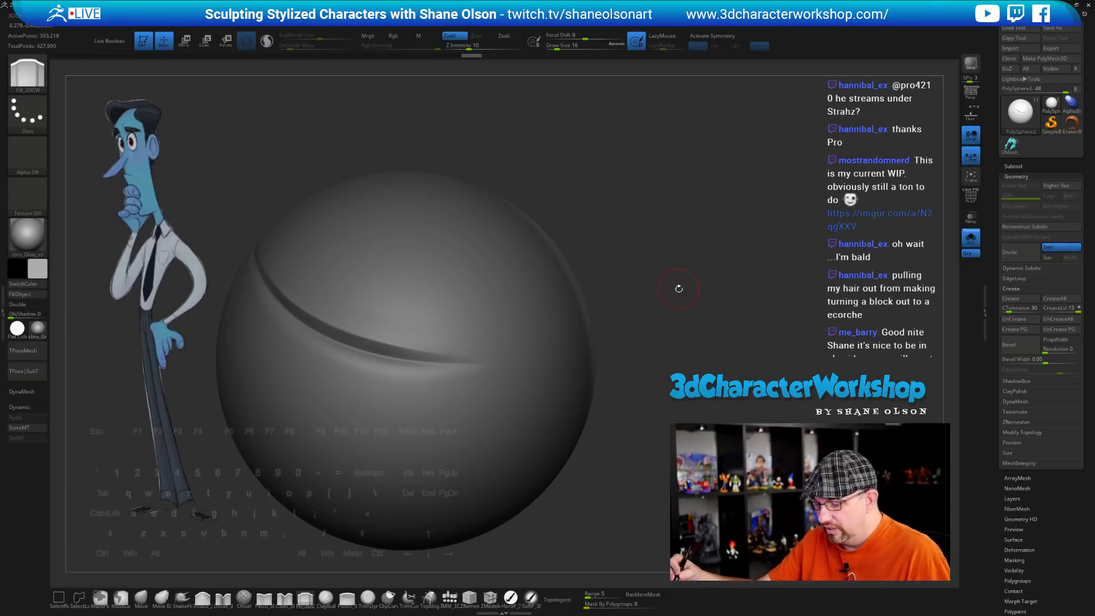
pyautogui.moveTo(678, 293); pyautogui.dragTo(675, 302, button='right')
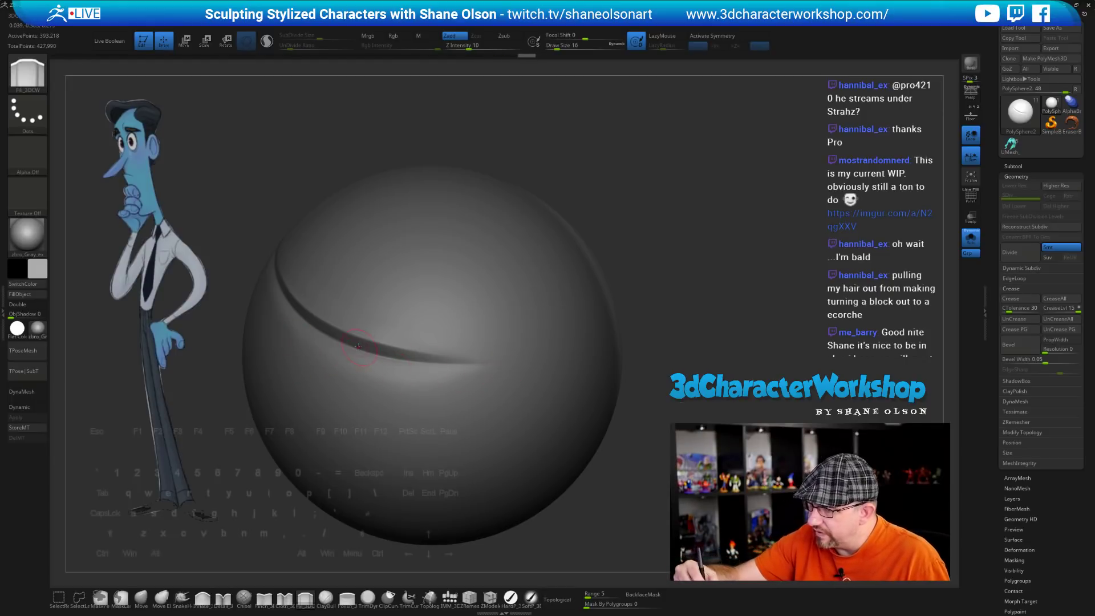
pyautogui.moveTo(358, 346)
pyautogui.mouseDown(button='right')
pyautogui.moveTo(359, 317)
pyautogui.moveTo(377, 356)
pyautogui.mouseUp(button='right')
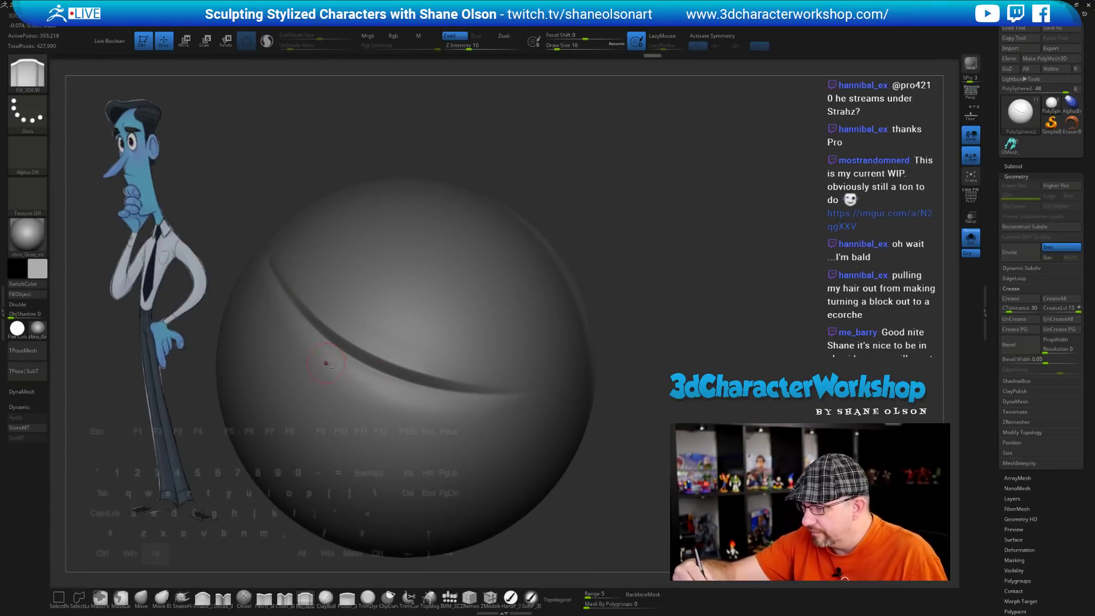
# Set the Smooth brush's Z Intensity to 57 and soften the surface below the crease
pyautogui.press('shift')
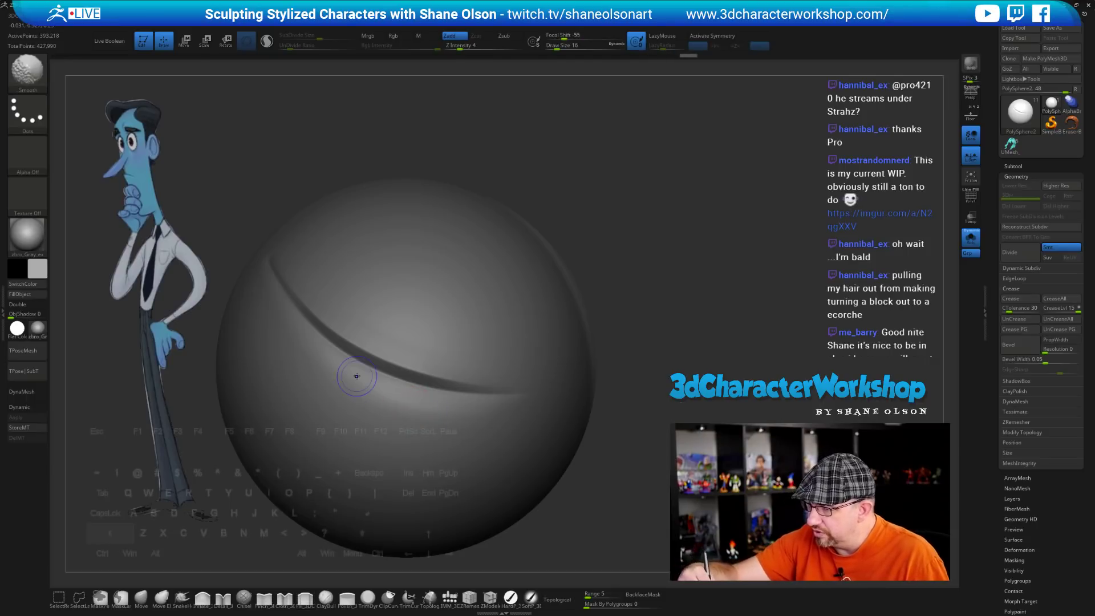
pyautogui.keyDown('shift'); pyautogui.click(502, 46); pyautogui.keyUp('shift')
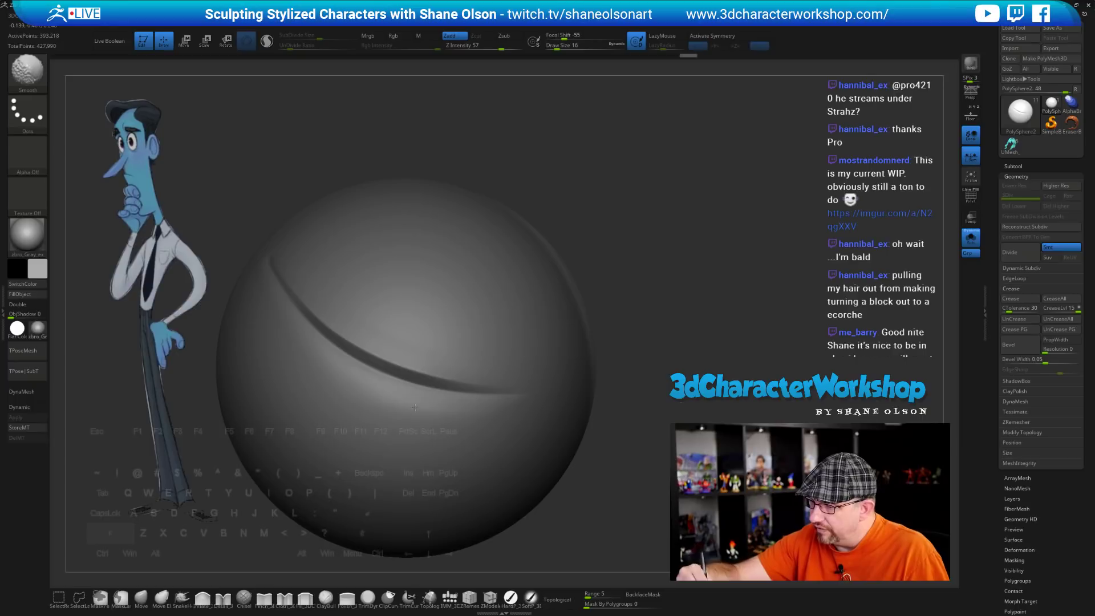
pyautogui.moveTo(627, 330)
pyautogui.mouseDown()
pyautogui.moveTo(590, 305)
pyautogui.moveTo(630, 303)
pyautogui.mouseUp()
pyautogui.press('shift')
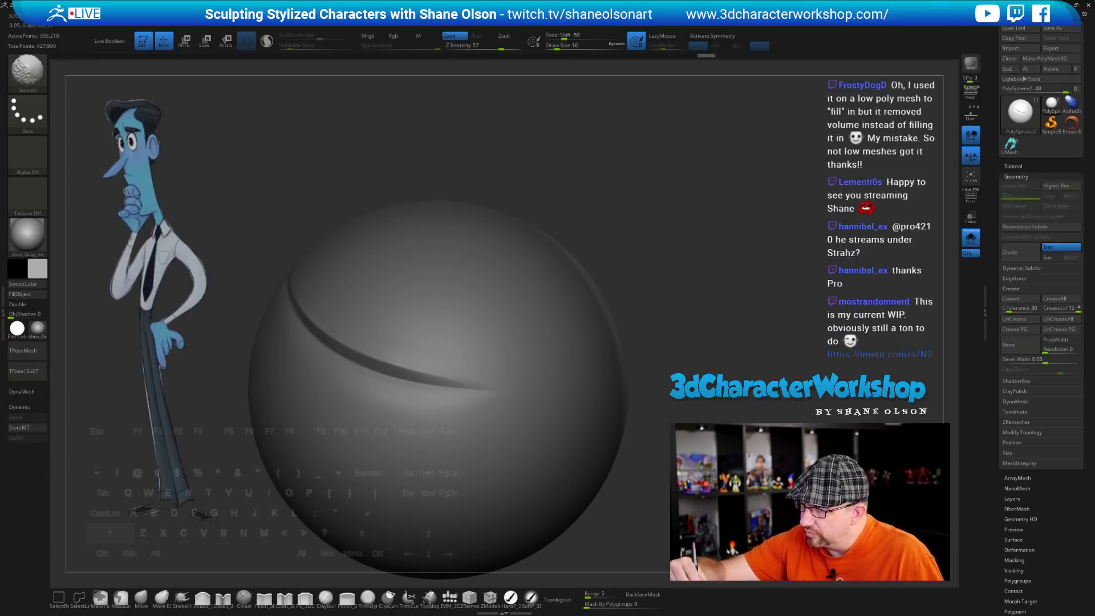
pyautogui.moveTo(638, 274)
pyautogui.mouseDown()
pyautogui.moveTo(649, 263)
pyautogui.moveTo(592, 222)
pyautogui.mouseUp()
pyautogui.moveTo(601, 276)
pyautogui.mouseDown()
pyautogui.moveTo(648, 291)
pyautogui.moveTo(608, 349)
pyautogui.moveTo(491, 337)
pyautogui.mouseUp()
pyautogui.press('shift')
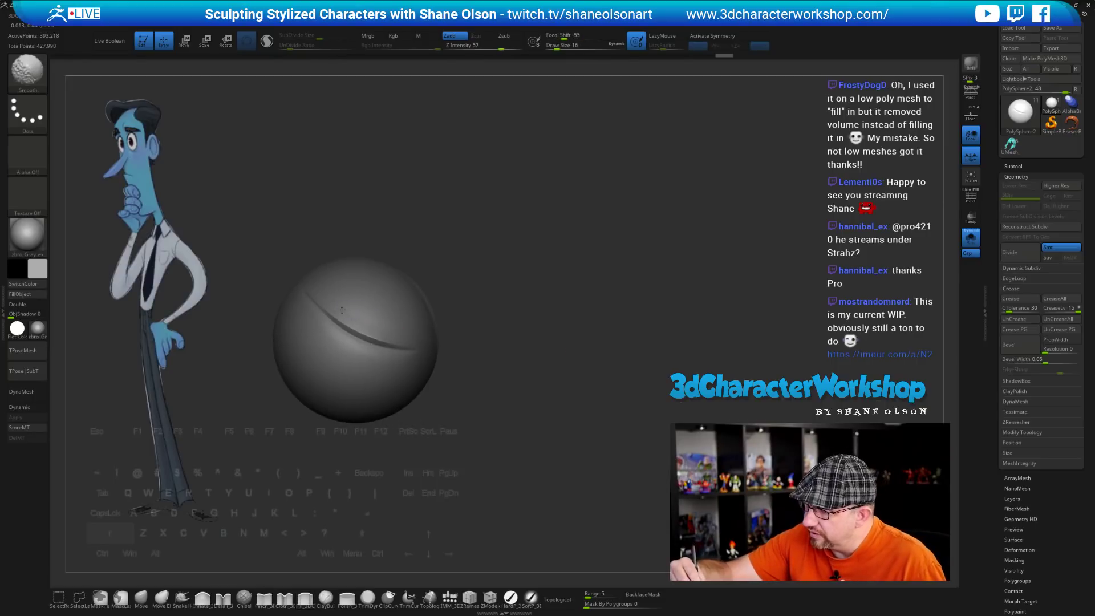
pyautogui.moveTo(530, 351); pyautogui.dragTo(574, 401)
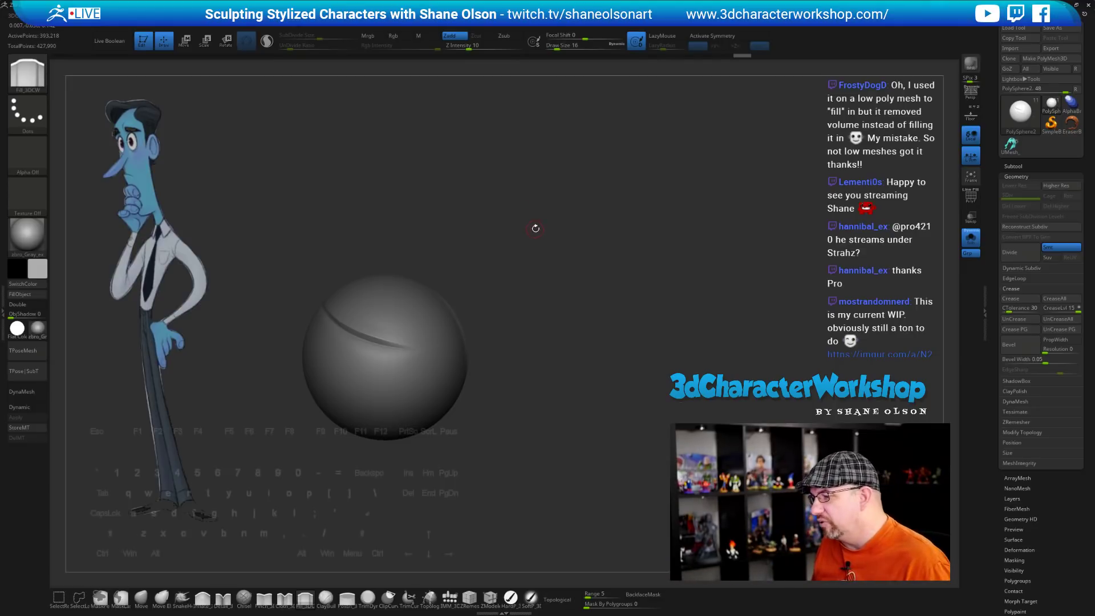
# Delete the PolySphere2 demo sphere subtool and turn Solo off to show the whole character
pyautogui.keyDown('alt'); pyautogui.moveTo(619, 219); pyautogui.dragTo(678, 263); pyautogui.keyUp('alt')
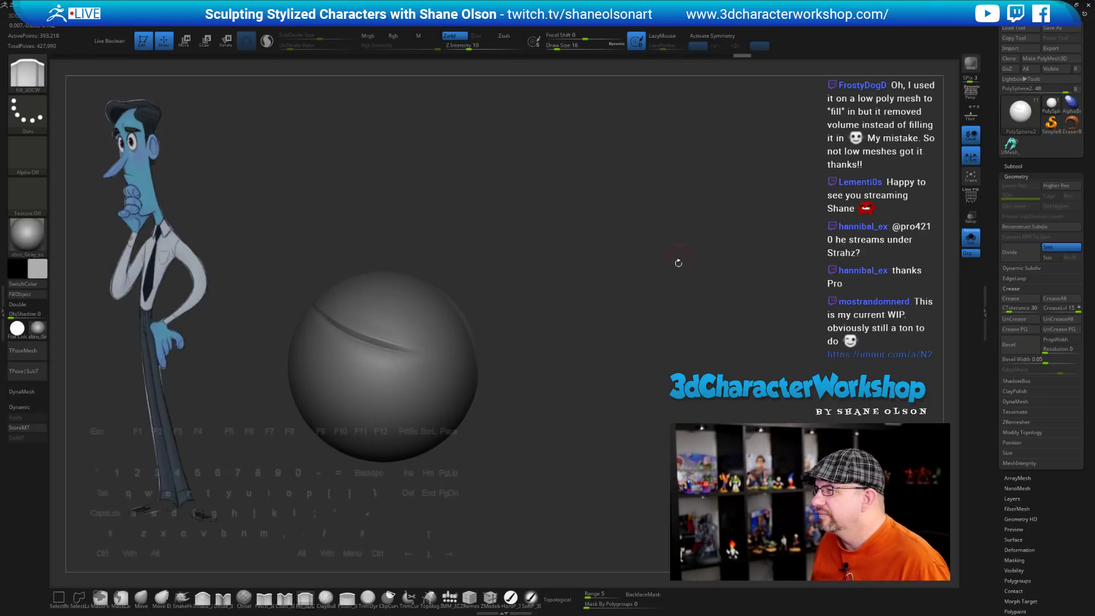
pyautogui.click(1021, 166)
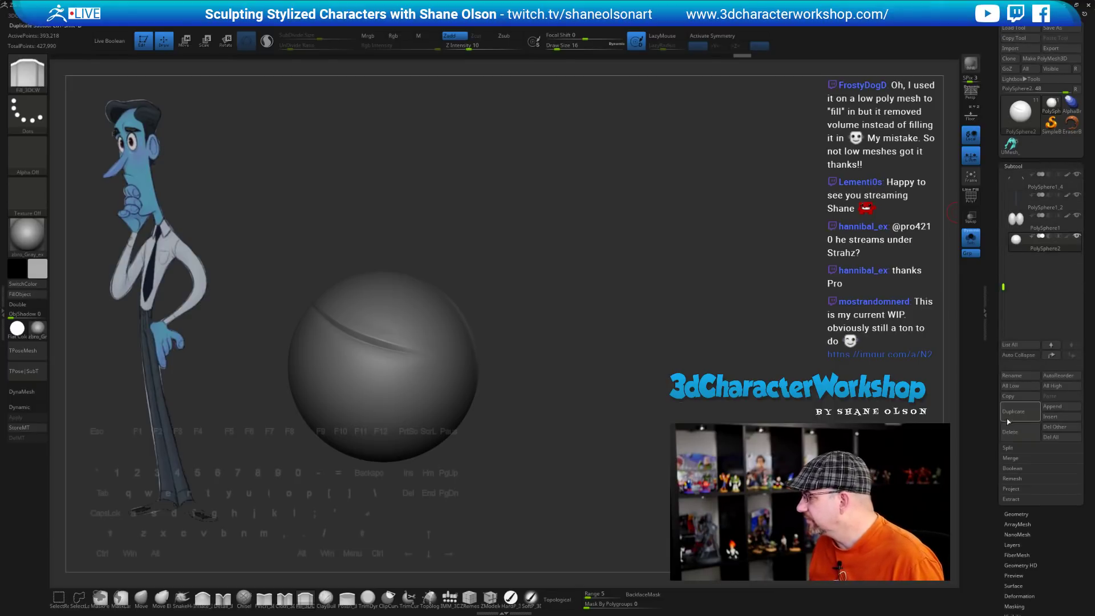
pyautogui.click(1024, 436)
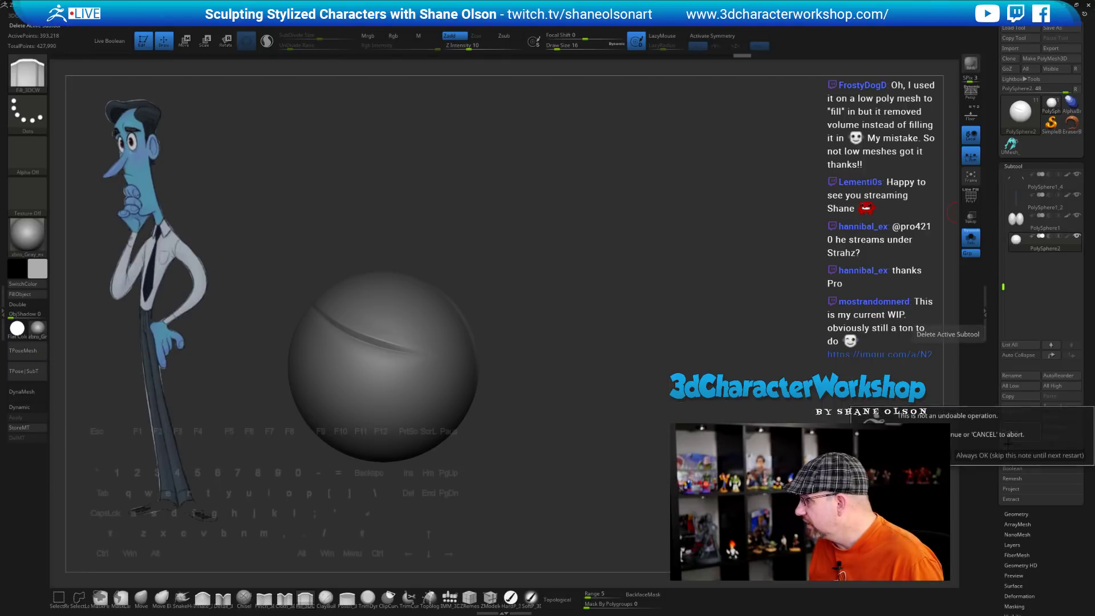
pyautogui.click(878, 455)
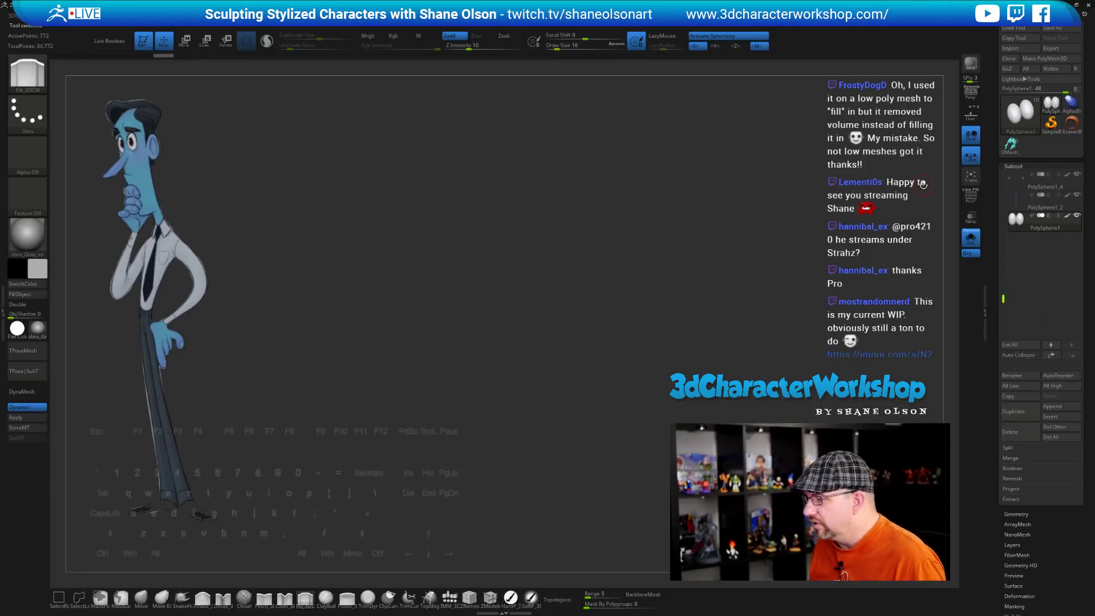
pyautogui.click(976, 247)
pyautogui.keyDown('shift'); pyautogui.moveTo(677, 295); pyautogui.dragTo(654, 282); pyautogui.keyUp('shift')
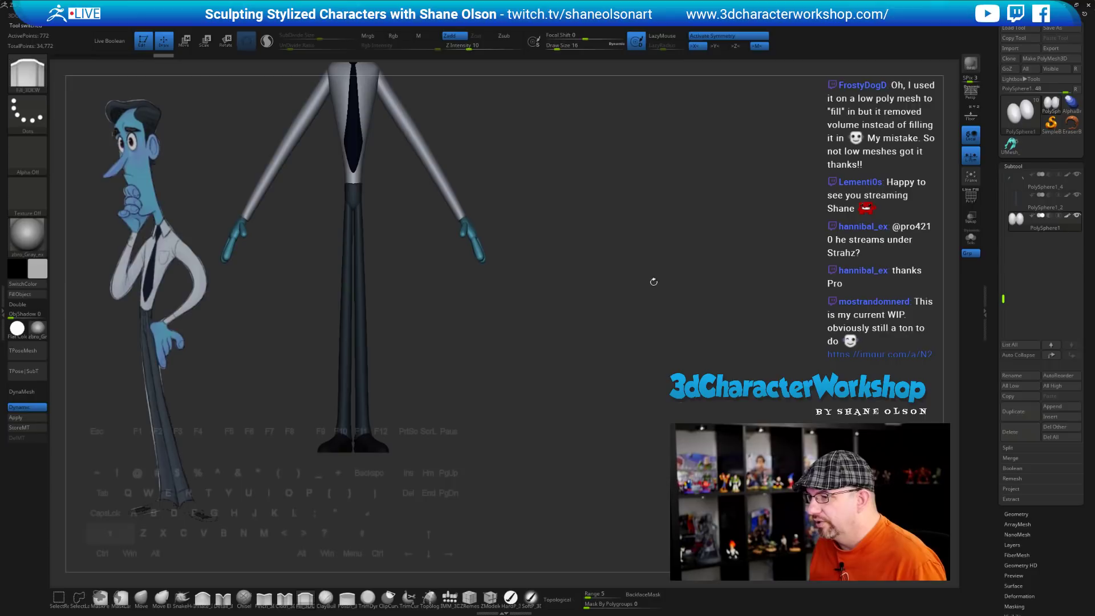
# Set the character's material back to SkinShade4
pyautogui.click(38, 327)
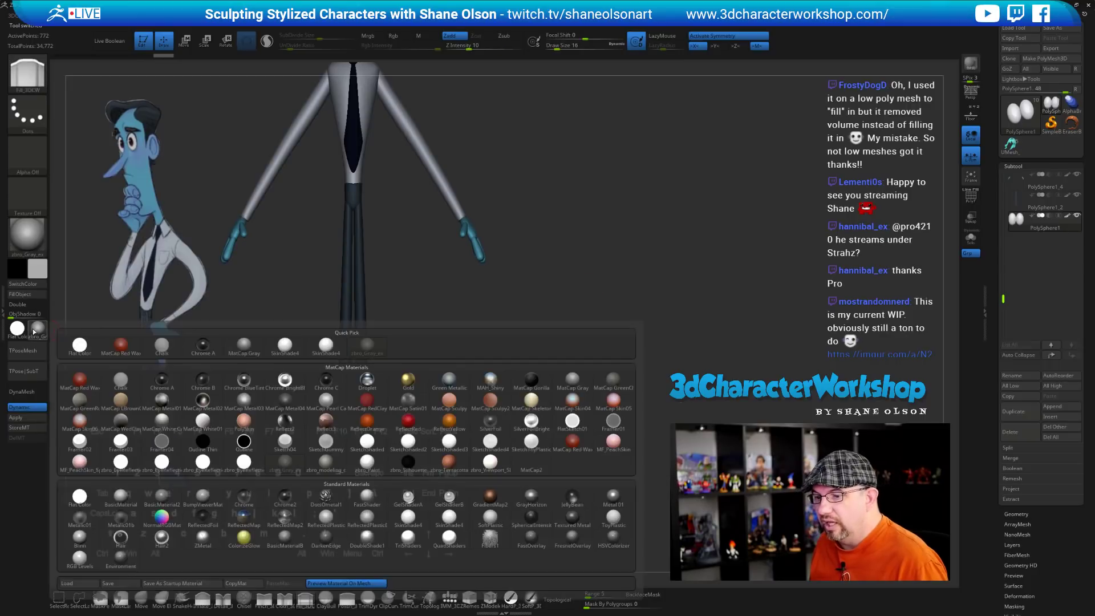
pyautogui.click(287, 346)
pyautogui.keyDown('alt'); pyautogui.moveTo(668, 289); pyautogui.dragTo(597, 293); pyautogui.keyUp('alt')
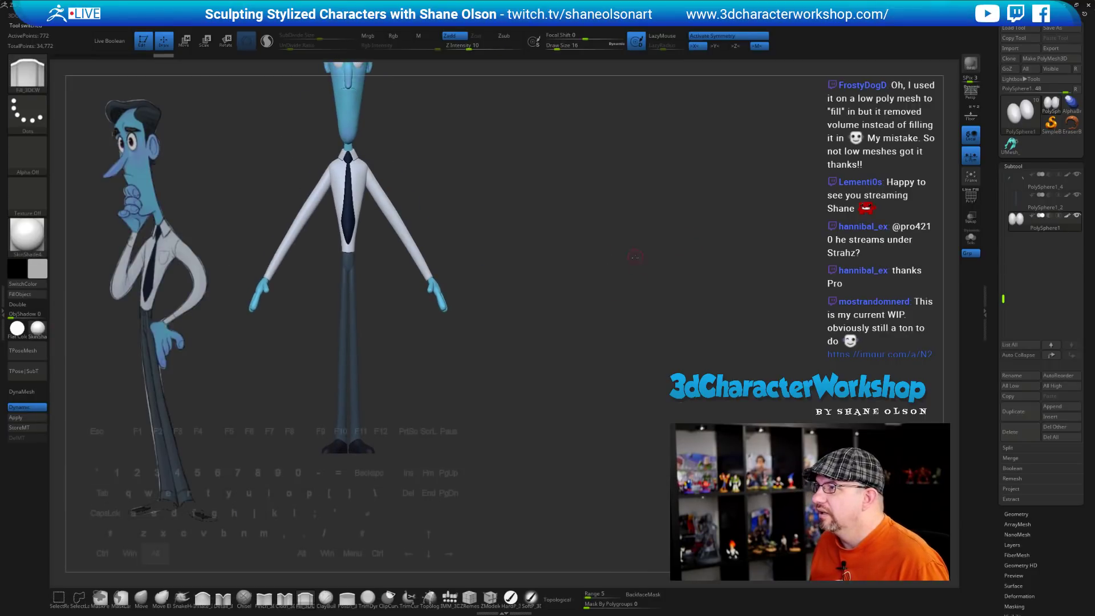
pyautogui.keyDown('alt'); pyautogui.moveTo(634, 257); pyautogui.dragTo(576, 319); pyautogui.keyUp('alt')
pyautogui.keyDown('alt'); pyautogui.moveTo(581, 281); pyautogui.dragTo(574, 325); pyautogui.keyUp('alt')
pyautogui.keyDown('alt'); pyautogui.moveTo(565, 223); pyautogui.dragTo(558, 325); pyautogui.keyUp('alt')
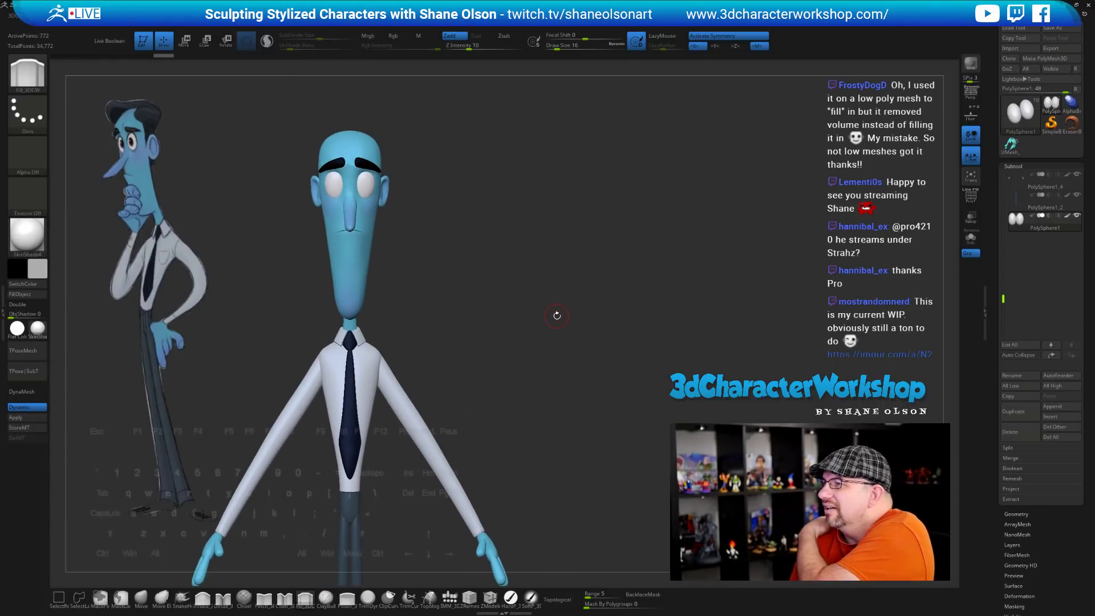
# Make the head subtool active and choose the QuadSphere-2 mesh of the IMM insert brush
pyautogui.keyDown('alt'); pyautogui.moveTo(590, 366); pyautogui.dragTo(603, 335); pyautogui.keyUp('alt')
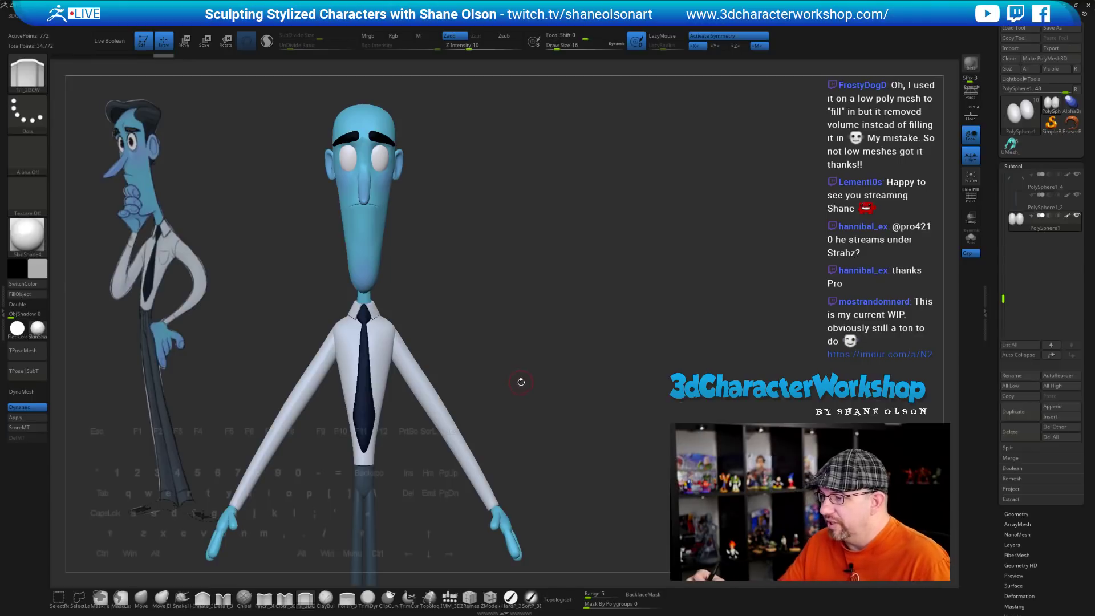
pyautogui.keyDown('alt'); pyautogui.moveTo(520, 382); pyautogui.dragTo(536, 355); pyautogui.keyUp('alt')
pyautogui.keyDown('alt'); pyautogui.moveTo(535, 302); pyautogui.dragTo(575, 313); pyautogui.keyUp('alt')
pyautogui.keyDown('alt'); pyautogui.moveTo(594, 219); pyautogui.dragTo(560, 376); pyautogui.keyUp('alt')
pyautogui.moveTo(573, 318); pyautogui.dragTo(559, 326)
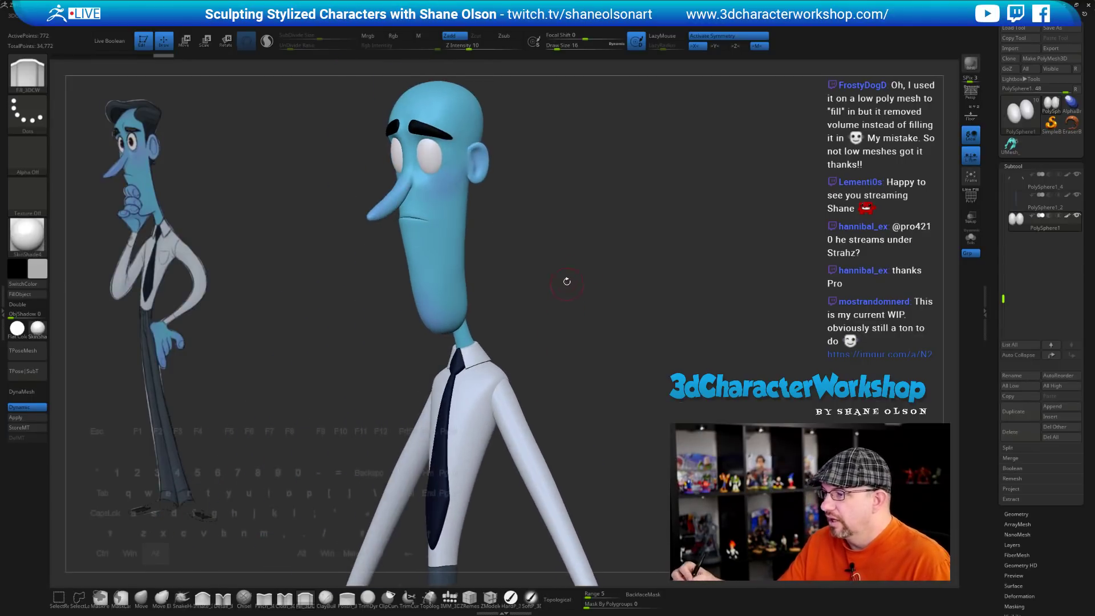
pyautogui.moveTo(567, 281); pyautogui.dragTo(513, 420)
pyautogui.keyDown('alt'); pyautogui.click(414, 219); pyautogui.keyUp('alt')
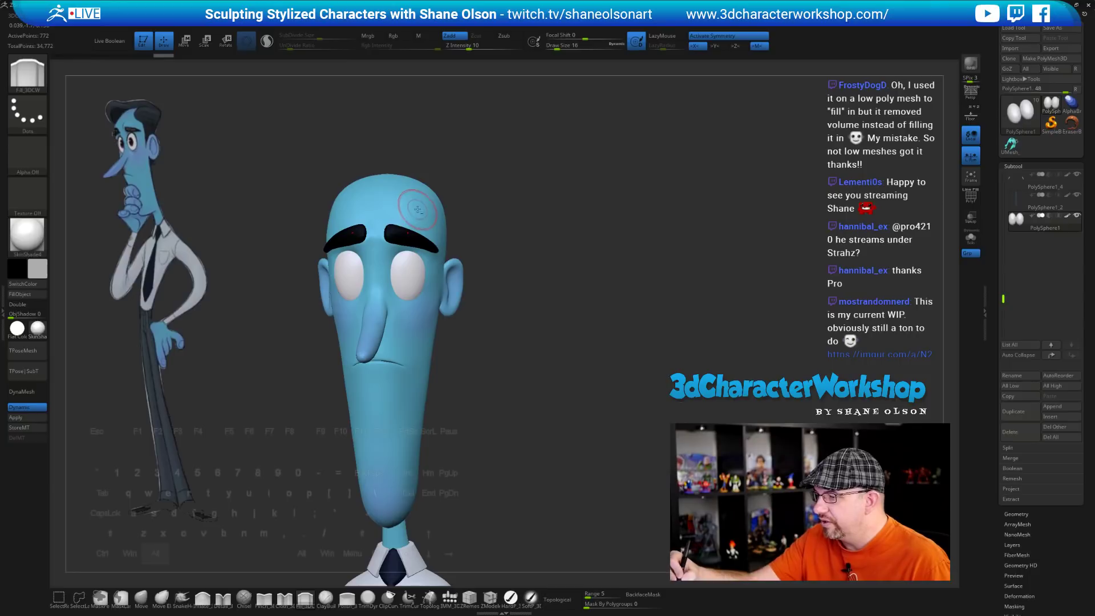
pyautogui.moveTo(579, 367)
pyautogui.mouseDown()
pyautogui.moveTo(550, 361)
pyautogui.moveTo(586, 359)
pyautogui.moveTo(584, 337)
pyautogui.moveTo(553, 346)
pyautogui.mouseUp()
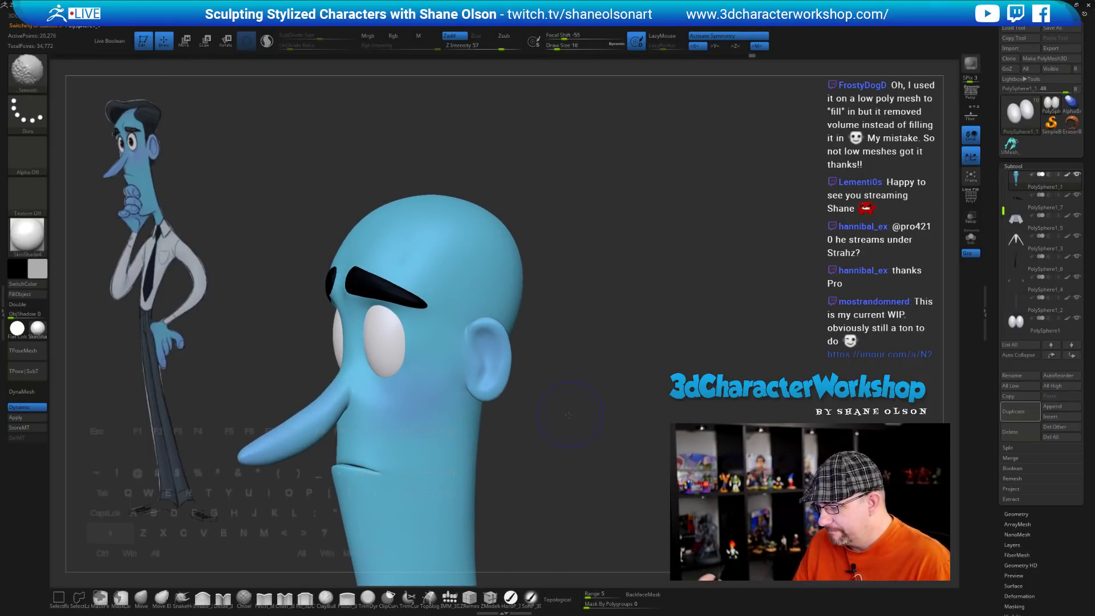
pyautogui.keyDown('shift'); pyautogui.moveTo(502, 488); pyautogui.dragTo(517, 496); pyautogui.keyUp('shift')
pyautogui.click(449, 599)
pyautogui.click(106, 68)
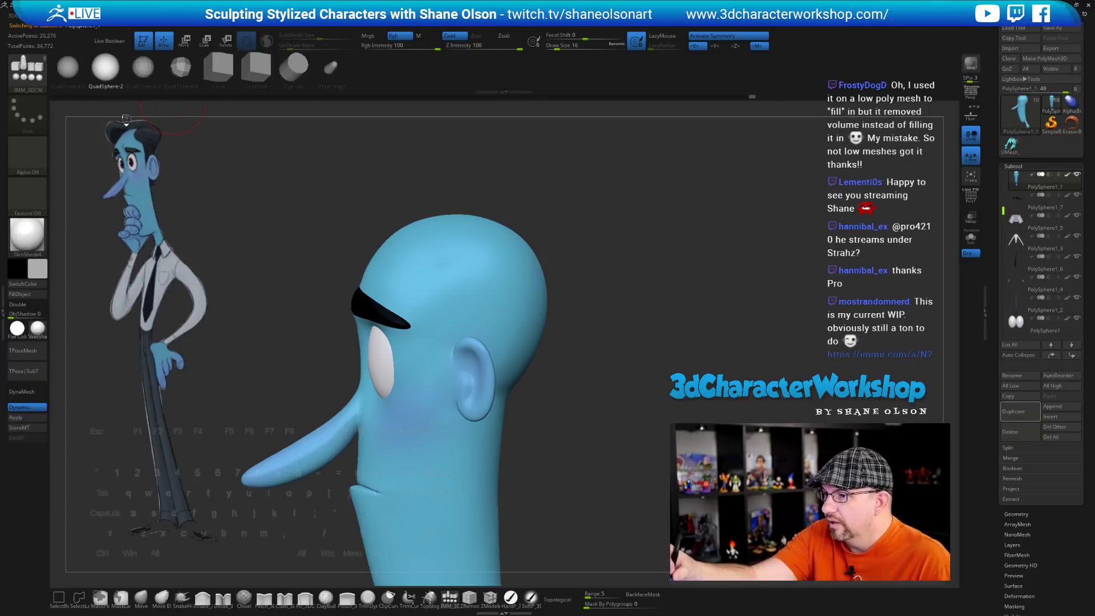
pyautogui.click(729, 36)
pyautogui.moveTo(629, 334); pyautogui.dragTo(630, 339)
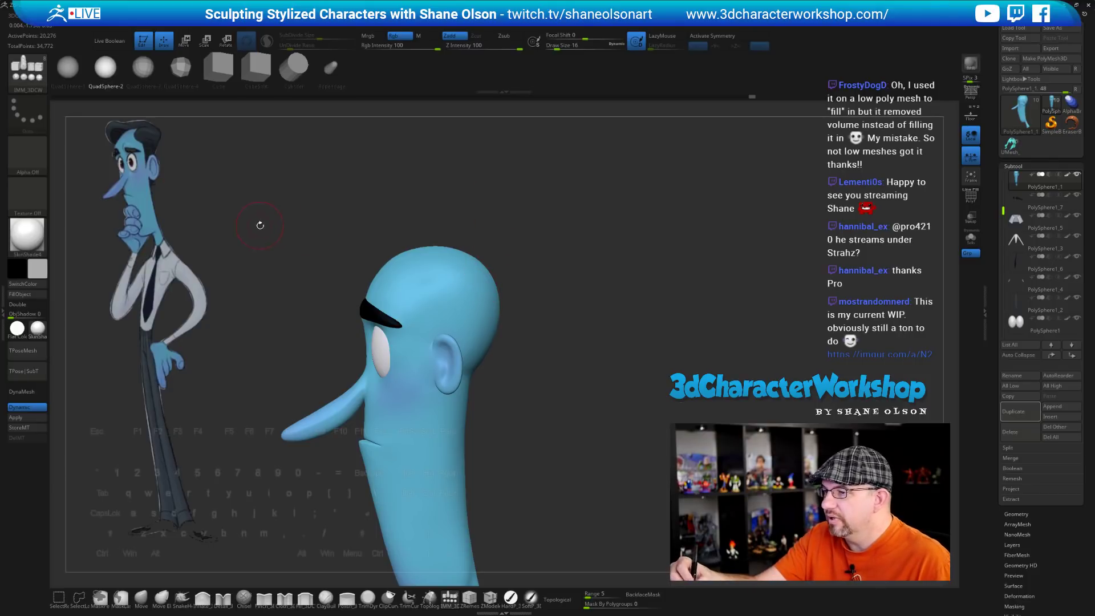
pyautogui.press('x')
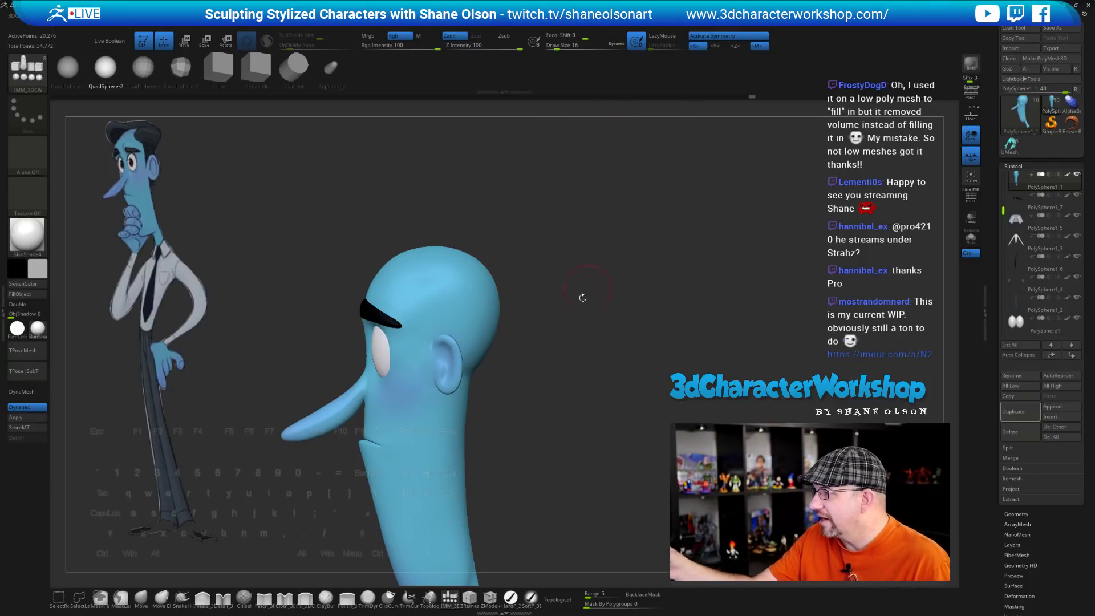
# Sample a dark blue-gray from the reference drawing in Spotlight as the active color
pyautogui.moveTo(582, 299); pyautogui.dragTo(554, 325)
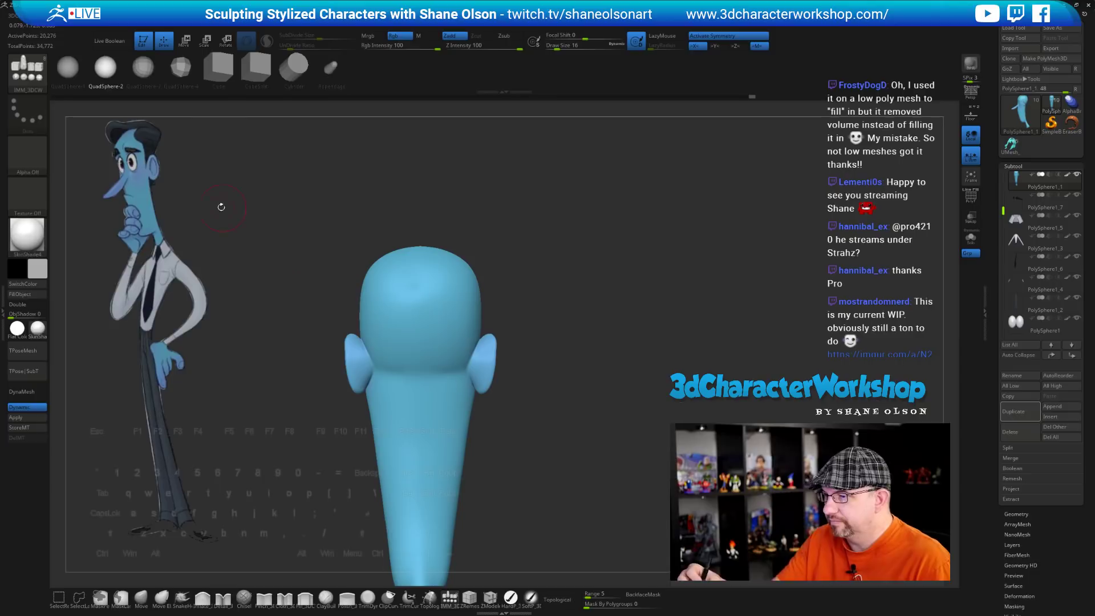
pyautogui.press('z')
pyautogui.press('c')
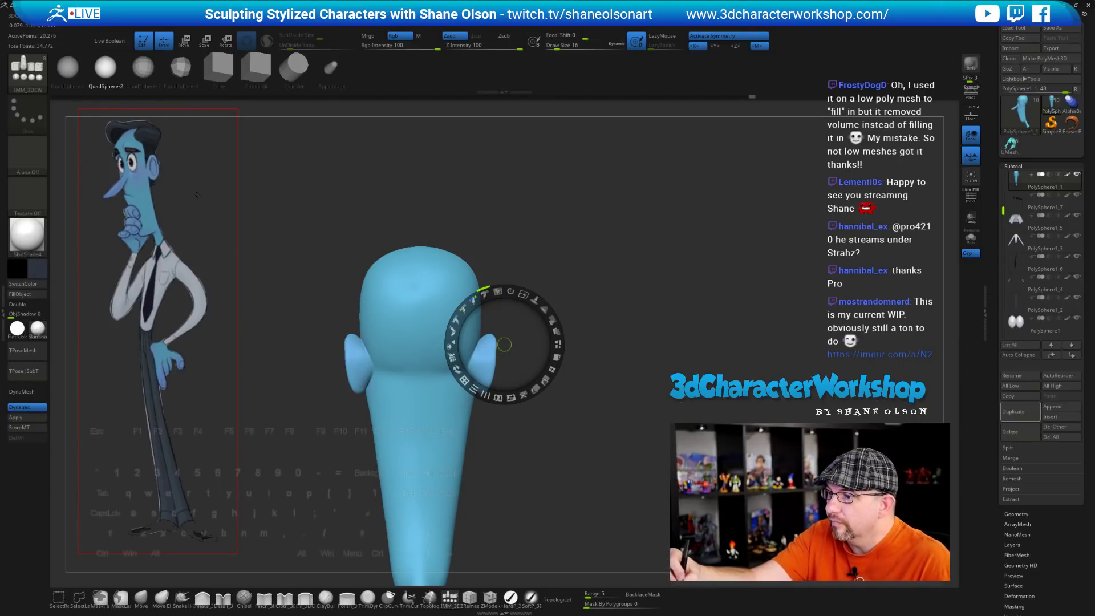
pyautogui.press('z')
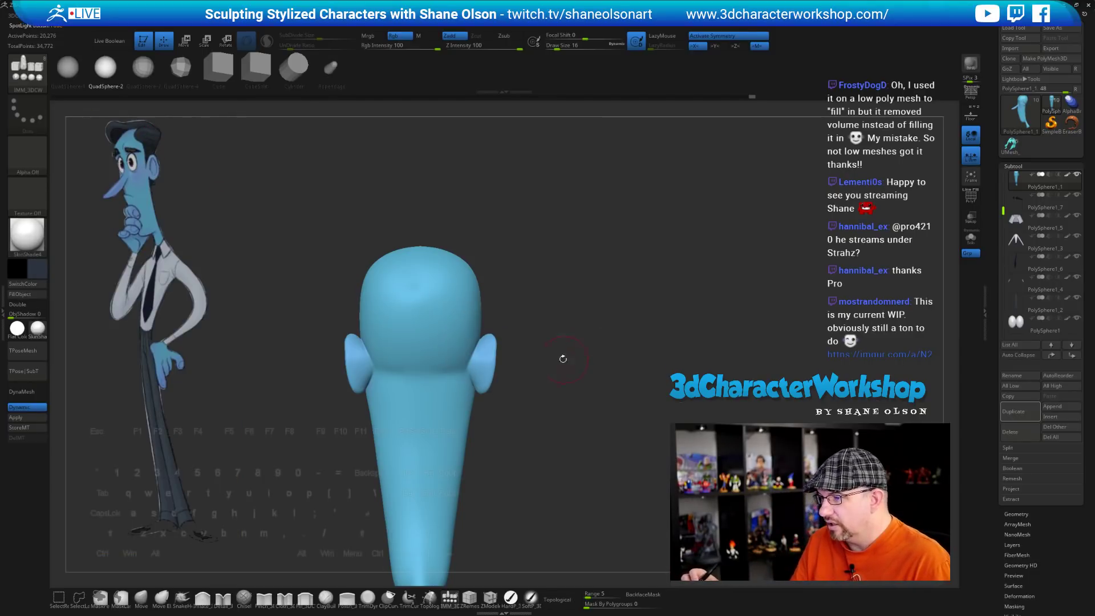
# Insert a QuadSphere-2 centered on the back of the head and move it clear behind the head
pyautogui.moveTo(421, 294); pyautogui.dragTo(426, 366)
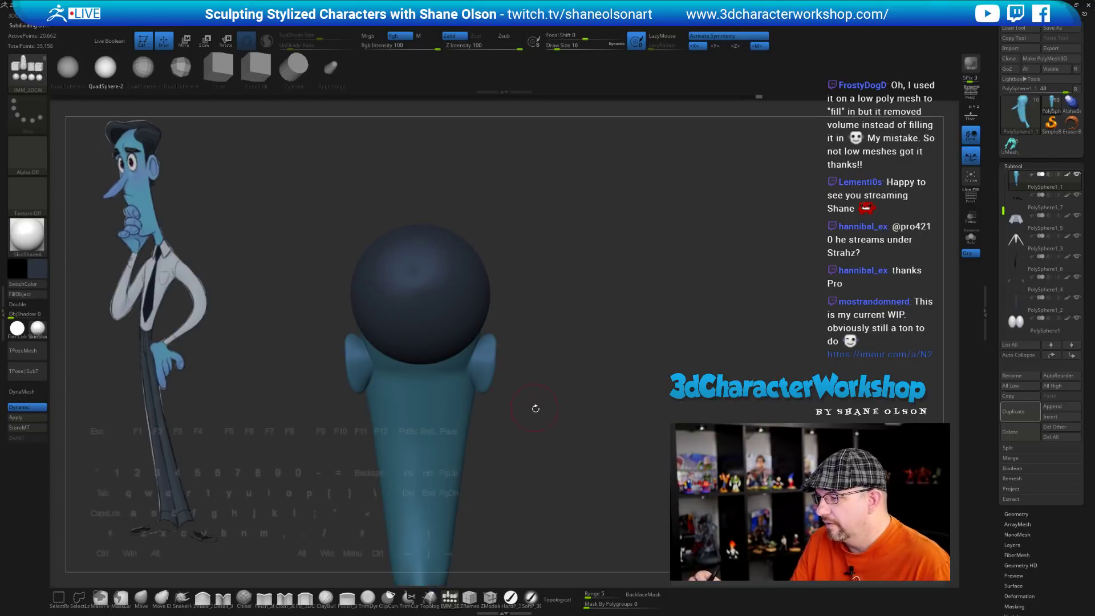
pyautogui.keyDown('shift'); pyautogui.moveTo(535, 409); pyautogui.dragTo(553, 442); pyautogui.keyUp('shift')
pyautogui.press('w')
pyautogui.moveTo(493, 310); pyautogui.dragTo(522, 310)
# With the Move brush at draw size 46, push the front of the dark sphere inward to form a hollow, cap-like hair shape
pyautogui.click(141, 597)
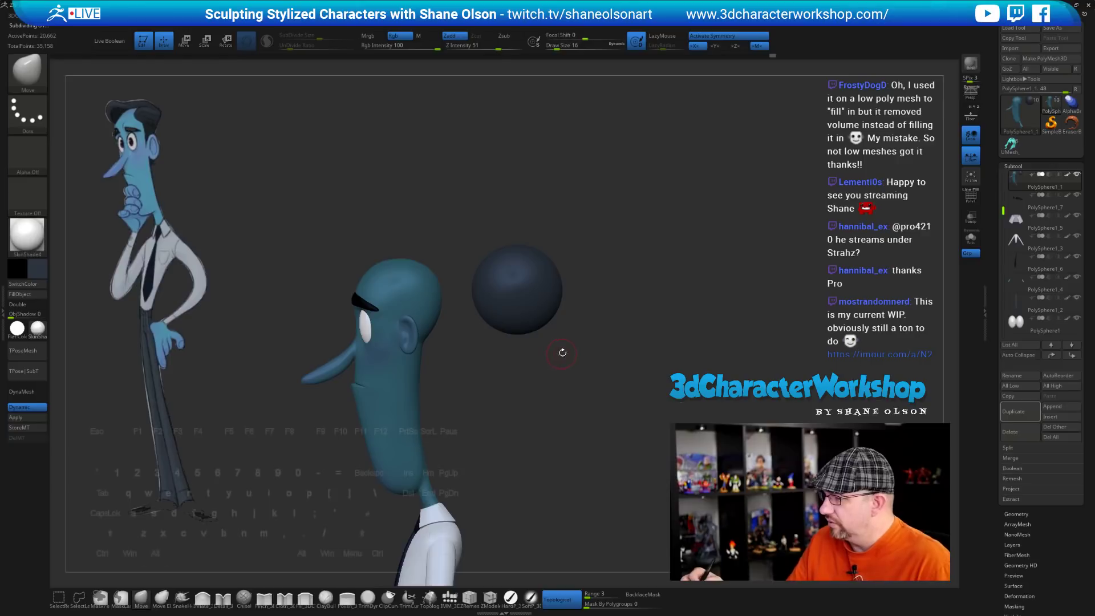
pyautogui.press('s')
pyautogui.moveTo(563, 358)
pyautogui.mouseDown()
pyautogui.moveTo(572, 360)
pyautogui.moveTo(543, 409)
pyautogui.mouseUp()
pyautogui.moveTo(489, 301); pyautogui.dragTo(509, 296)
pyautogui.moveTo(544, 372)
pyautogui.mouseDown()
pyautogui.moveTo(548, 391)
pyautogui.moveTo(548, 376)
pyautogui.mouseUp()
pyautogui.press('s')
pyautogui.moveTo(550, 374); pyautogui.dragTo(545, 373)
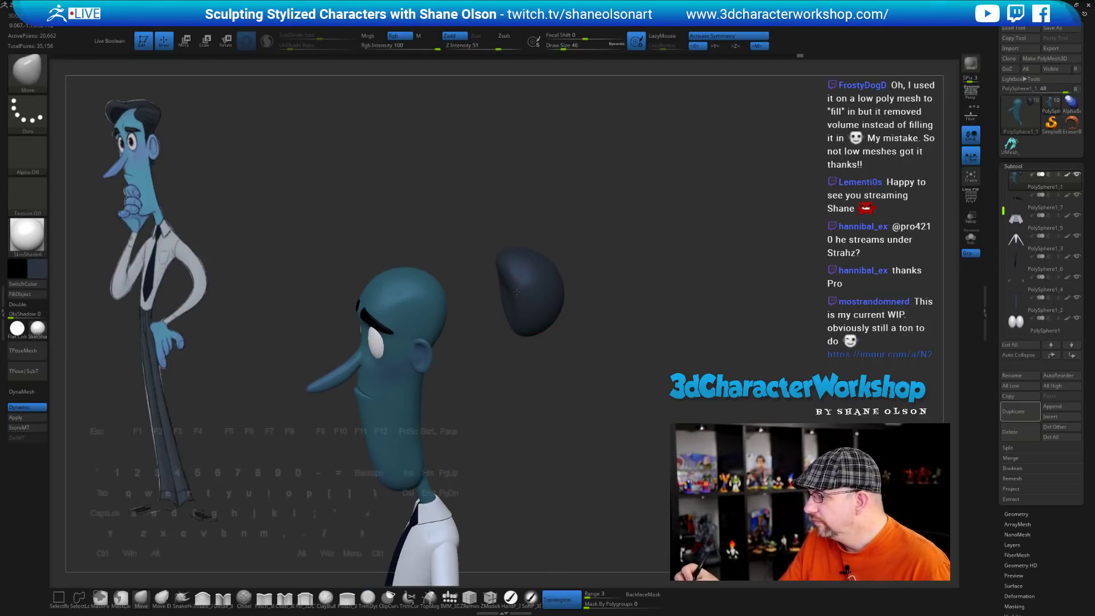
pyautogui.moveTo(562, 439); pyautogui.dragTo(547, 350)
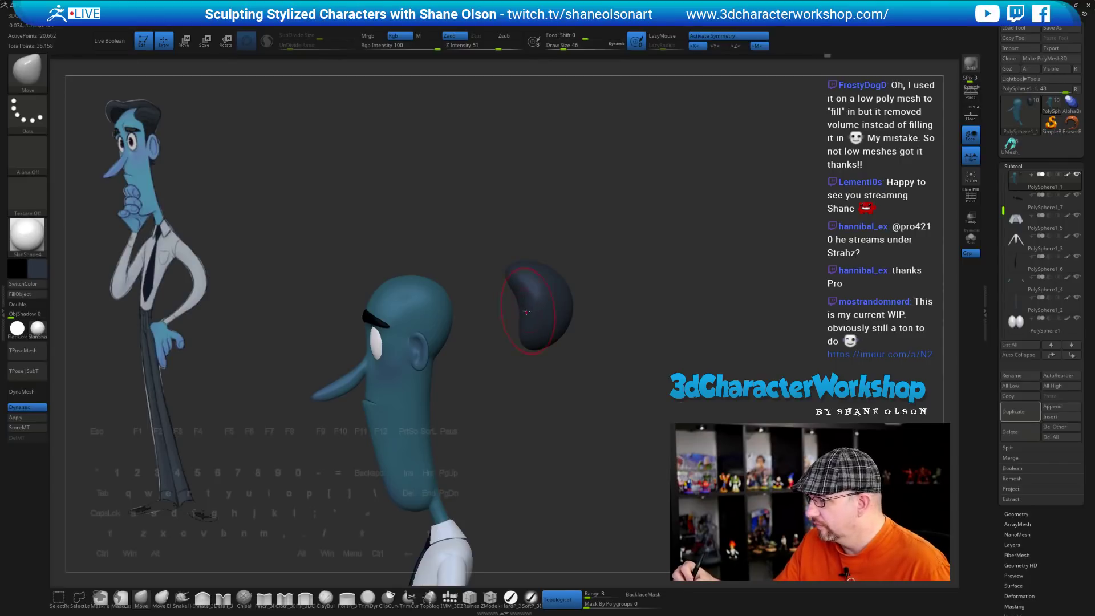
pyautogui.moveTo(539, 390); pyautogui.dragTo(567, 392)
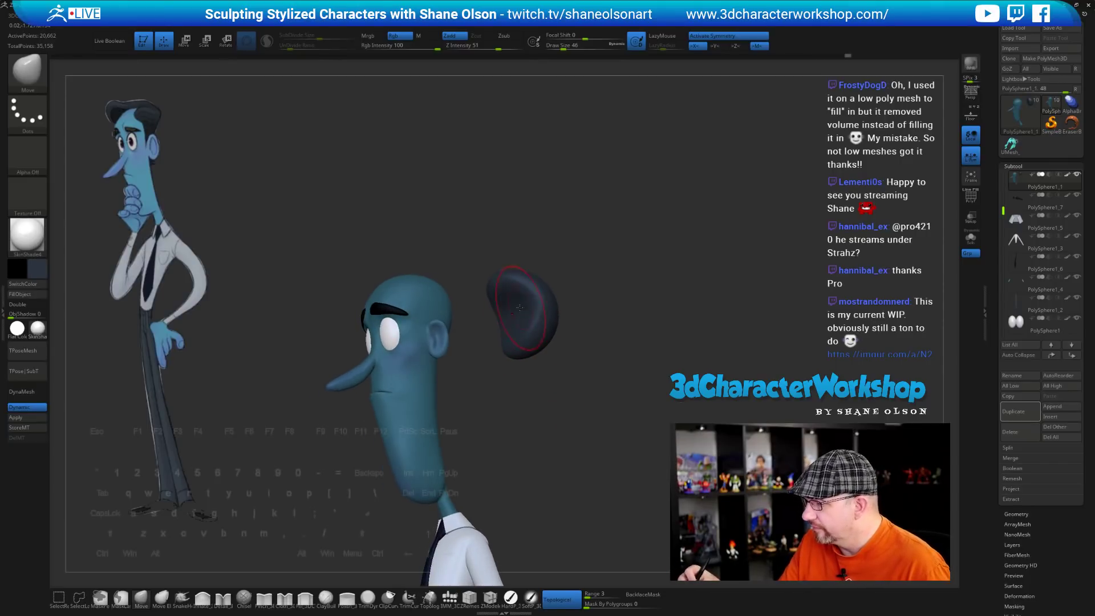
pyautogui.moveTo(561, 352); pyautogui.dragTo(570, 393)
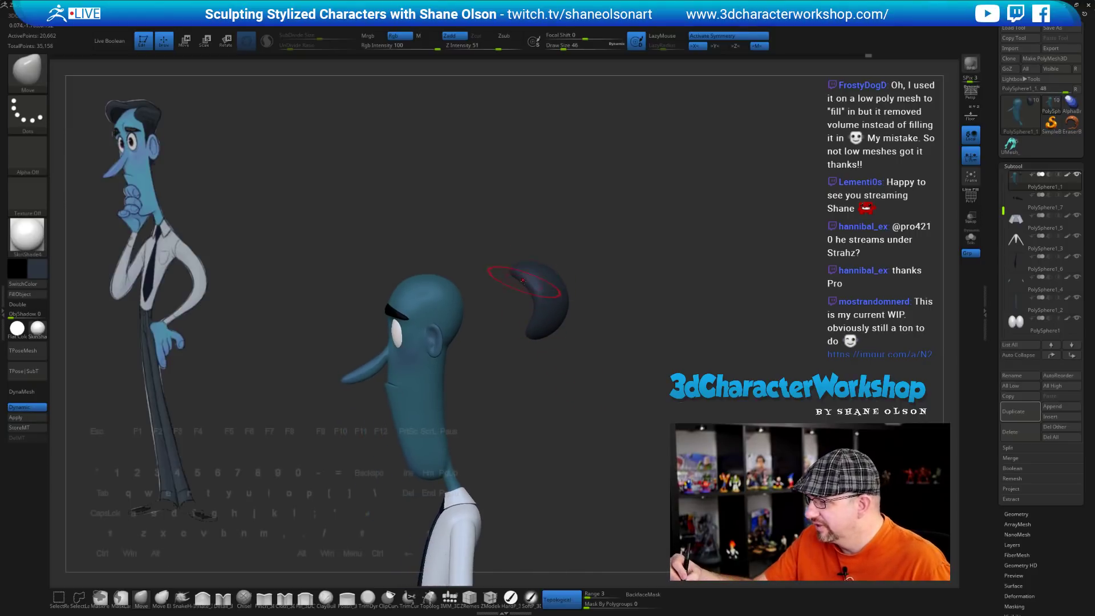
# Move the hollowed hair piece forward with the gizmo until it sits on the back of the head, and return to sculpting
pyautogui.press('w')
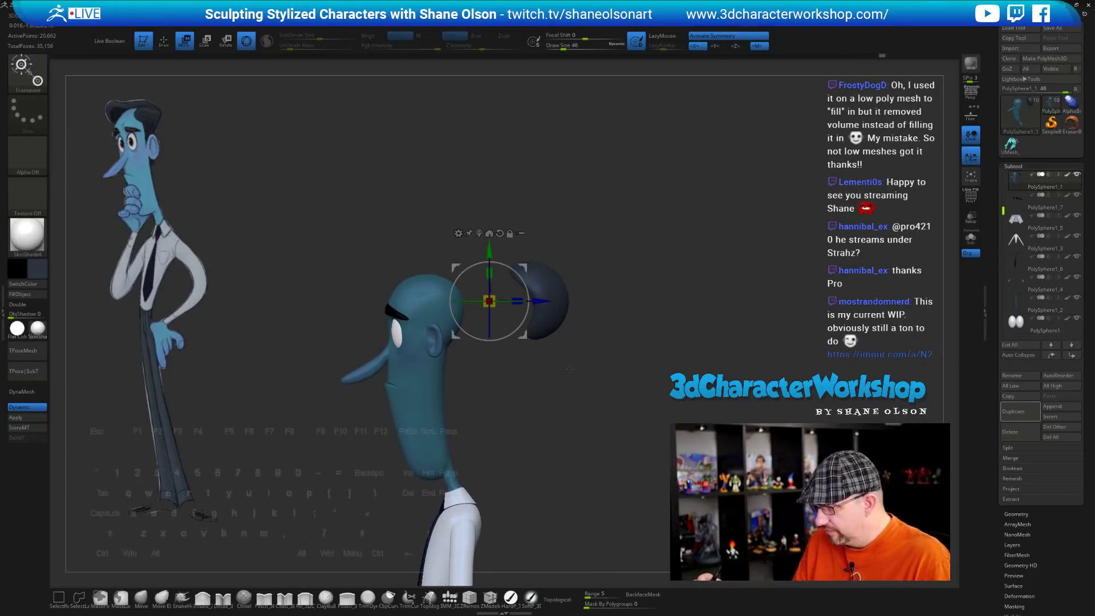
pyautogui.moveTo(542, 301); pyautogui.dragTo(481, 308)
pyautogui.moveTo(590, 354); pyautogui.dragTo(525, 398)
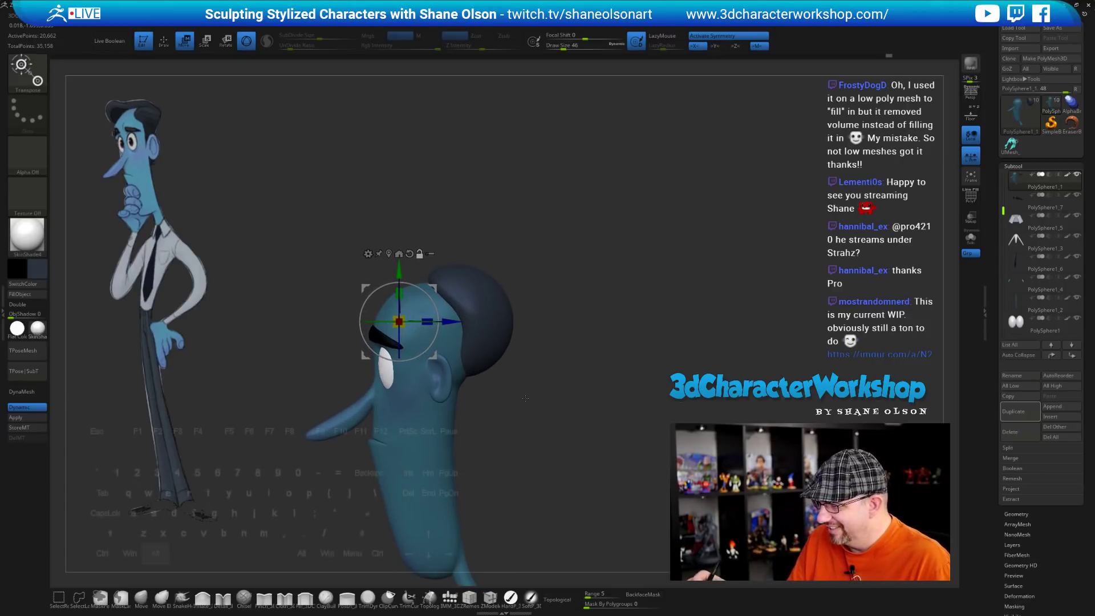
pyautogui.press('q')
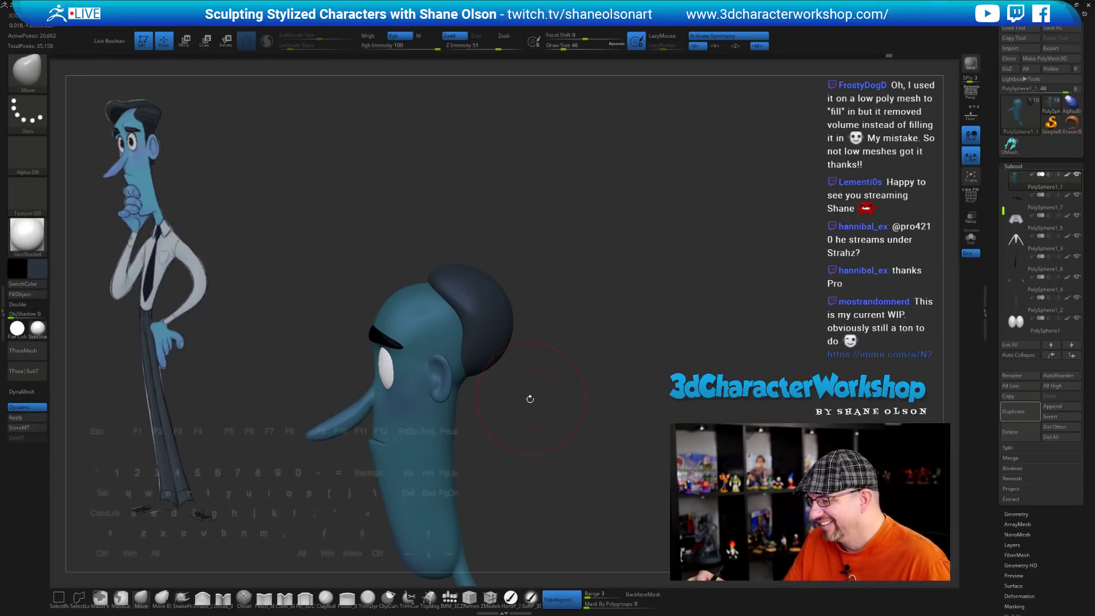
# Split the unmasked hair mesh off the head into its own subtool
pyautogui.moveTo(508, 432)
pyautogui.mouseDown()
pyautogui.moveTo(447, 371)
pyautogui.moveTo(471, 382)
pyautogui.mouseUp()
pyautogui.moveTo(518, 455); pyautogui.dragTo(477, 336)
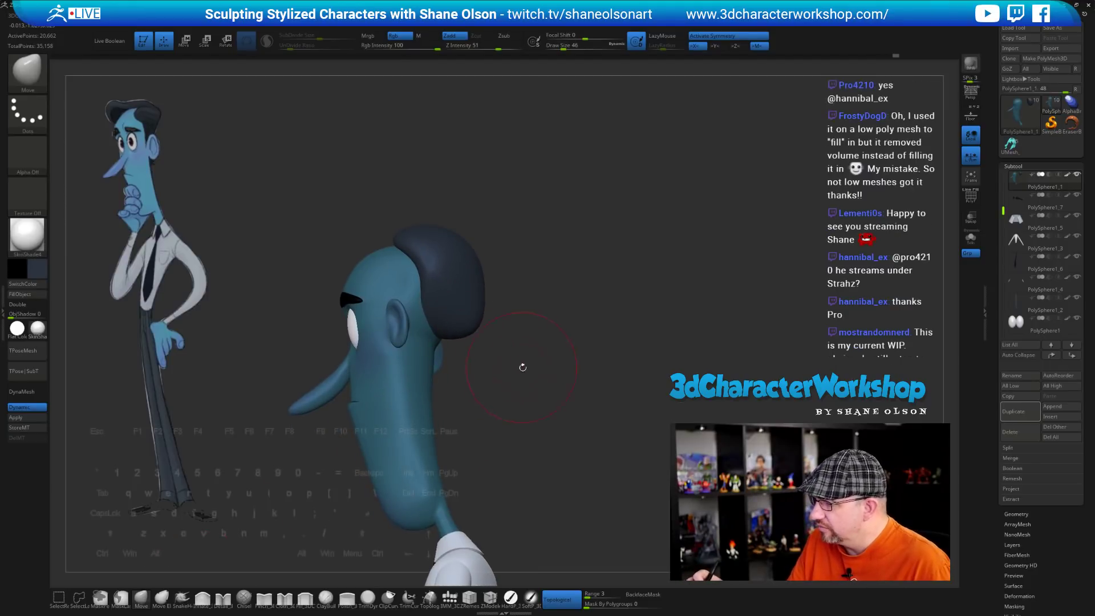
pyautogui.moveTo(518, 391); pyautogui.dragTo(523, 388)
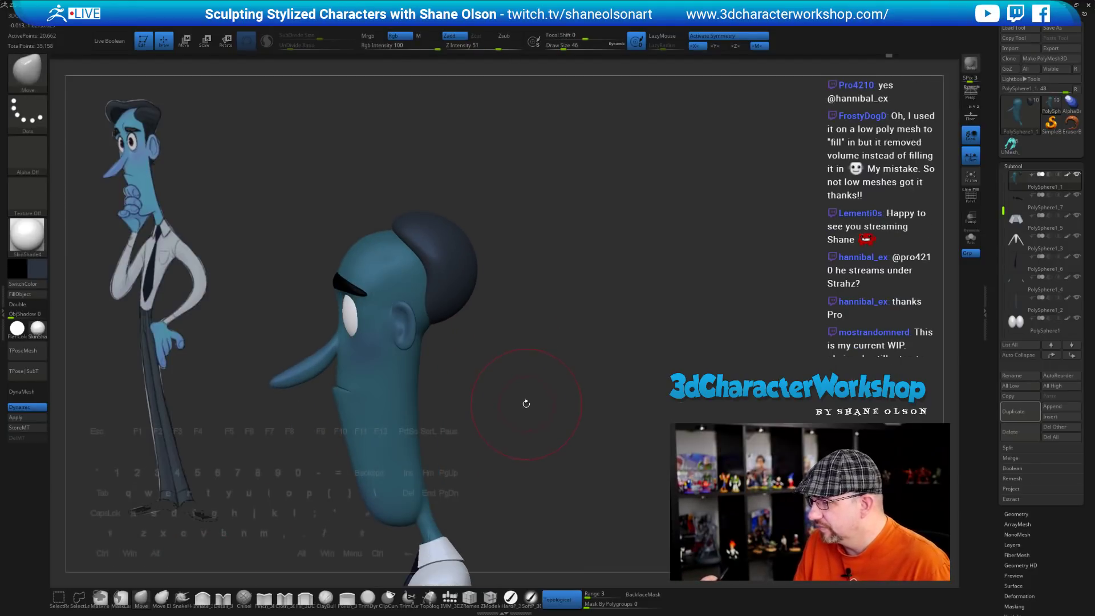
pyautogui.press('3')
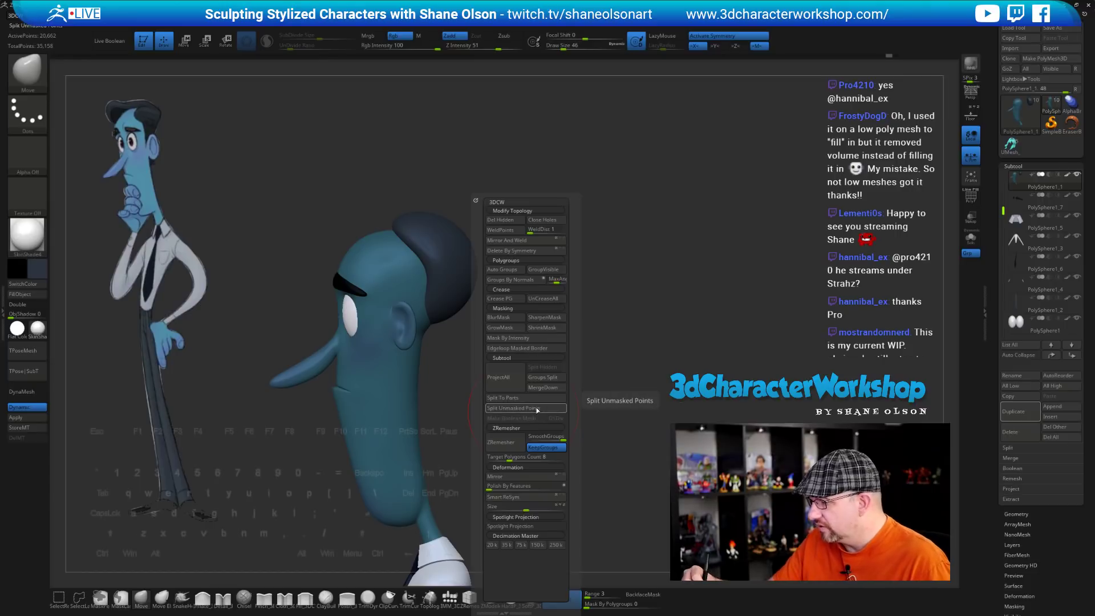
pyautogui.click(538, 408)
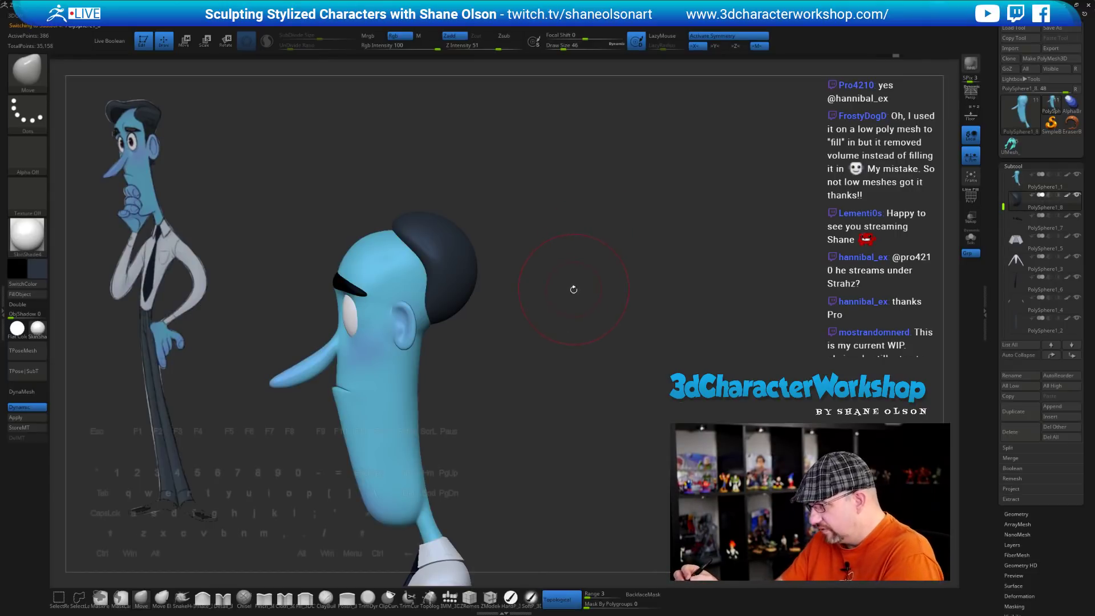
# Pull the hair's lower edge down toward the nape and its front edge forward over the side of the head
pyautogui.moveTo(431, 321); pyautogui.dragTo(427, 341)
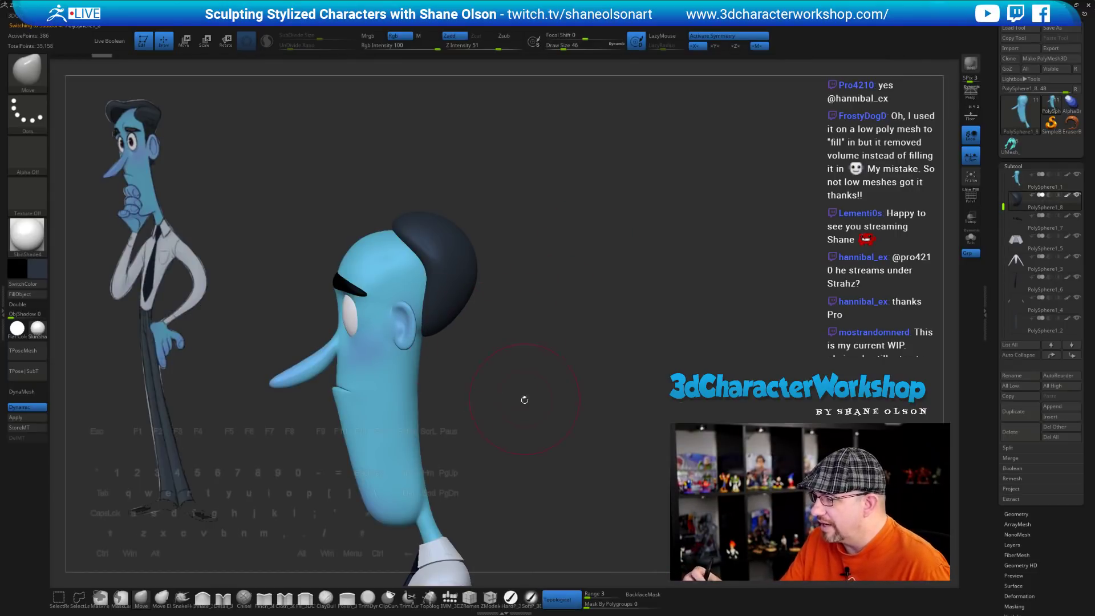
pyautogui.moveTo(524, 399)
pyautogui.mouseDown()
pyautogui.moveTo(419, 376)
pyautogui.moveTo(534, 380)
pyautogui.mouseUp()
pyautogui.moveTo(427, 285)
pyautogui.mouseDown()
pyautogui.moveTo(406, 301)
pyautogui.moveTo(382, 266)
pyautogui.mouseUp()
pyautogui.press('s')
pyautogui.moveTo(385, 271); pyautogui.dragTo(375, 275)
pyautogui.moveTo(448, 348)
pyautogui.mouseDown()
pyautogui.moveTo(476, 346)
pyautogui.moveTo(445, 345)
pyautogui.moveTo(451, 358)
pyautogui.mouseUp()
# Set the Move brush's draw size to 65 and push the back of the hair in closer to the skull
pyautogui.press('s')
pyautogui.moveTo(407, 318); pyautogui.dragTo(396, 306)
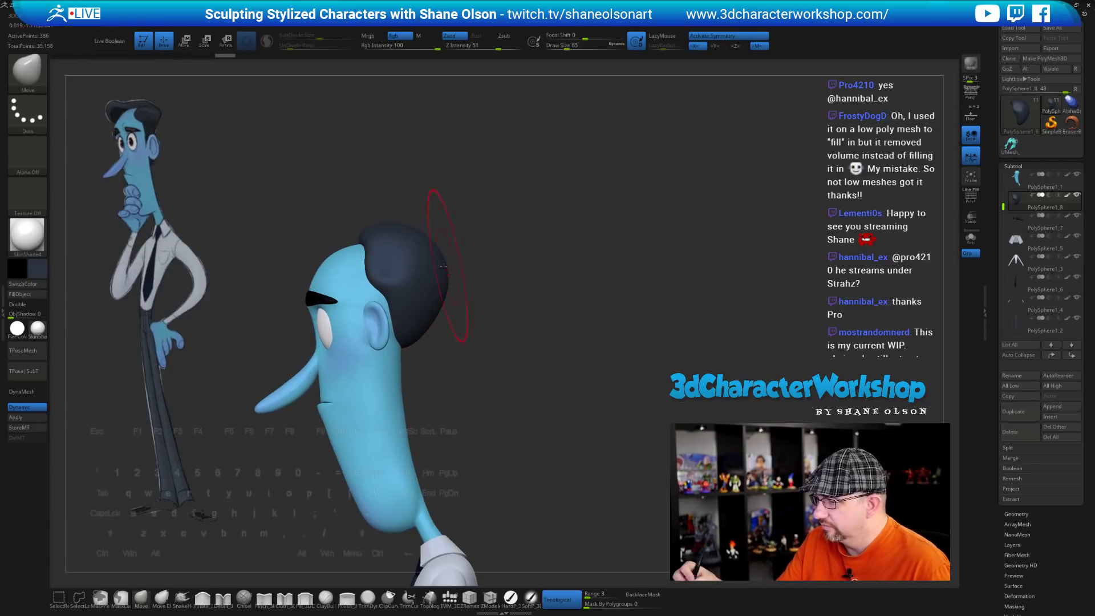
pyautogui.moveTo(445, 267); pyautogui.dragTo(433, 269)
pyautogui.moveTo(434, 311); pyautogui.dragTo(408, 318)
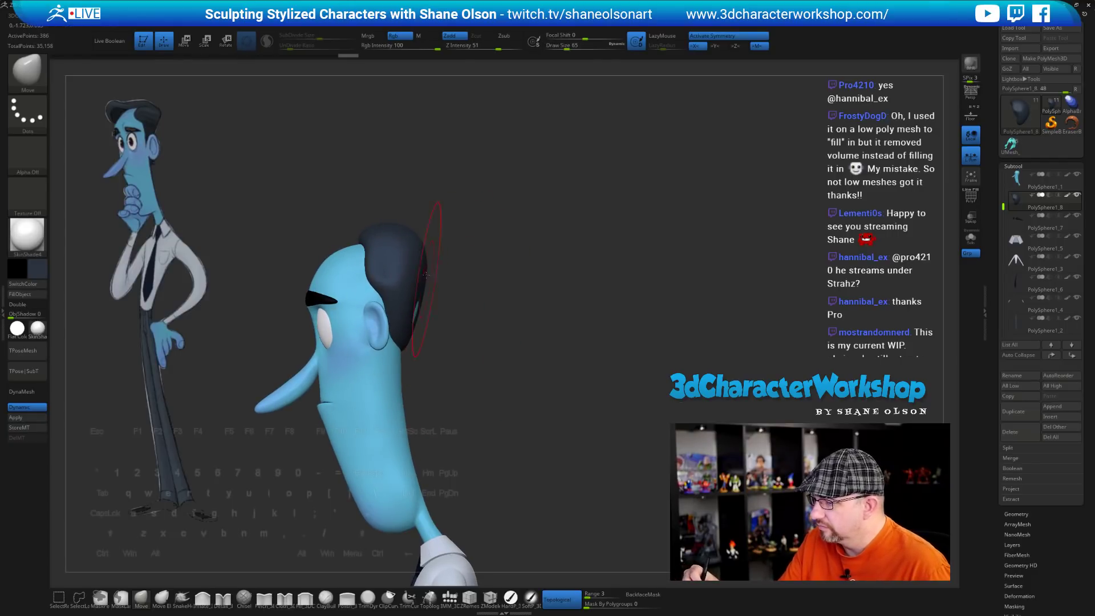
pyautogui.moveTo(399, 249)
pyautogui.mouseDown()
pyautogui.moveTo(460, 273)
pyautogui.moveTo(502, 257)
pyautogui.moveTo(500, 277)
pyautogui.moveTo(450, 307)
pyautogui.mouseUp()
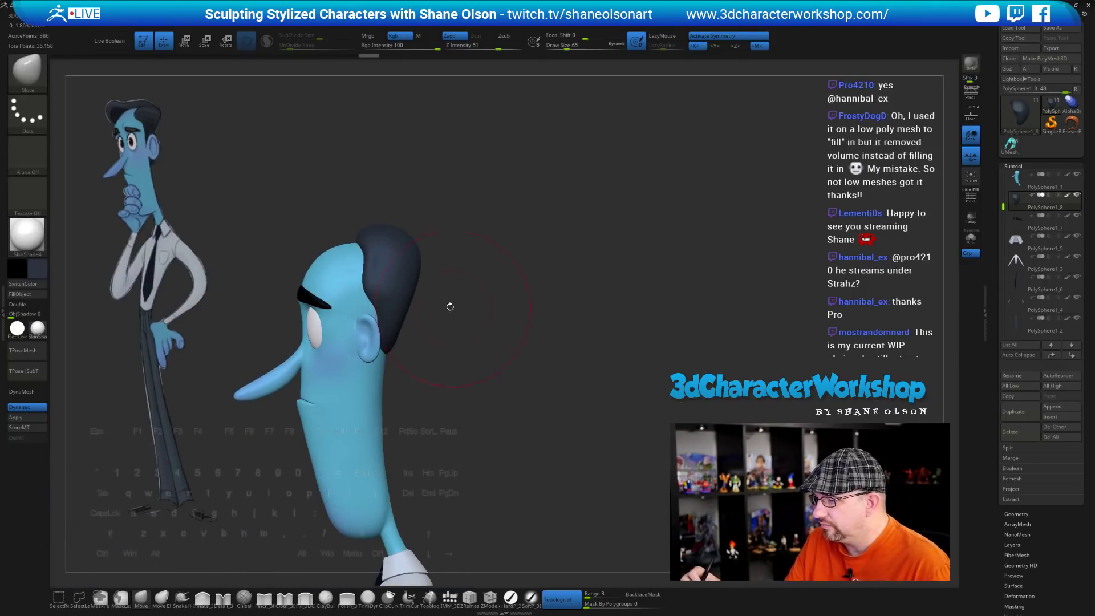
# Refine the hair's front edge and crown, reduce the draw size to 51, and taper the hair down the back of the head
pyautogui.moveTo(365, 296); pyautogui.dragTo(358, 295)
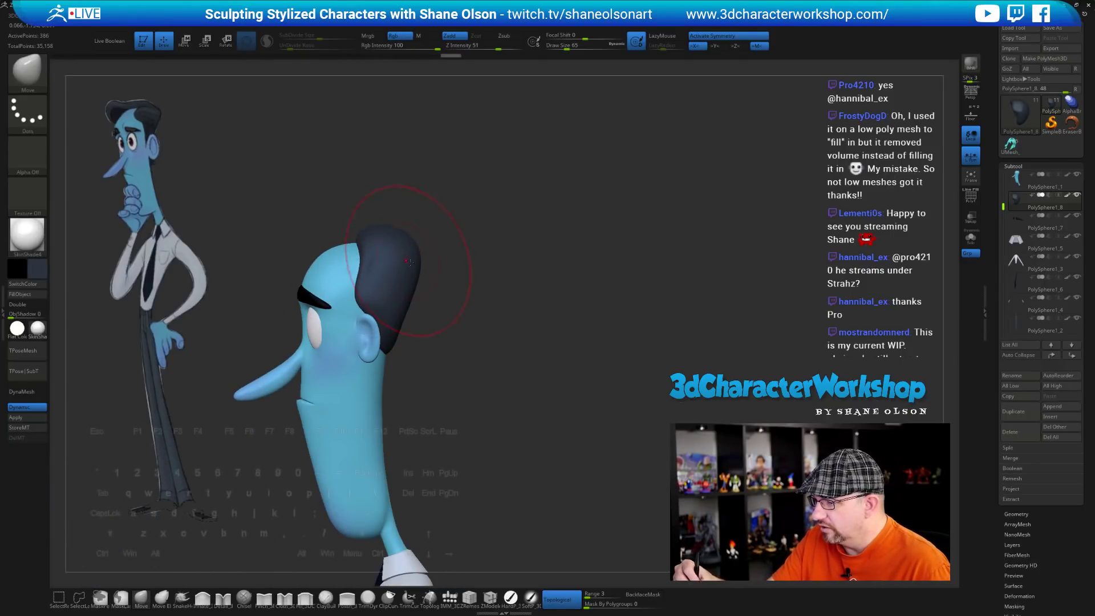
pyautogui.moveTo(384, 237); pyautogui.dragTo(387, 246)
pyautogui.moveTo(486, 313)
pyautogui.mouseDown()
pyautogui.moveTo(445, 322)
pyautogui.moveTo(488, 374)
pyautogui.moveTo(456, 391)
pyautogui.moveTo(448, 439)
pyautogui.moveTo(464, 420)
pyautogui.moveTo(451, 400)
pyautogui.mouseUp()
pyautogui.press('s')
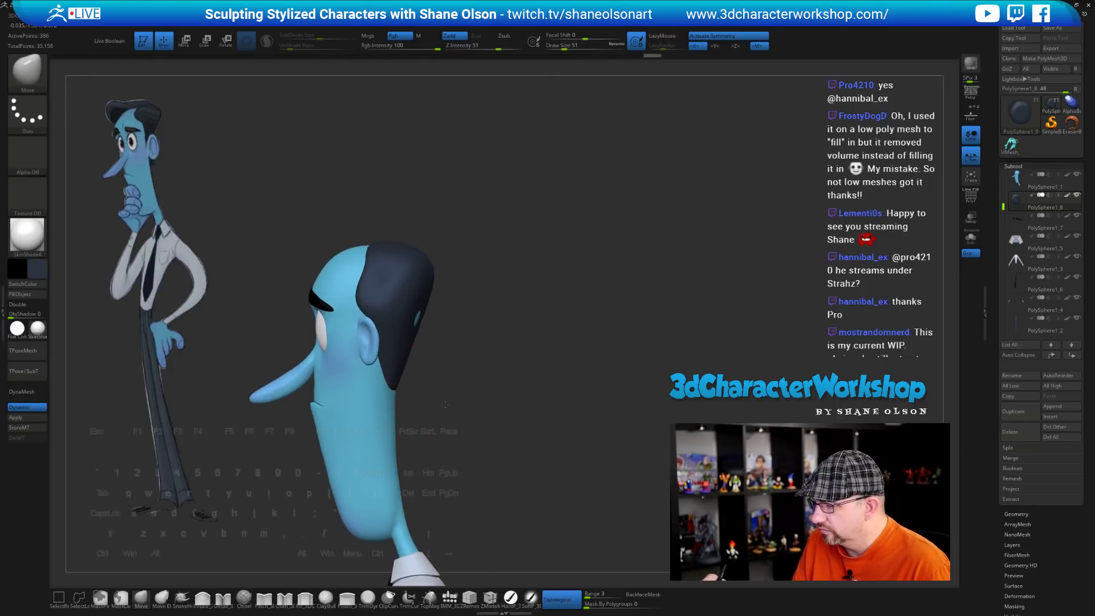
pyautogui.moveTo(447, 349); pyautogui.dragTo(477, 374)
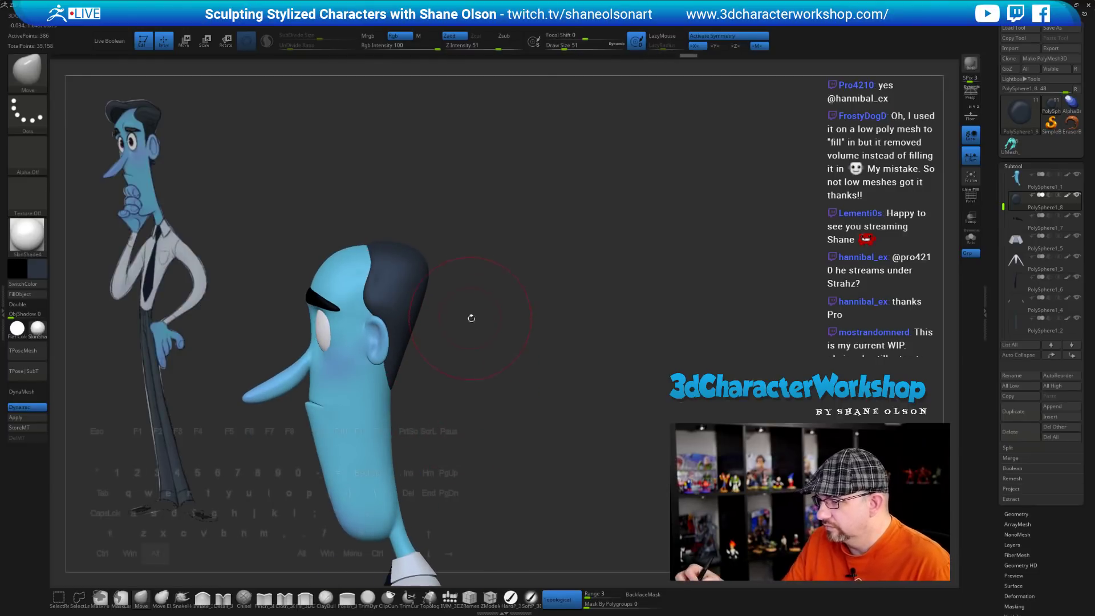
pyautogui.keyDown('alt'); pyautogui.moveTo(472, 317); pyautogui.dragTo(495, 378); pyautogui.keyUp('alt')
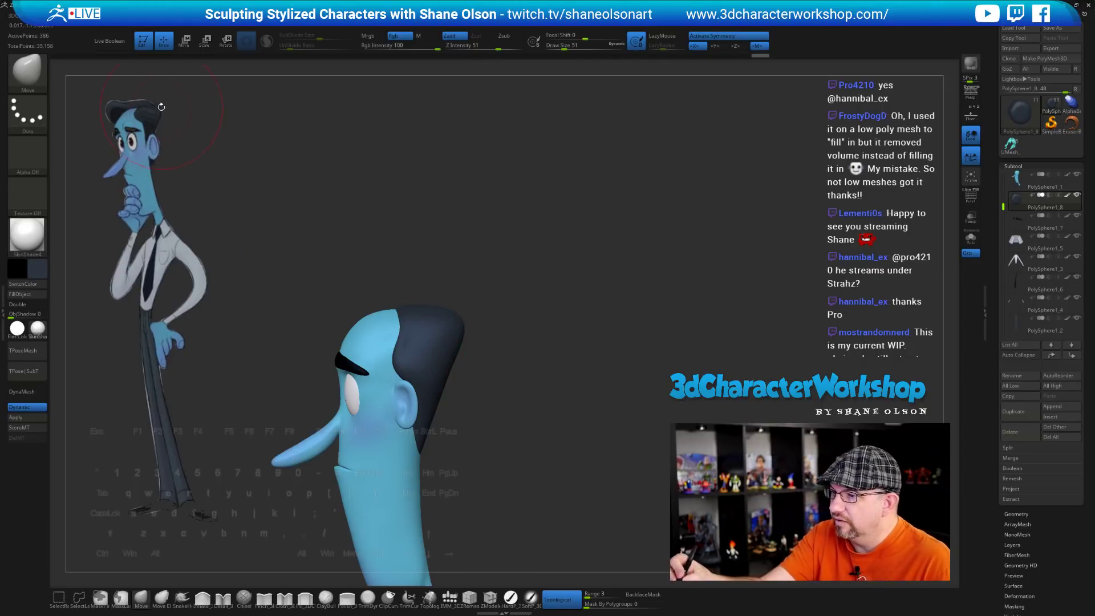
pyautogui.moveTo(472, 293)
pyautogui.keyDown('alt'); pyautogui.mouseDown()
pyautogui.moveTo(503, 339)
pyautogui.moveTo(465, 338)
pyautogui.moveTo(443, 364)
pyautogui.moveTo(545, 367)
pyautogui.moveTo(487, 382)
pyautogui.moveTo(559, 383)
pyautogui.moveTo(563, 393)
pyautogui.moveTo(540, 400)
pyautogui.mouseUp(); pyautogui.keyUp('alt')
# Reduce the Move brush's draw size to 31 and pull the front hairline forward at the temple into a rounded curve above the ear
pyautogui.press('s')
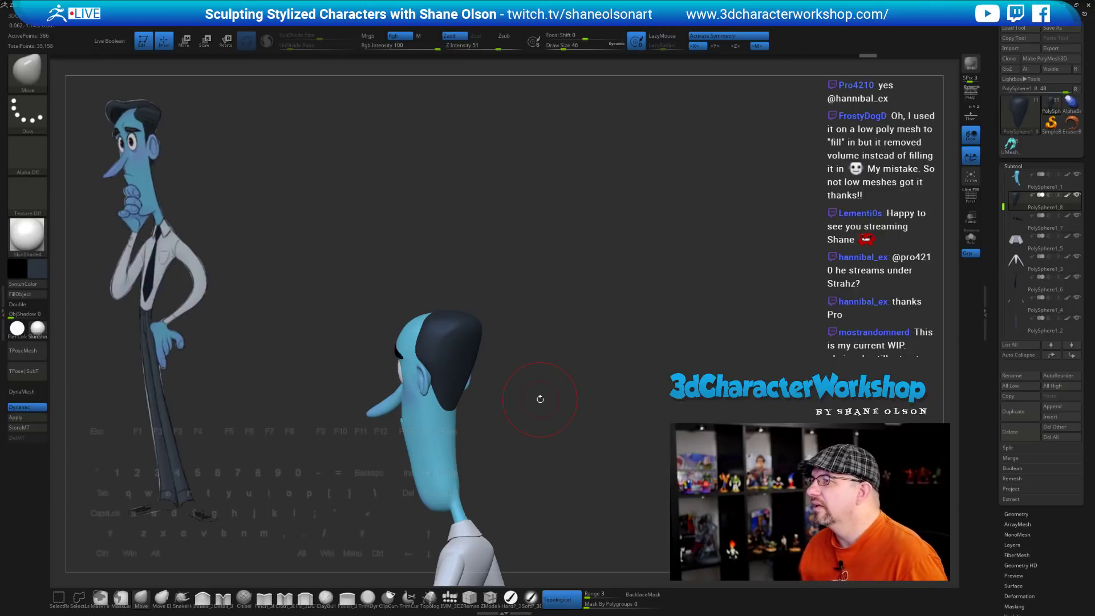
pyautogui.moveTo(568, 382)
pyautogui.mouseDown()
pyautogui.moveTo(567, 372)
pyautogui.moveTo(559, 381)
pyautogui.moveTo(591, 384)
pyautogui.moveTo(526, 361)
pyautogui.moveTo(560, 374)
pyautogui.moveTo(556, 386)
pyautogui.moveTo(540, 374)
pyautogui.moveTo(554, 434)
pyautogui.moveTo(544, 403)
pyautogui.mouseUp()
pyautogui.press('s')
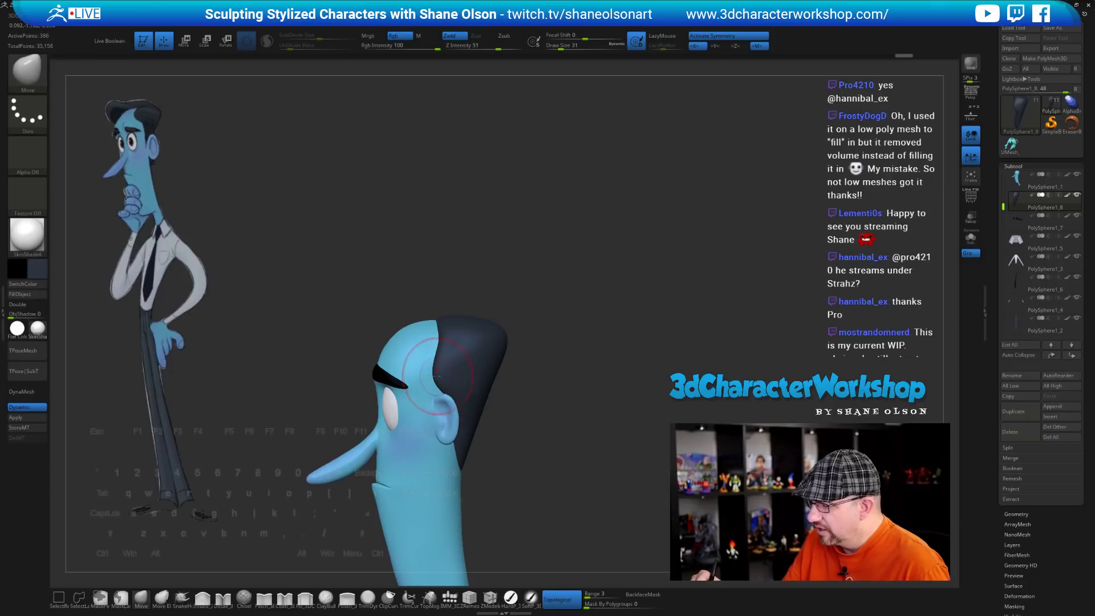
pyautogui.moveTo(436, 349); pyautogui.dragTo(422, 362)
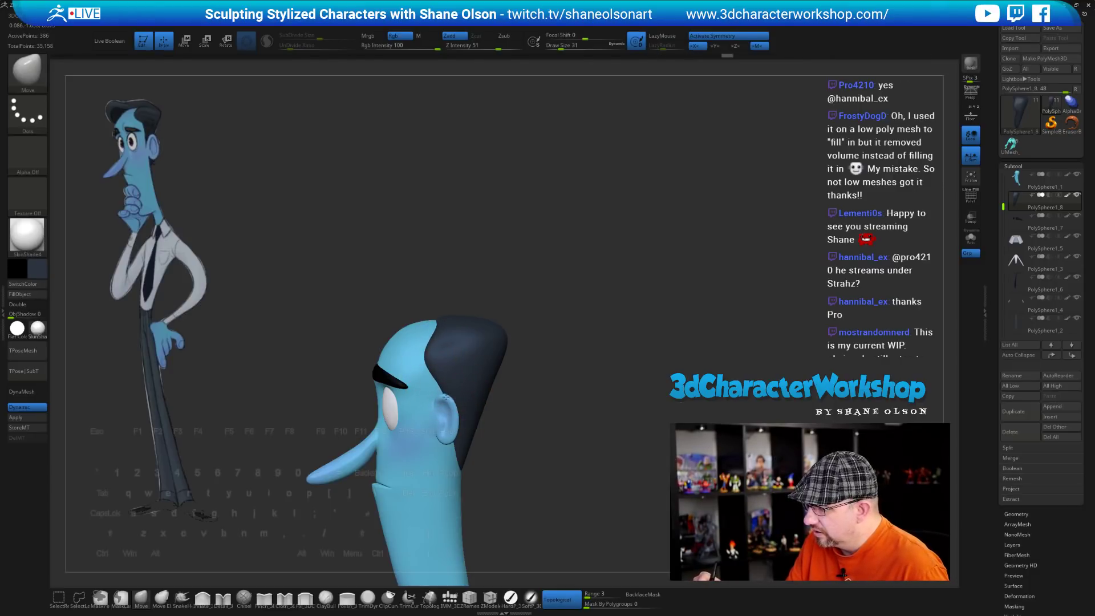
pyautogui.keyDown('alt'); pyautogui.moveTo(454, 397); pyautogui.dragTo(471, 369, button='right'); pyautogui.keyUp('alt')
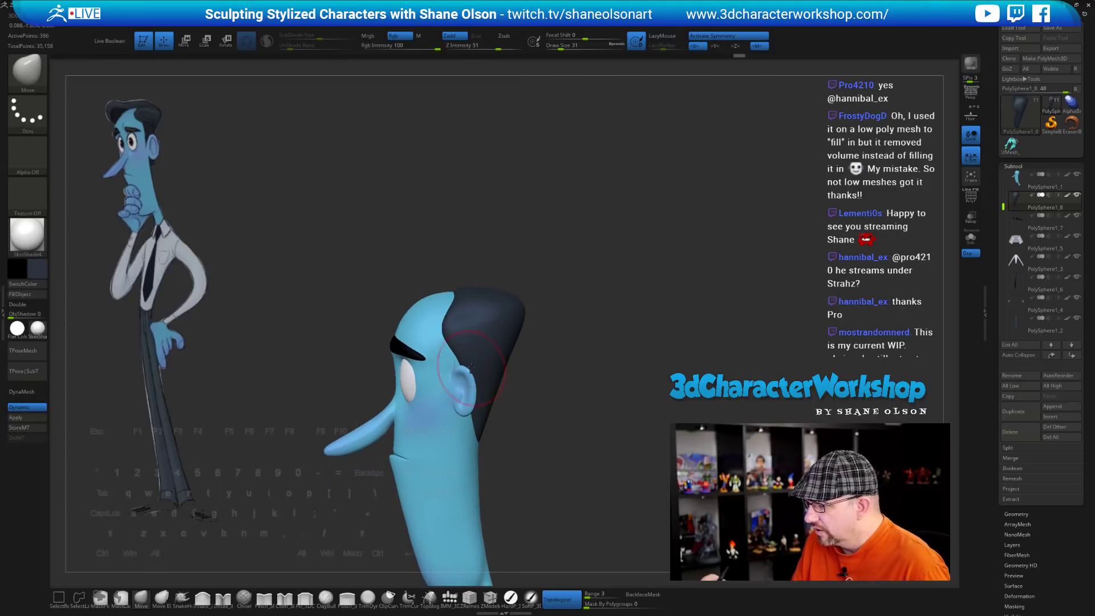
pyautogui.press('s')
pyautogui.moveTo(463, 360); pyautogui.dragTo(461, 360)
pyautogui.keyDown('alt'); pyautogui.moveTo(526, 443); pyautogui.dragTo(540, 462); pyautogui.keyUp('alt')
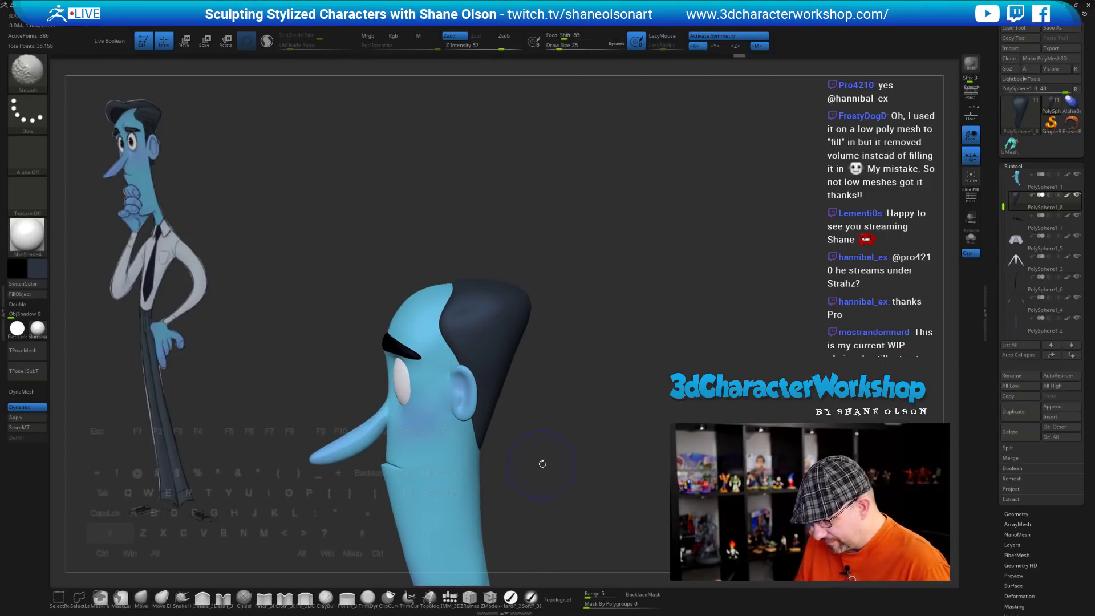
# Show the polyframe and use a smaller Move brush, up to draw size 16, to pull a sideburn down in front of the ear
pyautogui.hotkey('shift', 'f')
pyautogui.moveTo(570, 408)
pyautogui.keyDown('alt'); pyautogui.mouseDown()
pyautogui.moveTo(563, 443)
pyautogui.moveTo(568, 421)
pyautogui.moveTo(553, 413)
pyautogui.mouseUp(); pyautogui.keyUp('alt')
pyautogui.press('s')
pyautogui.press('s')
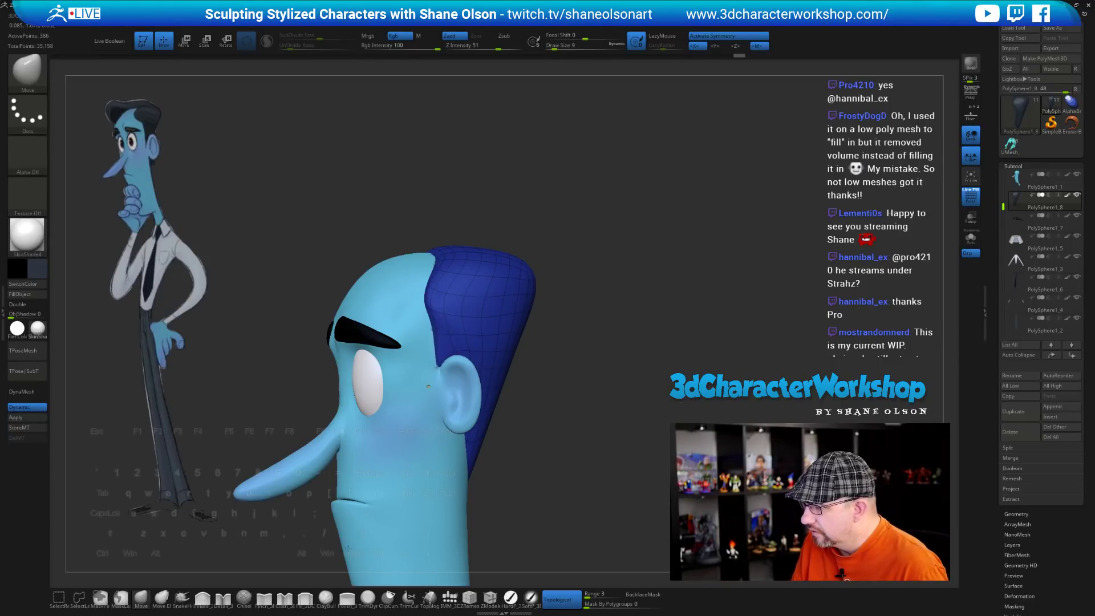
pyautogui.moveTo(573, 426)
pyautogui.mouseDown()
pyautogui.moveTo(590, 419)
pyautogui.moveTo(555, 392)
pyautogui.moveTo(583, 381)
pyautogui.moveTo(542, 372)
pyautogui.moveTo(547, 357)
pyautogui.mouseUp()
pyautogui.press('s')
pyautogui.moveTo(527, 402); pyautogui.dragTo(528, 374)
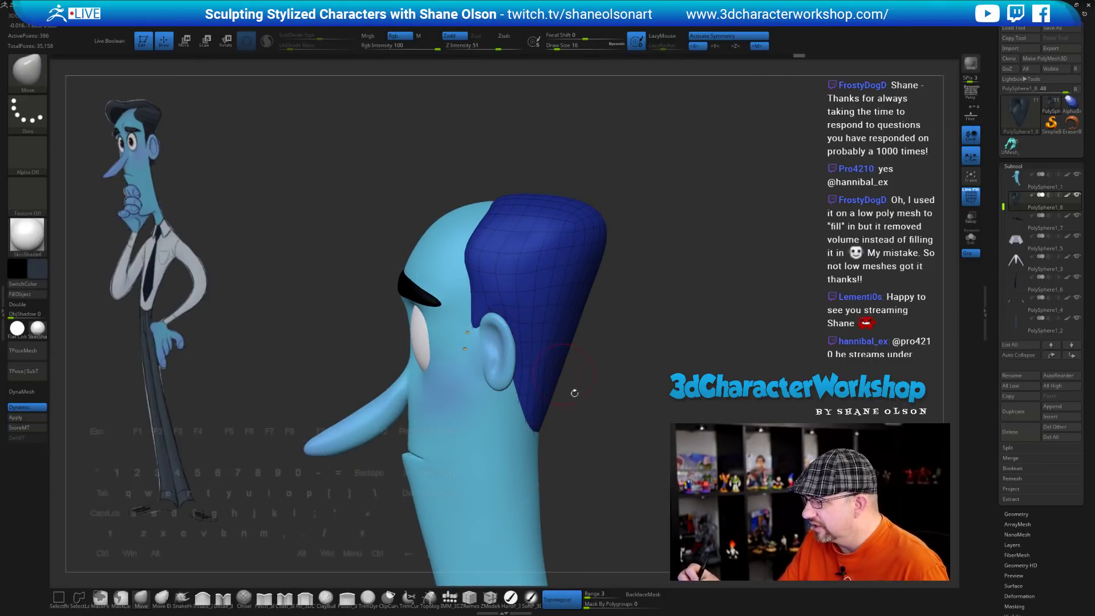
# Set the draw size to 33 and shape the lower edge of the hair behind the ears and at the nape
pyautogui.moveTo(572, 386)
pyautogui.mouseDown()
pyautogui.moveTo(511, 362)
pyautogui.moveTo(519, 358)
pyautogui.mouseUp()
pyautogui.press('s')
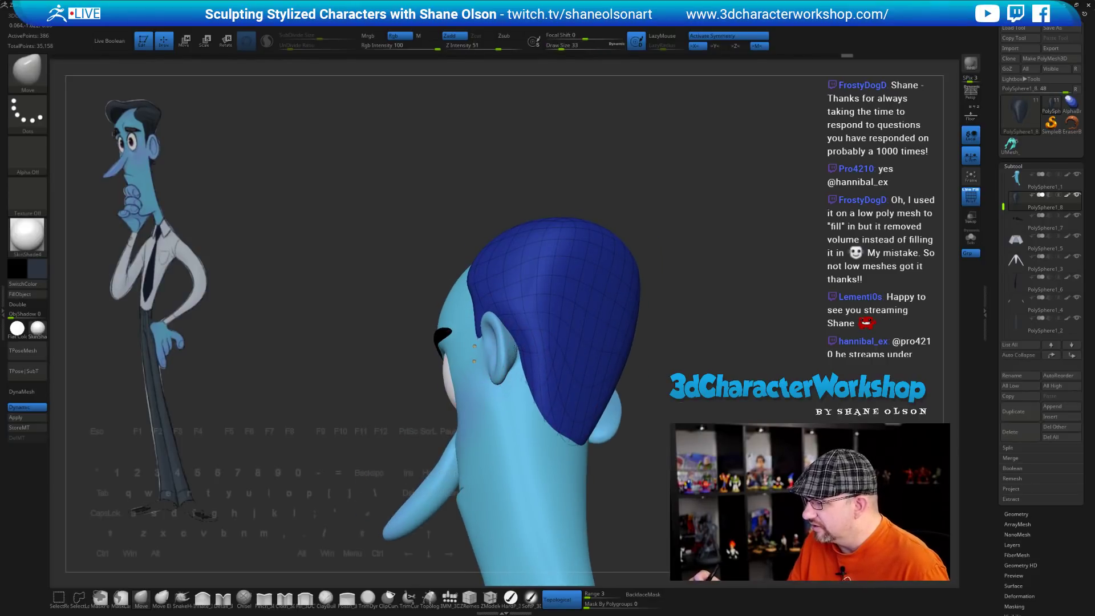
pyautogui.moveTo(521, 370)
pyautogui.mouseDown(button='right')
pyautogui.moveTo(576, 391)
pyautogui.moveTo(553, 379)
pyautogui.mouseUp(button='right')
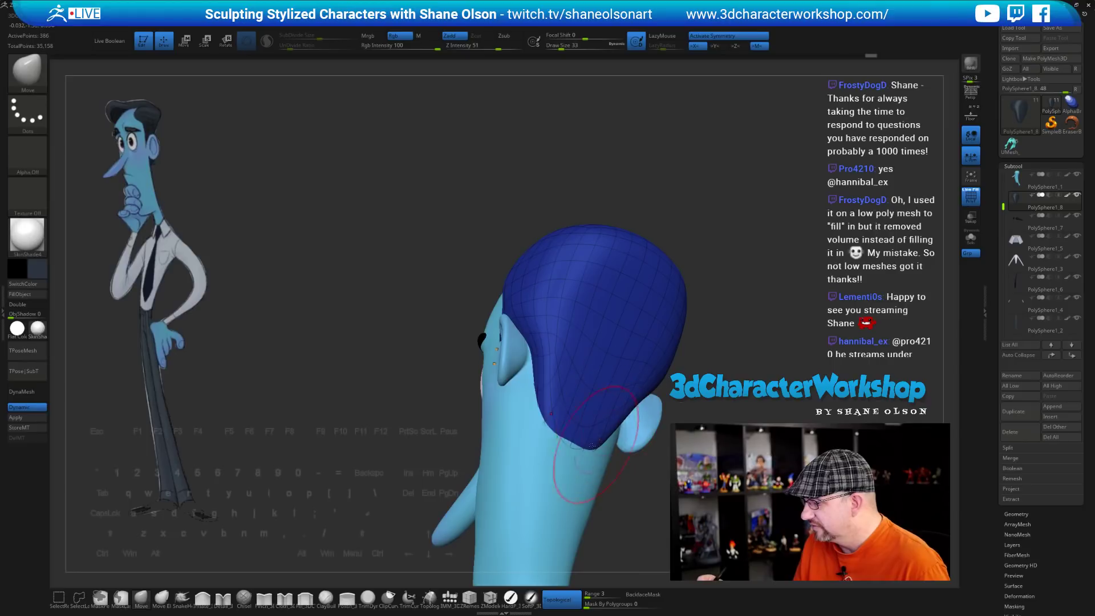
pyautogui.moveTo(583, 444); pyautogui.dragTo(591, 442, button='right')
pyautogui.moveTo(590, 442); pyautogui.dragTo(586, 444)
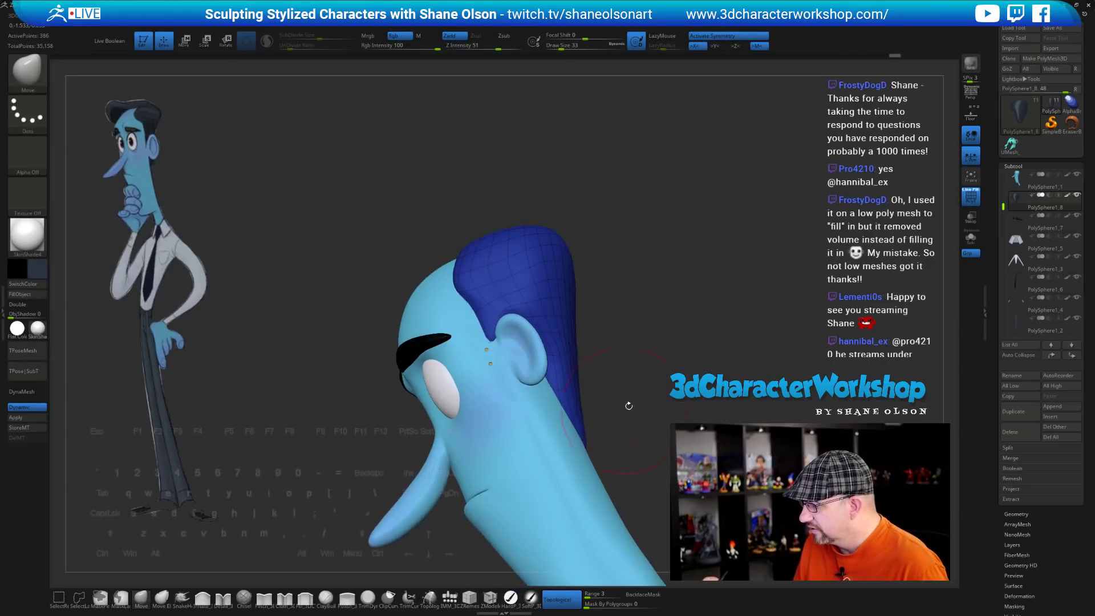
# Reduce the draw size to 16 and refine the sideburn edge where the hair meets the ear
pyautogui.moveTo(628, 406)
pyautogui.keyDown('shift'); pyautogui.mouseDown(button='right')
pyautogui.moveTo(624, 417)
pyautogui.moveTo(641, 390)
pyautogui.moveTo(630, 383)
pyautogui.mouseUp(button='right'); pyautogui.keyUp('shift')
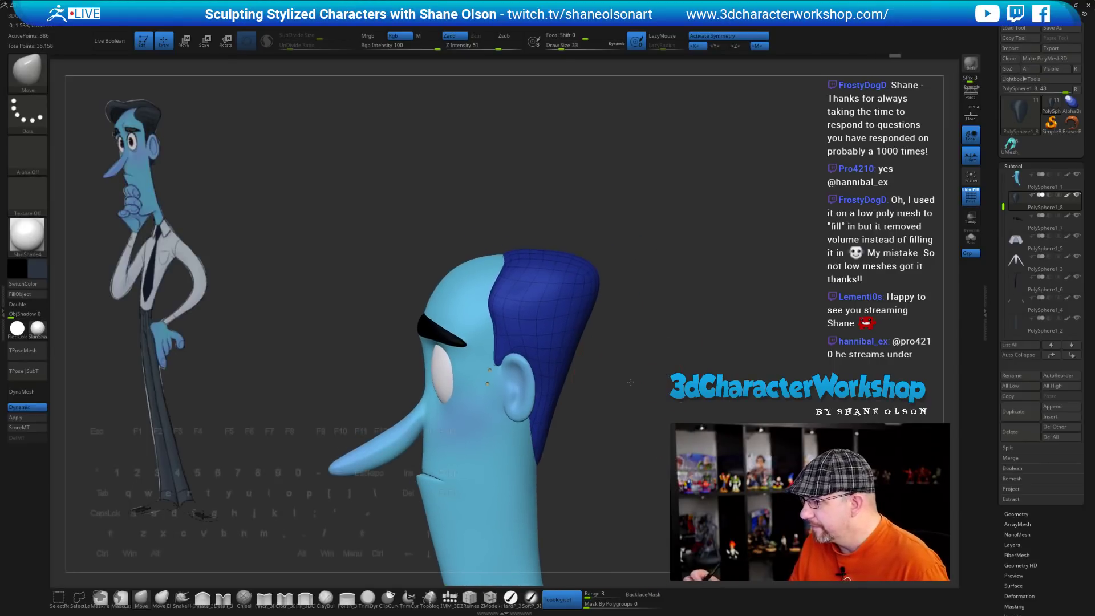
pyautogui.press('s')
pyautogui.moveTo(626, 380); pyautogui.dragTo(621, 379)
pyautogui.moveTo(604, 435); pyautogui.dragTo(584, 438, button='right')
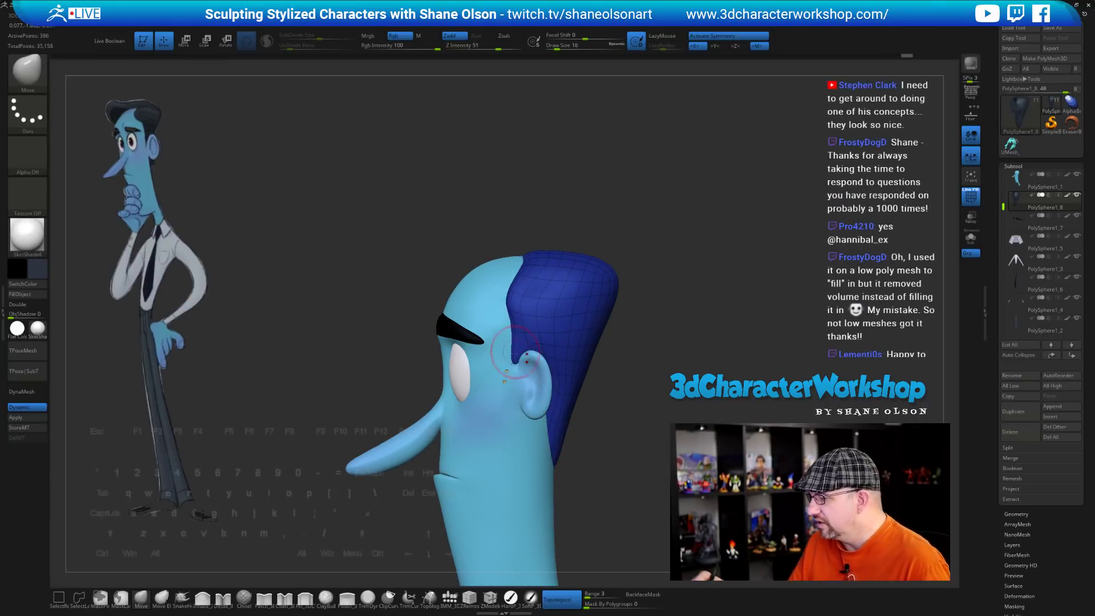
pyautogui.moveTo(611, 455)
pyautogui.mouseDown(button='right')
pyautogui.moveTo(623, 409)
pyautogui.moveTo(578, 429)
pyautogui.mouseUp(button='right')
# Apply the dynamic subdivision to the hair mesh
pyautogui.click(33, 419)
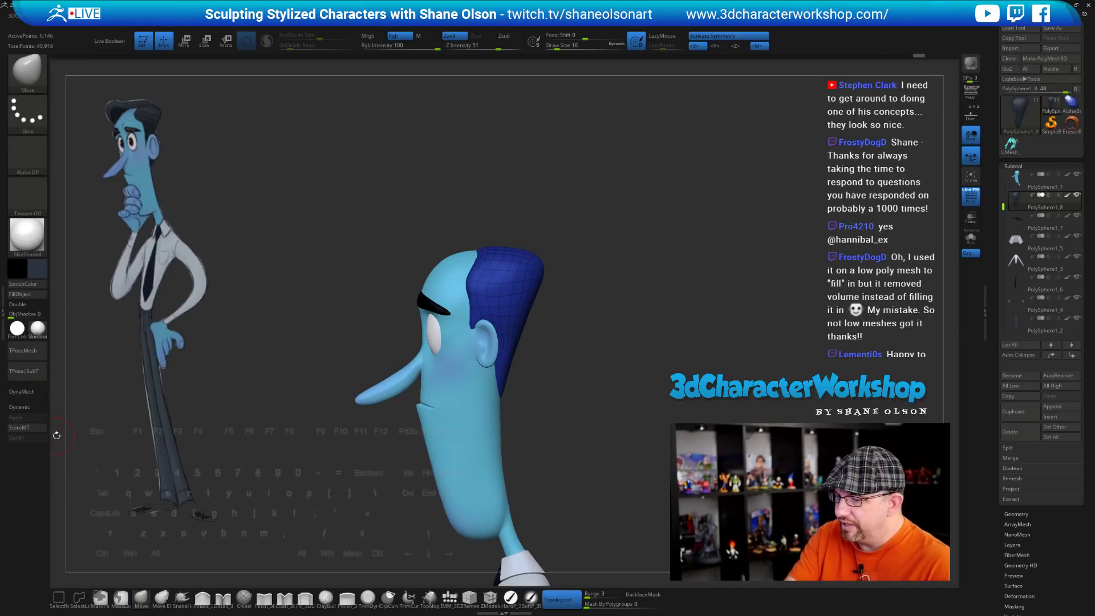
pyautogui.moveTo(577, 415)
pyautogui.mouseDown()
pyautogui.moveTo(596, 413)
pyautogui.moveTo(577, 429)
pyautogui.mouseUp()
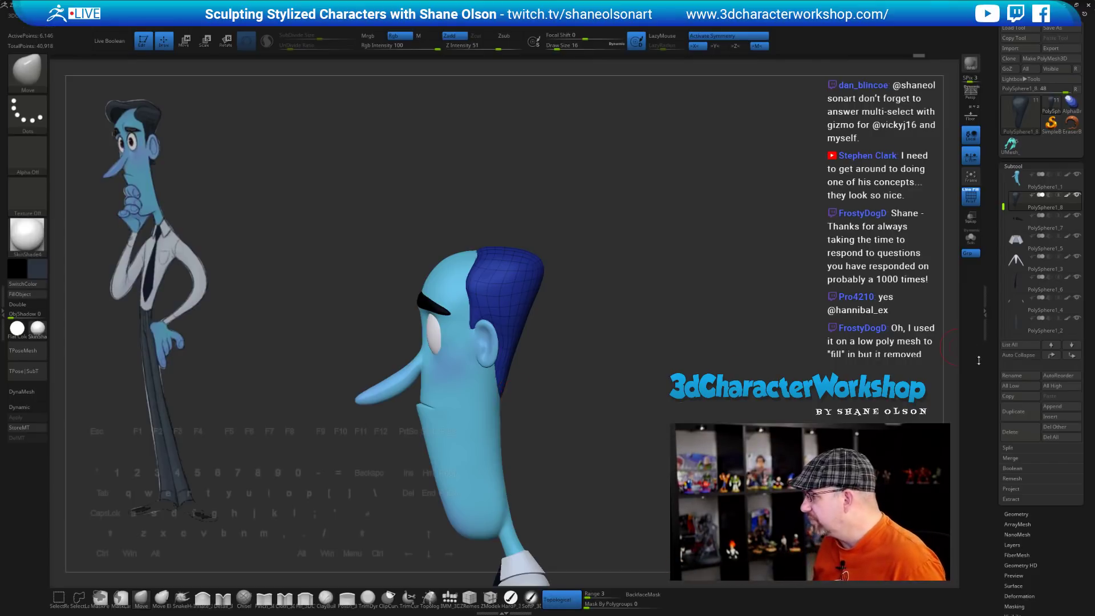
pyautogui.moveTo(999, 439); pyautogui.dragTo(1000, 204)
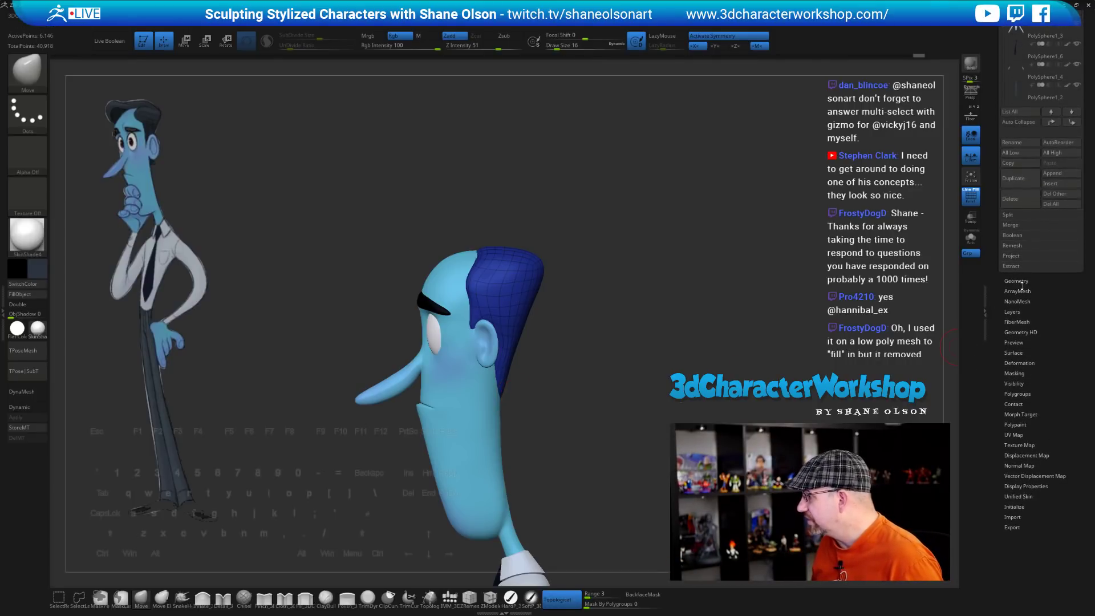
# ZRemesh the hair mesh with a target polygons count of 1
pyautogui.click(1021, 279)
pyautogui.moveTo(1022, 279); pyautogui.dragTo(1031, 345)
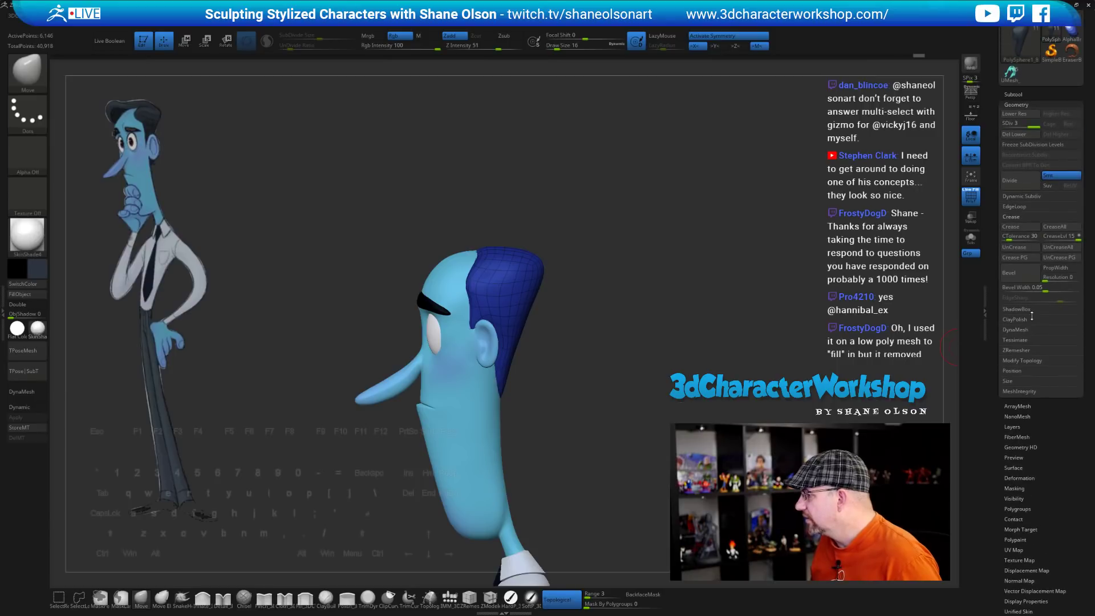
pyautogui.click(1031, 351)
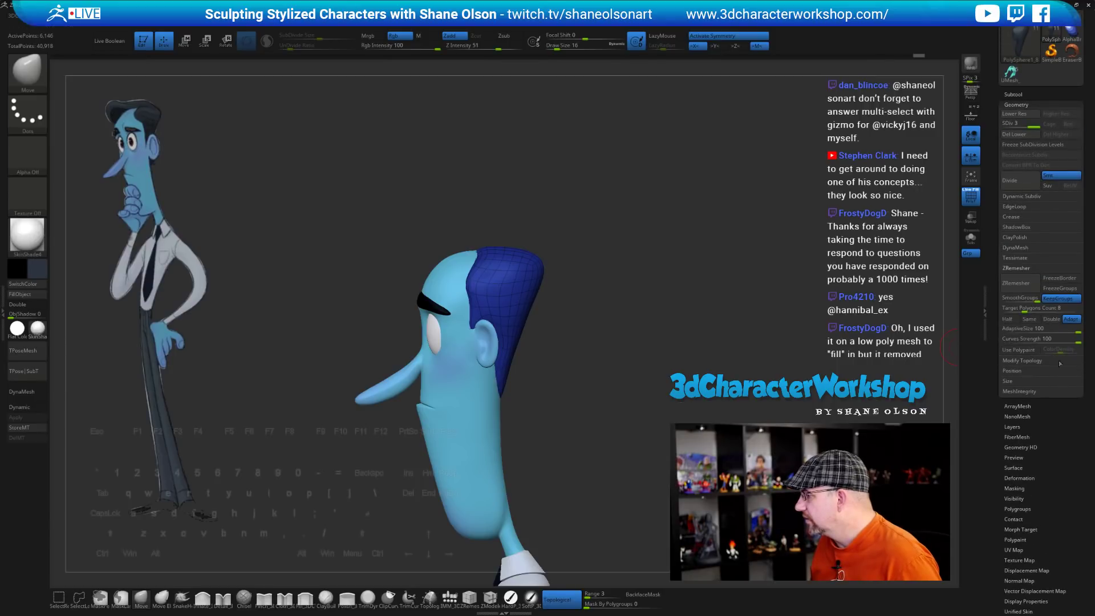
pyautogui.click(1022, 320)
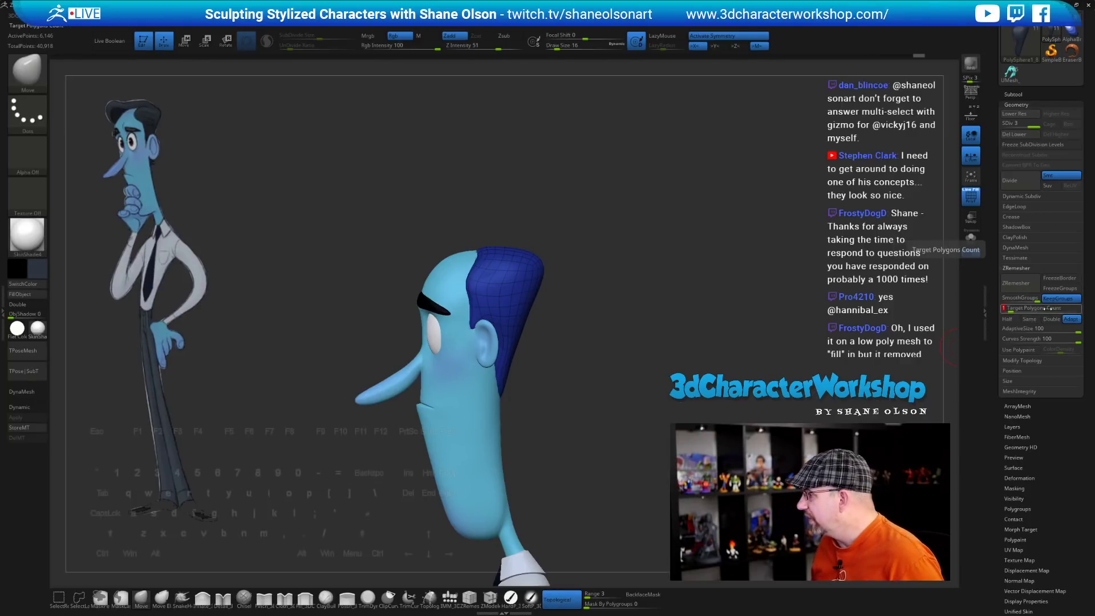
pyautogui.click(1016, 283)
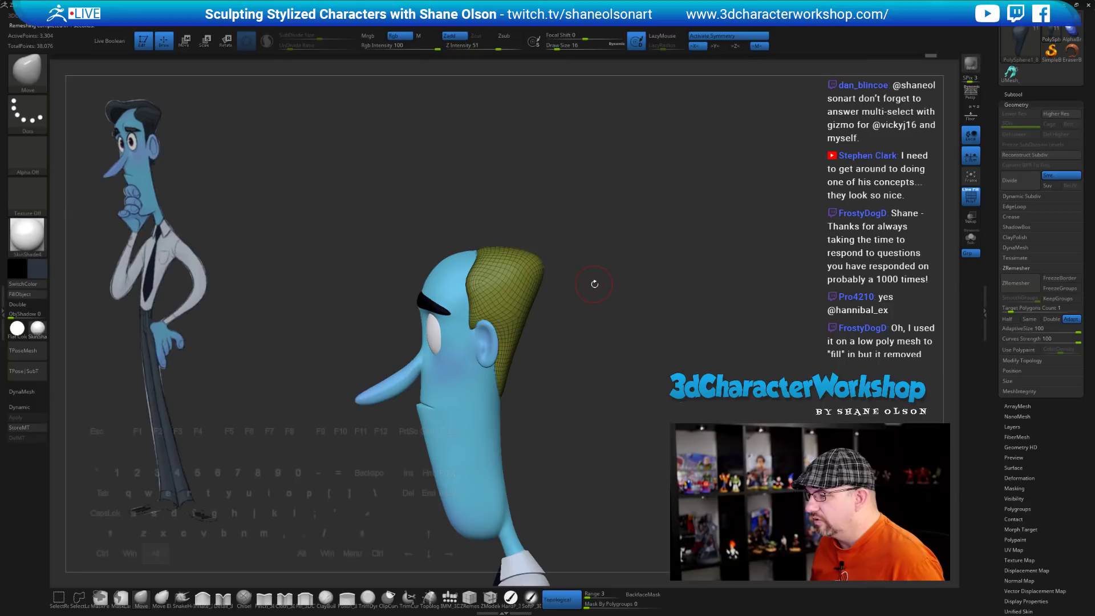
# Set the draw size to 20 and smooth the side of the hair above the ear
pyautogui.moveTo(621, 315)
pyautogui.keyDown('alt'); pyautogui.mouseDown()
pyautogui.moveTo(618, 342)
pyautogui.moveTo(619, 323)
pyautogui.moveTo(592, 374)
pyautogui.mouseUp(); pyautogui.keyUp('alt')
pyautogui.press('s')
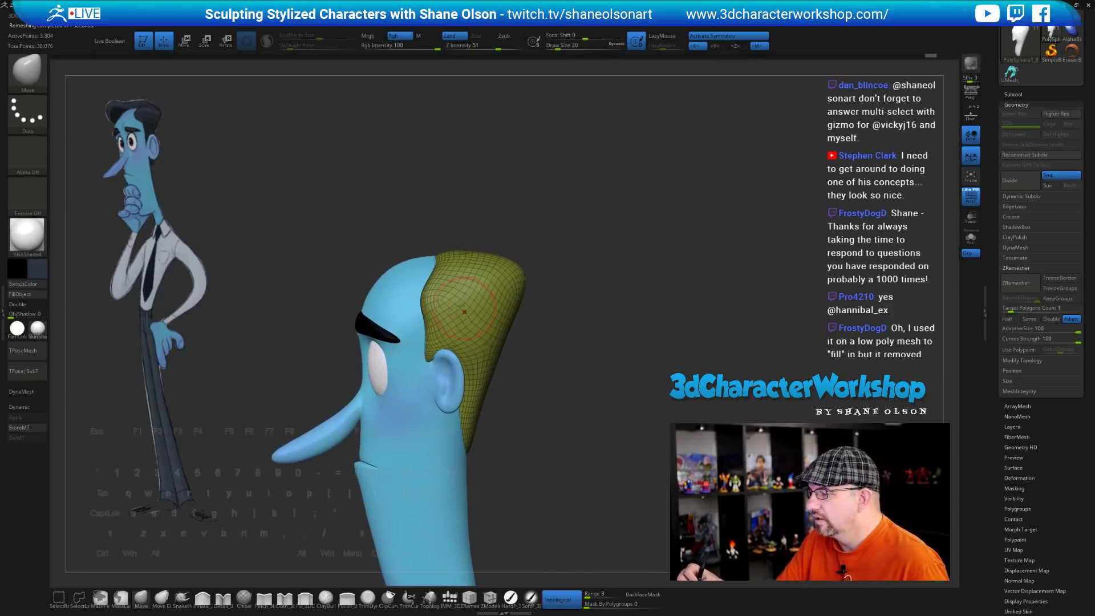
pyautogui.moveTo(439, 285)
pyautogui.keyDown('shift'); pyautogui.mouseDown()
pyautogui.moveTo(432, 302)
pyautogui.moveTo(477, 334)
pyautogui.moveTo(484, 293)
pyautogui.mouseUp(); pyautogui.keyUp('shift')
# Make the hands the active subtool and bring their entry into view among the subtools
pyautogui.keyDown('alt'); pyautogui.moveTo(562, 399); pyautogui.dragTo(557, 356); pyautogui.keyUp('alt')
pyautogui.keyDown('alt'); pyautogui.moveTo(561, 451); pyautogui.dragTo(559, 353); pyautogui.keyUp('alt')
pyautogui.moveTo(545, 414); pyautogui.dragTo(560, 415)
pyautogui.keyDown('alt'); pyautogui.moveTo(560, 415); pyautogui.dragTo(544, 334); pyautogui.keyUp('alt')
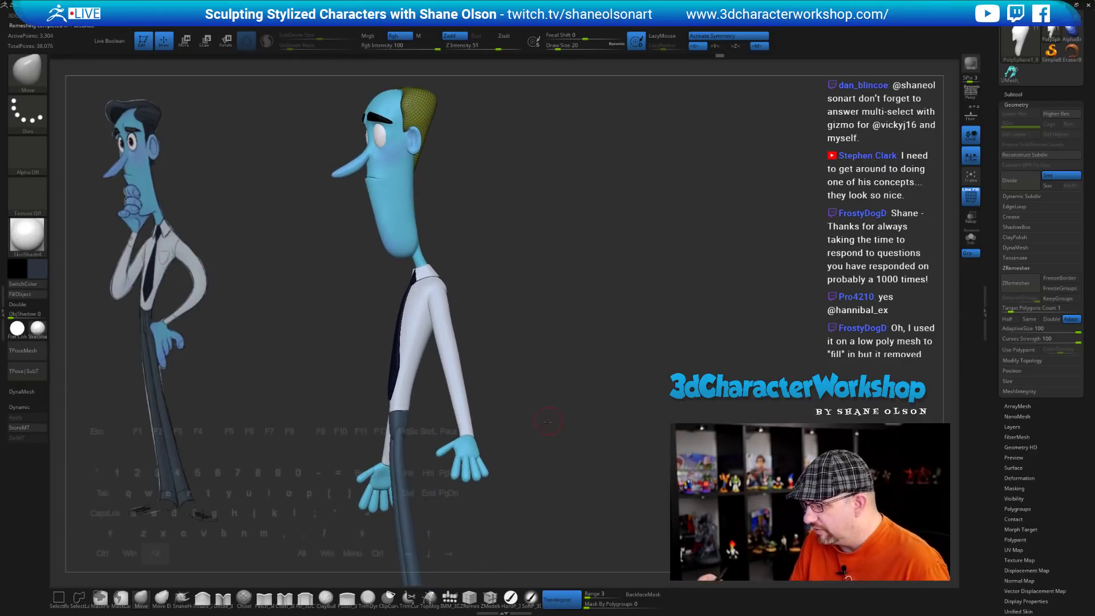
pyautogui.keyDown('alt'); pyautogui.moveTo(546, 372); pyautogui.dragTo(546, 329); pyautogui.keyUp('alt')
pyautogui.keyDown('alt'); pyautogui.click(476, 481); pyautogui.keyUp('alt')
pyautogui.moveTo(520, 460); pyautogui.dragTo(557, 386)
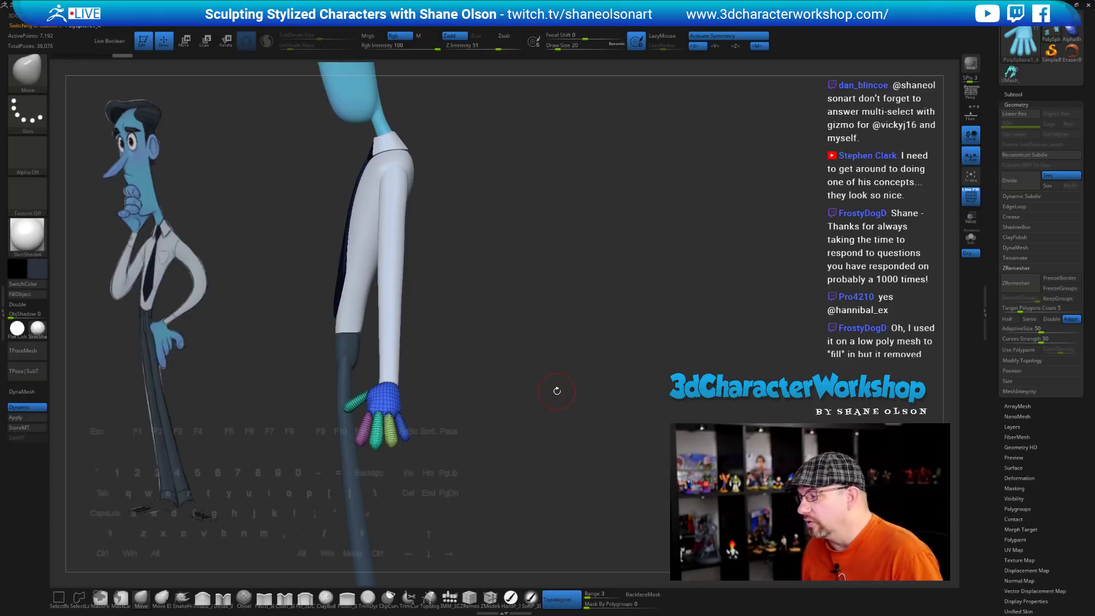
pyautogui.click(1014, 94)
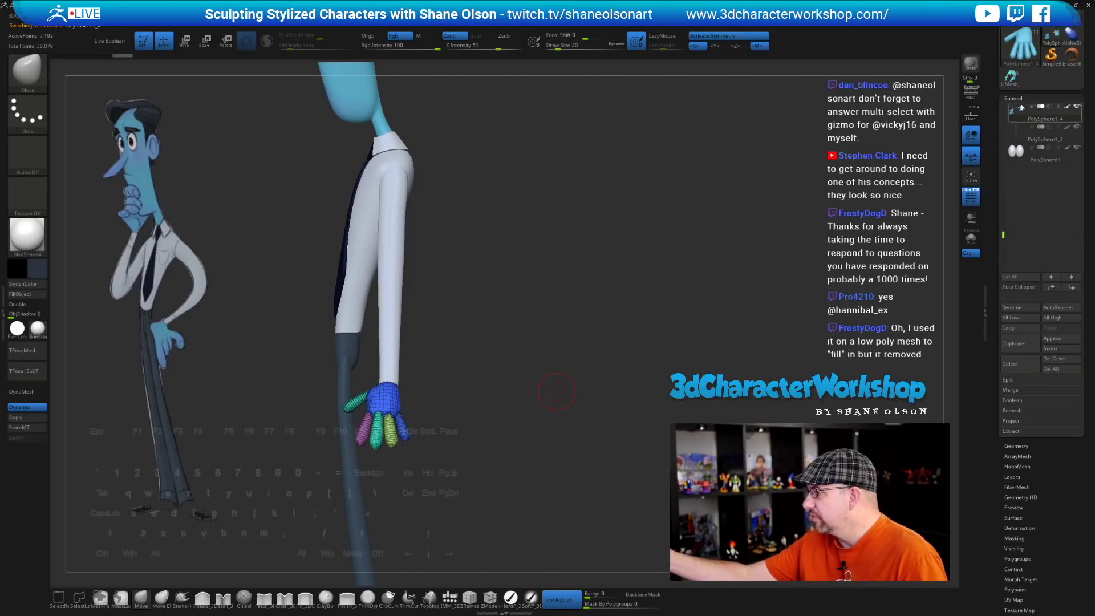
pyautogui.moveTo(1003, 234); pyautogui.dragTo(1005, 160)
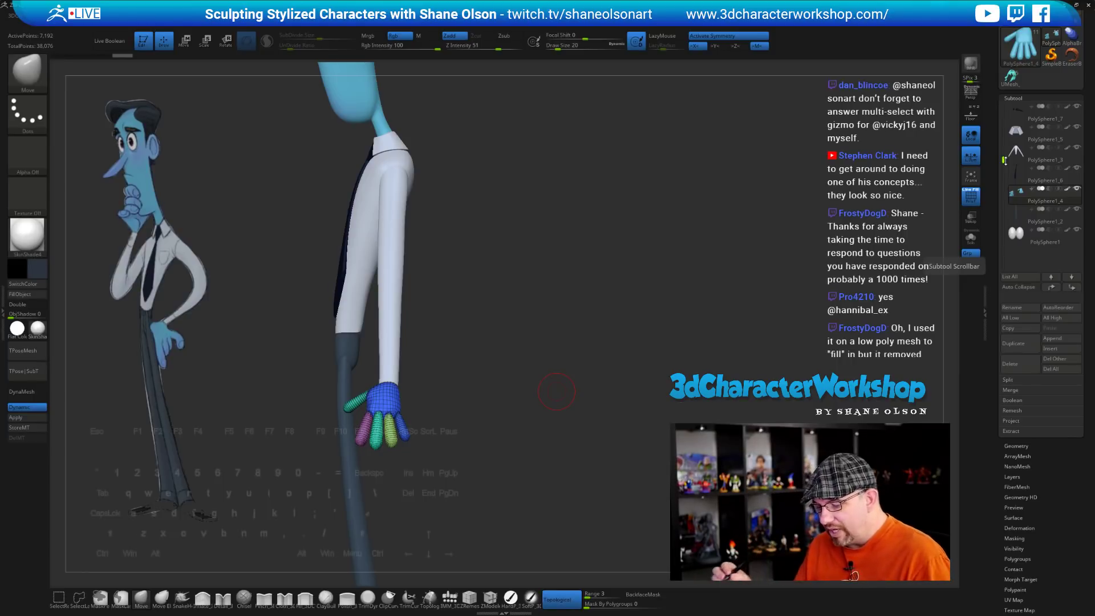
# Switch to the Move gizmo, centre it on the thumb by masking the rest of the hand, and clear the mask
pyautogui.moveTo(565, 354); pyautogui.dragTo(576, 347)
pyautogui.press('w')
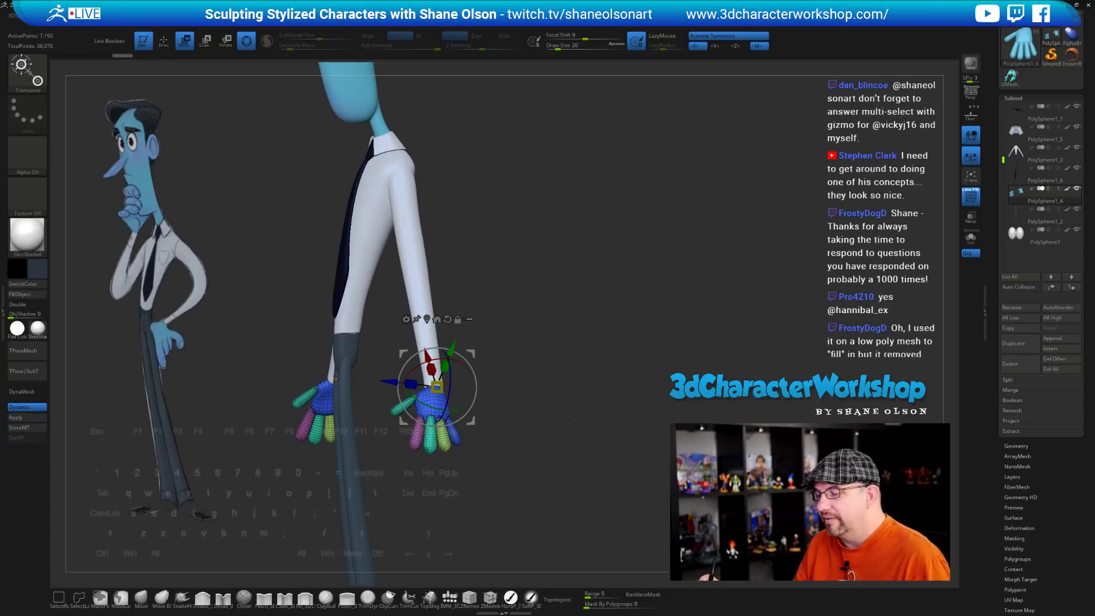
pyautogui.moveTo(574, 422)
pyautogui.keyDown('alt'); pyautogui.mouseDown()
pyautogui.moveTo(572, 485)
pyautogui.moveTo(586, 428)
pyautogui.mouseUp(); pyautogui.keyUp('alt')
pyautogui.moveTo(586, 429); pyautogui.dragTo(482, 431)
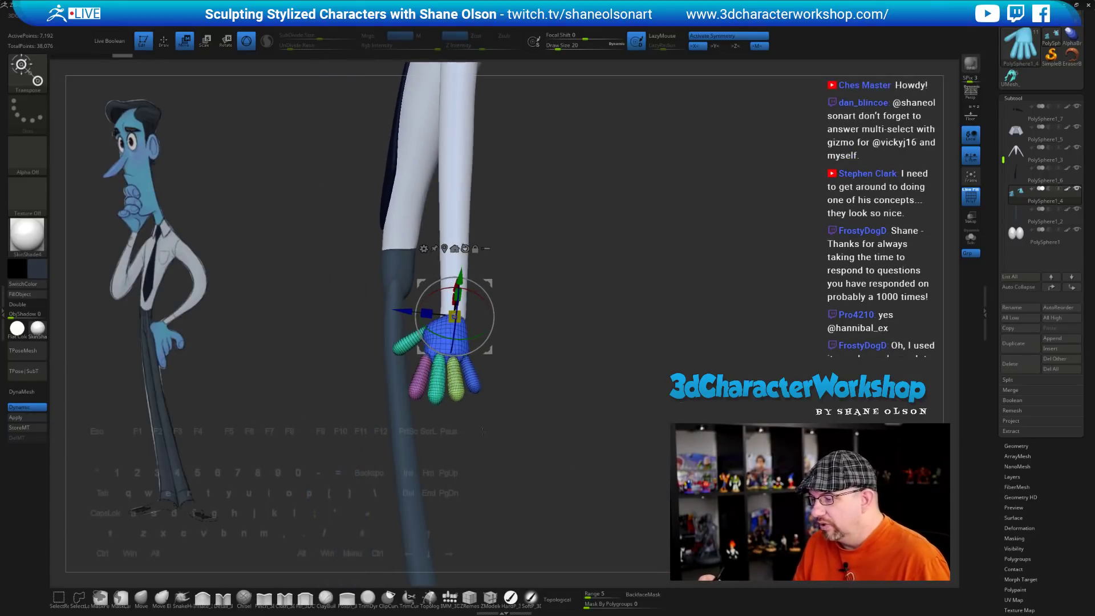
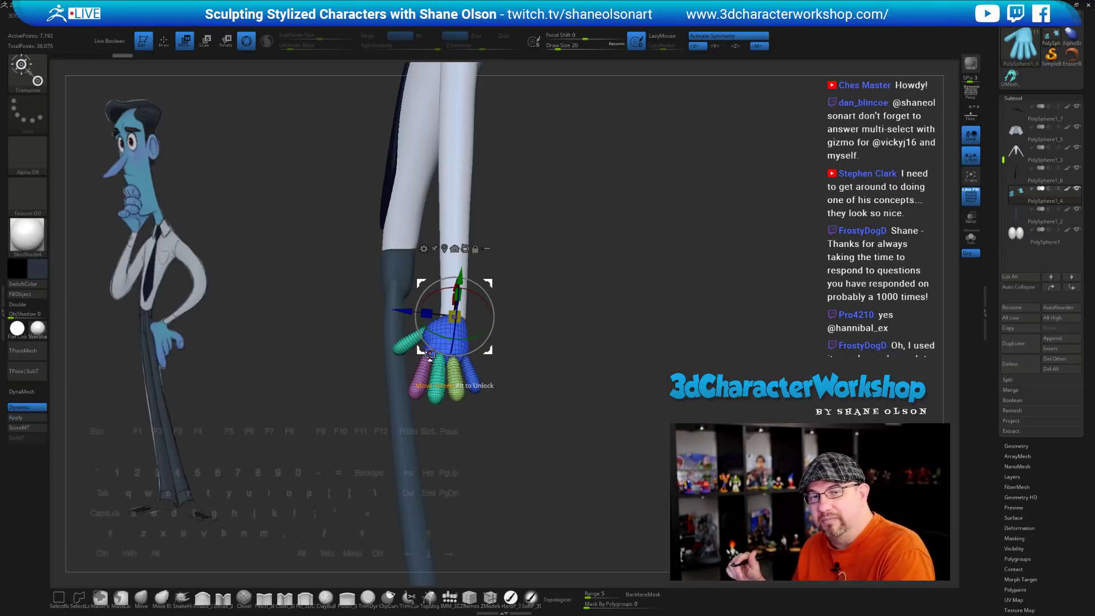
pyautogui.keyDown('alt'); pyautogui.moveTo(570, 377); pyautogui.dragTo(610, 426); pyautogui.keyUp('alt')
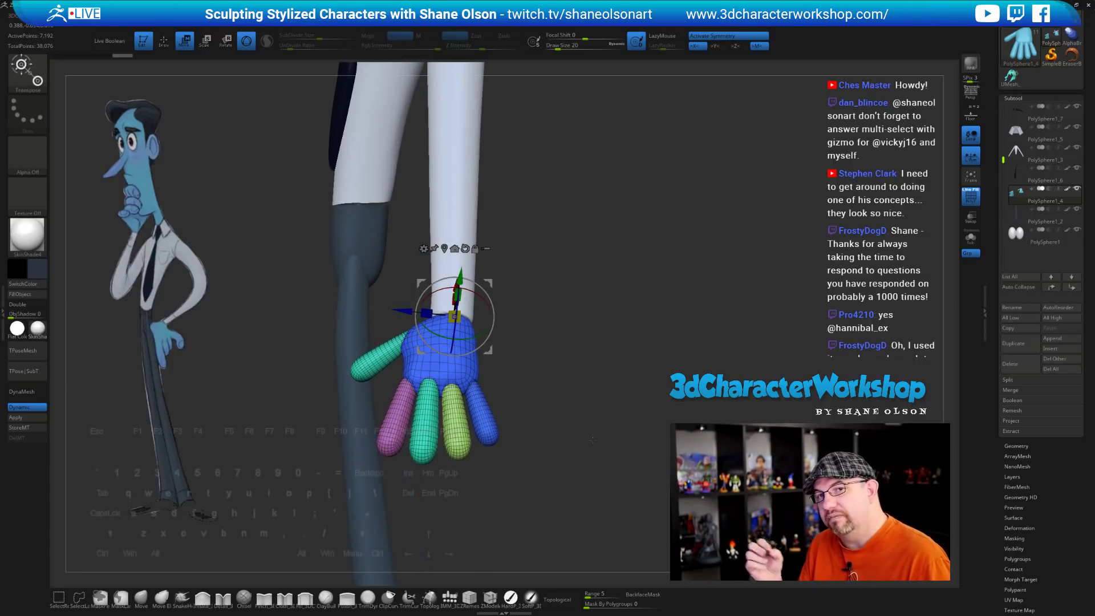
pyautogui.moveTo(564, 419); pyautogui.dragTo(591, 371)
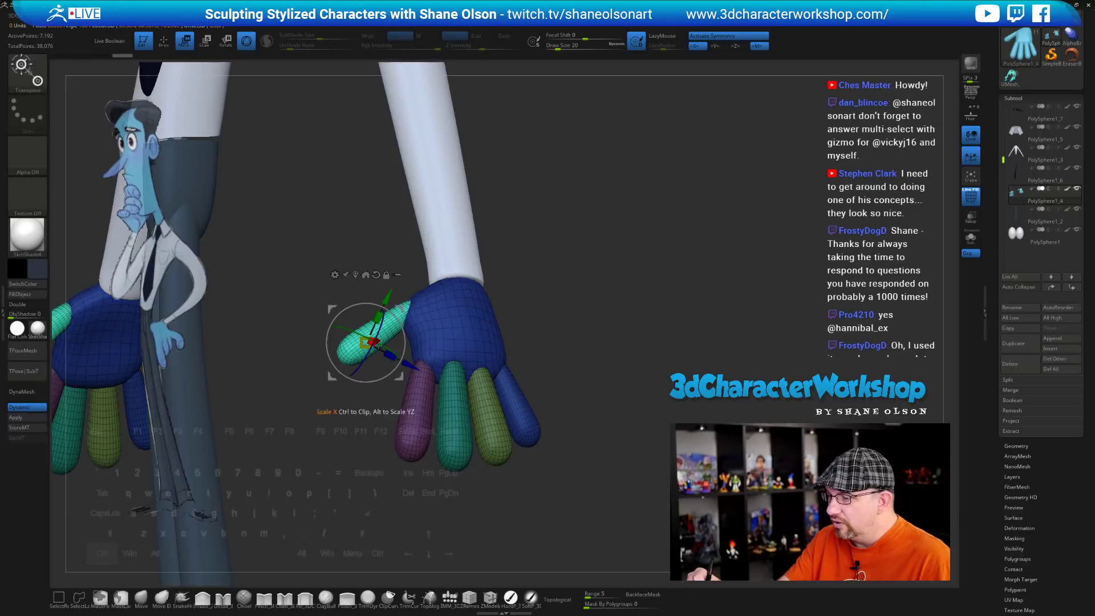
pyautogui.keyDown('alt'); pyautogui.click(360, 339); pyautogui.keyUp('alt')
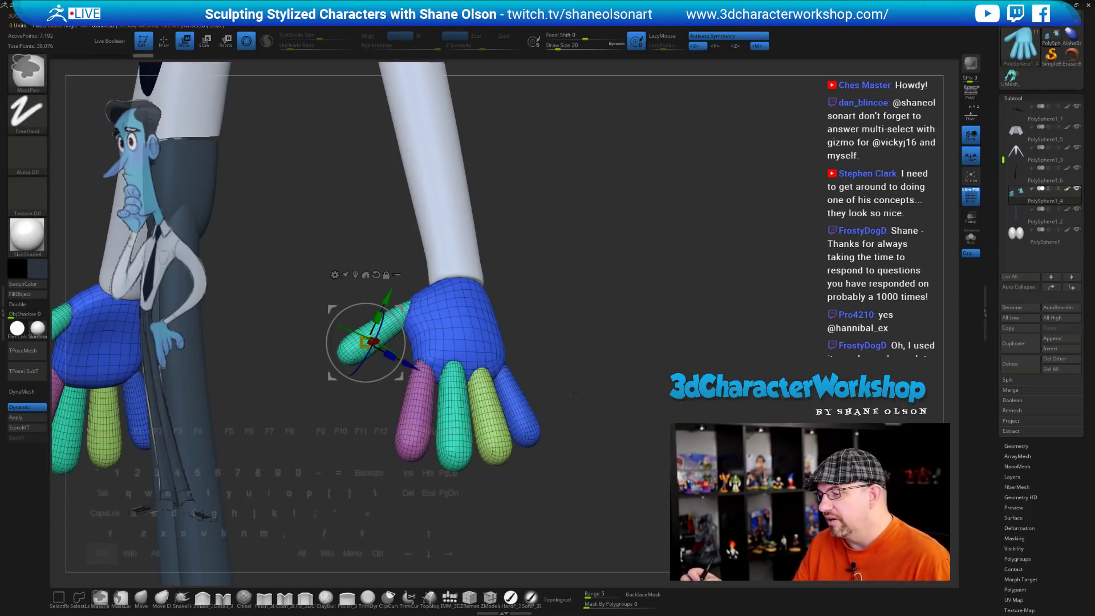
# Mask every part of the hands except the pink index fingers and centre the gizmo there
pyautogui.moveTo(591, 503)
pyautogui.mouseDown()
pyautogui.moveTo(510, 504)
pyautogui.moveTo(578, 505)
pyautogui.mouseUp()
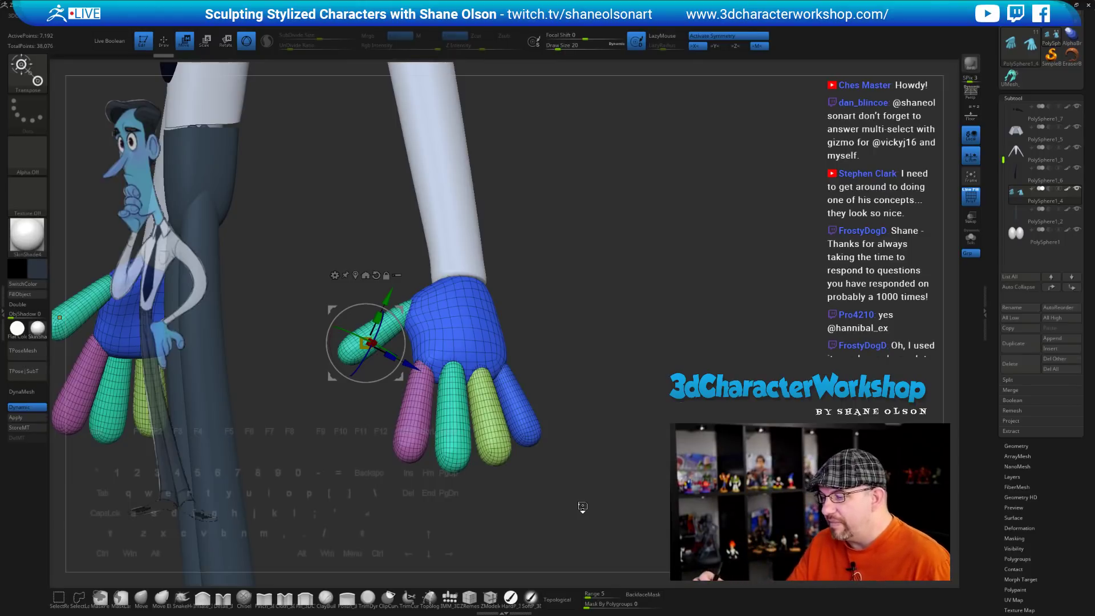
pyautogui.keyDown('ctrl'); pyautogui.click(415, 414); pyautogui.keyUp('ctrl')
pyautogui.moveTo(602, 504); pyautogui.dragTo(541, 534)
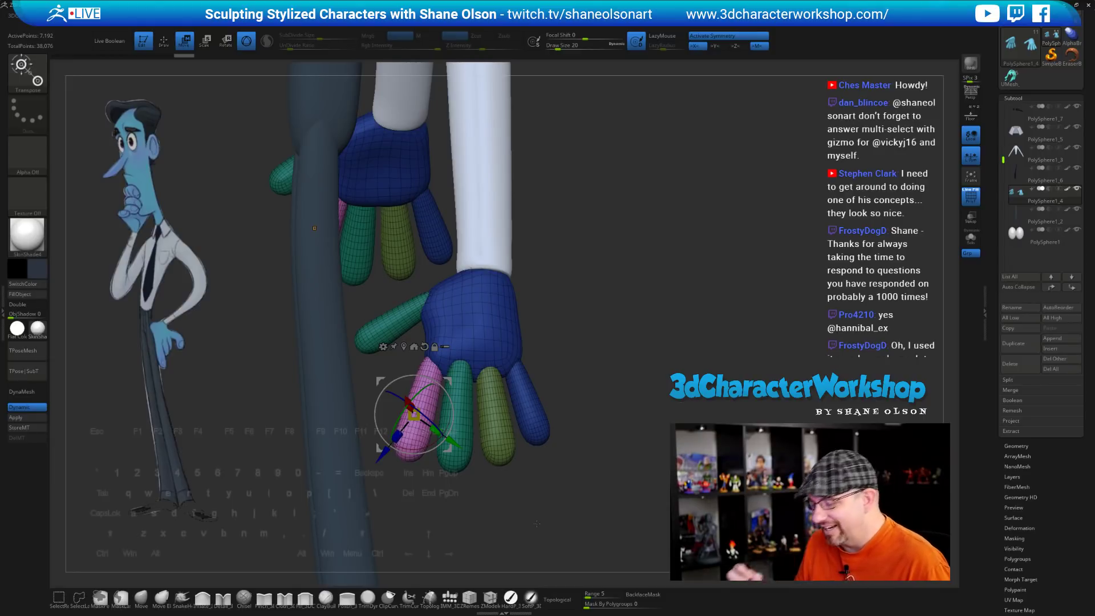
pyautogui.moveTo(537, 523); pyautogui.dragTo(522, 455)
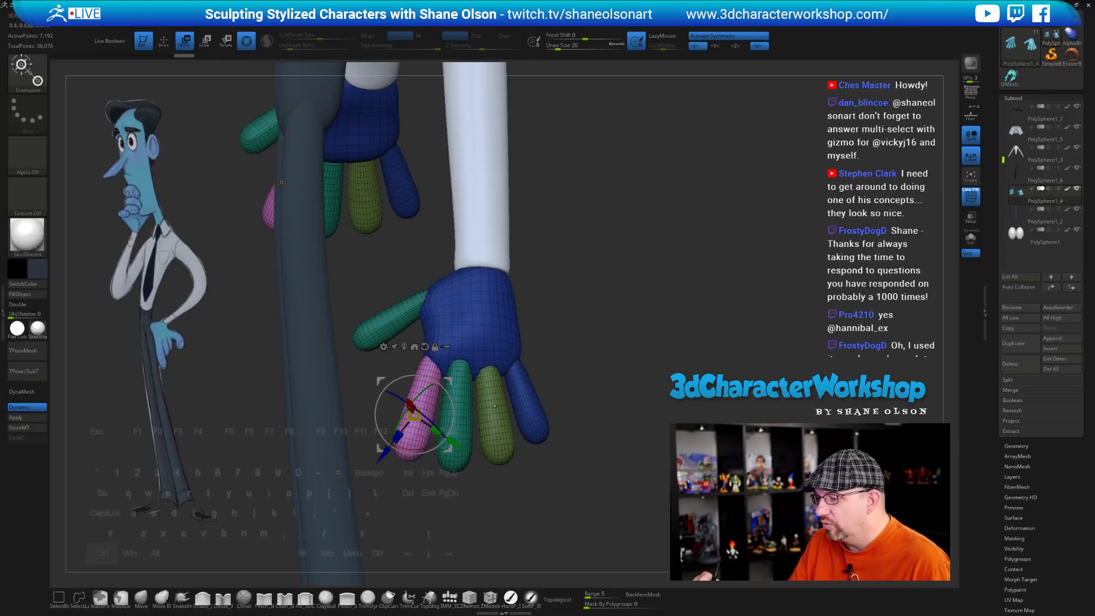
# Isolate the yellow ring fingers with a mask and toggle the index fingers' mask until they are unmasked too
pyautogui.keyDown('alt'); pyautogui.click(494, 399); pyautogui.keyUp('alt')
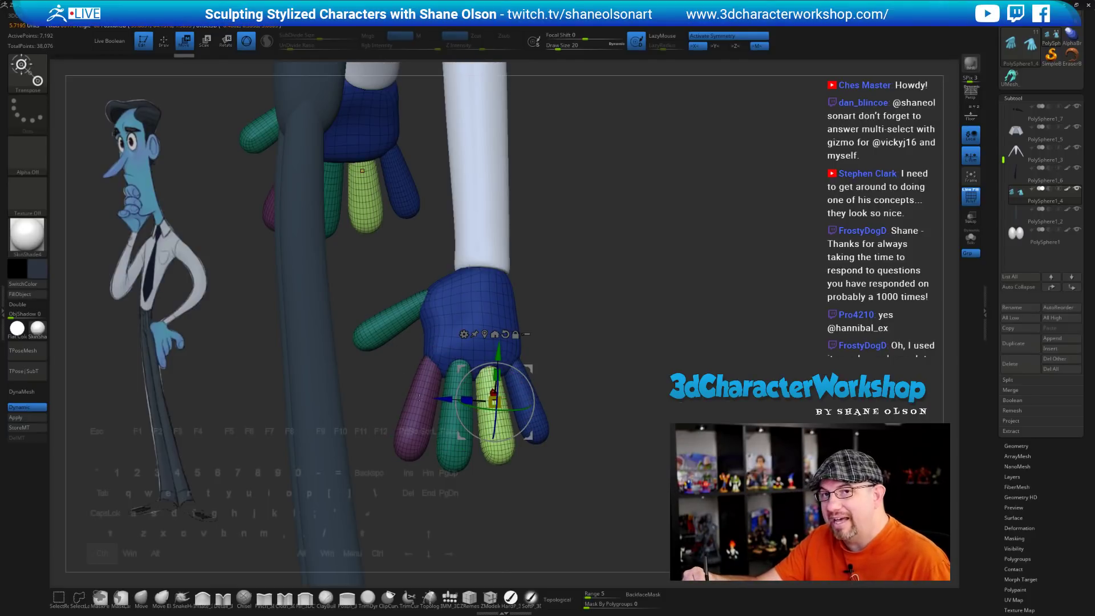
pyautogui.keyDown('shift'); pyautogui.click(419, 397); pyautogui.keyUp('shift')
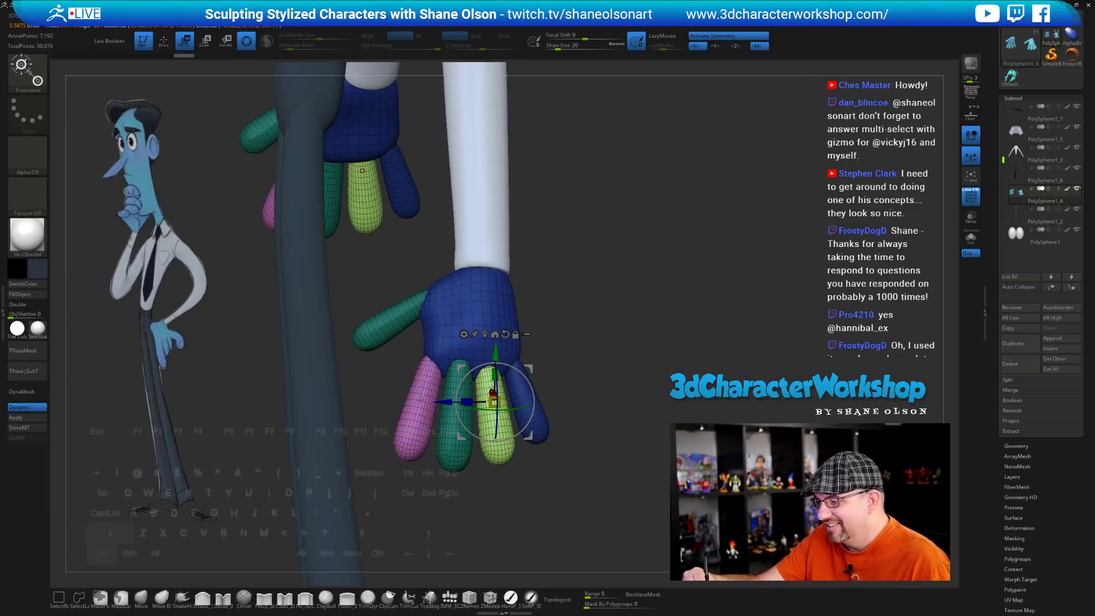
pyautogui.keyDown('ctrl'); pyautogui.keyDown('shift'); pyautogui.click(421, 399); pyautogui.keyUp('shift'); pyautogui.keyUp('ctrl')
pyautogui.keyDown('ctrl'); pyautogui.keyDown('shift'); pyautogui.click(421, 400); pyautogui.keyUp('shift'); pyautogui.keyUp('ctrl')
pyautogui.keyDown('ctrl'); pyautogui.keyDown('shift'); pyautogui.click(421, 399); pyautogui.keyUp('shift'); pyautogui.keyUp('ctrl')
pyautogui.keyDown('ctrl'); pyautogui.keyDown('shift'); pyautogui.click(421, 399); pyautogui.keyUp('shift'); pyautogui.keyUp('ctrl')
pyautogui.keyDown('ctrl'); pyautogui.keyDown('shift'); pyautogui.click(421, 399); pyautogui.keyUp('shift'); pyautogui.keyUp('ctrl')
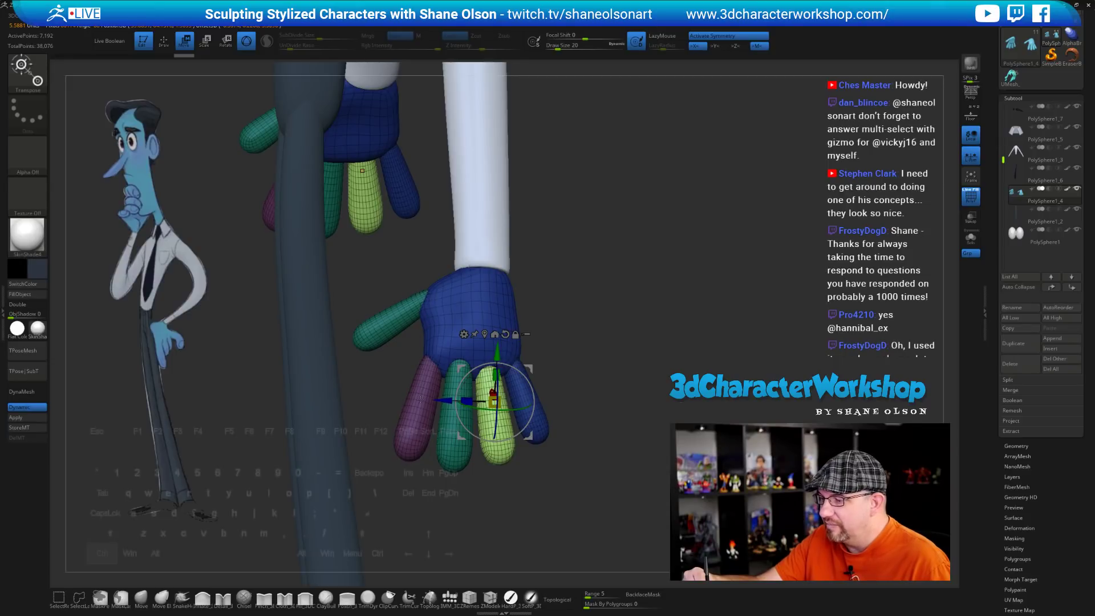
pyautogui.keyDown('ctrl'); pyautogui.keyDown('shift'); pyautogui.click(421, 400); pyautogui.keyUp('shift'); pyautogui.keyUp('ctrl')
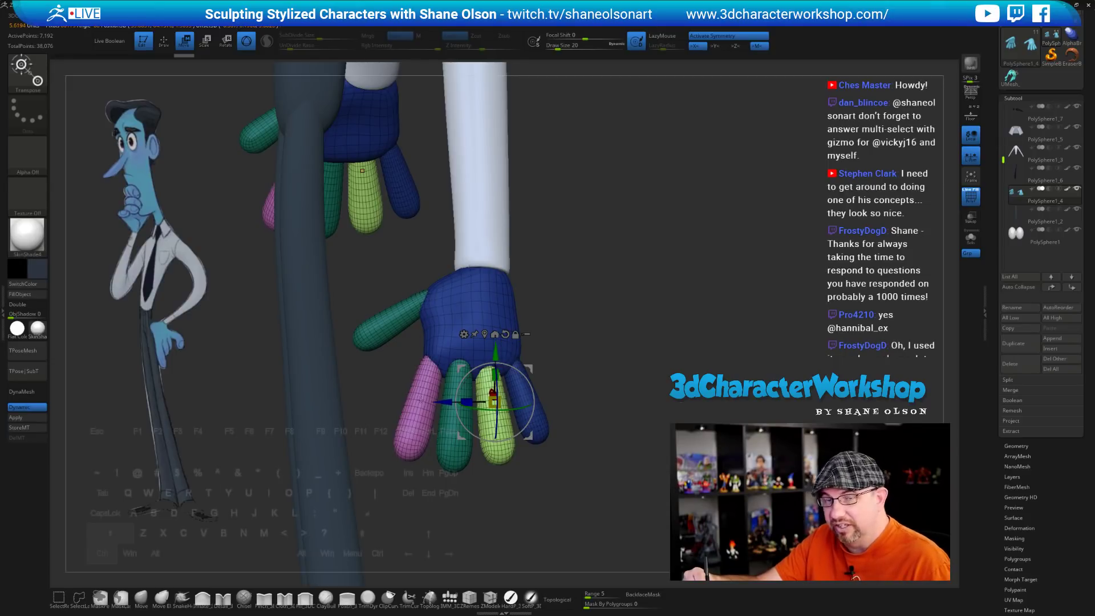
pyautogui.keyDown('ctrl'); pyautogui.keyDown('shift'); pyautogui.click(421, 399); pyautogui.keyUp('shift'); pyautogui.keyUp('ctrl')
pyautogui.keyDown('ctrl'); pyautogui.keyDown('shift'); pyautogui.click(421, 400); pyautogui.keyUp('shift'); pyautogui.keyUp('ctrl')
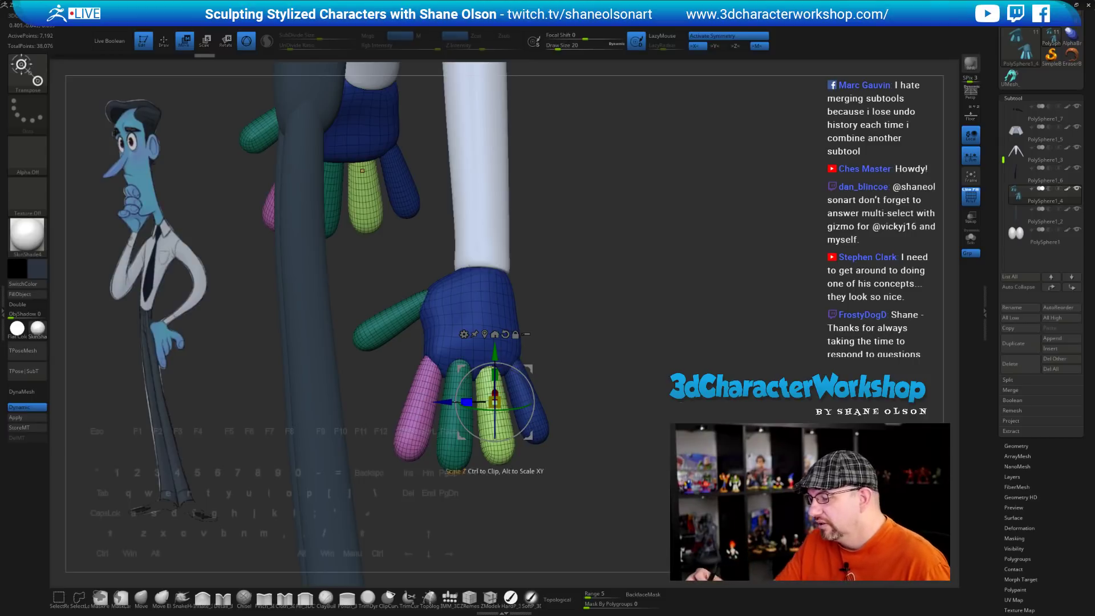
# Clear the mask on the hands and mask every part except the little fingers
pyautogui.keyDown('ctrl'); pyautogui.moveTo(639, 300); pyautogui.dragTo(659, 318); pyautogui.keyUp('ctrl')
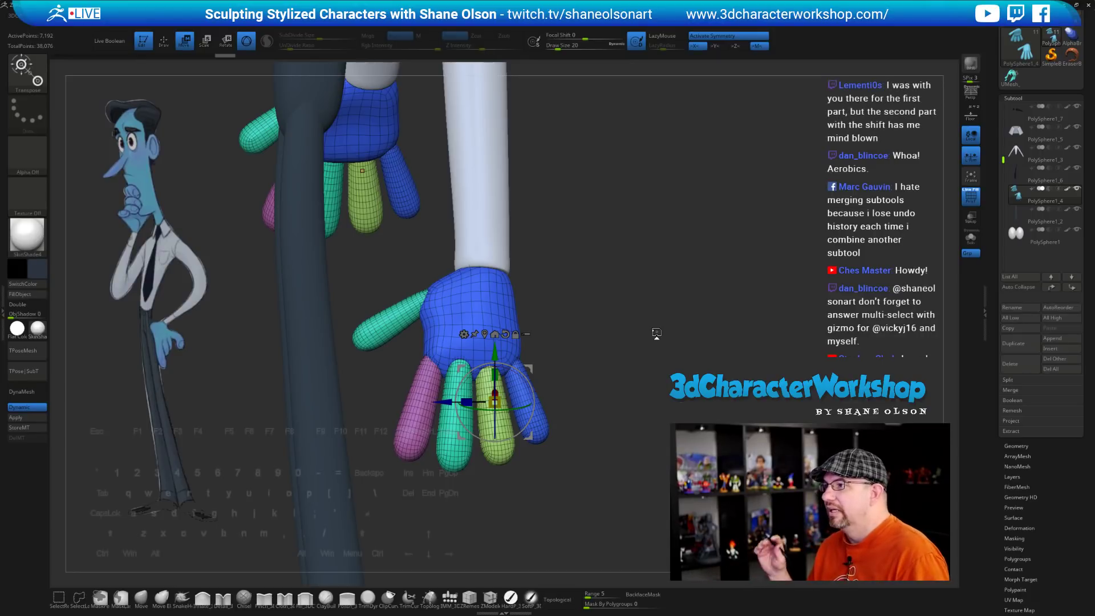
pyautogui.moveTo(653, 330); pyautogui.dragTo(616, 296)
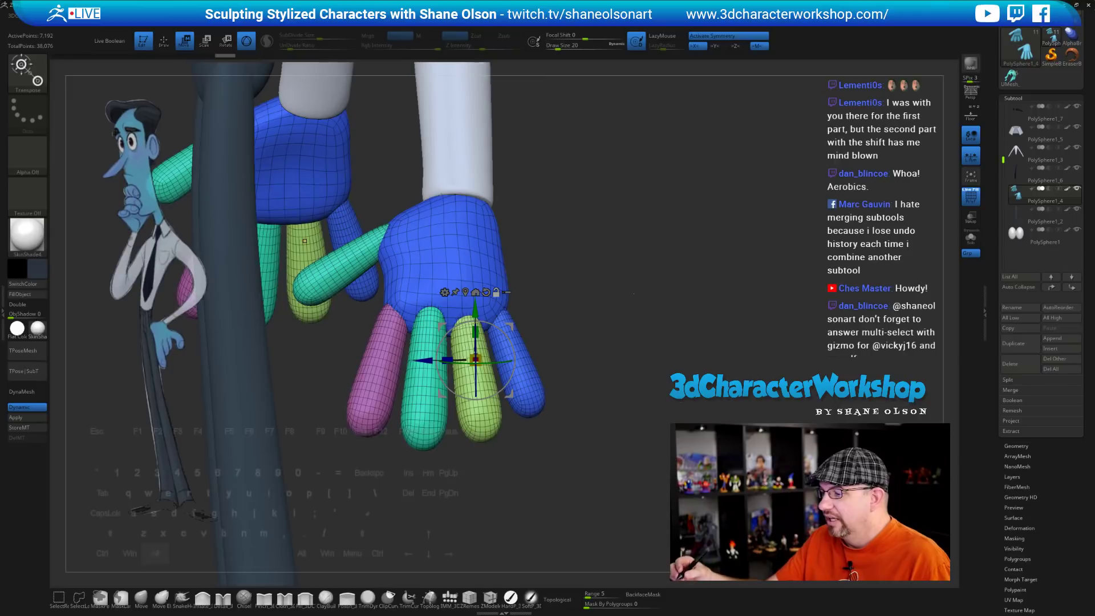
pyautogui.moveTo(634, 294); pyautogui.dragTo(529, 421)
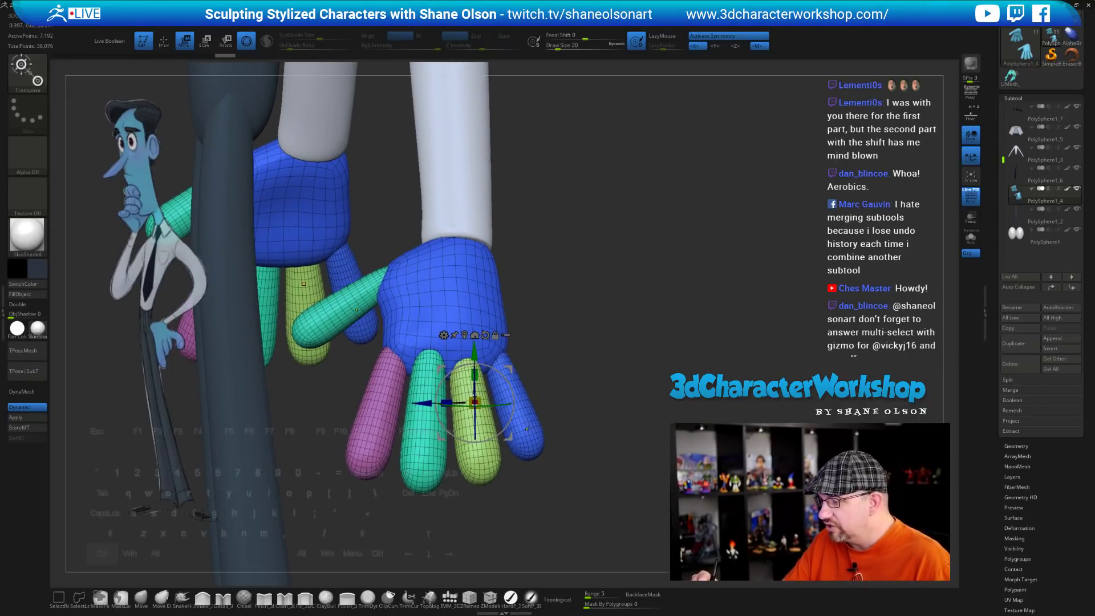
pyautogui.keyDown('ctrl'); pyautogui.click(528, 428); pyautogui.keyUp('ctrl')
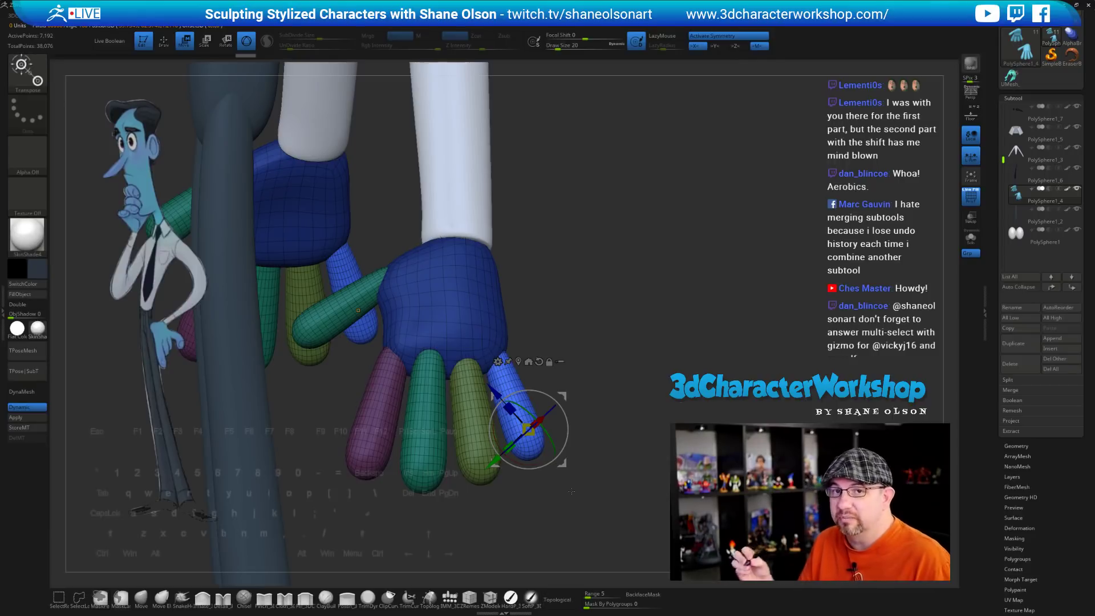
pyautogui.keyDown('alt'); pyautogui.moveTo(640, 384); pyautogui.dragTo(643, 403); pyautogui.keyUp('alt')
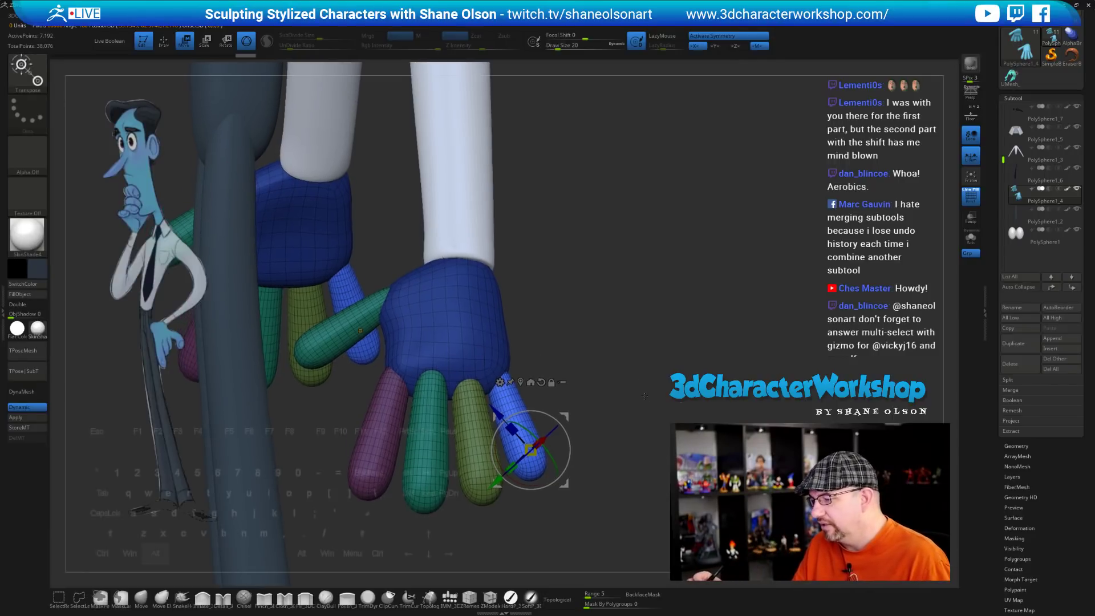
pyautogui.keyDown('alt'); pyautogui.moveTo(641, 344); pyautogui.dragTo(643, 310); pyautogui.keyUp('alt')
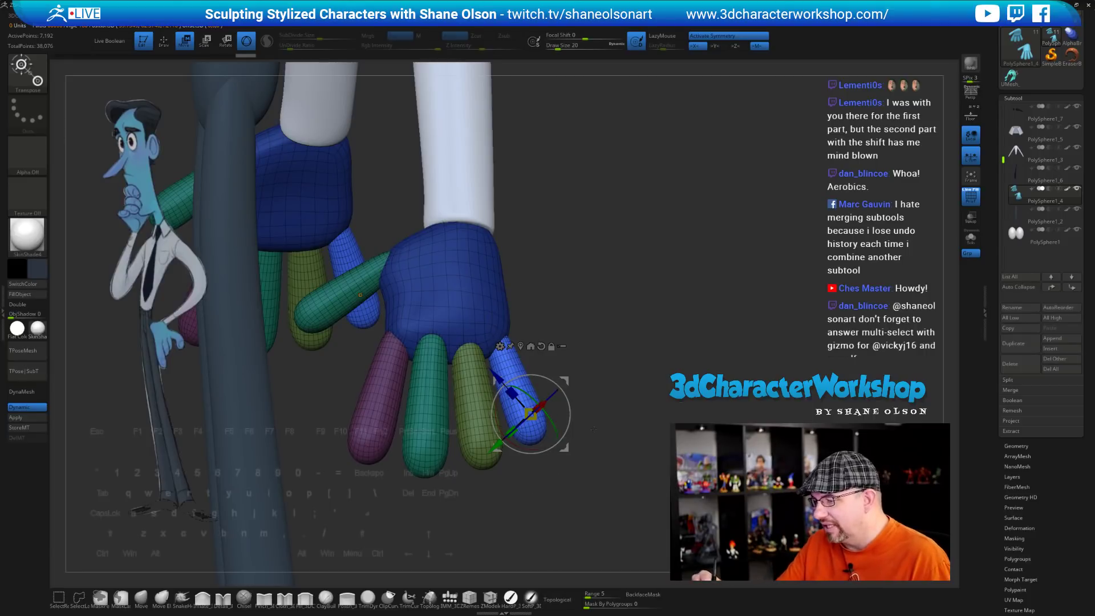
pyautogui.moveTo(605, 319); pyautogui.dragTo(643, 323)
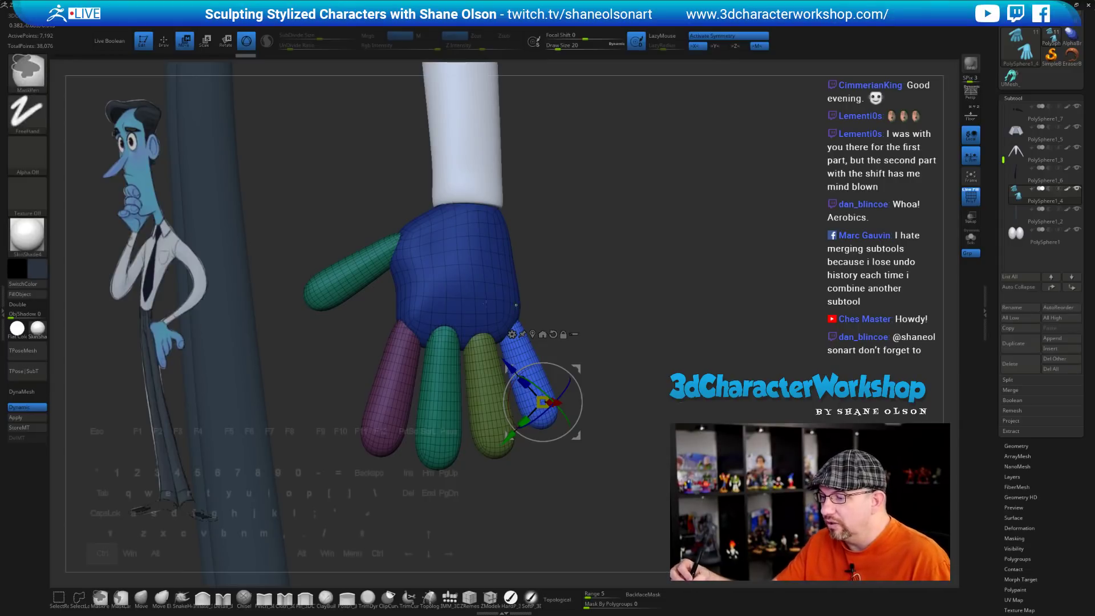
# Mask the hands except for the thumbs, and add the little fingers and index fingers to the unmasked parts
pyautogui.click(351, 268)
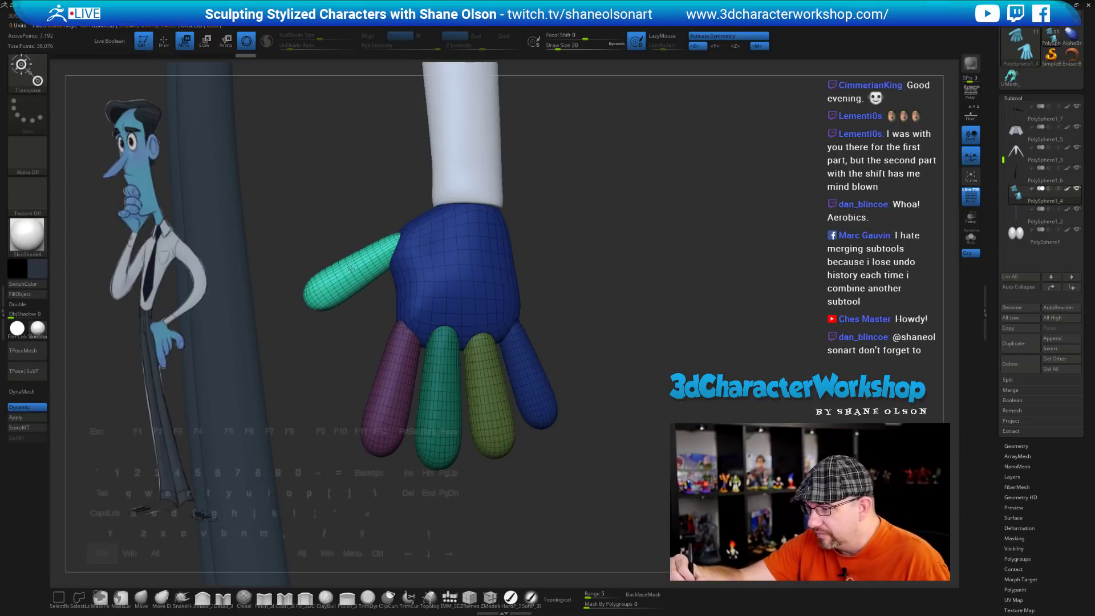
pyautogui.click(350, 268)
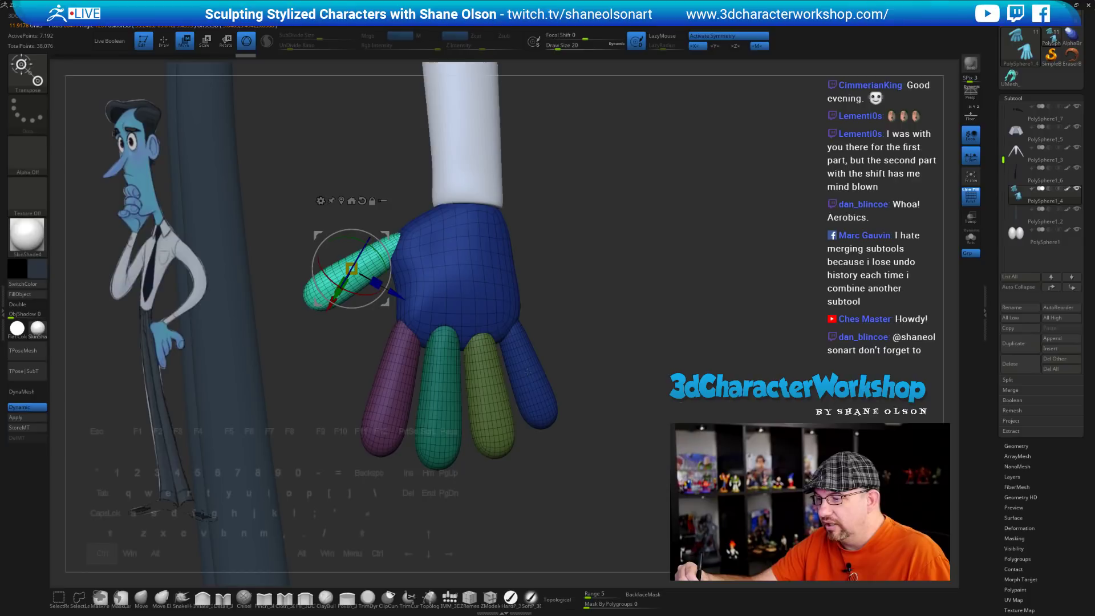
pyautogui.keyDown('ctrl'); pyautogui.keyDown('shift'); pyautogui.click(527, 372); pyautogui.keyUp('shift'); pyautogui.keyUp('ctrl')
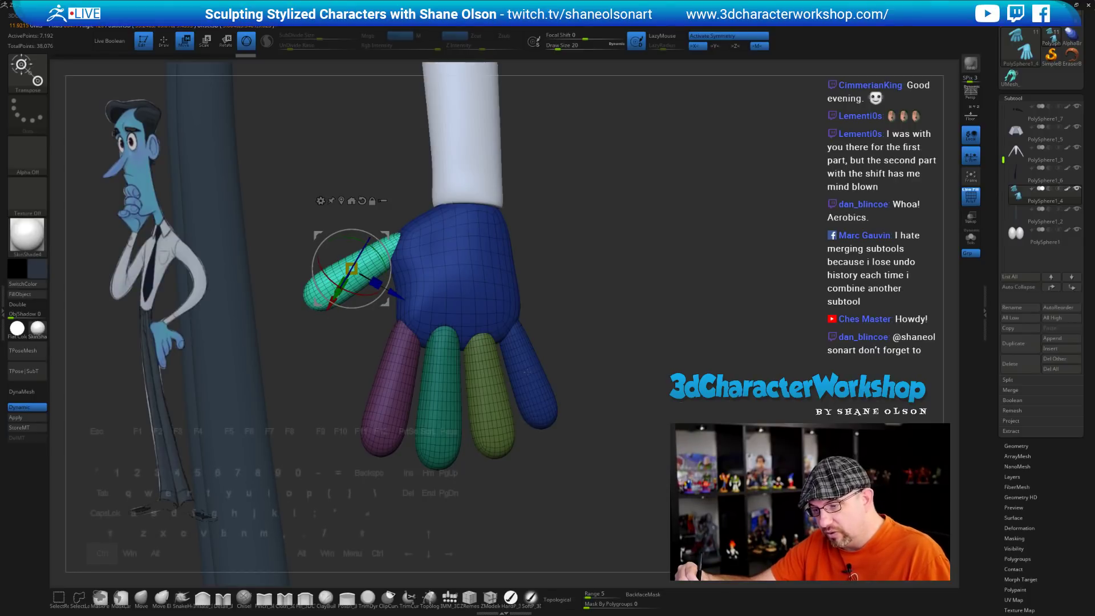
pyautogui.keyDown('ctrl'); pyautogui.keyDown('shift'); pyautogui.click(528, 373); pyautogui.keyUp('shift'); pyautogui.keyUp('ctrl')
pyautogui.keyDown('ctrl'); pyautogui.keyDown('shift'); pyautogui.click(528, 372); pyautogui.keyUp('shift'); pyautogui.keyUp('ctrl')
pyautogui.keyDown('ctrl'); pyautogui.keyDown('shift'); pyautogui.click(528, 373); pyautogui.keyUp('shift'); pyautogui.keyUp('ctrl')
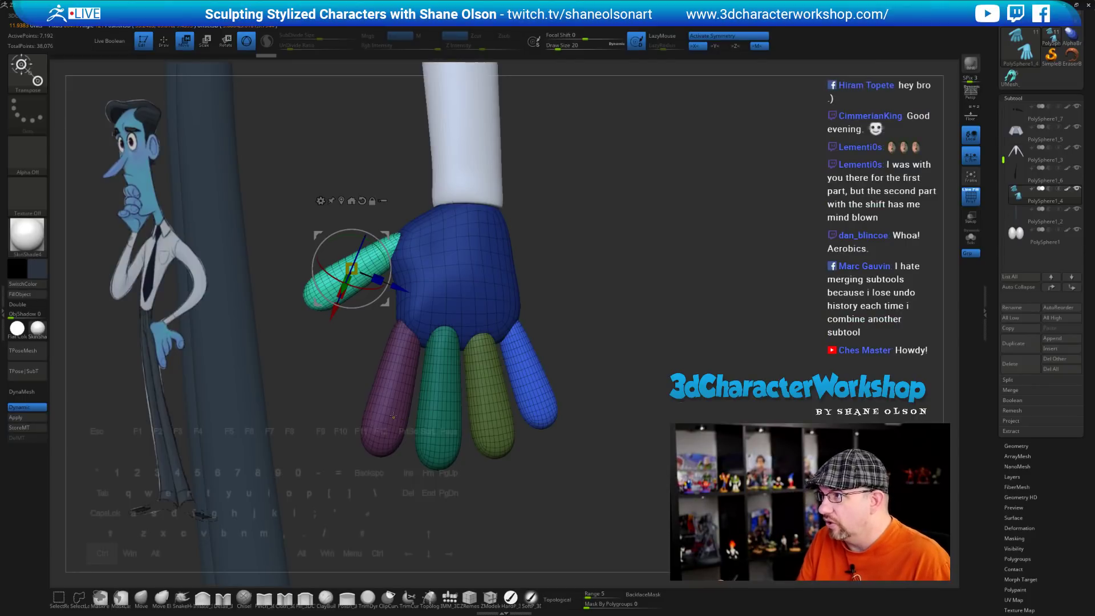
pyautogui.keyDown('alt'); pyautogui.click(389, 417); pyautogui.keyUp('alt')
pyautogui.keyDown('ctrl'); pyautogui.moveTo(389, 417); pyautogui.dragTo(531, 374); pyautogui.keyUp('ctrl')
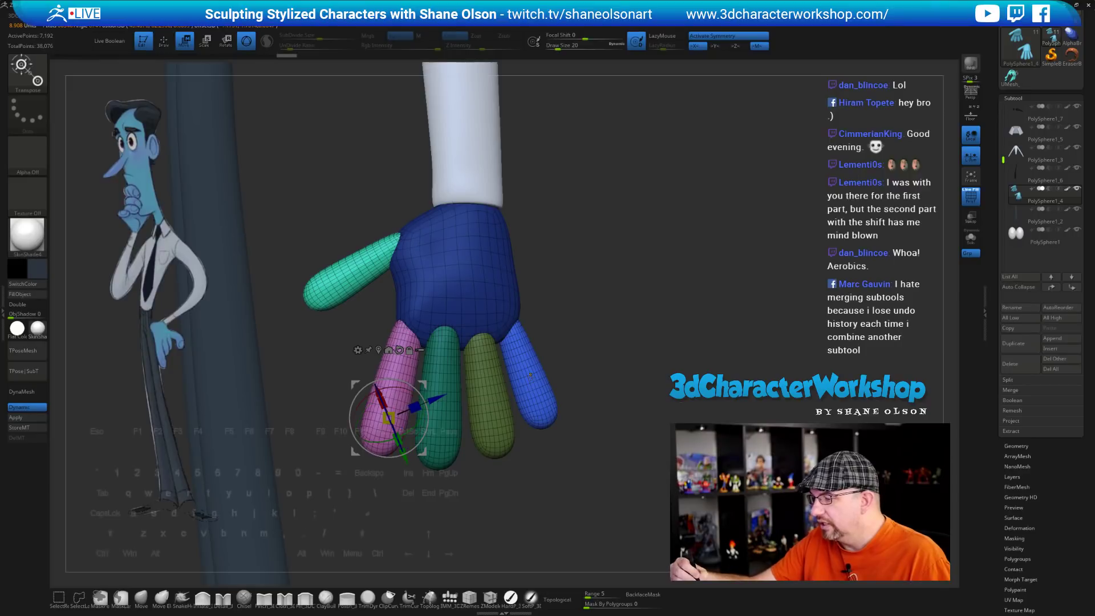
pyautogui.moveTo(578, 485); pyautogui.dragTo(584, 481, button='right')
pyautogui.rightClick(582, 469)
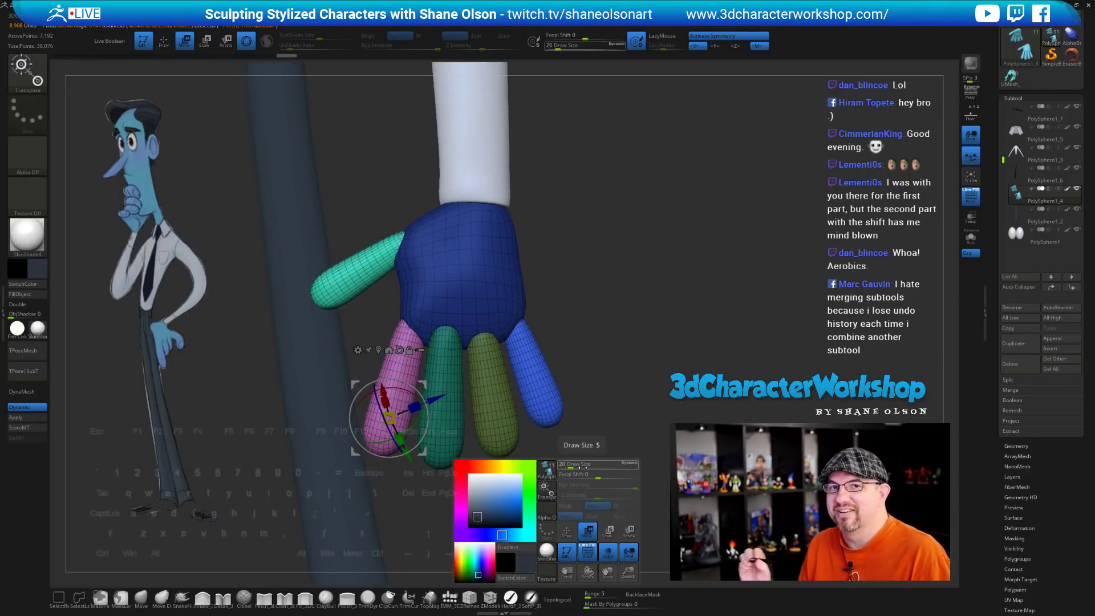
pyautogui.moveTo(693, 343); pyautogui.dragTo(674, 342, button='right')
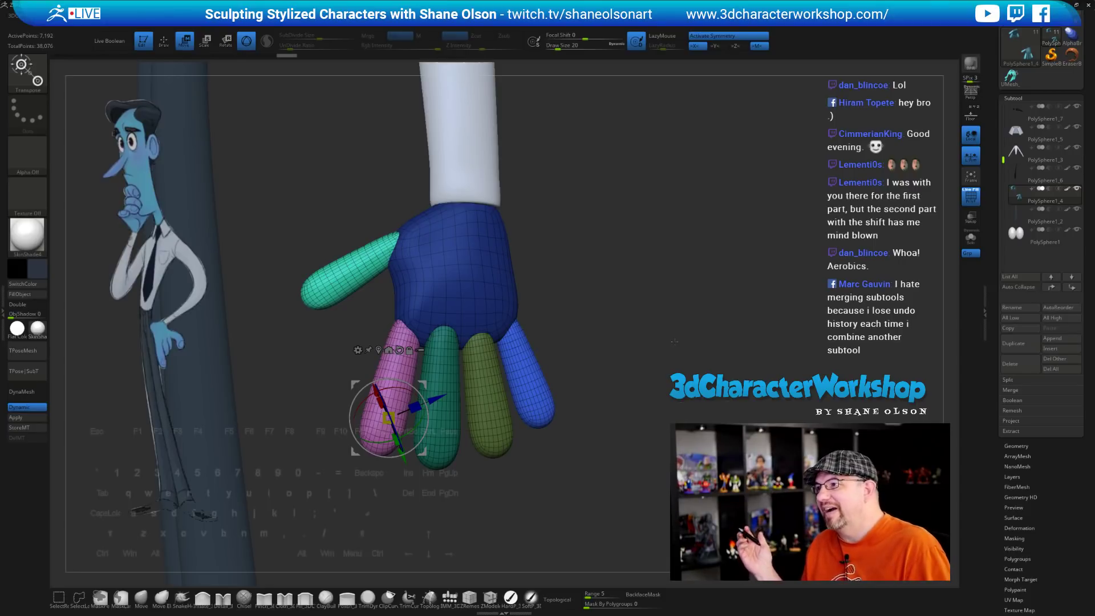
pyautogui.press('ctrl')
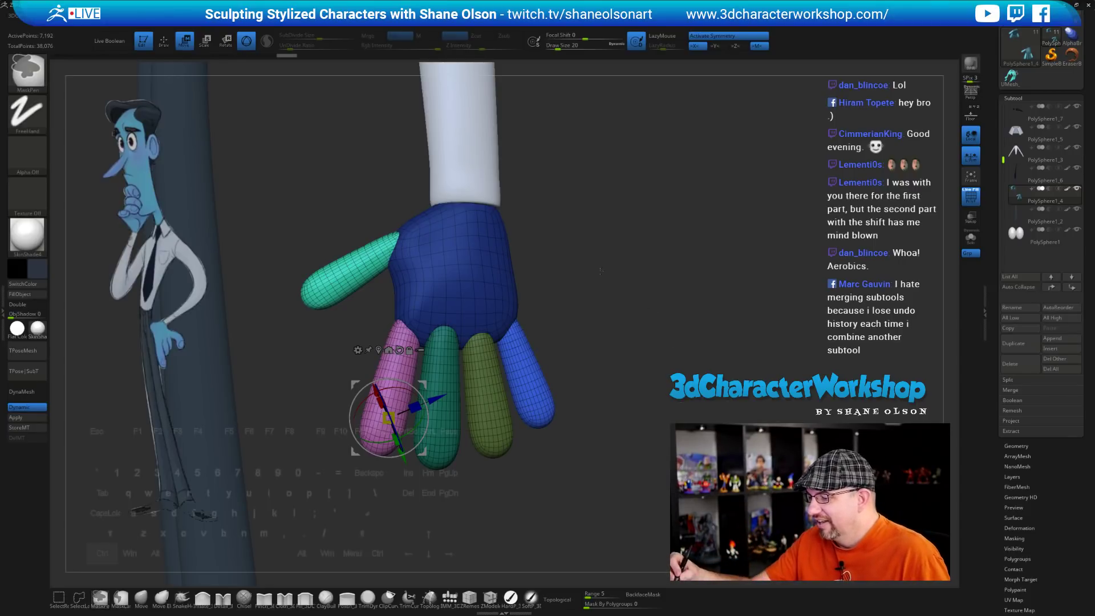
pyautogui.moveTo(601, 271); pyautogui.dragTo(625, 283)
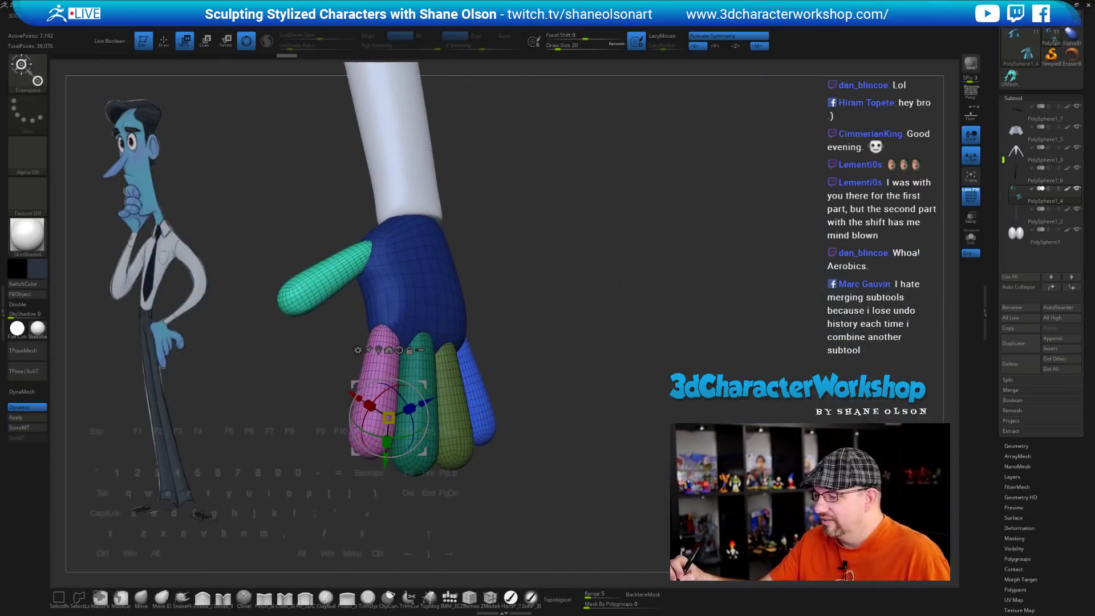
# Clear the mask on the hands and return to the Move brush with a draw size of 13
pyautogui.keyDown('ctrl'); pyautogui.click(593, 451); pyautogui.keyUp('ctrl')
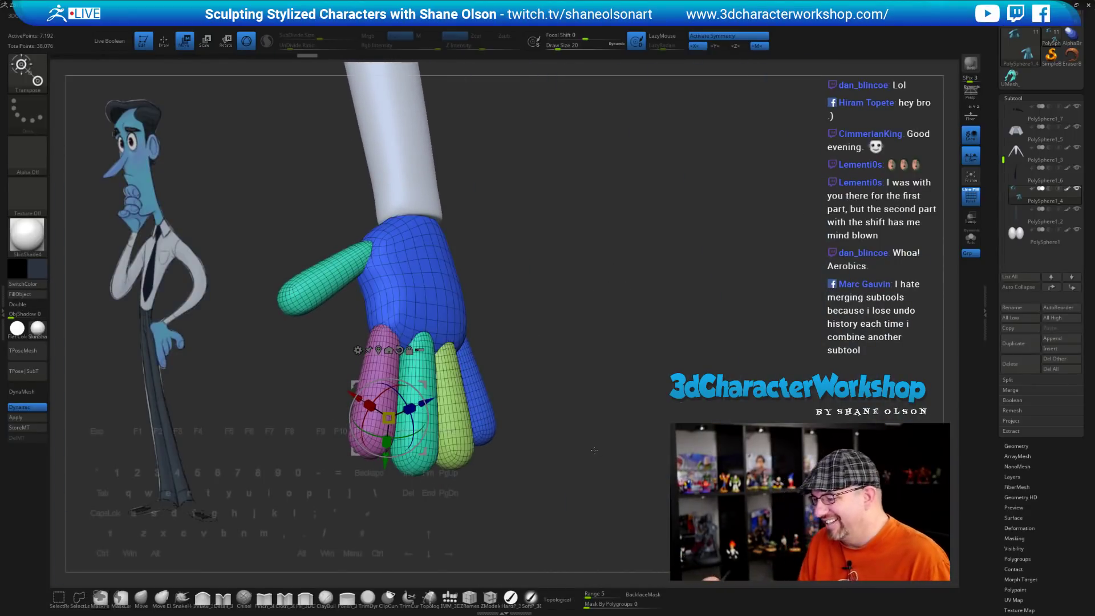
pyautogui.moveTo(594, 451)
pyautogui.mouseDown()
pyautogui.moveTo(582, 452)
pyautogui.moveTo(590, 445)
pyautogui.mouseUp()
pyautogui.press('q')
pyautogui.press('2')
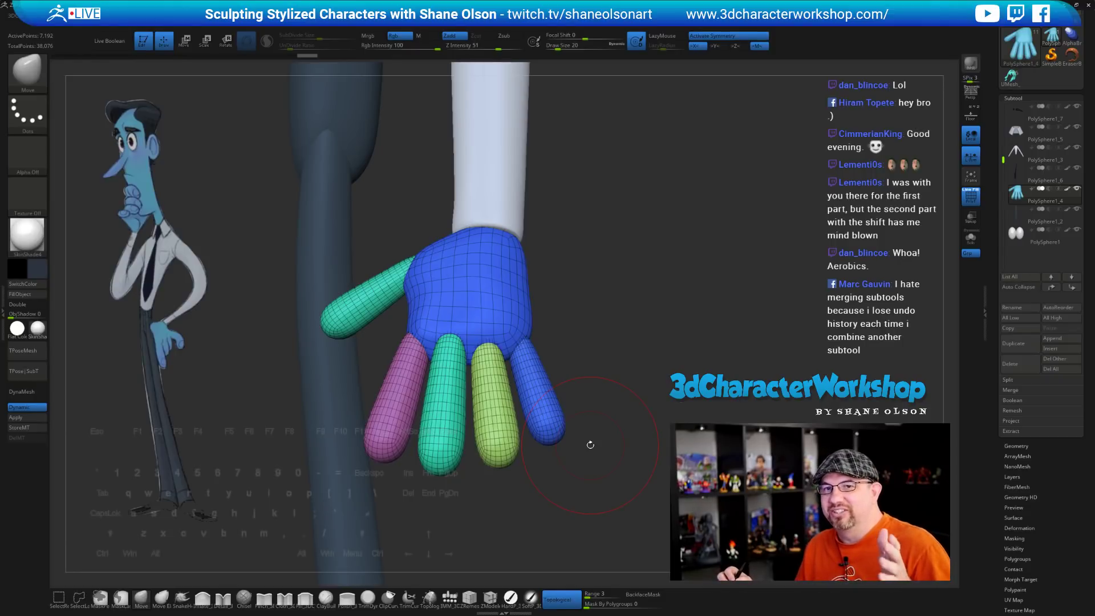
pyautogui.moveTo(590, 445)
pyautogui.mouseDown()
pyautogui.moveTo(619, 440)
pyautogui.moveTo(606, 437)
pyautogui.moveTo(616, 322)
pyautogui.mouseUp()
pyautogui.press('s')
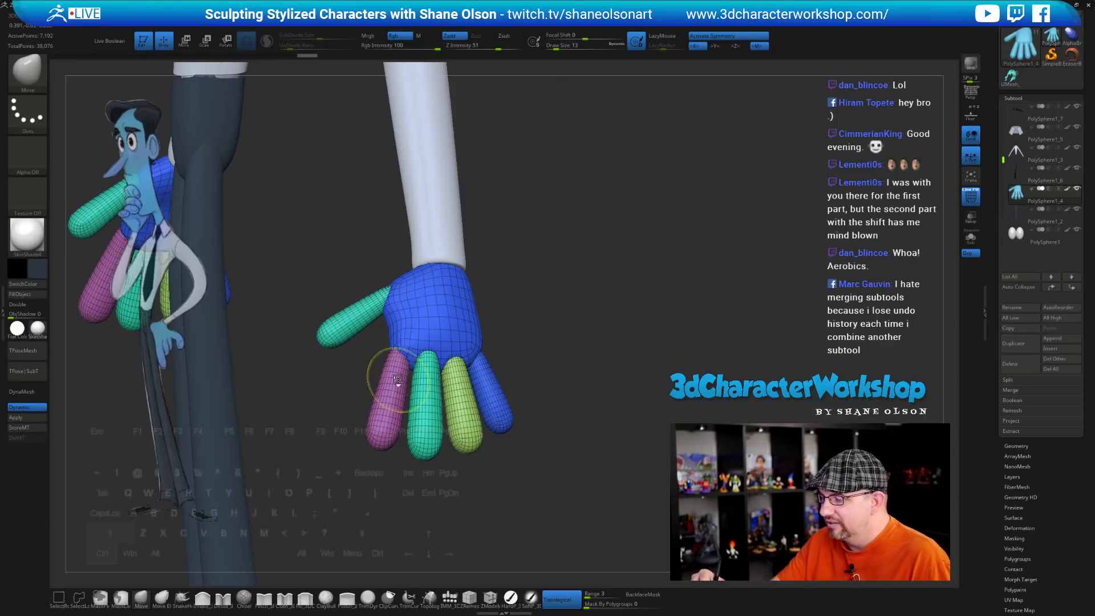
# Hide the thumbs, index fingers and little fingers, mask the remaining parts of the hands and unhide everything
pyautogui.keyDown('ctrl'); pyautogui.keyDown('shift'); pyautogui.click(362, 318); pyautogui.keyUp('shift'); pyautogui.keyUp('ctrl')
pyautogui.keyDown('ctrl'); pyautogui.keyDown('shift'); pyautogui.click(368, 331); pyautogui.keyUp('shift'); pyautogui.keyUp('ctrl')
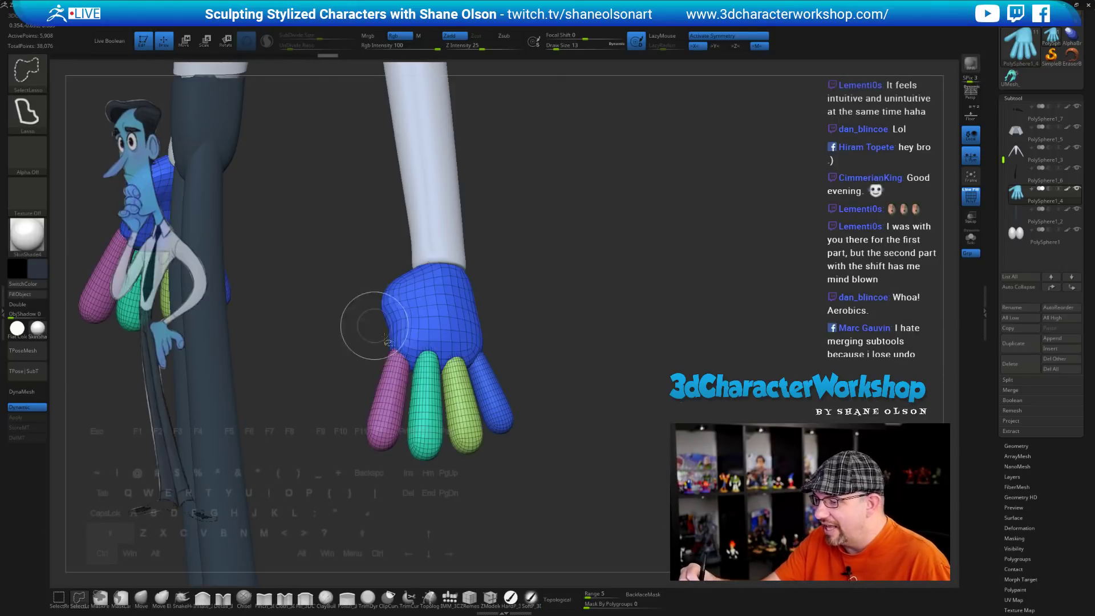
pyautogui.keyDown('ctrl'); pyautogui.keyDown('alt'); pyautogui.keyDown('shift'); pyautogui.click(392, 393); pyautogui.keyUp('shift'); pyautogui.keyUp('alt'); pyautogui.keyUp('ctrl')
pyautogui.keyDown('ctrl'); pyautogui.keyDown('alt'); pyautogui.keyDown('shift'); pyautogui.click(493, 390); pyautogui.keyUp('shift'); pyautogui.keyUp('alt'); pyautogui.keyUp('ctrl')
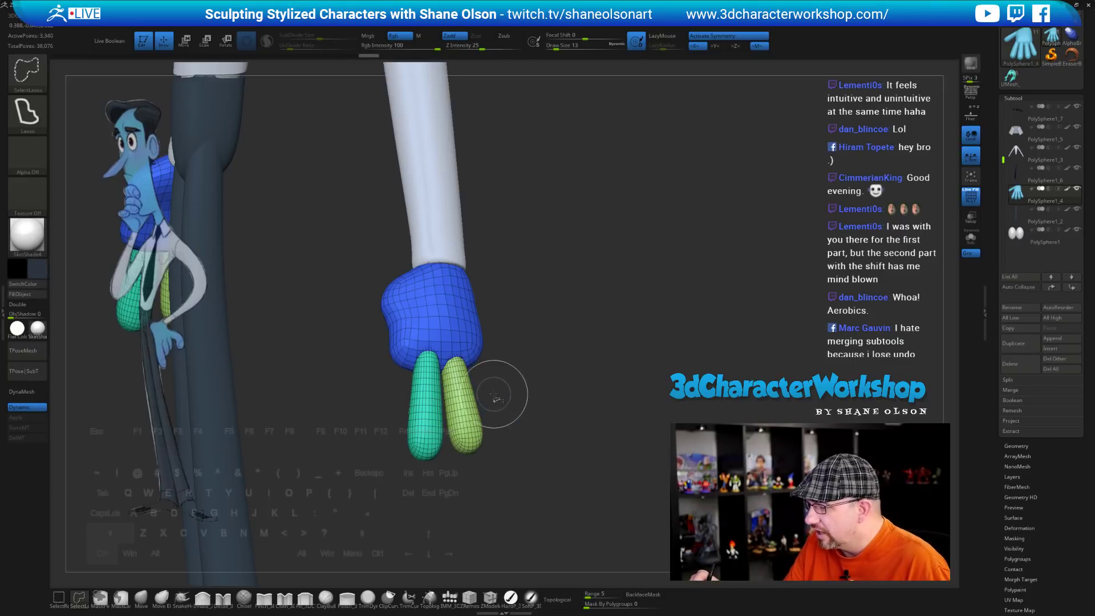
pyautogui.keyDown('ctrl'); pyautogui.keyDown('shift'); pyautogui.moveTo(619, 251); pyautogui.dragTo(636, 382); pyautogui.keyUp('shift'); pyautogui.keyUp('ctrl')
pyautogui.keyDown('ctrl'); pyautogui.moveTo(602, 341); pyautogui.dragTo(288, 457); pyautogui.keyUp('ctrl')
pyautogui.keyDown('ctrl'); pyautogui.keyDown('shift'); pyautogui.click(663, 386); pyautogui.keyUp('shift'); pyautogui.keyUp('ctrl')
# Preview the model with the Flat Color material and switch back to the SkinShade4 material
pyautogui.moveTo(682, 330); pyautogui.dragTo(702, 354)
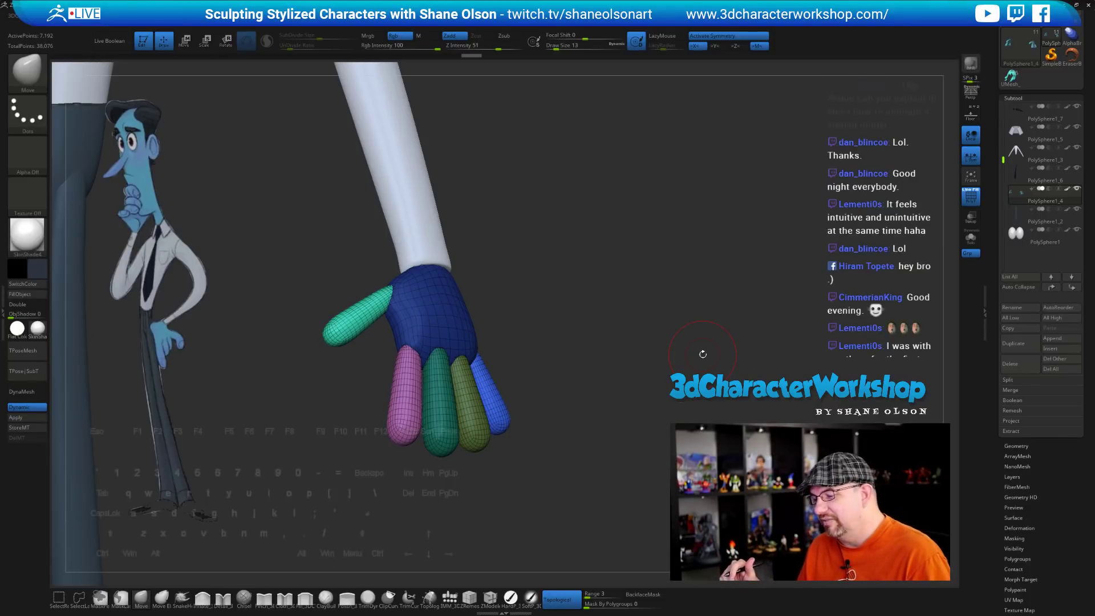
pyautogui.press('F1')
pyautogui.moveTo(636, 340)
pyautogui.mouseDown()
pyautogui.moveTo(645, 359)
pyautogui.moveTo(618, 339)
pyautogui.moveTo(618, 349)
pyautogui.mouseUp()
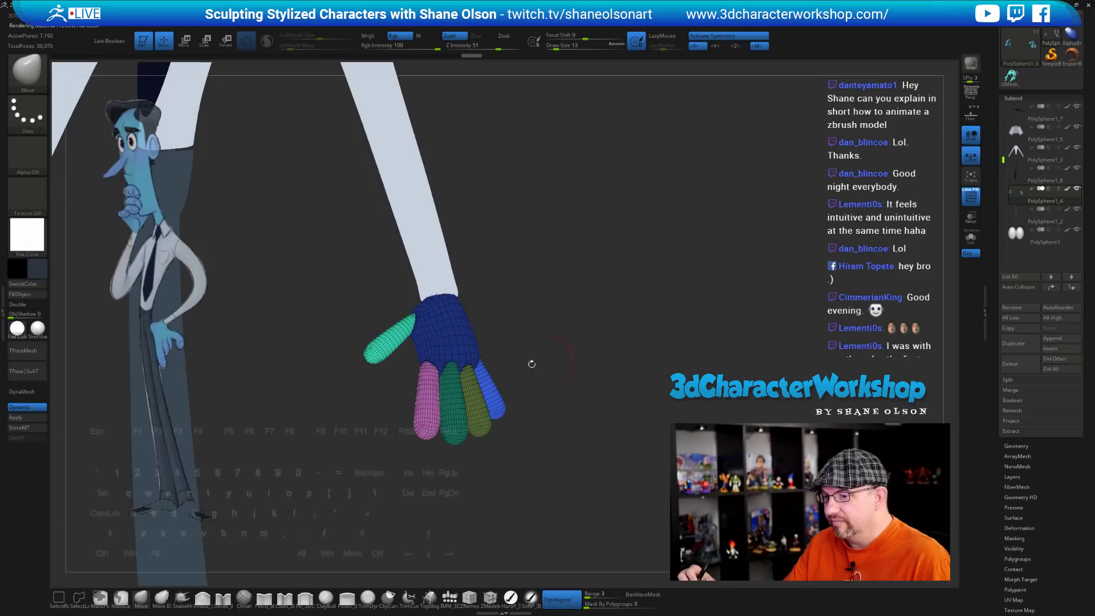
pyautogui.click(38, 328)
# Clear the mask on the hands and turn off the PolyFrame display for the whole figure
pyautogui.moveTo(543, 416); pyautogui.dragTo(630, 352)
pyautogui.keyDown('ctrl'); pyautogui.click(602, 380); pyautogui.keyUp('ctrl')
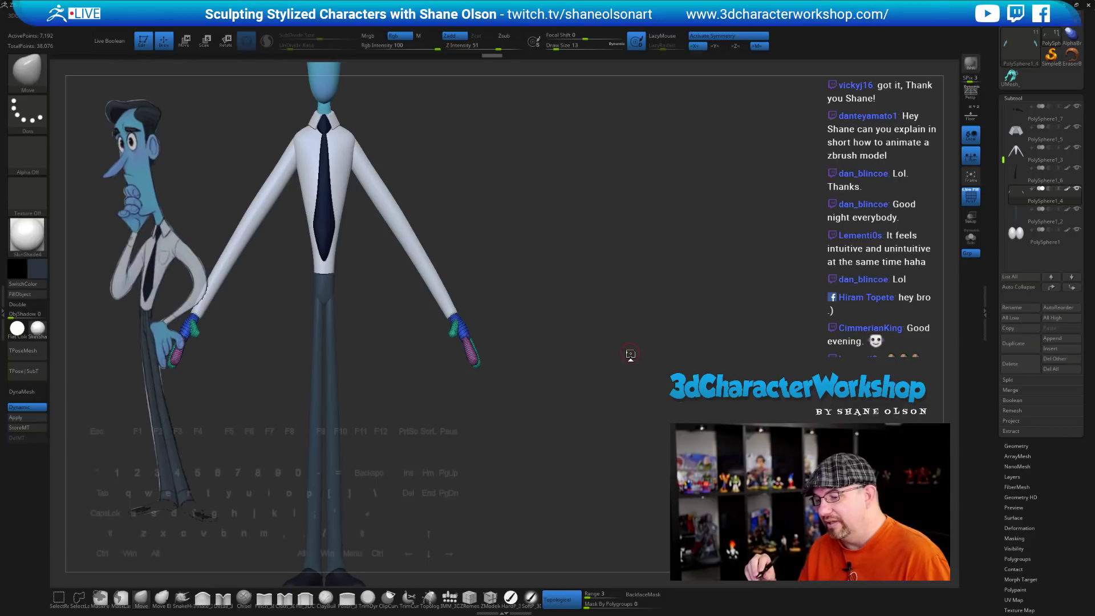
pyautogui.hotkey('shift', 'f')
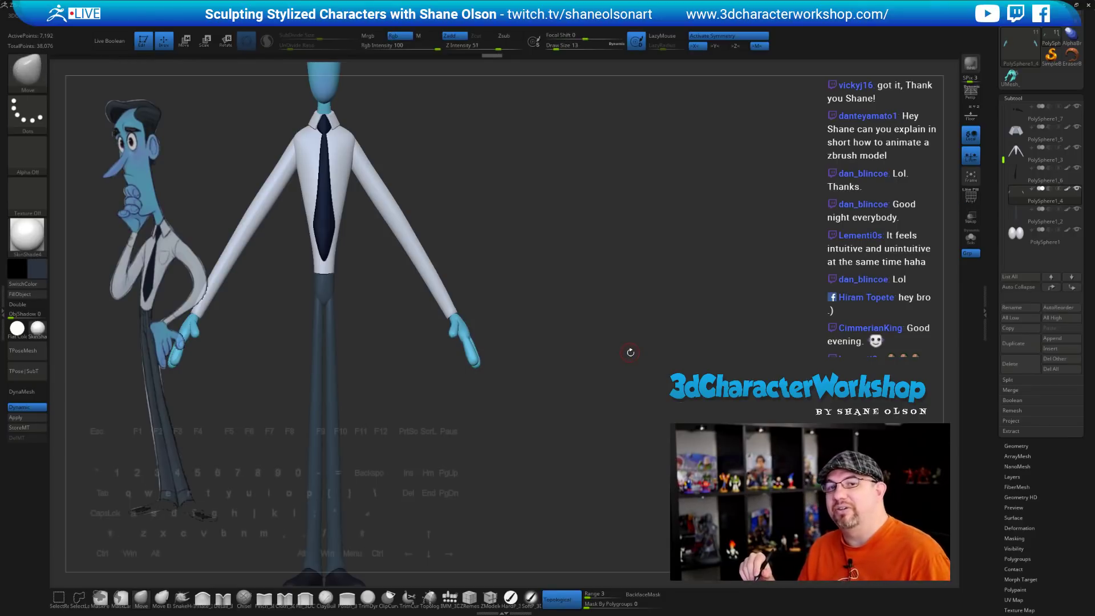
pyautogui.keyDown('alt'); pyautogui.moveTo(583, 349); pyautogui.dragTo(570, 328); pyautogui.keyUp('alt')
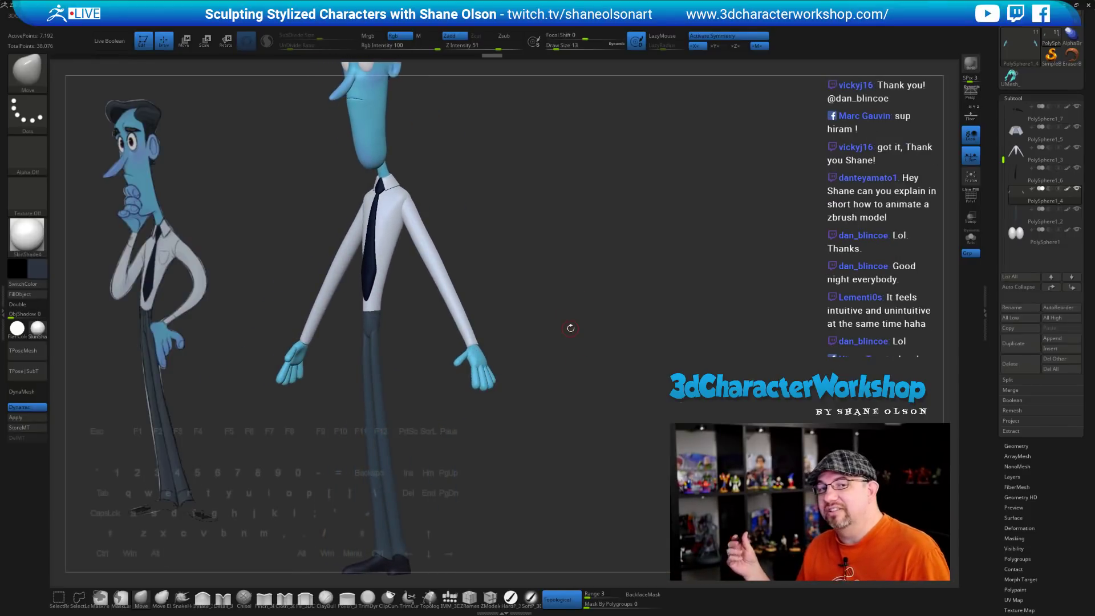
pyautogui.keyDown('alt'); pyautogui.moveTo(572, 277); pyautogui.dragTo(566, 440); pyautogui.keyUp('alt')
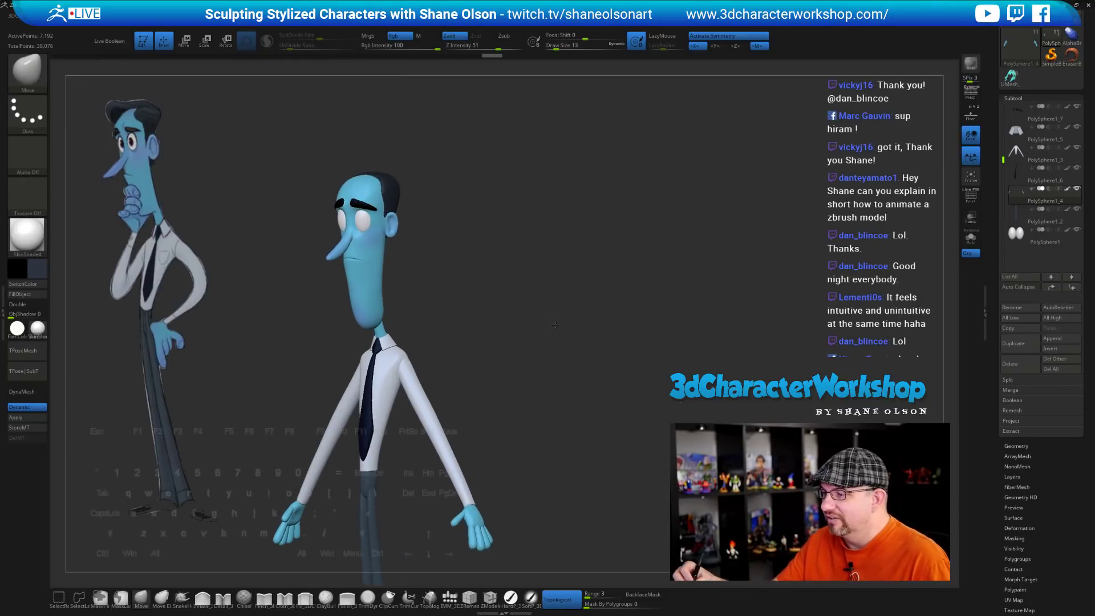
# Make the head the active subtool and insert a QuadSphere on top of it with symmetry turned off
pyautogui.moveTo(564, 335); pyautogui.dragTo(504, 358)
pyautogui.keyDown('alt'); pyautogui.click(410, 189); pyautogui.keyUp('alt')
pyautogui.keyDown('alt'); pyautogui.moveTo(488, 200); pyautogui.dragTo(514, 473); pyautogui.keyUp('alt')
pyautogui.moveTo(459, 304); pyautogui.dragTo(538, 370)
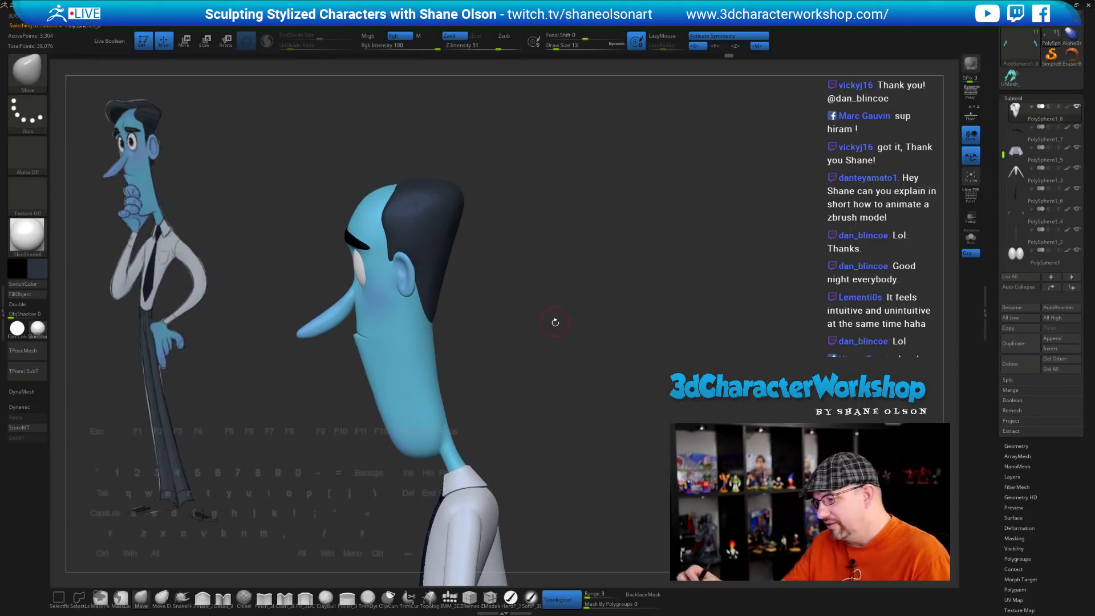
pyautogui.moveTo(555, 320); pyautogui.dragTo(555, 316)
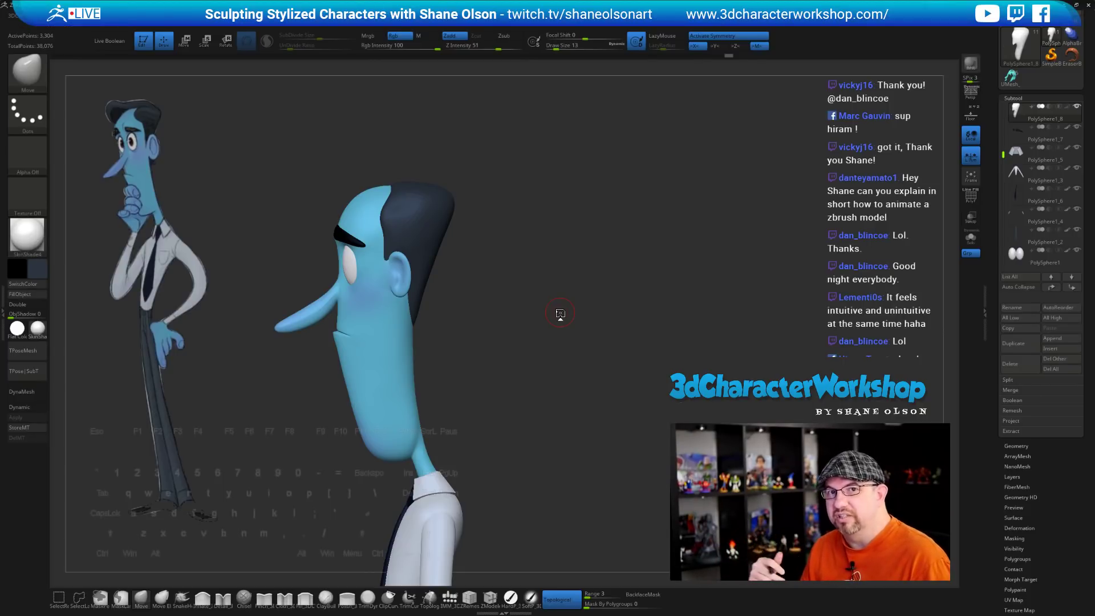
pyautogui.moveTo(560, 313)
pyautogui.mouseDown()
pyautogui.moveTo(533, 262)
pyautogui.moveTo(564, 344)
pyautogui.moveTo(586, 311)
pyautogui.moveTo(586, 338)
pyautogui.moveTo(609, 310)
pyautogui.moveTo(608, 331)
pyautogui.moveTo(606, 293)
pyautogui.moveTo(592, 268)
pyautogui.moveTo(570, 330)
pyautogui.moveTo(572, 361)
pyautogui.mouseUp()
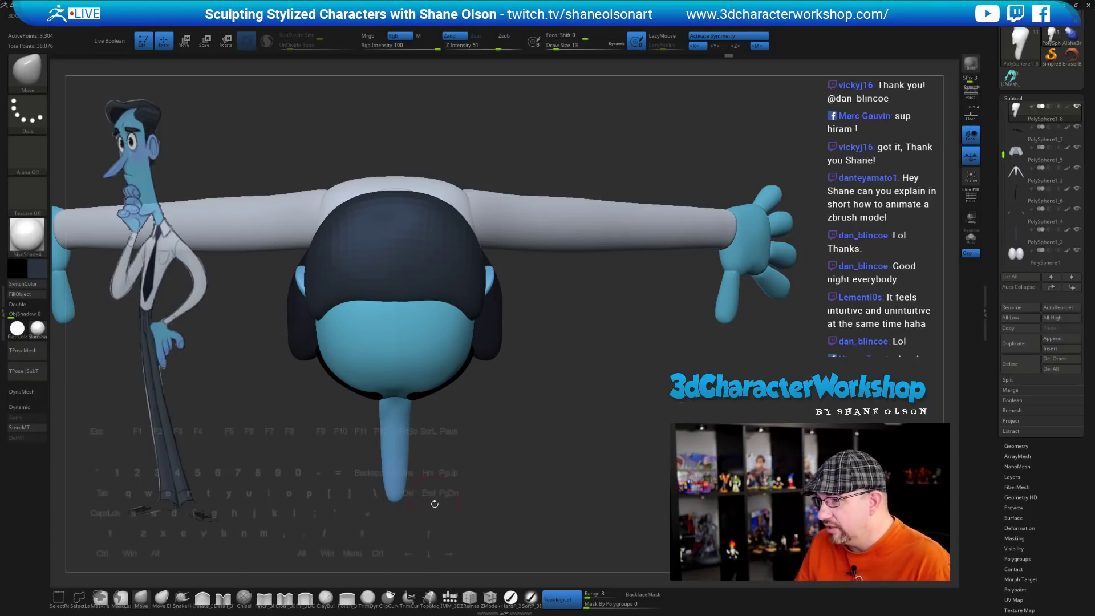
pyautogui.click(450, 597)
pyautogui.click(720, 36)
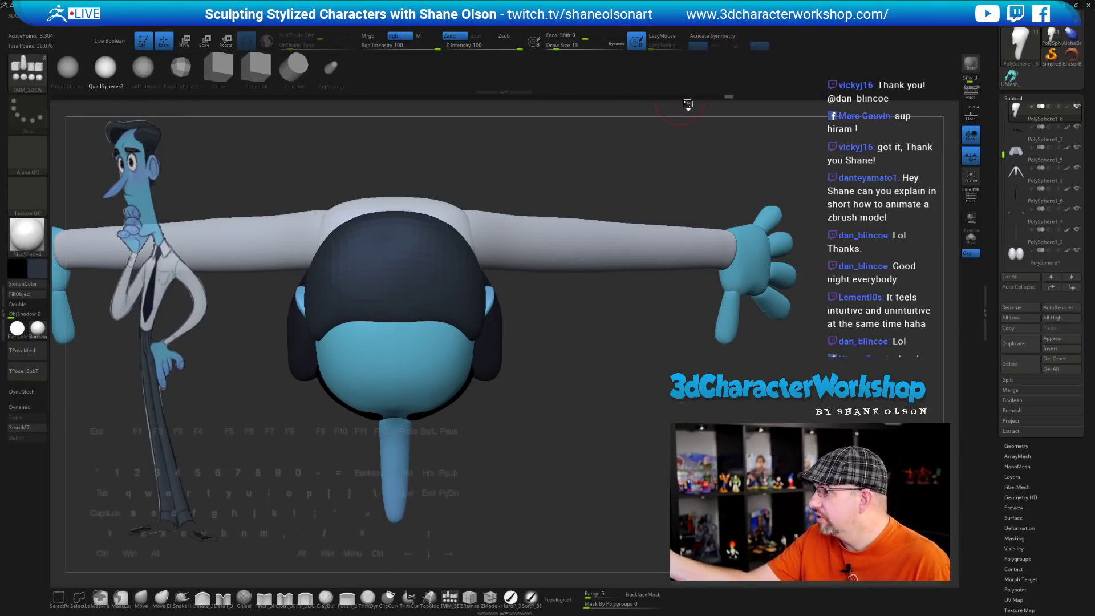
pyautogui.moveTo(394, 286)
pyautogui.mouseDown()
pyautogui.moveTo(483, 464)
pyautogui.moveTo(555, 440)
pyautogui.moveTo(558, 417)
pyautogui.moveTo(569, 427)
pyautogui.moveTo(533, 384)
pyautogui.moveTo(580, 408)
pyautogui.moveTo(489, 241)
pyautogui.moveTo(491, 269)
pyautogui.moveTo(509, 258)
pyautogui.moveTo(479, 378)
pyautogui.moveTo(456, 380)
pyautogui.mouseUp()
# Flatten the inserted sphere and position it on top of the head above the forehead with the gizmo
pyautogui.press('w')
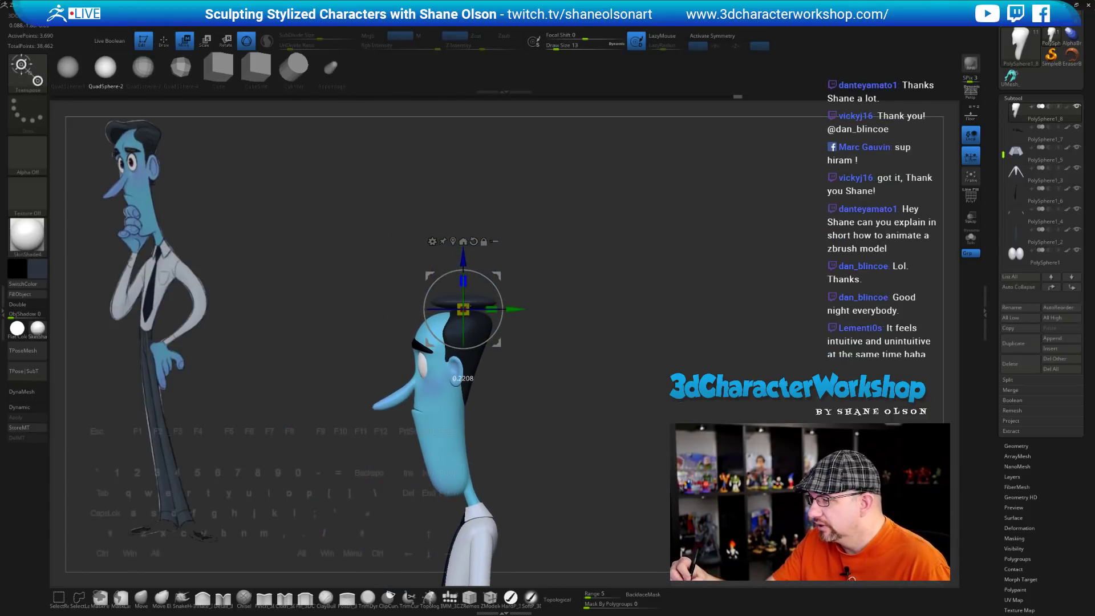
pyautogui.moveTo(468, 307); pyautogui.dragTo(446, 322)
pyautogui.moveTo(533, 393); pyautogui.dragTo(558, 338)
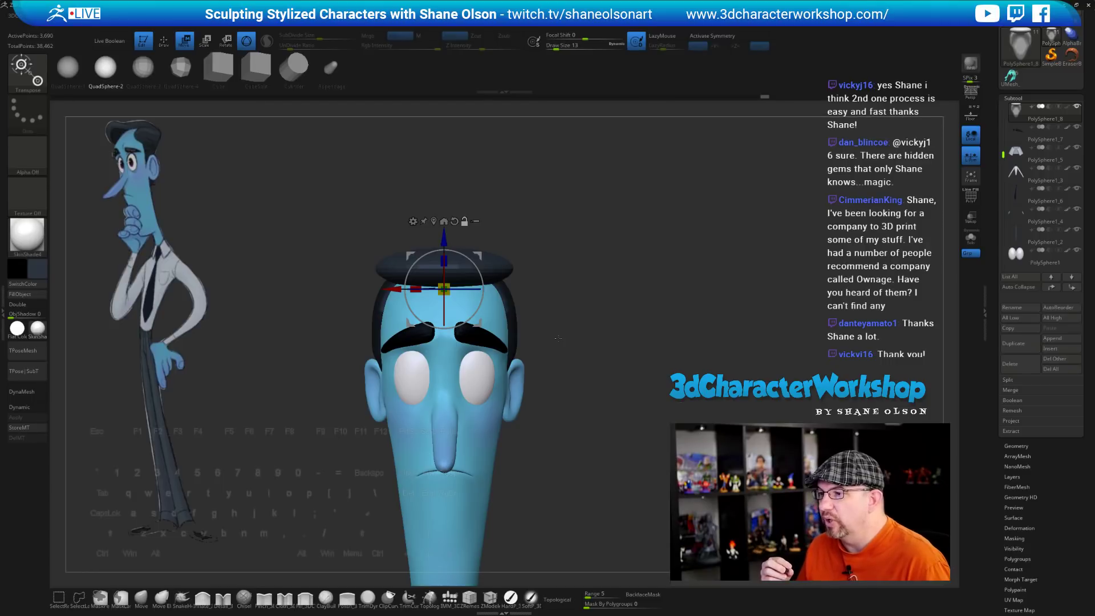
pyautogui.keyDown('alt'); pyautogui.moveTo(608, 323); pyautogui.dragTo(596, 357); pyautogui.keyUp('alt')
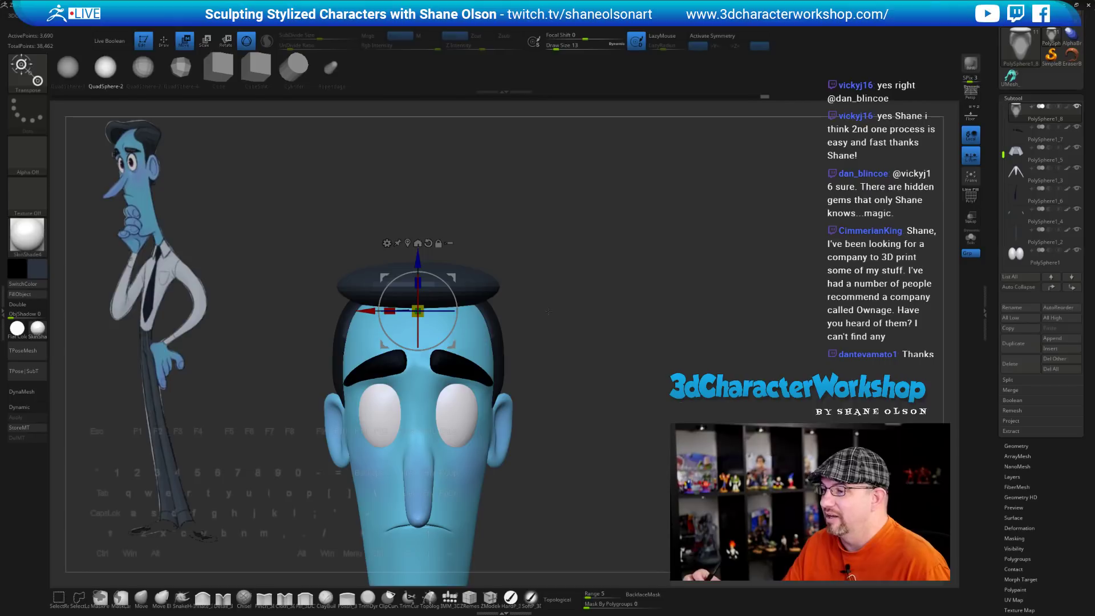
pyautogui.press('q')
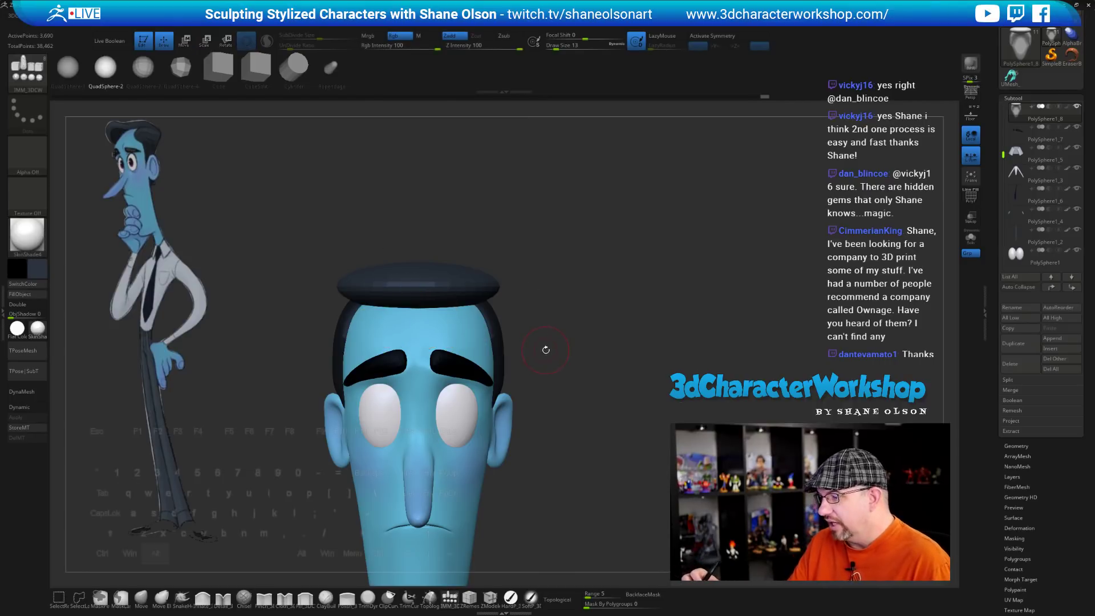
pyautogui.keyDown('alt'); pyautogui.moveTo(546, 349); pyautogui.dragTo(538, 340); pyautogui.keyUp('alt')
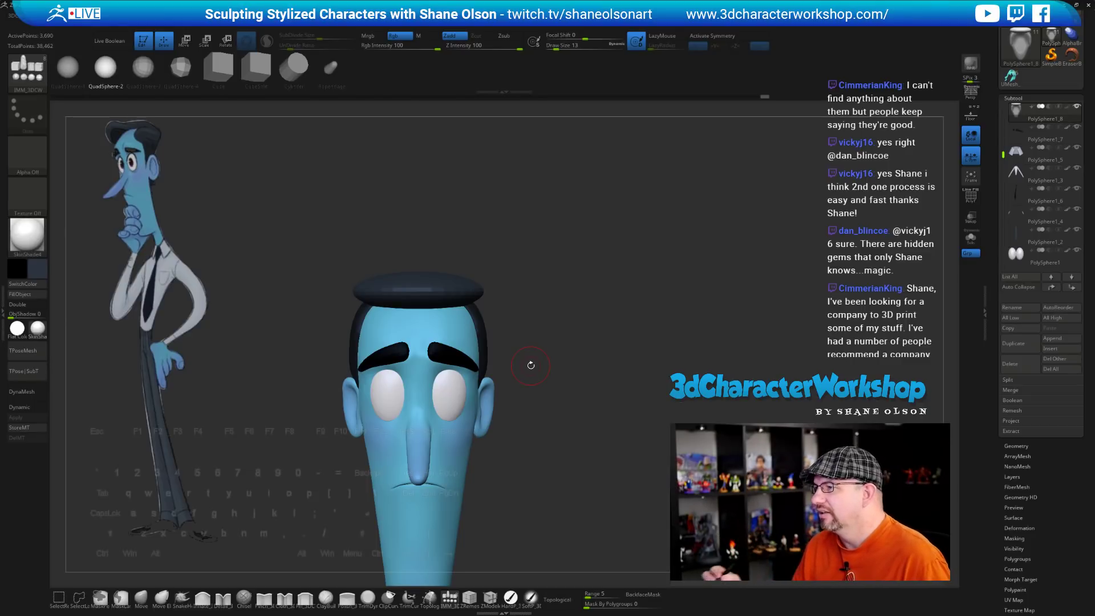
pyautogui.moveTo(531, 365); pyautogui.dragTo(609, 392)
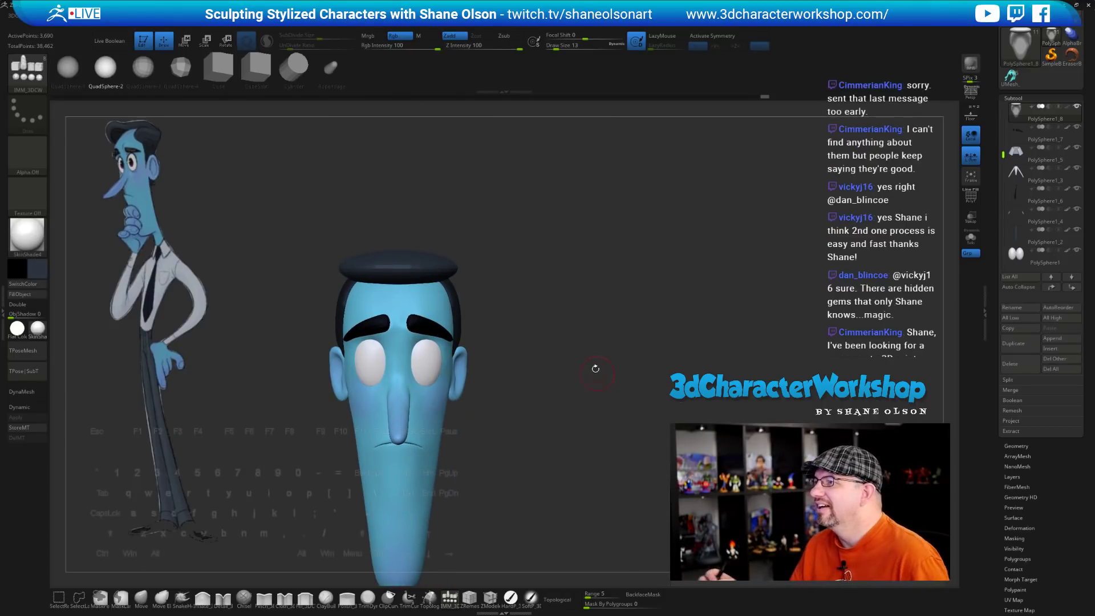
pyautogui.keyDown('alt'); pyautogui.moveTo(569, 342); pyautogui.dragTo(566, 320); pyautogui.keyUp('alt')
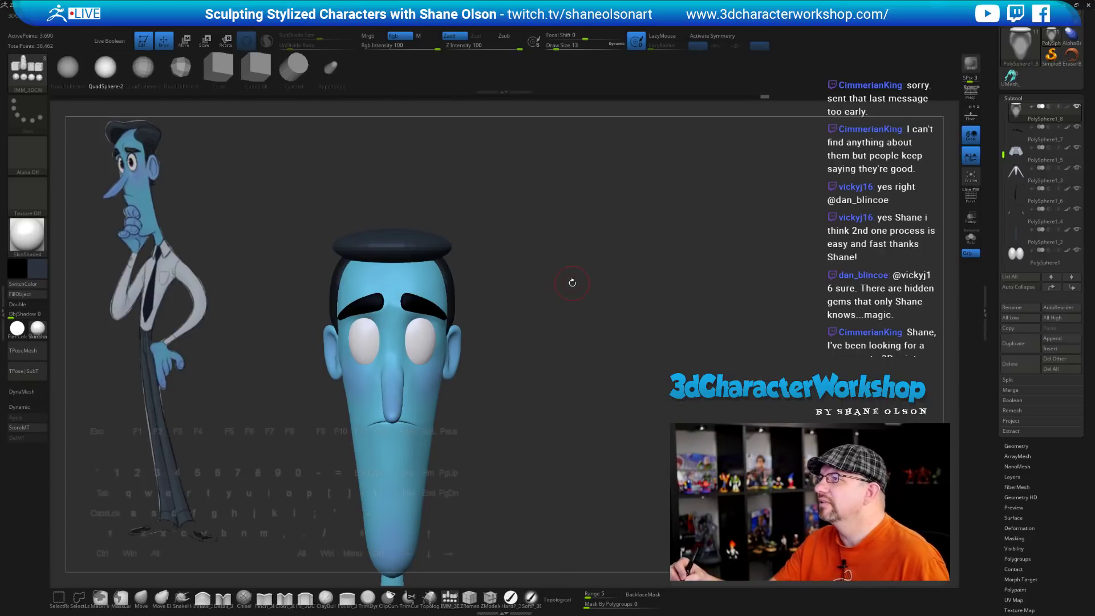
pyautogui.press('s')
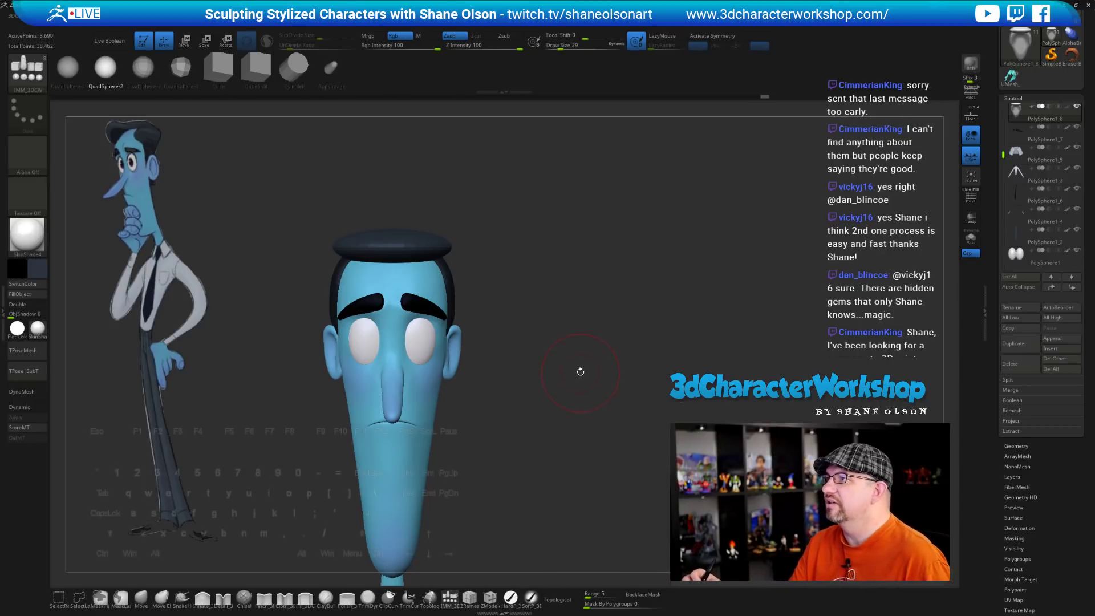
pyautogui.moveTo(579, 371); pyautogui.dragTo(572, 358)
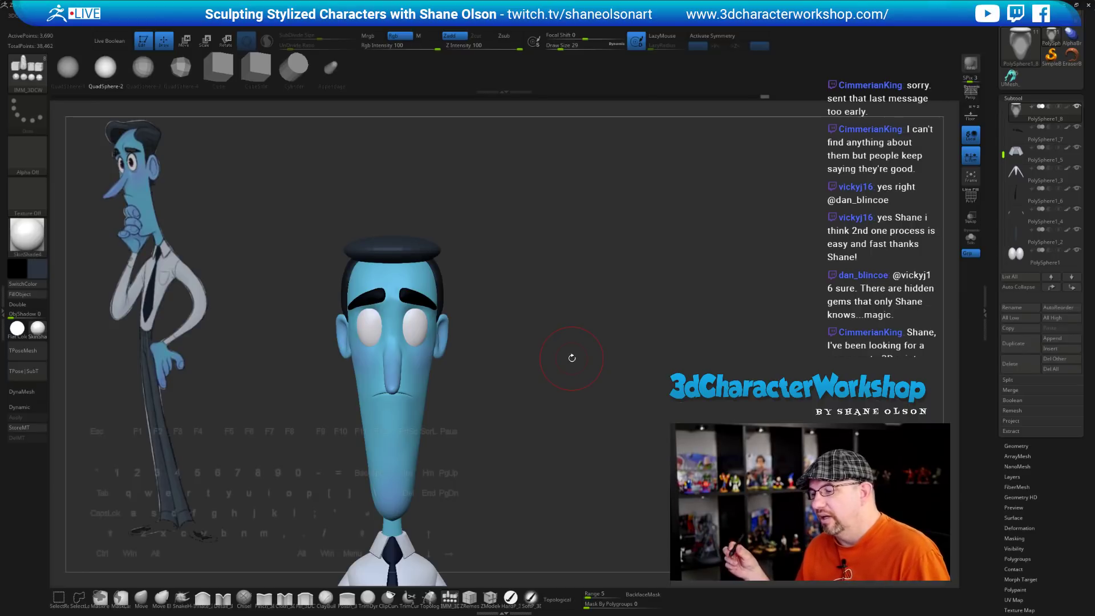
pyautogui.moveTo(572, 358)
pyautogui.mouseDown()
pyautogui.moveTo(530, 337)
pyautogui.moveTo(571, 346)
pyautogui.mouseUp()
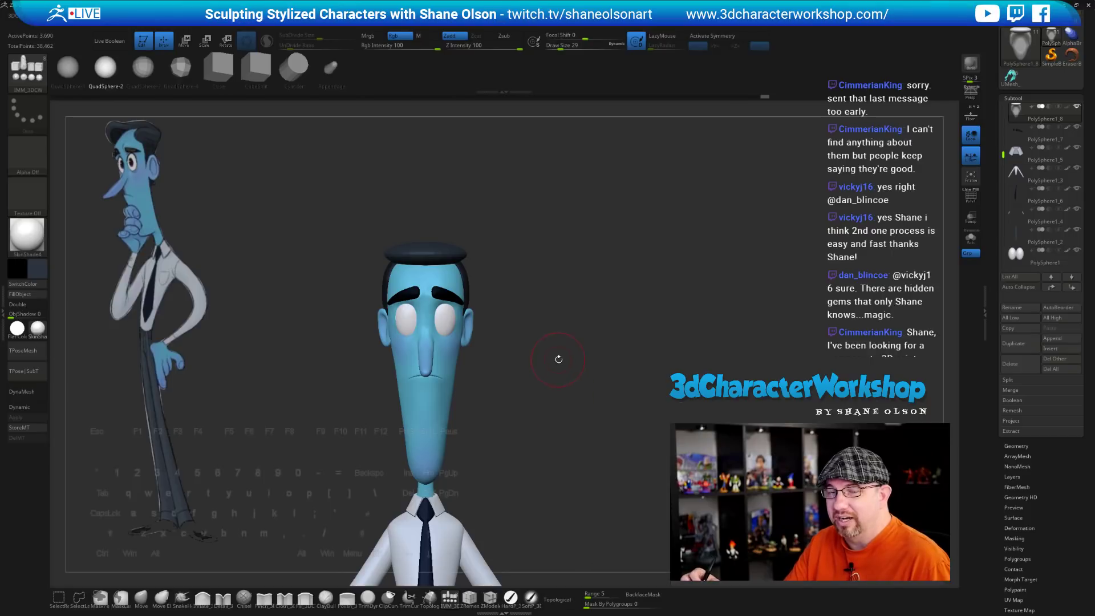
pyautogui.click(141, 598)
pyautogui.moveTo(533, 317); pyautogui.dragTo(525, 344)
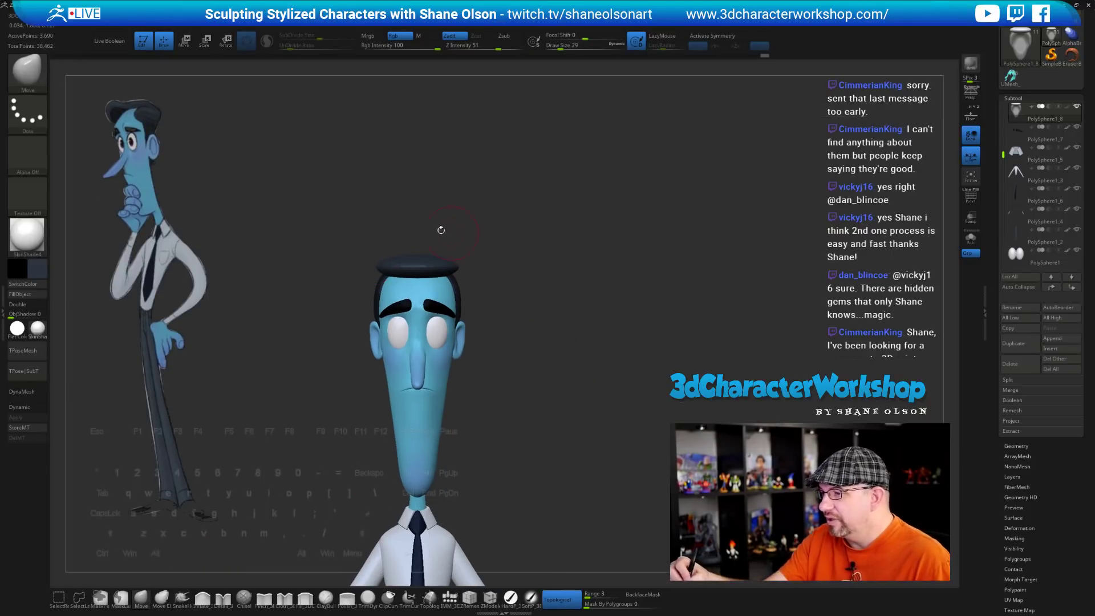
# Switch from the gizmo to the transpose line and lay it horizontally across the flat hair piece, extending past both ends
pyautogui.press('w')
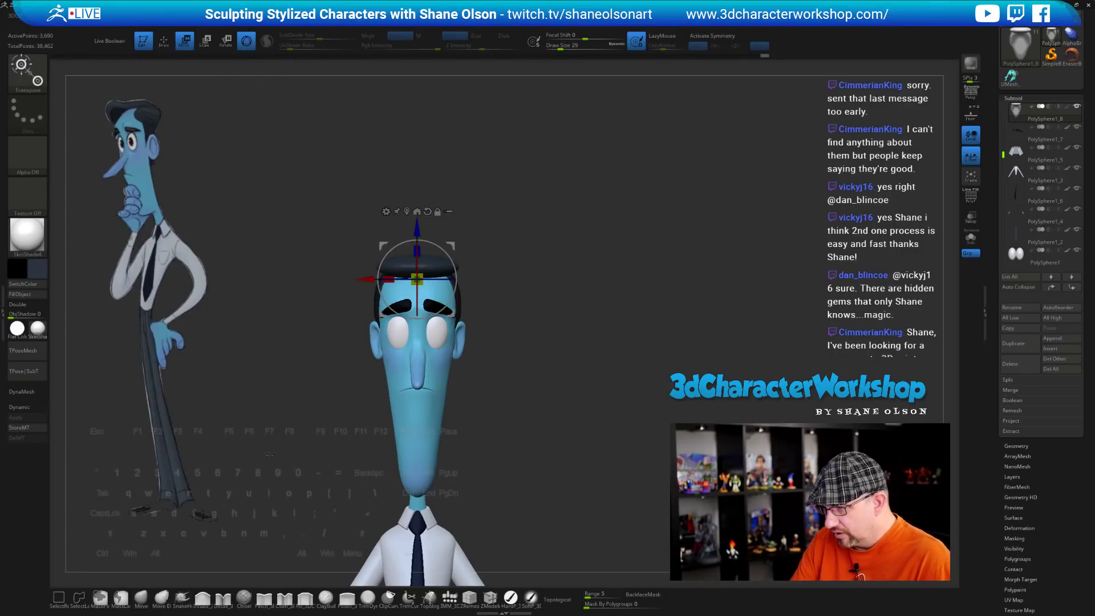
pyautogui.click(246, 41)
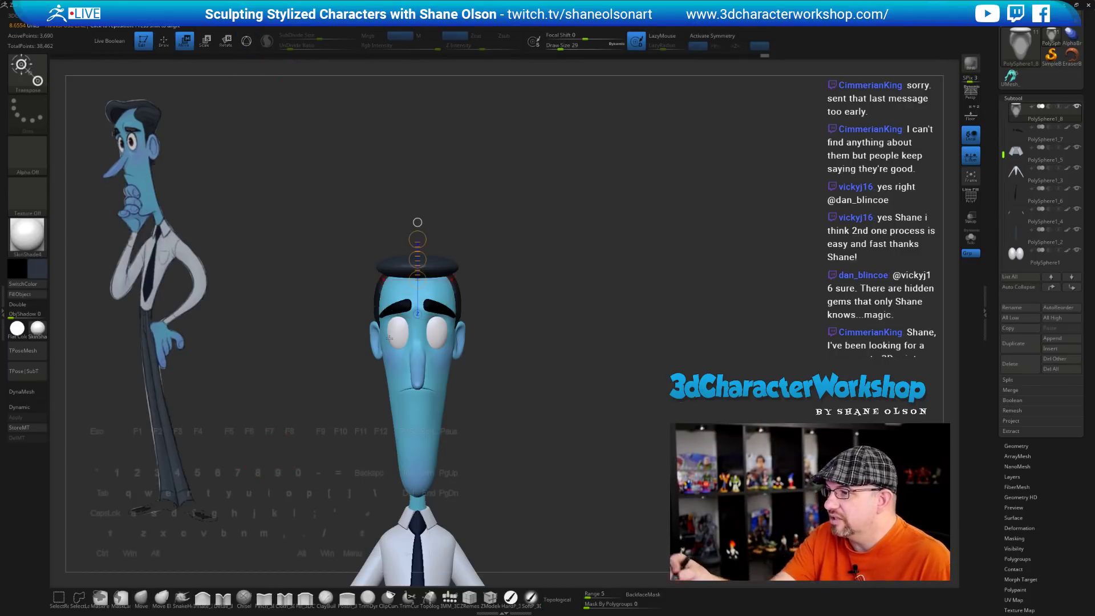
pyautogui.click(247, 41)
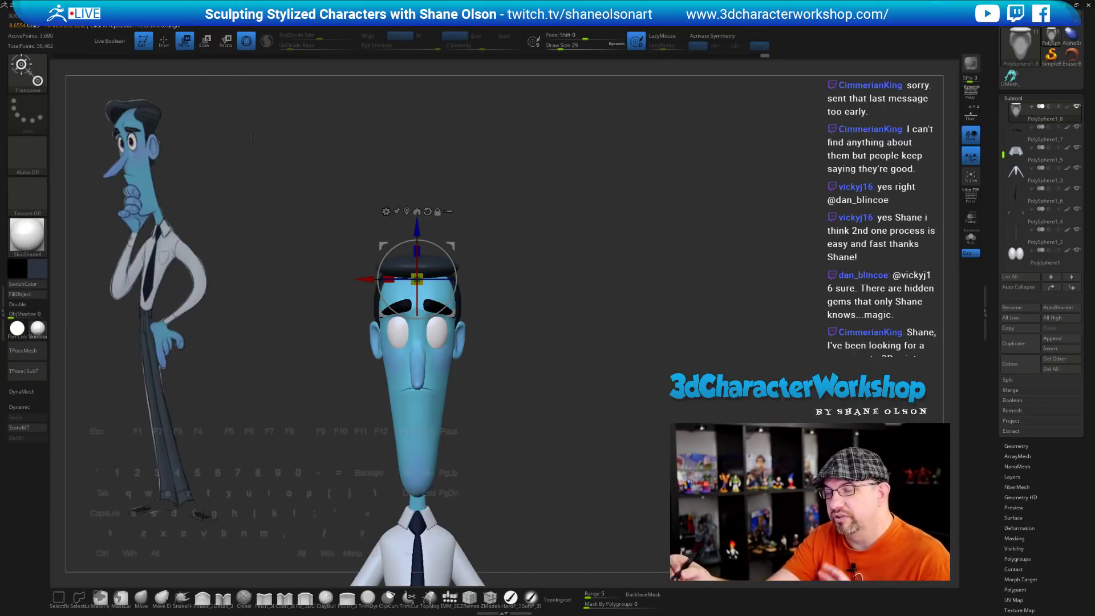
pyautogui.click(246, 41)
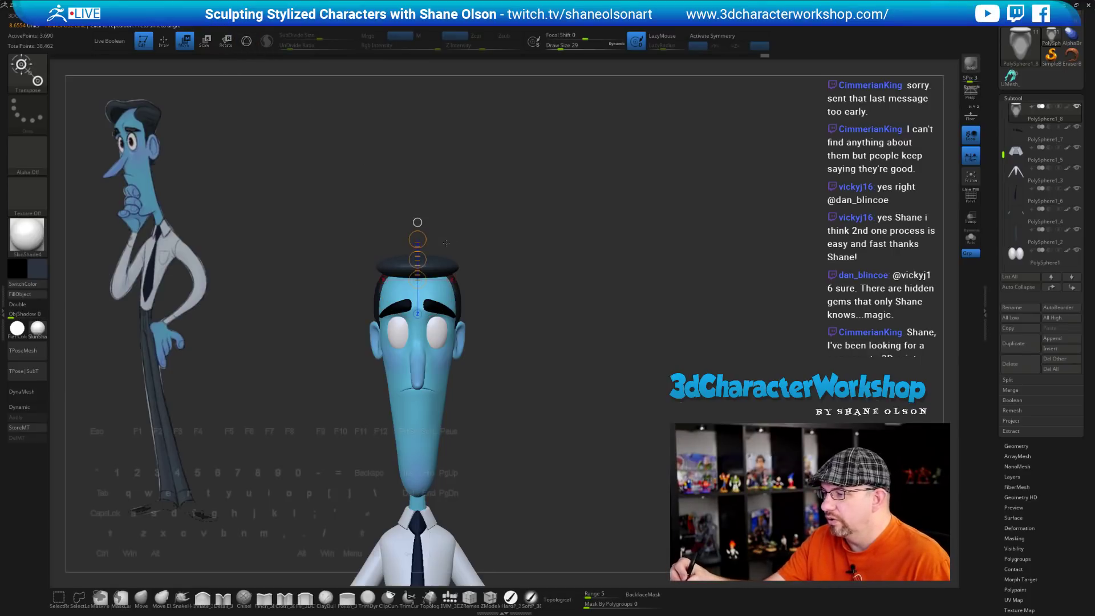
pyautogui.keyDown('ctrl'); pyautogui.moveTo(436, 285); pyautogui.dragTo(493, 309, button='right'); pyautogui.keyUp('ctrl')
pyautogui.moveTo(417, 183); pyautogui.dragTo(617, 279)
pyautogui.keyDown('ctrl'); pyautogui.moveTo(504, 269); pyautogui.dragTo(504, 264, button='right'); pyautogui.keyUp('ctrl')
pyautogui.moveTo(505, 270); pyautogui.dragTo(416, 255)
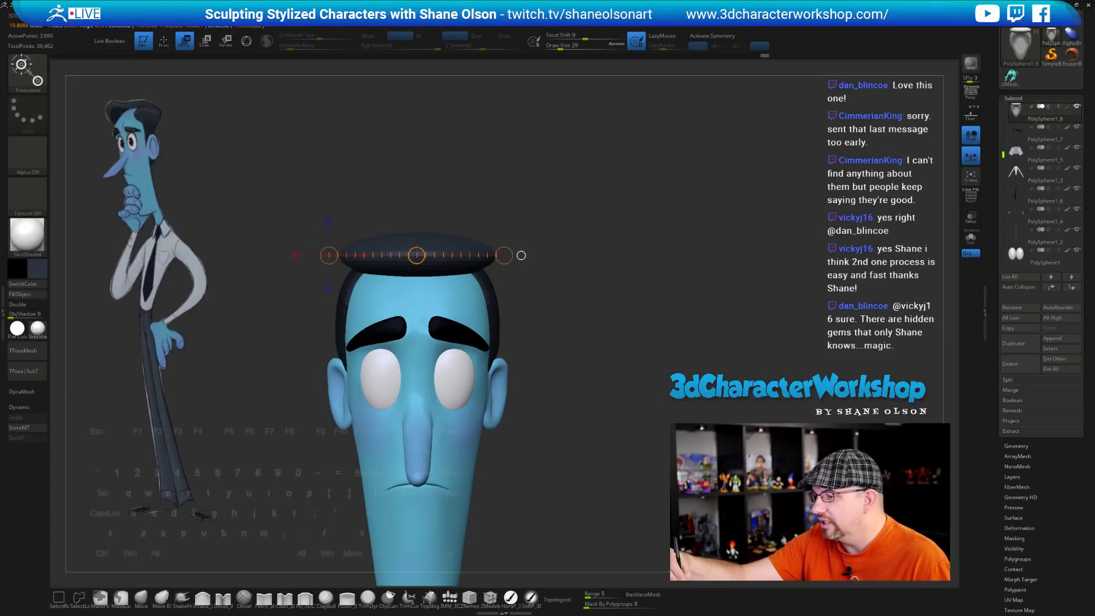
pyautogui.moveTo(522, 255); pyautogui.dragTo(552, 255)
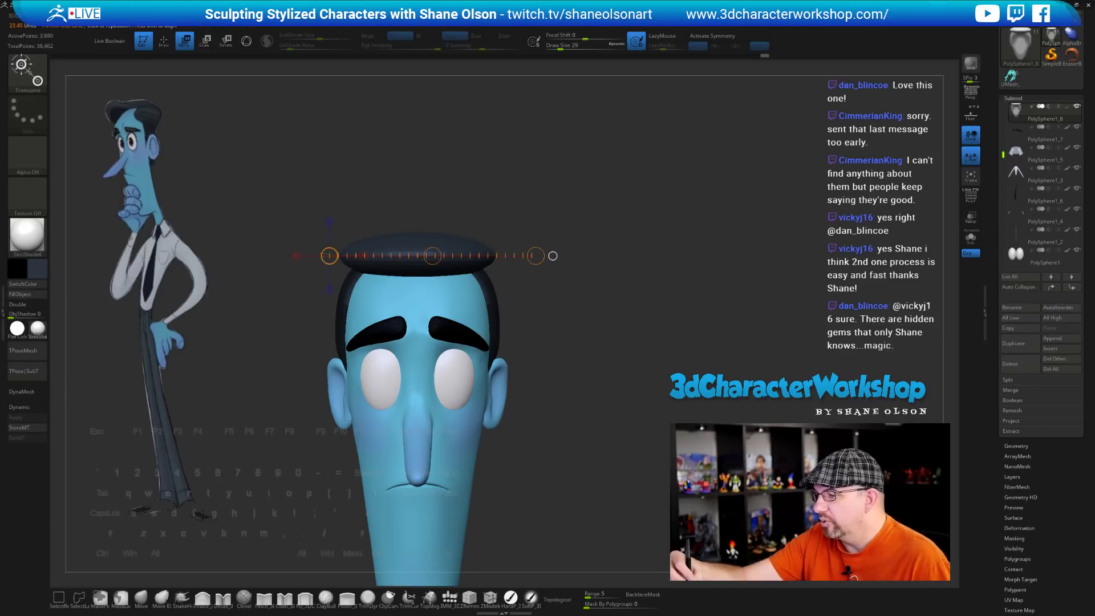
pyautogui.moveTo(318, 246); pyautogui.dragTo(294, 249)
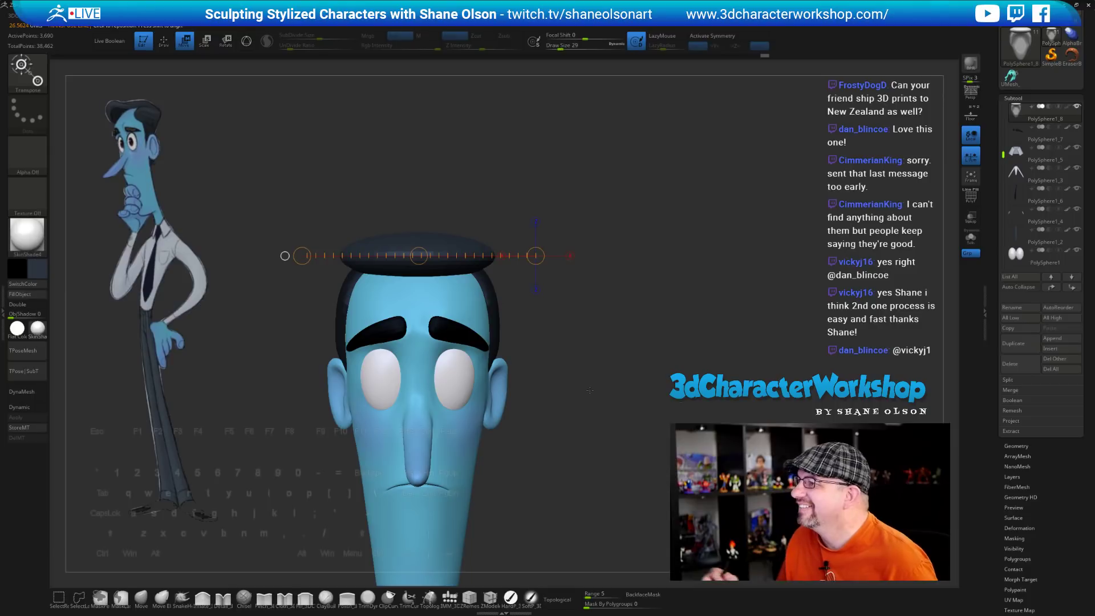
# Bend the flat hair piece into an asymmetrical arch above the head using the middle of the transpose line
pyautogui.keyDown('alt'); pyautogui.moveTo(589, 391); pyautogui.dragTo(592, 367); pyautogui.keyUp('alt')
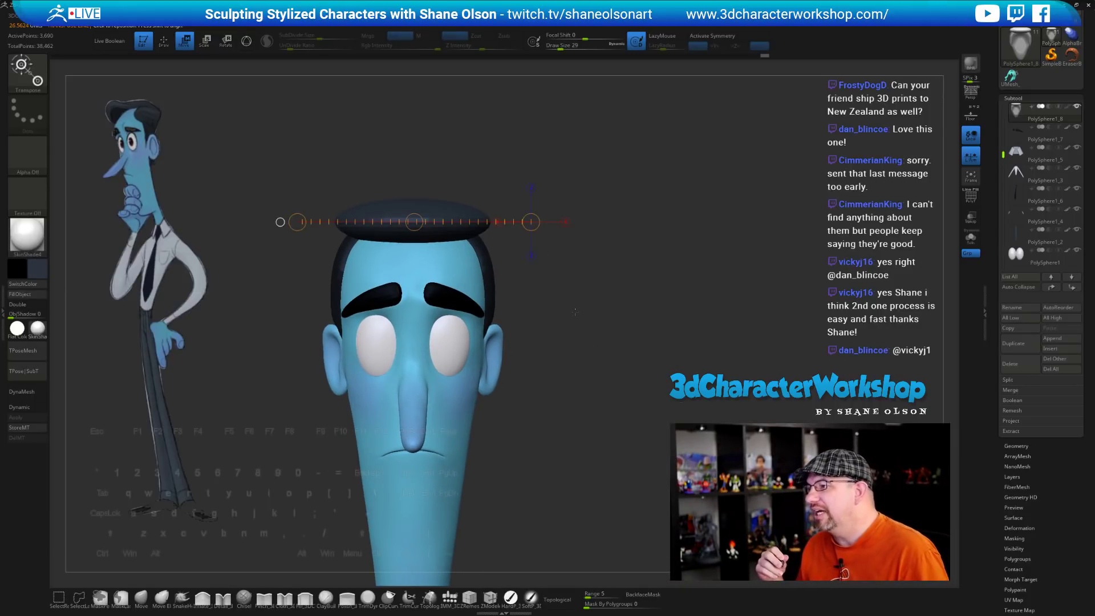
pyautogui.moveTo(575, 311); pyautogui.dragTo(565, 396)
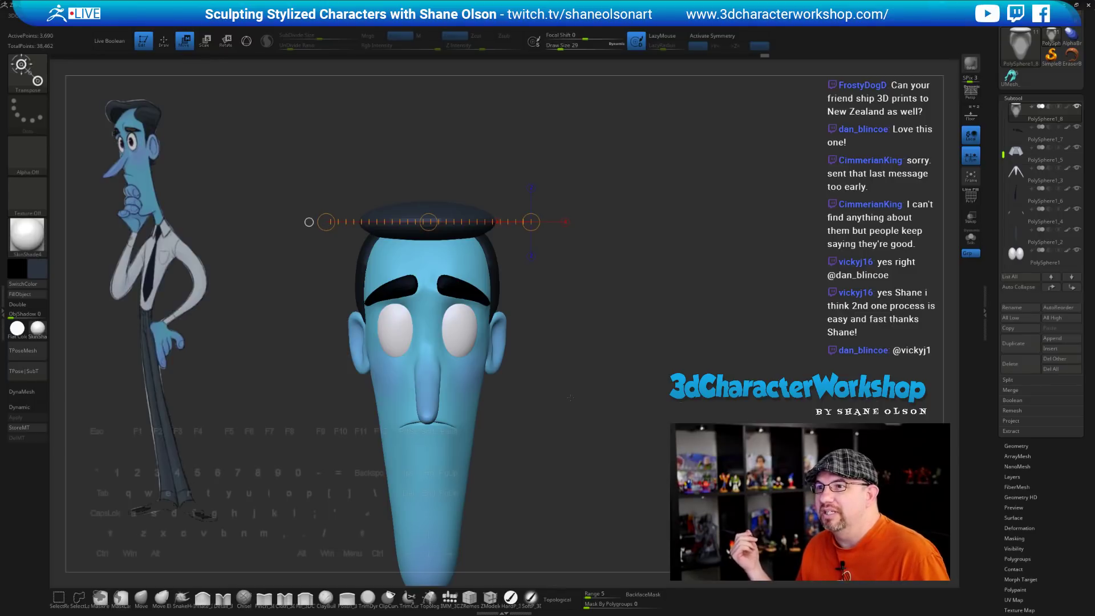
pyautogui.moveTo(570, 397); pyautogui.dragTo(544, 346)
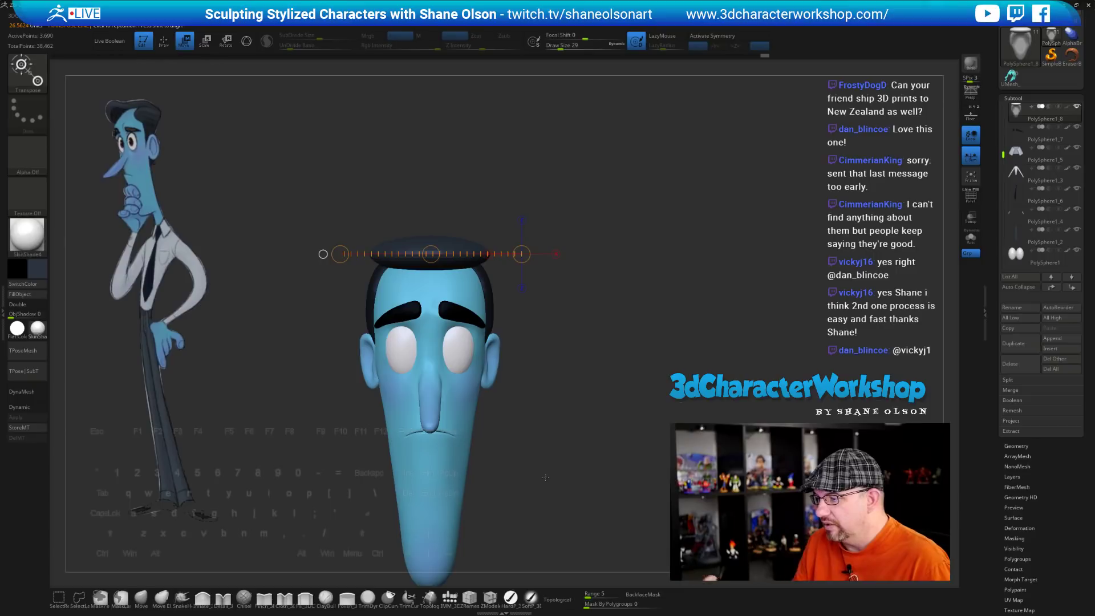
pyautogui.moveTo(549, 471); pyautogui.dragTo(527, 365)
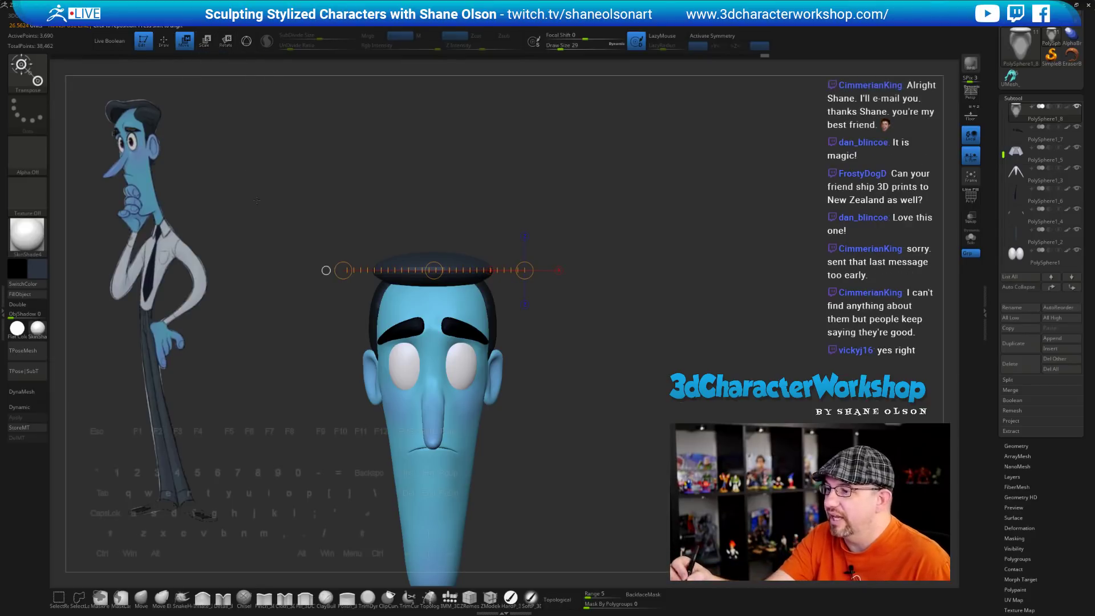
pyautogui.moveTo(257, 201); pyautogui.dragTo(562, 212)
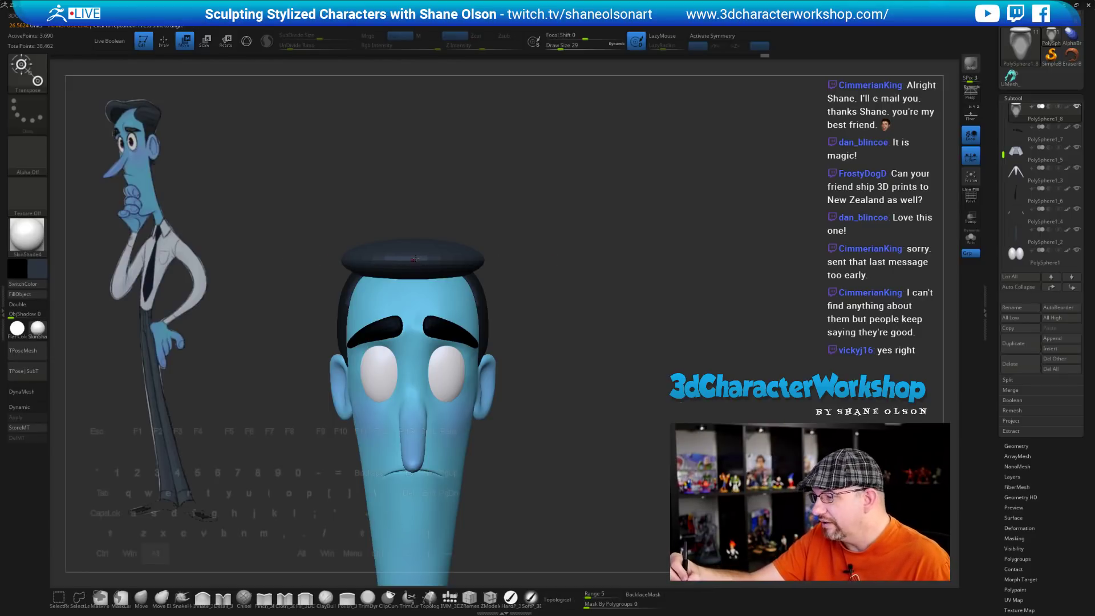
pyautogui.keyDown('alt'); pyautogui.moveTo(414, 260); pyautogui.dragTo(382, 203); pyautogui.keyUp('alt')
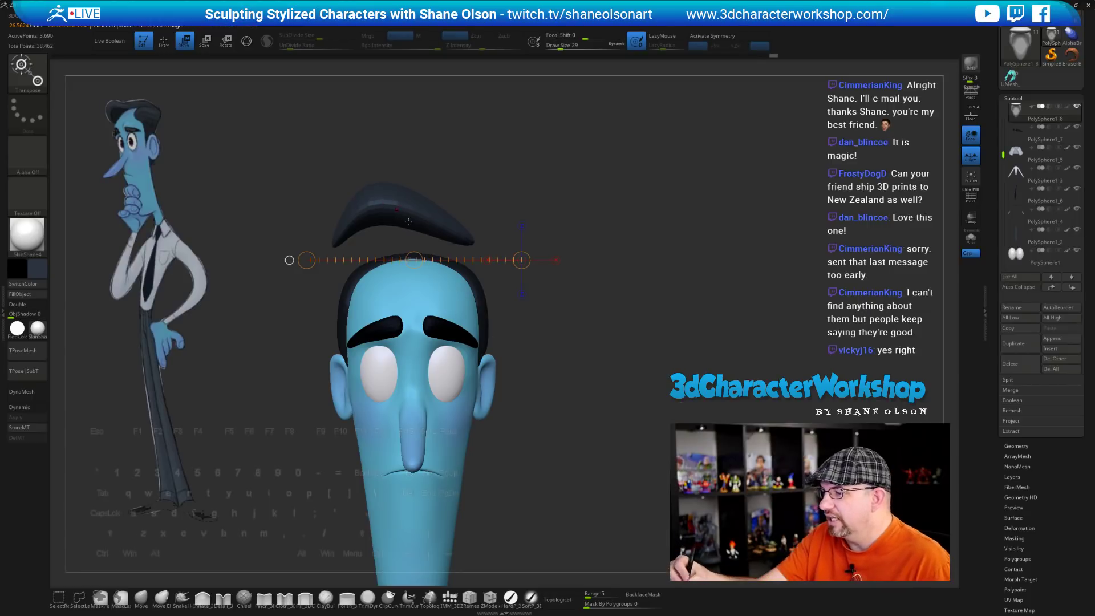
pyautogui.moveTo(627, 421); pyautogui.dragTo(591, 411)
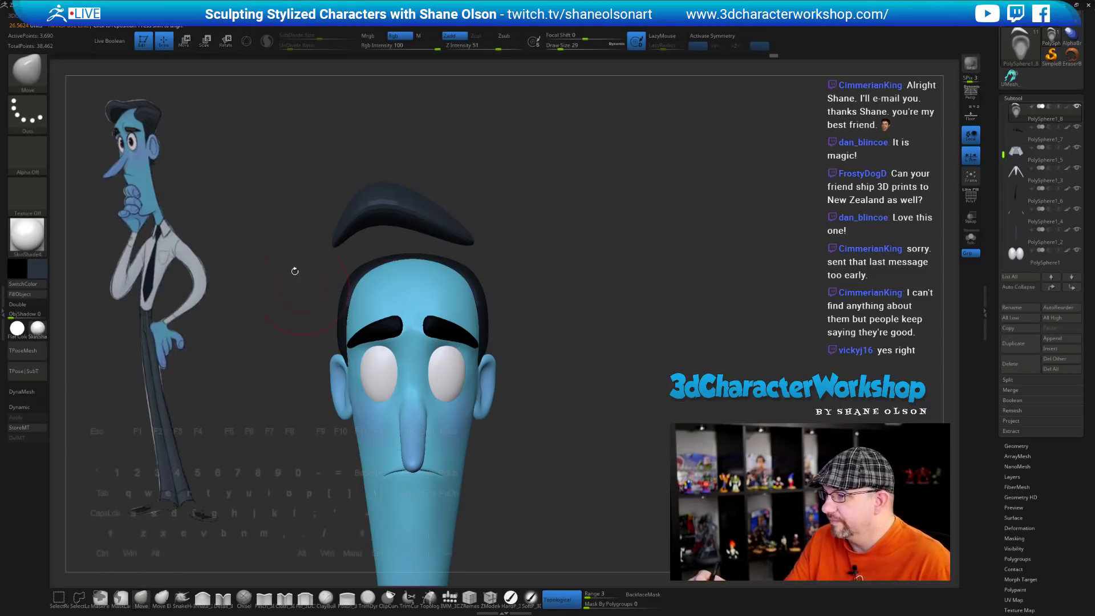
pyautogui.keyDown('alt'); pyautogui.moveTo(252, 92); pyautogui.dragTo(242, 132); pyautogui.keyUp('alt')
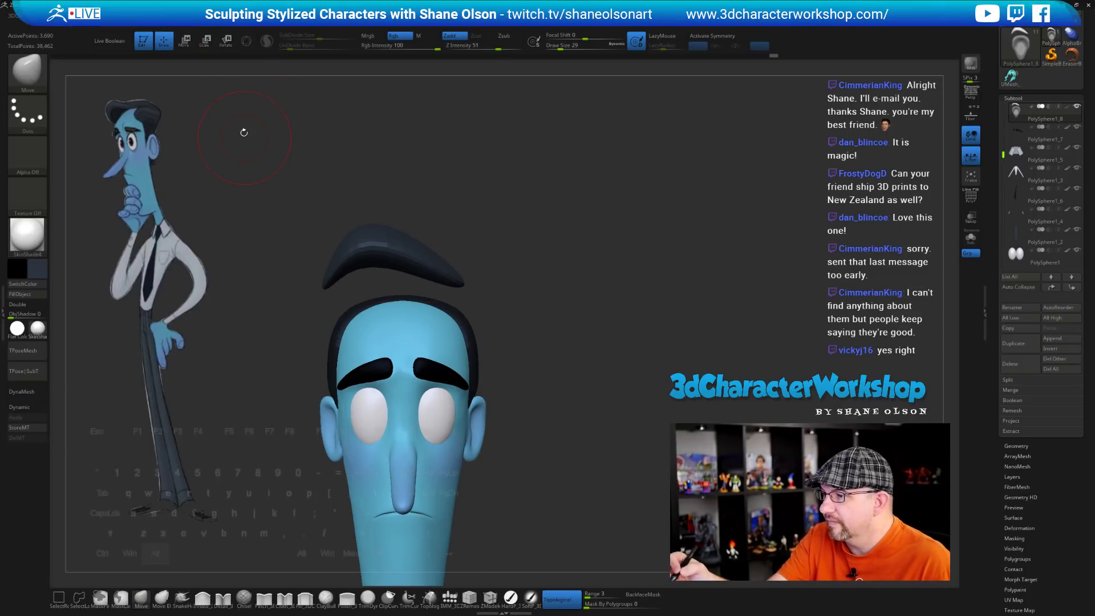
# With the gizmo restored, lower the arched hair piece onto the top of the head and shift it sideways to fit the hairline
pyautogui.press('w')
pyautogui.click(246, 42)
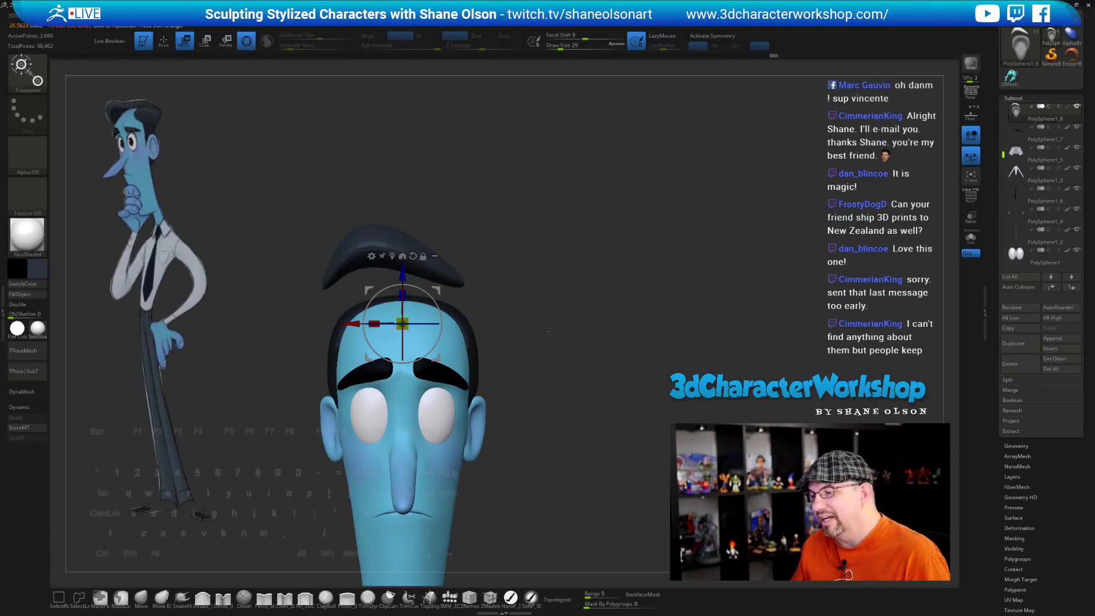
pyautogui.moveTo(559, 392)
pyautogui.mouseDown()
pyautogui.moveTo(503, 429)
pyautogui.moveTo(537, 387)
pyautogui.mouseUp()
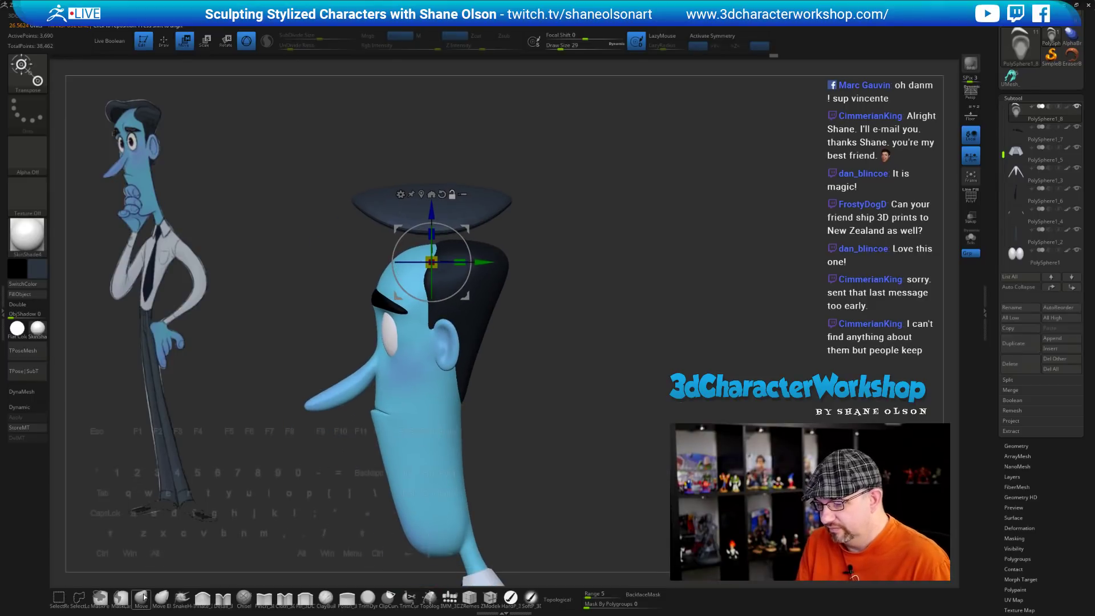
pyautogui.click(141, 598)
pyautogui.press('s')
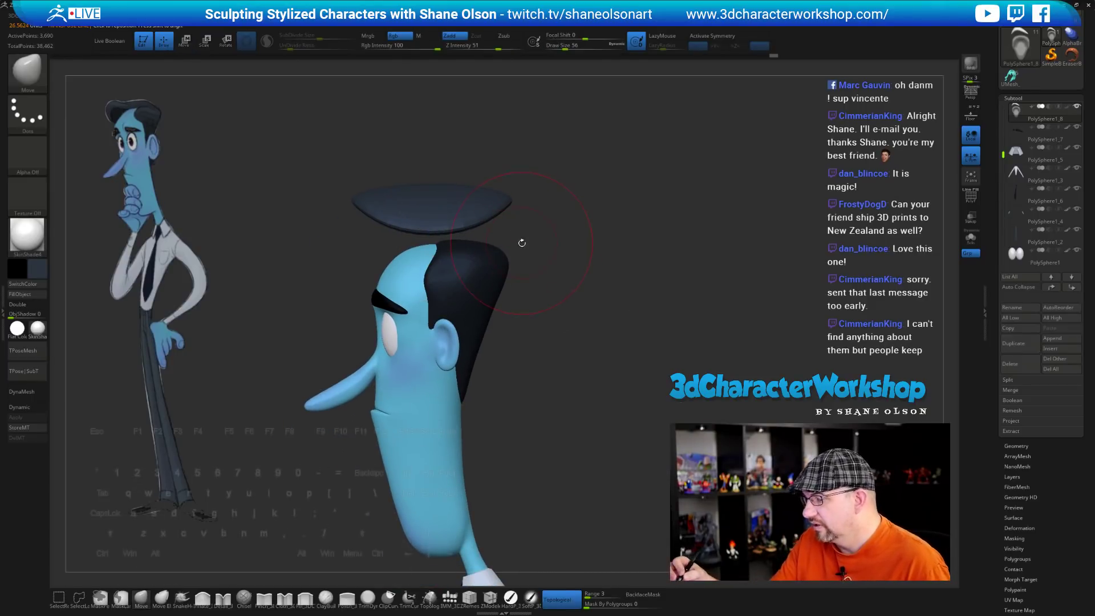
pyautogui.press('w')
pyautogui.keyDown('alt'); pyautogui.moveTo(537, 291); pyautogui.dragTo(523, 353); pyautogui.keyUp('alt')
pyautogui.moveTo(419, 275); pyautogui.dragTo(419, 318)
pyautogui.moveTo(513, 383); pyautogui.dragTo(558, 390)
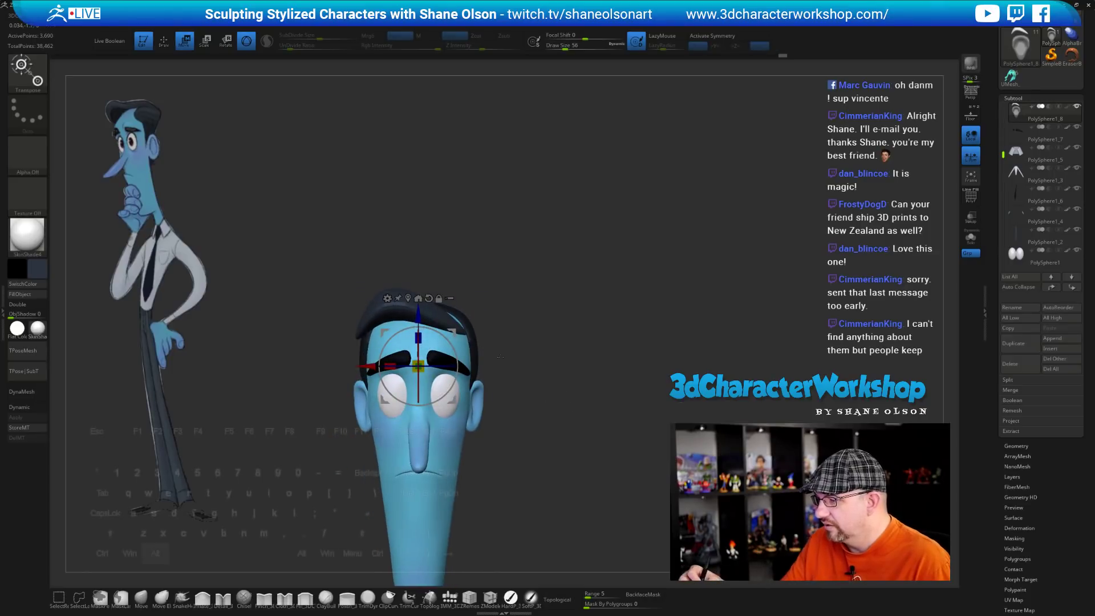
pyautogui.keyDown('alt'); pyautogui.moveTo(500, 357); pyautogui.dragTo(498, 363); pyautogui.keyUp('alt')
pyautogui.moveTo(366, 372); pyautogui.dragTo(374, 371)
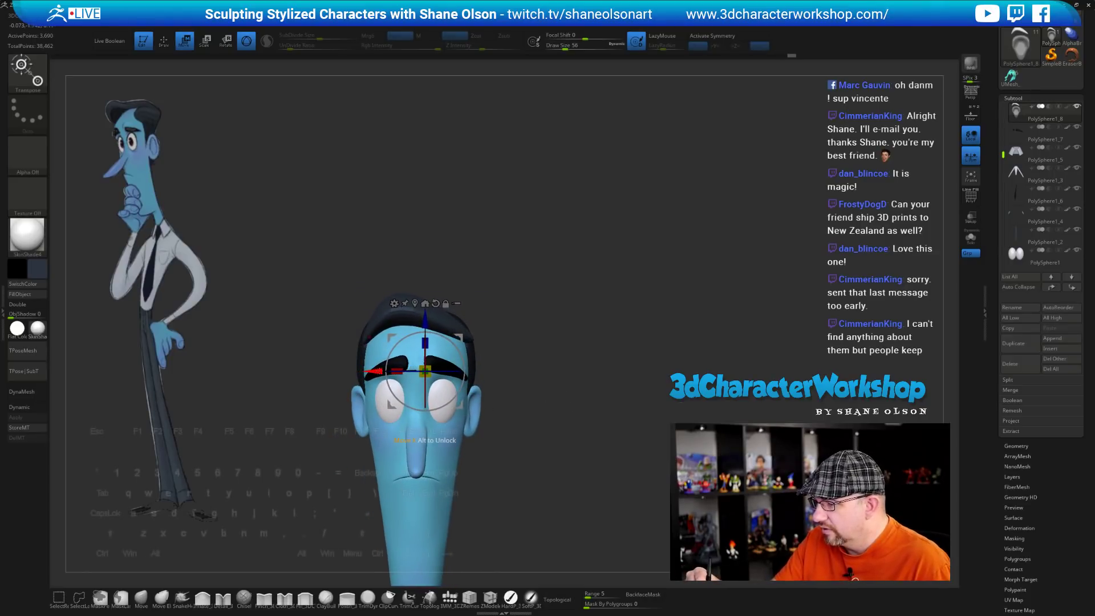
# Pull the rear edge of the top hair piece down into the back hair using the Move brush at draw size 68
pyautogui.moveTo(600, 446); pyautogui.dragTo(549, 449)
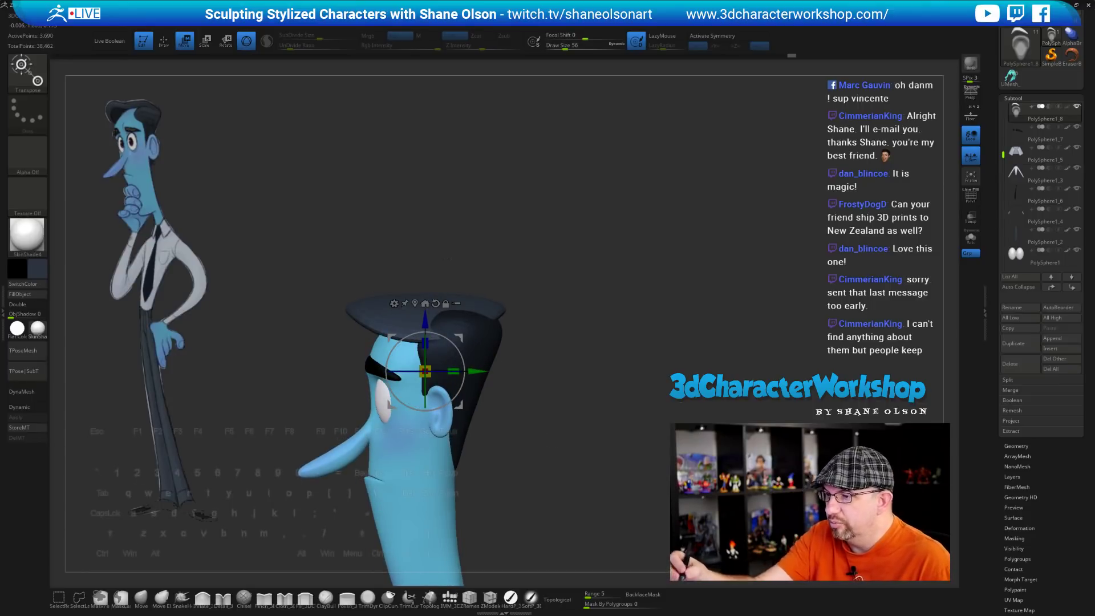
pyautogui.moveTo(559, 294); pyautogui.dragTo(544, 295)
pyautogui.click(141, 599)
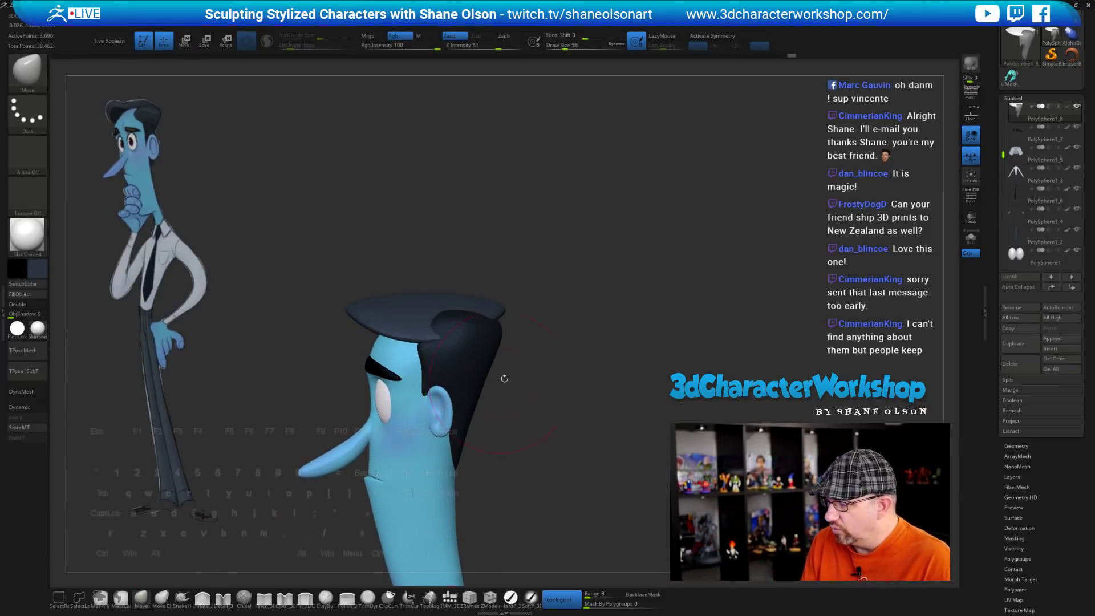
pyautogui.press('s')
pyautogui.moveTo(531, 361); pyautogui.dragTo(530, 360)
pyautogui.moveTo(499, 311)
pyautogui.mouseDown()
pyautogui.moveTo(536, 358)
pyautogui.moveTo(533, 409)
pyautogui.moveTo(496, 378)
pyautogui.mouseUp()
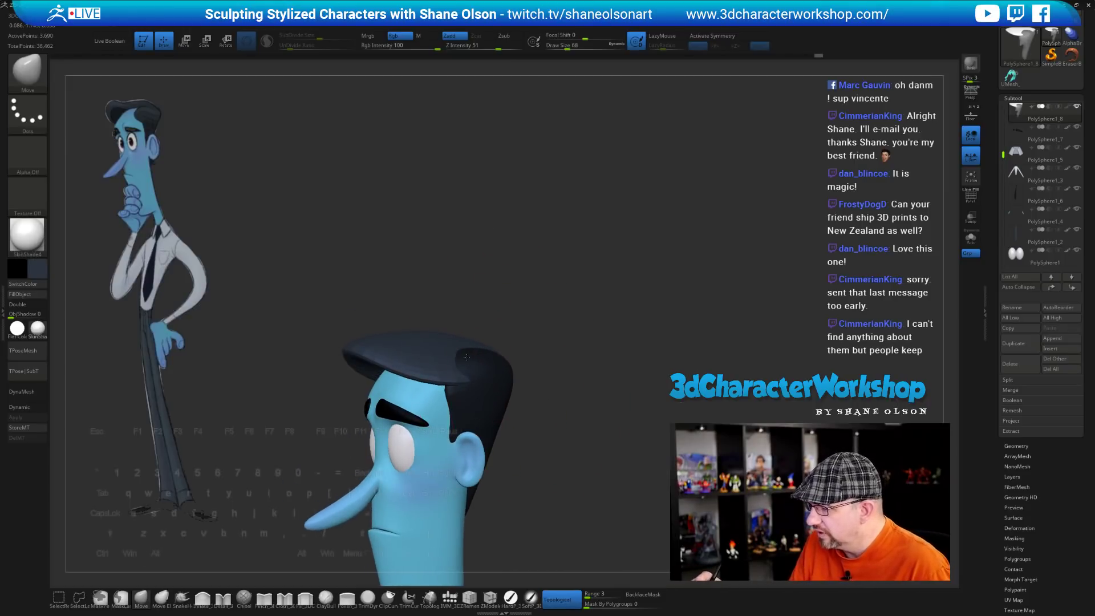
# Separate the top hair piece into its own subtool with Split Unmasked Points
pyautogui.moveTo(567, 437); pyautogui.dragTo(542, 403)
pyautogui.press('space')
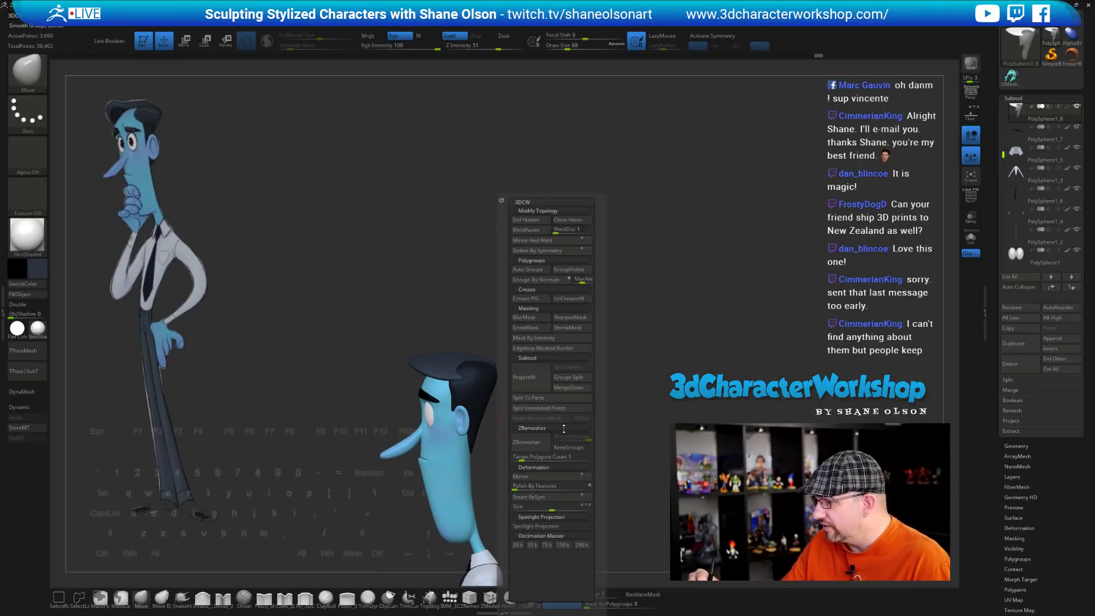
pyautogui.click(561, 406)
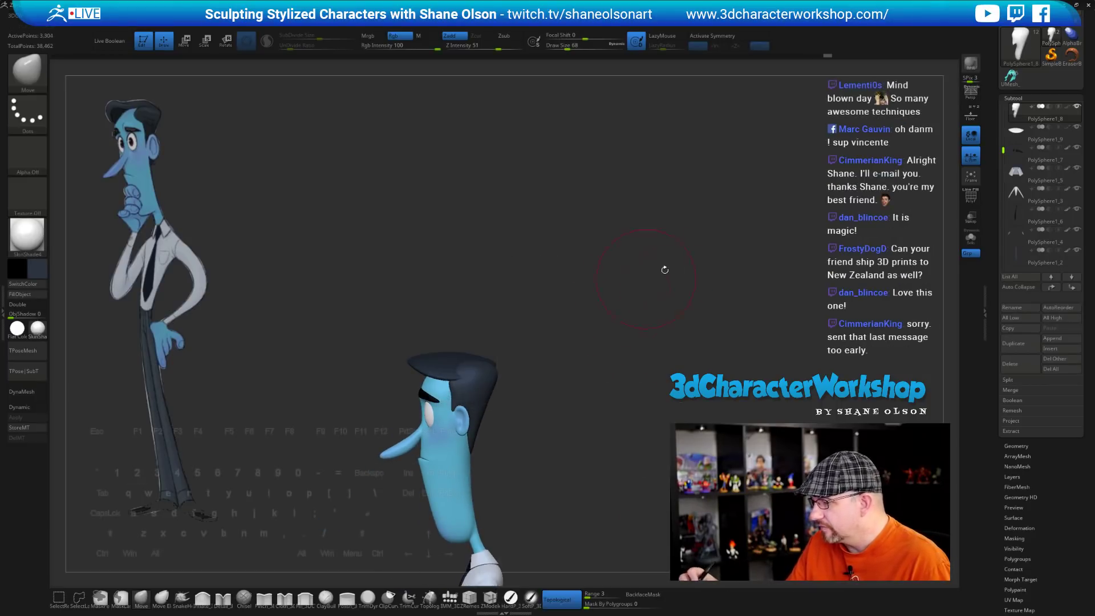
pyautogui.moveTo(577, 373); pyautogui.dragTo(569, 379)
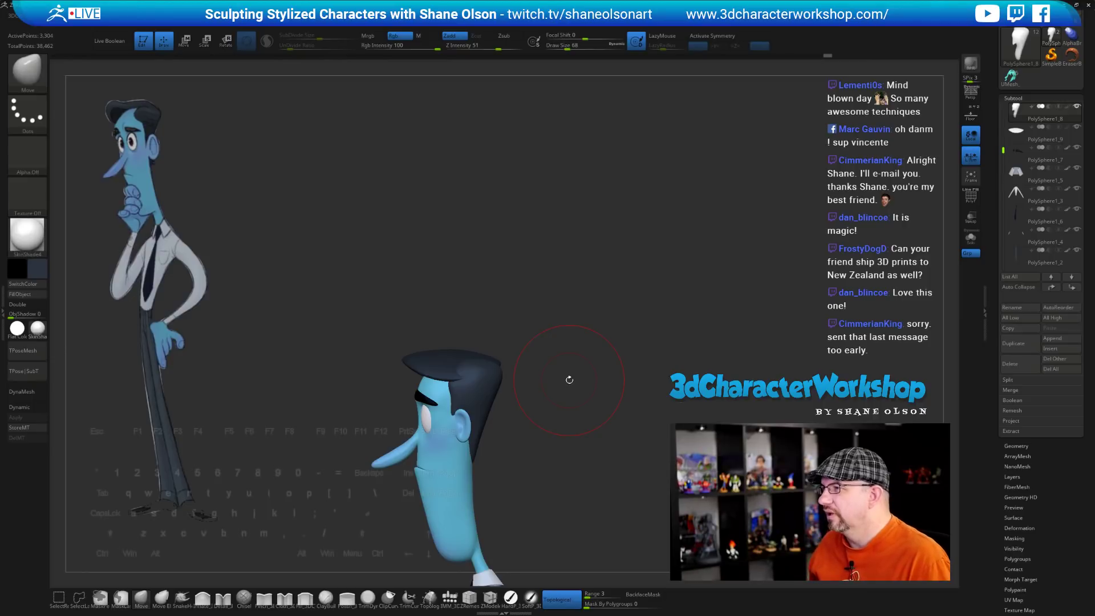
# Select the top hair subtool and reshape its outline over the back of the head using the Move brush at draw size 80
pyautogui.hotkey('alt', 'Down')
pyautogui.moveTo(566, 355); pyautogui.dragTo(526, 381)
pyautogui.press('s')
pyautogui.click(513, 371)
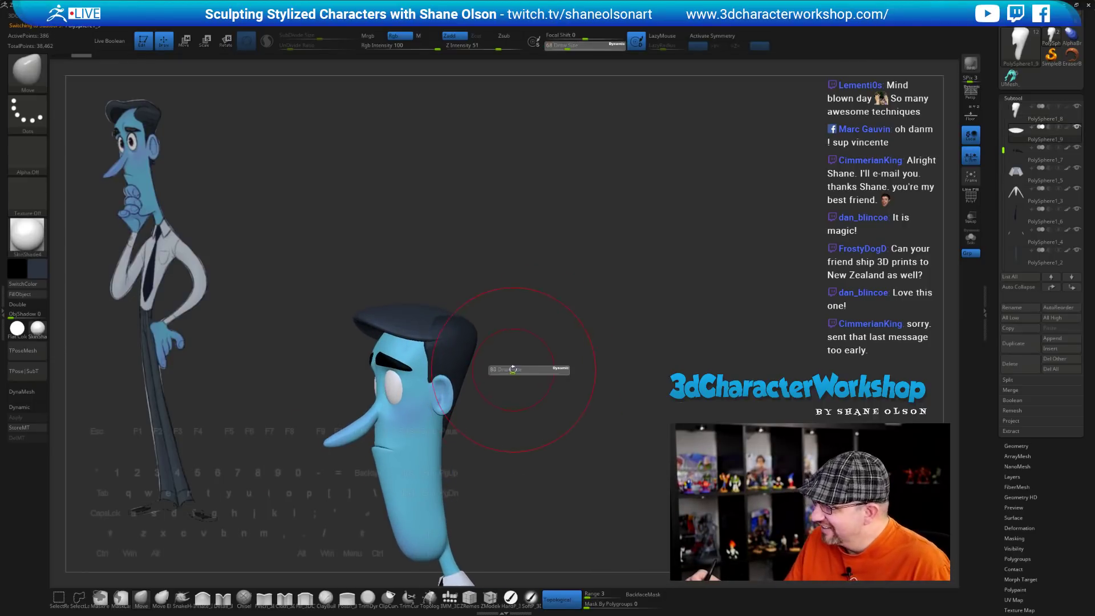
pyautogui.moveTo(528, 337)
pyautogui.mouseDown()
pyautogui.moveTo(515, 369)
pyautogui.moveTo(492, 315)
pyautogui.mouseUp()
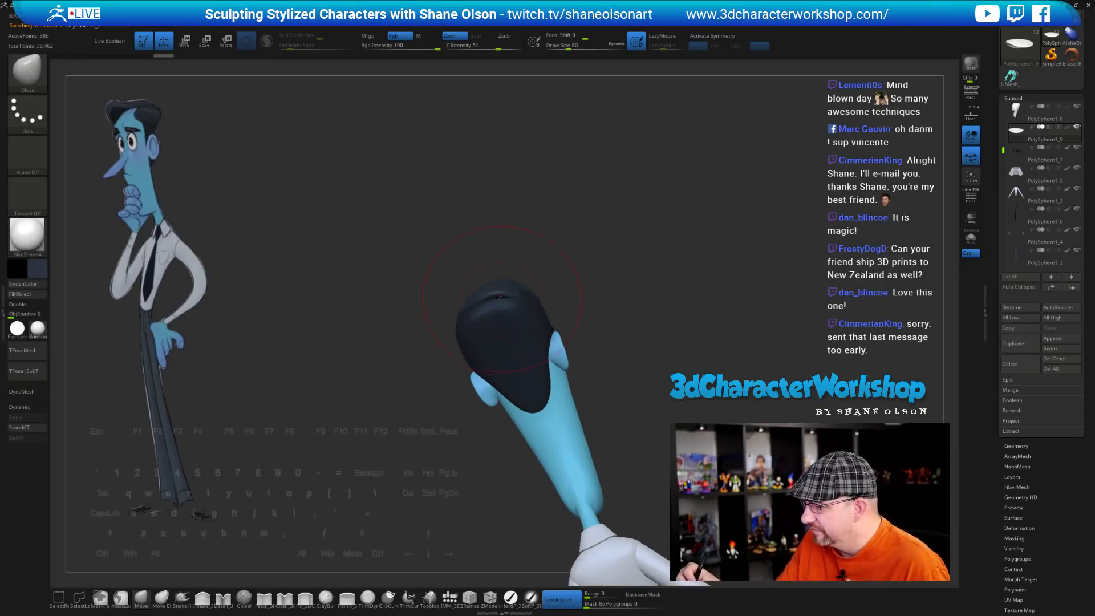
pyautogui.moveTo(593, 322)
pyautogui.mouseDown()
pyautogui.moveTo(542, 299)
pyautogui.moveTo(552, 278)
pyautogui.mouseUp()
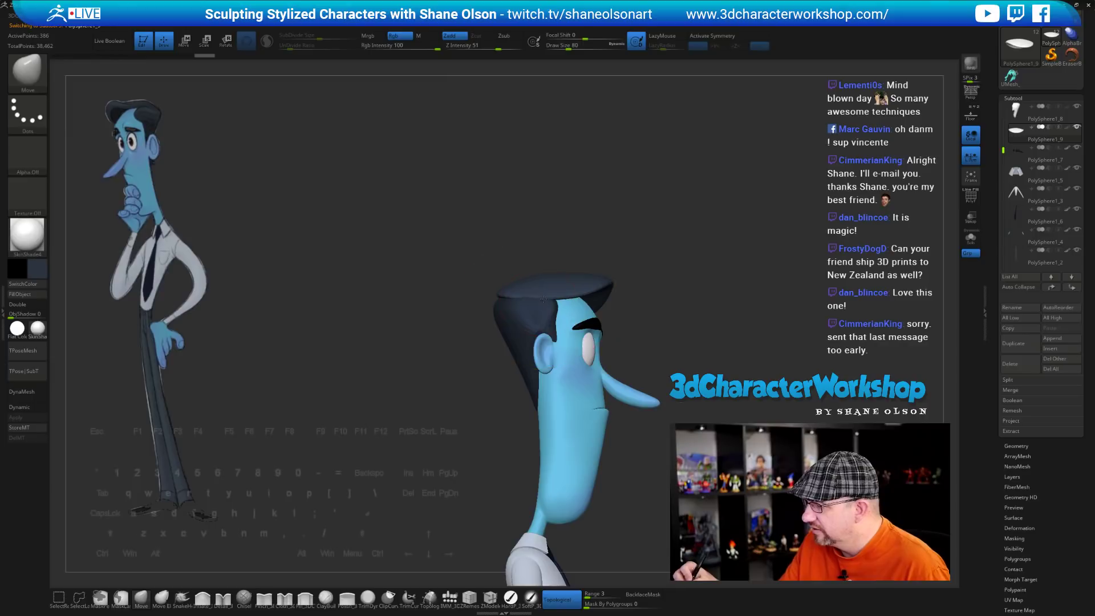
# Push the sides and crown of the top hair into a fuller form over the head with the Move brush
pyautogui.moveTo(535, 377)
pyautogui.mouseDown()
pyautogui.moveTo(561, 350)
pyautogui.moveTo(531, 294)
pyautogui.moveTo(537, 286)
pyautogui.mouseUp()
pyautogui.moveTo(602, 349); pyautogui.dragTo(550, 351)
pyautogui.moveTo(558, 284); pyautogui.dragTo(557, 277)
pyautogui.moveTo(534, 349); pyautogui.dragTo(580, 354)
pyautogui.moveTo(642, 320)
pyautogui.mouseDown()
pyautogui.moveTo(623, 340)
pyautogui.moveTo(600, 316)
pyautogui.moveTo(584, 384)
pyautogui.moveTo(538, 361)
pyautogui.moveTo(519, 372)
pyautogui.moveTo(572, 393)
pyautogui.moveTo(558, 373)
pyautogui.moveTo(574, 333)
pyautogui.mouseUp()
# Refine the rear seam and front sweep of the top hair with the Move brush at draw sizes 49 and 41
pyautogui.press('s')
pyautogui.moveTo(572, 328)
pyautogui.mouseDown()
pyautogui.moveTo(567, 368)
pyautogui.moveTo(521, 368)
pyautogui.mouseUp()
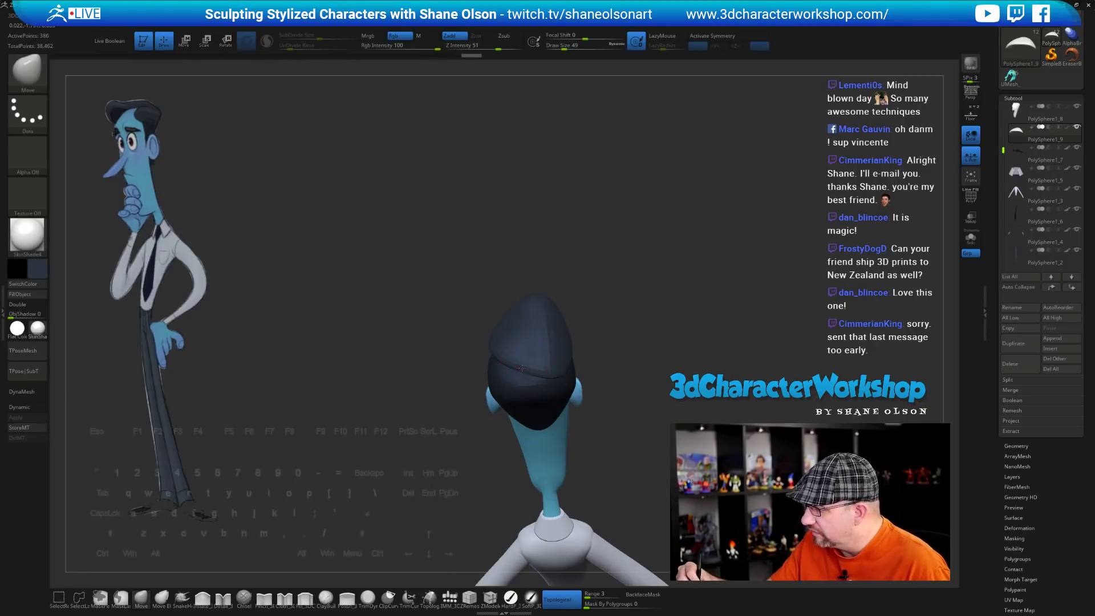
pyautogui.moveTo(617, 358)
pyautogui.mouseDown()
pyautogui.moveTo(641, 348)
pyautogui.moveTo(582, 383)
pyautogui.moveTo(619, 393)
pyautogui.moveTo(634, 361)
pyautogui.mouseUp()
pyautogui.press('s')
pyautogui.press('s')
pyautogui.moveTo(544, 301); pyautogui.dragTo(547, 301)
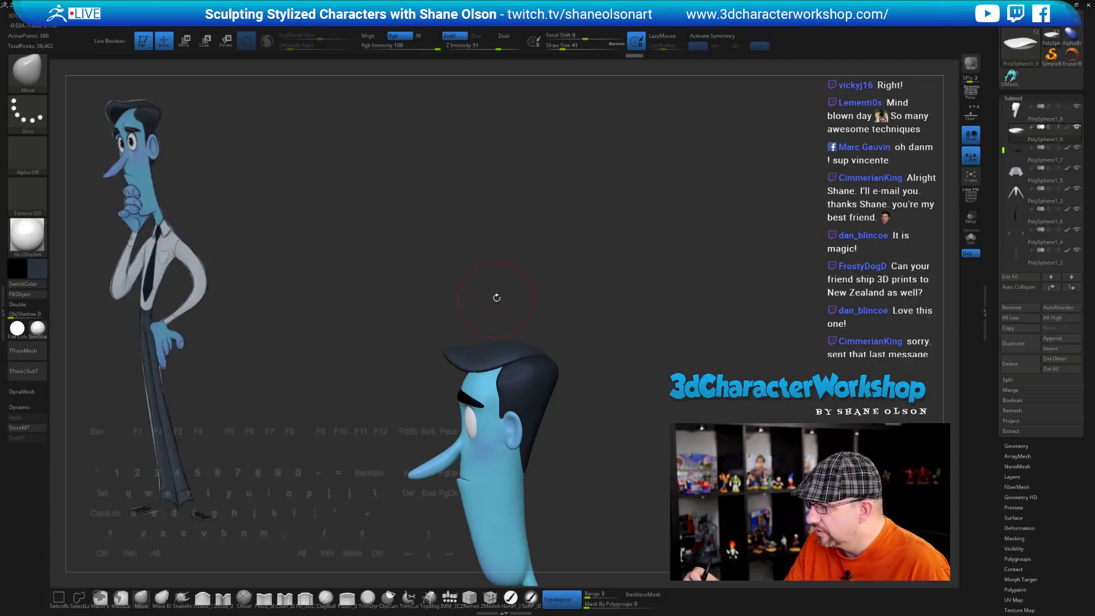
pyautogui.moveTo(550, 292); pyautogui.dragTo(584, 379)
# Sweep the front tip of the top hair upward and adjust its curve using the Move brush at draw sizes 44 and 54
pyautogui.moveTo(418, 399)
pyautogui.mouseDown(button='right')
pyautogui.moveTo(521, 398)
pyautogui.moveTo(365, 374)
pyautogui.moveTo(418, 374)
pyautogui.moveTo(554, 442)
pyautogui.moveTo(548, 463)
pyautogui.moveTo(536, 460)
pyautogui.moveTo(563, 455)
pyautogui.moveTo(570, 405)
pyautogui.moveTo(552, 394)
pyautogui.mouseUp(button='right')
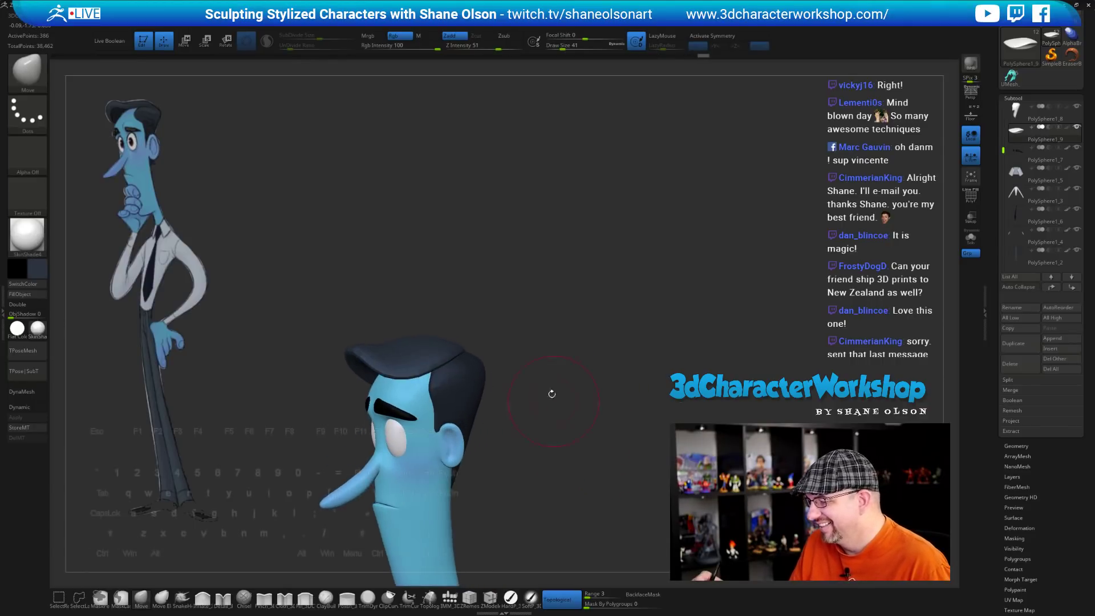
pyautogui.moveTo(529, 324)
pyautogui.mouseDown(button='right')
pyautogui.moveTo(527, 304)
pyautogui.moveTo(520, 313)
pyautogui.mouseUp(button='right')
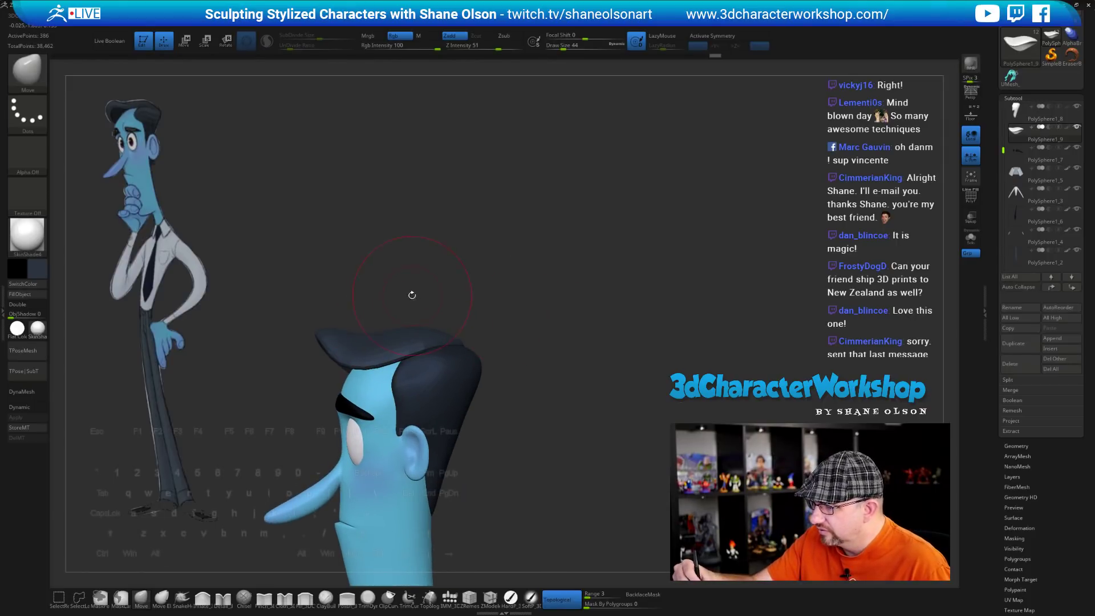
pyautogui.press(']')
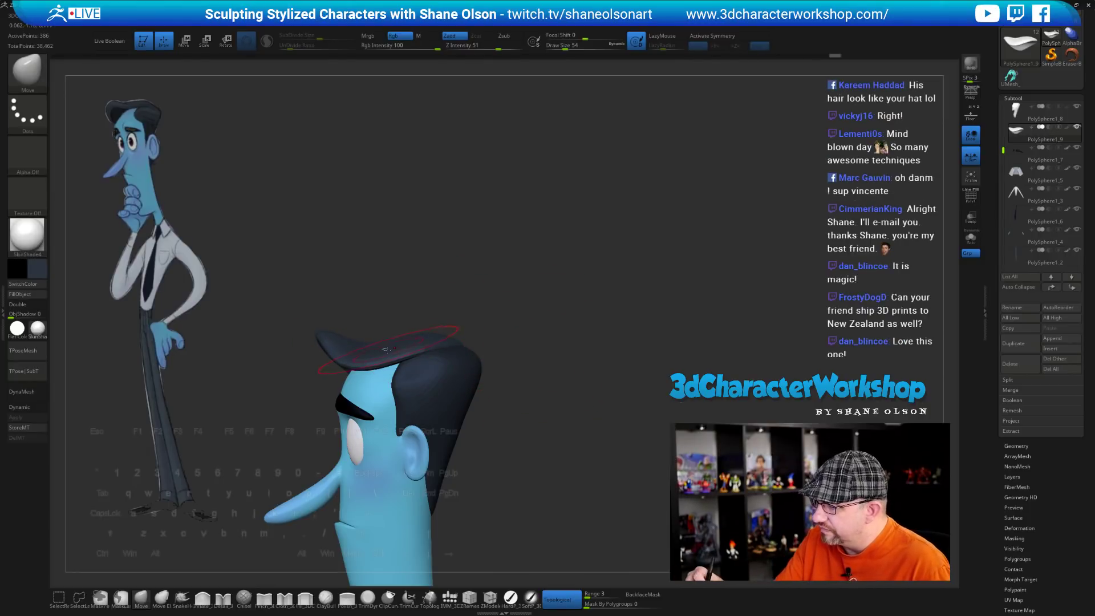
pyautogui.moveTo(501, 375); pyautogui.dragTo(458, 344)
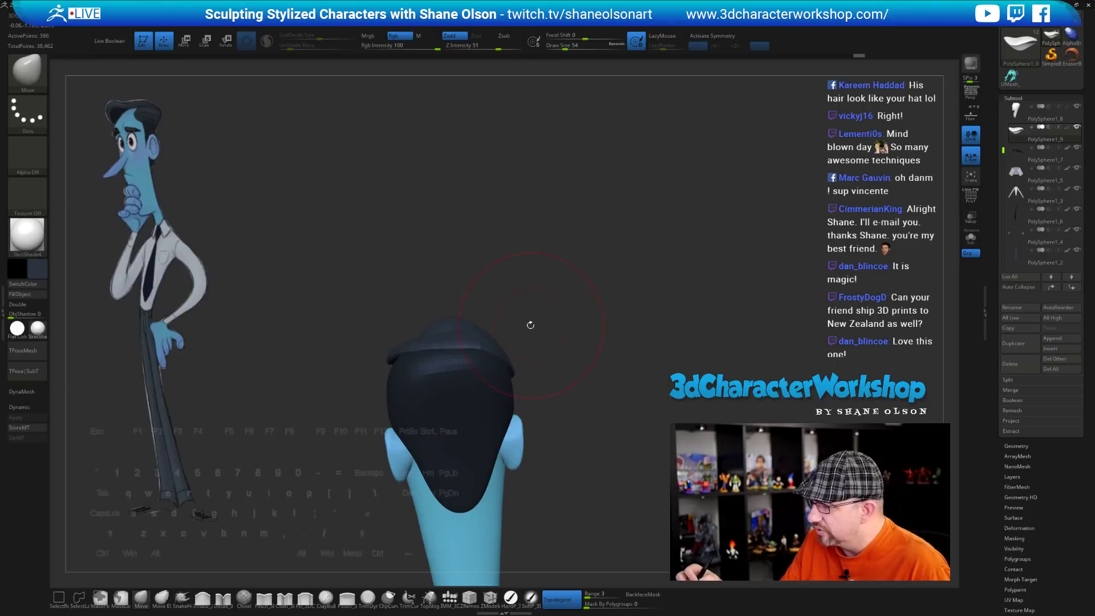
pyautogui.moveTo(552, 353); pyautogui.dragTo(549, 340)
# Fit the rear rim of the top hair to the back hair with the Move brush at draw size 33
pyautogui.press('s')
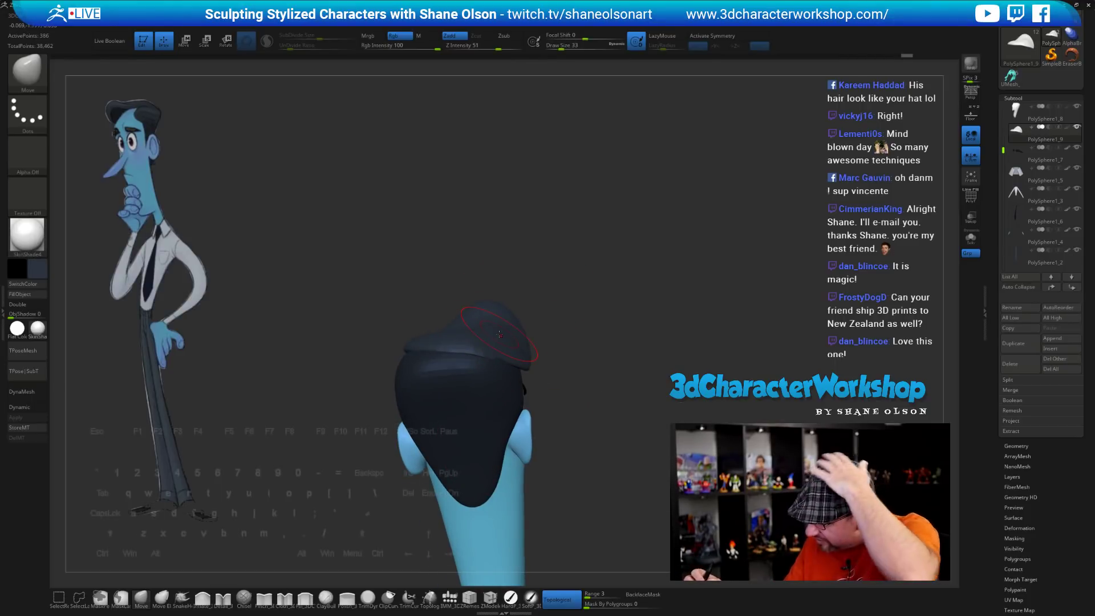
pyautogui.moveTo(575, 377); pyautogui.dragTo(484, 327)
pyautogui.moveTo(555, 336)
pyautogui.mouseDown()
pyautogui.moveTo(487, 326)
pyautogui.moveTo(584, 341)
pyautogui.mouseUp()
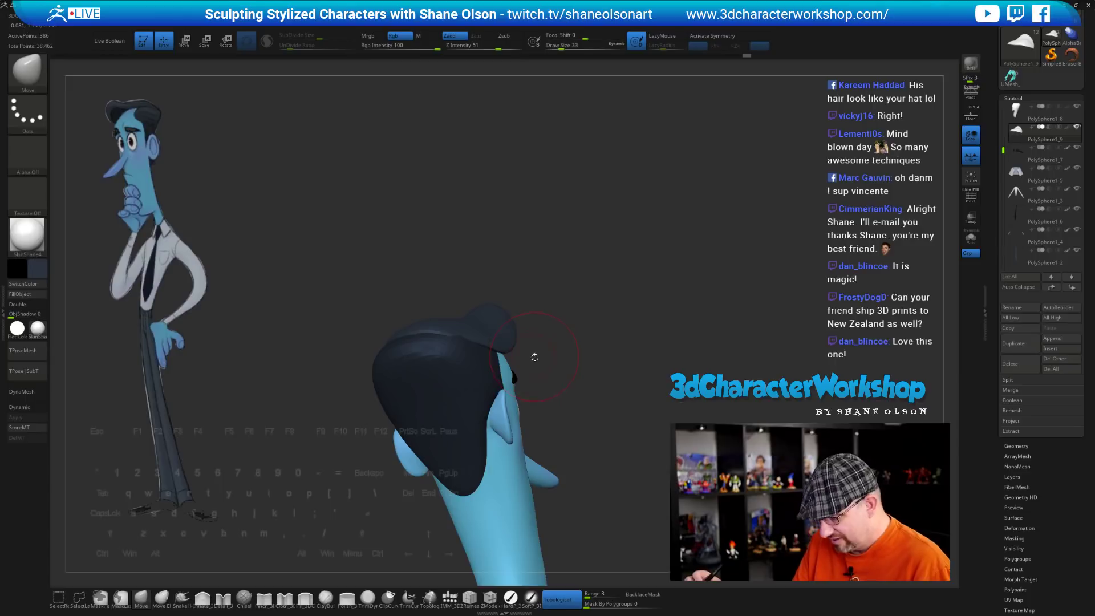
pyautogui.moveTo(584, 379); pyautogui.dragTo(469, 332)
pyautogui.moveTo(579, 377); pyautogui.dragTo(489, 337)
pyautogui.moveTo(613, 388); pyautogui.dragTo(663, 385)
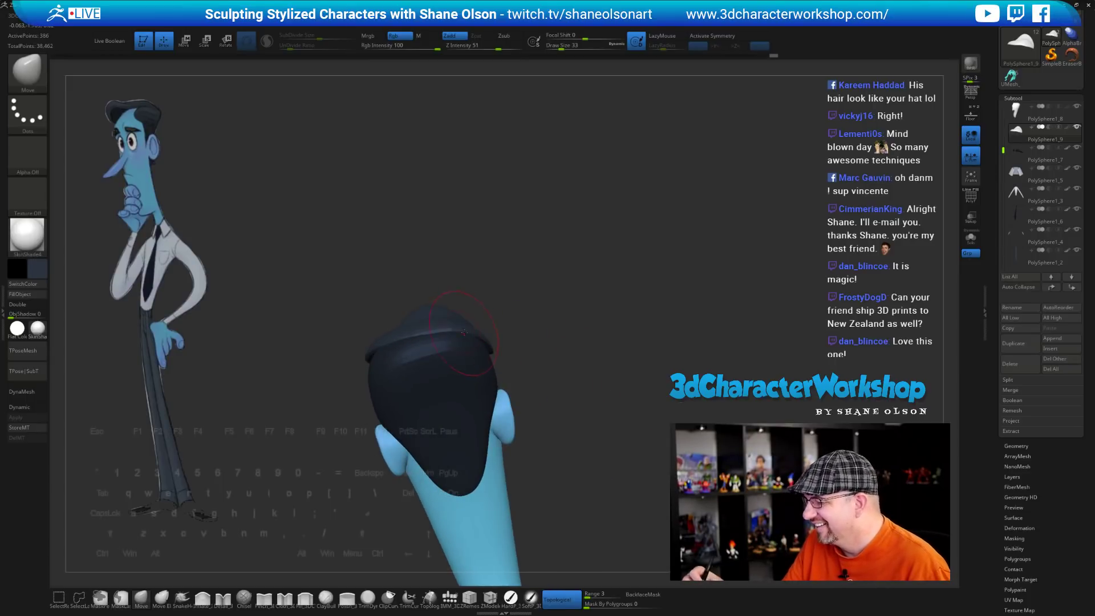
pyautogui.moveTo(557, 383); pyautogui.dragTo(317, 520)
# Turn on dynamic subdivision for the top hair and refine its front curl with the Move brush at draw size 22
pyautogui.press('d')
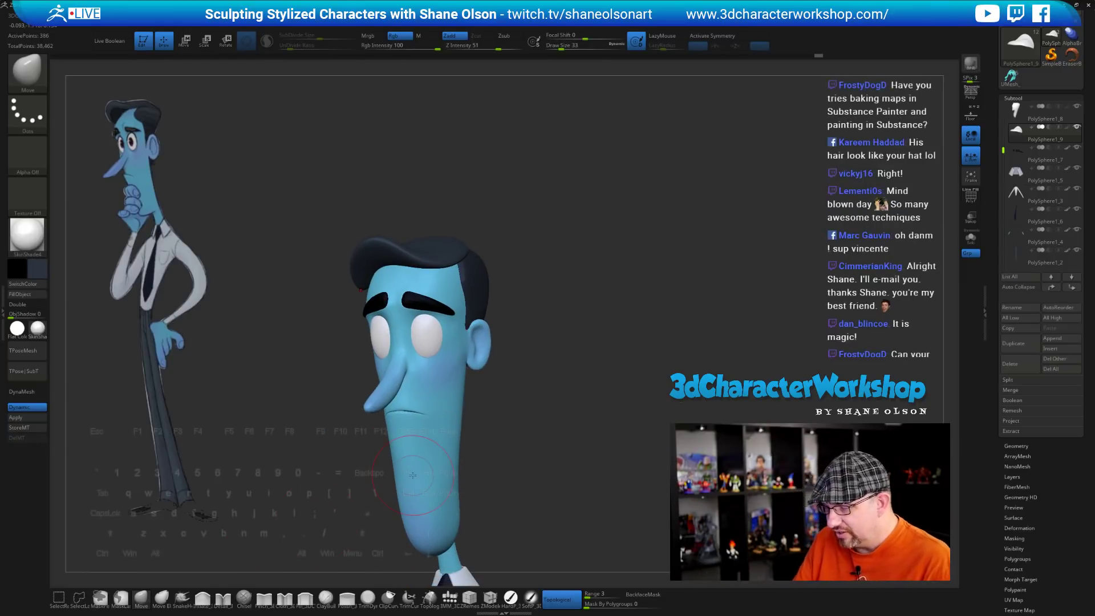
pyautogui.press('s')
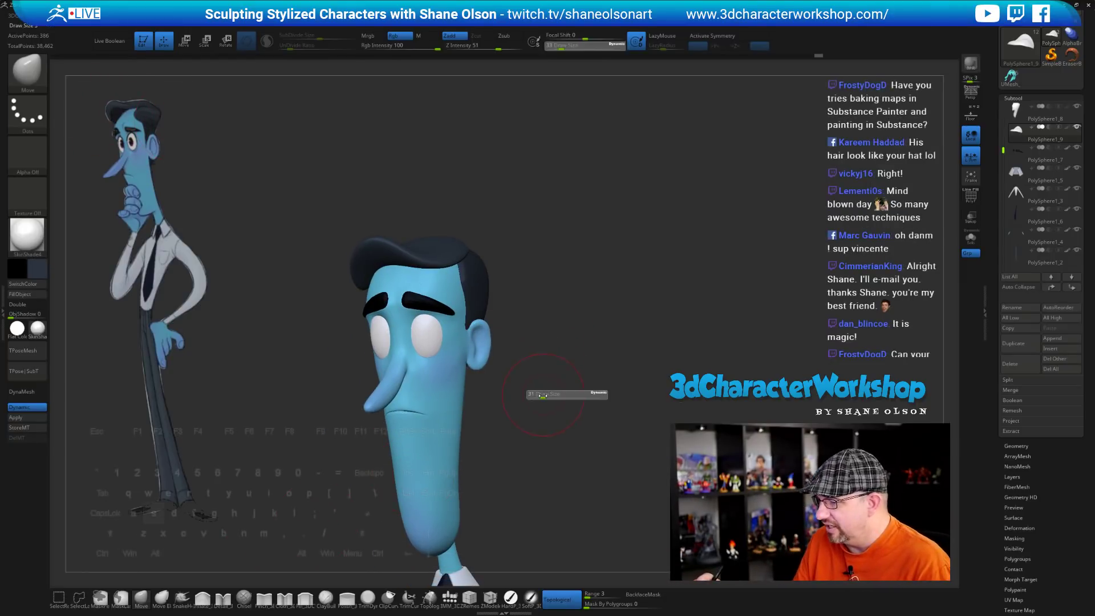
pyautogui.click(541, 394)
pyautogui.keyDown('alt'); pyautogui.moveTo(546, 404); pyautogui.dragTo(556, 434); pyautogui.keyUp('alt')
pyautogui.rightClick(556, 434)
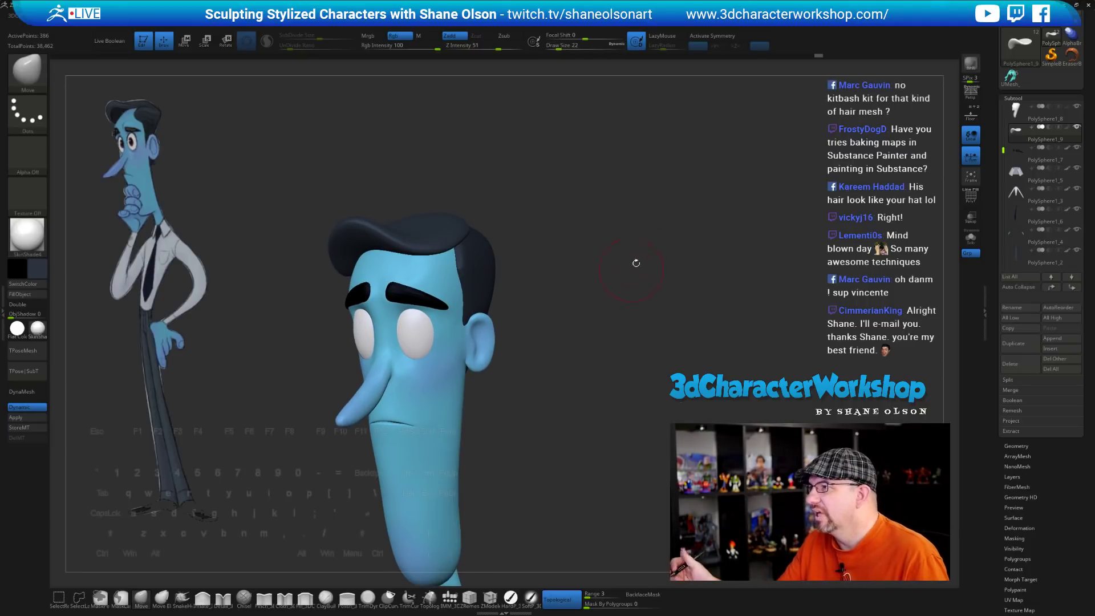
# Build up soft volume along the top hair's front wave with a sculpting brush at draw size 23 and Z intensity 5
pyautogui.moveTo(635, 262)
pyautogui.keyDown('shift'); pyautogui.mouseDown()
pyautogui.moveTo(611, 330)
pyautogui.moveTo(533, 384)
pyautogui.moveTo(532, 352)
pyautogui.mouseUp(); pyautogui.keyUp('shift')
pyautogui.click(203, 598)
pyautogui.press('s')
pyautogui.click(554, 341)
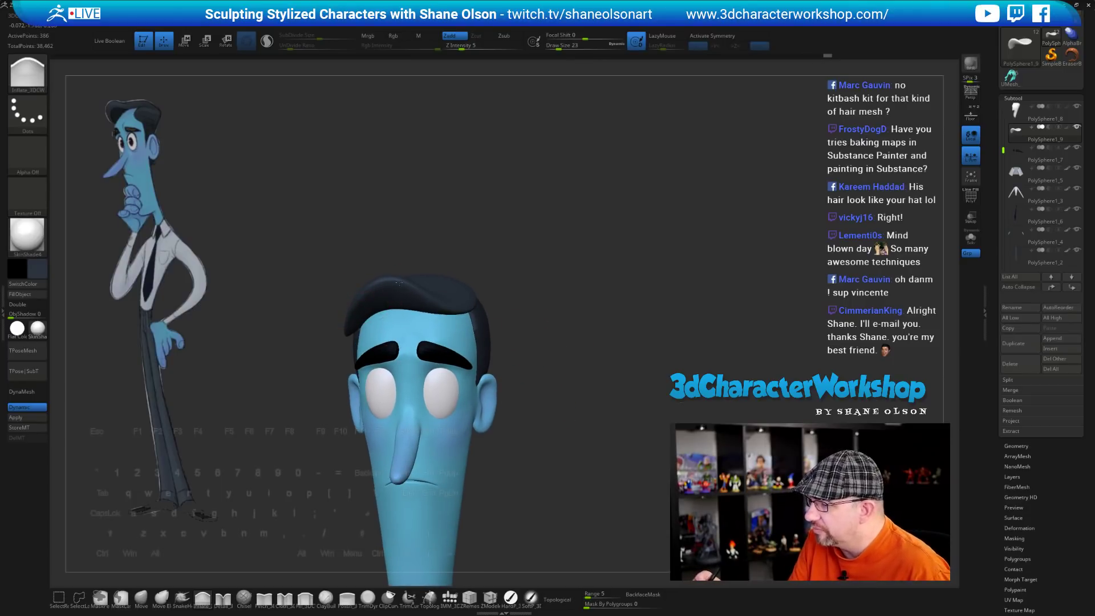
pyautogui.moveTo(440, 285); pyautogui.dragTo(386, 283)
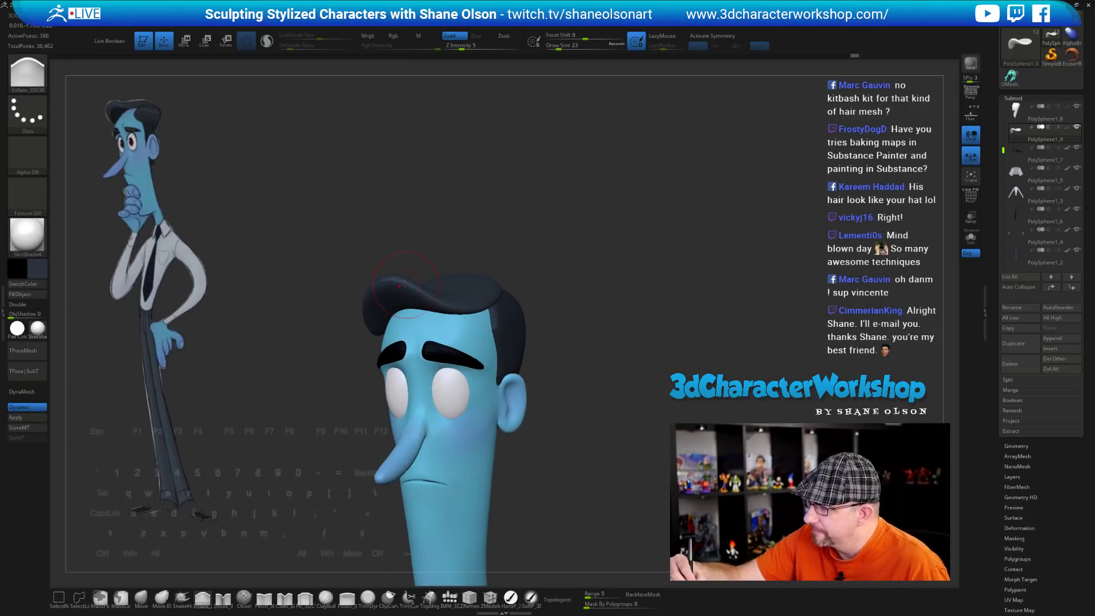
pyautogui.moveTo(345, 302); pyautogui.dragTo(378, 271)
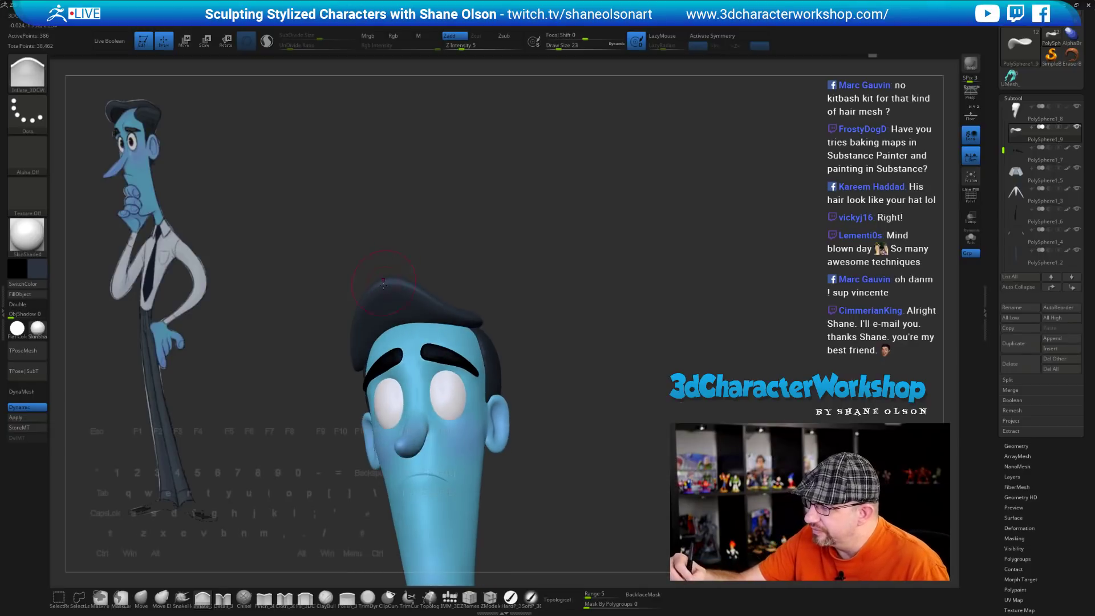
pyautogui.moveTo(444, 268)
pyautogui.mouseDown()
pyautogui.moveTo(438, 310)
pyautogui.moveTo(482, 319)
pyautogui.moveTo(424, 331)
pyautogui.mouseUp()
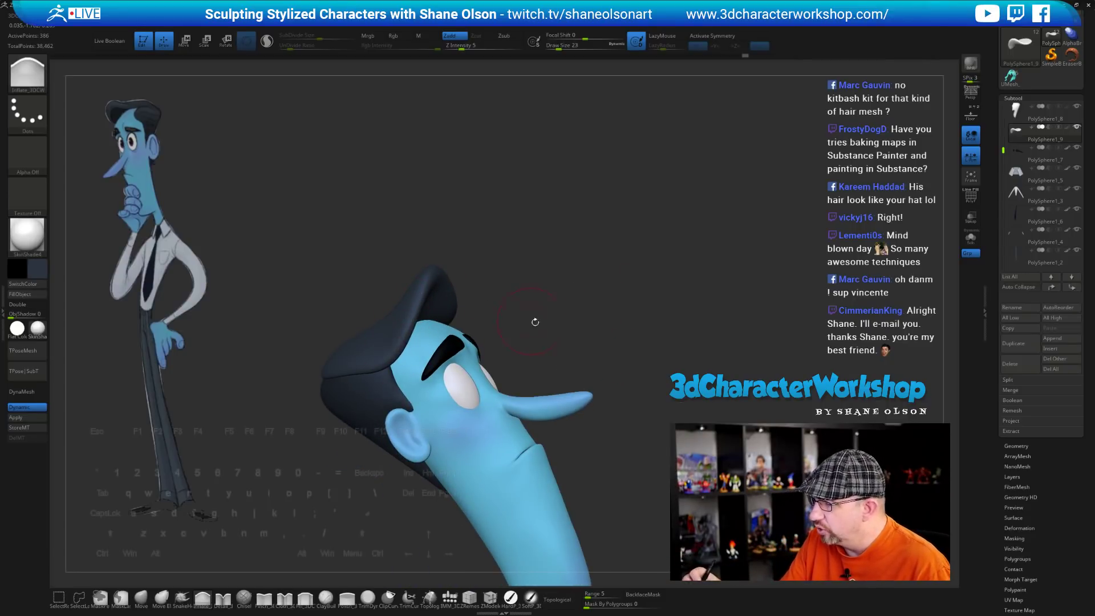
pyautogui.moveTo(535, 321)
pyautogui.mouseDown()
pyautogui.moveTo(560, 347)
pyautogui.moveTo(547, 354)
pyautogui.moveTo(575, 443)
pyautogui.moveTo(562, 442)
pyautogui.moveTo(578, 442)
pyautogui.mouseUp()
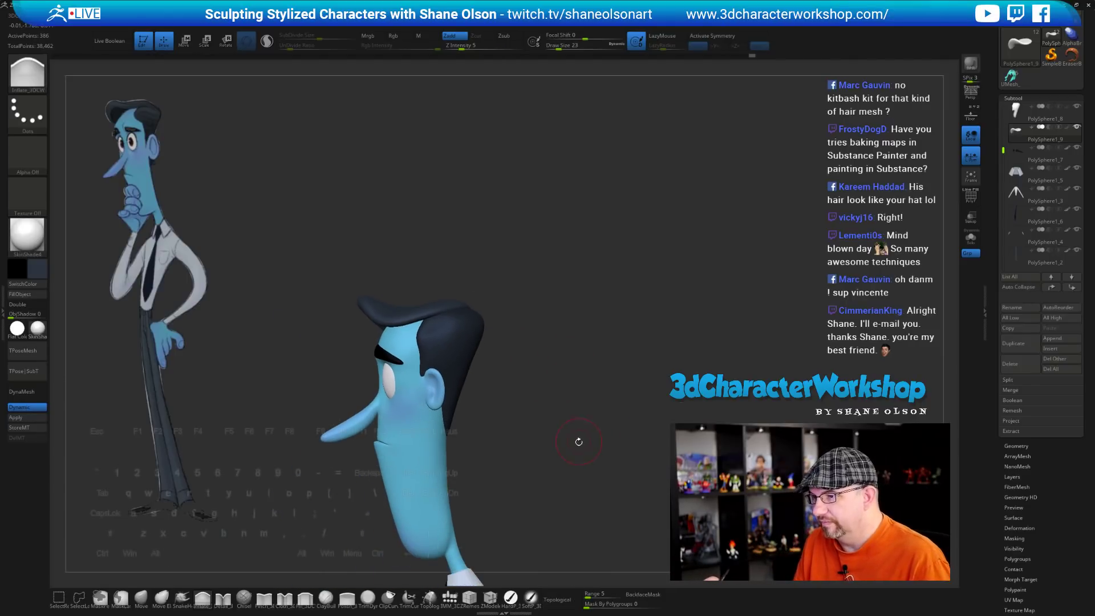
# Select the back hair, turn on dynamic subdivision and refine its temple hairline with the Move brush at draw size 14
pyautogui.keyDown('alt'); pyautogui.click(469, 344); pyautogui.keyUp('alt')
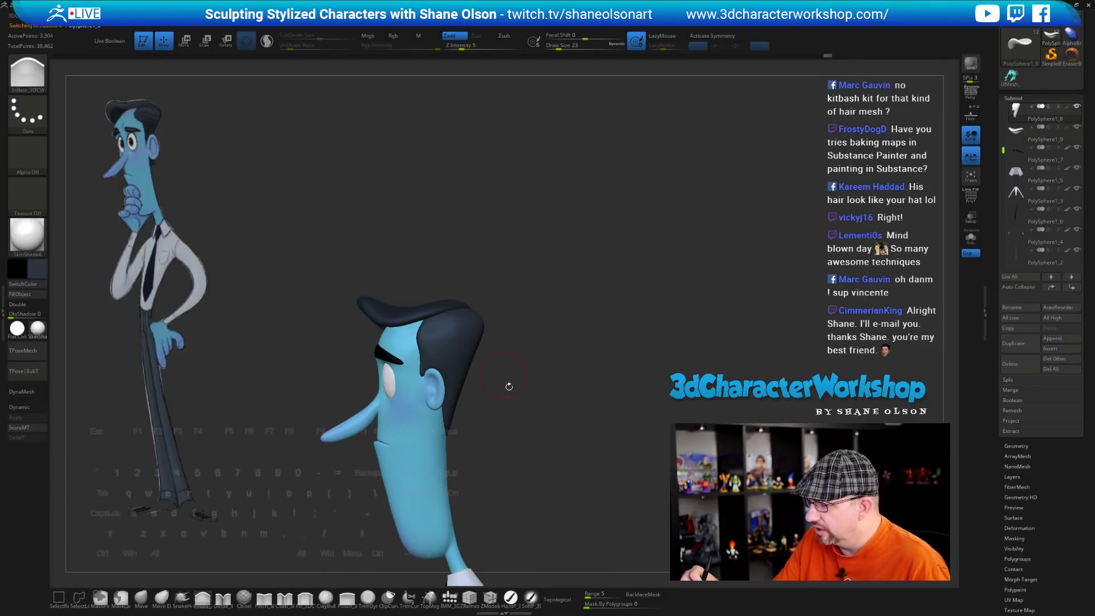
pyautogui.press('d')
pyautogui.keyDown('alt'); pyautogui.moveTo(531, 392); pyautogui.dragTo(528, 426); pyautogui.keyUp('alt')
pyautogui.click(140, 596)
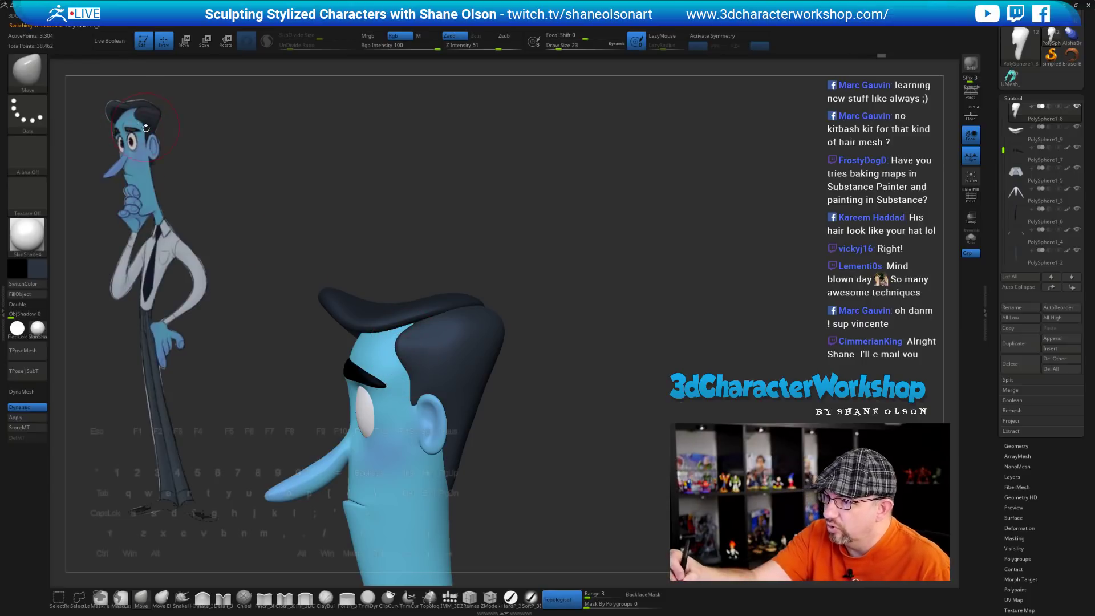
pyautogui.press('s')
pyautogui.moveTo(509, 419); pyautogui.dragTo(506, 418)
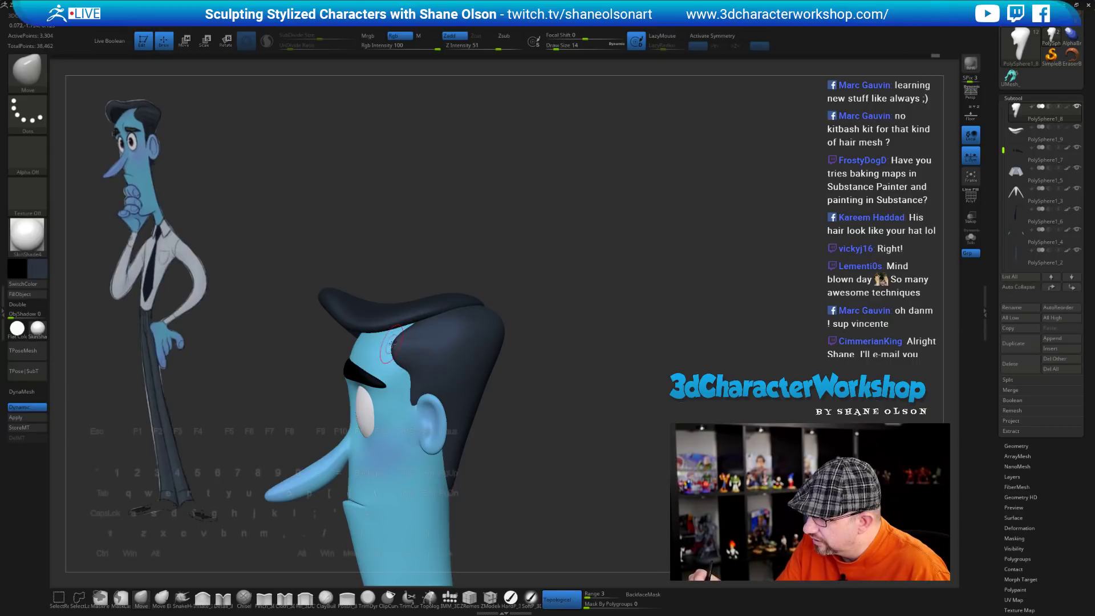
pyautogui.moveTo(534, 403)
pyautogui.mouseDown()
pyautogui.moveTo(502, 422)
pyautogui.moveTo(536, 447)
pyautogui.moveTo(559, 385)
pyautogui.mouseUp()
pyautogui.moveTo(487, 348); pyautogui.dragTo(476, 349)
# Round the back hair's front edge between the temple and ear using the Move brush at draw size 25
pyautogui.press('s')
pyautogui.moveTo(477, 349); pyautogui.dragTo(479, 349)
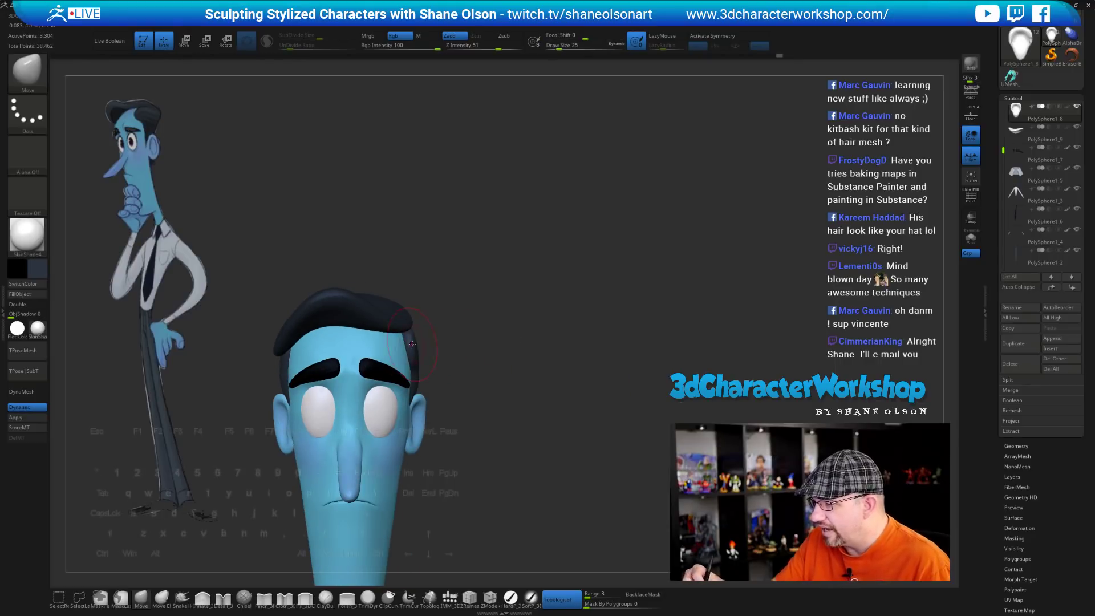
pyautogui.moveTo(505, 438); pyautogui.dragTo(412, 344)
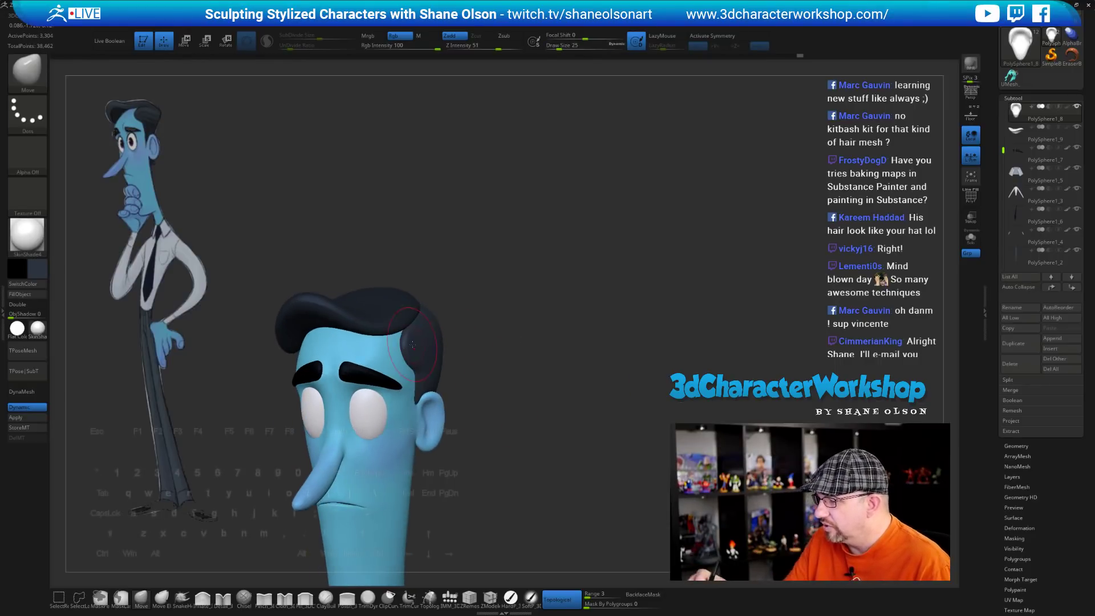
pyautogui.moveTo(519, 431); pyautogui.dragTo(397, 513)
# Switch to the paint brush on the back hair and quick-save the project
pyautogui.click(510, 597)
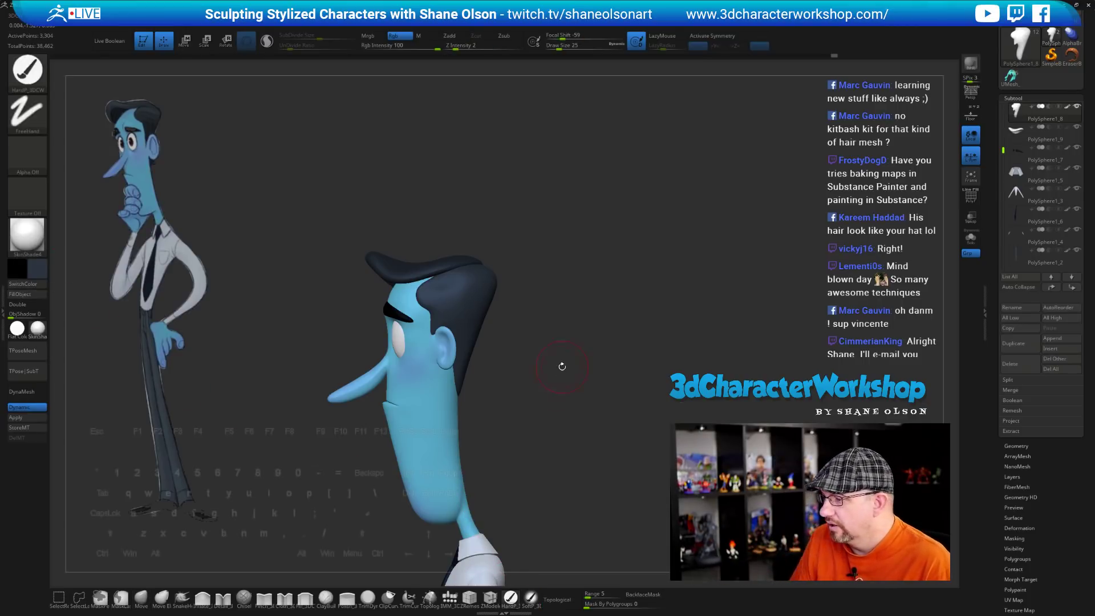
pyautogui.moveTo(559, 366)
pyautogui.mouseDown()
pyautogui.moveTo(557, 391)
pyautogui.moveTo(557, 367)
pyautogui.mouseUp()
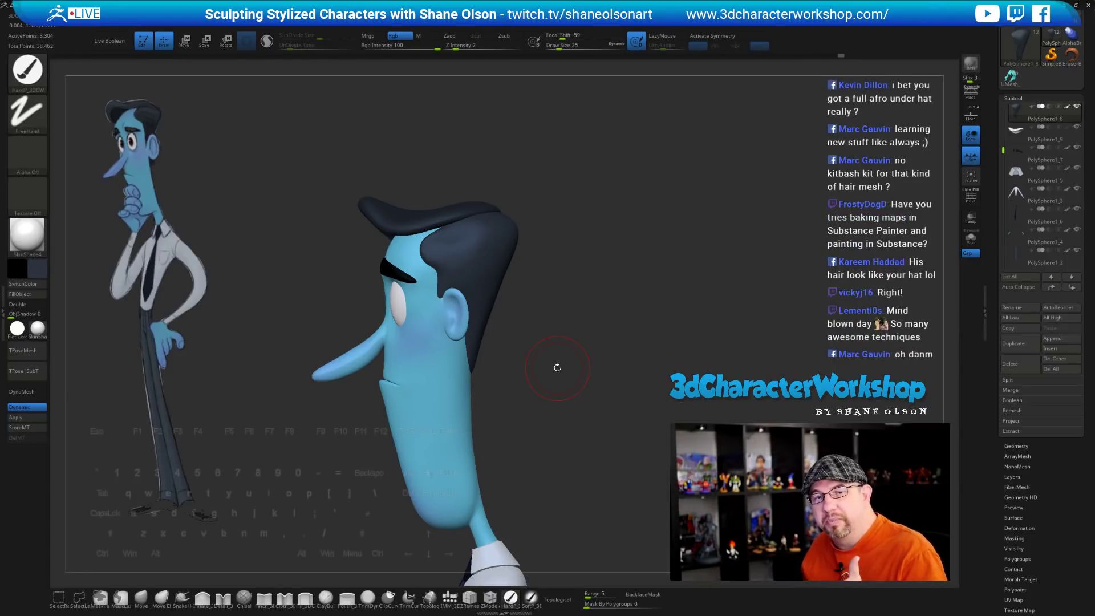
pyautogui.hotkey('ctrl', 's')
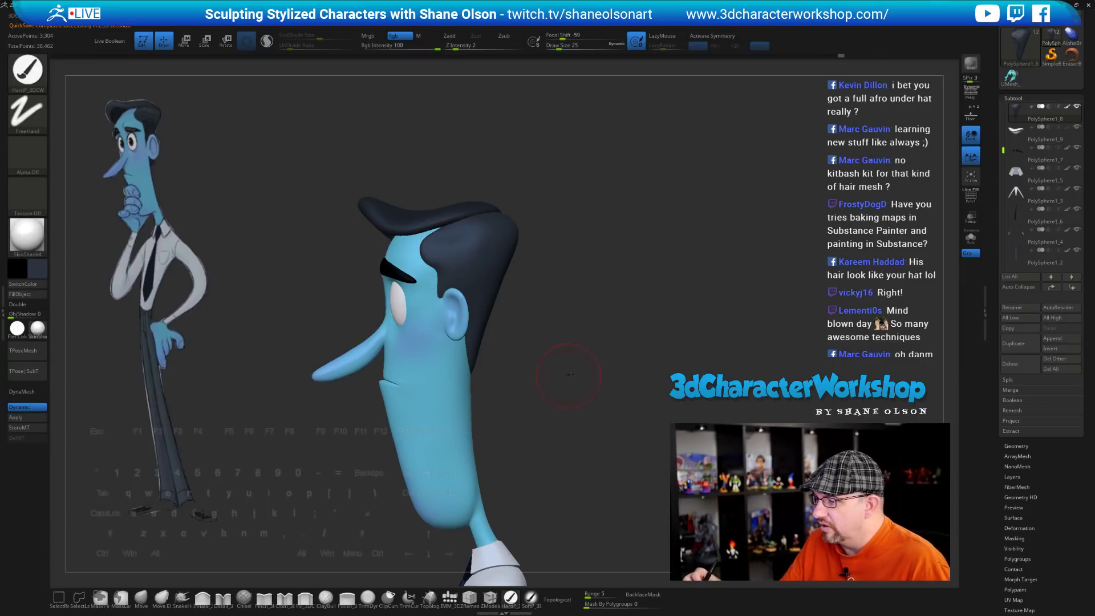
# Isolate the back hair subtool and display its polygon wireframe to inspect the inner surface
pyautogui.moveTo(571, 375); pyautogui.dragTo(613, 367)
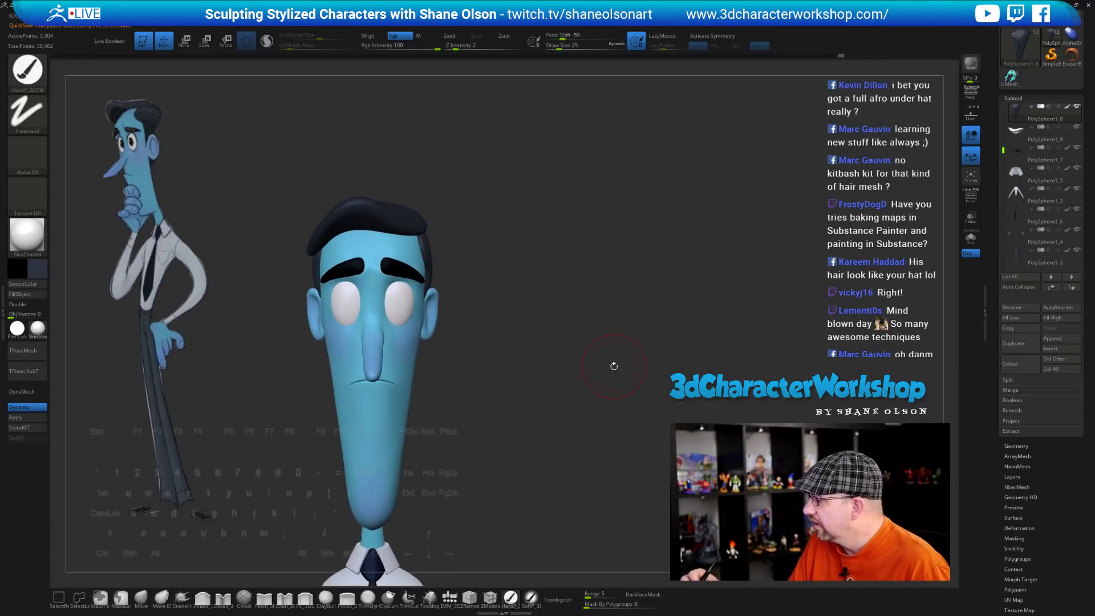
pyautogui.click(970, 238)
pyautogui.hotkey('shift', 'f')
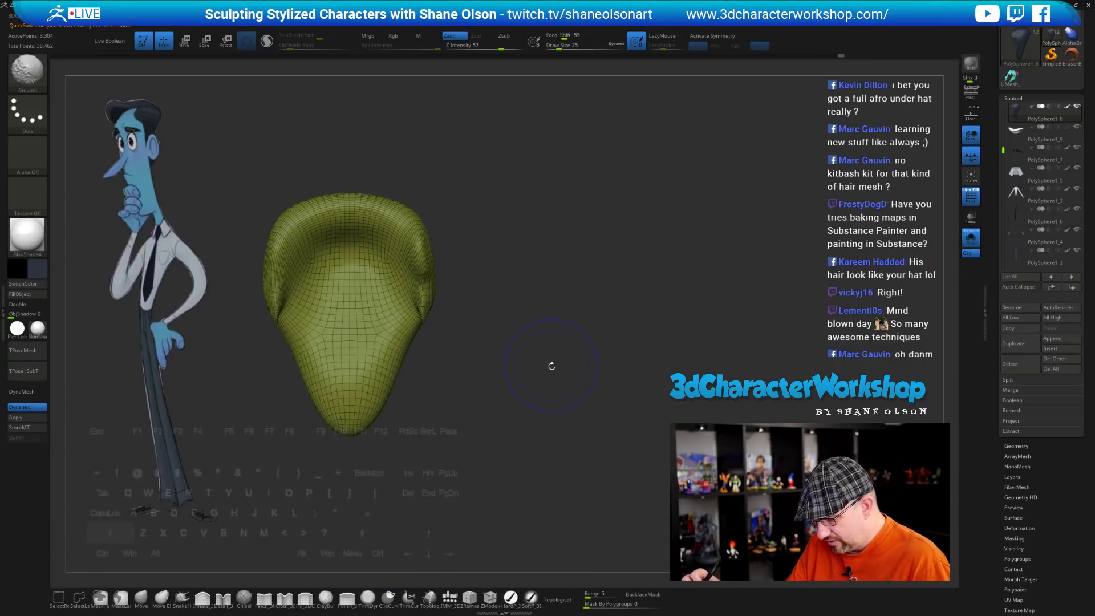
pyautogui.moveTo(550, 367)
pyautogui.mouseDown()
pyautogui.moveTo(559, 396)
pyautogui.moveTo(532, 388)
pyautogui.moveTo(571, 374)
pyautogui.mouseUp()
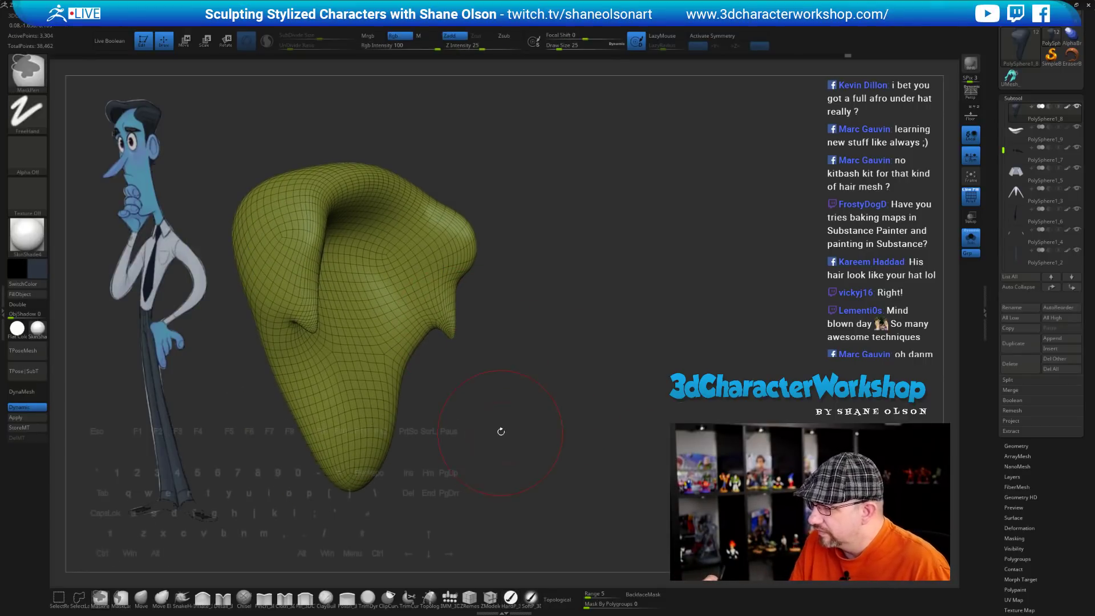
# Refine the back hair's thin sideburn tips from the inside, using the Move brush at draw size 13
pyautogui.click(203, 598)
pyautogui.press('s')
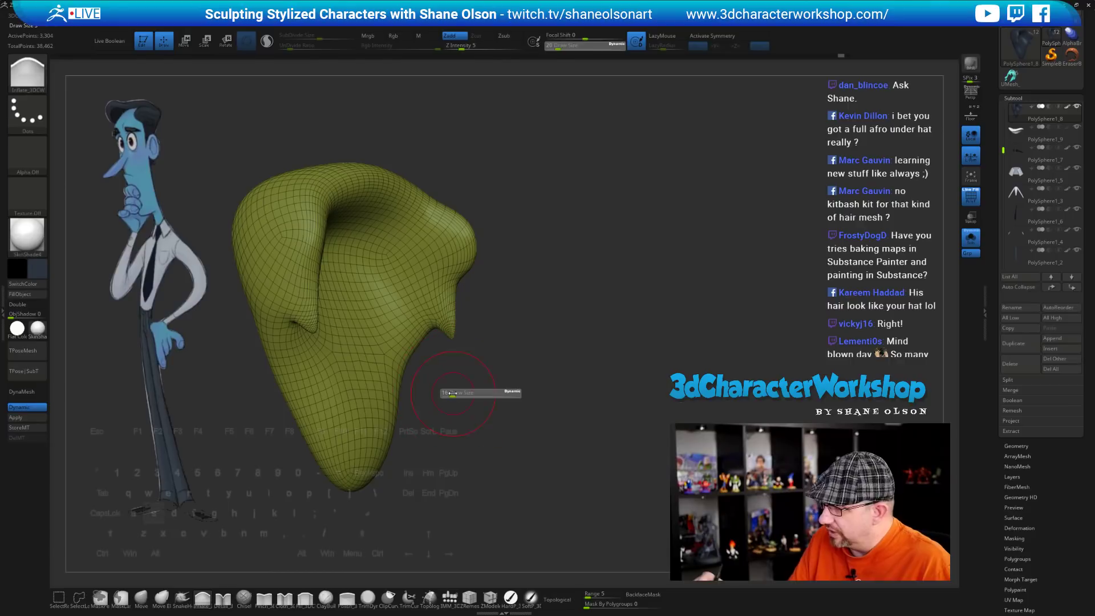
pyautogui.moveTo(454, 394); pyautogui.dragTo(452, 394)
pyautogui.moveTo(571, 420)
pyautogui.mouseDown()
pyautogui.moveTo(504, 422)
pyautogui.moveTo(518, 421)
pyautogui.mouseUp()
pyautogui.click(141, 598)
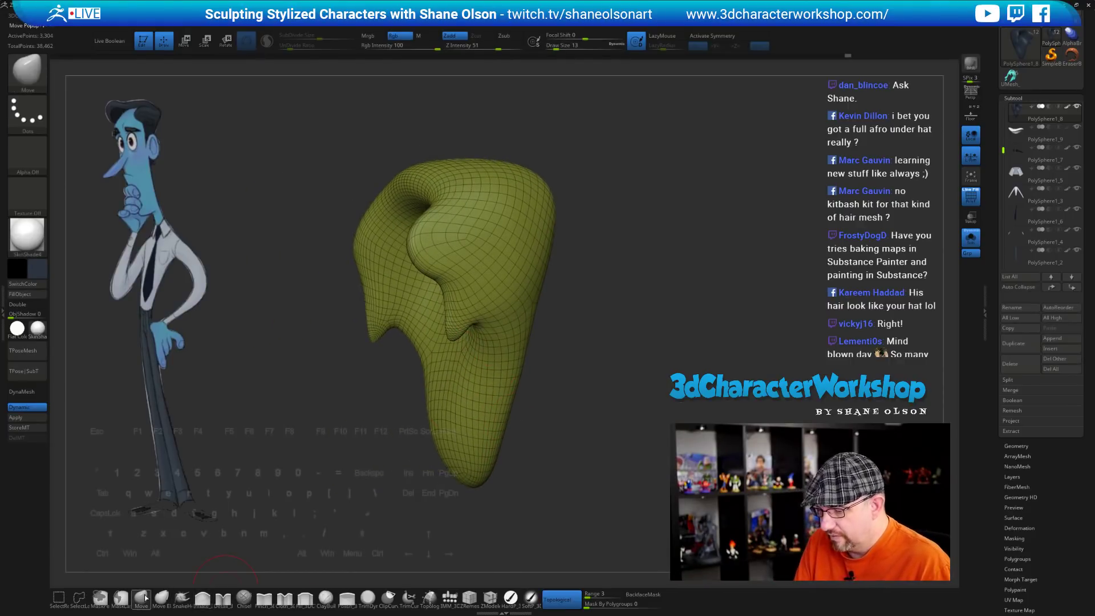
pyautogui.moveTo(451, 350); pyautogui.dragTo(452, 348)
pyautogui.moveTo(535, 394); pyautogui.dragTo(591, 400)
pyautogui.moveTo(567, 365); pyautogui.dragTo(509, 324)
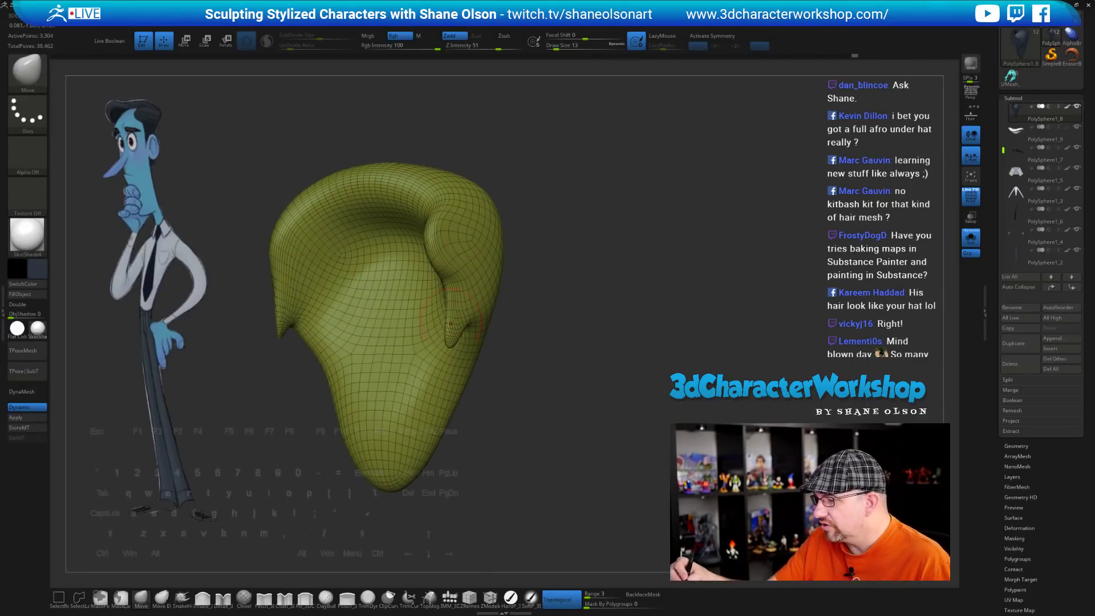
# Mirror the back hair and apply Mirror And Weld so both sideburns share the refined shape
pyautogui.moveTo(594, 444)
pyautogui.keyDown('alt'); pyautogui.mouseDown()
pyautogui.moveTo(572, 416)
pyautogui.moveTo(557, 422)
pyautogui.mouseUp(); pyautogui.keyUp('alt')
pyautogui.press('space')
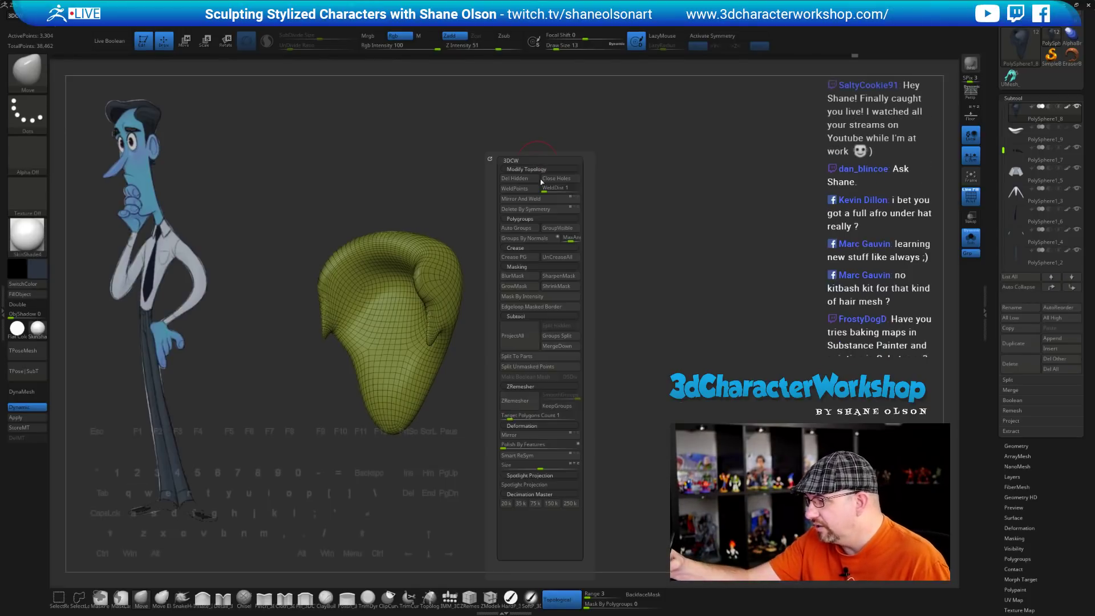
pyautogui.click(535, 436)
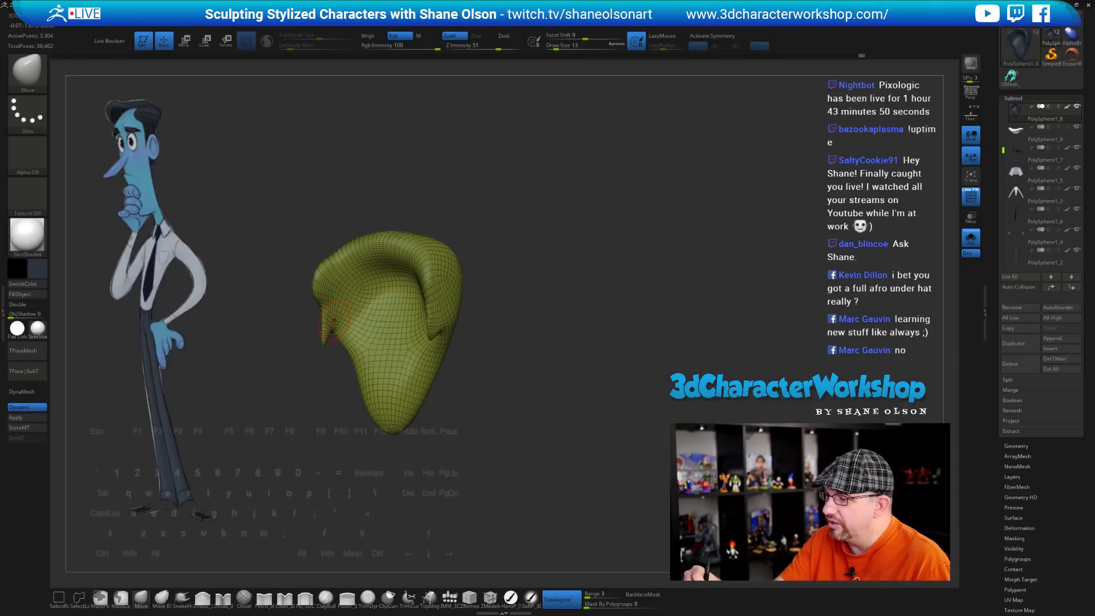
pyautogui.moveTo(500, 430); pyautogui.dragTo(498, 423)
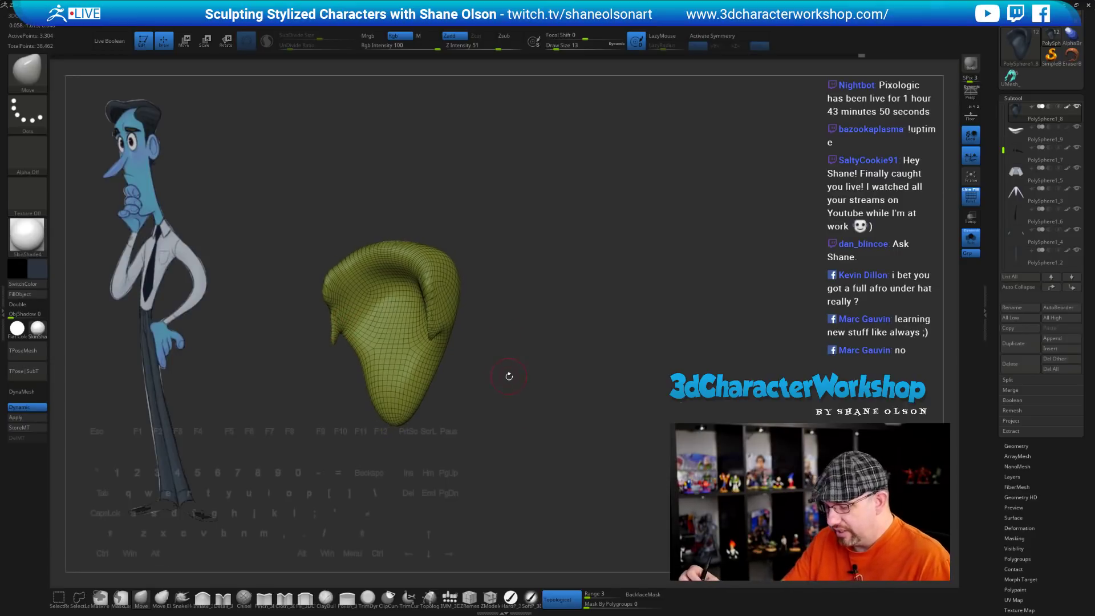
pyautogui.press('space')
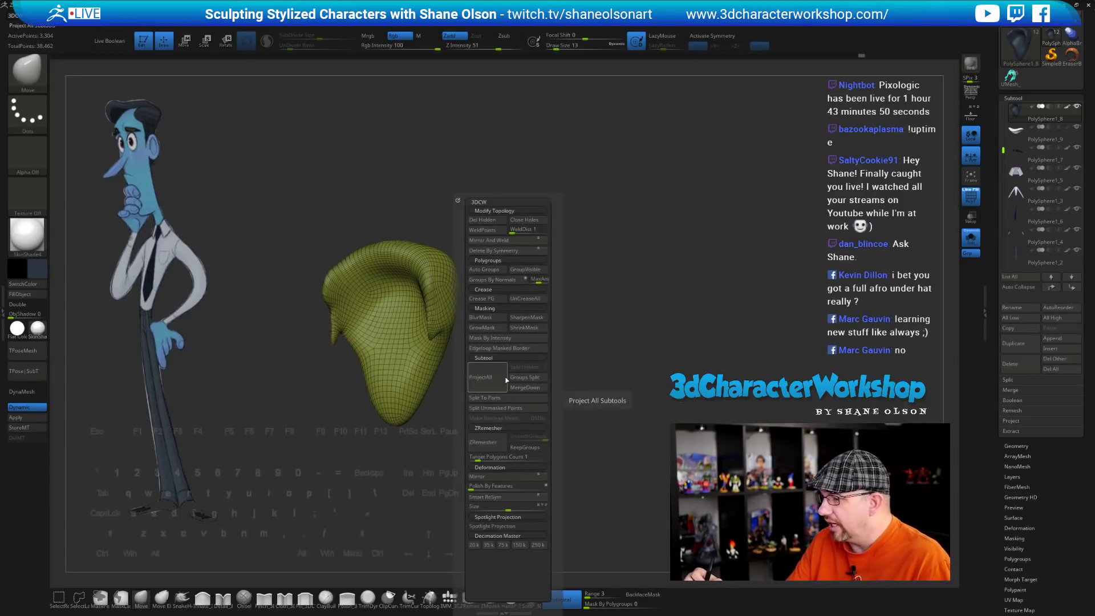
pyautogui.click(494, 242)
pyautogui.moveTo(501, 358)
pyautogui.mouseDown()
pyautogui.moveTo(511, 373)
pyautogui.moveTo(414, 465)
pyautogui.moveTo(446, 446)
pyautogui.mouseUp()
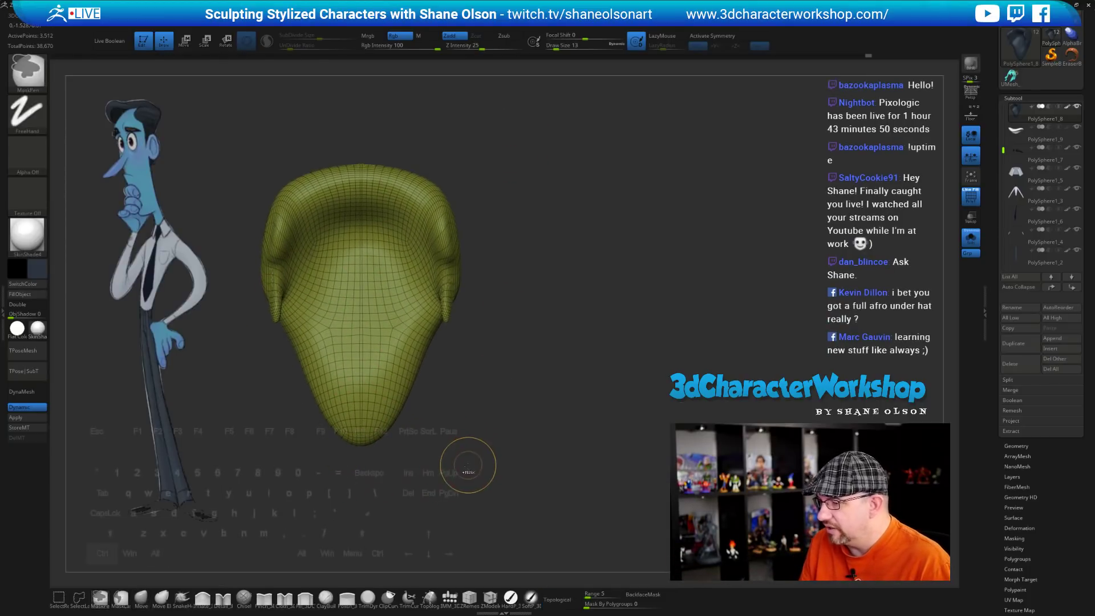
pyautogui.keyDown('alt'); pyautogui.moveTo(480, 413); pyautogui.dragTo(489, 413); pyautogui.keyUp('alt')
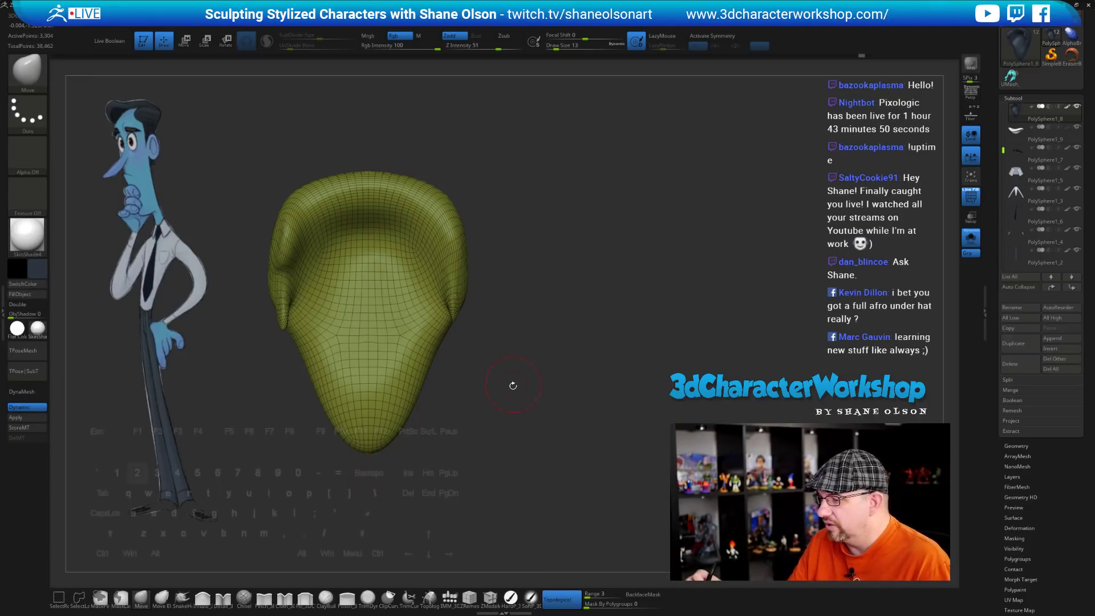
pyautogui.press('2')
pyautogui.click(512, 245)
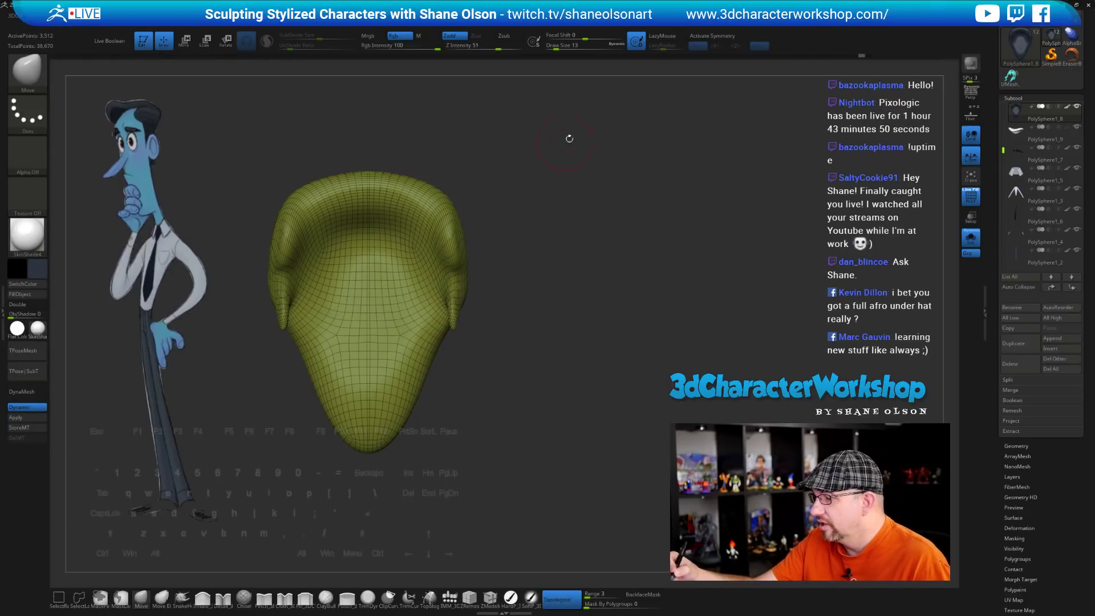
# Hide the polygon wireframe and turn off solo mode to show the whole character
pyautogui.moveTo(547, 378)
pyautogui.mouseDown()
pyautogui.moveTo(516, 379)
pyautogui.moveTo(565, 425)
pyautogui.mouseUp()
pyautogui.hotkey('shift', 'f')
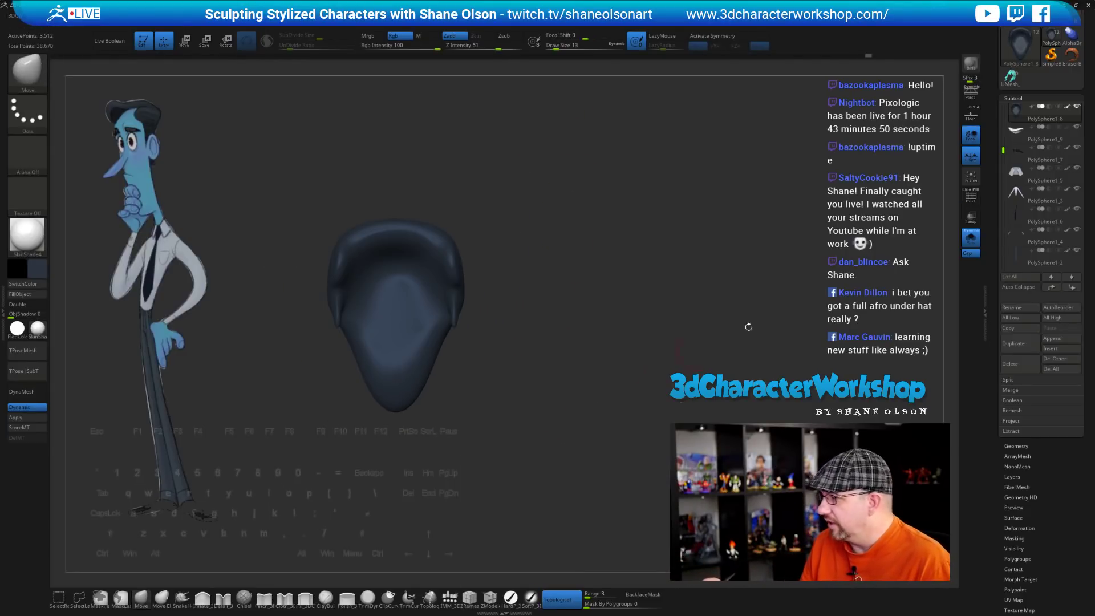
pyautogui.click(971, 238)
pyautogui.moveTo(676, 352); pyautogui.dragTo(602, 321)
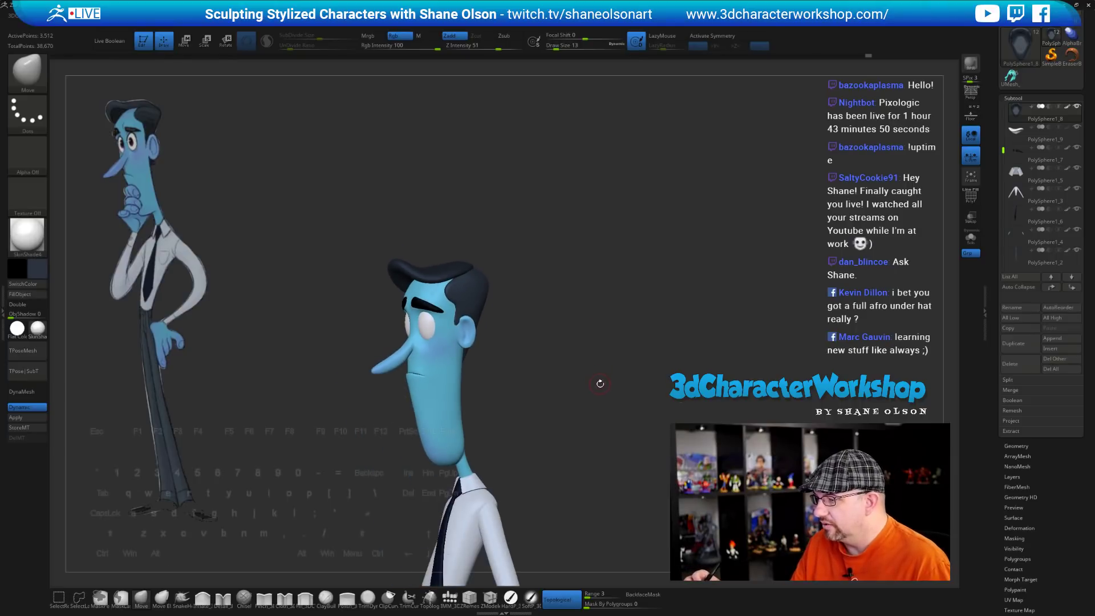
# Select the top hair piece and reshape its rear end over the crown using the Move brush at draw size 39
pyautogui.keyDown('alt'); pyautogui.click(412, 274); pyautogui.keyUp('alt')
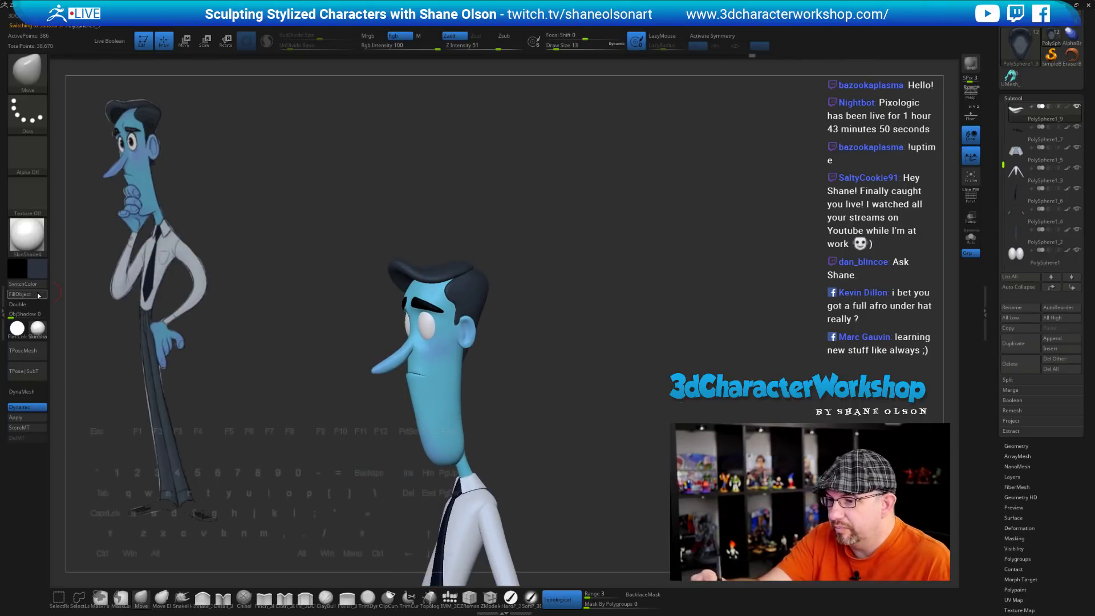
pyautogui.moveTo(574, 379); pyautogui.dragTo(553, 440)
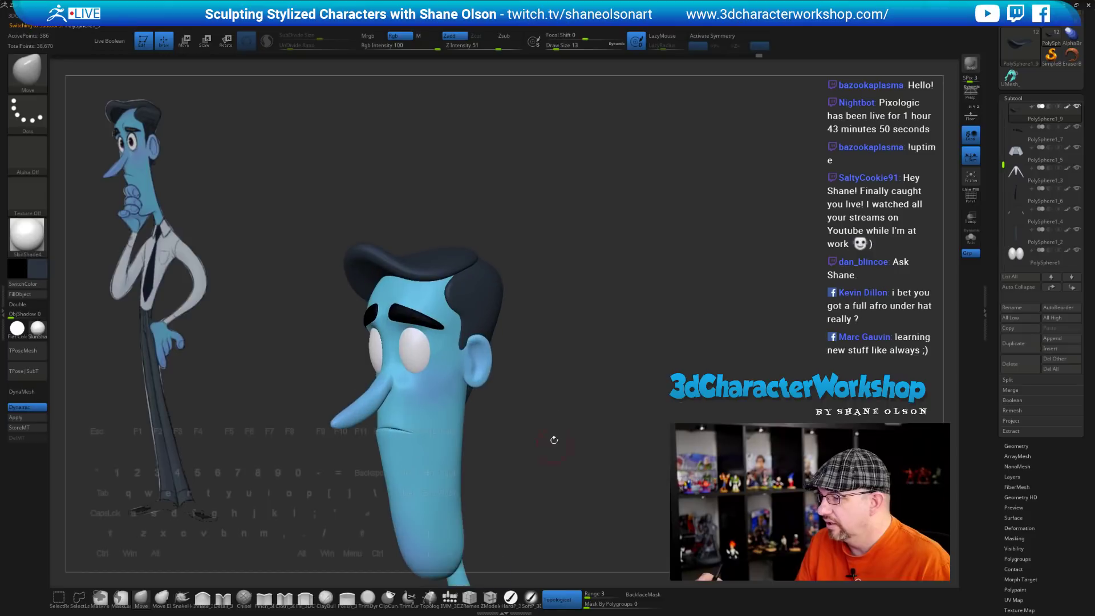
pyautogui.moveTo(557, 338); pyautogui.dragTo(519, 313)
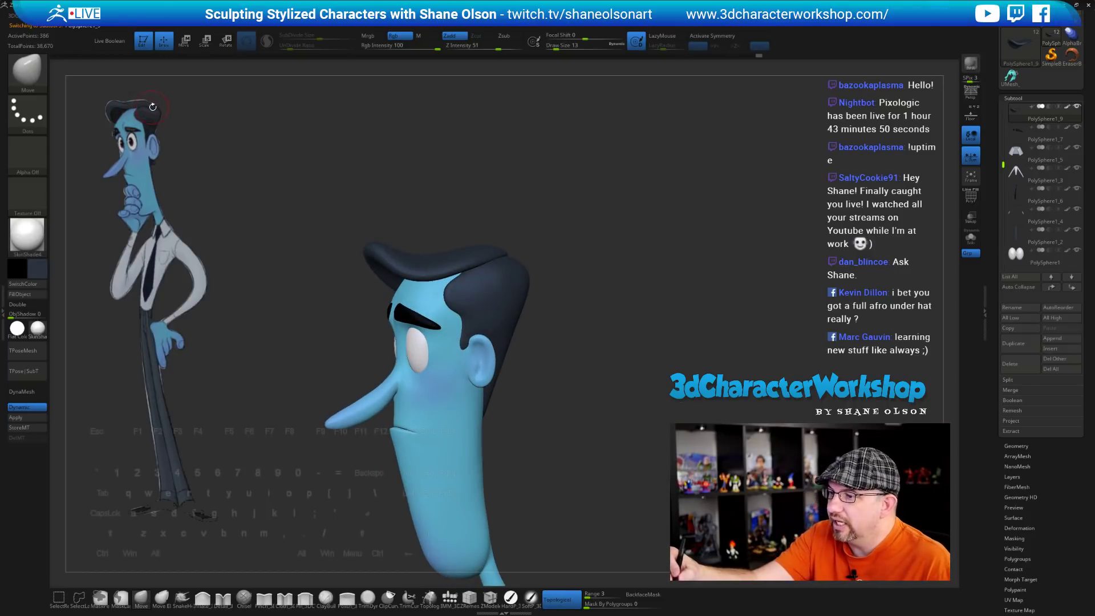
pyautogui.moveTo(593, 308); pyautogui.dragTo(567, 336)
pyautogui.moveTo(582, 292)
pyautogui.mouseDown()
pyautogui.moveTo(606, 347)
pyautogui.moveTo(573, 348)
pyautogui.mouseUp()
pyautogui.press('s')
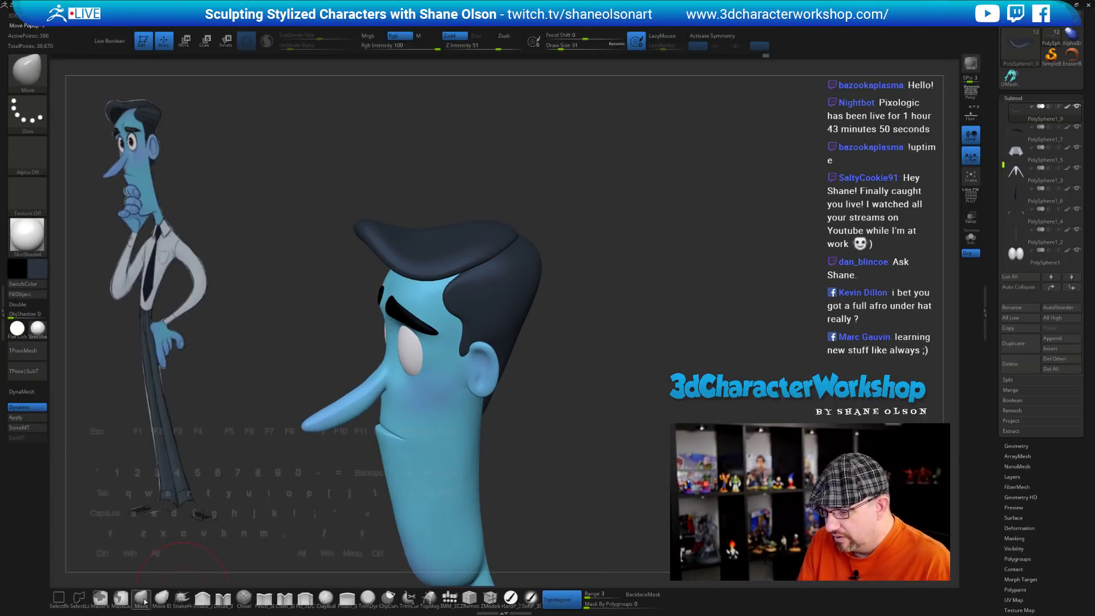
pyautogui.press('s')
pyautogui.moveTo(532, 219); pyautogui.dragTo(534, 221)
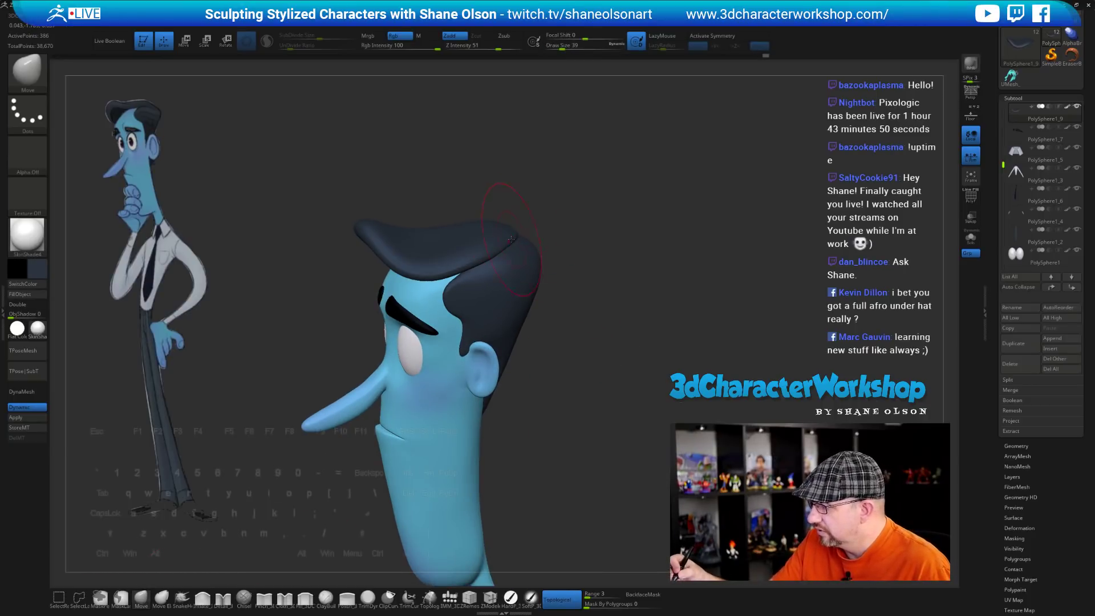
pyautogui.moveTo(569, 263); pyautogui.dragTo(512, 243)
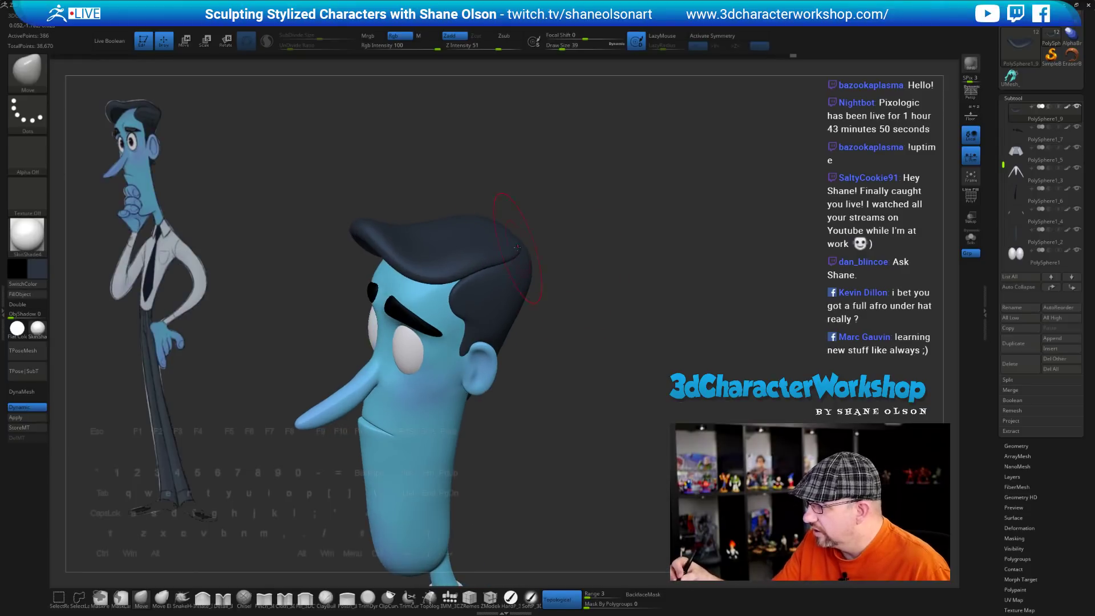
# Refine the top hair's rear corner and side edge from the side and behind so it fits against the back hair
pyautogui.moveTo(586, 313); pyautogui.dragTo(532, 257)
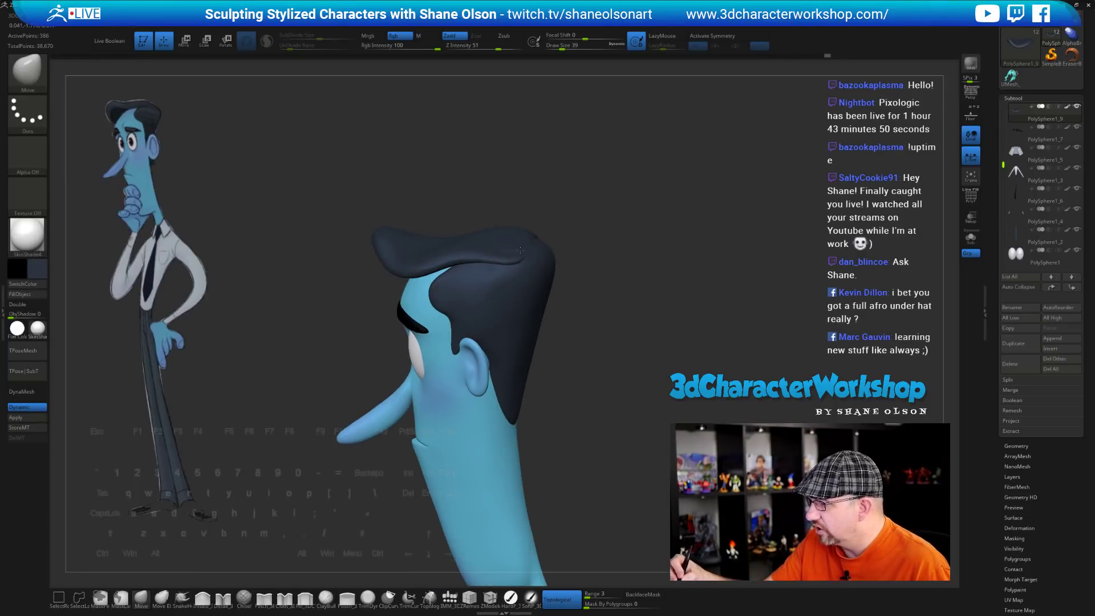
pyautogui.moveTo(587, 313); pyautogui.dragTo(556, 245)
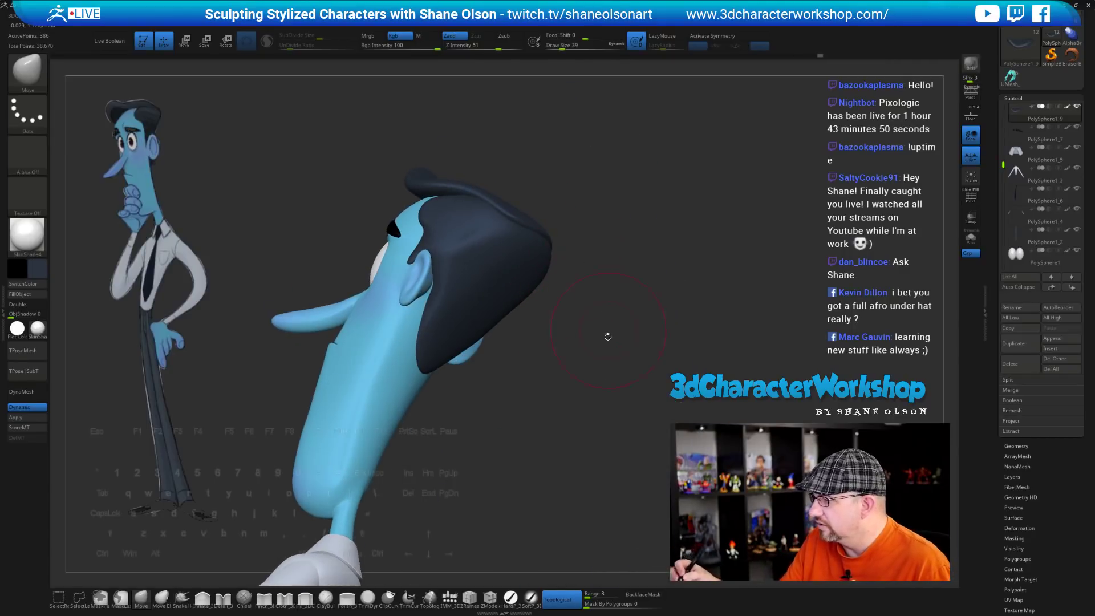
pyautogui.moveTo(608, 337); pyautogui.dragTo(526, 227)
pyautogui.moveTo(562, 279)
pyautogui.mouseDown()
pyautogui.moveTo(603, 405)
pyautogui.moveTo(653, 405)
pyautogui.moveTo(604, 396)
pyautogui.moveTo(521, 271)
pyautogui.mouseUp()
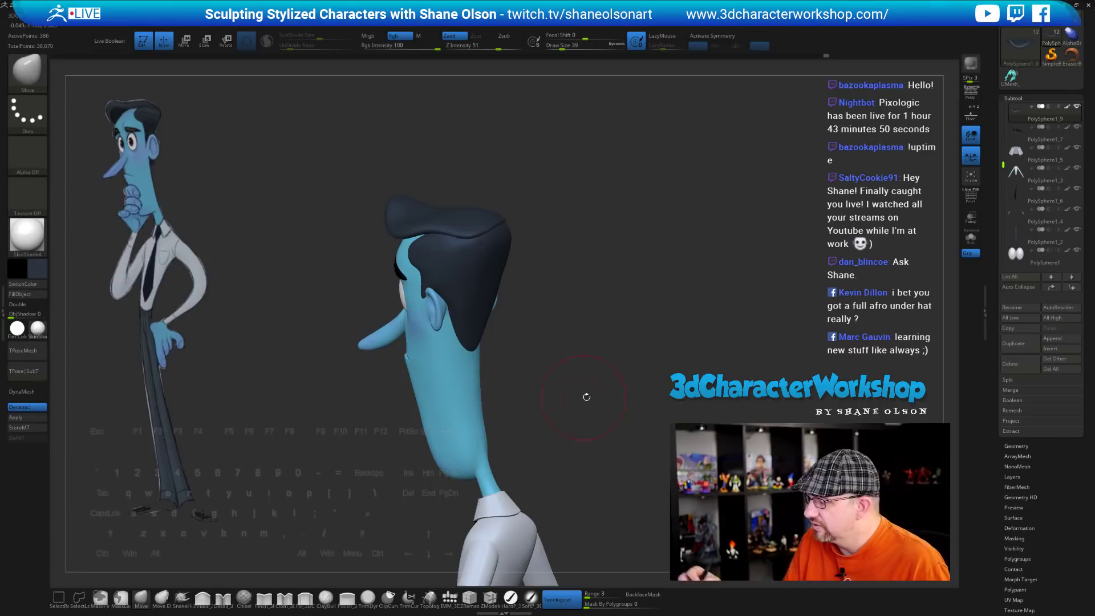
pyautogui.moveTo(586, 396)
pyautogui.mouseDown()
pyautogui.moveTo(640, 347)
pyautogui.moveTo(641, 293)
pyautogui.moveTo(699, 314)
pyautogui.moveTo(618, 259)
pyautogui.mouseUp()
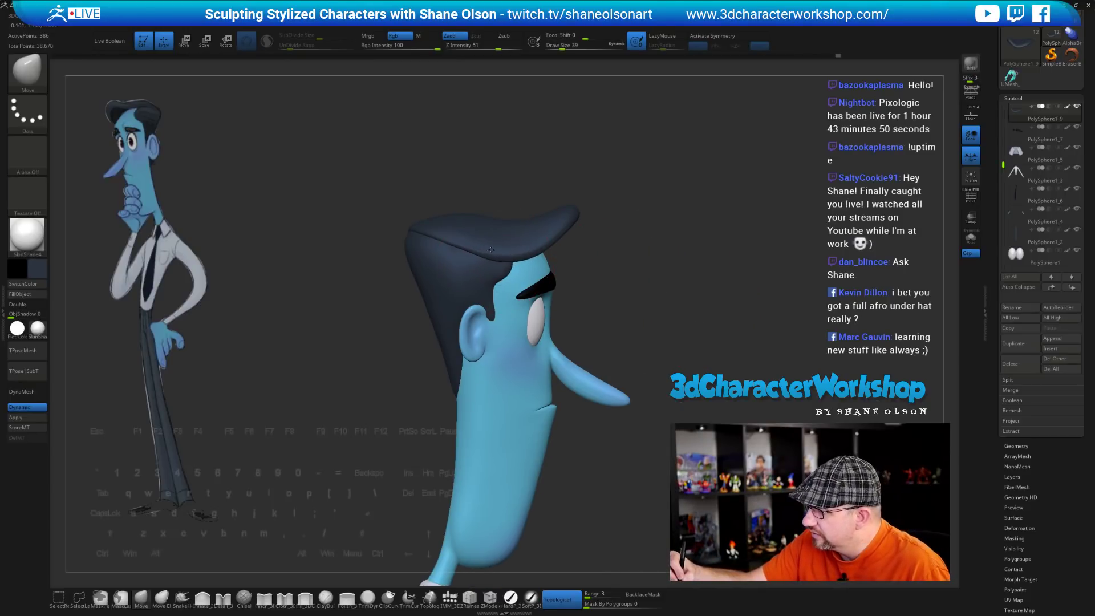
pyautogui.moveTo(628, 310); pyautogui.dragTo(463, 288)
# Select the back hair and adjust its front edge at the temple, reducing the Move brush to draw size 17
pyautogui.keyDown('alt'); pyautogui.click(415, 263); pyautogui.keyUp('alt')
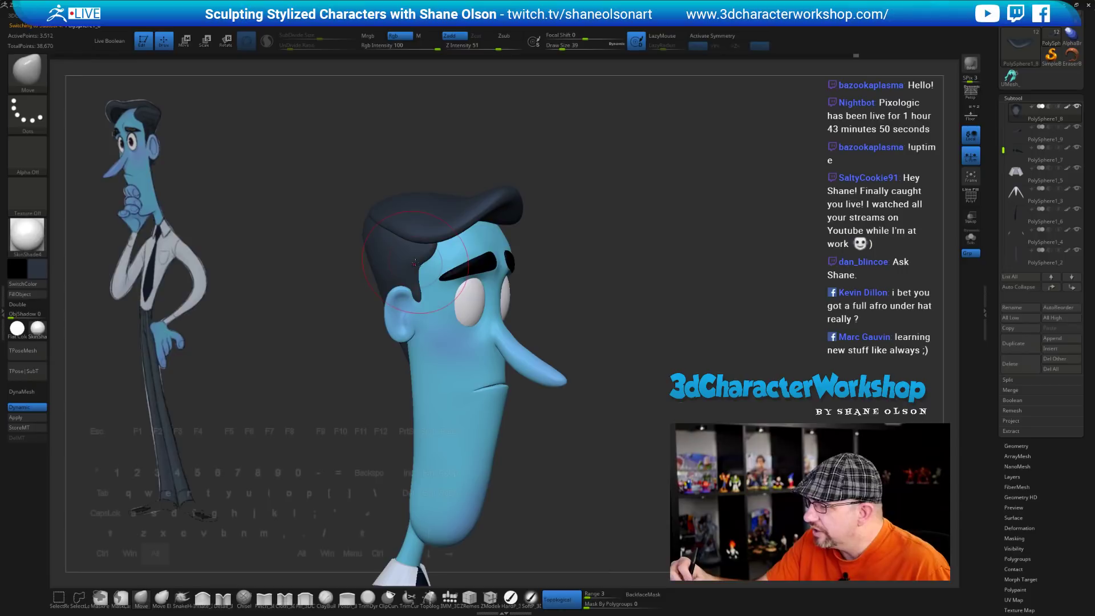
pyautogui.moveTo(597, 298)
pyautogui.mouseDown()
pyautogui.moveTo(587, 330)
pyautogui.moveTo(593, 324)
pyautogui.mouseUp()
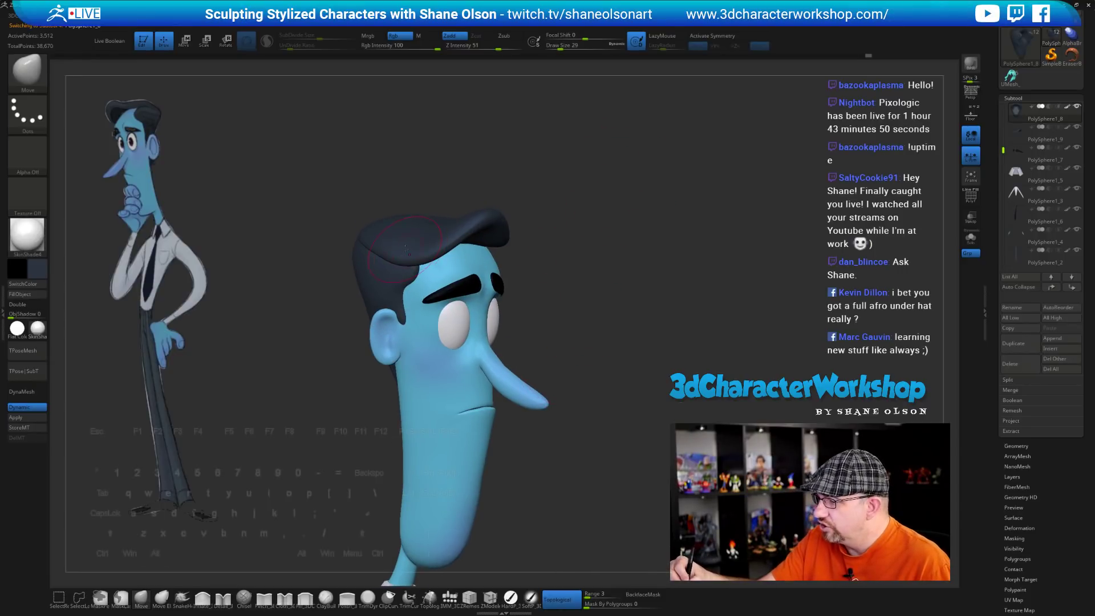
pyautogui.moveTo(516, 285); pyautogui.dragTo(545, 268)
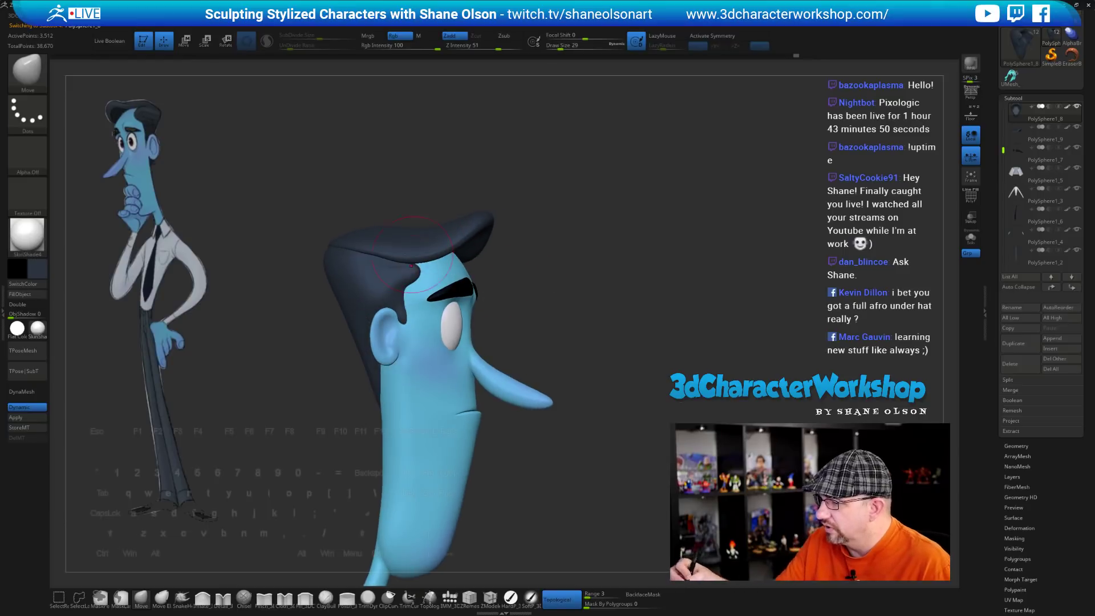
pyautogui.moveTo(565, 313); pyautogui.dragTo(410, 261)
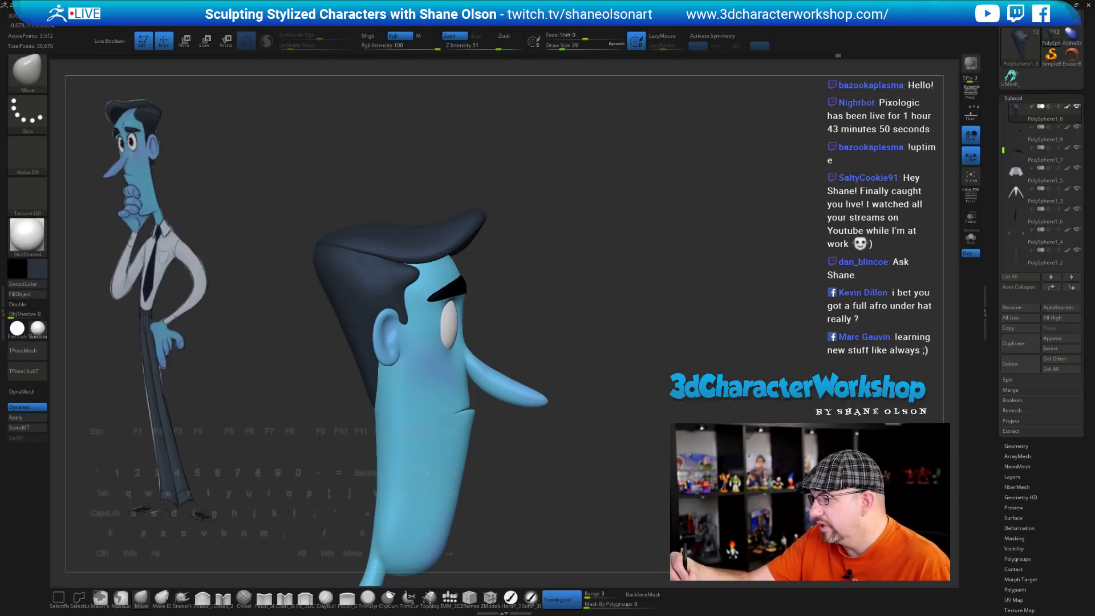
pyautogui.moveTo(391, 264); pyautogui.dragTo(464, 312)
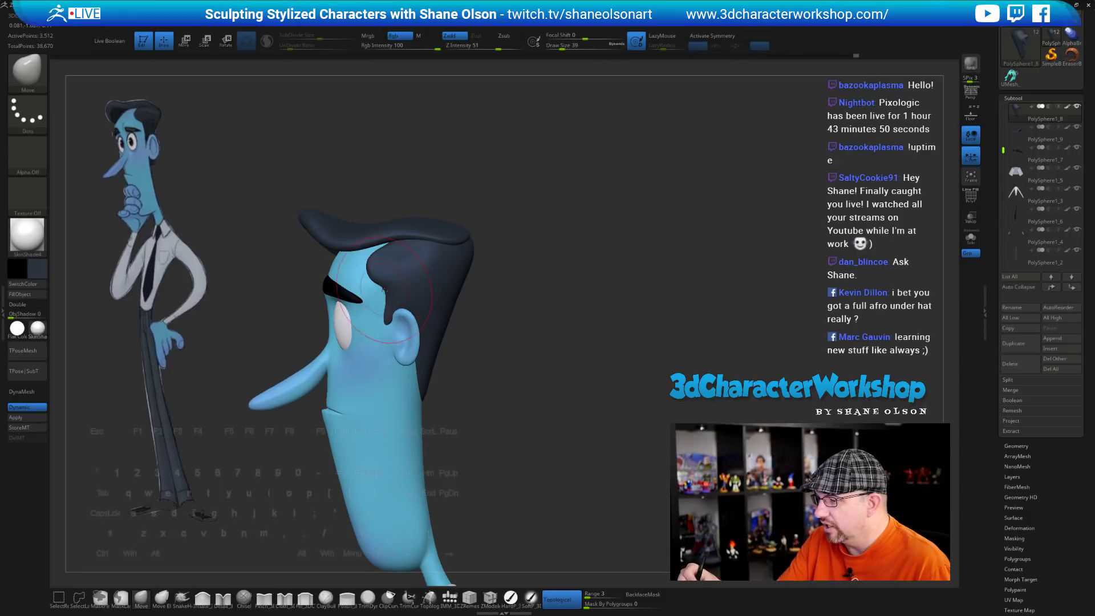
pyautogui.moveTo(383, 291)
pyautogui.mouseDown()
pyautogui.moveTo(474, 274)
pyautogui.moveTo(509, 293)
pyautogui.mouseUp()
pyautogui.press('s')
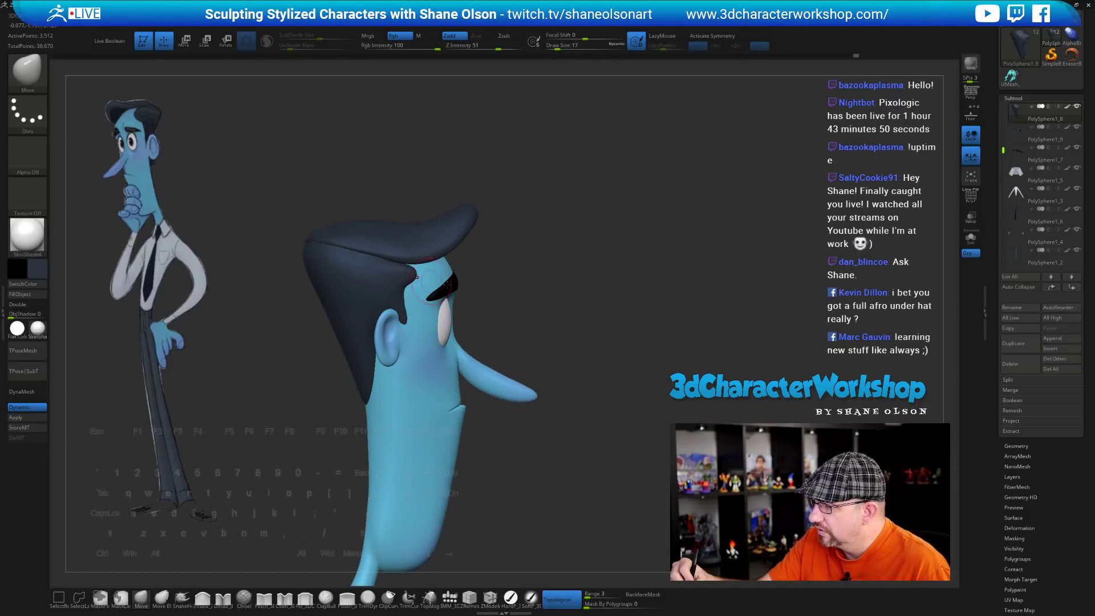
# Examine the hair's silhouette from the front and the side against the reference drawing
pyautogui.moveTo(577, 358); pyautogui.dragTo(590, 397)
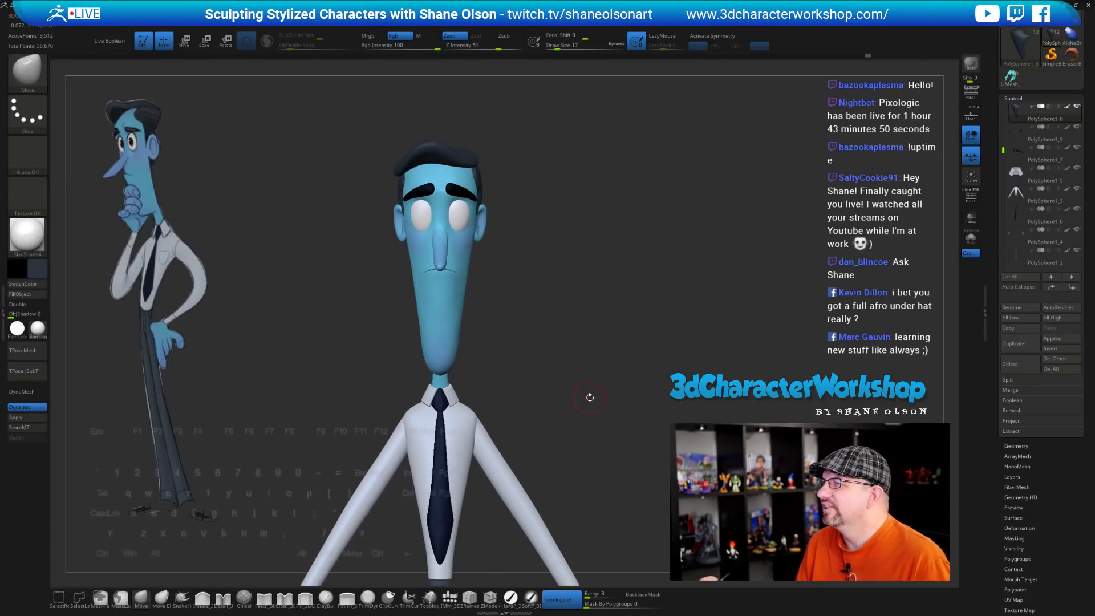
pyautogui.press('s')
pyautogui.moveTo(578, 287)
pyautogui.mouseDown()
pyautogui.moveTo(567, 335)
pyautogui.moveTo(596, 349)
pyautogui.moveTo(564, 364)
pyautogui.moveTo(568, 393)
pyautogui.moveTo(581, 384)
pyautogui.moveTo(550, 428)
pyautogui.moveTo(544, 345)
pyautogui.moveTo(538, 389)
pyautogui.mouseUp()
pyautogui.moveTo(538, 388); pyautogui.dragTo(560, 432)
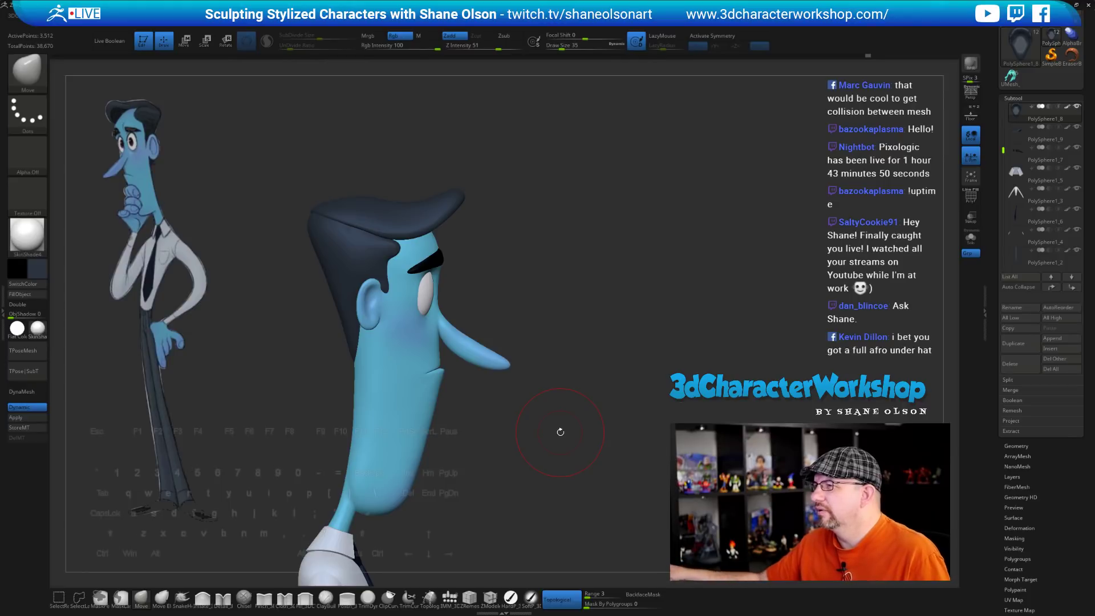
pyautogui.press('s')
pyautogui.moveTo(613, 265)
pyautogui.mouseDown()
pyautogui.moveTo(592, 290)
pyautogui.moveTo(555, 294)
pyautogui.moveTo(445, 268)
pyautogui.moveTo(352, 229)
pyautogui.mouseUp()
pyautogui.moveTo(558, 225)
pyautogui.mouseDown()
pyautogui.moveTo(665, 229)
pyautogui.moveTo(542, 227)
pyautogui.mouseUp()
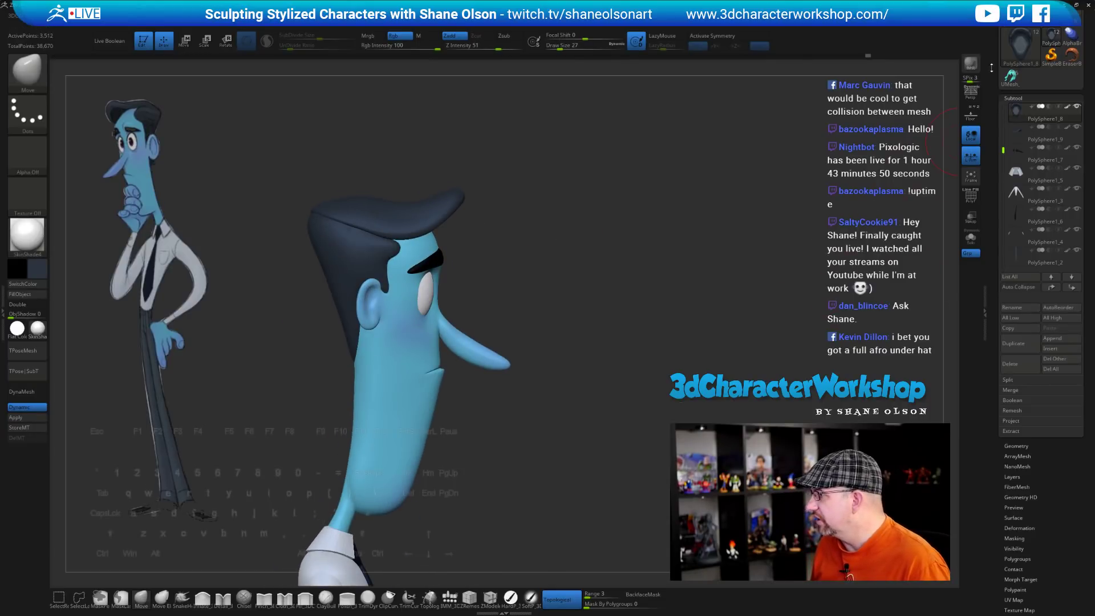
# Save the tool as BlueMan in the Twitch folder, replacing the existing file
pyautogui.moveTo(990, 73); pyautogui.dragTo(993, 142)
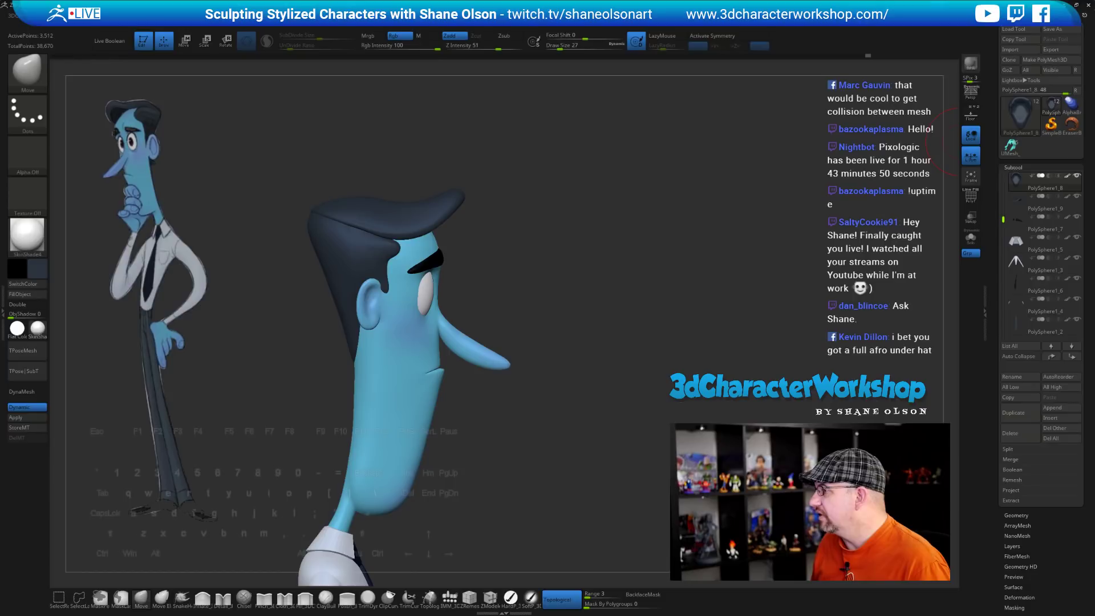
pyautogui.click(1053, 30)
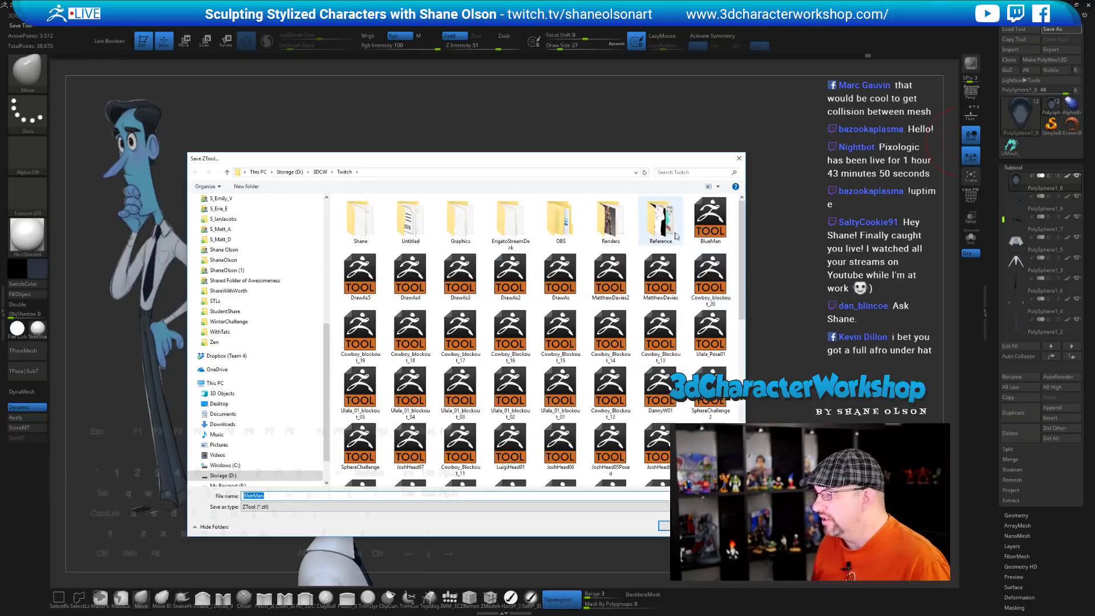
pyautogui.click(711, 222)
pyautogui.click(665, 525)
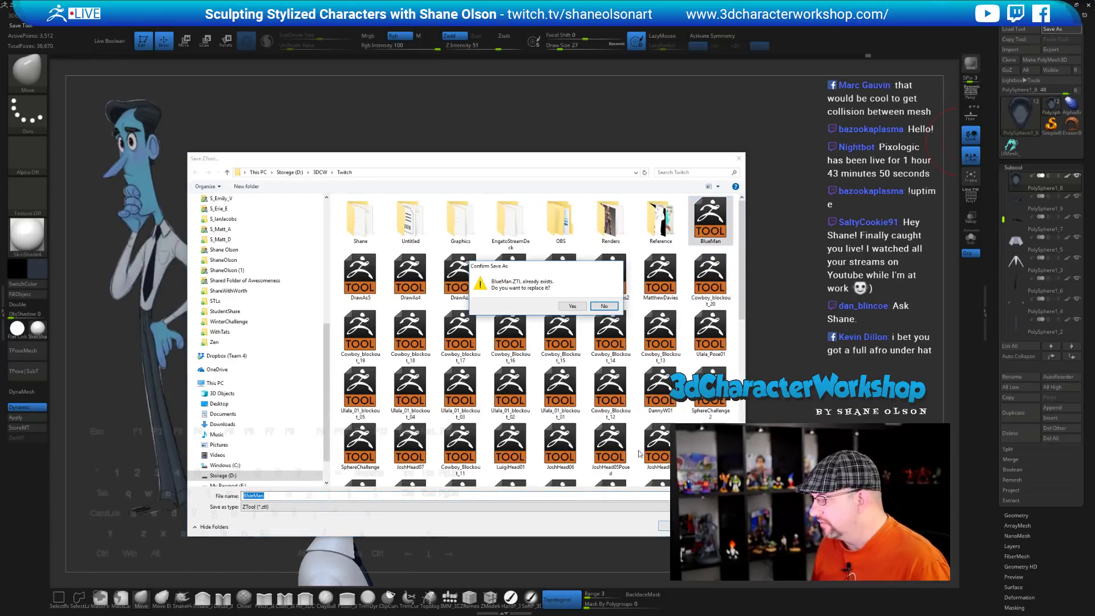
pyautogui.click(574, 306)
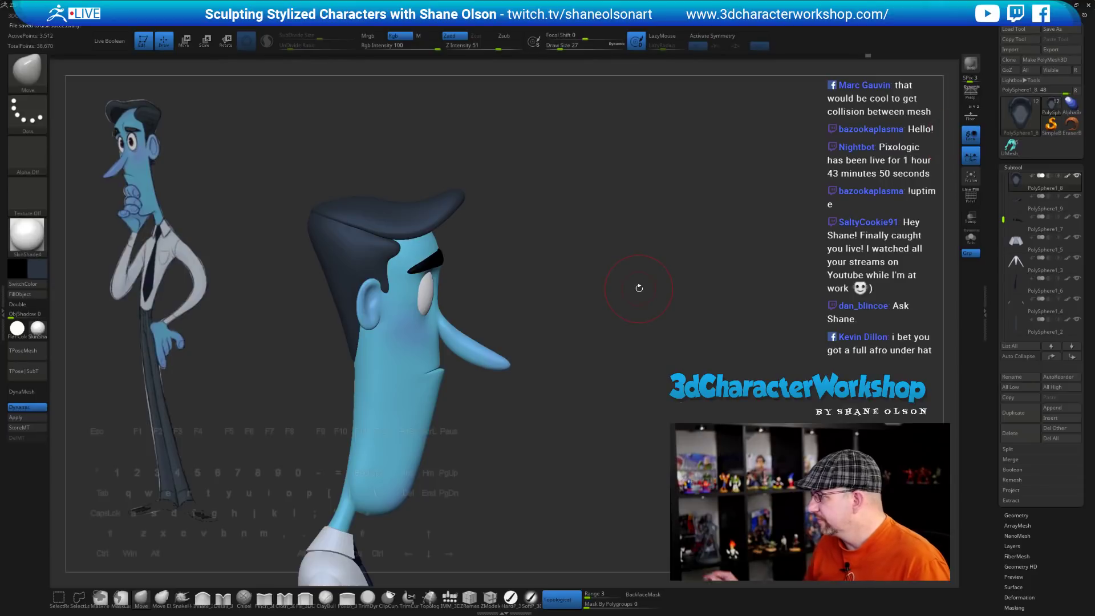
# Merge the top hair subtool down with the back hair and display the merged mesh's polyframe
pyautogui.moveTo(603, 325); pyautogui.dragTo(682, 320)
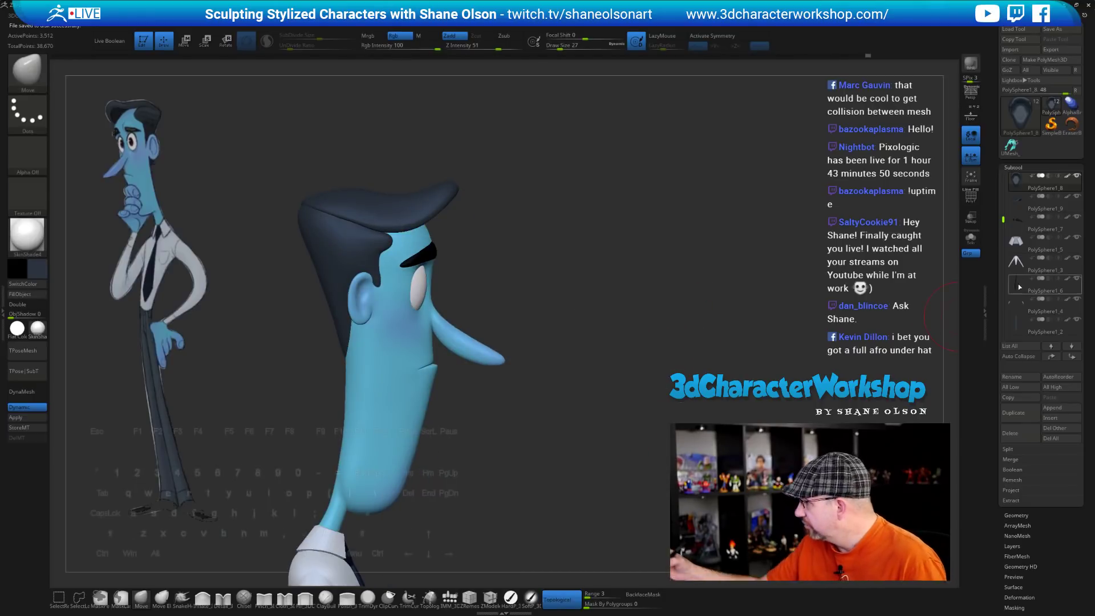
pyautogui.moveTo(1021, 183)
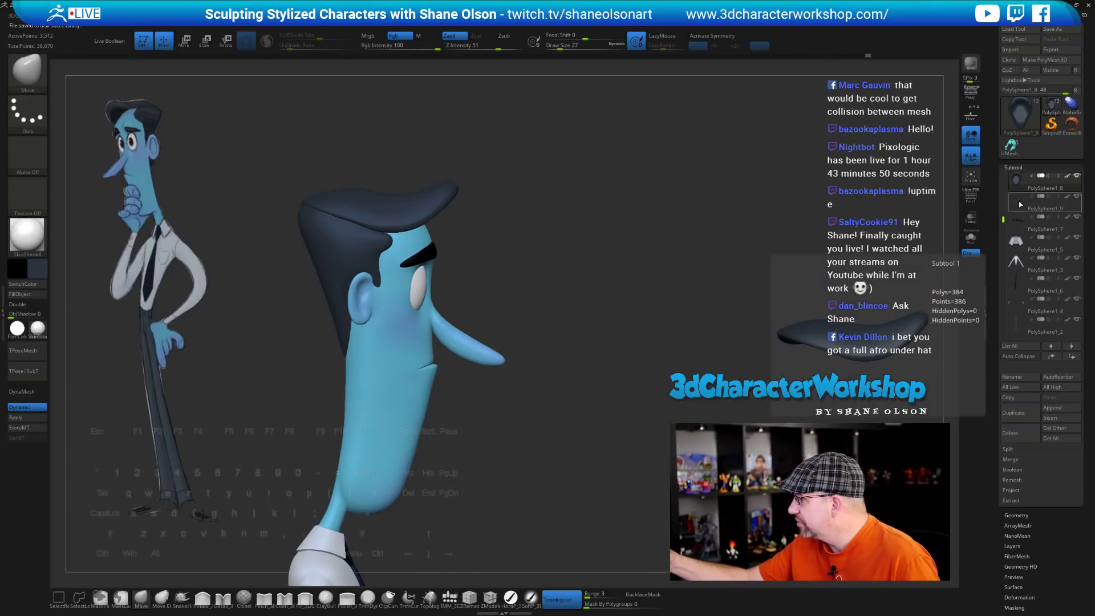
pyautogui.moveTo(1019, 275)
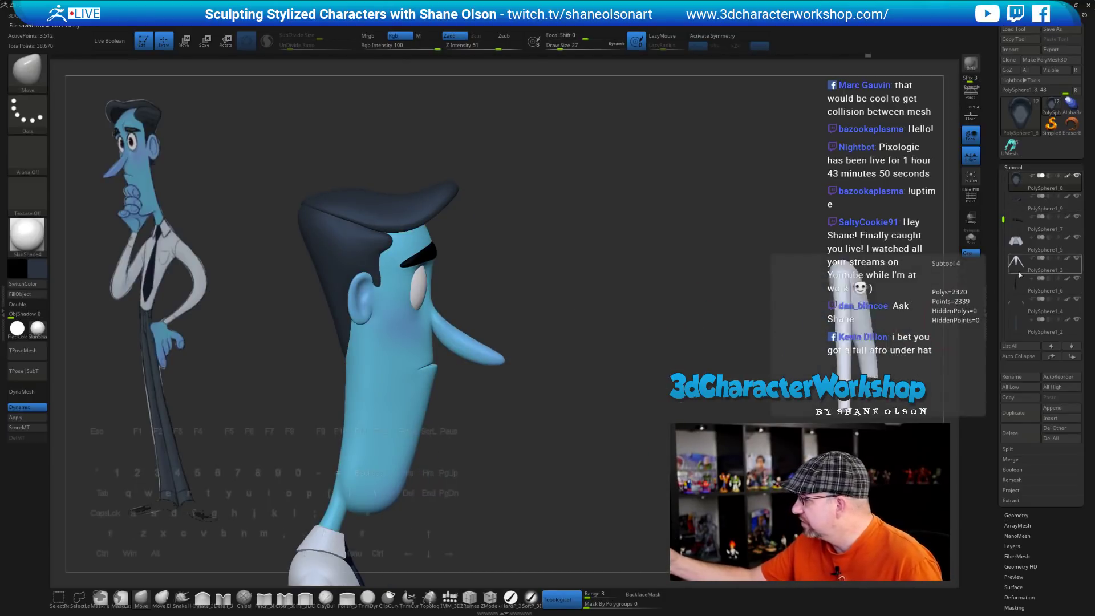
pyautogui.click(1021, 457)
pyautogui.click(1025, 470)
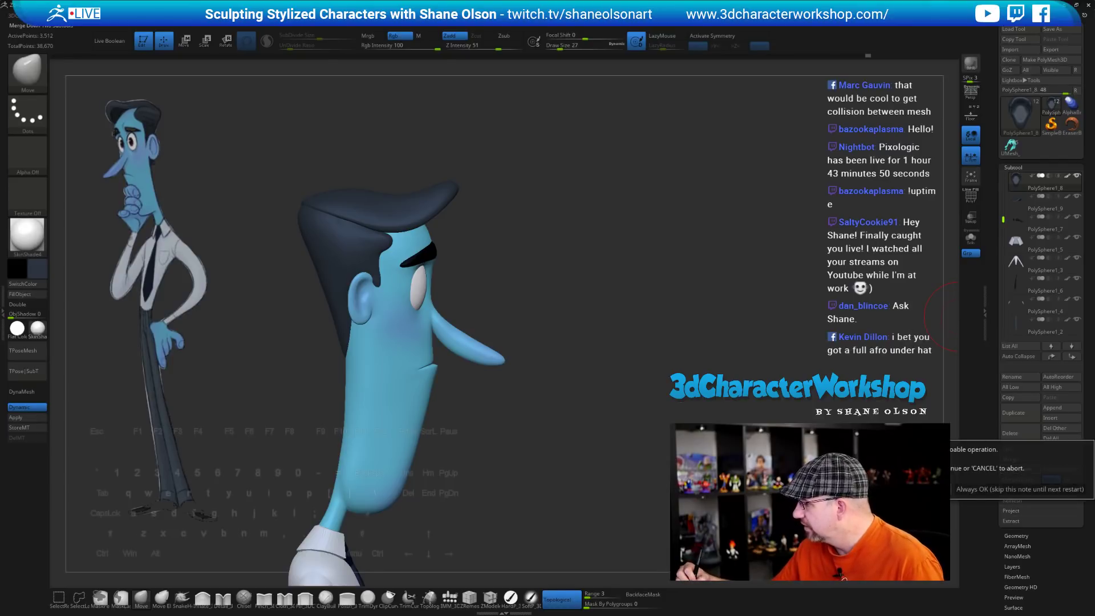
pyautogui.press('Return')
pyautogui.hotkey('shift', 'f')
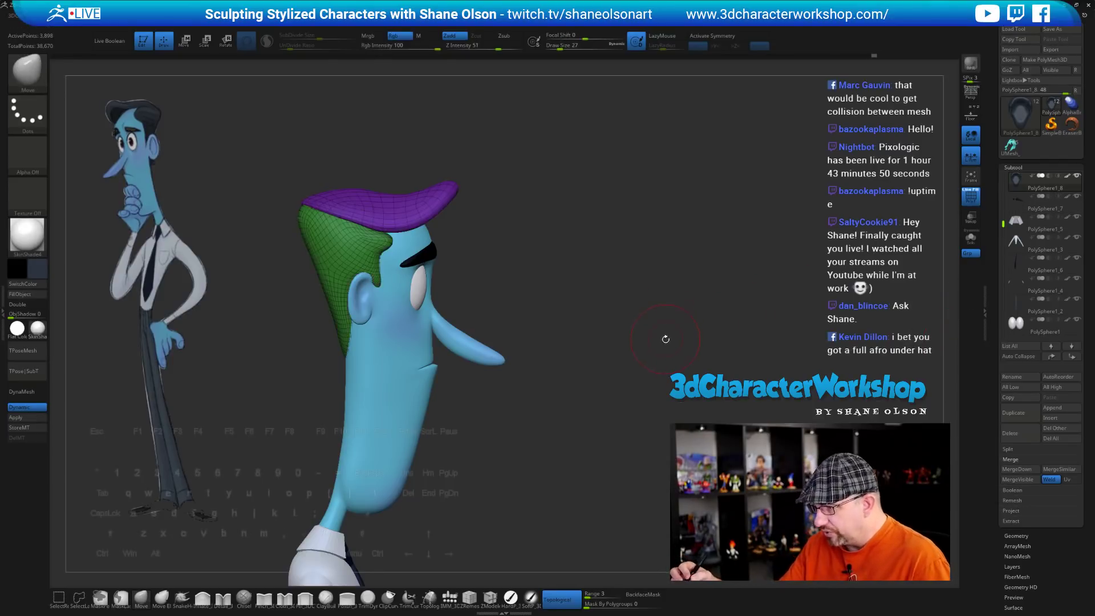
pyautogui.moveTo(665, 339); pyautogui.dragTo(667, 369)
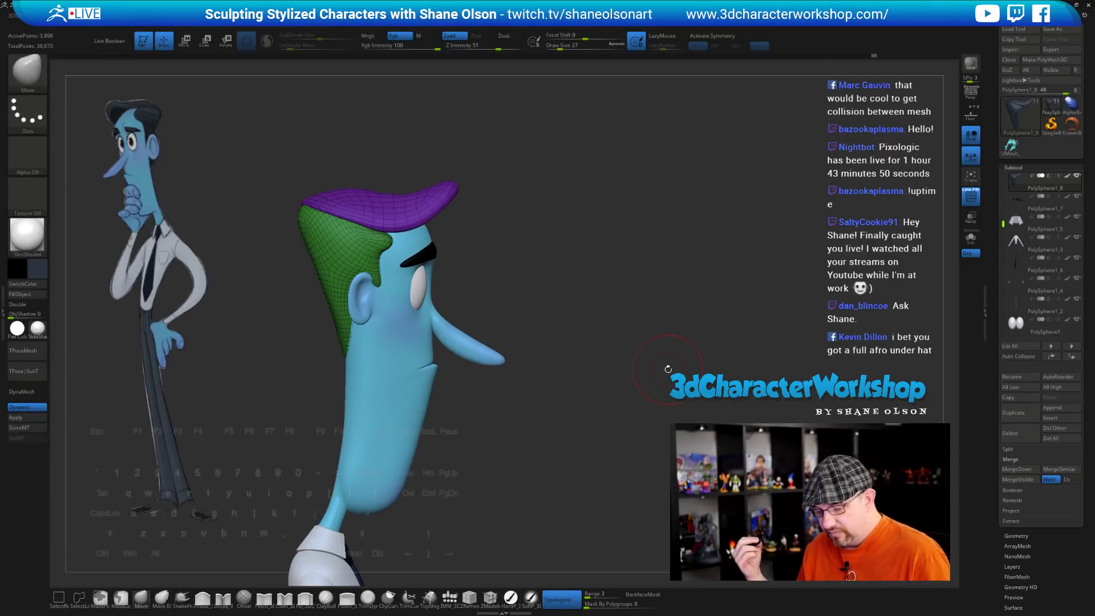
pyautogui.hotkey('shift', 'f')
pyautogui.hotkey('shift', 'f')
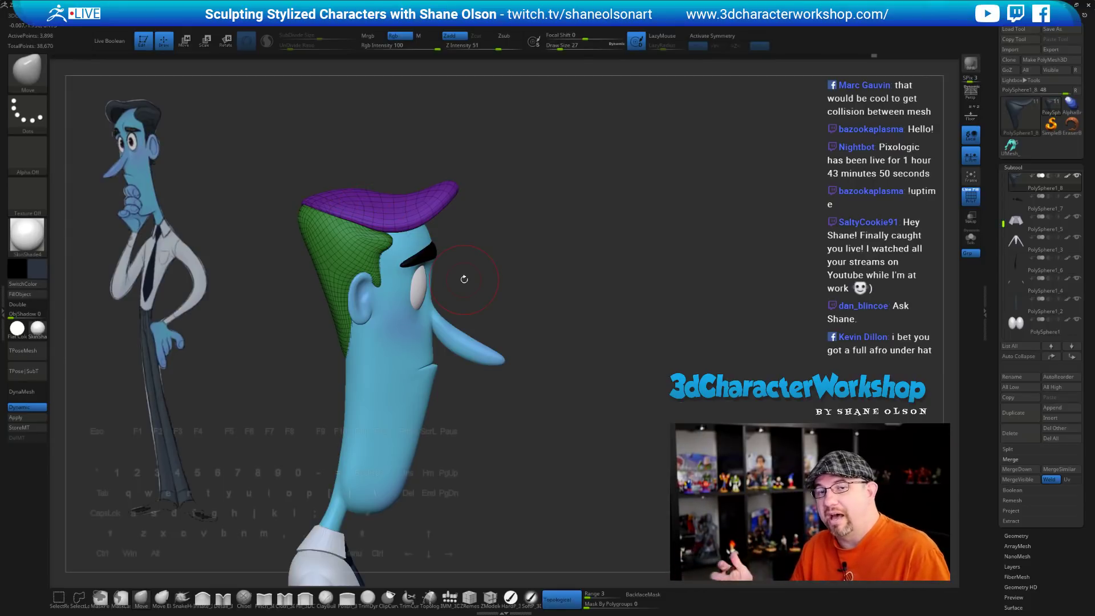
# Fuse the overlapping hair pieces into one surface with Remesh By Union, then return to the standard Gizmo 3D
pyautogui.moveTo(569, 313); pyautogui.dragTo(590, 328)
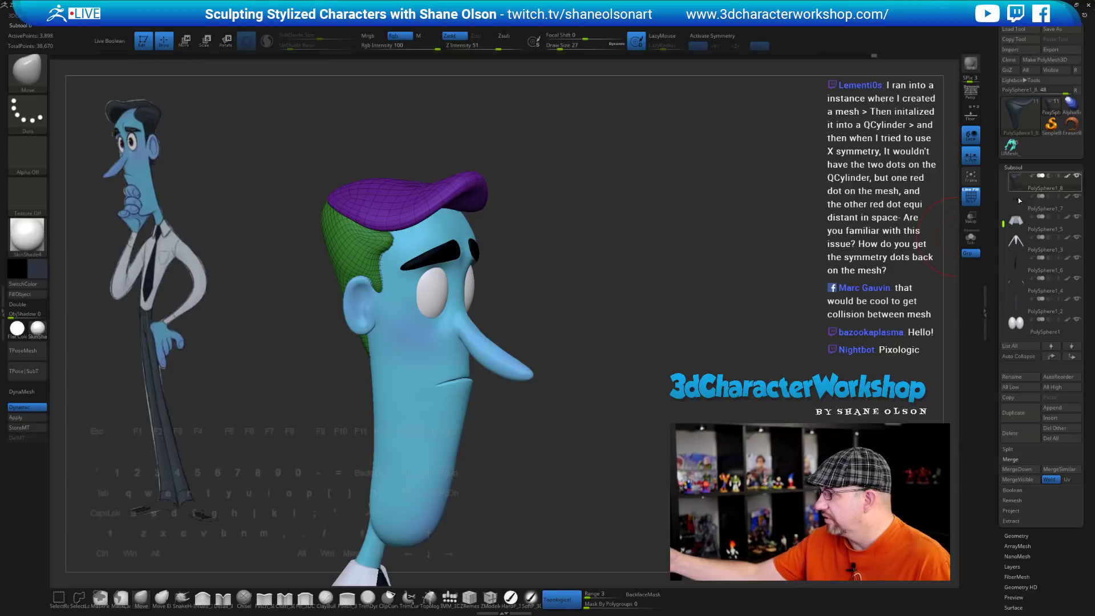
pyautogui.keyDown('alt'); pyautogui.moveTo(659, 303); pyautogui.dragTo(663, 335); pyautogui.keyUp('alt')
pyautogui.press('w')
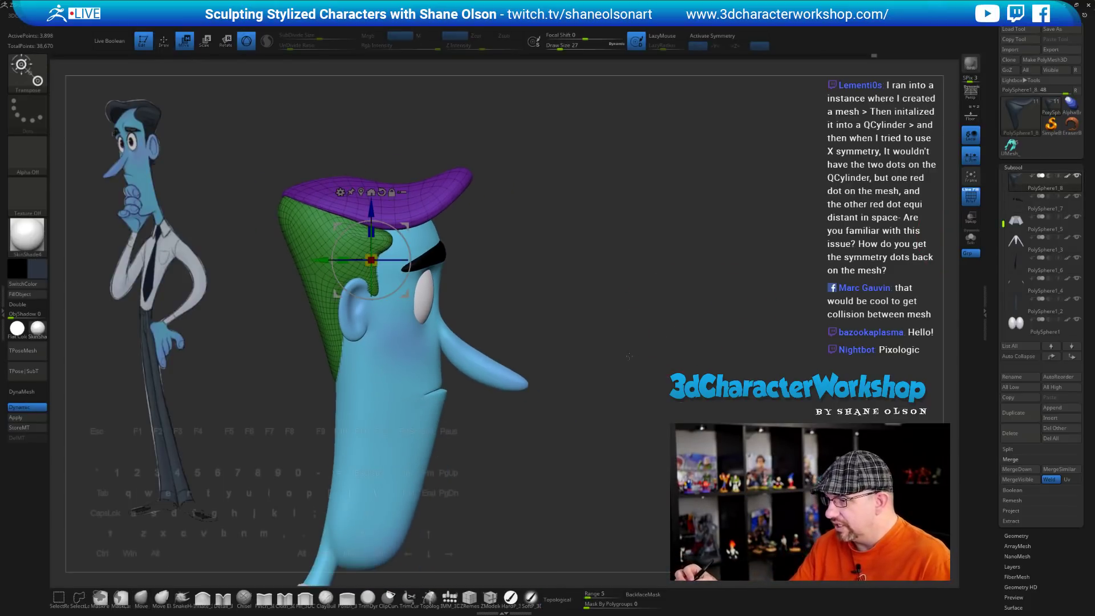
pyautogui.keyDown('alt'); pyautogui.moveTo(405, 294); pyautogui.dragTo(599, 310); pyautogui.keyUp('alt')
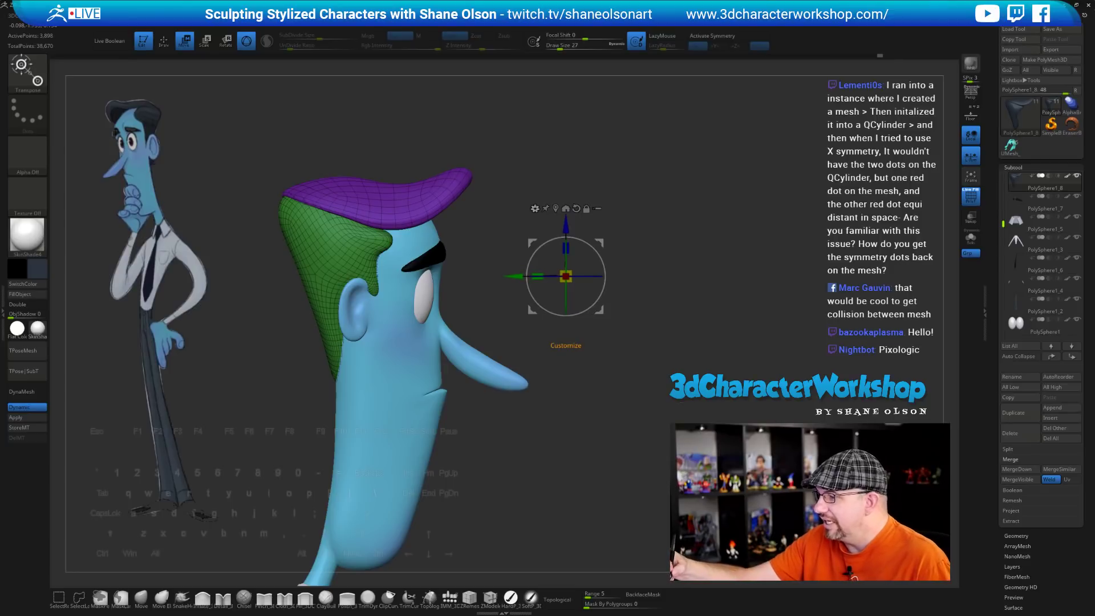
pyautogui.click(535, 208)
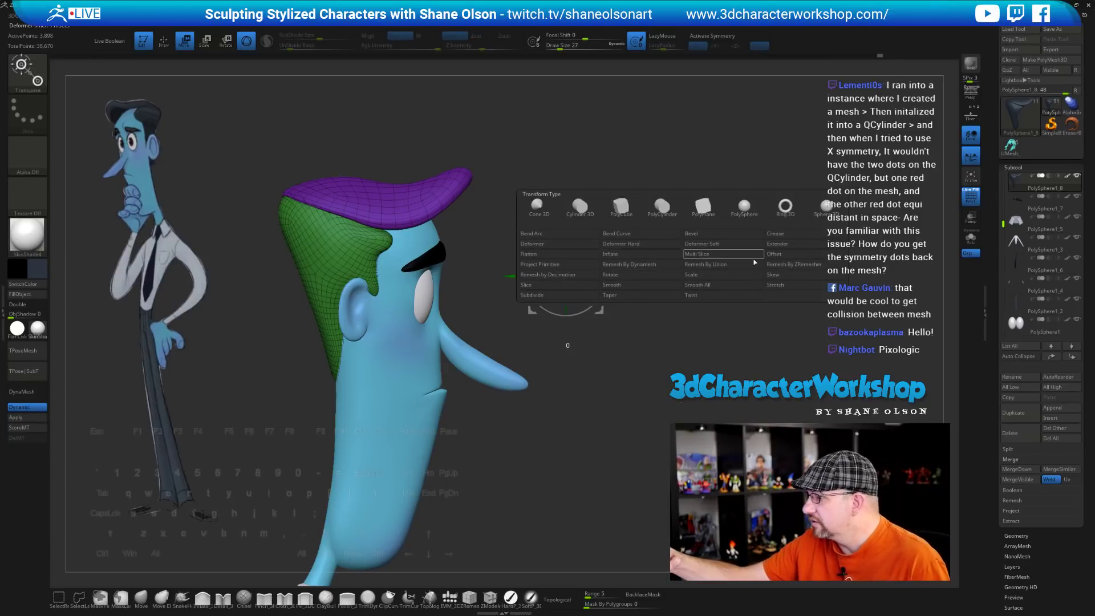
pyautogui.click(723, 264)
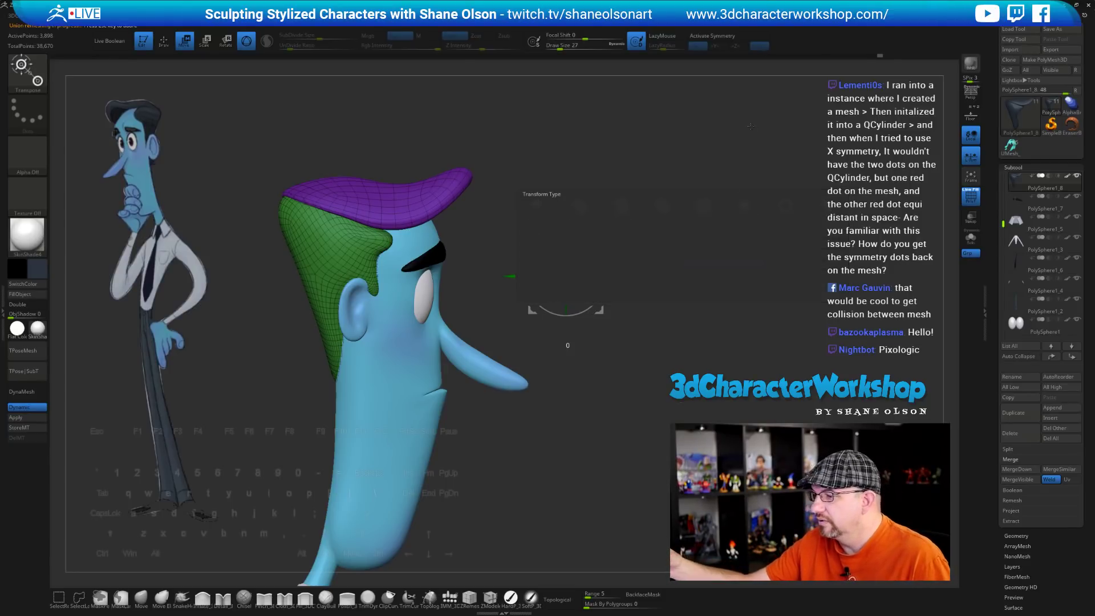
pyautogui.moveTo(632, 318); pyautogui.dragTo(741, 320)
pyautogui.keyDown('alt'); pyautogui.moveTo(592, 268); pyautogui.dragTo(609, 342); pyautogui.keyUp('alt')
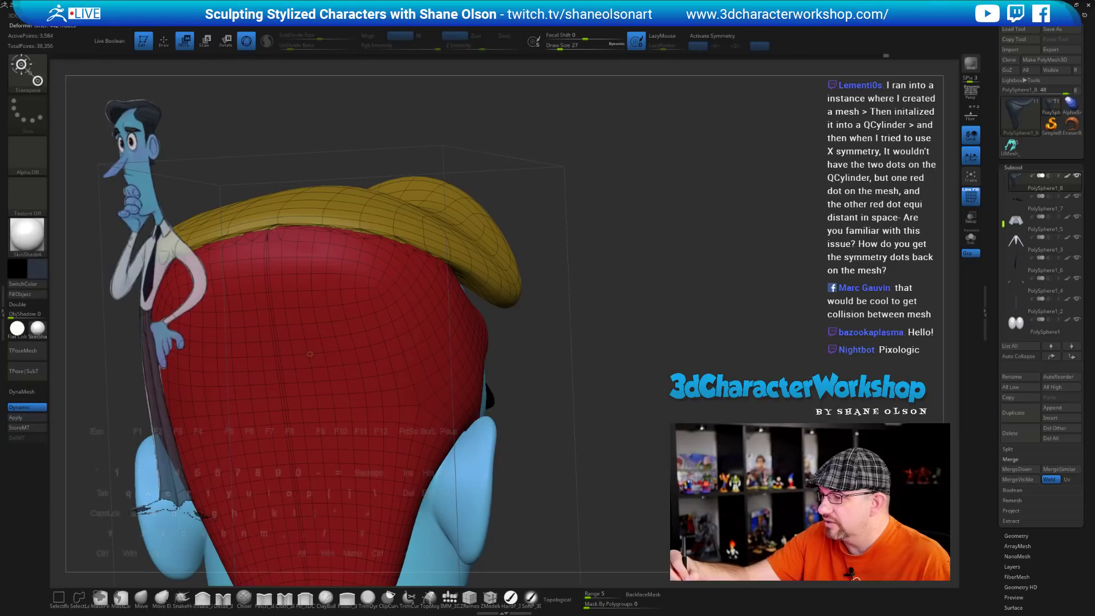
pyautogui.moveTo(593, 243); pyautogui.dragTo(609, 274)
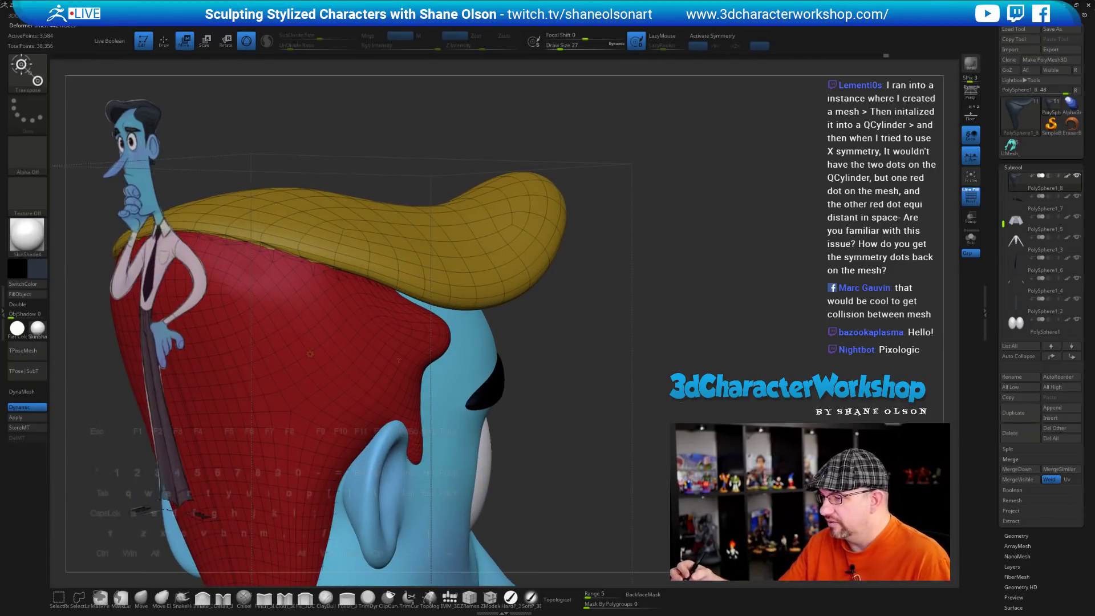
pyautogui.click(310, 354)
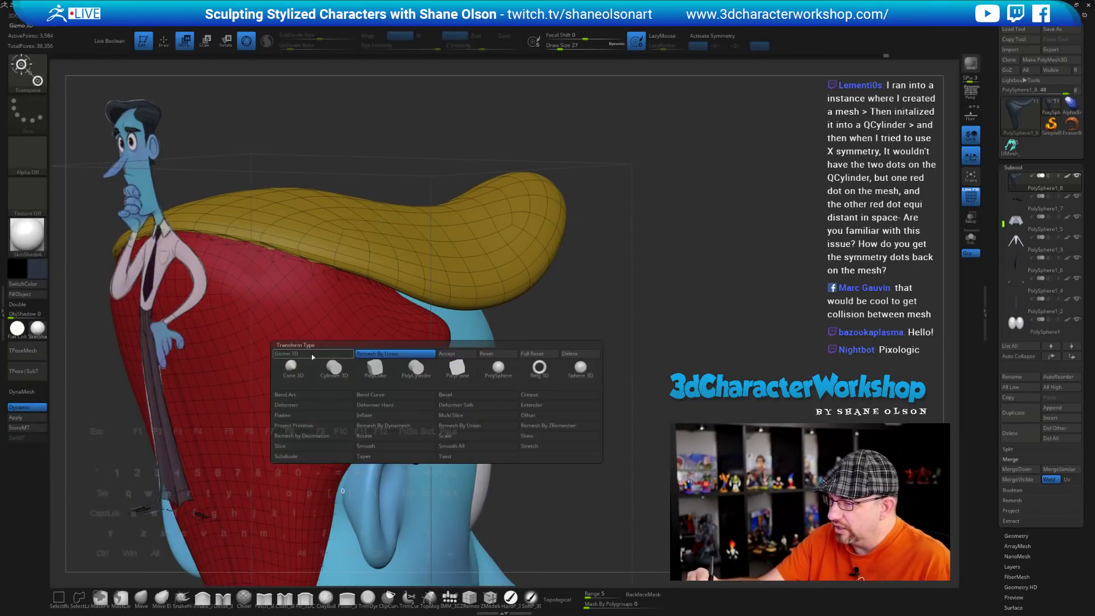
pyautogui.click(457, 363)
pyautogui.moveTo(667, 329)
pyautogui.mouseDown()
pyautogui.moveTo(561, 384)
pyautogui.moveTo(619, 369)
pyautogui.moveTo(584, 384)
pyautogui.moveTo(583, 371)
pyautogui.mouseUp()
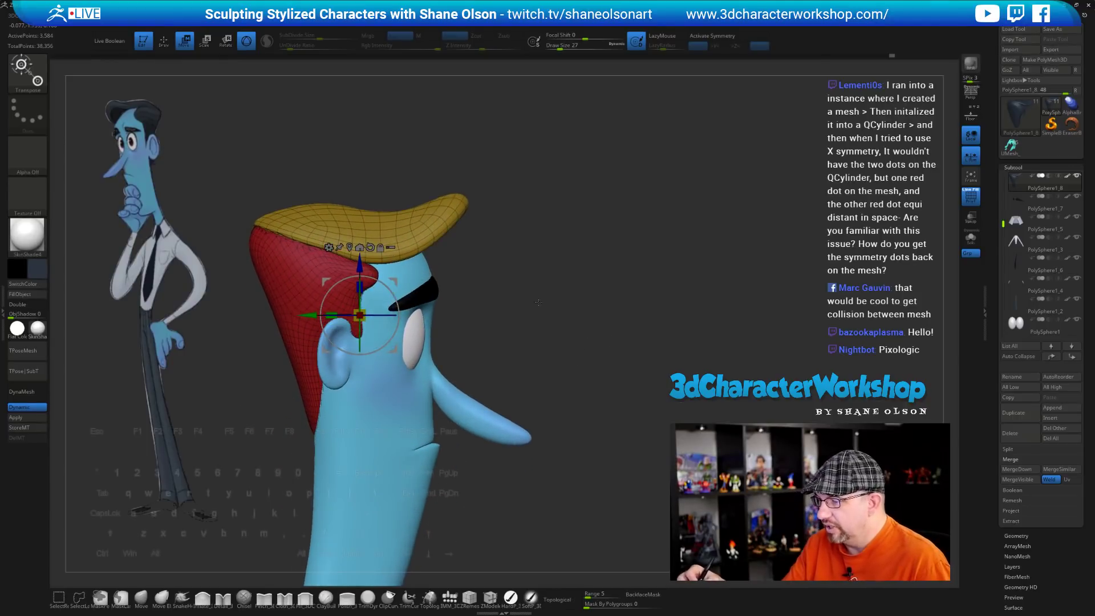
# ZRemesh the fused hair with the target polygon count set to 2
pyautogui.moveTo(539, 302); pyautogui.dragTo(638, 414)
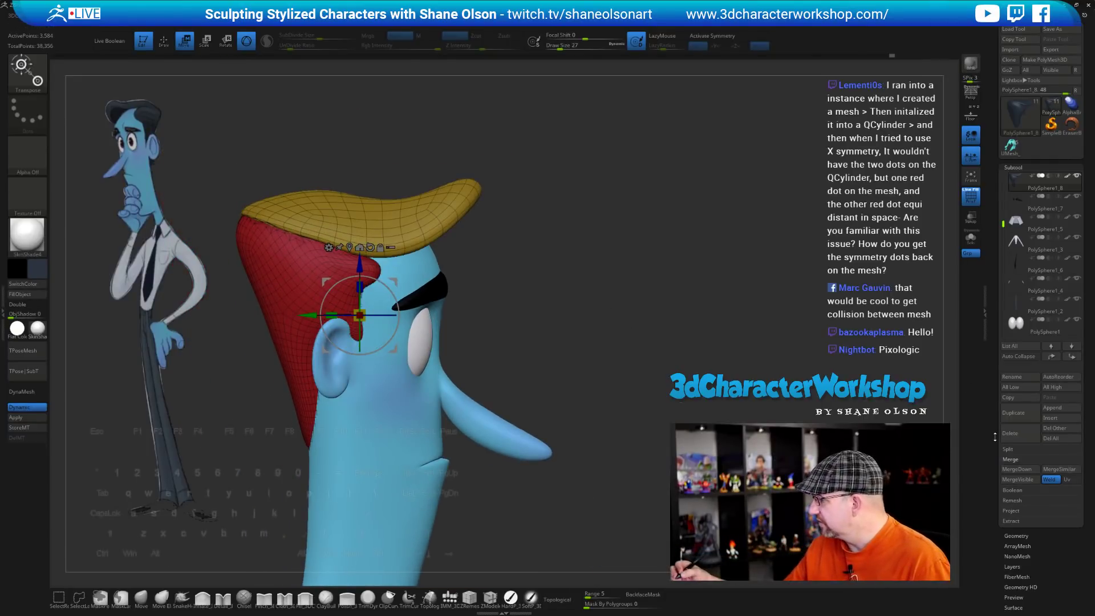
pyautogui.scroll(-5, 995, 436)
pyautogui.click(1021, 239)
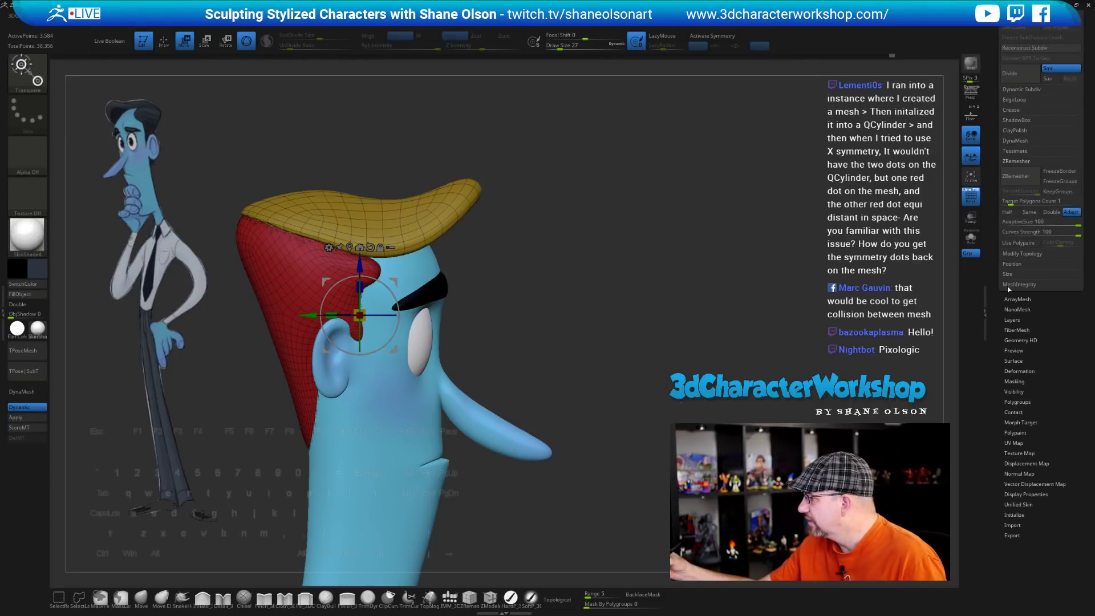
pyautogui.click(1025, 202)
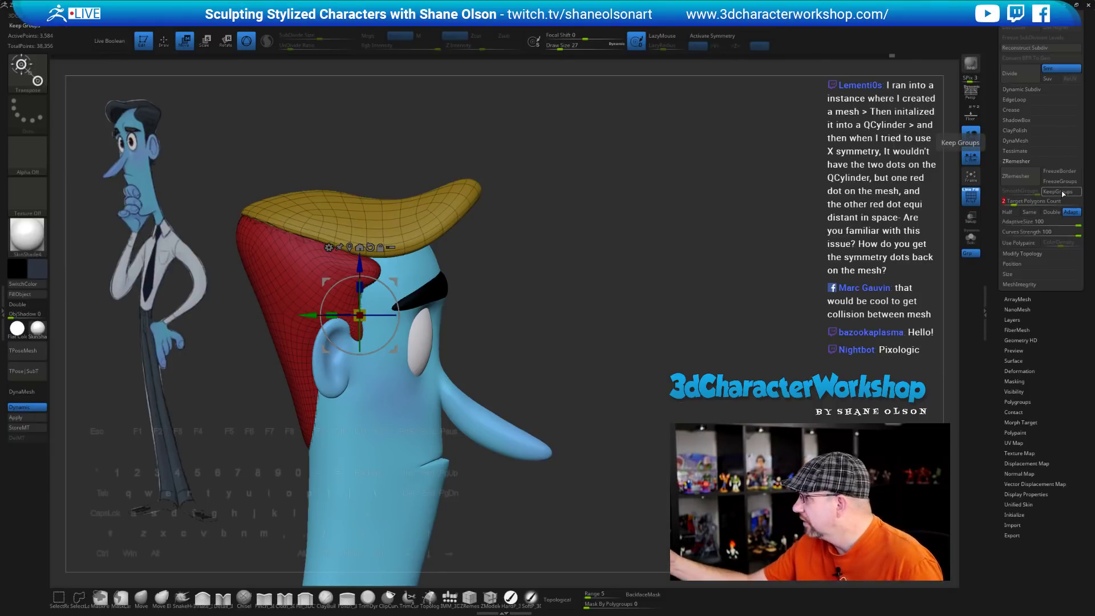
pyautogui.click(1015, 176)
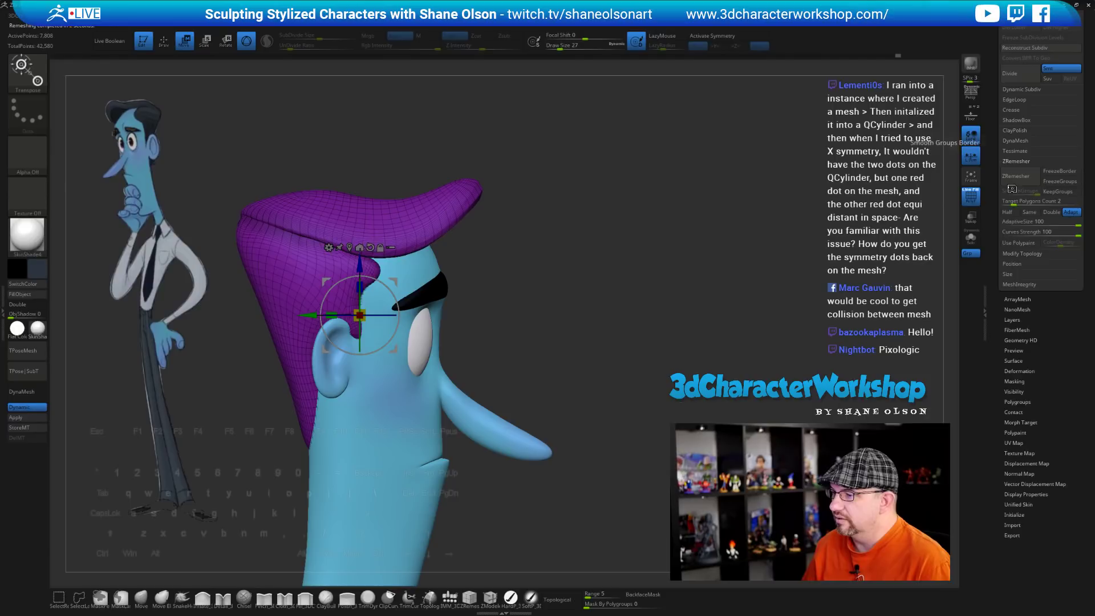
# Hide the polyframe and smooth the seam at the back of the head where the top and back hair meet
pyautogui.moveTo(539, 268)
pyautogui.mouseDown()
pyautogui.moveTo(695, 280)
pyautogui.moveTo(579, 275)
pyautogui.moveTo(603, 338)
pyautogui.moveTo(580, 370)
pyautogui.moveTo(594, 372)
pyautogui.moveTo(585, 405)
pyautogui.mouseUp()
pyautogui.press('q')
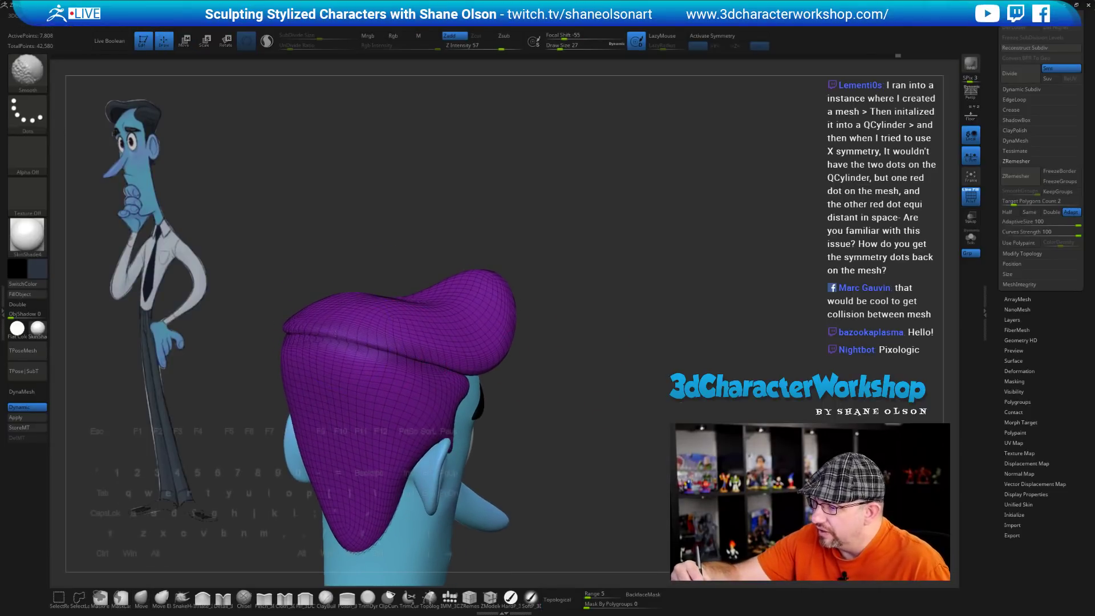
pyautogui.moveTo(258, 336); pyautogui.dragTo(417, 361)
pyautogui.hotkey('shift', 'f')
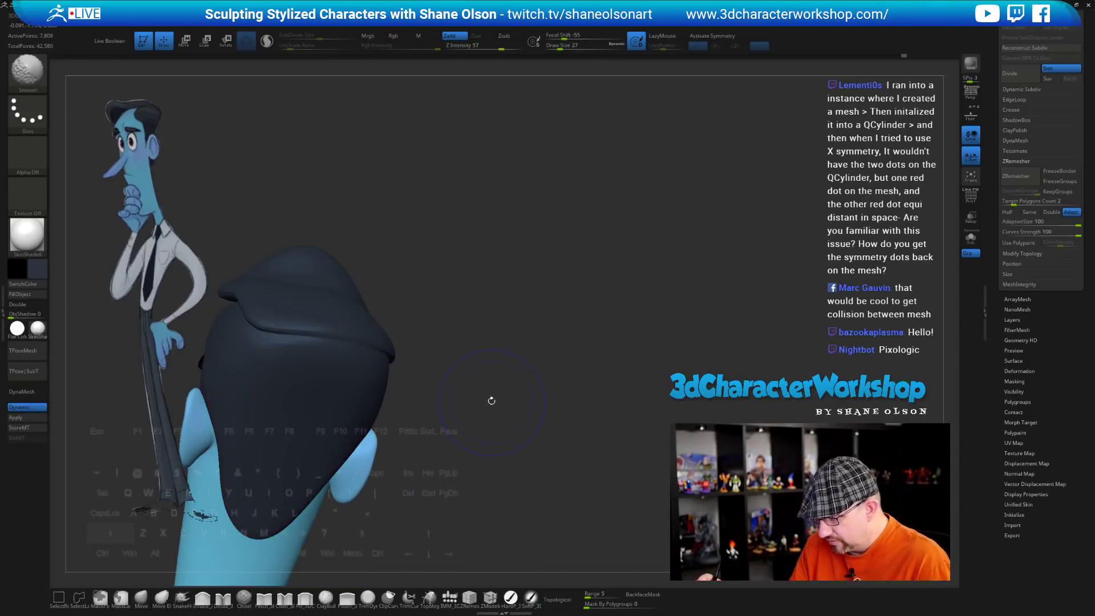
pyautogui.moveTo(491, 401)
pyautogui.mouseDown()
pyautogui.moveTo(504, 399)
pyautogui.moveTo(496, 433)
pyautogui.moveTo(509, 409)
pyautogui.moveTo(591, 371)
pyautogui.mouseUp()
pyautogui.press('shift')
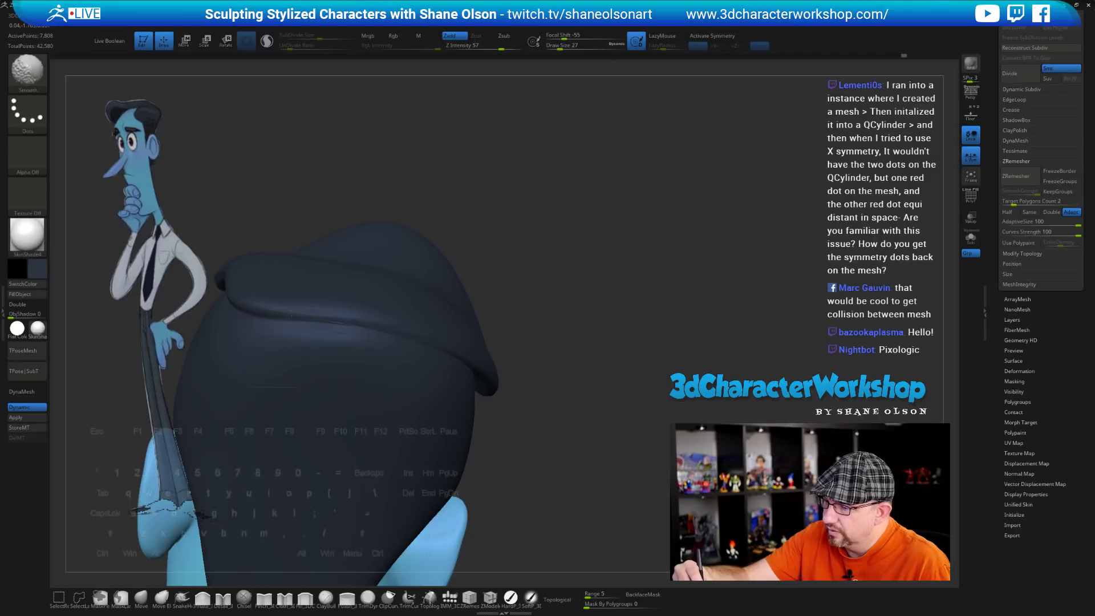
pyautogui.moveTo(570, 379); pyautogui.dragTo(638, 376)
pyautogui.press('shift')
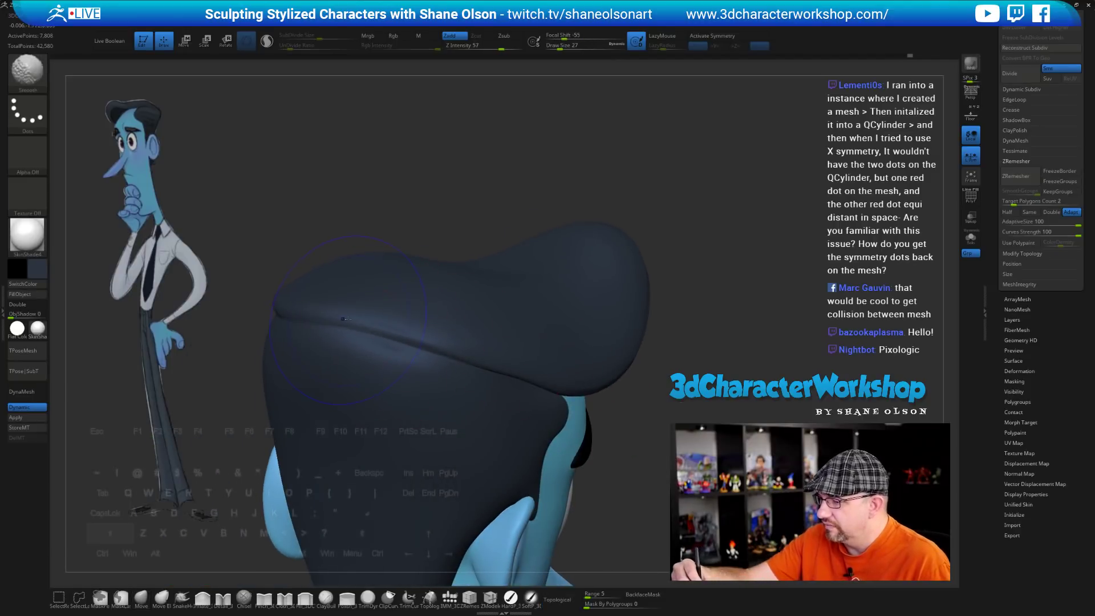
pyautogui.moveTo(662, 416); pyautogui.dragTo(605, 420)
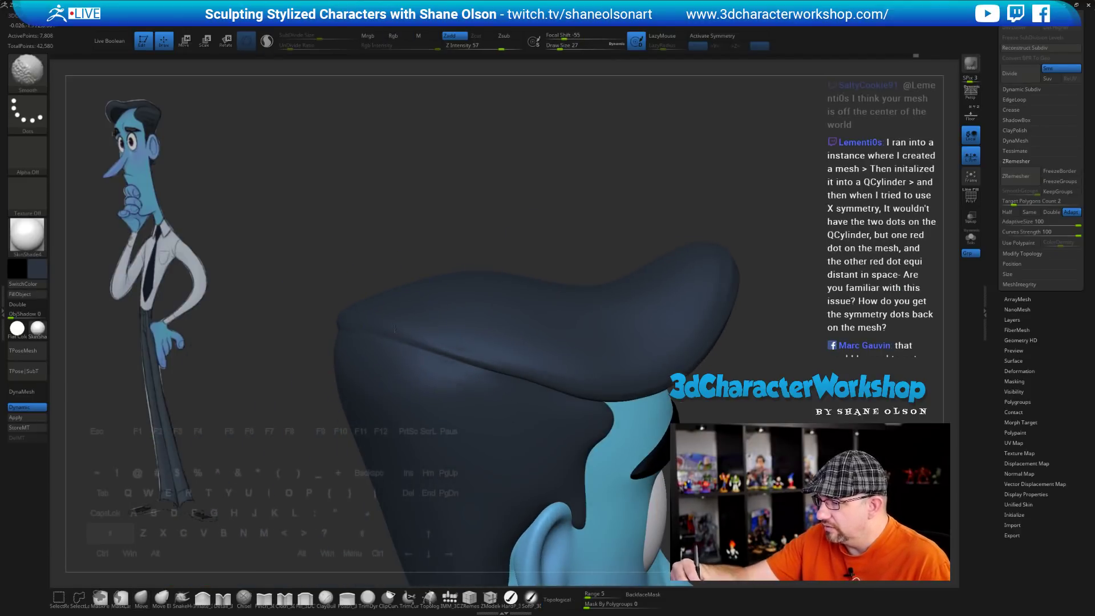
pyautogui.press('ctrl')
# Soften the rear crease further and adjust the hair's back contour with the Move brush
pyautogui.moveTo(436, 351)
pyautogui.keyDown('alt'); pyautogui.mouseDown(button='right')
pyautogui.moveTo(402, 374)
pyautogui.moveTo(464, 353)
pyautogui.moveTo(426, 298)
pyautogui.moveTo(620, 286)
pyautogui.mouseUp(button='right'); pyautogui.keyUp('alt')
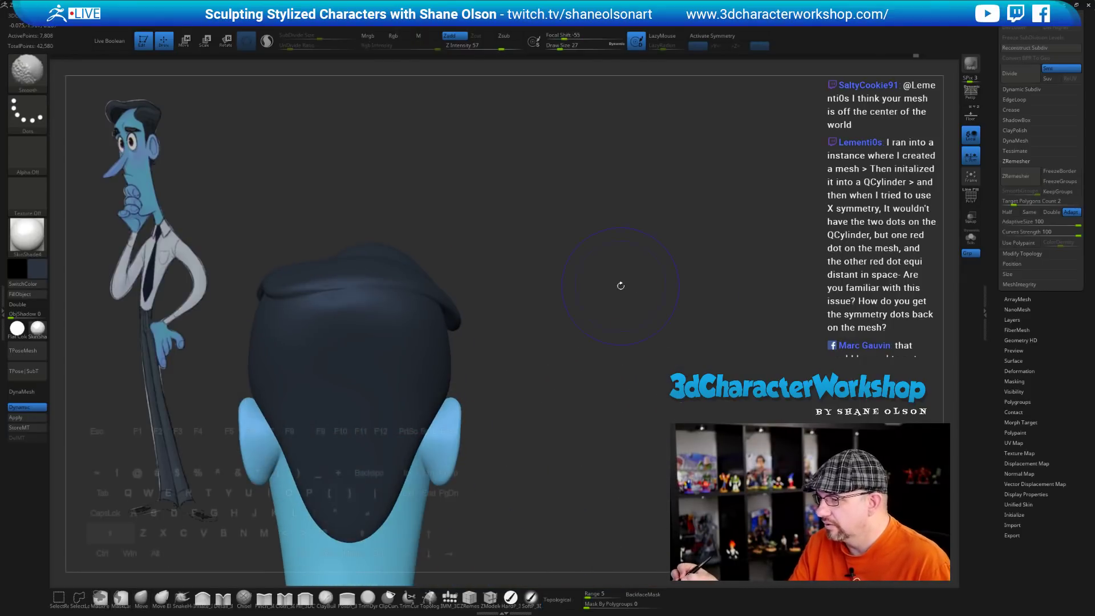
pyautogui.press('shift')
pyautogui.moveTo(528, 353); pyautogui.dragTo(560, 369, button='right')
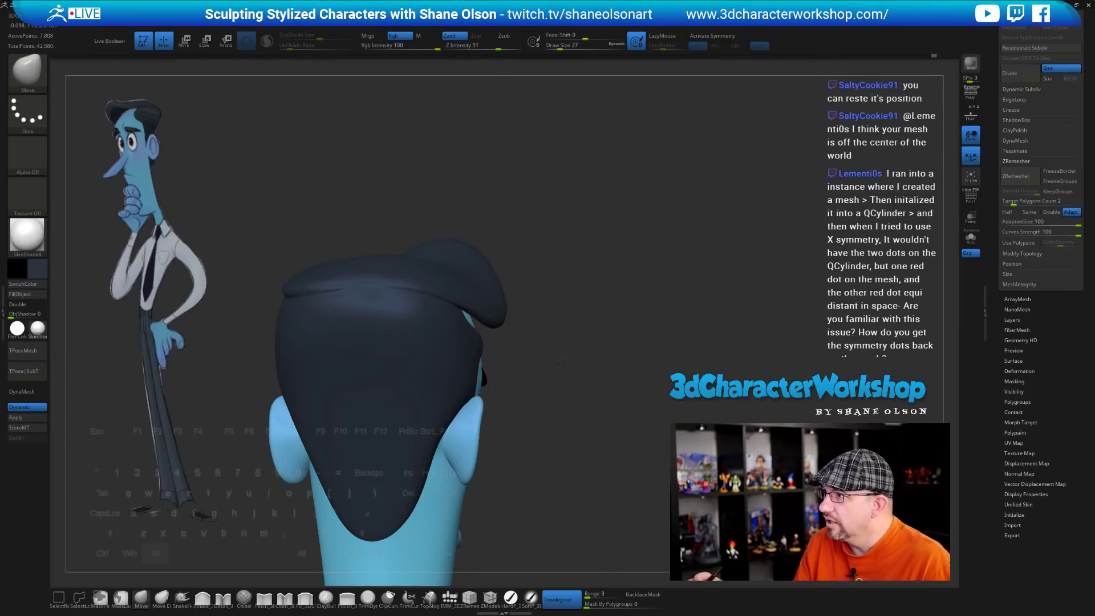
pyautogui.moveTo(511, 338); pyautogui.dragTo(594, 304, button='right')
pyautogui.moveTo(374, 263); pyautogui.dragTo(381, 555, button='right')
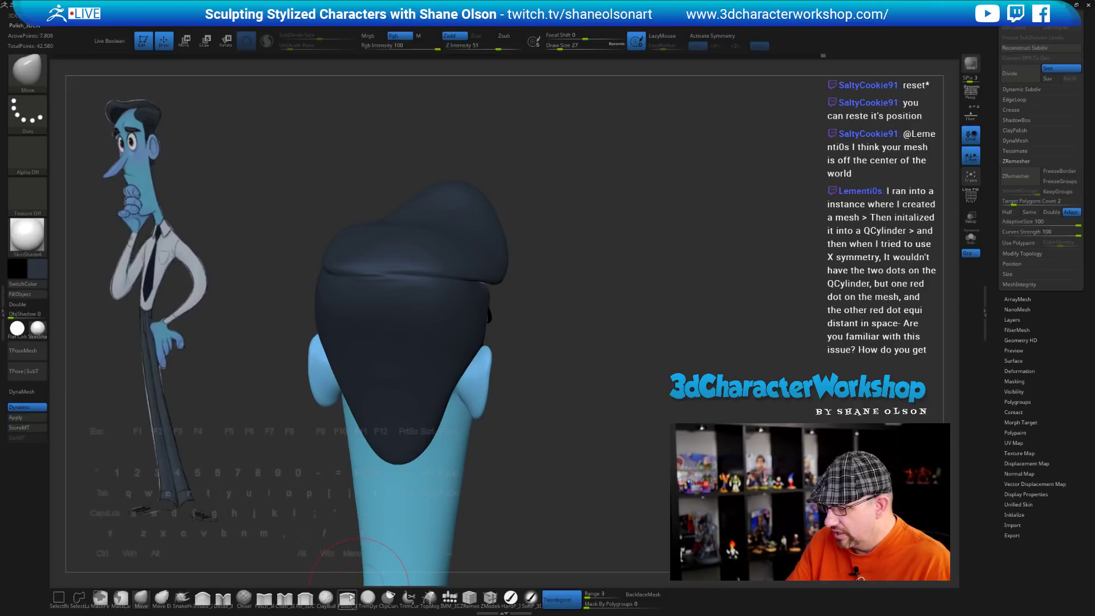
# Polish the crease around the rear corners of the hair with the Polish brush, blending it into the back
pyautogui.click(351, 597)
pyautogui.moveTo(491, 424); pyautogui.dragTo(516, 419, button='right')
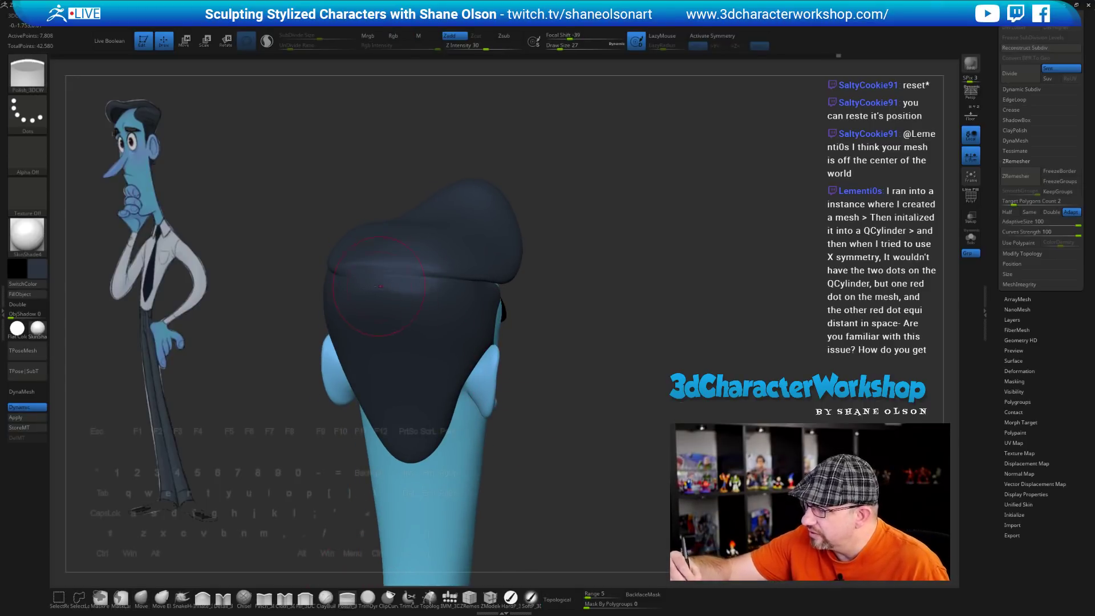
pyautogui.moveTo(571, 355); pyautogui.dragTo(555, 363)
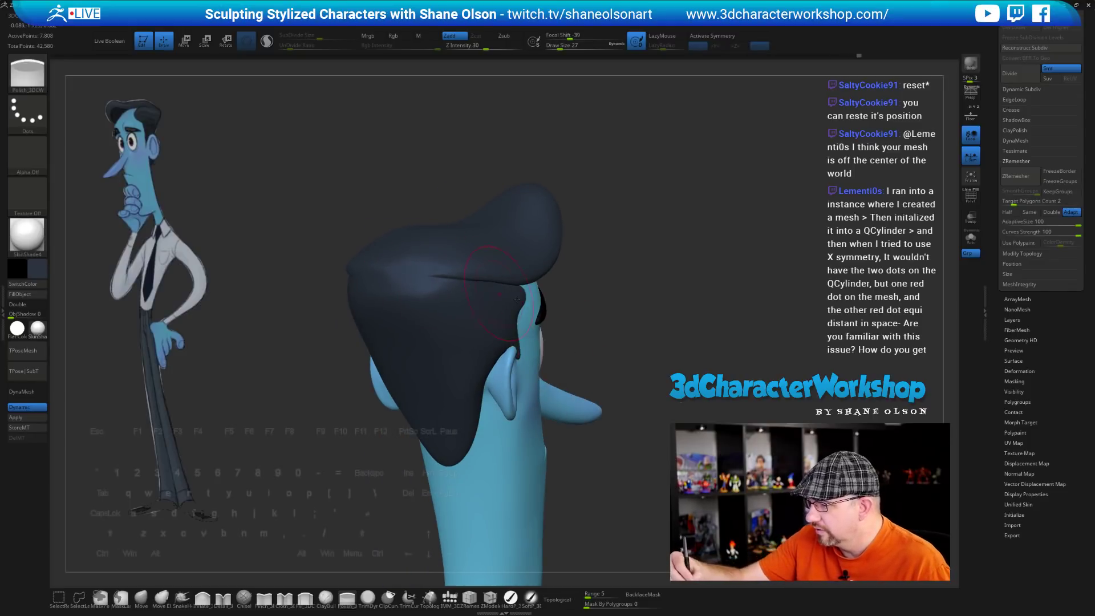
pyautogui.moveTo(517, 300); pyautogui.dragTo(523, 302, button='right')
pyautogui.moveTo(512, 314); pyautogui.dragTo(383, 294)
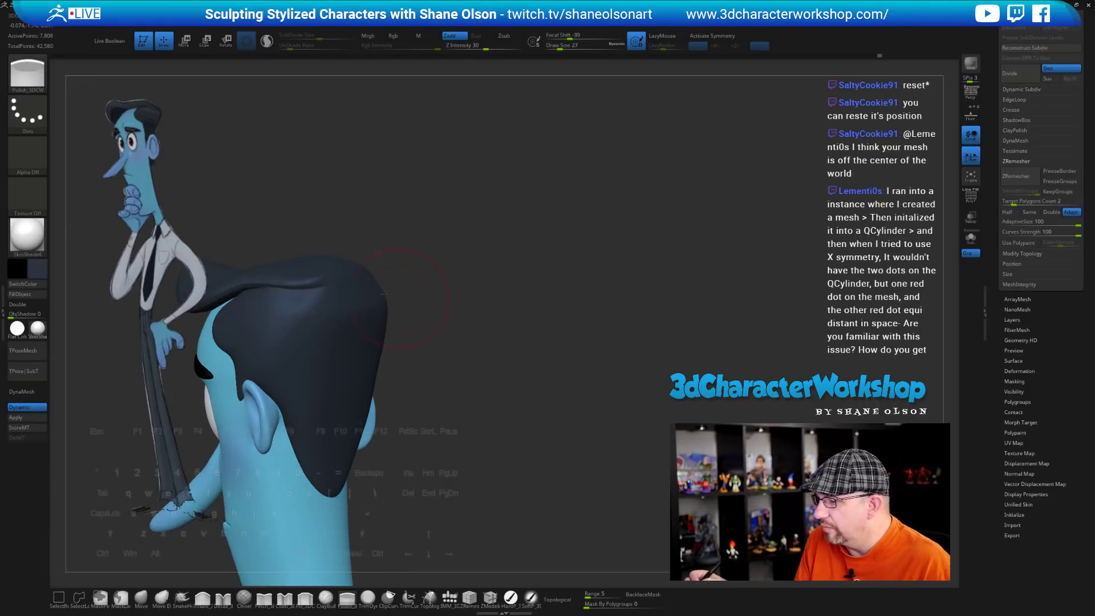
pyautogui.keyDown('shift'); pyautogui.moveTo(456, 345); pyautogui.dragTo(334, 275); pyautogui.keyUp('shift')
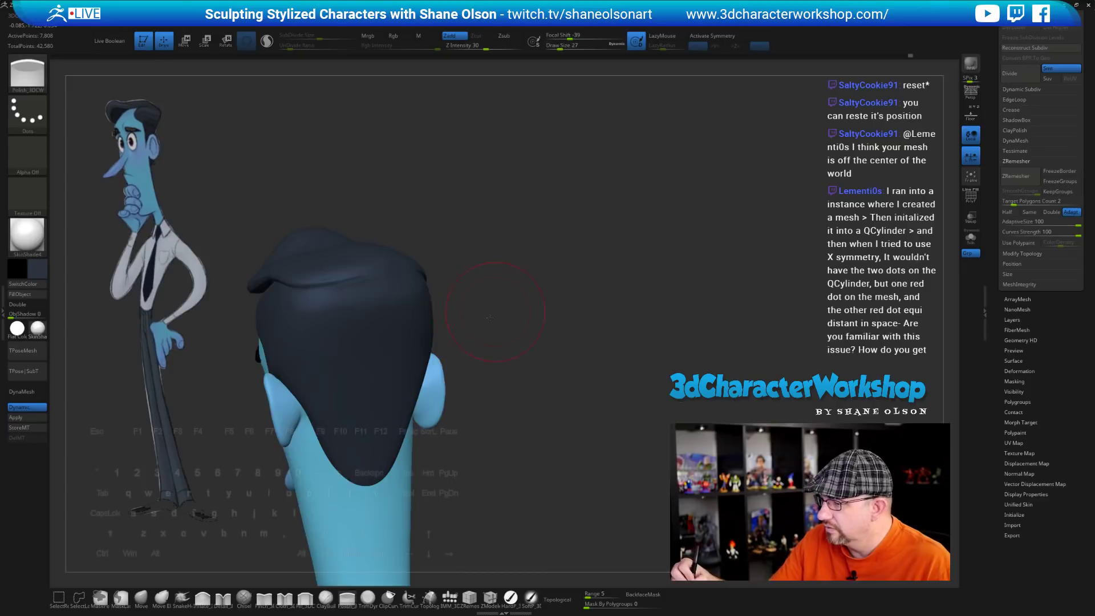
pyautogui.moveTo(492, 333); pyautogui.dragTo(451, 330)
pyautogui.moveTo(412, 275); pyautogui.dragTo(387, 298)
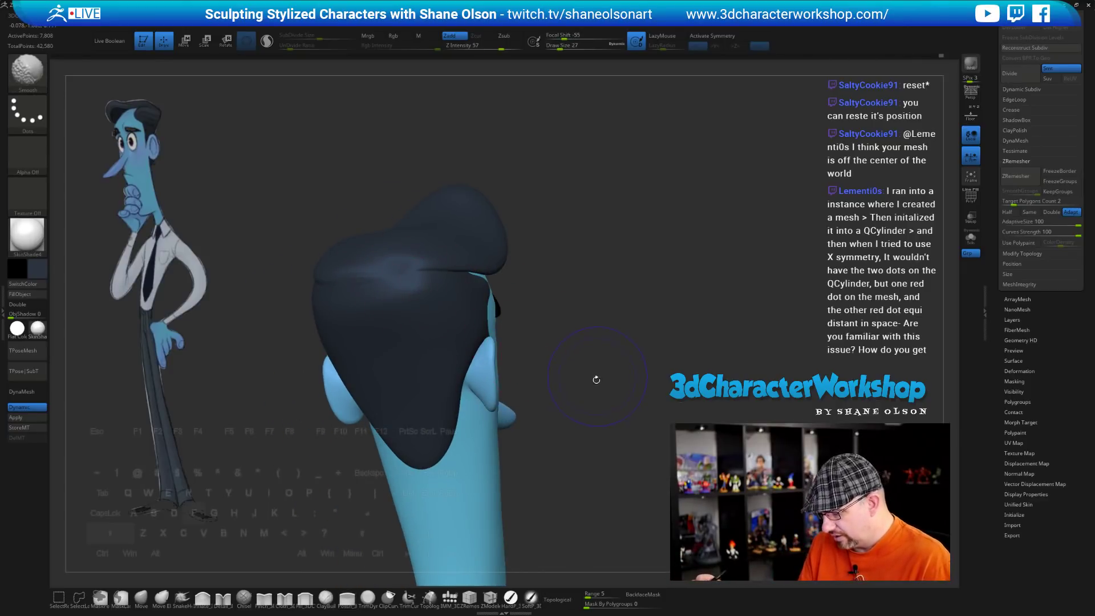
# Display the hair's polyframe and ZRemesh the polished hair again at target polygon count 2
pyautogui.hotkey('shift', 'f')
pyautogui.moveTo(594, 379); pyautogui.dragTo(623, 377)
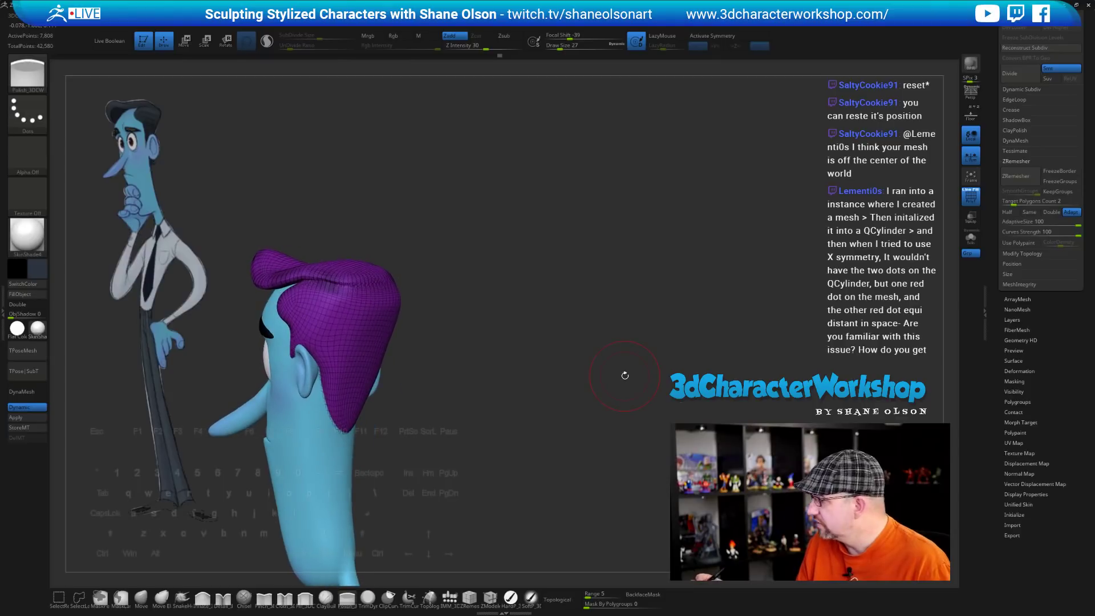
pyautogui.click(1021, 177)
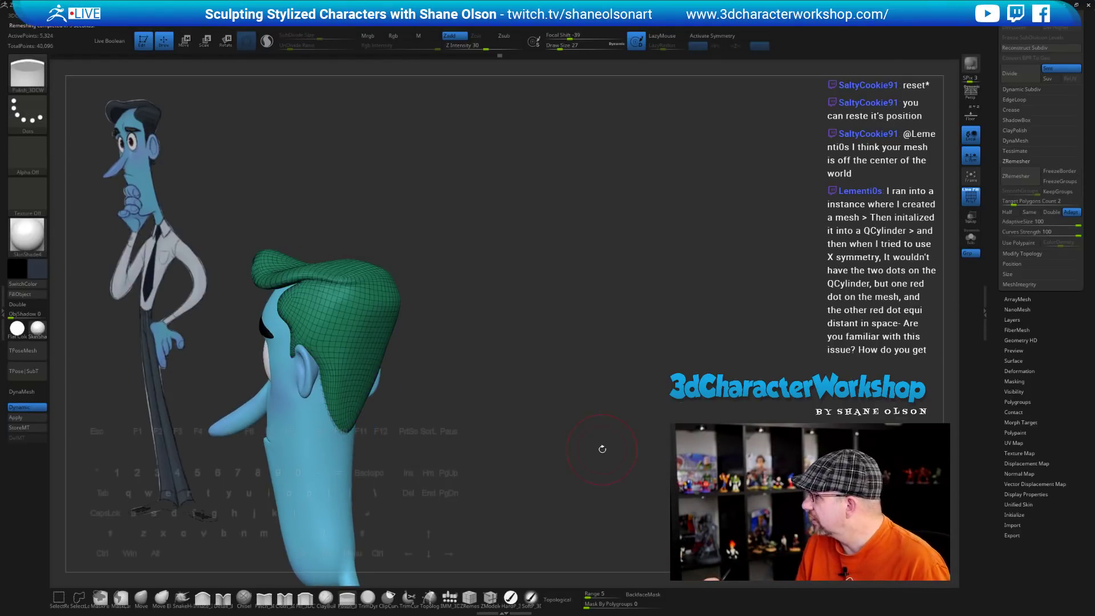
# Smooth the top rear edge of the remeshed hair, working across the back of the head and the crown
pyautogui.moveTo(603, 438); pyautogui.dragTo(555, 363)
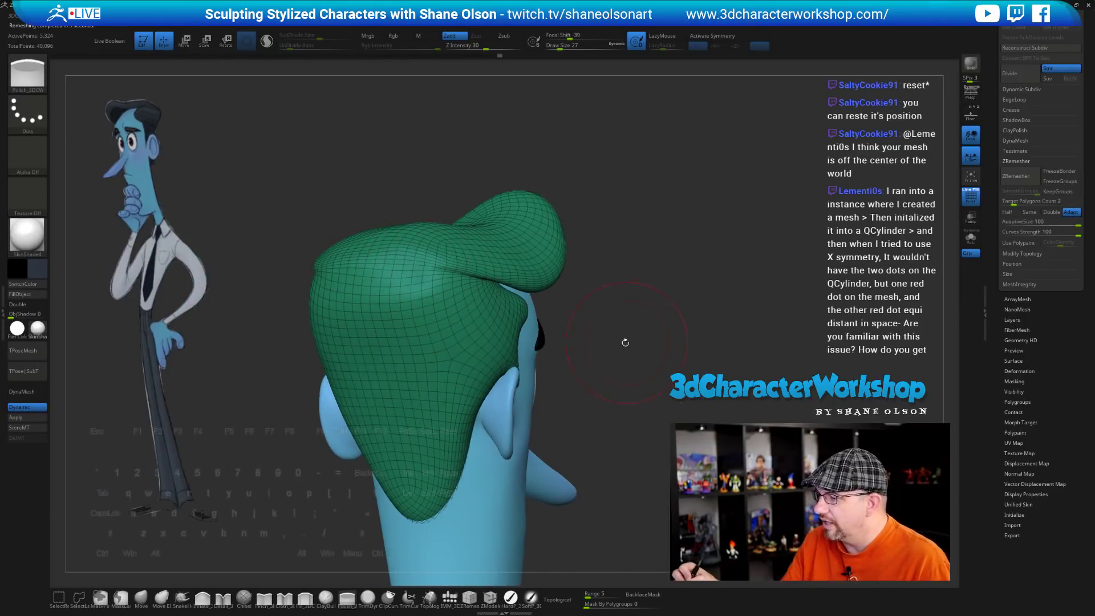
pyautogui.moveTo(625, 342); pyautogui.dragTo(453, 273)
pyautogui.moveTo(531, 289); pyautogui.dragTo(593, 290, button='right')
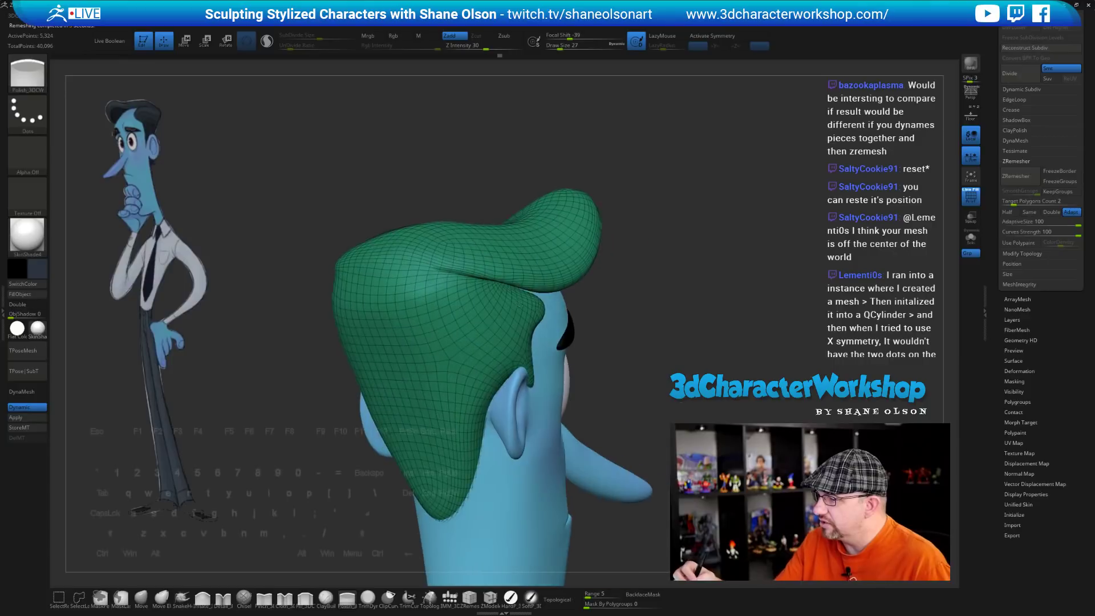
pyautogui.press('shift')
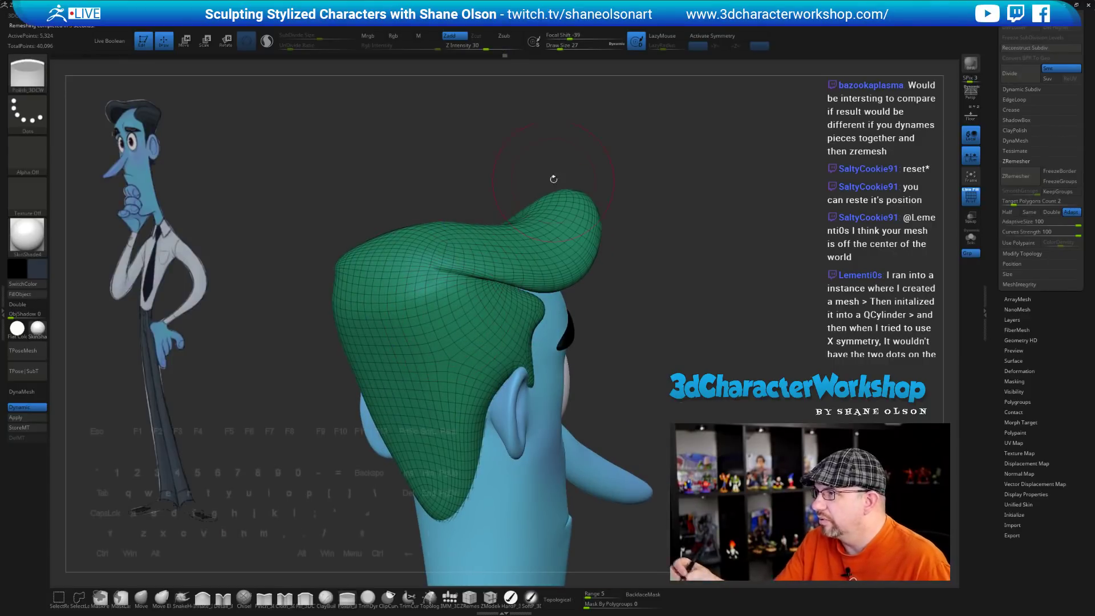
pyautogui.press('shift')
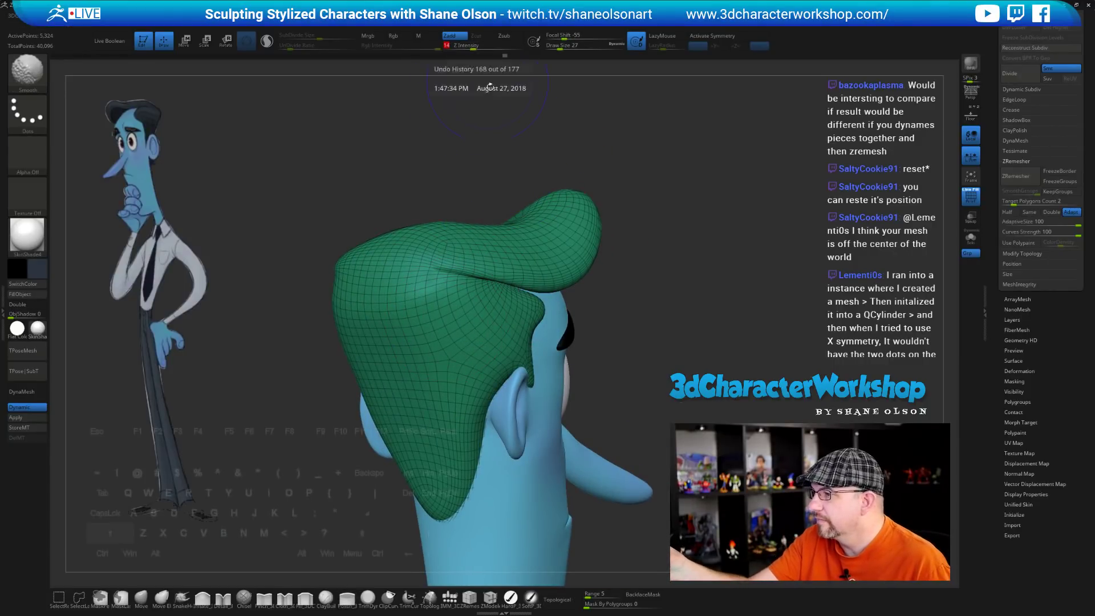
pyautogui.keyDown('shift'); pyautogui.moveTo(489, 86); pyautogui.dragTo(345, 268, button='right'); pyautogui.keyUp('shift')
pyautogui.press('shift')
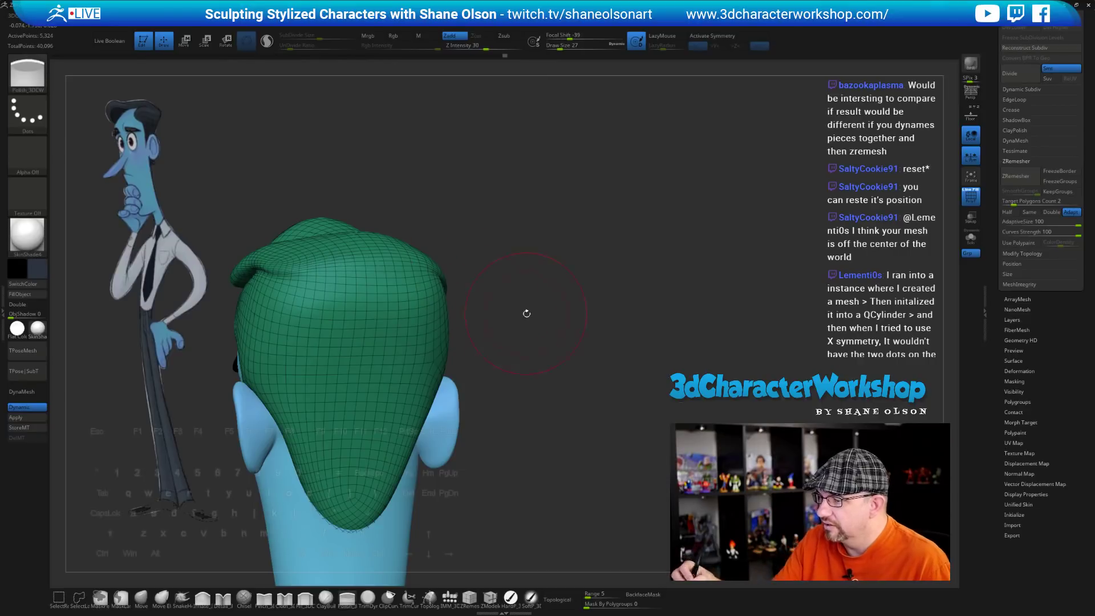
pyautogui.moveTo(525, 313)
pyautogui.mouseDown(button='right')
pyautogui.moveTo(569, 332)
pyautogui.moveTo(584, 326)
pyautogui.mouseUp(button='right')
pyautogui.keyDown('shift'); pyautogui.moveTo(419, 319); pyautogui.dragTo(399, 354); pyautogui.keyUp('shift')
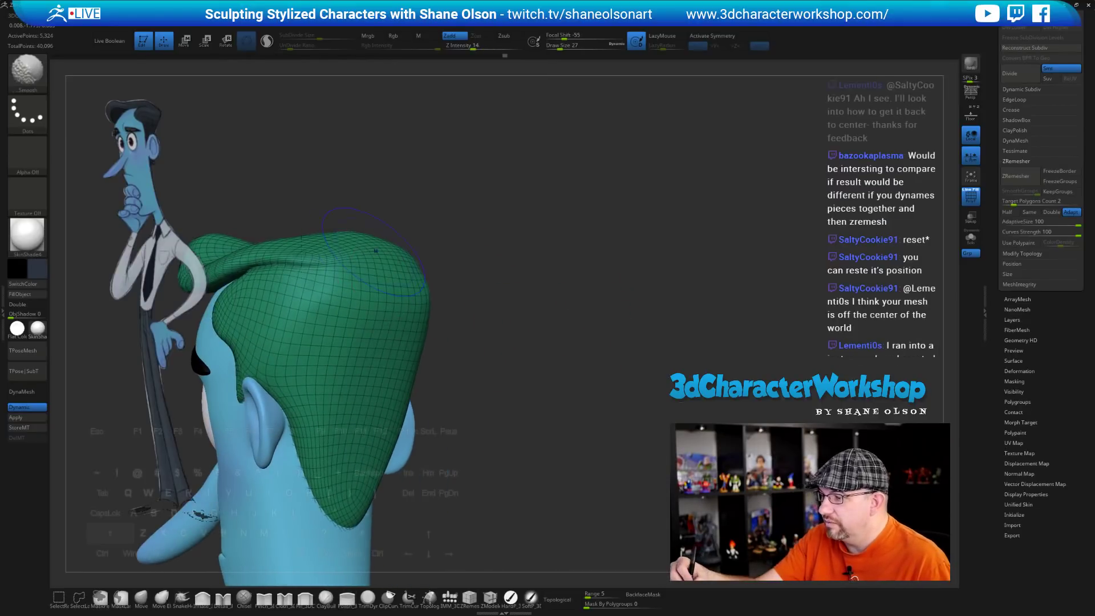
pyautogui.moveTo(525, 268); pyautogui.dragTo(460, 345, button='right')
pyautogui.press('shift')
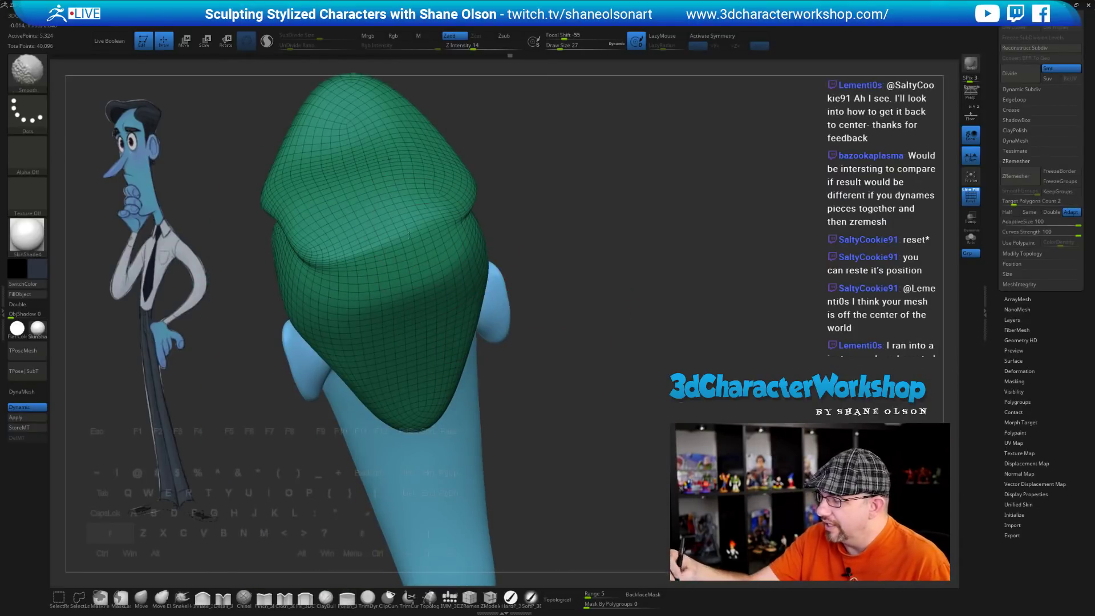
# Hide the hair's polyframe and smooth the transitions between the top and back of the hair with a draw size of 20
pyautogui.press('shift')
pyautogui.press('shift')
pyautogui.moveTo(525, 371)
pyautogui.mouseDown(button='right')
pyautogui.moveTo(587, 374)
pyautogui.moveTo(540, 361)
pyautogui.moveTo(526, 373)
pyautogui.moveTo(579, 407)
pyautogui.moveTo(521, 410)
pyautogui.moveTo(581, 366)
pyautogui.moveTo(474, 280)
pyautogui.moveTo(486, 282)
pyautogui.moveTo(464, 240)
pyautogui.moveTo(474, 251)
pyautogui.moveTo(467, 257)
pyautogui.mouseUp(button='right')
pyautogui.hotkey('shift', 'f')
pyautogui.press('shift')
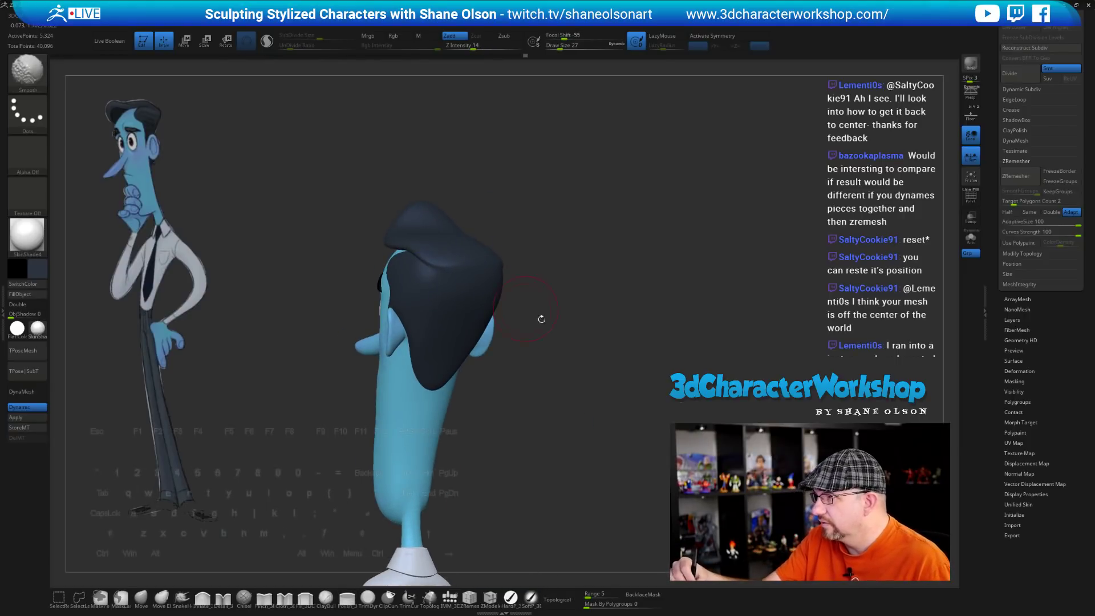
pyautogui.moveTo(540, 317)
pyautogui.keyDown('ctrl'); pyautogui.mouseDown(button='right')
pyautogui.moveTo(545, 357)
pyautogui.moveTo(594, 382)
pyautogui.moveTo(625, 383)
pyautogui.moveTo(611, 362)
pyautogui.moveTo(594, 399)
pyautogui.moveTo(606, 388)
pyautogui.mouseUp(button='right'); pyautogui.keyUp('ctrl')
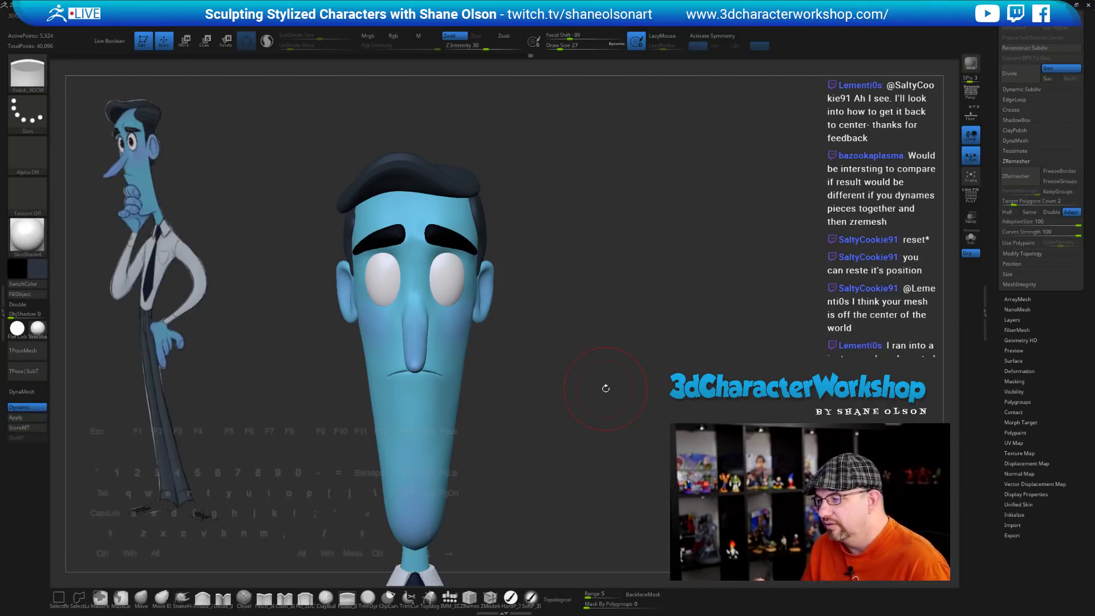
pyautogui.moveTo(576, 376)
pyautogui.mouseDown()
pyautogui.moveTo(545, 330)
pyautogui.moveTo(567, 327)
pyautogui.moveTo(557, 338)
pyautogui.moveTo(542, 323)
pyautogui.moveTo(710, 313)
pyautogui.moveTo(529, 245)
pyautogui.mouseUp()
pyautogui.press('shift')
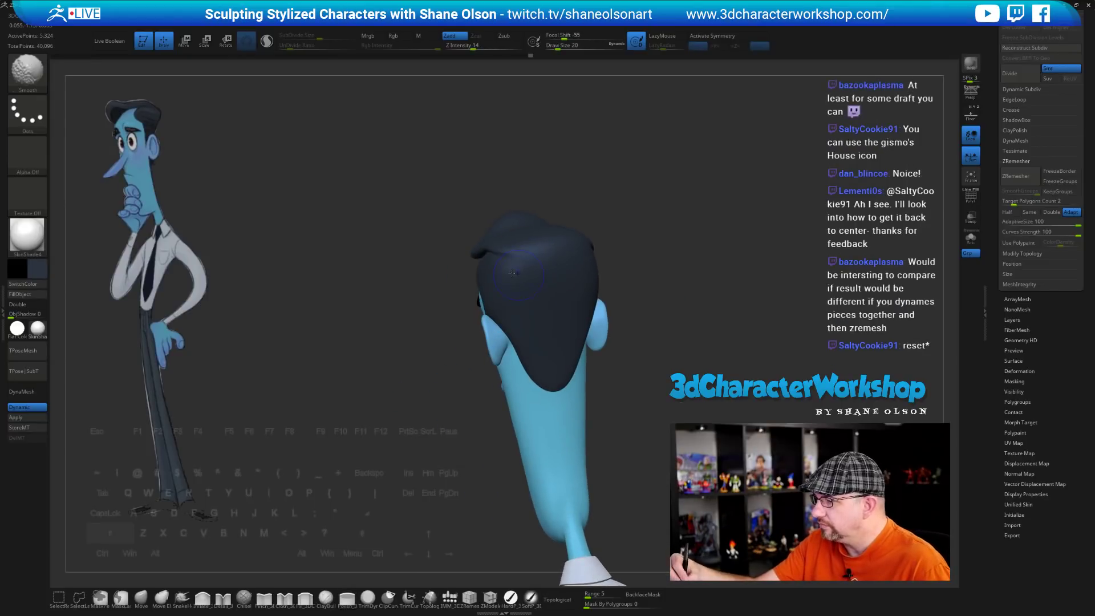
pyautogui.moveTo(662, 305); pyautogui.dragTo(706, 311)
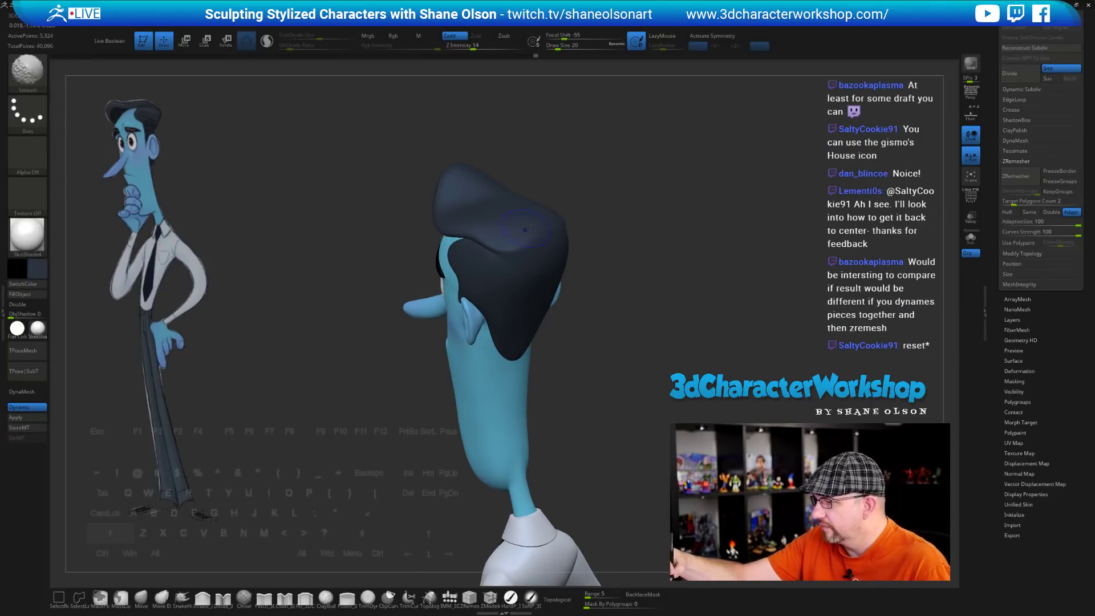
pyautogui.moveTo(644, 273)
pyautogui.mouseDown()
pyautogui.moveTo(619, 305)
pyautogui.moveTo(647, 302)
pyautogui.moveTo(610, 273)
pyautogui.moveTo(673, 265)
pyautogui.moveTo(653, 320)
pyautogui.moveTo(633, 303)
pyautogui.moveTo(648, 337)
pyautogui.moveTo(629, 383)
pyautogui.moveTo(627, 335)
pyautogui.moveTo(604, 349)
pyautogui.mouseUp()
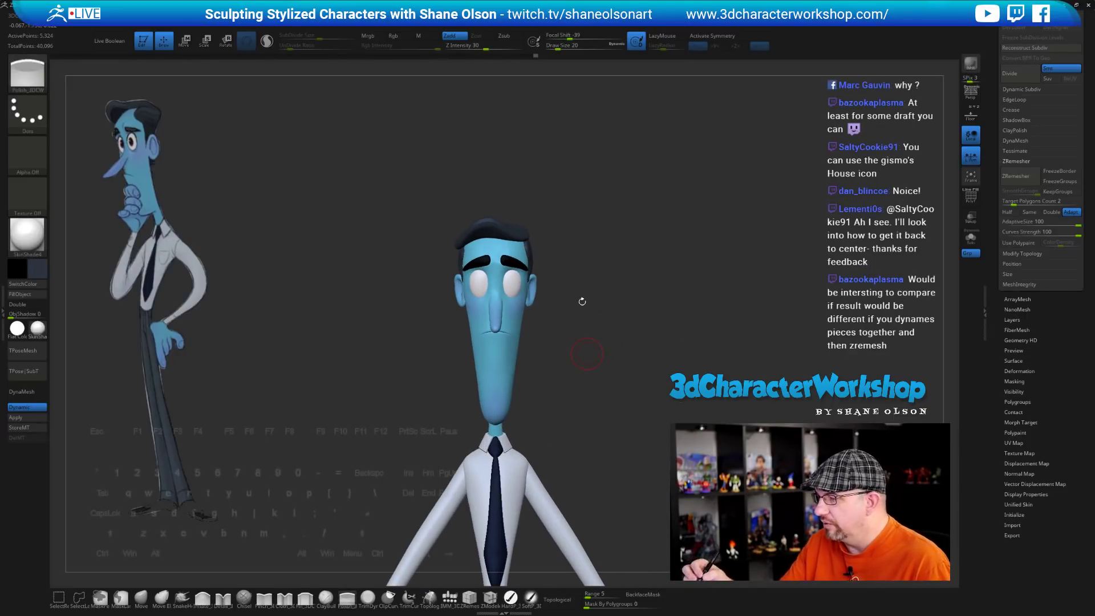
# Select the eyes subtool, frame the eyes in a close three-quarter view, and reduce the brush draw size to 9
pyautogui.moveTo(582, 301); pyautogui.dragTo(550, 327)
pyautogui.keyDown('alt'); pyautogui.click(421, 320); pyautogui.keyUp('alt')
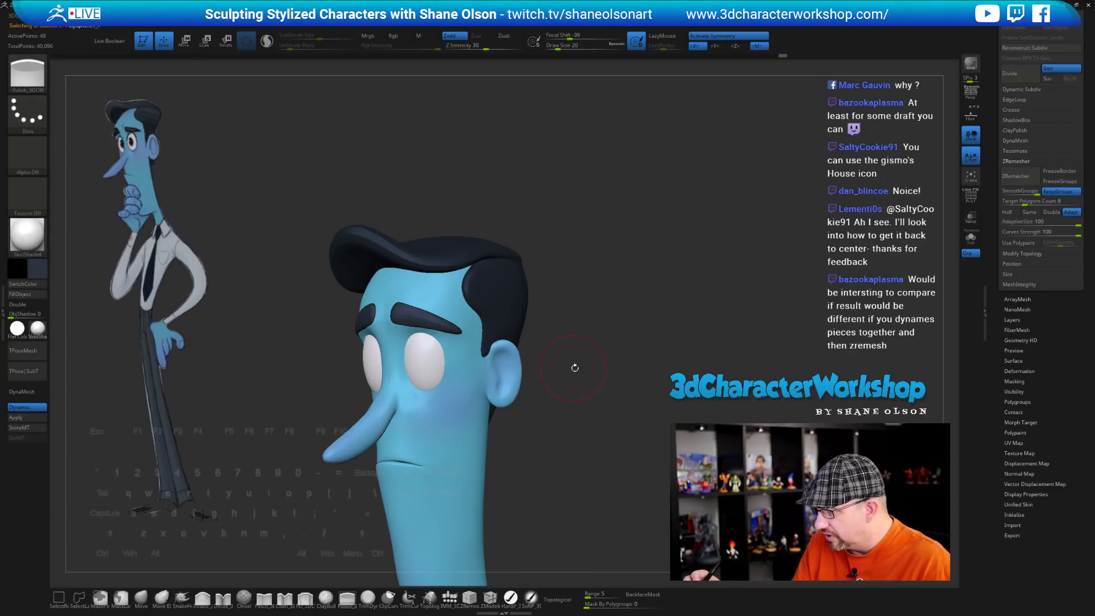
pyautogui.keyDown('shift'); pyautogui.moveTo(574, 368); pyautogui.dragTo(518, 400); pyautogui.keyUp('shift')
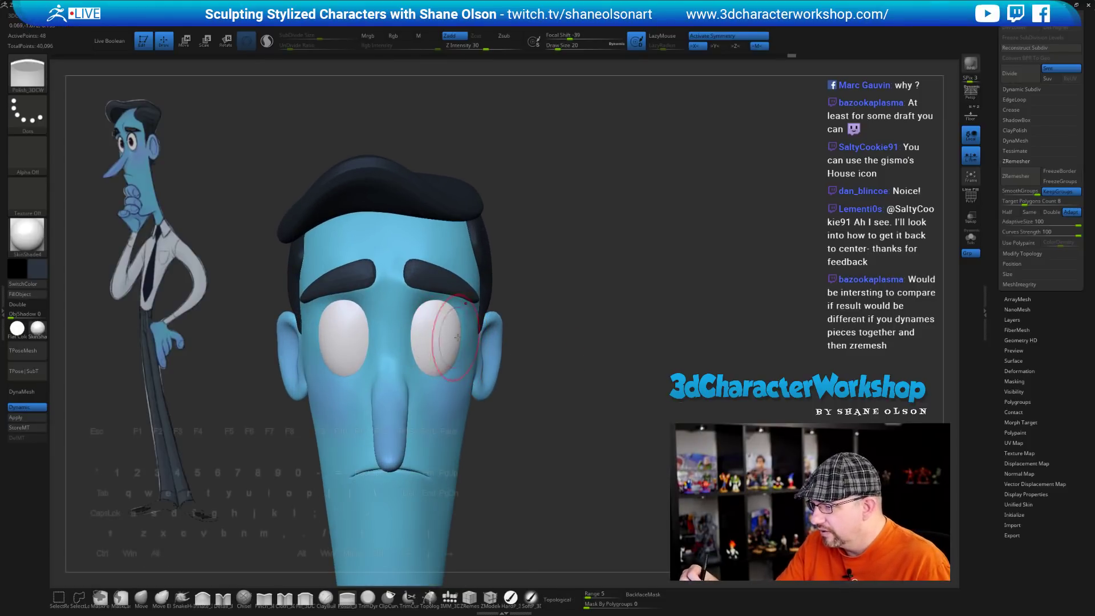
pyautogui.keyDown('alt'); pyautogui.click(443, 343); pyautogui.keyUp('alt')
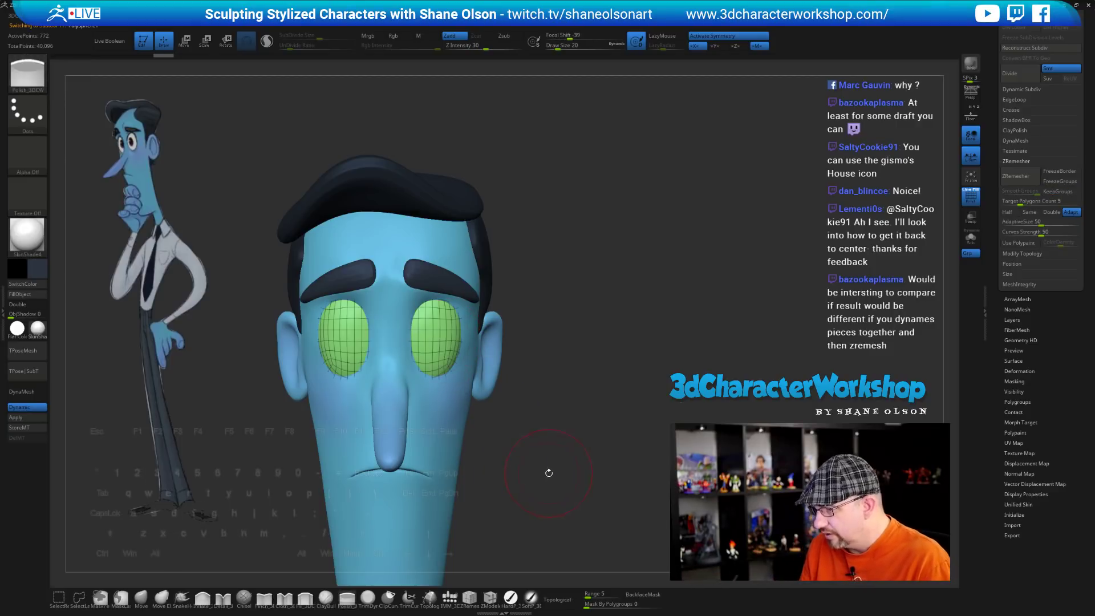
pyautogui.moveTo(547, 470); pyautogui.dragTo(547, 453)
pyautogui.moveTo(567, 411)
pyautogui.keyDown('alt'); pyautogui.mouseDown()
pyautogui.moveTo(597, 462)
pyautogui.moveTo(585, 418)
pyautogui.mouseUp(); pyautogui.keyUp('alt')
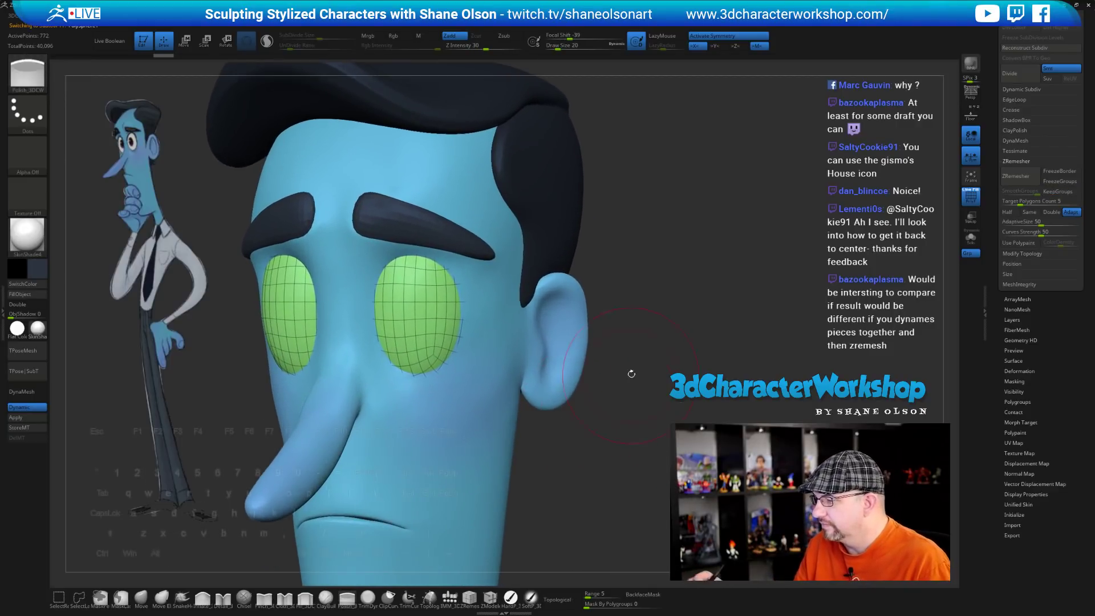
pyautogui.press('[')
pyautogui.press('[')
pyautogui.moveTo(627, 381); pyautogui.dragTo(601, 460)
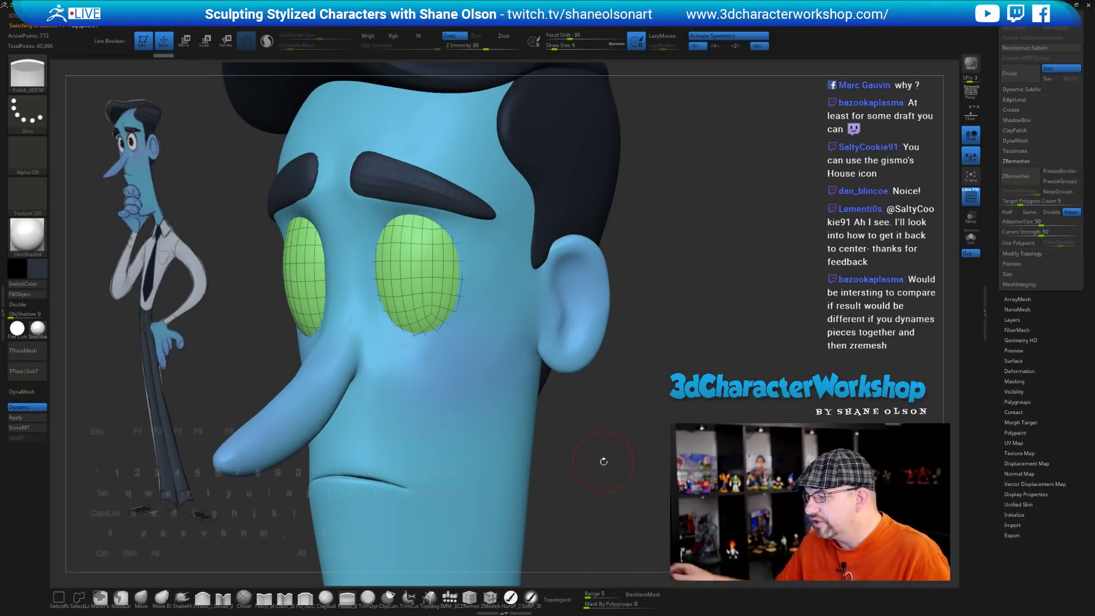
pyautogui.moveTo(702, 292); pyautogui.dragTo(723, 271)
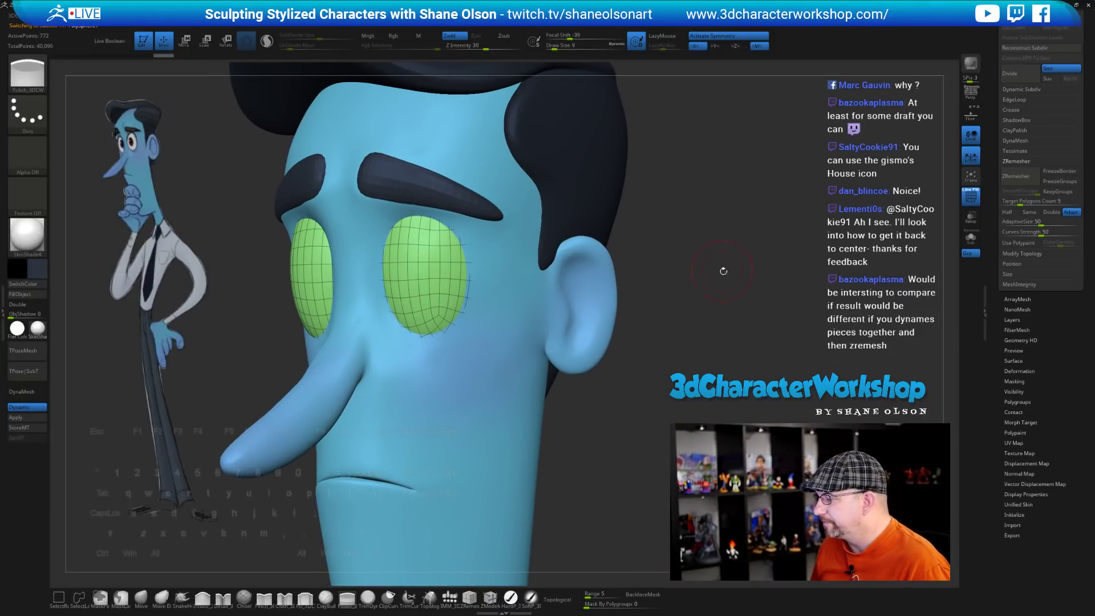
# Duplicate the eyes subtool and apply dynamic subdivision to the duplicate as real geometry
pyautogui.scroll(10, 996, 107)
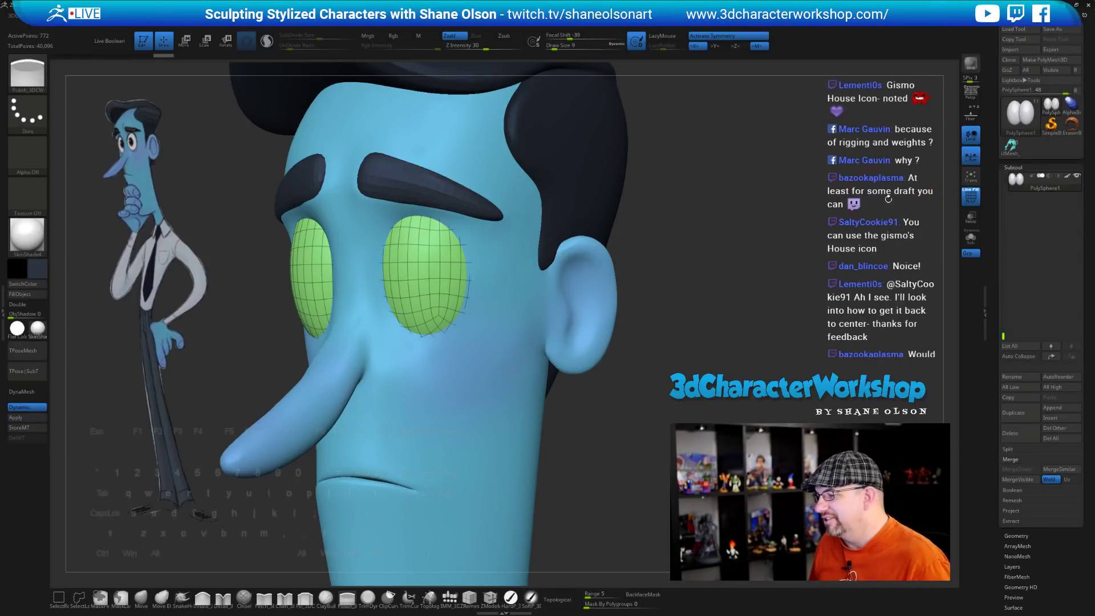
pyautogui.click(1021, 412)
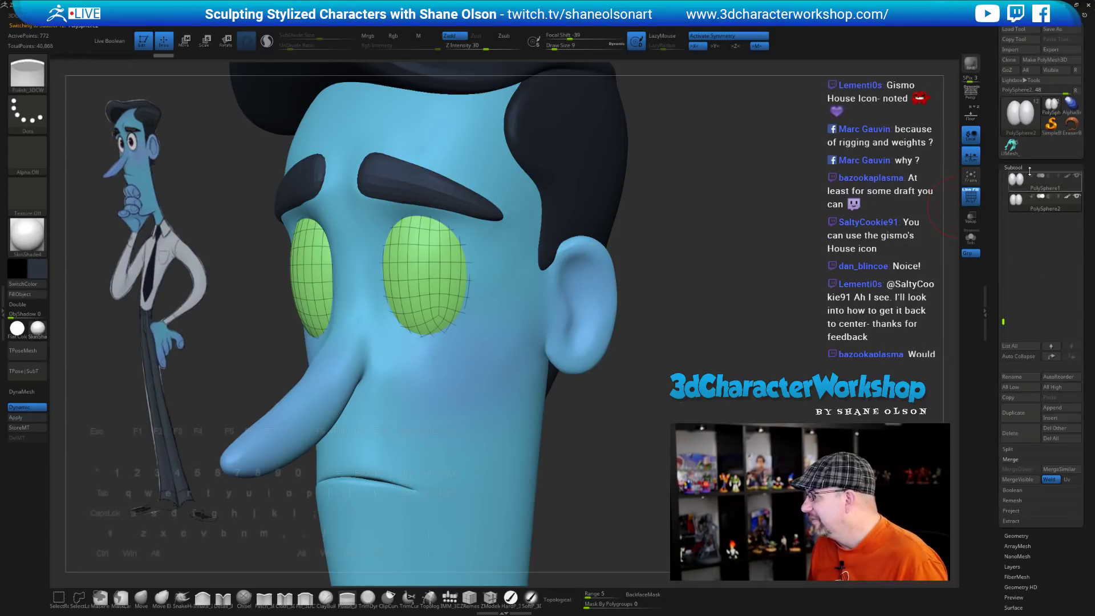
pyautogui.moveTo(764, 232); pyautogui.dragTo(729, 207)
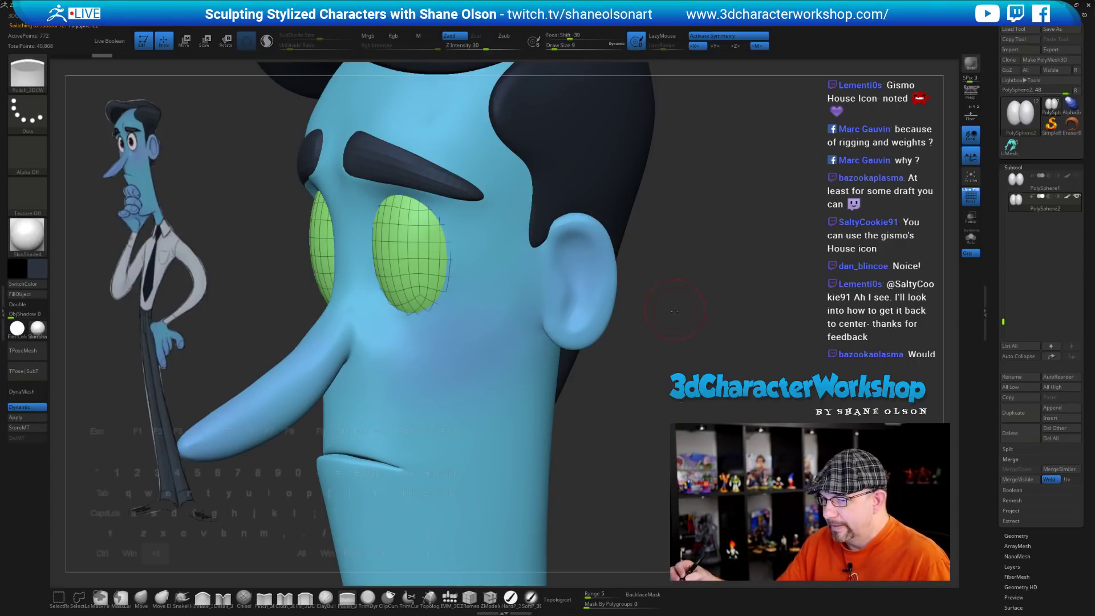
pyautogui.moveTo(667, 303)
pyautogui.keyDown('alt'); pyautogui.mouseDown()
pyautogui.moveTo(680, 298)
pyautogui.moveTo(669, 323)
pyautogui.moveTo(576, 334)
pyautogui.mouseUp(); pyautogui.keyUp('alt')
pyautogui.click(15, 417)
# Set the draw size to 3 and mask a round area on the front of both duplicated eyes with the MaskCircle brush
pyautogui.press('s')
pyautogui.click(678, 298)
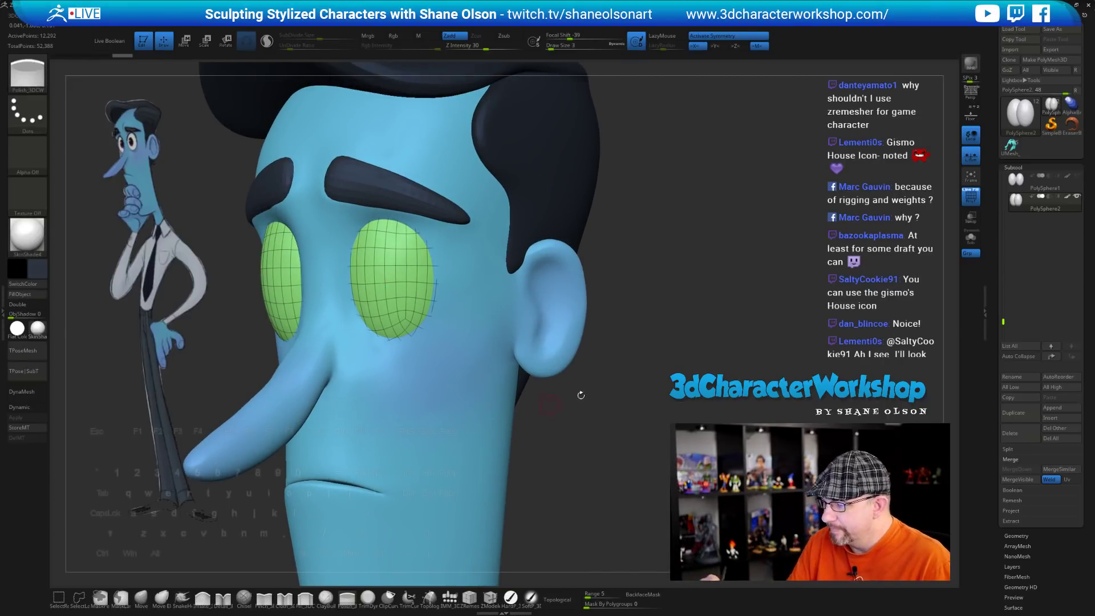
pyautogui.moveTo(580, 395); pyautogui.dragTo(613, 399)
pyautogui.press('space')
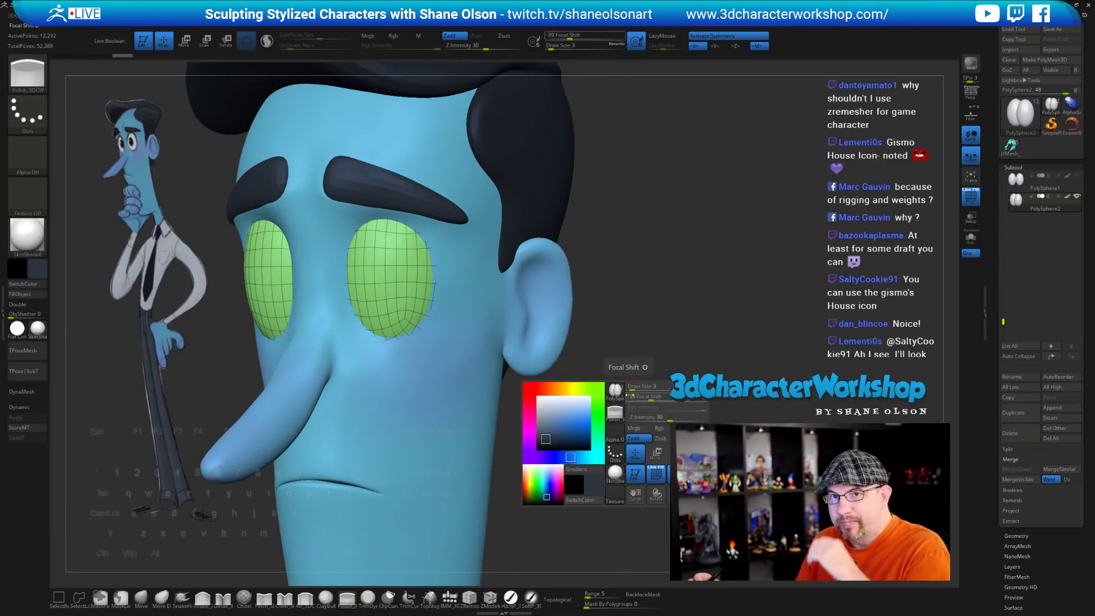
pyautogui.keyDown('shift'); pyautogui.moveTo(640, 313); pyautogui.dragTo(668, 316); pyautogui.keyUp('shift')
pyautogui.moveTo(609, 360)
pyautogui.keyDown('alt'); pyautogui.mouseDown()
pyautogui.moveTo(642, 340)
pyautogui.moveTo(626, 368)
pyautogui.mouseUp(); pyautogui.keyUp('alt')
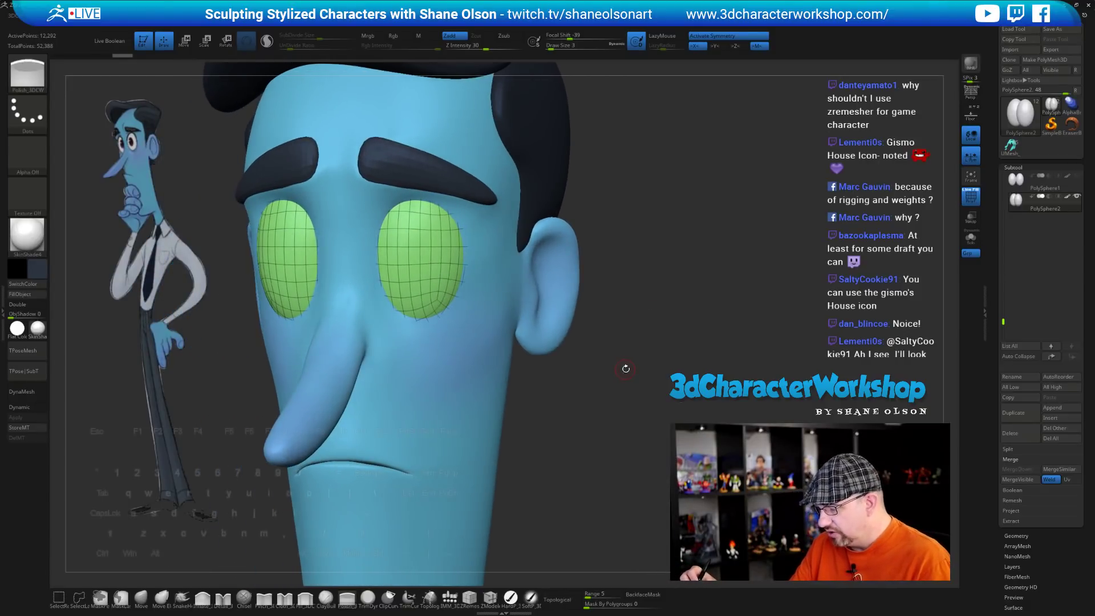
pyautogui.press('b')
pyautogui.press('m')
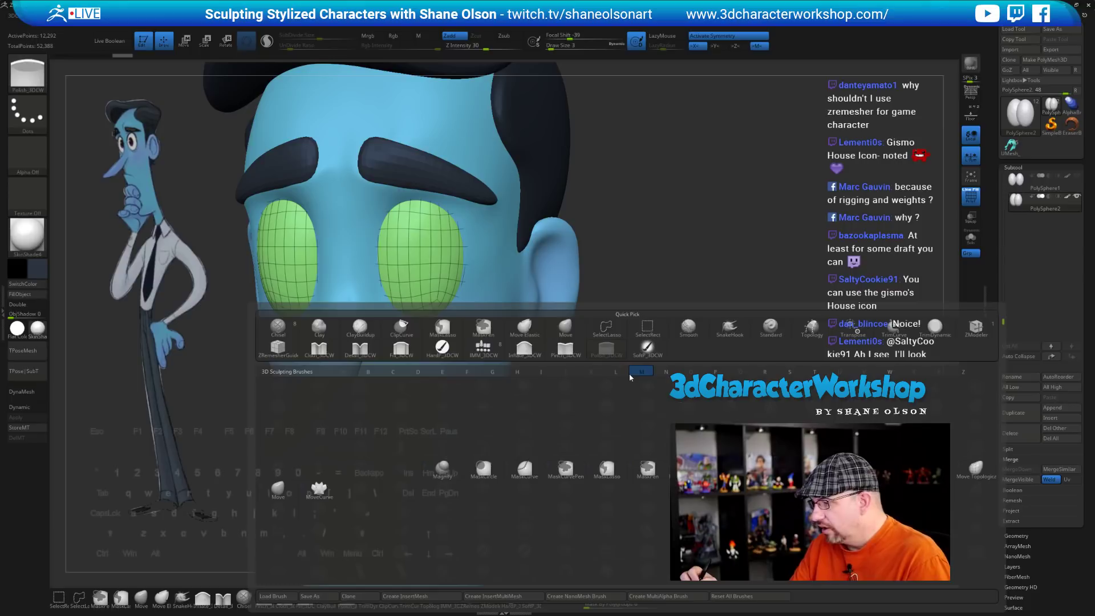
pyautogui.click(483, 473)
pyautogui.click(514, 488)
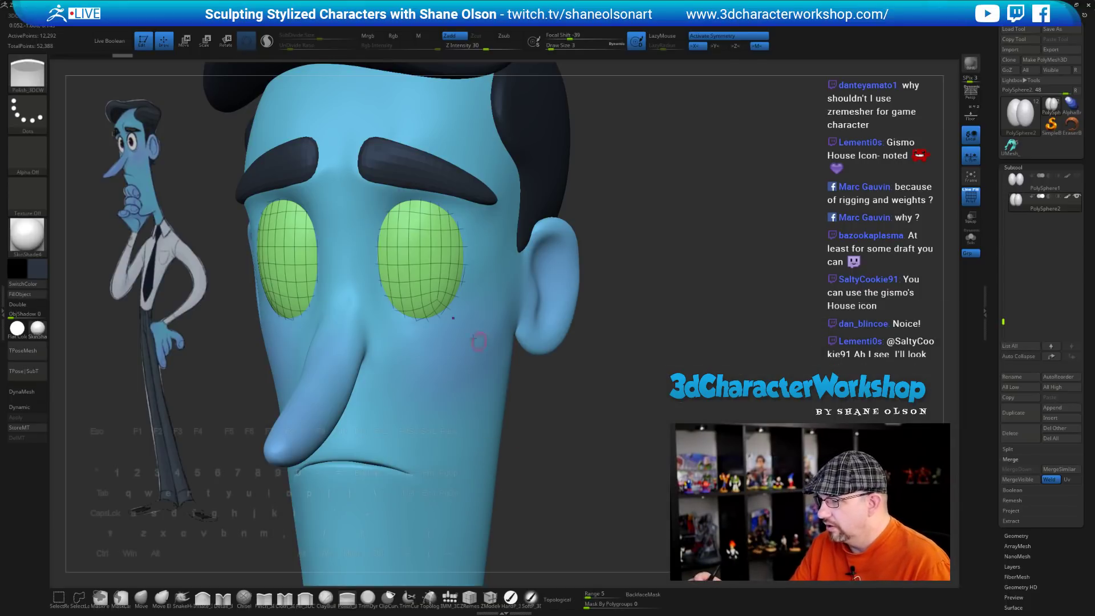
pyautogui.moveTo(420, 268)
pyautogui.keyDown('ctrl'); pyautogui.mouseDown()
pyautogui.moveTo(442, 302)
pyautogui.moveTo(428, 287)
pyautogui.mouseUp(); pyautogui.keyUp('ctrl')
pyautogui.moveTo(548, 455)
pyautogui.mouseDown()
pyautogui.moveTo(656, 453)
pyautogui.moveTo(546, 458)
pyautogui.moveTo(562, 456)
pyautogui.moveTo(570, 322)
pyautogui.moveTo(573, 356)
pyautogui.mouseUp()
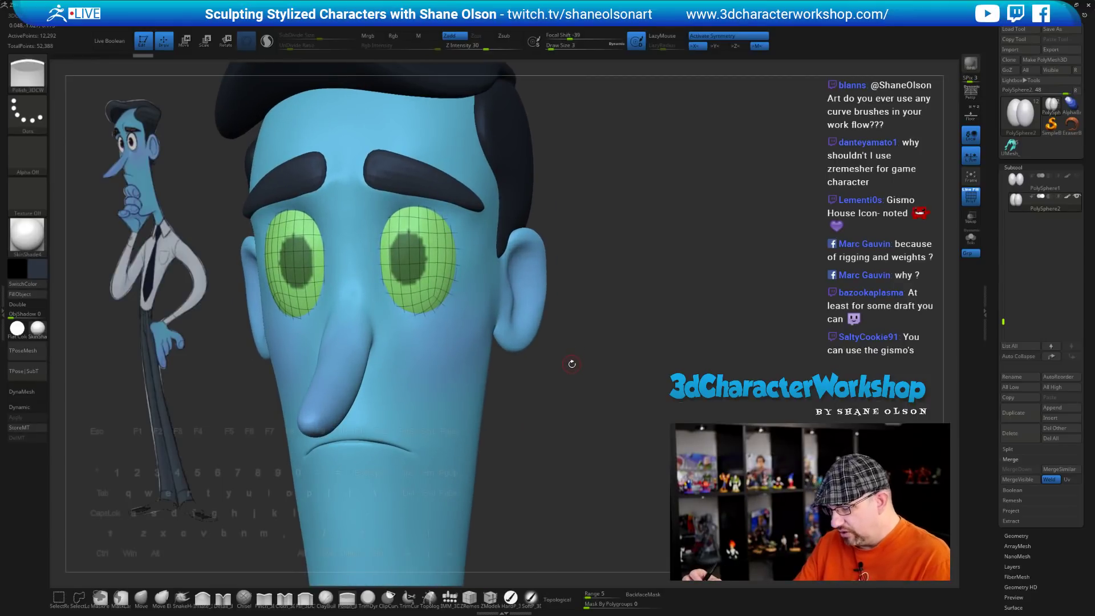
# Try to edgeloop the masked border on the duplicated eyes, and delete their lower subdivision levels
pyautogui.press('space')
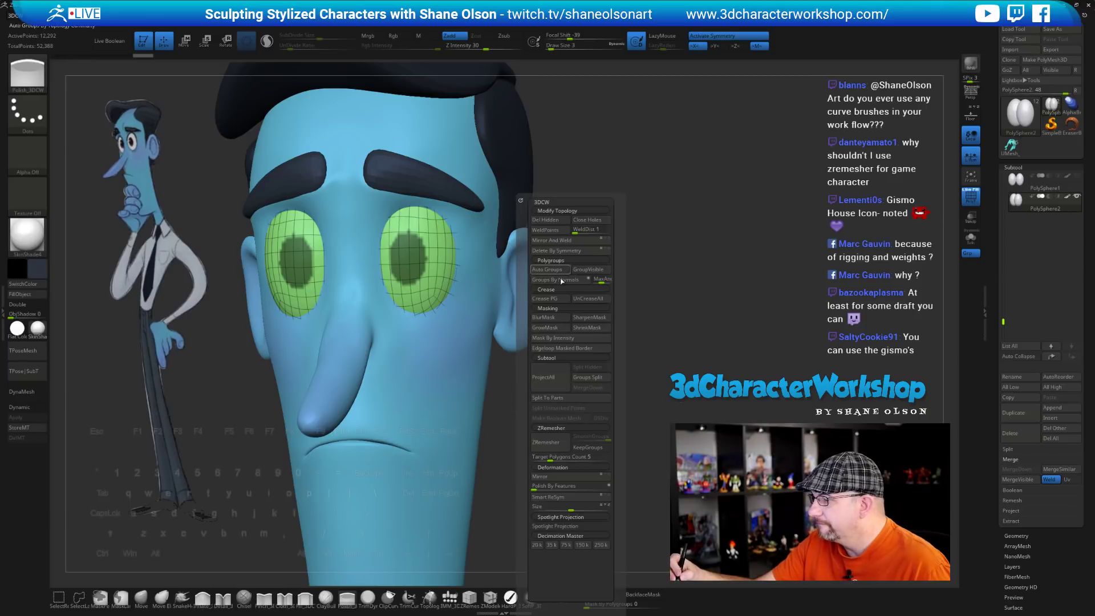
pyautogui.click(570, 348)
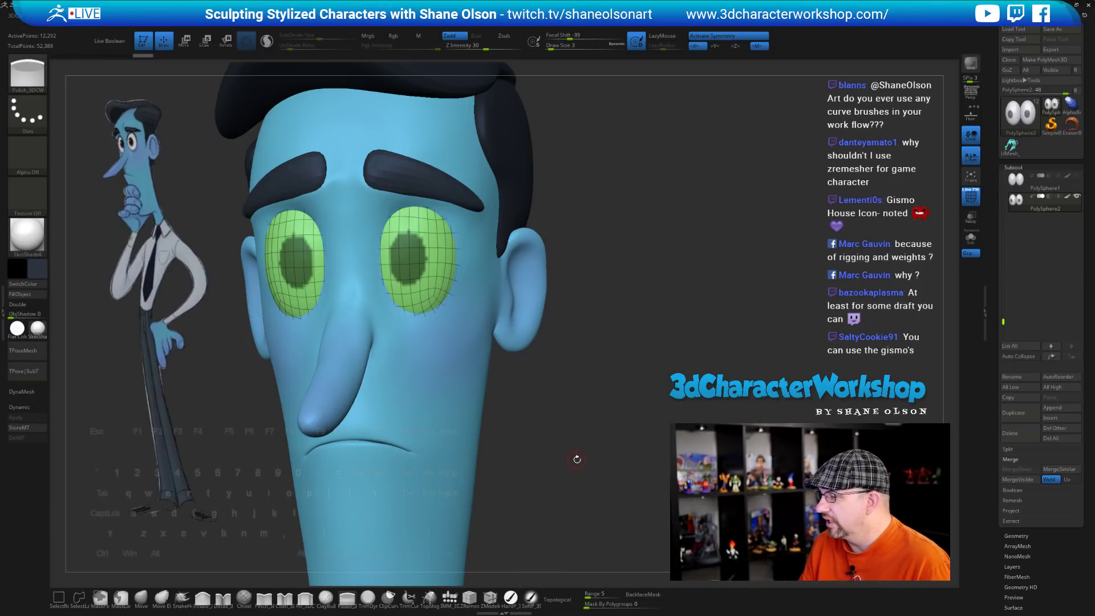
pyautogui.click(1027, 536)
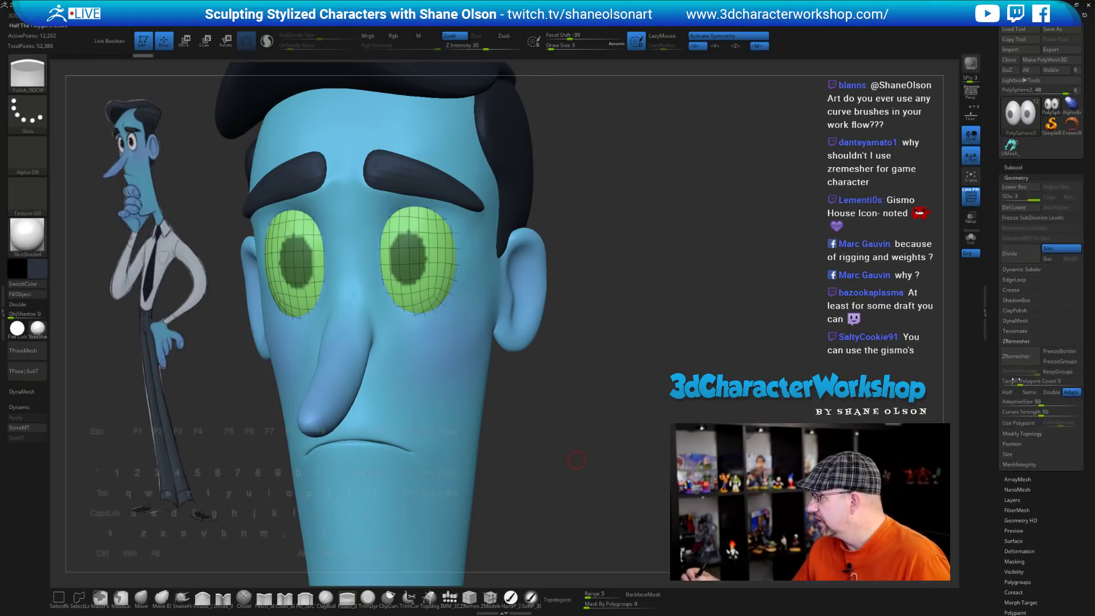
pyautogui.click(1012, 253)
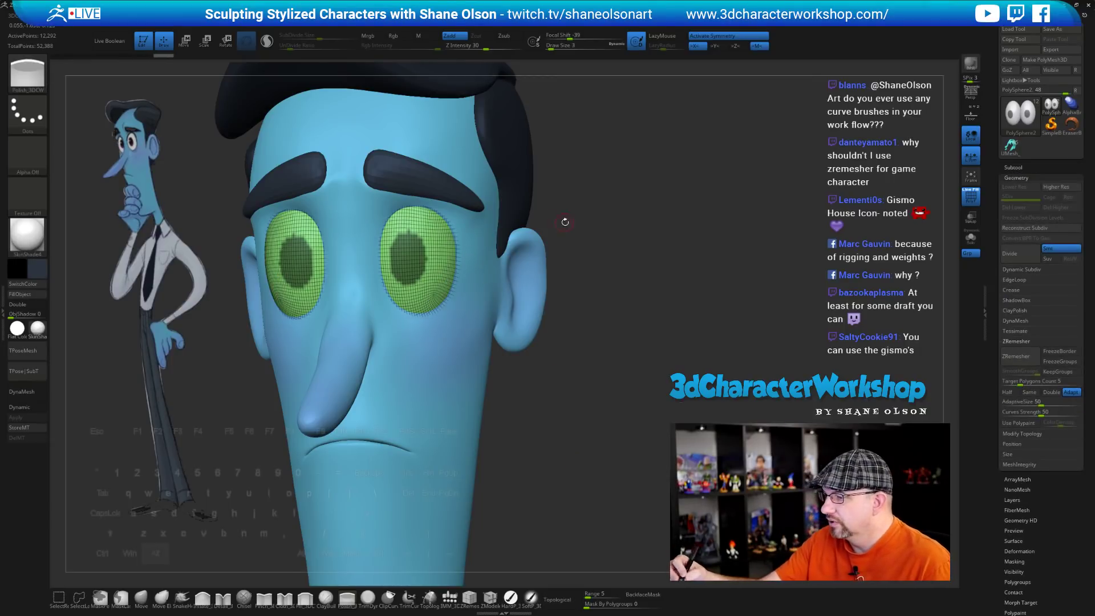
# Clear the mask, divide the duplicated eyes once more, and delete their lower subdivision level
pyautogui.moveTo(566, 222)
pyautogui.keyDown('alt'); pyautogui.mouseDown()
pyautogui.moveTo(579, 299)
pyautogui.moveTo(625, 332)
pyautogui.moveTo(653, 305)
pyautogui.mouseUp(); pyautogui.keyUp('alt')
pyautogui.press('d')
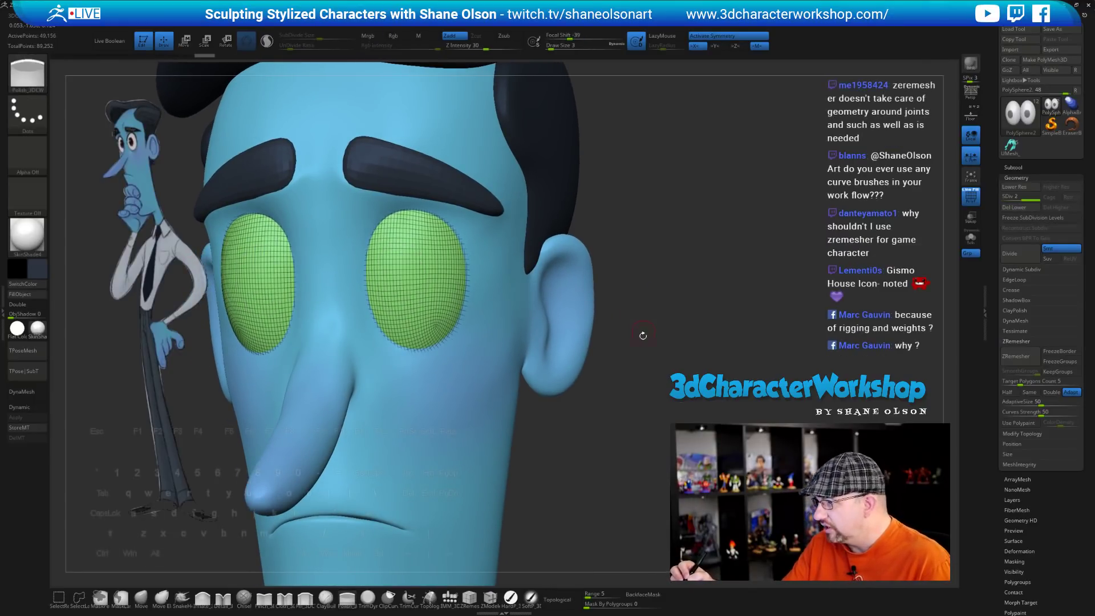
pyautogui.click(1014, 207)
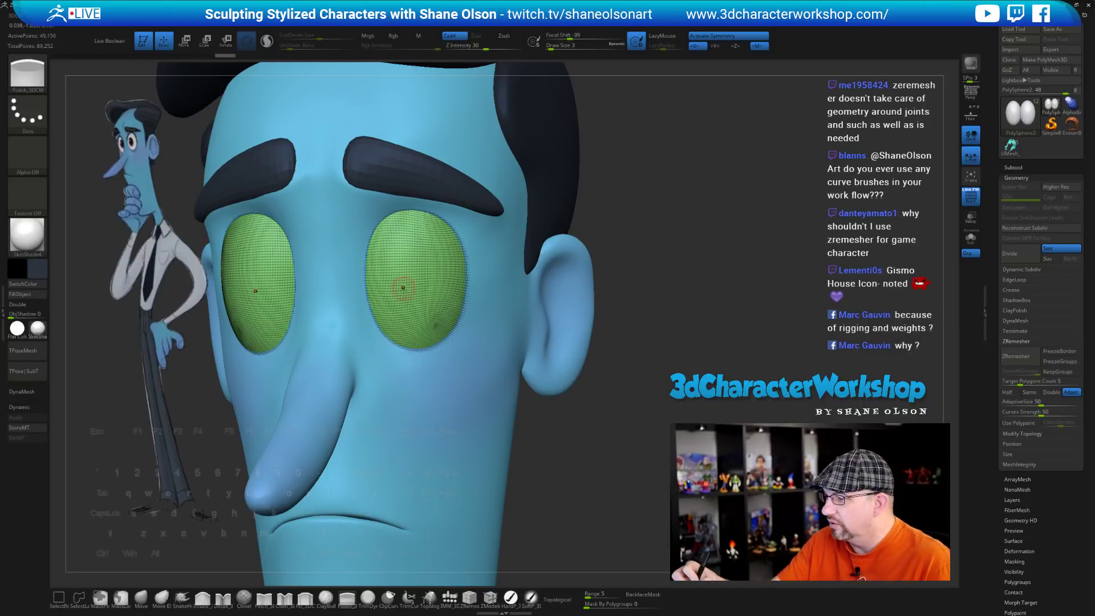
# Mask an oval area on the front of both duplicated eyes and edgeloop the masked border
pyautogui.keyDown('ctrl'); pyautogui.moveTo(402, 291); pyautogui.dragTo(396, 278); pyautogui.keyUp('ctrl')
pyautogui.keyDown('ctrl'); pyautogui.moveTo(414, 313); pyautogui.dragTo(424, 315); pyautogui.keyUp('ctrl')
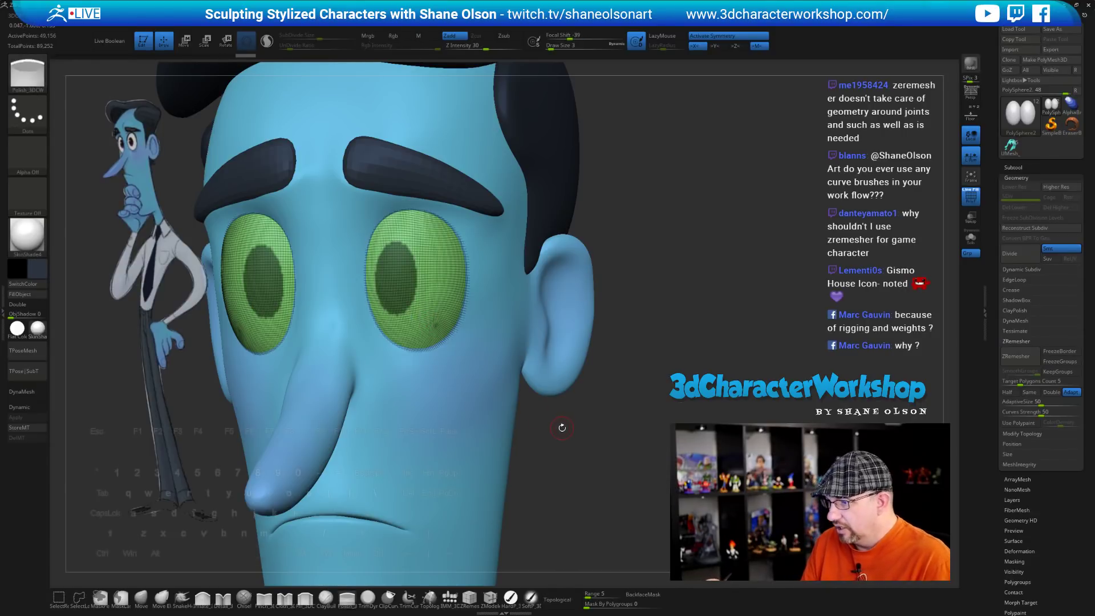
pyautogui.press('`')
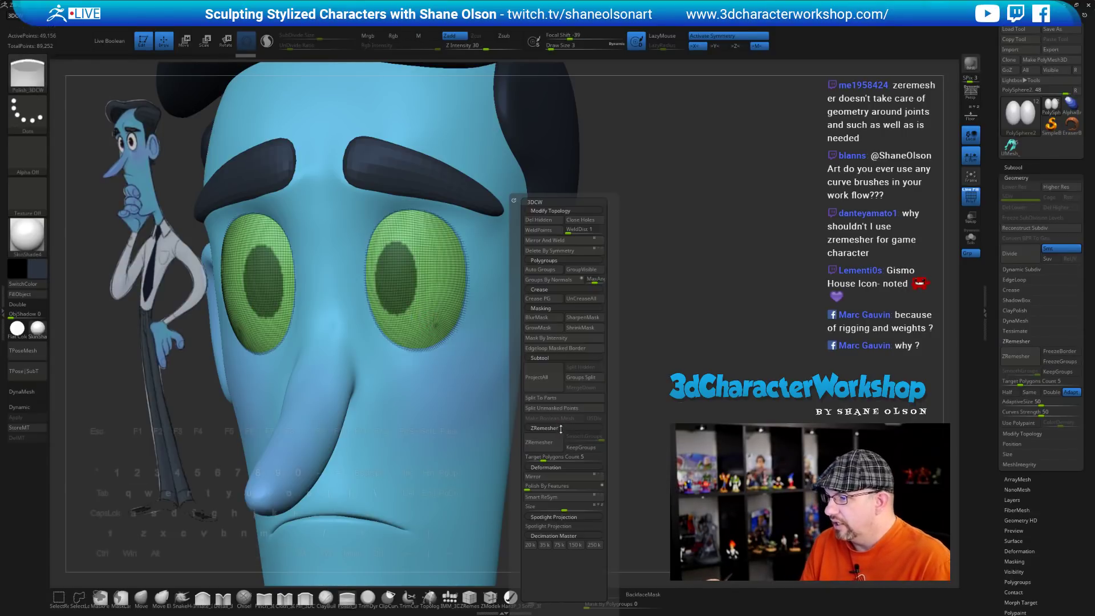
pyautogui.click(555, 348)
# Clear the mask on the duplicated eyes and smooth the jagged oval polygroup border with Polish By Features
pyautogui.keyDown('alt'); pyautogui.moveTo(614, 210); pyautogui.dragTo(605, 296); pyautogui.keyUp('alt')
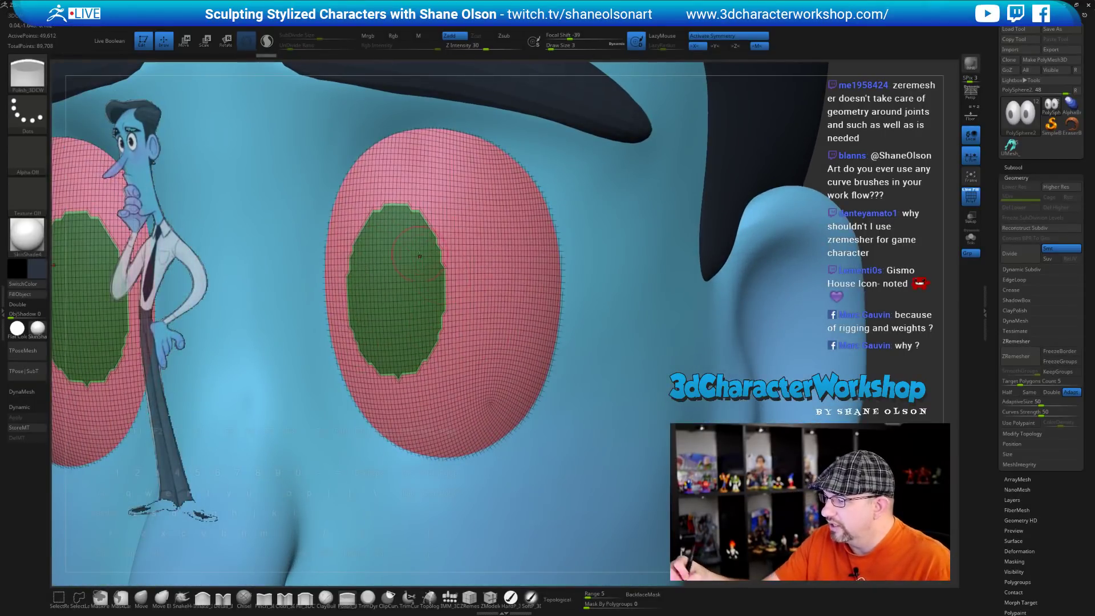
pyautogui.keyDown('ctrl'); pyautogui.moveTo(432, 321); pyautogui.dragTo(428, 285, button='right'); pyautogui.keyUp('ctrl')
pyautogui.moveTo(397, 325); pyautogui.dragTo(369, 253, button='right')
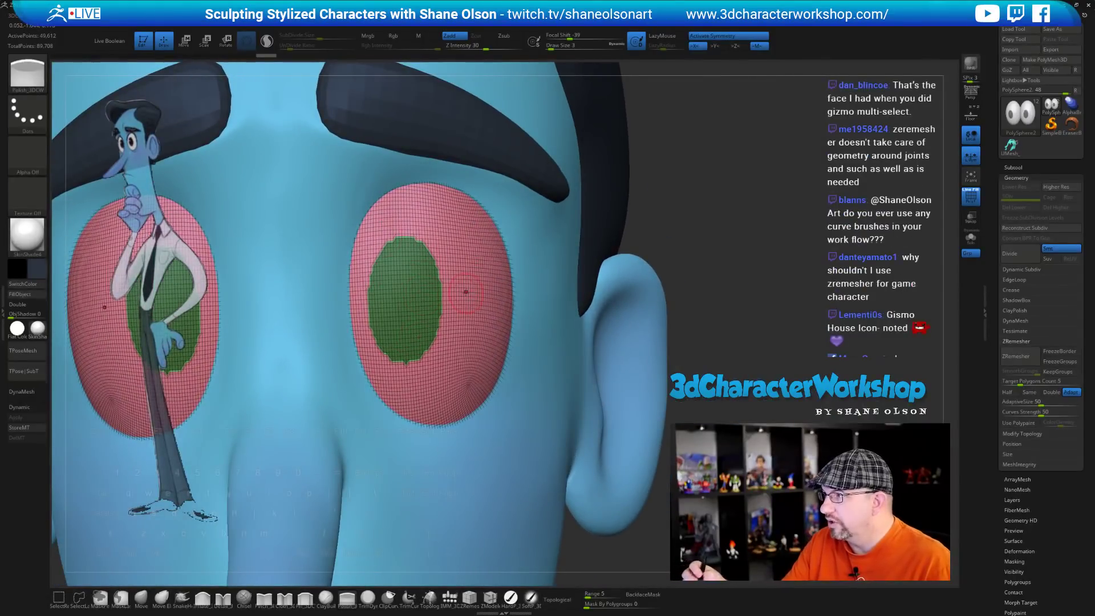
pyautogui.keyDown('ctrl'); pyautogui.click(747, 274); pyautogui.keyUp('ctrl')
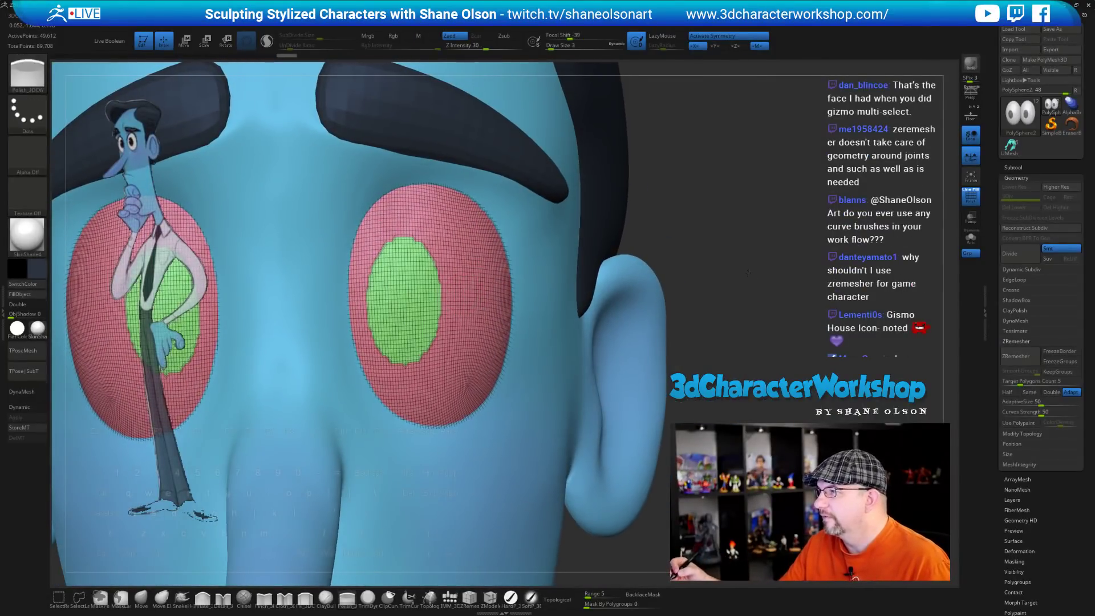
pyautogui.moveTo(747, 273); pyautogui.dragTo(791, 272, button='right')
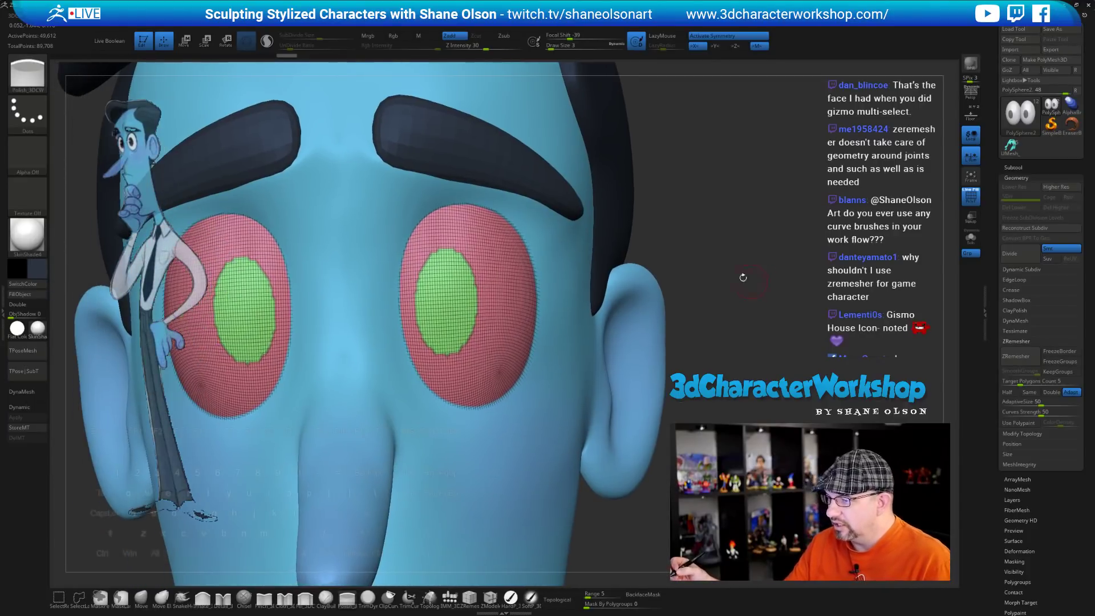
pyautogui.press('2')
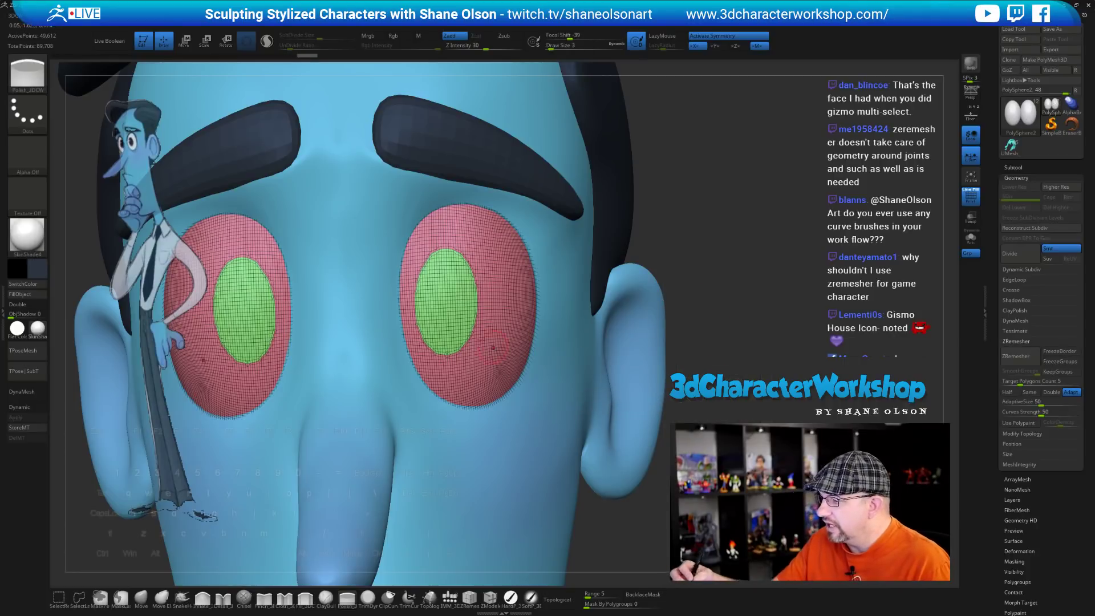
pyautogui.keyDown('alt'); pyautogui.moveTo(478, 303); pyautogui.dragTo(484, 309, button='right'); pyautogui.keyUp('alt')
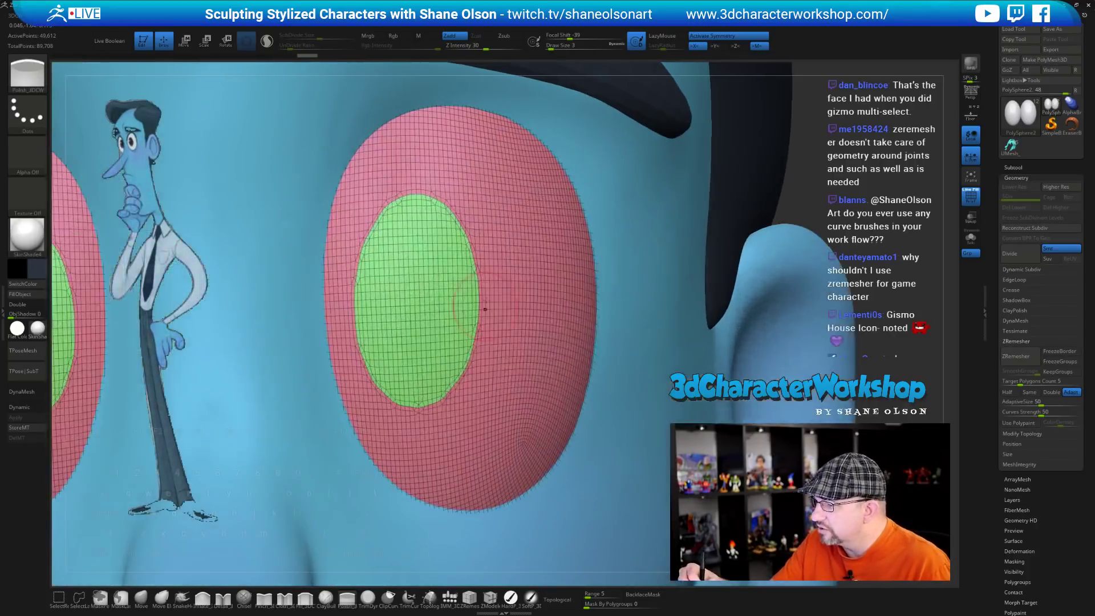
pyautogui.hotkey('ctrl', 'z')
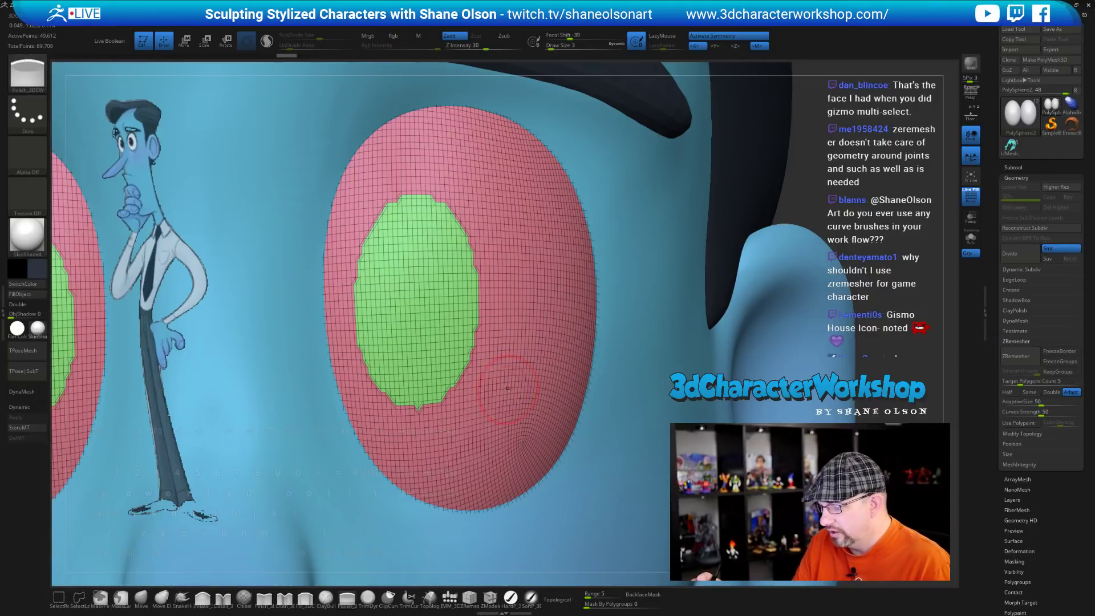
pyautogui.press('space')
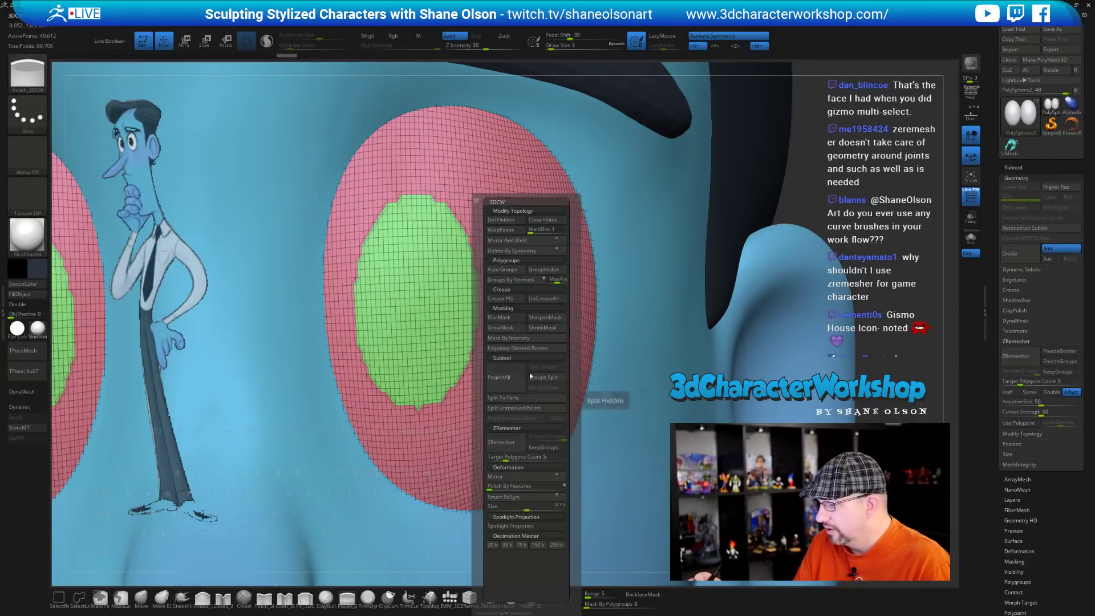
pyautogui.click(525, 485)
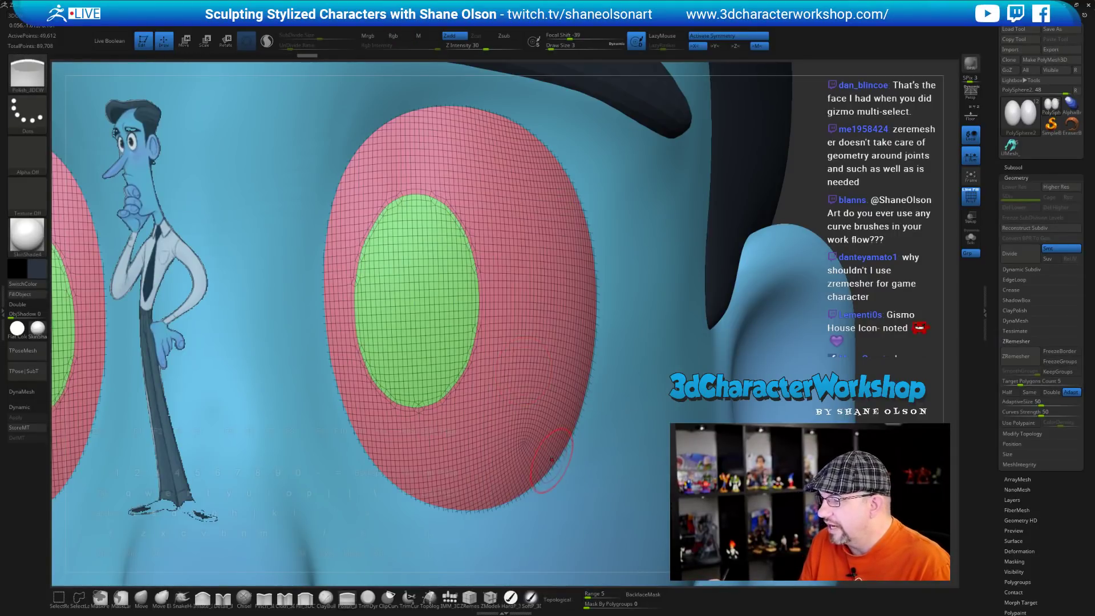
# Isolate the oval iris polygroup on the duplicated eyes and delete the hidden remainder of the mesh
pyautogui.moveTo(480, 258)
pyautogui.keyDown('alt'); pyautogui.mouseDown(button='right')
pyautogui.moveTo(517, 358)
pyautogui.moveTo(505, 331)
pyautogui.moveTo(447, 313)
pyautogui.mouseUp(button='right'); pyautogui.keyUp('alt')
pyautogui.hotkey('ctrl', 'shift')
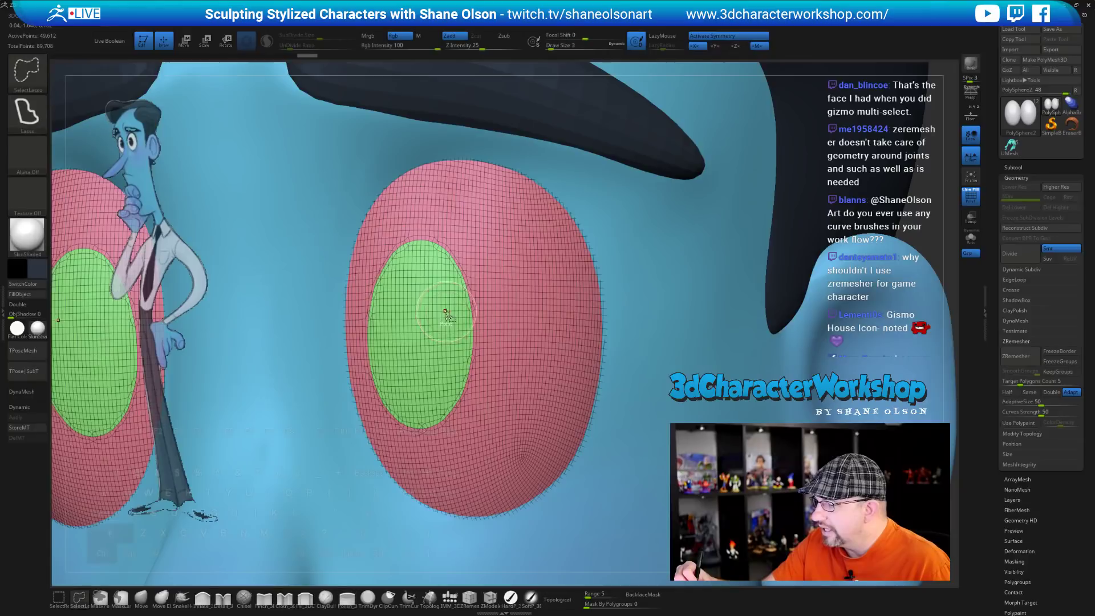
pyautogui.keyDown('ctrl'); pyautogui.keyDown('shift'); pyautogui.click(446, 312); pyautogui.keyUp('shift'); pyautogui.keyUp('ctrl')
pyautogui.keyDown('alt'); pyautogui.moveTo(464, 416); pyautogui.dragTo(684, 362, button='right'); pyautogui.keyUp('alt')
pyautogui.press('space')
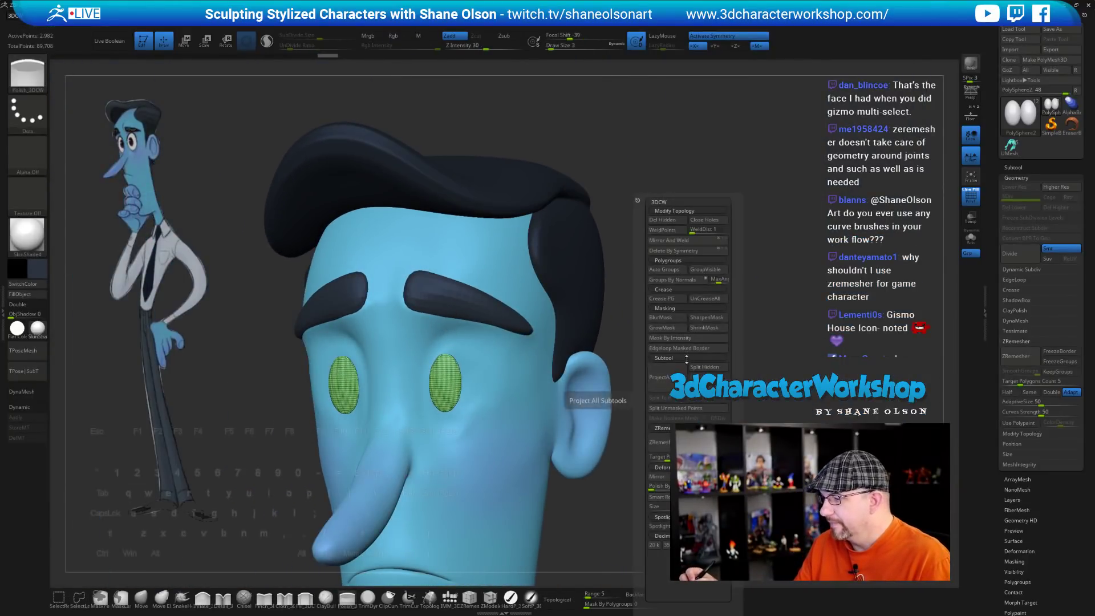
pyautogui.click(666, 219)
pyautogui.moveTo(809, 365); pyautogui.dragTo(777, 371, button='right')
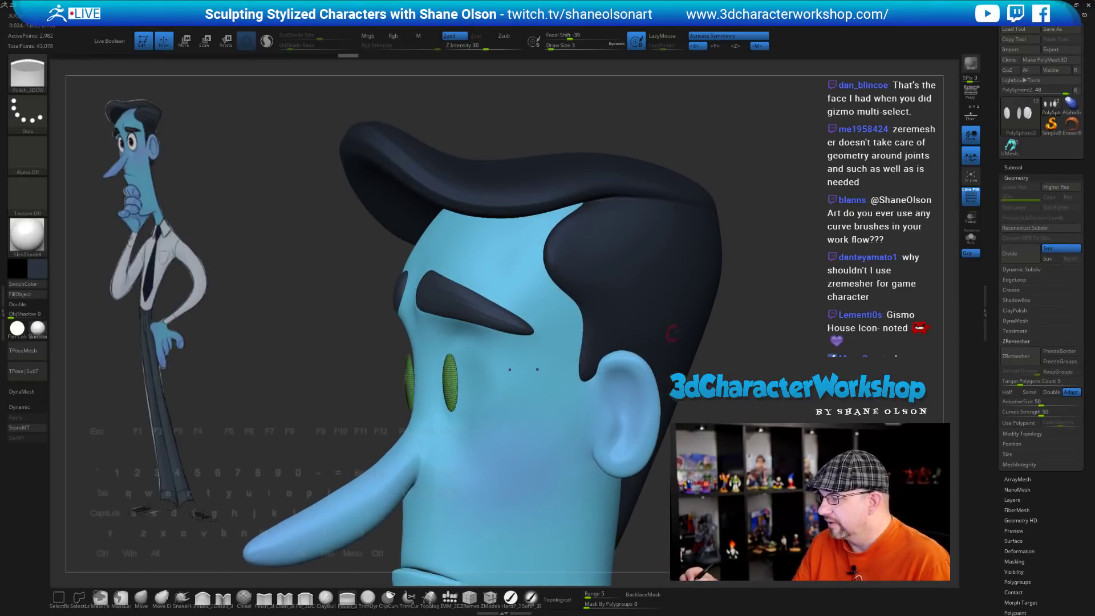
# Show the original PolySphere1 eyes subtool again and duplicate the PolySphere2 iris subtool
pyautogui.click(1015, 167)
pyautogui.click(1076, 175)
pyautogui.hotkey('ctrl', 'w')
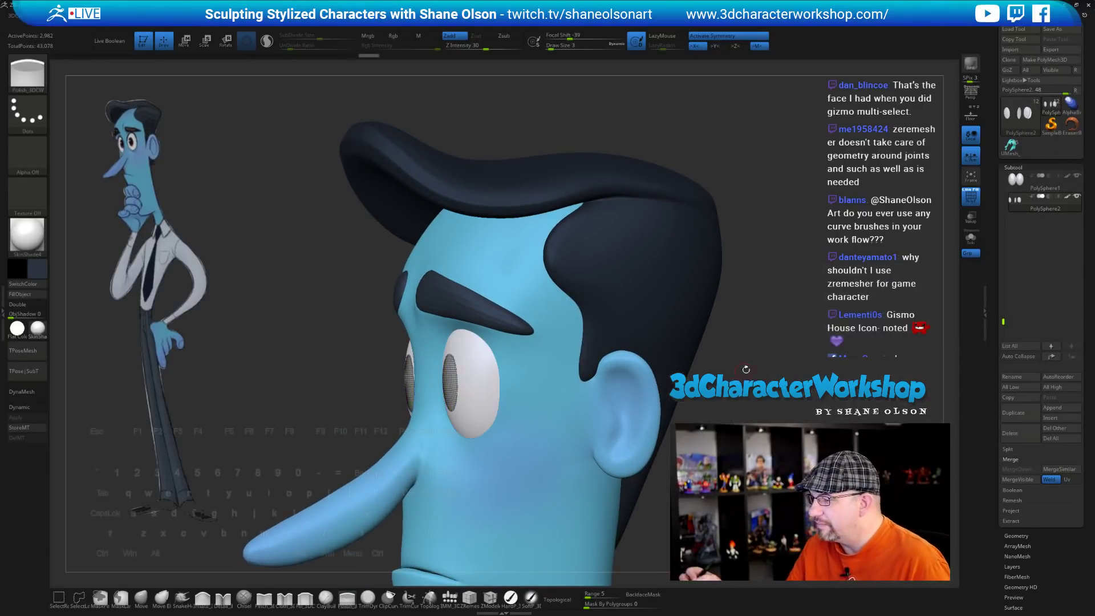
pyautogui.moveTo(746, 369); pyautogui.dragTo(717, 340)
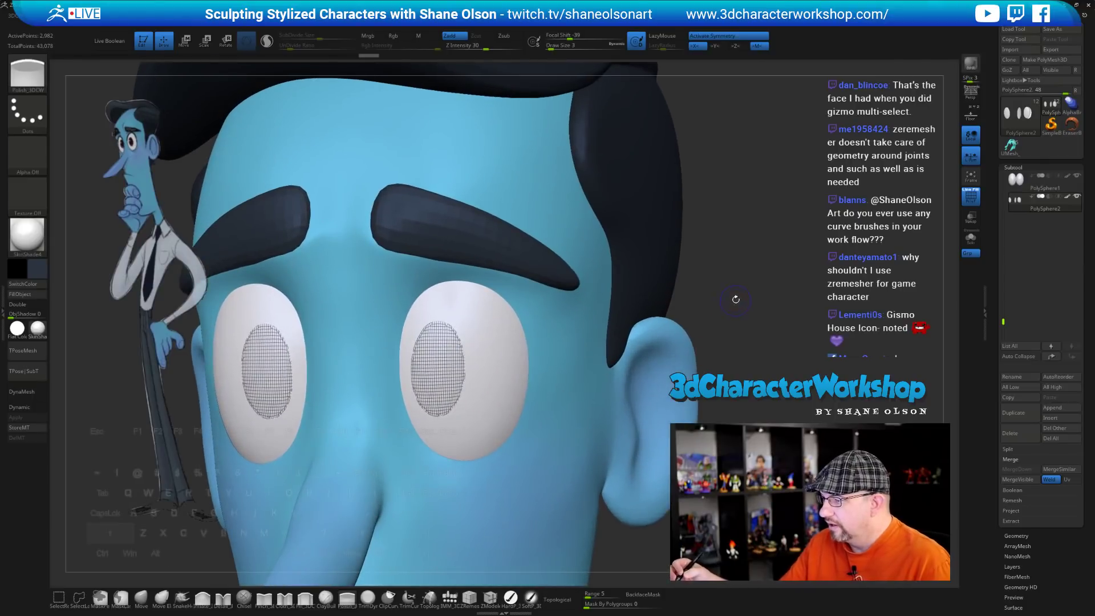
pyautogui.keyDown('alt'); pyautogui.moveTo(735, 299); pyautogui.dragTo(752, 332); pyautogui.keyUp('alt')
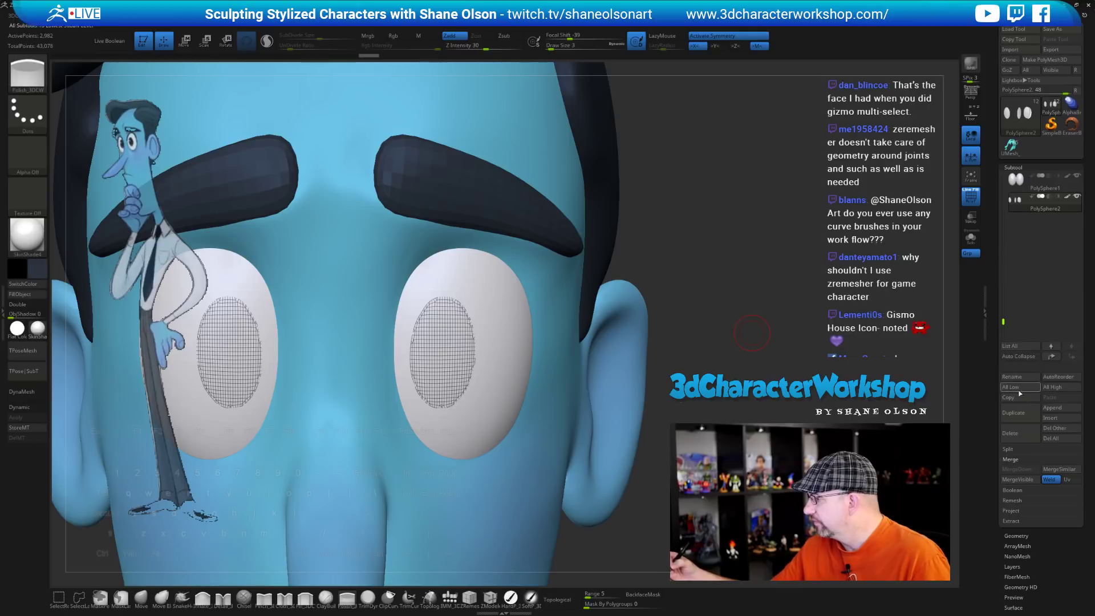
pyautogui.click(1020, 413)
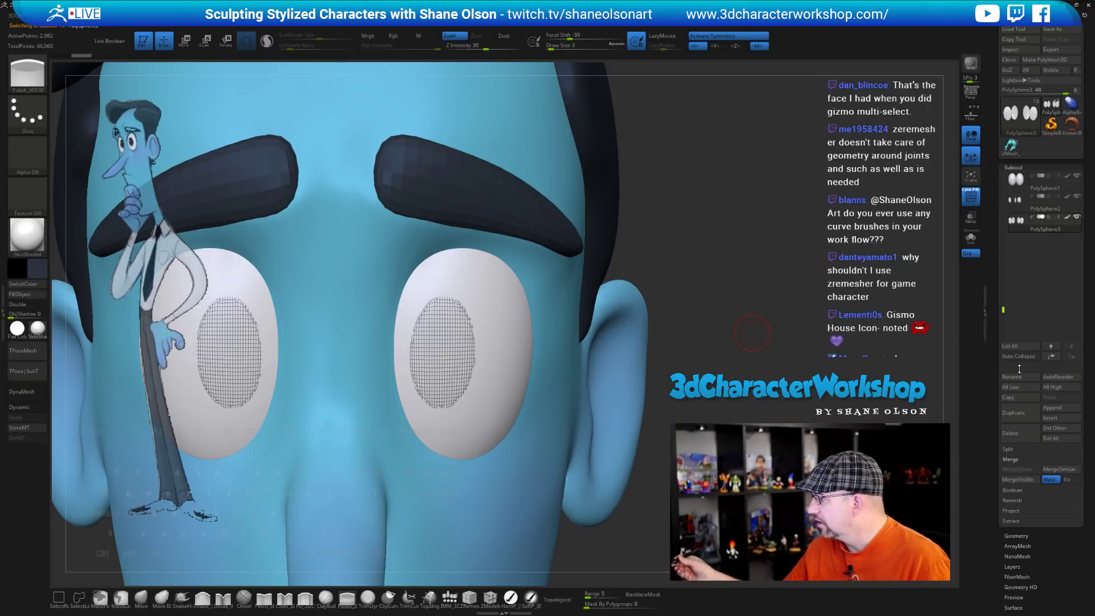
pyautogui.moveTo(842, 252); pyautogui.dragTo(817, 257)
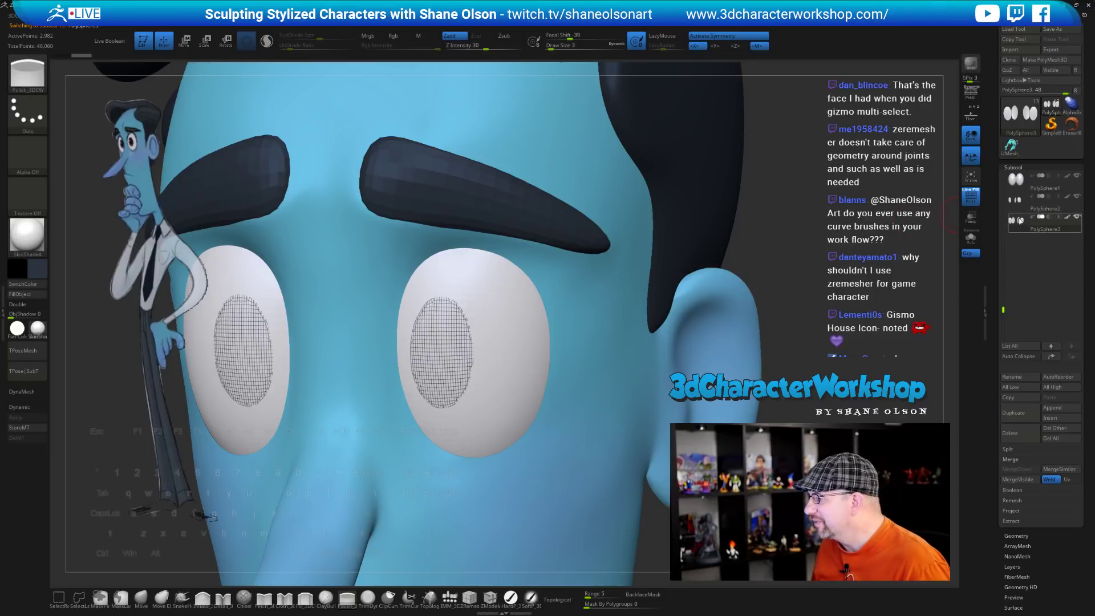
pyautogui.moveTo(1019, 221)
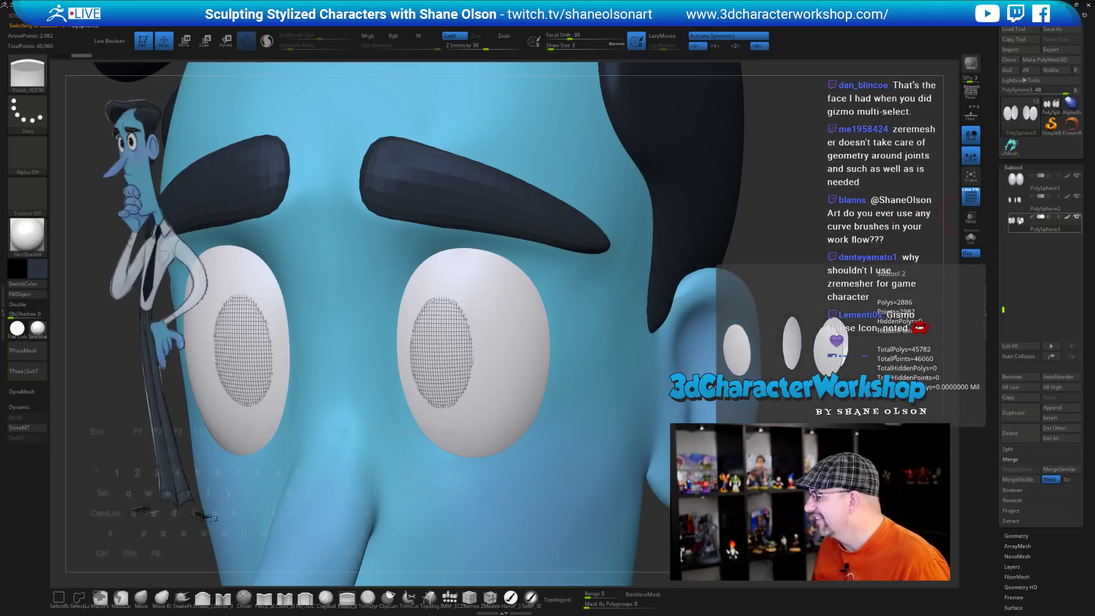
# Solo the duplicated iris subtool, turn on double-sided display, and inspect its pieces from several angles
pyautogui.click(971, 237)
pyautogui.moveTo(783, 228); pyautogui.dragTo(587, 320)
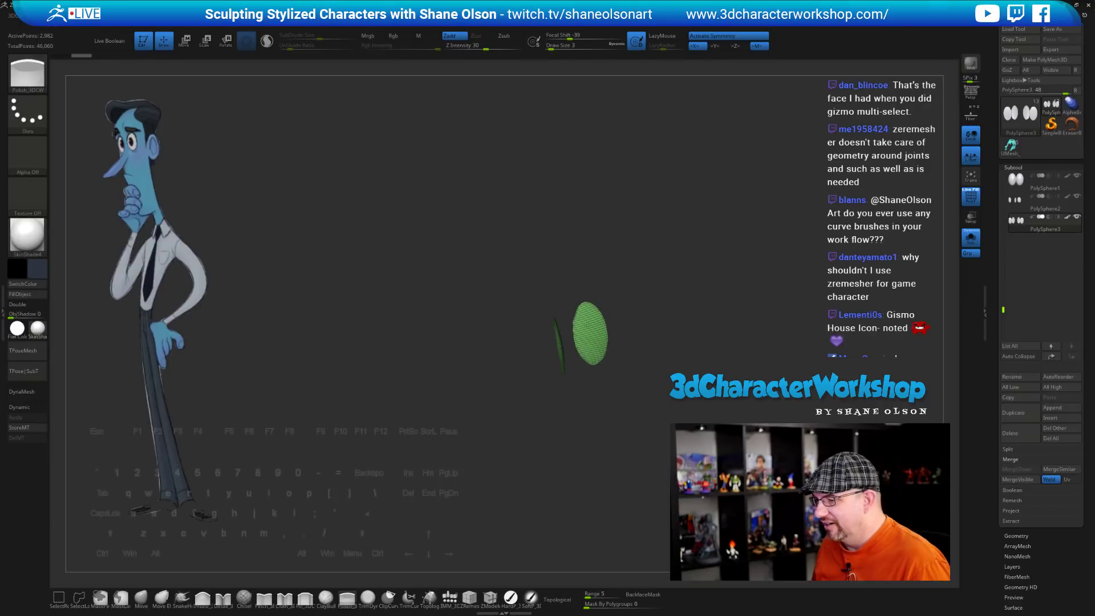
pyautogui.click(27, 305)
pyautogui.moveTo(257, 336); pyautogui.dragTo(589, 290)
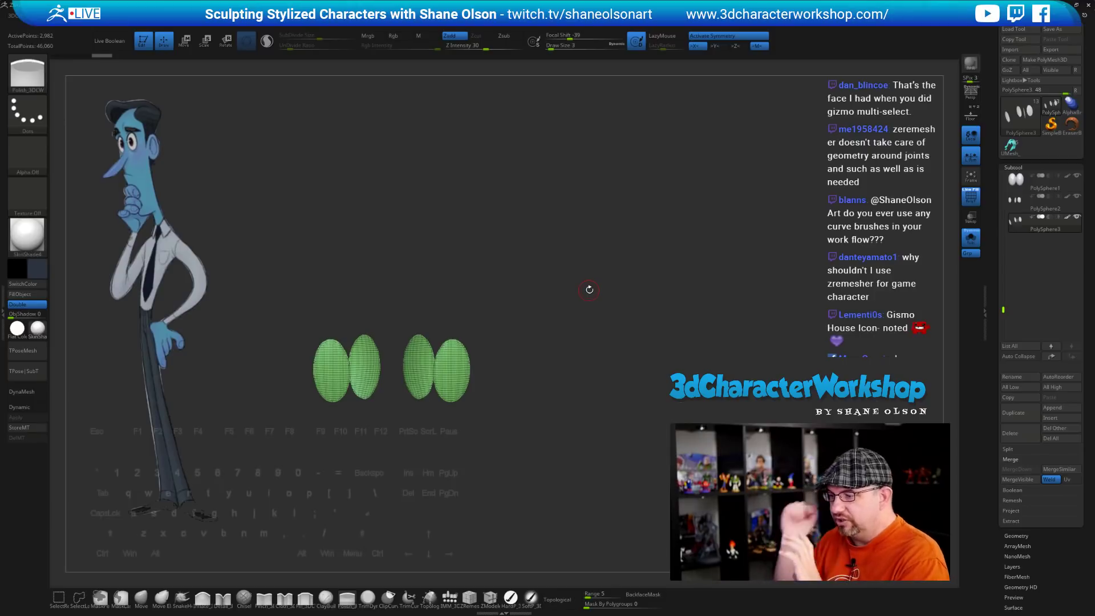
pyautogui.moveTo(582, 291); pyautogui.dragTo(572, 303)
pyautogui.moveTo(541, 344); pyautogui.dragTo(948, 263)
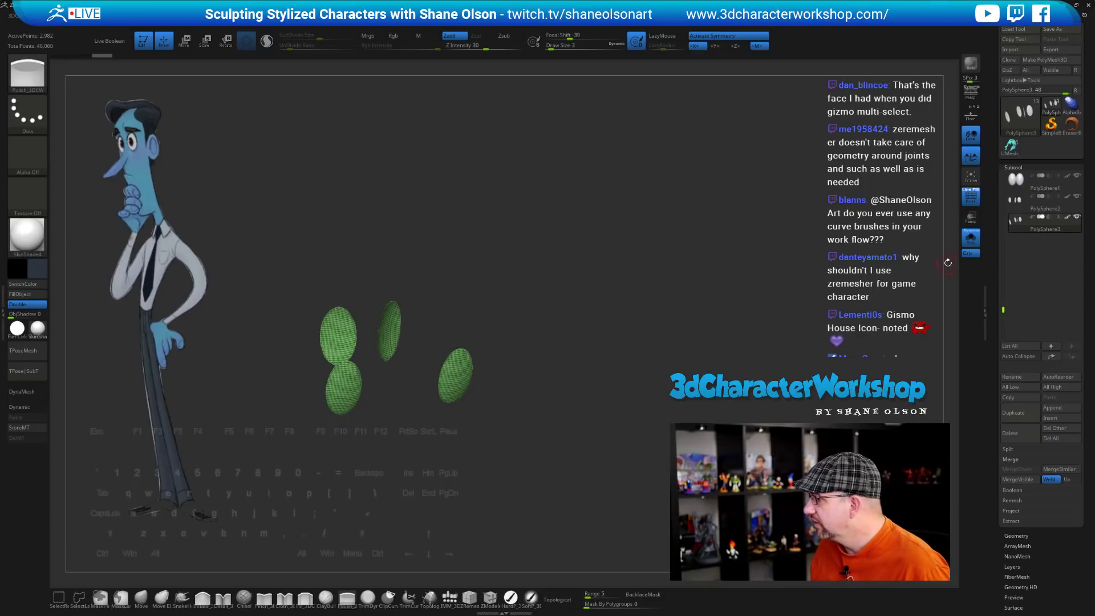
# Hide the rear pieces of the PolySphere3 iris subtool with a lasso selection and delete the hidden geometry
pyautogui.click(970, 238)
pyautogui.moveTo(738, 276); pyautogui.dragTo(682, 268)
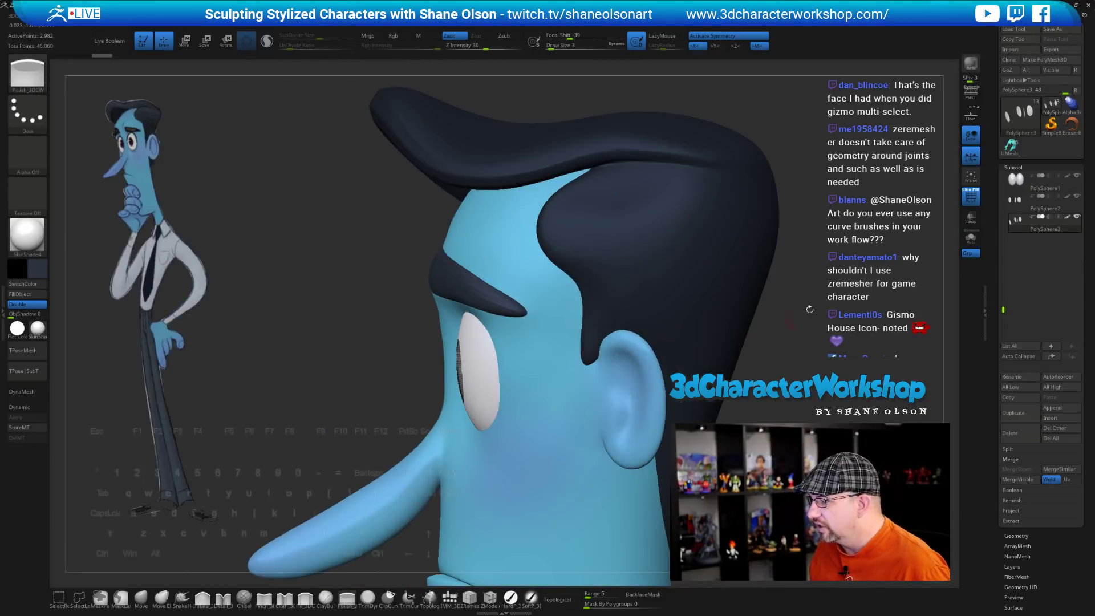
pyautogui.click(970, 238)
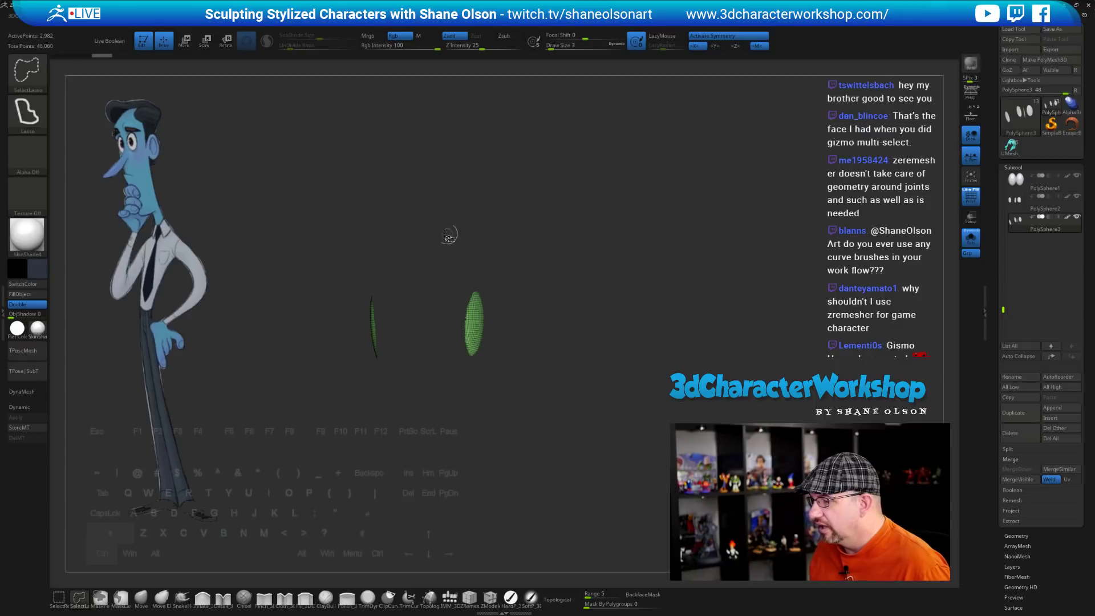
pyautogui.moveTo(422, 223)
pyautogui.keyDown('ctrl'); pyautogui.keyDown('shift'); pyautogui.mouseDown()
pyautogui.moveTo(543, 423)
pyautogui.moveTo(558, 398)
pyautogui.moveTo(529, 355)
pyautogui.moveTo(547, 415)
pyautogui.moveTo(570, 319)
pyautogui.mouseUp(); pyautogui.keyUp('shift'); pyautogui.keyUp('ctrl')
pyautogui.press('2')
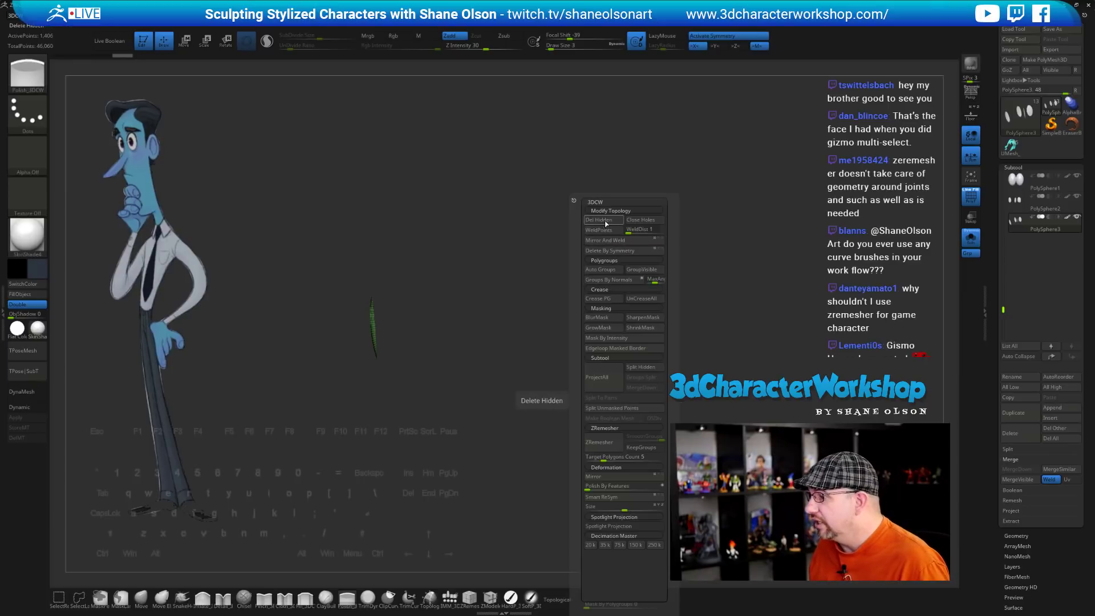
pyautogui.click(604, 221)
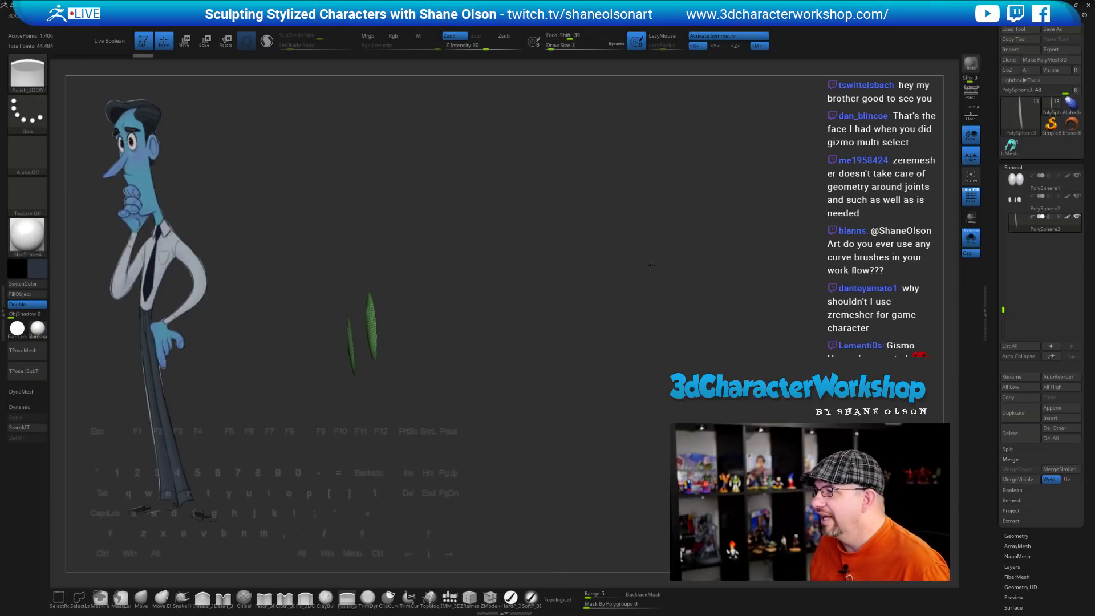
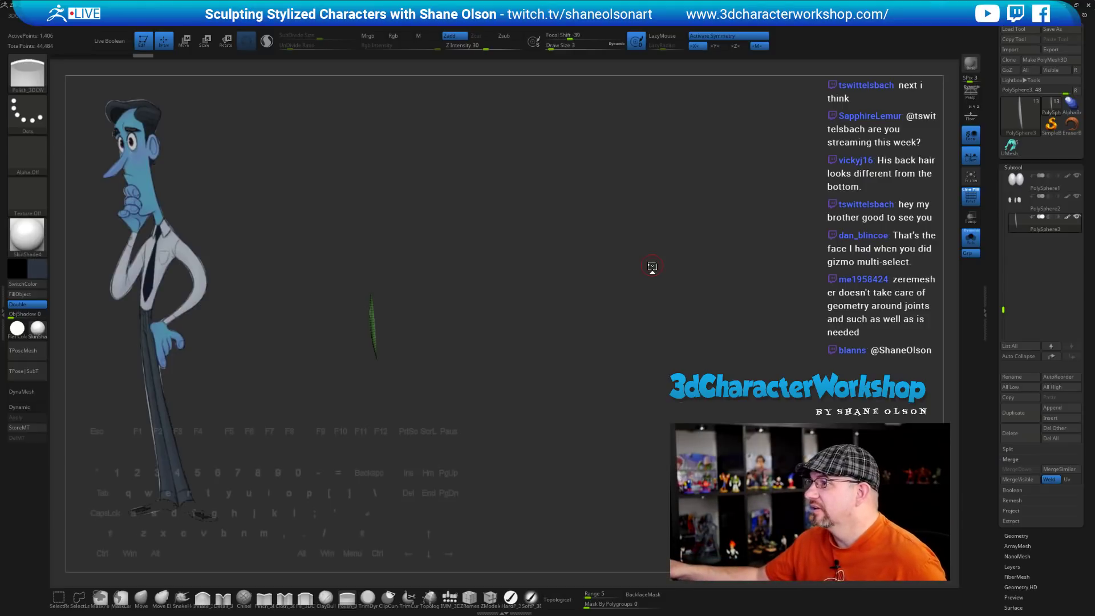
# ZRemesh the two front iris pieces with a target polygon count of 0.1
pyautogui.moveTo(595, 304); pyautogui.dragTo(597, 306)
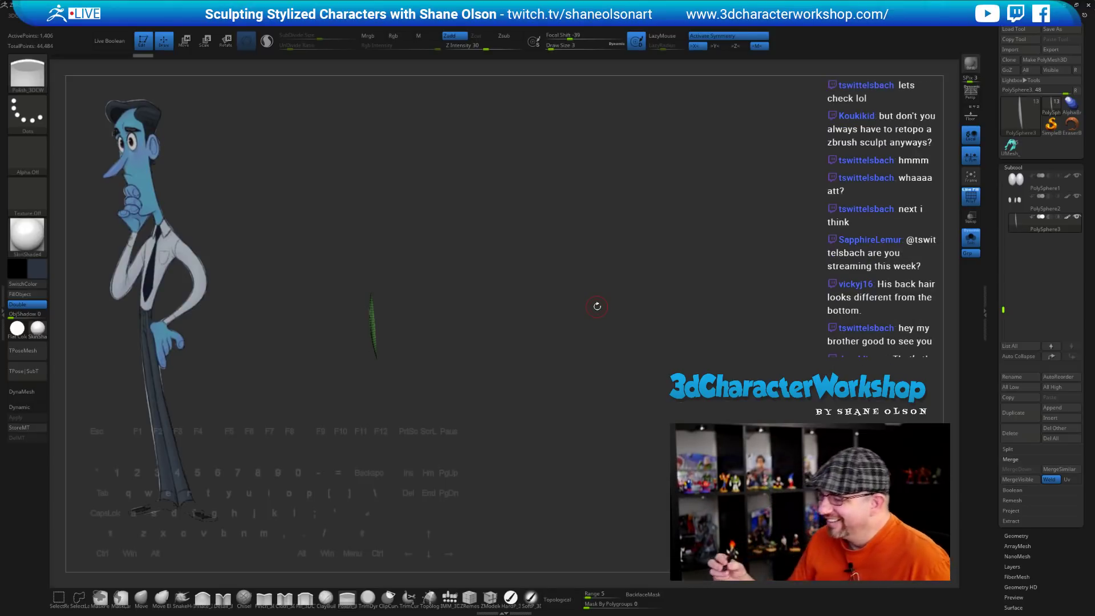
pyautogui.moveTo(584, 337); pyautogui.dragTo(711, 325)
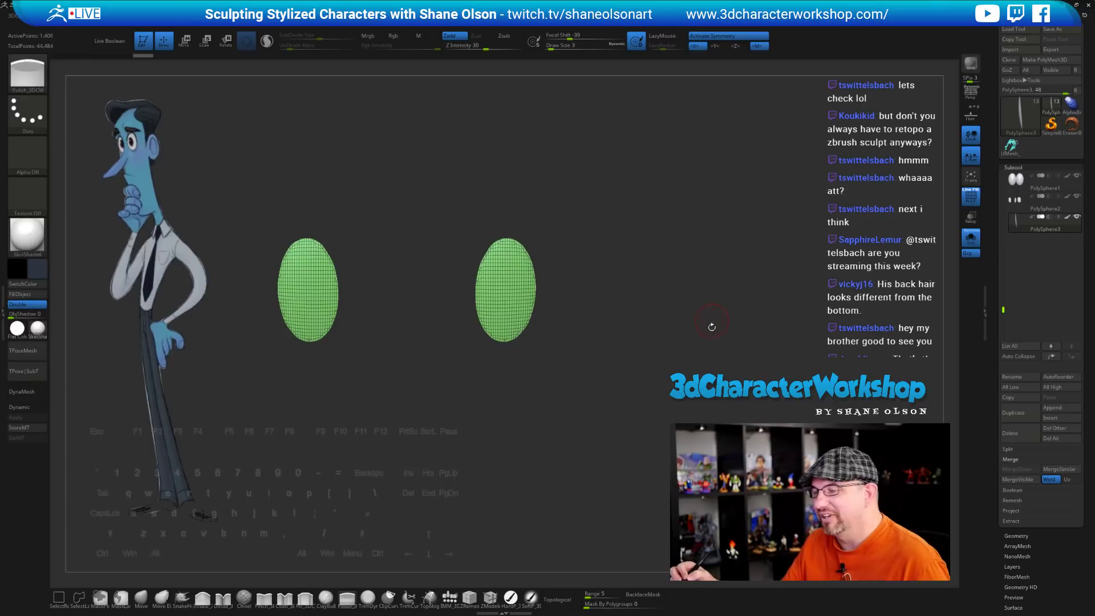
pyautogui.scroll(-3, 1007, 411)
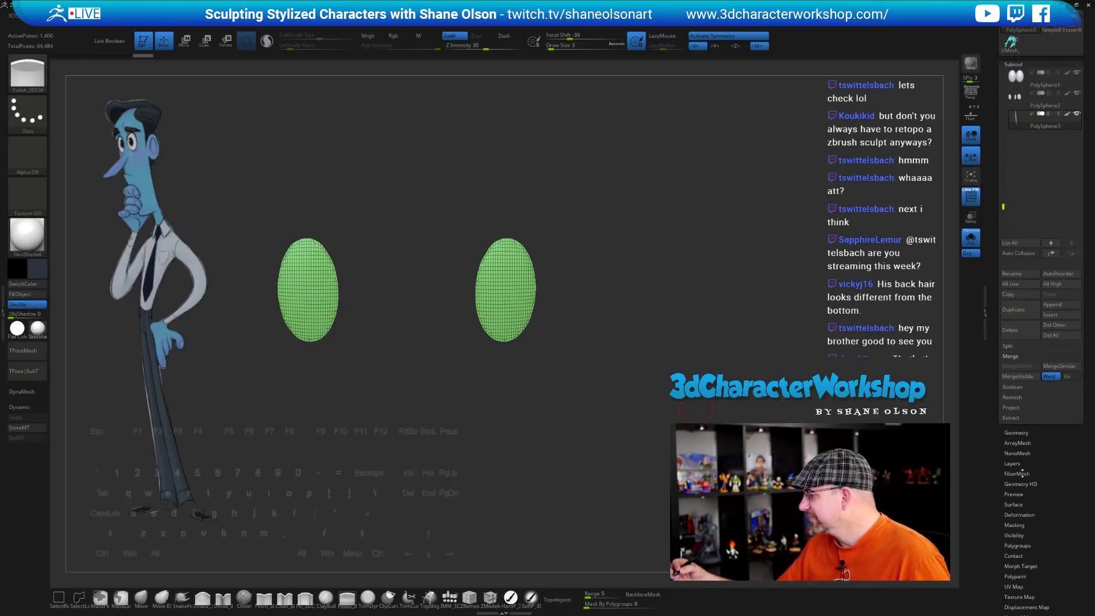
pyautogui.click(1021, 433)
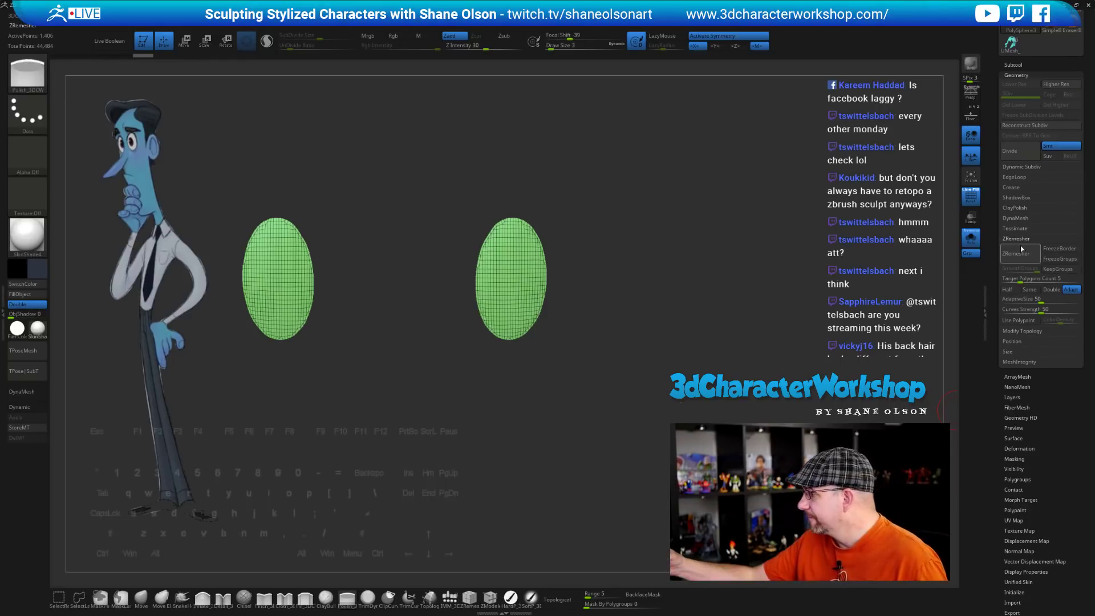
pyautogui.moveTo(1024, 279); pyautogui.dragTo(1020, 279)
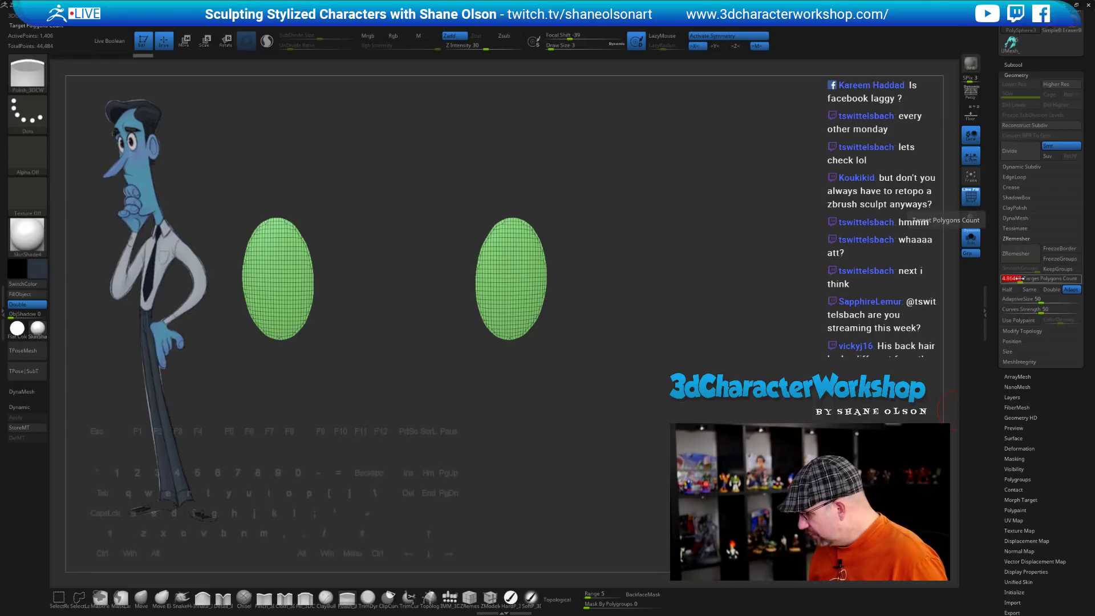
pyautogui.write('0.5')
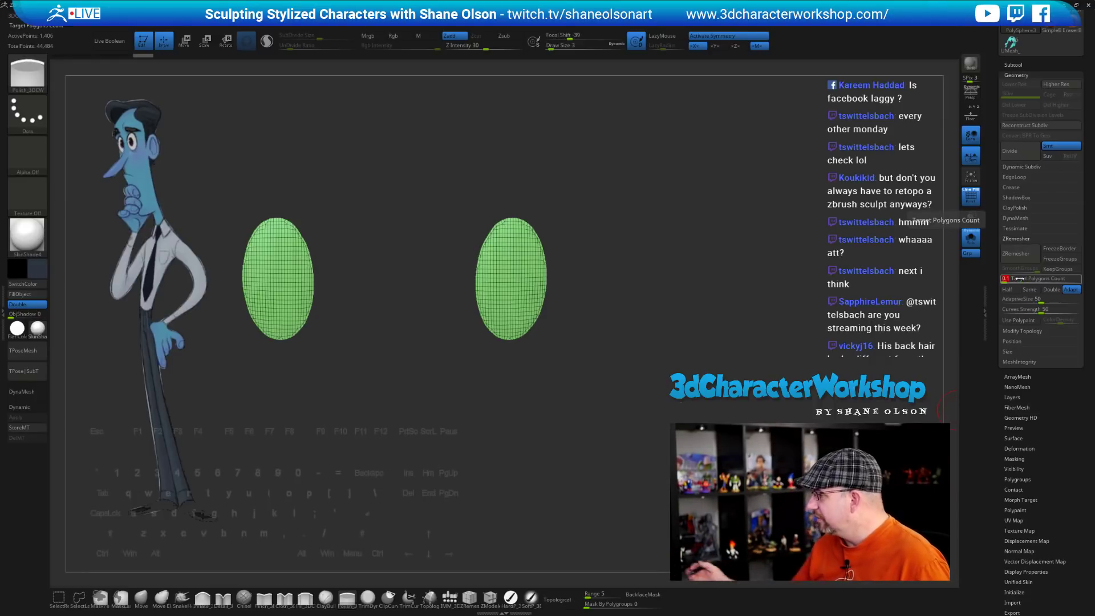
pyautogui.press('Return')
pyautogui.click(1016, 254)
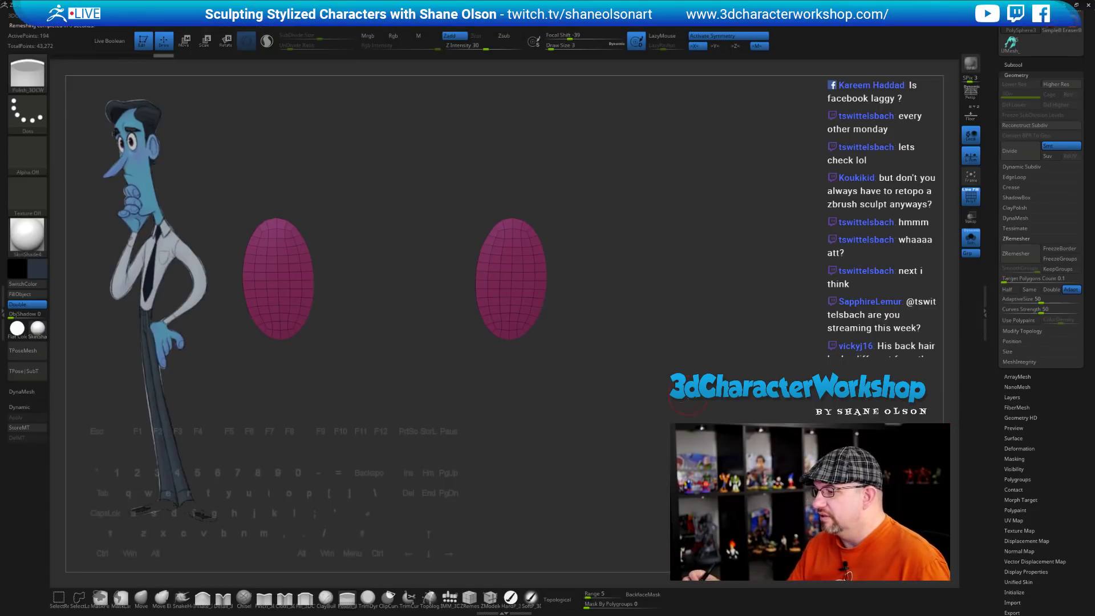
# Examine the topology of the two remeshed iris pieces from several angles and compare the steps in the undo history
pyautogui.moveTo(688, 363); pyautogui.dragTo(522, 243)
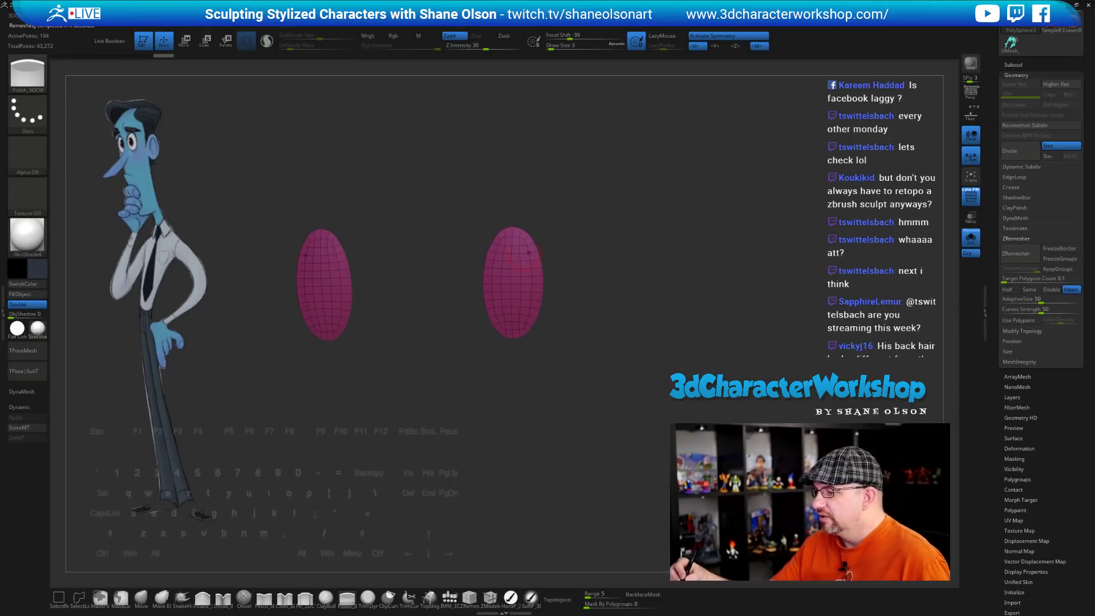
pyautogui.moveTo(628, 306); pyautogui.dragTo(645, 295)
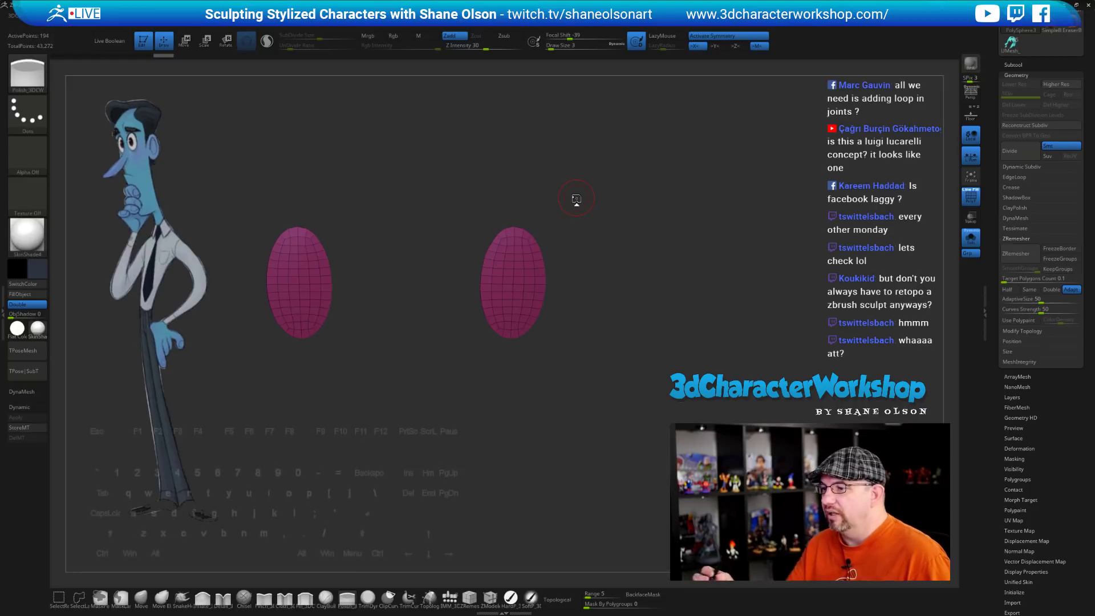
pyautogui.click(151, 56)
pyautogui.click(161, 55)
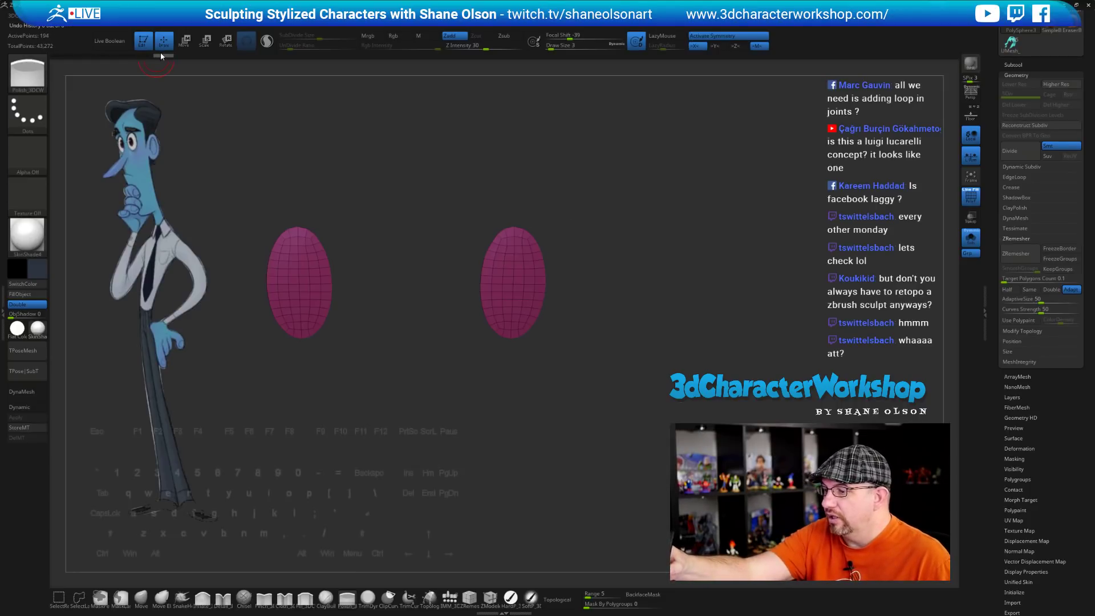
pyautogui.moveTo(660, 351); pyautogui.dragTo(723, 336)
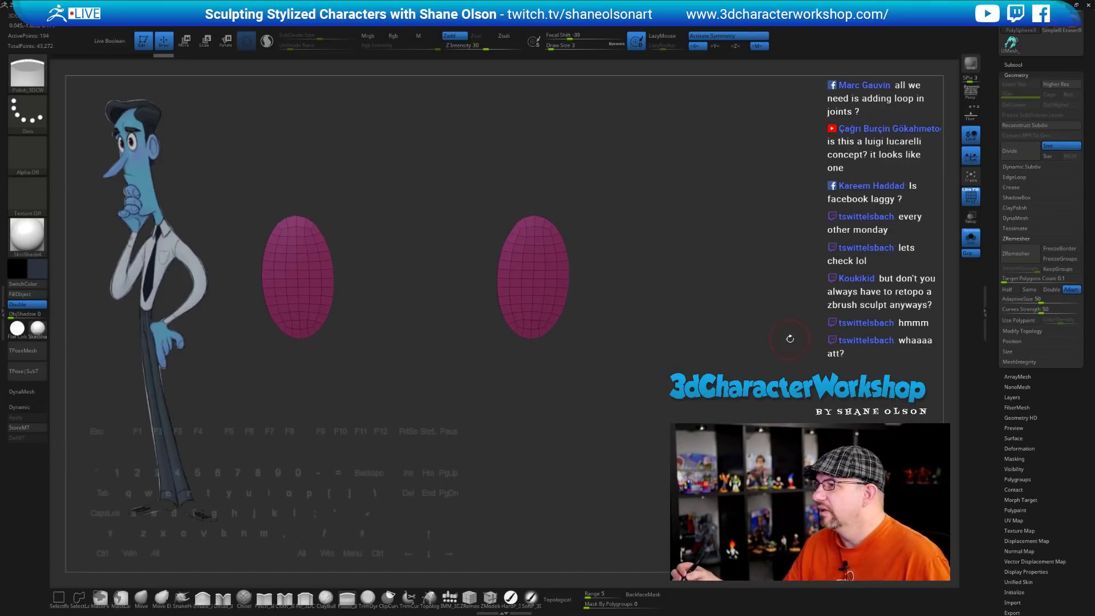
pyautogui.moveTo(789, 339); pyautogui.dragTo(779, 349)
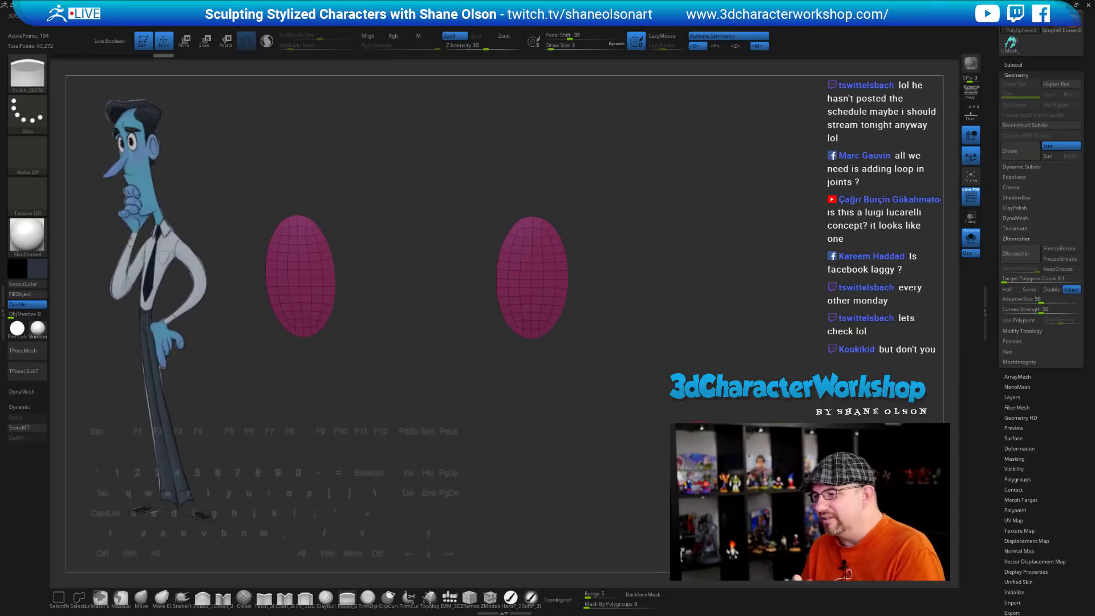
pyautogui.moveTo(593, 230)
pyautogui.keyDown('alt'); pyautogui.mouseDown()
pyautogui.moveTo(646, 218)
pyautogui.moveTo(635, 302)
pyautogui.moveTo(623, 300)
pyautogui.moveTo(599, 245)
pyautogui.mouseUp(); pyautogui.keyUp('alt')
pyautogui.press('s')
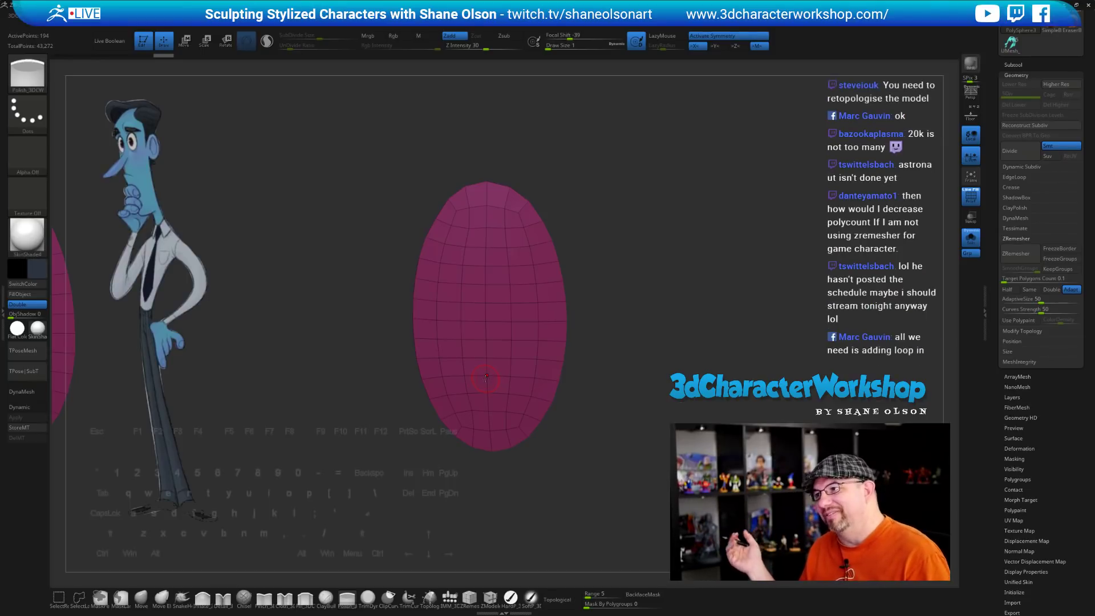
pyautogui.moveTo(699, 284); pyautogui.dragTo(652, 247)
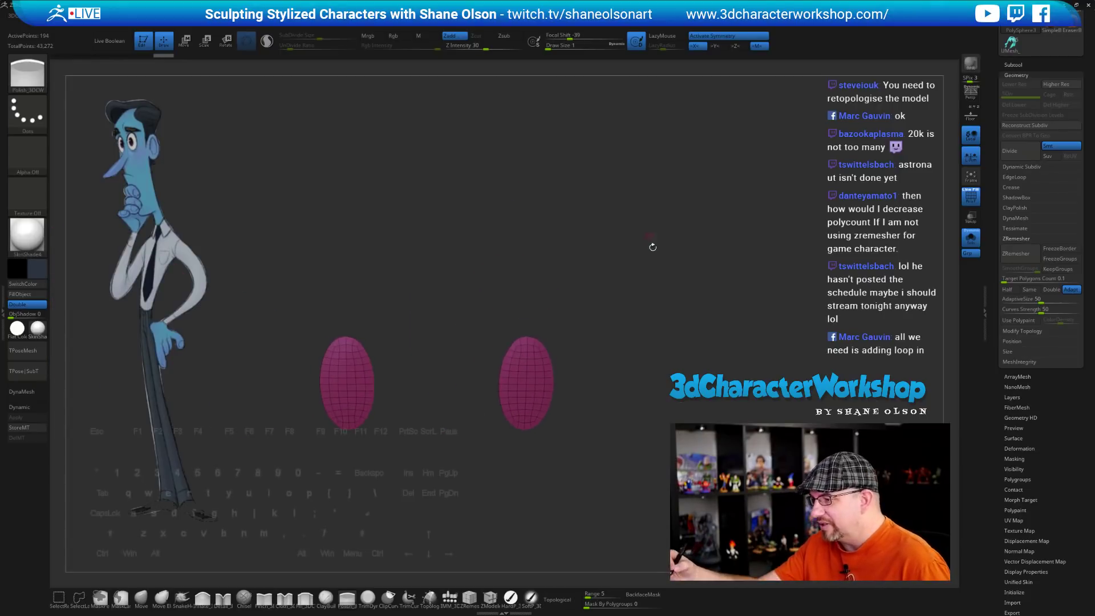
pyautogui.moveTo(672, 317)
pyautogui.keyDown('alt'); pyautogui.mouseDown()
pyautogui.moveTo(679, 259)
pyautogui.moveTo(677, 320)
pyautogui.mouseUp(); pyautogui.keyUp('alt')
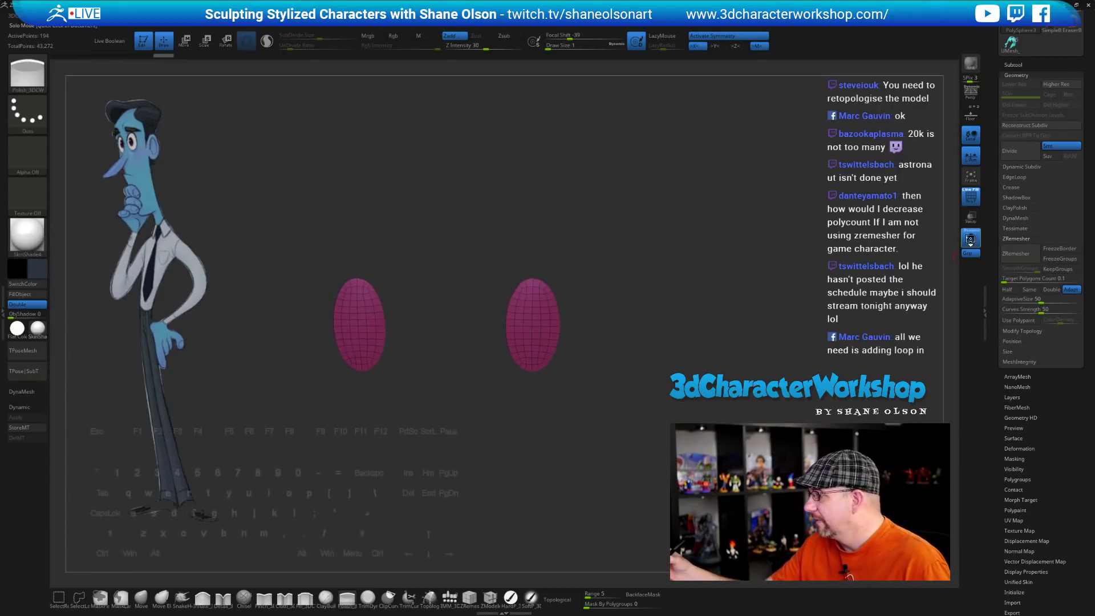
# Show the whole head again and inflate both irises with the Inflate brush until they sit in front of the eyeballs
pyautogui.click(971, 239)
pyautogui.moveTo(787, 249); pyautogui.dragTo(749, 328)
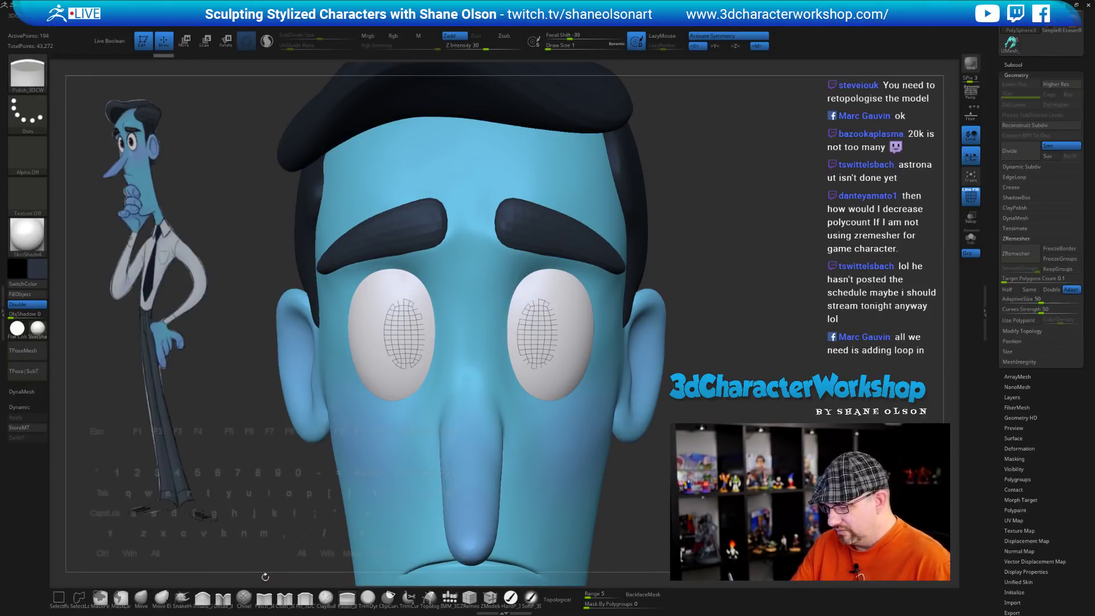
pyautogui.click(203, 599)
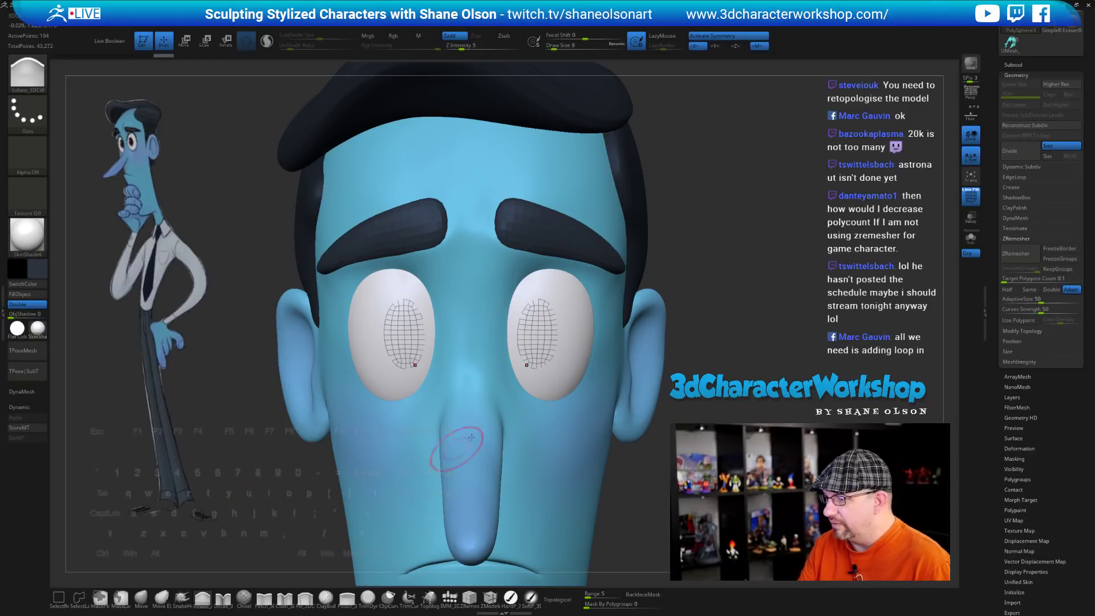
pyautogui.moveTo(539, 316); pyautogui.dragTo(538, 358)
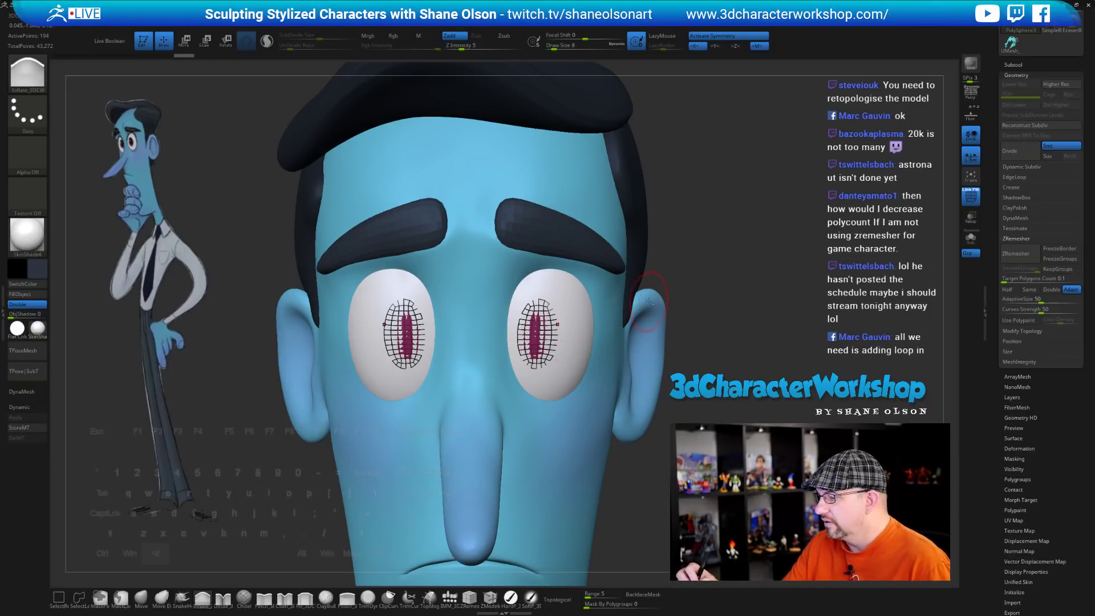
pyautogui.keyDown('ctrl'); pyautogui.moveTo(552, 347); pyautogui.dragTo(627, 333, button='right'); pyautogui.keyUp('ctrl')
pyautogui.moveTo(531, 311)
pyautogui.mouseDown()
pyautogui.moveTo(529, 356)
pyautogui.moveTo(547, 335)
pyautogui.moveTo(540, 302)
pyautogui.moveTo(550, 364)
pyautogui.mouseUp()
pyautogui.moveTo(765, 295)
pyautogui.keyDown('ctrl'); pyautogui.mouseDown(button='right')
pyautogui.moveTo(763, 275)
pyautogui.moveTo(772, 296)
pyautogui.moveTo(752, 296)
pyautogui.mouseUp(button='right'); pyautogui.keyUp('ctrl')
pyautogui.press('s')
pyautogui.click(772, 282)
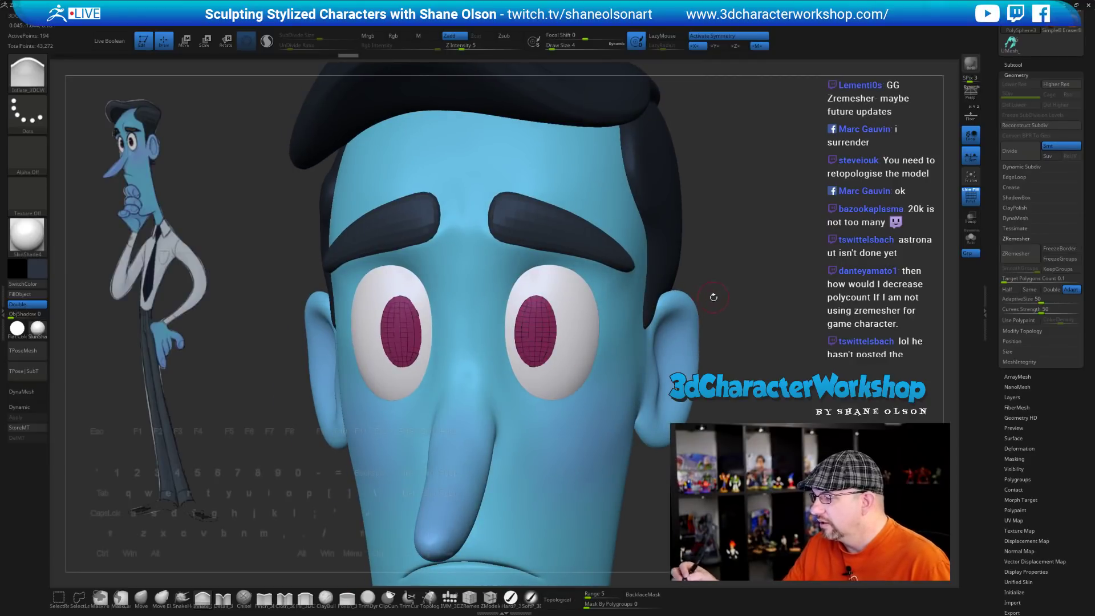
# Set the brush draw size to 11 and touch up the surface of both irises
pyautogui.moveTo(740, 284)
pyautogui.keyDown('ctrl'); pyautogui.mouseDown(button='right')
pyautogui.moveTo(755, 265)
pyautogui.moveTo(742, 288)
pyautogui.moveTo(667, 305)
pyautogui.mouseUp(button='right'); pyautogui.keyUp('ctrl')
pyautogui.press('s')
pyautogui.click(754, 270)
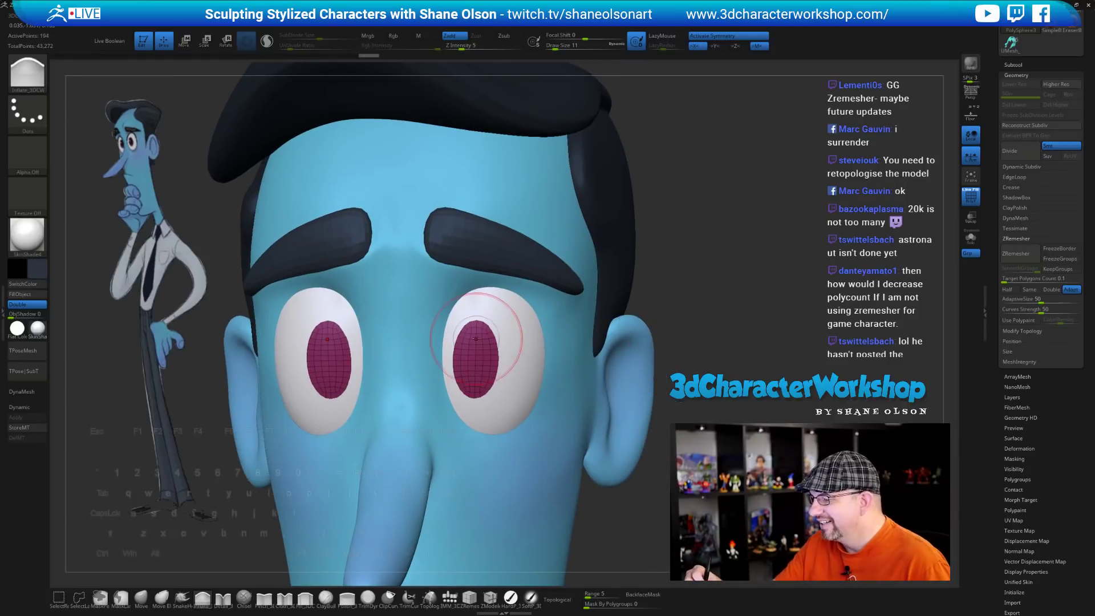
pyautogui.moveTo(525, 337)
pyautogui.mouseDown(button='right')
pyautogui.moveTo(701, 316)
pyautogui.moveTo(502, 382)
pyautogui.mouseUp(button='right')
# Turn on dynamic subdivision for the irises with the wireframe hidden and reduce the brush draw size to 9
pyautogui.press('d')
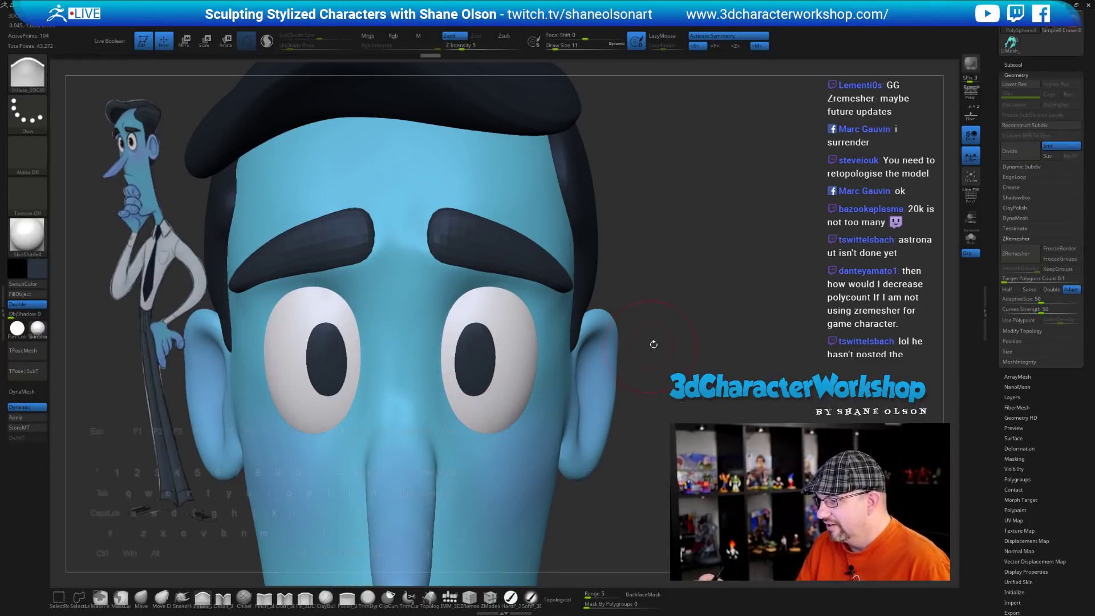
pyautogui.moveTo(656, 337); pyautogui.dragTo(662, 327, button='right')
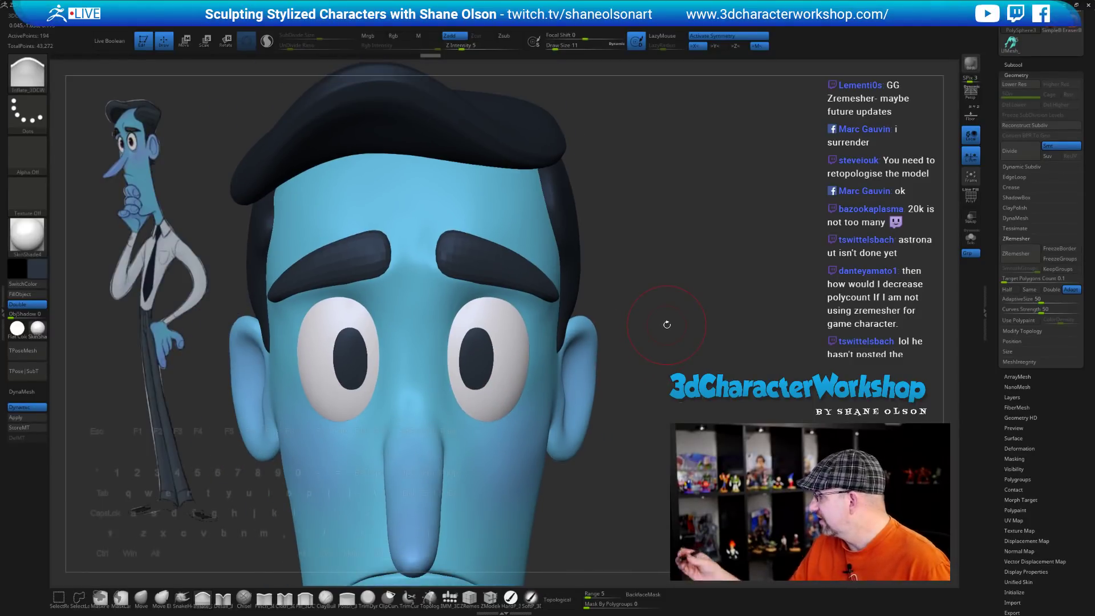
pyautogui.moveTo(673, 308)
pyautogui.mouseDown()
pyautogui.moveTo(733, 252)
pyautogui.moveTo(775, 263)
pyautogui.mouseUp()
pyautogui.press('s')
pyautogui.click(760, 257)
pyautogui.press('shift')
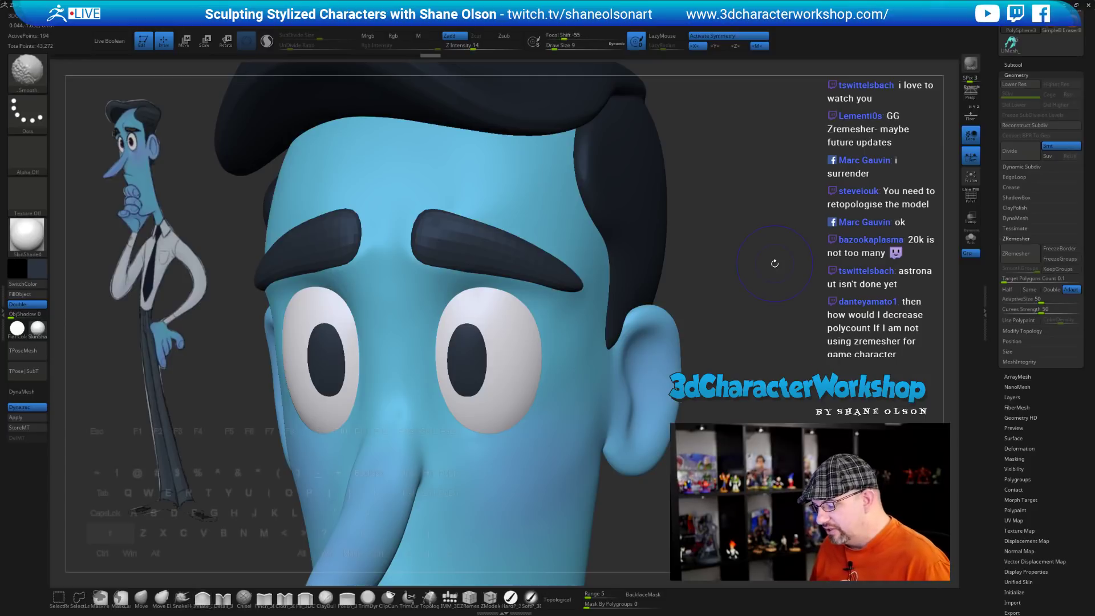
# Turn off dynamic subdivision and display the wireframe to examine the unsmoothed iris pieces up close
pyautogui.hotkey('shift', 'd')
pyautogui.moveTo(742, 277)
pyautogui.mouseDown()
pyautogui.moveTo(751, 272)
pyautogui.moveTo(721, 271)
pyautogui.mouseUp()
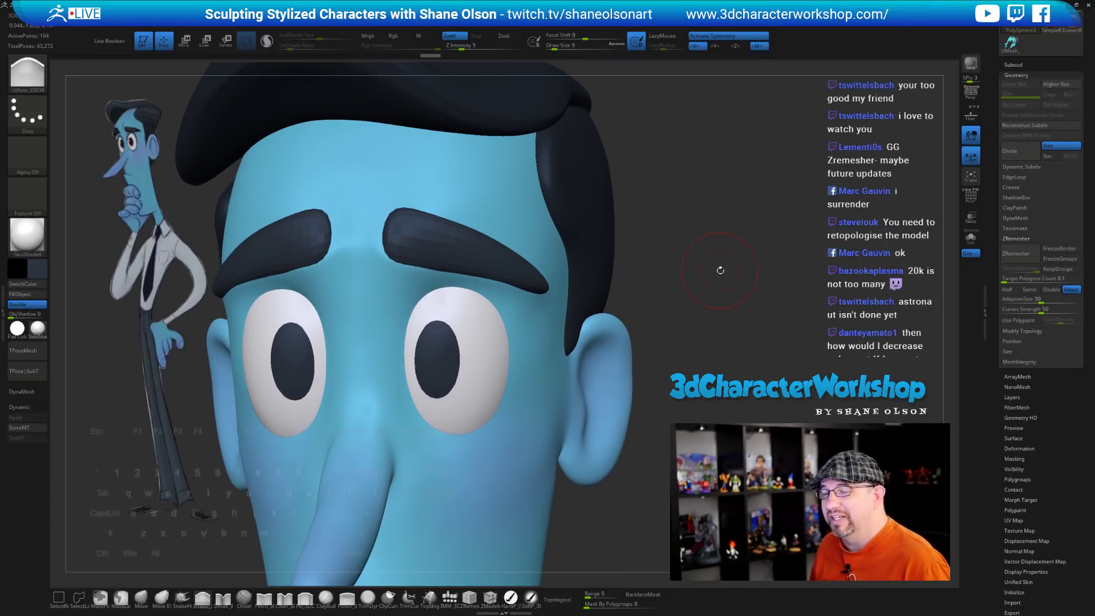
pyautogui.moveTo(719, 270)
pyautogui.mouseDown()
pyautogui.moveTo(696, 303)
pyautogui.moveTo(692, 279)
pyautogui.moveTo(694, 308)
pyautogui.moveTo(707, 298)
pyautogui.moveTo(717, 311)
pyautogui.mouseUp()
pyautogui.hotkey('shift', 'f')
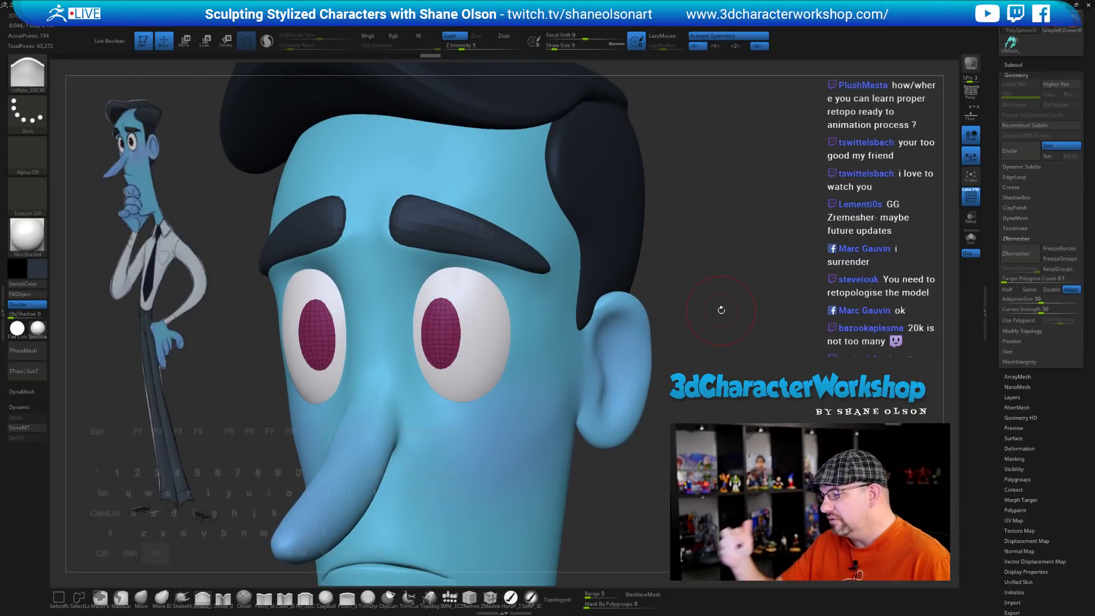
pyautogui.keyDown('alt'); pyautogui.moveTo(722, 311); pyautogui.dragTo(723, 326); pyautogui.keyUp('alt')
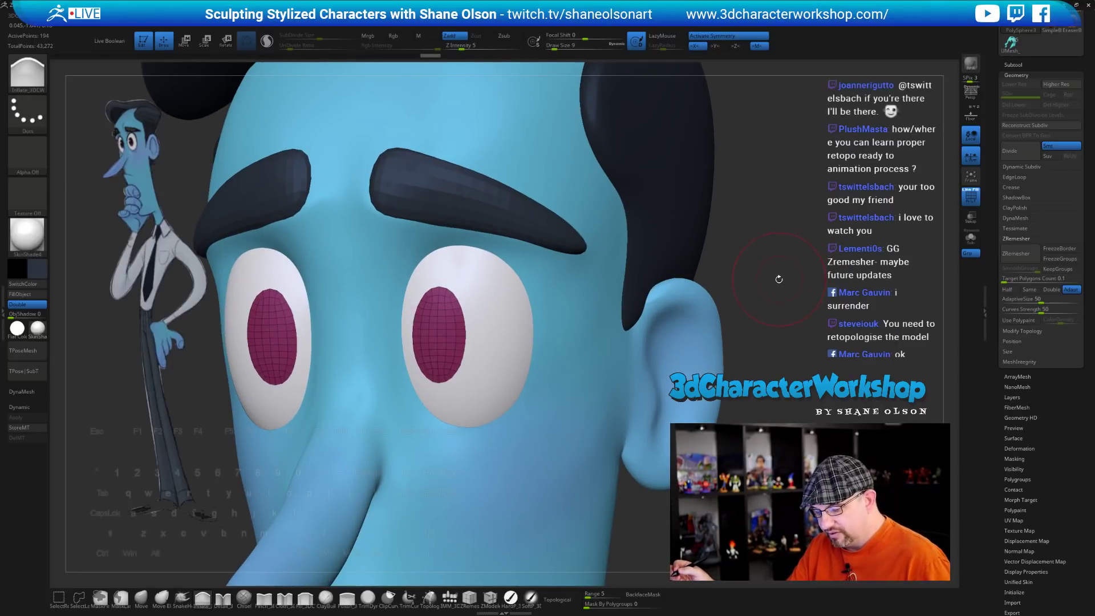
# Turn dynamic subdivision back on, crease the border edges of the irises, and hide the wireframe to check the face
pyautogui.press('d')
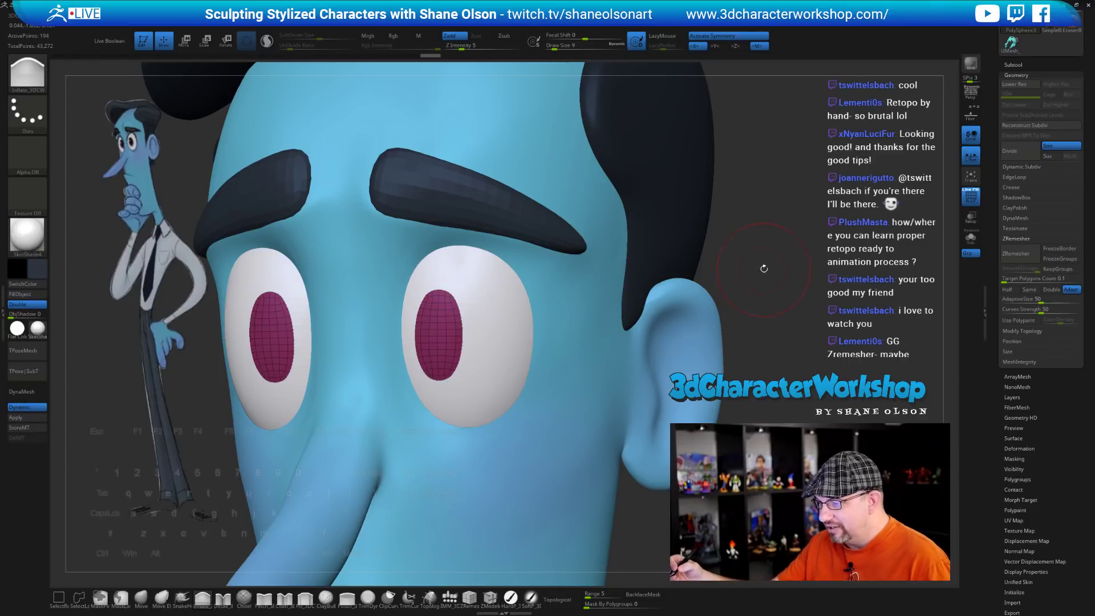
pyautogui.click(1011, 187)
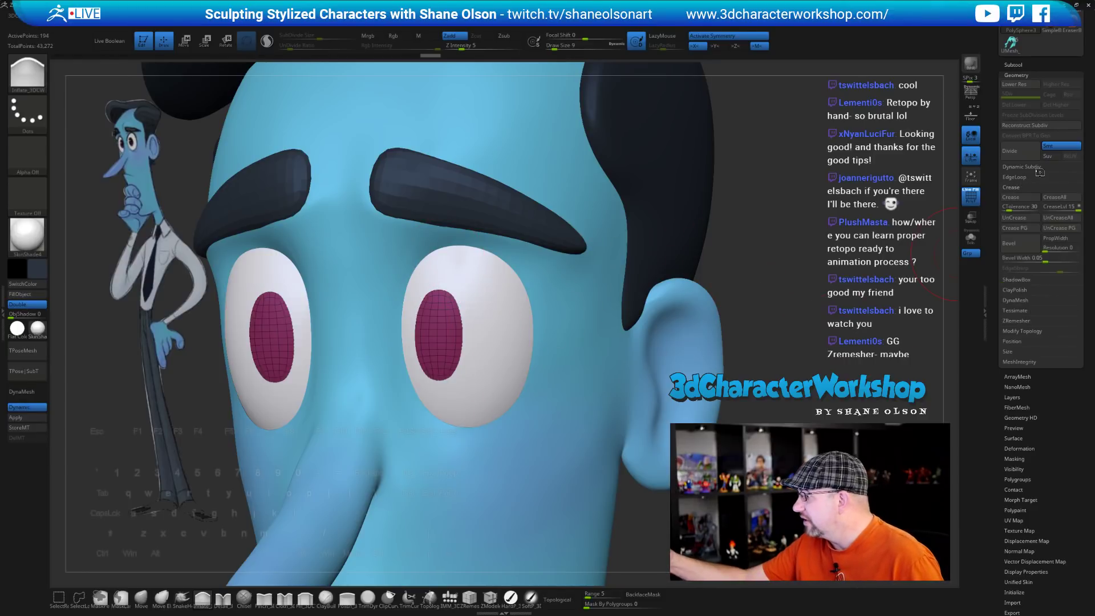
pyautogui.click(1014, 198)
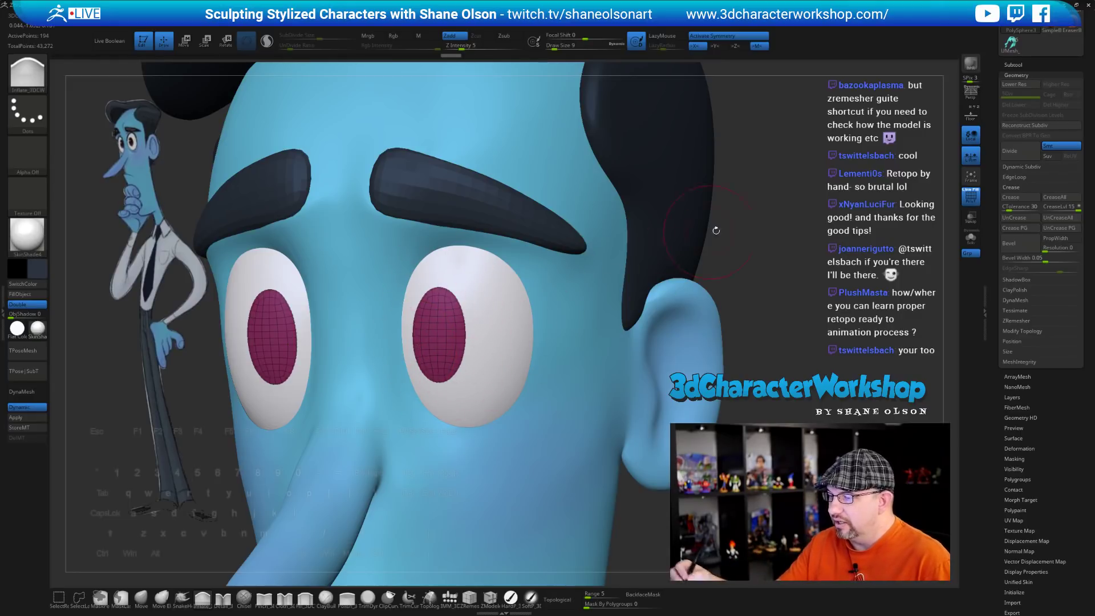
pyautogui.moveTo(726, 250)
pyautogui.keyDown('alt'); pyautogui.mouseDown()
pyautogui.moveTo(719, 269)
pyautogui.moveTo(737, 318)
pyautogui.moveTo(713, 323)
pyautogui.mouseUp(); pyautogui.keyUp('alt')
pyautogui.hotkey('shift', 'f')
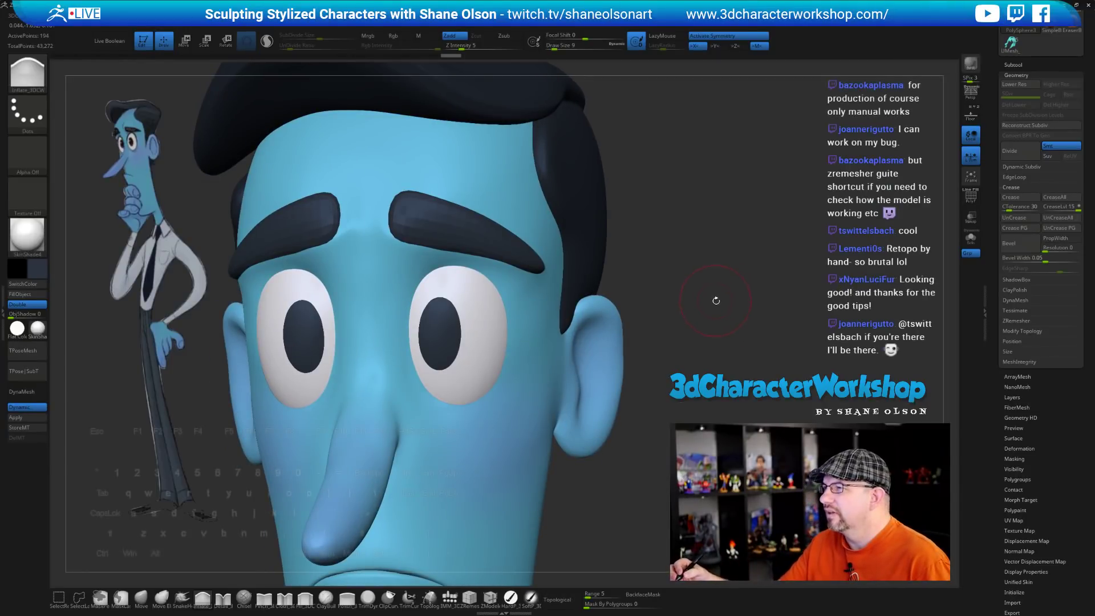
pyautogui.moveTo(716, 301)
pyautogui.keyDown('alt'); pyautogui.mouseDown()
pyautogui.moveTo(711, 276)
pyautogui.moveTo(685, 302)
pyautogui.moveTo(686, 334)
pyautogui.mouseUp(); pyautogui.keyUp('alt')
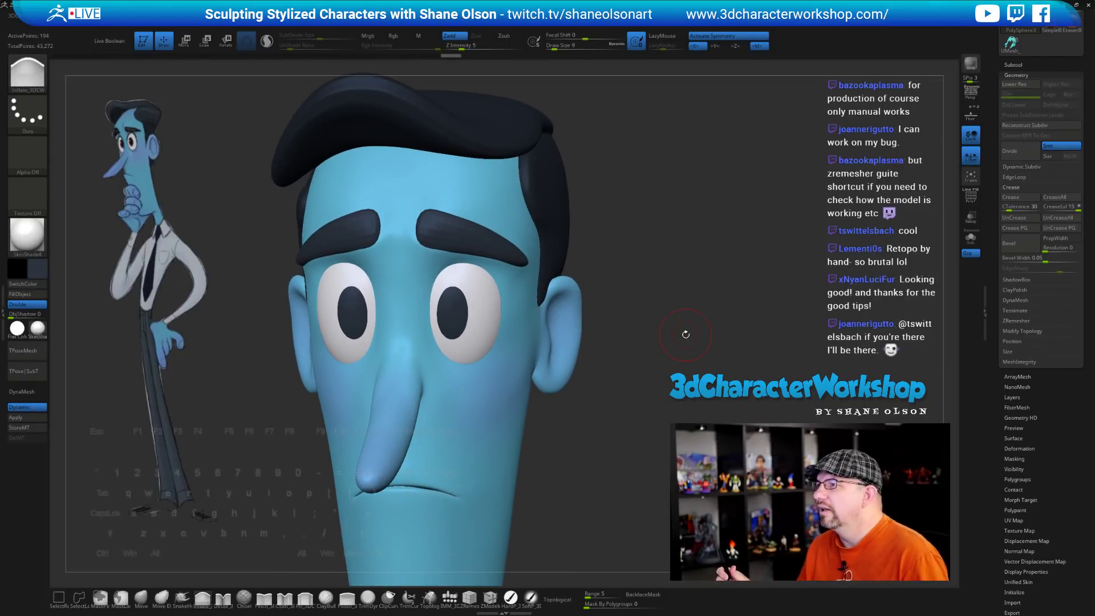
pyautogui.moveTo(675, 263); pyautogui.dragTo(679, 296)
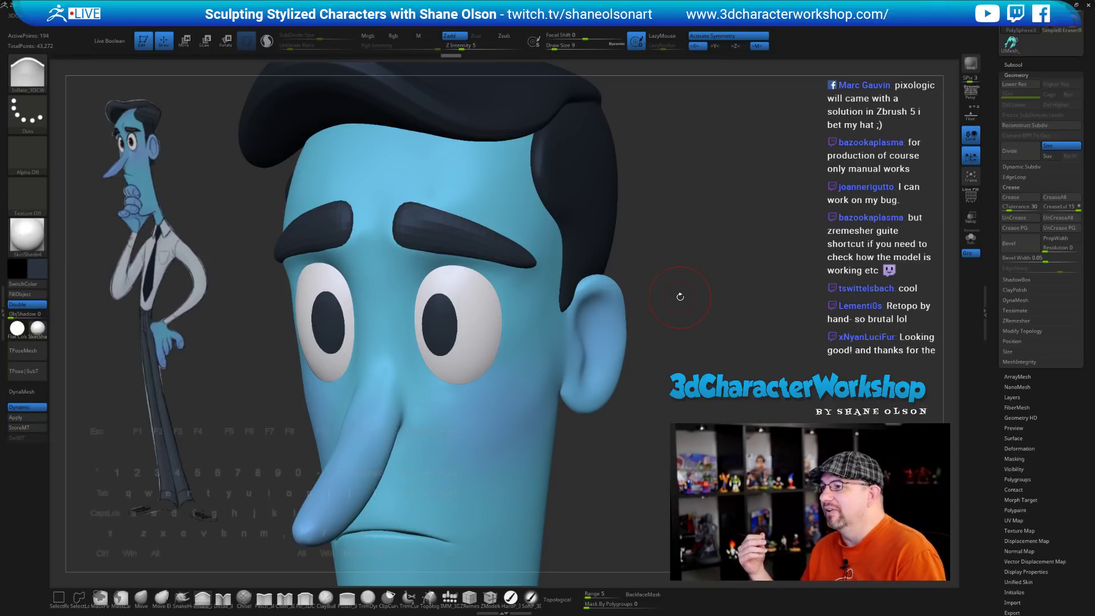
pyautogui.keyDown('alt'); pyautogui.moveTo(699, 279); pyautogui.dragTo(691, 304); pyautogui.keyUp('alt')
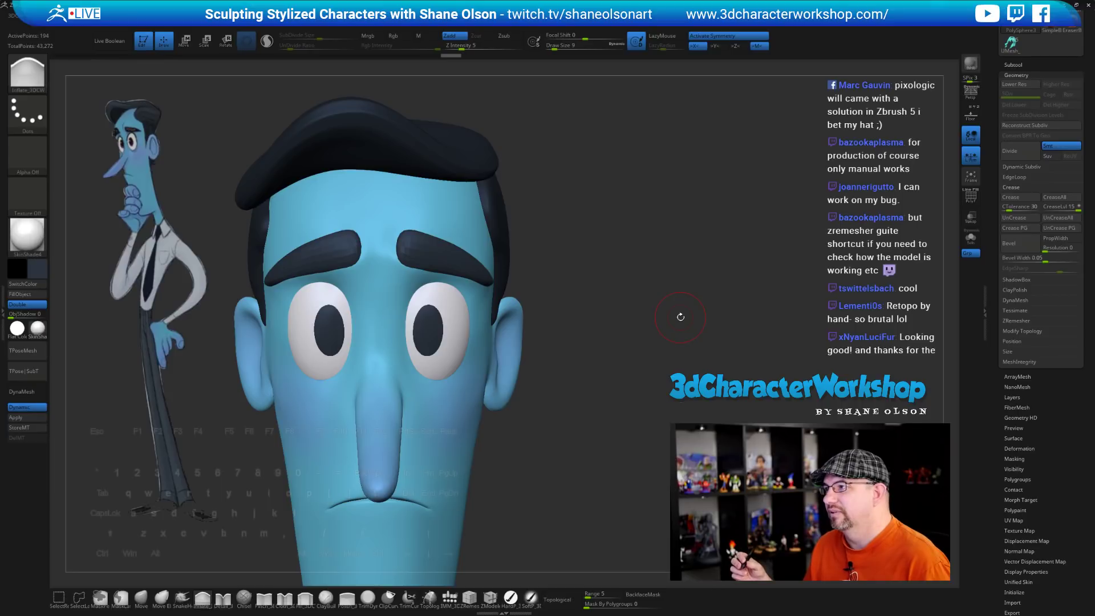
# Adjust both irises with the Move brush at draw size 14, checking them against the eyes from several angles
pyautogui.press('s')
pyautogui.moveTo(620, 274); pyautogui.dragTo(622, 277)
pyautogui.moveTo(639, 325); pyautogui.dragTo(583, 330)
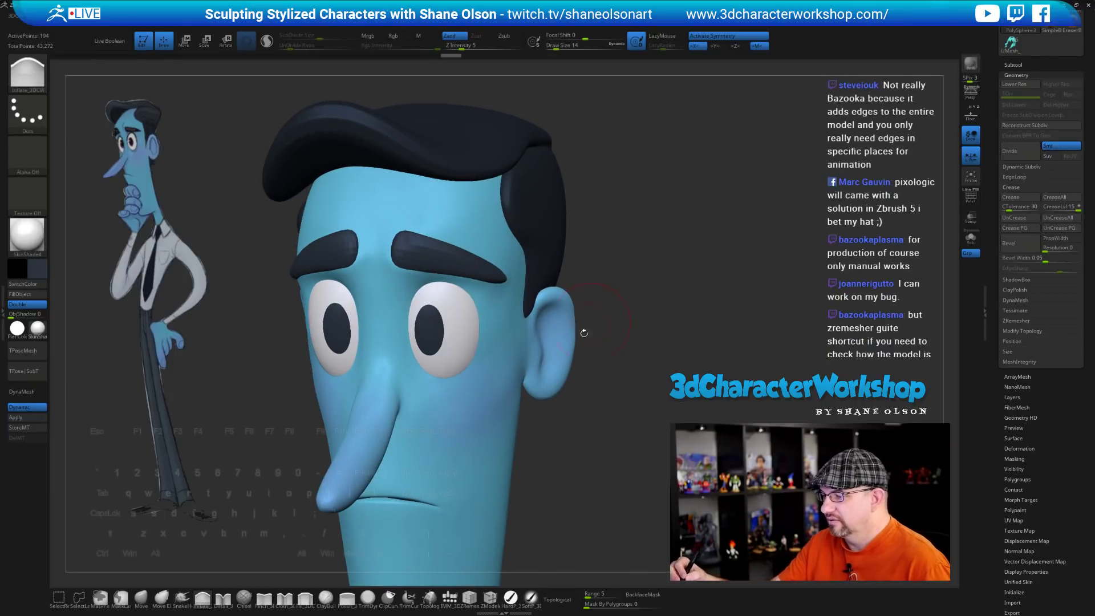
pyautogui.keyDown('shift'); pyautogui.moveTo(564, 433); pyautogui.dragTo(577, 423); pyautogui.keyUp('shift')
pyautogui.click(143, 593)
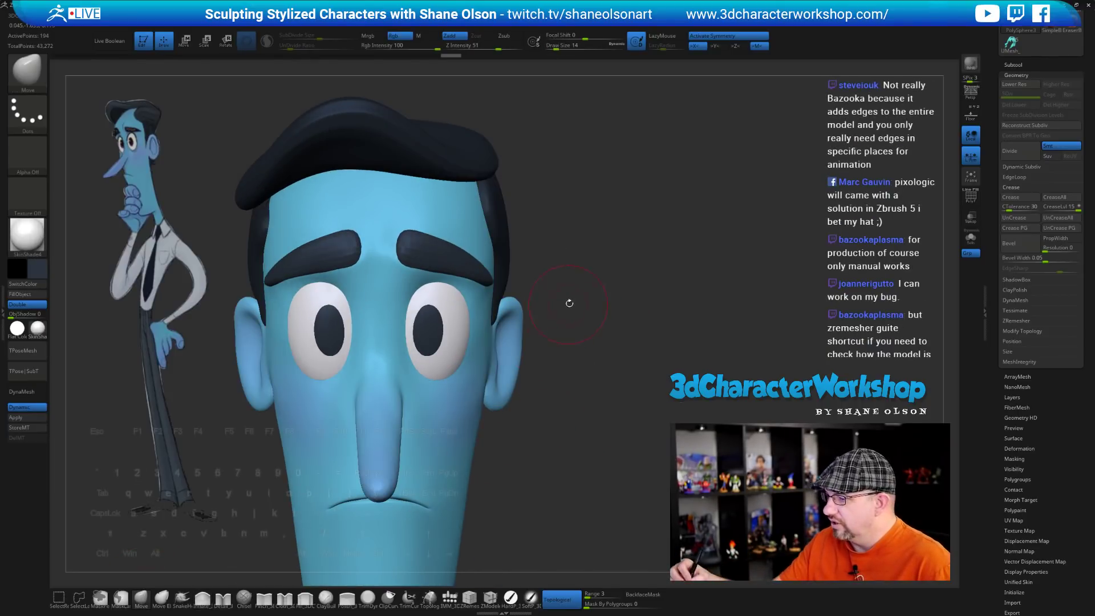
pyautogui.press('s')
pyautogui.moveTo(561, 306); pyautogui.dragTo(528, 303)
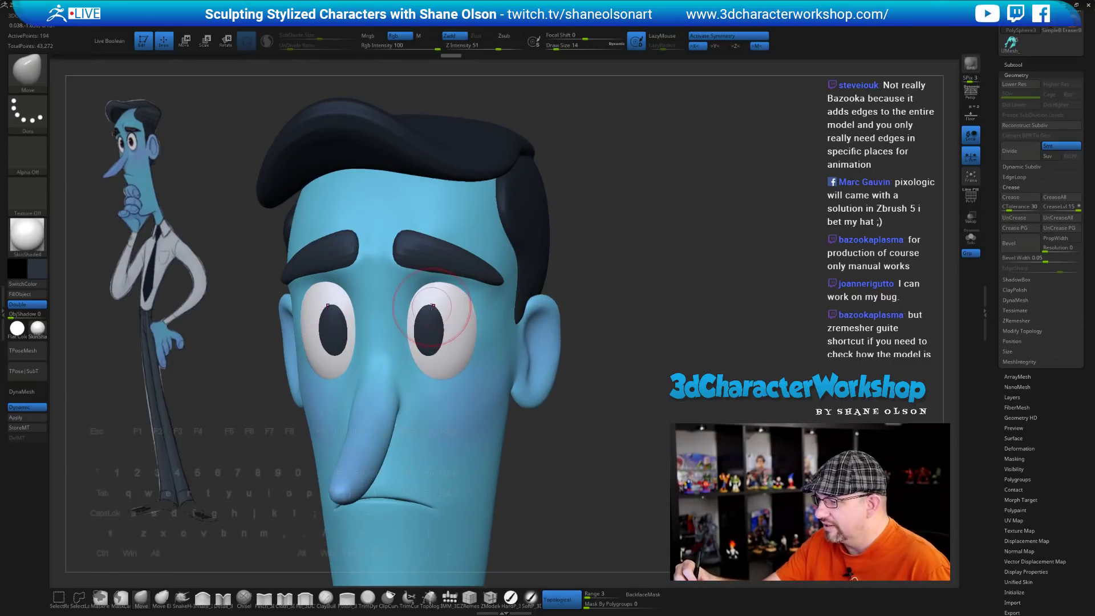
pyautogui.press('ctrl')
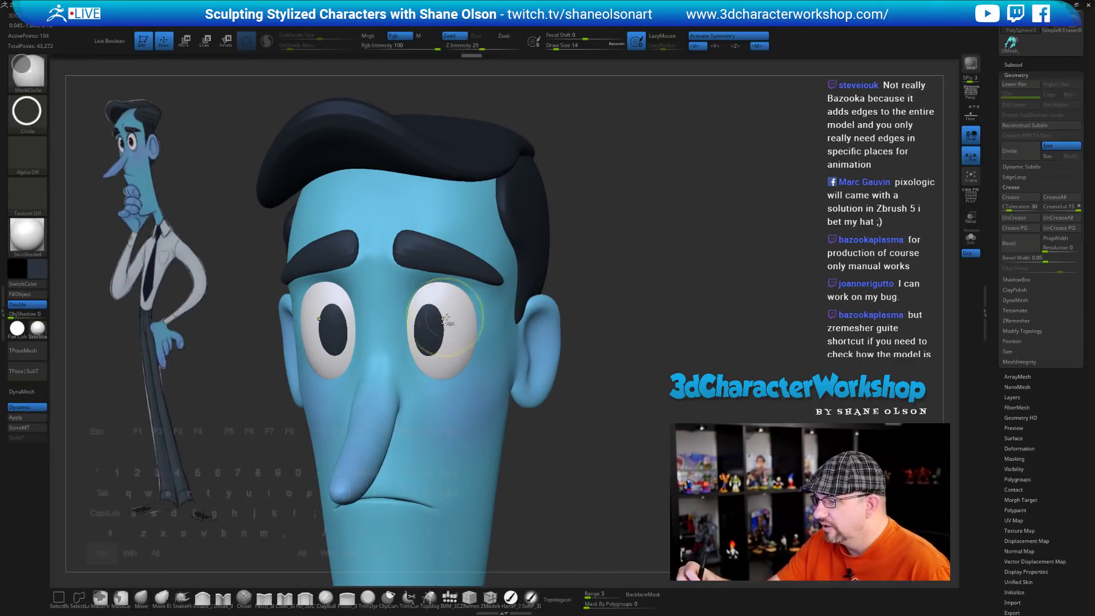
pyautogui.moveTo(443, 325)
pyautogui.keyDown('alt'); pyautogui.mouseDown(button='right')
pyautogui.moveTo(456, 348)
pyautogui.moveTo(452, 328)
pyautogui.mouseUp(button='right'); pyautogui.keyUp('alt')
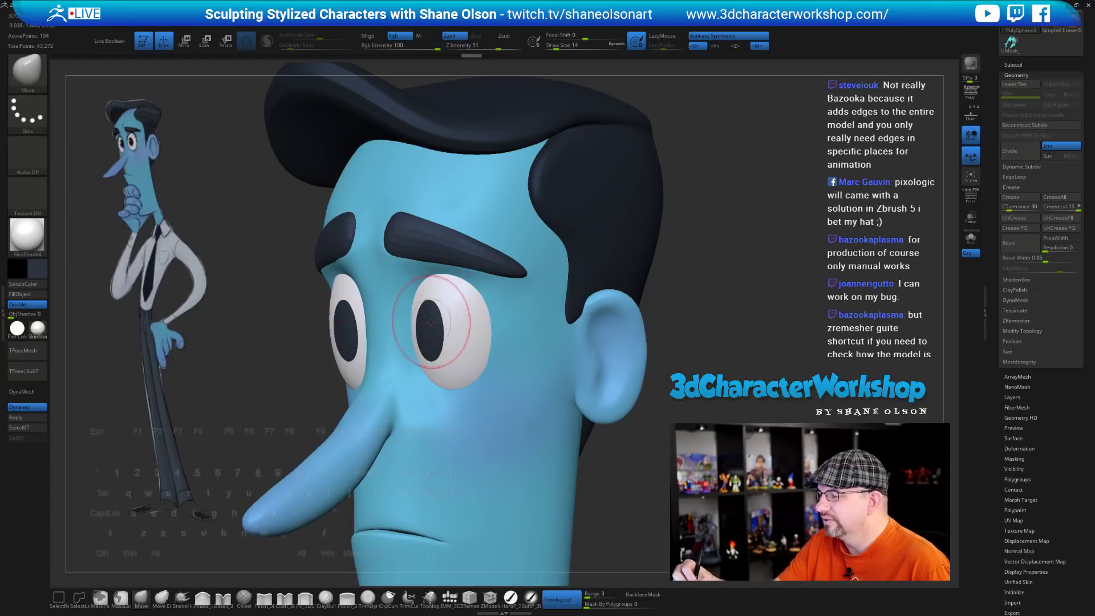
pyautogui.keyDown('shift'); pyautogui.moveTo(635, 455); pyautogui.dragTo(655, 344); pyautogui.keyUp('shift')
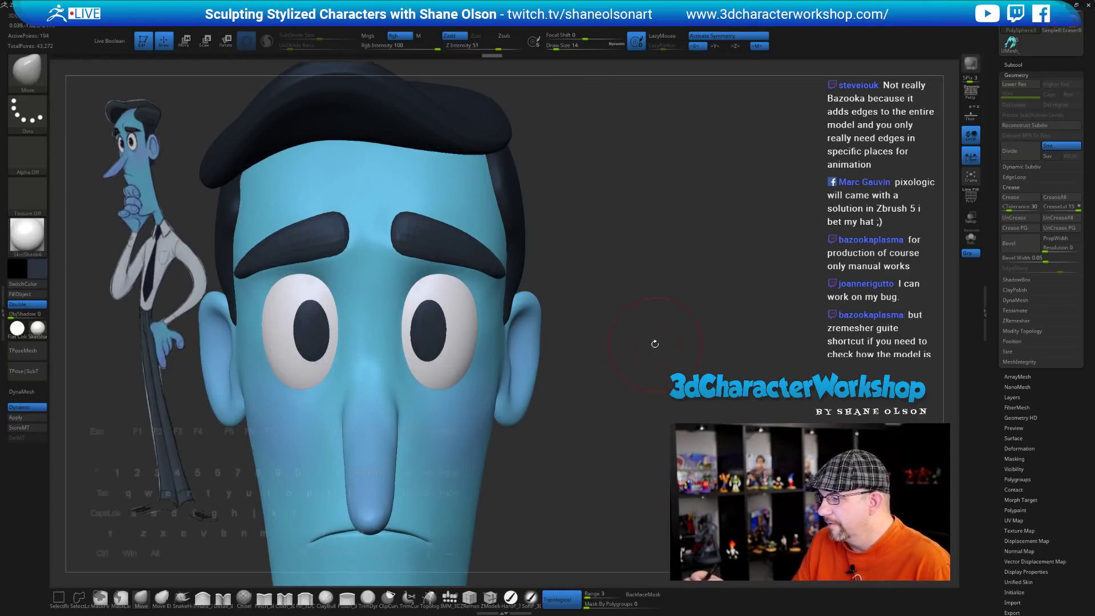
pyautogui.keyDown('ctrl'); pyautogui.moveTo(655, 344); pyautogui.dragTo(640, 378, button='right'); pyautogui.keyUp('ctrl')
pyautogui.keyDown('ctrl'); pyautogui.moveTo(604, 303); pyautogui.dragTo(579, 426, button='right'); pyautogui.keyUp('ctrl')
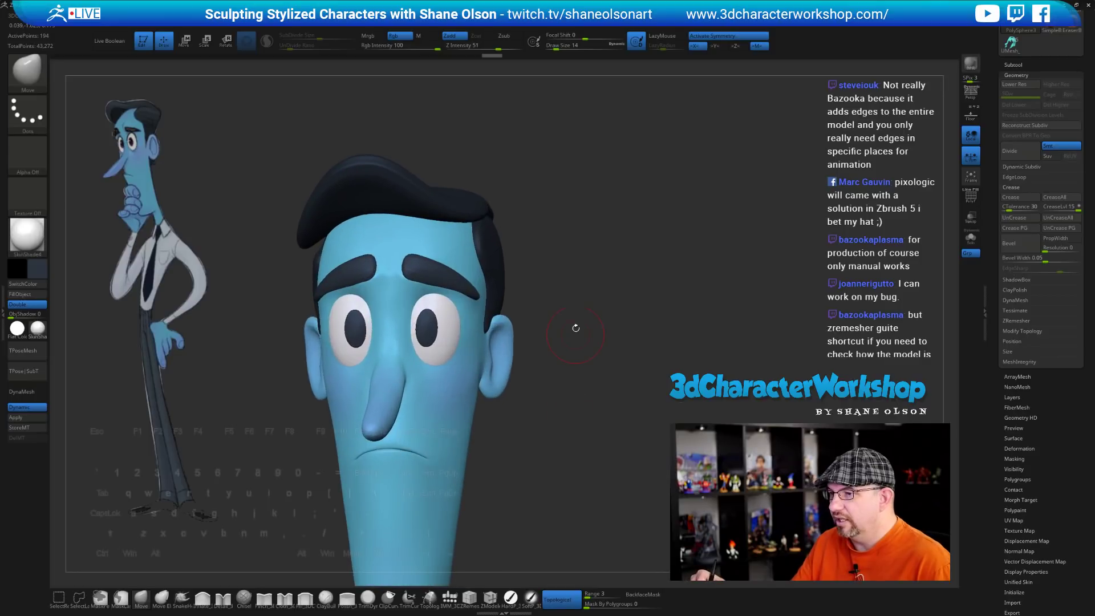
# Select the eyebrows and move and slightly rotate them with the gizmo to improve their placement above the eyes
pyautogui.keyDown('shift'); pyautogui.moveTo(576, 328); pyautogui.dragTo(592, 331, button='right'); pyautogui.keyUp('shift')
pyautogui.keyDown('alt'); pyautogui.click(426, 271); pyautogui.keyUp('alt')
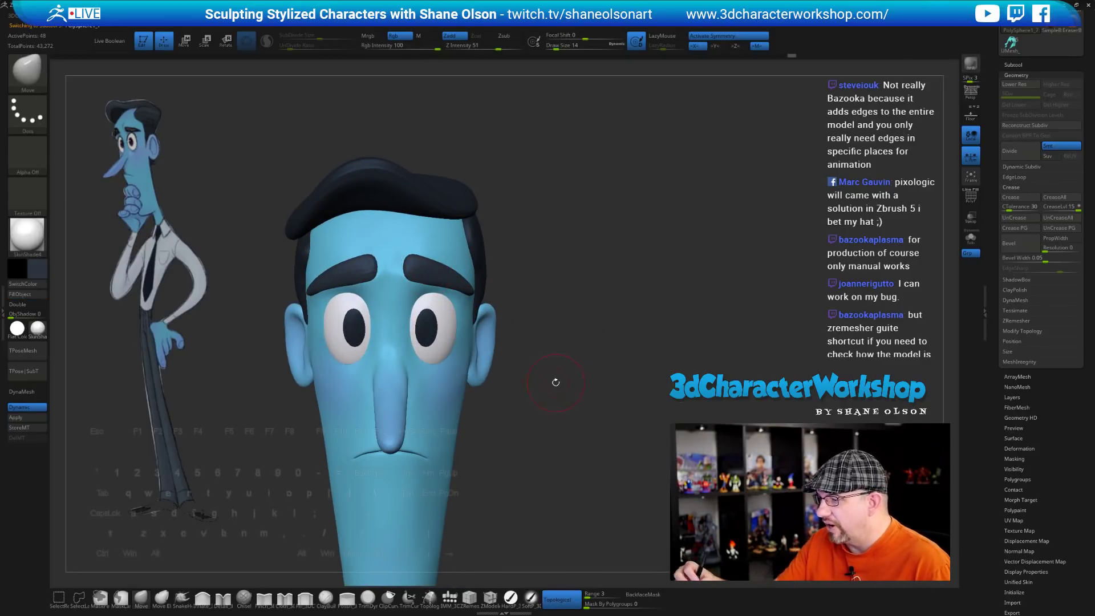
pyautogui.press('w')
pyautogui.moveTo(474, 231); pyautogui.dragTo(474, 235)
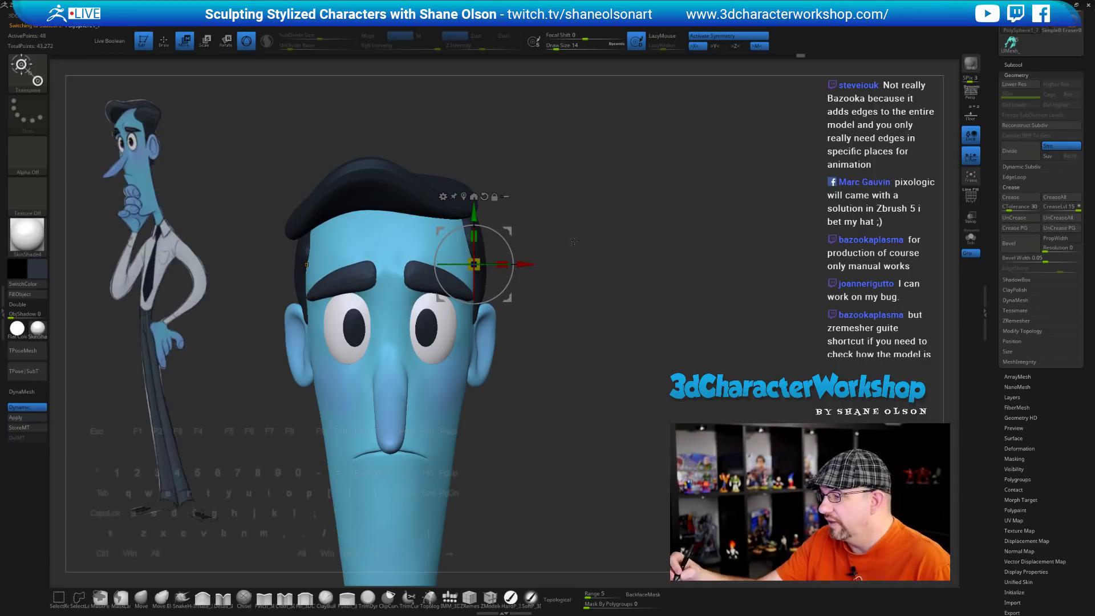
pyautogui.moveTo(574, 241); pyautogui.dragTo(540, 243)
pyautogui.keyDown('alt'); pyautogui.click(407, 290); pyautogui.keyUp('alt')
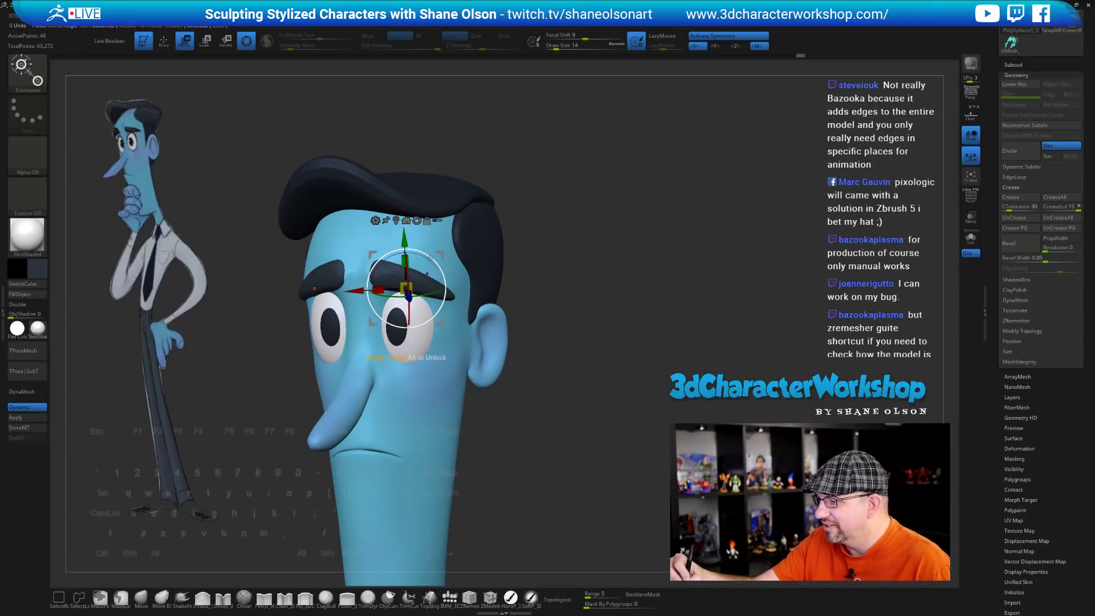
pyautogui.moveTo(430, 257); pyautogui.dragTo(427, 255)
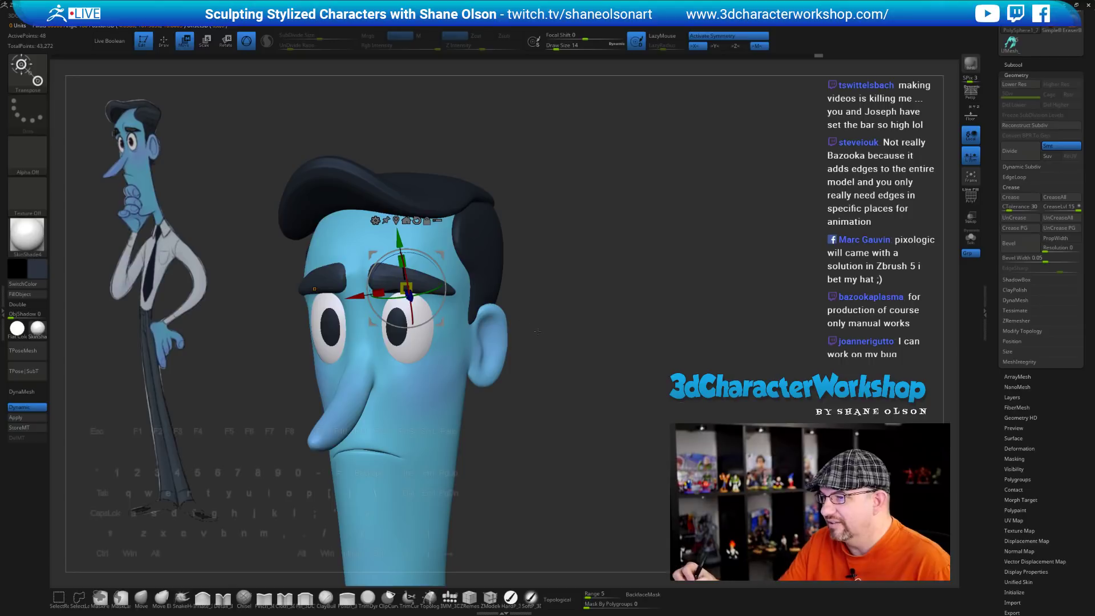
pyautogui.moveTo(537, 331); pyautogui.dragTo(546, 364)
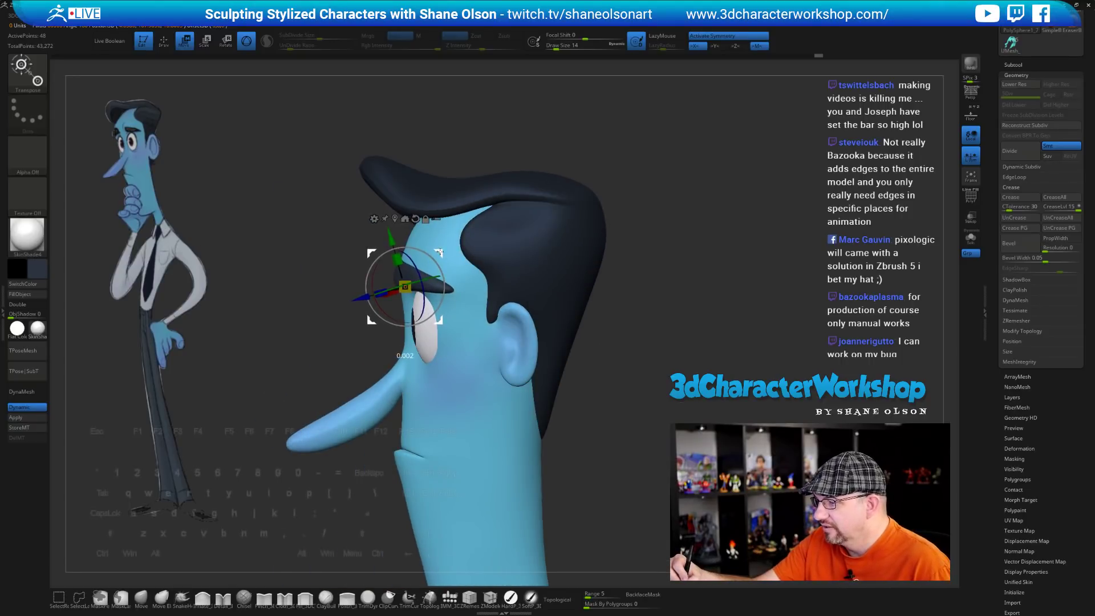
pyautogui.moveTo(565, 365)
pyautogui.mouseDown()
pyautogui.moveTo(636, 377)
pyautogui.moveTo(589, 399)
pyautogui.moveTo(581, 329)
pyautogui.moveTo(556, 360)
pyautogui.mouseUp()
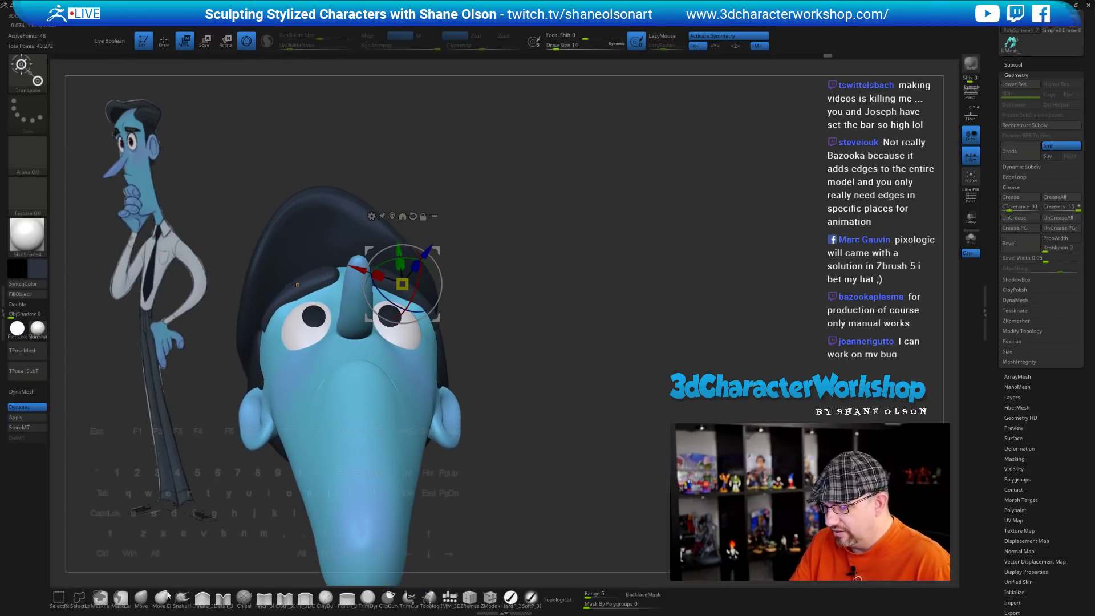
# Reshape the eyebrows around the curve of the forehead with the Move brush at draw size 22
pyautogui.click(141, 598)
pyautogui.press('s')
pyautogui.moveTo(515, 325); pyautogui.dragTo(497, 352)
pyautogui.press('s')
pyautogui.moveTo(522, 326); pyautogui.dragTo(524, 326)
pyautogui.moveTo(528, 326); pyautogui.dragTo(535, 349)
pyautogui.press('s')
pyautogui.moveTo(535, 348); pyautogui.dragTo(524, 379)
pyautogui.moveTo(542, 340)
pyautogui.mouseDown()
pyautogui.moveTo(482, 336)
pyautogui.moveTo(438, 304)
pyautogui.mouseUp()
pyautogui.moveTo(359, 268); pyautogui.dragTo(422, 272)
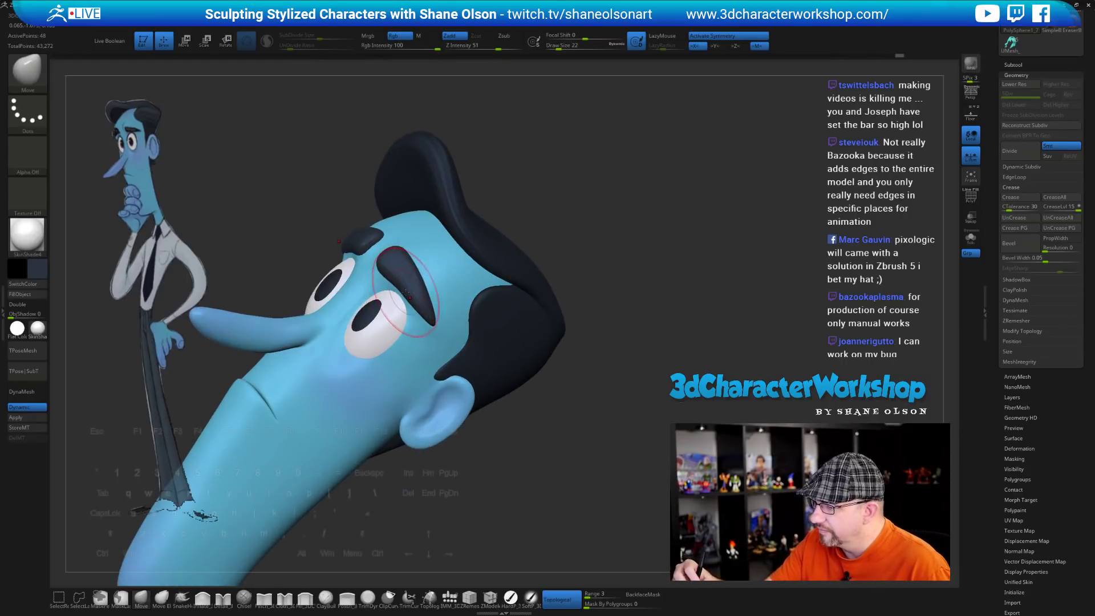
# Refine and smooth the eyebrow shapes up close with the brush draw size reduced to 13
pyautogui.keyDown('alt'); pyautogui.moveTo(590, 154); pyautogui.dragTo(594, 212); pyautogui.keyUp('alt')
pyautogui.press('s')
pyautogui.moveTo(541, 215); pyautogui.dragTo(584, 222)
pyautogui.press('s')
pyautogui.keyDown('shift'); pyautogui.moveTo(419, 325); pyautogui.dragTo(411, 338); pyautogui.keyUp('shift')
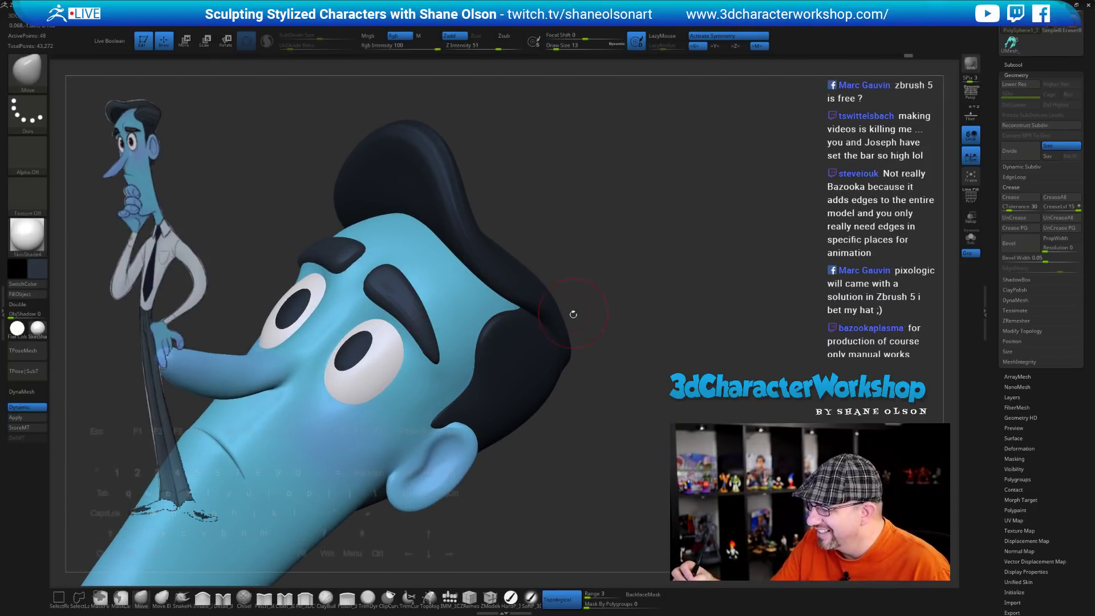
pyautogui.moveTo(412, 320)
pyautogui.keyDown('shift'); pyautogui.mouseDown()
pyautogui.moveTo(419, 338)
pyautogui.moveTo(372, 287)
pyautogui.mouseUp(); pyautogui.keyUp('shift')
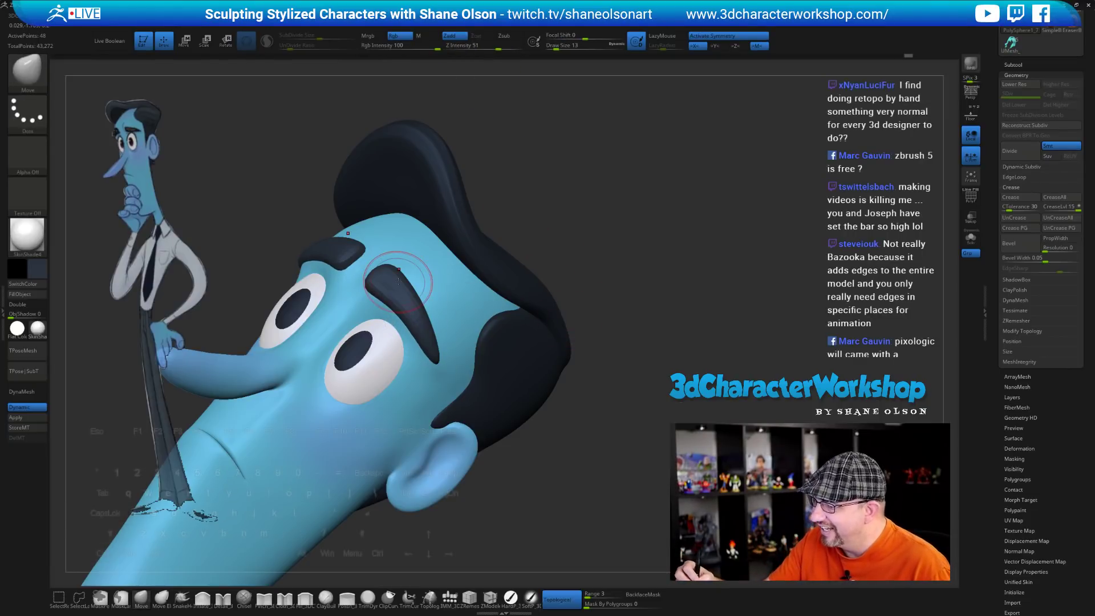
pyautogui.moveTo(460, 48); pyautogui.dragTo(458, 48)
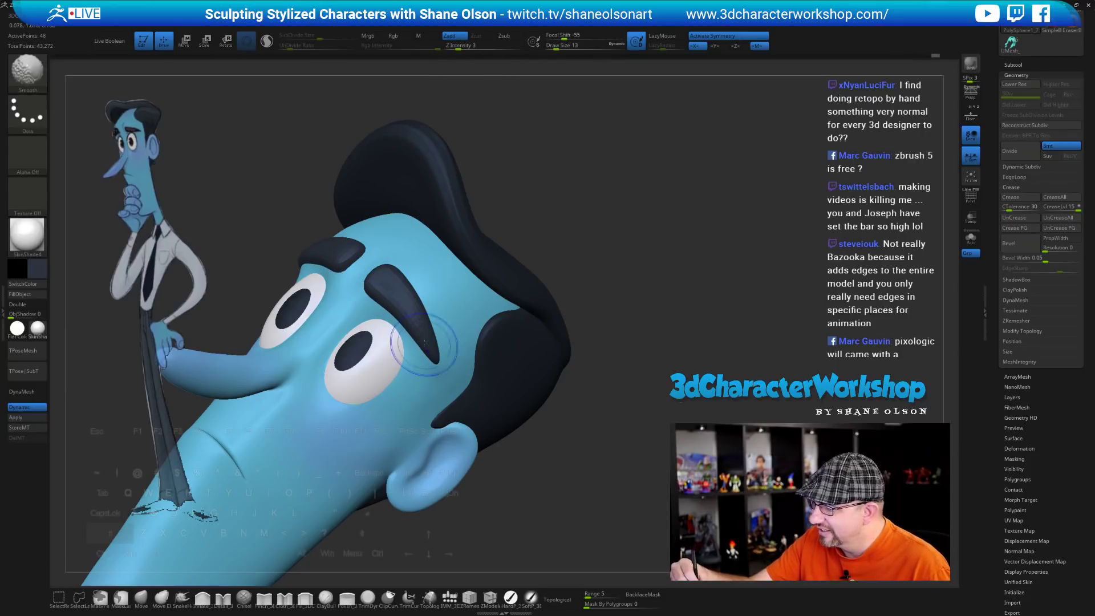
# Adjust the eyebrows' outer ends with the Move brush at draw size 17, working from below and from the front
pyautogui.moveTo(548, 269)
pyautogui.mouseDown()
pyautogui.moveTo(538, 262)
pyautogui.moveTo(531, 310)
pyautogui.moveTo(564, 307)
pyautogui.moveTo(425, 318)
pyautogui.mouseUp()
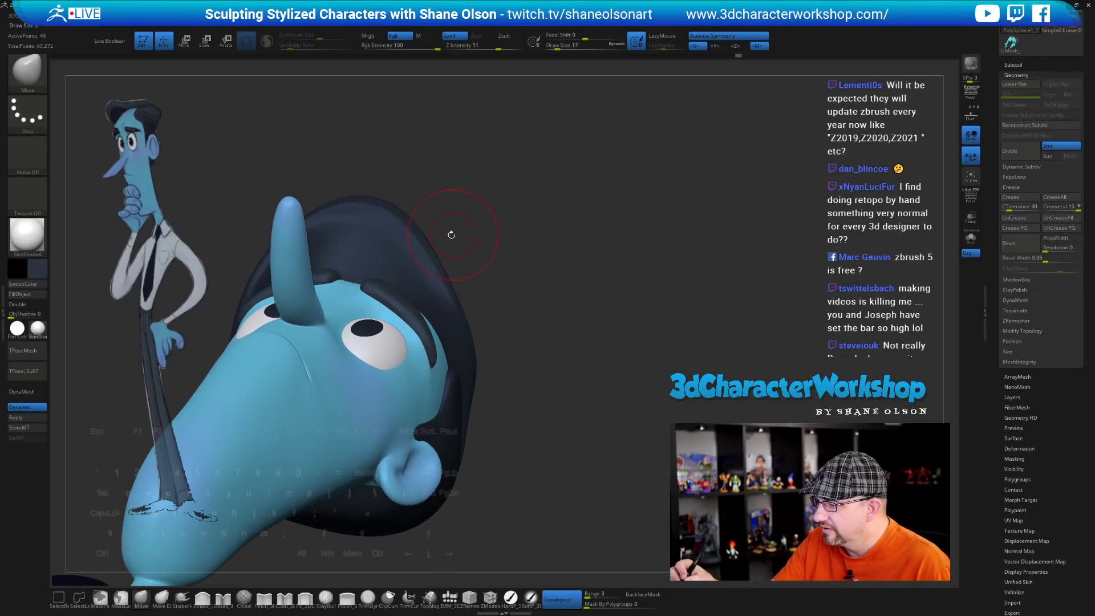
pyautogui.moveTo(507, 303)
pyautogui.mouseDown()
pyautogui.moveTo(462, 314)
pyautogui.moveTo(438, 345)
pyautogui.mouseUp()
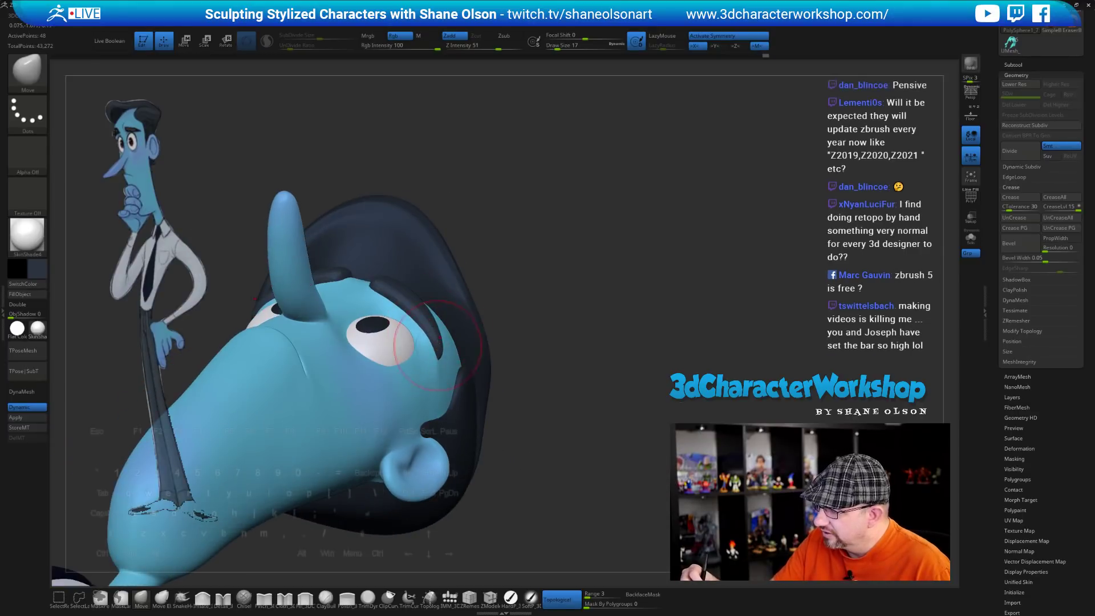
pyautogui.moveTo(582, 299); pyautogui.dragTo(529, 378)
pyautogui.moveTo(481, 301)
pyautogui.mouseDown()
pyautogui.moveTo(506, 345)
pyautogui.moveTo(519, 319)
pyautogui.moveTo(542, 360)
pyautogui.mouseUp()
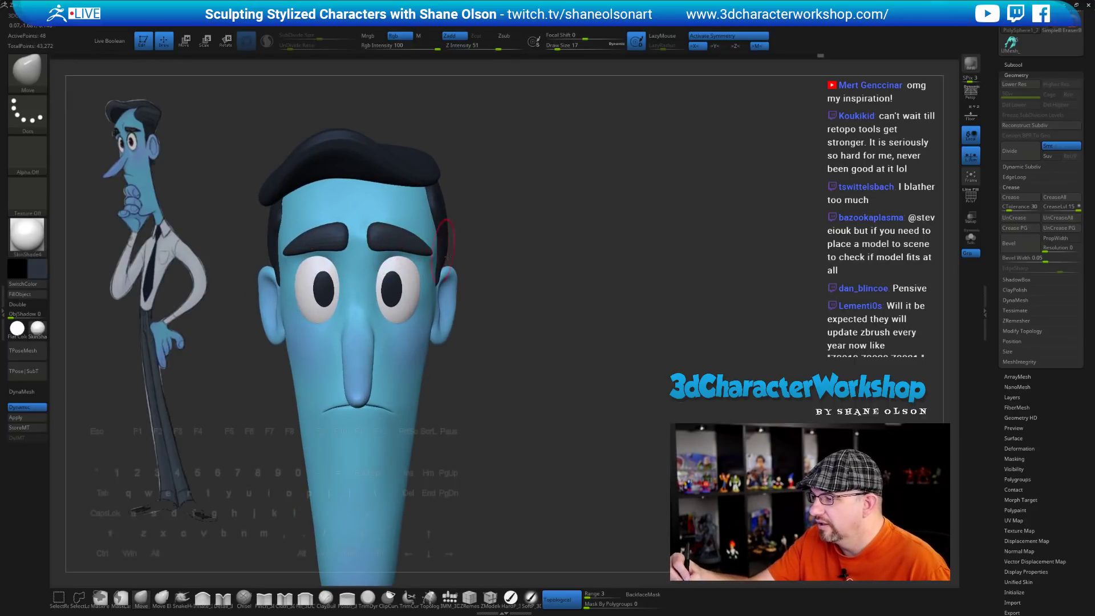
pyautogui.moveTo(442, 226); pyautogui.dragTo(535, 398)
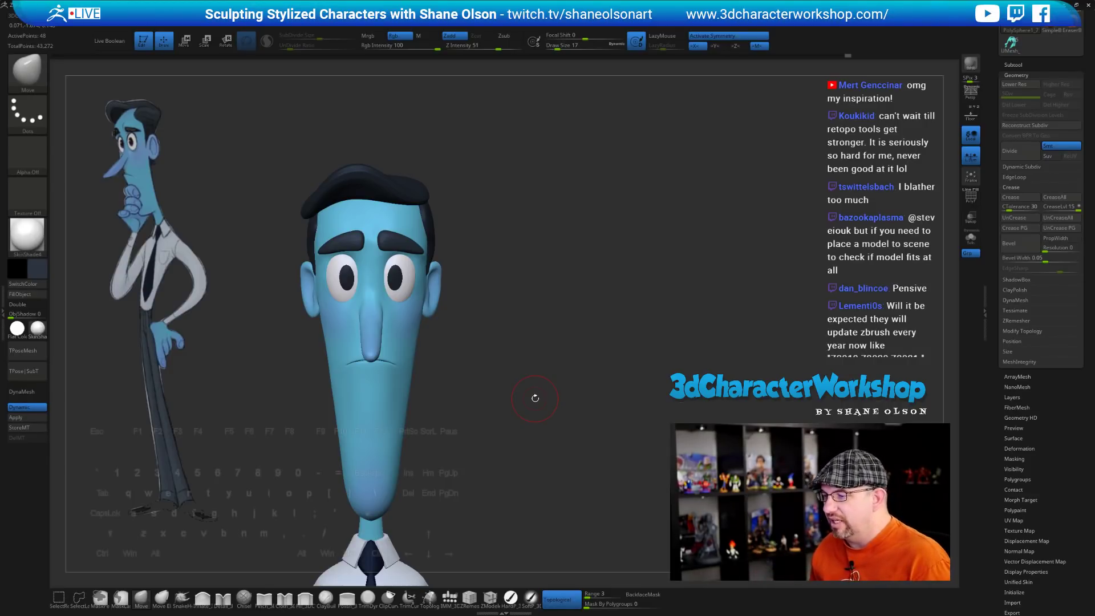
# Select the head and enlarge the Move brush draw size to 51 for broader adjustments
pyautogui.moveTo(538, 470); pyautogui.dragTo(549, 442)
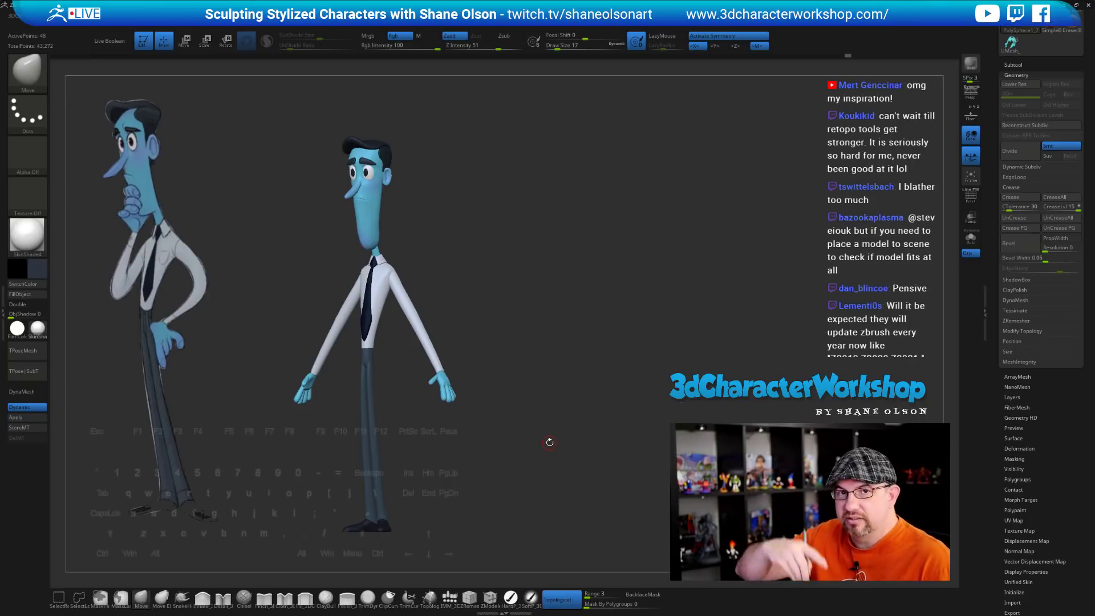
pyautogui.keyDown('alt'); pyautogui.moveTo(447, 256); pyautogui.dragTo(472, 279); pyautogui.keyUp('alt')
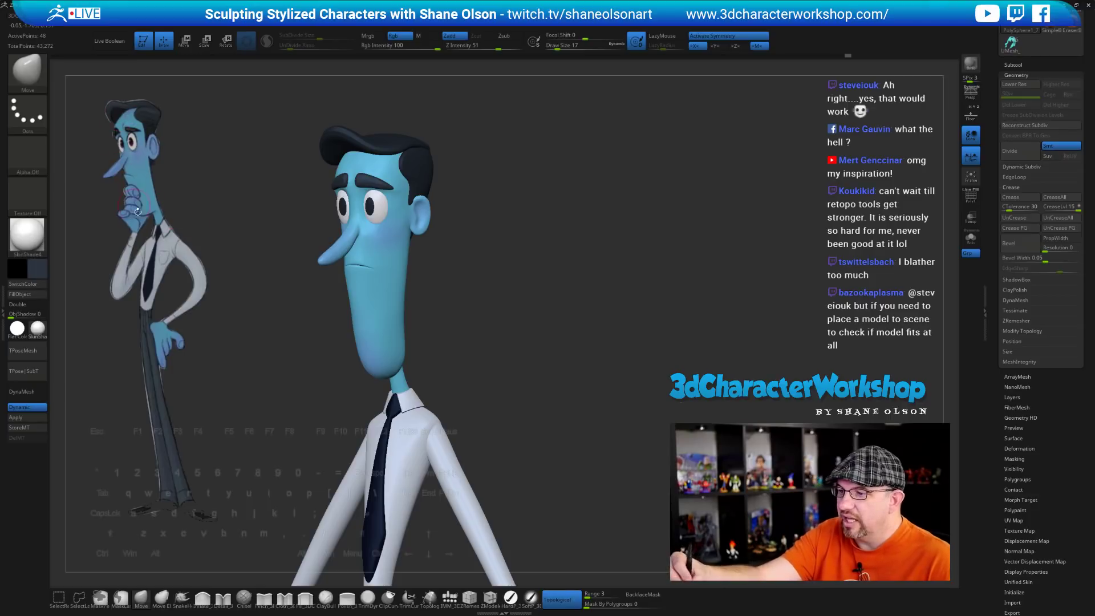
pyautogui.moveTo(493, 366); pyautogui.dragTo(520, 361)
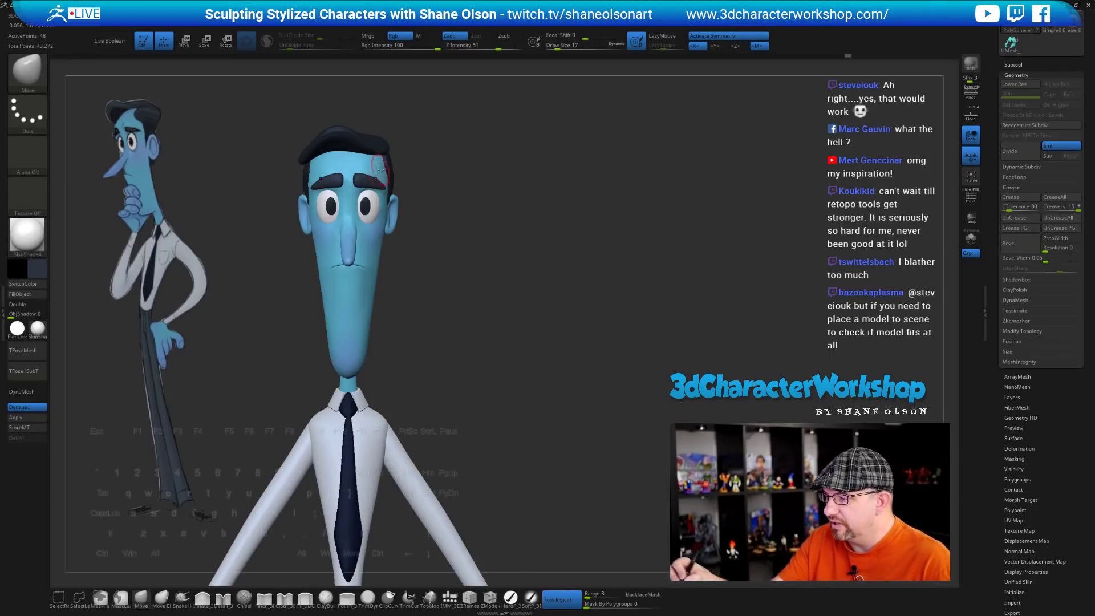
pyautogui.moveTo(421, 356); pyautogui.dragTo(389, 360)
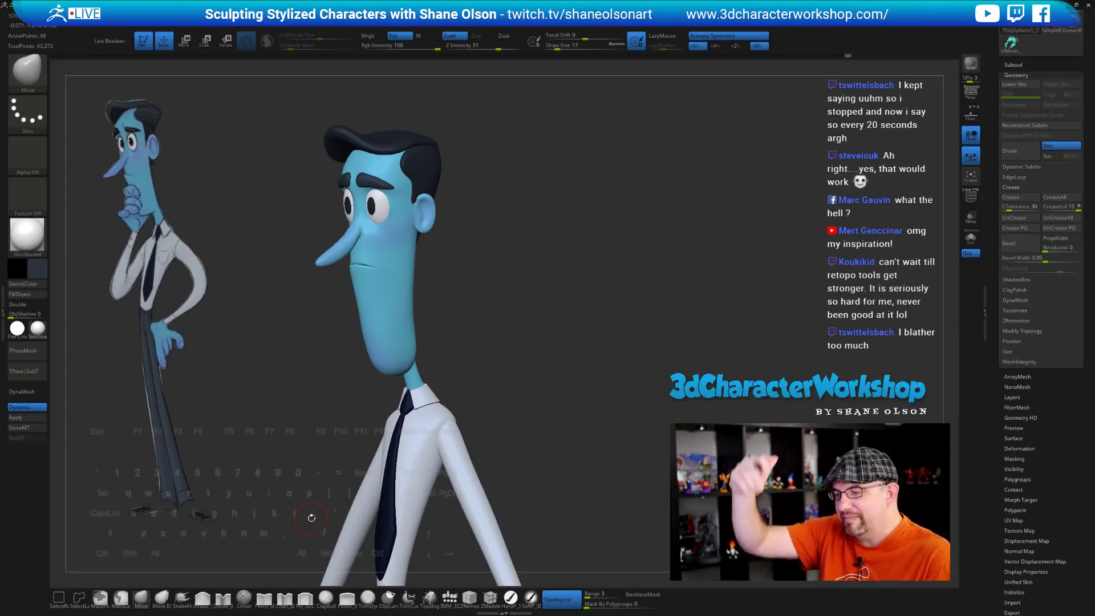
pyautogui.press('s')
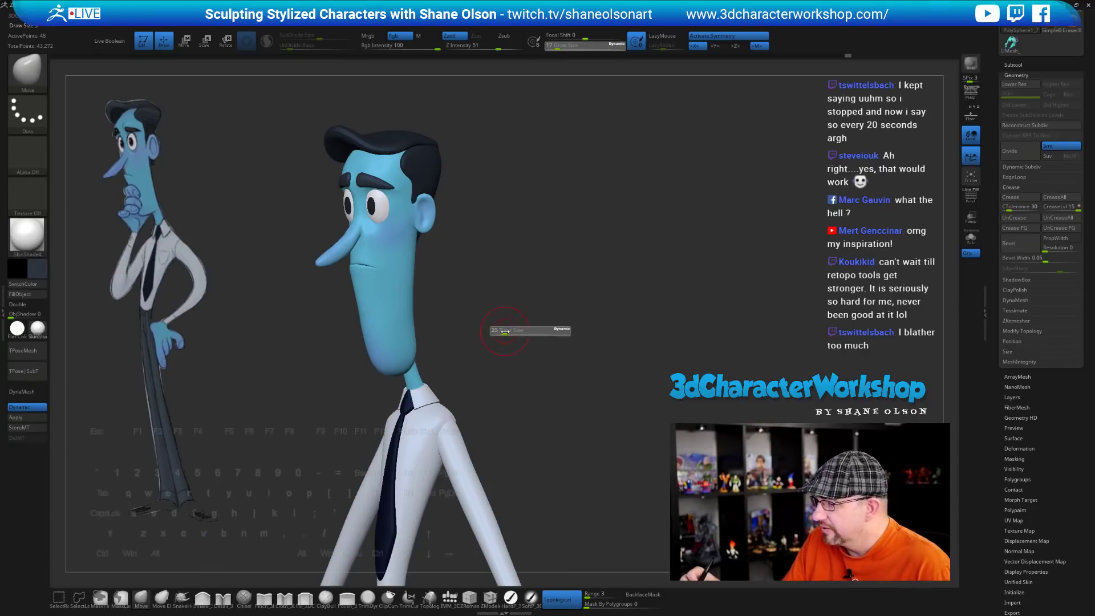
pyautogui.moveTo(505, 332); pyautogui.dragTo(507, 332)
pyautogui.press('s')
pyautogui.moveTo(460, 266); pyautogui.dragTo(423, 264)
pyautogui.press('s')
pyautogui.keyDown('alt'); pyautogui.click(409, 259); pyautogui.keyUp('alt')
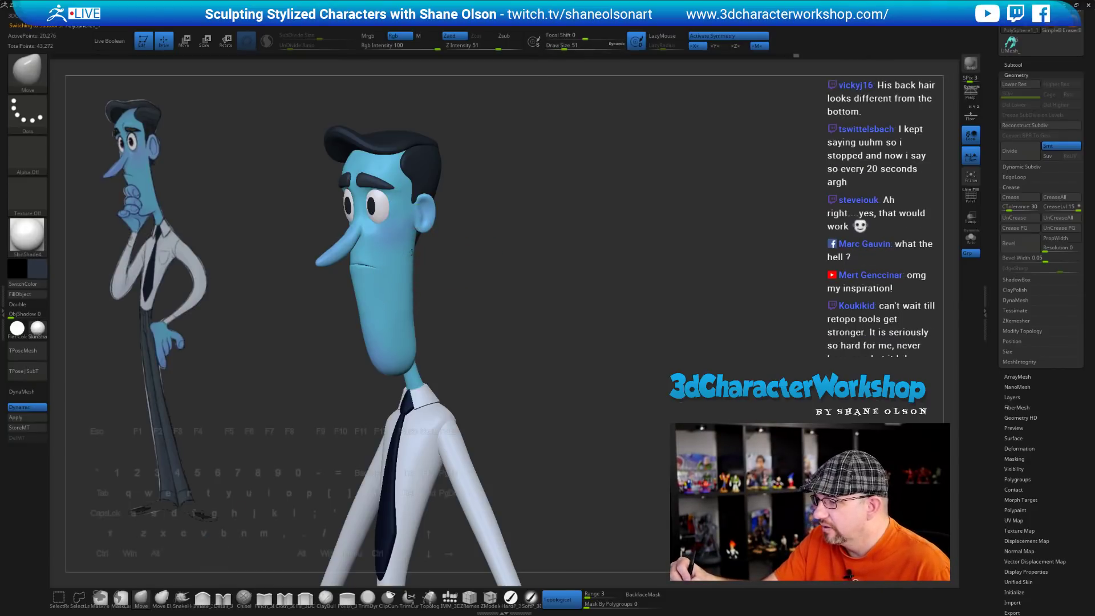
# Reduce the draw size to 33 and compare the head and back hair with the reference drawing from several angles
pyautogui.moveTo(458, 308); pyautogui.dragTo(478, 320)
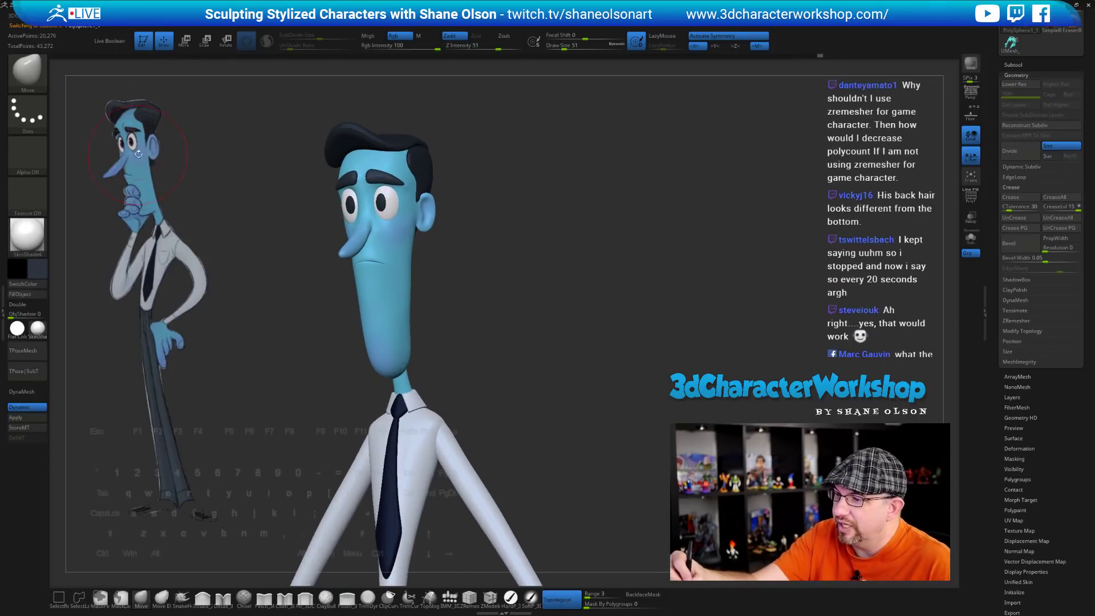
pyautogui.moveTo(549, 338); pyautogui.dragTo(538, 341)
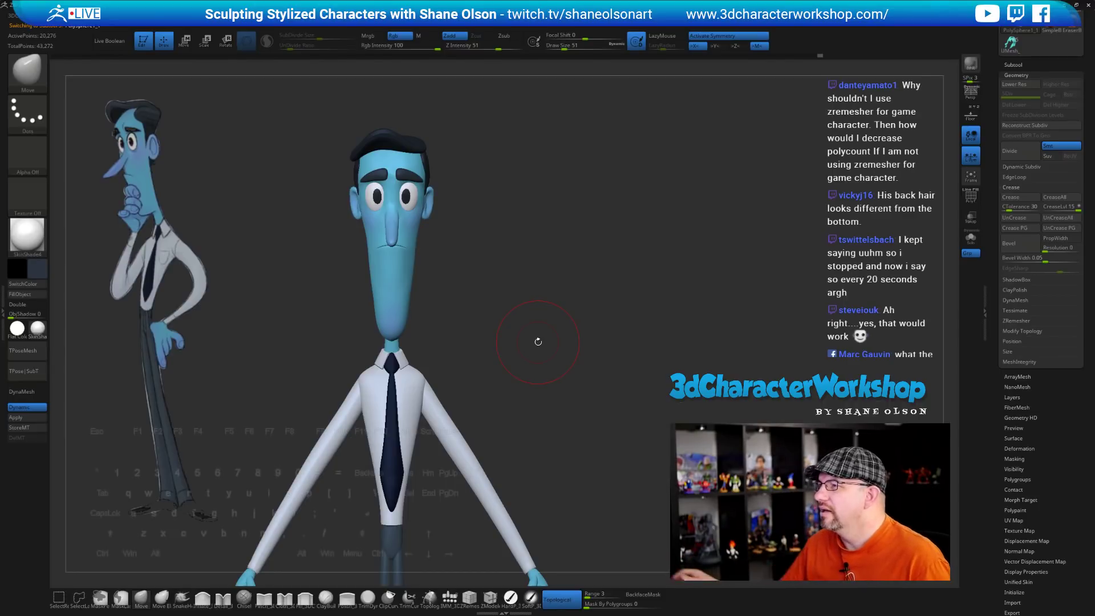
pyautogui.press('s')
pyautogui.click(571, 294)
pyautogui.moveTo(563, 234)
pyautogui.keyDown('alt'); pyautogui.mouseDown()
pyautogui.moveTo(582, 258)
pyautogui.moveTo(583, 281)
pyautogui.mouseUp(); pyautogui.keyUp('alt')
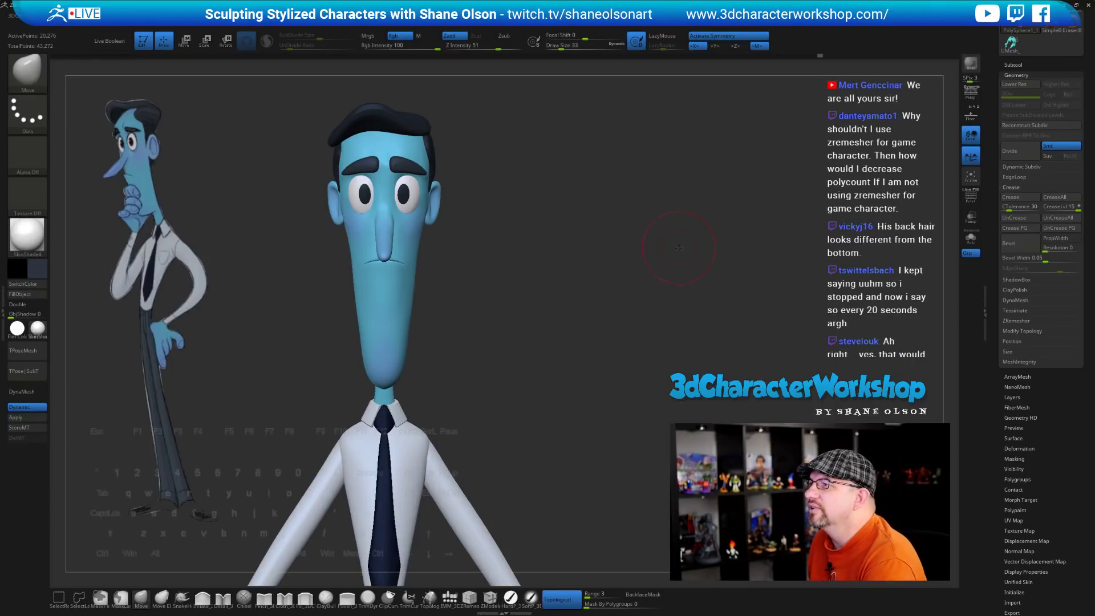
pyautogui.moveTo(679, 247)
pyautogui.mouseDown()
pyautogui.moveTo(627, 252)
pyautogui.moveTo(642, 256)
pyautogui.mouseUp()
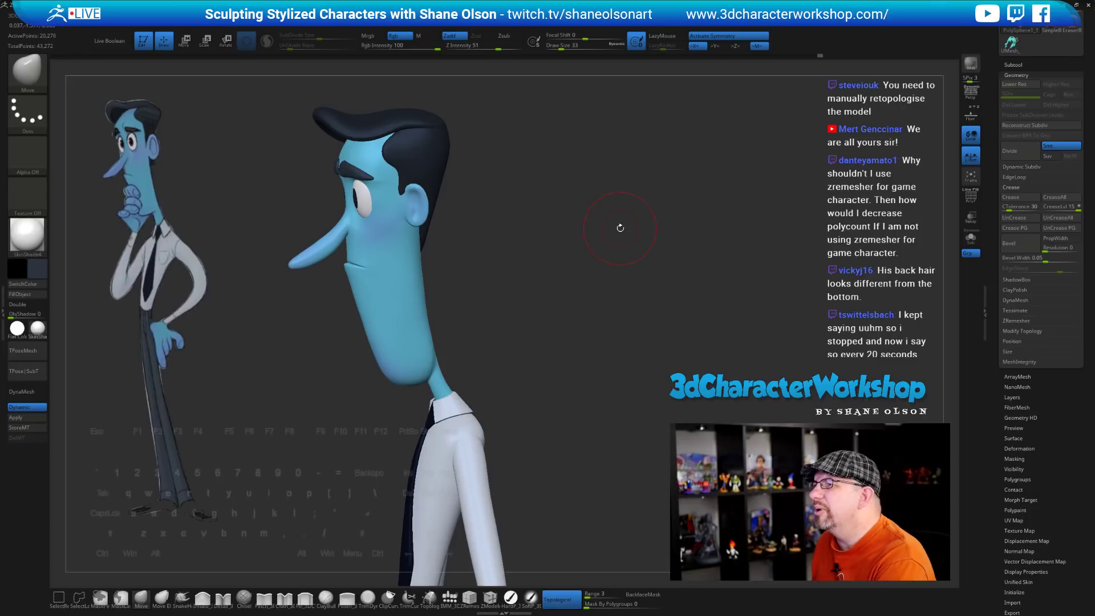
pyautogui.moveTo(615, 243); pyautogui.dragTo(542, 217)
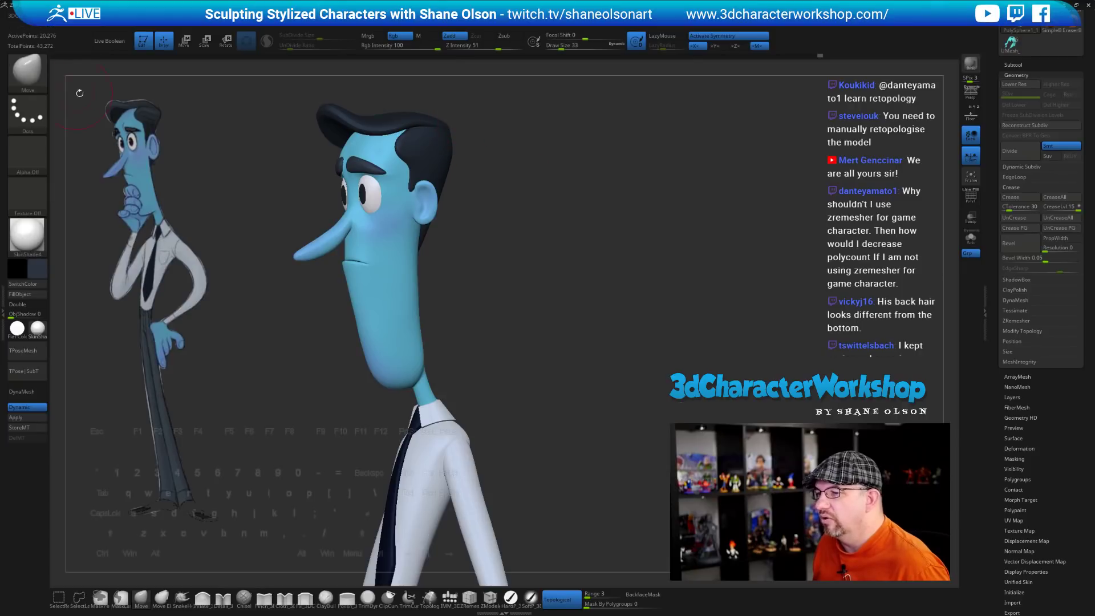
pyautogui.keyDown('alt'); pyautogui.click(450, 139); pyautogui.keyUp('alt')
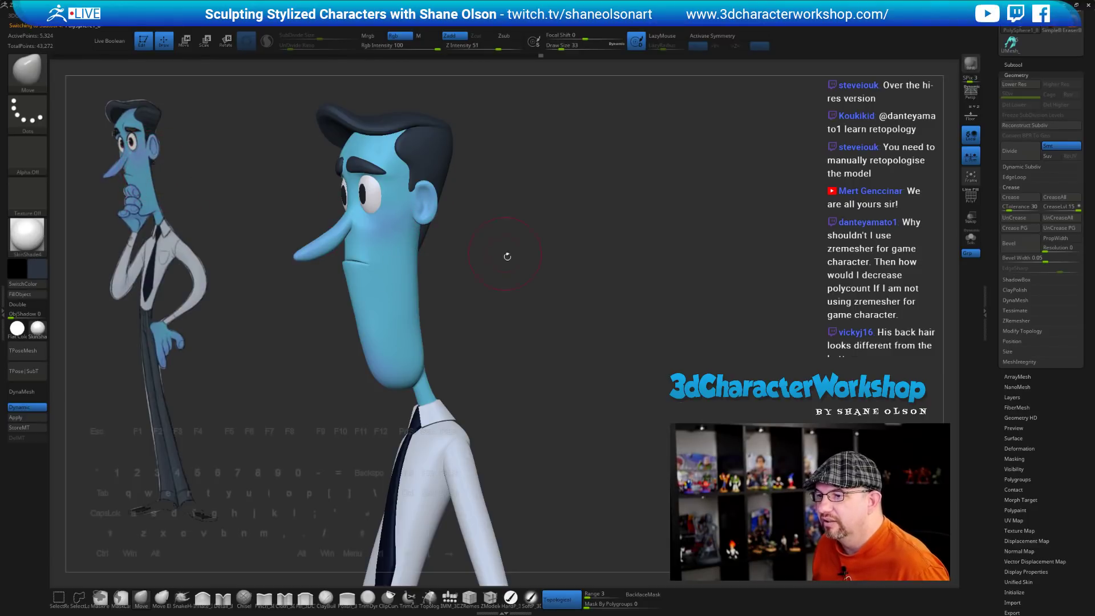
pyautogui.moveTo(508, 257); pyautogui.dragTo(533, 272)
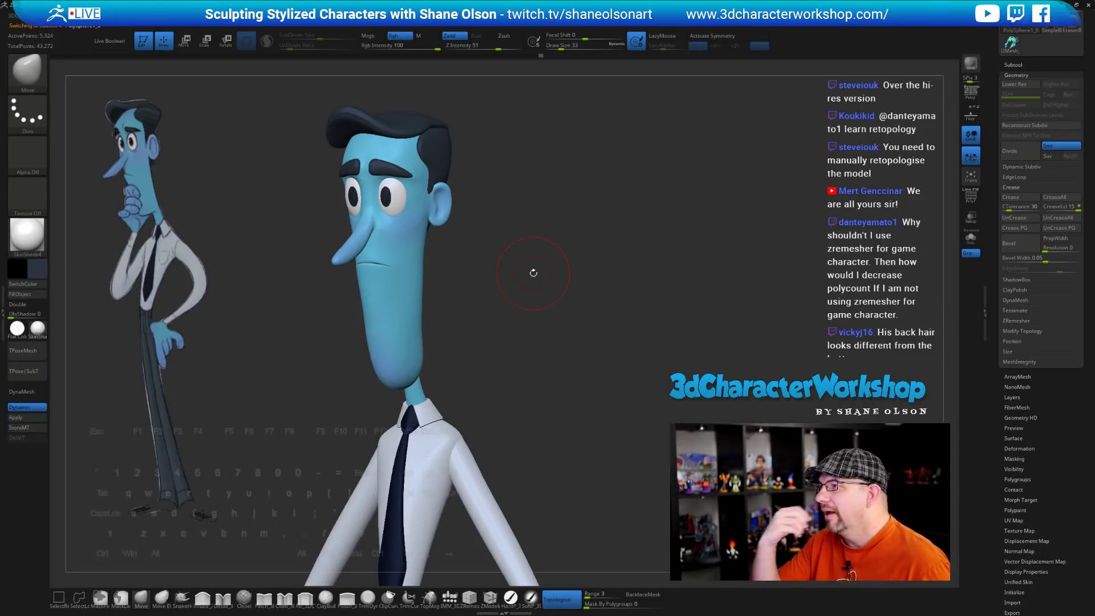
pyautogui.moveTo(534, 273)
pyautogui.mouseDown()
pyautogui.moveTo(592, 340)
pyautogui.moveTo(601, 320)
pyautogui.moveTo(594, 330)
pyautogui.mouseUp()
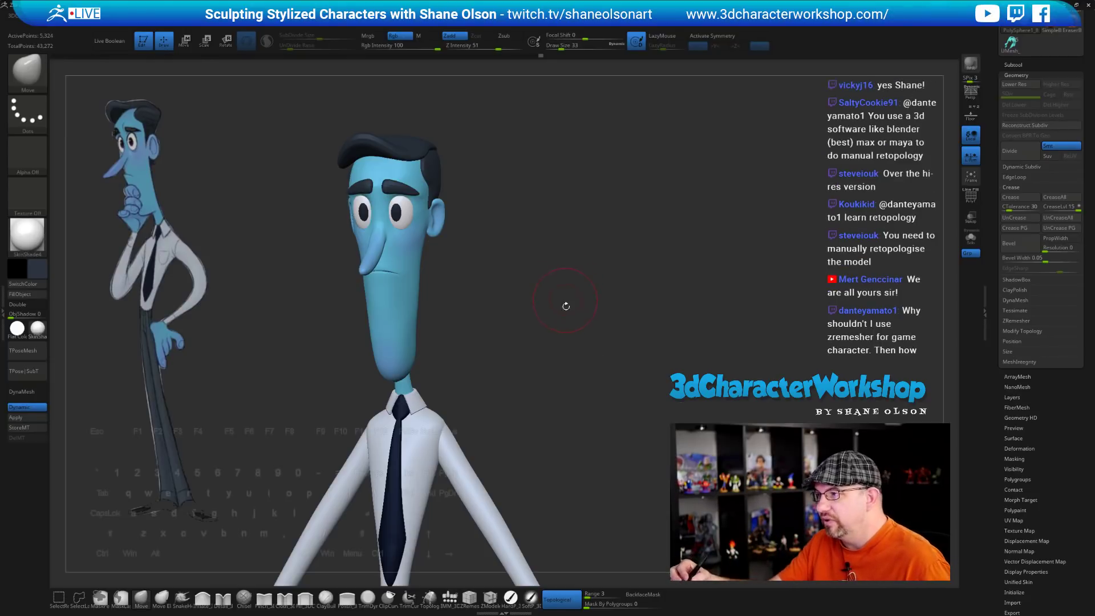
# Reselect the head and refine the face profile between mouth and chin with the Move and Smooth brushes at draw size 33
pyautogui.moveTo(565, 305)
pyautogui.keyDown('shift'); pyautogui.mouseDown()
pyautogui.moveTo(573, 303)
pyautogui.moveTo(562, 367)
pyautogui.mouseUp(); pyautogui.keyUp('shift')
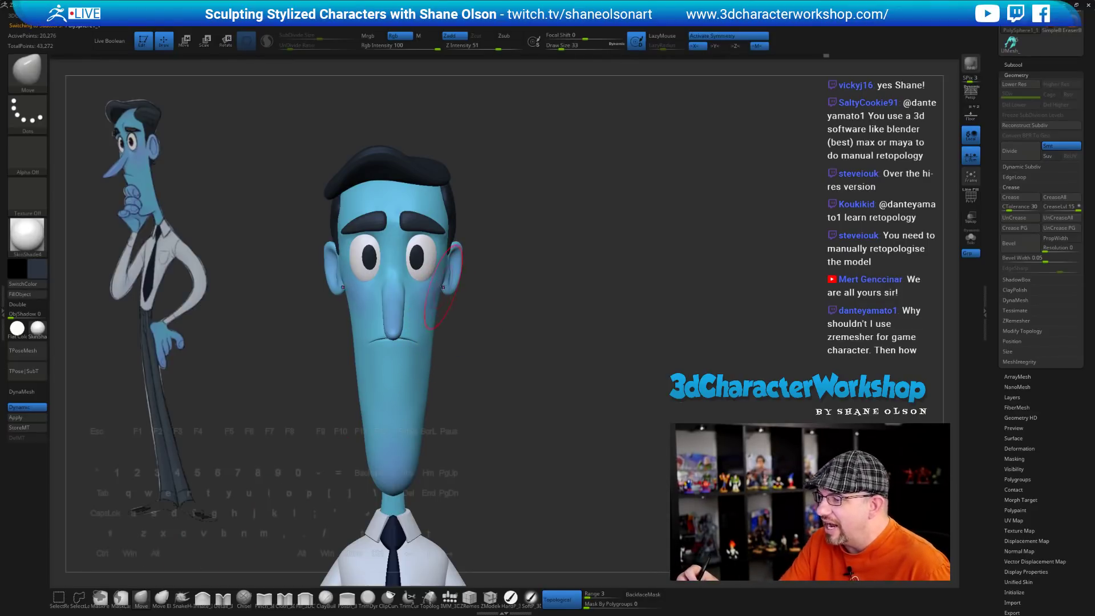
pyautogui.moveTo(482, 301)
pyautogui.mouseDown()
pyautogui.moveTo(475, 291)
pyautogui.moveTo(483, 319)
pyautogui.mouseUp()
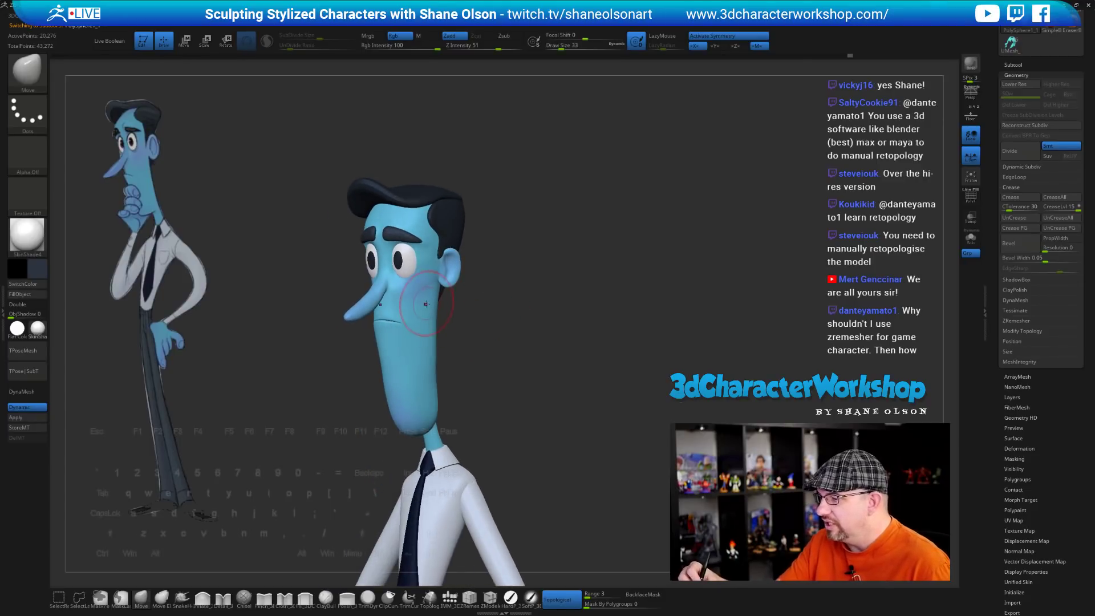
pyautogui.press('shift')
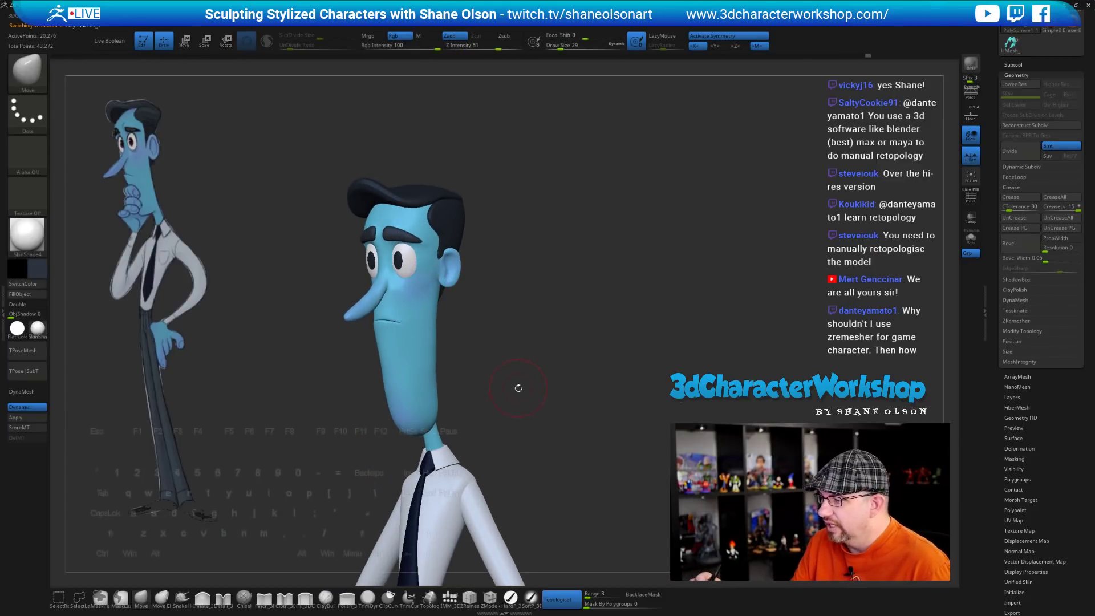
pyautogui.moveTo(515, 389)
pyautogui.mouseDown()
pyautogui.moveTo(508, 379)
pyautogui.moveTo(522, 365)
pyautogui.mouseUp()
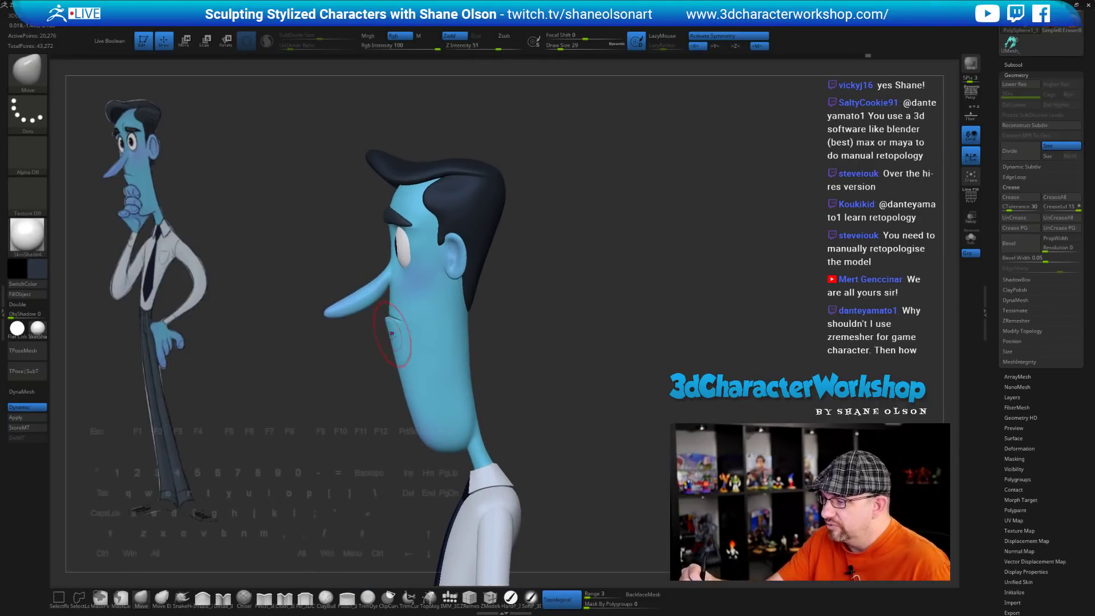
pyautogui.press('s')
pyautogui.moveTo(371, 396); pyautogui.dragTo(374, 395)
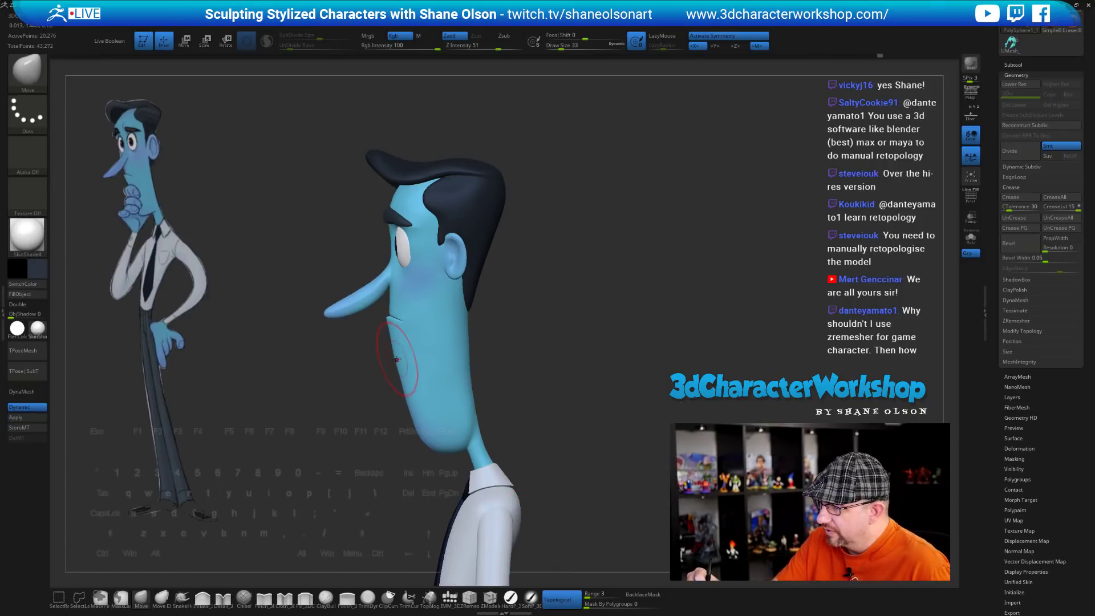
pyautogui.press('shift')
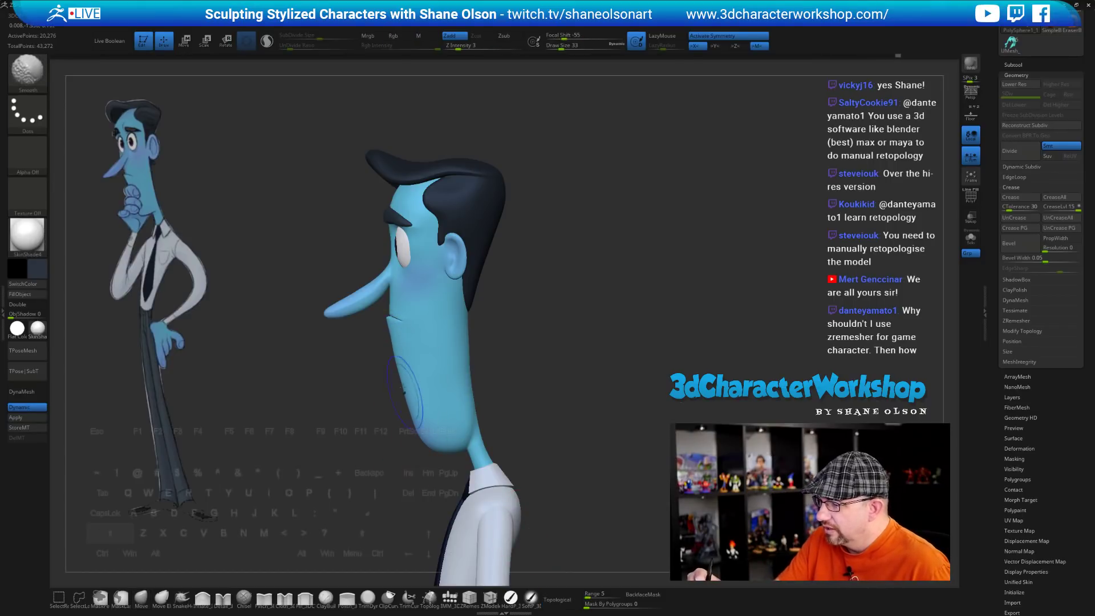
pyautogui.moveTo(398, 450)
pyautogui.mouseDown()
pyautogui.moveTo(556, 408)
pyautogui.moveTo(527, 398)
pyautogui.moveTo(540, 396)
pyautogui.moveTo(491, 341)
pyautogui.mouseUp()
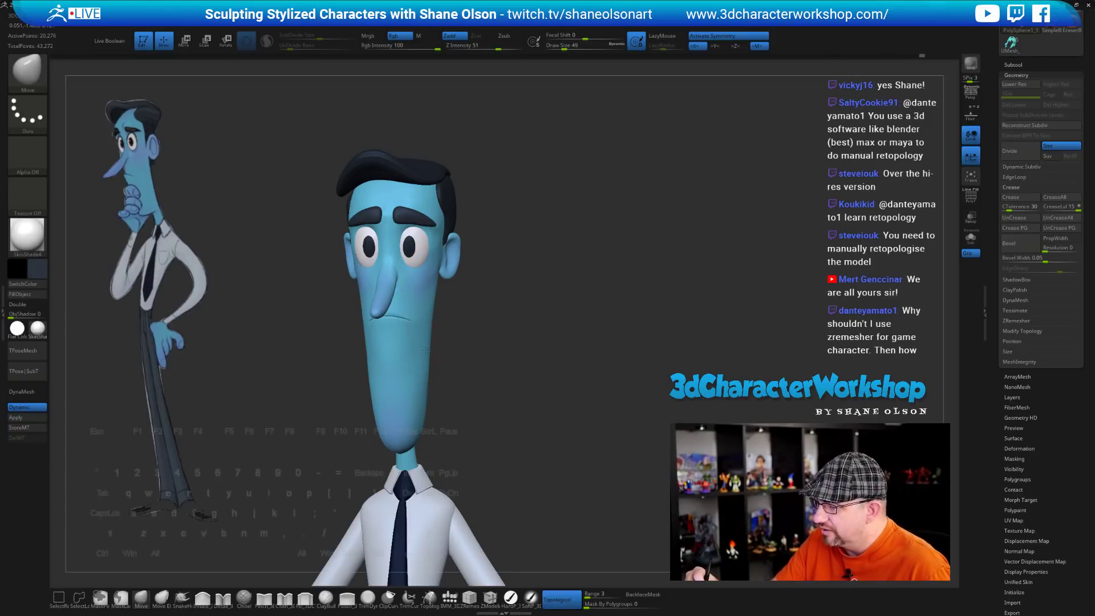
# Examine the head and full body from the front and side against the reference drawing, with the draw size at 41
pyautogui.moveTo(426, 350)
pyautogui.mouseDown(button='right')
pyautogui.moveTo(438, 378)
pyautogui.moveTo(429, 402)
pyautogui.mouseUp(button='right')
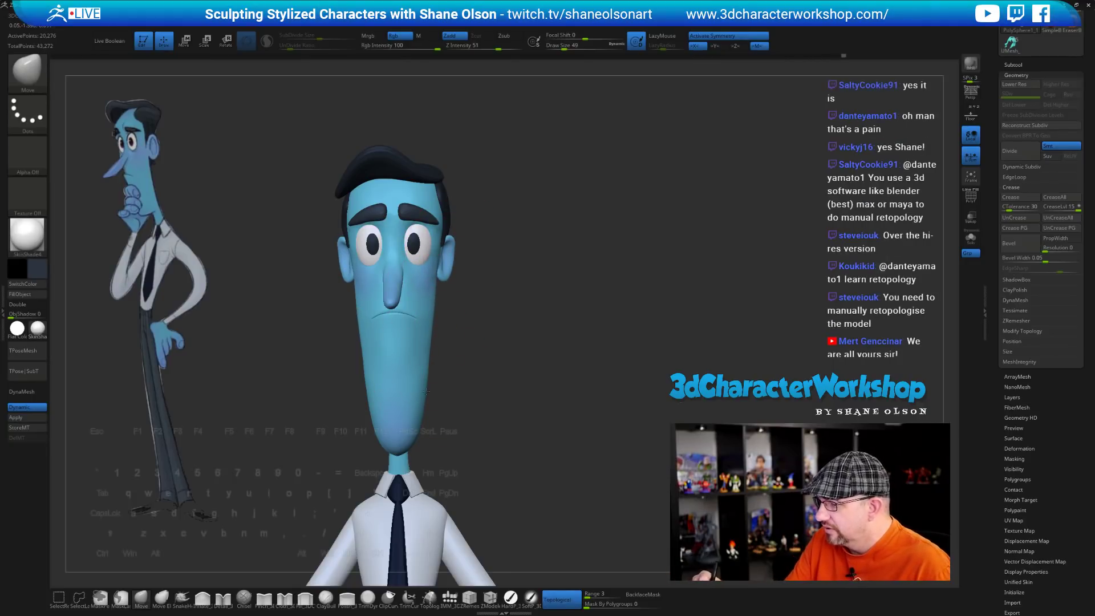
pyautogui.moveTo(518, 433)
pyautogui.mouseDown(button='right')
pyautogui.moveTo(527, 409)
pyautogui.moveTo(521, 428)
pyautogui.mouseUp(button='right')
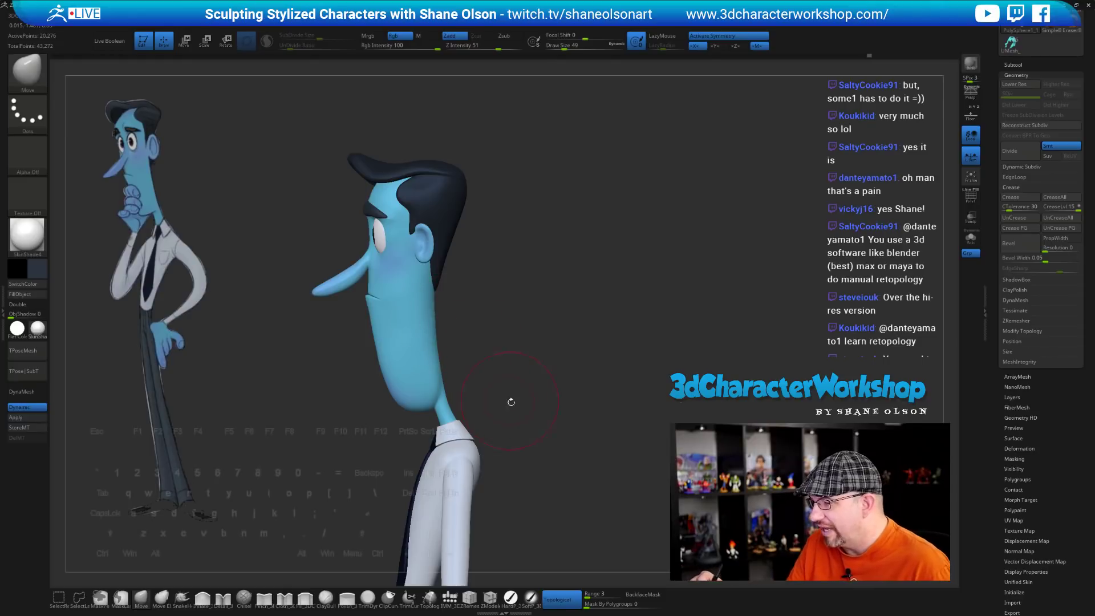
pyautogui.moveTo(511, 402)
pyautogui.keyDown('alt'); pyautogui.mouseDown()
pyautogui.moveTo(491, 311)
pyautogui.moveTo(569, 445)
pyautogui.moveTo(571, 401)
pyautogui.moveTo(582, 393)
pyautogui.moveTo(558, 387)
pyautogui.moveTo(552, 331)
pyautogui.moveTo(565, 310)
pyautogui.mouseUp(); pyautogui.keyUp('alt')
pyautogui.press('s')
pyautogui.click(566, 323)
pyautogui.keyDown('alt'); pyautogui.moveTo(574, 347); pyautogui.dragTo(575, 359); pyautogui.keyUp('alt')
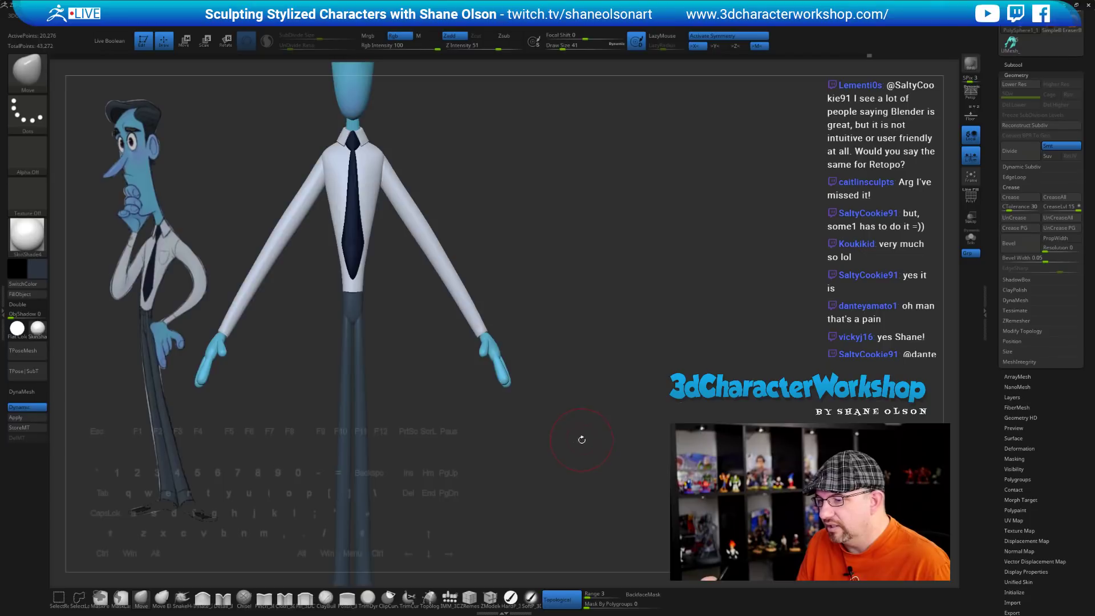
pyautogui.moveTo(582, 440); pyautogui.dragTo(565, 415)
pyautogui.keyDown('alt'); pyautogui.moveTo(520, 137); pyautogui.dragTo(539, 423); pyautogui.keyUp('alt')
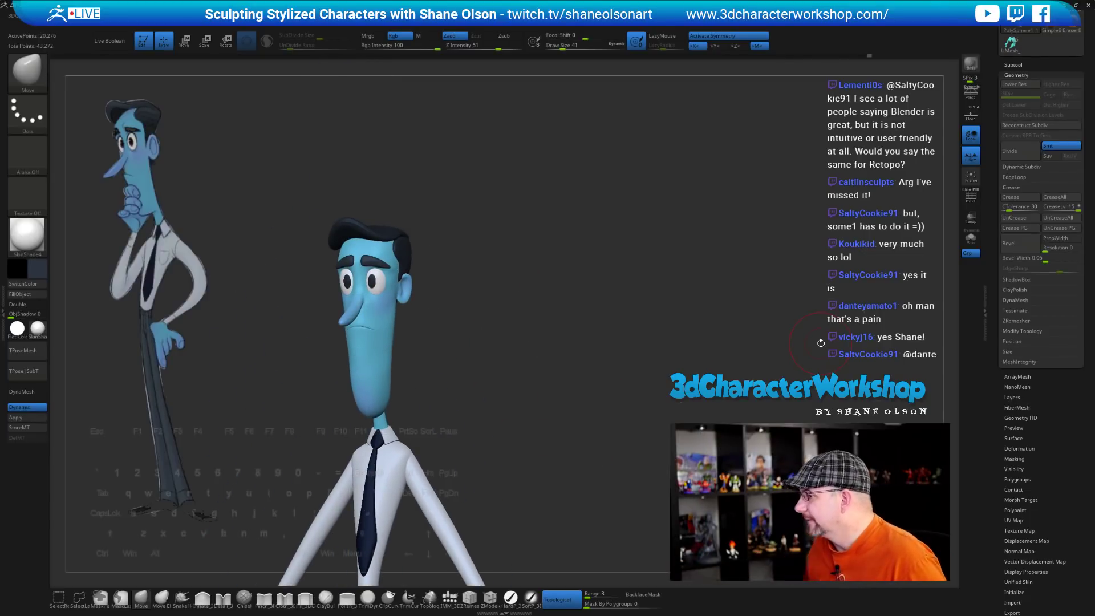
# Select and isolate the eyeballs, display their wireframe polygroups and set the draw size to 25
pyautogui.keyDown('alt'); pyautogui.click(377, 282); pyautogui.keyUp('alt')
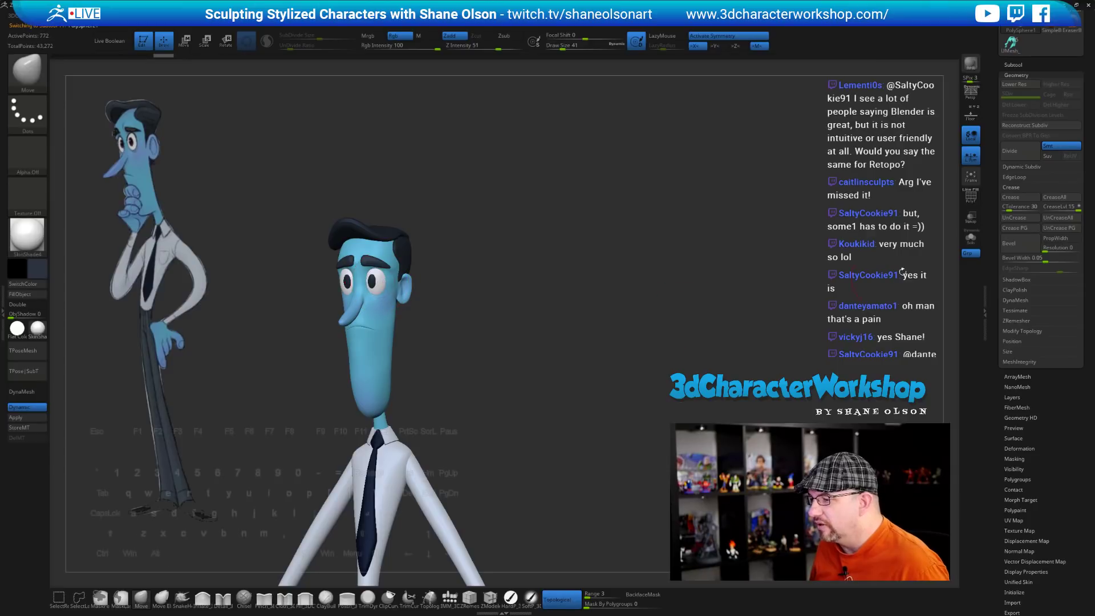
pyautogui.click(971, 238)
pyautogui.moveTo(646, 235); pyautogui.dragTo(574, 332)
pyautogui.keyDown('alt'); pyautogui.moveTo(583, 272); pyautogui.dragTo(562, 341); pyautogui.keyUp('alt')
pyautogui.hotkey('shift', 'f')
pyautogui.press('s')
pyautogui.moveTo(564, 341)
pyautogui.mouseDown()
pyautogui.moveTo(534, 347)
pyautogui.moveTo(514, 373)
pyautogui.mouseUp()
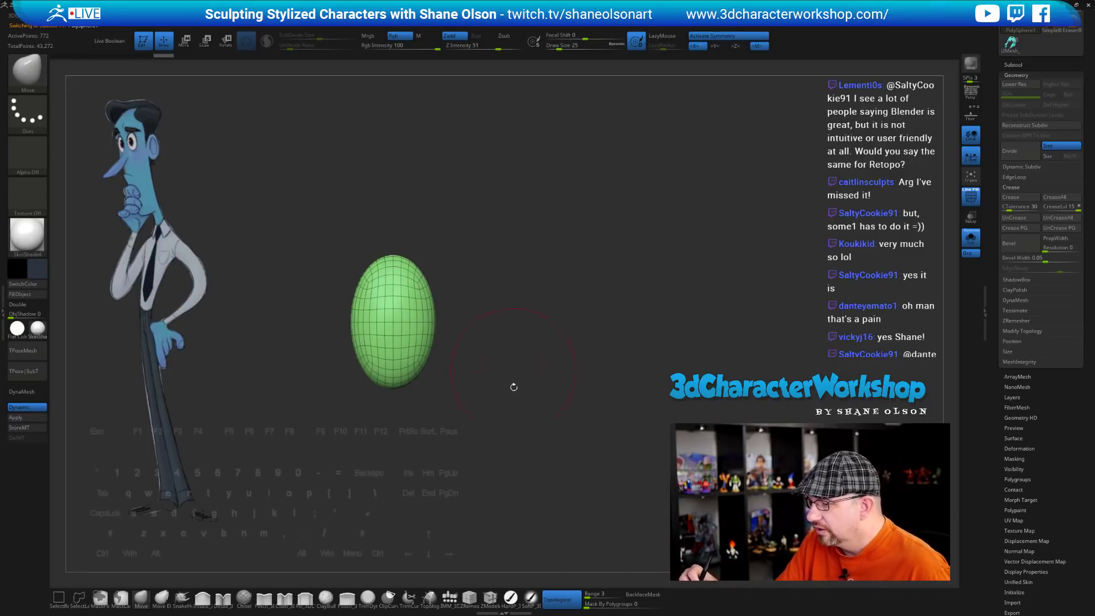
# Duplicate the eyeballs subtool and permanently delete the old PolySphere2 subtool
pyautogui.scroll(3, 1018, 228)
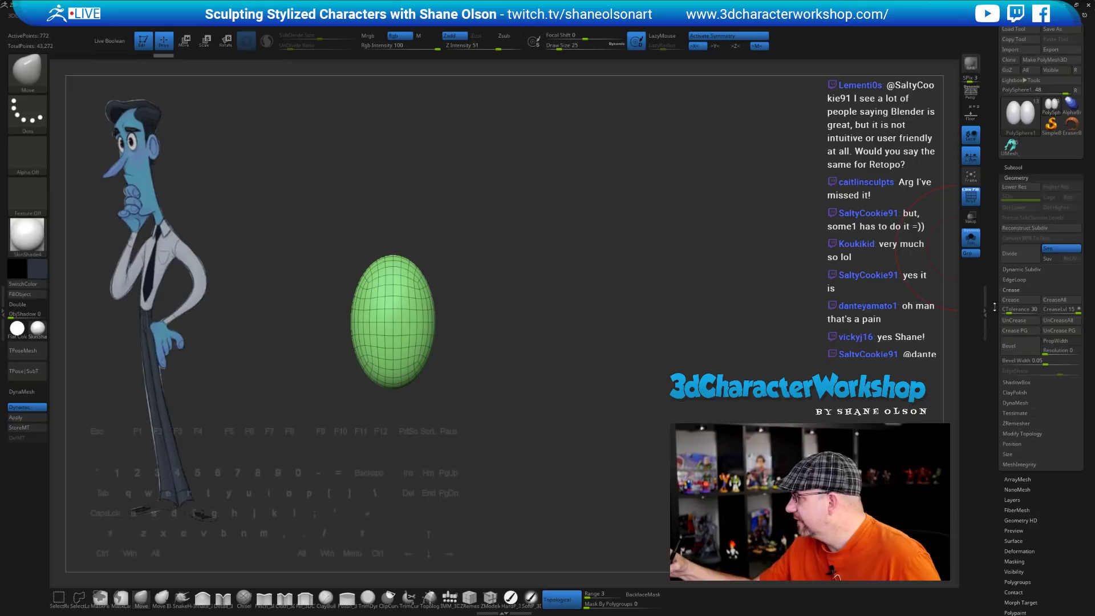
pyautogui.click(1027, 167)
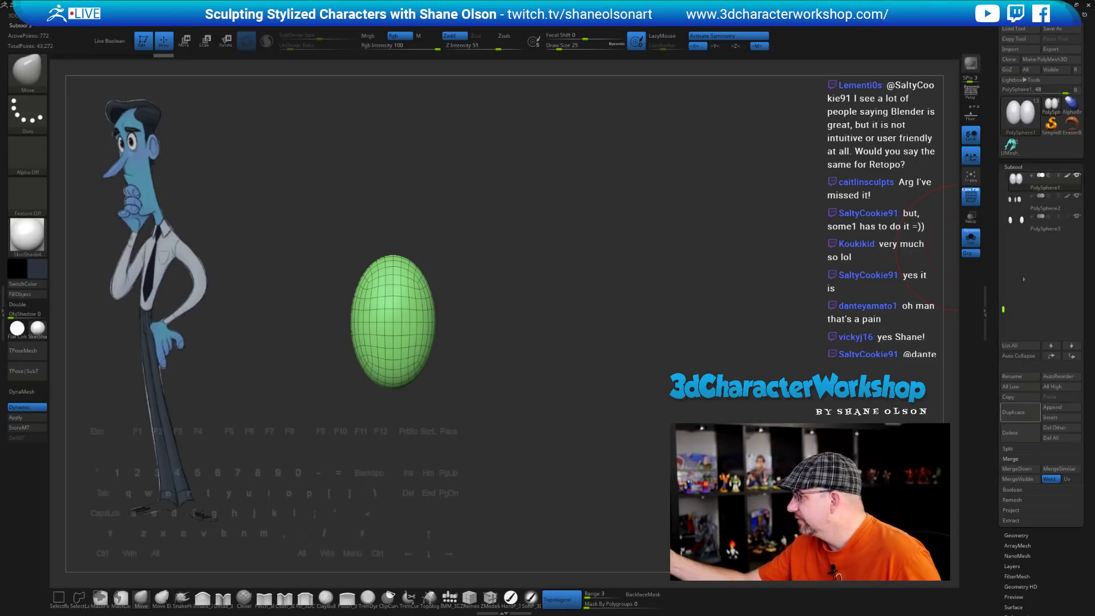
pyautogui.click(1022, 411)
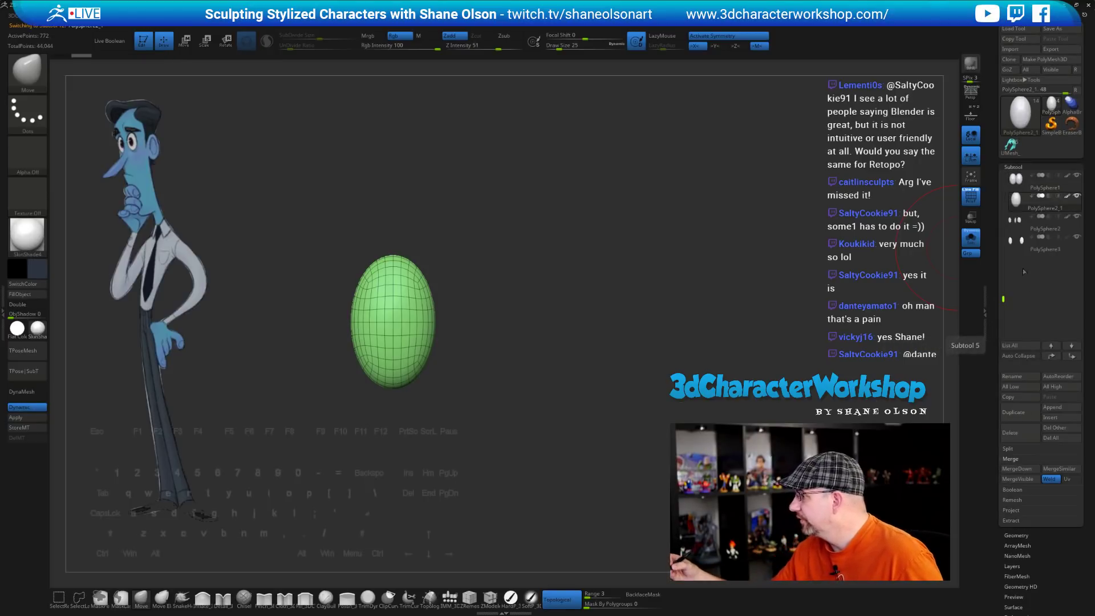
pyautogui.click(1017, 224)
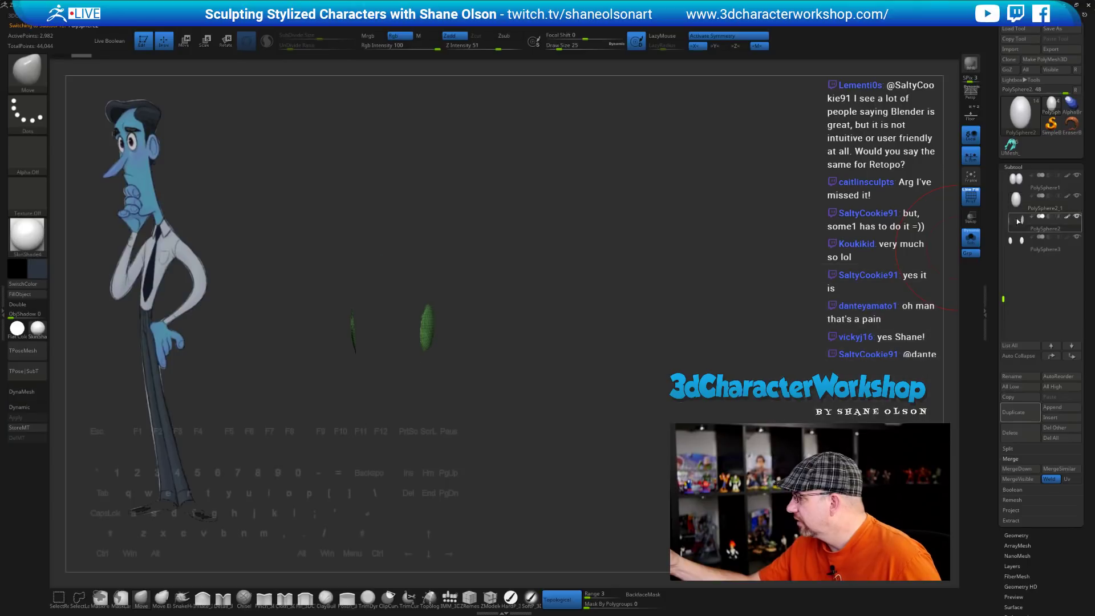
pyautogui.click(1020, 438)
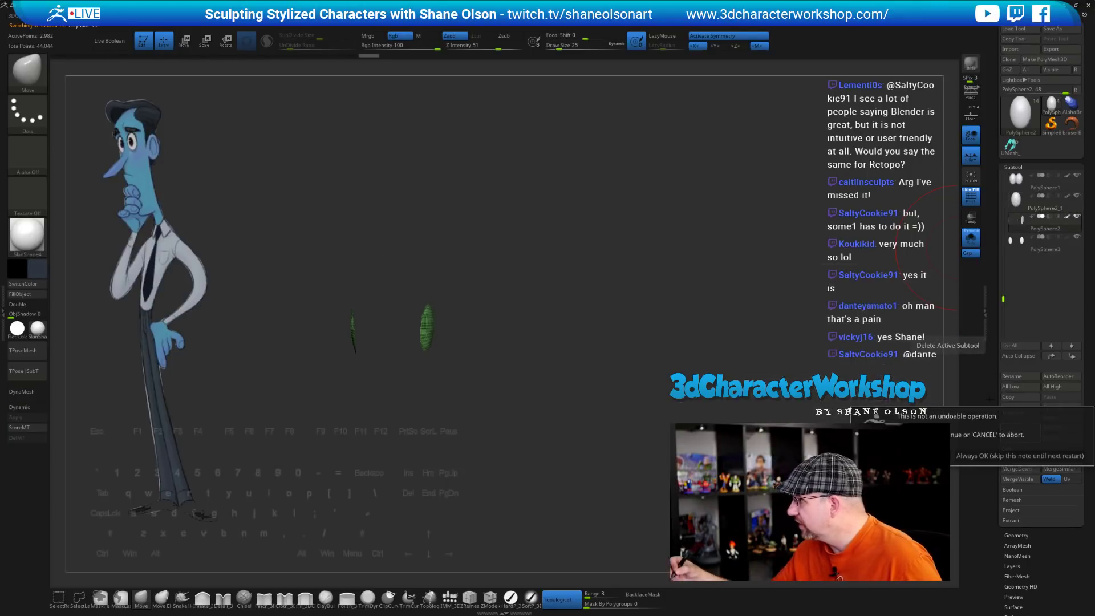
pyautogui.click(1004, 457)
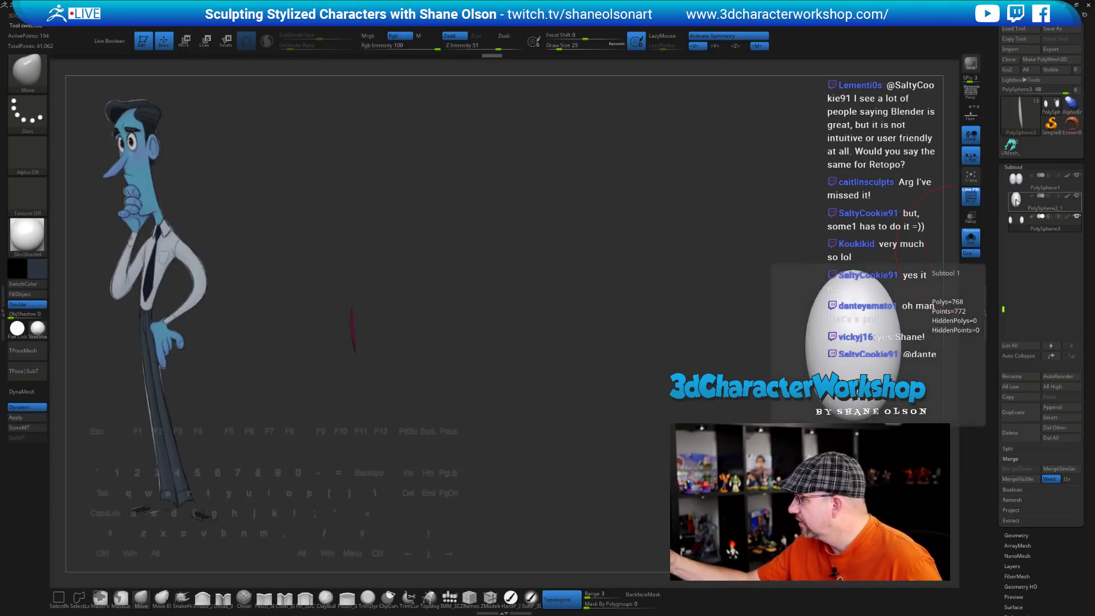
# Give the lower half of the duplicated eyeballs its own polygroup by isolating it, then show the whole mesh again
pyautogui.click(1018, 199)
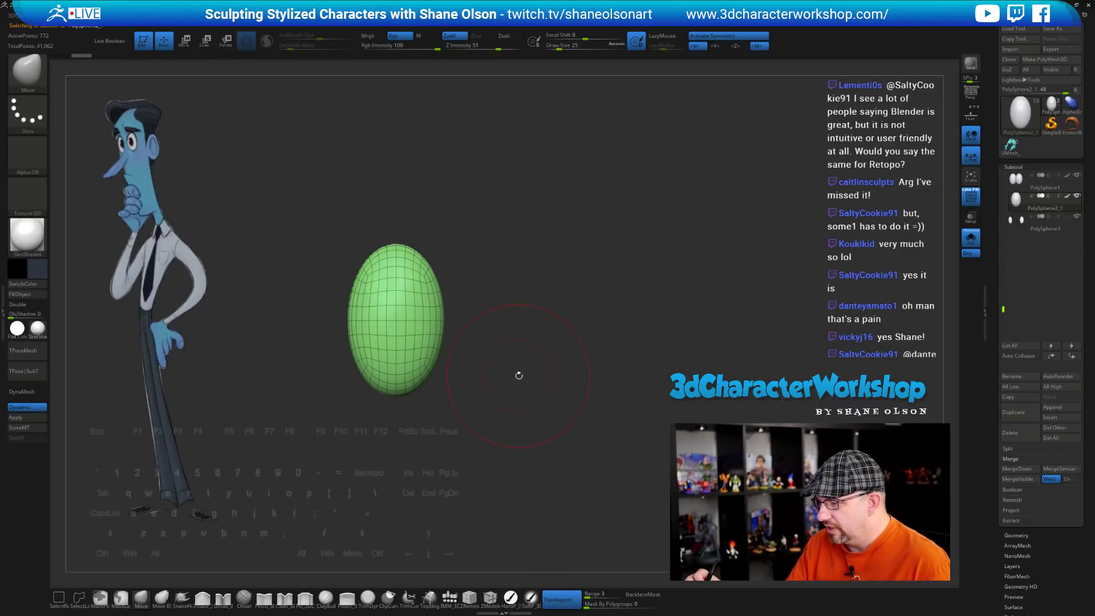
pyautogui.moveTo(326, 318)
pyautogui.keyDown('ctrl'); pyautogui.keyDown('shift'); pyautogui.mouseDown()
pyautogui.moveTo(377, 393)
pyautogui.moveTo(499, 365)
pyautogui.moveTo(501, 318)
pyautogui.moveTo(529, 355)
pyautogui.mouseUp(); pyautogui.keyUp('shift'); pyautogui.keyUp('ctrl')
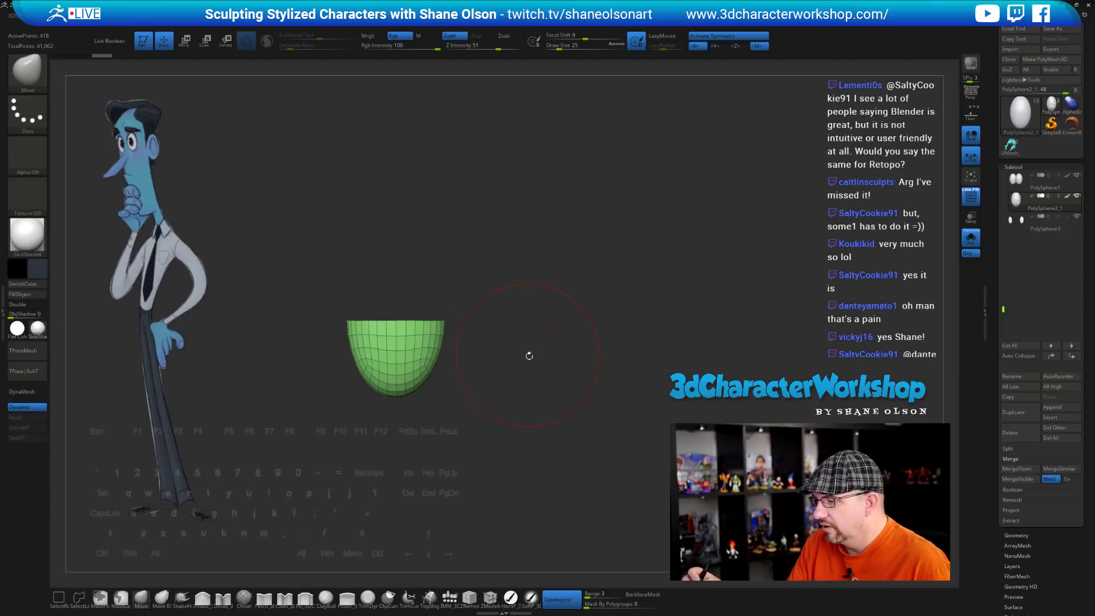
pyautogui.hotkey('ctrl', 'w')
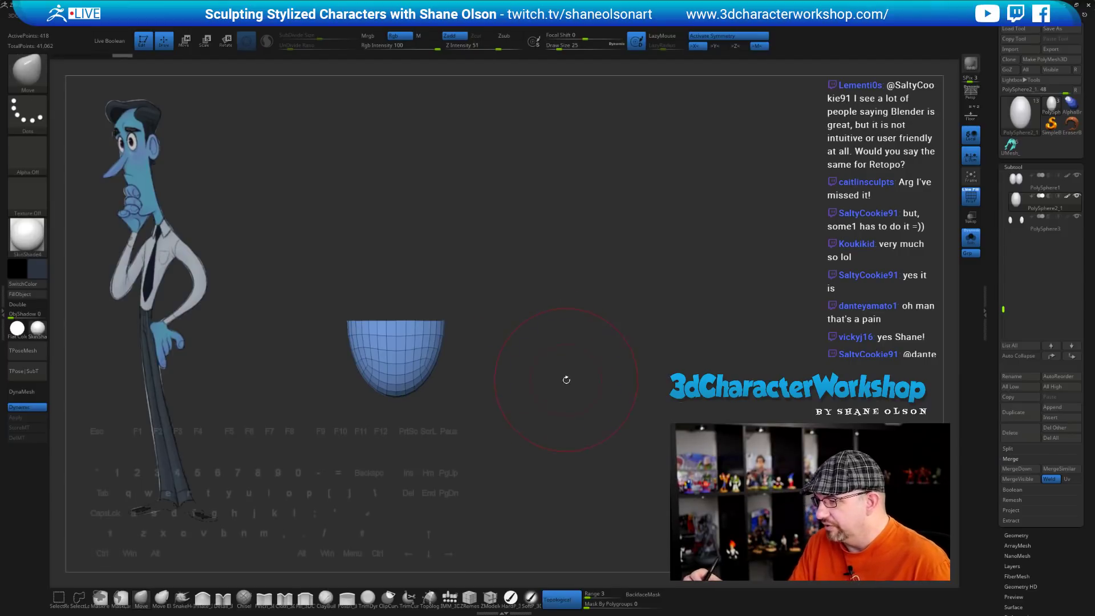
pyautogui.keyDown('ctrl'); pyautogui.keyDown('shift'); pyautogui.click(572, 378); pyautogui.keyUp('shift'); pyautogui.keyUp('ctrl')
pyautogui.moveTo(578, 378)
pyautogui.keyDown('shift'); pyautogui.mouseDown()
pyautogui.moveTo(565, 383)
pyautogui.moveTo(587, 386)
pyautogui.moveTo(574, 388)
pyautogui.moveTo(567, 424)
pyautogui.moveTo(590, 426)
pyautogui.moveTo(554, 388)
pyautogui.mouseUp(); pyautogui.keyUp('shift')
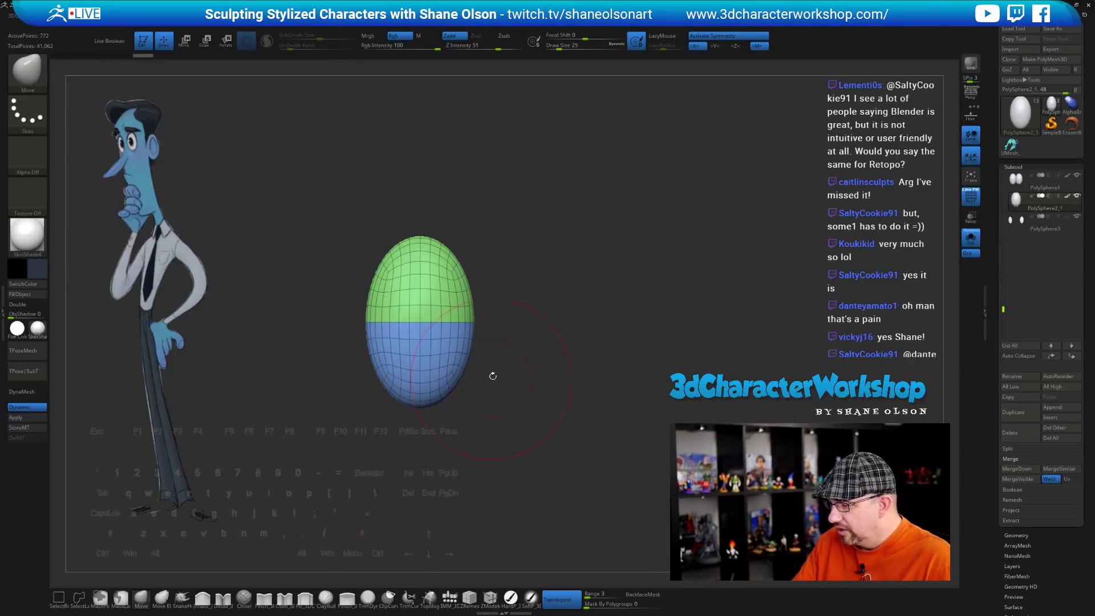
# Clip the duplicated eyeballs flat along the polygroup border so only the upper domes remain as eyelids
pyautogui.keyDown('ctrl'); pyautogui.keyDown('shift'); pyautogui.moveTo(534, 324); pyautogui.dragTo(301, 322); pyautogui.keyUp('shift'); pyautogui.keyUp('ctrl')
pyautogui.moveTo(544, 427)
pyautogui.mouseDown()
pyautogui.moveTo(557, 354)
pyautogui.moveTo(543, 420)
pyautogui.moveTo(554, 436)
pyautogui.moveTo(597, 348)
pyautogui.moveTo(582, 404)
pyautogui.moveTo(569, 386)
pyautogui.moveTo(570, 395)
pyautogui.mouseUp()
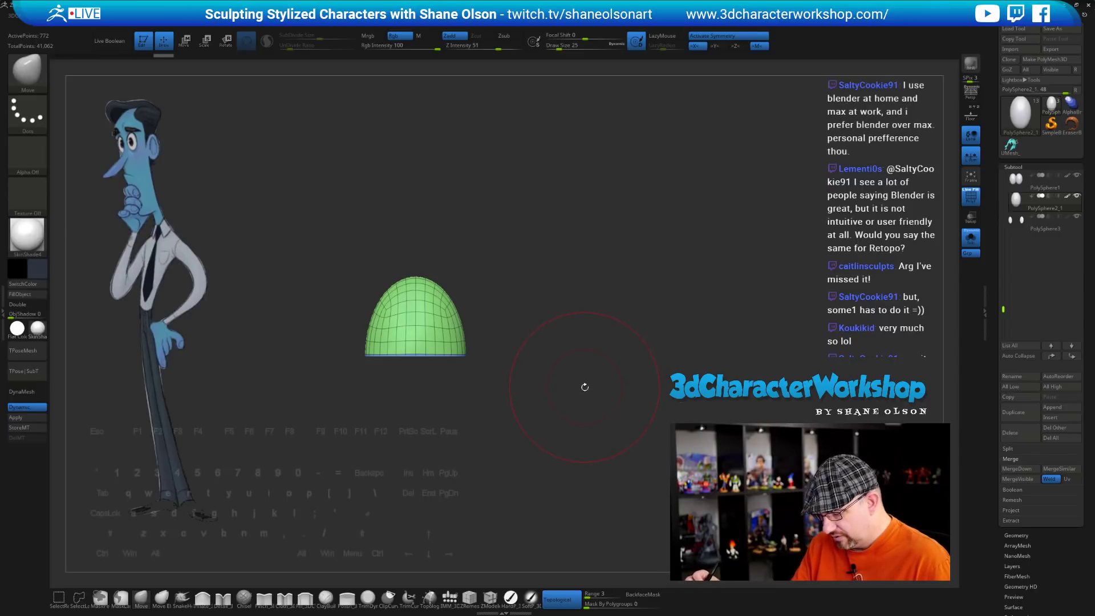
pyautogui.press('e')
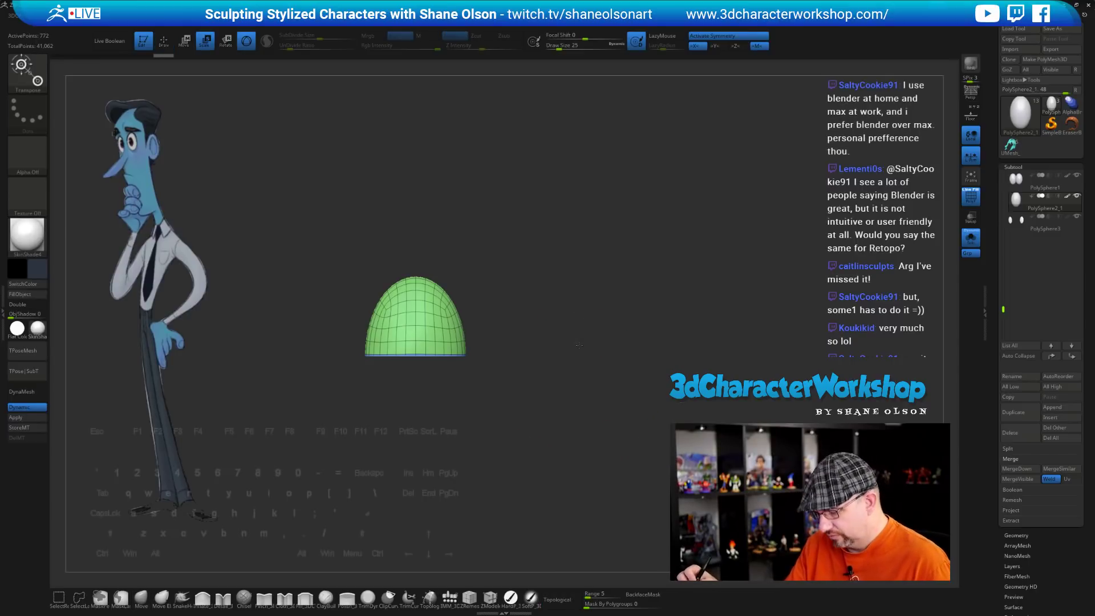
pyautogui.press('q')
# Try to arch the eyelids' front edges with the Move and Smooth brushes and reduce the draw size to 14
pyautogui.moveTo(539, 421)
pyautogui.mouseDown()
pyautogui.moveTo(574, 430)
pyautogui.moveTo(422, 428)
pyautogui.mouseUp()
pyautogui.moveTo(519, 350)
pyautogui.mouseDown()
pyautogui.moveTo(518, 320)
pyautogui.moveTo(508, 321)
pyautogui.moveTo(552, 295)
pyautogui.mouseUp()
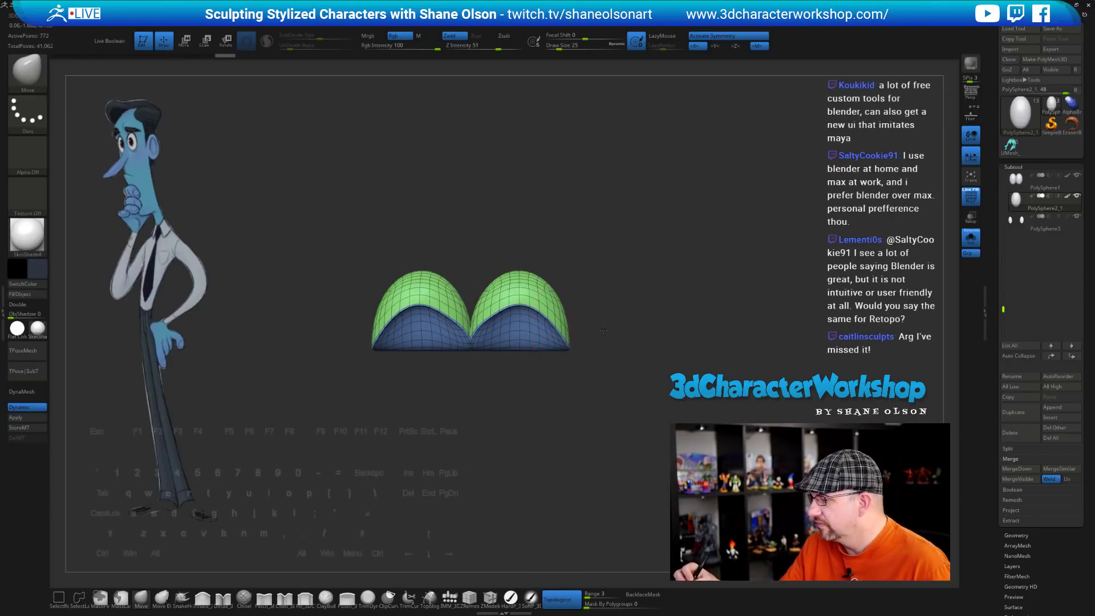
pyautogui.moveTo(604, 327); pyautogui.dragTo(636, 336)
pyautogui.moveTo(625, 283)
pyautogui.mouseDown()
pyautogui.moveTo(502, 252)
pyautogui.moveTo(535, 288)
pyautogui.mouseUp()
pyautogui.moveTo(632, 281); pyautogui.dragTo(611, 274)
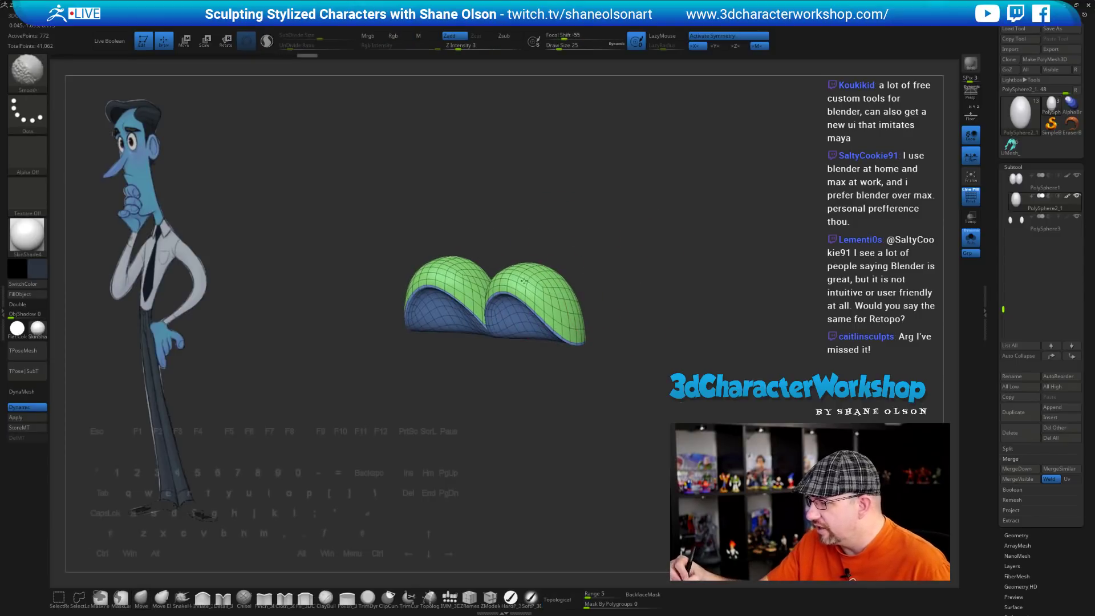
pyautogui.moveTo(525, 418)
pyautogui.mouseDown()
pyautogui.moveTo(535, 408)
pyautogui.moveTo(527, 417)
pyautogui.mouseUp()
pyautogui.press('s')
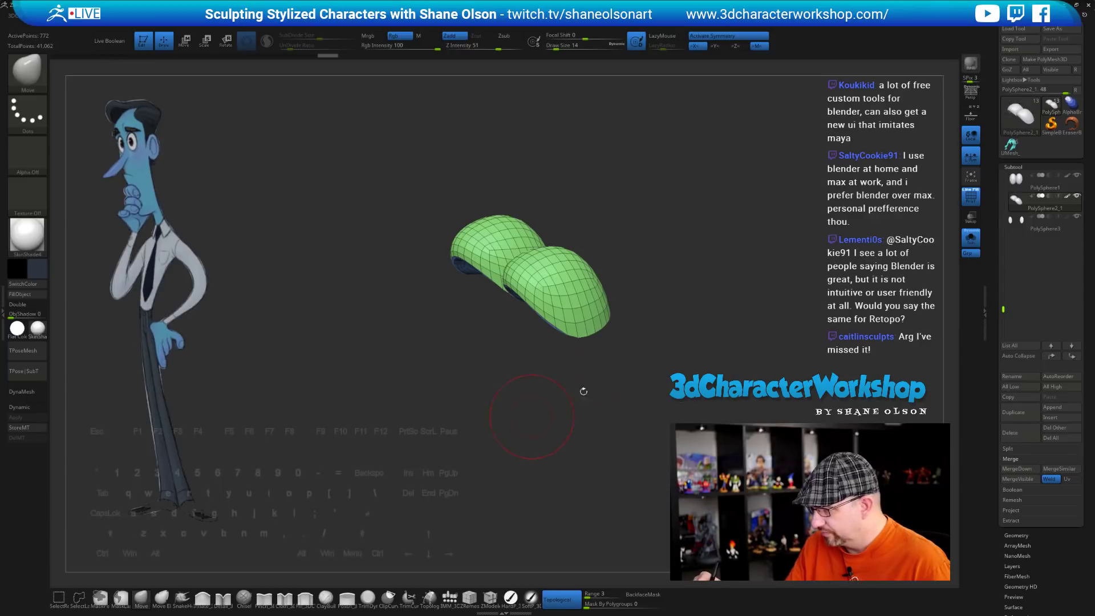
# Show the whole character again and undo the recent brush edits on the eyelids
pyautogui.click(970, 237)
pyautogui.moveTo(749, 315); pyautogui.dragTo(824, 297)
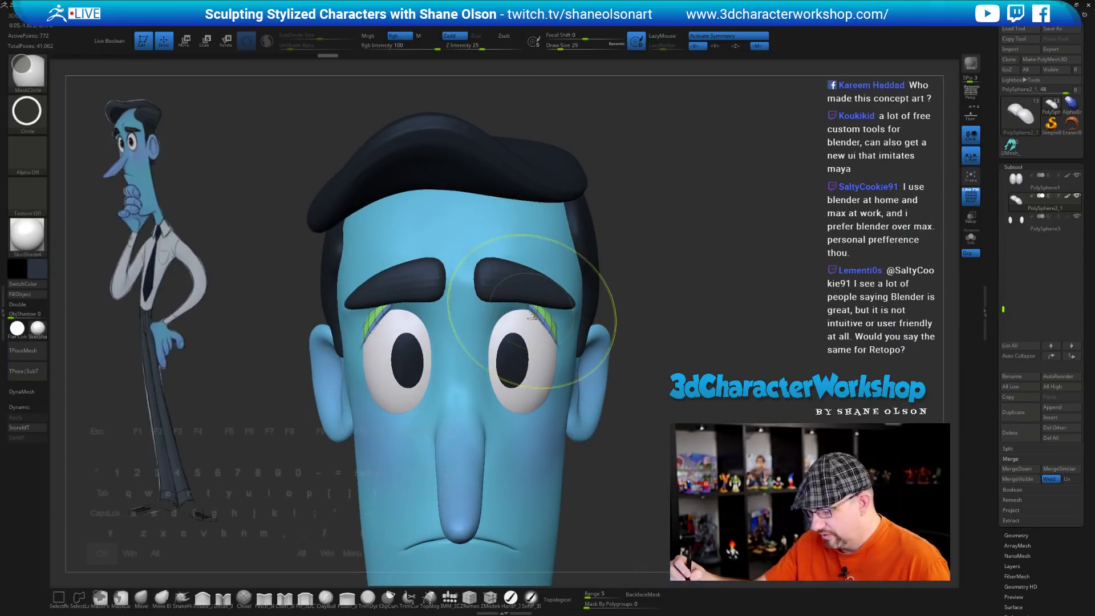
pyautogui.hotkey('ctrl', 'z')
pyautogui.hotkey('ctrl', 'z')
pyautogui.hotkey('ctrl', 'z')
pyautogui.hotkey('ctrl', 'z')
pyautogui.hotkey('ctrl', 'z')
pyautogui.hotkey('ctrl', 'z')
pyautogui.hotkey('ctrl', 'z')
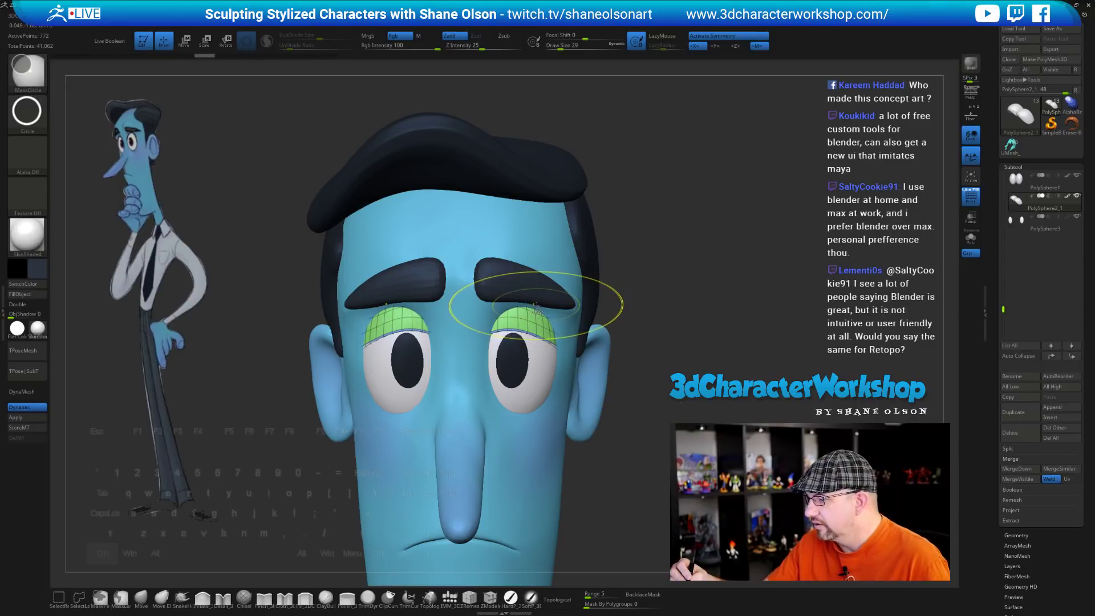
# Raise the upper eyelids' lower edges above the irises with the Move brush, using a smaller draw size
pyautogui.moveTo(640, 313); pyautogui.dragTo(589, 334)
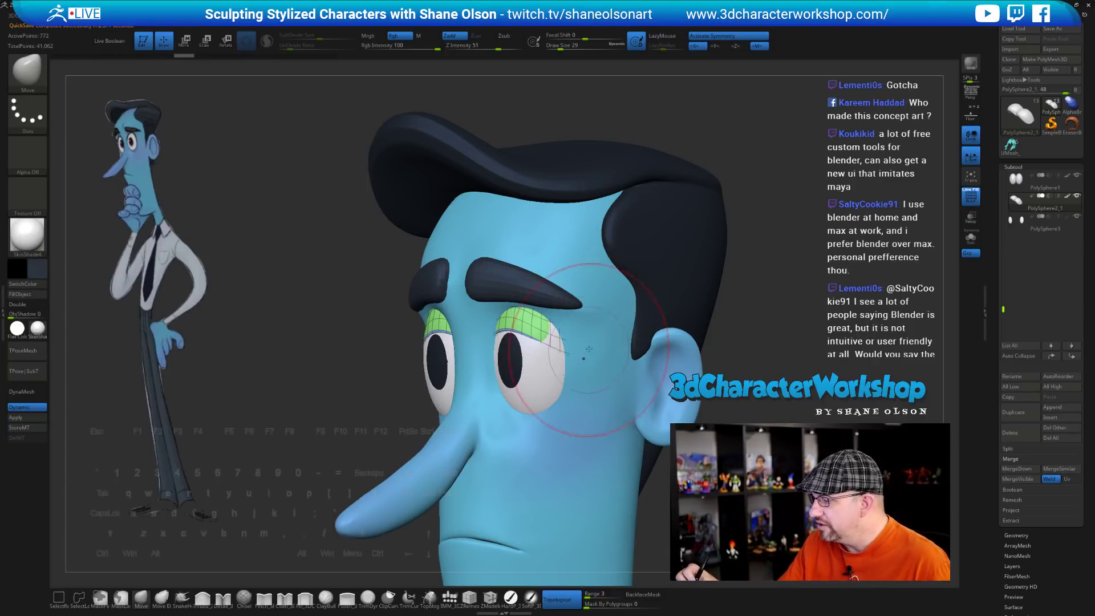
pyautogui.moveTo(584, 341); pyautogui.dragTo(520, 336, button='right')
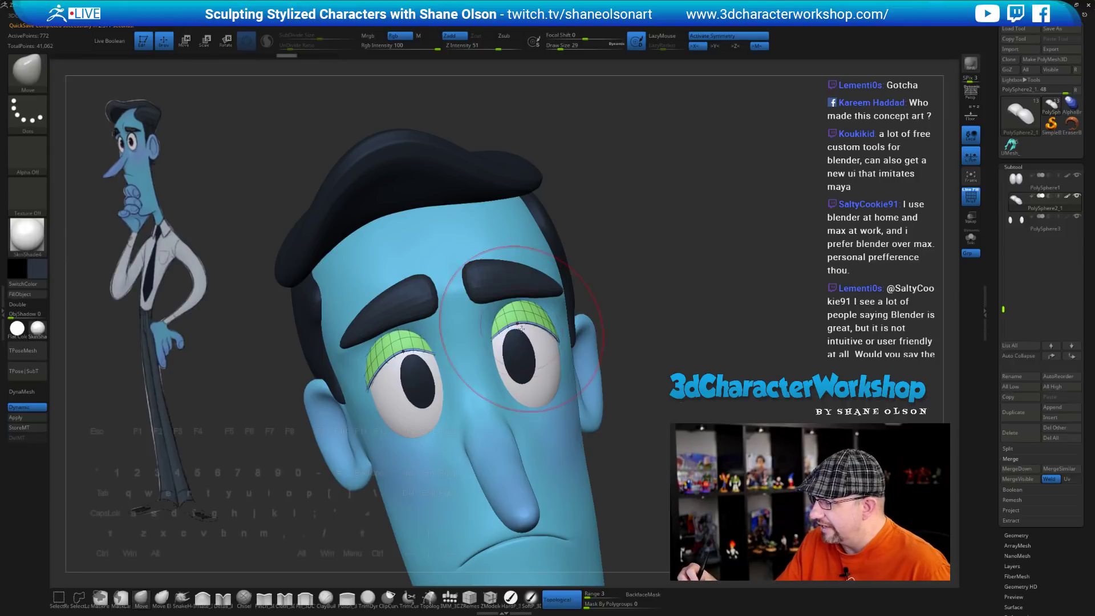
pyautogui.moveTo(579, 227)
pyautogui.mouseDown(button='right')
pyautogui.moveTo(542, 323)
pyautogui.moveTo(469, 255)
pyautogui.moveTo(497, 286)
pyautogui.moveTo(572, 317)
pyautogui.mouseUp(button='right')
pyautogui.press('s')
pyautogui.moveTo(572, 319); pyautogui.dragTo(569, 327)
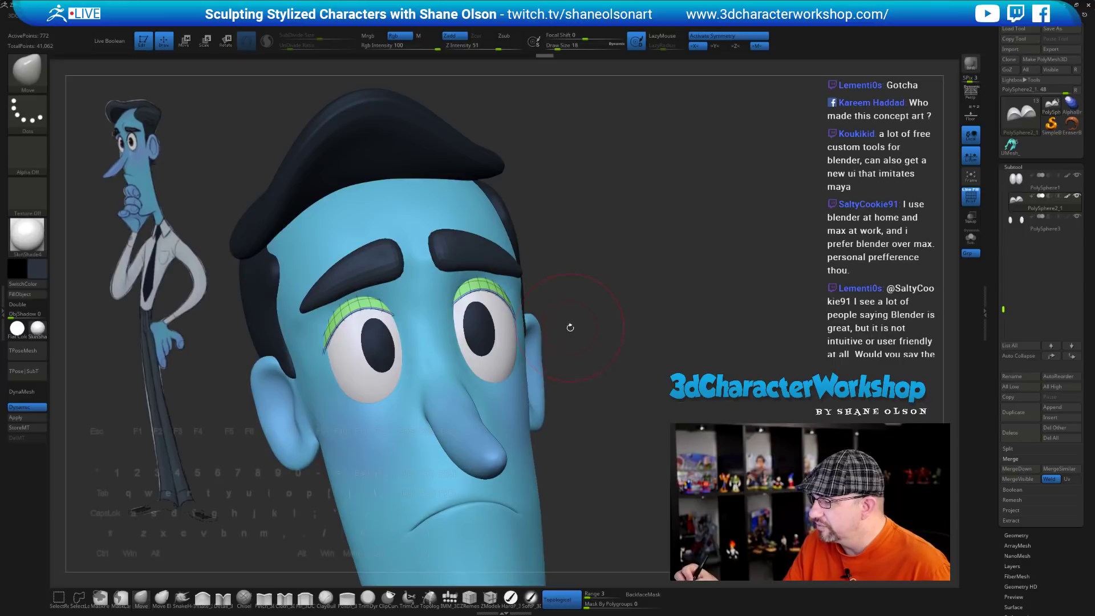
# Refine the thin upper eyelids around the eyeballs and at their outer corners with the Move and Smooth brushes from several angles
pyautogui.moveTo(570, 328); pyautogui.dragTo(596, 328, button='right')
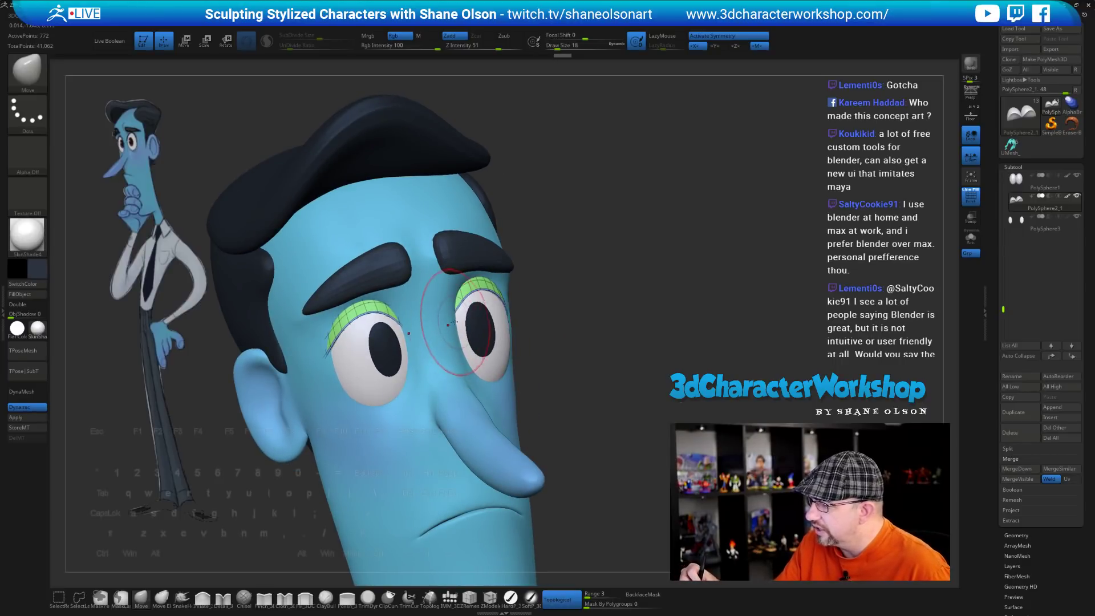
pyautogui.moveTo(498, 325); pyautogui.dragTo(450, 341, button='right')
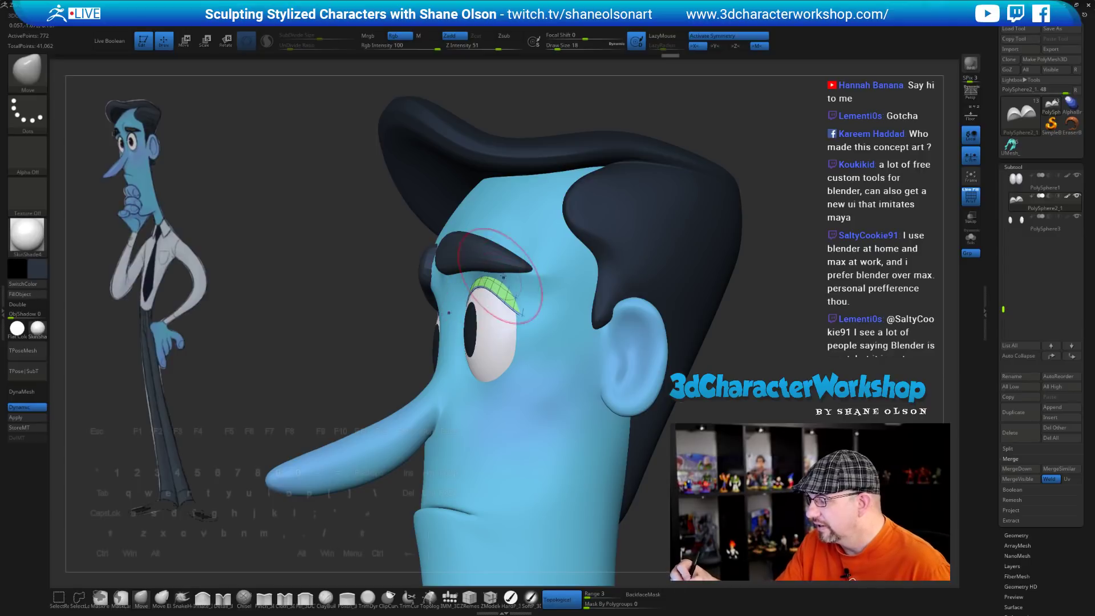
pyautogui.moveTo(503, 277); pyautogui.dragTo(541, 309, button='right')
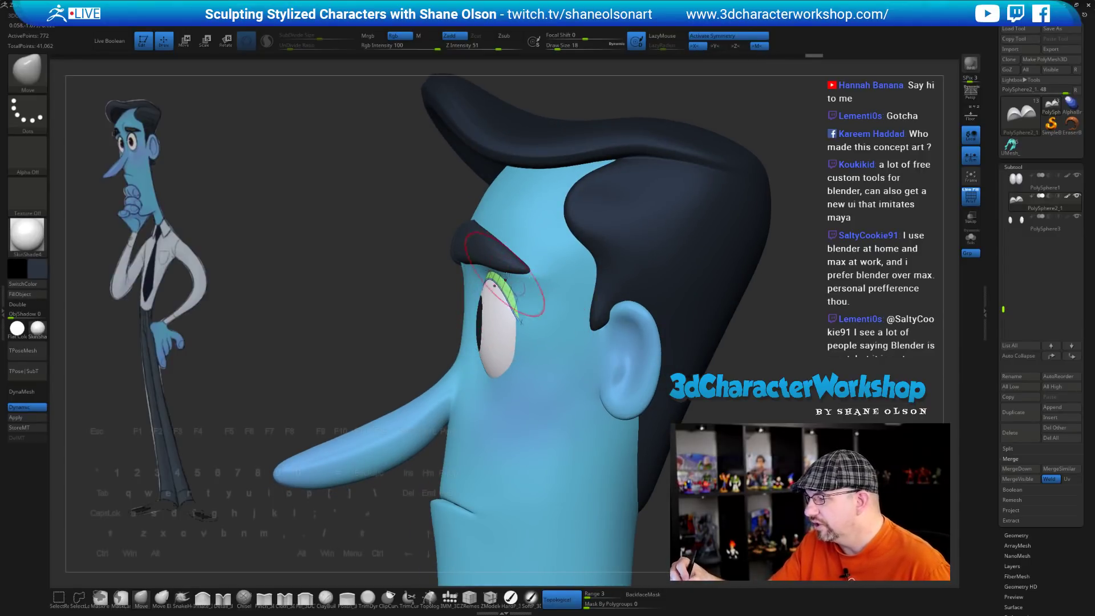
pyautogui.moveTo(506, 277); pyautogui.dragTo(515, 287)
pyautogui.moveTo(526, 302); pyautogui.dragTo(562, 303, button='right')
pyautogui.keyDown('shift'); pyautogui.moveTo(502, 283); pyautogui.dragTo(531, 308); pyautogui.keyUp('shift')
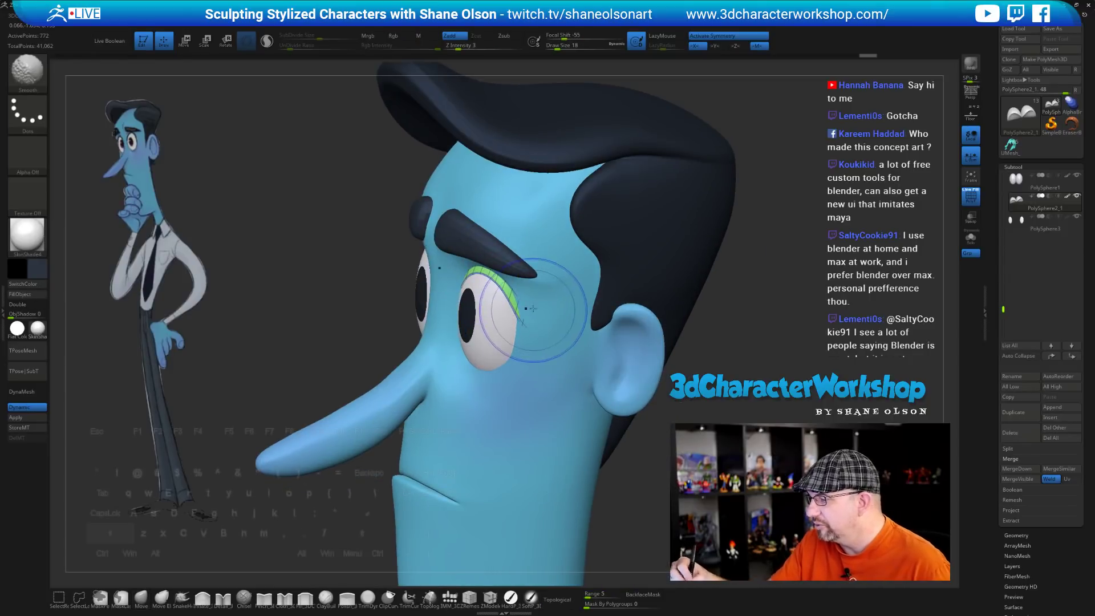
pyautogui.moveTo(533, 310); pyautogui.dragTo(569, 309, button='right')
pyautogui.moveTo(529, 283)
pyautogui.keyDown('shift'); pyautogui.mouseDown()
pyautogui.moveTo(537, 325)
pyautogui.moveTo(527, 314)
pyautogui.mouseUp(); pyautogui.keyUp('shift')
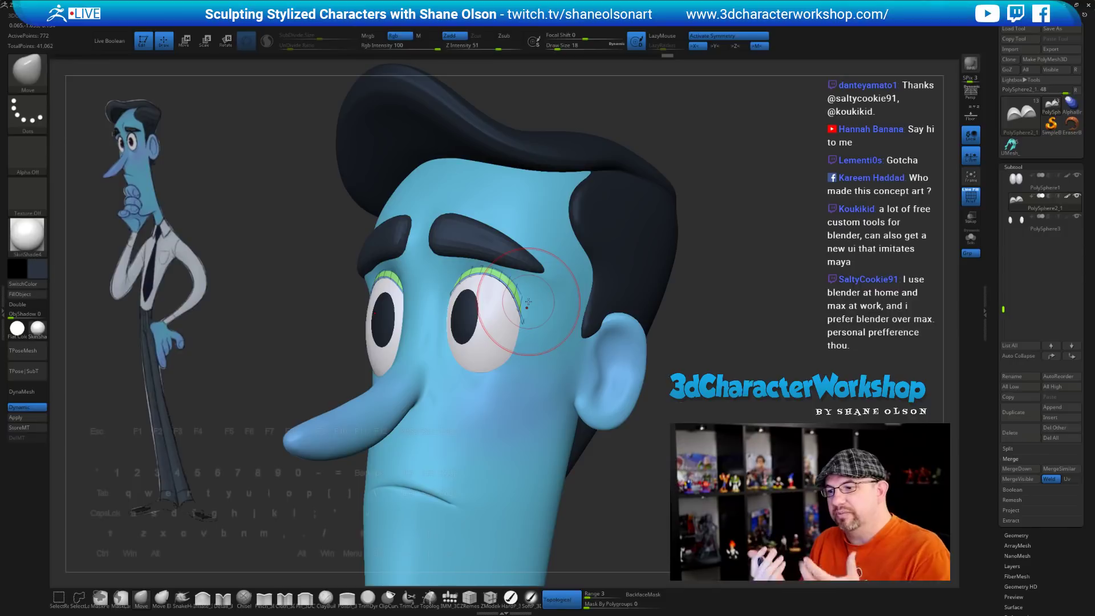
pyautogui.moveTo(528, 302); pyautogui.dragTo(466, 315, button='right')
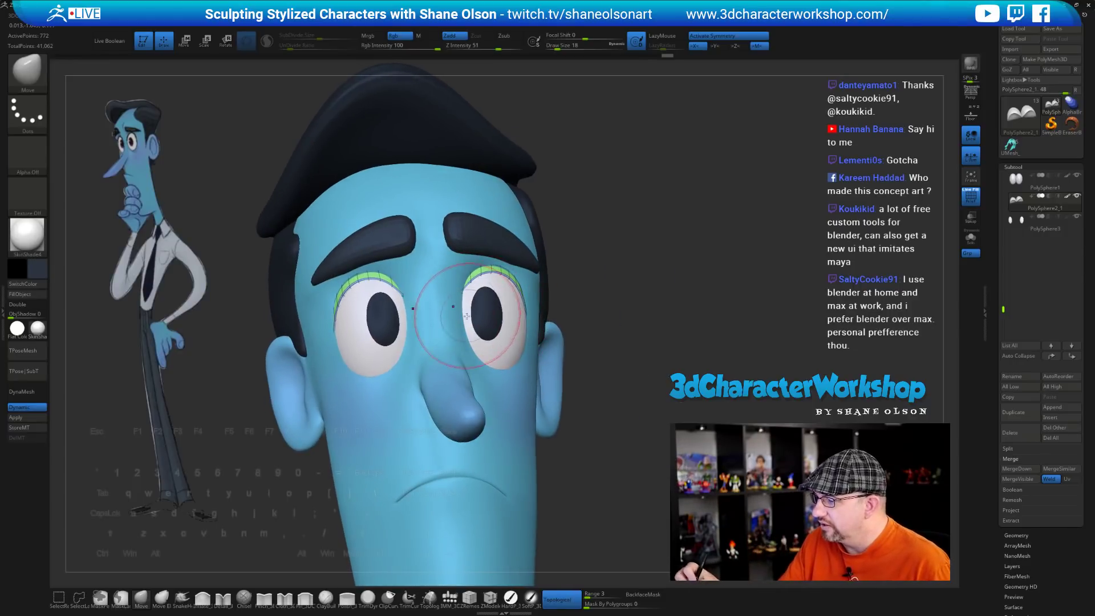
# Isolate the eyelids and assign each lid its own polygroup with Auto Groups
pyautogui.click(971, 236)
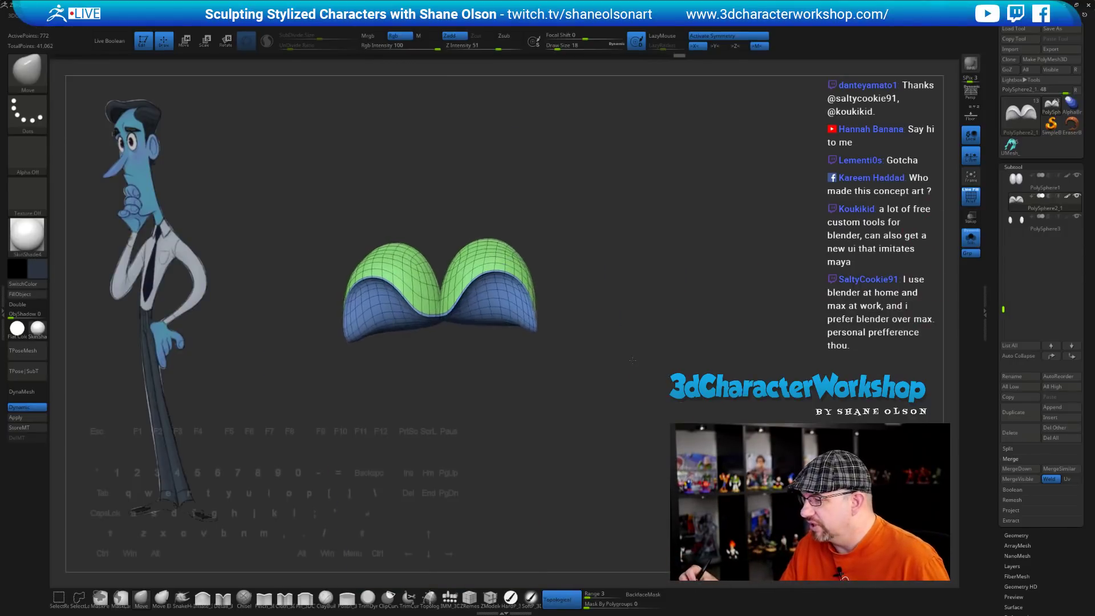
pyautogui.moveTo(633, 360)
pyautogui.keyDown('shift'); pyautogui.mouseDown(button='right')
pyautogui.moveTo(643, 352)
pyautogui.moveTo(624, 378)
pyautogui.mouseUp(button='right'); pyautogui.keyUp('shift')
pyautogui.press('space')
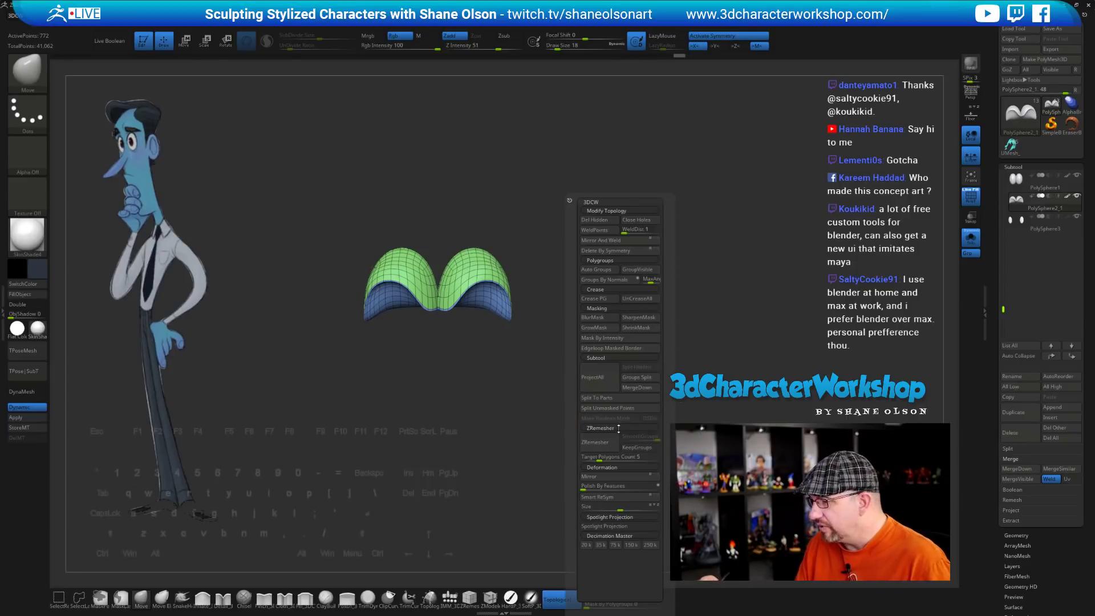
pyautogui.click(596, 269)
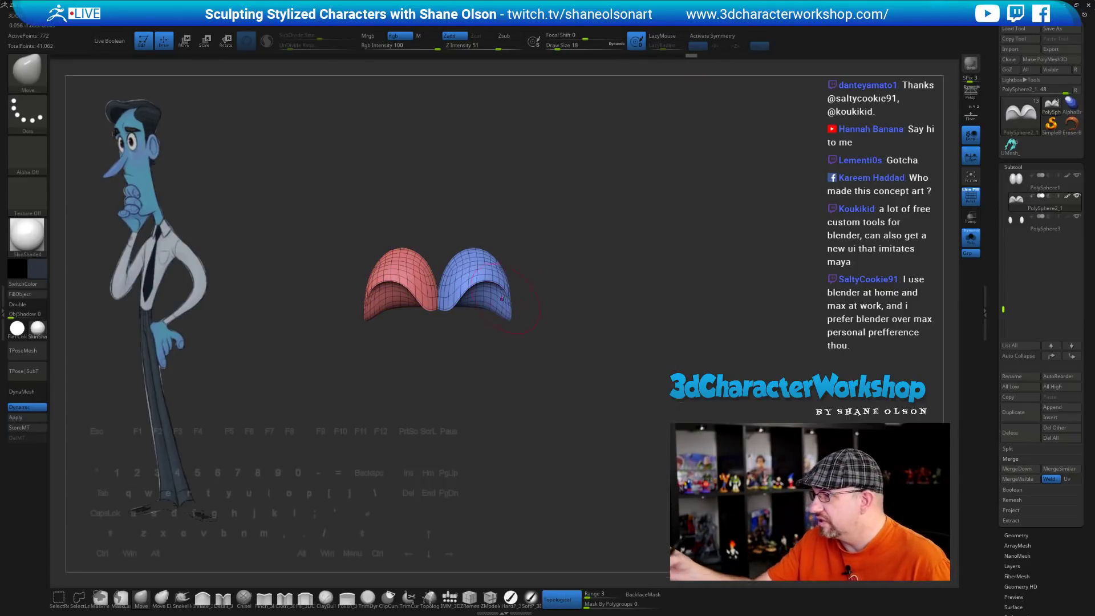
# Isolate one of the two eyelids by its polygroup and delete the hidden other eyelid
pyautogui.keyDown('ctrl'); pyautogui.keyDown('shift'); pyautogui.click(470, 271); pyautogui.keyUp('shift'); pyautogui.keyUp('ctrl')
pyautogui.keyDown('ctrl'); pyautogui.keyDown('shift'); pyautogui.click(472, 268); pyautogui.keyUp('shift'); pyautogui.keyUp('ctrl')
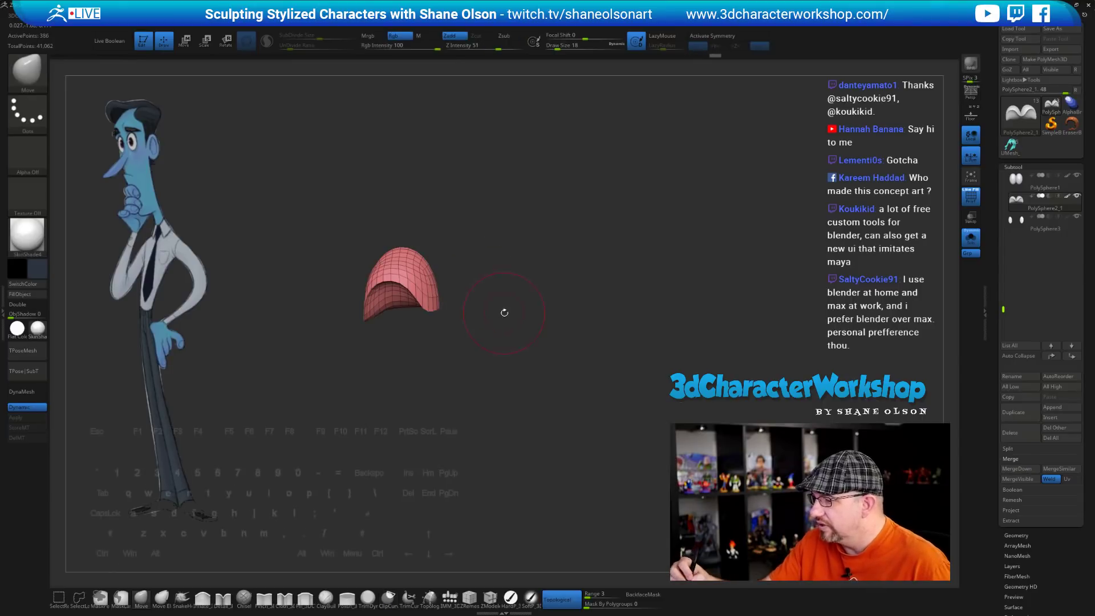
pyautogui.press('space')
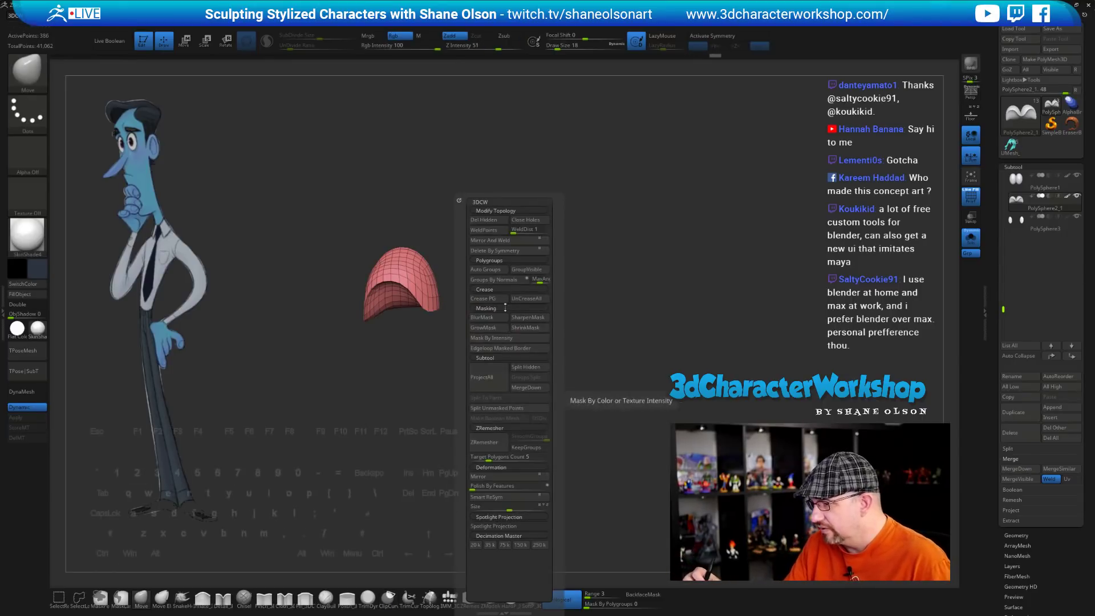
pyautogui.click(488, 220)
# Reshape the remaining eyelid's lower side edge with the Move brush at draw size 22, then show the whole character again
pyautogui.moveTo(698, 289); pyautogui.dragTo(634, 300)
pyautogui.press('s')
pyautogui.moveTo(586, 327); pyautogui.dragTo(592, 327)
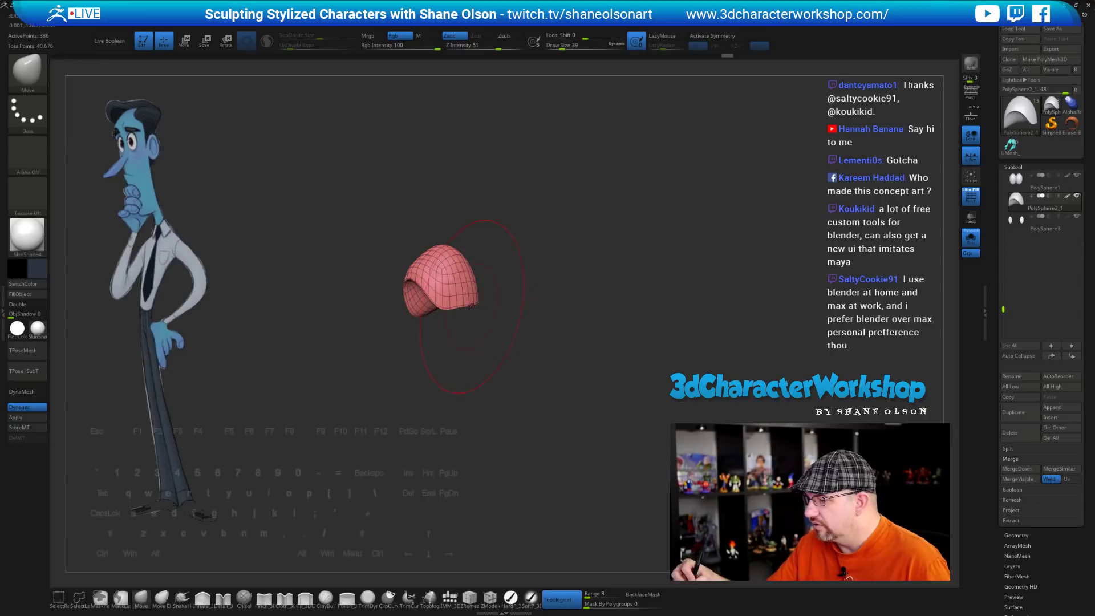
pyautogui.press('s')
pyautogui.moveTo(470, 314); pyautogui.dragTo(468, 313)
pyautogui.moveTo(459, 298); pyautogui.dragTo(458, 316)
pyautogui.click(971, 238)
pyautogui.moveTo(795, 296); pyautogui.dragTo(705, 315)
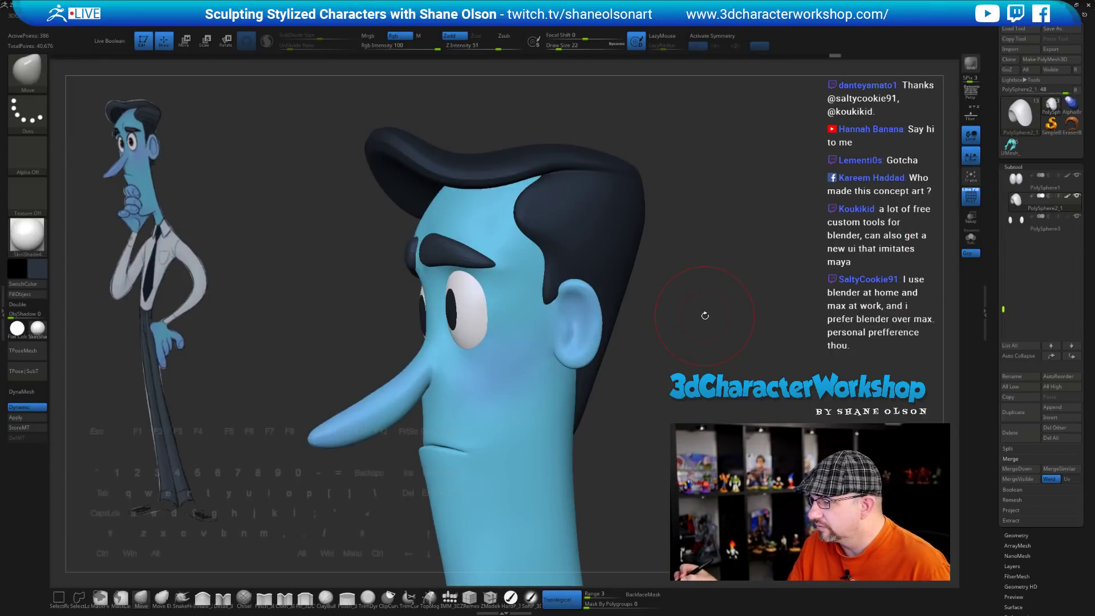
# Turn on transparency for the surrounding parts and fit the eyelid around the eyeball with the Move brush from both sides
pyautogui.click(971, 217)
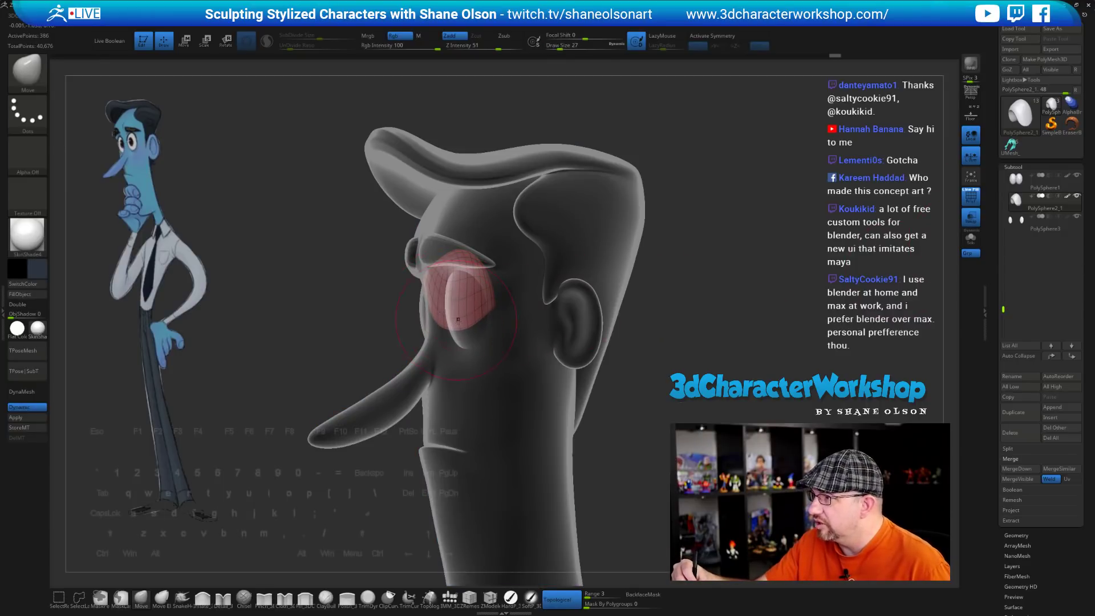
pyautogui.moveTo(458, 321); pyautogui.dragTo(562, 295, button='right')
pyautogui.moveTo(548, 361)
pyautogui.mouseDown(button='right')
pyautogui.moveTo(490, 308)
pyautogui.moveTo(518, 306)
pyautogui.mouseUp(button='right')
pyautogui.press('s')
pyautogui.moveTo(550, 314); pyautogui.dragTo(546, 314)
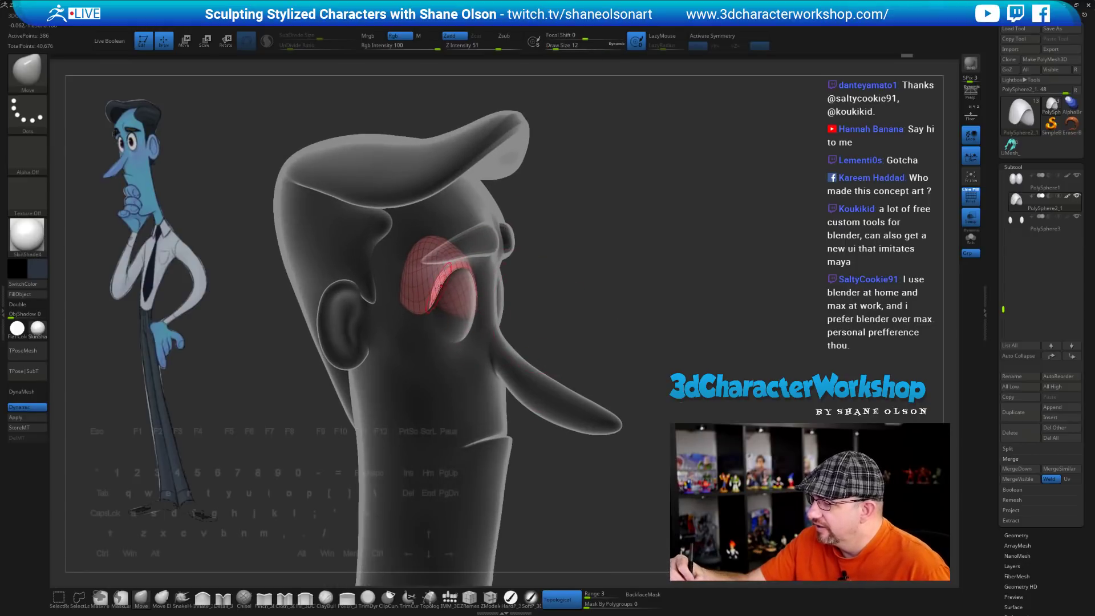
pyautogui.press('s')
pyautogui.moveTo(438, 287); pyautogui.dragTo(440, 286)
pyautogui.moveTo(453, 263); pyautogui.dragTo(483, 273, button='right')
pyautogui.moveTo(542, 305); pyautogui.dragTo(631, 324, button='right')
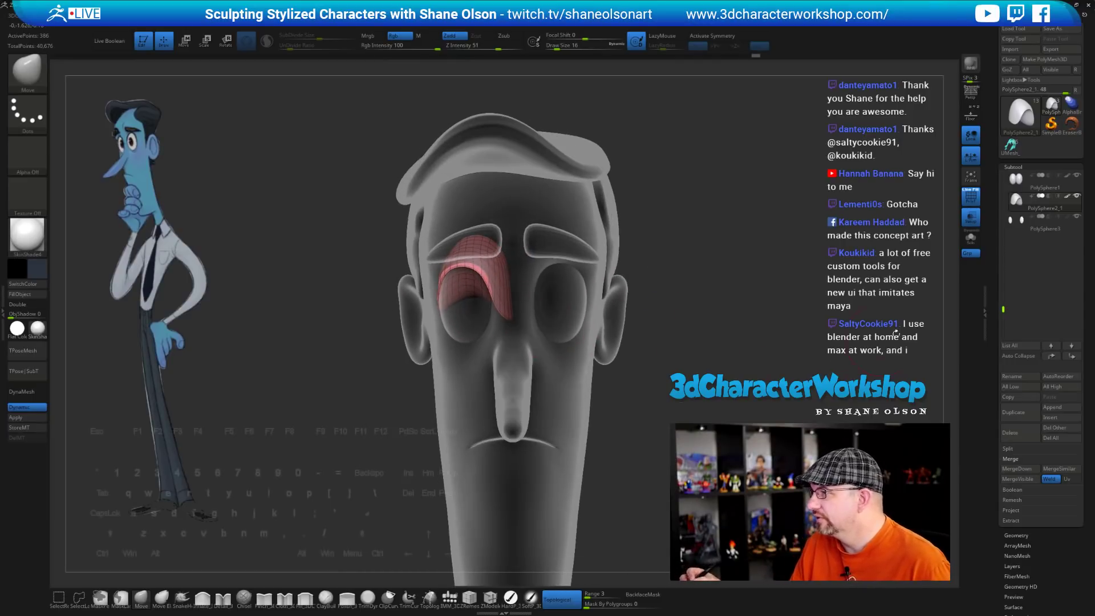
# Lower the eyelid's crown beneath the eyebrow with the Move brush at draw size 25, then turn transparency off
pyautogui.click(970, 239)
pyautogui.click(970, 239)
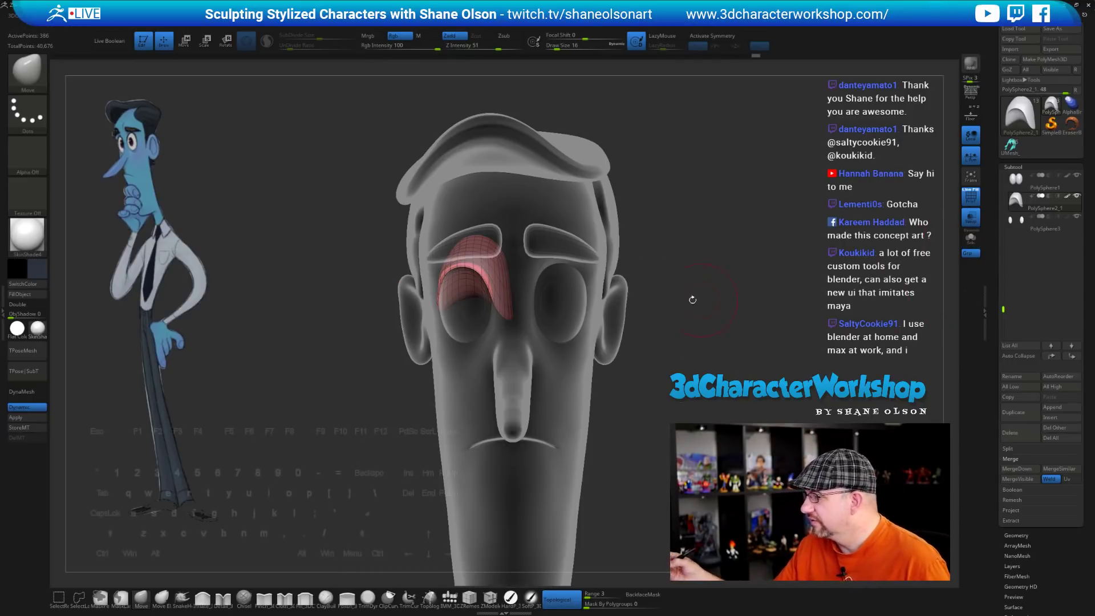
pyautogui.press(']')
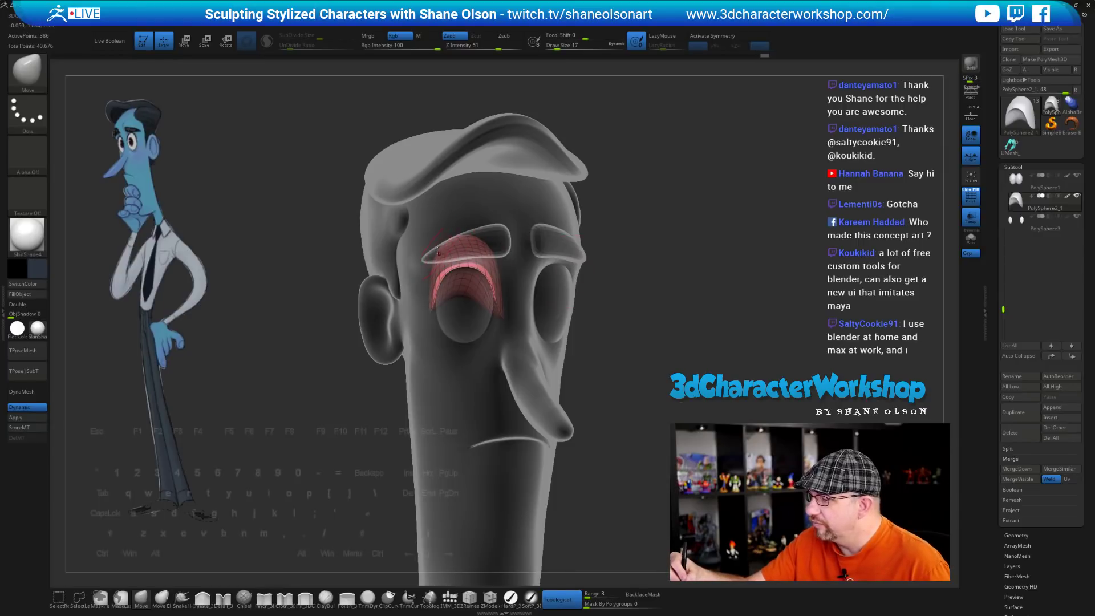
pyautogui.press(']')
pyautogui.press(']')
pyautogui.press(']')
pyautogui.press(']')
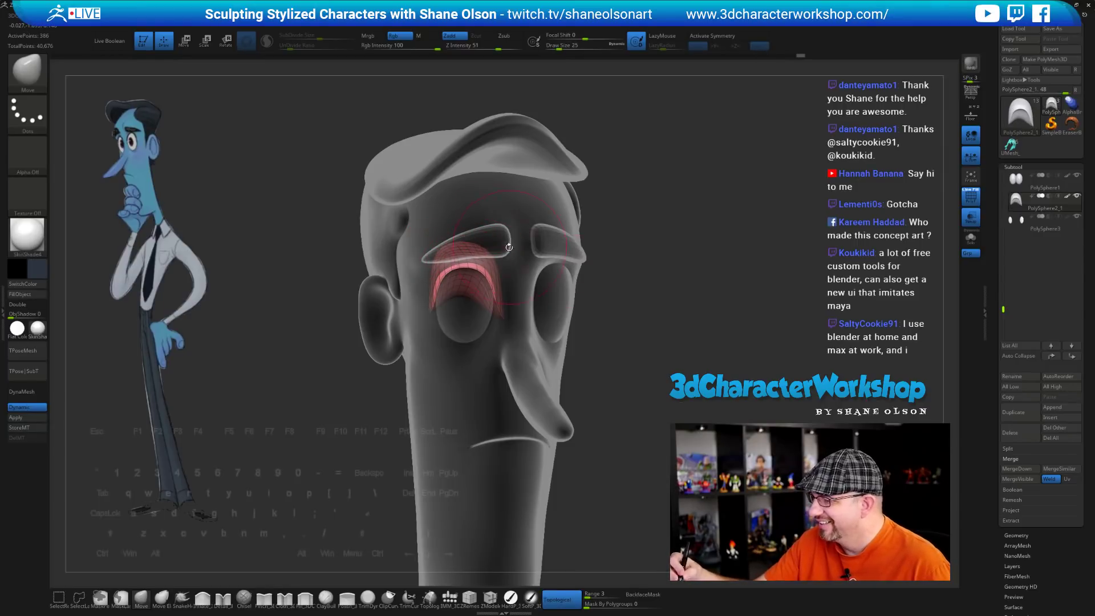
pyautogui.moveTo(509, 247); pyautogui.dragTo(494, 249, button='right')
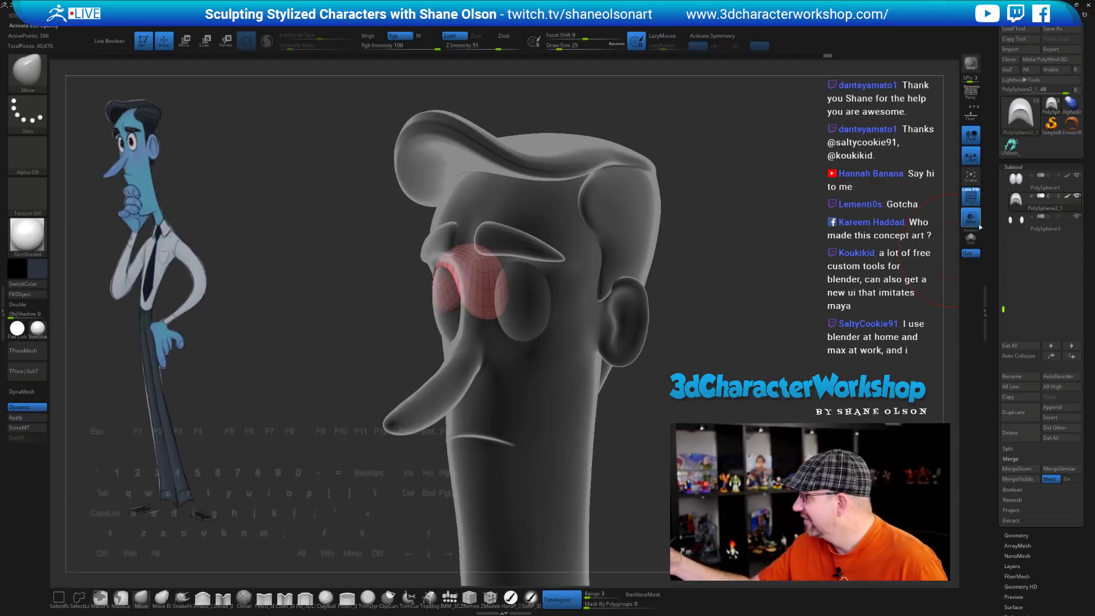
pyautogui.keyDown('shift'); pyautogui.moveTo(880, 306); pyautogui.dragTo(781, 354); pyautogui.keyUp('shift')
pyautogui.keyDown('alt'); pyautogui.moveTo(712, 334); pyautogui.dragTo(632, 330); pyautogui.keyUp('alt')
pyautogui.moveTo(632, 330); pyautogui.dragTo(647, 343)
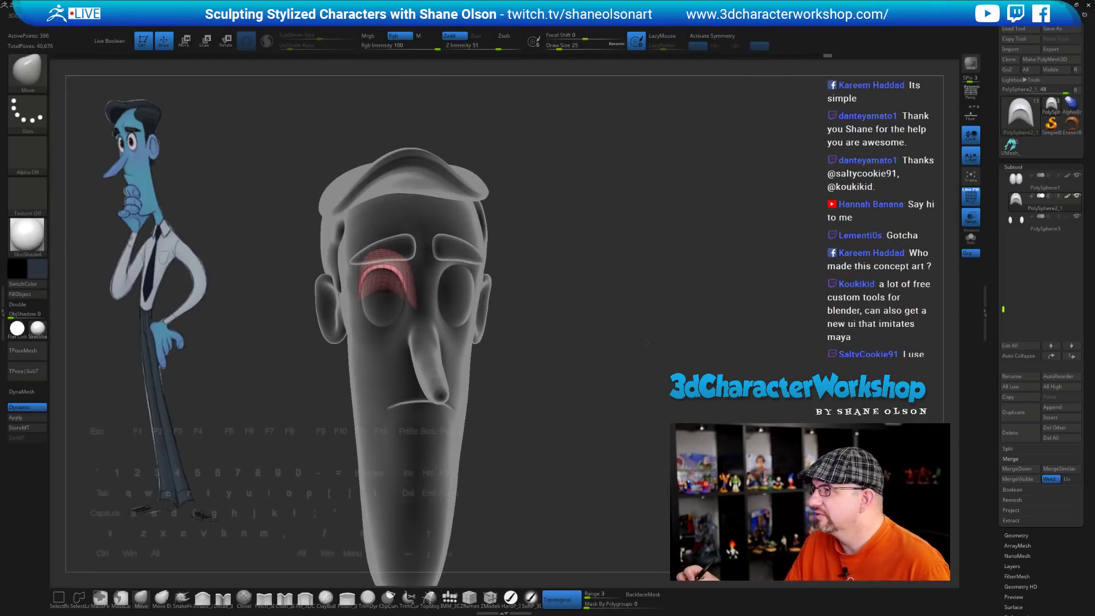
pyautogui.click(970, 218)
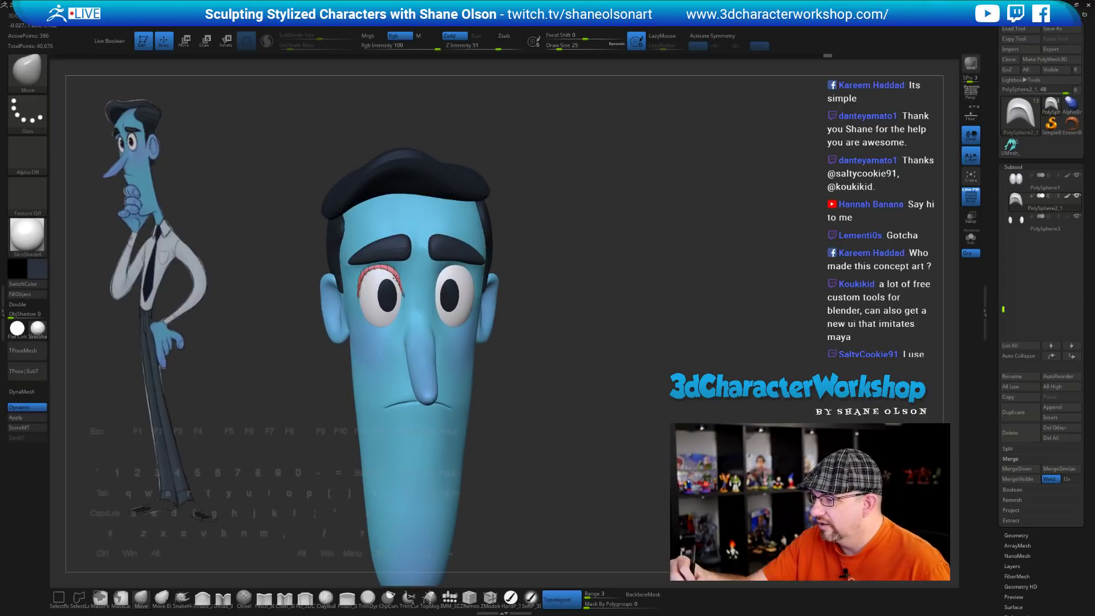
# Hide the polygroup wireframe and fill the eyelid with the dark navy colour
pyautogui.moveTo(522, 346); pyautogui.dragTo(542, 354)
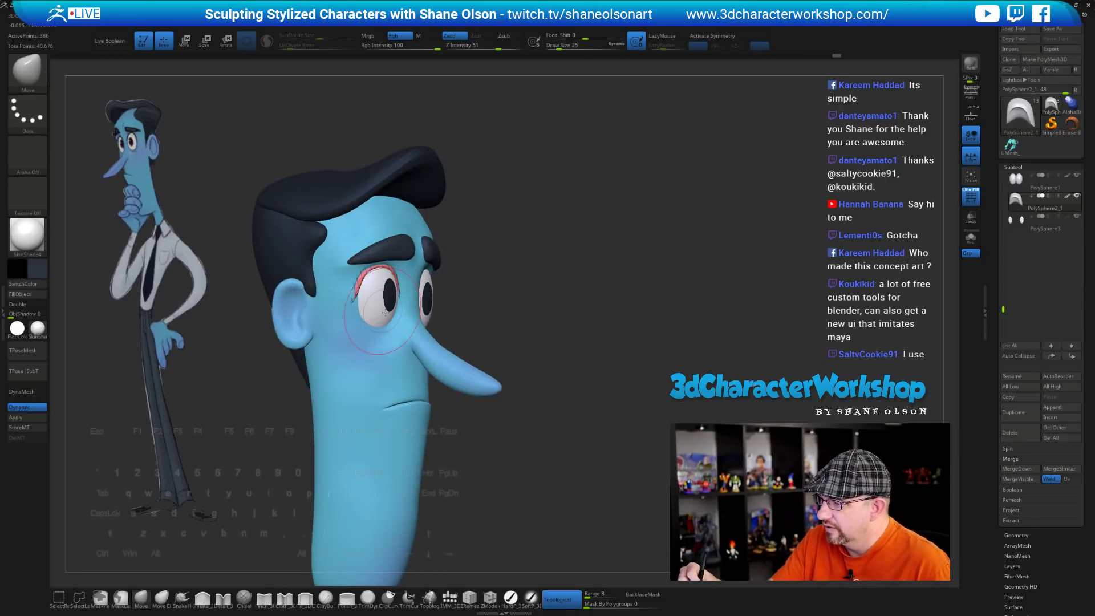
pyautogui.moveTo(521, 423); pyautogui.dragTo(486, 426)
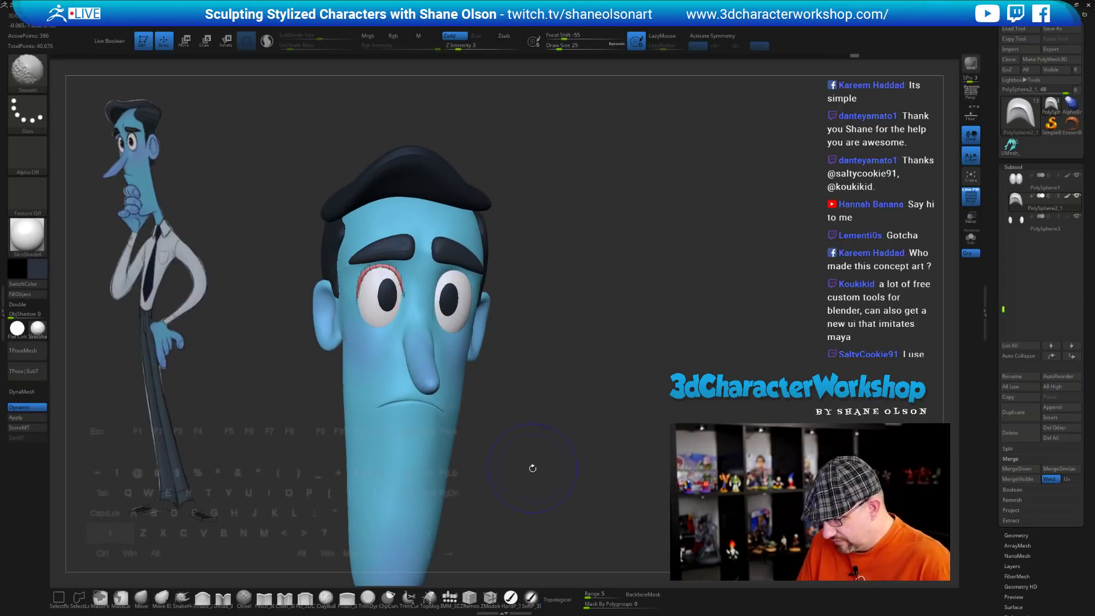
pyautogui.hotkey('shift', 'f')
pyautogui.moveTo(533, 468)
pyautogui.keyDown('shift'); pyautogui.mouseDown()
pyautogui.moveTo(547, 467)
pyautogui.moveTo(641, 310)
pyautogui.mouseUp(); pyautogui.keyUp('shift')
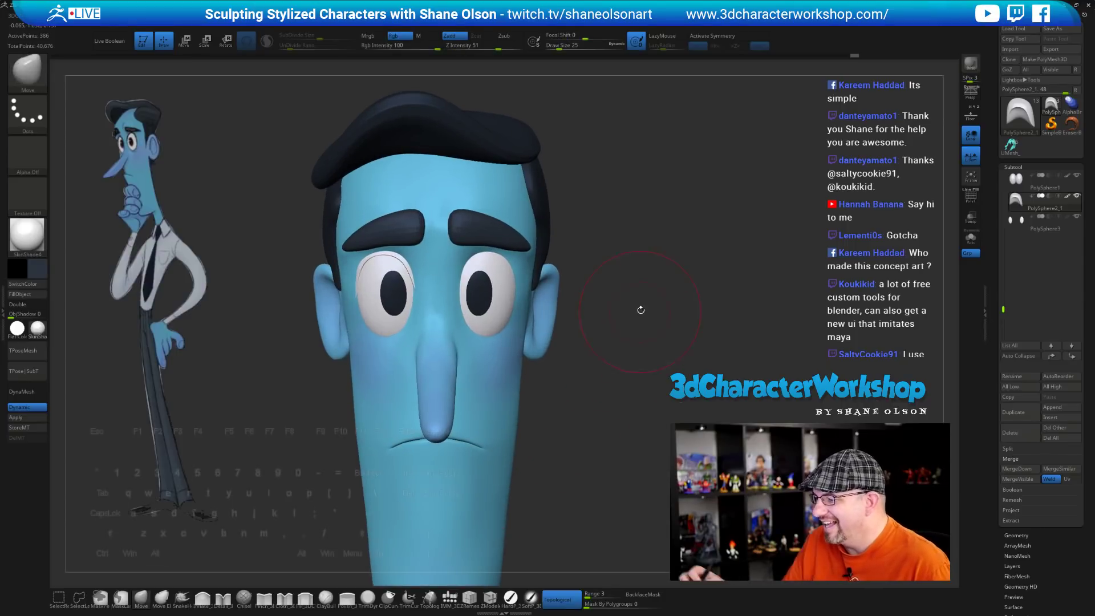
pyautogui.press('[')
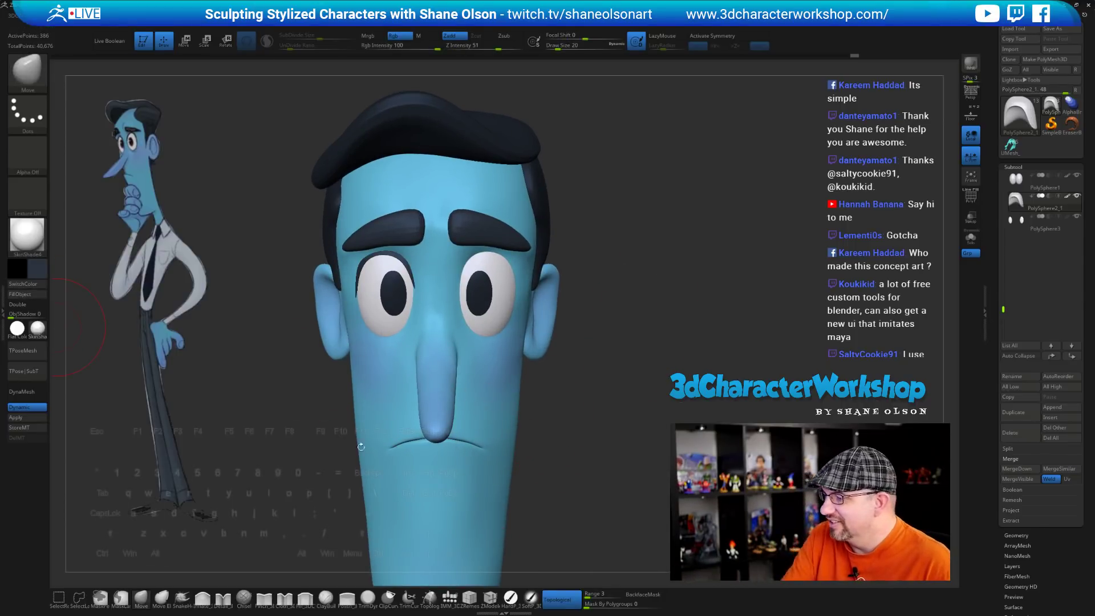
# Adjust the dark eyelid's rim along the top of the eyeball with the Move brush, reducing the draw size to 12
pyautogui.moveTo(630, 360); pyautogui.dragTo(559, 253)
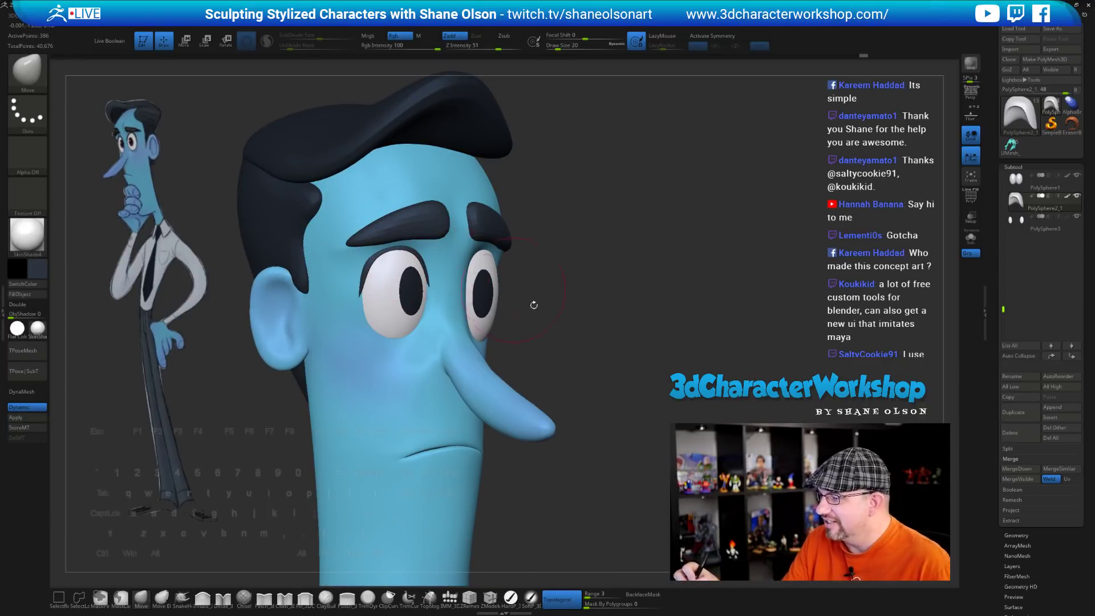
pyautogui.moveTo(534, 305)
pyautogui.mouseDown()
pyautogui.moveTo(560, 334)
pyautogui.moveTo(576, 317)
pyautogui.moveTo(519, 307)
pyautogui.moveTo(567, 304)
pyautogui.moveTo(494, 303)
pyautogui.mouseUp()
pyautogui.press('[')
pyautogui.moveTo(379, 278); pyautogui.dragTo(415, 261)
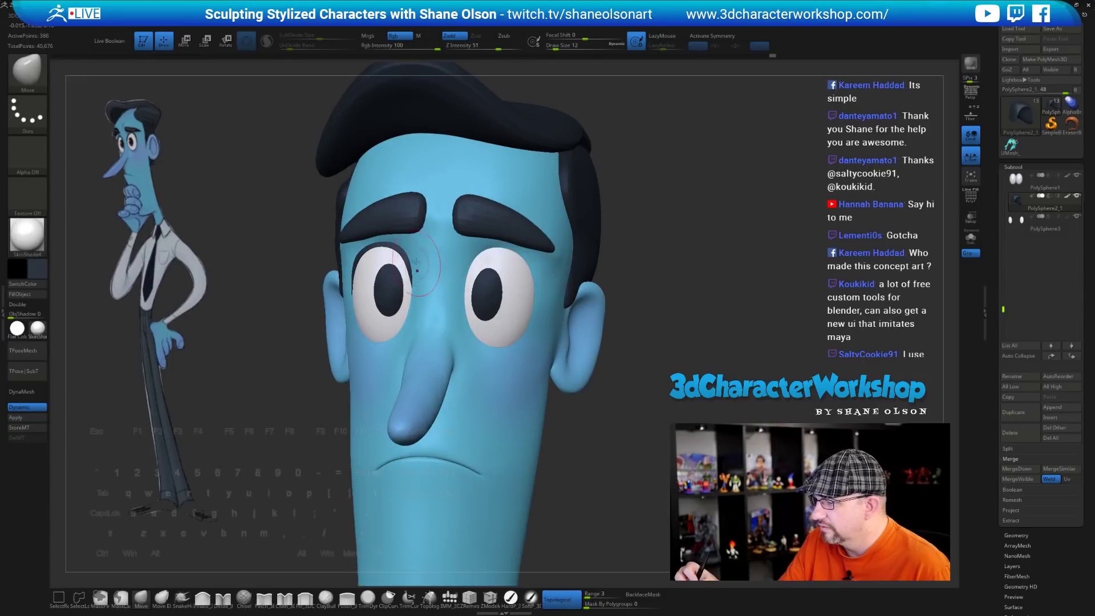
pyautogui.moveTo(665, 357); pyautogui.dragTo(589, 335)
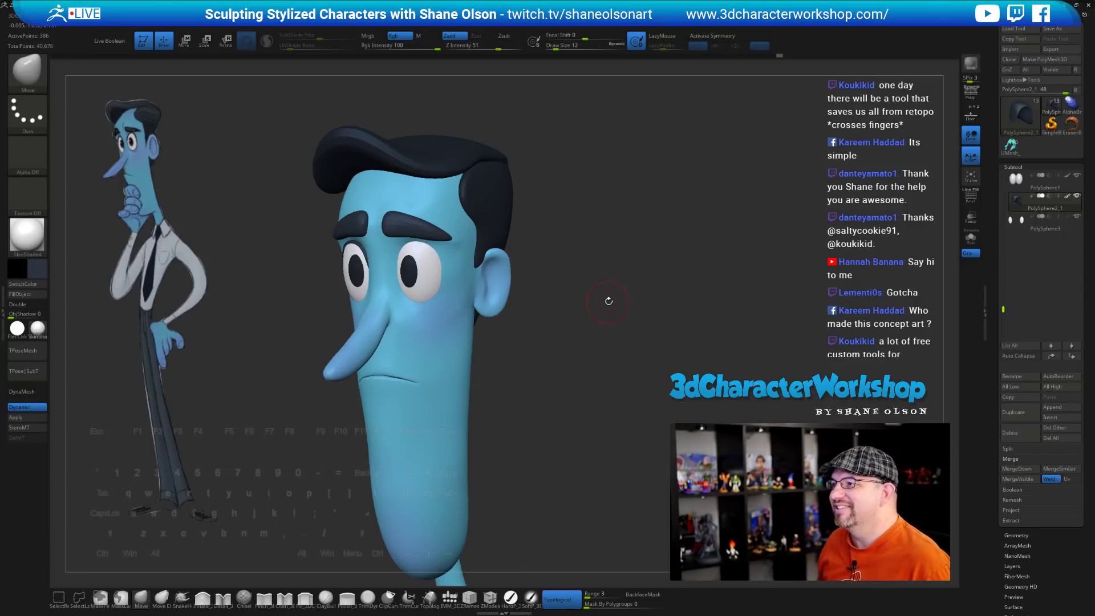
pyautogui.moveTo(608, 301)
pyautogui.mouseDown()
pyautogui.moveTo(638, 283)
pyautogui.moveTo(605, 296)
pyautogui.mouseUp()
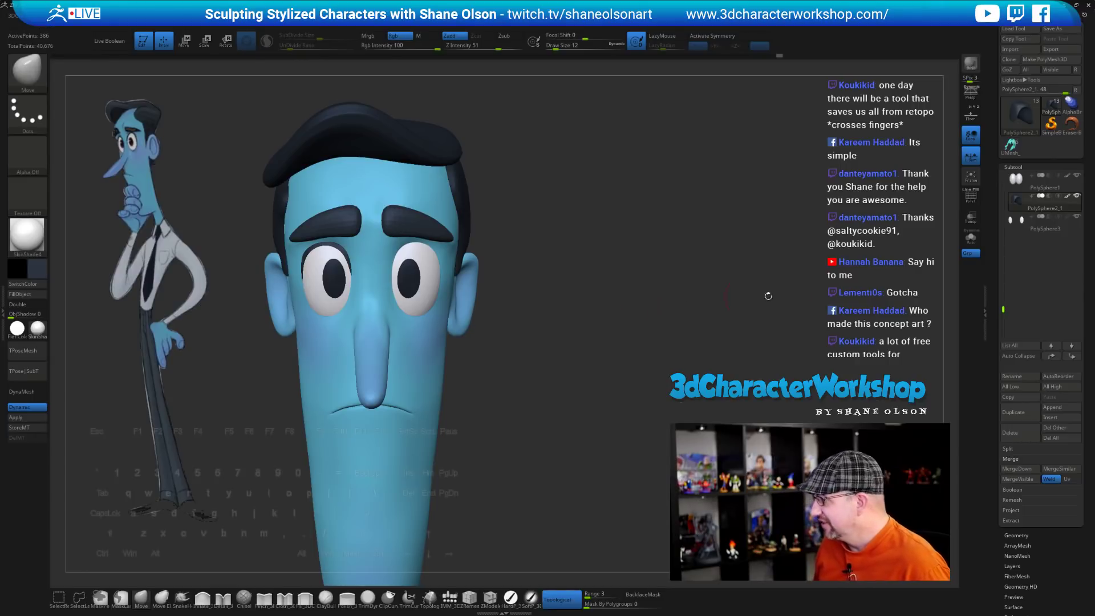
# Isolate the eyelid, refine its inner corner and side edge with the Move brush at draw size 17, and show the whole character again
pyautogui.click(970, 239)
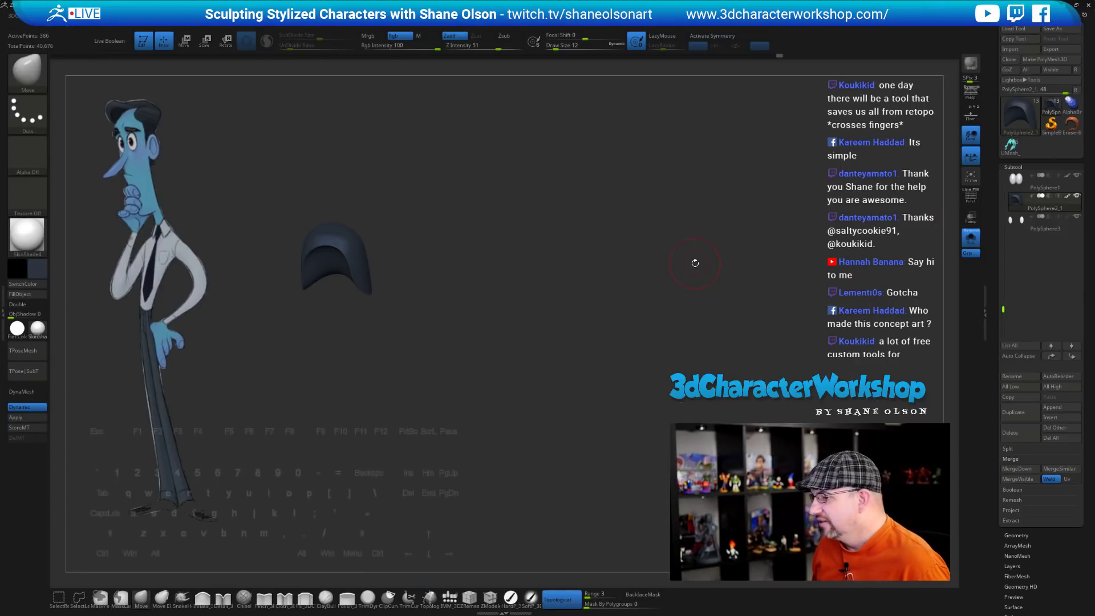
pyautogui.moveTo(391, 282); pyautogui.dragTo(394, 285)
pyautogui.press('s')
pyautogui.click(390, 293)
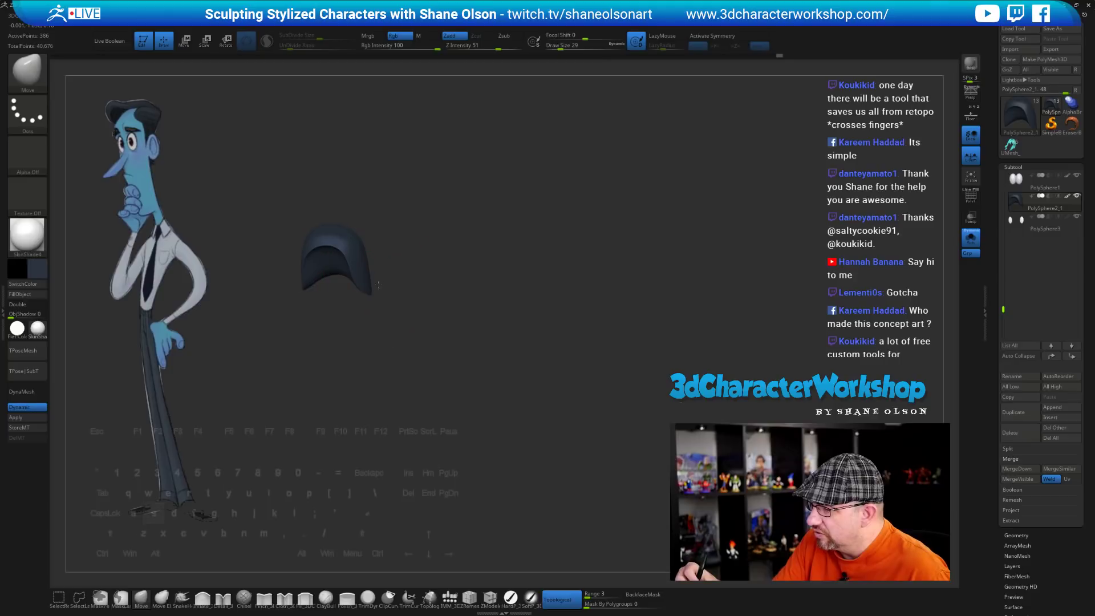
pyautogui.press('s')
pyautogui.click(370, 285)
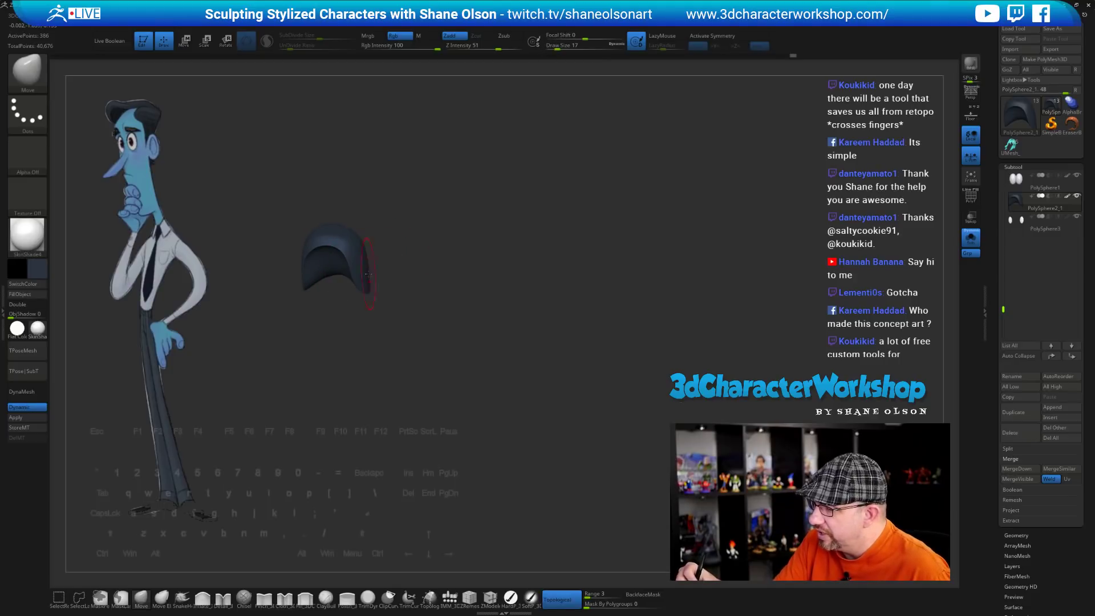
pyautogui.moveTo(368, 274); pyautogui.dragTo(428, 318)
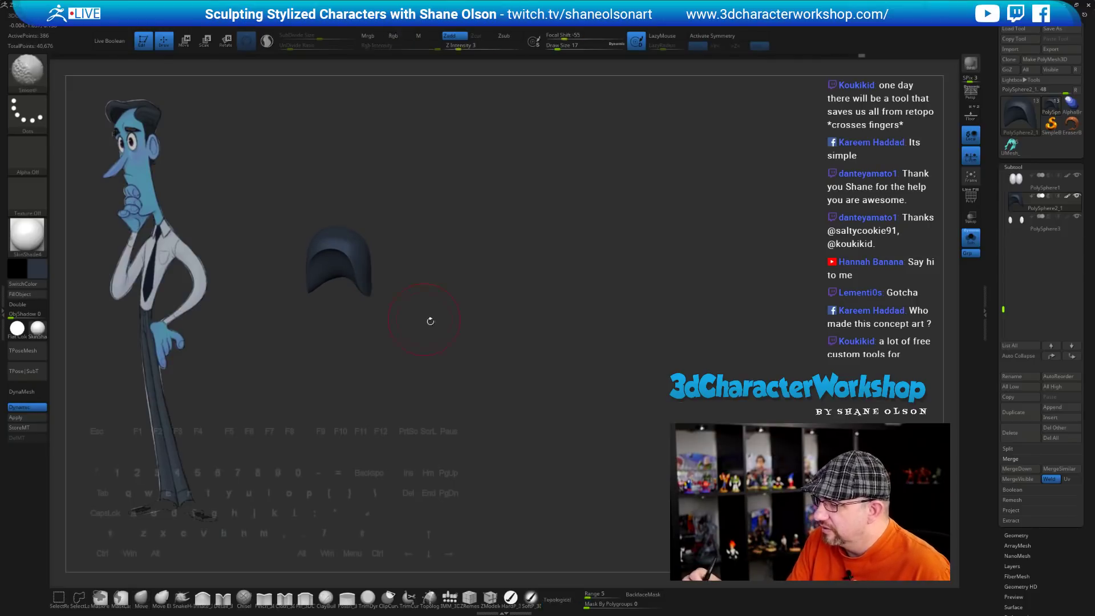
pyautogui.click(971, 239)
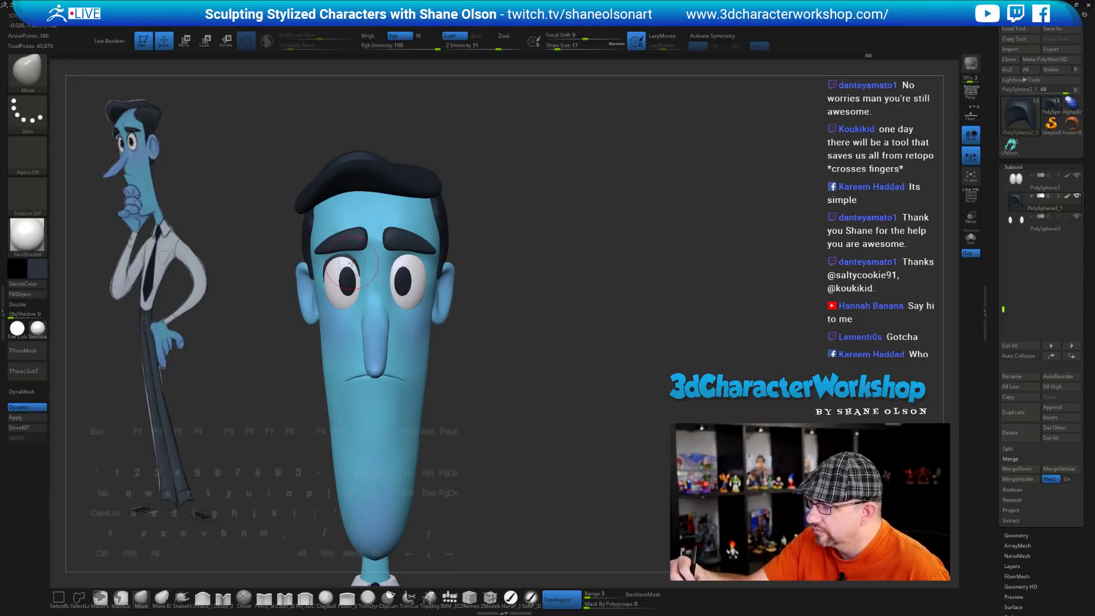
# Try to mirror the eyelid to the other eye with Mirror And Weld, then undo it
pyautogui.press('space')
pyautogui.click(519, 241)
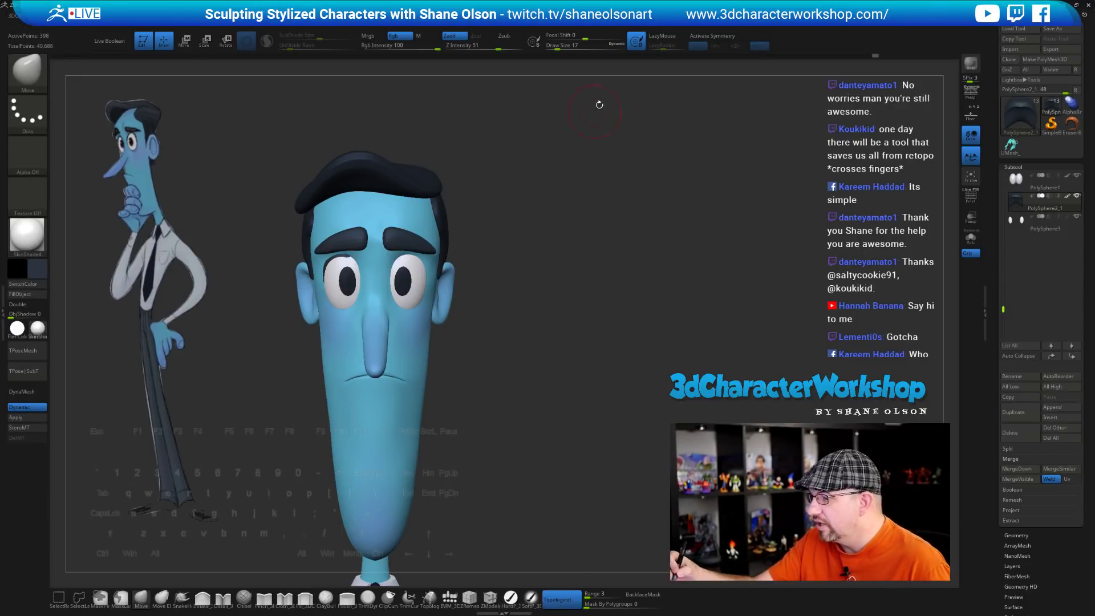
pyautogui.hotkey('ctrl', 'z')
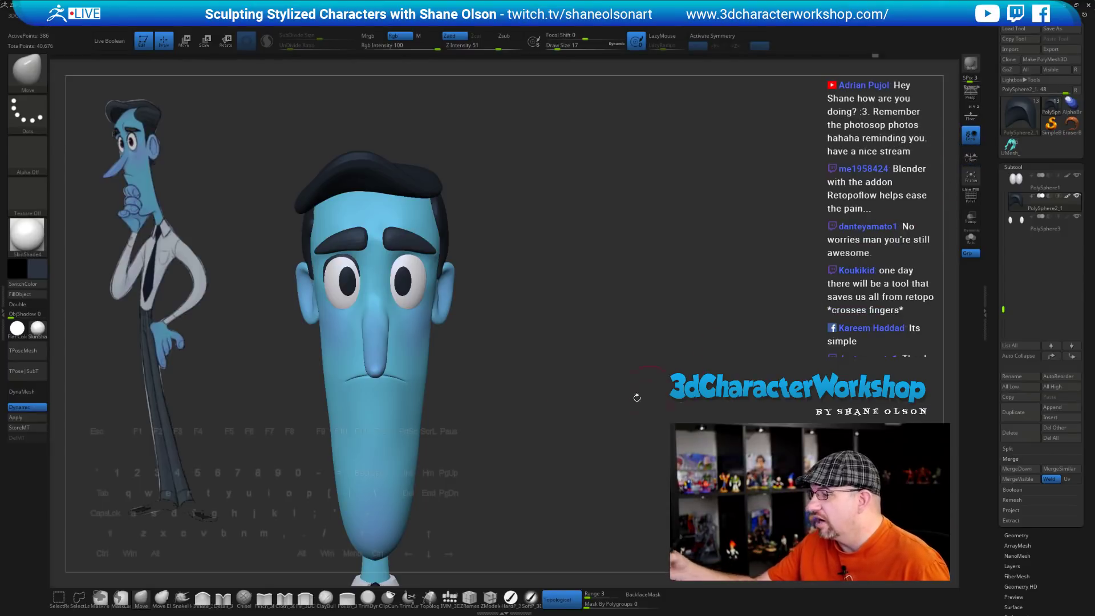
# Isolate the eyelid and try Mirror And Weld with Local Symmetry turned on, then undo the mirroring
pyautogui.click(972, 157)
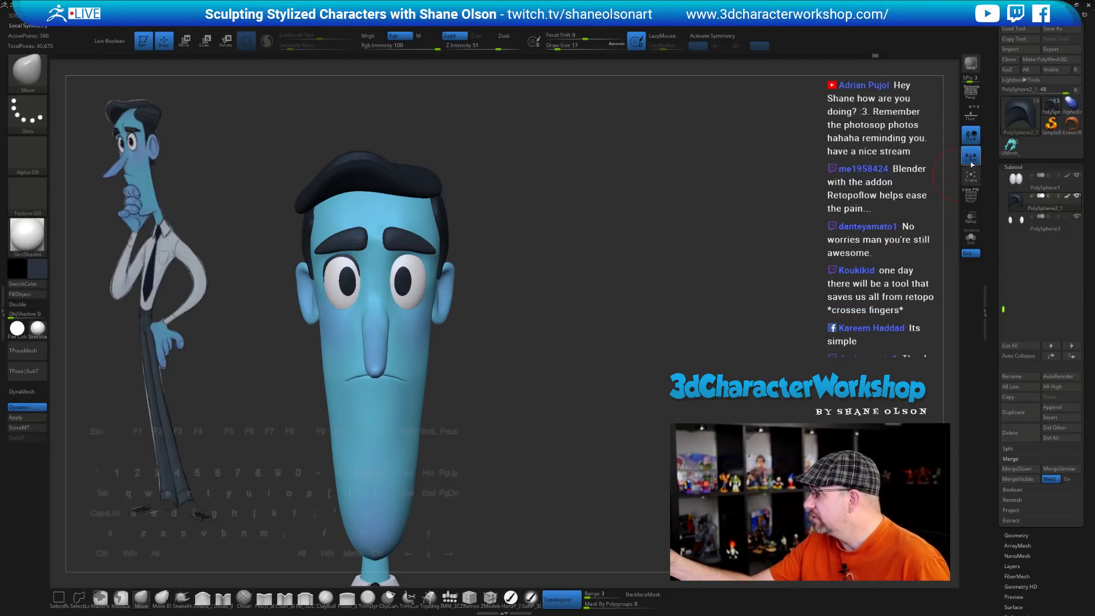
pyautogui.keyDown('alt'); pyautogui.moveTo(787, 292); pyautogui.dragTo(788, 311); pyautogui.keyUp('alt')
pyautogui.click(971, 237)
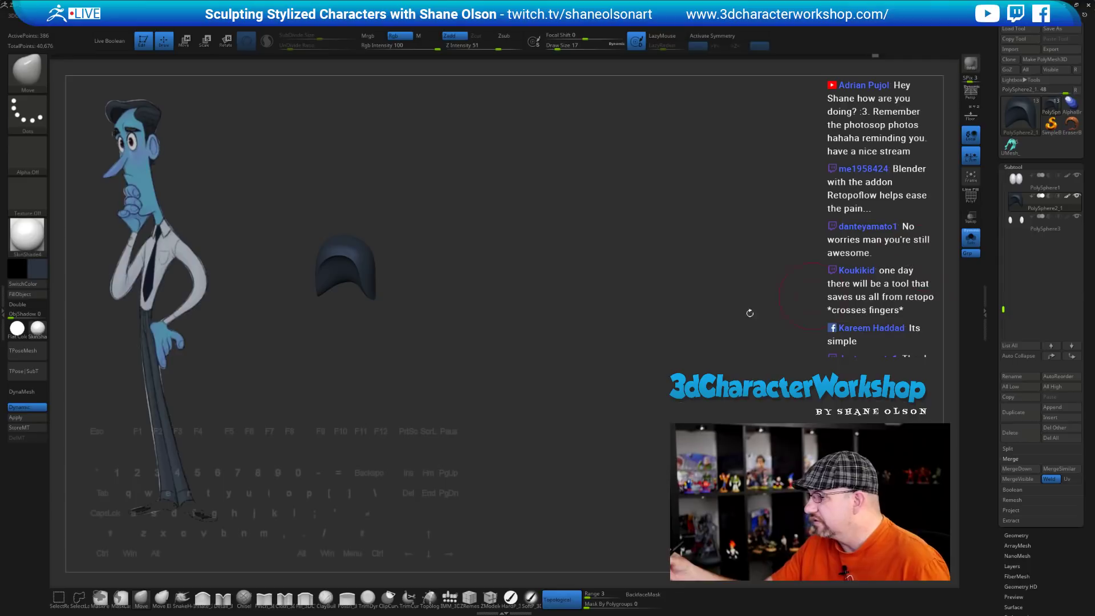
pyautogui.keyDown('alt'); pyautogui.moveTo(635, 363); pyautogui.dragTo(640, 337); pyautogui.keyUp('alt')
pyautogui.press('`')
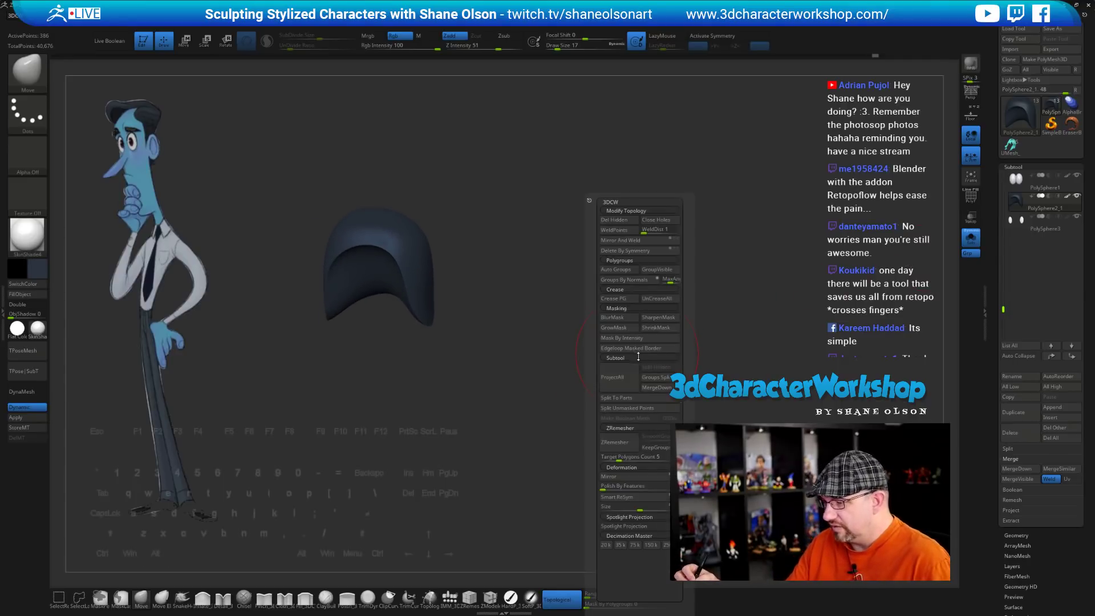
pyautogui.click(623, 241)
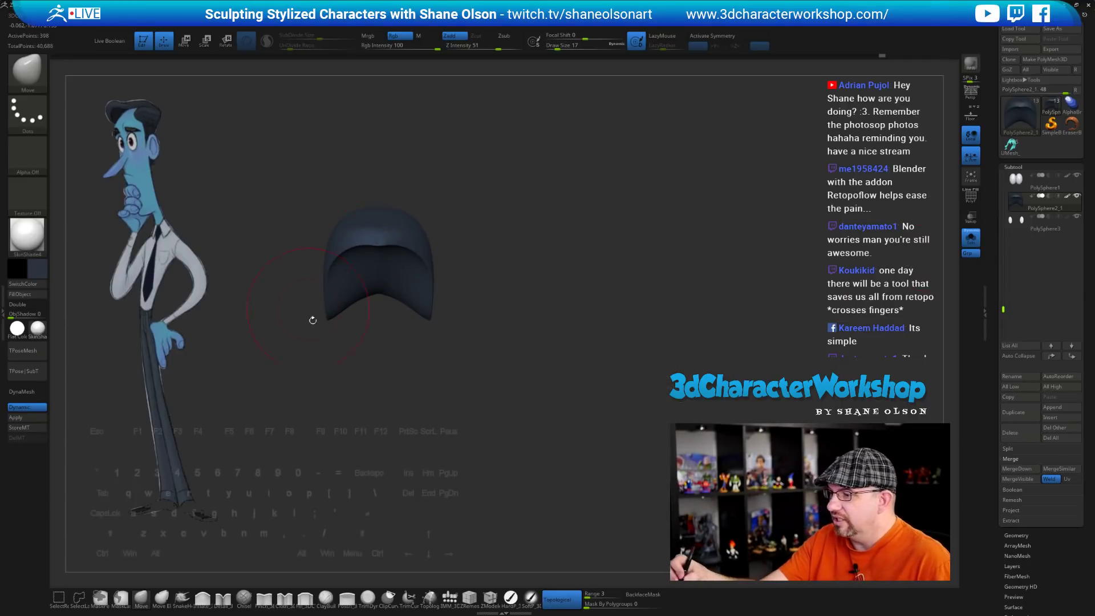
pyautogui.moveTo(559, 348)
pyautogui.mouseDown()
pyautogui.moveTo(611, 353)
pyautogui.moveTo(556, 360)
pyautogui.mouseUp()
pyautogui.hotkey('ctrl', 'z')
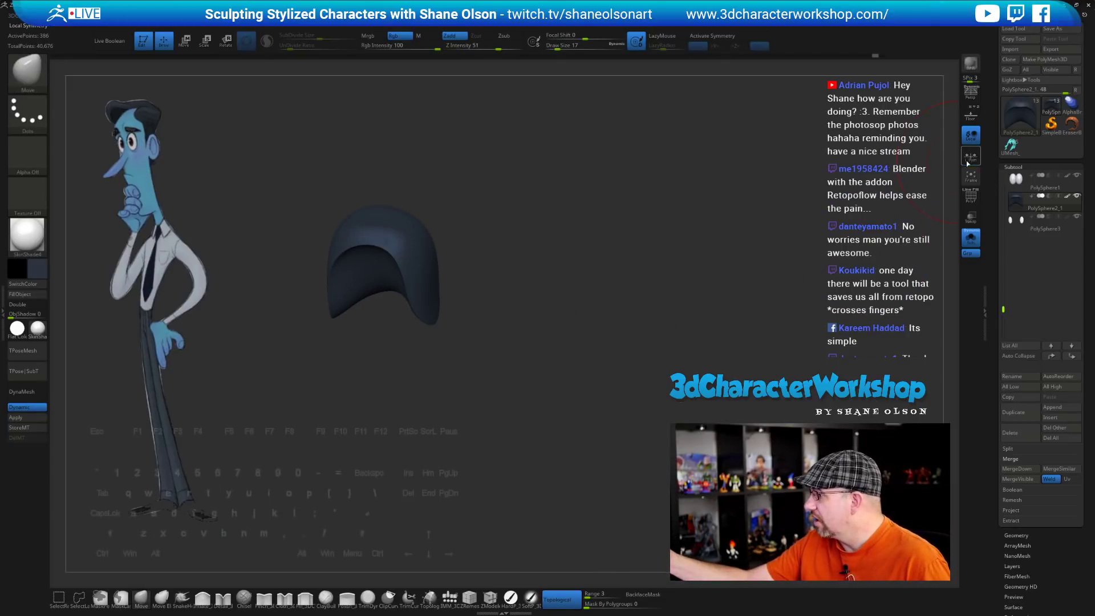
# With Local Symmetry off, mirror the eyelid to the other eye using Mirror And Weld and show the whole character
pyautogui.press('`')
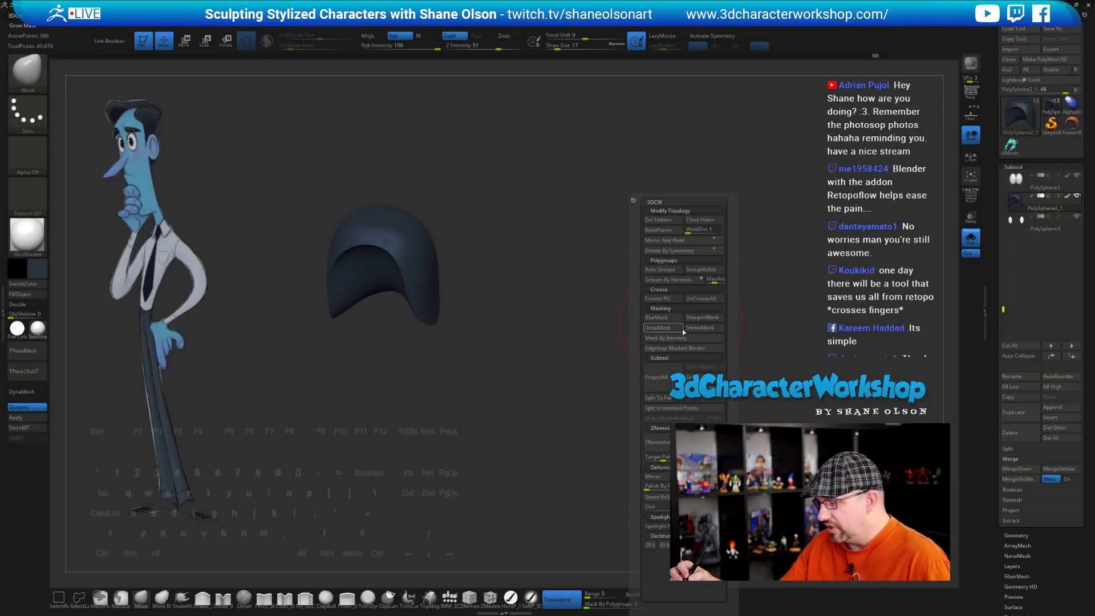
pyautogui.click(665, 240)
pyautogui.moveTo(658, 281); pyautogui.dragTo(693, 304)
pyautogui.click(971, 238)
pyautogui.moveTo(734, 348); pyautogui.dragTo(650, 287)
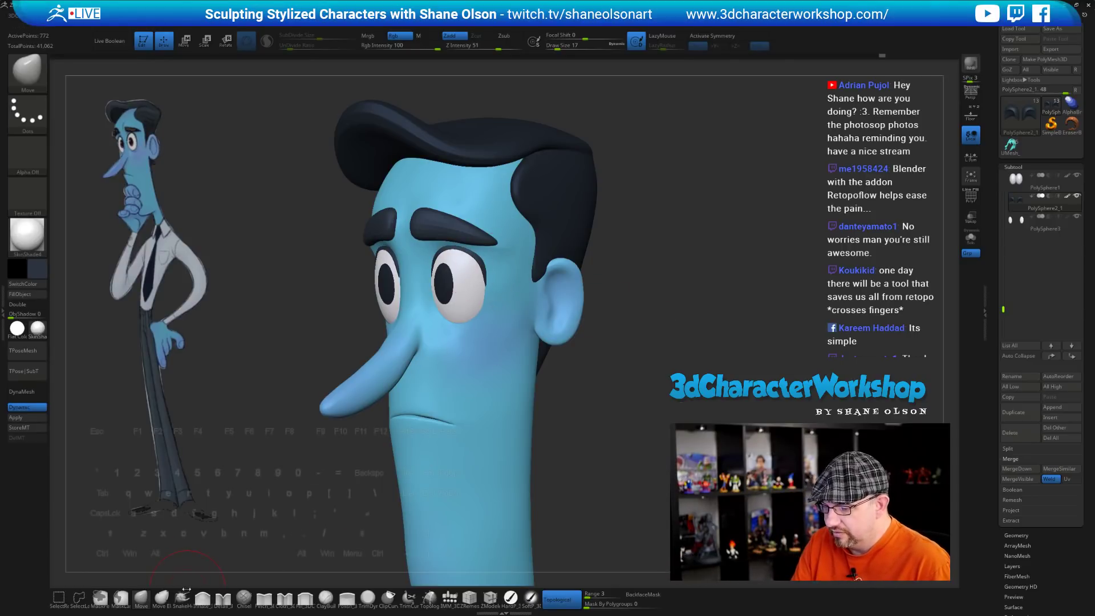
# Turn on X symmetry and make the head the active subtool instead of the eyelids
pyautogui.moveTo(324, 459); pyautogui.dragTo(308, 459)
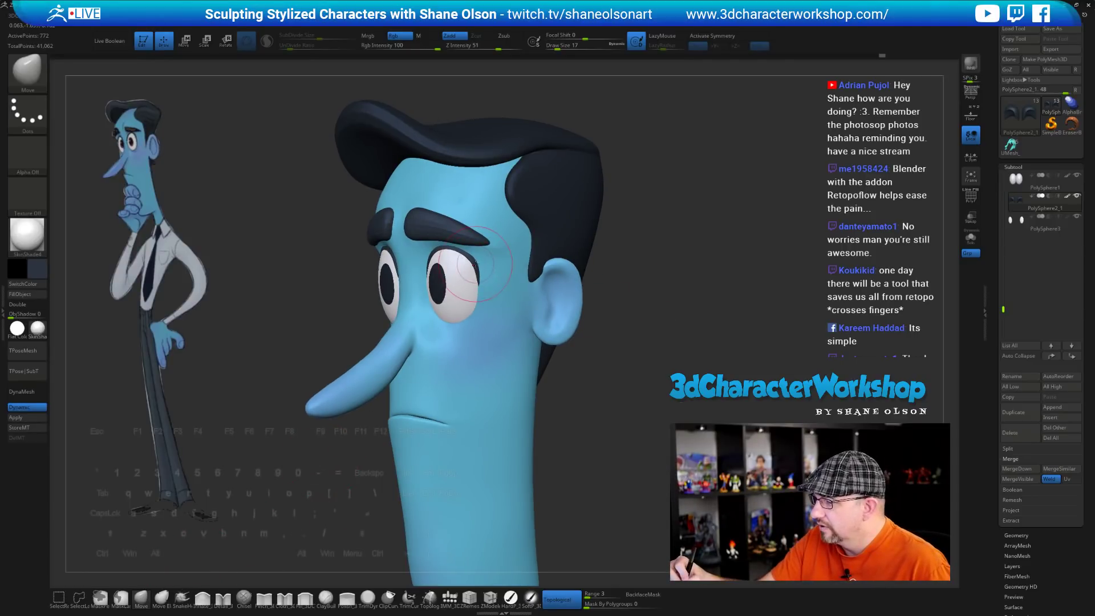
pyautogui.press('x')
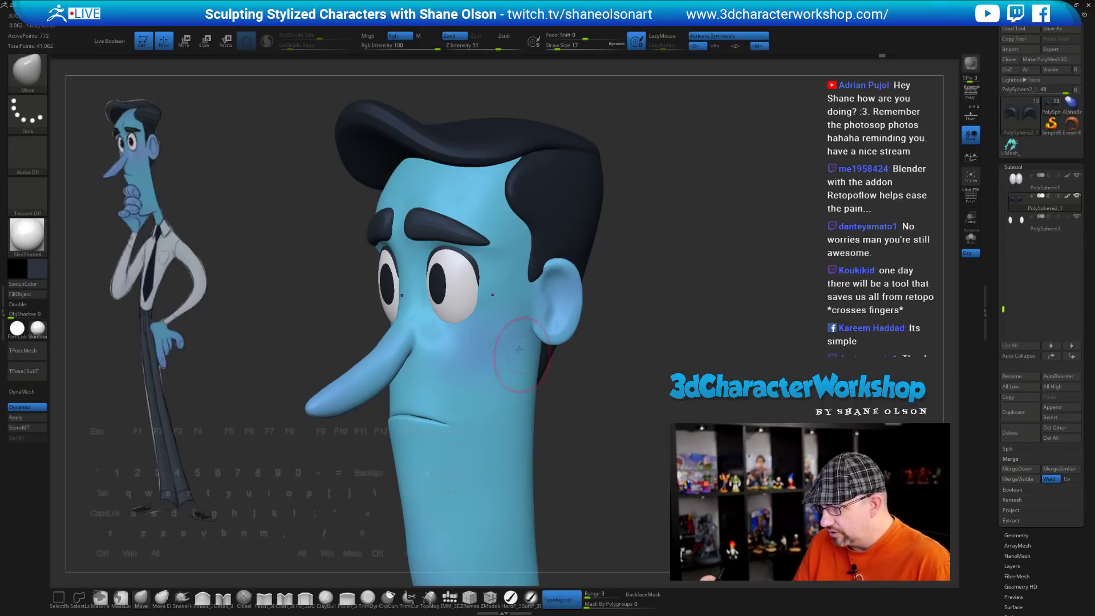
pyautogui.moveTo(593, 414)
pyautogui.keyDown('shift'); pyautogui.mouseDown()
pyautogui.moveTo(598, 404)
pyautogui.moveTo(576, 408)
pyautogui.moveTo(587, 452)
pyautogui.mouseUp(); pyautogui.keyUp('shift')
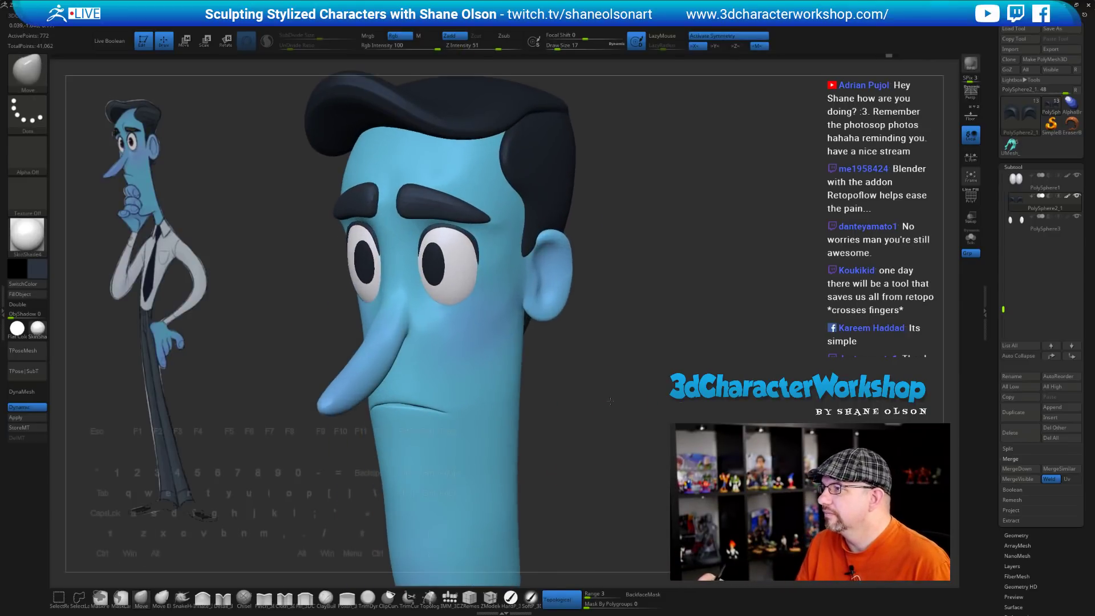
pyautogui.moveTo(616, 399)
pyautogui.mouseDown()
pyautogui.moveTo(598, 390)
pyautogui.moveTo(602, 364)
pyautogui.moveTo(678, 366)
pyautogui.moveTo(636, 371)
pyautogui.moveTo(636, 336)
pyautogui.moveTo(676, 329)
pyautogui.moveTo(657, 338)
pyautogui.moveTo(576, 310)
pyautogui.mouseUp()
pyautogui.keyDown('alt'); pyautogui.click(497, 257); pyautogui.keyUp('alt')
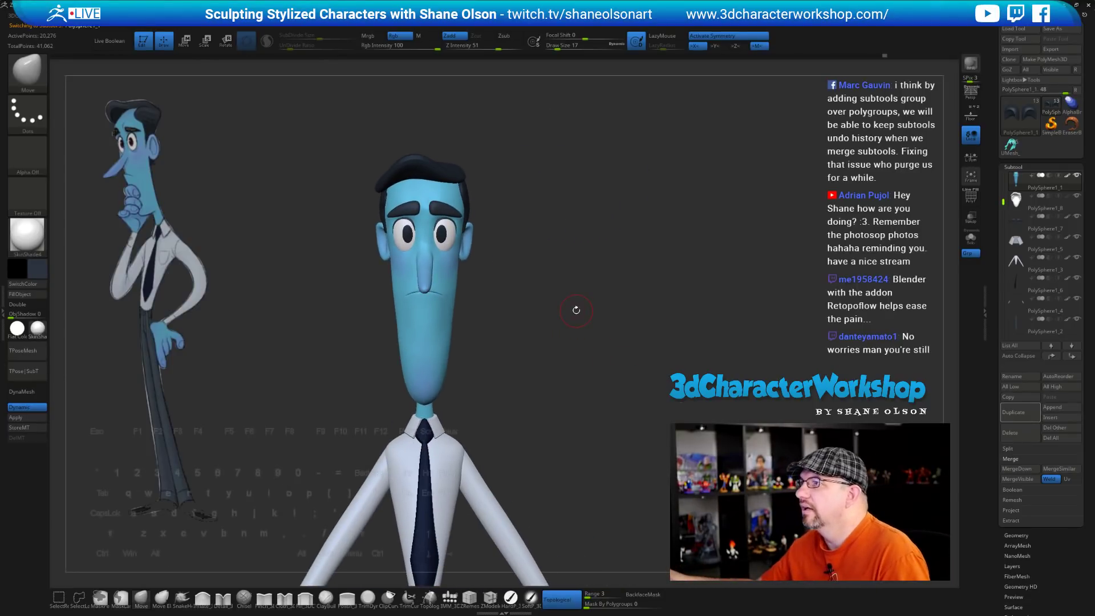
# In side view, pull the mouth area of the face slightly forward with the Move brush at draw size 54
pyautogui.moveTo(590, 312); pyautogui.dragTo(521, 281)
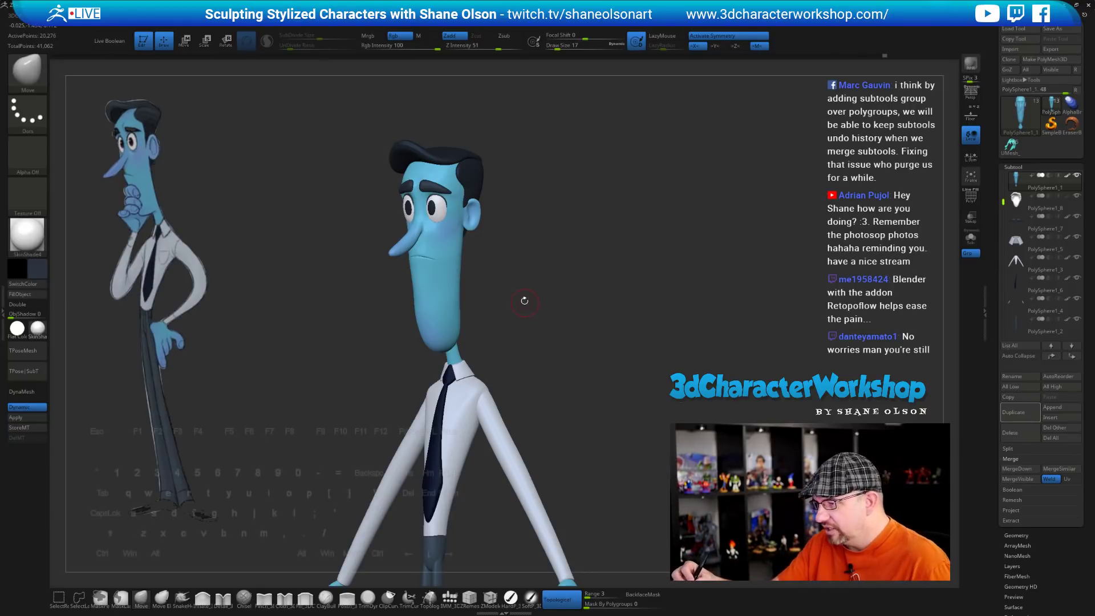
pyautogui.moveTo(523, 300); pyautogui.dragTo(524, 300)
pyautogui.keyDown('shift'); pyautogui.moveTo(314, 436); pyautogui.dragTo(345, 434); pyautogui.keyUp('shift')
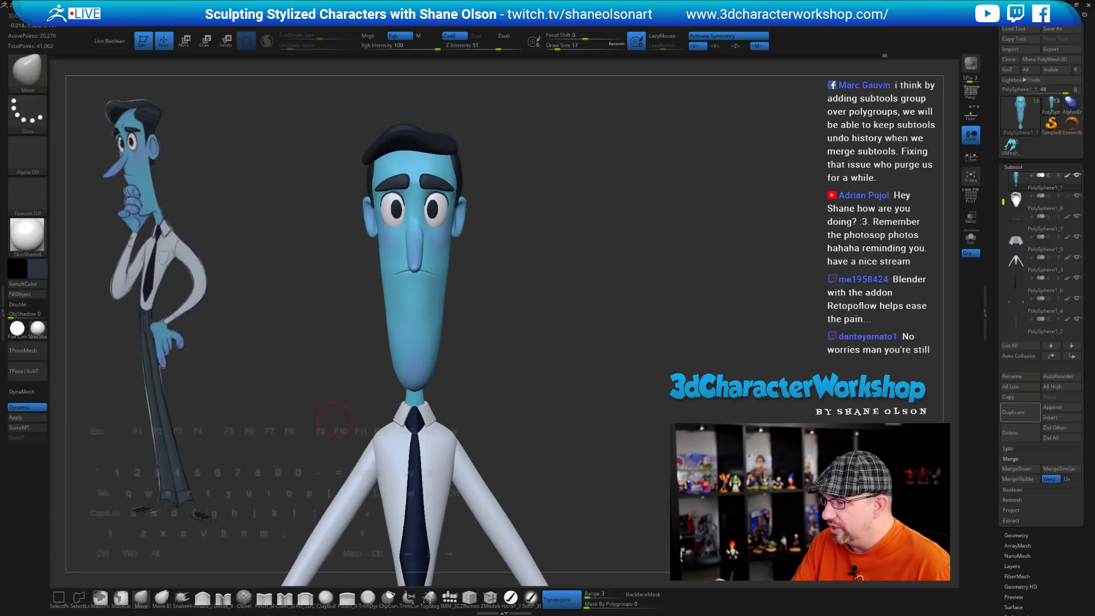
pyautogui.moveTo(524, 351); pyautogui.dragTo(479, 348)
pyautogui.press(']')
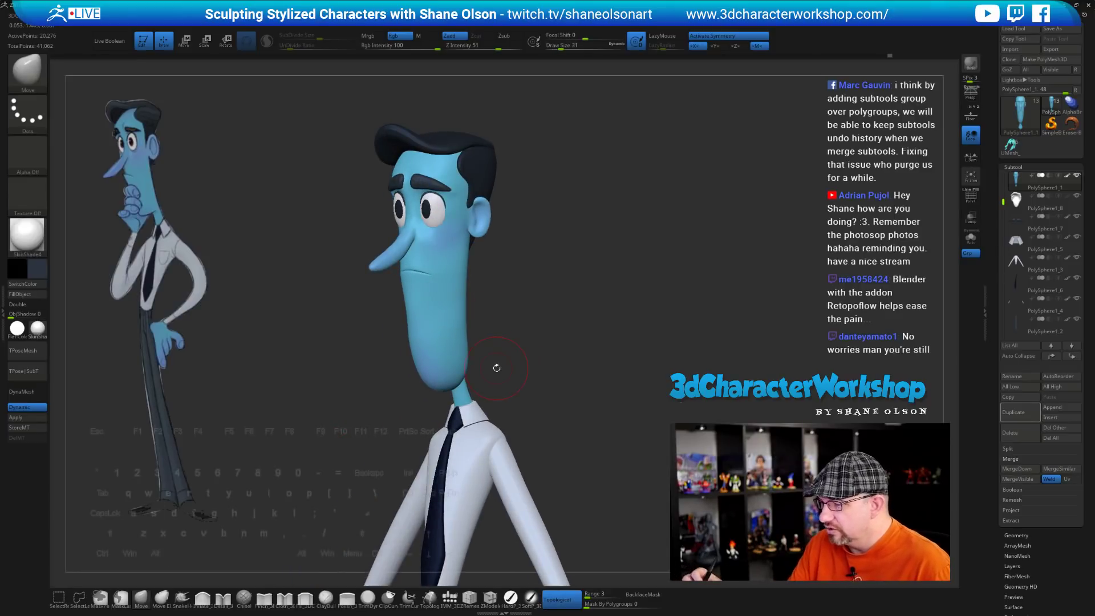
pyautogui.moveTo(386, 412); pyautogui.dragTo(376, 402)
pyautogui.press(']')
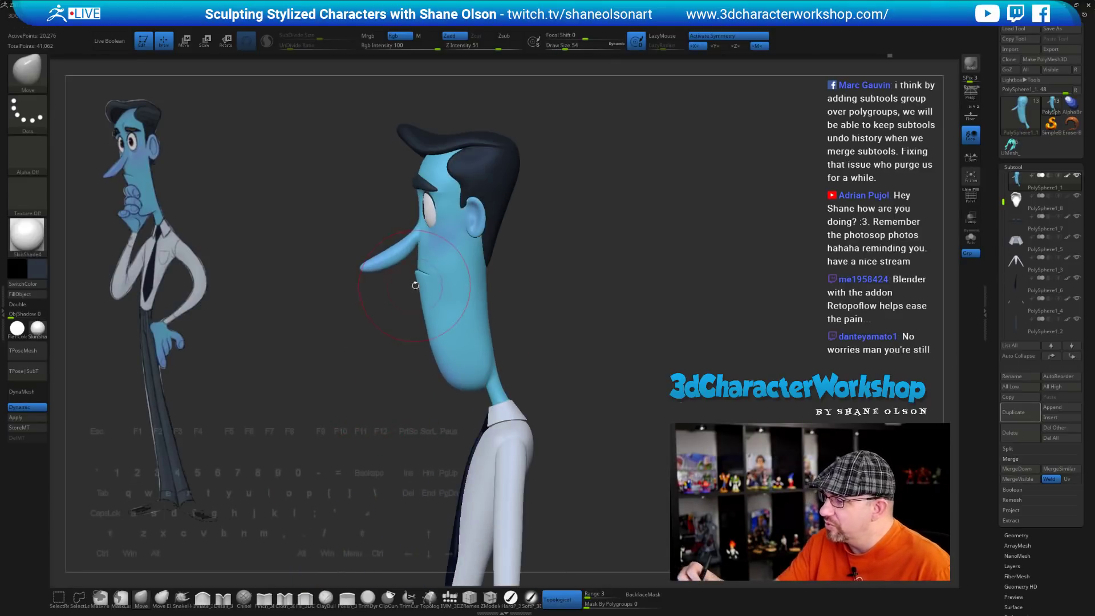
pyautogui.moveTo(420, 287); pyautogui.dragTo(416, 286)
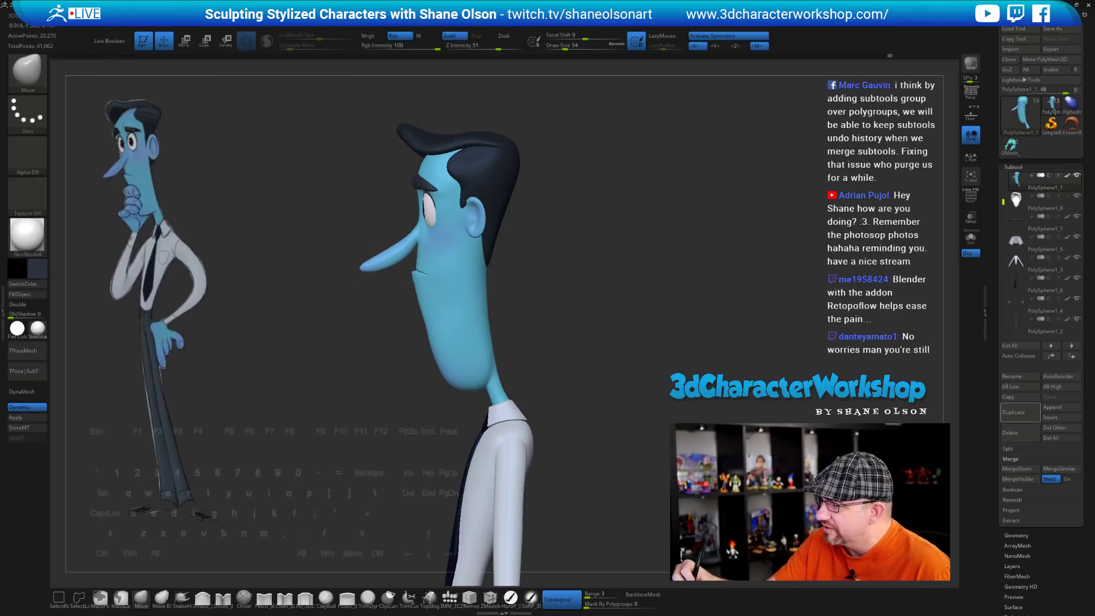
# Nudge the side contour of the lower face near the mouth with the Move brush at draw size 46
pyautogui.moveTo(378, 337)
pyautogui.mouseDown()
pyautogui.moveTo(428, 336)
pyautogui.moveTo(416, 324)
pyautogui.mouseUp()
pyautogui.moveTo(371, 394)
pyautogui.mouseDown()
pyautogui.moveTo(428, 396)
pyautogui.moveTo(385, 380)
pyautogui.mouseUp()
pyautogui.press('s')
pyautogui.moveTo(391, 304); pyautogui.dragTo(390, 304)
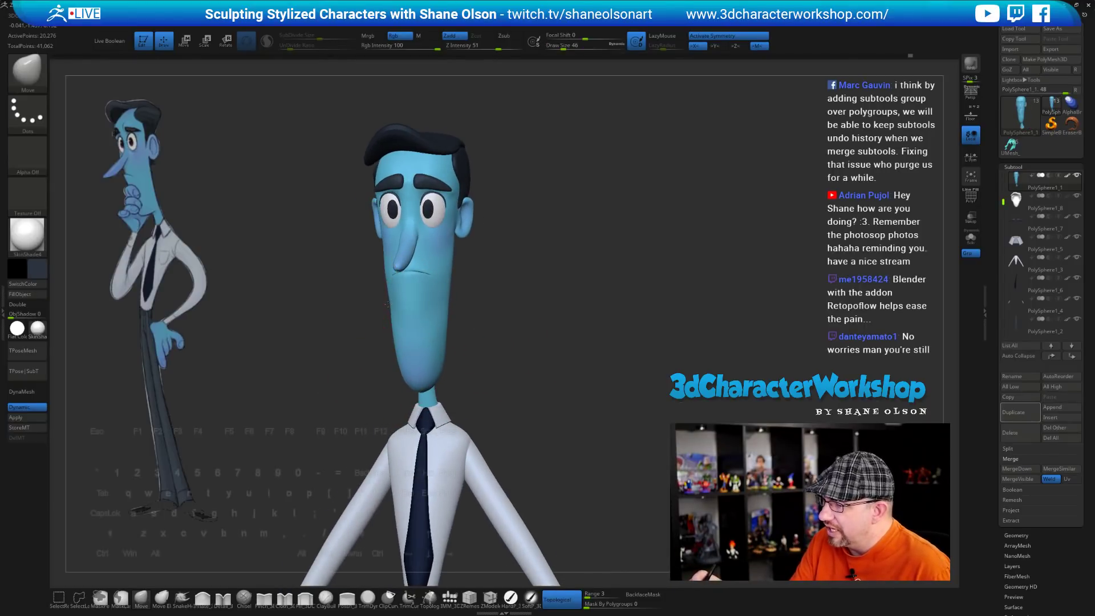
# Select the hands subtool for scaling and move the transform pivot up from the palm to the wrist
pyautogui.moveTo(530, 361)
pyautogui.keyDown('shift'); pyautogui.mouseDown()
pyautogui.moveTo(522, 342)
pyautogui.moveTo(498, 349)
pyautogui.moveTo(478, 319)
pyautogui.mouseUp(); pyautogui.keyUp('shift')
pyautogui.keyDown('alt'); pyautogui.moveTo(565, 530); pyautogui.dragTo(565, 453); pyautogui.keyUp('alt')
pyautogui.moveTo(582, 456); pyautogui.dragTo(555, 447)
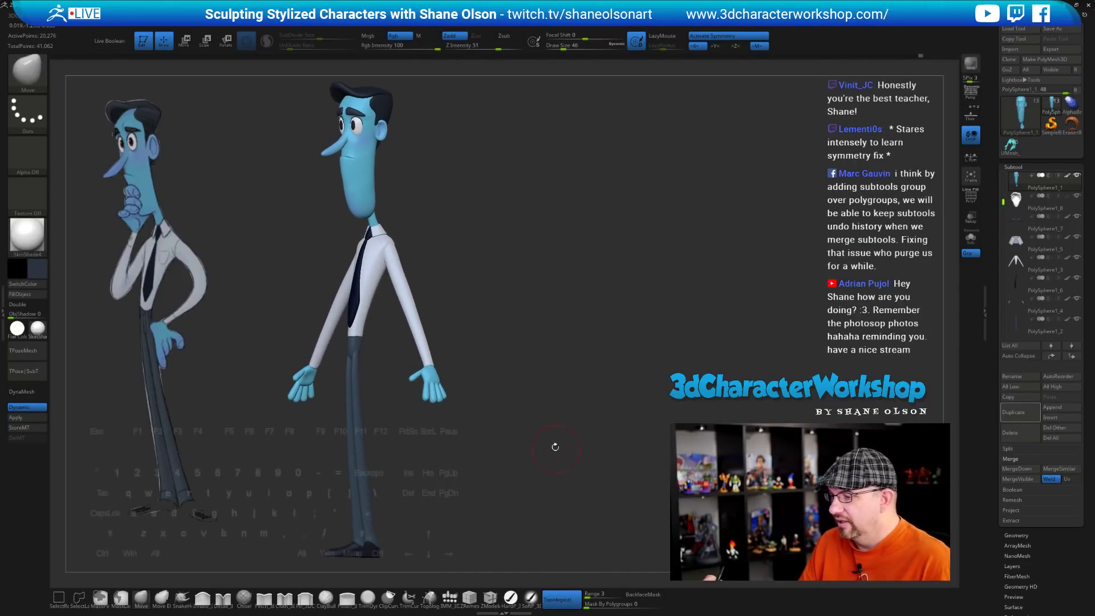
pyautogui.keyDown('alt'); pyautogui.click(428, 371); pyautogui.keyUp('alt')
pyautogui.press('e')
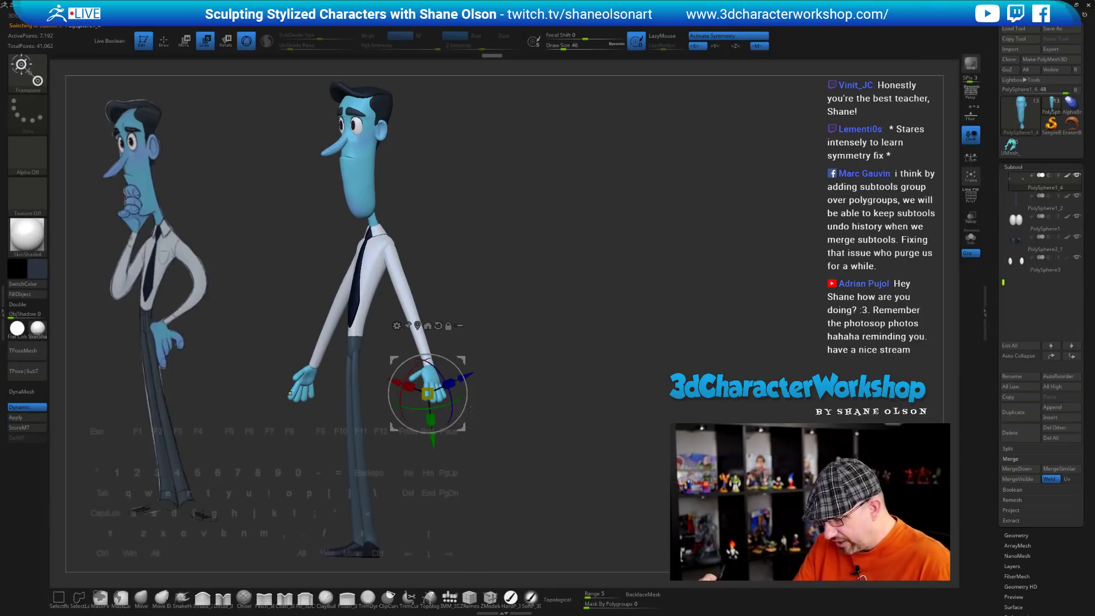
pyautogui.keyDown('alt'); pyautogui.moveTo(461, 359); pyautogui.dragTo(464, 331); pyautogui.keyUp('alt')
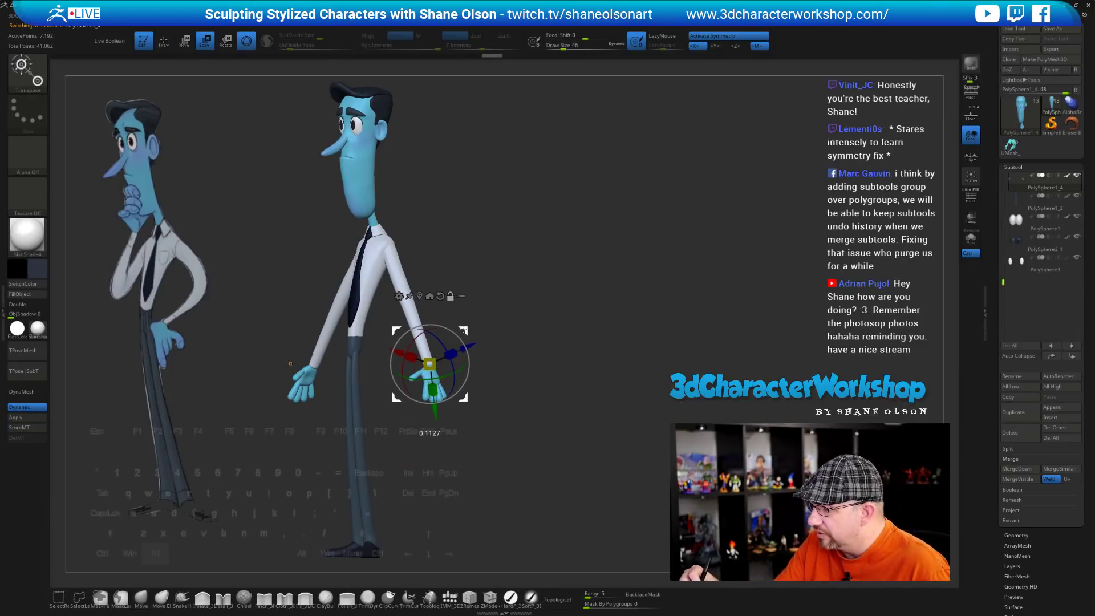
pyautogui.moveTo(559, 394); pyautogui.dragTo(488, 387)
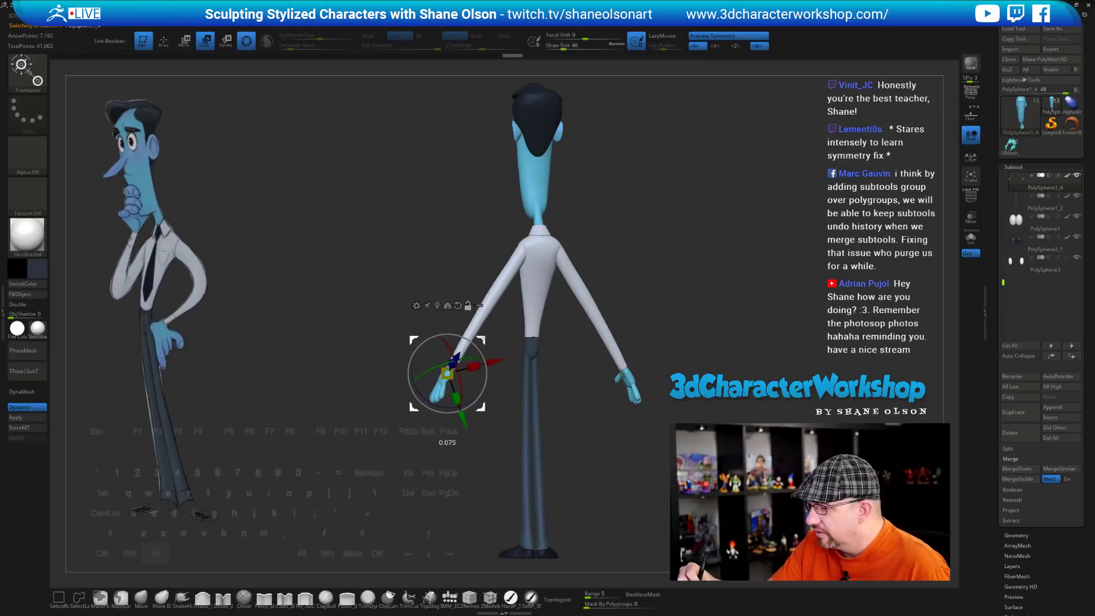
pyautogui.moveTo(565, 465); pyautogui.dragTo(516, 496)
pyautogui.moveTo(498, 337); pyautogui.dragTo(513, 332)
# With Local Symmetry on, scale both hands up slightly from the wrists and return to the Move brush
pyautogui.moveTo(548, 377); pyautogui.dragTo(495, 378)
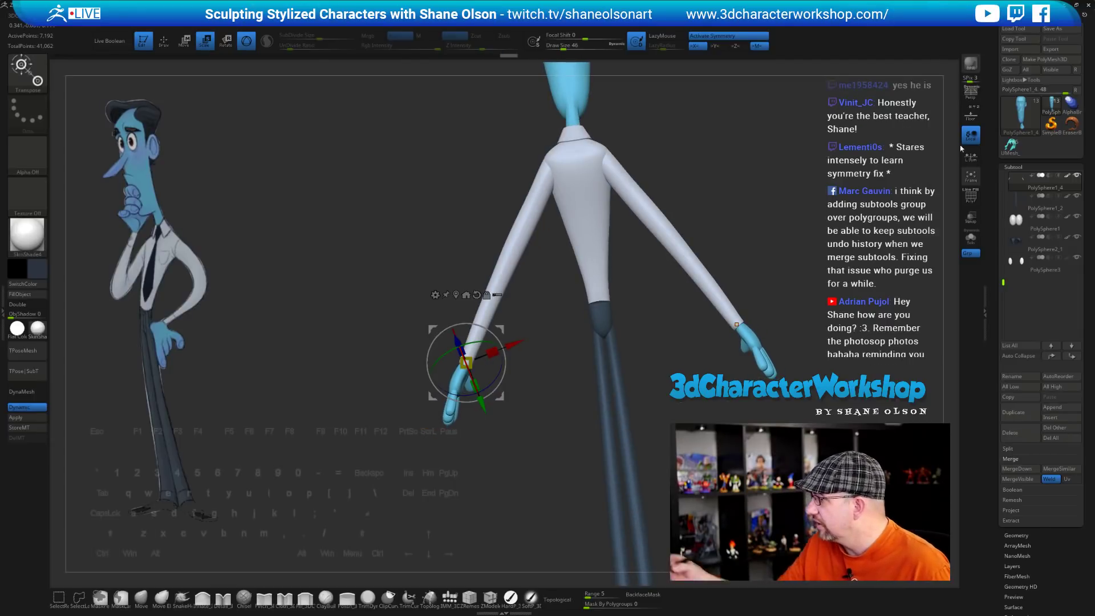
pyautogui.click(974, 161)
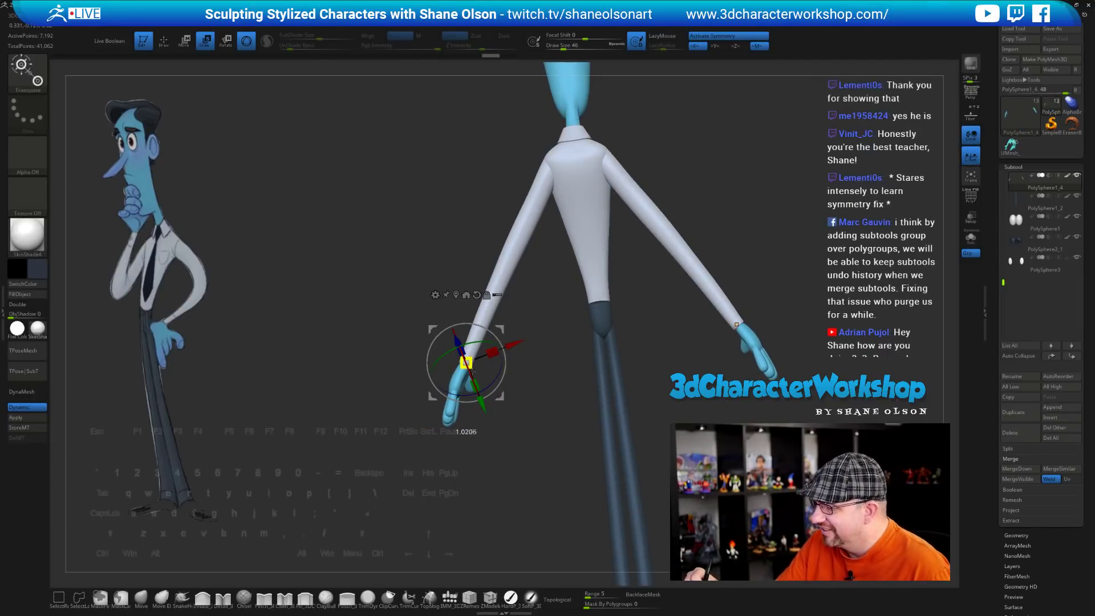
pyautogui.moveTo(466, 363); pyautogui.dragTo(474, 361)
pyautogui.moveTo(488, 447)
pyautogui.mouseDown()
pyautogui.moveTo(593, 452)
pyautogui.moveTo(565, 457)
pyautogui.moveTo(572, 443)
pyautogui.moveTo(539, 457)
pyautogui.moveTo(559, 473)
pyautogui.moveTo(548, 482)
pyautogui.moveTo(570, 479)
pyautogui.moveTo(558, 474)
pyautogui.moveTo(567, 464)
pyautogui.moveTo(514, 471)
pyautogui.mouseUp()
pyautogui.press('q')
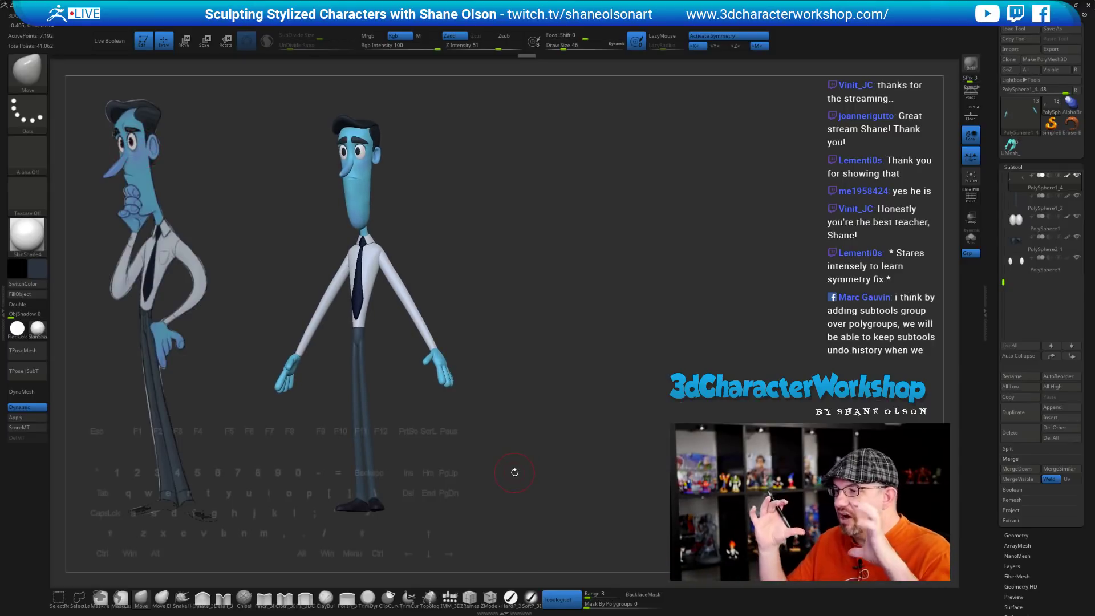
# Set the Move brush's draw size to 56 with the hands as the active subtool
pyautogui.moveTo(514, 472); pyautogui.dragTo(546, 427)
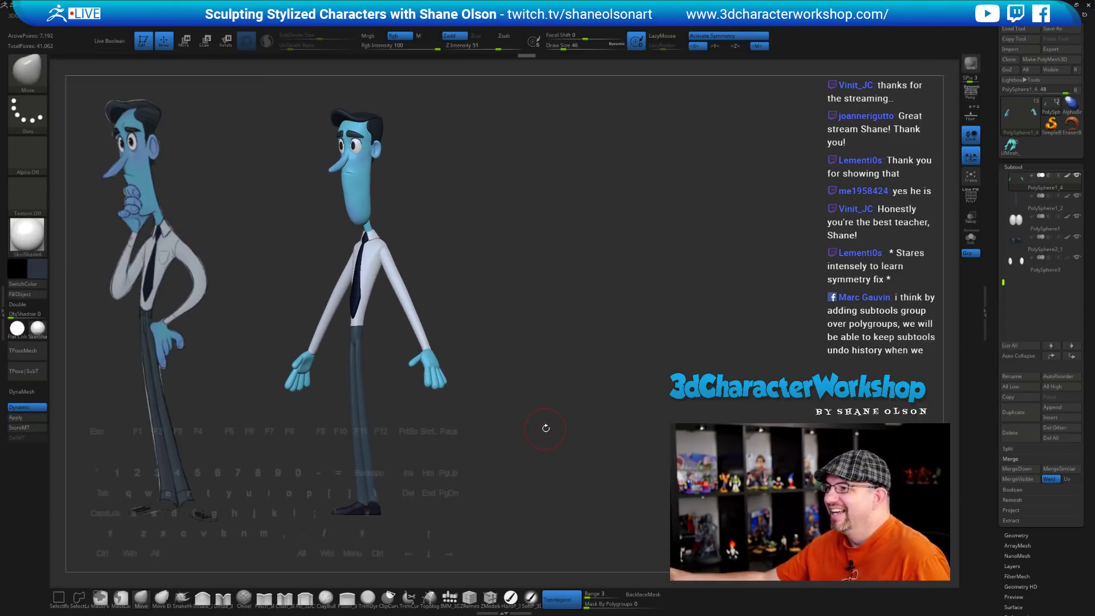
pyautogui.moveTo(567, 328); pyautogui.dragTo(561, 288)
pyautogui.press('s')
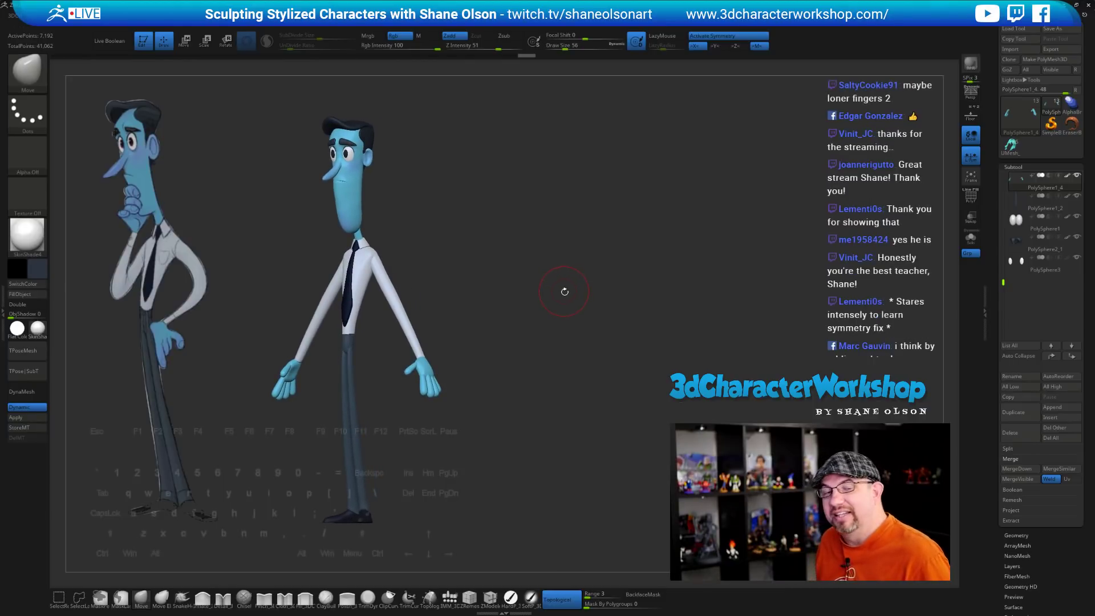